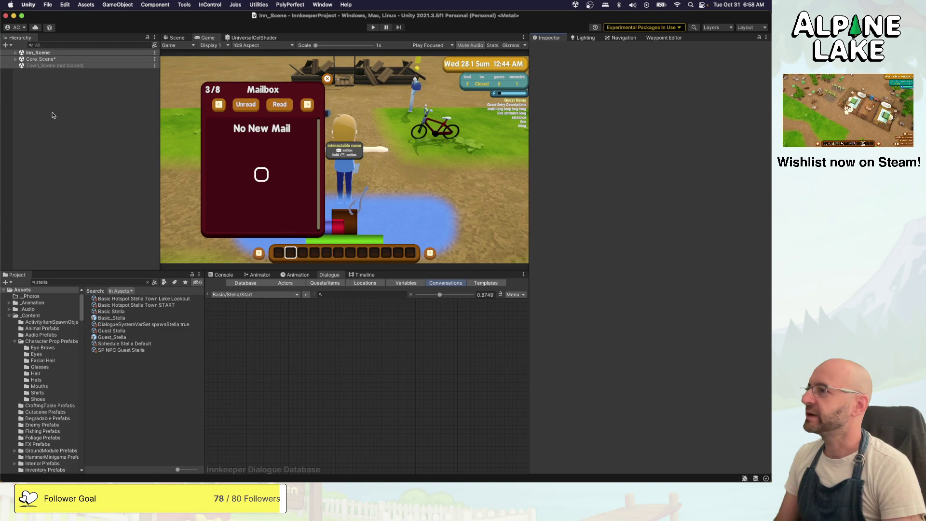
Narrow the Hierarchy panel and enlarge the Game view in the Unity editor layout
{"action": "left_click_drag", "start_coordinate": [159, 101], "coordinate": [132, 106]}
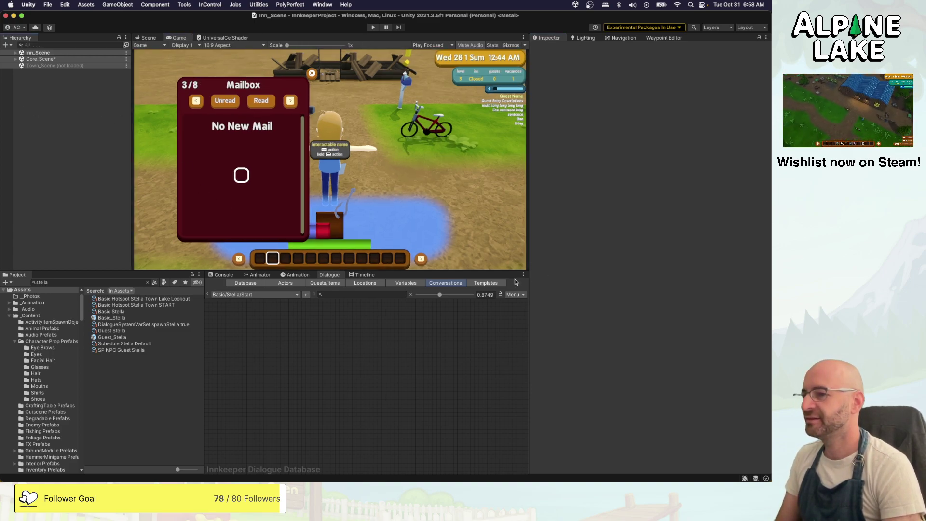
{"action": "left_click_drag", "start_coordinate": [506, 271], "coordinate": [506, 272]}
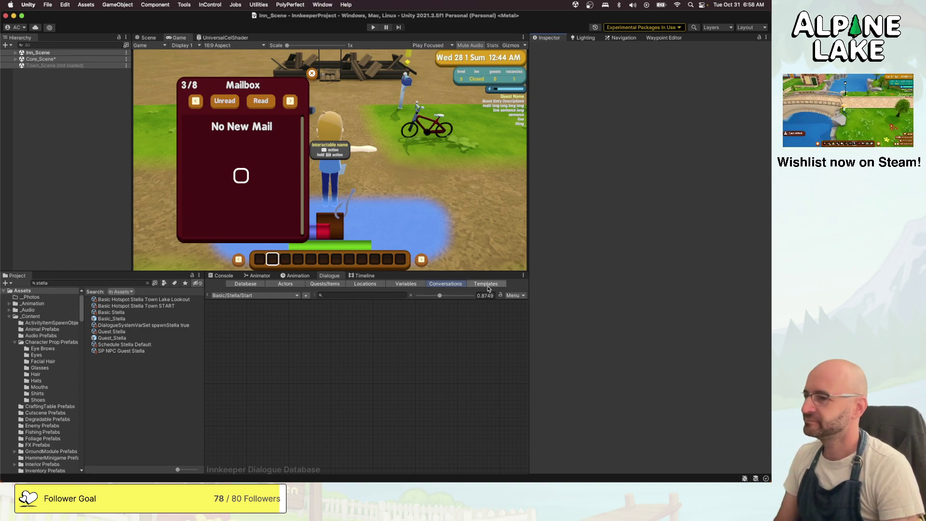
{"action": "left_click_drag", "start_coordinate": [519, 272], "coordinate": [519, 274]}
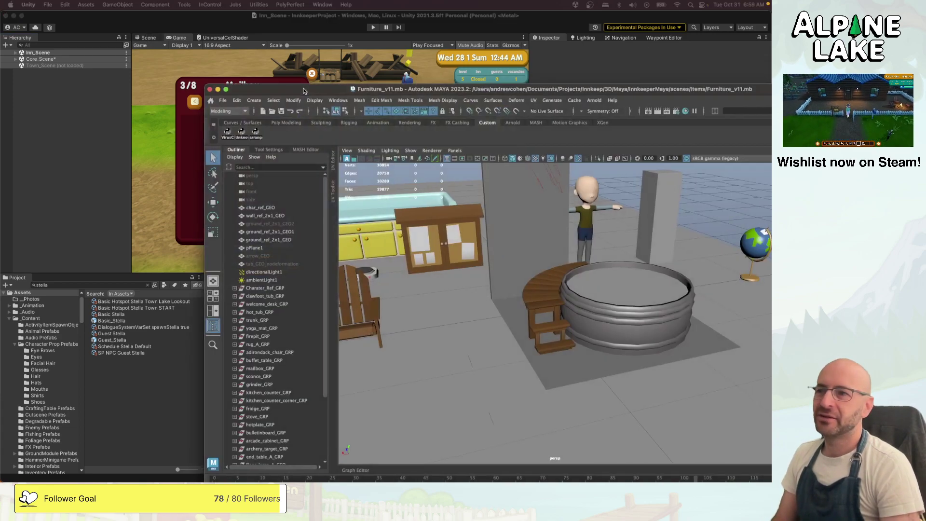
Bring the Maya furniture scene and the Chrome window onto this screen, and browse the "jack o lantern" image results
{"action": "left_click_drag", "start_coordinate": [304, 89], "coordinate": [123, 54]}
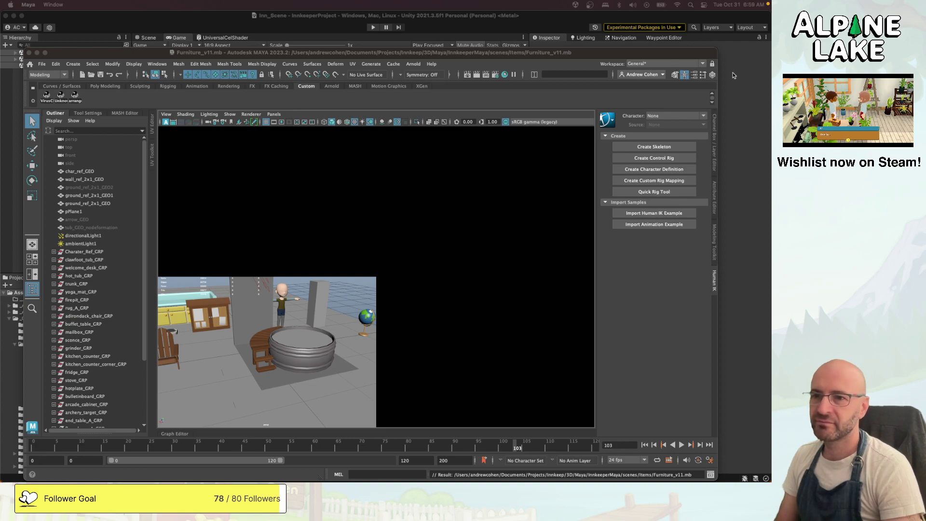
{"action": "left_click_drag", "start_coordinate": [771, 57], "coordinate": [443, 57]}
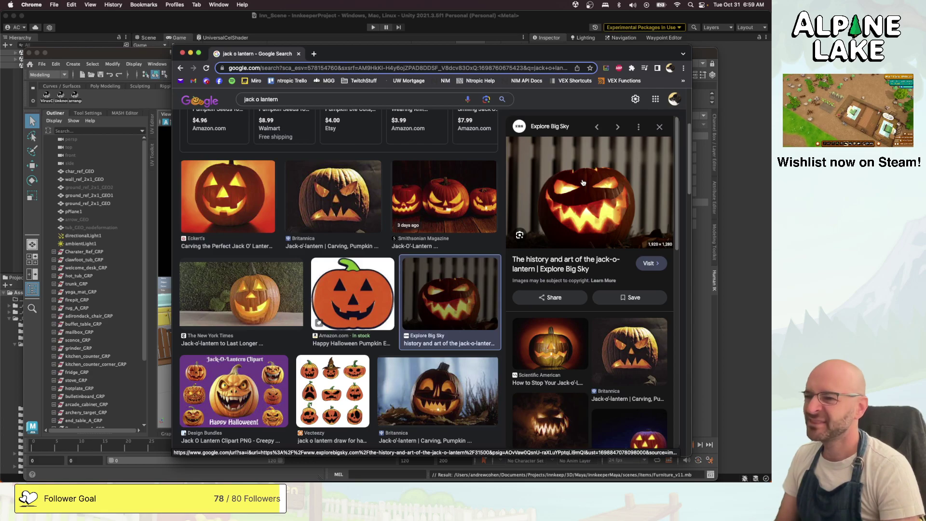
{"action": "scroll", "coordinate": [384, 296], "scroll_direction": "down", "scroll_amount": 3}
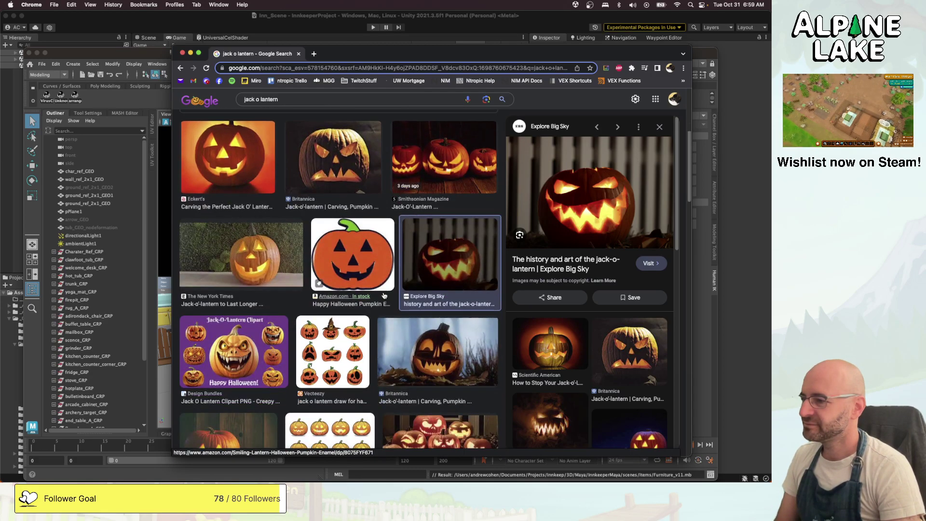
{"action": "scroll", "coordinate": [384, 296], "scroll_direction": "down", "scroll_amount": 3}
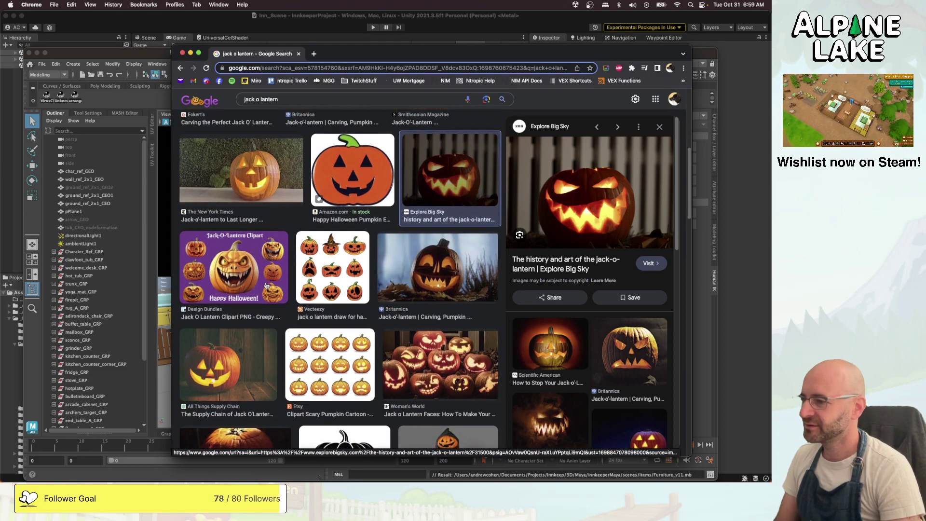
{"action": "scroll", "coordinate": [260, 285], "scroll_direction": "down", "scroll_amount": 5}
{"action": "scroll", "coordinate": [267, 287], "scroll_direction": "down", "scroll_amount": 6}
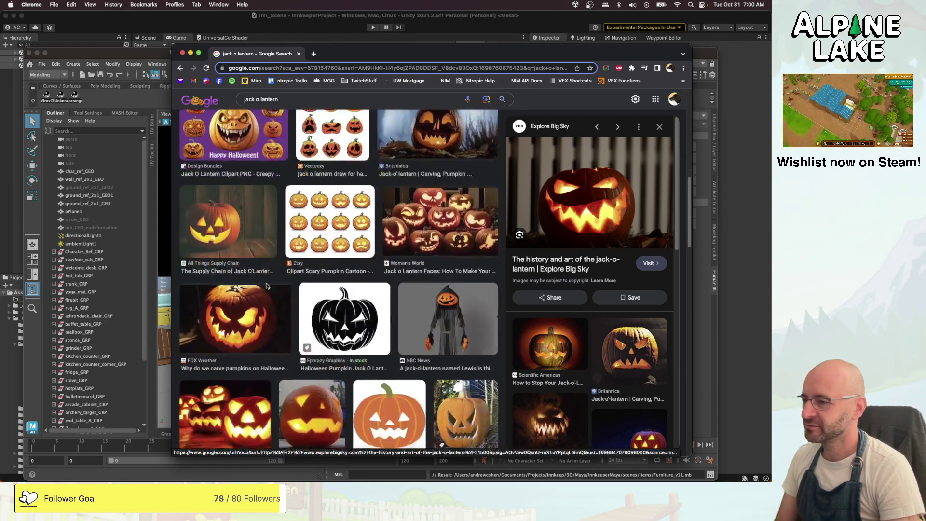
Search Google Images for "cute jack o lantern" and look through the results for carving references
{"action": "left_click", "coordinate": [291, 98]}
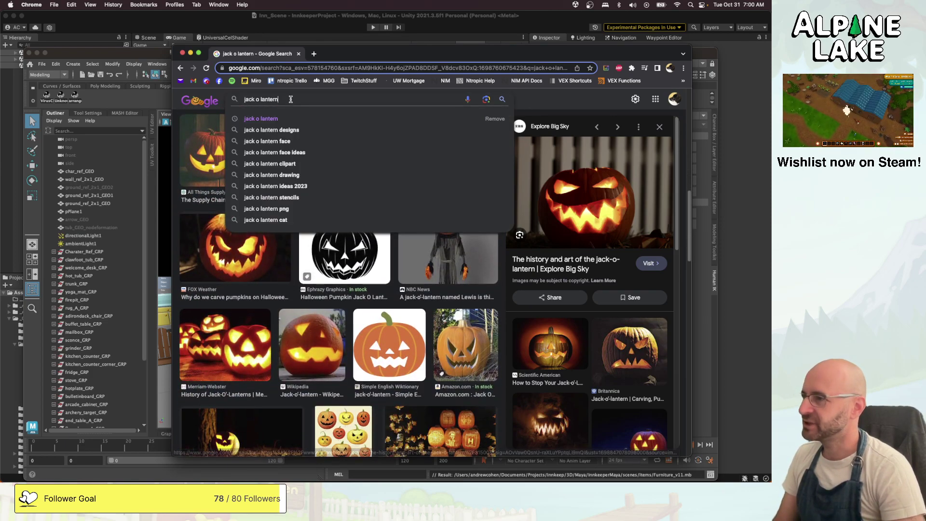
{"action": "key", "text": "super+Left"}
{"action": "type", "text": "cute"}
{"action": "key", "text": "Return"}
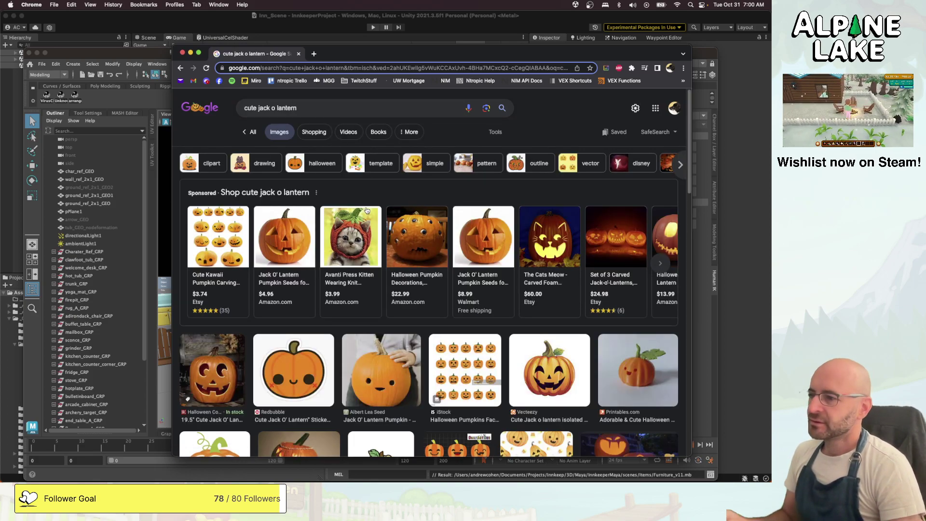
{"action": "mouse_move", "coordinate": [366, 210]}
{"action": "mouse_move", "coordinate": [419, 222]}
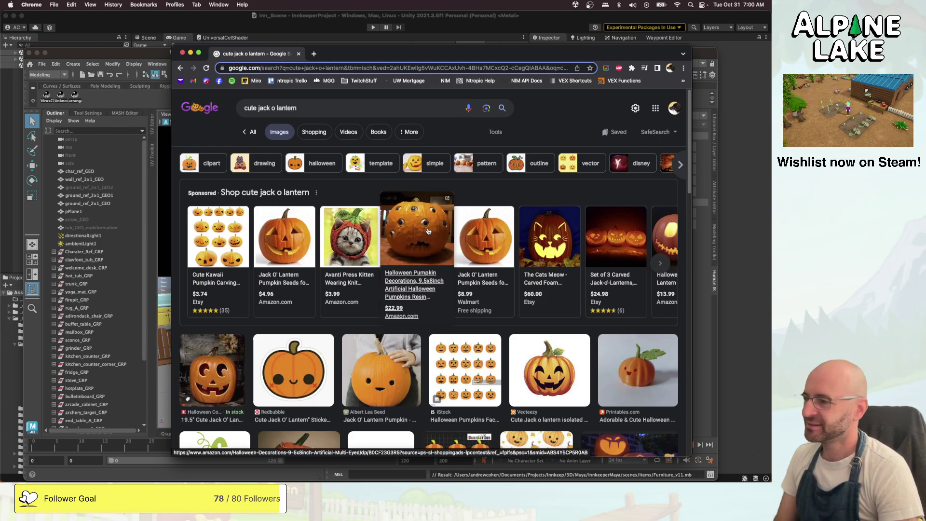
{"action": "scroll", "coordinate": [405, 231], "scroll_direction": "down", "scroll_amount": 3}
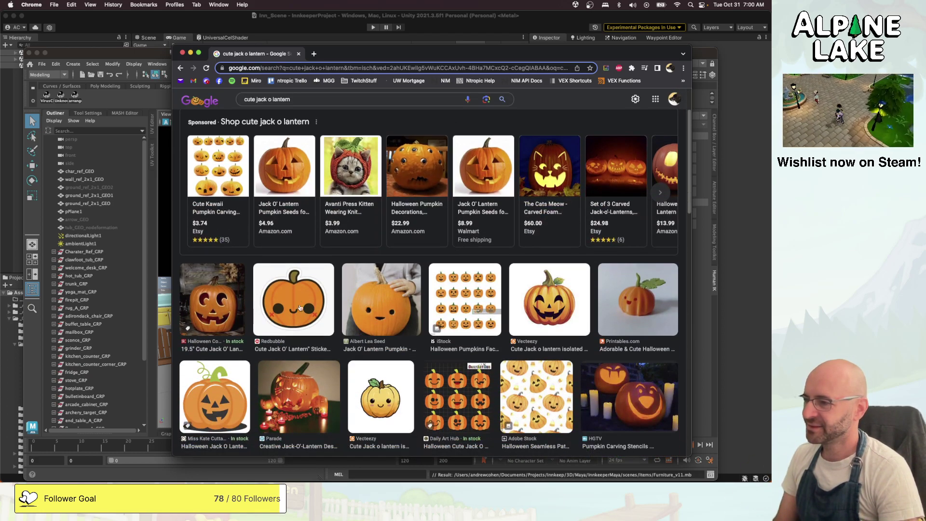
{"action": "scroll", "coordinate": [482, 289], "scroll_direction": "down", "scroll_amount": 1}
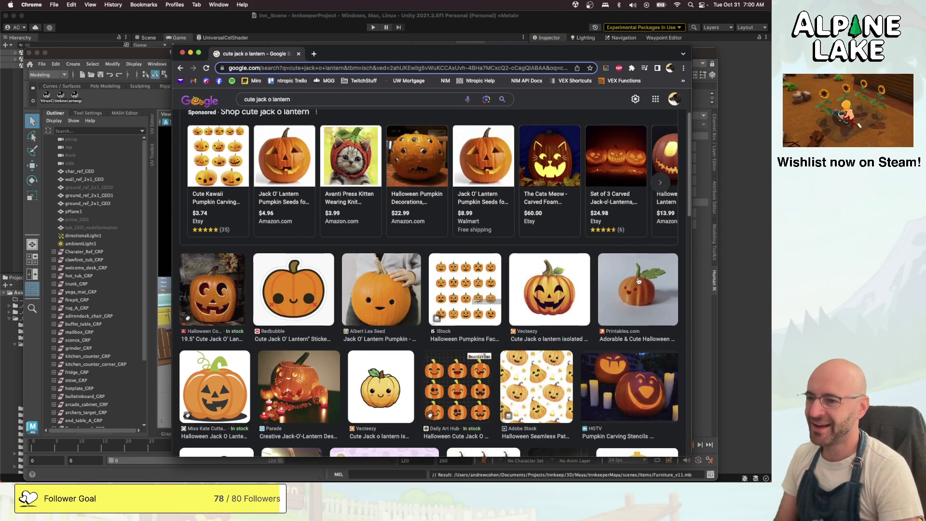
{"action": "scroll", "coordinate": [640, 278], "scroll_direction": "down", "scroll_amount": 2}
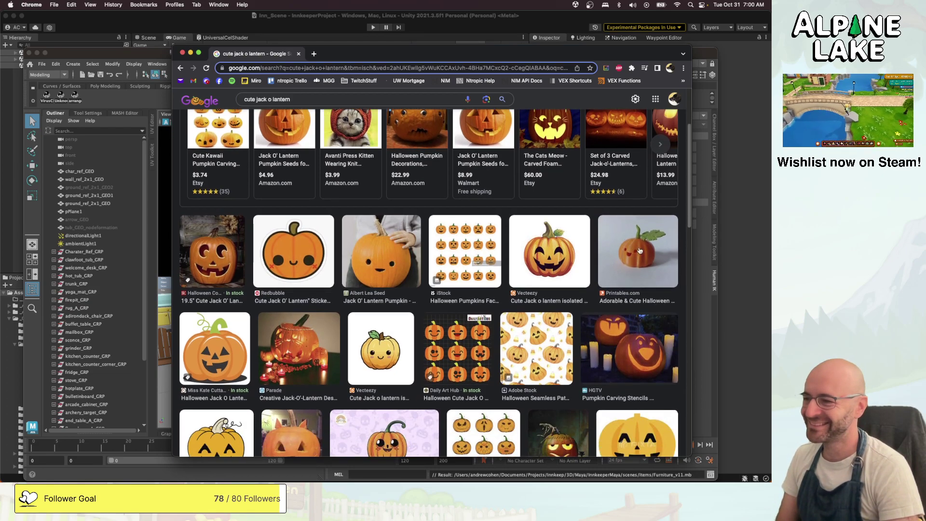
{"action": "scroll", "coordinate": [642, 247], "scroll_direction": "down", "scroll_amount": 1}
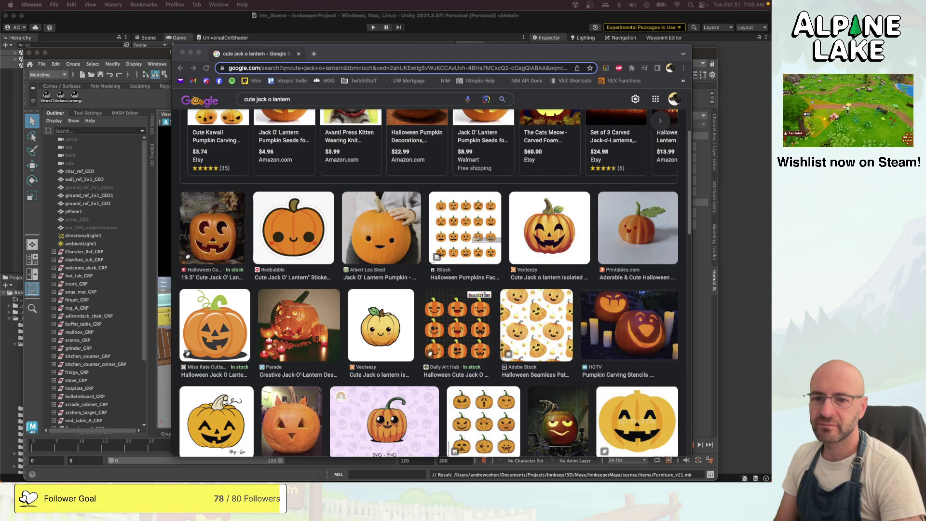
Preview the smiling pumpkin images from Albert Lea Seed and Printables.com, and move the browser window off this screen
{"action": "left_click", "coordinate": [386, 251]}
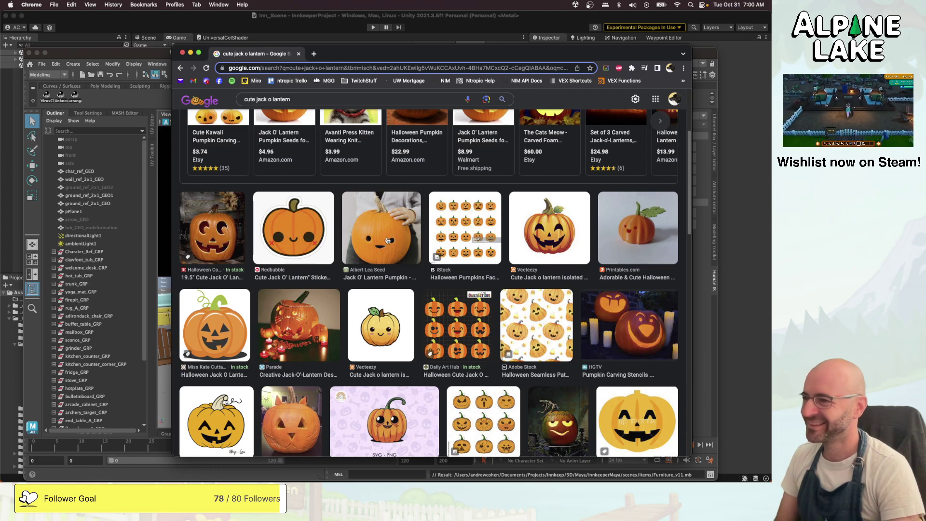
{"action": "left_click", "coordinate": [387, 241]}
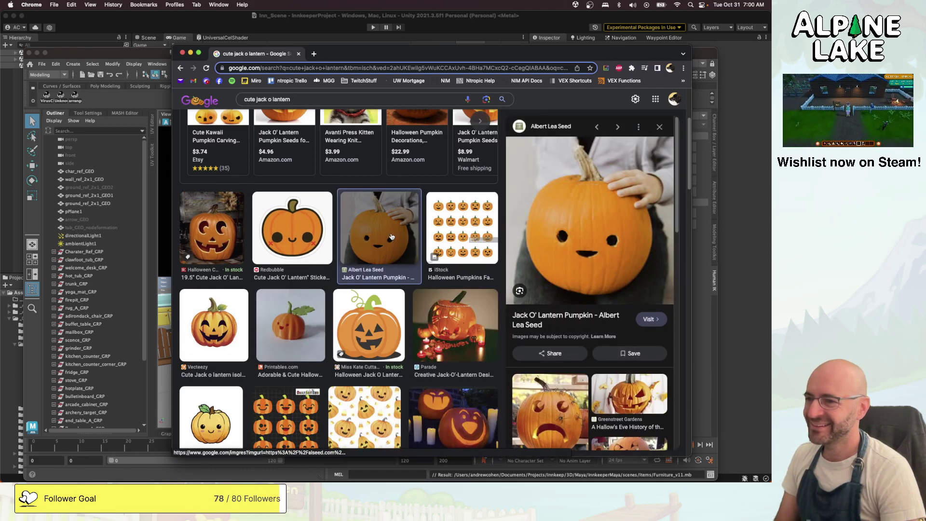
{"action": "scroll", "coordinate": [391, 239], "scroll_direction": "down", "scroll_amount": 3}
{"action": "left_click", "coordinate": [260, 271]}
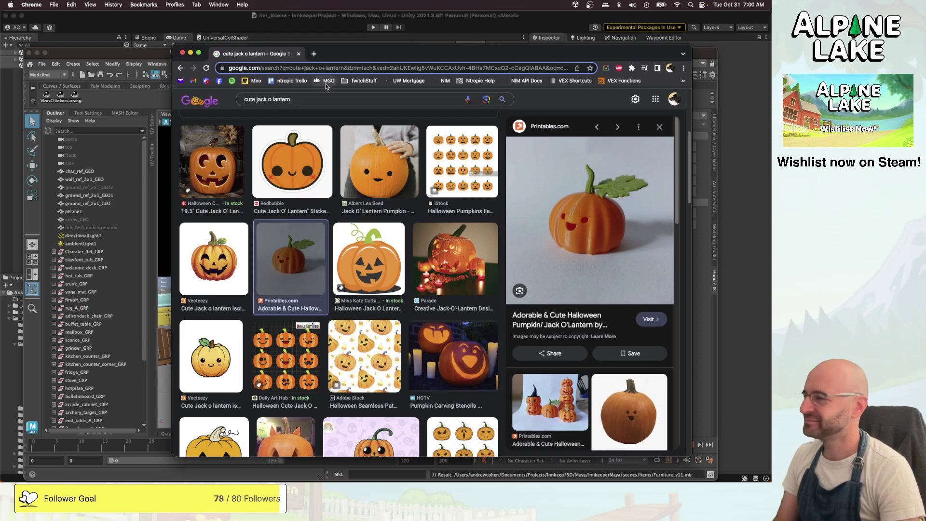
{"action": "left_click_drag", "start_coordinate": [332, 58], "coordinate": [771, 70]}
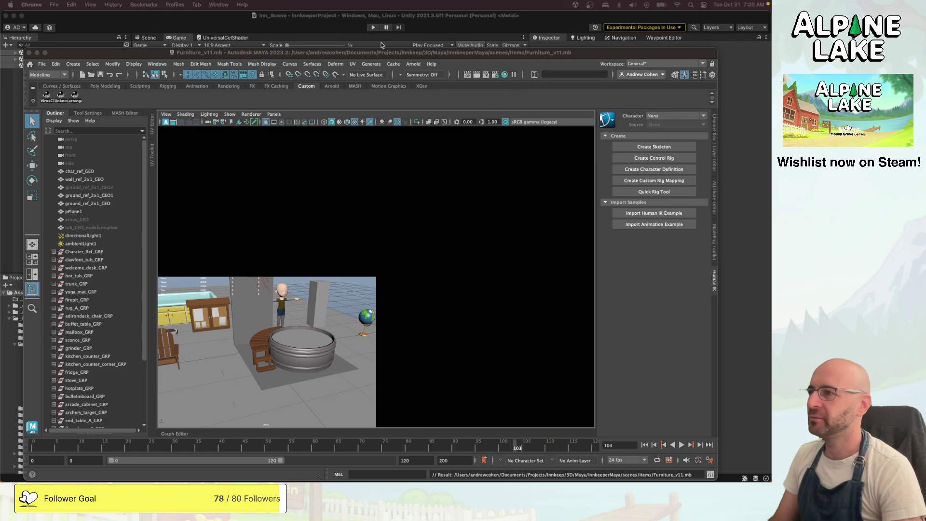
Switch to Unity and search the project assets for "pumpkin"
{"action": "left_click", "coordinate": [311, 24]}
{"action": "left_click", "coordinate": [83, 285]}
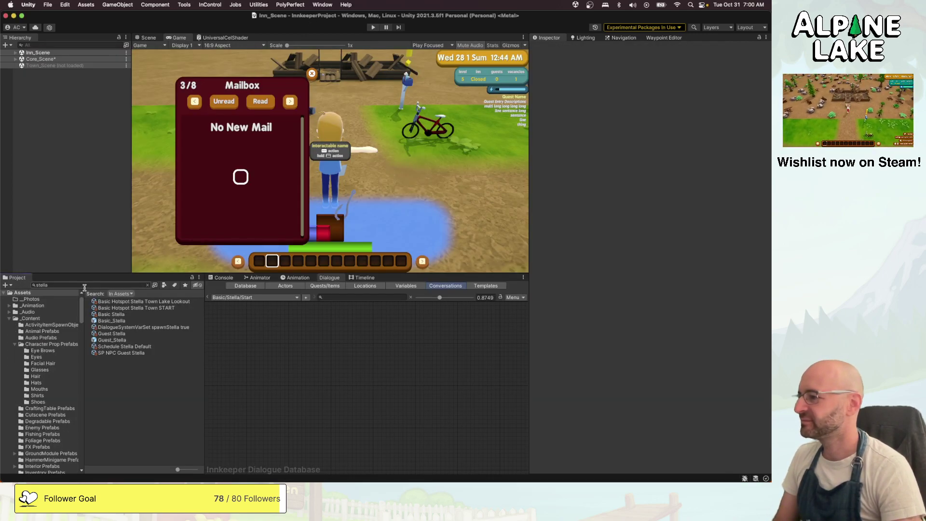
{"action": "type", "text": "pumpkin"}
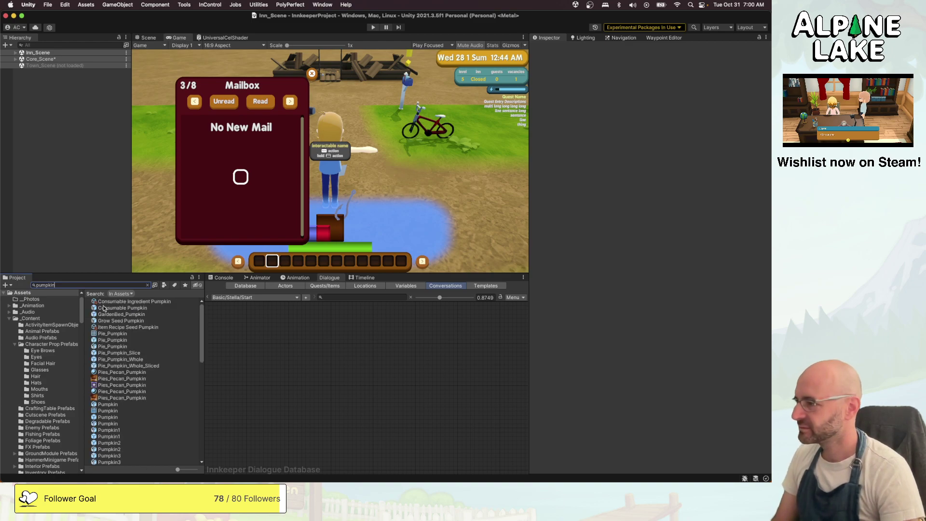
Inspect the assets named Pumpkin, including the prefab, the model and the mesh, and rotate the mesh preview to examine its shape
{"action": "scroll", "coordinate": [116, 359], "scroll_direction": "down", "scroll_amount": 1}
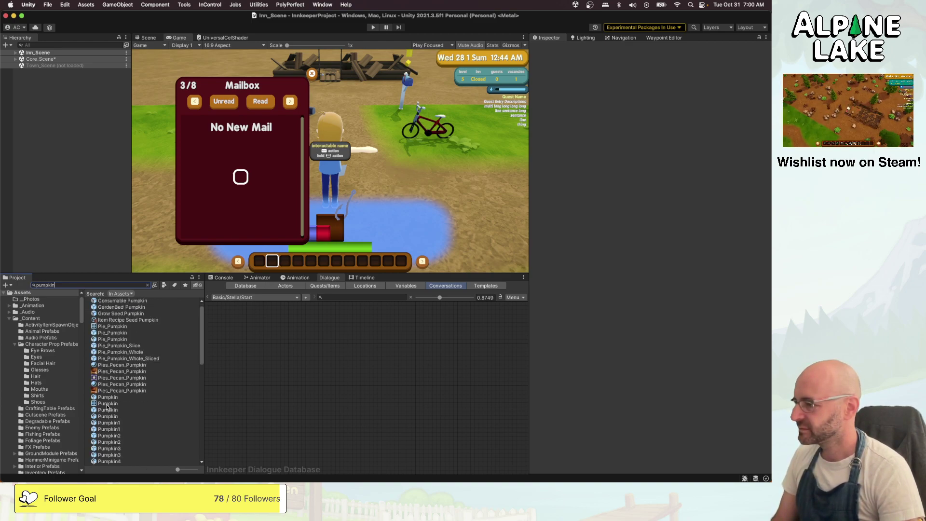
{"action": "left_click", "coordinate": [107, 404]}
{"action": "left_click", "coordinate": [107, 410]}
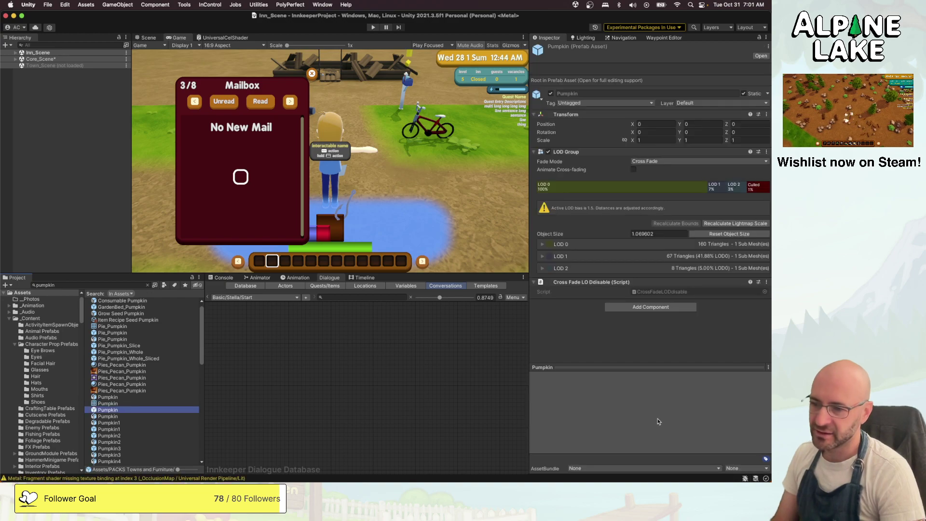
{"action": "left_click", "coordinate": [153, 396]}
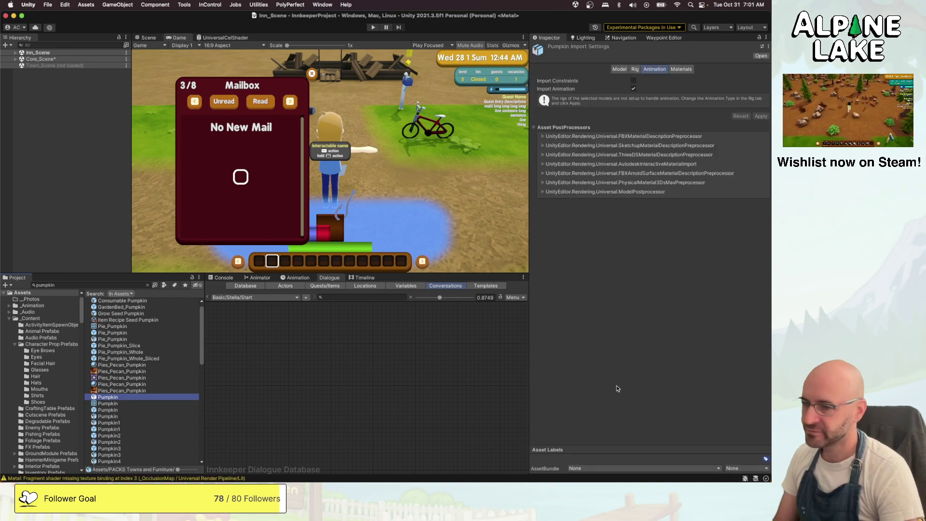
{"action": "left_click", "coordinate": [107, 404]}
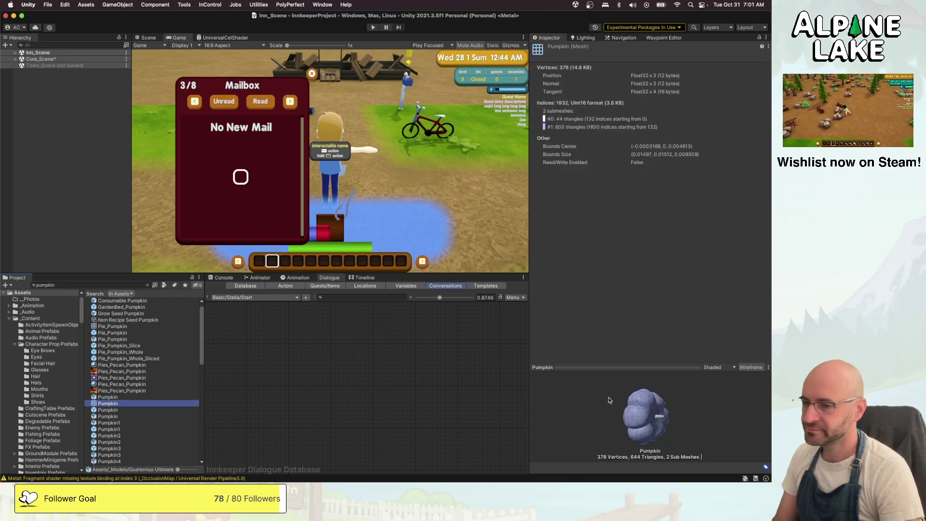
{"action": "left_click_drag", "start_coordinate": [649, 413], "coordinate": [625, 440]}
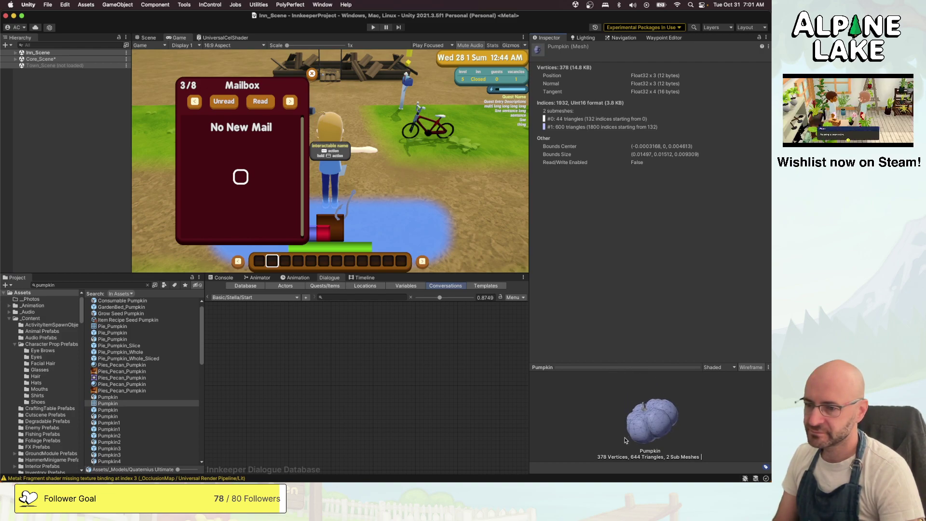
Go through the numbered pumpkin assets from Pumpkin1 to the Pumpkin_01 variants, checking each one for a usable model
{"action": "left_click", "coordinate": [135, 427]}
{"action": "key", "text": "Down"}
{"action": "key", "text": "Down"}
{"action": "key", "text": "Down"}
{"action": "key", "text": "Down"}
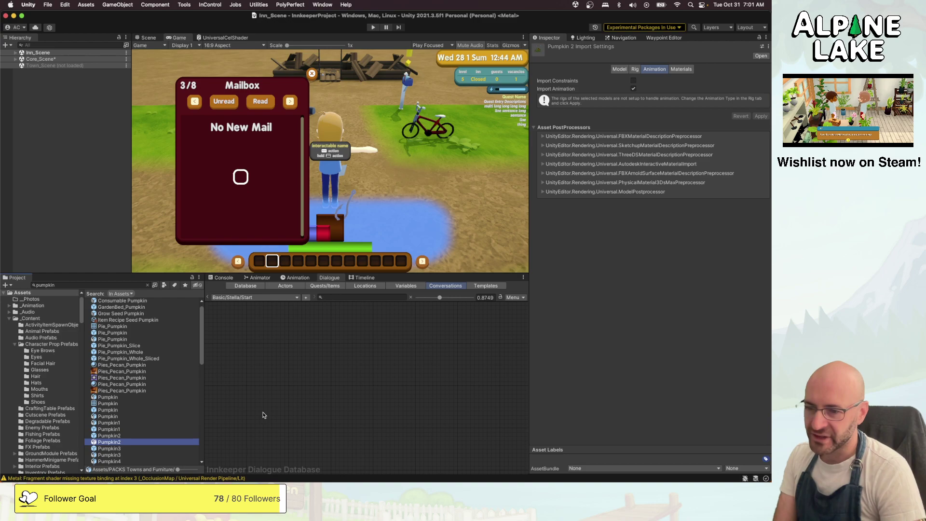
{"action": "scroll", "coordinate": [160, 430], "scroll_direction": "down", "scroll_amount": 1}
{"action": "scroll", "coordinate": [161, 429], "scroll_direction": "down", "scroll_amount": 5}
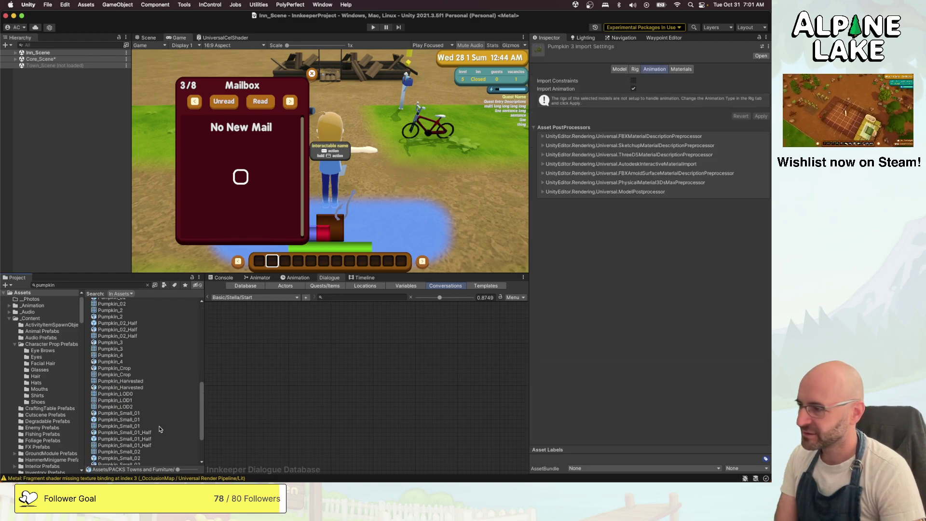
{"action": "key", "text": "Down"}
{"action": "key", "text": "Down"}
{"action": "key", "text": "Down"}
{"action": "key", "text": "Down"}
{"action": "key", "text": "Down"}
{"action": "key", "text": "Down"}
{"action": "key", "text": "Down"}
{"action": "key", "text": "Down"}
{"action": "key", "text": "Down"}
{"action": "key", "text": "Down"}
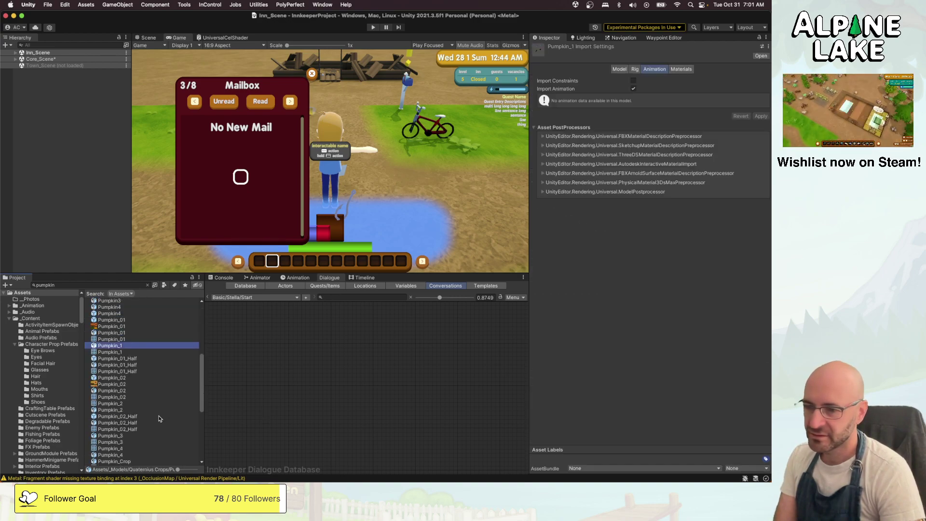
Search the project assets for "jack" and for "lanter"
{"action": "left_click", "coordinate": [123, 285]}
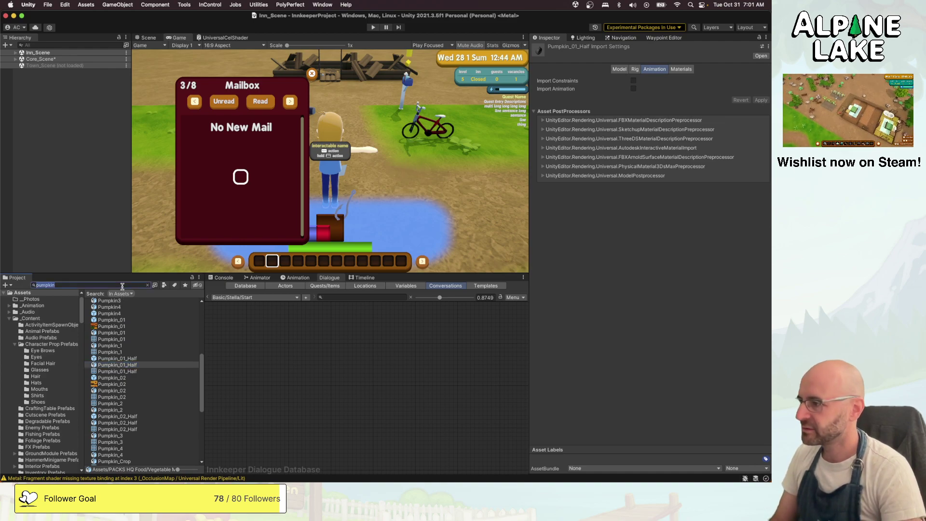
{"action": "type", "text": "jack"}
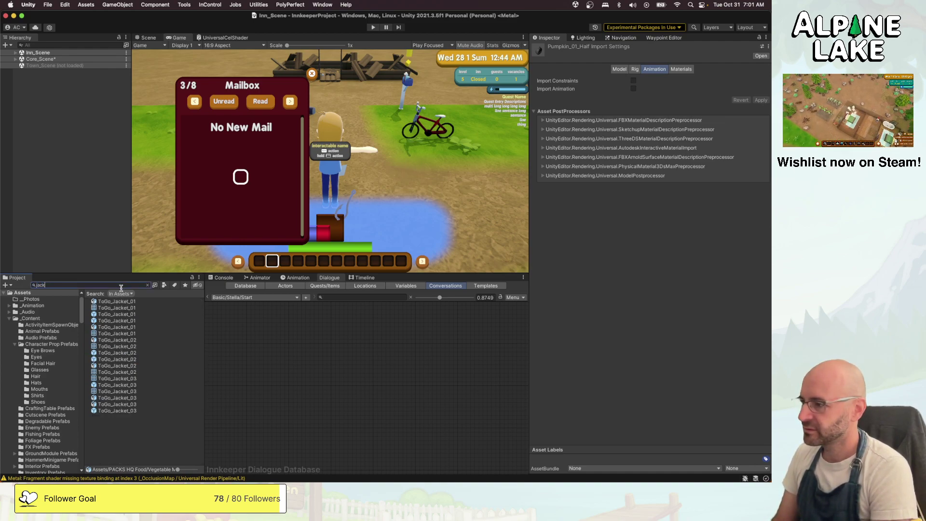
{"action": "type", "text": "lanter"}
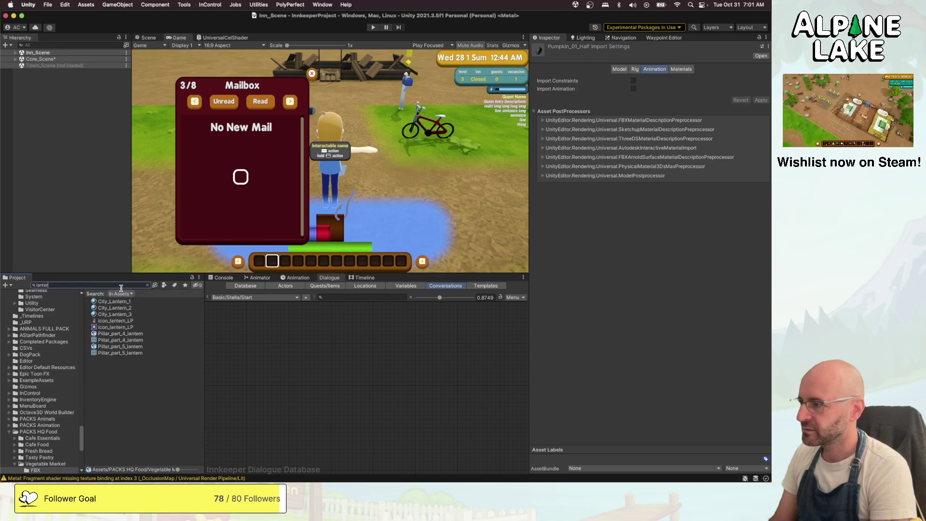
Return the asset search to "jack" and examine the ToGo_Jacket_01 prefab by rotating its preview
{"action": "key", "text": "BackSpace"}
{"action": "type", "text": "jack"}
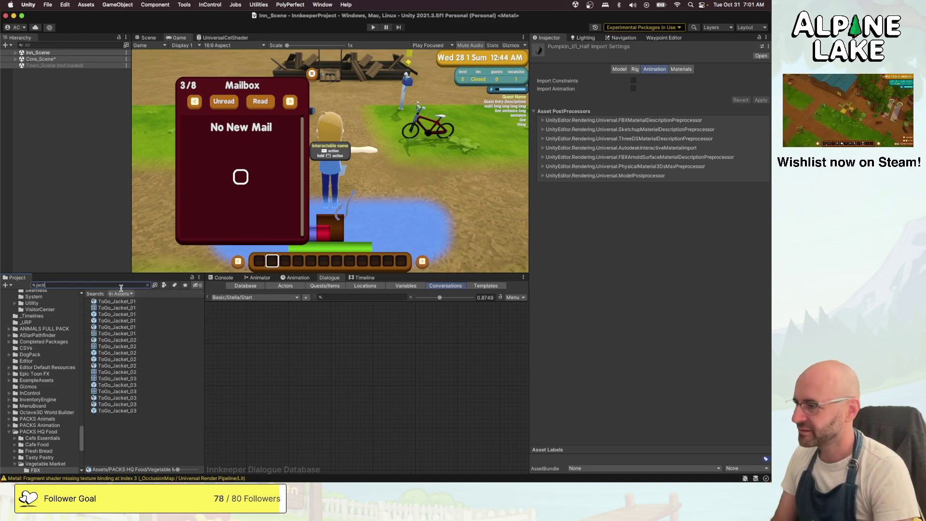
{"action": "left_click", "coordinate": [117, 314]}
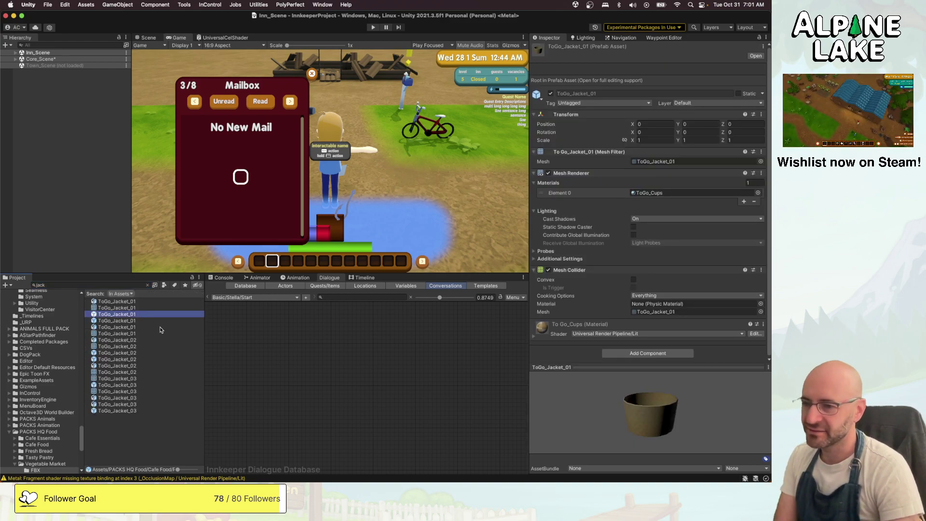
{"action": "left_click_drag", "start_coordinate": [620, 415], "coordinate": [592, 405]}
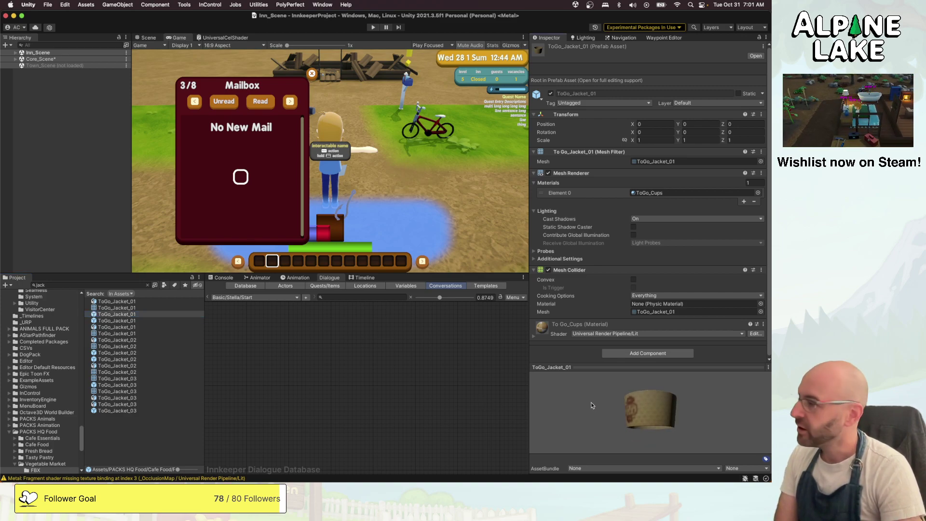
Go through the remaining ToGo_Jacket assets as far as the ToGo_Jacket_02 model
{"action": "left_click", "coordinate": [129, 319]}
{"action": "key", "text": "Down"}
{"action": "key", "text": "Down"}
{"action": "key", "text": "Down"}
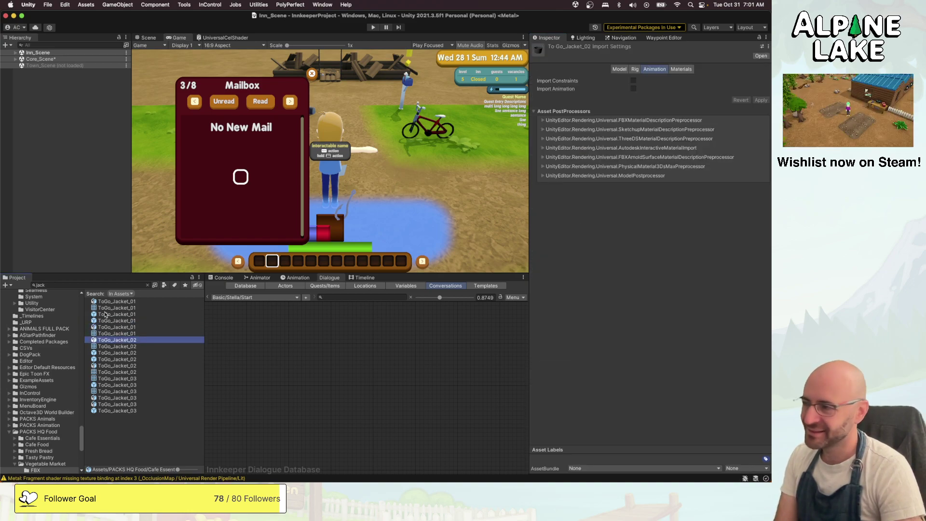
Search the project assets for "pumpkin" and look through the list down to the small pumpkin variants
{"action": "left_click", "coordinate": [97, 283]}
{"action": "type", "text": "pu"}
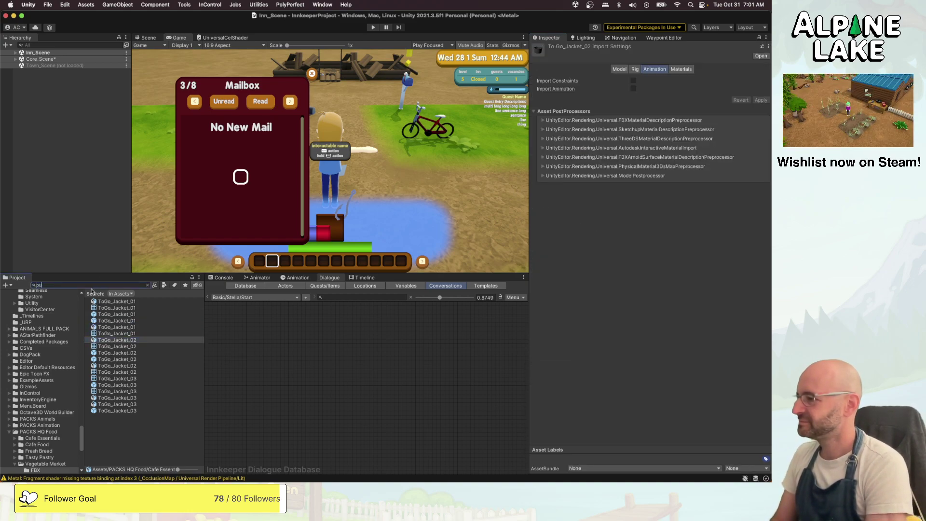
{"action": "type", "text": "mpkin"}
{"action": "scroll", "coordinate": [122, 364], "scroll_direction": "down", "scroll_amount": 3}
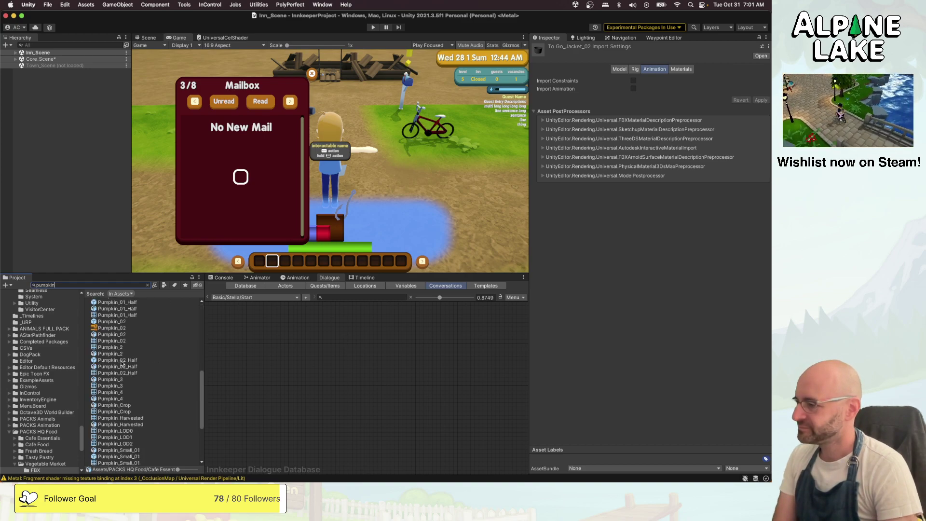
{"action": "scroll", "coordinate": [121, 364], "scroll_direction": "down", "scroll_amount": 5}
Examine the Pumpkin_Small_02 assets and the half version, and rotate the preview of the Pumpkin_Small_02 prefab
{"action": "left_click", "coordinate": [126, 425]}
{"action": "key", "text": "Up"}
{"action": "key", "text": "Up"}
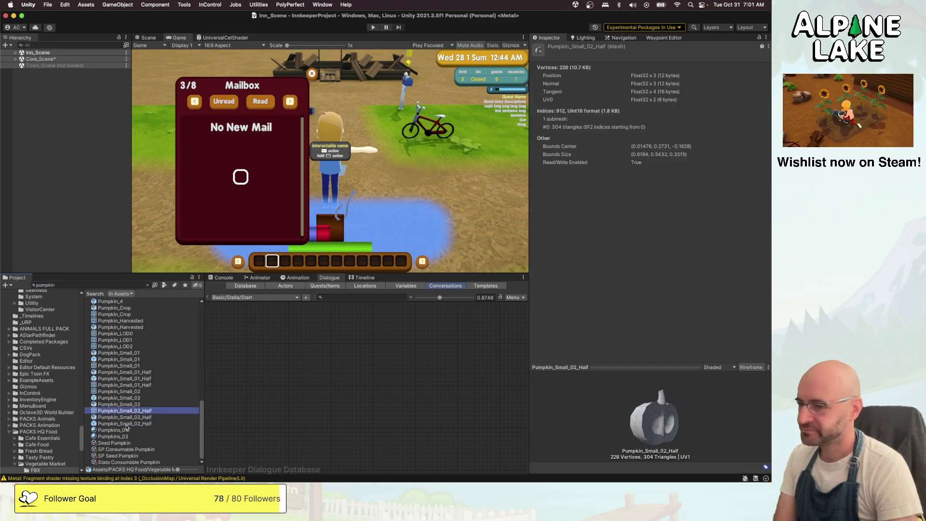
{"action": "key", "text": "Up"}
{"action": "key", "text": "Up"}
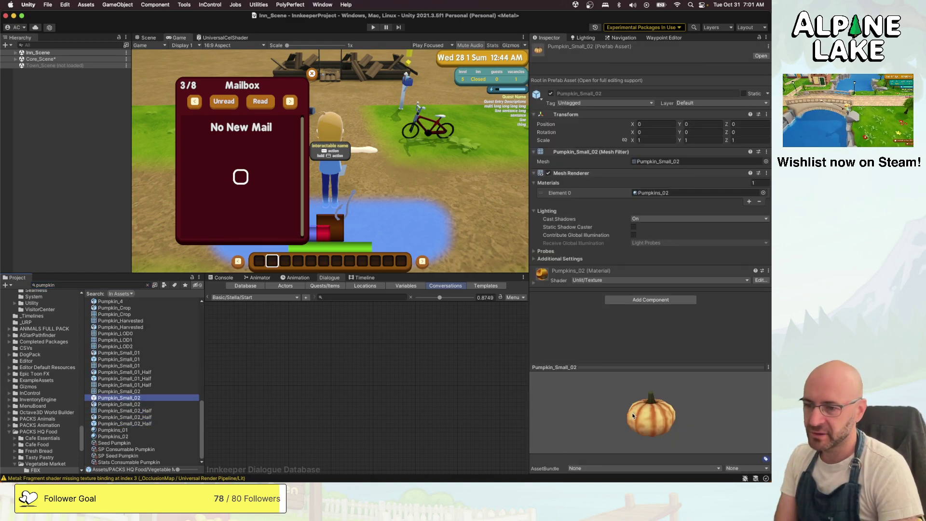
{"action": "left_click", "coordinate": [635, 415]}
{"action": "left_click_drag", "start_coordinate": [635, 414], "coordinate": [646, 421]}
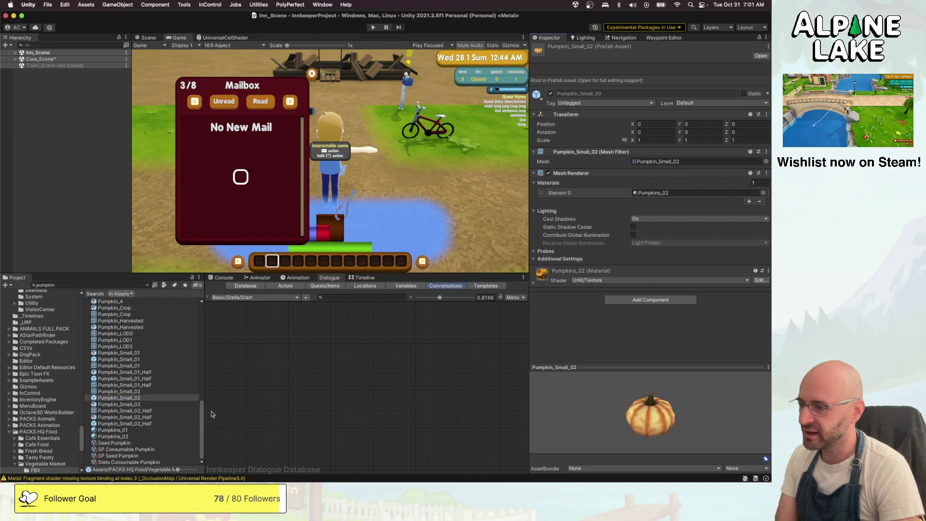
Check the Pumpkin_Small_01_Half assets and the Pumpkin_Small_01 mesh and prefab
{"action": "left_click", "coordinate": [172, 391]}
{"action": "key", "text": "Up"}
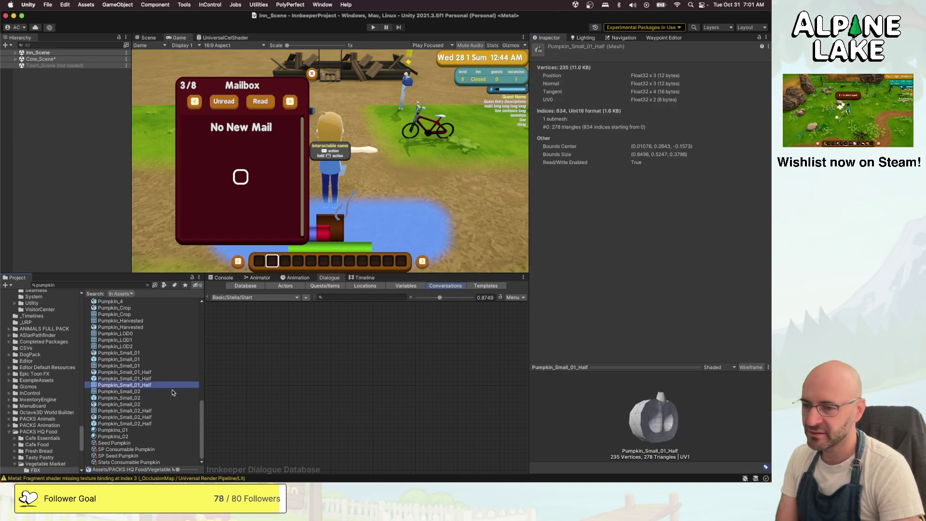
{"action": "key", "text": "Up"}
{"action": "key", "text": "Up"}
{"action": "key", "text": "Up"}
{"action": "key", "text": "Up"}
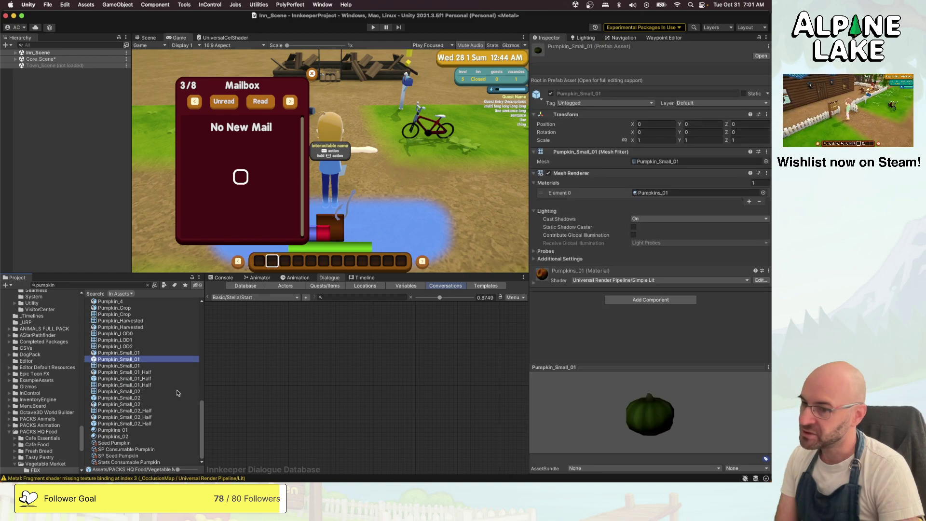
Check the Pumpkin_LOD meshes, followed by the Pumpkin_Harvested, Pumpkin_Crop and Pumpkin_4 assets
{"action": "key", "text": "Up"}
{"action": "key", "text": "Up"}
{"action": "key", "text": "Up"}
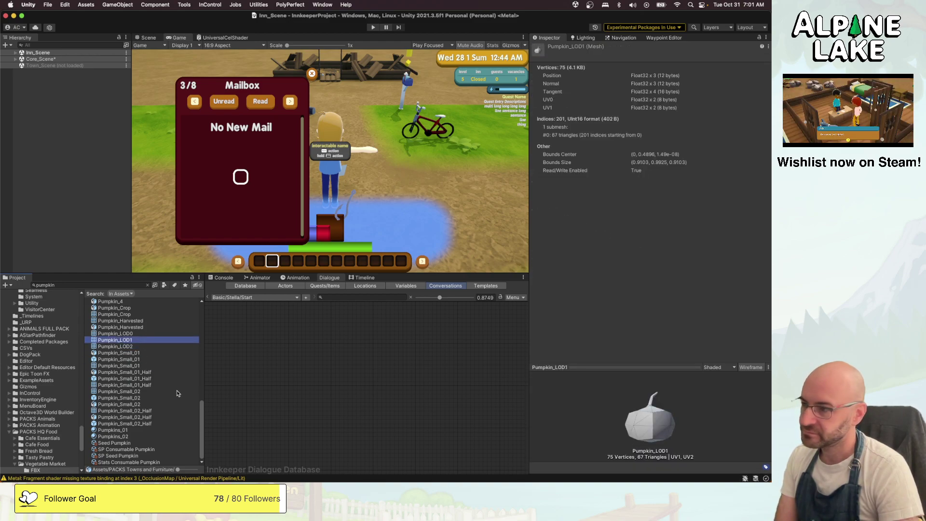
{"action": "key", "text": "Up"}
{"action": "key", "text": "Up"}
{"action": "key", "text": "Up"}
{"action": "key", "text": "Up"}
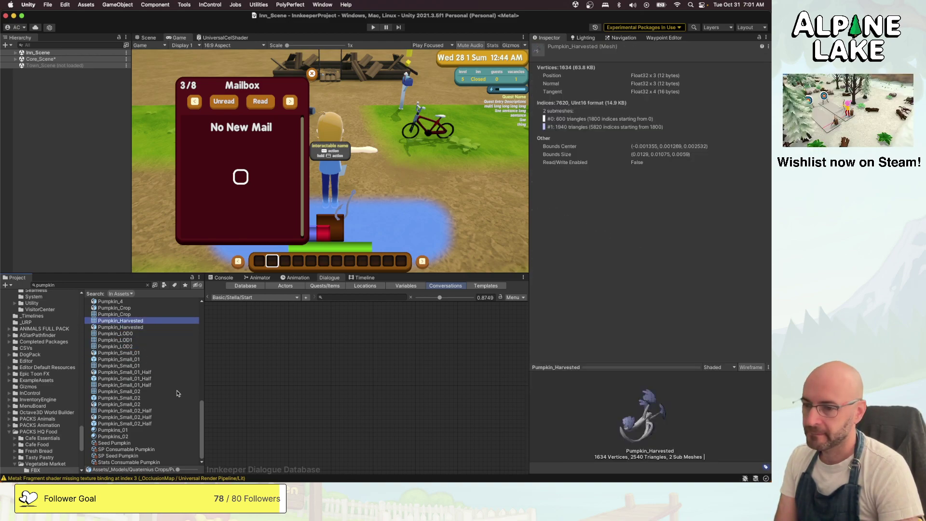
{"action": "key", "text": "Up"}
{"action": "key", "text": "Up"}
{"action": "key", "text": "Up"}
{"action": "key", "text": "Up"}
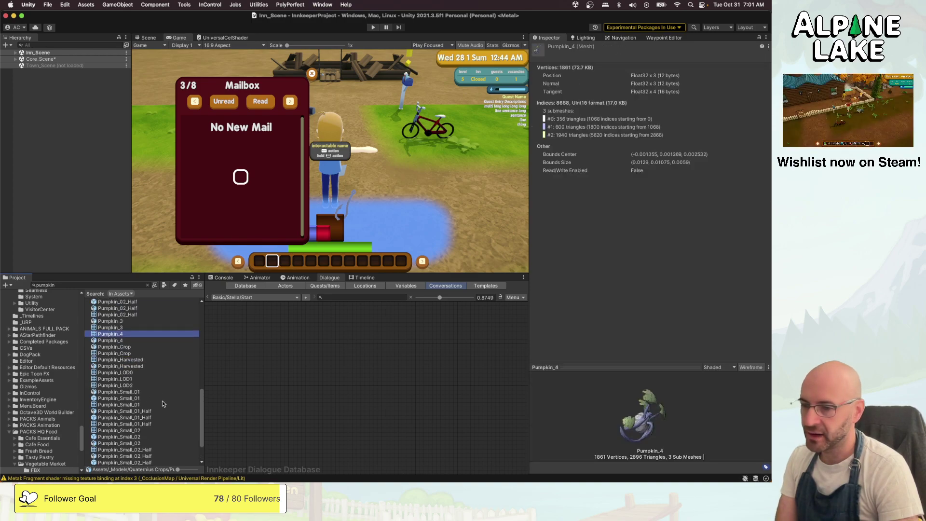
Check the Pumpkin_3 assets and rotate the Pumpkin_02_Half prefab preview to see its outer side
{"action": "key", "text": "Up"}
{"action": "key", "text": "Up"}
{"action": "key", "text": "Up"}
{"action": "key", "text": "Up"}
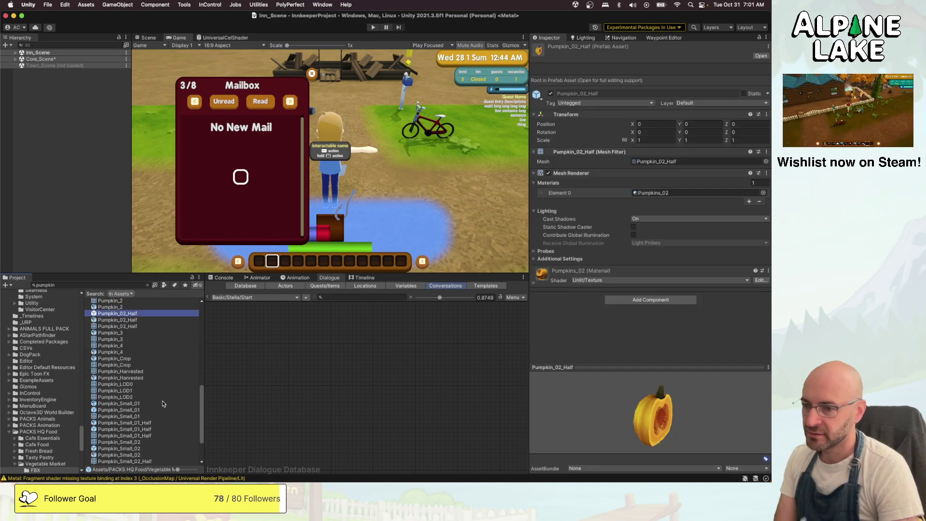
{"action": "left_click_drag", "start_coordinate": [566, 418], "coordinate": [665, 415]}
{"action": "scroll", "coordinate": [131, 403], "scroll_direction": "up", "scroll_amount": 2}
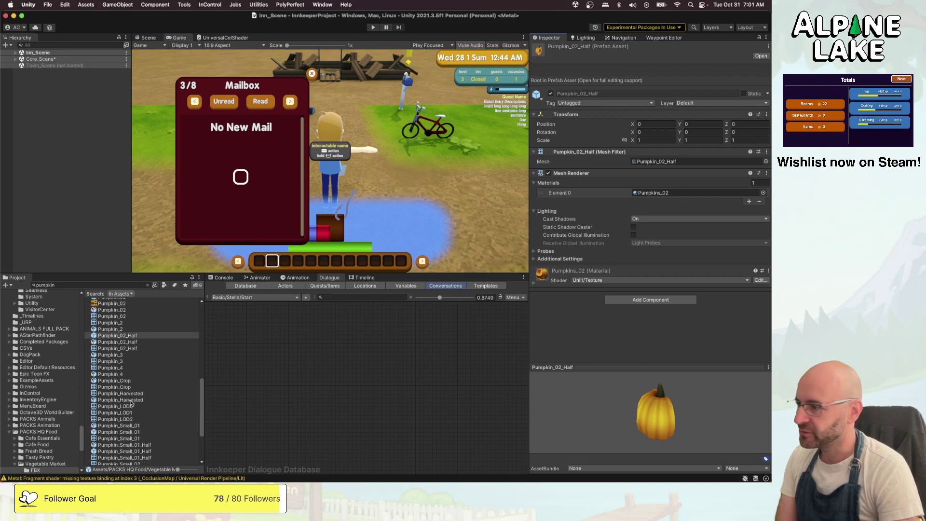
Compare the Pumpkin_2 assets with the Pumpkin_02 mesh, model, texture and prefab
{"action": "left_click", "coordinate": [133, 329]}
{"action": "key", "text": "Up"}
{"action": "key", "text": "Up"}
{"action": "key", "text": "Up"}
{"action": "key", "text": "Up"}
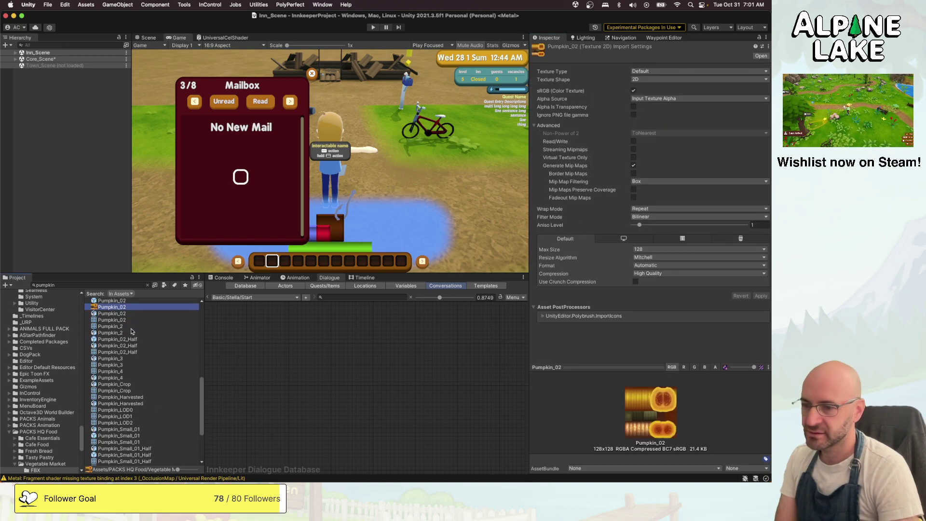
{"action": "key", "text": "Down"}
{"action": "key", "text": "Down"}
{"action": "key", "text": "Up"}
{"action": "key", "text": "Up"}
{"action": "key", "text": "Up"}
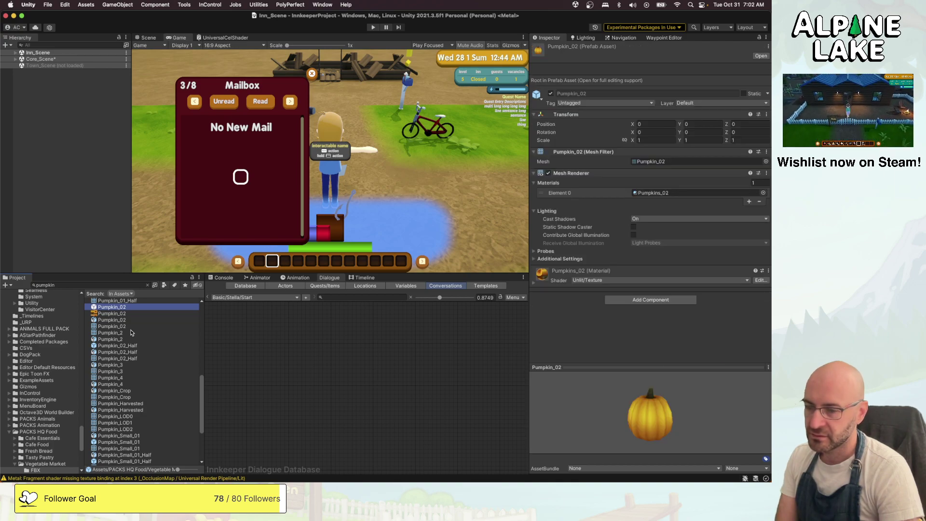
Go back through the Pumpkin_01_Half and Pumpkin_1 assets to the Pumpkin_01 mesh
{"action": "scroll", "coordinate": [130, 333], "scroll_direction": "up", "scroll_amount": 2}
{"action": "key", "text": "Up"}
{"action": "key", "text": "Up"}
{"action": "key", "text": "Up"}
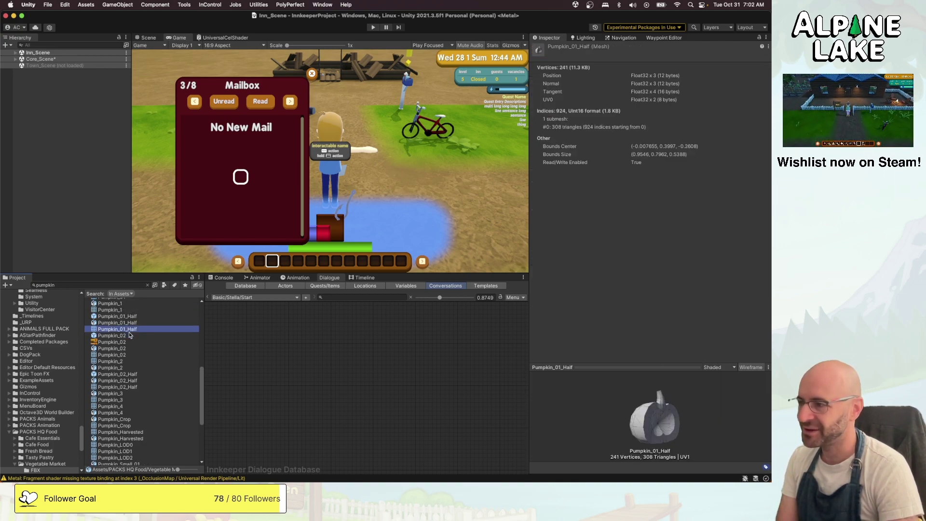
{"action": "key", "text": "Up"}
{"action": "key", "text": "Up"}
{"action": "key", "text": "Up"}
{"action": "key", "text": "Up"}
{"action": "key", "text": "Up"}
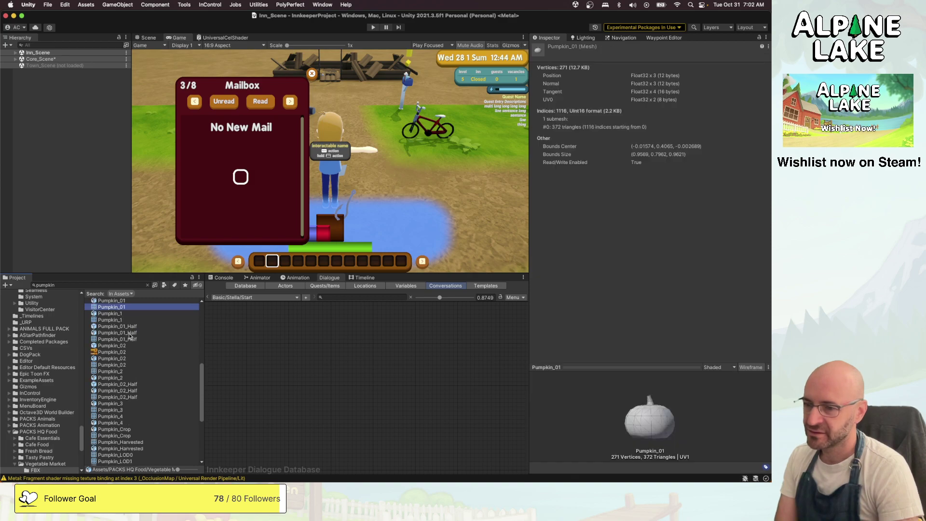
Continue back through the Pumpkin_01 and Pumpkin4 to Pumpkin1 assets and examine the ones named Pumpkin
{"action": "key", "text": "Up"}
{"action": "key", "text": "Up"}
{"action": "key", "text": "Up"}
{"action": "key", "text": "Up"}
{"action": "key", "text": "Up"}
{"action": "key", "text": "Up"}
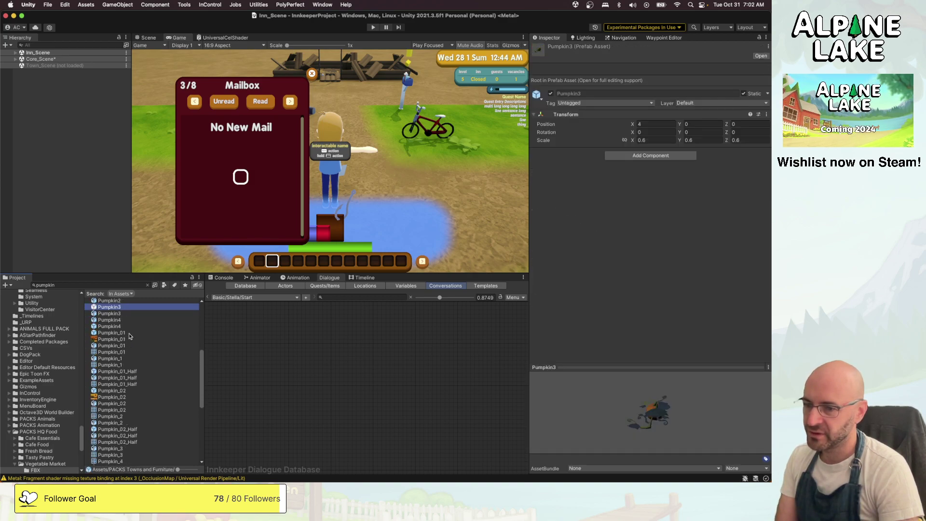
{"action": "key", "text": "Up"}
{"action": "key", "text": "Up"}
{"action": "key", "text": "Up"}
{"action": "key", "text": "Up"}
{"action": "key", "text": "Up"}
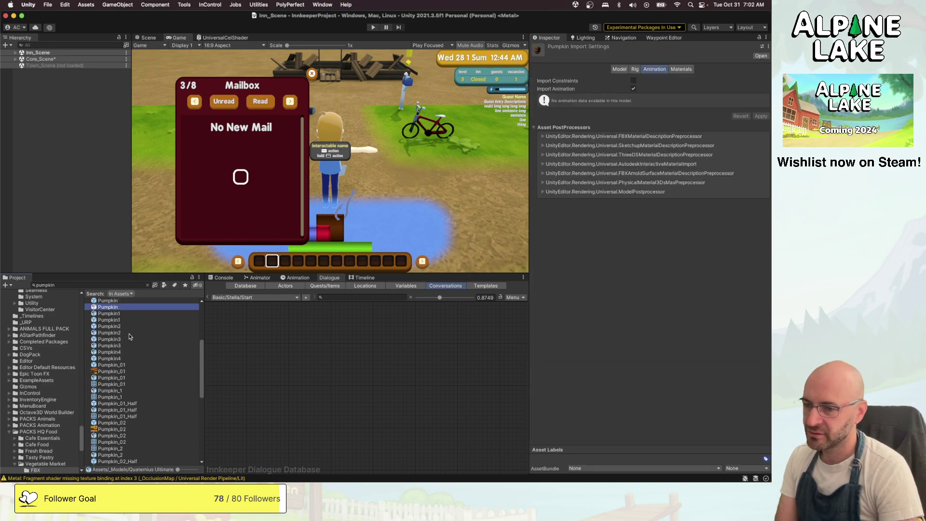
{"action": "key", "text": "Up"}
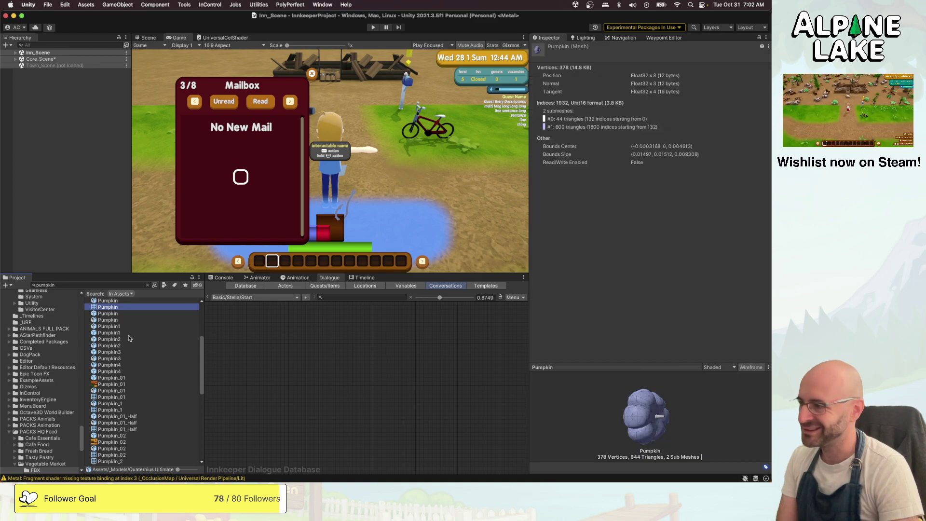
{"action": "key", "text": "Up"}
Locate the Pumpkin model in the NOT_Lonely Models folder and import it into the furniture scene in Maya
{"action": "scroll", "coordinate": [128, 337], "scroll_direction": "up", "scroll_amount": 1}
{"action": "left_click", "coordinate": [116, 315]}
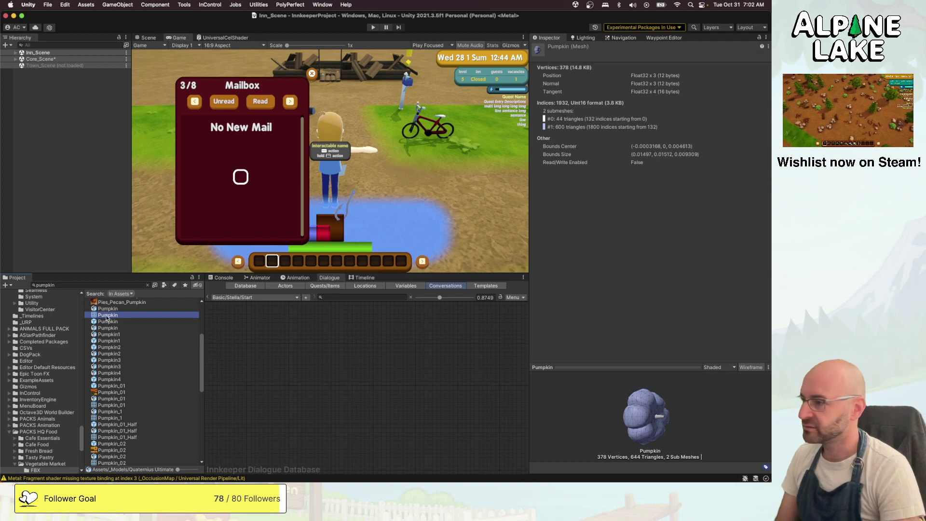
{"action": "right_click", "coordinate": [107, 317]}
{"action": "left_click", "coordinate": [96, 317]}
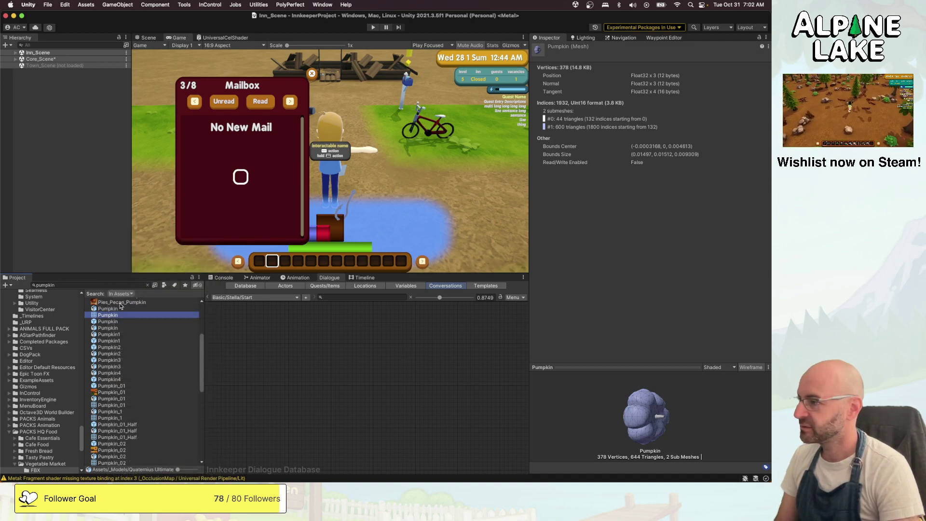
{"action": "left_click", "coordinate": [118, 308]}
{"action": "left_click", "coordinate": [147, 284]}
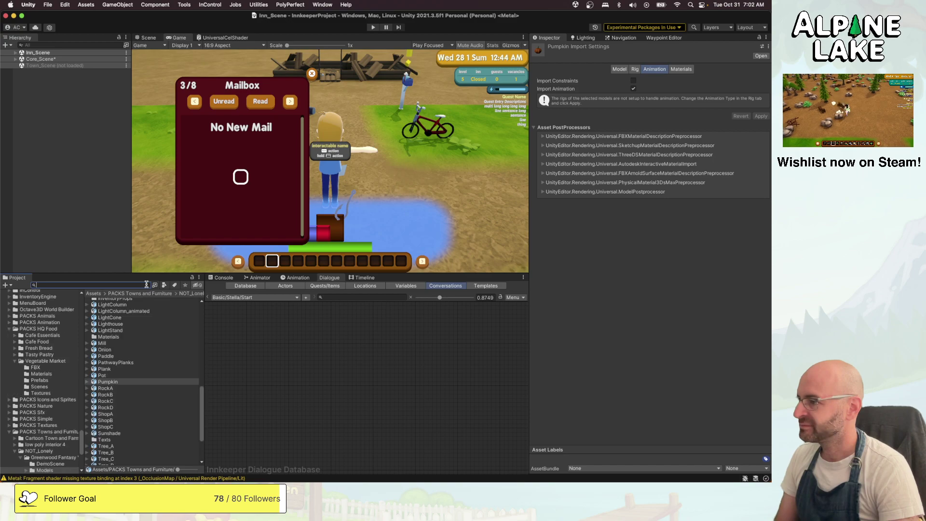
{"action": "left_click_drag", "start_coordinate": [110, 383], "coordinate": [258, 286]}
{"action": "key", "text": "super+Tab"}
{"action": "left_click", "coordinate": [331, 246]}
{"action": "key", "text": "w"}
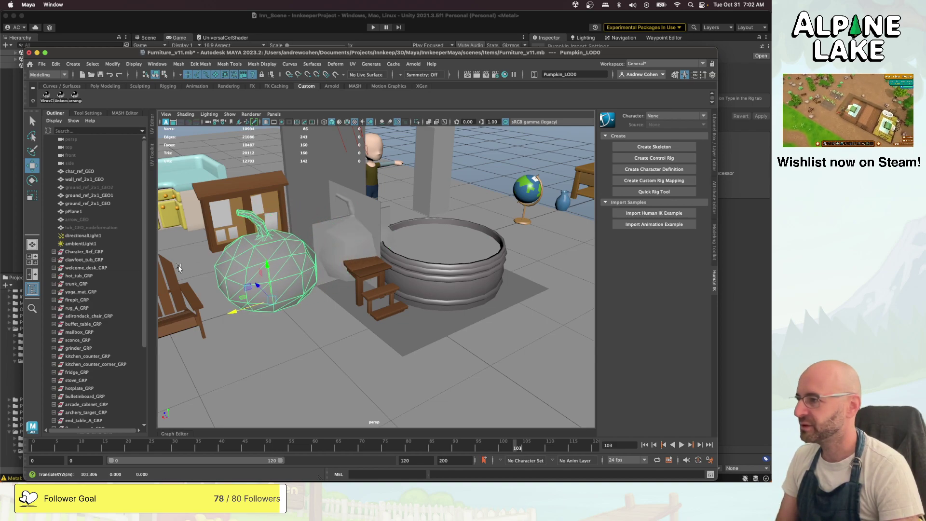
Check the imported pumpkin LOD meshes and delete Pumpkin_LOD0, Pumpkin_LOD1 and Pumpkin_LOD2 from the Maya scene
{"action": "scroll", "coordinate": [138, 265], "scroll_direction": "down", "scroll_amount": 5}
{"action": "left_click", "coordinate": [96, 380]}
{"action": "left_click", "coordinate": [96, 388]}
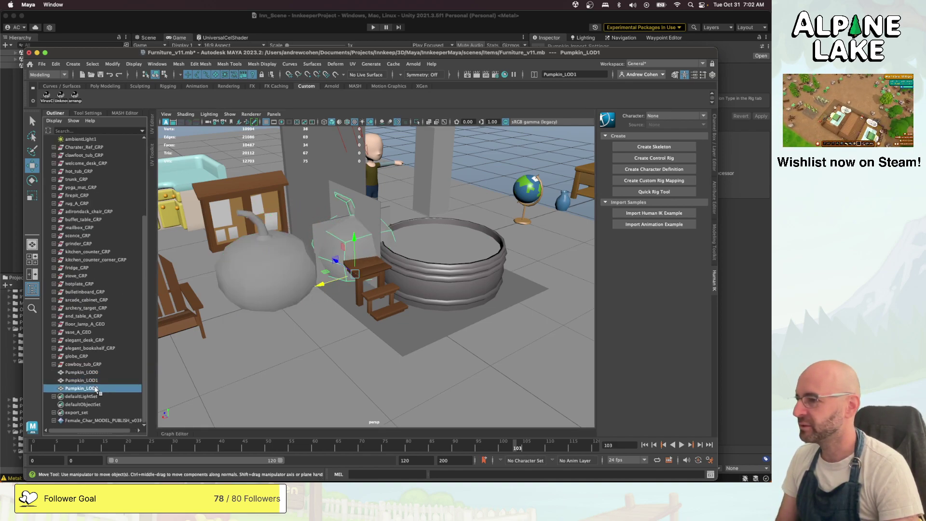
{"action": "key", "text": "super+Tab"}
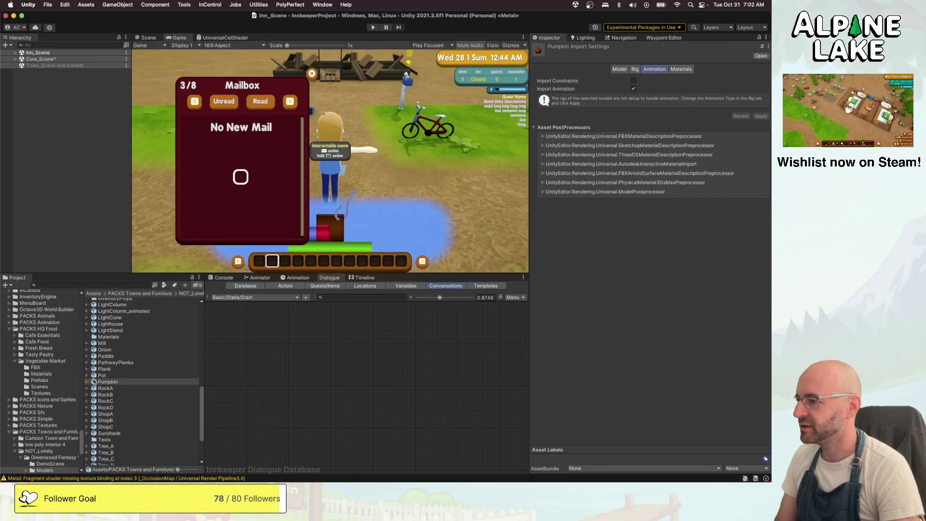
{"action": "key", "text": "super+Tab"}
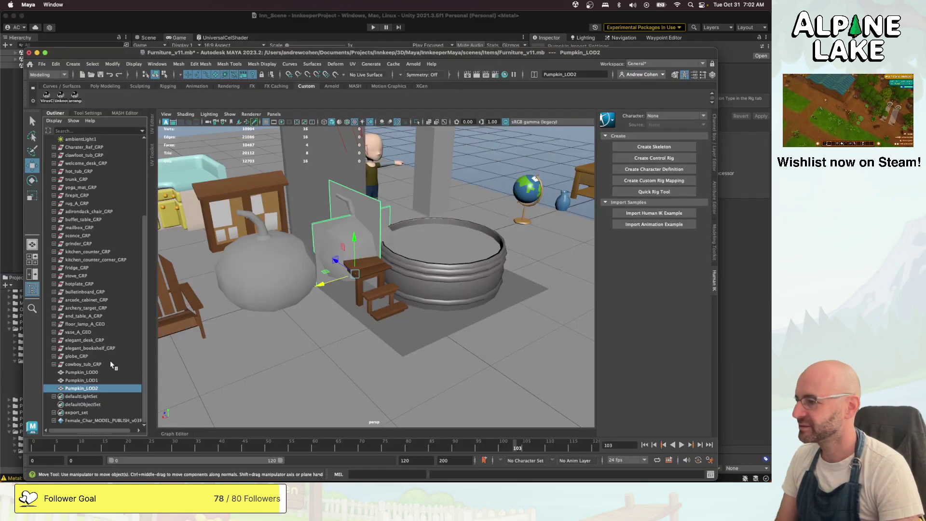
{"action": "left_click", "coordinate": [97, 373]}
{"action": "left_click", "coordinate": [95, 388], "text": "shift"}
{"action": "key", "text": "Delete"}
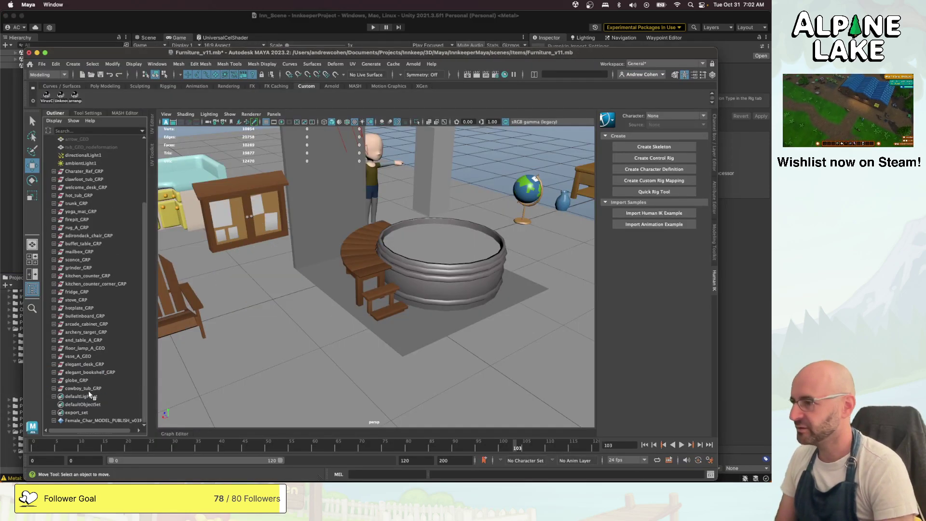
Return to Unity, search for "pumpkin", and reveal the segmented Pumpkin model in its Quaternius Ultimate Food Pack folder
{"action": "key", "text": "super+Tab"}
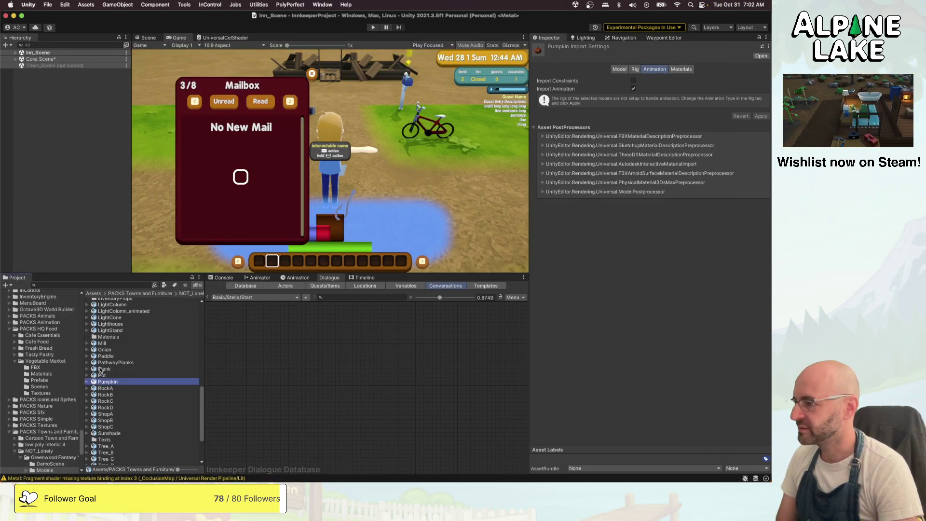
{"action": "left_click", "coordinate": [103, 283]}
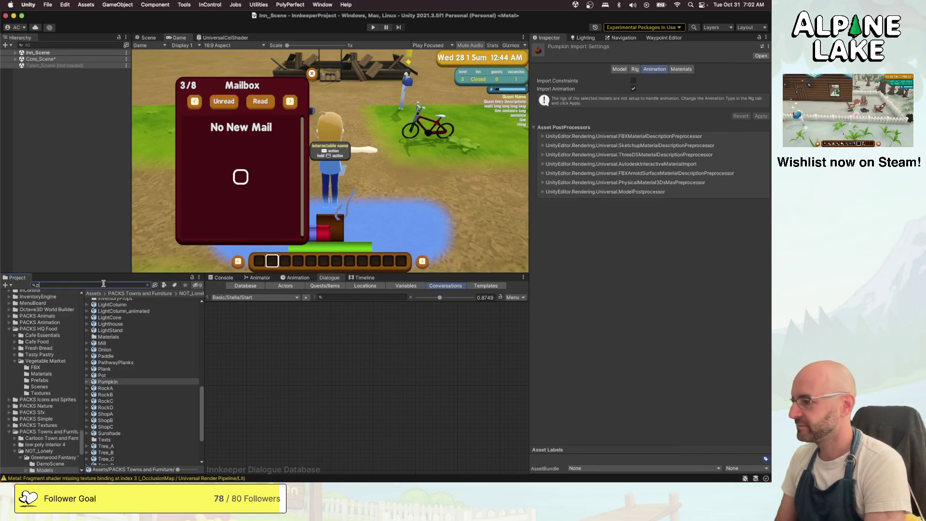
{"action": "type", "text": "pumpkin"}
{"action": "scroll", "coordinate": [115, 348], "scroll_direction": "up", "scroll_amount": 5}
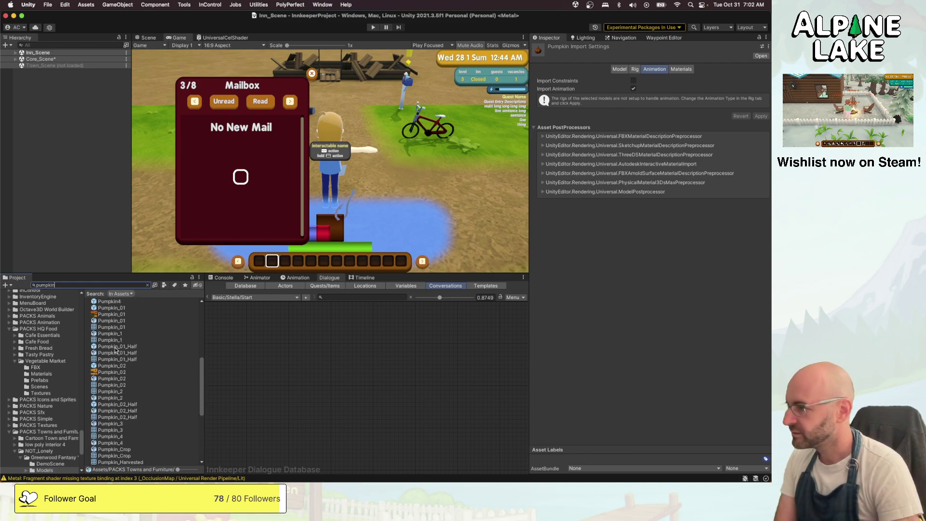
{"action": "left_click", "coordinate": [116, 310]}
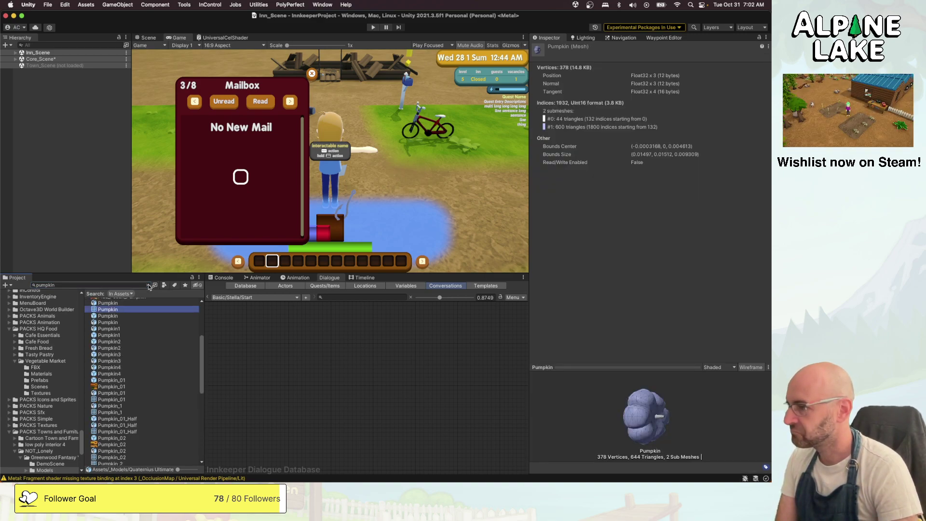
{"action": "left_click", "coordinate": [149, 285]}
{"action": "left_click", "coordinate": [116, 363]}
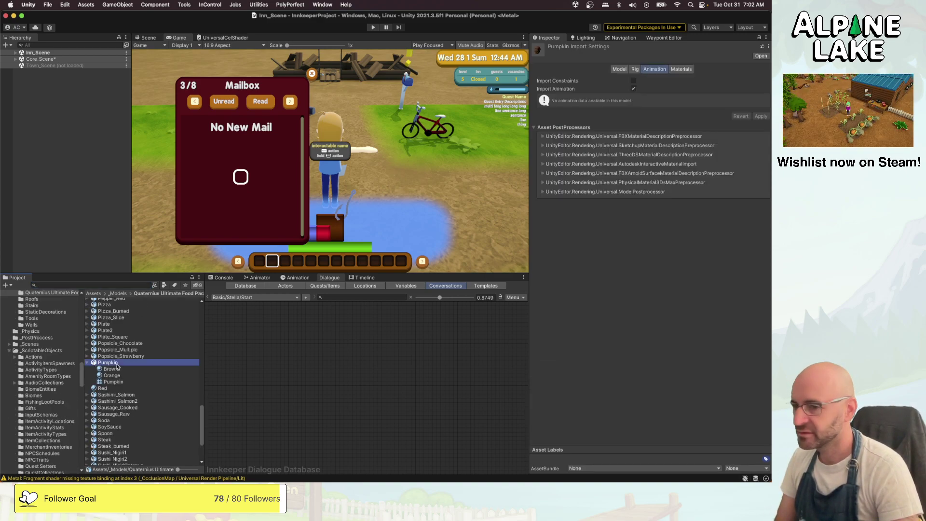
Import the Quaternius Pumpkin model into the Maya furniture scene, inspect it from another angle and select it
{"action": "left_click_drag", "start_coordinate": [130, 366], "coordinate": [265, 299]}
{"action": "left_click", "coordinate": [323, 258]}
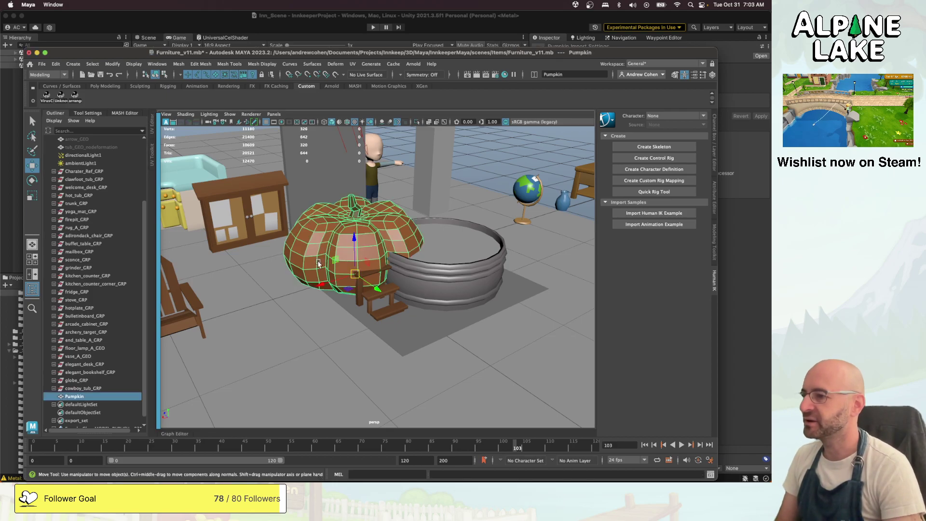
{"action": "left_click_drag", "start_coordinate": [324, 258], "coordinate": [490, 179], "text": "alt"}
{"action": "left_click", "coordinate": [507, 164]}
{"action": "left_click_drag", "start_coordinate": [434, 185], "coordinate": [424, 241], "text": "alt"}
{"action": "left_click", "coordinate": [333, 236]}
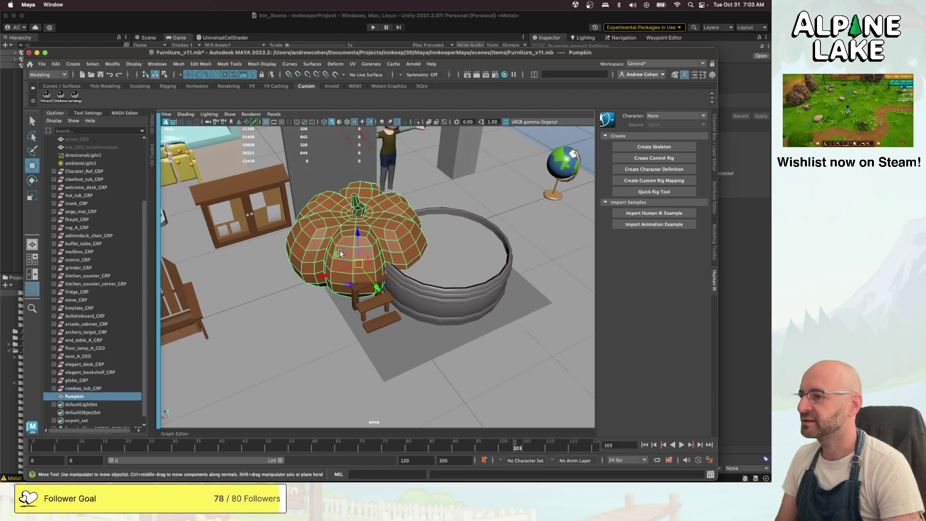
Enlarge the Maya window, view the imported pumpkin from the side and freeze its transformations
{"action": "double_click", "coordinate": [289, 53]}
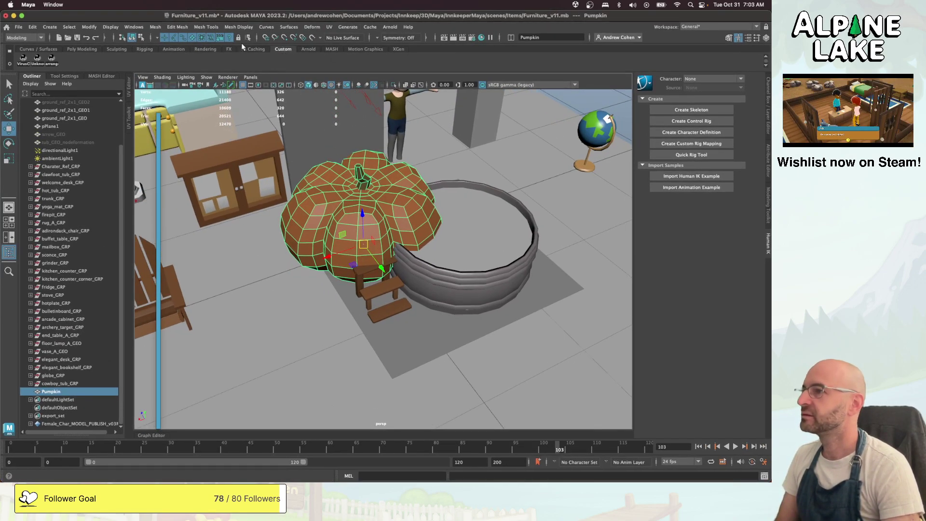
{"action": "left_click_drag", "start_coordinate": [365, 183], "coordinate": [388, 145], "text": "alt"}
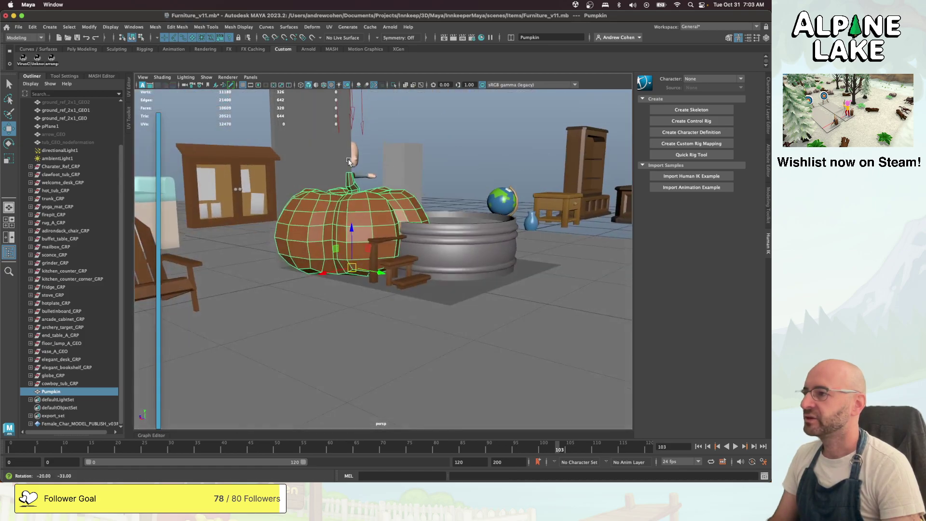
{"action": "left_click_drag", "start_coordinate": [277, 18], "coordinate": [343, 111]}
{"action": "double_click", "coordinate": [344, 113]}
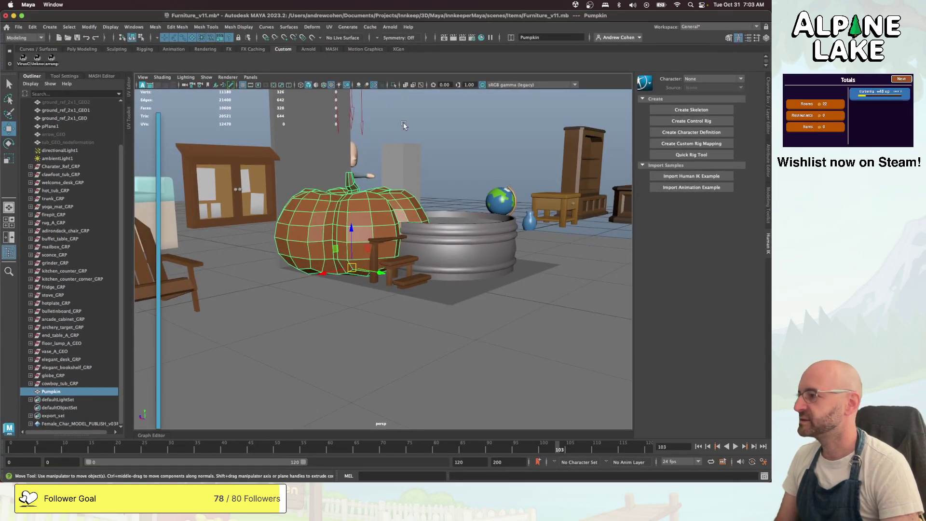
{"action": "left_click", "coordinate": [456, 157]}
{"action": "left_click", "coordinate": [363, 199]}
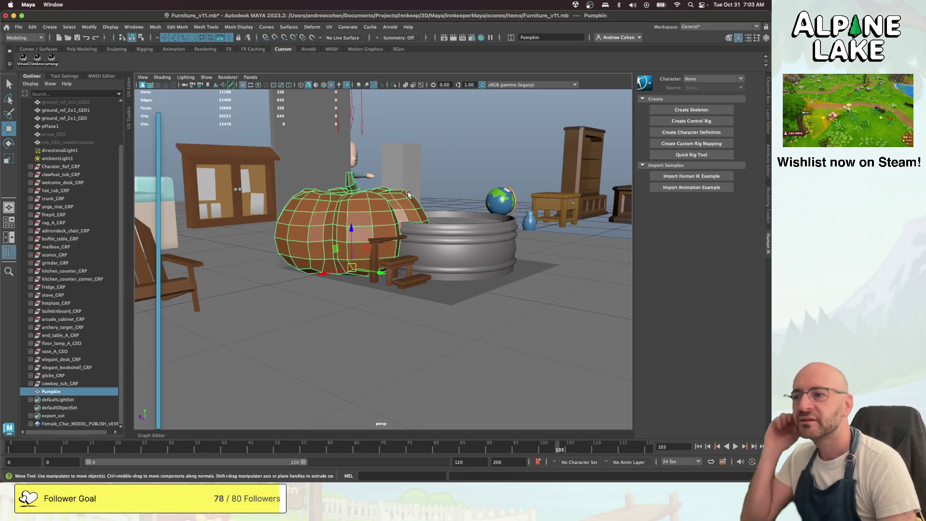
{"action": "left_click_drag", "start_coordinate": [405, 196], "coordinate": [423, 165], "text": "alt"}
{"action": "key", "text": "r"}
{"action": "key", "text": "w"}
{"action": "key", "text": "g"}
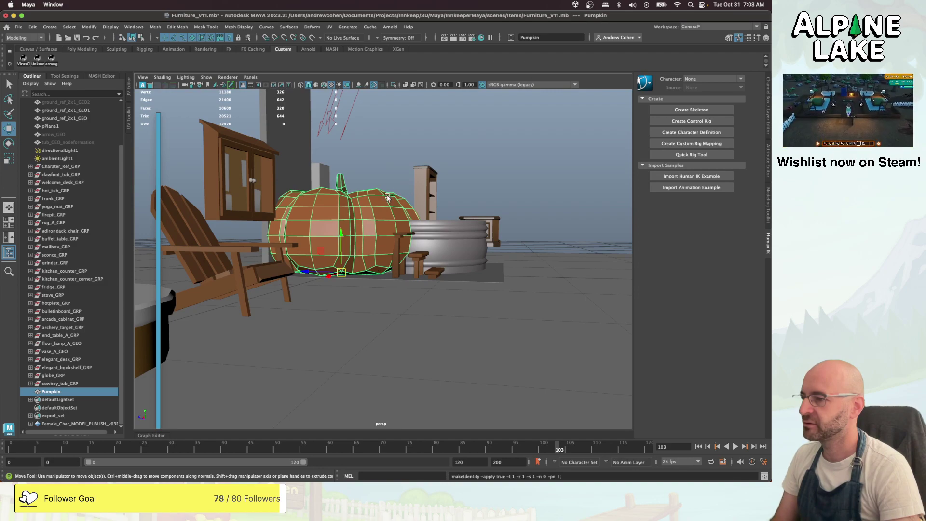
Scale the pumpkin down uniformly to roughly the height of the hot tub's steps and check its size from above
{"action": "key", "text": "r"}
{"action": "left_click_drag", "start_coordinate": [340, 275], "coordinate": [342, 245]}
{"action": "key", "text": "e"}
{"action": "key", "text": "w"}
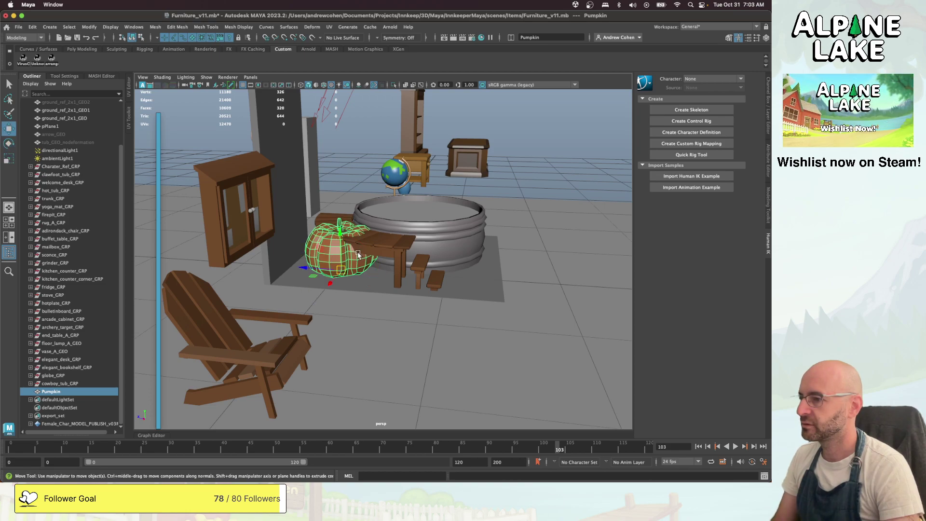
{"action": "left_click_drag", "start_coordinate": [404, 241], "coordinate": [345, 257], "text": "alt"}
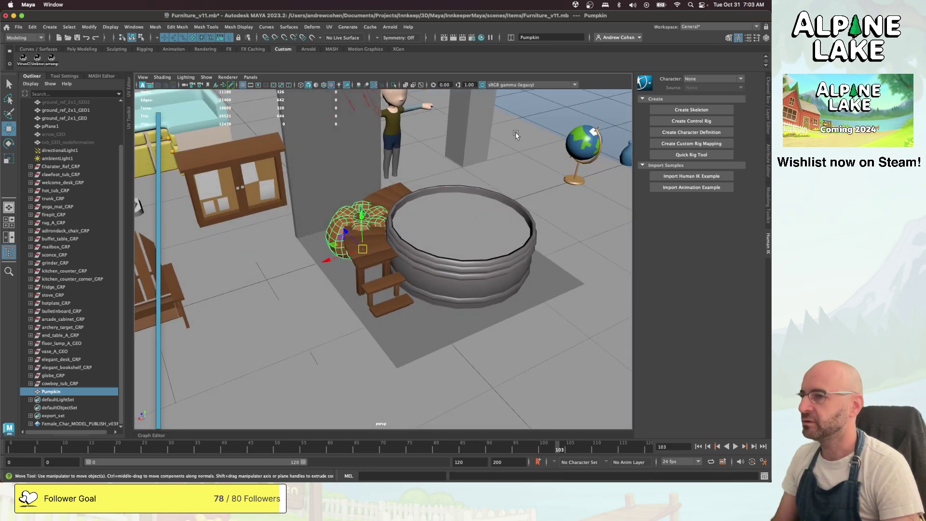
{"action": "key", "text": "q"}
{"action": "left_click", "coordinate": [558, 109]}
{"action": "left_click_drag", "start_coordinate": [546, 105], "coordinate": [533, 140], "text": "alt"}
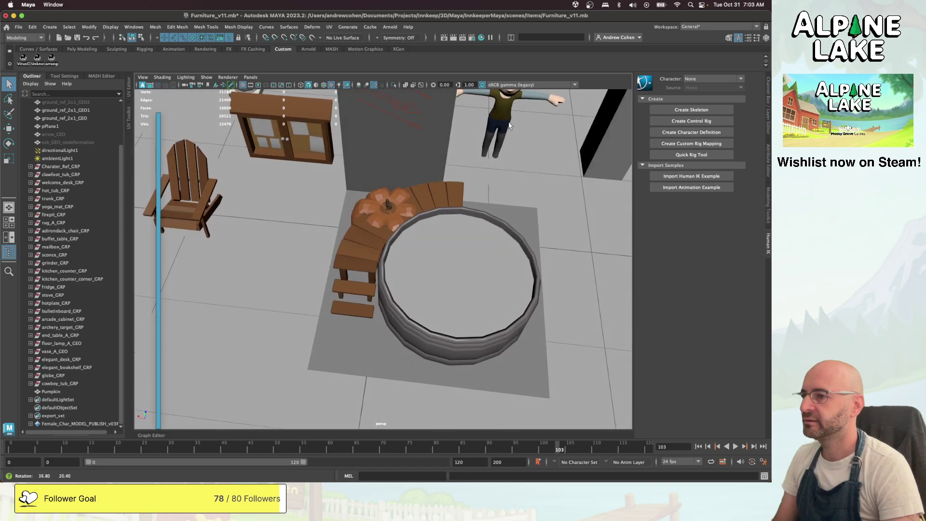
{"action": "left_click", "coordinate": [376, 220]}
Switch to Unity, clear the Pumpkin asset selection and run the game in the editor
{"action": "key", "text": "super+Tab"}
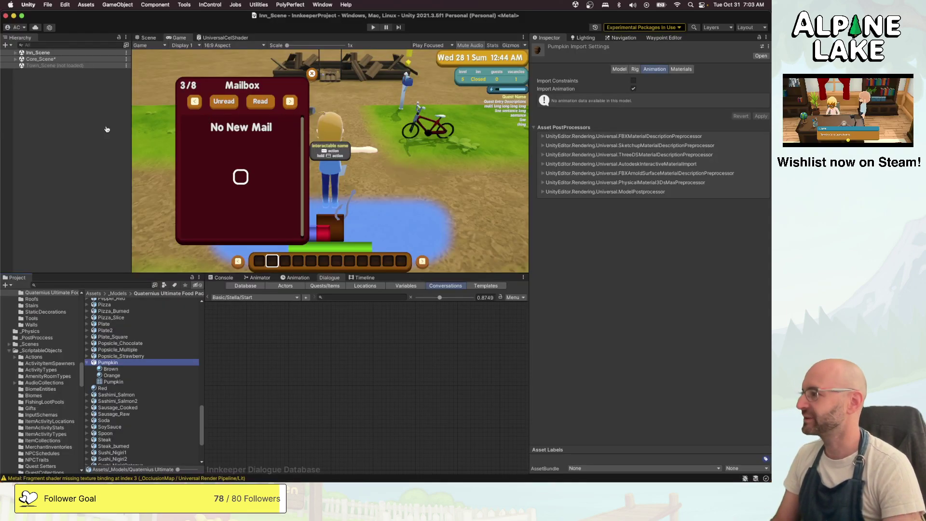
{"action": "left_click", "coordinate": [82, 120]}
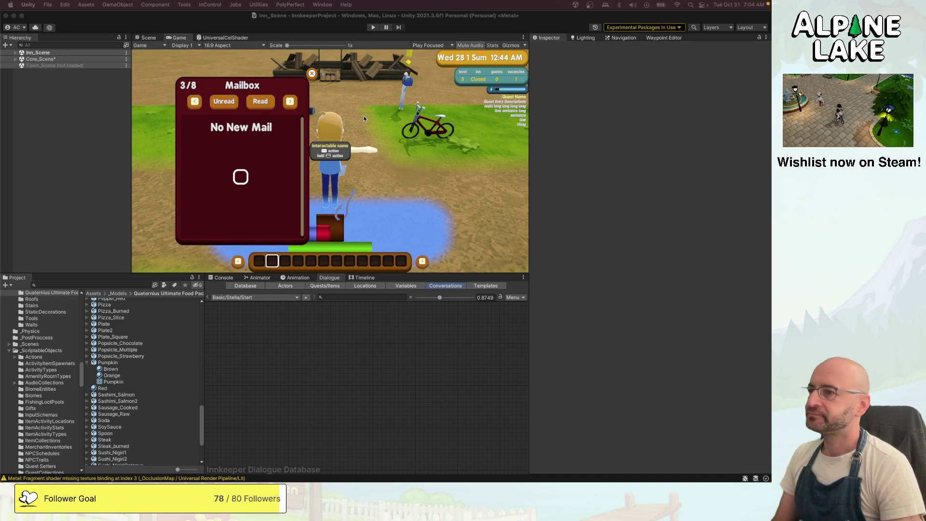
{"action": "left_click", "coordinate": [373, 27]}
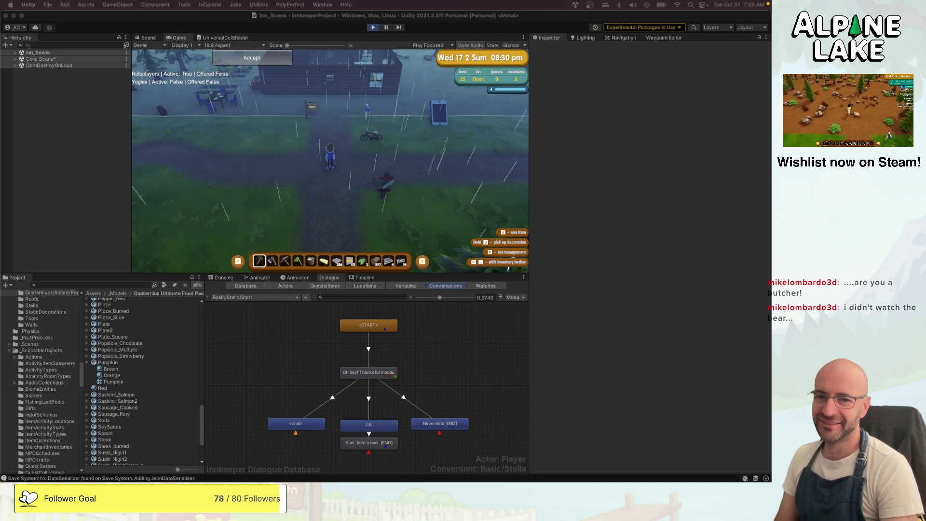
Show the "carmy the bear" image results in Chrome, move that window away and return to Unity
{"action": "left_click_drag", "start_coordinate": [770, 111], "coordinate": [513, 94]}
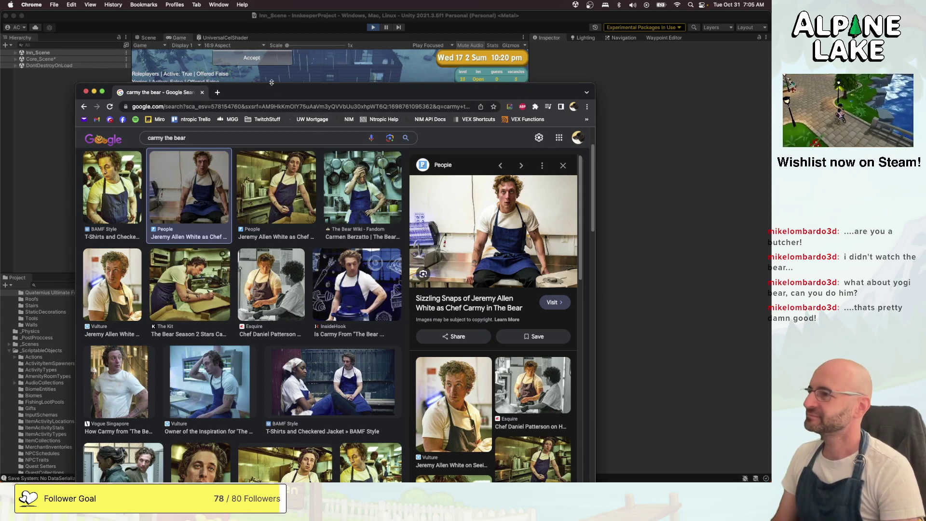
{"action": "left_click_drag", "start_coordinate": [268, 88], "coordinate": [772, 72]}
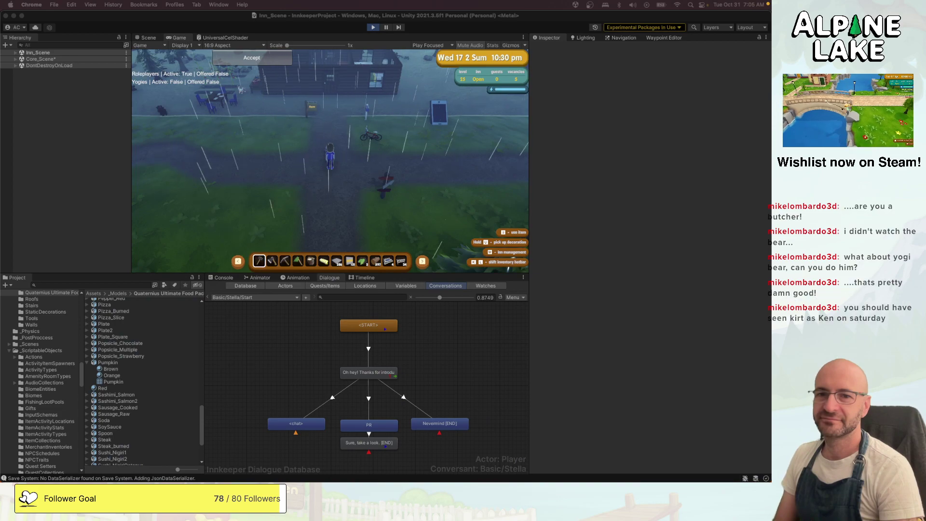
{"action": "key", "text": "super+Tab"}
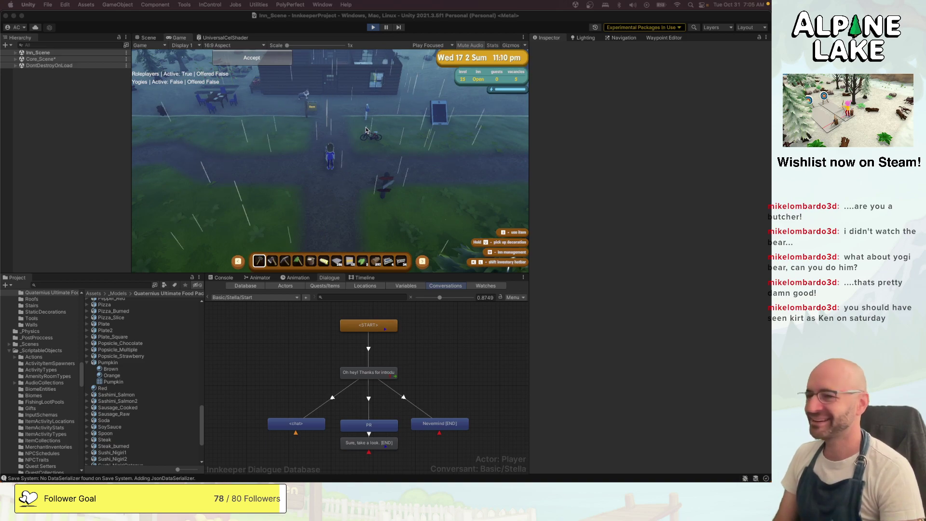
Walk the player character past the inn and along the road to the bridge in the town scene
{"action": "left_click", "coordinate": [336, 150]}
{"action": "key", "text": "w"}
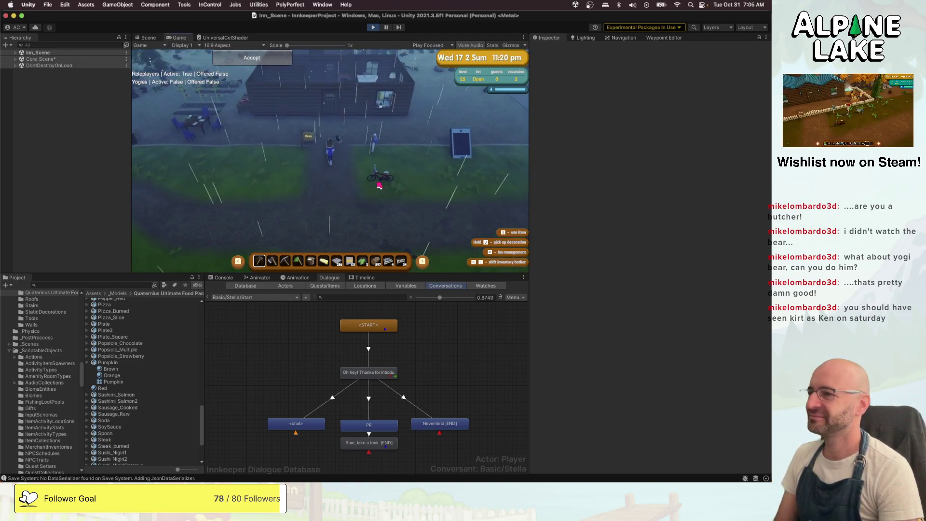
{"action": "key", "text": "w"}
{"action": "key", "text": "a"}
{"action": "key", "text": "a"}
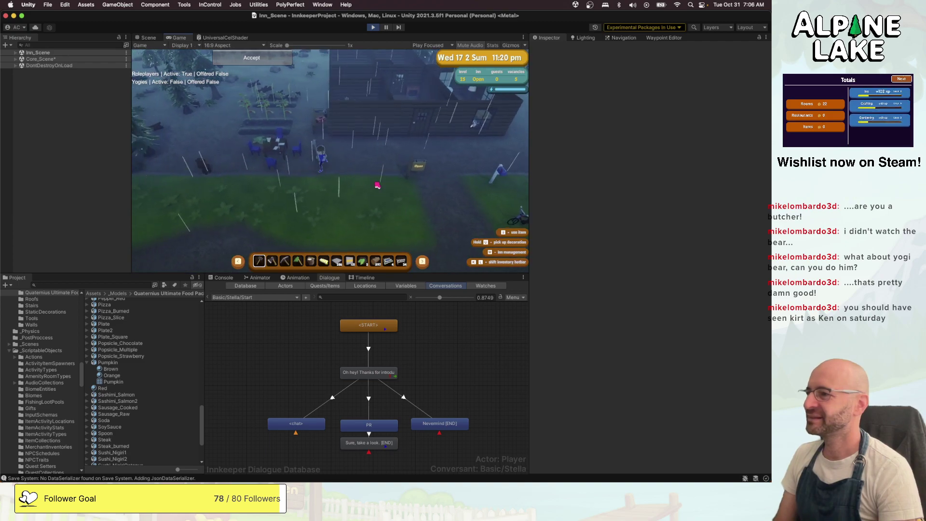
{"action": "key", "text": "s"}
{"action": "key", "text": "a"}
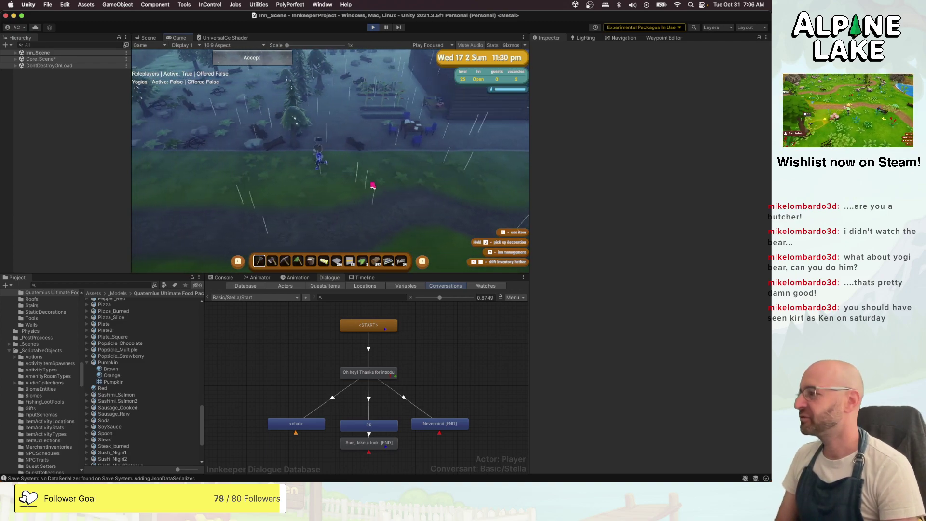
{"action": "key", "text": "a"}
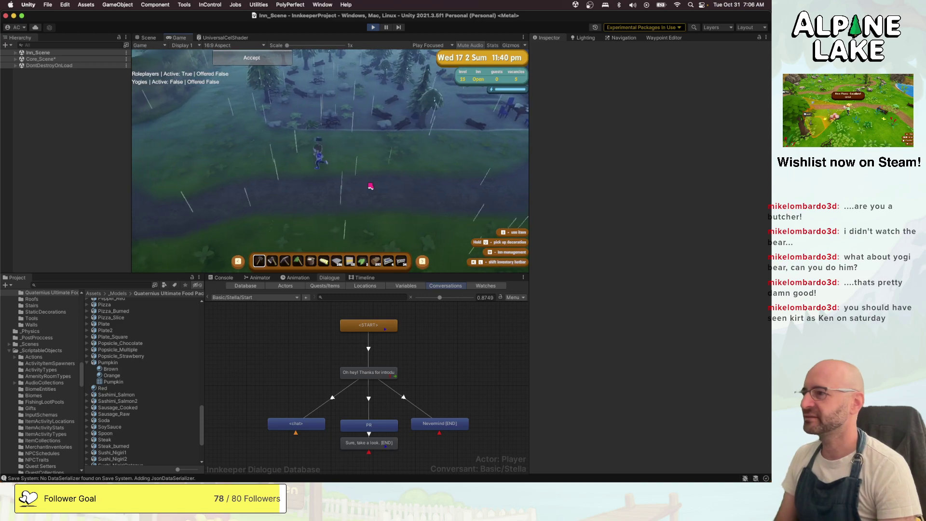
{"action": "key", "text": "a"}
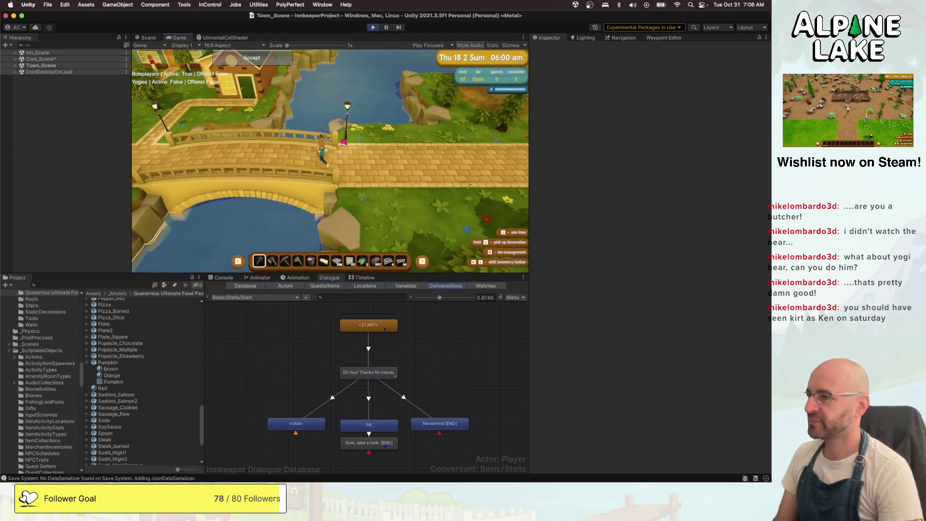
Walk the player character over the town plaza and up to the small brick house with the blue door
{"action": "key", "text": "a"}
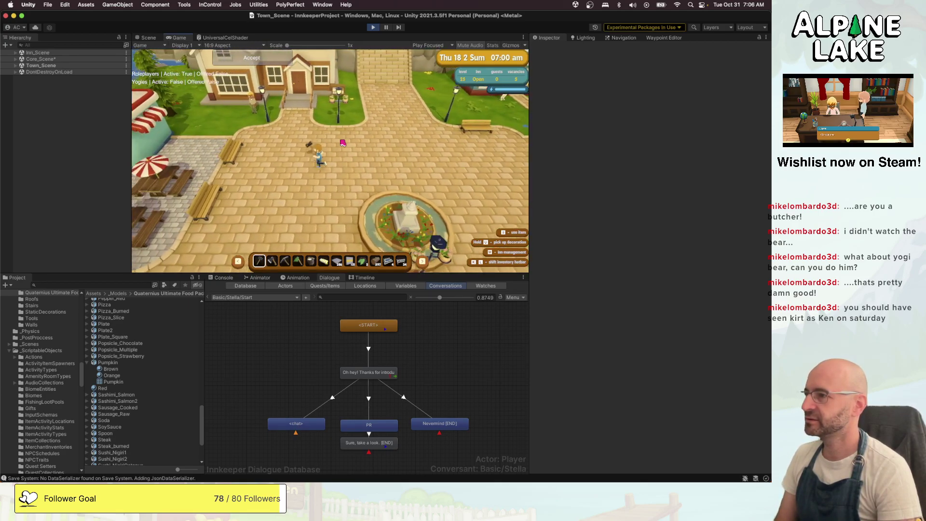
{"action": "key", "text": "a"}
{"action": "key", "text": "d"}
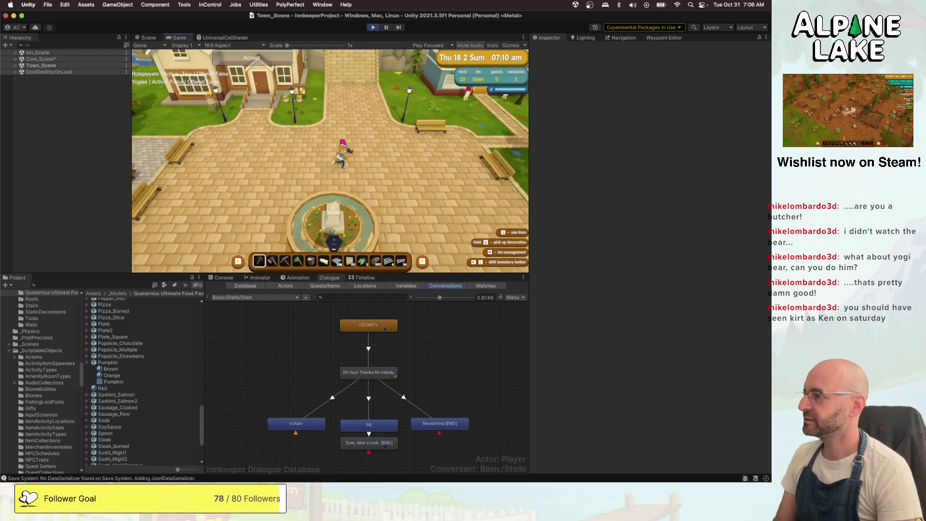
{"action": "key", "text": "w"}
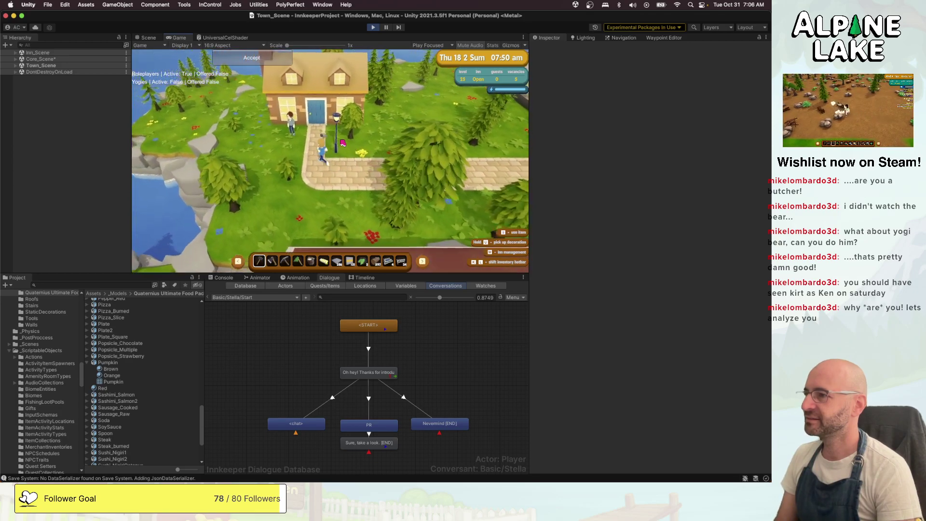
Talk to Stella outside the house with the blue door and choose the PR option in her dialogue
{"action": "key", "text": "space"}
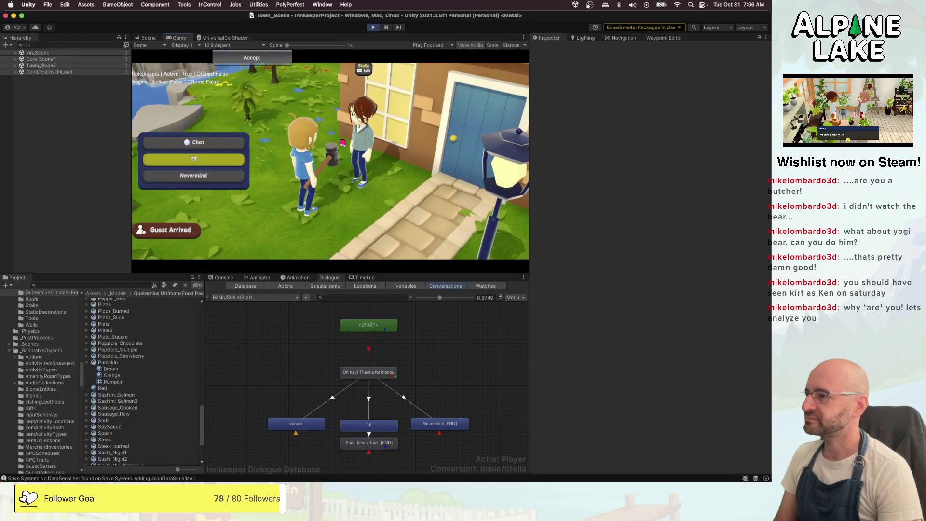
{"action": "key", "text": "space"}
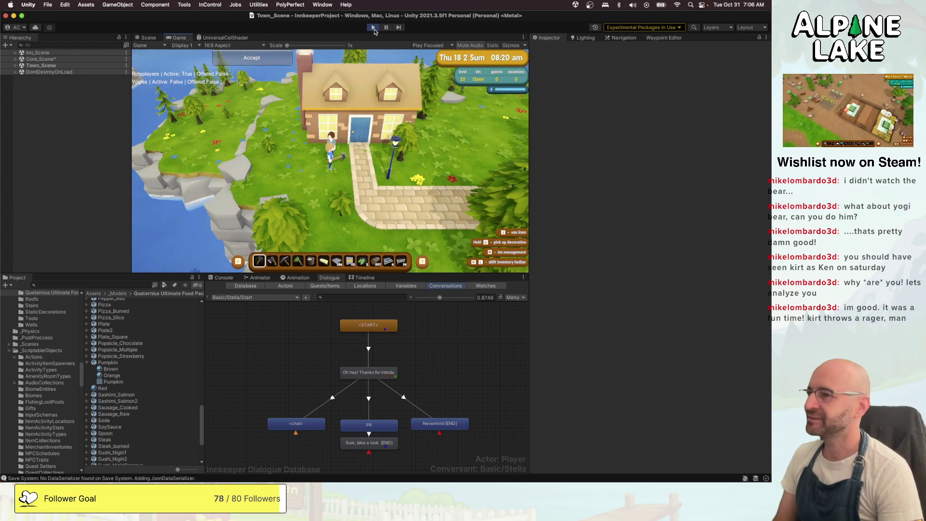
{"action": "key", "text": "u"}
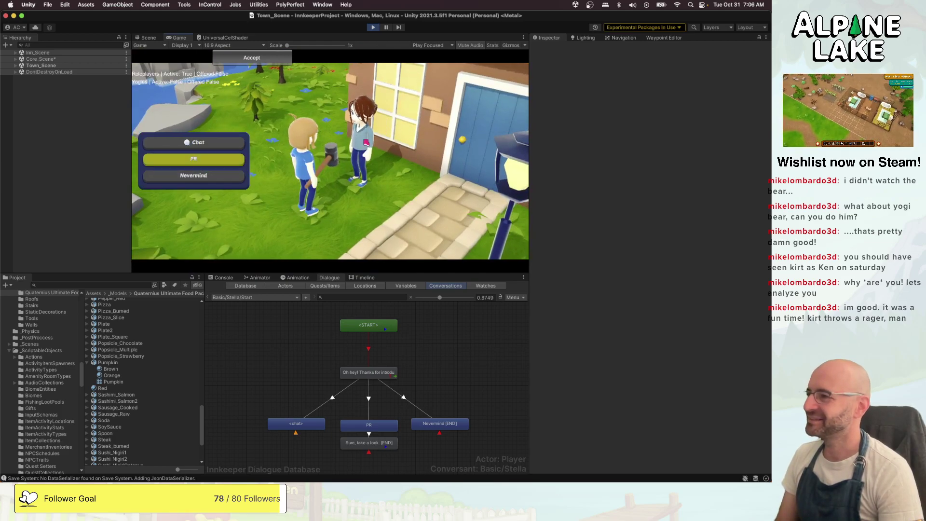
{"action": "left_click", "coordinate": [211, 164]}
{"action": "left_click", "coordinate": [330, 251]}
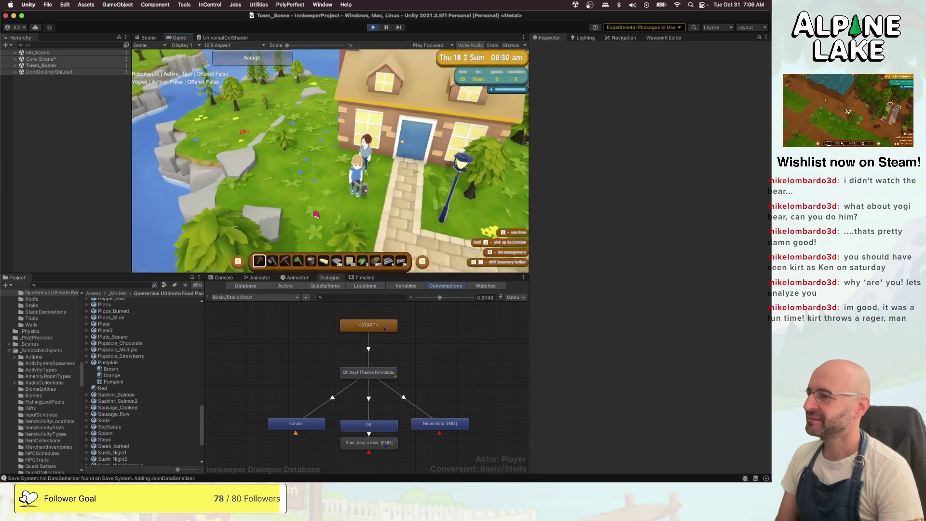
Walk along the path to the large white house, open the dialogue with the character by its steps and leave it
{"action": "key", "text": "d"}
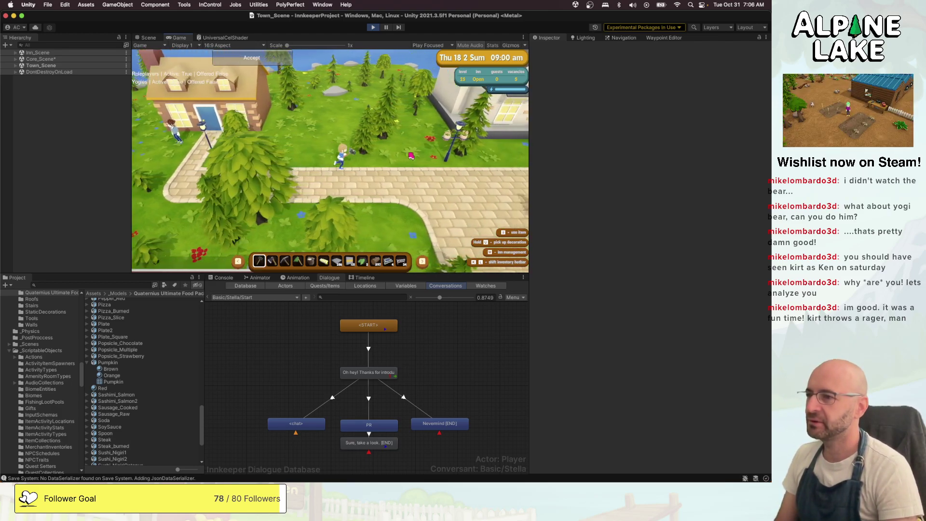
{"action": "key", "text": "d"}
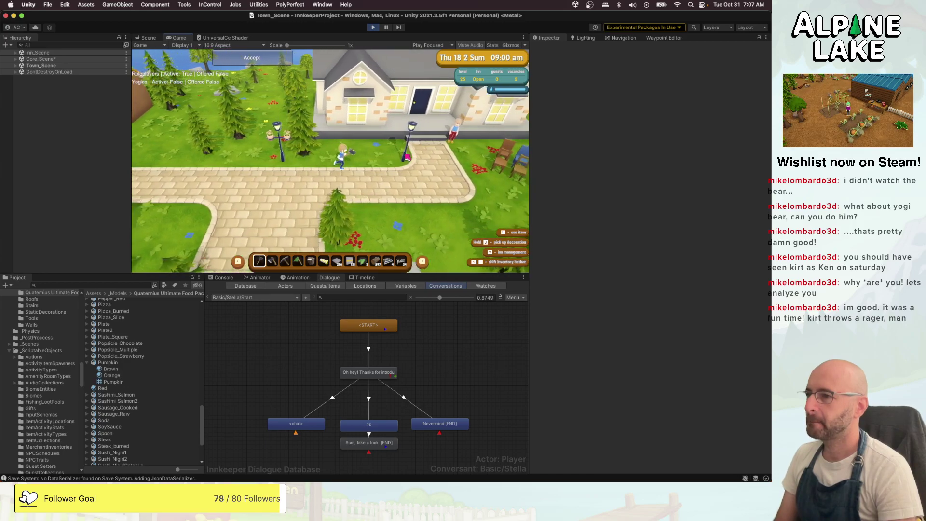
{"action": "key", "text": "d"}
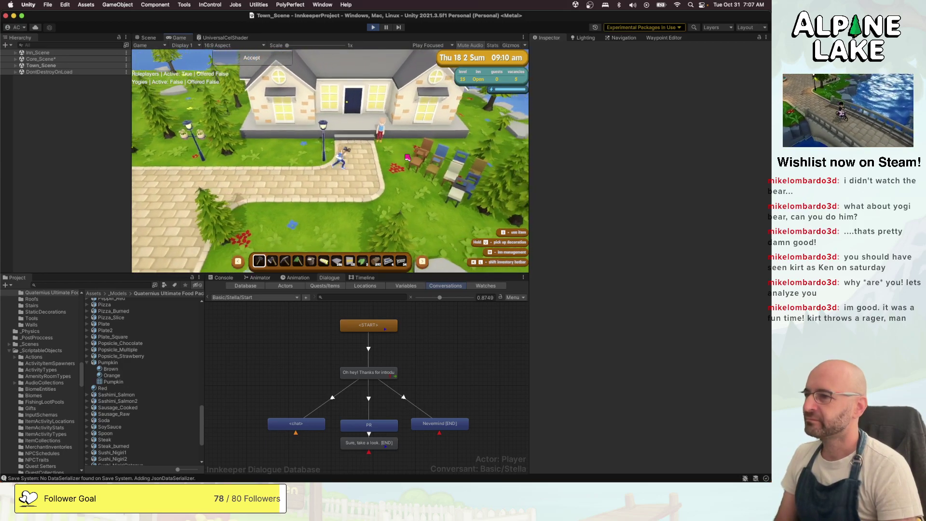
{"action": "key", "text": "space"}
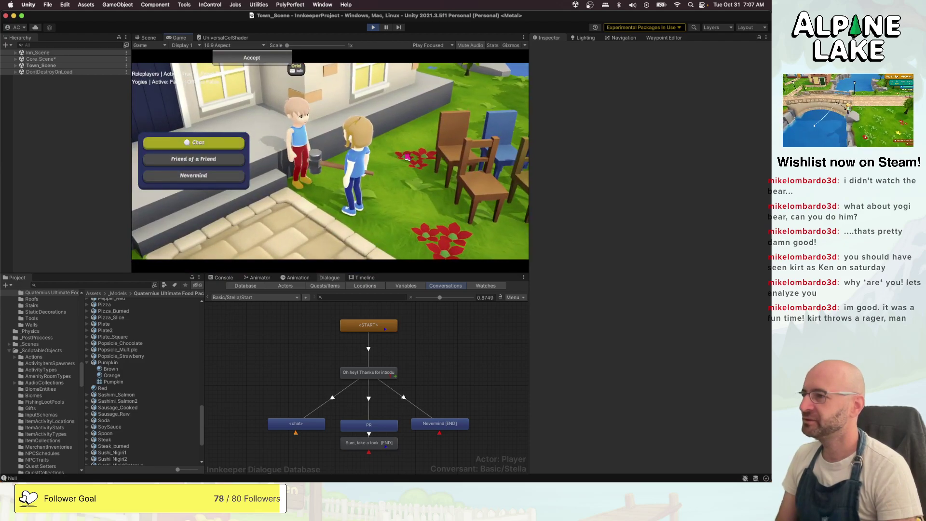
{"action": "key", "text": "space"}
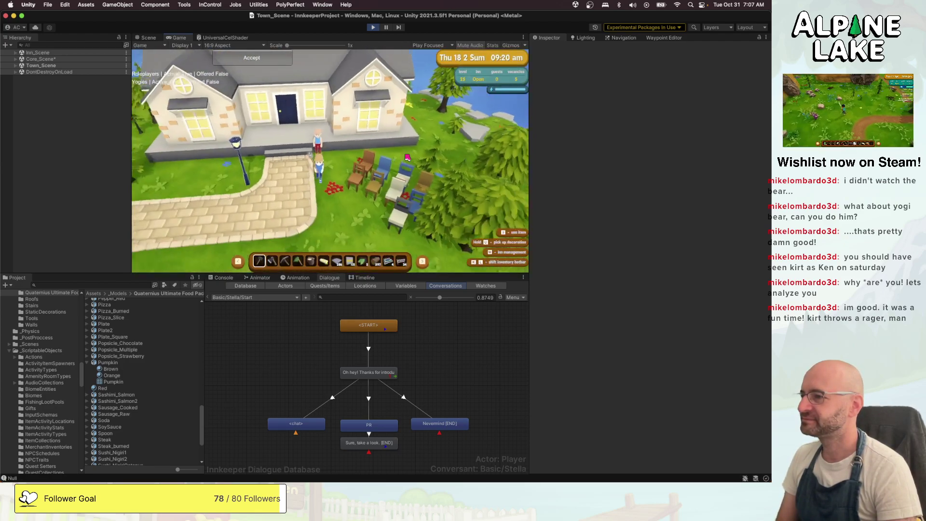
Walk the player character back down the stairs to the town plaza and up to Birch on the bench
{"action": "key", "text": "s"}
{"action": "key", "text": "a"}
{"action": "key", "text": "s"}
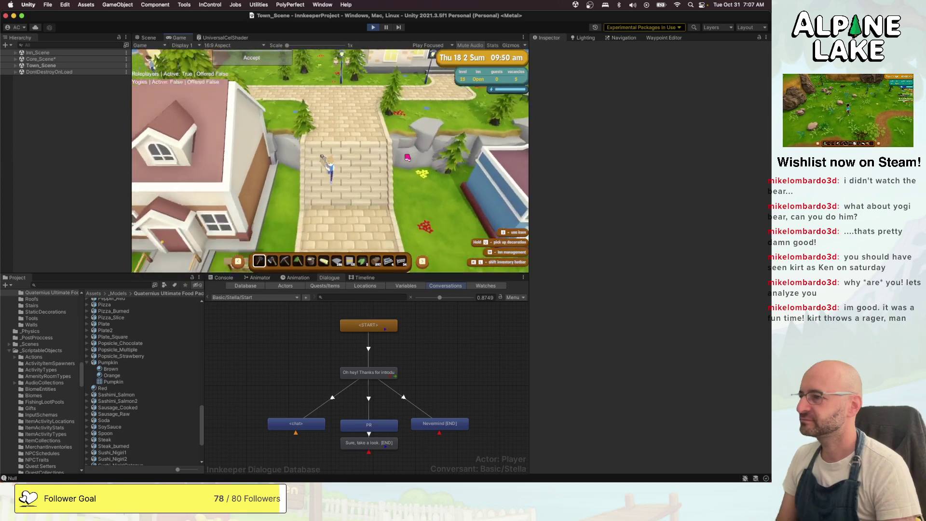
{"action": "key", "text": "d"}
{"action": "key", "text": "a"}
{"action": "key", "text": "s"}
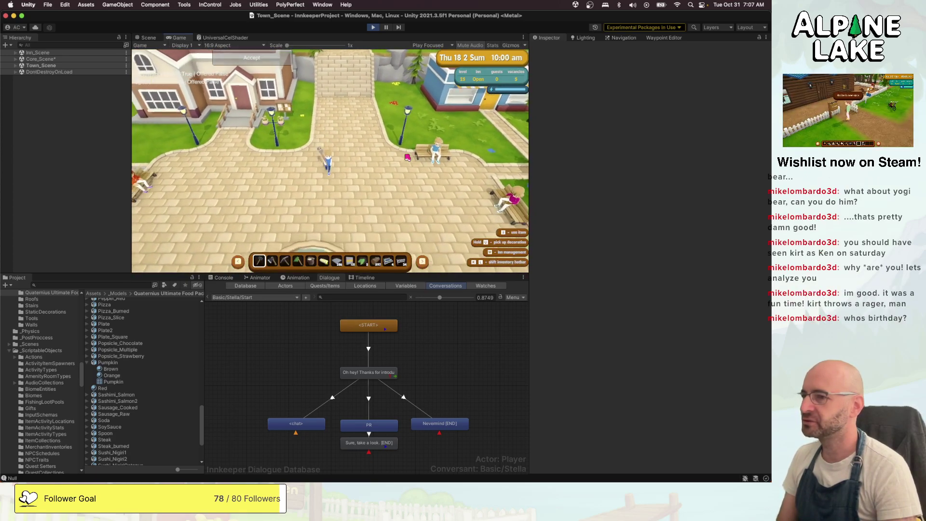
{"action": "key", "text": "a"}
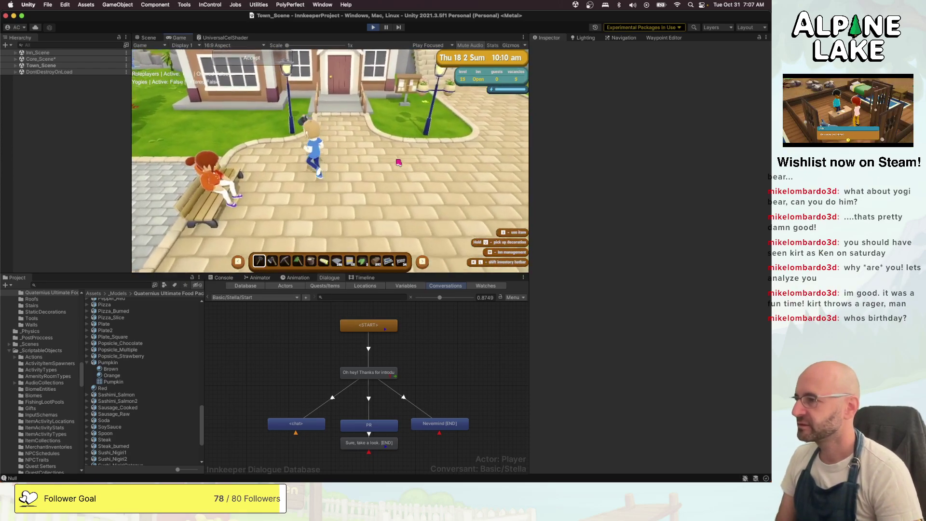
{"action": "key", "text": "s"}
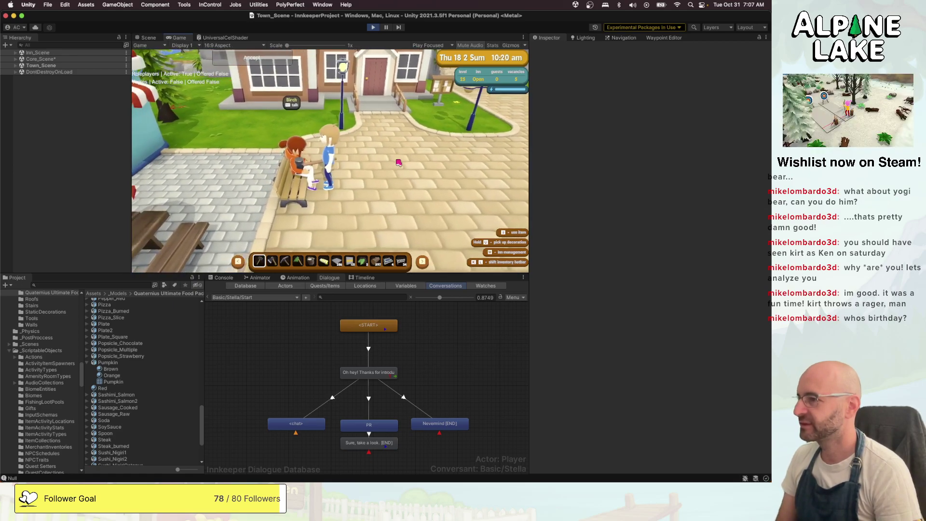
Walk the player character from Birch's bench across the plaza and over the stone bridge to the grassy clearing beyond it
{"action": "key", "text": "s"}
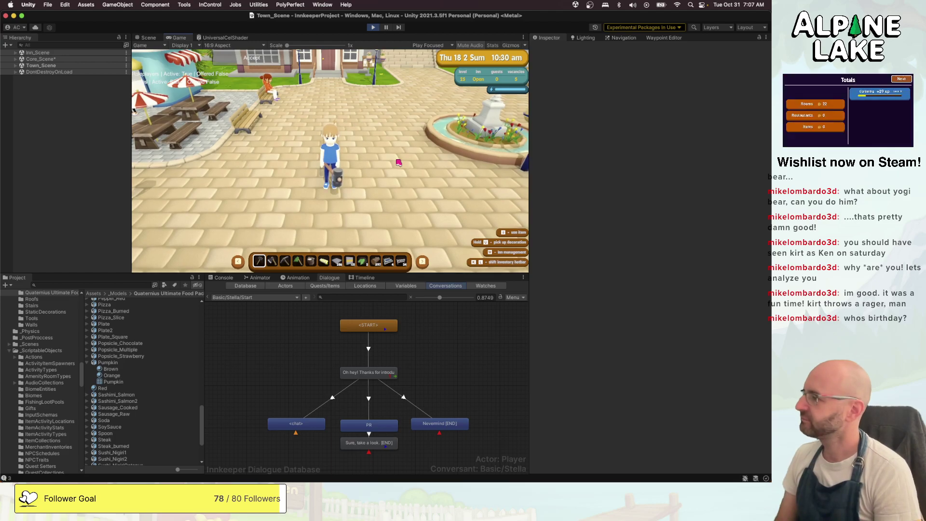
{"action": "key", "text": "d"}
{"action": "key", "text": "s"}
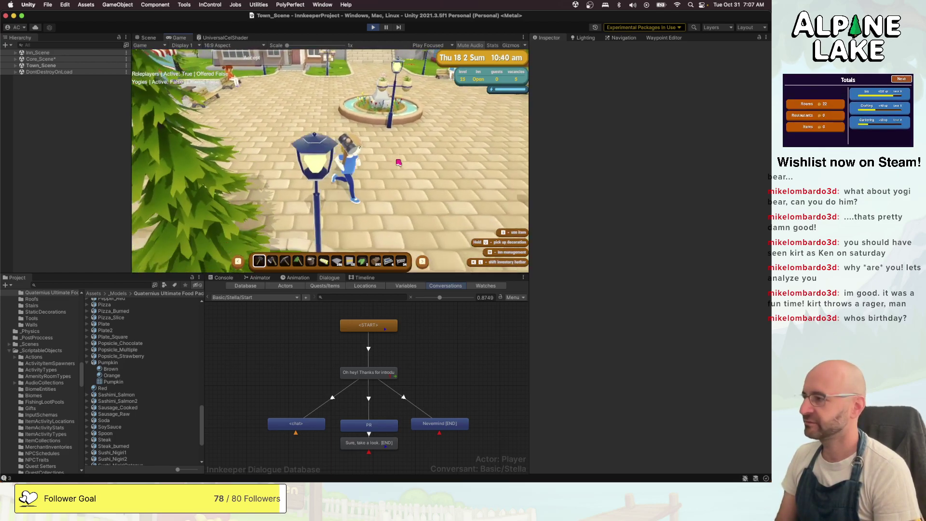
{"action": "key", "text": "s"}
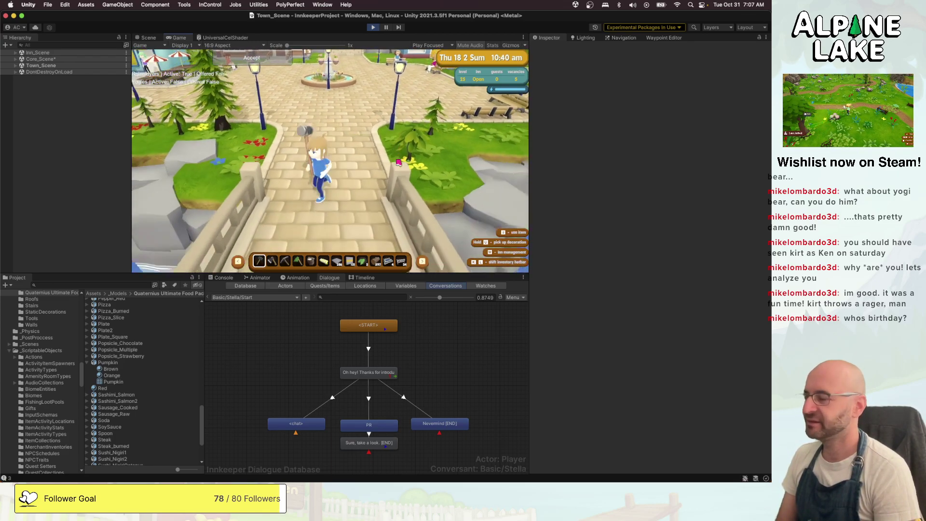
{"action": "key", "text": "s"}
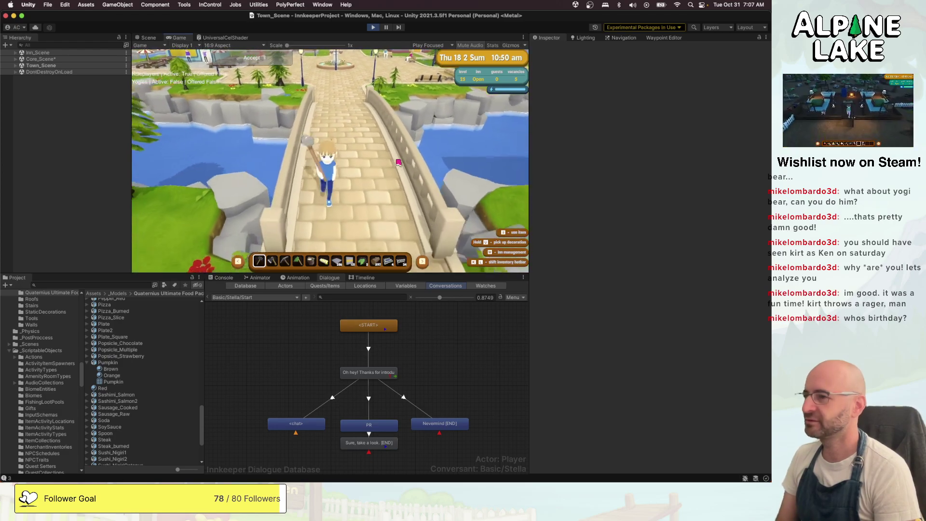
{"action": "key", "text": "s"}
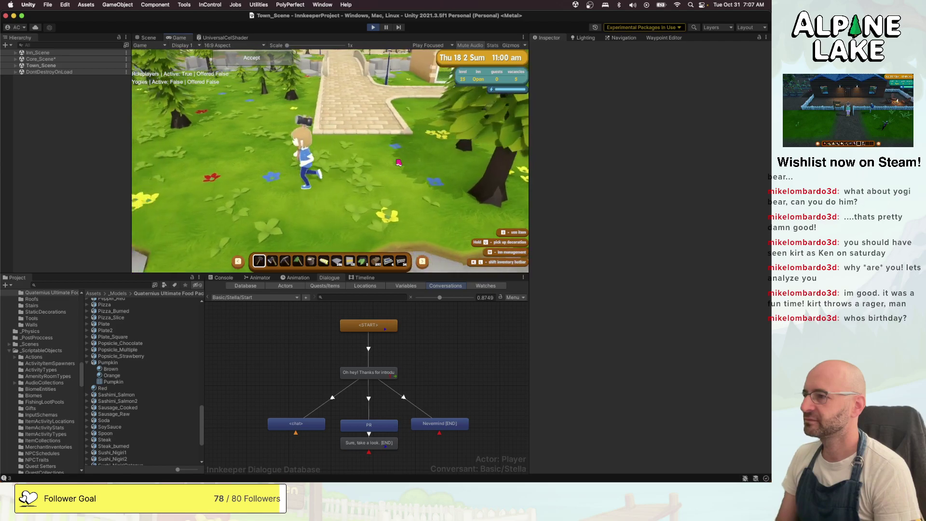
{"action": "key", "text": "a"}
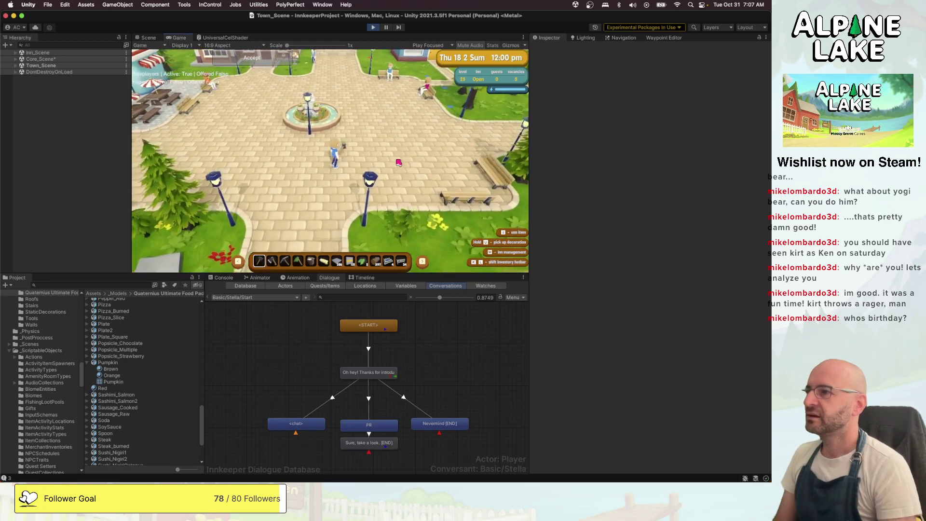
Walk the player character from the plaza over the bridge near the house with the green door and along the path out of town
{"action": "key", "text": "d"}
{"action": "key", "text": "w"}
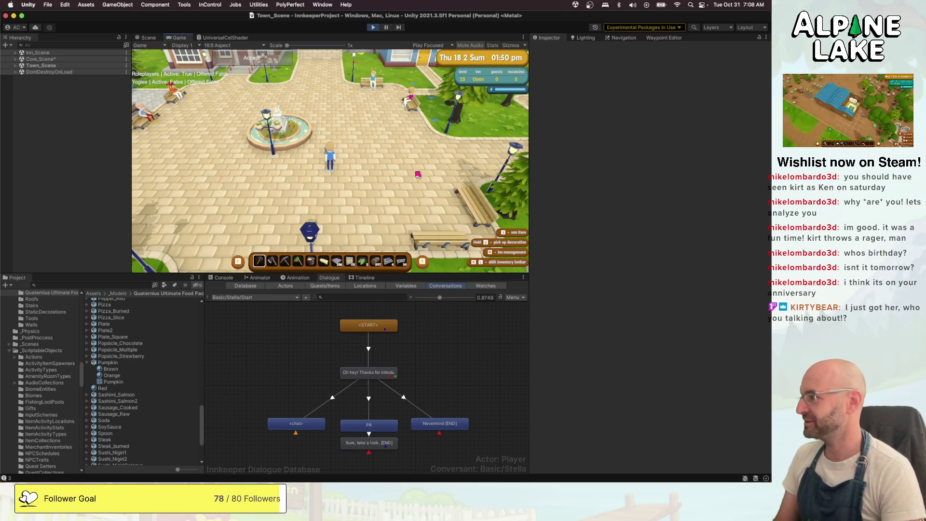
{"action": "key", "text": "w"}
{"action": "key", "text": "d"}
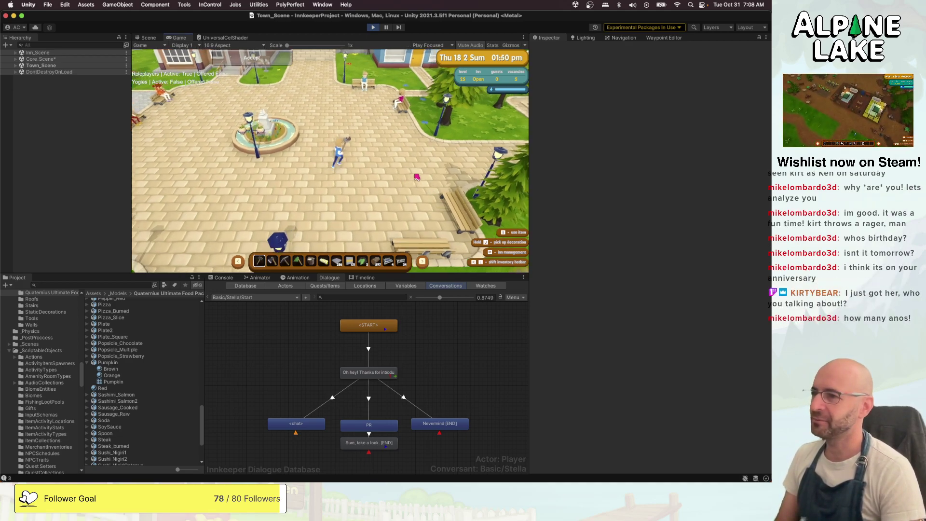
{"action": "key", "text": "d"}
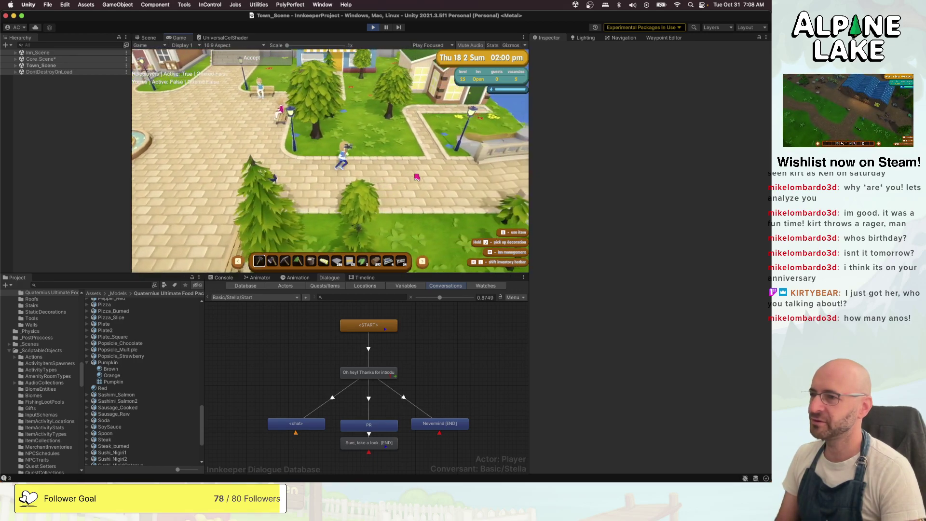
{"action": "key", "text": "d"}
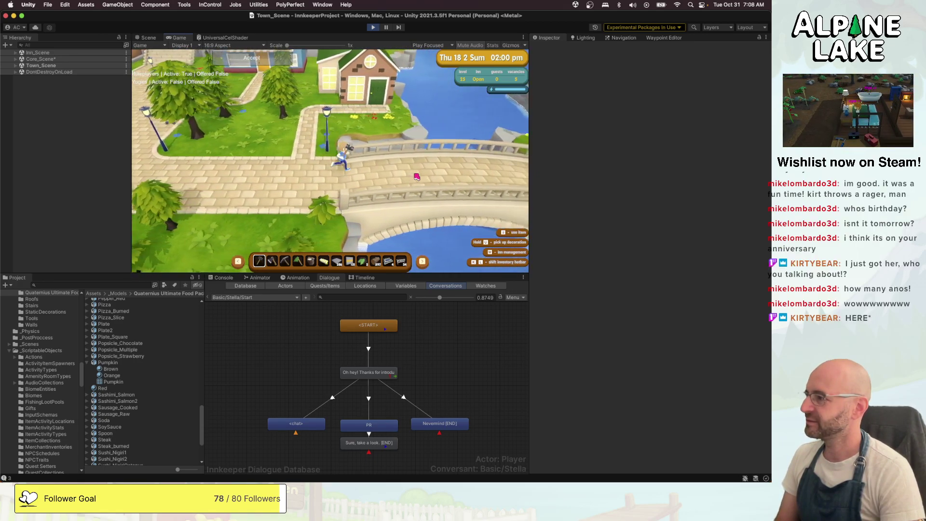
{"action": "key", "text": "d"}
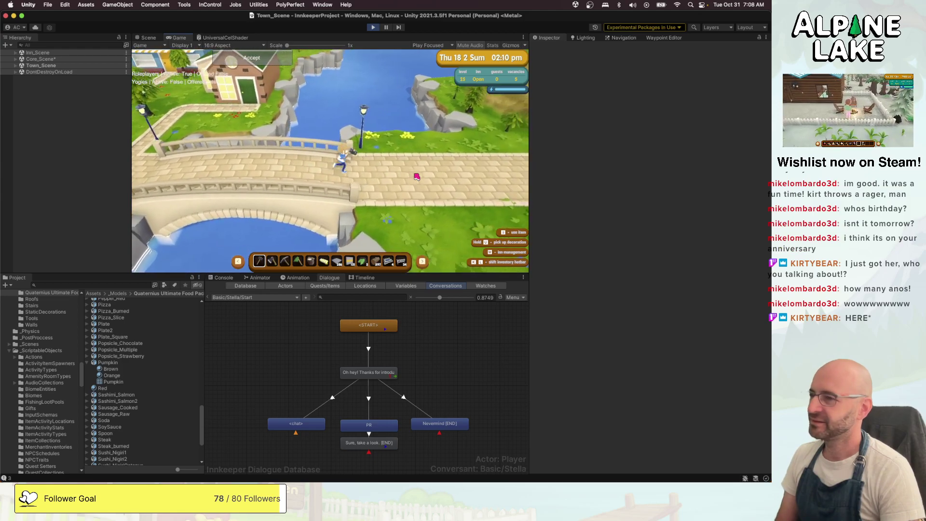
{"action": "key", "text": "d"}
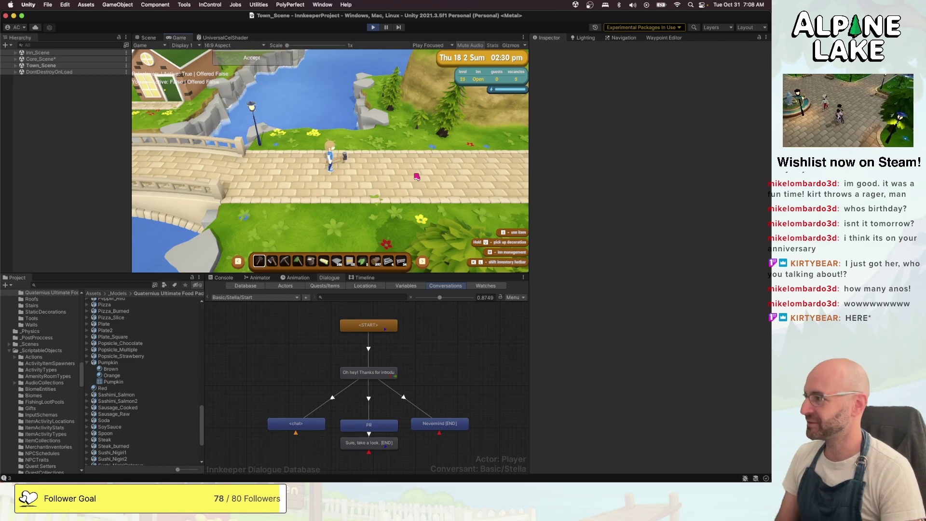
{"action": "key", "text": "d"}
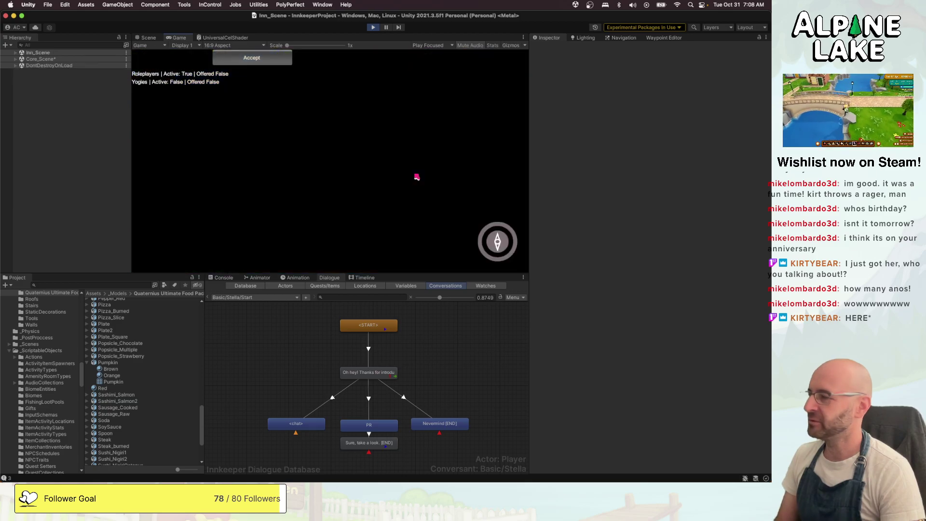
Walk the player character along the dirt path and up toward the log inn, and stop the playtest
{"action": "key", "text": "w"}
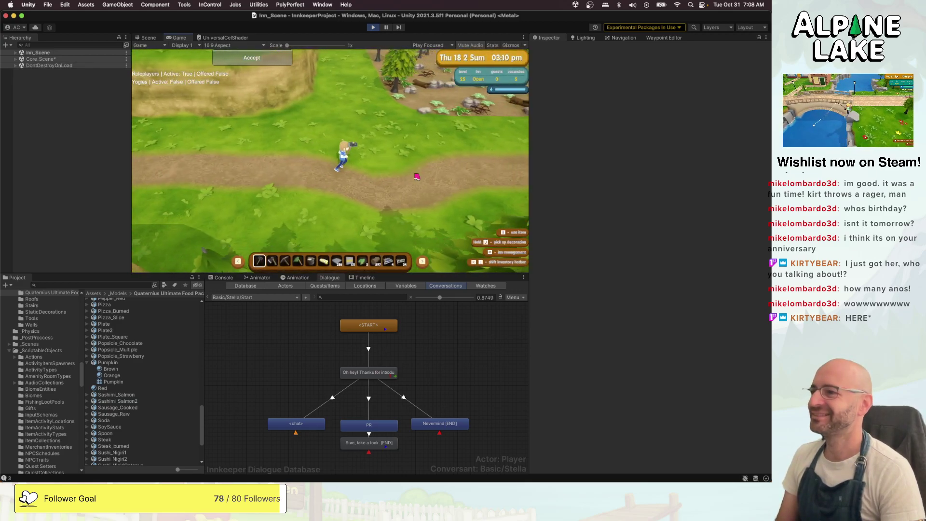
{"action": "key", "text": "d"}
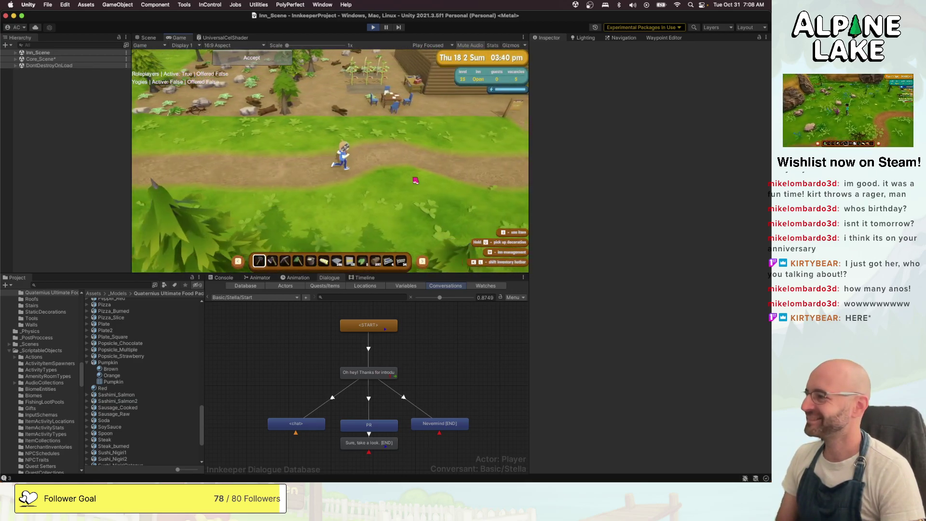
{"action": "key", "text": "d"}
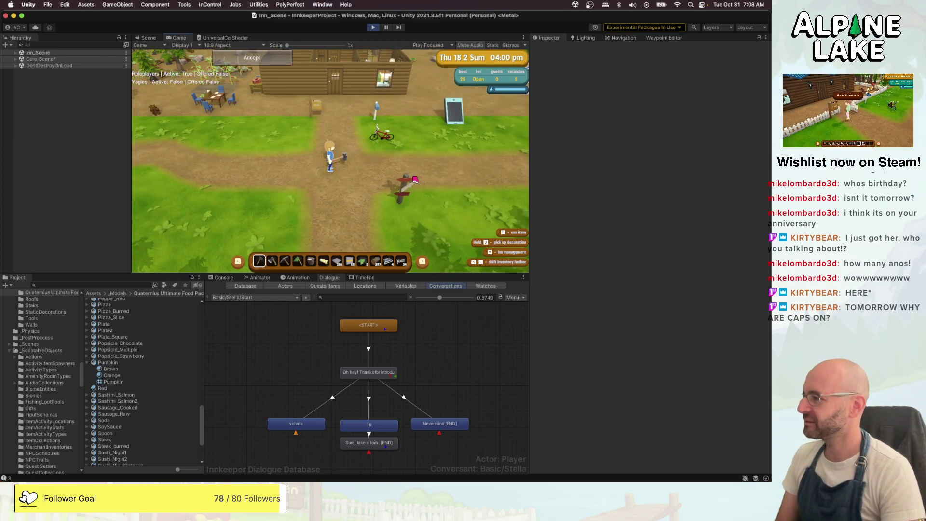
{"action": "key", "text": "w"}
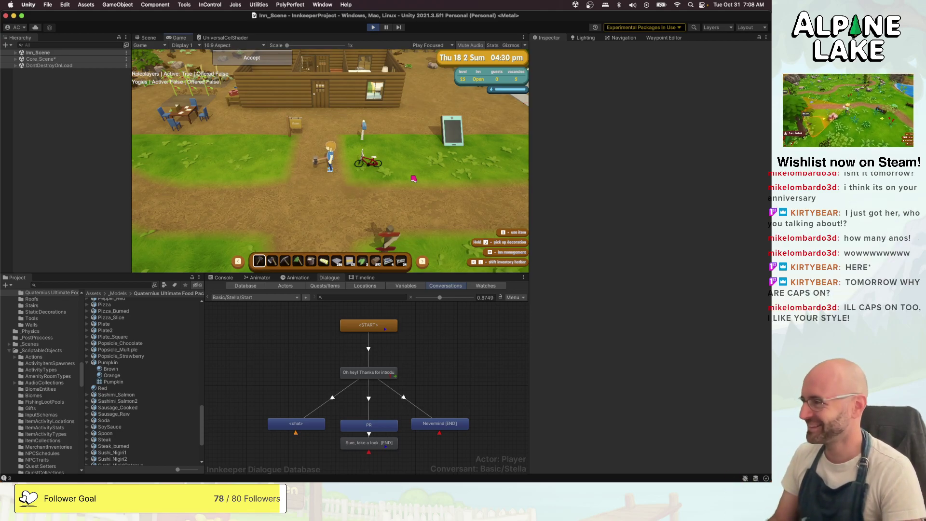
{"action": "key", "text": "w"}
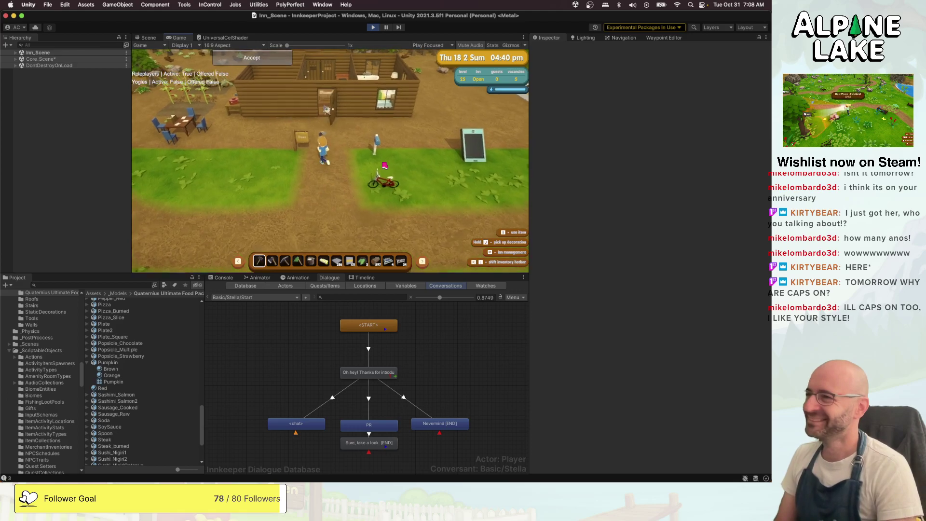
{"action": "left_click", "coordinate": [374, 27]}
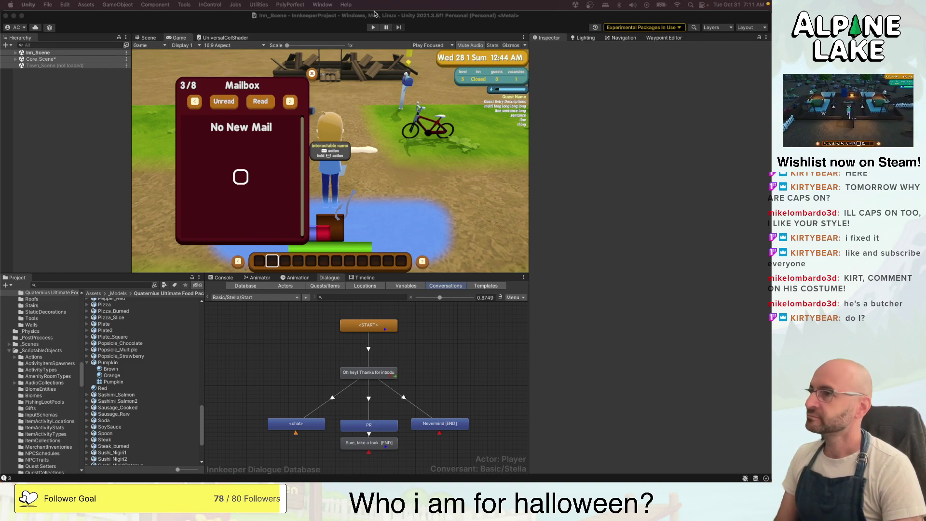
Display the START entry of the Basic/Stella/Start conversation from the Innkeeper Dialogue Database in the Inspector
{"action": "left_click", "coordinate": [415, 20]}
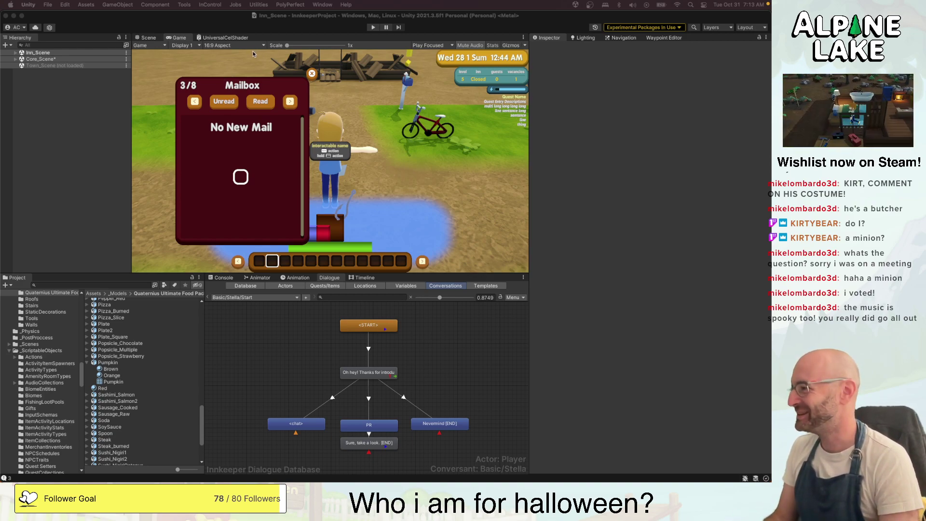
{"action": "left_click", "coordinate": [73, 95]}
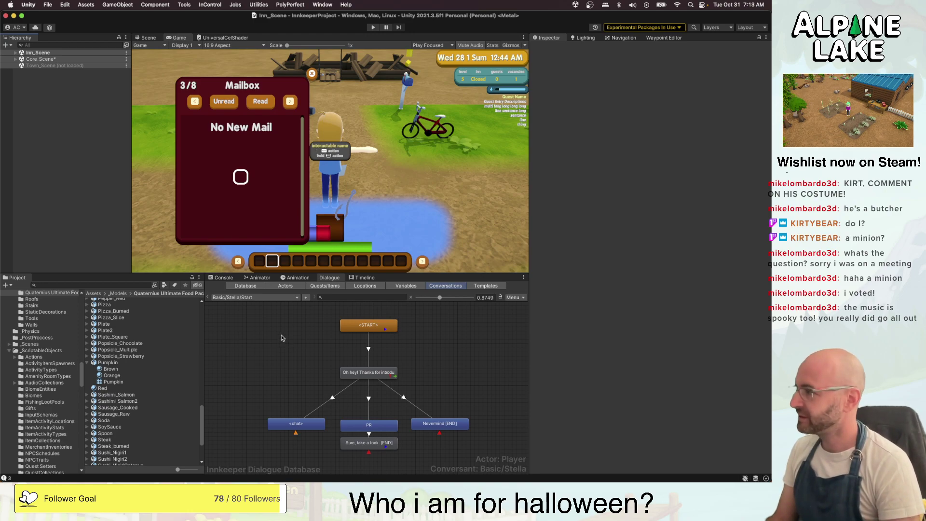
{"action": "left_click", "coordinate": [282, 370]}
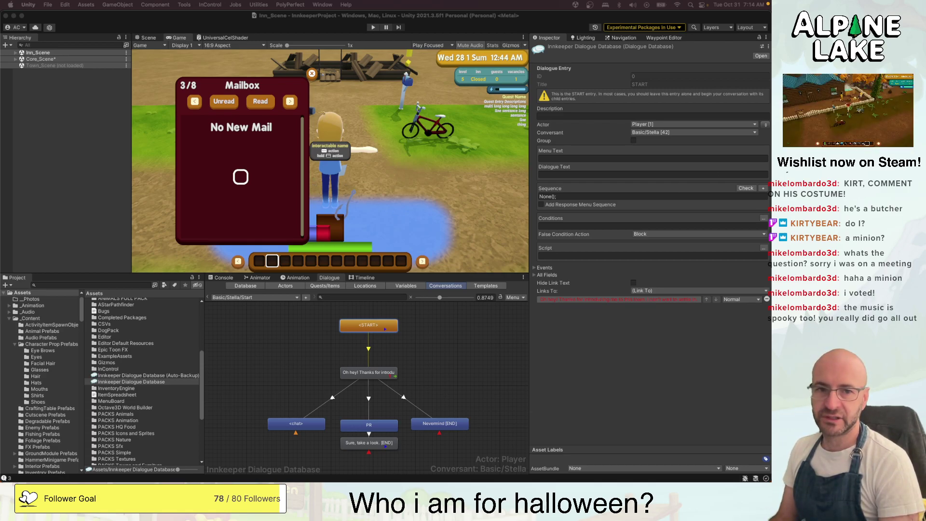
Switch to Obsidian, dismiss the update notice and open the Guest Groups note to review its checklists
{"action": "left_click_drag", "start_coordinate": [771, 120], "coordinate": [616, 70]}
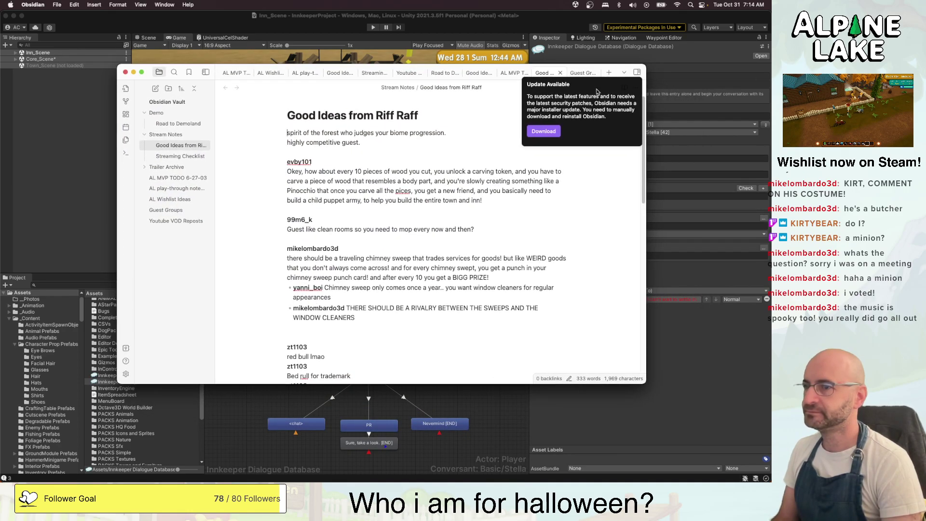
{"action": "left_click", "coordinate": [588, 111]}
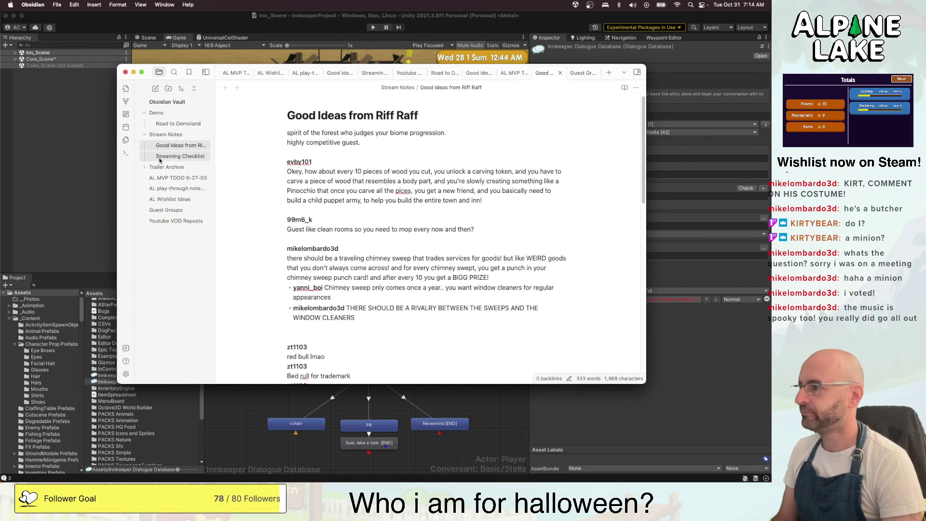
{"action": "left_click", "coordinate": [165, 210]}
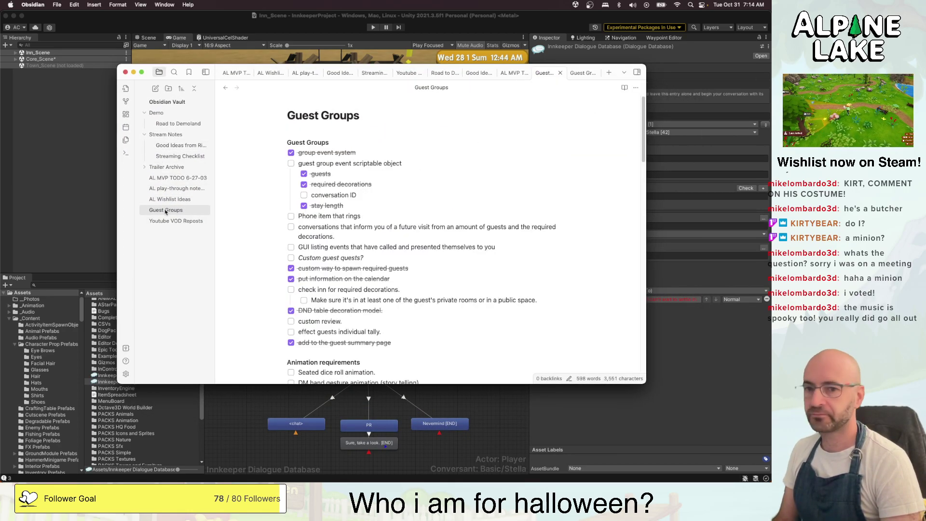
{"action": "scroll", "coordinate": [392, 209], "scroll_direction": "down", "scroll_amount": 15}
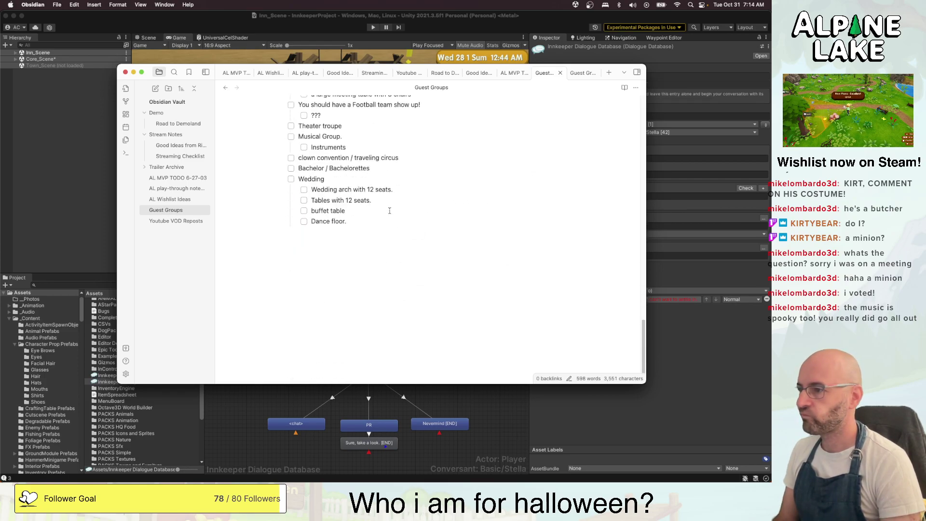
{"action": "scroll", "coordinate": [387, 211], "scroll_direction": "up", "scroll_amount": 15}
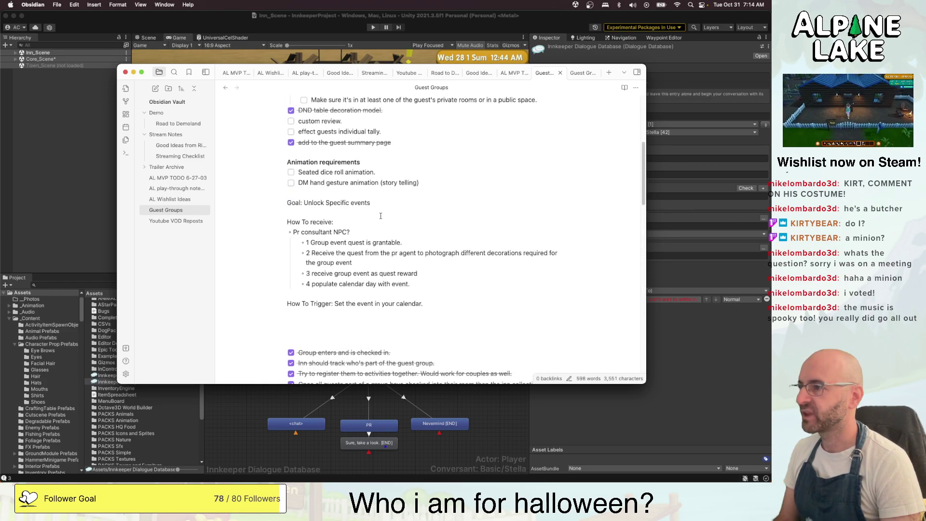
{"action": "scroll", "coordinate": [380, 217], "scroll_direction": "up", "scroll_amount": 4}
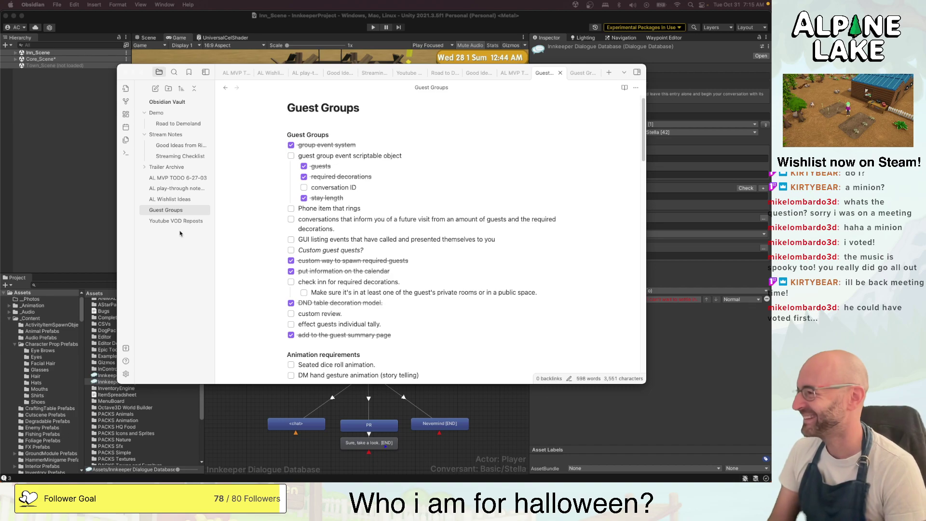
{"action": "left_click", "coordinate": [370, 192]}
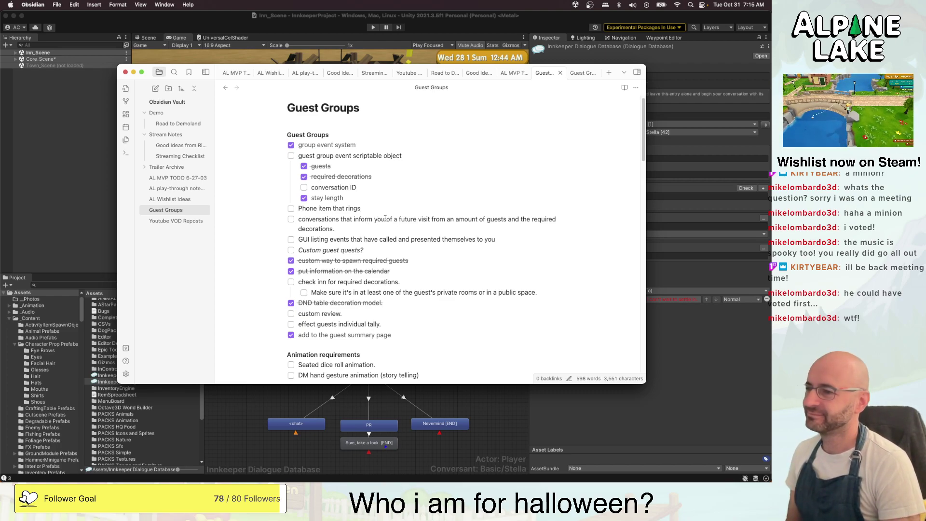
{"action": "scroll", "coordinate": [381, 213], "scroll_direction": "down", "scroll_amount": 1}
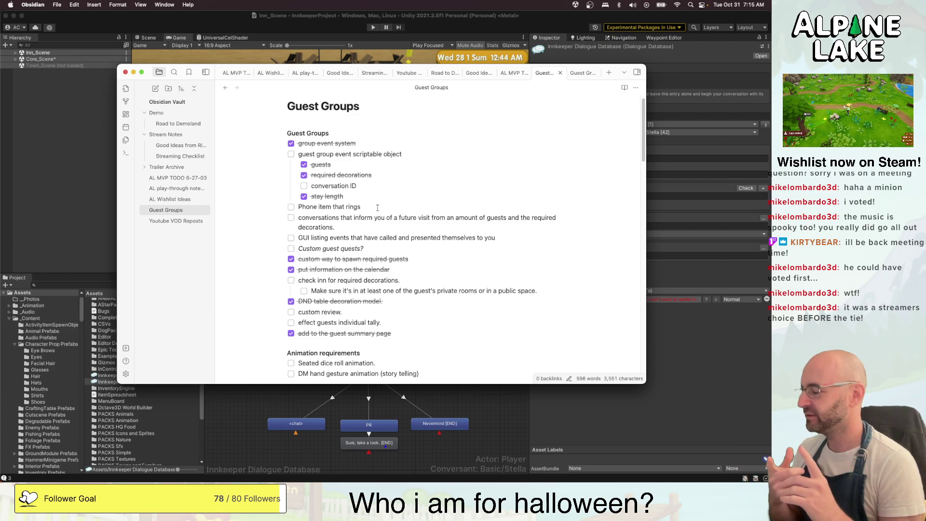
Add the line "PR GUI" at the end of the Guest Groups note, a few blank lines below the Wedding checklist
{"action": "scroll", "coordinate": [410, 245], "scroll_direction": "down", "scroll_amount": 15}
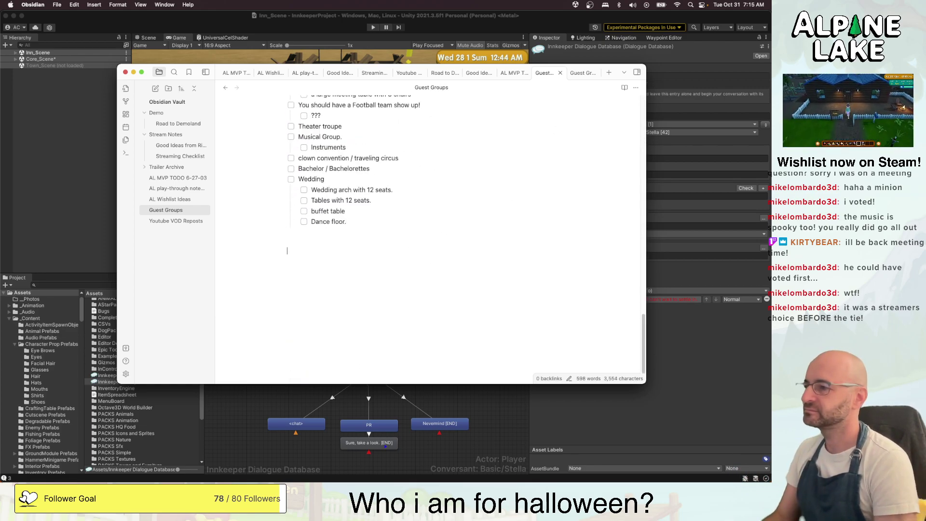
{"action": "key", "text": "Return"}
{"action": "key", "text": "Return"}
{"action": "key", "text": "Return"}
{"action": "type", "text": "PR GUI"}
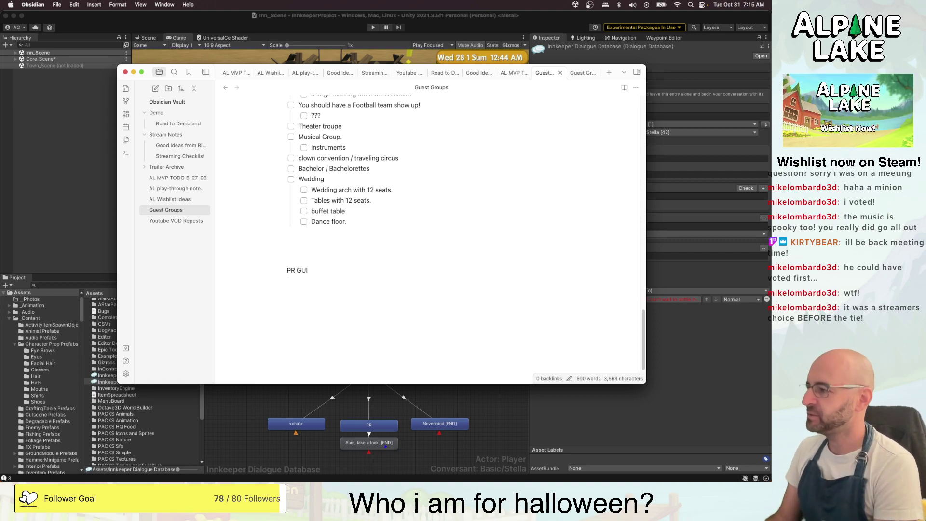
{"action": "type", "text": "-"}
{"action": "key", "text": "BackSpace"}
{"action": "key", "text": "BackSpace"}
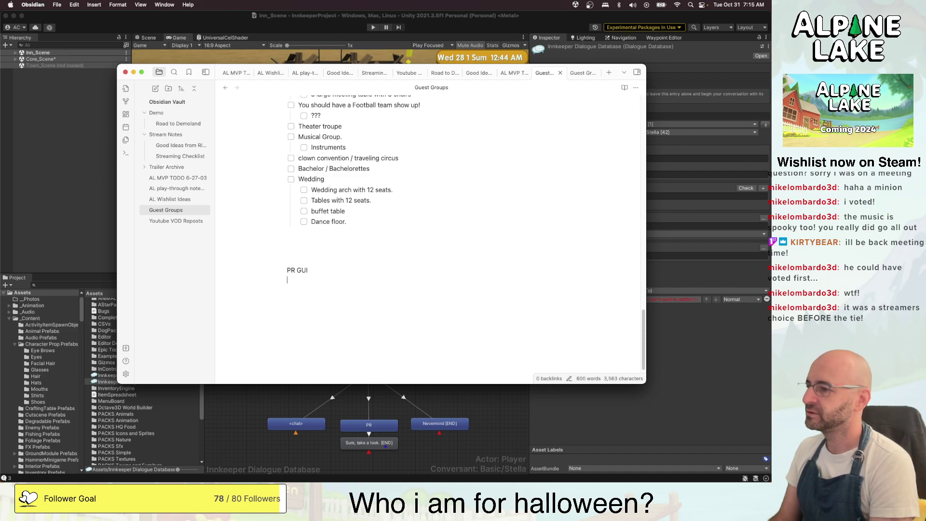
{"action": "type", "text": "[]="}
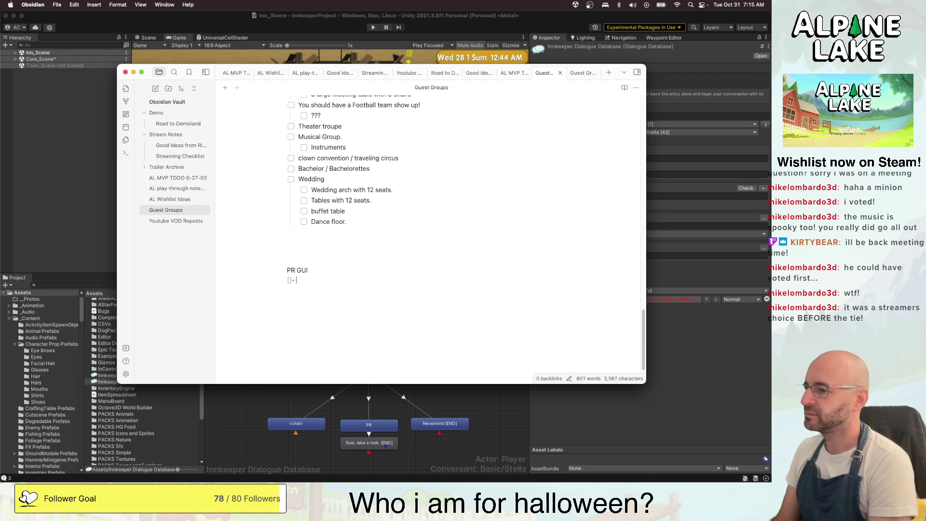
{"action": "key", "text": "BackSpace"}
{"action": "key", "text": "BackSpace"}
{"action": "key", "text": "BackSpace"}
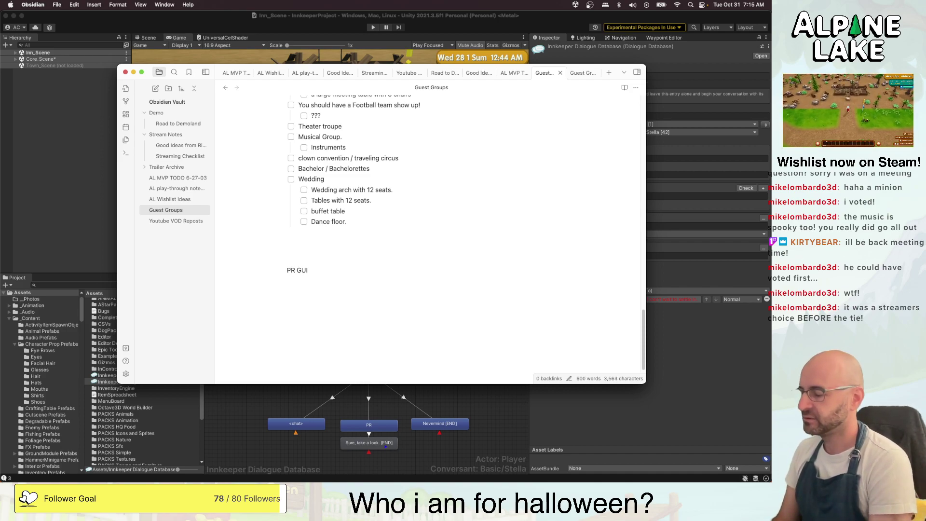
{"action": "key", "text": "super+l"}
{"action": "key", "text": "super+k"}
{"action": "key", "text": "BackSpace"}
{"action": "key", "text": "BackSpace"}
{"action": "key", "text": "BackSpace"}
{"action": "key", "text": "BackSpace"}
{"action": "key", "text": "BackSpace"}
{"action": "key", "text": "BackSpace"}
{"action": "key", "text": "BackSpace"}
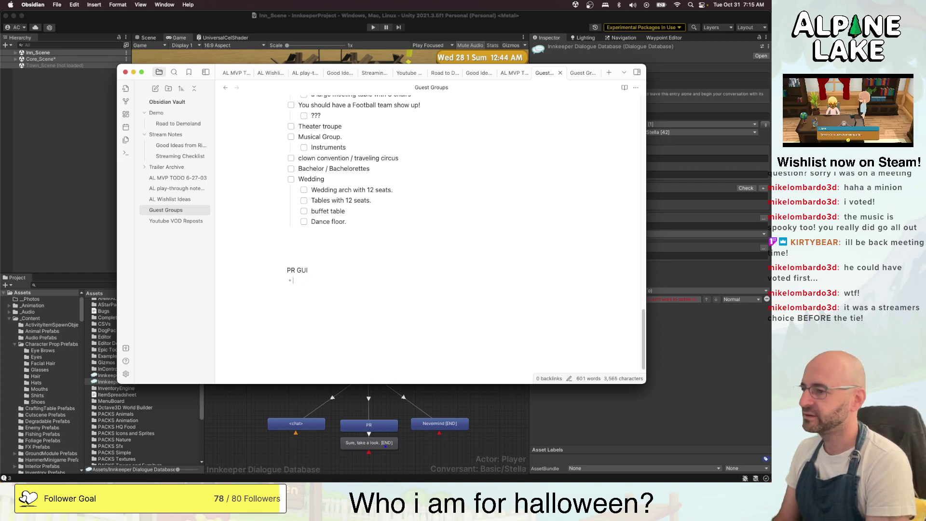
{"action": "type", "text": "[]"}
{"action": "key", "text": "BackSpace"}
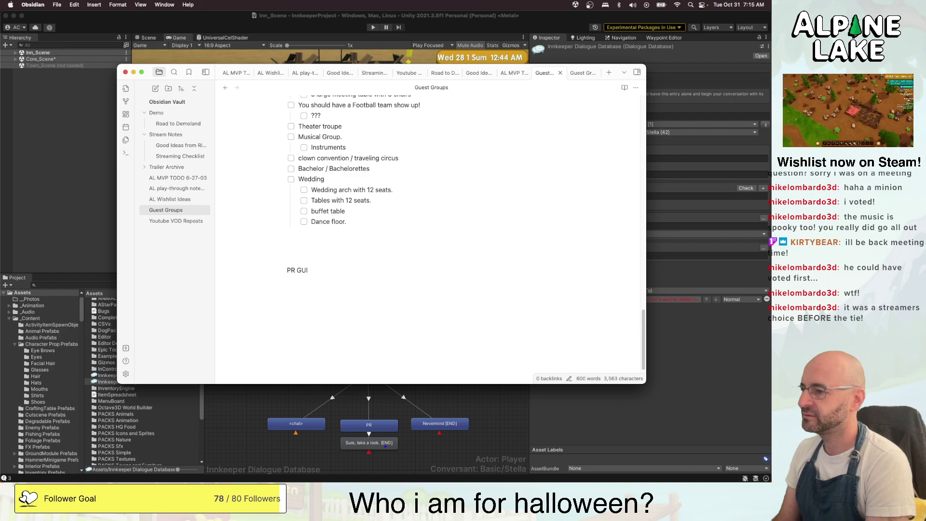
{"action": "key", "text": "super+semicolon"}
{"action": "key", "text": "Down"}
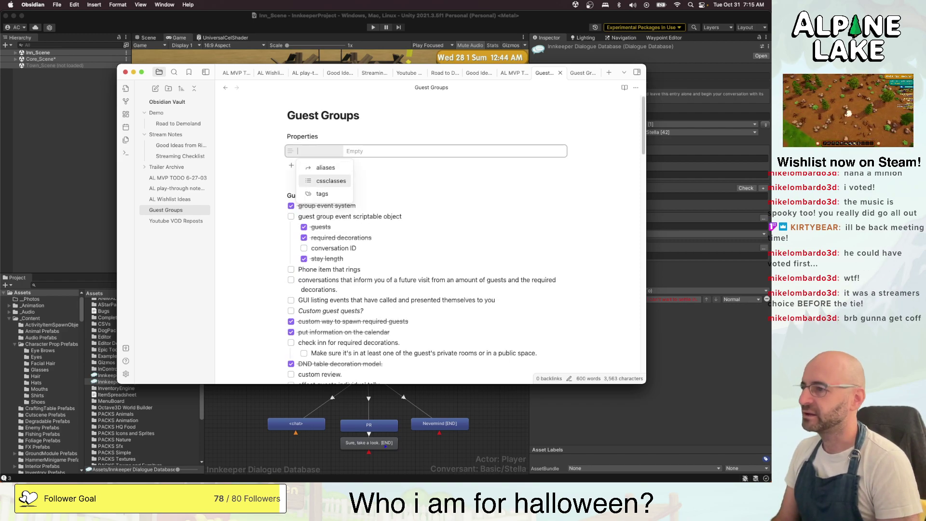
{"action": "key", "text": "Escape"}
{"action": "left_click", "coordinate": [426, 246]}
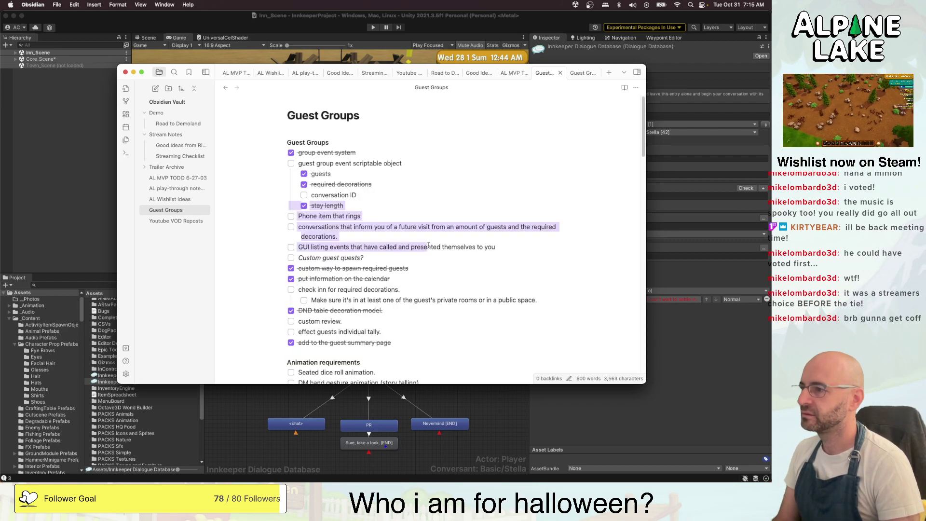
Add the checklist item "List of possible guest group events and a way to set them on the calendar." directly below PR GUI
{"action": "left_click", "coordinate": [441, 285]}
{"action": "scroll", "coordinate": [442, 284], "scroll_direction": "down", "scroll_amount": 15}
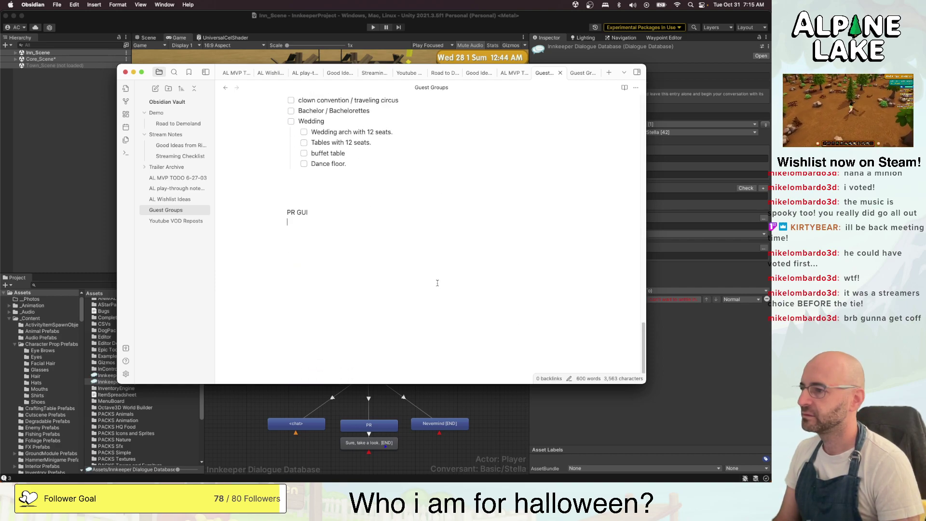
{"action": "left_click", "coordinate": [437, 283]}
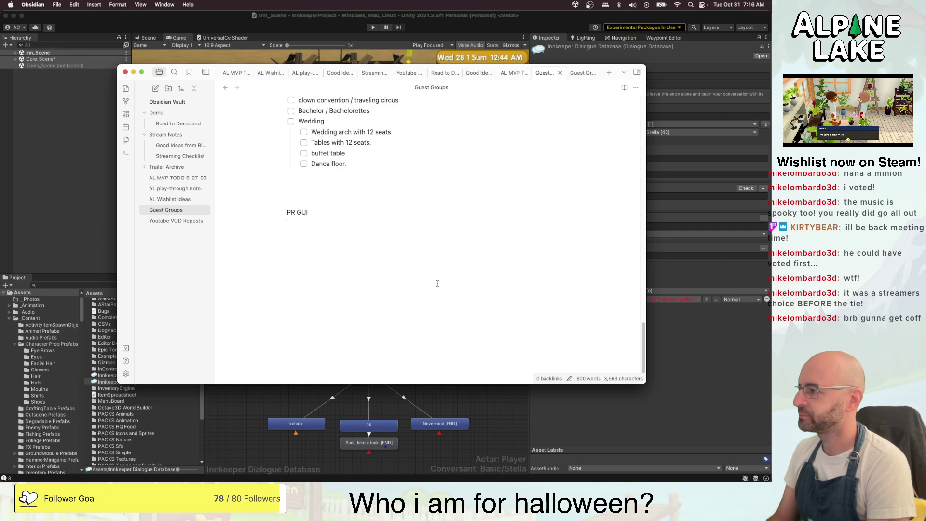
{"action": "key", "text": "super+l"}
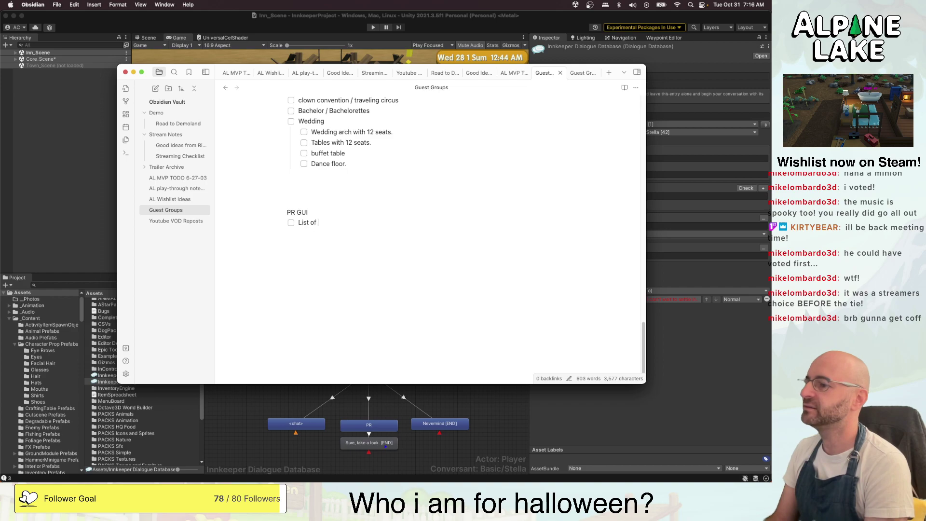
{"action": "type", "text": "possible"}
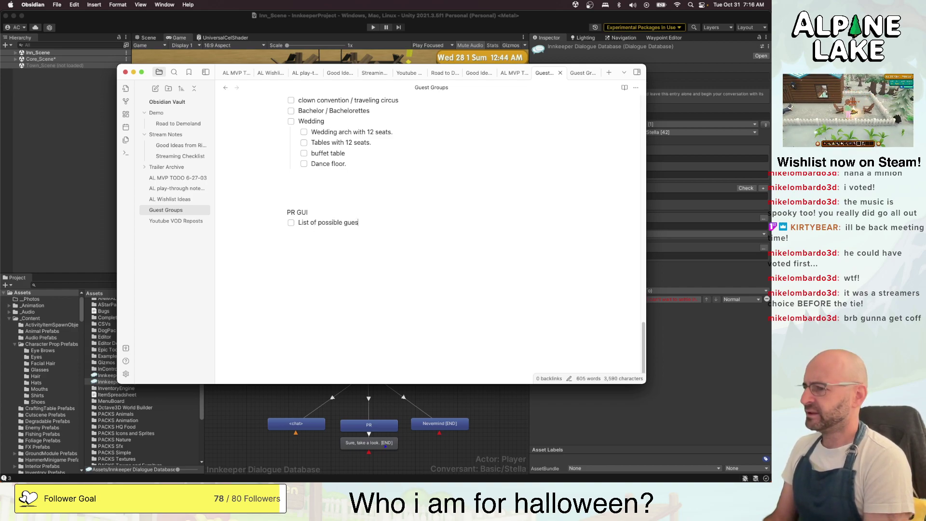
{"action": "type", "text": " guest g"}
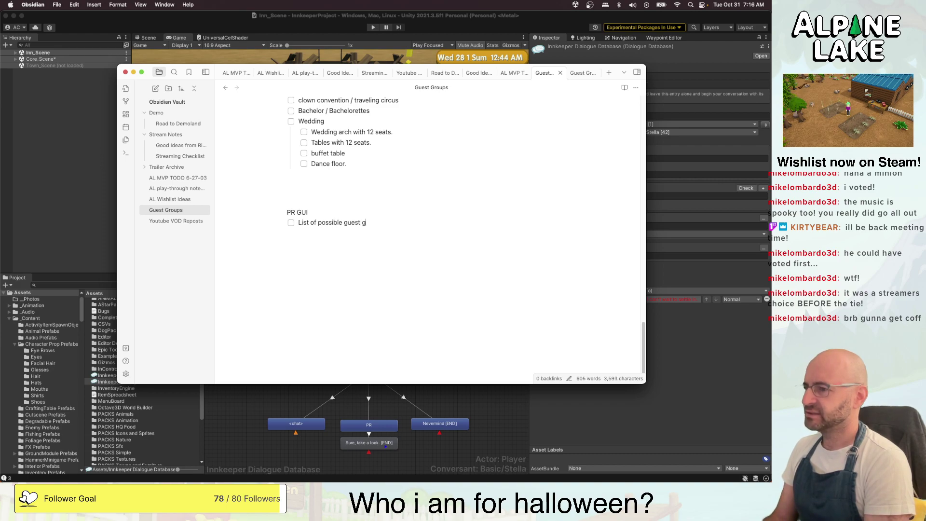
{"action": "type", "text": "roup events."}
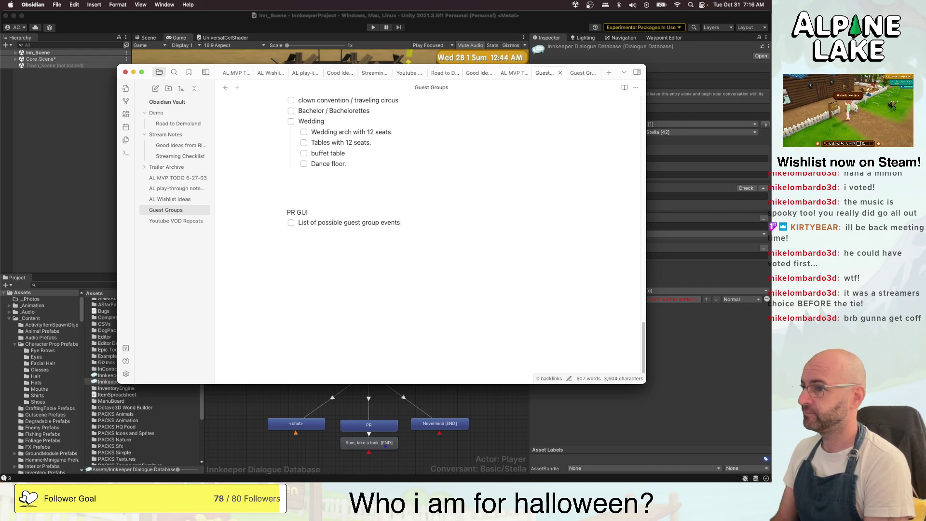
{"action": "type", "text": "and a way to set "}
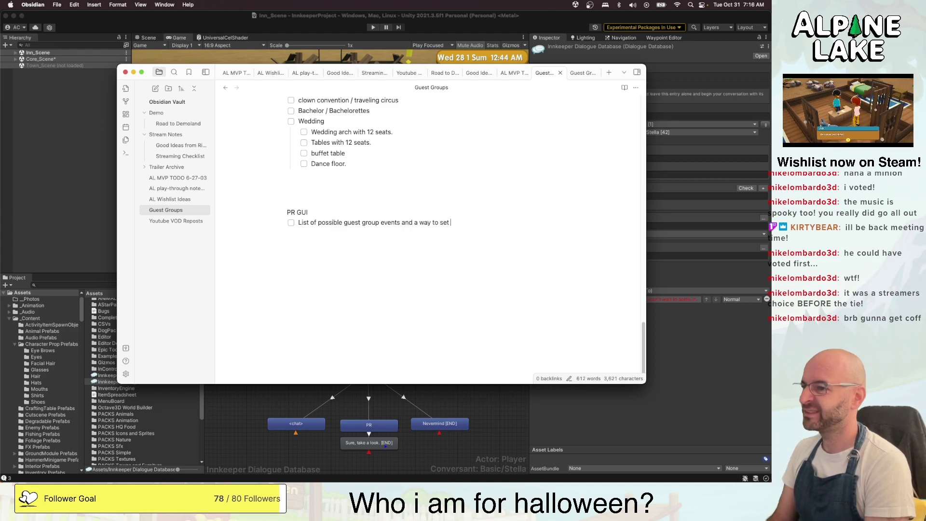
{"action": "type", "text": "them on the calendar."}
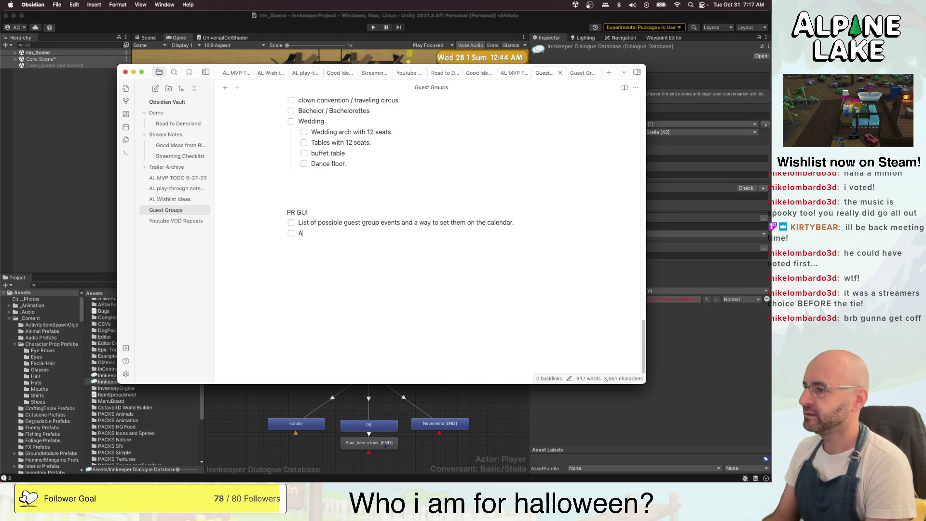
Add a second PR GUI checklist item reading "A list of group events the npcs are requesting on specific days."
{"action": "type", "text": "group even"}
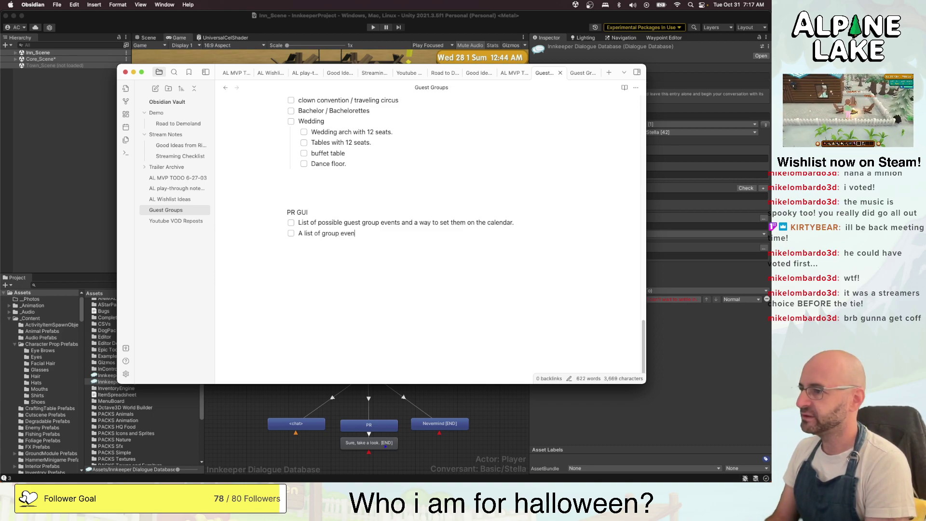
{"action": "type", "text": "ts the npcs"}
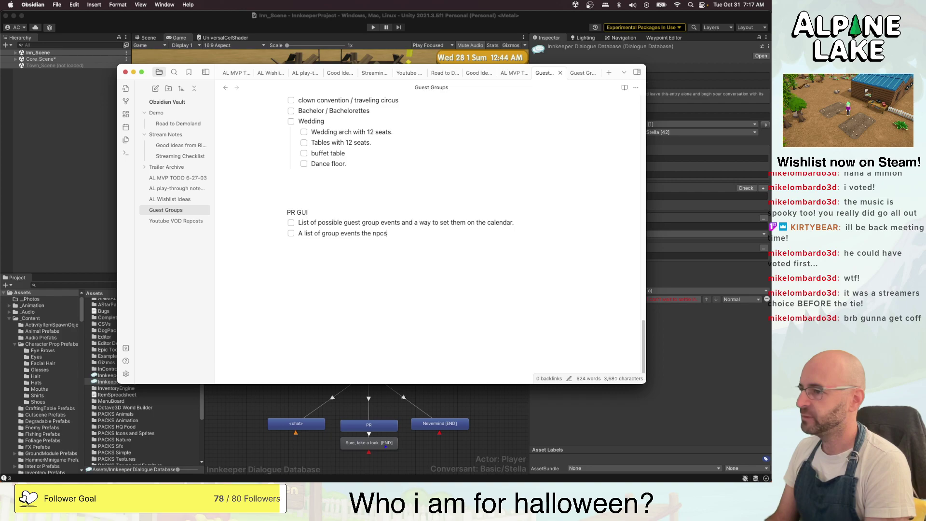
{"action": "type", "text": " are requesting on"}
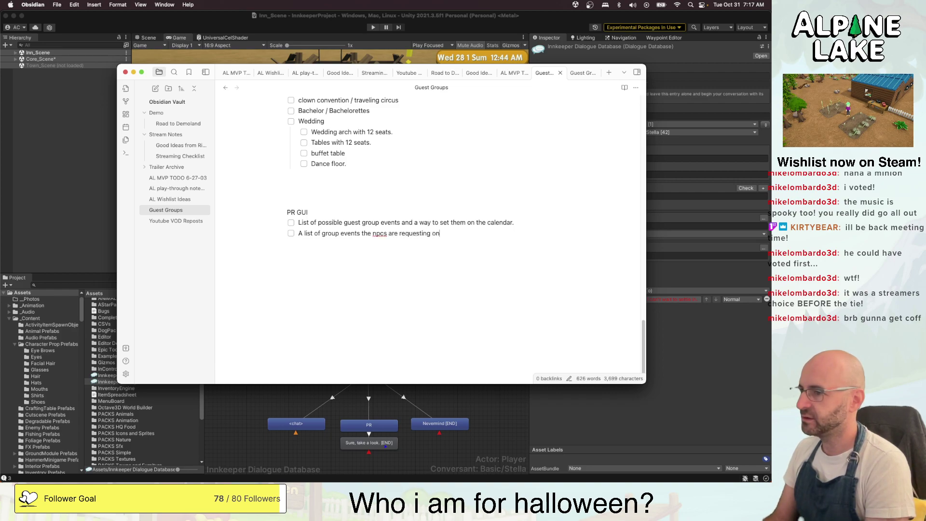
{"action": "type", "text": " specific days."}
{"action": "key", "text": "Return"}
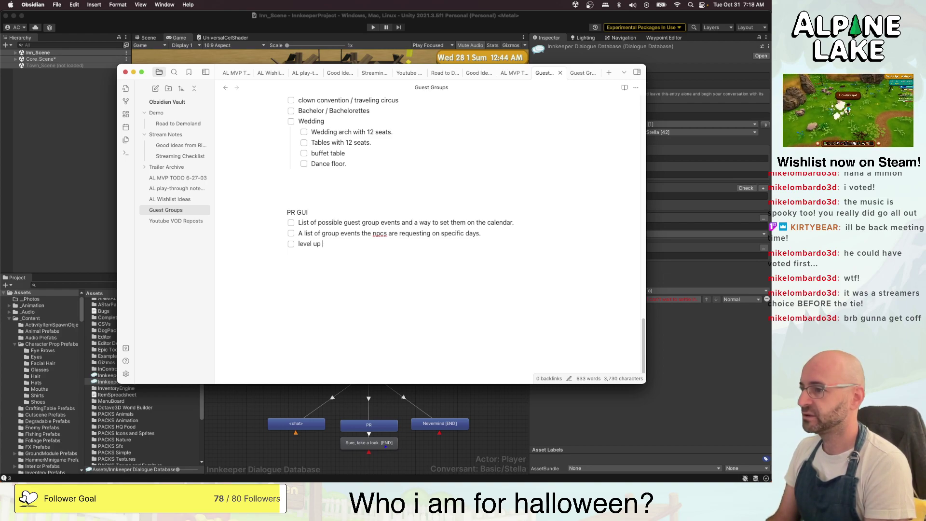
Add the checklist item level up "reach" with an indented sub-item reading "Local Statewide National International"
{"action": "type", "text": "reach"}
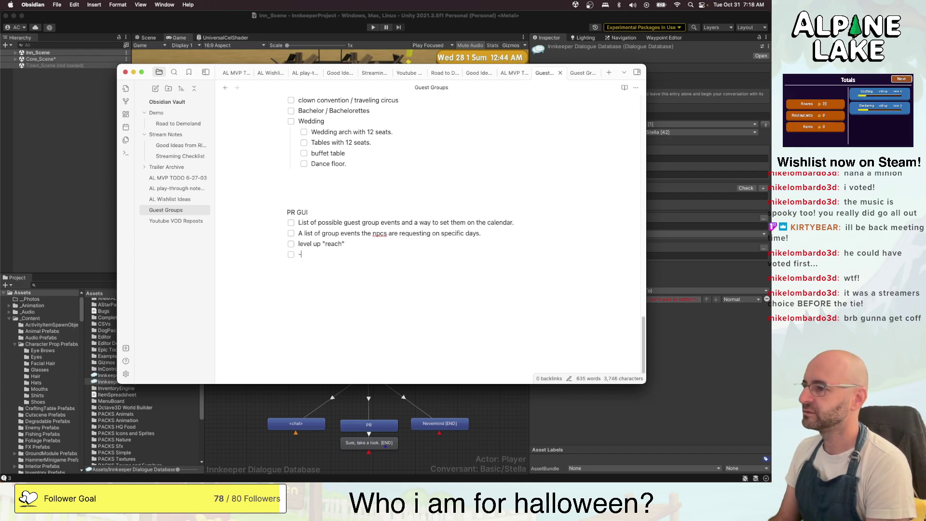
{"action": "key", "text": "Tab"}
{"action": "type", "text": "Local"}
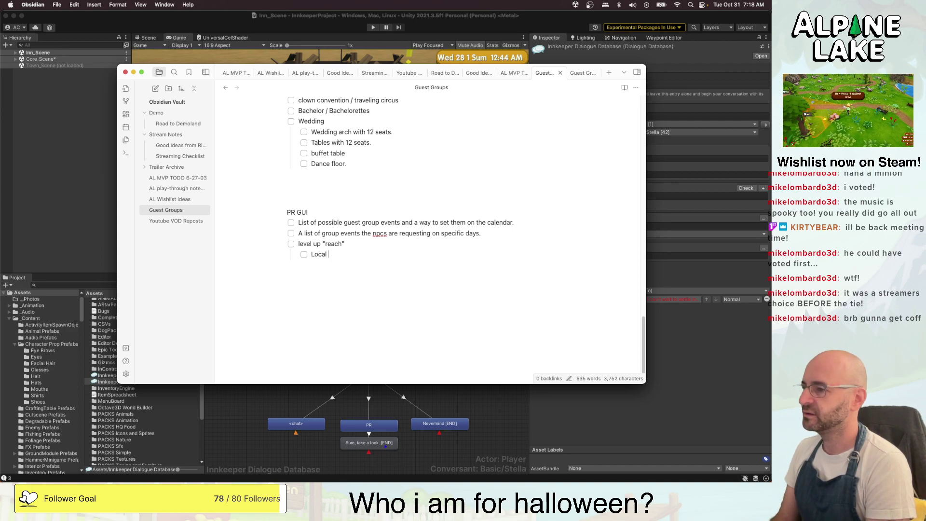
{"action": "type", "text": " S"}
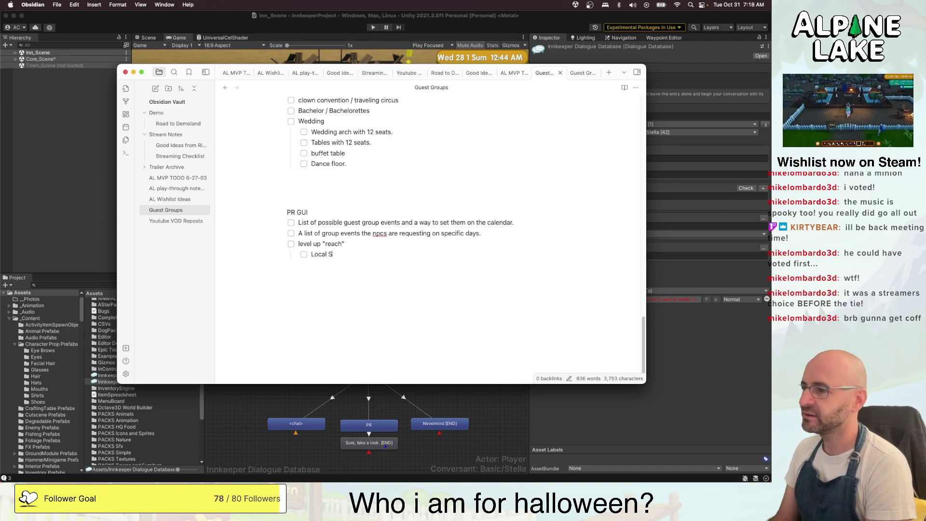
{"action": "type", "text": "tatewide"}
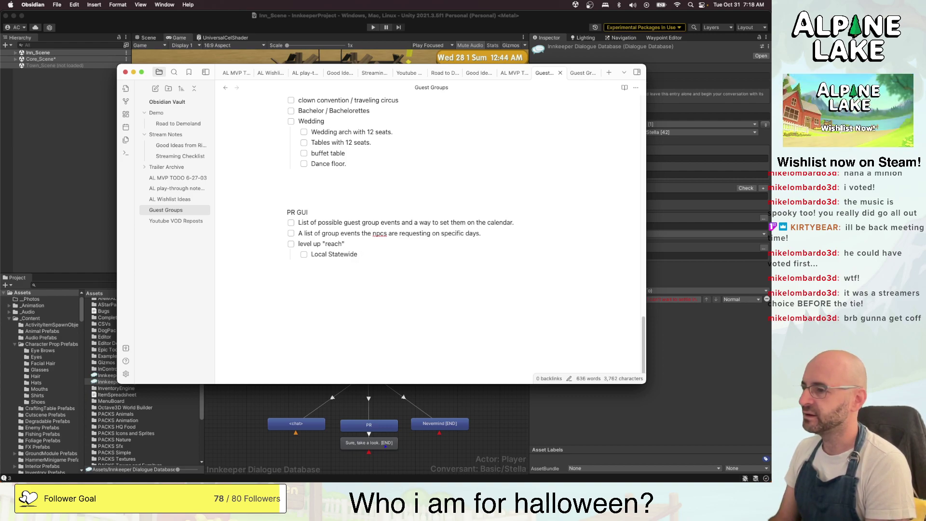
{"action": "type", "text": ",  National International"}
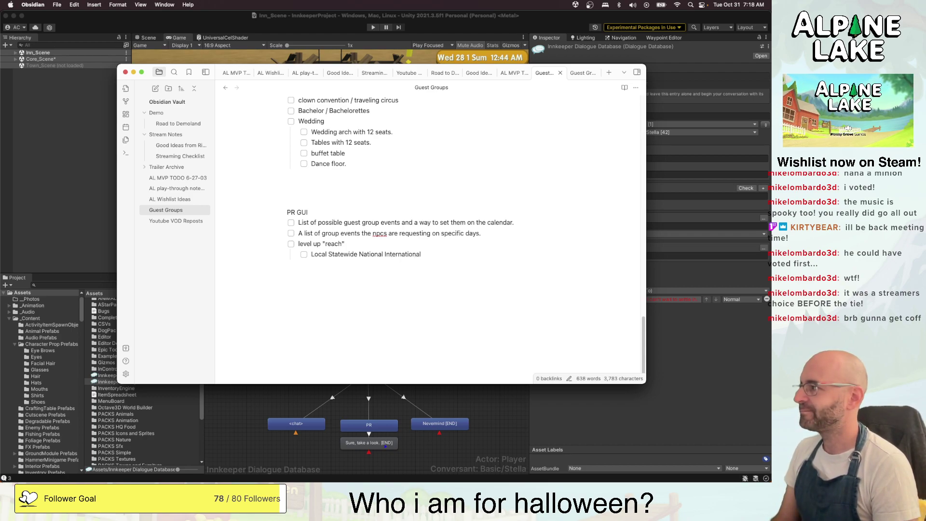
Select the word "Statewide" in the note, switch to Unity and search the project assets for "reach"
{"action": "double_click", "coordinate": [344, 254]}
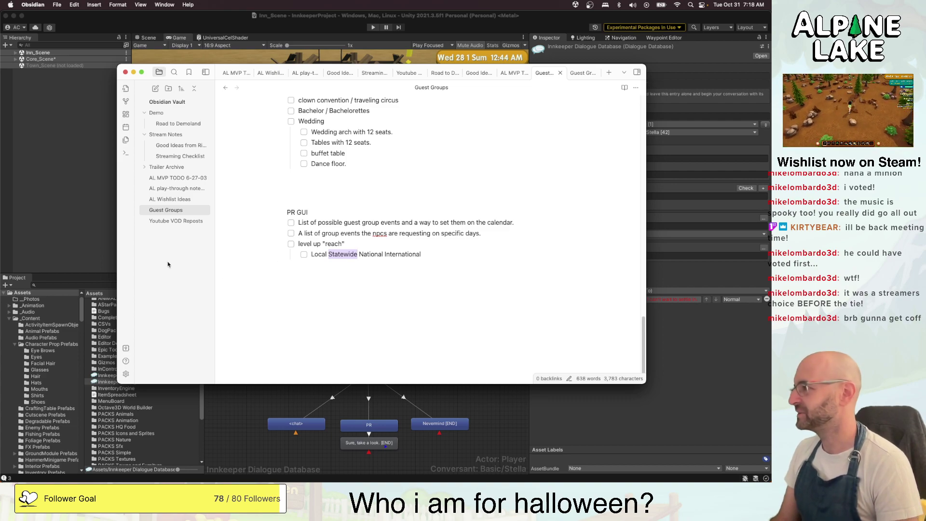
{"action": "left_click", "coordinate": [100, 230]}
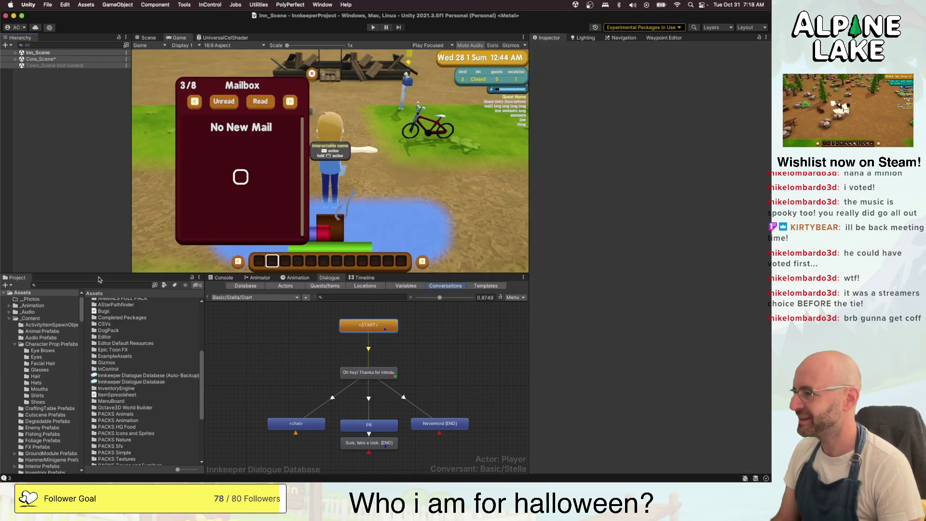
{"action": "left_click", "coordinate": [99, 284]}
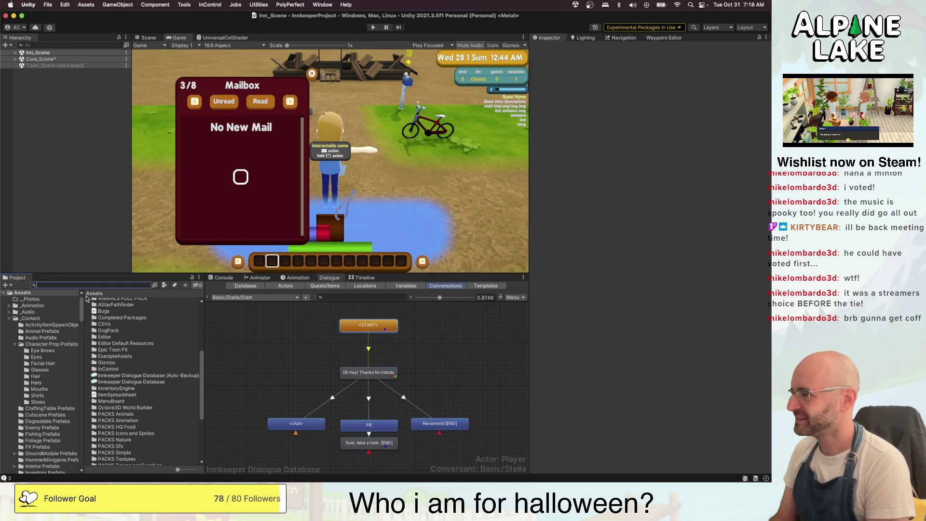
{"action": "type", "text": "reach"}
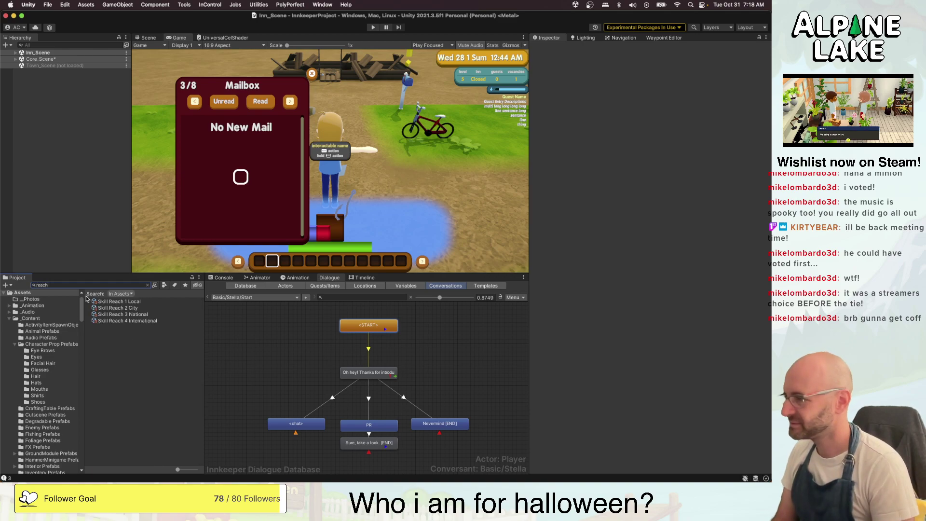
Rename the Skill Reach 2 City asset to "Skill Reach 2 Statewide"
{"action": "left_click", "coordinate": [120, 313]}
{"action": "key", "text": "Up"}
{"action": "key", "text": "Return"}
{"action": "key", "text": "Right"}
{"action": "key", "text": "alt+shift+Left"}
{"action": "type", "text": "Sta"}
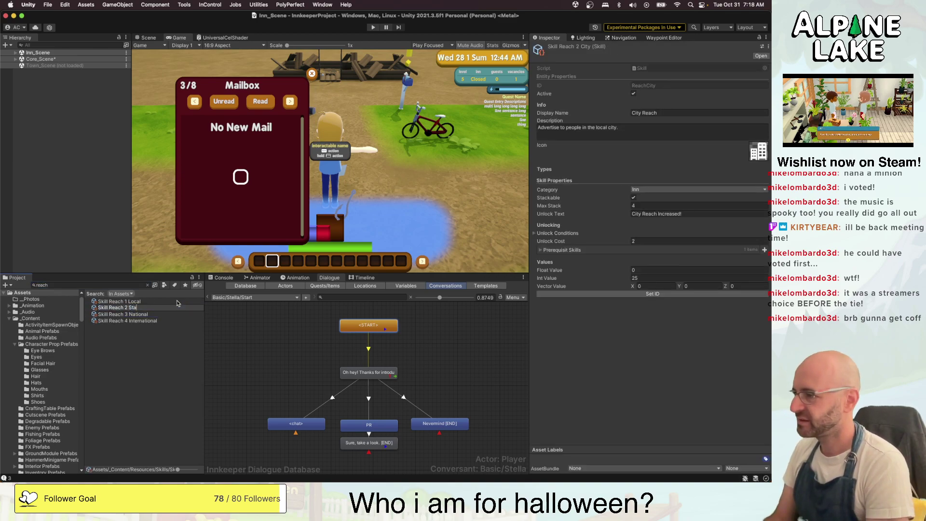
{"action": "key", "text": "Return"}
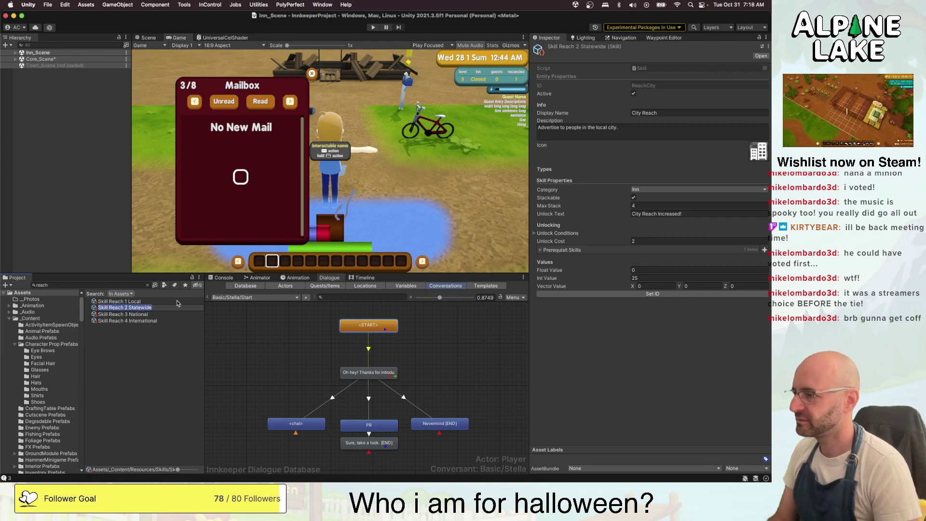
Check the Skill Reach 3 National properties and set the display name of Skill Reach 2 Statewide to "Statewide Reach"
{"action": "left_click", "coordinate": [178, 323]}
{"action": "left_click", "coordinate": [177, 311]}
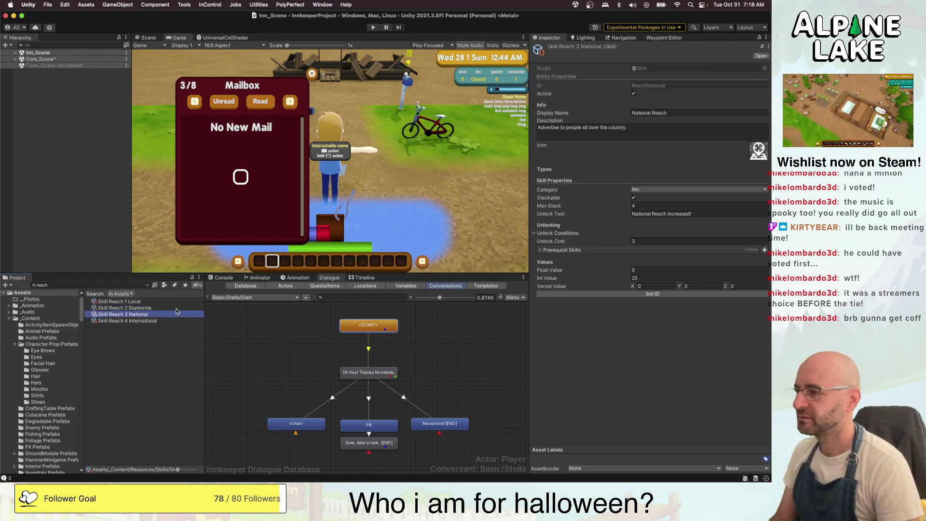
{"action": "left_click", "coordinate": [176, 309]}
{"action": "left_click", "coordinate": [693, 110]}
{"action": "key", "text": "Left"}
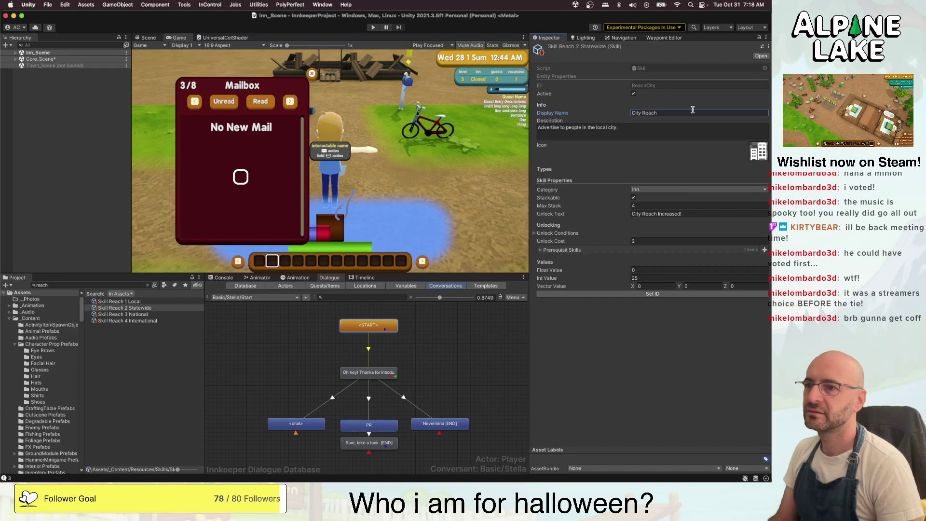
{"action": "key", "text": "alt+shift+Right"}
{"action": "type", "text": "Statewide"}
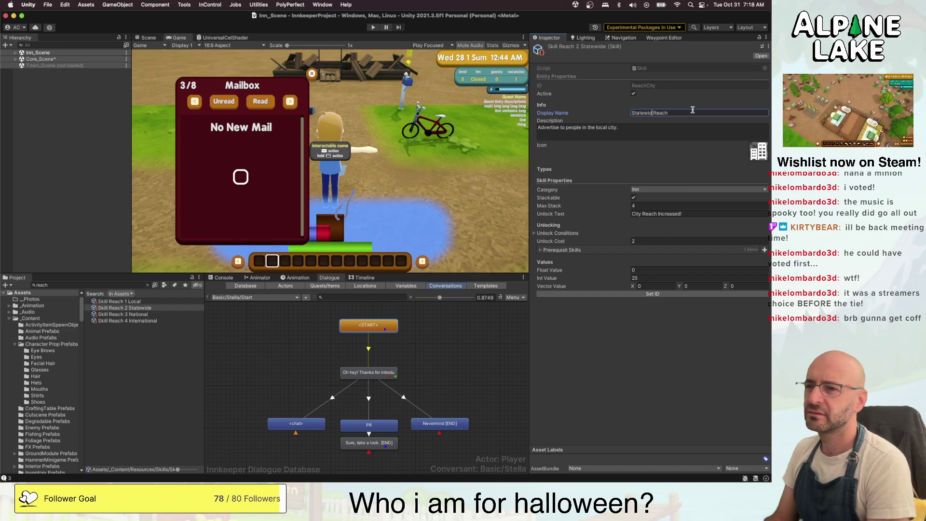
Set the description of Skill Reach 2 Statewide to "Advertise to people in the entire state."
{"action": "left_click", "coordinate": [591, 127]}
{"action": "double_click", "coordinate": [600, 128]}
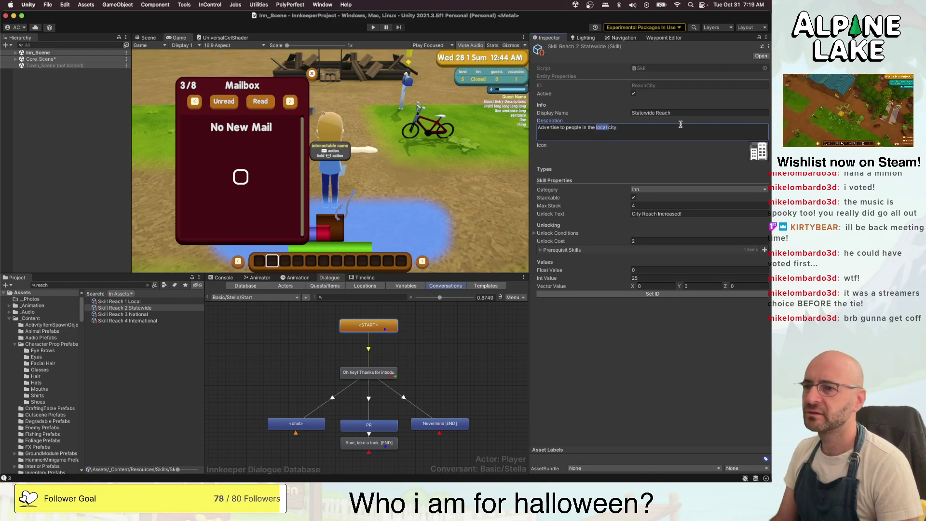
{"action": "type", "text": "entire state"}
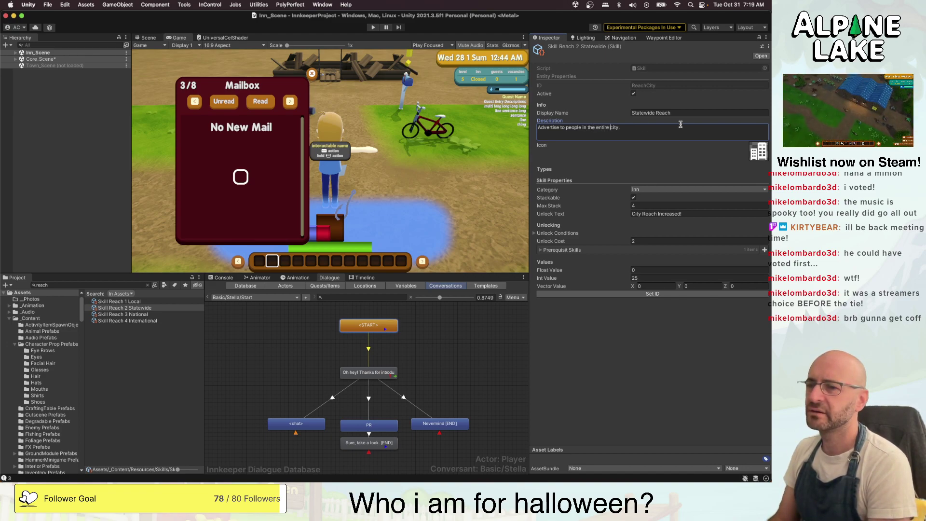
{"action": "key", "text": "Delete"}
{"action": "key", "text": "Delete"}
{"action": "key", "text": "Delete"}
{"action": "key", "text": "Delete"}
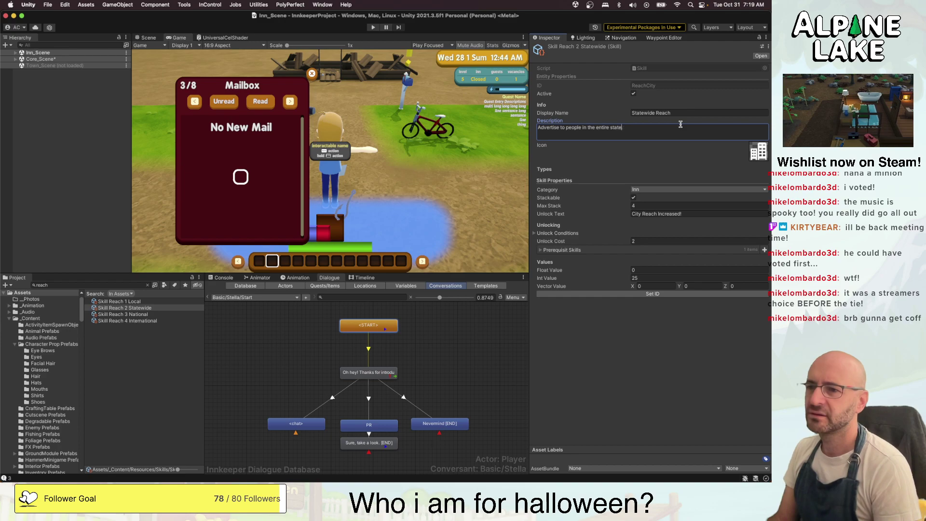
Set the unlock text of Skill Reach 2 Statewide to "Statewide Reach Increased!"
{"action": "double_click", "coordinate": [637, 213]}
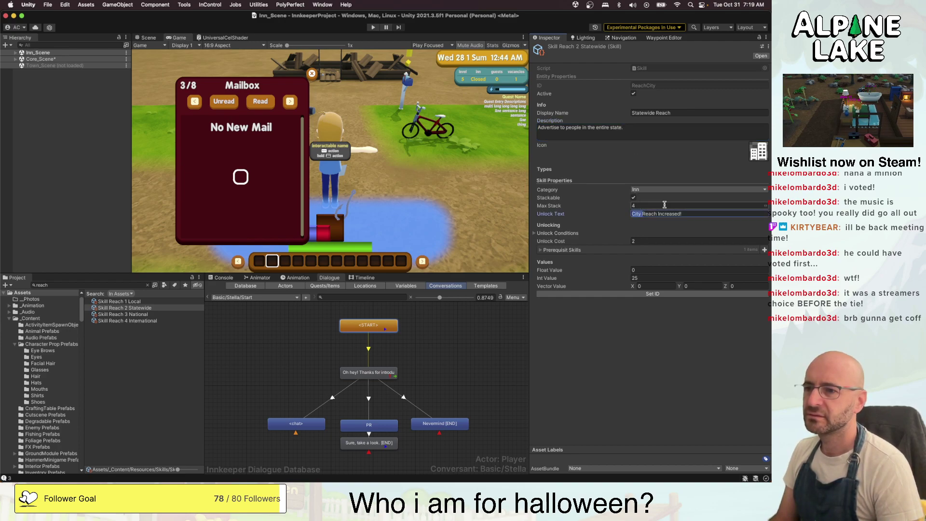
{"action": "type", "text": "Statewide"}
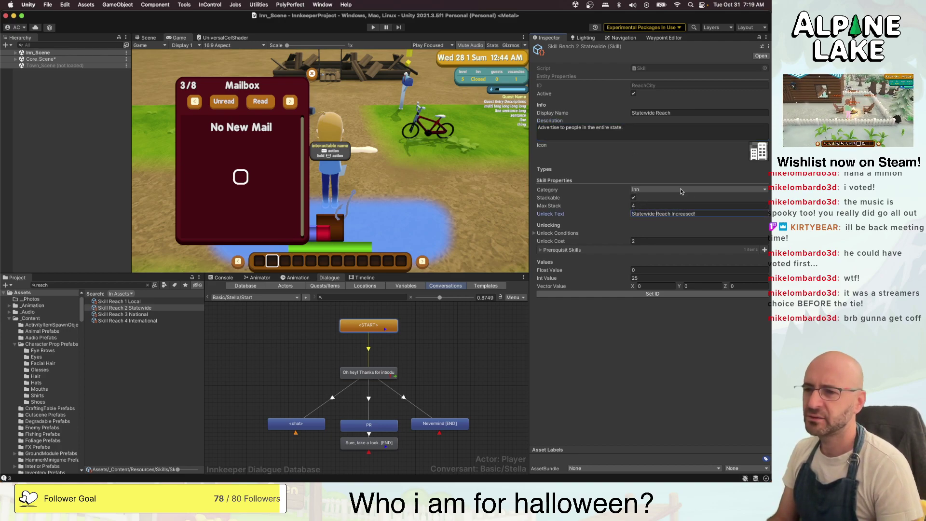
{"action": "left_click", "coordinate": [647, 315]}
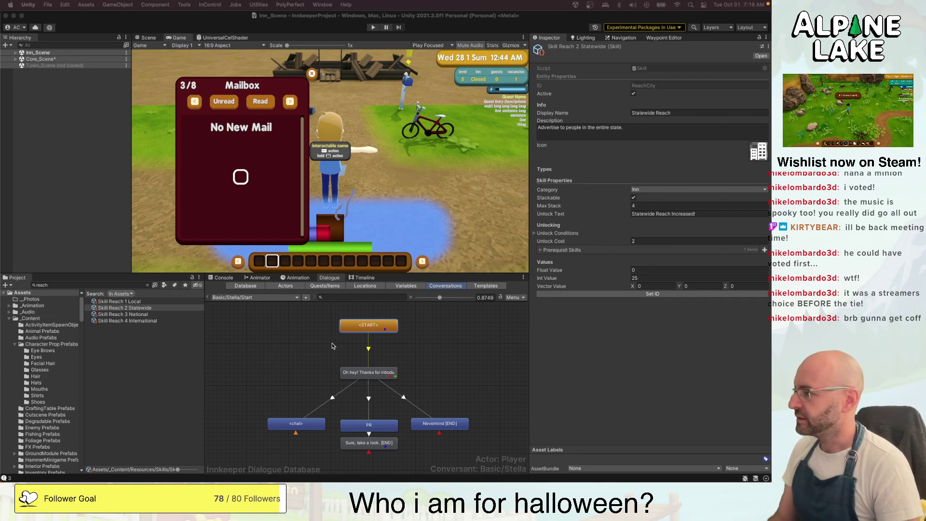
Clear the asset selection and expand Core_Scene in the scene hierarchy
{"action": "left_click", "coordinate": [160, 371]}
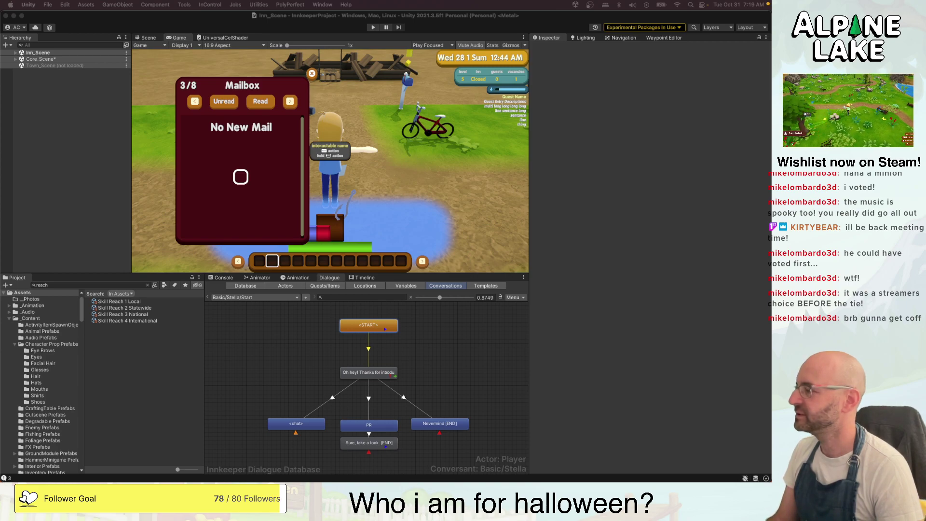
{"action": "left_click", "coordinate": [95, 134]}
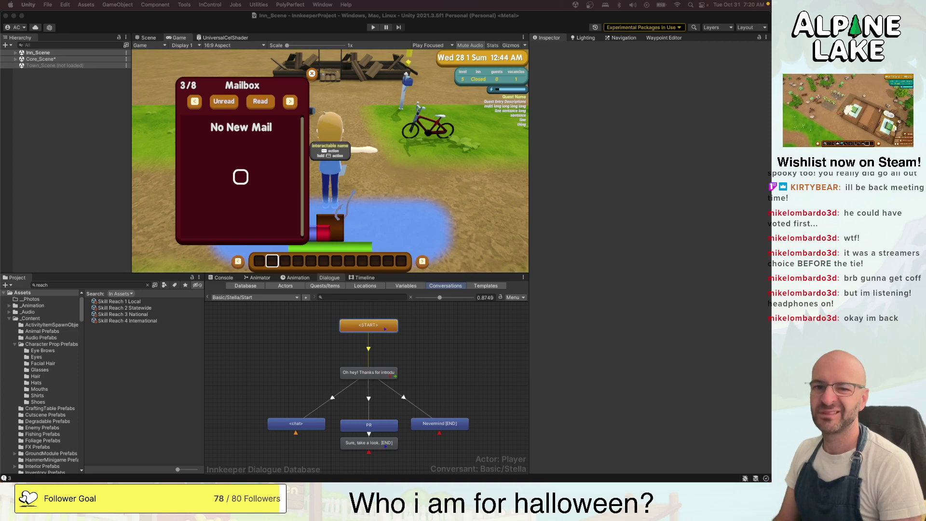
{"action": "left_click", "coordinate": [179, 16]}
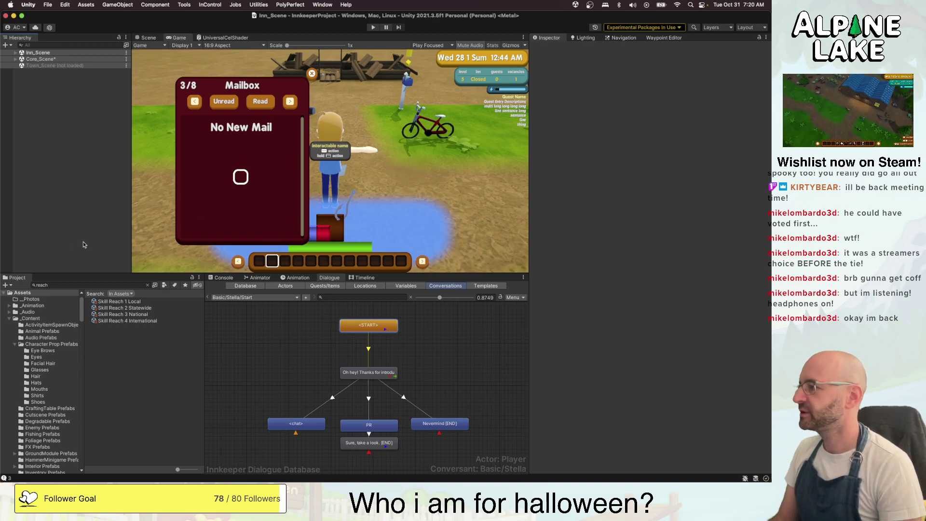
{"action": "left_click", "coordinate": [84, 284]}
{"action": "double_click", "coordinate": [83, 285]}
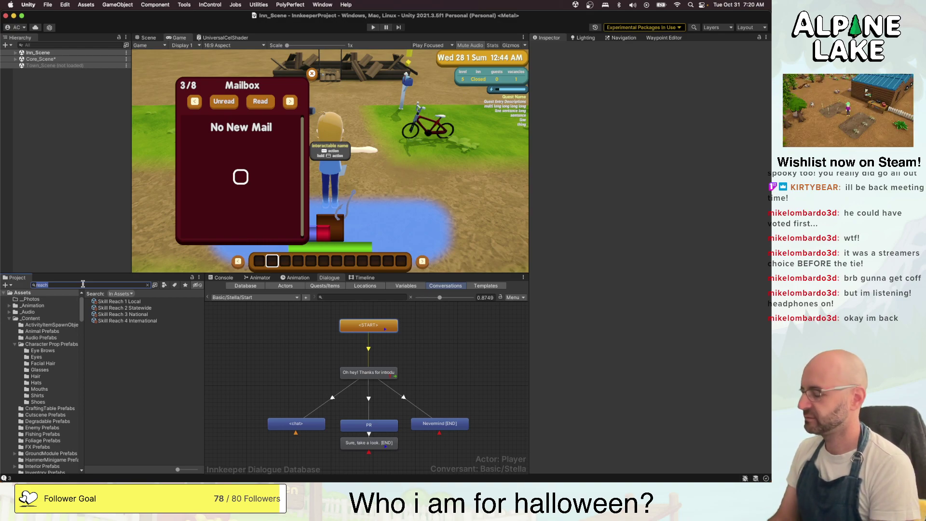
{"action": "left_click", "coordinate": [16, 60]}
{"action": "left_click", "coordinate": [16, 59]}
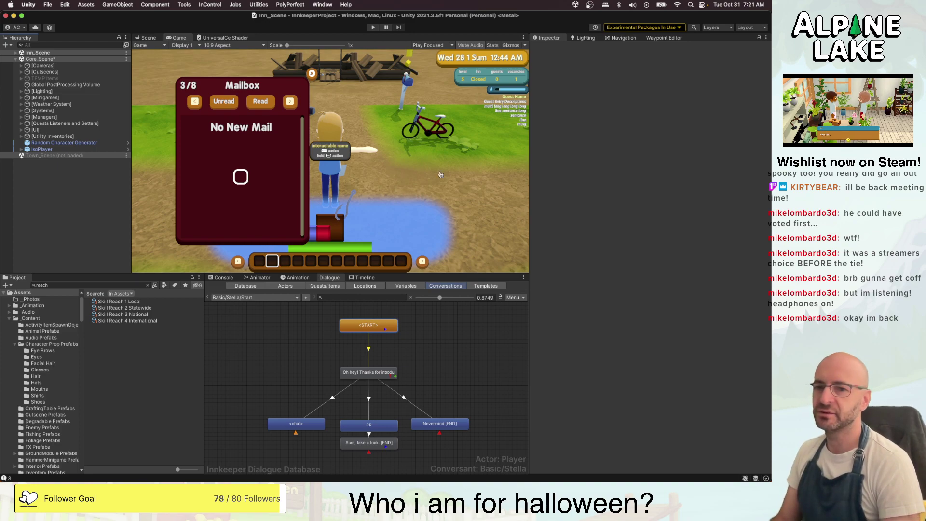
Switch to Obsidian and add the top-level checklist item "Accept photos" below the reach levels in the Guest Groups note
{"action": "key", "text": "super+Tab"}
{"action": "left_click", "coordinate": [492, 324]}
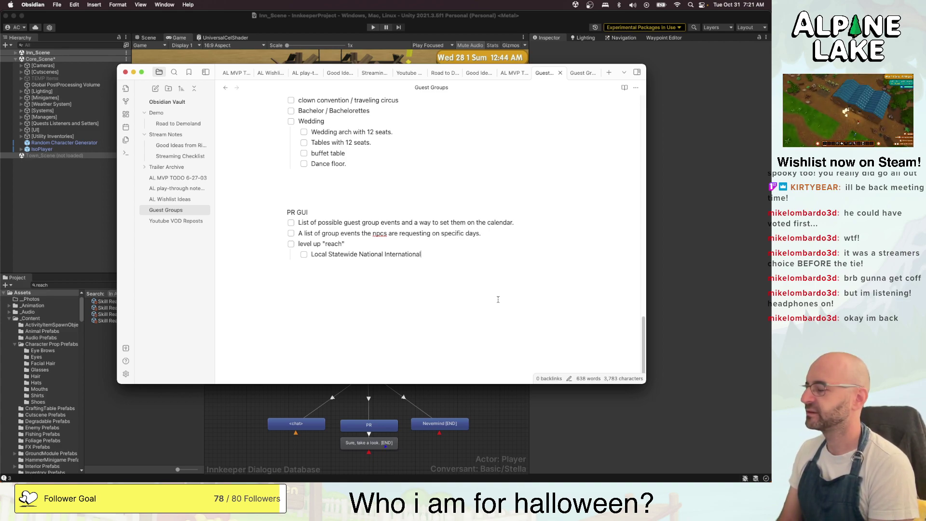
{"action": "key", "text": "Return"}
{"action": "key", "text": "shift+Tab"}
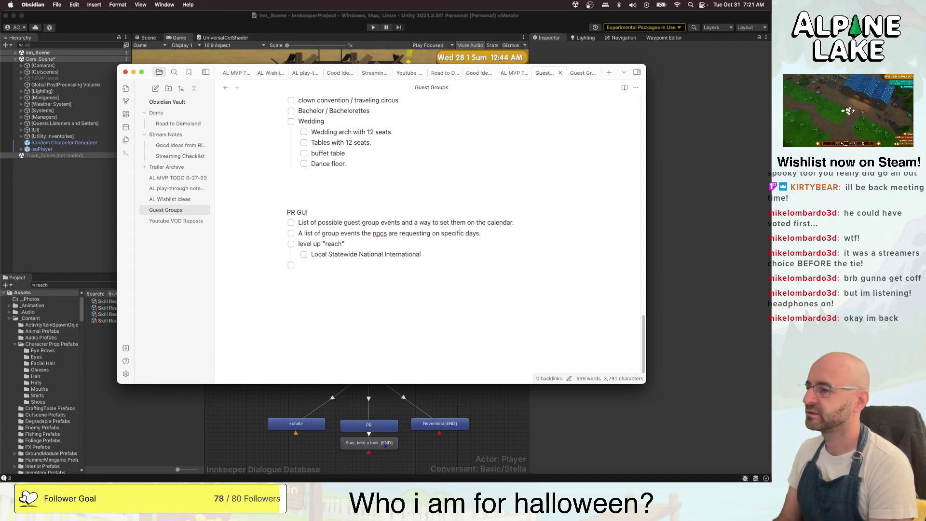
{"action": "type", "text": "Accept hpot"}
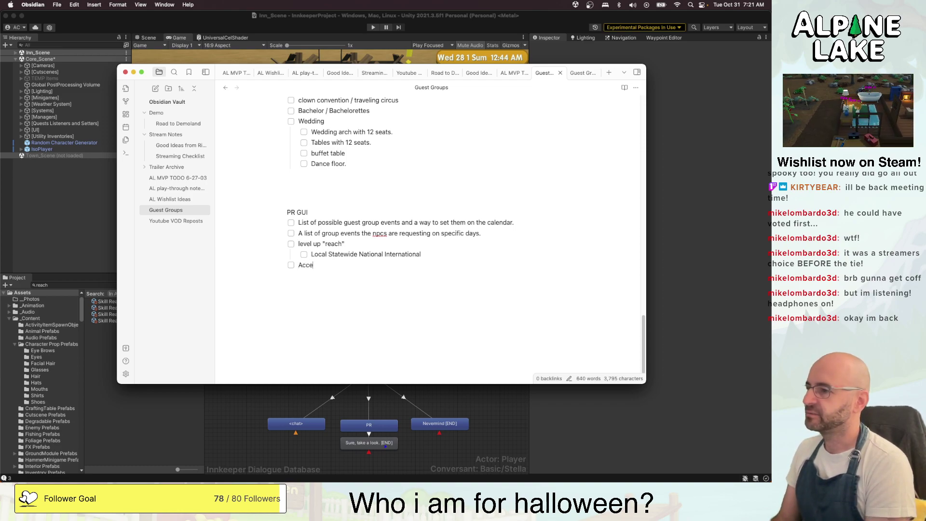
{"action": "key", "text": "BackSpace"}
{"action": "key", "text": "BackSpace"}
{"action": "key", "text": "BackSpace"}
{"action": "key", "text": "BackSpace"}
{"action": "type", "text": "photos"}
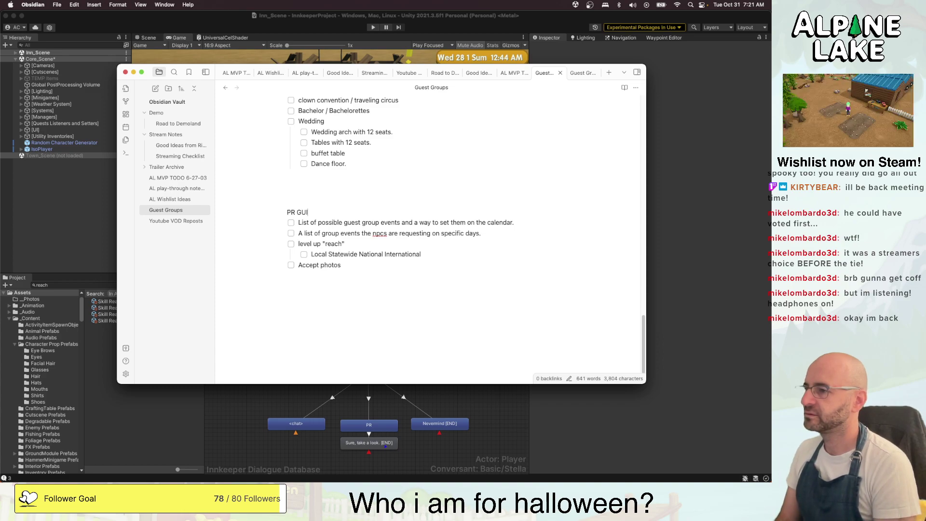
Change the PR GUI heading to "Stella PR NPC + GUI"
{"action": "key", "text": "super+Left"}
{"action": "type", "text": "Stella"}
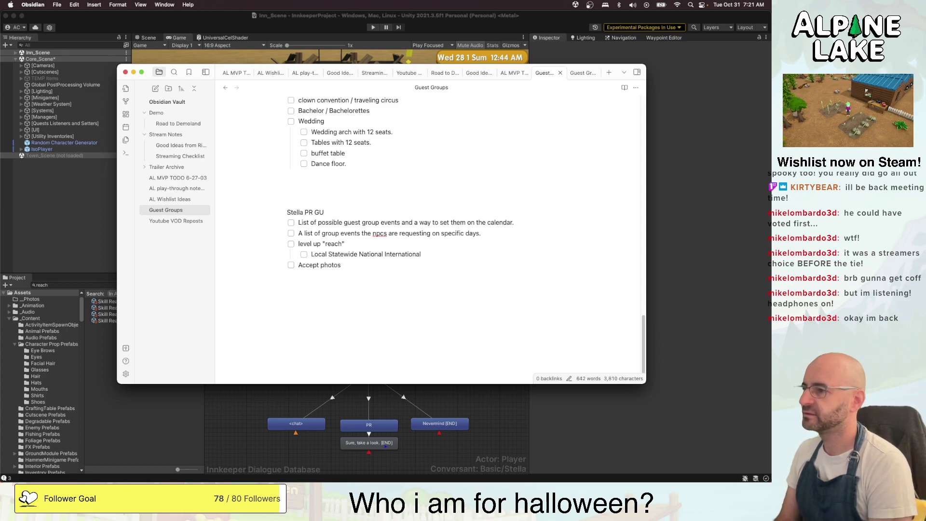
{"action": "left_click", "coordinate": [324, 212]}
{"action": "key", "text": "BackSpace"}
{"action": "key", "text": "BackSpace"}
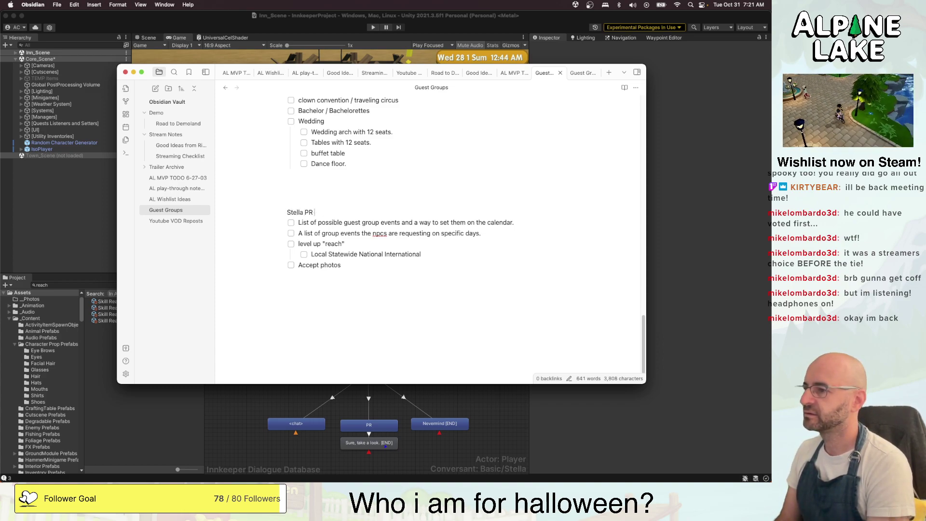
{"action": "type", "text": "NPC + GUI"}
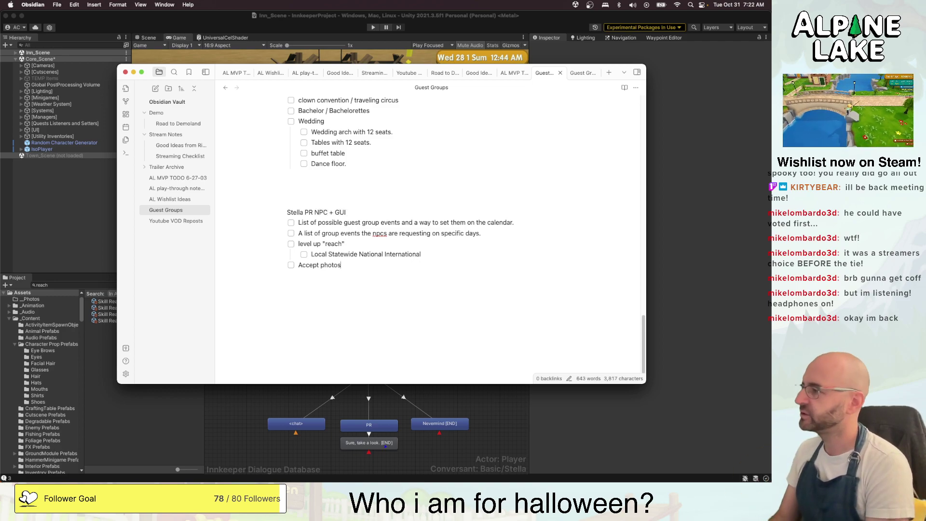
Extend the last checklist item to read "Accept photos of new decorations to tell the world."
{"action": "left_click", "coordinate": [341, 265]}
{"action": "type", "text": "of new decorations"}
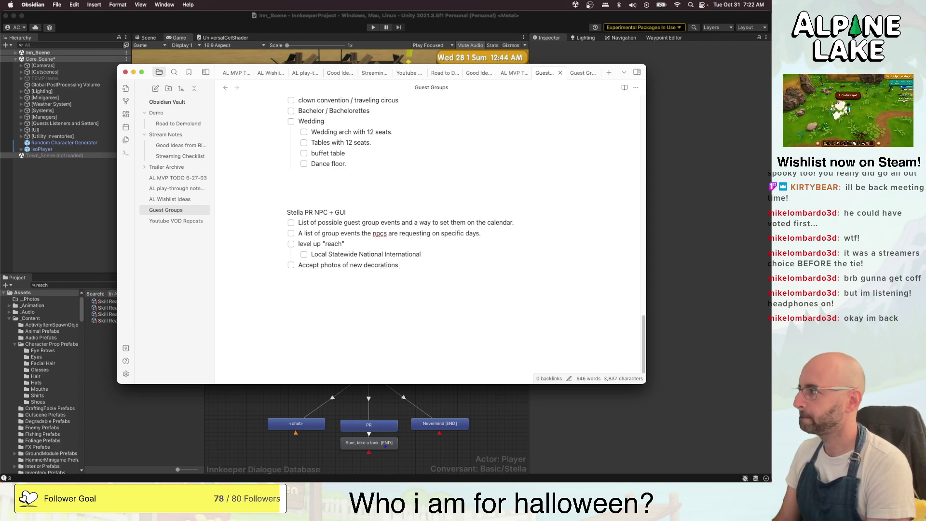
{"action": "type", "text": " to te"}
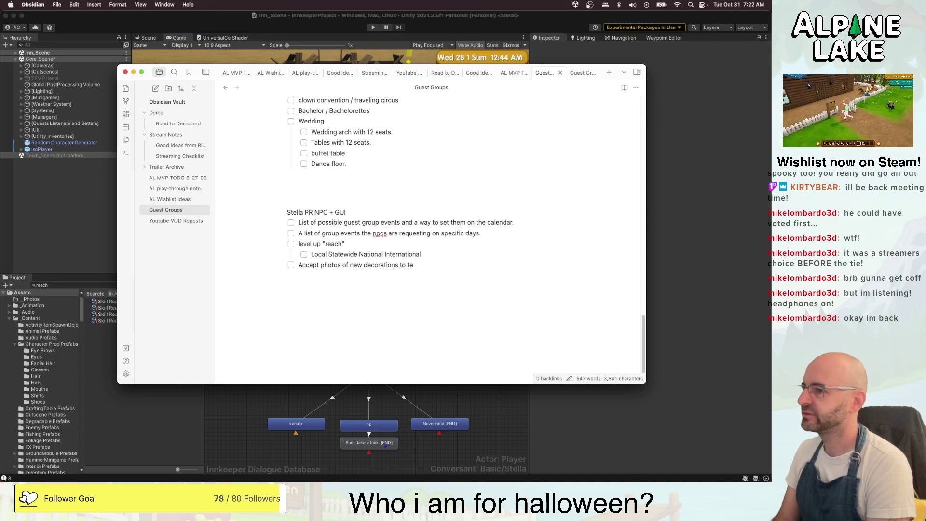
{"action": "type", "text": "ll thew o"}
{"action": "key", "text": "BackSpace"}
{"action": "type", "text": "world."}
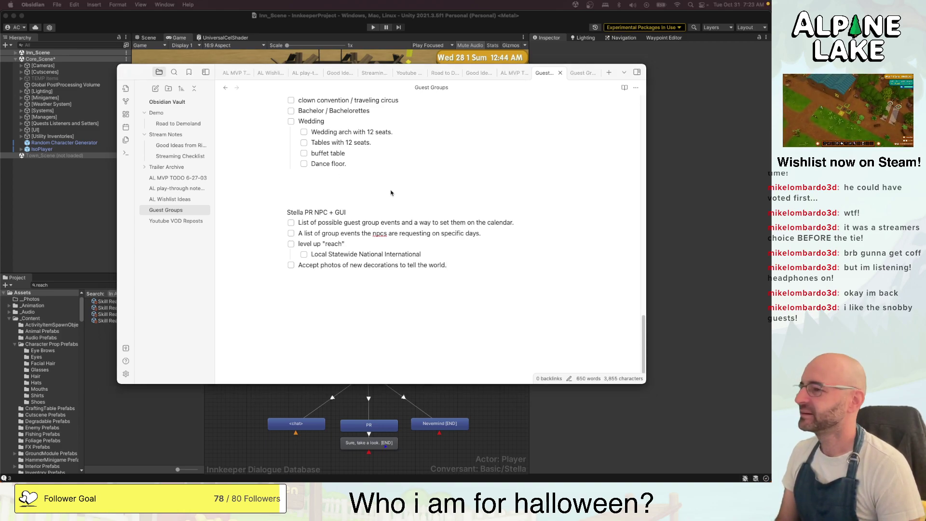
{"action": "left_click", "coordinate": [429, 212]}
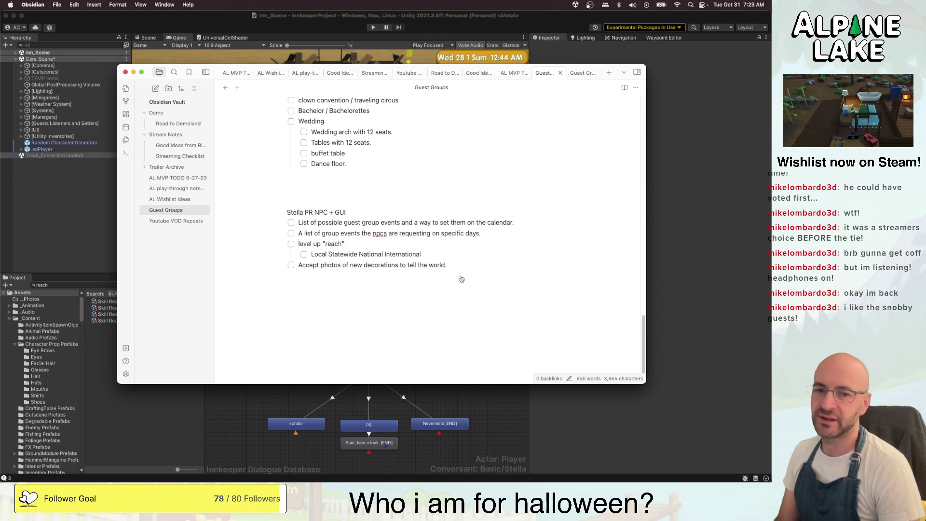
Switch to Maya and move cowboy_tub_GRP about 2200 units along X, past the far end of the furniture row
{"action": "key", "text": "super+Tab"}
{"action": "left_click", "coordinate": [392, 256]}
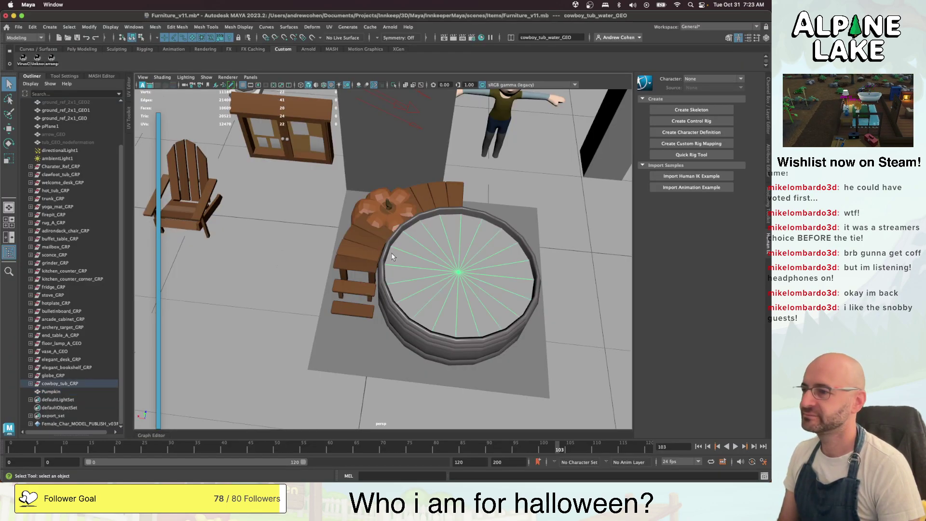
{"action": "left_click", "coordinate": [76, 384]}
{"action": "scroll", "coordinate": [290, 261], "scroll_direction": "down", "scroll_amount": 10}
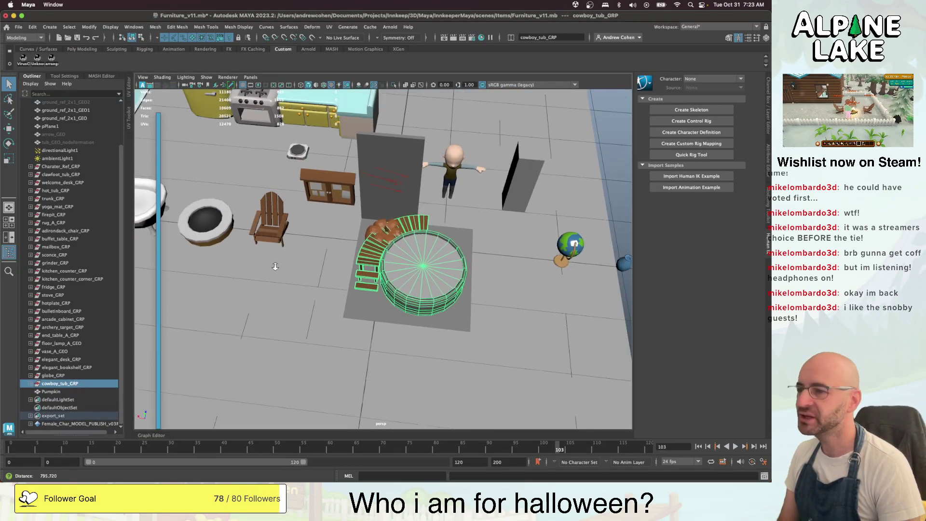
{"action": "scroll", "coordinate": [289, 262], "scroll_direction": "down", "scroll_amount": 2}
{"action": "key", "text": "w"}
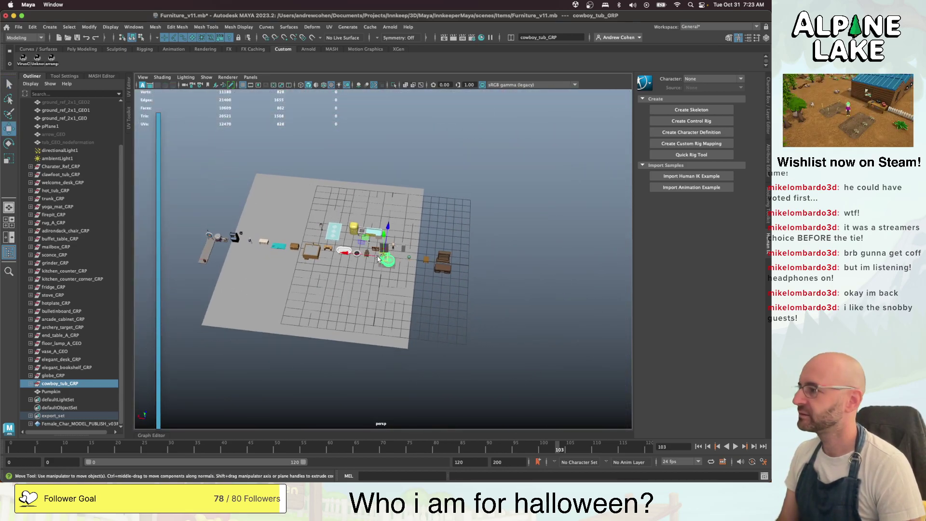
{"action": "middle_click_drag", "start_coordinate": [392, 259], "coordinate": [473, 250], "text": "alt"}
{"action": "scroll", "coordinate": [464, 257], "scroll_direction": "down", "scroll_amount": 1}
{"action": "left_click_drag", "start_coordinate": [451, 248], "coordinate": [288, 247]}
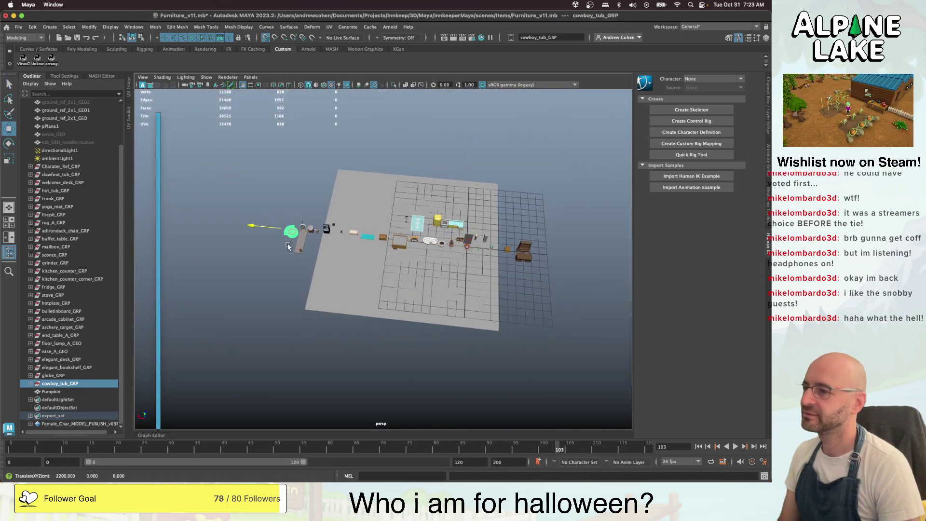
{"action": "key", "text": "q"}
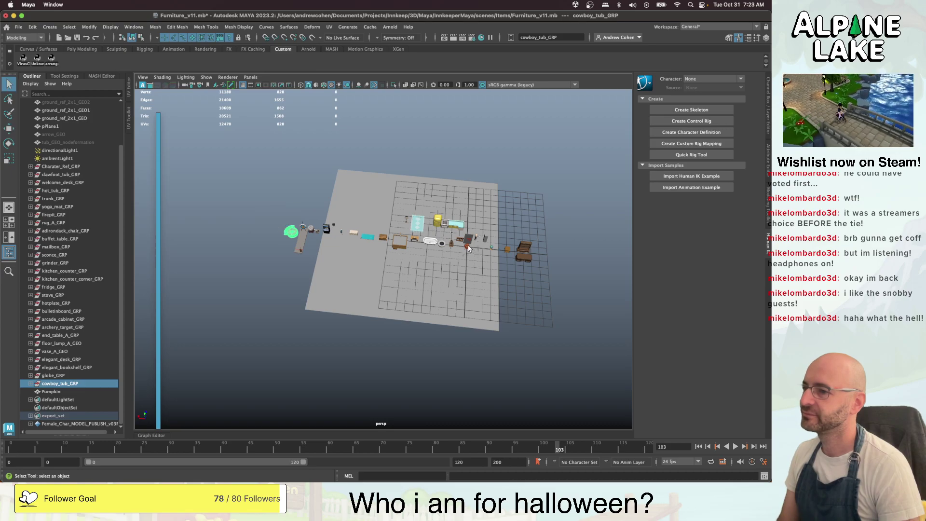
Select the Pumpkin mesh and apply Soften/Harden Edges to it
{"action": "left_click", "coordinate": [468, 248]}
{"action": "key", "text": "f"}
{"action": "left_click_drag", "start_coordinate": [469, 248], "coordinate": [379, 258], "text": "alt"}
{"action": "left_click", "coordinate": [414, 246], "text": "shift"}
{"action": "left_click", "coordinate": [379, 258]}
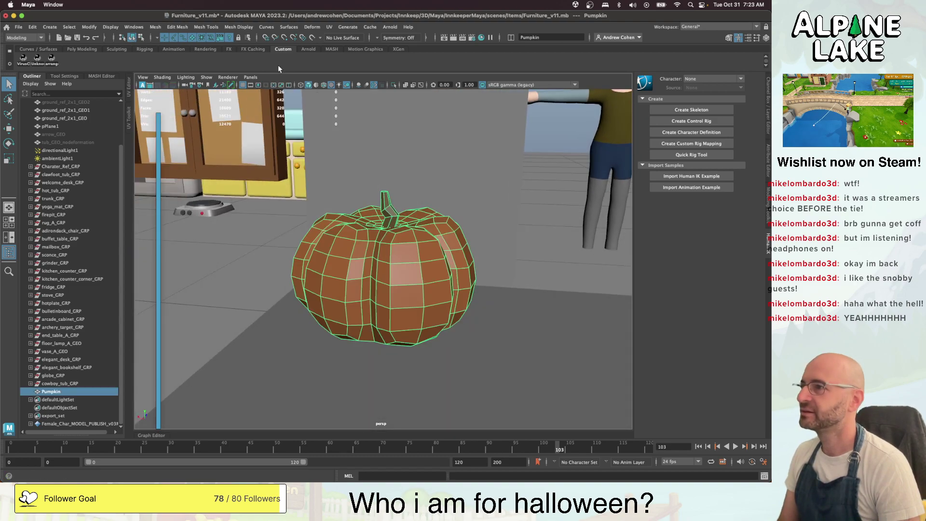
{"action": "left_click", "coordinate": [240, 27]}
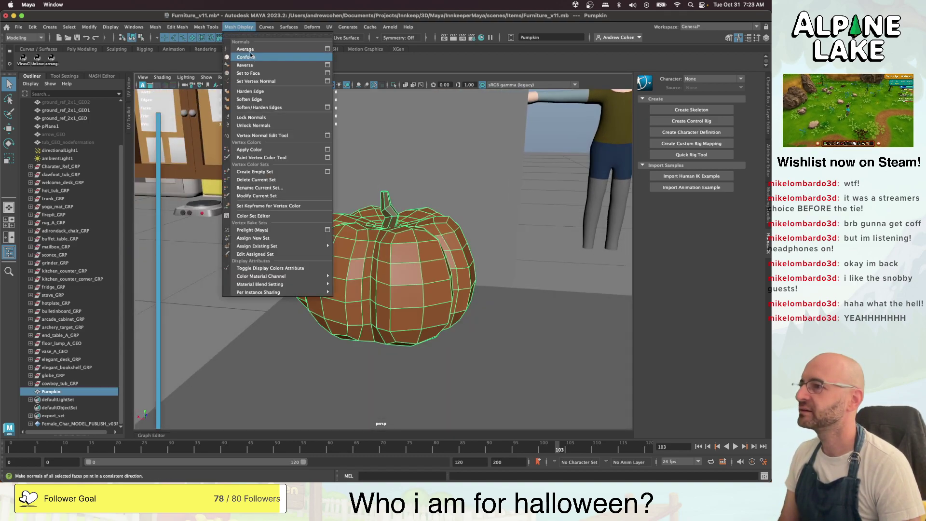
{"action": "left_click", "coordinate": [262, 108]}
{"action": "left_click", "coordinate": [358, 231]}
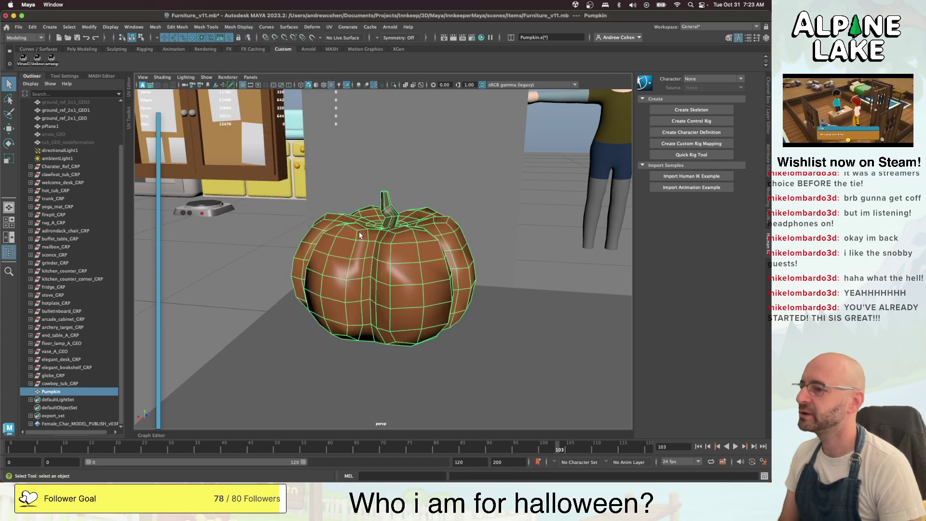
{"action": "left_click", "coordinate": [359, 233], "text": "shift"}
Inspect the pumpkin's surface shading from the front and from above
{"action": "left_click_drag", "start_coordinate": [393, 256], "coordinate": [387, 243], "text": "alt"}
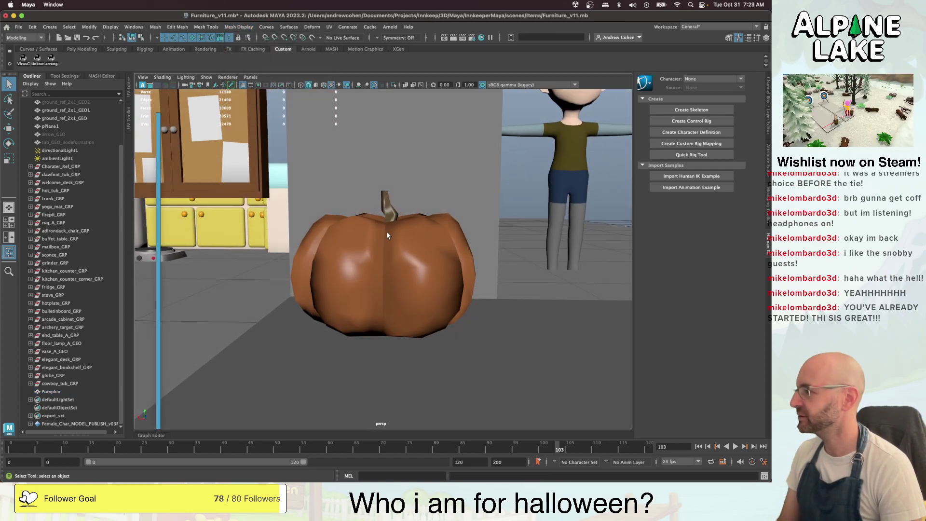
{"action": "left_click", "coordinate": [385, 242]}
{"action": "left_click_drag", "start_coordinate": [383, 241], "coordinate": [411, 246], "text": "alt"}
{"action": "left_click", "coordinate": [427, 252], "text": "shift"}
{"action": "right_click_drag", "start_coordinate": [384, 251], "coordinate": [401, 242], "text": "alt"}
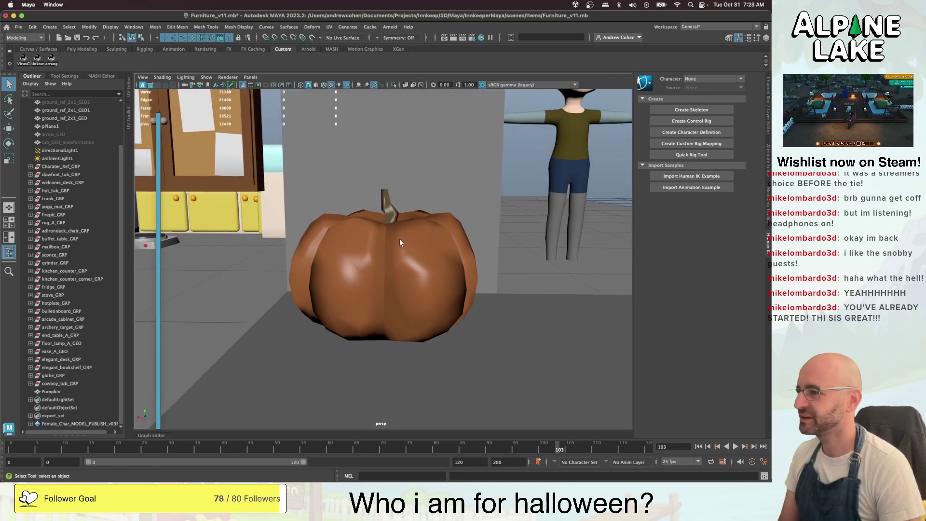
{"action": "left_click_drag", "start_coordinate": [401, 242], "coordinate": [398, 266], "text": "alt"}
Select the edge loops in the grooves between the pumpkin's lobes and scale them outward using soft selection with a falloff radius of 5.42
{"action": "left_click", "coordinate": [400, 255]}
{"action": "scroll", "coordinate": [400, 226], "scroll_direction": "up", "scroll_amount": 3}
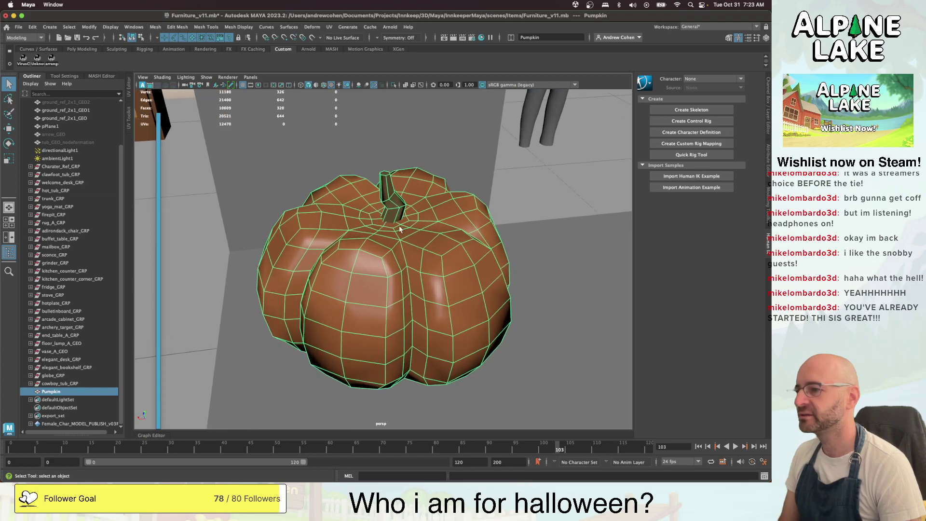
{"action": "right_click_drag", "start_coordinate": [400, 227], "coordinate": [400, 246]}
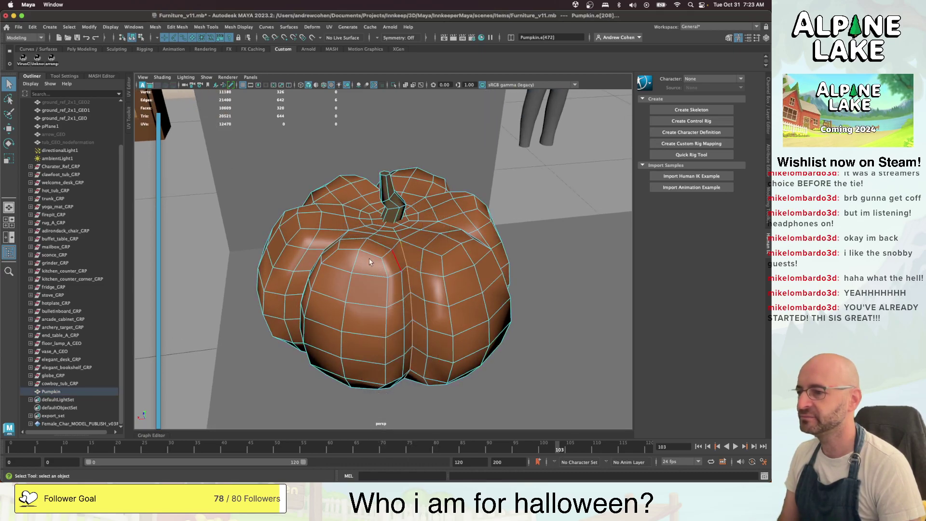
{"action": "mouse_move", "coordinate": [403, 256]}
{"action": "left_mouse_down", "text": "alt"}
{"action": "mouse_move", "coordinate": [430, 232]}
{"action": "mouse_move", "coordinate": [402, 251]}
{"action": "left_mouse_up", "text": "alt"}
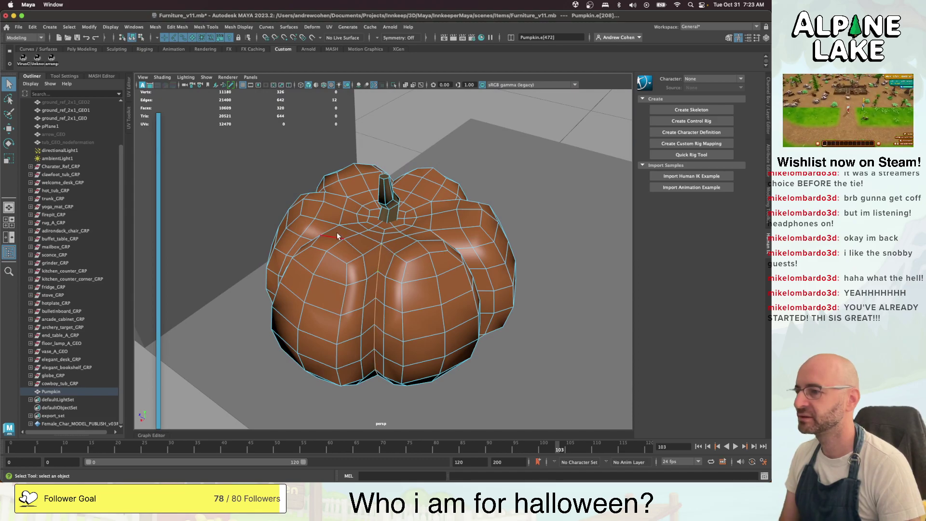
{"action": "left_click_drag", "start_coordinate": [332, 236], "coordinate": [384, 204], "text": "alt"}
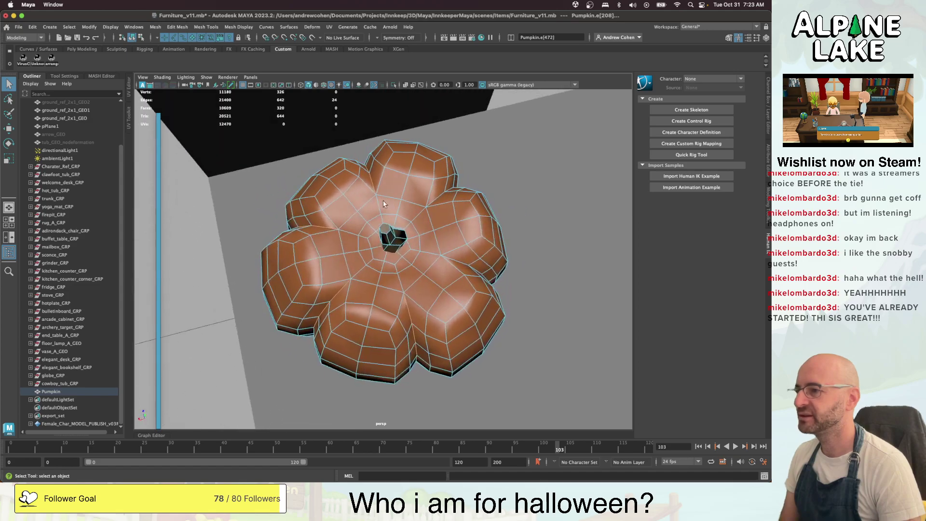
{"action": "double_click", "coordinate": [438, 191], "text": "shift"}
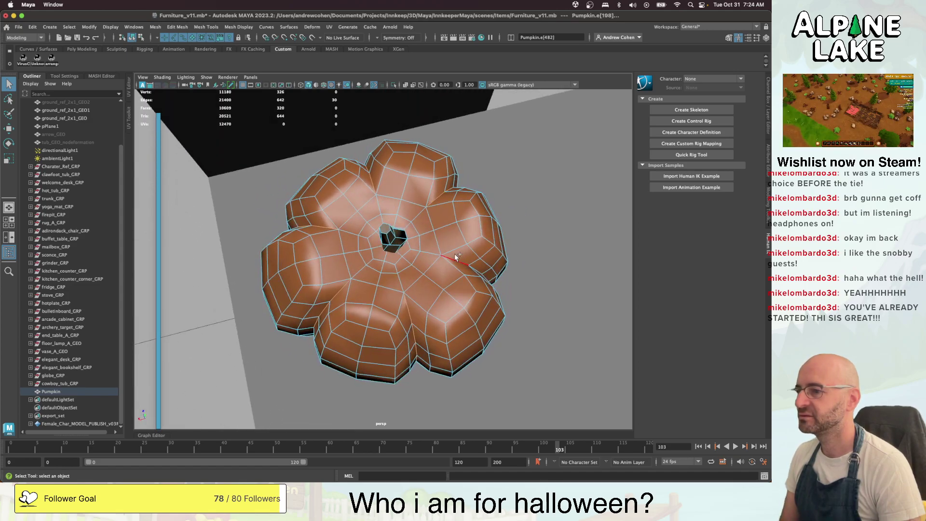
{"action": "key", "text": "b"}
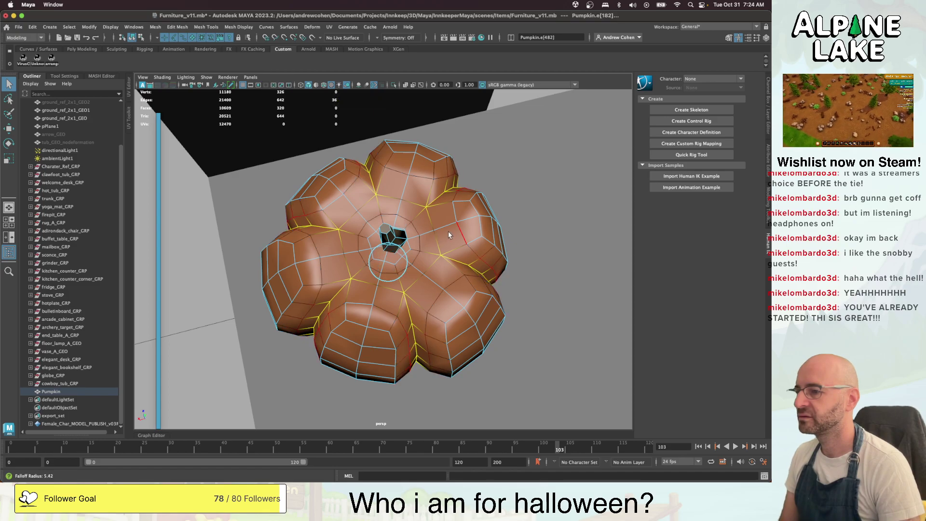
{"action": "key", "text": "r"}
{"action": "left_click_drag", "start_coordinate": [368, 254], "coordinate": [364, 248]}
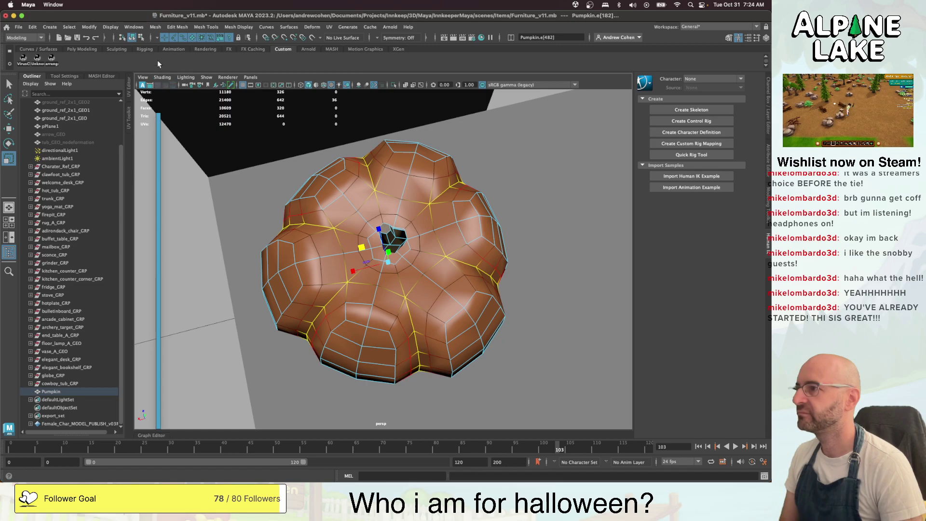
Return the Pumpkin mesh to object selection and soften its edge normals
{"action": "left_click", "coordinate": [133, 39]}
{"action": "key", "text": "q"}
{"action": "left_click", "coordinate": [446, 282]}
{"action": "left_click_drag", "start_coordinate": [450, 288], "coordinate": [428, 251], "text": "alt"}
{"action": "left_click", "coordinate": [429, 253]}
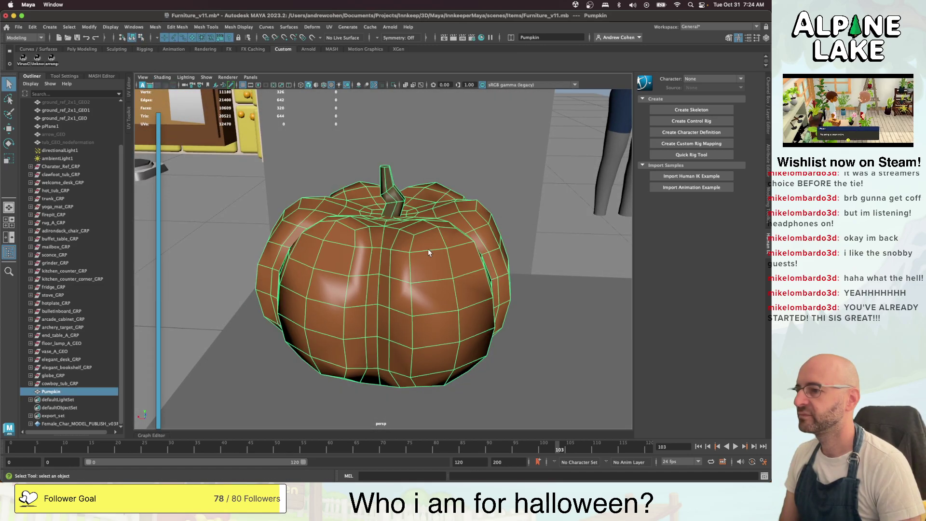
{"action": "left_click", "coordinate": [238, 27]}
{"action": "left_click", "coordinate": [257, 107]}
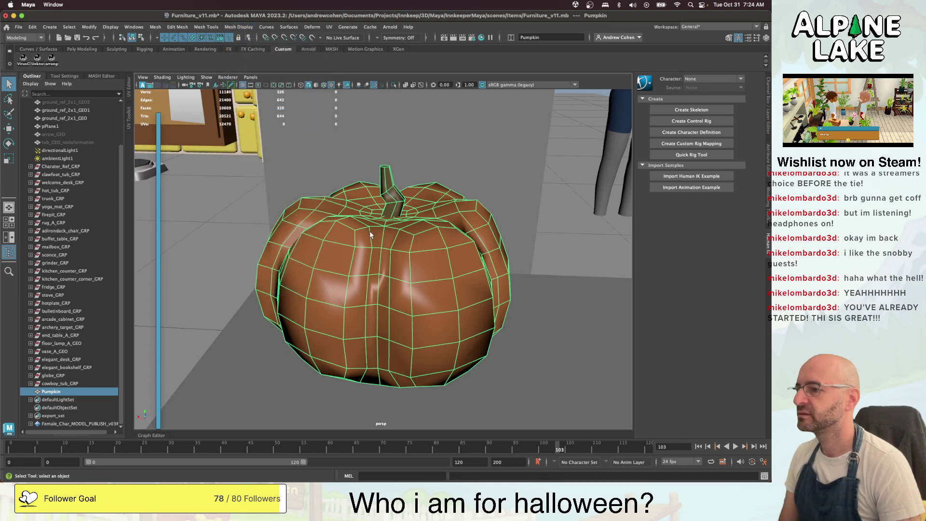
Inspect the pumpkin's shading and shallower grooves from the front and from above
{"action": "key", "text": "alt+d"}
{"action": "right_click_drag", "start_coordinate": [371, 234], "coordinate": [279, 230], "text": "alt"}
{"action": "left_click_drag", "start_coordinate": [381, 266], "coordinate": [389, 243], "text": "alt"}
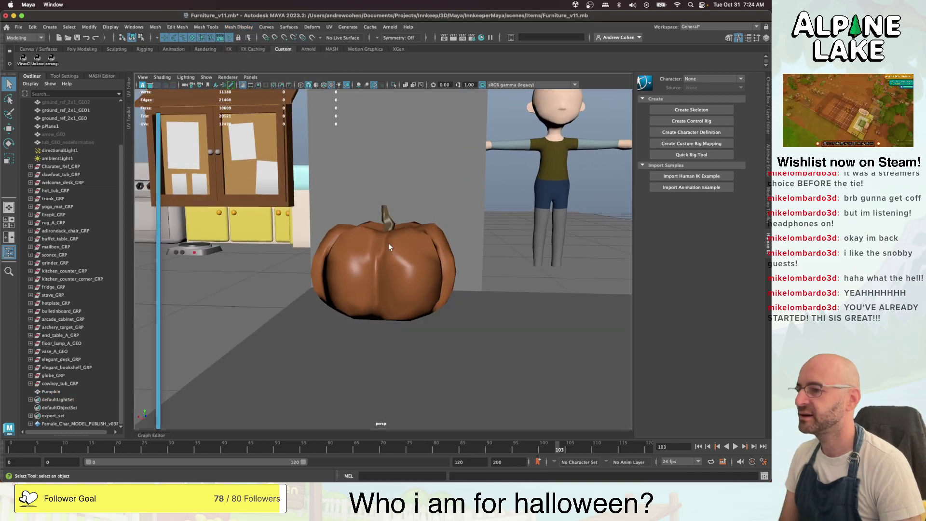
{"action": "left_click", "coordinate": [407, 248]}
{"action": "key", "text": "e"}
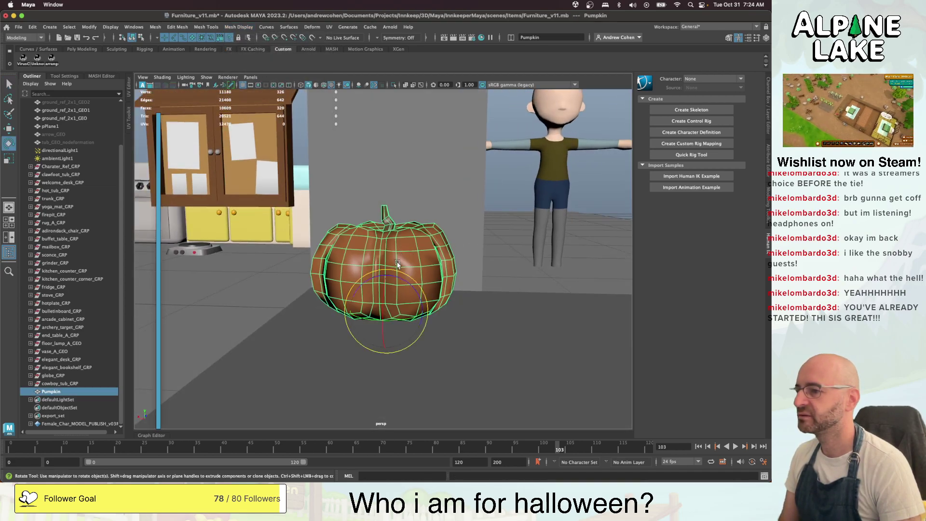
{"action": "left_click_drag", "start_coordinate": [400, 264], "coordinate": [459, 254], "text": "alt"}
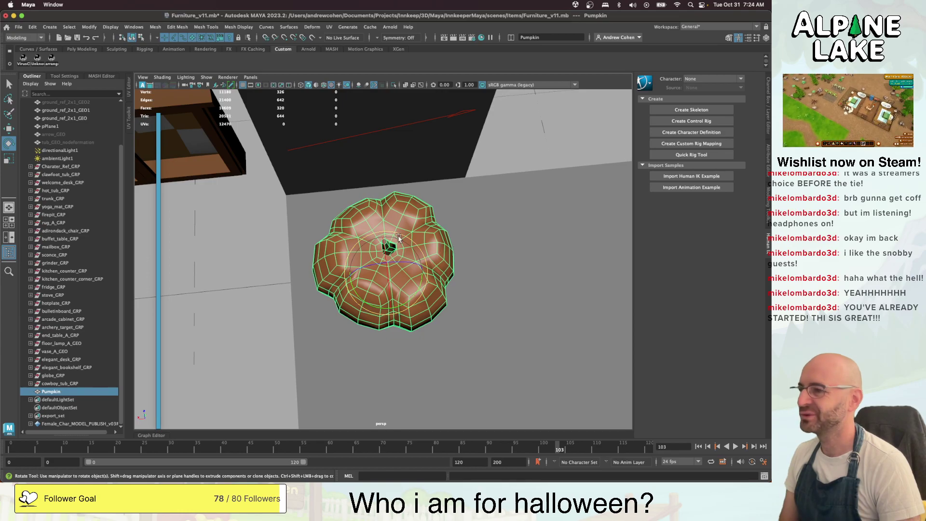
{"action": "left_click_drag", "start_coordinate": [399, 238], "coordinate": [394, 193], "text": "alt"}
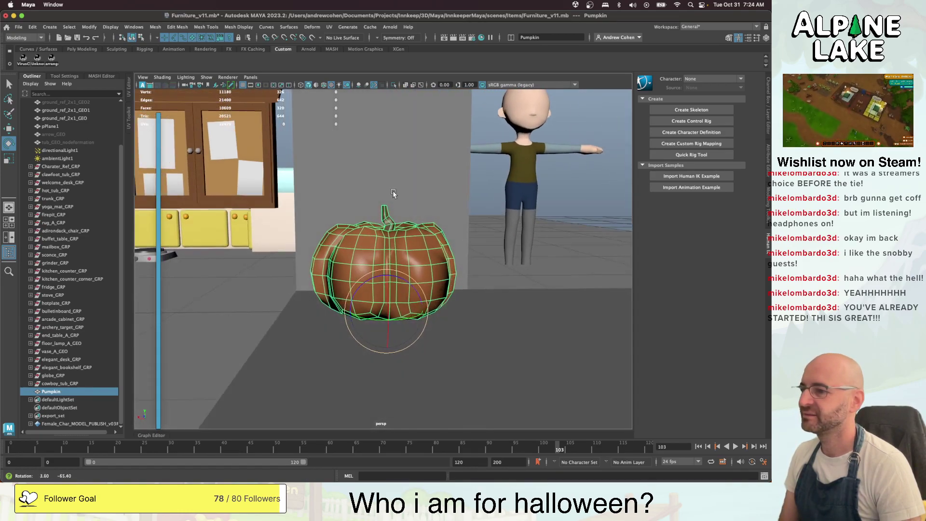
{"action": "right_click_drag", "start_coordinate": [393, 193], "coordinate": [477, 212], "text": "alt"}
Select one face on each of the two front lobes for the eyes and try moving them with soft selection
{"action": "key", "text": "q"}
{"action": "right_click_drag", "start_coordinate": [391, 233], "coordinate": [392, 258]}
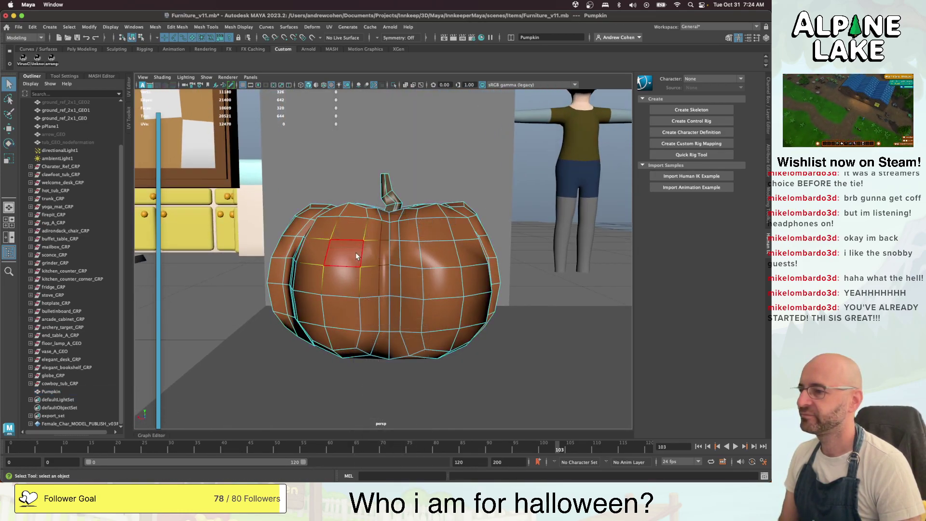
{"action": "left_click", "coordinate": [356, 256]}
{"action": "left_click", "coordinate": [433, 254], "text": "shift"}
{"action": "key", "text": "w"}
{"action": "left_click_drag", "start_coordinate": [433, 253], "coordinate": [511, 296], "text": "alt"}
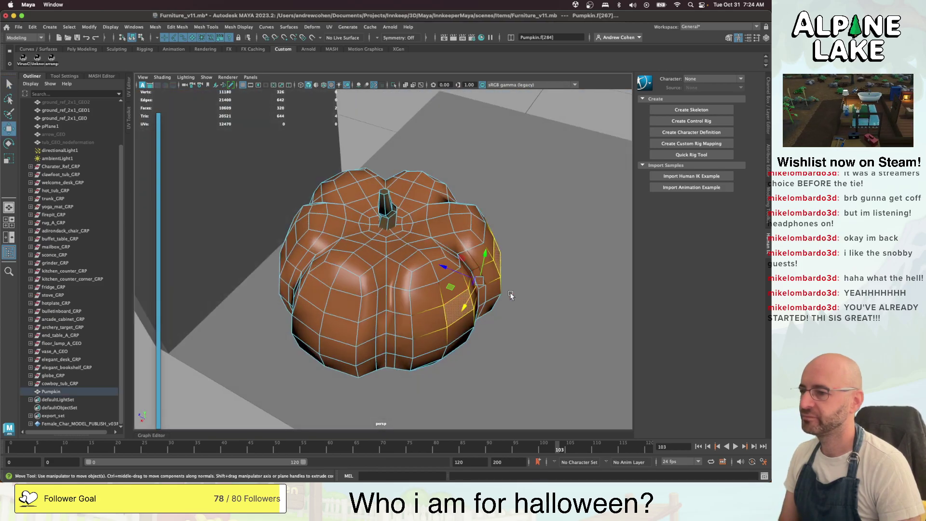
{"action": "left_click_drag", "start_coordinate": [444, 267], "coordinate": [452, 273]}
{"action": "key", "text": "ctrl+z"}
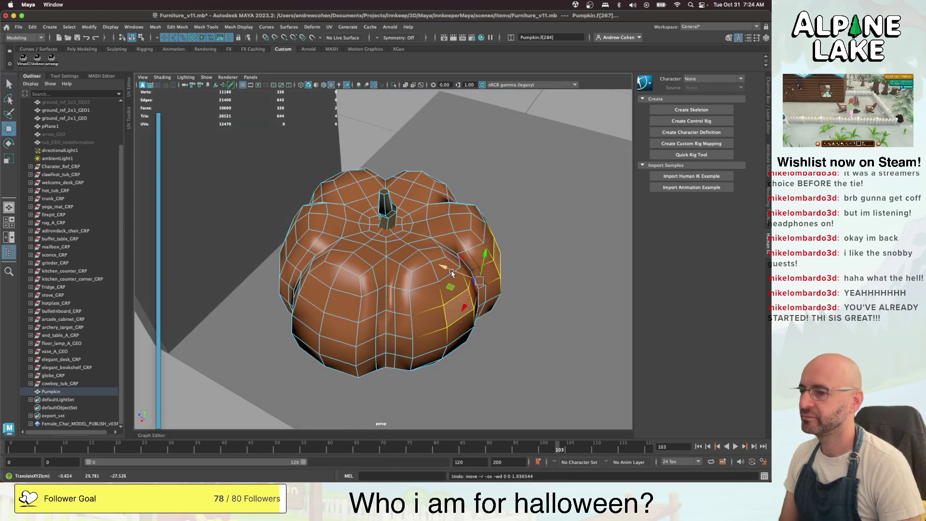
Extrude the two eye faces inward with soft selection off, and delete the inner faces to open the eye holes
{"action": "key", "text": "b"}
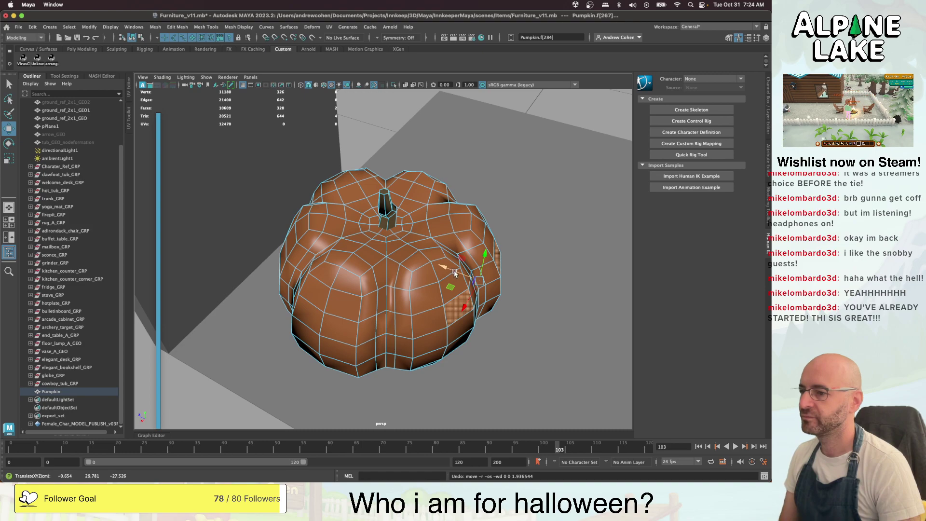
{"action": "left_click_drag", "start_coordinate": [453, 272], "coordinate": [441, 270]}
{"action": "key", "text": "super+z"}
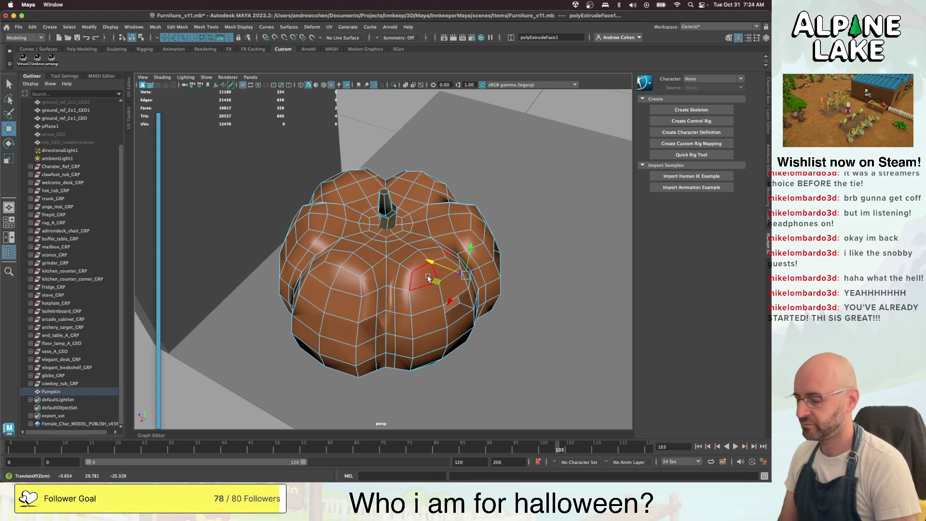
{"action": "key", "text": "Delete"}
{"action": "left_click_drag", "start_coordinate": [475, 247], "coordinate": [408, 208], "text": "alt"}
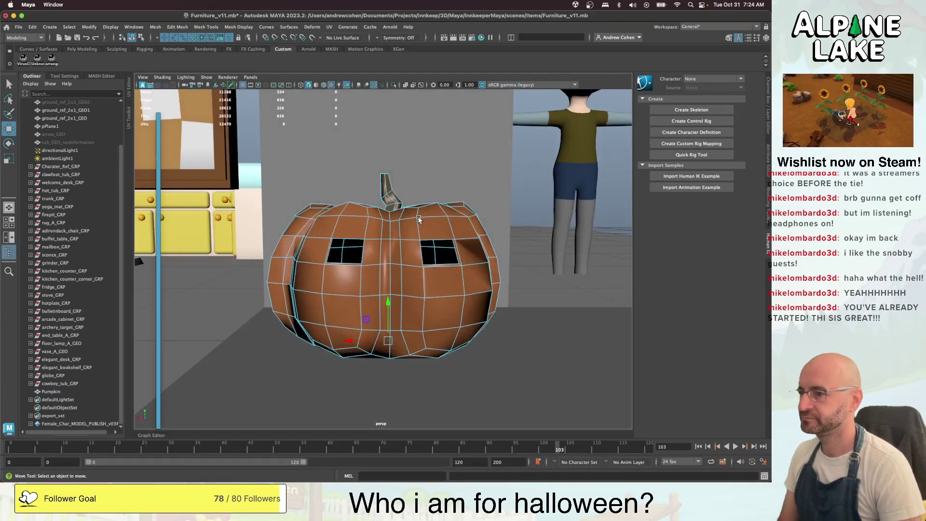
{"action": "key", "text": "3"}
{"action": "key", "text": "1"}
{"action": "left_click_drag", "start_coordinate": [404, 290], "coordinate": [398, 279], "text": "alt"}
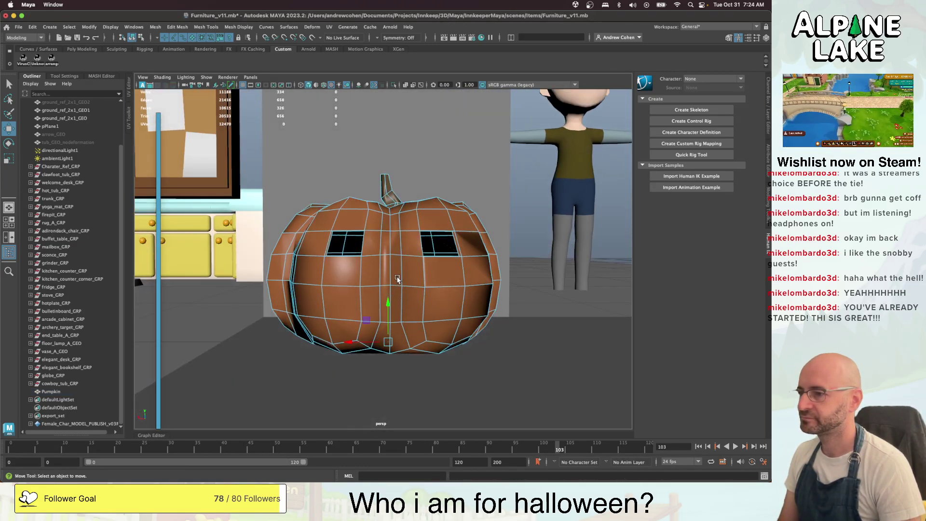
Extrude a row of six faces below the eyes inward and delete the inner faces to cut the mouth
{"action": "key", "text": "q"}
{"action": "left_click", "coordinate": [374, 294]}
{"action": "left_click", "coordinate": [385, 296], "text": "shift"}
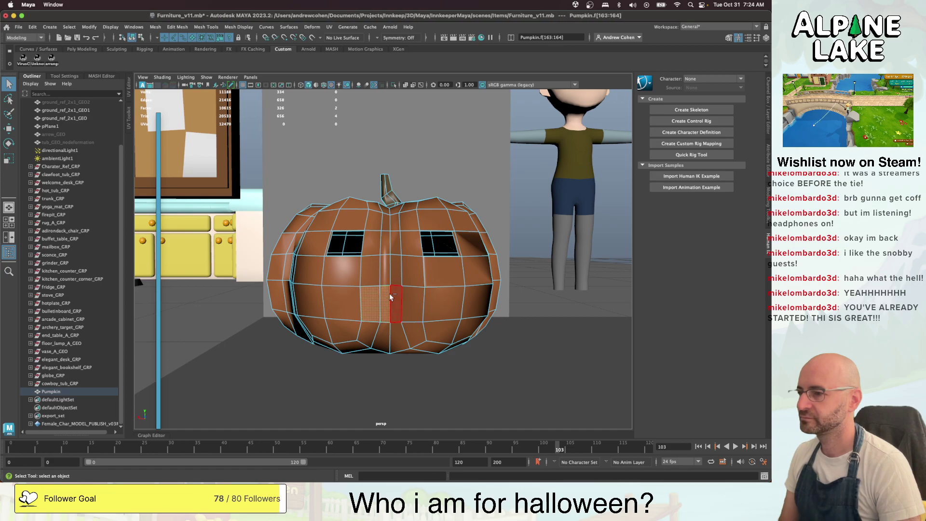
{"action": "left_click", "coordinate": [395, 300], "text": "shift"}
{"action": "left_click", "coordinate": [415, 301], "text": "shift"}
{"action": "left_click", "coordinate": [434, 303], "text": "shift"}
{"action": "left_click", "coordinate": [359, 302], "text": "shift"}
{"action": "key", "text": "w"}
{"action": "mouse_move", "coordinate": [359, 302]}
{"action": "left_mouse_down", "text": "alt"}
{"action": "mouse_move", "coordinate": [431, 314]}
{"action": "mouse_move", "coordinate": [369, 291]}
{"action": "left_mouse_up", "text": "alt"}
{"action": "key", "text": "q"}
{"action": "key", "text": "Delete"}
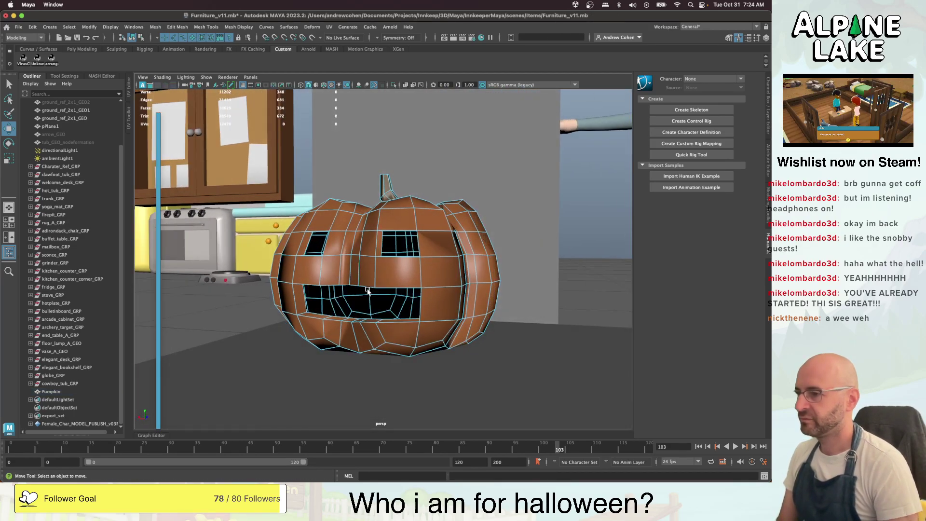
Select the mouth's two outer corner edges and raise them into a smile
{"action": "right_click_drag", "start_coordinate": [303, 306], "coordinate": [303, 217]}
{"action": "left_click_drag", "start_coordinate": [303, 298], "coordinate": [352, 316], "text": "alt"}
{"action": "left_click", "coordinate": [306, 324]}
{"action": "left_click", "coordinate": [464, 331], "text": "shift"}
{"action": "key", "text": "w"}
{"action": "left_click_drag", "start_coordinate": [426, 332], "coordinate": [405, 244], "text": "alt"}
{"action": "left_click_drag", "start_coordinate": [388, 249], "coordinate": [361, 258], "text": "alt"}
{"action": "scroll", "coordinate": [304, 262], "scroll_direction": "down", "scroll_amount": 3}
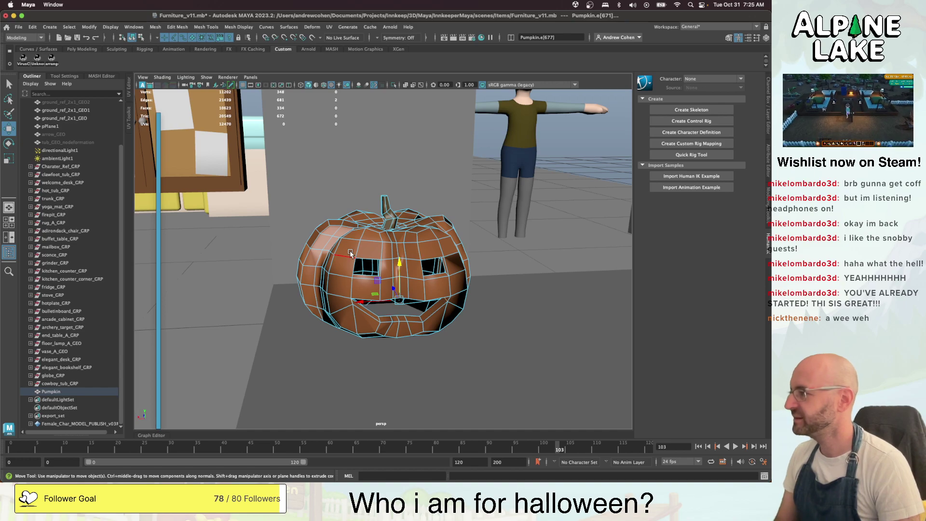
Inspect the carved pumpkin face in object mode from several angles, with and without smooth mesh preview
{"action": "left_click_drag", "start_coordinate": [341, 259], "coordinate": [441, 217], "text": "alt"}
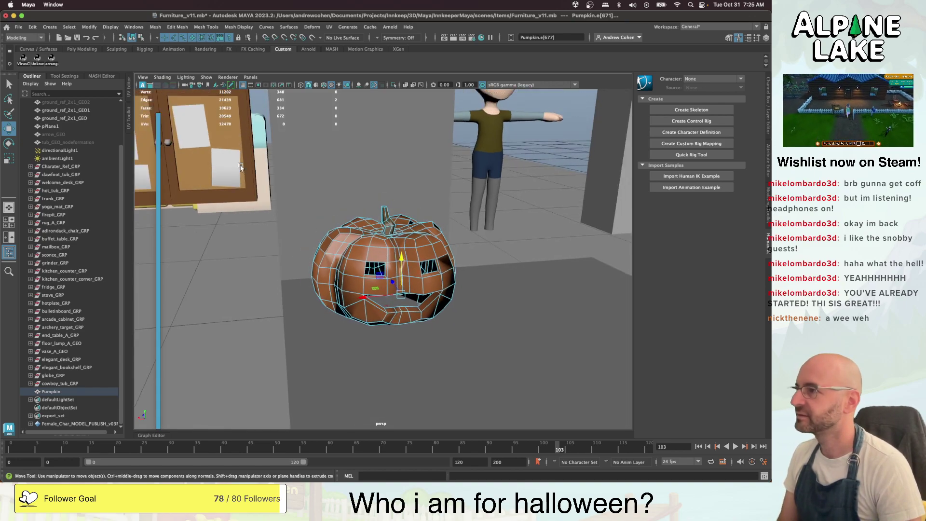
{"action": "left_click", "coordinate": [141, 38]}
{"action": "left_click", "coordinate": [132, 38]}
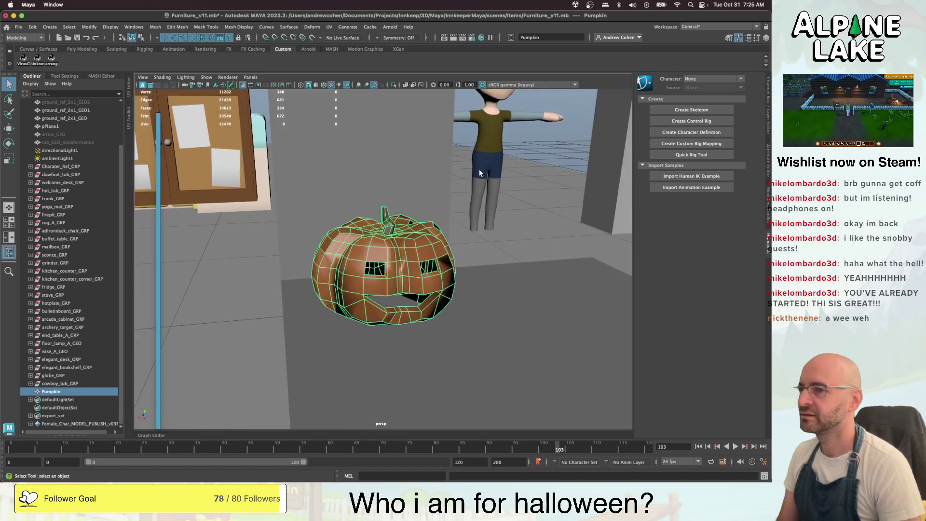
{"action": "key", "text": "q"}
{"action": "left_click", "coordinate": [370, 254]}
{"action": "left_click_drag", "start_coordinate": [400, 259], "coordinate": [373, 267], "text": "alt"}
{"action": "right_click_drag", "start_coordinate": [374, 267], "coordinate": [366, 266], "text": "alt"}
{"action": "left_click_drag", "start_coordinate": [369, 267], "coordinate": [410, 250], "text": "alt"}
{"action": "left_click", "coordinate": [427, 243]}
{"action": "left_click", "coordinate": [389, 242]}
{"action": "key", "text": "3"}
{"action": "left_click", "coordinate": [433, 232]}
{"action": "left_click", "coordinate": [374, 256]}
{"action": "key", "text": "1"}
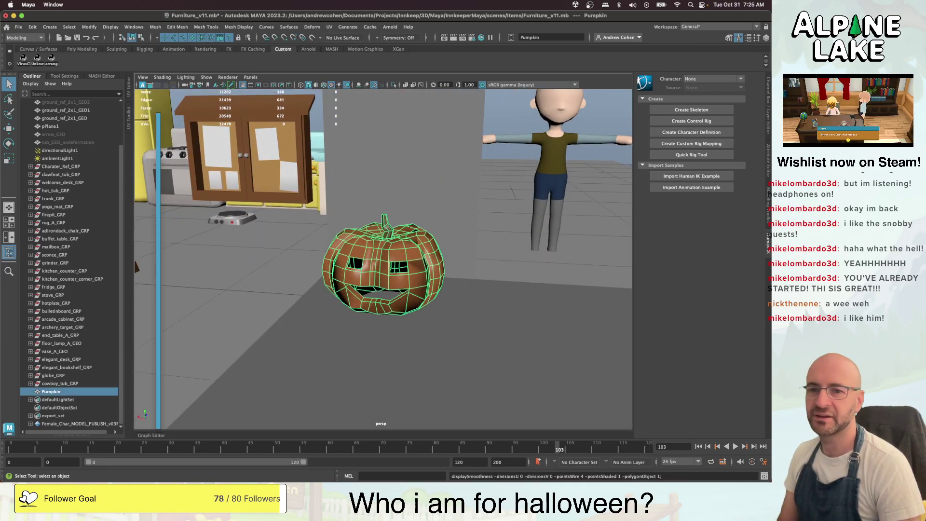
Check the cute jack o lantern image results in the browser and return to the pumpkin in Maya
{"action": "key", "text": "super+Tab"}
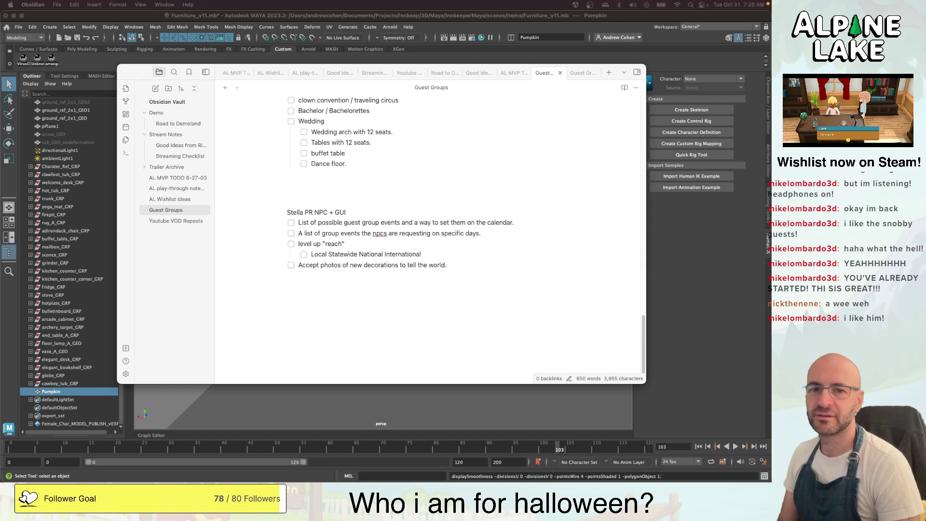
{"action": "key", "text": "super+Tab"}
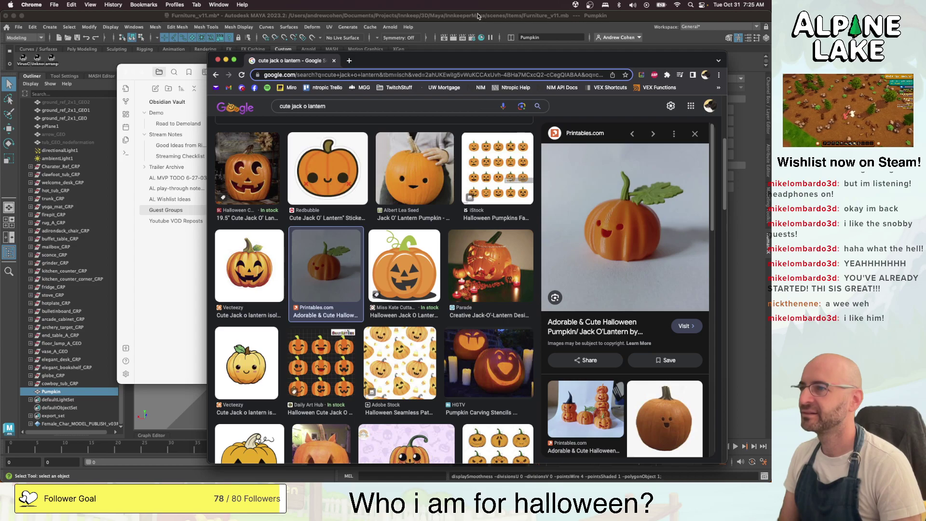
{"action": "key", "text": "super+Tab"}
{"action": "left_click_drag", "start_coordinate": [446, 194], "coordinate": [442, 241], "text": "alt"}
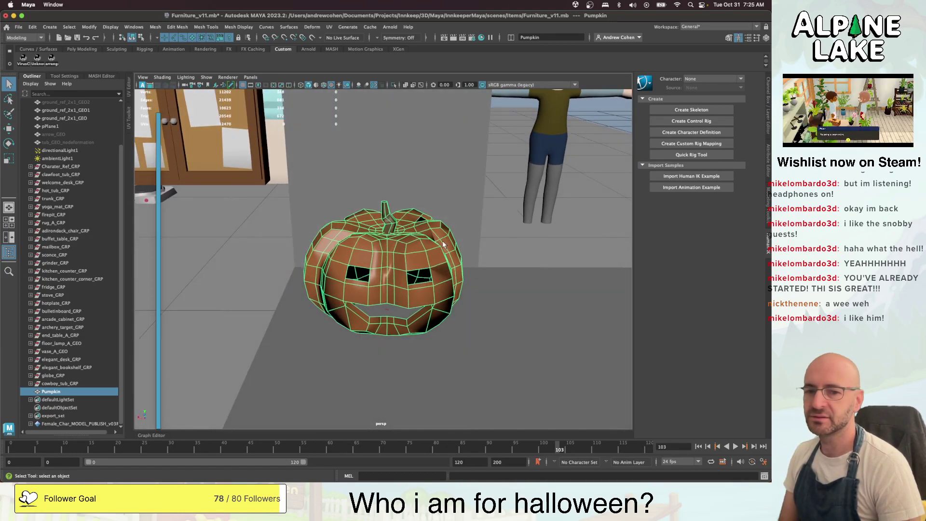
Undo the smile adjustment, the mouth cutout and the eye cutouts, back to the uncarved pumpkin
{"action": "key", "text": "super+z"}
{"action": "key", "text": "super+z"}
{"action": "key", "text": "super+z"}
{"action": "key", "text": "super+z"}
{"action": "key", "text": "super+z"}
{"action": "key", "text": "super+z"}
{"action": "key", "text": "super+z"}
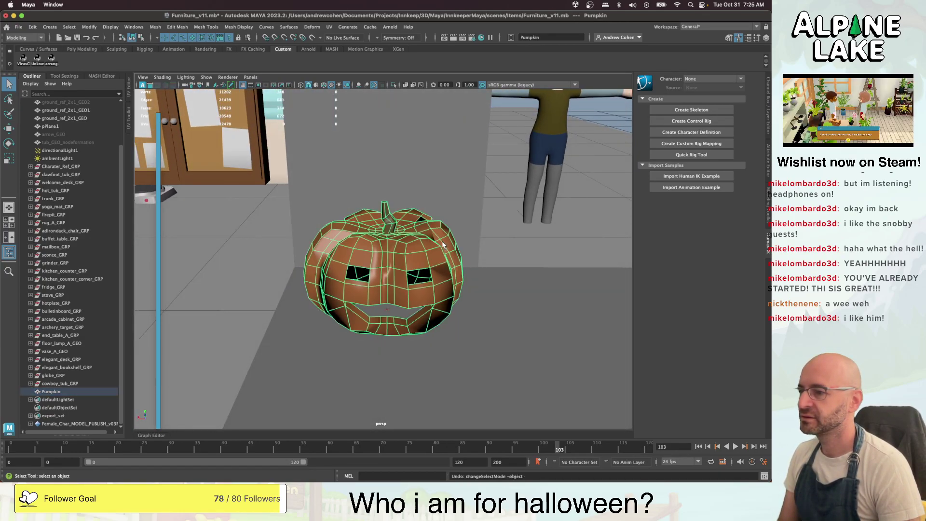
{"action": "key", "text": "z"}
{"action": "key", "text": "z"}
{"action": "key", "text": "z"}
{"action": "key", "text": "z"}
{"action": "key", "text": "z"}
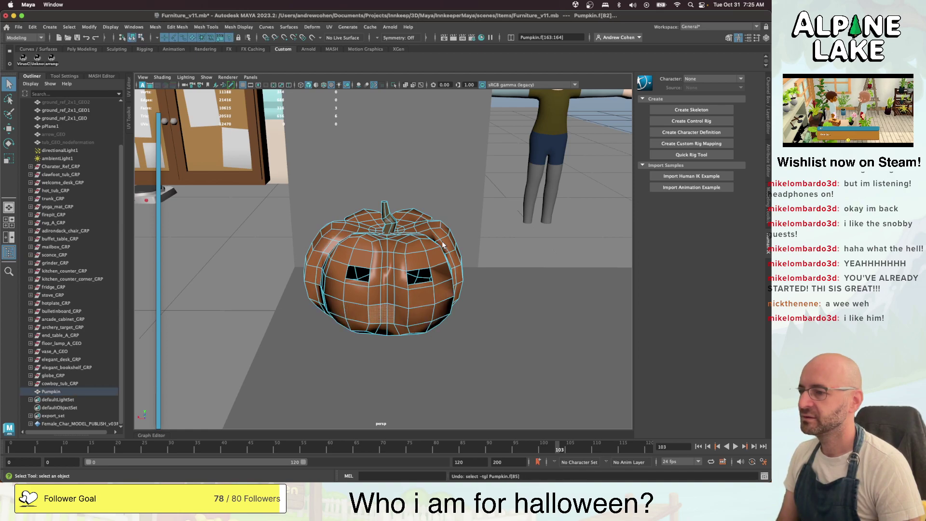
{"action": "key", "text": "z"}
{"action": "key", "text": "z"}
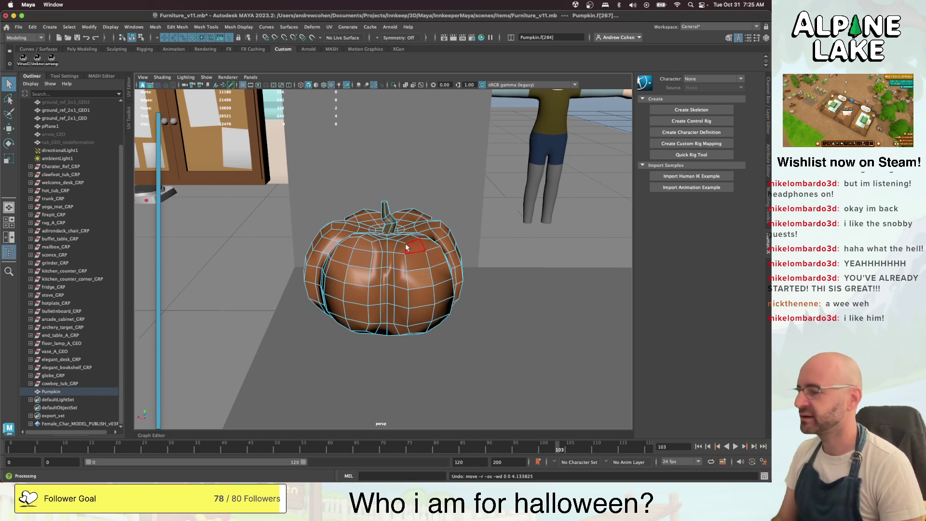
Compare the uncarved pumpkin's front with the jack o lantern reference images in the browser
{"action": "key", "text": "super+Tab"}
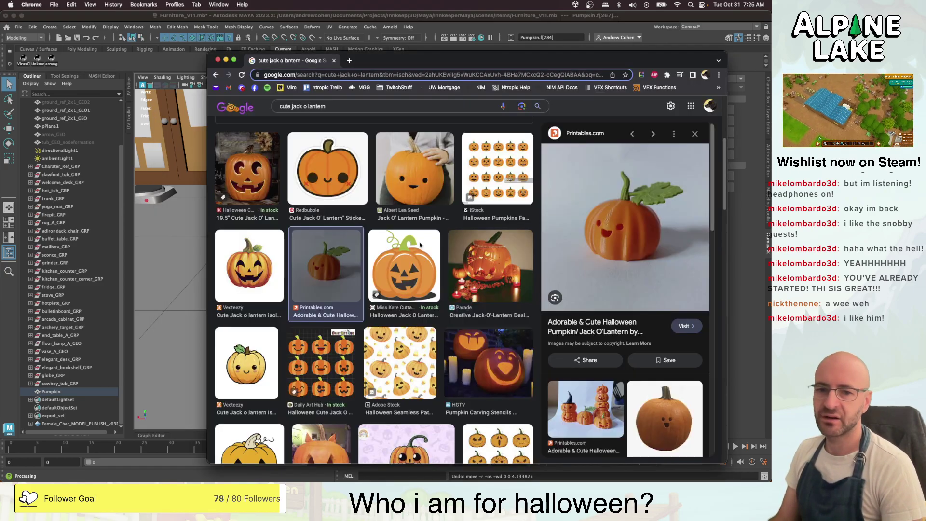
{"action": "key", "text": "super+Tab"}
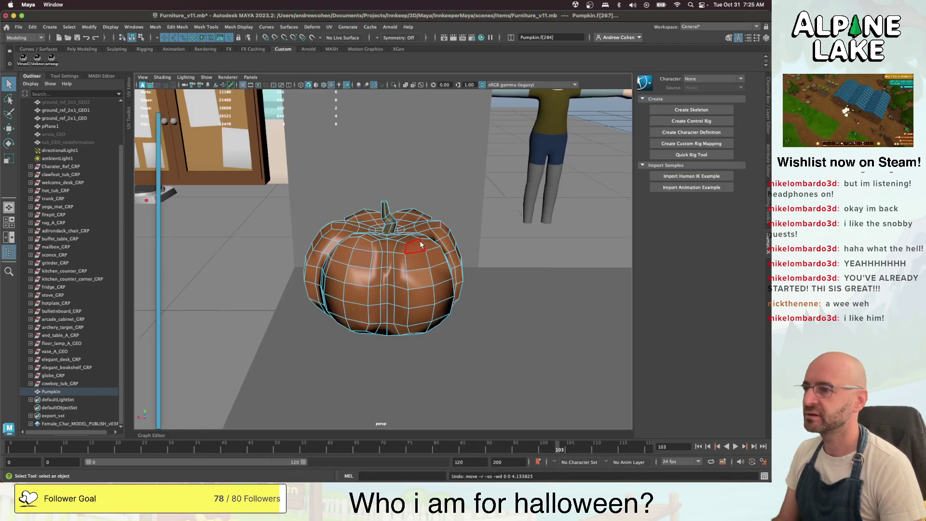
{"action": "left_click_drag", "start_coordinate": [418, 264], "coordinate": [447, 273], "text": "alt"}
{"action": "key", "text": "super+Tab"}
{"action": "key", "text": "super+Tab"}
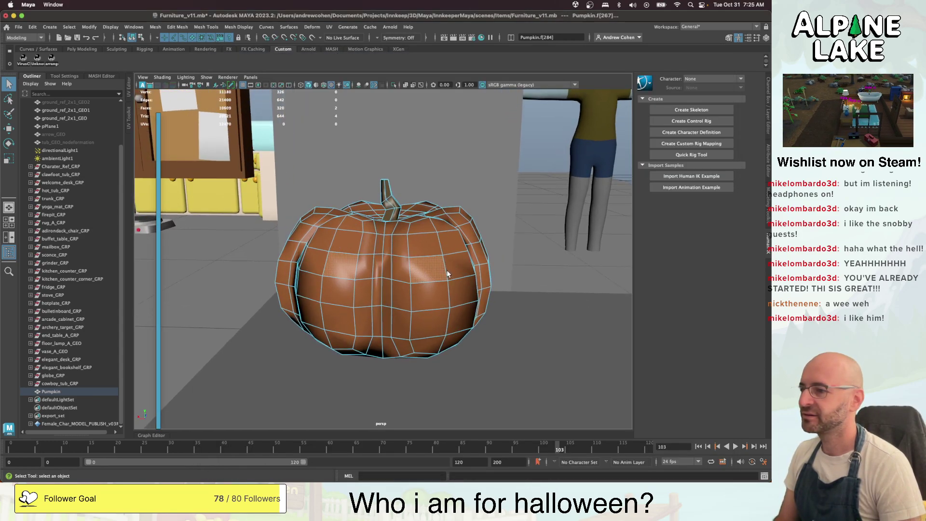
Scale the middle vertical edges of both eye areas on the pumpkin's front to about 1.78 in height
{"action": "right_click", "coordinate": [358, 263]}
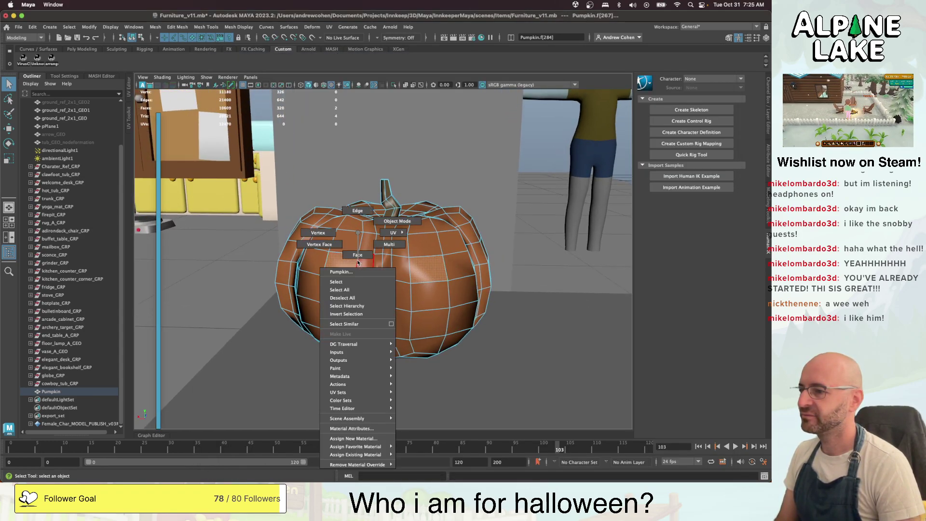
{"action": "left_click", "coordinate": [362, 222]}
{"action": "left_click", "coordinate": [391, 265]}
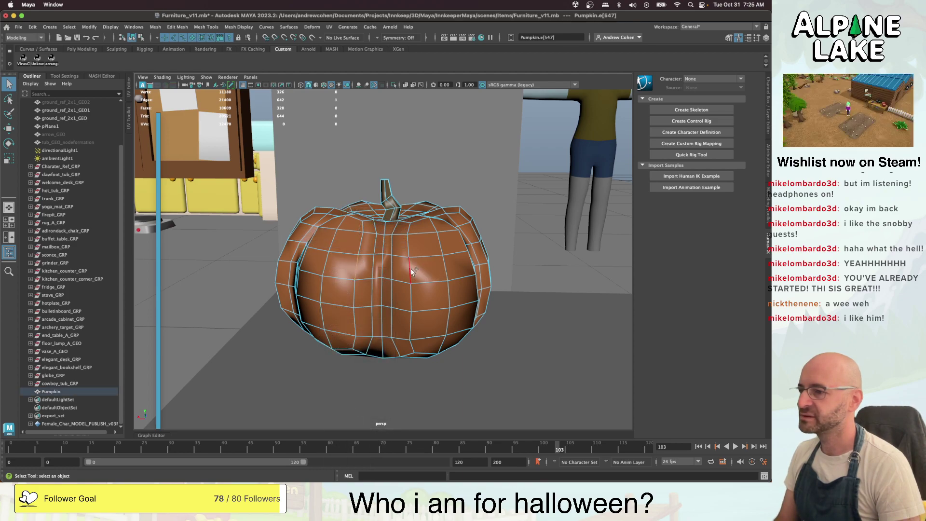
{"action": "left_click", "coordinate": [408, 271], "text": "shift"}
{"action": "key", "text": "r"}
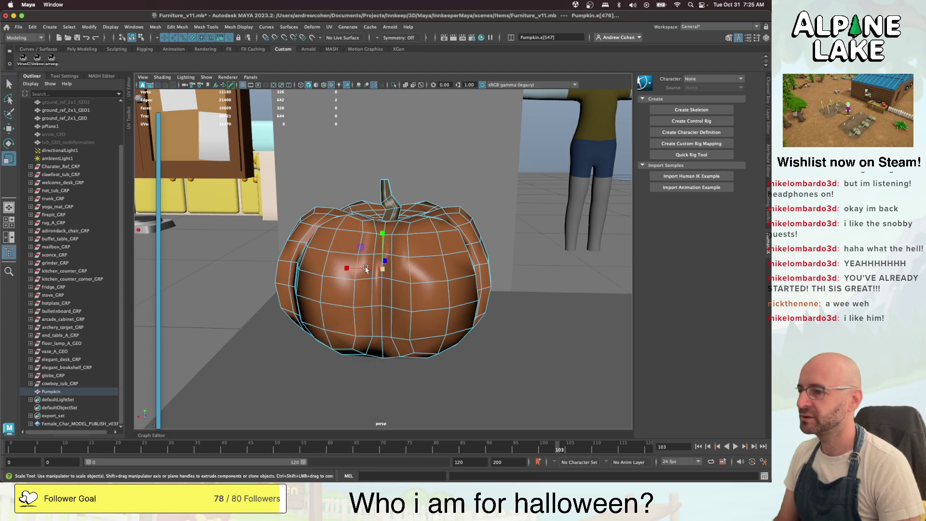
{"action": "left_click", "coordinate": [346, 269]}
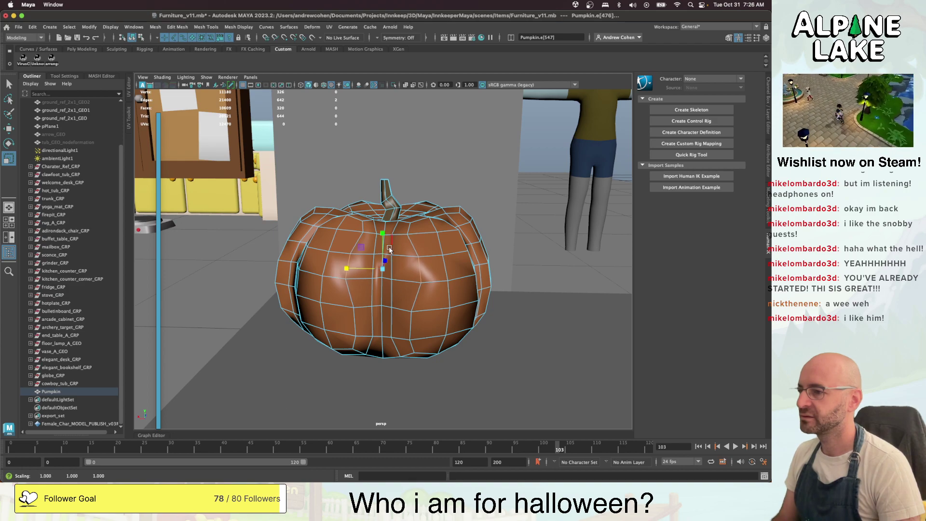
{"action": "left_click_drag", "start_coordinate": [385, 242], "coordinate": [384, 214]}
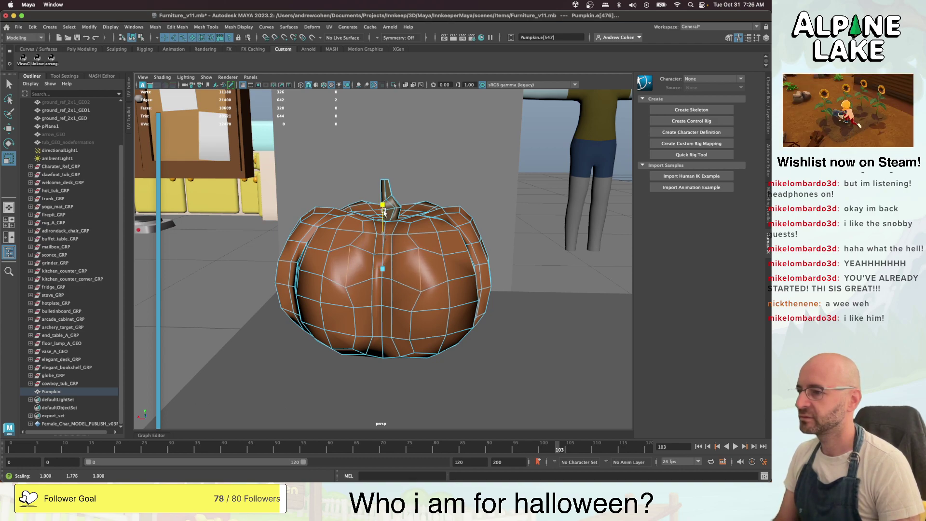
Scale the left eye's two faces uniformly to about 0.79 and adjust the scale of the right eye's two faces
{"action": "right_click_drag", "start_coordinate": [351, 233], "coordinate": [352, 257]}
{"action": "left_click", "coordinate": [339, 264]}
{"action": "left_click", "coordinate": [357, 265], "text": "shift"}
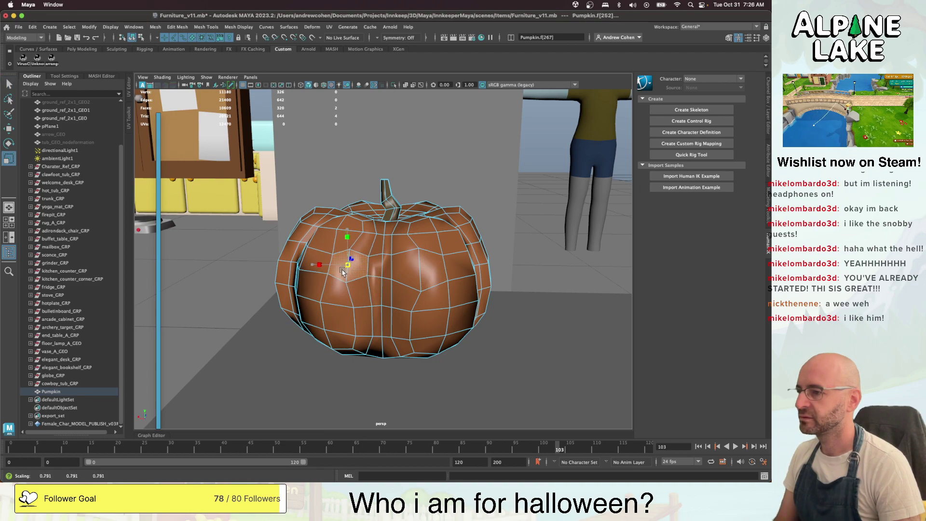
{"action": "key", "text": "q"}
{"action": "left_click", "coordinate": [405, 270]}
{"action": "left_click", "coordinate": [426, 272], "text": "shift"}
{"action": "key", "text": "r"}
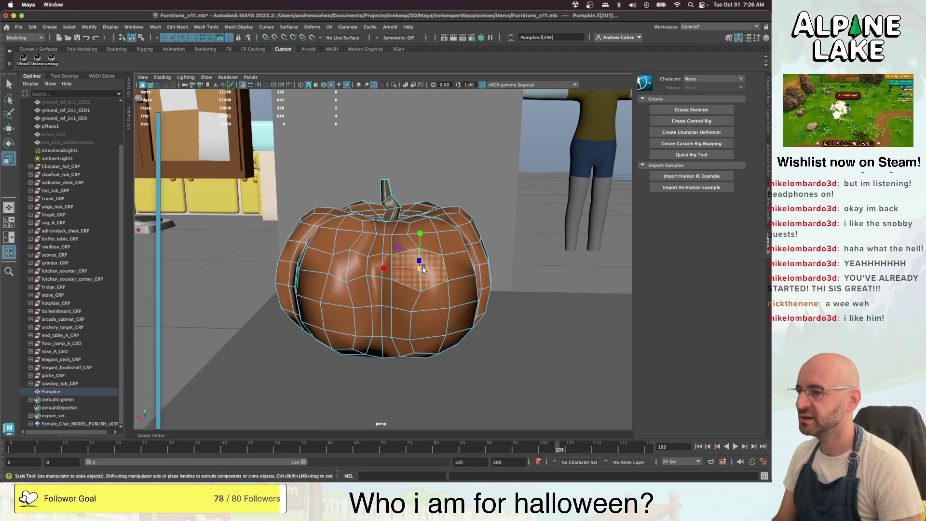
{"action": "left_click_drag", "start_coordinate": [419, 268], "coordinate": [408, 270]}
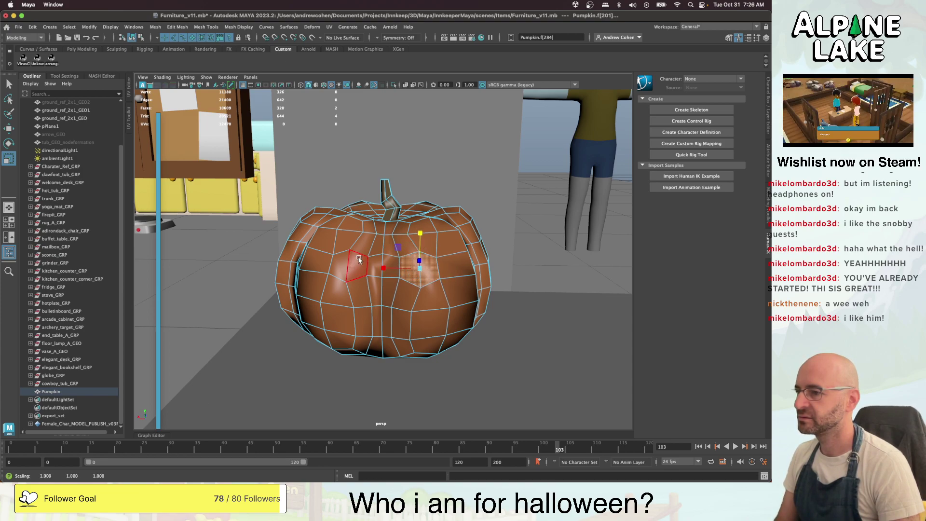
Stretch the left eye's faces vertically by a factor of about 1.1
{"action": "key", "text": "q"}
{"action": "left_click", "coordinate": [344, 264]}
{"action": "key", "text": "r"}
{"action": "left_click_drag", "start_coordinate": [347, 246], "coordinate": [348, 242]}
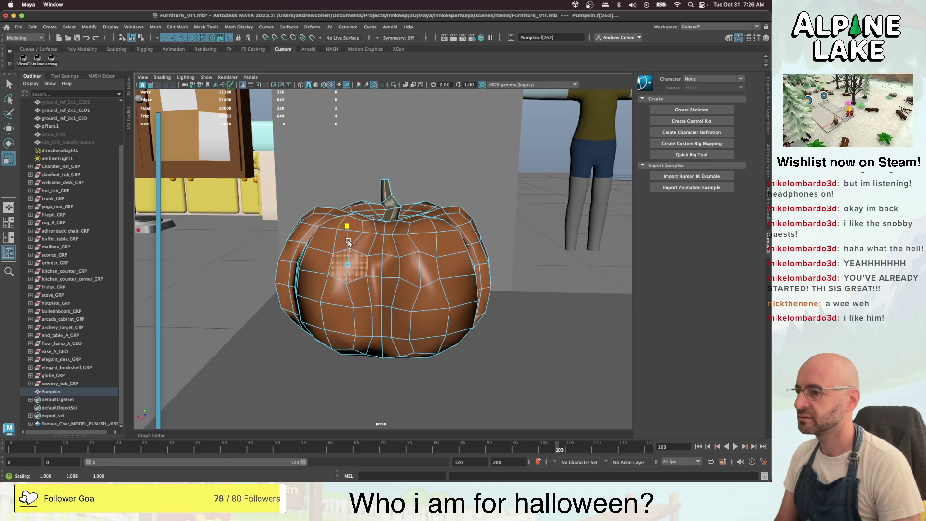
{"action": "key", "text": "q"}
{"action": "left_click", "coordinate": [408, 270], "text": "shift"}
{"action": "left_click", "coordinate": [426, 269], "text": "shift"}
{"action": "key", "text": "r"}
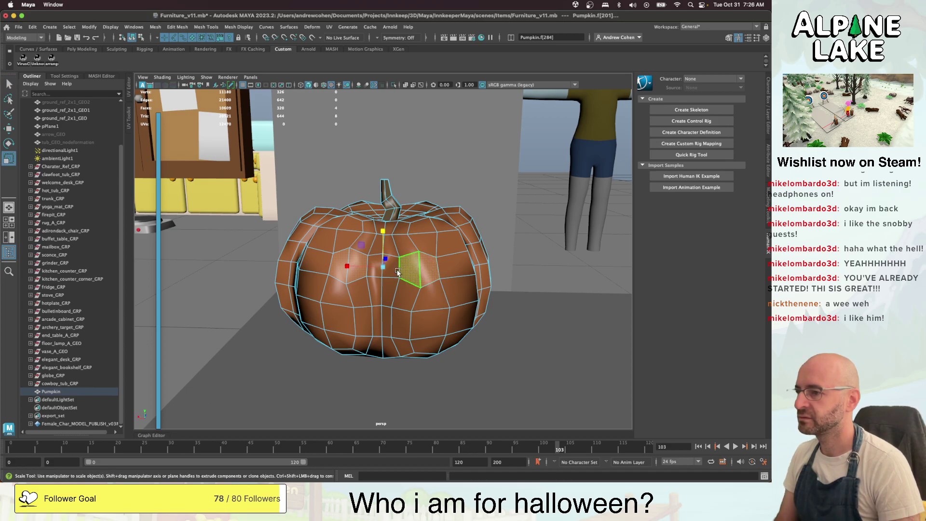
{"action": "mouse_move", "coordinate": [363, 268]}
{"action": "left_mouse_down"}
{"action": "mouse_move", "coordinate": [372, 270]}
{"action": "mouse_move", "coordinate": [361, 314]}
{"action": "mouse_move", "coordinate": [356, 277]}
{"action": "mouse_move", "coordinate": [373, 282]}
{"action": "left_mouse_up"}
{"action": "key", "text": "z"}
Select the two faces that form the right eye on the pumpkin's front
{"action": "scroll", "coordinate": [372, 282], "scroll_direction": "up", "scroll_amount": 2}
{"action": "key", "text": "q"}
{"action": "left_click", "coordinate": [354, 286]}
{"action": "left_click", "coordinate": [372, 285], "text": "shift"}
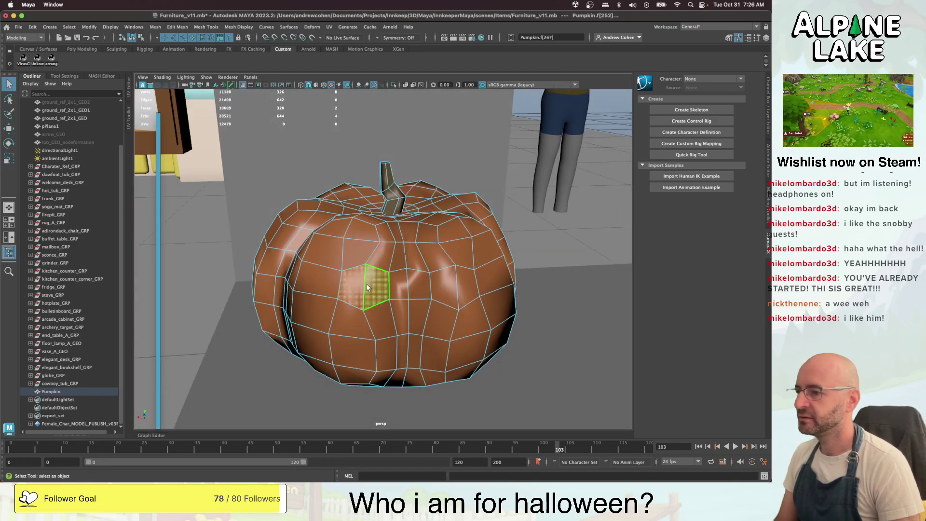
{"action": "key", "text": "w"}
{"action": "key", "text": "q"}
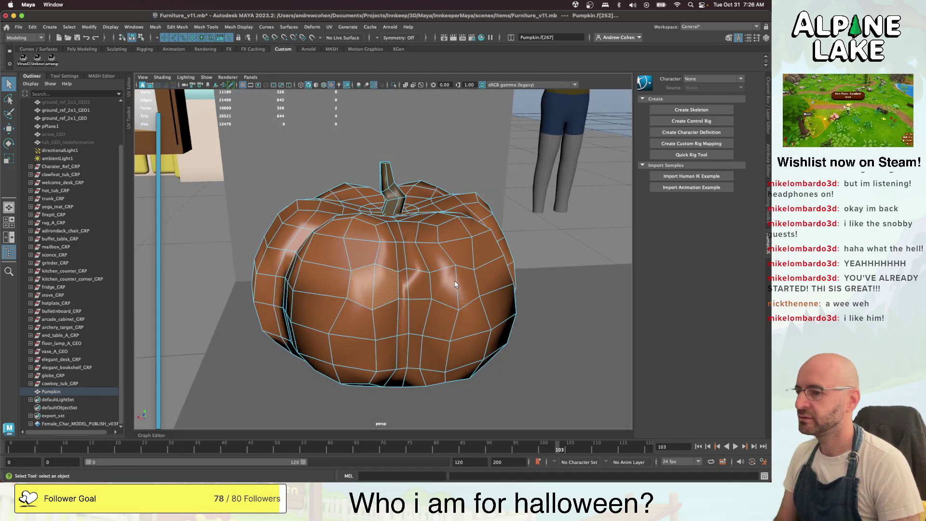
{"action": "left_click", "coordinate": [455, 285]}
{"action": "left_click", "coordinate": [467, 287], "text": "shift"}
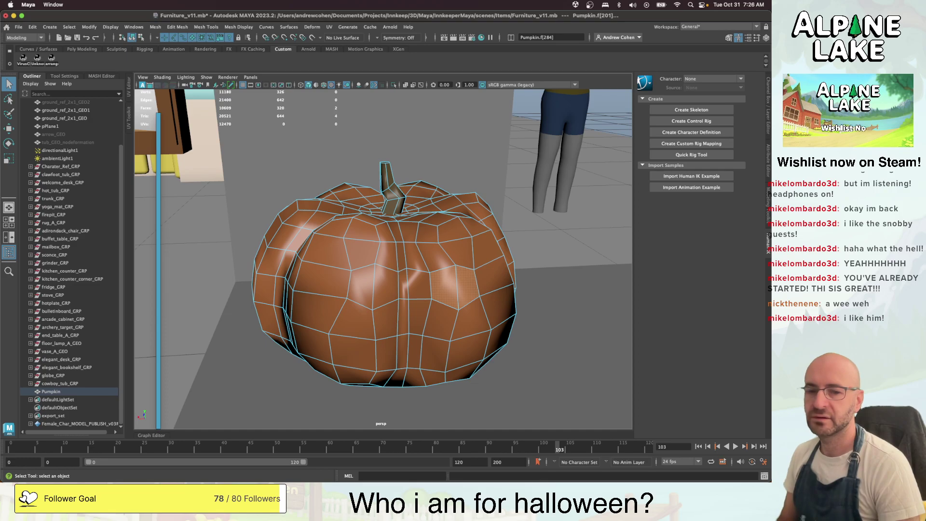
Check the cute jack o lantern reference in the browser and narrow the Maya window to keep it visible alongside
{"action": "key", "text": "ctrl+Up"}
{"action": "left_click", "coordinate": [604, 178]}
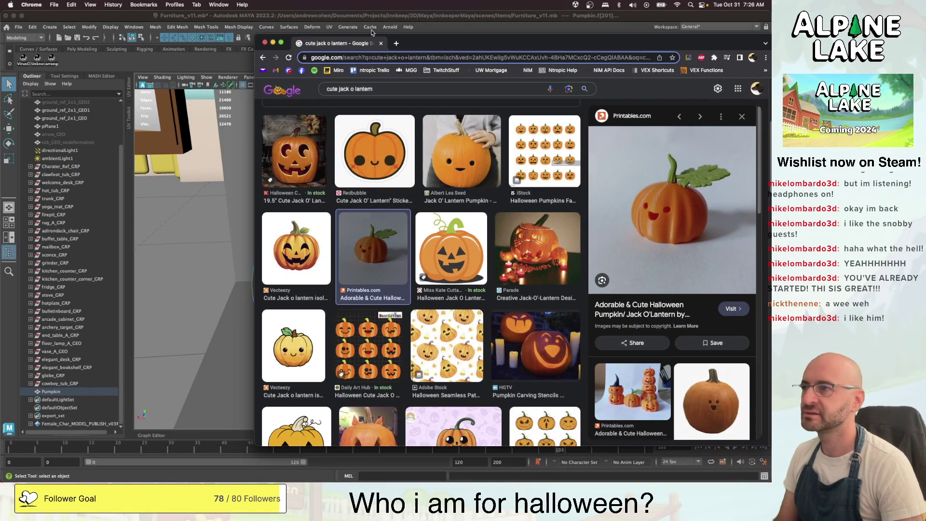
{"action": "left_click", "coordinate": [382, 17]}
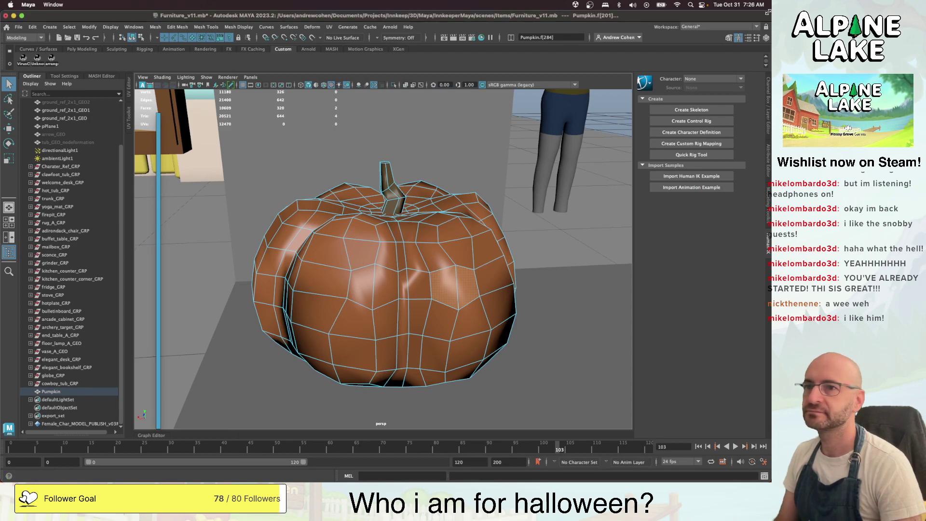
{"action": "left_click_drag", "start_coordinate": [768, 12], "coordinate": [608, 14]}
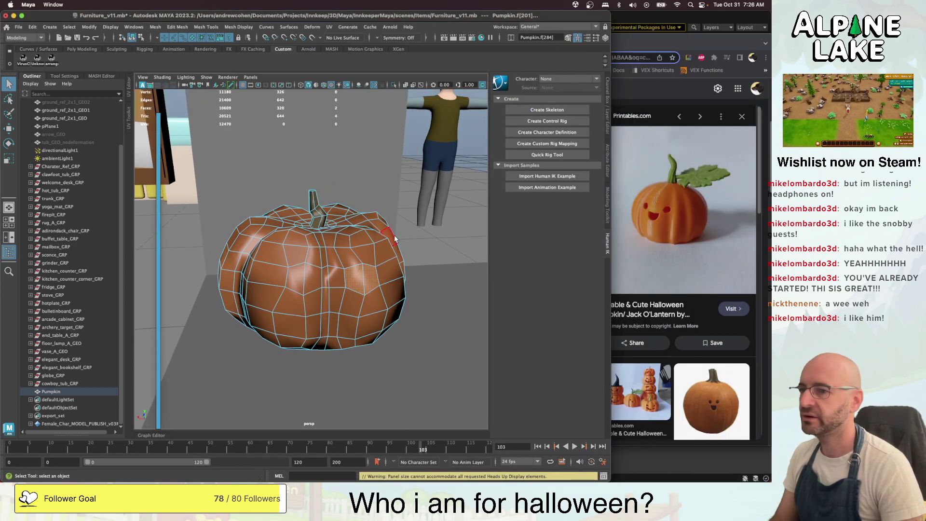
Reposition the right eye's faces on the pumpkin's front to match the reference
{"action": "left_click_drag", "start_coordinate": [352, 253], "coordinate": [333, 243], "text": "alt"}
{"action": "right_click_drag", "start_coordinate": [333, 243], "coordinate": [359, 266], "text": "alt"}
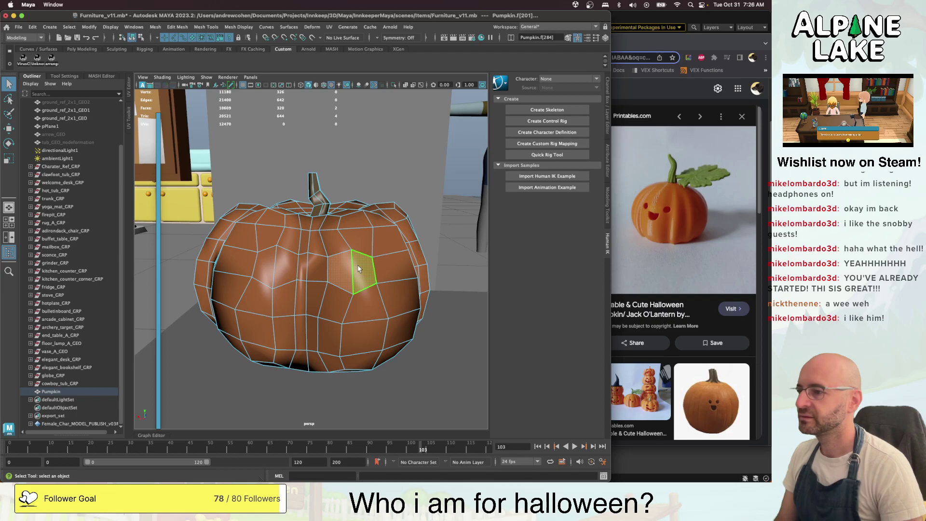
{"action": "key", "text": "w"}
{"action": "mouse_move", "coordinate": [350, 271]}
{"action": "left_mouse_down"}
{"action": "mouse_move", "coordinate": [340, 266]}
{"action": "mouse_move", "coordinate": [402, 273]}
{"action": "mouse_move", "coordinate": [372, 282]}
{"action": "mouse_move", "coordinate": [459, 221]}
{"action": "mouse_move", "coordinate": [357, 268]}
{"action": "left_mouse_up"}
{"action": "key", "text": "r"}
{"action": "key", "text": "e"}
Select the left eye's two faces and adjust their angle and position on the pumpkin, checking from the side
{"action": "key", "text": "q"}
{"action": "left_click", "coordinate": [286, 262]}
{"action": "left_click", "coordinate": [298, 263], "text": "shift"}
{"action": "left_click_drag", "start_coordinate": [299, 264], "coordinate": [308, 248], "text": "alt"}
{"action": "key", "text": "e"}
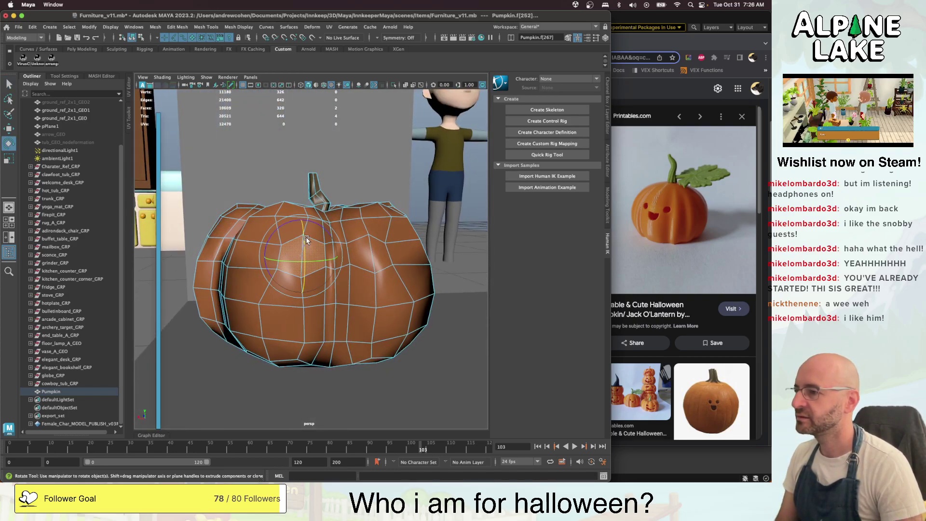
{"action": "left_click_drag", "start_coordinate": [306, 240], "coordinate": [394, 259], "text": "alt"}
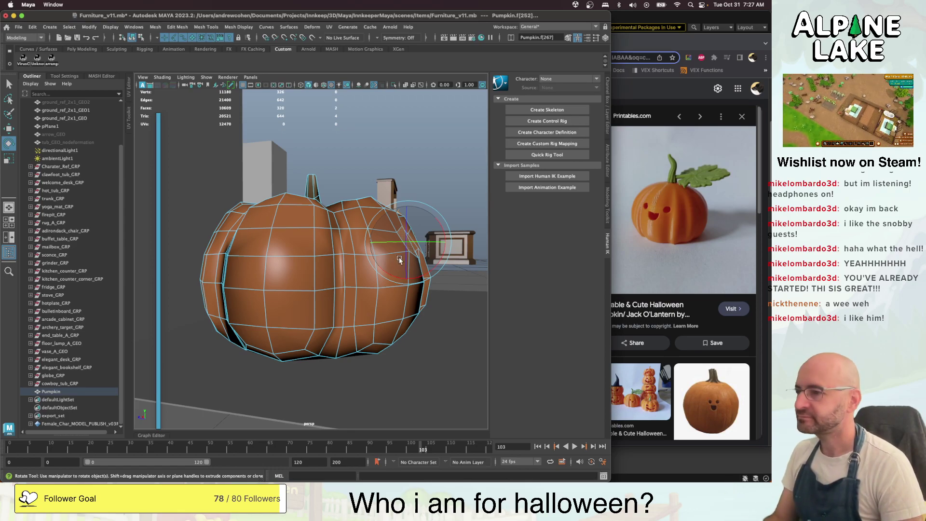
{"action": "left_click_drag", "start_coordinate": [399, 260], "coordinate": [413, 248], "text": "alt"}
{"action": "key", "text": "w"}
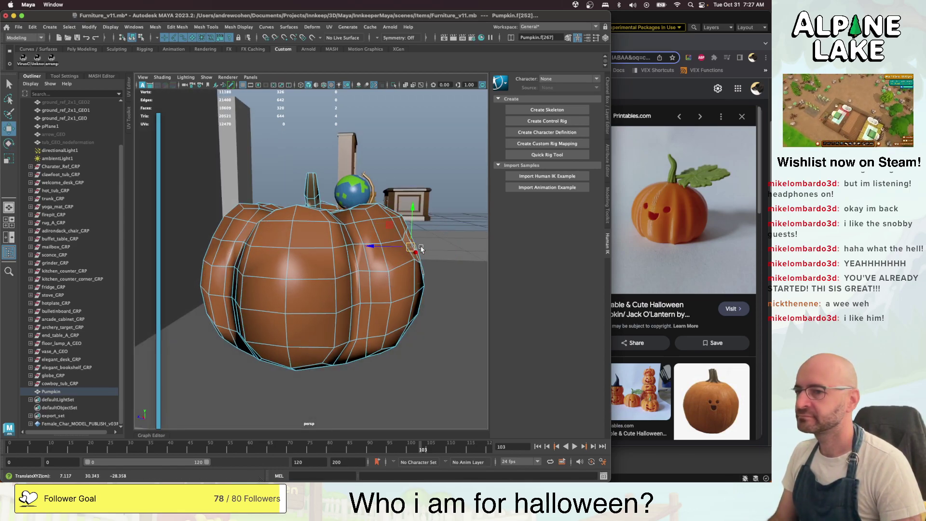
{"action": "right_click_drag", "start_coordinate": [421, 249], "coordinate": [398, 251], "text": "alt"}
{"action": "left_click_drag", "start_coordinate": [398, 252], "coordinate": [331, 259], "text": "alt"}
{"action": "right_click_drag", "start_coordinate": [331, 260], "coordinate": [362, 263], "text": "alt"}
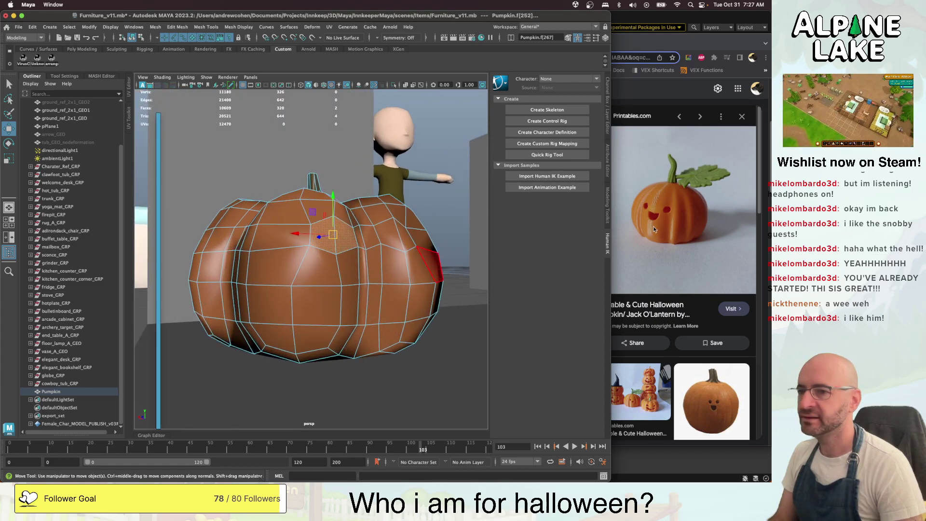
Select all four faces that form the two eyes on the pumpkin's front
{"action": "left_click_drag", "start_coordinate": [412, 258], "coordinate": [296, 281], "text": "alt"}
{"action": "key", "text": "q"}
{"action": "left_click", "coordinate": [284, 283]}
{"action": "left_click", "coordinate": [296, 288]}
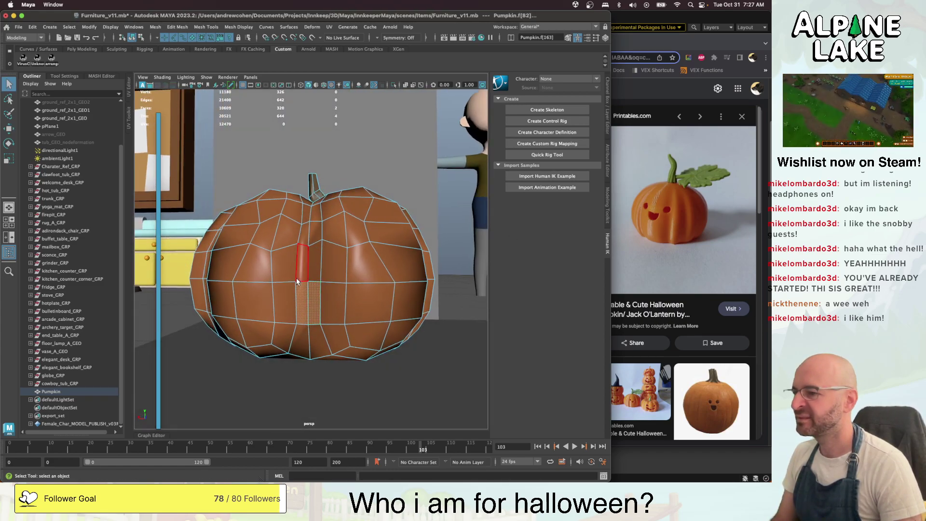
{"action": "scroll", "coordinate": [299, 279], "scroll_direction": "up", "scroll_amount": 4}
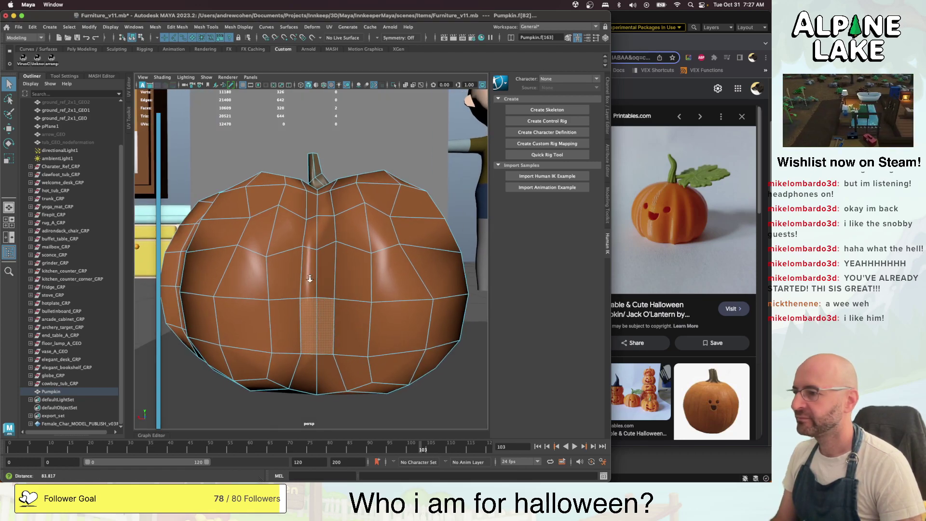
{"action": "left_click", "coordinate": [281, 224]}
{"action": "left_click", "coordinate": [262, 224], "text": "shift"}
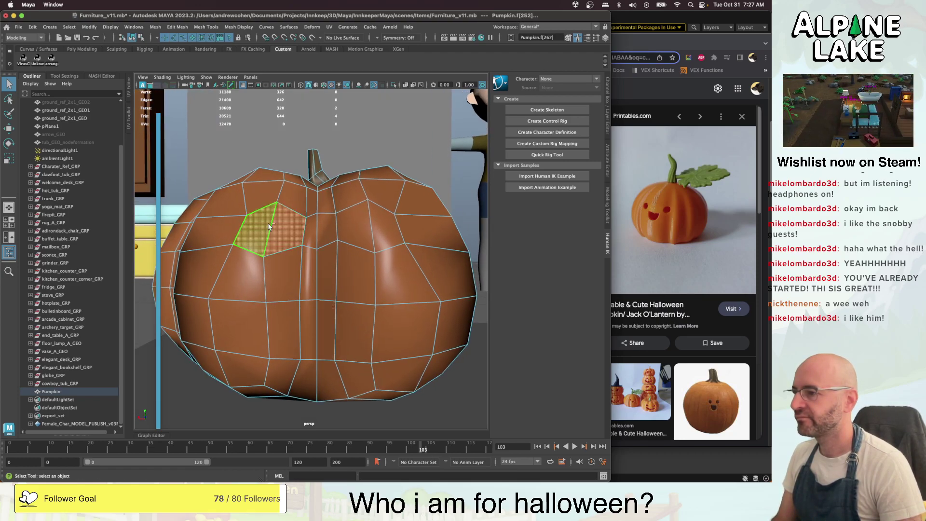
{"action": "left_click", "coordinate": [352, 223], "text": "shift"}
{"action": "left_click", "coordinate": [384, 221], "text": "shift"}
{"action": "left_click_drag", "start_coordinate": [385, 221], "coordinate": [357, 203], "text": "alt"}
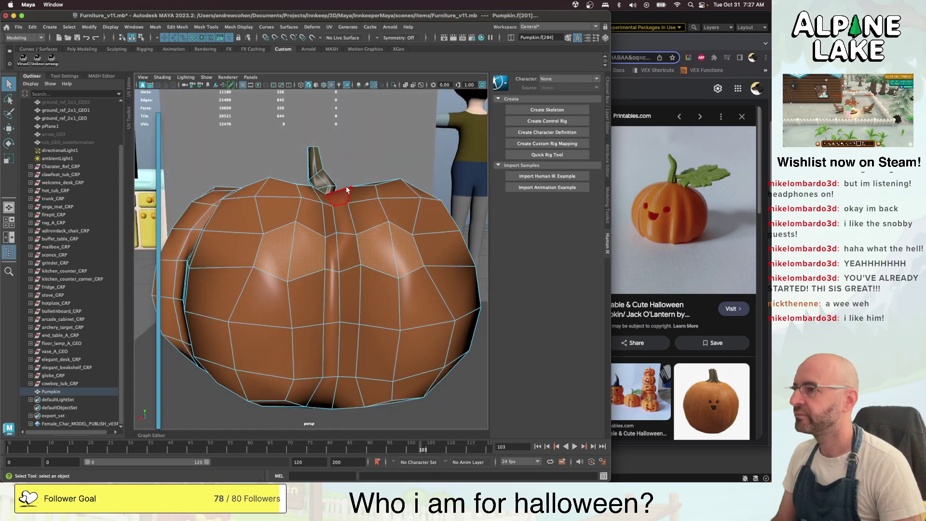
{"action": "key", "text": "r"}
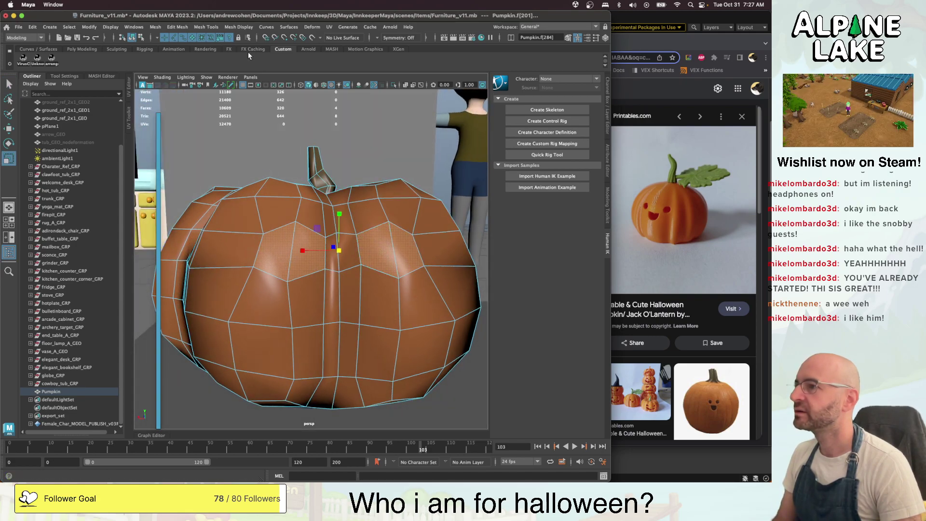
Extrude the eye faces with a slight offset to create an inset border around each eye
{"action": "left_click", "coordinate": [79, 49]}
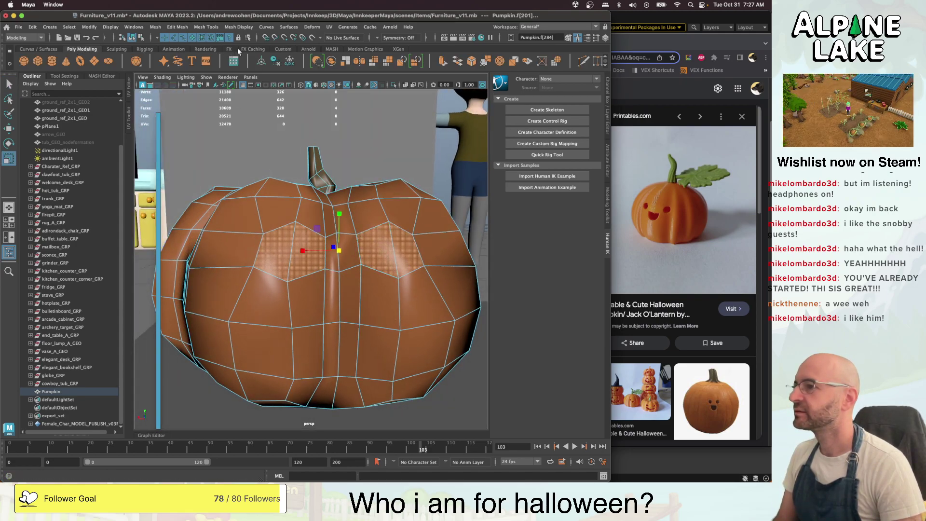
{"action": "left_click", "coordinate": [336, 62]}
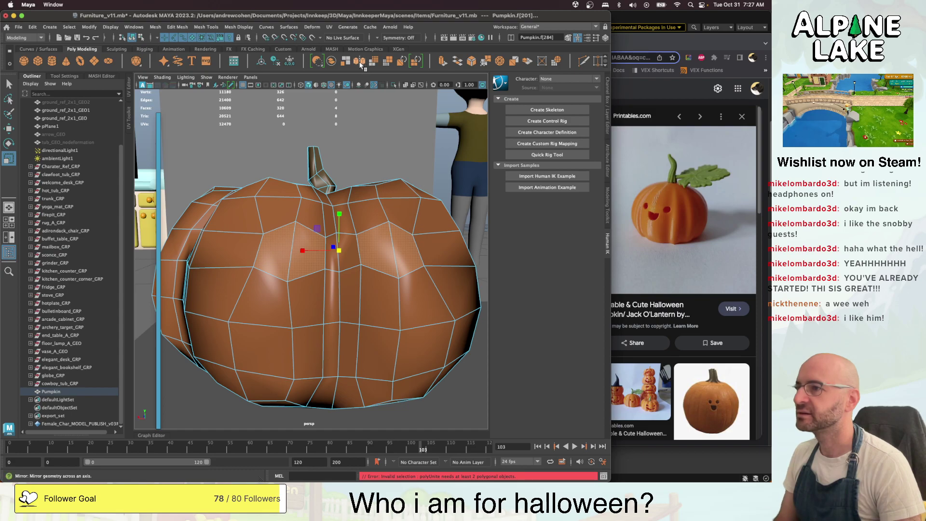
{"action": "left_click", "coordinate": [437, 60]}
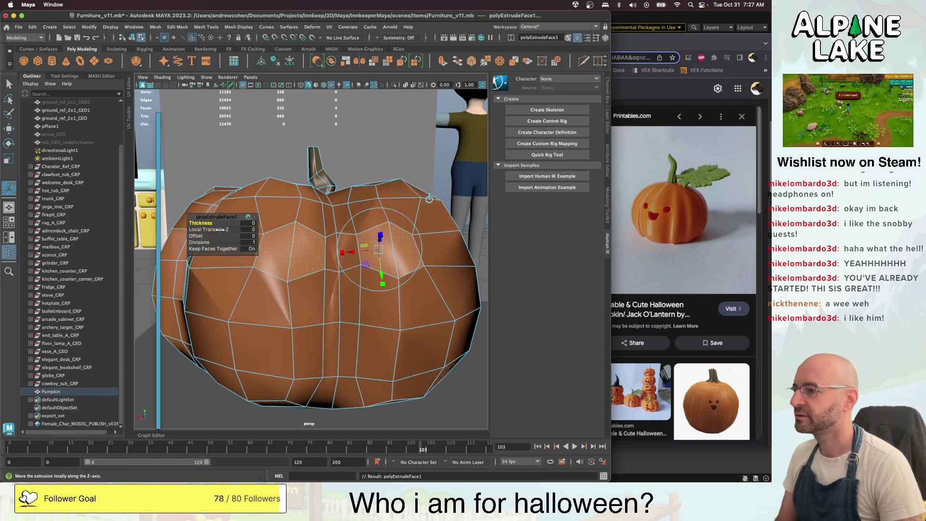
{"action": "left_click_drag", "start_coordinate": [196, 236], "coordinate": [202, 237]}
{"action": "left_click_drag", "start_coordinate": [309, 241], "coordinate": [337, 229], "text": "alt"}
Extrude the inset eye faces into the pumpkin and delete them to open the eye holes
{"action": "key", "text": "w"}
{"action": "key", "text": "ctrl+e"}
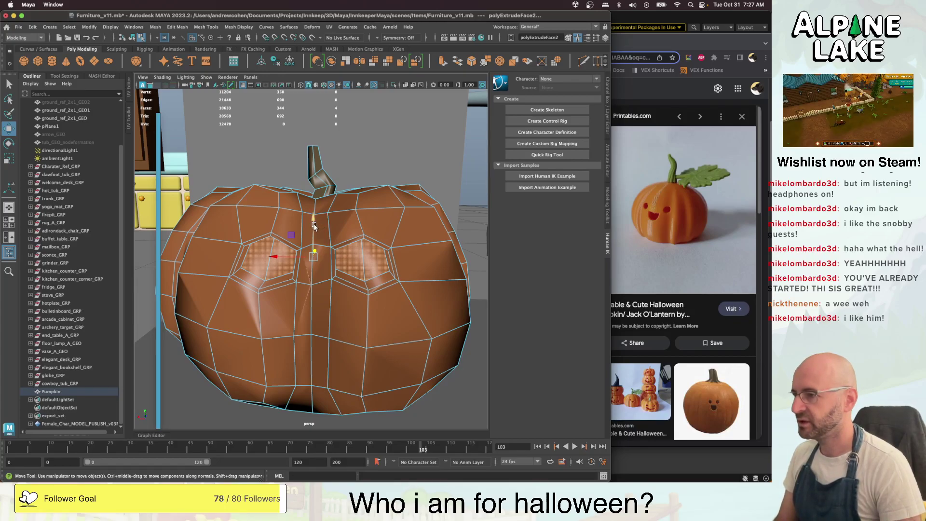
{"action": "left_click_drag", "start_coordinate": [319, 252], "coordinate": [378, 252], "text": "alt"}
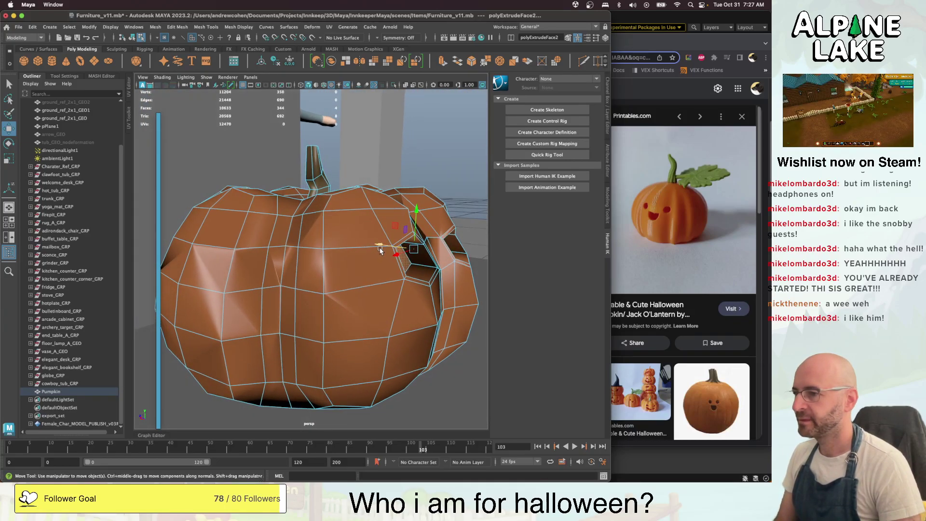
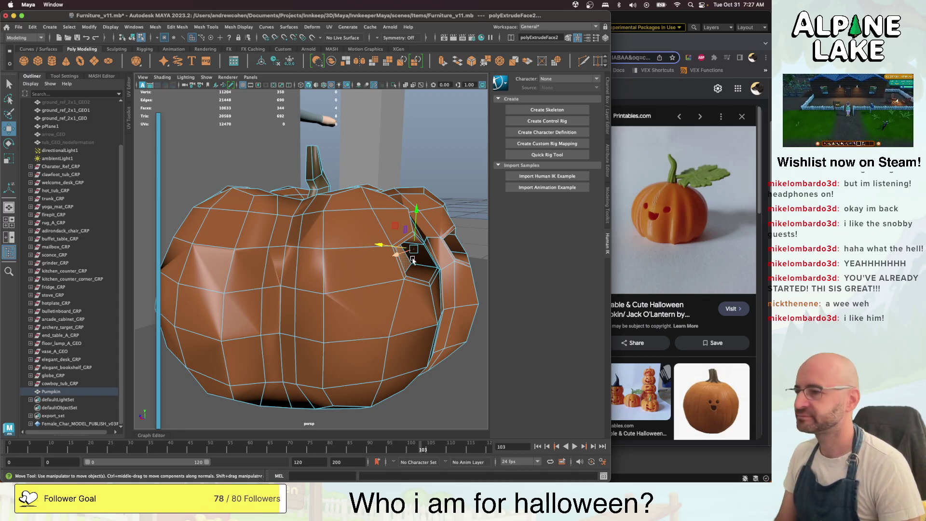
{"action": "left_click_drag", "start_coordinate": [412, 260], "coordinate": [344, 263], "text": "alt"}
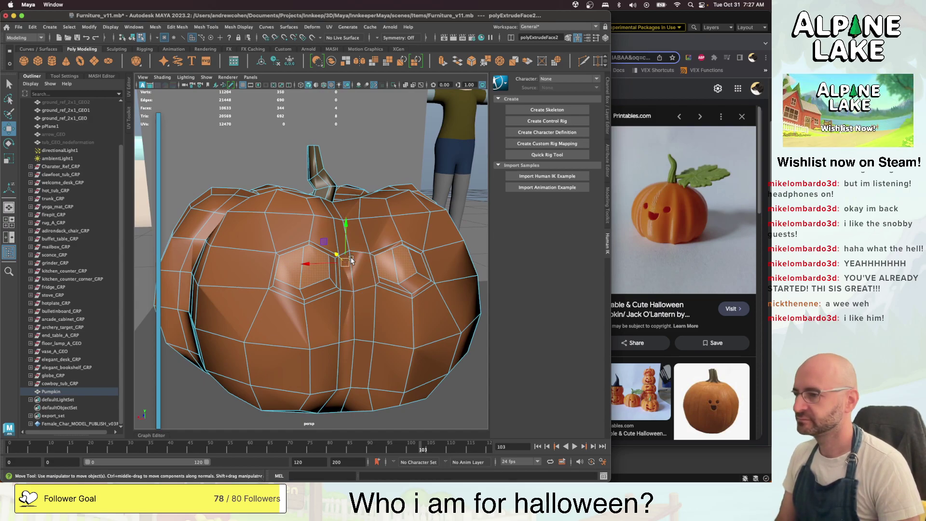
{"action": "key", "text": "Delete"}
Select the four adjacent faces centred below the eyes on the pumpkin's front for the mouth
{"action": "left_click_drag", "start_coordinate": [318, 309], "coordinate": [303, 278], "text": "alt"}
{"action": "left_click", "coordinate": [303, 277]}
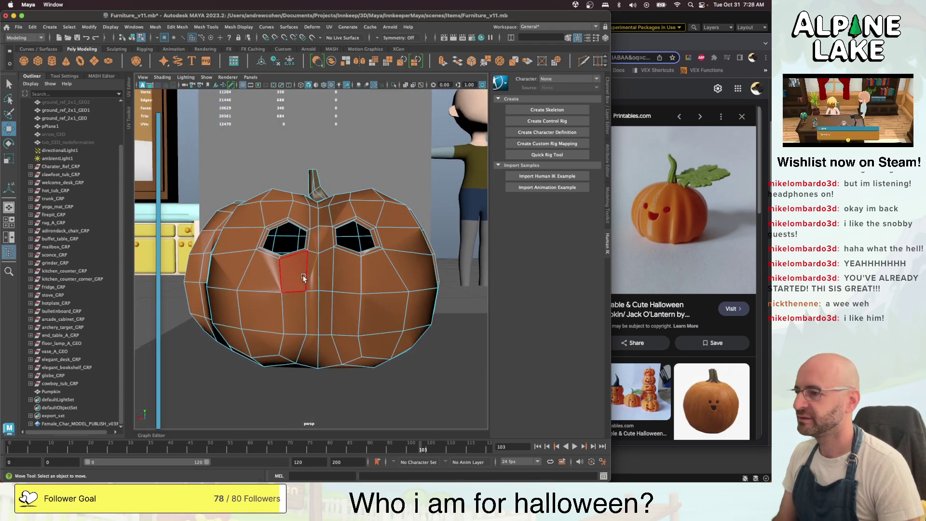
{"action": "left_click", "coordinate": [303, 278]}
{"action": "left_click", "coordinate": [313, 277], "text": "shift"}
{"action": "left_click", "coordinate": [324, 277], "text": "shift"}
{"action": "left_click", "coordinate": [344, 276], "text": "shift"}
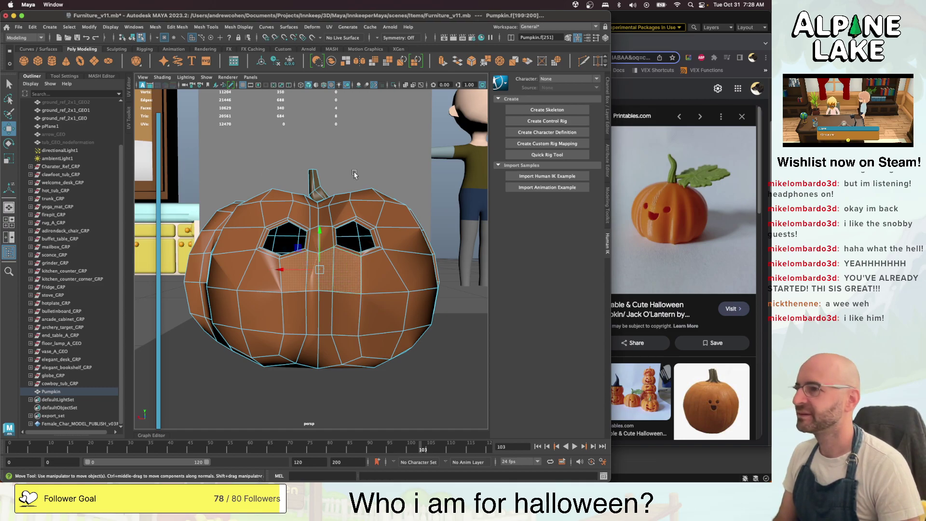
Extrude the four mouth faces with an offset of 1.1 to create an inset border
{"action": "left_click_drag", "start_coordinate": [354, 174], "coordinate": [355, 161], "text": "alt"}
{"action": "right_click_drag", "start_coordinate": [355, 162], "coordinate": [383, 159], "text": "alt"}
{"action": "left_click_drag", "start_coordinate": [382, 159], "coordinate": [363, 180], "text": "alt"}
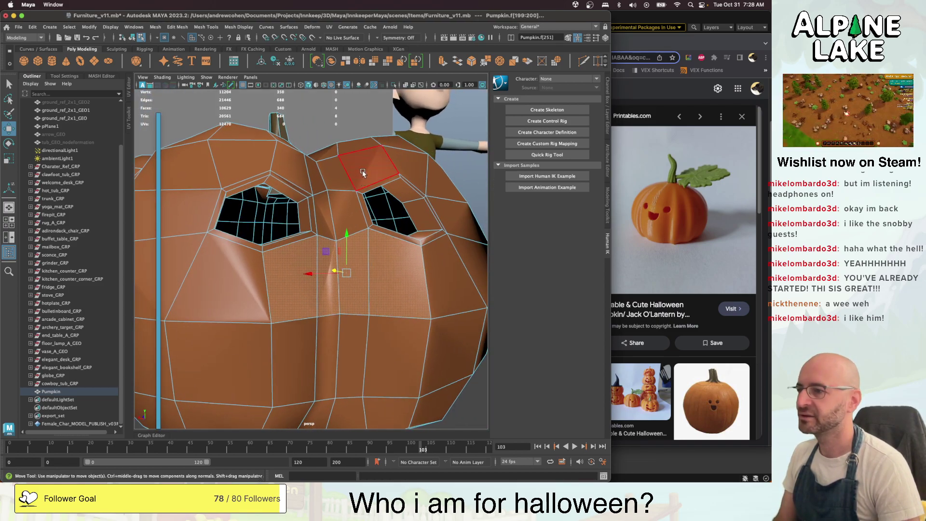
{"action": "left_click", "coordinate": [441, 63]}
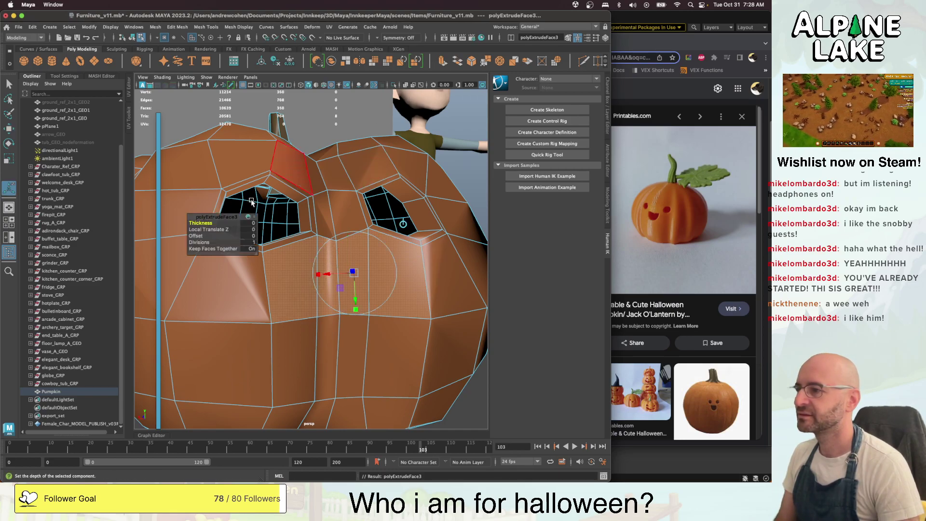
{"action": "left_click_drag", "start_coordinate": [198, 236], "coordinate": [206, 236]}
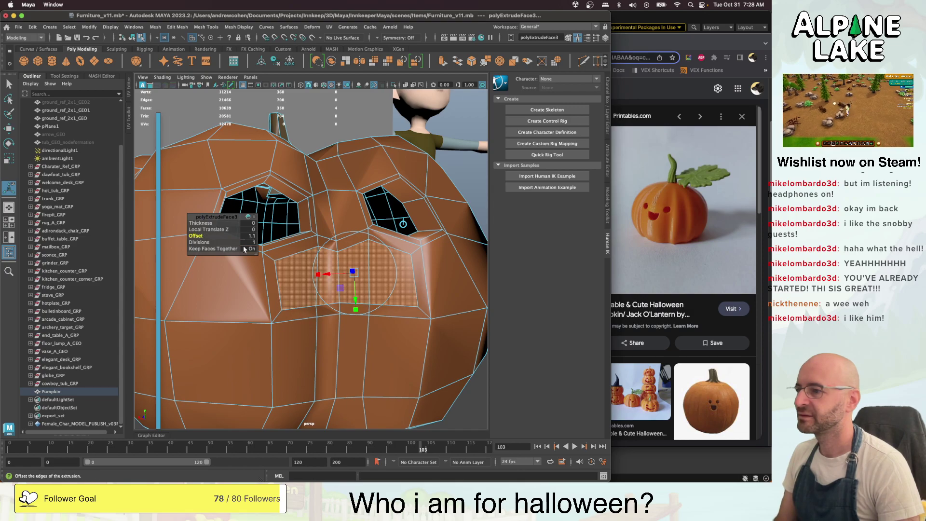
Reposition the two left corner vertices of the inset mouth, pulling the lower corner up and inward
{"action": "key", "text": "q"}
{"action": "right_click_drag", "start_coordinate": [284, 233], "coordinate": [263, 242]}
{"action": "left_click", "coordinate": [276, 260]}
{"action": "key", "text": "w"}
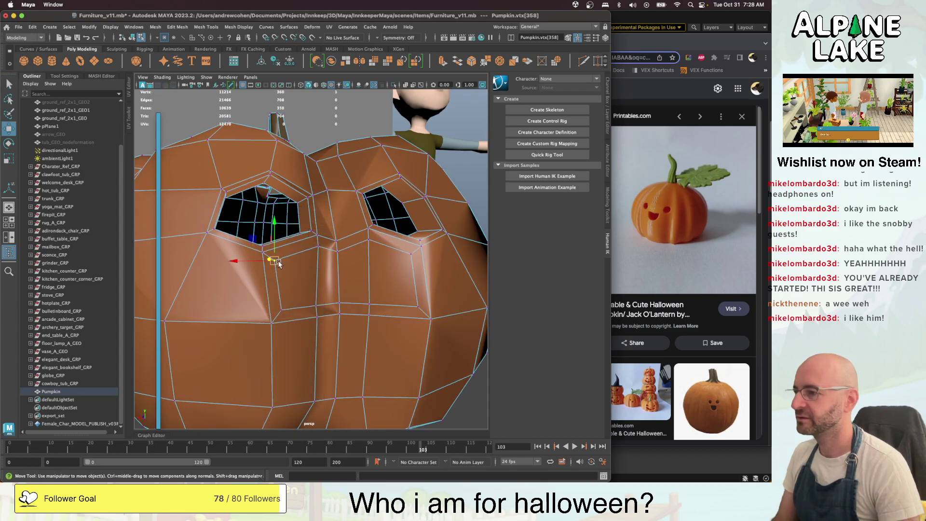
{"action": "left_click_drag", "start_coordinate": [276, 263], "coordinate": [298, 254]}
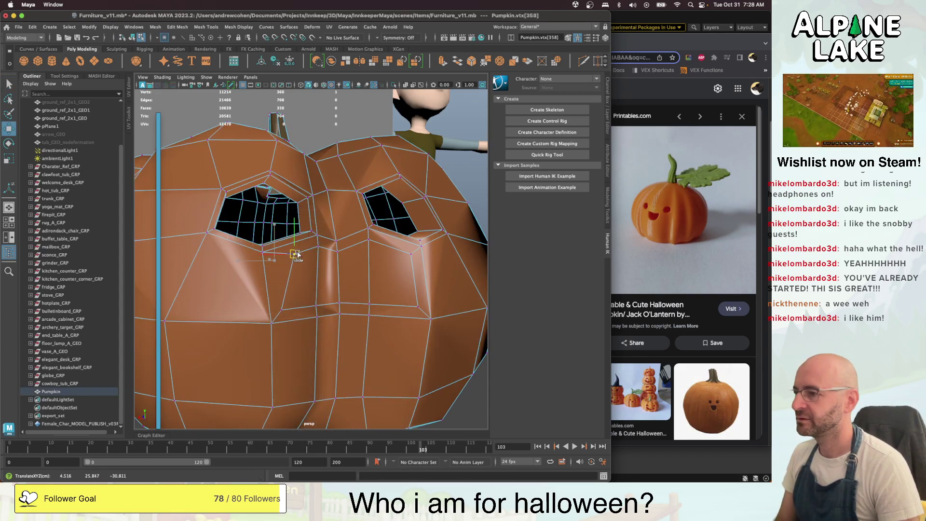
{"action": "left_click", "coordinate": [281, 309]}
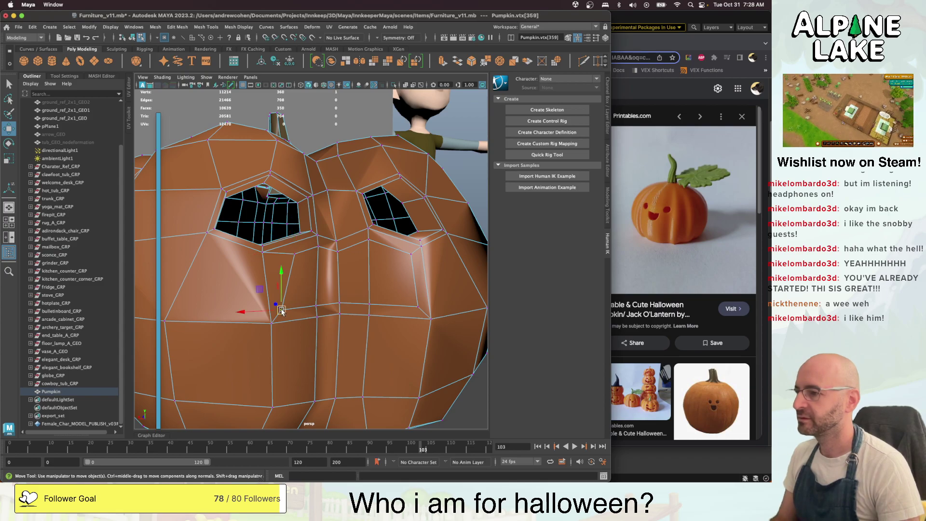
{"action": "left_click_drag", "start_coordinate": [282, 311], "coordinate": [290, 291]}
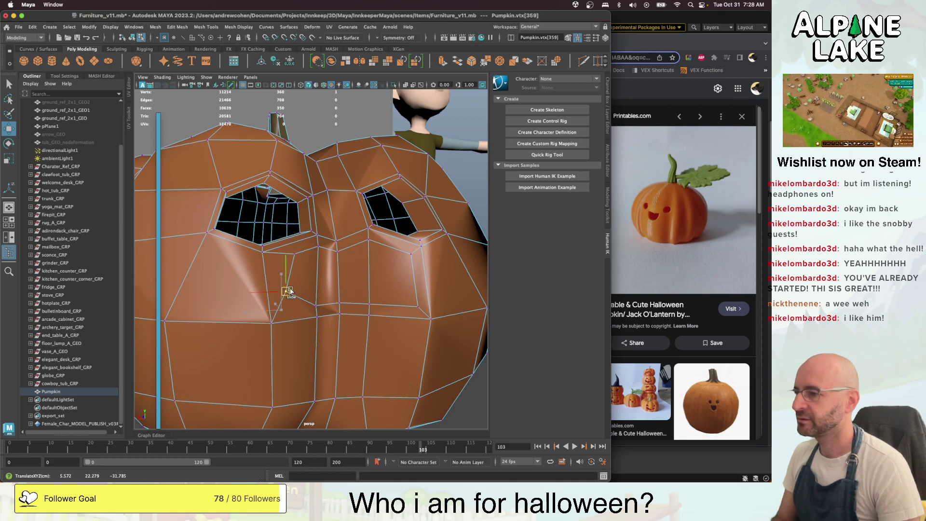
{"action": "left_click", "coordinate": [294, 254]}
{"action": "left_click_drag", "start_coordinate": [294, 254], "coordinate": [278, 242]}
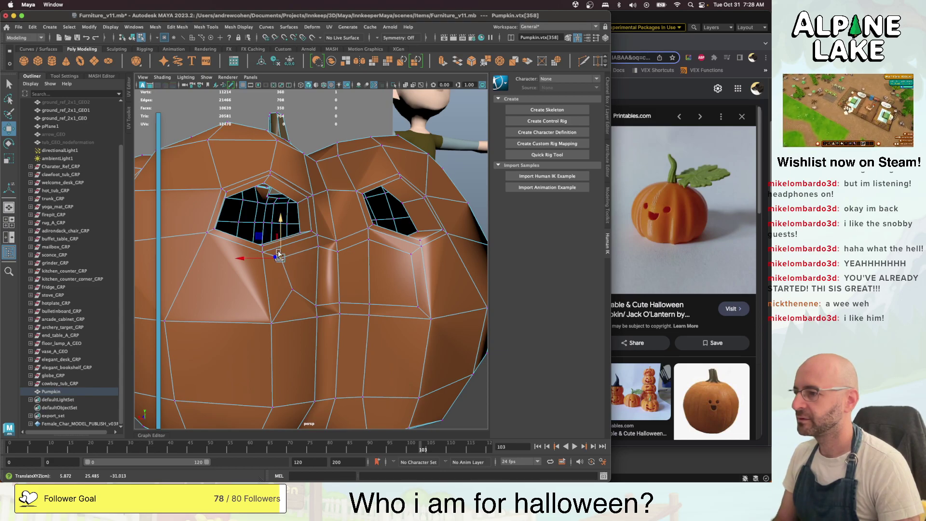
Adjust the heights of the inner vertices along the mouth's upper edge
{"action": "left_click_drag", "start_coordinate": [353, 251], "coordinate": [290, 255], "text": "alt"}
{"action": "key", "text": "q"}
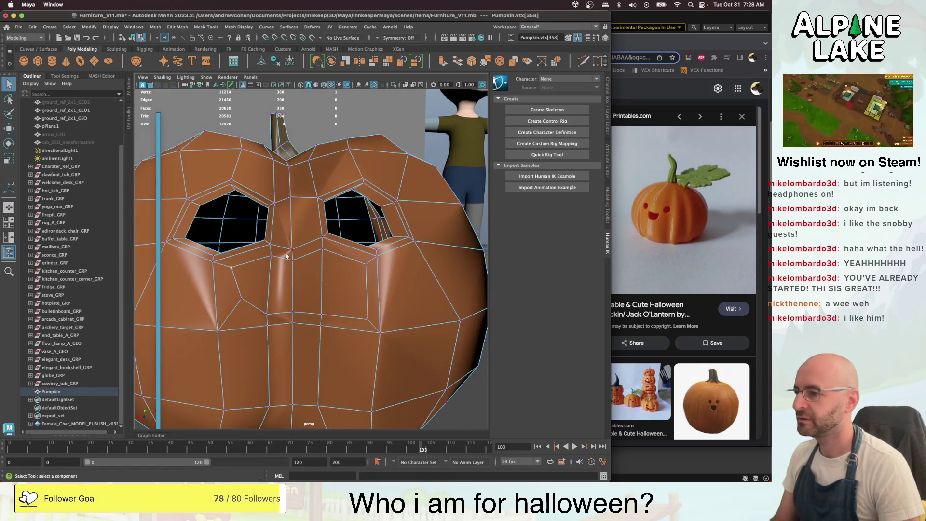
{"action": "key", "text": "w"}
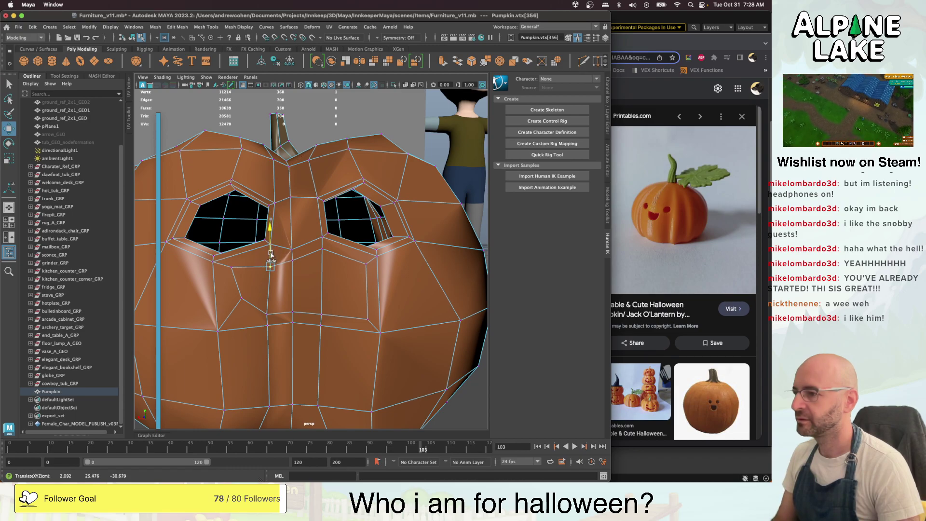
{"action": "key", "text": "q"}
{"action": "left_click", "coordinate": [322, 266]}
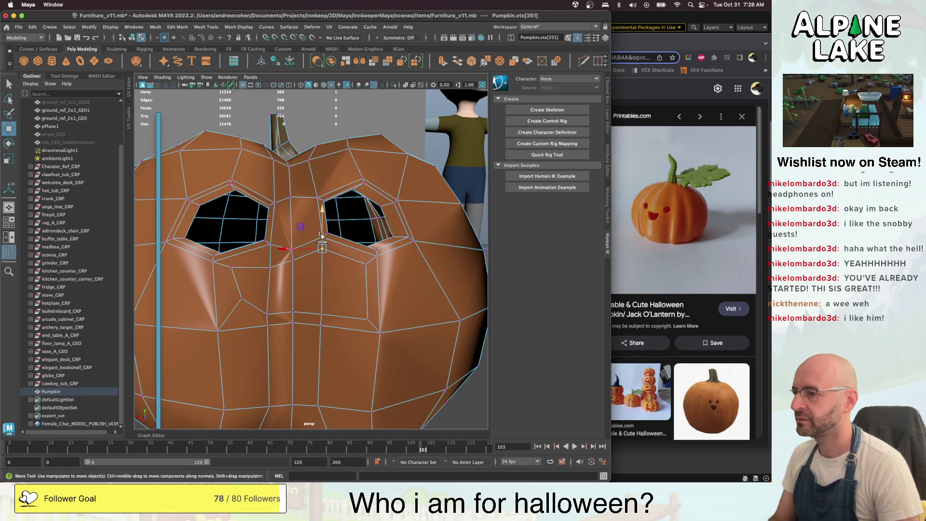
{"action": "key", "text": "w"}
{"action": "key", "text": "q"}
{"action": "left_click", "coordinate": [292, 269]}
{"action": "key", "text": "w"}
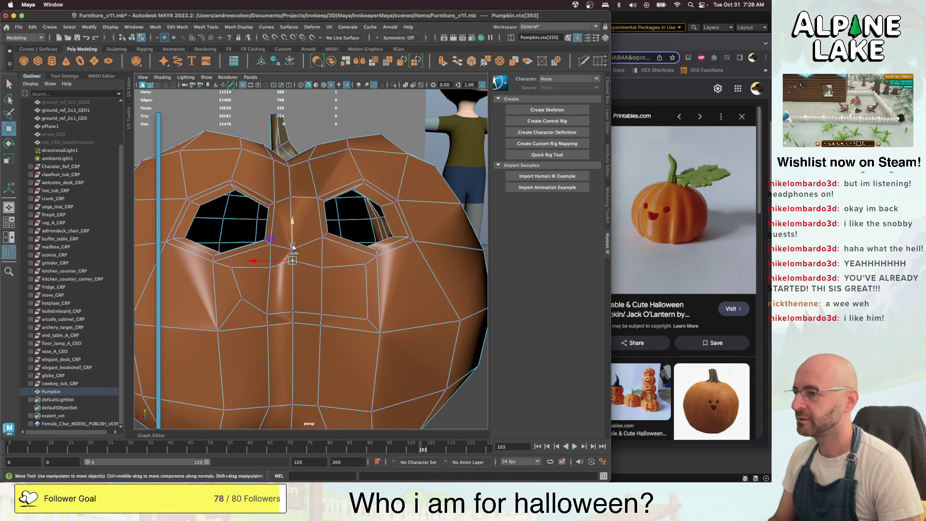
Move the mouth's right corner vertices inward, raising the lower one, and adjust the bottom centre vertex to form a smile
{"action": "key", "text": "q"}
{"action": "left_click", "coordinate": [366, 265]}
{"action": "key", "text": "w"}
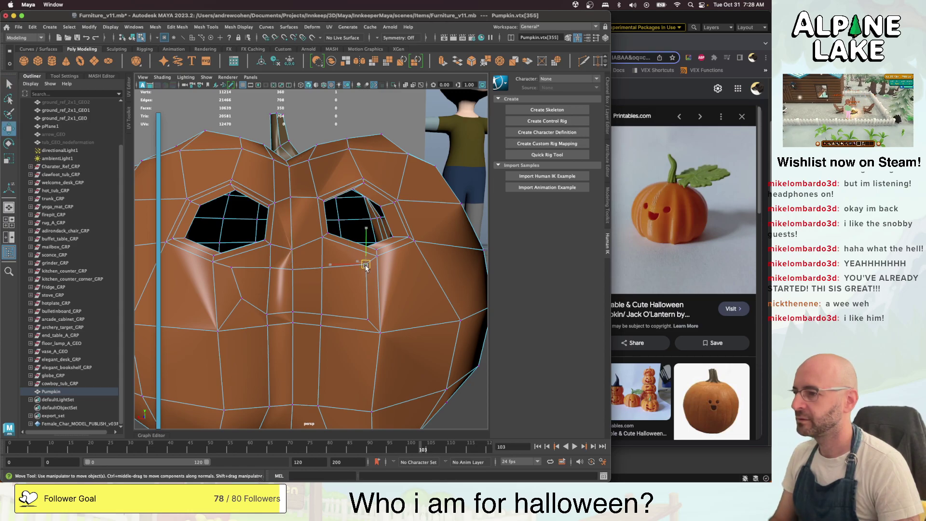
{"action": "left_click_drag", "start_coordinate": [365, 264], "coordinate": [354, 261]}
{"action": "key", "text": "q"}
{"action": "left_click", "coordinate": [368, 320]}
{"action": "key", "text": "w"}
{"action": "left_click_drag", "start_coordinate": [368, 320], "coordinate": [348, 304]}
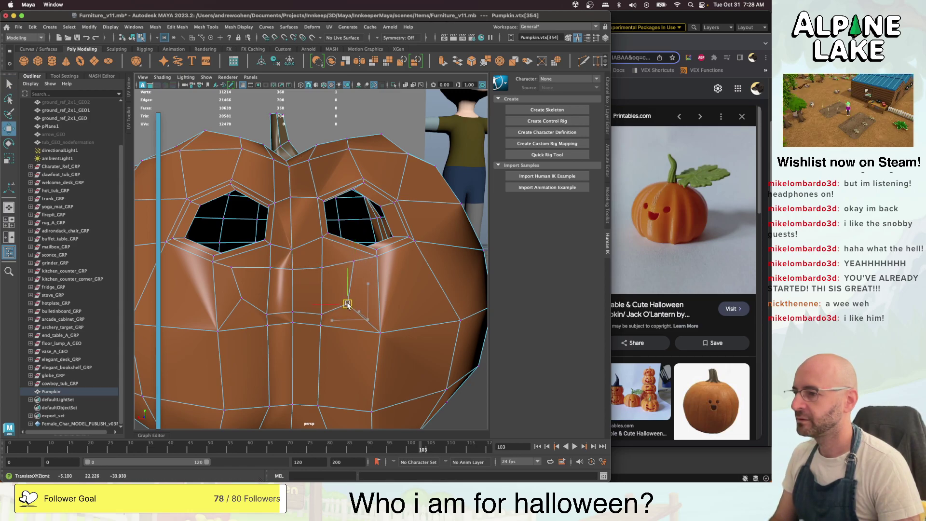
{"action": "key", "text": "q"}
{"action": "left_click", "coordinate": [357, 265]}
{"action": "key", "text": "w"}
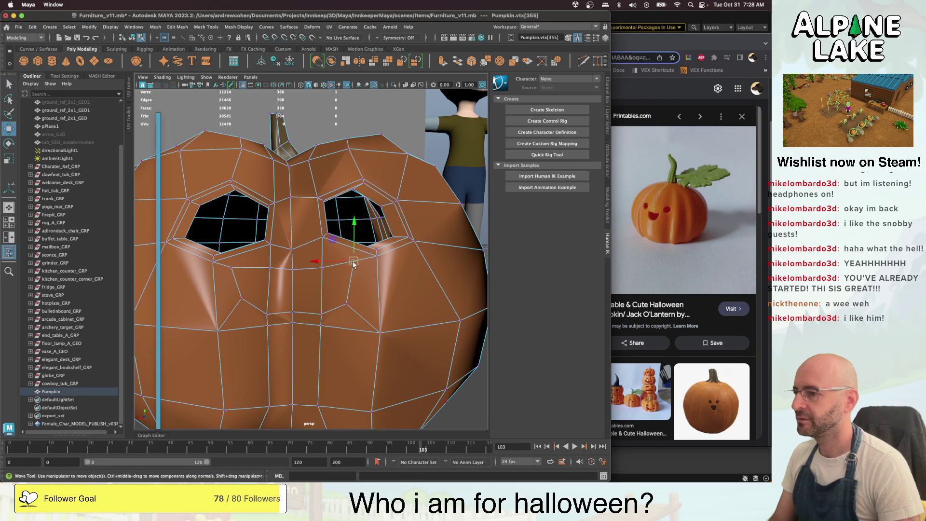
{"action": "left_click", "coordinate": [292, 312]}
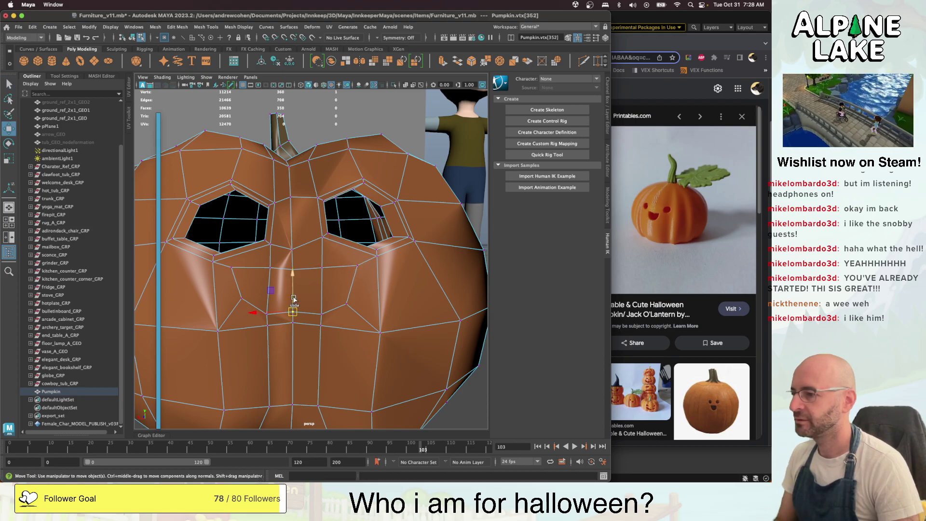
{"action": "left_click_drag", "start_coordinate": [295, 299], "coordinate": [280, 235]}
Select the four mouth faces, extrude them into the pumpkin and delete them to open the mouth hole
{"action": "key", "text": "q"}
{"action": "right_click_drag", "start_coordinate": [280, 235], "coordinate": [279, 254]}
{"action": "left_click", "coordinate": [267, 256]}
{"action": "left_click", "coordinate": [286, 260], "text": "shift"}
{"action": "left_click", "coordinate": [307, 259], "text": "shift"}
{"action": "left_click", "coordinate": [330, 258], "text": "shift"}
{"action": "key", "text": "w"}
{"action": "left_click_drag", "start_coordinate": [297, 262], "coordinate": [366, 276], "text": "alt"}
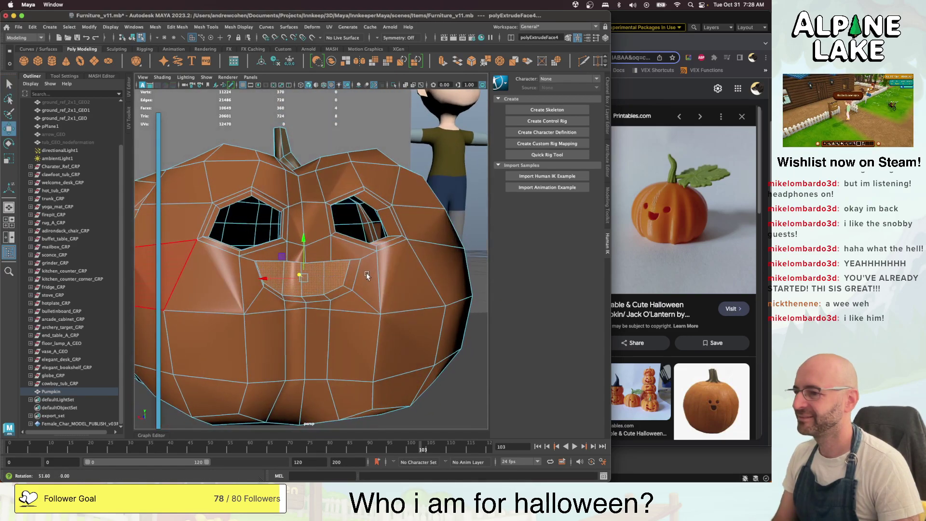
{"action": "key", "text": "Delete"}
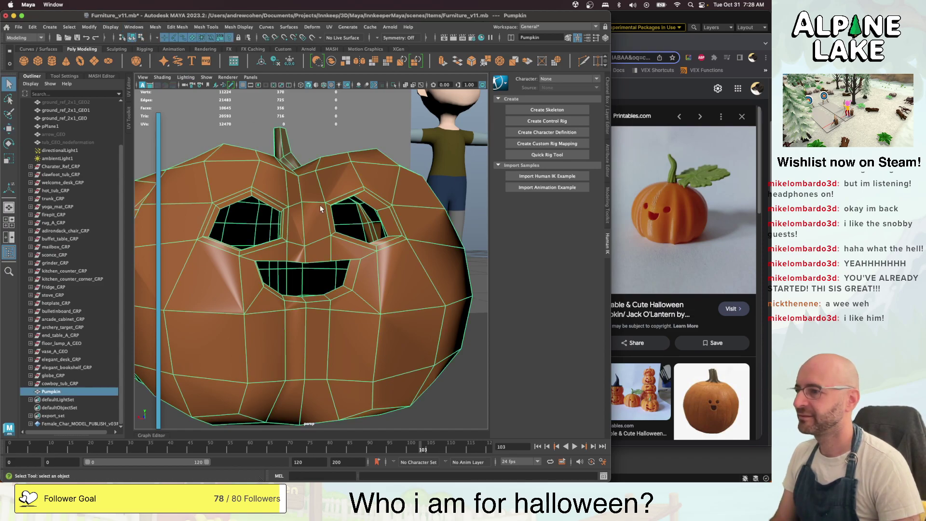
Select the faces lining the mouth opening and grow the selection to the surrounding border faces
{"action": "left_click", "coordinate": [331, 139]}
{"action": "right_click_drag", "start_coordinate": [328, 193], "coordinate": [250, 219], "text": "alt"}
{"action": "left_click_drag", "start_coordinate": [250, 219], "coordinate": [349, 238], "text": "alt"}
{"action": "scroll", "coordinate": [367, 241], "scroll_direction": "up", "scroll_amount": 3}
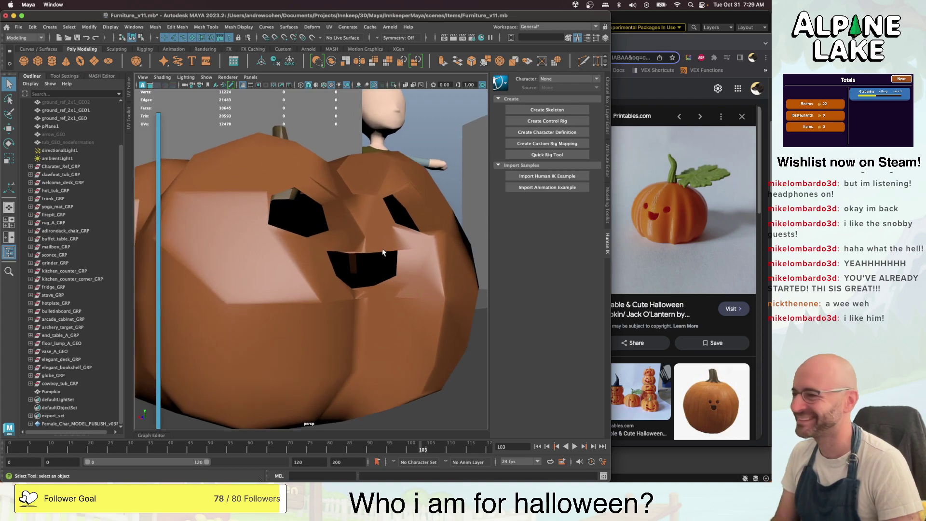
{"action": "left_click", "coordinate": [396, 236]}
{"action": "right_click", "coordinate": [396, 233]}
{"action": "left_click", "coordinate": [397, 254]}
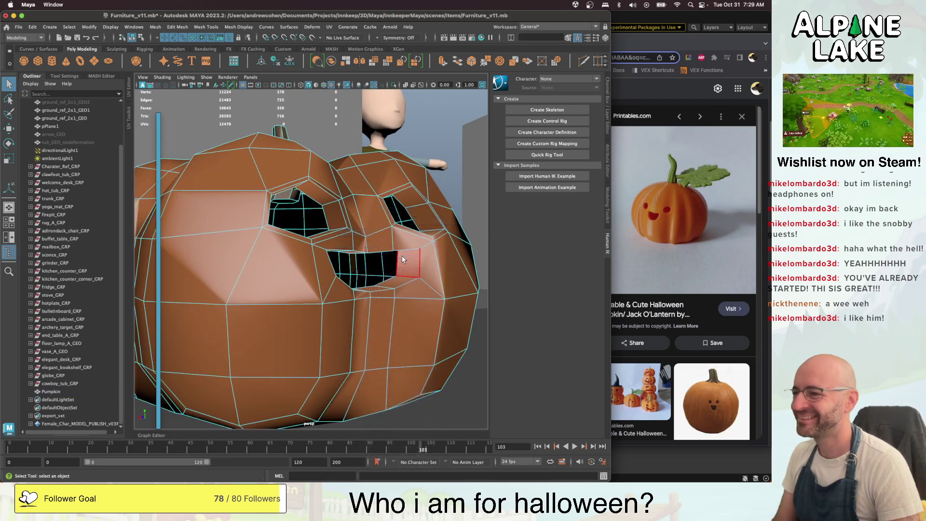
{"action": "left_click", "coordinate": [401, 275]}
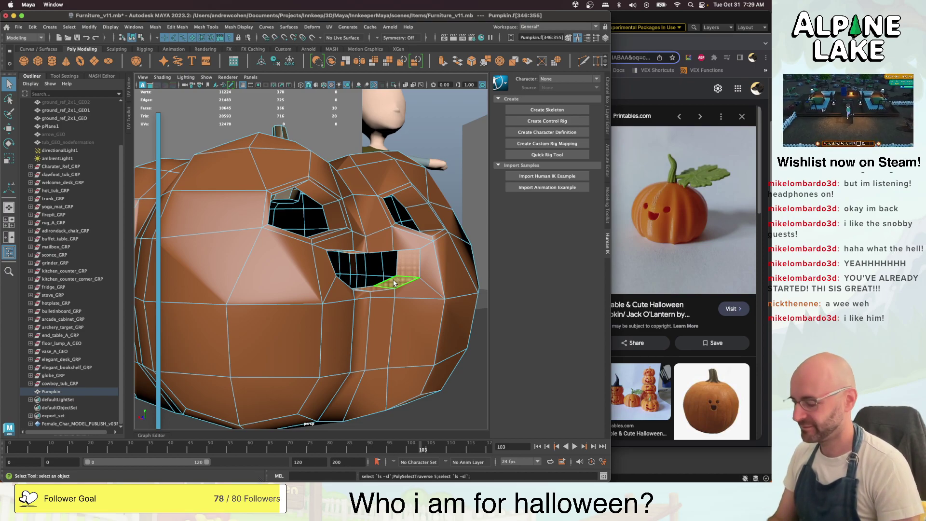
{"action": "key", "text": "shift+period"}
Adjust the position of the selected mouth faces on the pumpkin, checking from the side and front
{"action": "key", "text": "w"}
{"action": "left_click_drag", "start_coordinate": [368, 235], "coordinate": [352, 252]}
{"action": "key", "text": "r"}
{"action": "left_click_drag", "start_coordinate": [307, 290], "coordinate": [363, 264], "text": "alt"}
{"action": "right_click_drag", "start_coordinate": [362, 262], "coordinate": [308, 261], "text": "alt"}
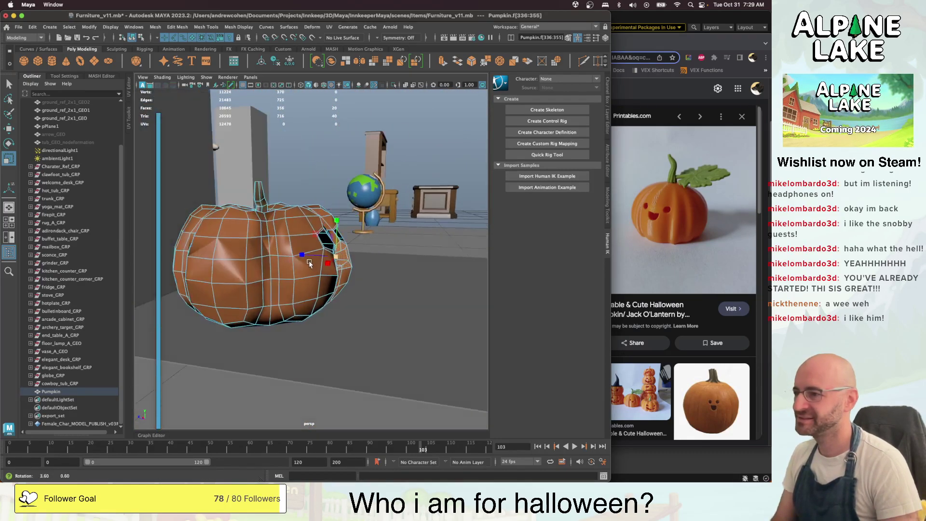
{"action": "left_click_drag", "start_coordinate": [309, 260], "coordinate": [335, 245], "text": "alt"}
{"action": "right_click_drag", "start_coordinate": [335, 245], "coordinate": [289, 255], "text": "alt"}
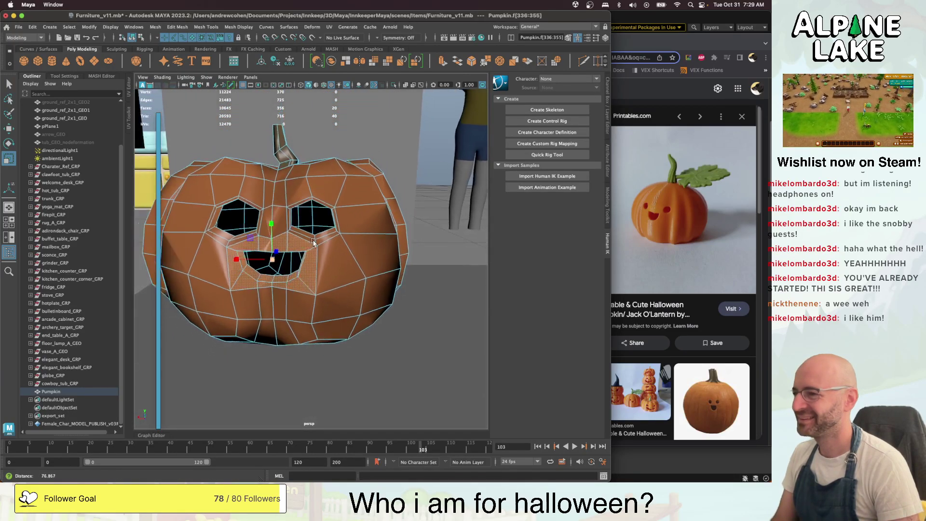
{"action": "left_click_drag", "start_coordinate": [290, 256], "coordinate": [312, 263], "text": "alt"}
{"action": "right_click_drag", "start_coordinate": [284, 266], "coordinate": [317, 265], "text": "alt"}
{"action": "mouse_move", "coordinate": [317, 264]}
{"action": "left_mouse_down", "text": "alt"}
{"action": "mouse_move", "coordinate": [333, 230]}
{"action": "mouse_move", "coordinate": [327, 249]}
{"action": "left_mouse_up", "text": "alt"}
{"action": "scroll", "coordinate": [334, 257], "scroll_direction": "up", "scroll_amount": 6}
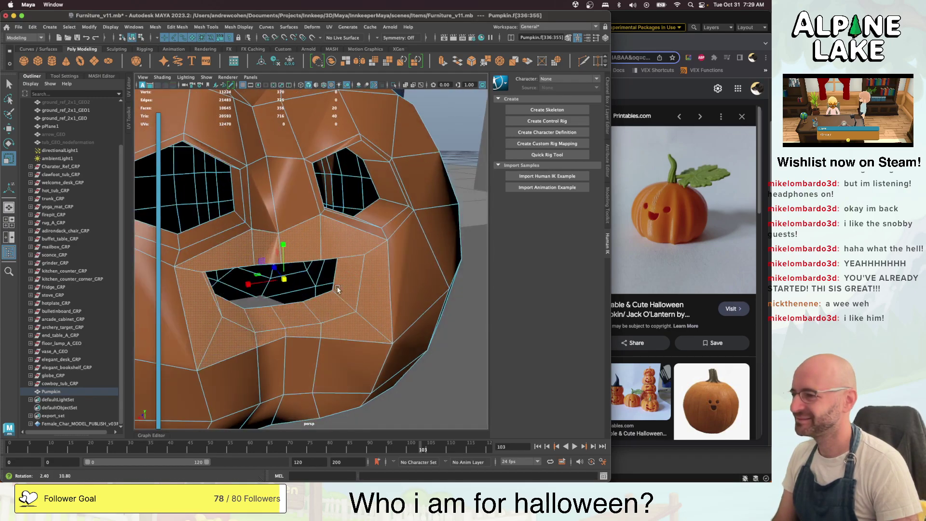
Select the crease edge below the mouth and move it with soft falloff
{"action": "key", "text": "q"}
{"action": "right_click_drag", "start_coordinate": [301, 233], "coordinate": [303, 262]}
{"action": "right_click_drag", "start_coordinate": [306, 218], "coordinate": [305, 216]}
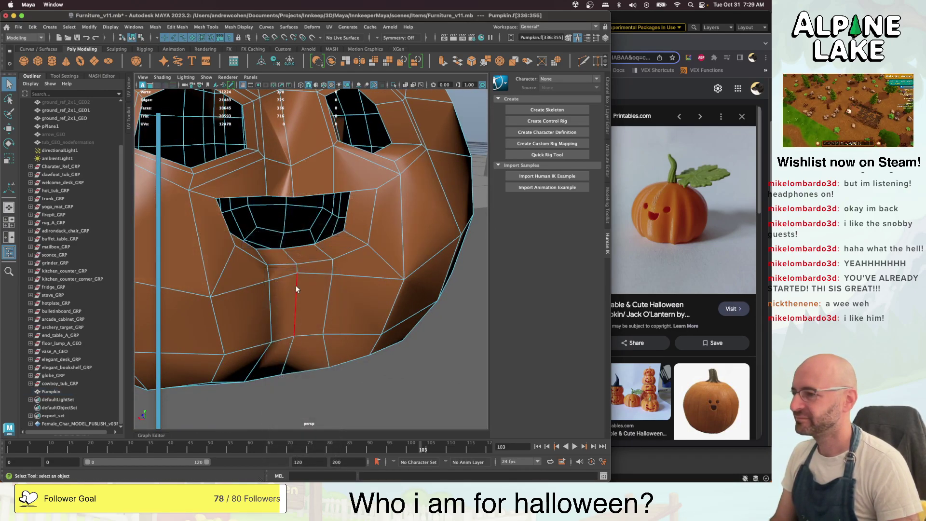
{"action": "left_click", "coordinate": [297, 285]}
{"action": "left_click_drag", "start_coordinate": [296, 285], "coordinate": [314, 314], "text": "alt"}
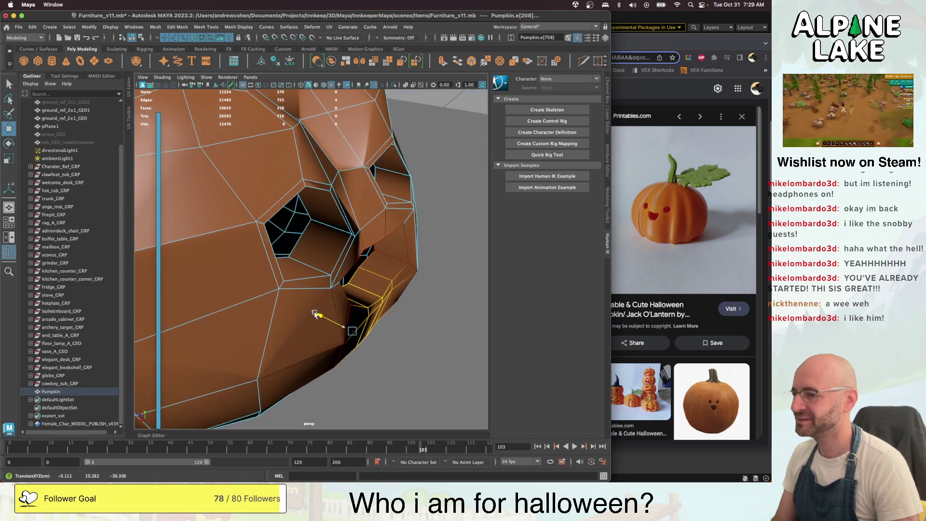
Select the edges along the mouth's upper rim and adjust them with soft falloff
{"action": "left_click_drag", "start_coordinate": [351, 263], "coordinate": [327, 241], "text": "alt"}
{"action": "key", "text": "q"}
{"action": "double_click", "coordinate": [323, 227]}
{"action": "right_click_drag", "start_coordinate": [324, 228], "coordinate": [299, 219], "text": "alt"}
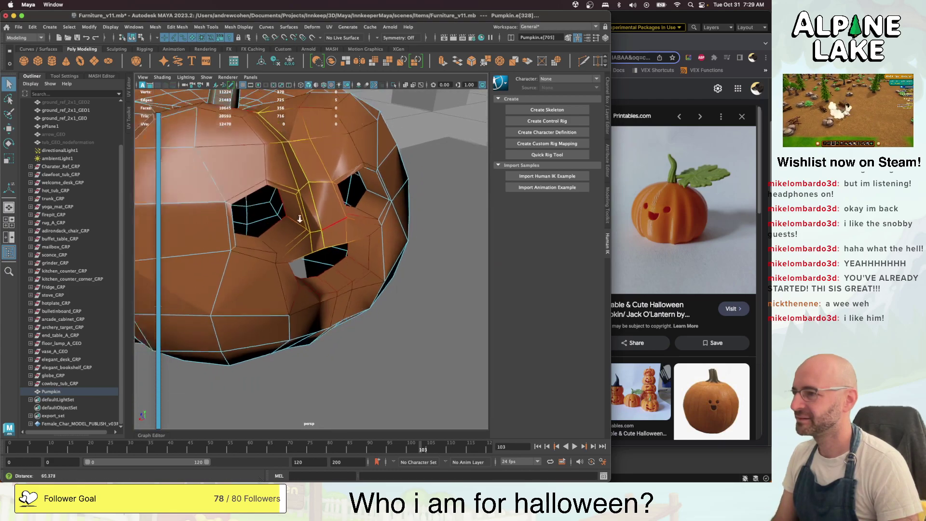
{"action": "left_click_drag", "start_coordinate": [299, 218], "coordinate": [282, 175], "text": "alt"}
{"action": "key", "text": "w"}
{"action": "key", "text": "r"}
{"action": "key", "text": "q"}
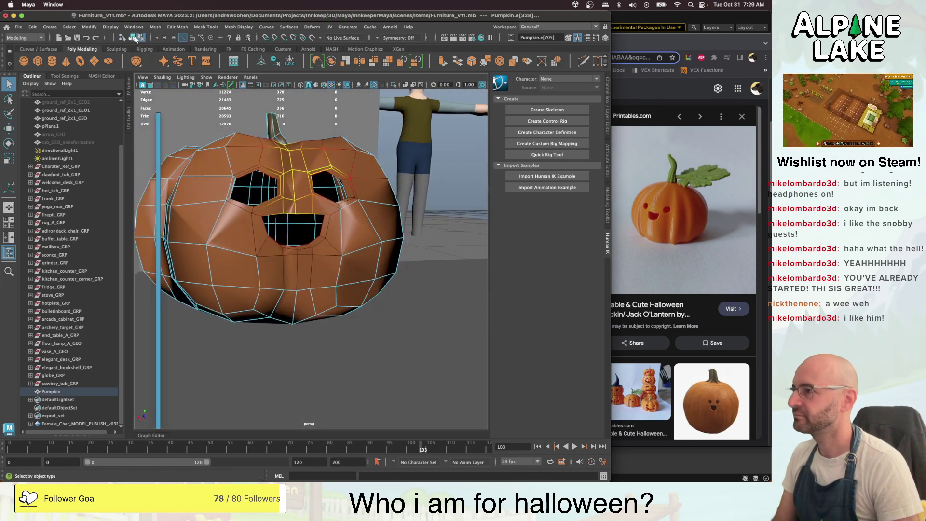
Return to object selection and apply edge softening with a 60-degree angle to the whole pumpkin
{"action": "left_click", "coordinate": [136, 39]}
{"action": "mouse_move", "coordinate": [295, 169]}
{"action": "left_mouse_down", "text": "alt"}
{"action": "mouse_move", "coordinate": [306, 169]}
{"action": "mouse_move", "coordinate": [289, 166]}
{"action": "left_mouse_up", "text": "alt"}
{"action": "scroll", "coordinate": [280, 161], "scroll_direction": "up", "scroll_amount": 3}
{"action": "middle_click_drag", "start_coordinate": [279, 162], "coordinate": [317, 190], "text": "alt"}
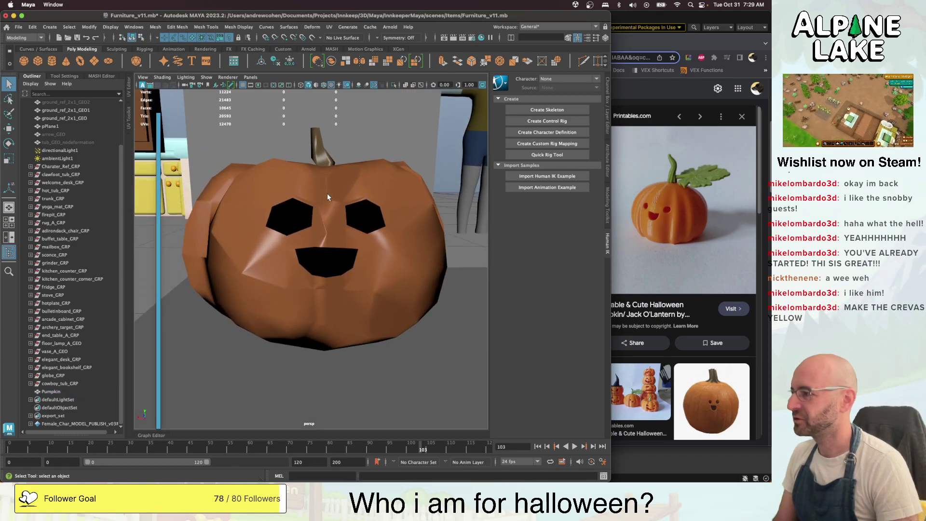
{"action": "left_click_drag", "start_coordinate": [327, 196], "coordinate": [377, 136], "text": "alt"}
{"action": "left_click", "coordinate": [342, 216]}
{"action": "scroll", "coordinate": [352, 185], "scroll_direction": "up", "scroll_amount": 5}
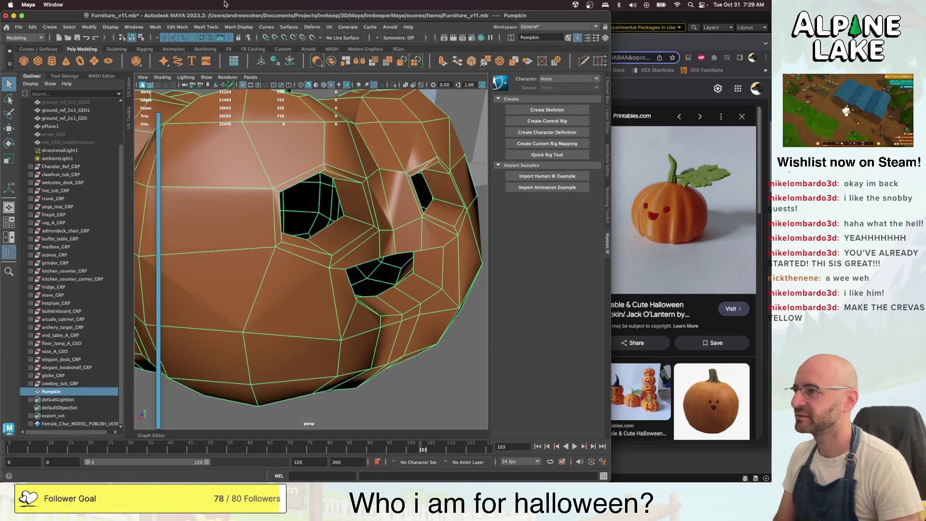
{"action": "left_click", "coordinate": [234, 28]}
{"action": "left_click", "coordinate": [255, 106]}
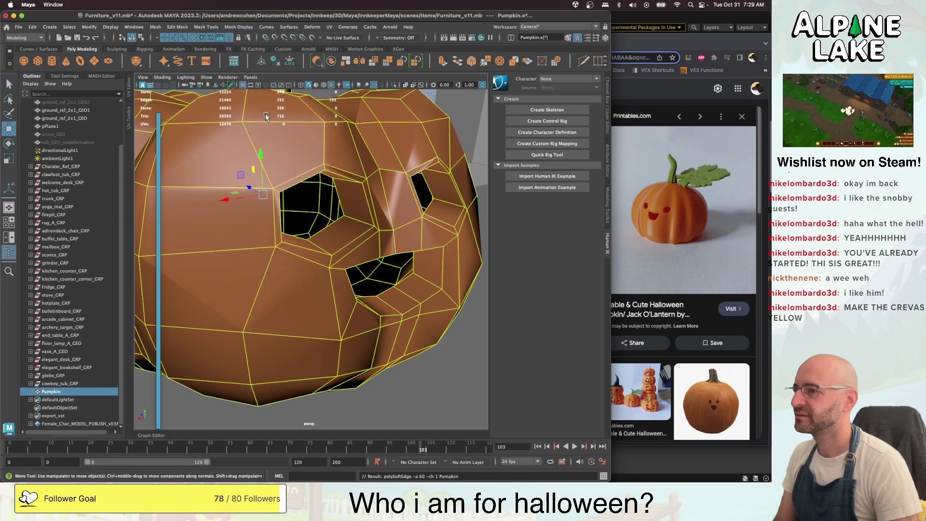
{"action": "left_click", "coordinate": [399, 154]}
{"action": "left_click_drag", "start_coordinate": [400, 153], "coordinate": [394, 223], "text": "alt"}
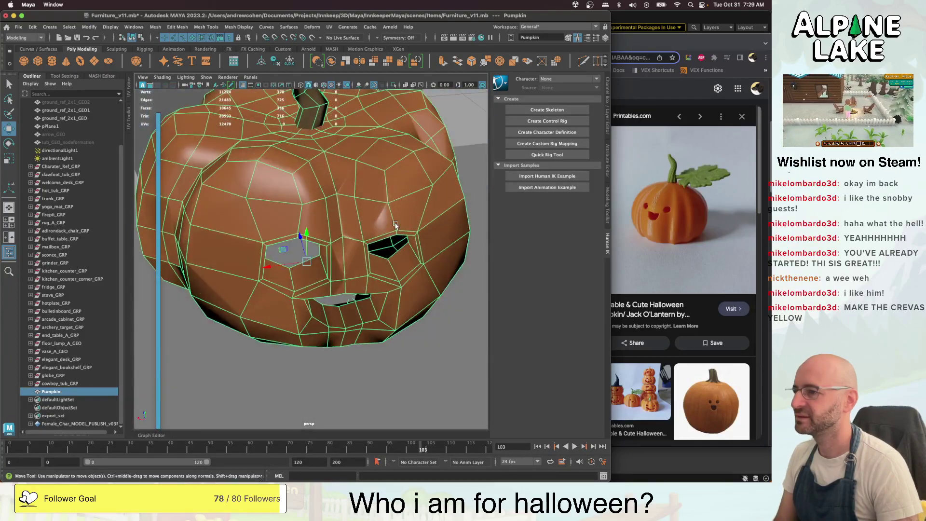
Select the vertex on the pumpkin's upper rim above the right-hand eye and view the face from the front
{"action": "right_click", "coordinate": [389, 196]}
{"action": "right_click_drag", "start_coordinate": [363, 199], "coordinate": [363, 198]}
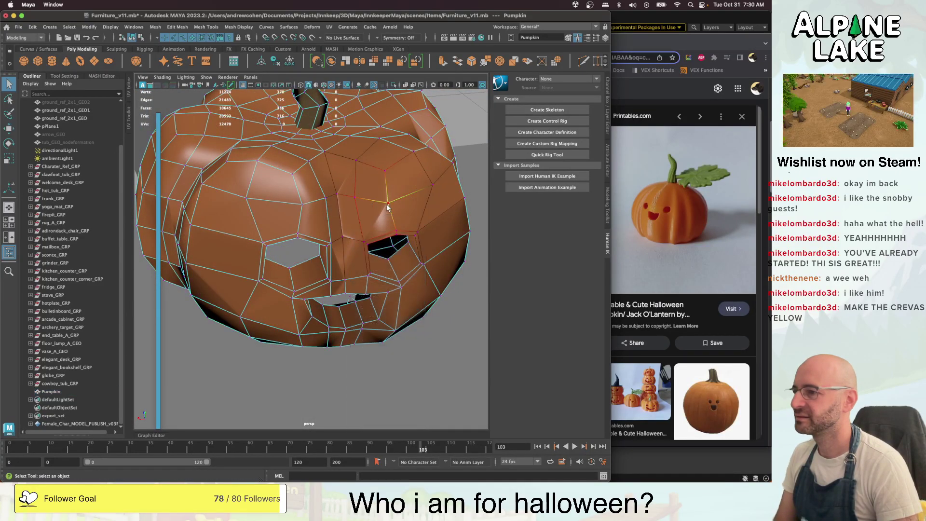
{"action": "left_click", "coordinate": [330, 198]}
{"action": "left_click_drag", "start_coordinate": [333, 198], "coordinate": [354, 184], "text": "alt"}
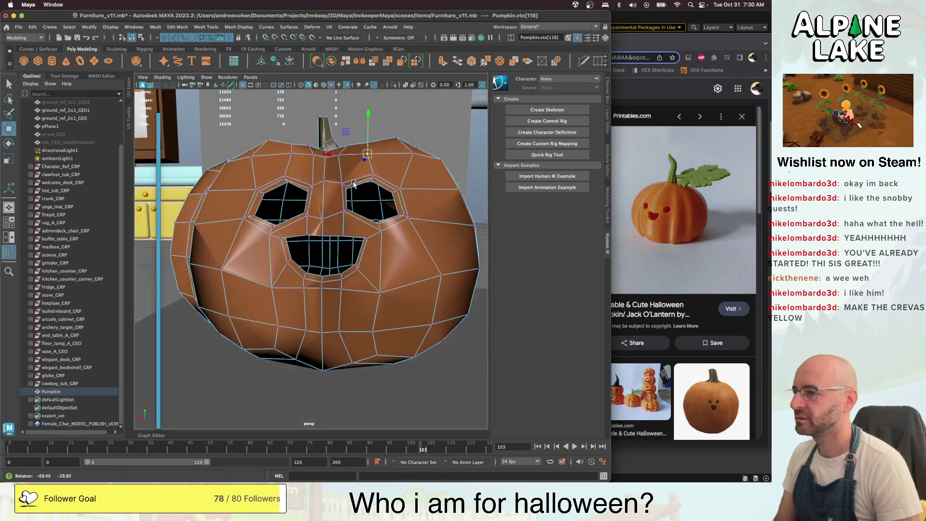
Return to object selection and unlock the normals of the whole pumpkin
{"action": "left_click", "coordinate": [130, 36]}
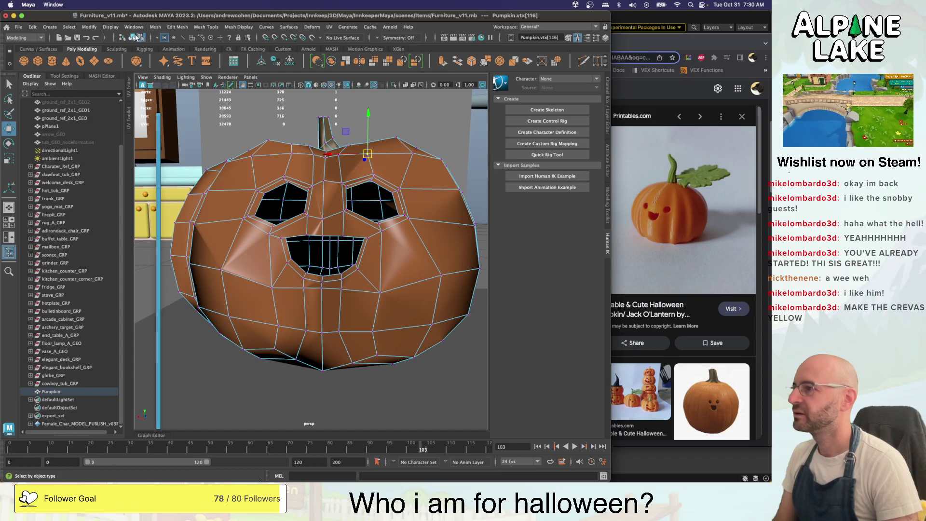
{"action": "key", "text": "q"}
{"action": "left_click", "coordinate": [237, 28]}
{"action": "mouse_move", "coordinate": [205, 27]}
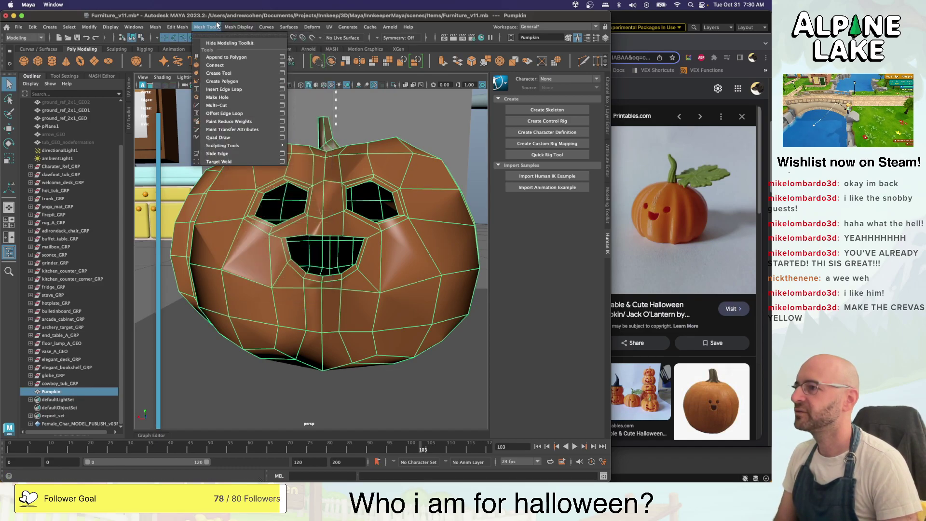
{"action": "mouse_move", "coordinate": [237, 27]}
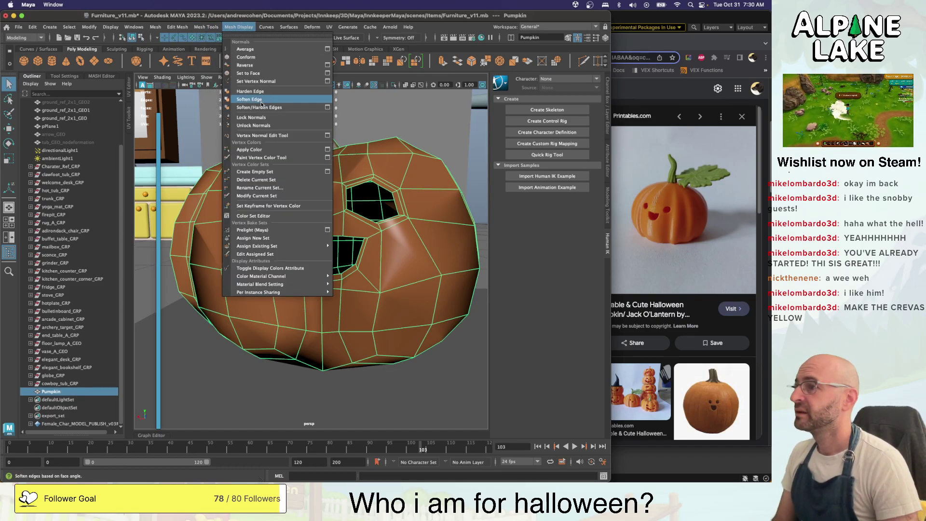
{"action": "left_click", "coordinate": [260, 125]}
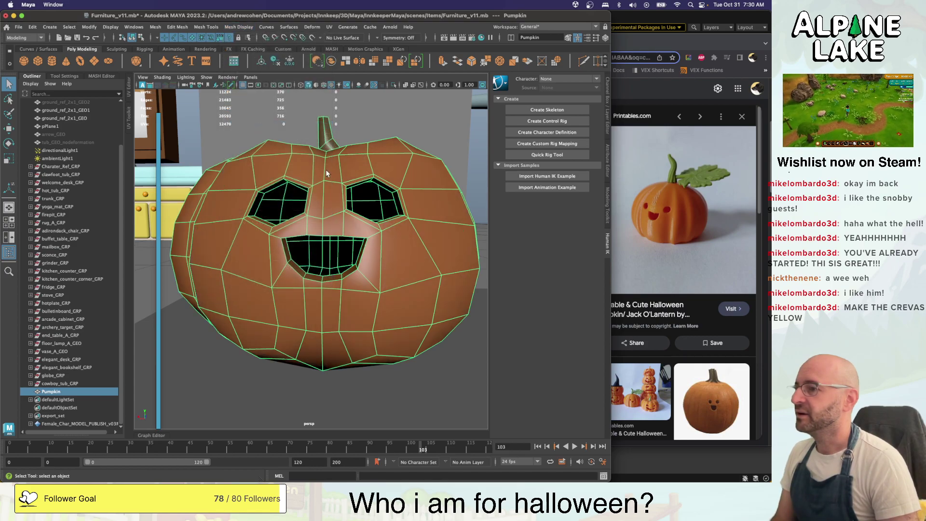
{"action": "left_click", "coordinate": [266, 118]}
Examine the shading around the pumpkin's eyes and mouth from above and from the front
{"action": "left_click_drag", "start_coordinate": [268, 121], "coordinate": [306, 213], "text": "alt"}
{"action": "right_click_drag", "start_coordinate": [306, 214], "coordinate": [385, 201], "text": "alt"}
{"action": "left_click_drag", "start_coordinate": [385, 201], "coordinate": [368, 200], "text": "alt"}
{"action": "left_click", "coordinate": [347, 166]}
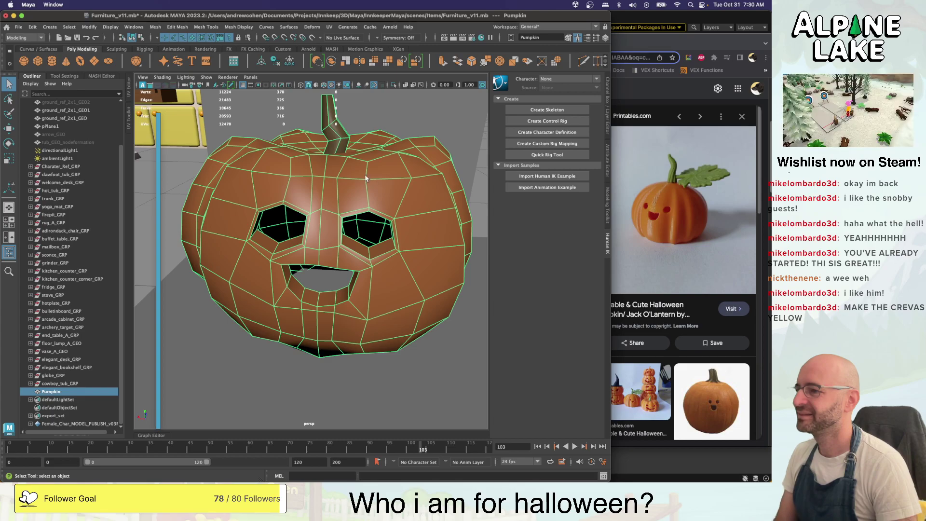
{"action": "key", "text": "super+z"}
{"action": "right_click_drag", "start_coordinate": [399, 189], "coordinate": [353, 191], "text": "alt"}
{"action": "mouse_move", "coordinate": [348, 230]}
{"action": "left_mouse_down", "text": "alt"}
{"action": "mouse_move", "coordinate": [421, 205]}
{"action": "mouse_move", "coordinate": [372, 204]}
{"action": "mouse_move", "coordinate": [348, 227]}
{"action": "left_mouse_up", "text": "alt"}
{"action": "right_click_drag", "start_coordinate": [313, 212], "coordinate": [356, 206], "text": "alt"}
{"action": "scroll", "coordinate": [348, 202], "scroll_direction": "up", "scroll_amount": 3}
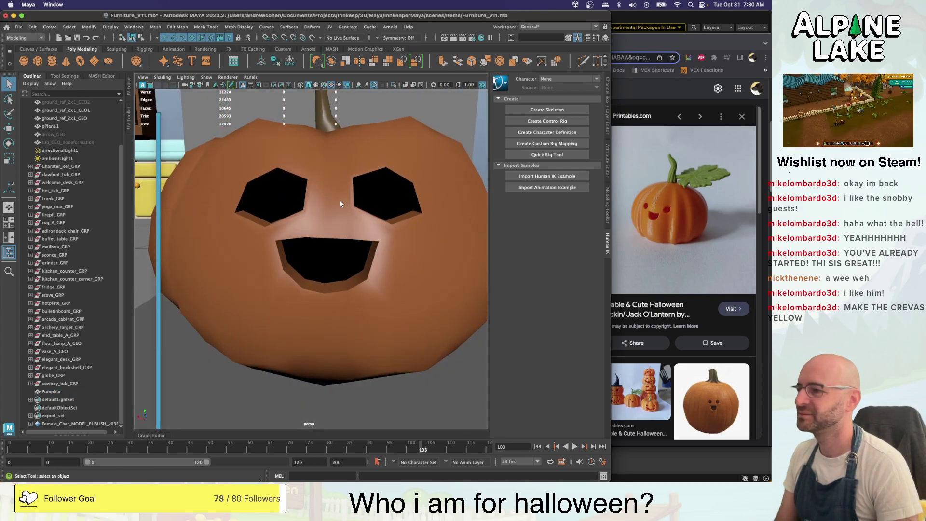
Select the inner wall faces of both eye holes
{"action": "right_click_drag", "start_coordinate": [320, 178], "coordinate": [322, 197]}
{"action": "mouse_move", "coordinate": [322, 198]}
{"action": "left_mouse_down", "text": "alt"}
{"action": "mouse_move", "coordinate": [363, 199]}
{"action": "mouse_move", "coordinate": [317, 212]}
{"action": "left_mouse_up", "text": "alt"}
{"action": "left_click", "coordinate": [363, 199]}
{"action": "double_click", "coordinate": [354, 212], "text": "shift"}
{"action": "left_click_drag", "start_coordinate": [378, 191], "coordinate": [344, 216], "text": "alt"}
{"action": "left_click", "coordinate": [299, 196], "text": "shift"}
{"action": "left_click", "coordinate": [296, 220], "text": "shift"}
{"action": "double_click", "coordinate": [297, 220], "text": "shift"}
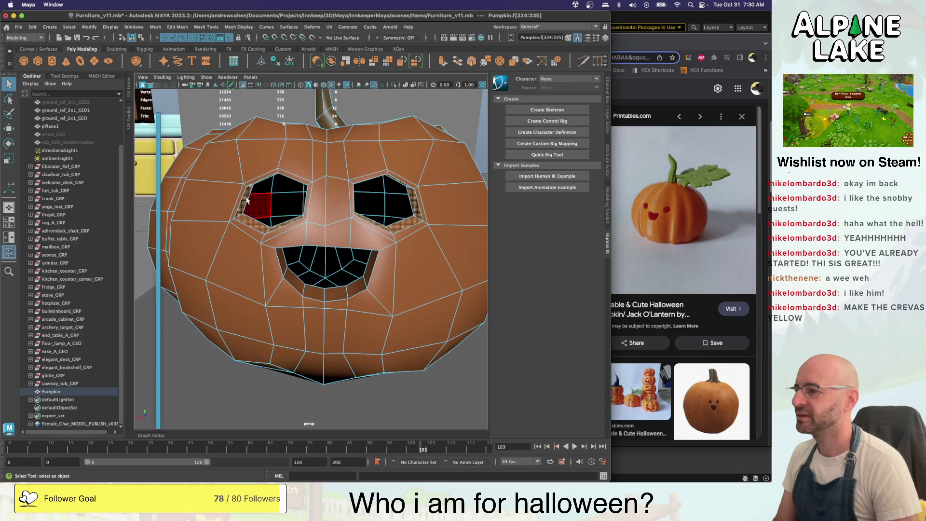
Select only the inner wall faces of the left-hand eye hole and scale them down uniformly
{"action": "mouse_move", "coordinate": [261, 204]}
{"action": "left_mouse_down", "text": "alt"}
{"action": "mouse_move", "coordinate": [240, 197]}
{"action": "mouse_move", "coordinate": [259, 210]}
{"action": "left_mouse_up", "text": "alt"}
{"action": "left_click", "coordinate": [241, 197]}
{"action": "left_click", "coordinate": [236, 211], "text": "shift"}
{"action": "double_click", "coordinate": [237, 211], "text": "shift"}
{"action": "key", "text": "r"}
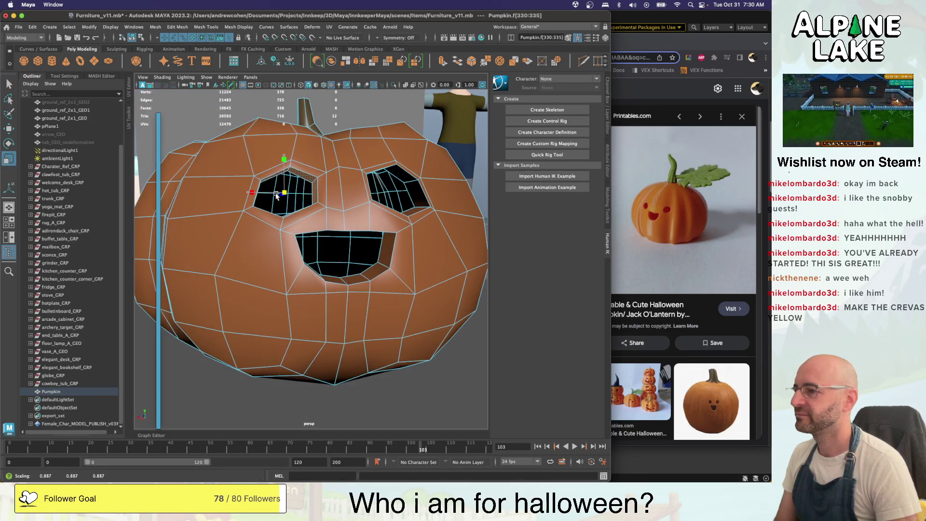
{"action": "left_click_drag", "start_coordinate": [283, 191], "coordinate": [285, 191]}
Scale down the inner wall faces of the right-hand eye hole to match the other eye, and return to object selection
{"action": "double_click", "coordinate": [405, 177]}
{"action": "key", "text": "r"}
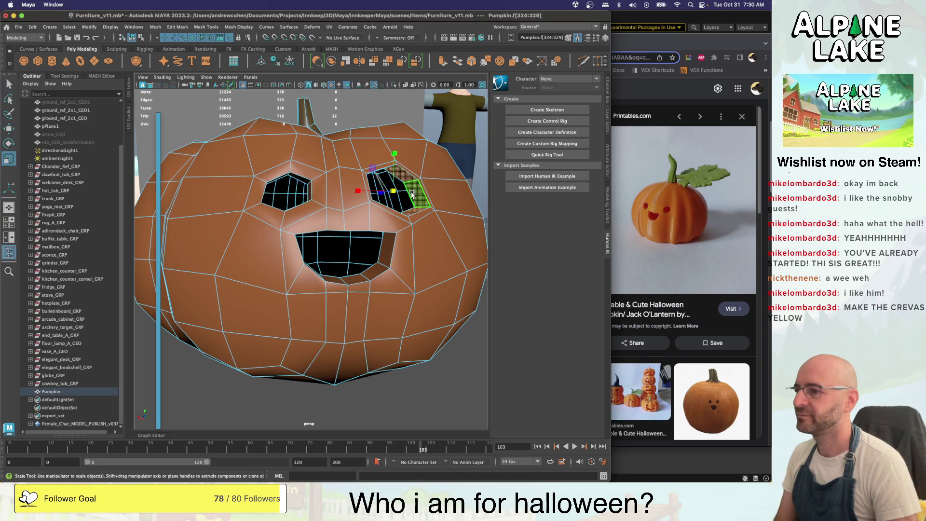
{"action": "left_click_drag", "start_coordinate": [405, 177], "coordinate": [391, 200], "text": "alt"}
{"action": "left_click", "coordinate": [132, 38]}
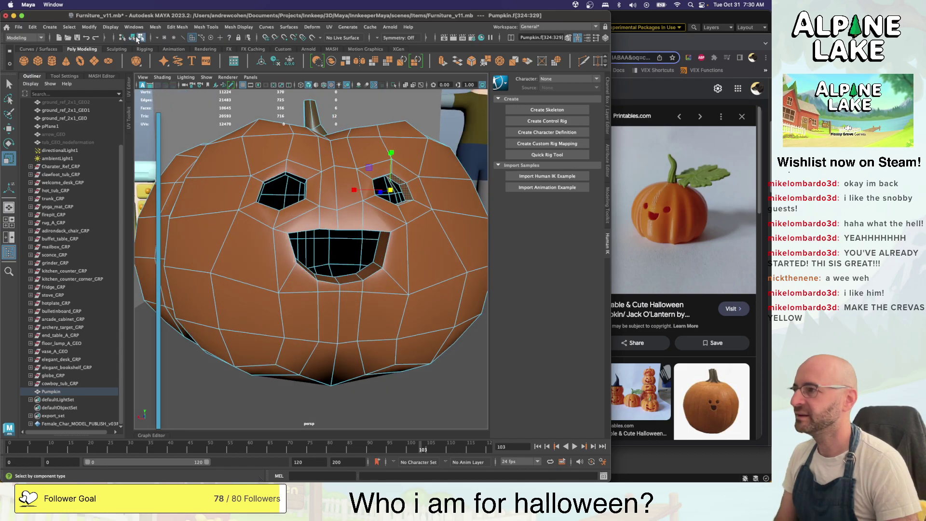
Try to move the inner faces along the mouth's upper edge vertically
{"action": "left_click_drag", "start_coordinate": [358, 169], "coordinate": [289, 177], "text": "alt"}
{"action": "right_click_drag", "start_coordinate": [289, 177], "coordinate": [358, 211], "text": "alt"}
{"action": "left_click", "coordinate": [341, 208]}
{"action": "left_click_drag", "start_coordinate": [341, 208], "coordinate": [297, 195], "text": "alt"}
{"action": "right_click", "coordinate": [299, 193]}
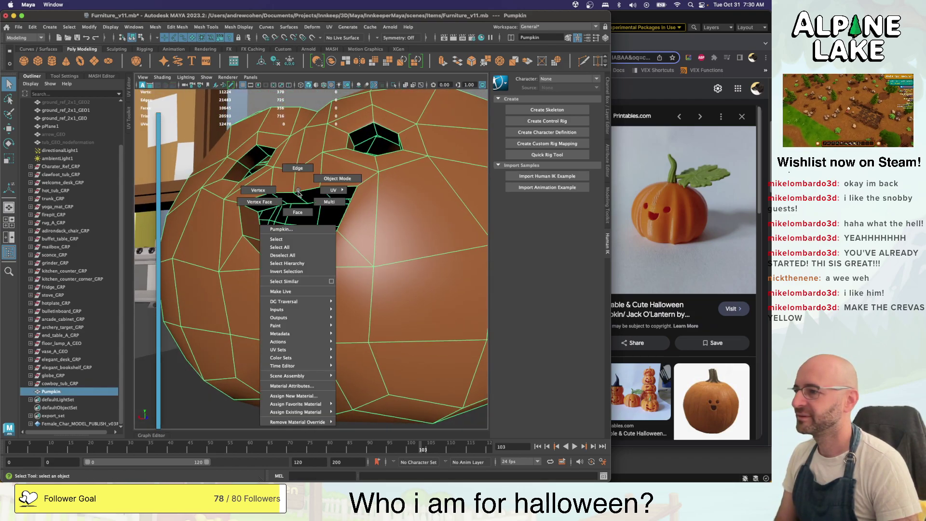
{"action": "left_click", "coordinate": [297, 211]}
{"action": "left_click", "coordinate": [301, 195]}
{"action": "key", "text": "w"}
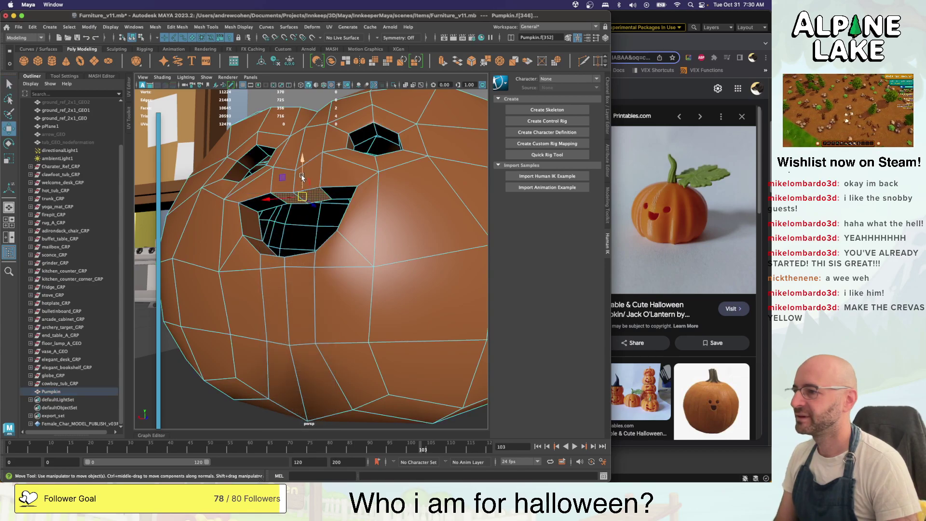
{"action": "left_click_drag", "start_coordinate": [301, 177], "coordinate": [302, 181]}
Raise the whole loop of inner wall faces around the mouth closer to the eyes and grow the selection to the surrounding faces
{"action": "left_click", "coordinate": [268, 207]}
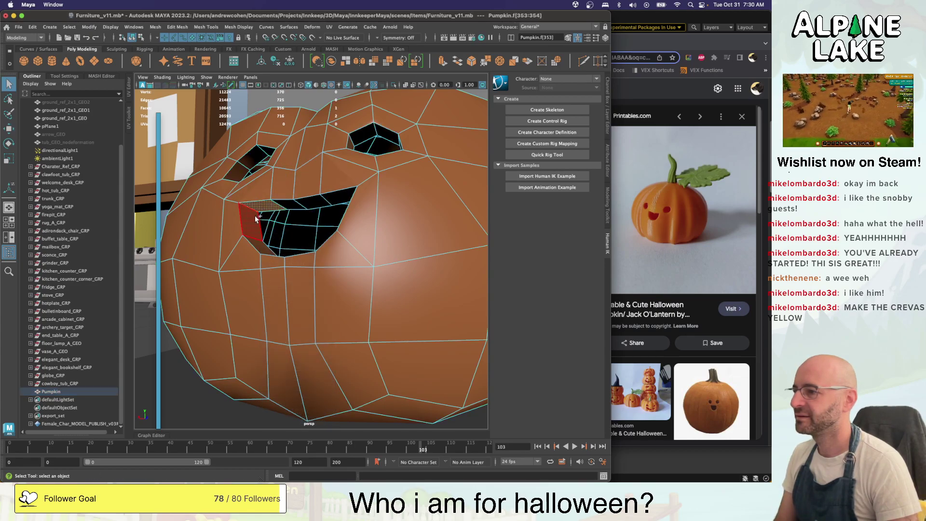
{"action": "double_click", "coordinate": [255, 215], "text": "shift"}
{"action": "left_click_drag", "start_coordinate": [255, 216], "coordinate": [385, 241], "text": "alt"}
{"action": "key", "text": "r"}
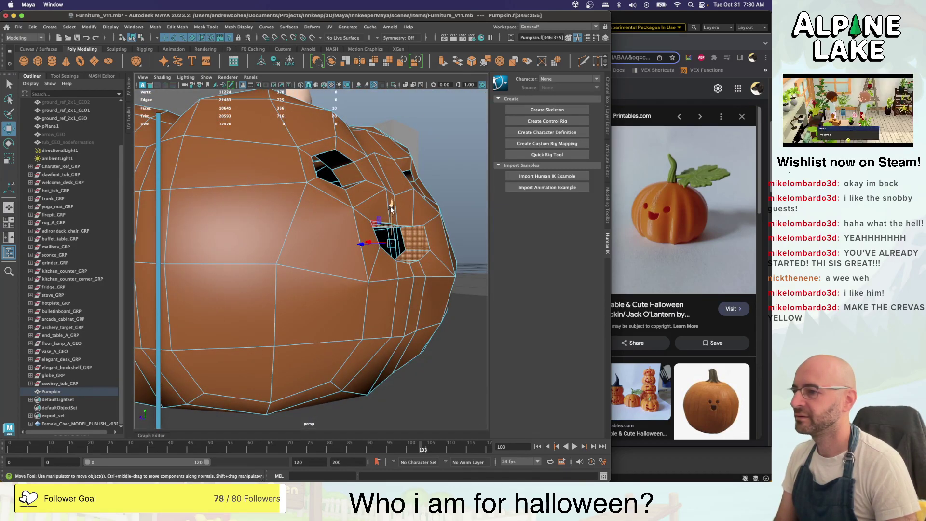
{"action": "left_click_drag", "start_coordinate": [391, 207], "coordinate": [393, 197]}
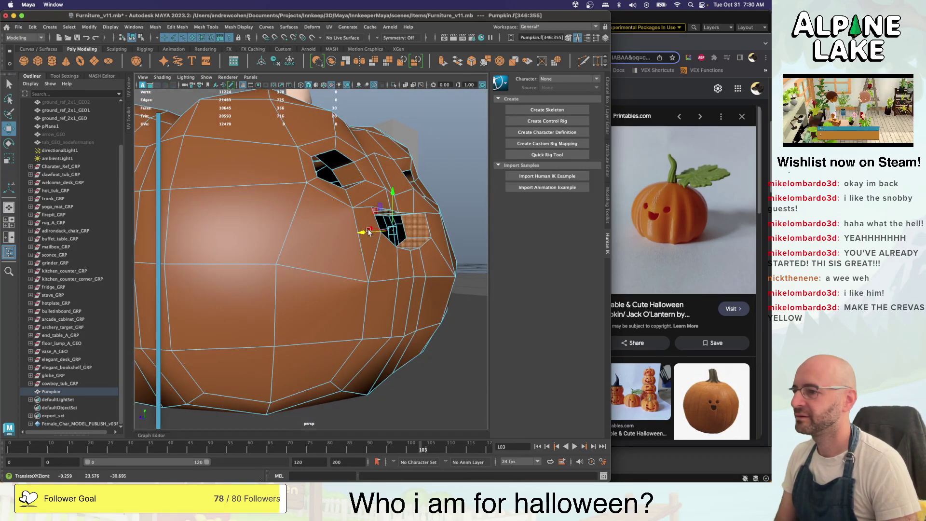
{"action": "left_click_drag", "start_coordinate": [369, 232], "coordinate": [322, 204], "text": "alt"}
{"action": "key", "text": "z"}
{"action": "key", "text": "shift+period"}
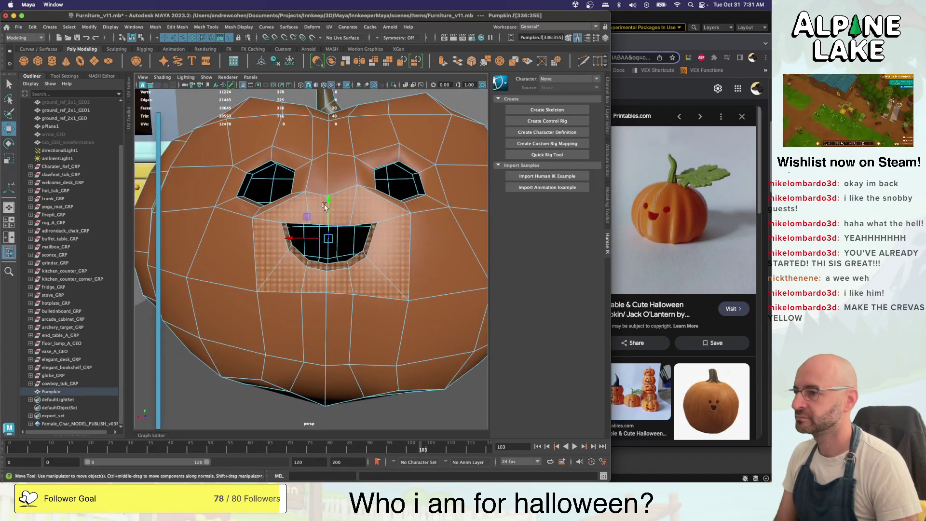
Return to object selection and examine the carved face from a distance and from several angles
{"action": "scroll", "coordinate": [311, 209], "scroll_direction": "down", "scroll_amount": 10}
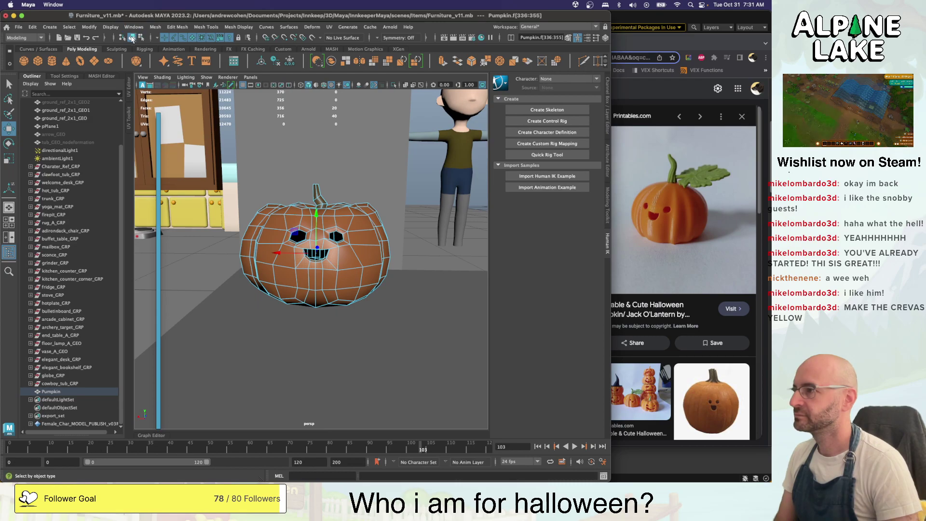
{"action": "left_click", "coordinate": [132, 39]}
{"action": "left_click", "coordinate": [400, 244]}
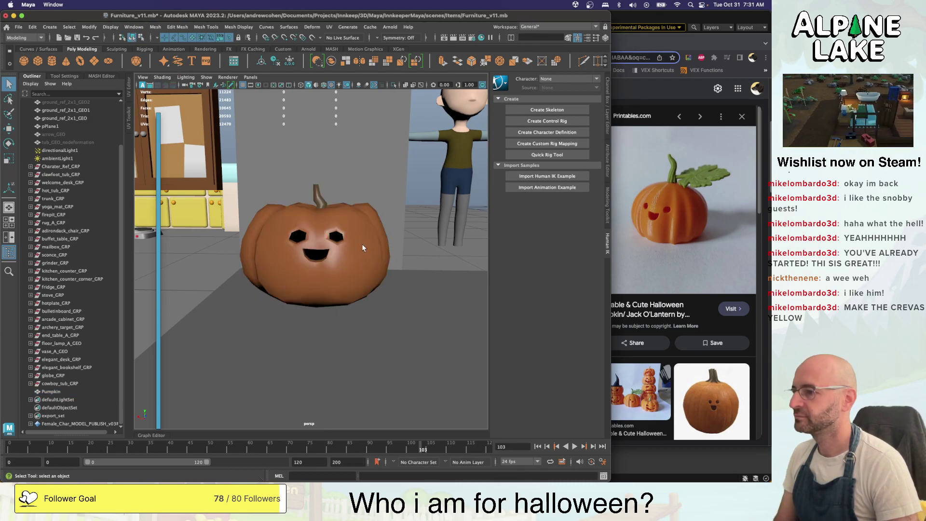
{"action": "left_click_drag", "start_coordinate": [362, 247], "coordinate": [317, 273], "text": "alt"}
{"action": "scroll", "coordinate": [318, 253], "scroll_direction": "down", "scroll_amount": 10}
{"action": "scroll", "coordinate": [324, 245], "scroll_direction": "up", "scroll_amount": 3}
{"action": "scroll", "coordinate": [323, 246], "scroll_direction": "up", "scroll_amount": 5}
{"action": "left_click", "coordinate": [377, 274]}
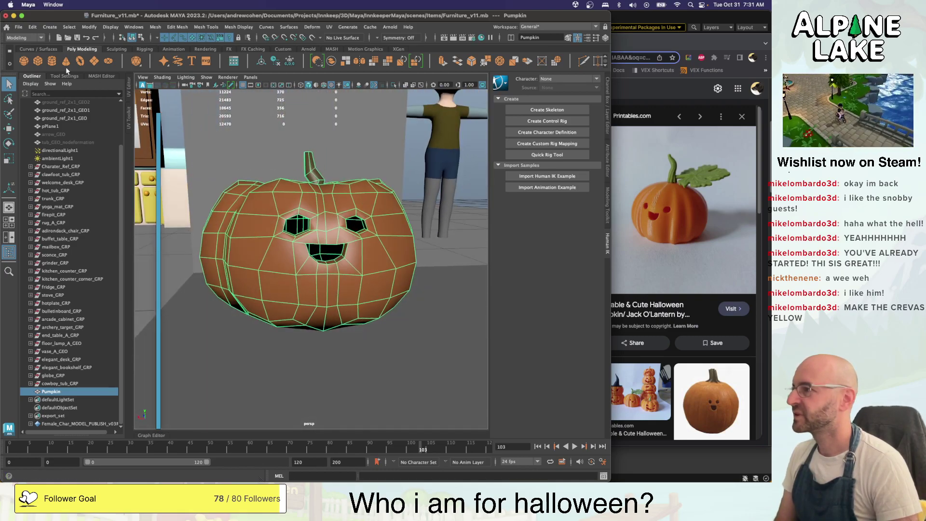
Create a polygon plane above the pumpkin, scaled to about 42 and tilted about -66 degrees around X
{"action": "left_click", "coordinate": [93, 62]}
{"action": "scroll", "coordinate": [280, 193], "scroll_direction": "down", "scroll_amount": 5}
{"action": "key", "text": "r"}
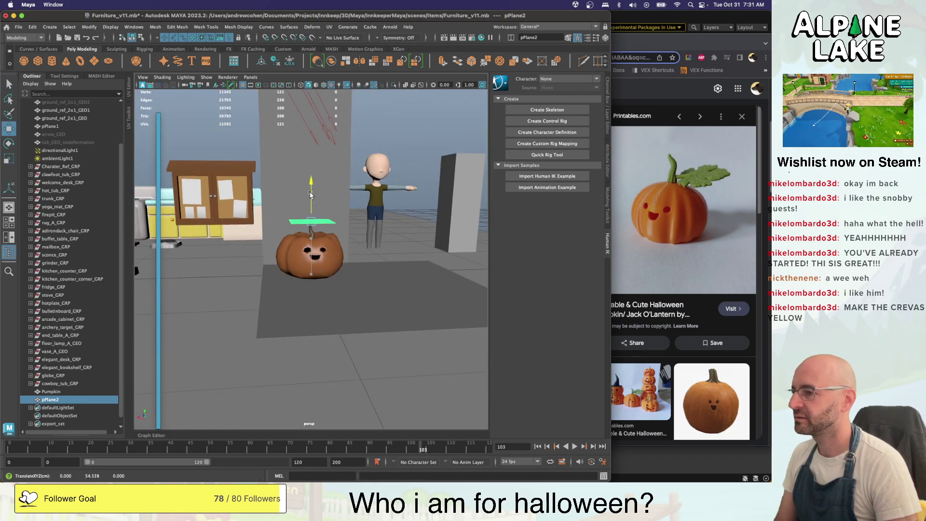
{"action": "key", "text": "e"}
{"action": "left_click_drag", "start_coordinate": [309, 193], "coordinate": [273, 203]}
{"action": "key", "text": "w"}
{"action": "key", "text": "w"}
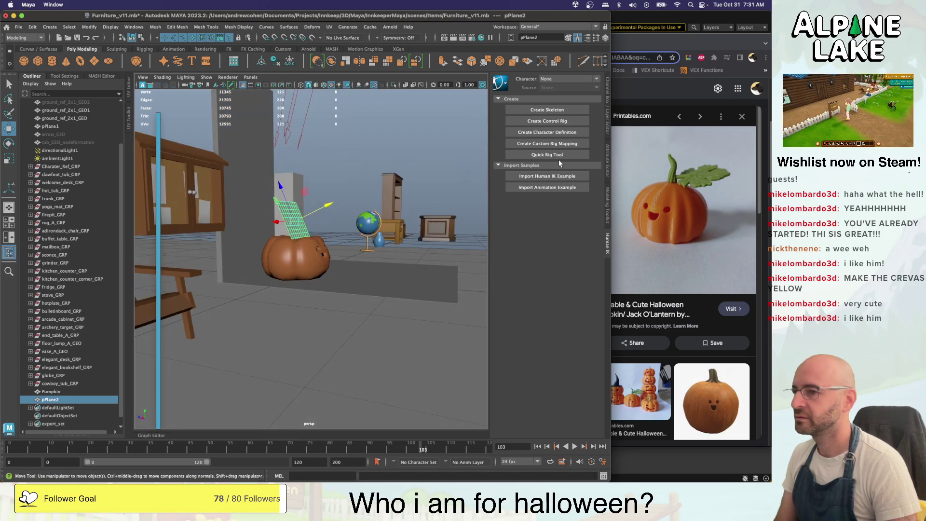
Set the plane's width and height subdivisions to 1 and delete its construction history
{"action": "left_click", "coordinate": [606, 84]}
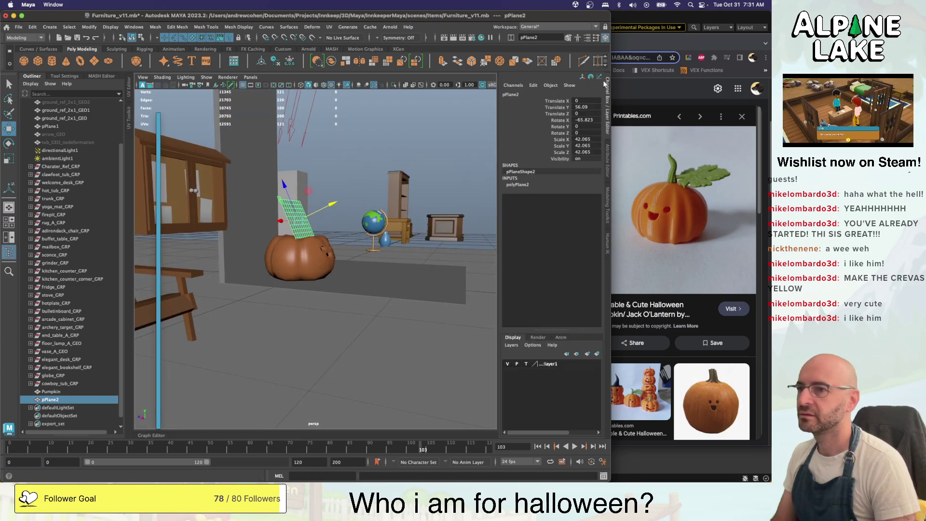
{"action": "left_click", "coordinate": [539, 187]}
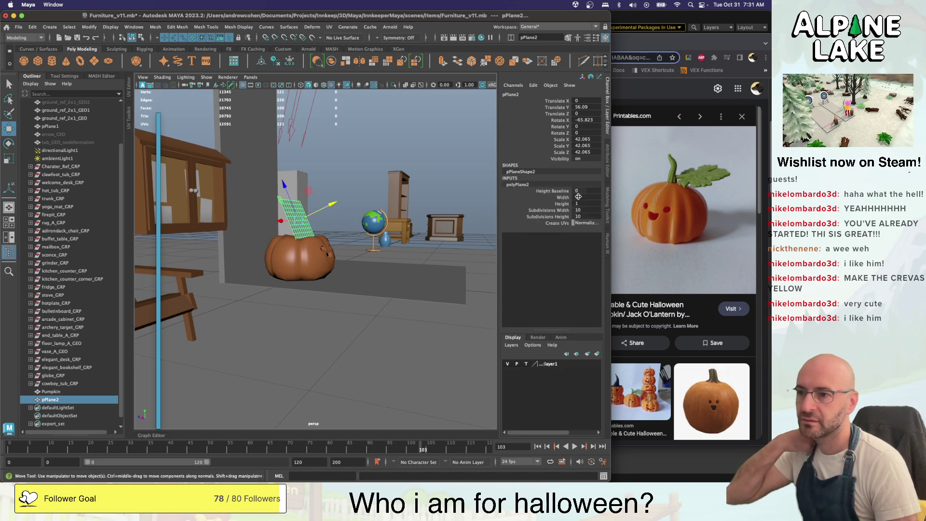
{"action": "type", "text": "1"}
{"action": "key", "text": "Tab"}
{"action": "type", "text": "1"}
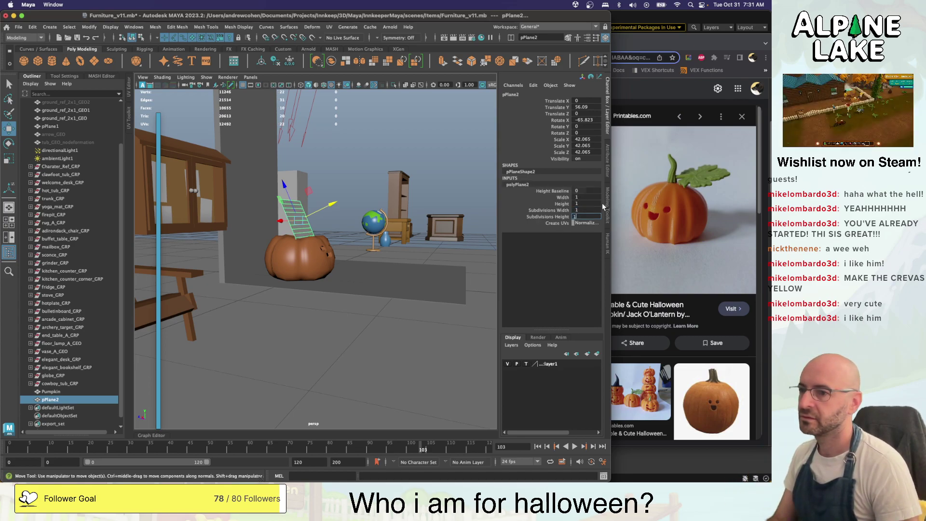
{"action": "key", "text": "Tab"}
Scale the plane down uniformly to about 23.4 and move it down and forward into the pumpkin
{"action": "left_click_drag", "start_coordinate": [355, 189], "coordinate": [333, 203], "text": "alt"}
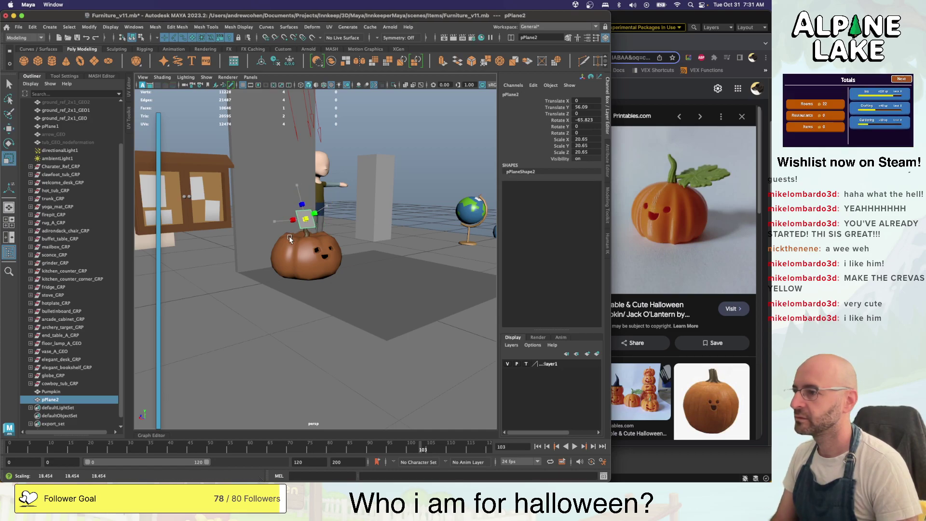
{"action": "key", "text": "w"}
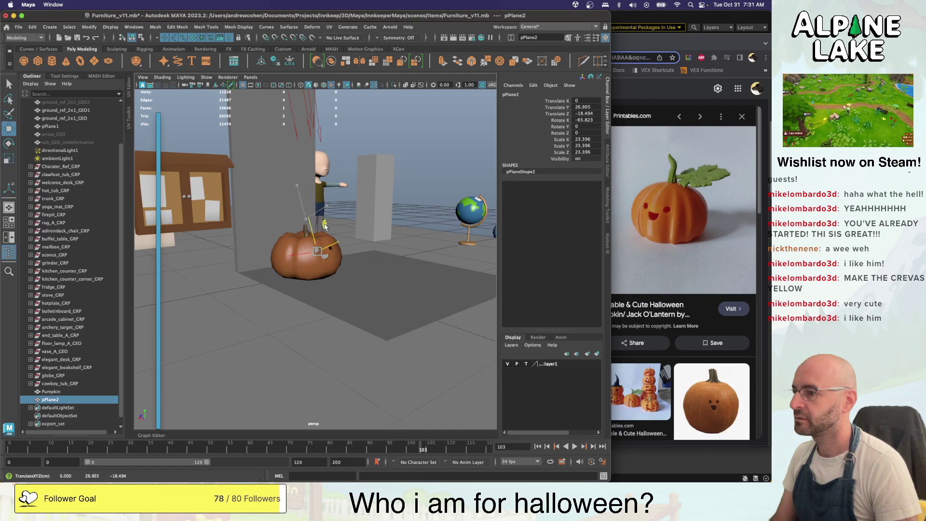
{"action": "key", "text": "f"}
{"action": "left_click_drag", "start_coordinate": [326, 227], "coordinate": [307, 235], "text": "alt"}
Fit the plane behind the eye and mouth holes, scaled to about 33.9, 22.2 and 19.4, at Y 27.3 and Z -23.5
{"action": "key", "text": "4"}
{"action": "key", "text": "r"}
{"action": "mouse_move", "coordinate": [345, 233]}
{"action": "left_mouse_down", "text": "alt"}
{"action": "mouse_move", "coordinate": [263, 239]}
{"action": "mouse_move", "coordinate": [367, 234]}
{"action": "mouse_move", "coordinate": [286, 232]}
{"action": "mouse_move", "coordinate": [355, 220]}
{"action": "mouse_move", "coordinate": [273, 223]}
{"action": "mouse_move", "coordinate": [294, 251]}
{"action": "mouse_move", "coordinate": [288, 261]}
{"action": "left_mouse_up", "text": "alt"}
{"action": "key", "text": "w"}
{"action": "key", "text": "5"}
{"action": "scroll", "coordinate": [354, 220], "scroll_direction": "down", "scroll_amount": 3}
{"action": "key", "text": "r"}
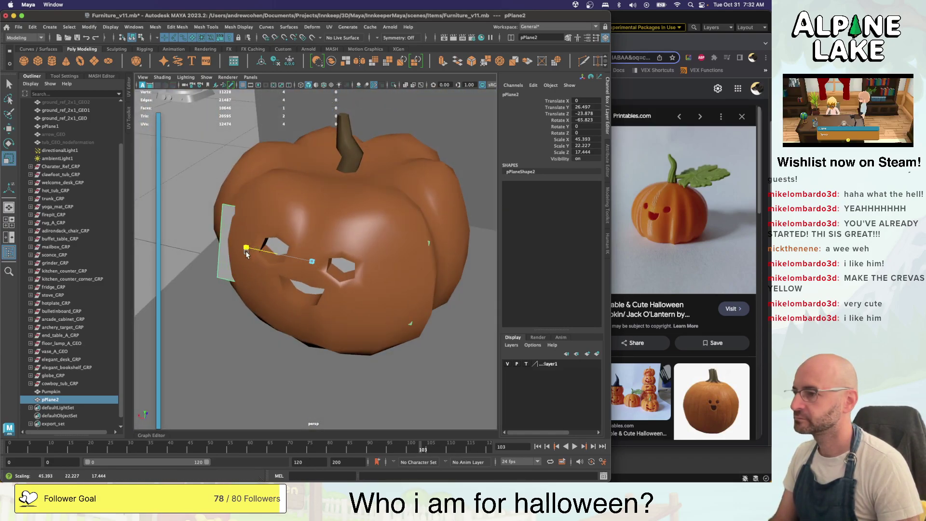
{"action": "left_click_drag", "start_coordinate": [262, 261], "coordinate": [263, 261]}
{"action": "left_click_drag", "start_coordinate": [264, 261], "coordinate": [235, 209], "text": "alt"}
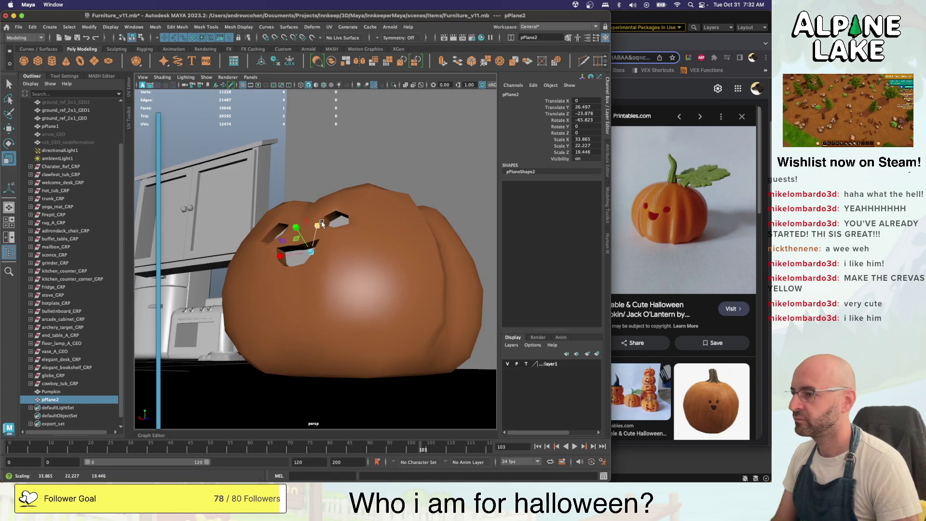
{"action": "left_click_drag", "start_coordinate": [319, 227], "coordinate": [350, 232], "text": "alt"}
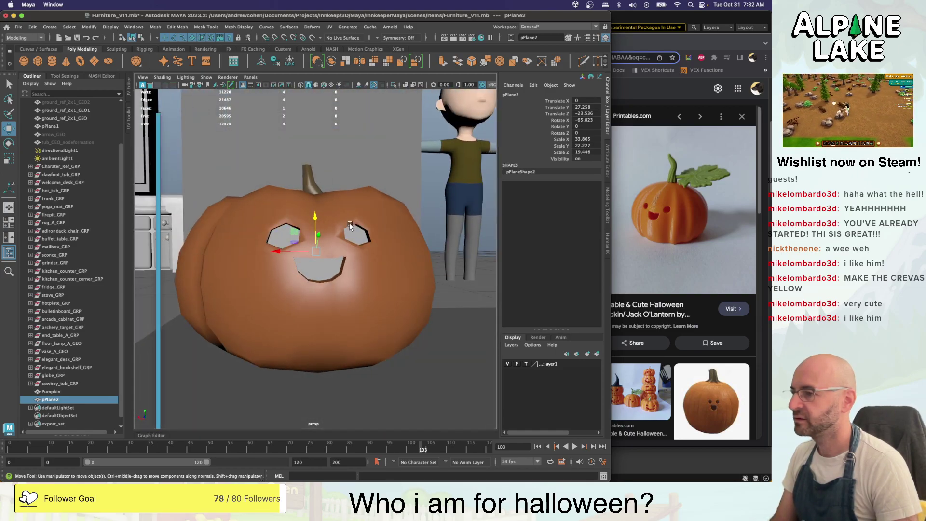
Combine the backing plane and the pumpkin into a single mesh
{"action": "left_click", "coordinate": [350, 211]}
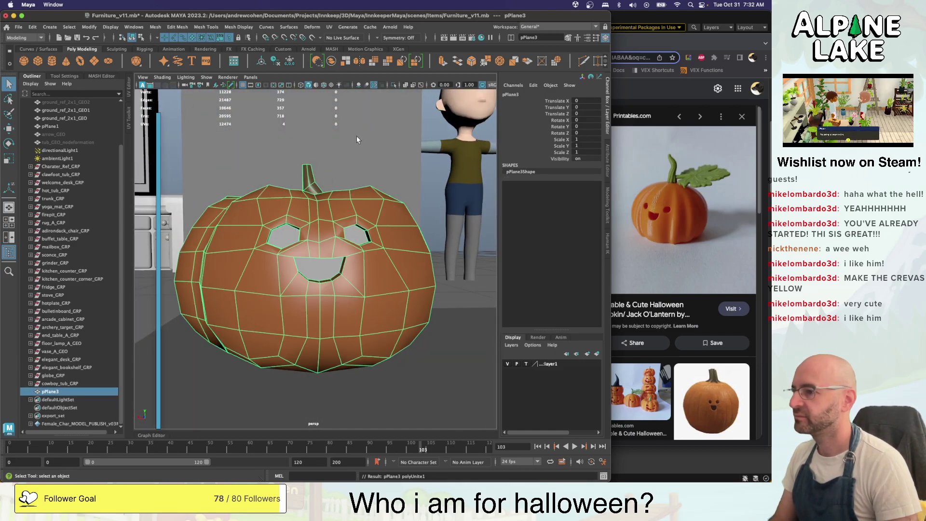
{"action": "left_click_drag", "start_coordinate": [317, 199], "coordinate": [327, 242], "text": "alt"}
{"action": "scroll", "coordinate": [325, 237], "scroll_direction": "down", "scroll_amount": 3}
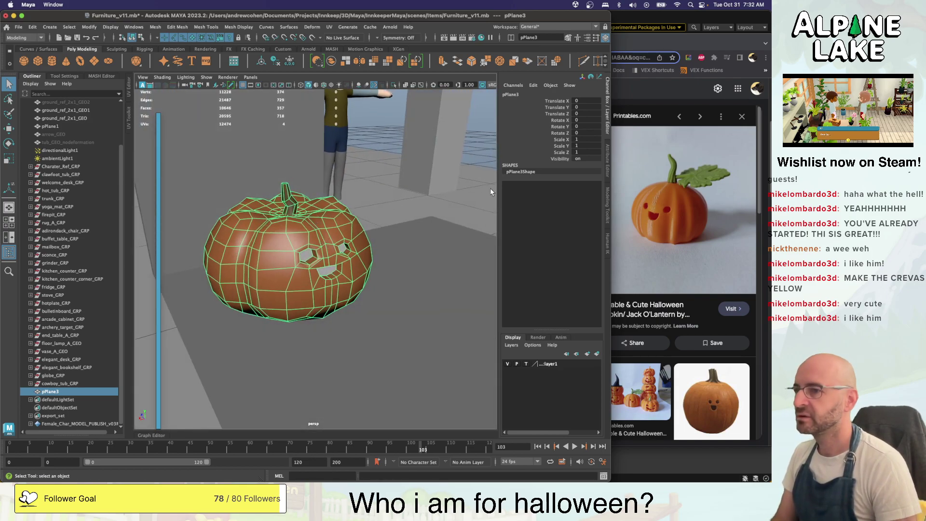
Assign the existing colour-palette material to the combined pumpkin mesh and show it textured alongside the UV Editor
{"action": "right_click_drag", "start_coordinate": [319, 232], "coordinate": [400, 399]}
{"action": "mouse_move", "coordinate": [346, 241]}
{"action": "left_mouse_down", "text": "alt"}
{"action": "mouse_move", "coordinate": [348, 225]}
{"action": "mouse_move", "coordinate": [320, 240]}
{"action": "left_mouse_up", "text": "alt"}
{"action": "key", "text": "4"}
{"action": "key", "text": "6"}
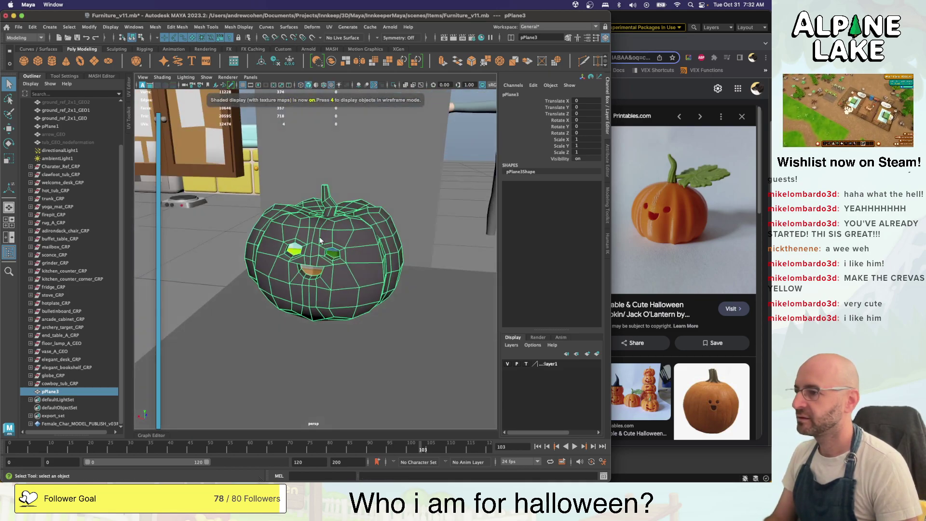
{"action": "key", "text": "alt+u"}
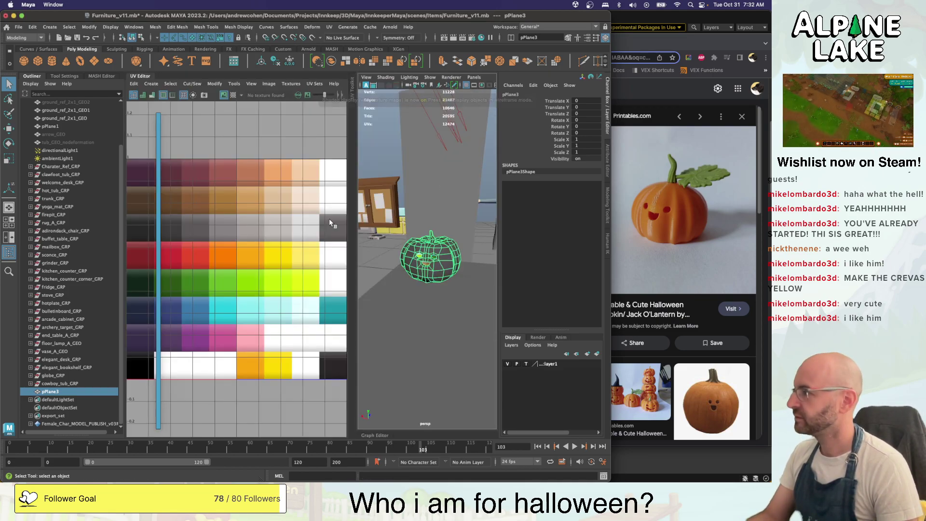
Scale the backing plane's UV shell down to a small square at the centre of the colour palette
{"action": "scroll", "coordinate": [275, 238], "scroll_direction": "down", "scroll_amount": 5}
{"action": "right_click_drag", "start_coordinate": [234, 210], "coordinate": [216, 198]}
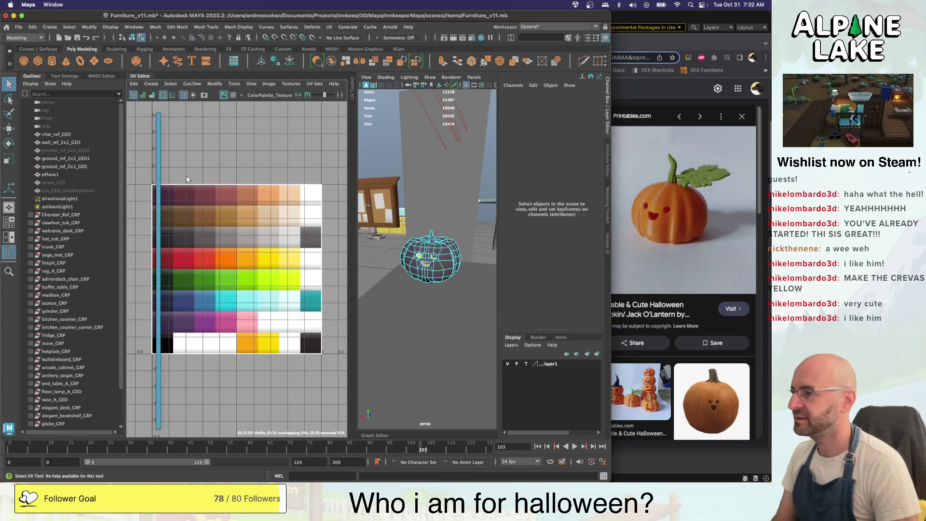
{"action": "left_click", "coordinate": [309, 348]}
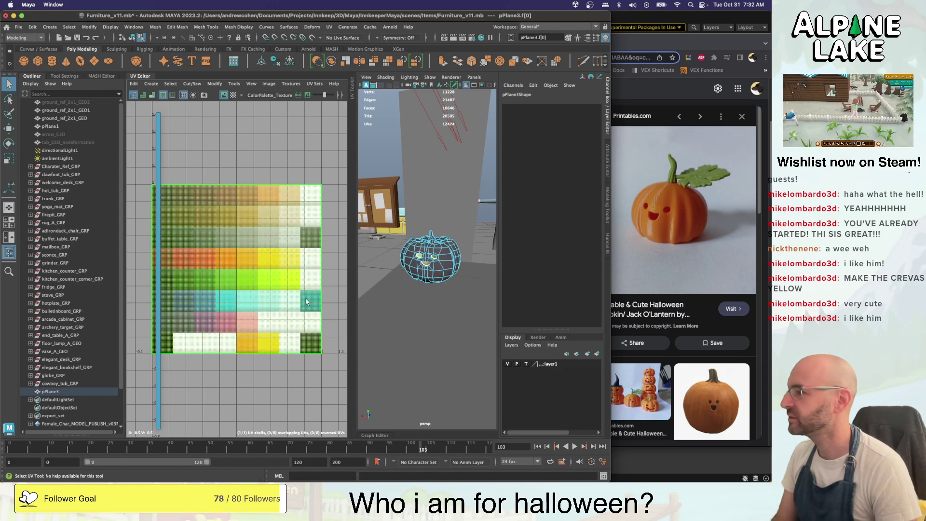
{"action": "key", "text": "r"}
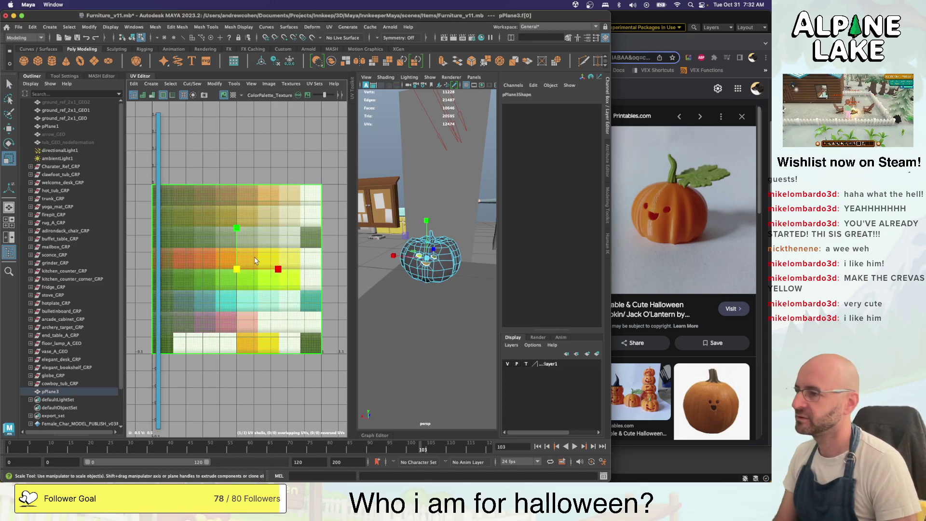
{"action": "left_click_drag", "start_coordinate": [236, 271], "coordinate": [195, 300]}
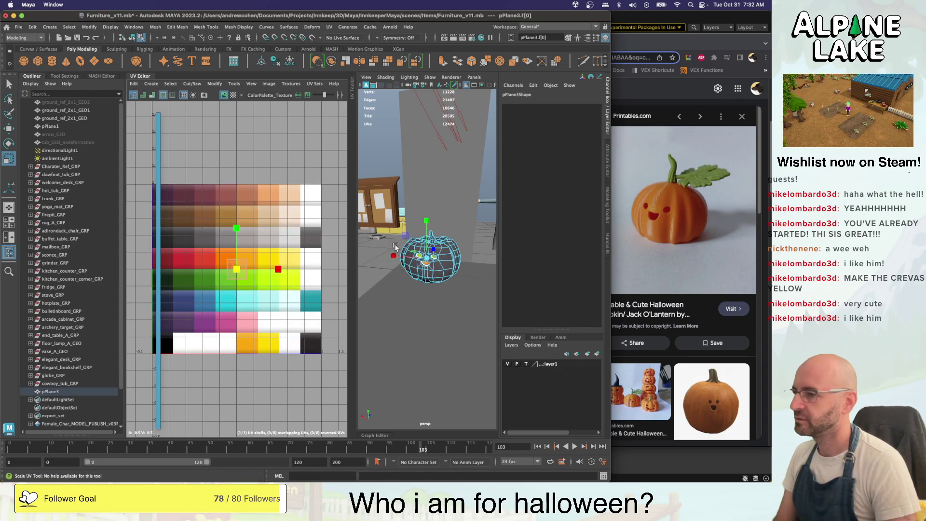
Inspect the UV set of the combined pumpkin mesh
{"action": "key", "text": "q"}
{"action": "left_click", "coordinate": [447, 263]}
{"action": "right_click_drag", "start_coordinate": [446, 233], "coordinate": [474, 233]}
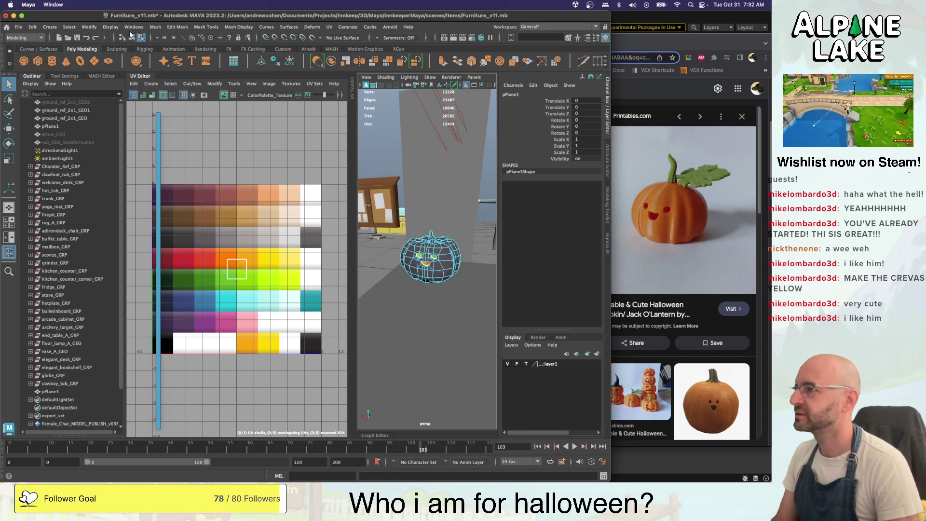
{"action": "left_click", "coordinate": [132, 37]}
{"action": "left_click", "coordinate": [269, 84]}
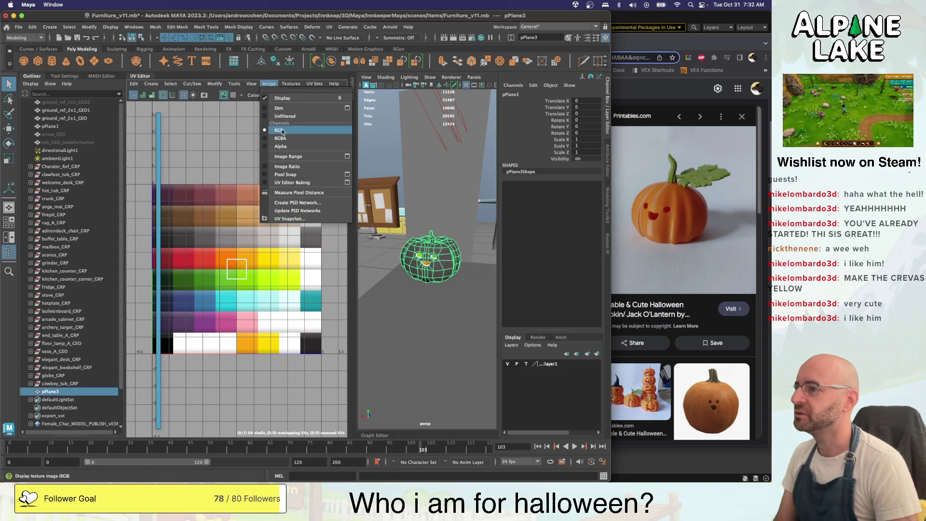
{"action": "mouse_move", "coordinate": [288, 83]}
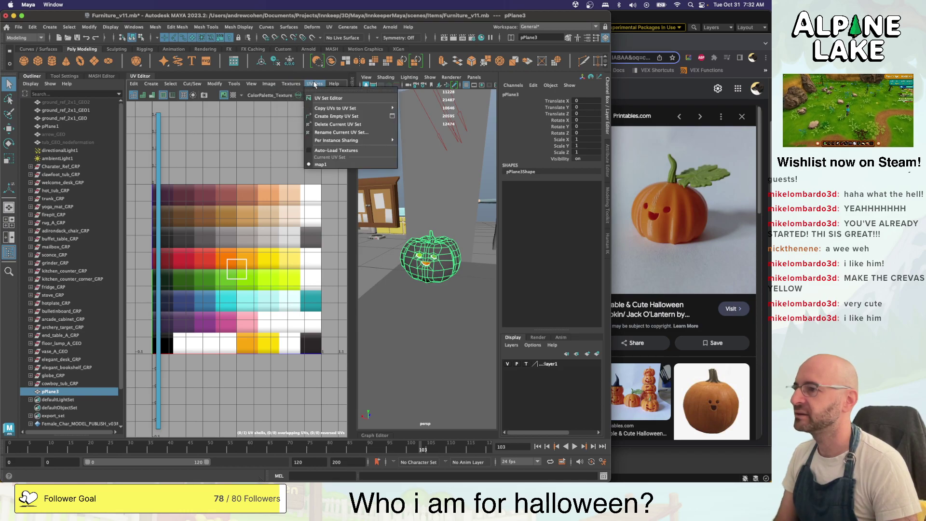
{"action": "left_click", "coordinate": [342, 165]}
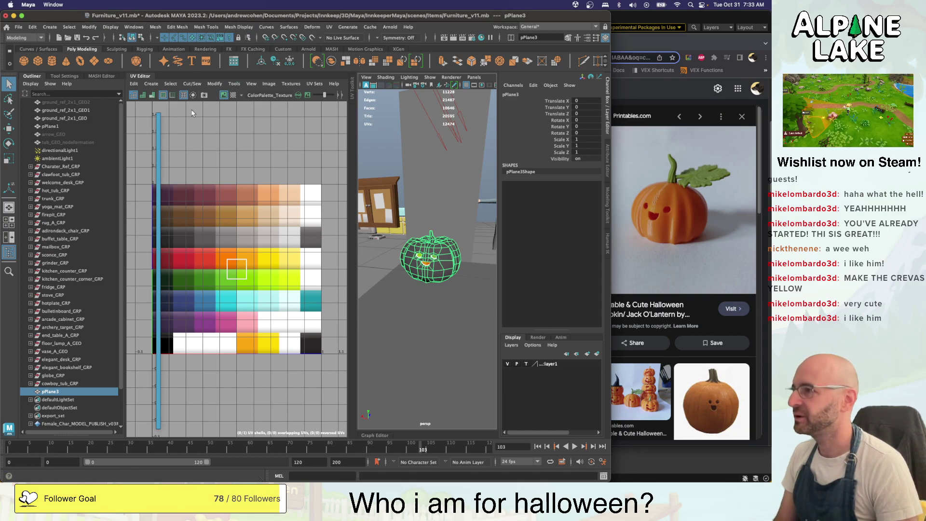
{"action": "double_click", "coordinate": [47, 17]}
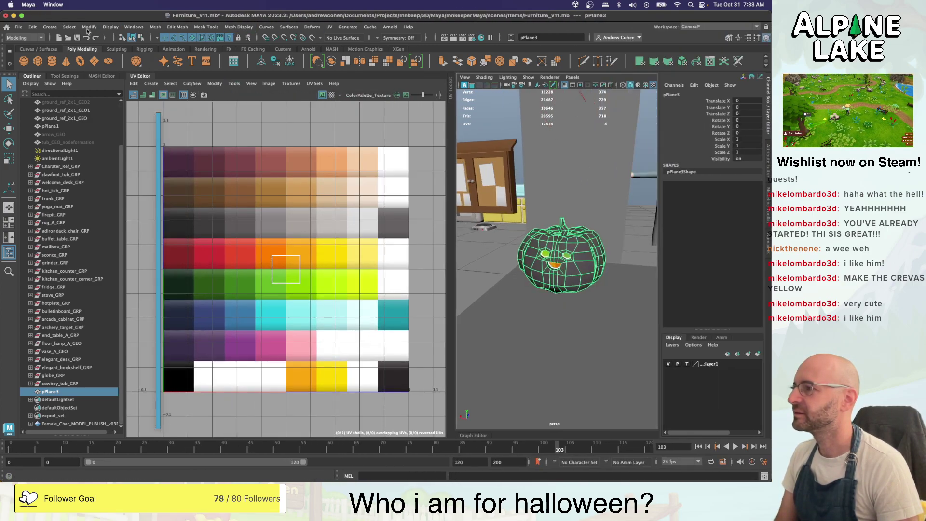
{"action": "left_click", "coordinate": [22, 16]}
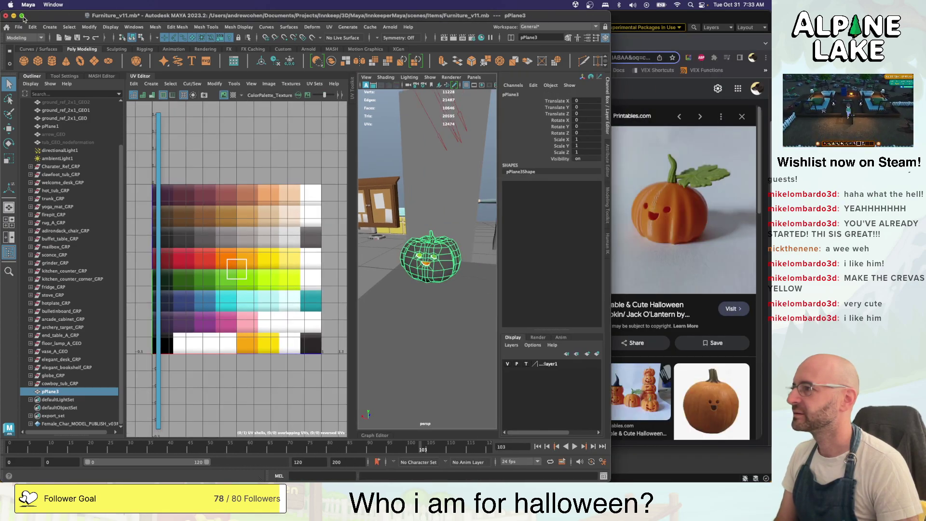
{"action": "left_click", "coordinate": [23, 16]}
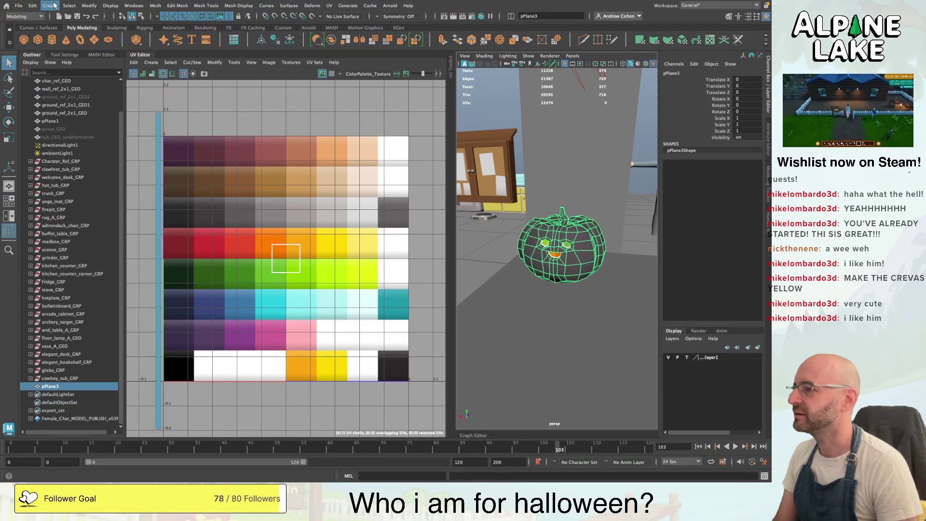
{"action": "mouse_move", "coordinate": [99, 4]}
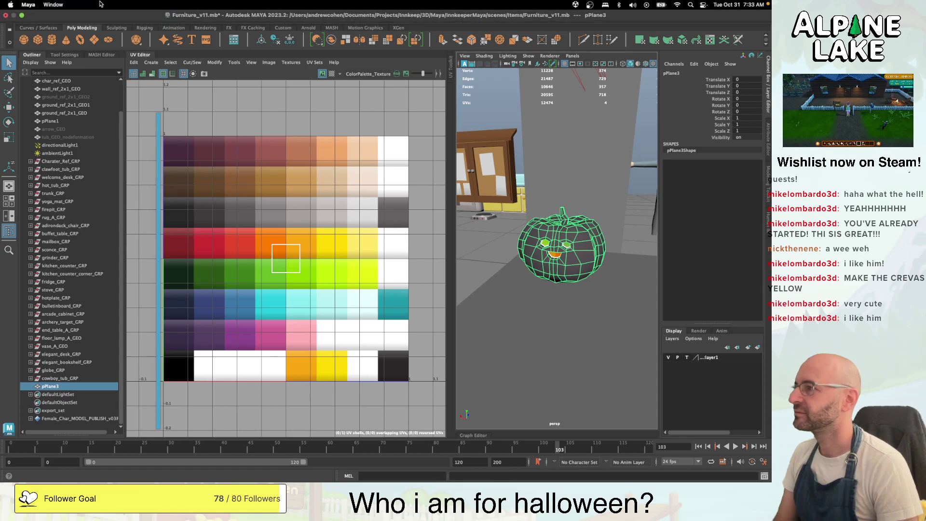
{"action": "left_click", "coordinate": [23, 16]}
{"action": "left_click", "coordinate": [14, 16]}
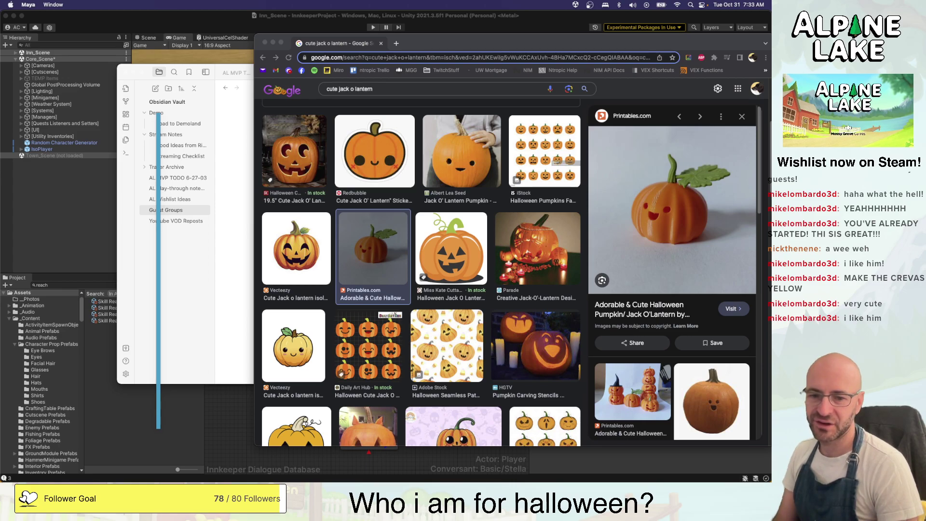
{"action": "key", "text": "super+Tab"}
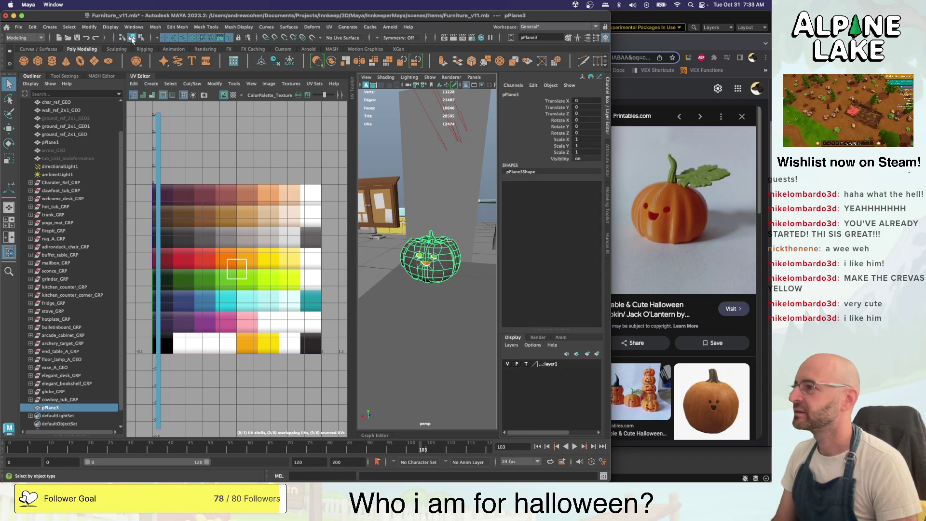
Select all faces of the combined pumpkin mesh and apply a planar UV projection
{"action": "left_click", "coordinate": [141, 38]}
{"action": "left_click", "coordinate": [192, 37]}
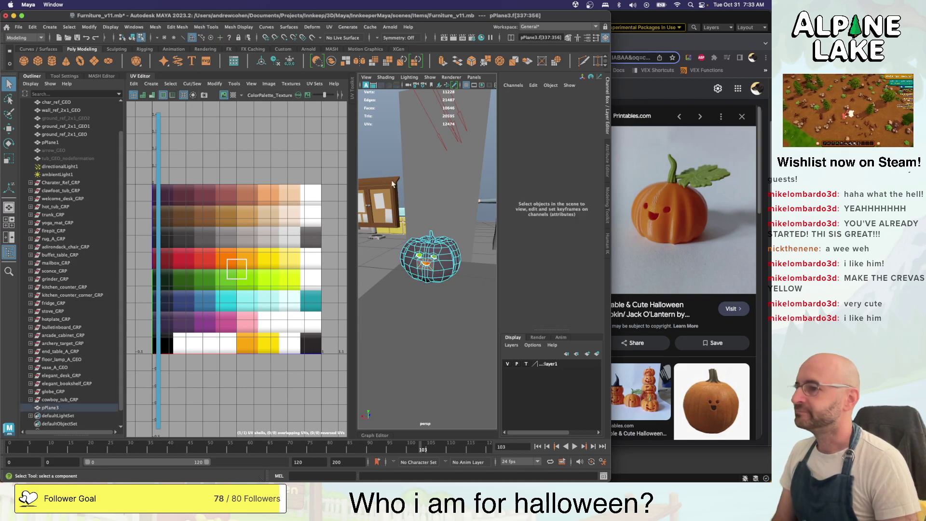
{"action": "left_click_drag", "start_coordinate": [397, 219], "coordinate": [472, 295]}
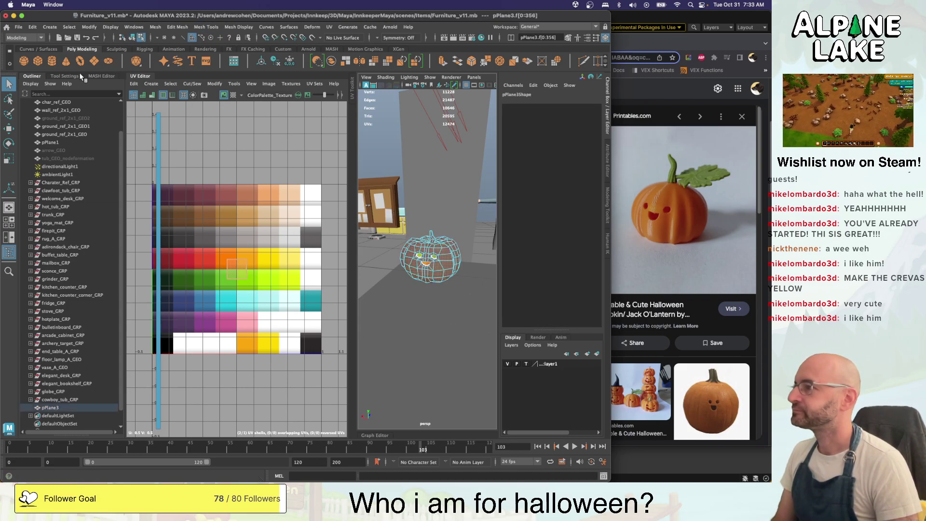
{"action": "key", "text": "f"}
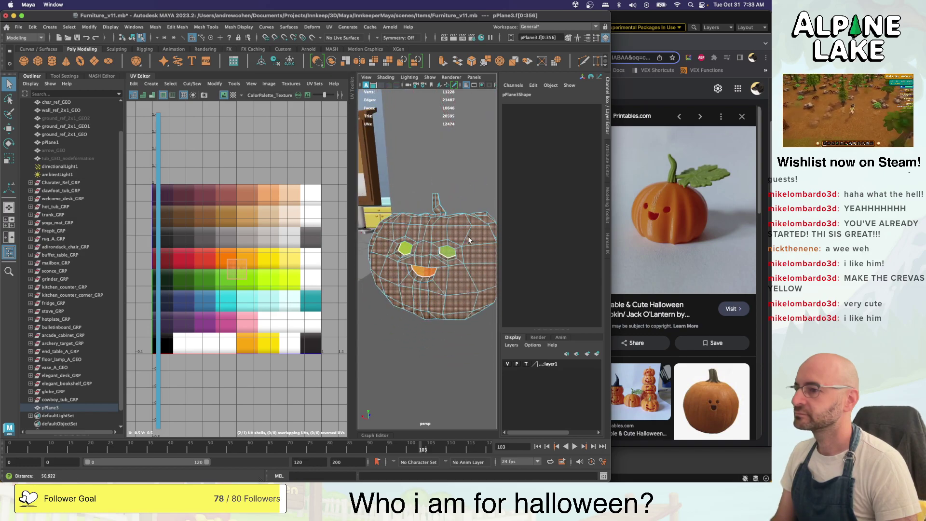
{"action": "left_click", "coordinate": [151, 83]}
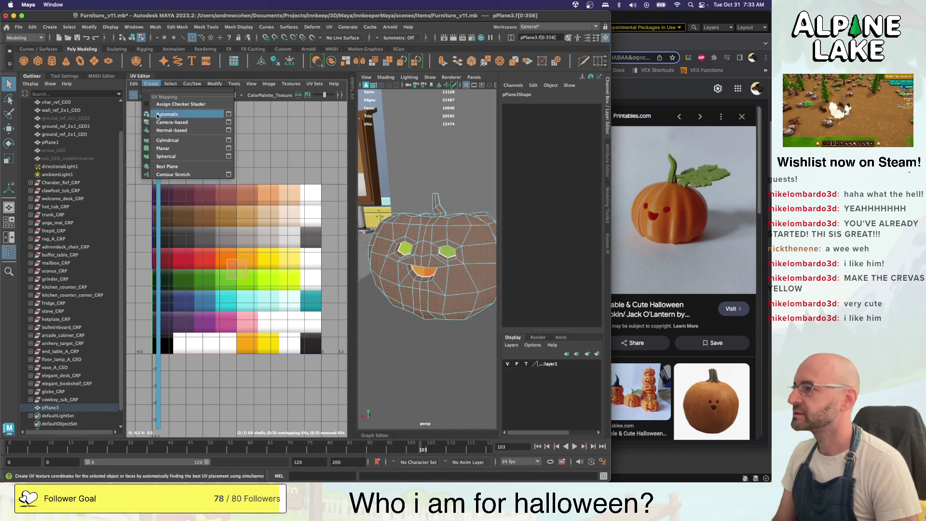
{"action": "left_click", "coordinate": [164, 148]}
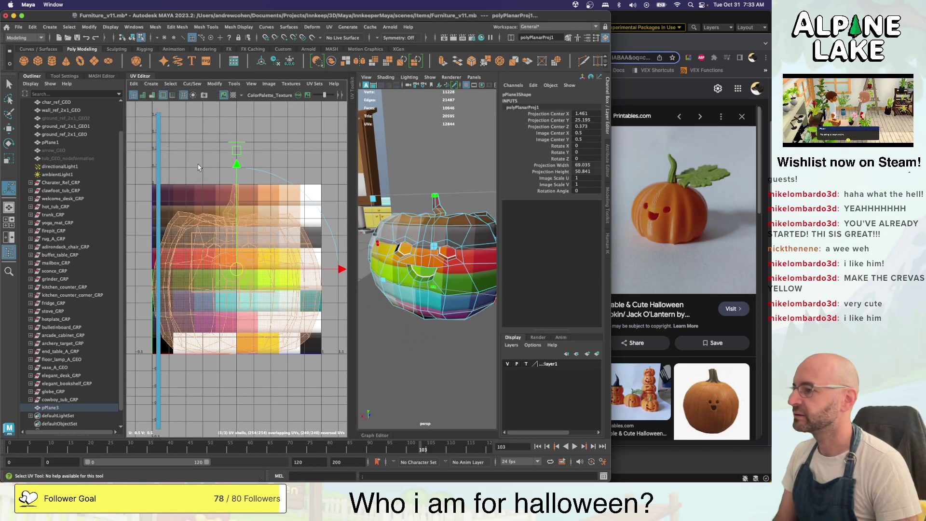
Select all the stem faces and move their UVs off the pumpkin body into the empty space above the palette
{"action": "scroll", "coordinate": [429, 202], "scroll_direction": "up", "scroll_amount": 5}
{"action": "key", "text": "q"}
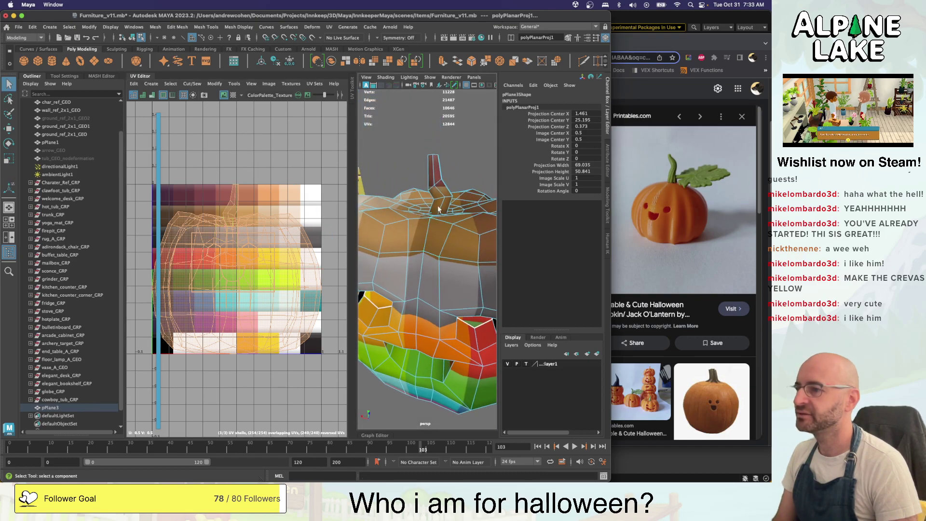
{"action": "left_click", "coordinate": [436, 176]}
{"action": "double_click", "coordinate": [433, 179]}
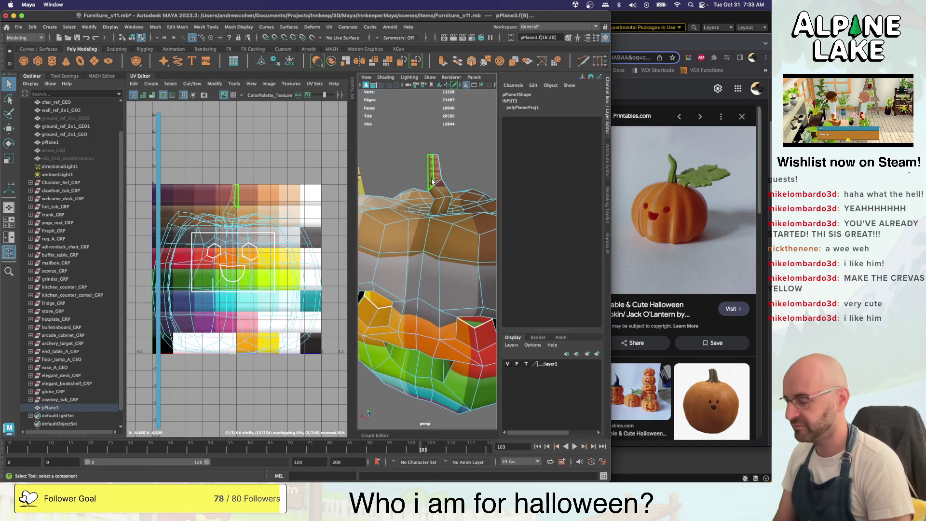
{"action": "key", "text": "shift+period"}
{"action": "key", "text": "shift+period"}
{"action": "left_click_drag", "start_coordinate": [432, 171], "coordinate": [437, 181], "text": "alt"}
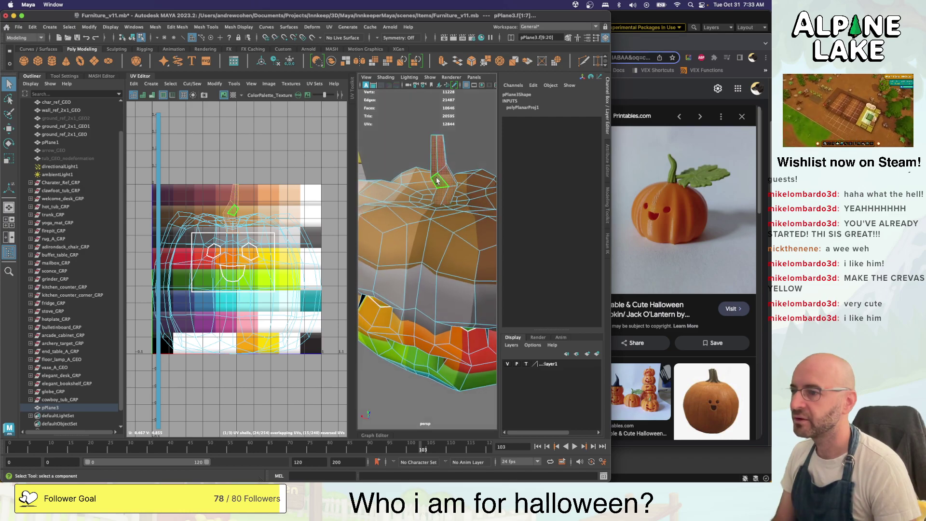
{"action": "key", "text": "w"}
{"action": "left_click_drag", "start_coordinate": [232, 209], "coordinate": [236, 165]}
Scale the pumpkin body's UV shell down to a small patch and place it on the yellow-orange palette swatch
{"action": "double_click", "coordinate": [192, 245]}
{"action": "key", "text": "r"}
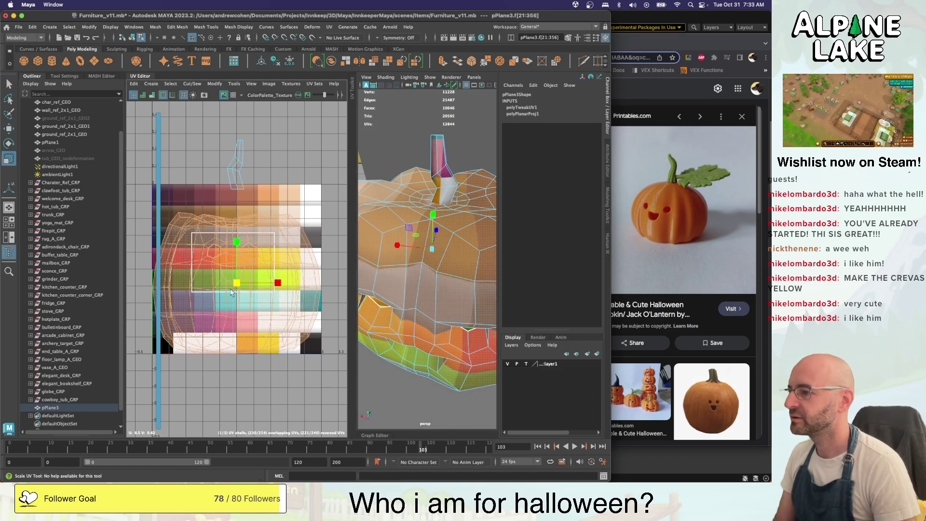
{"action": "left_click_drag", "start_coordinate": [237, 283], "coordinate": [215, 286]}
{"action": "key", "text": "w"}
{"action": "key", "text": "r"}
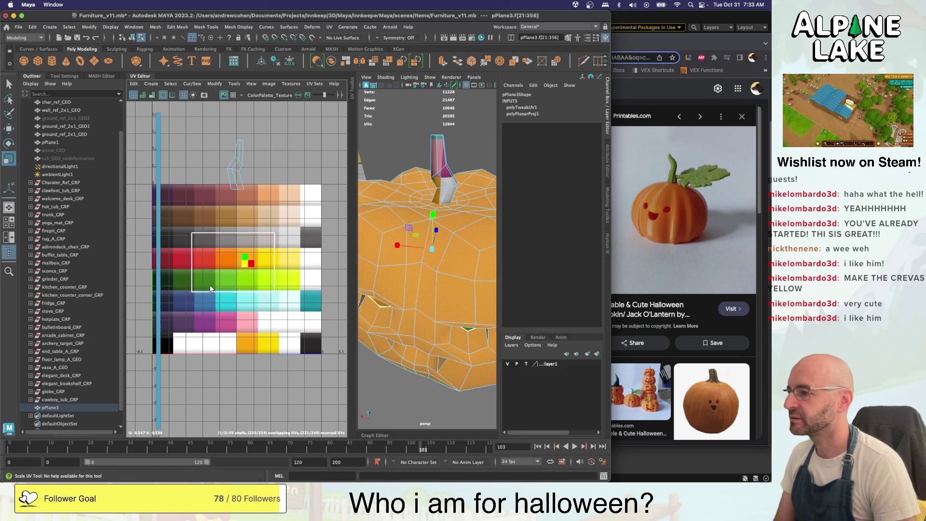
{"action": "key", "text": "w"}
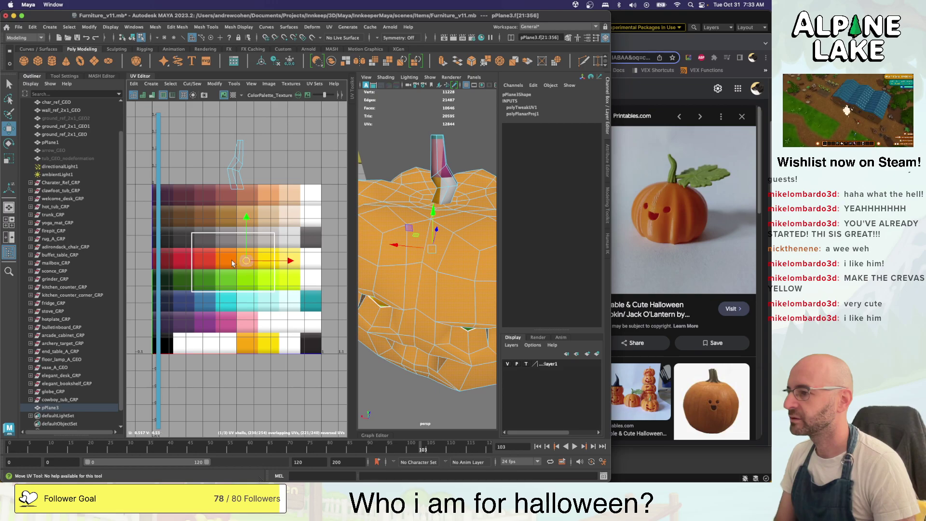
Shrink the backing plane's UV shell and place it on the darkest grey swatch
{"action": "left_click", "coordinate": [231, 263]}
{"action": "key", "text": "r"}
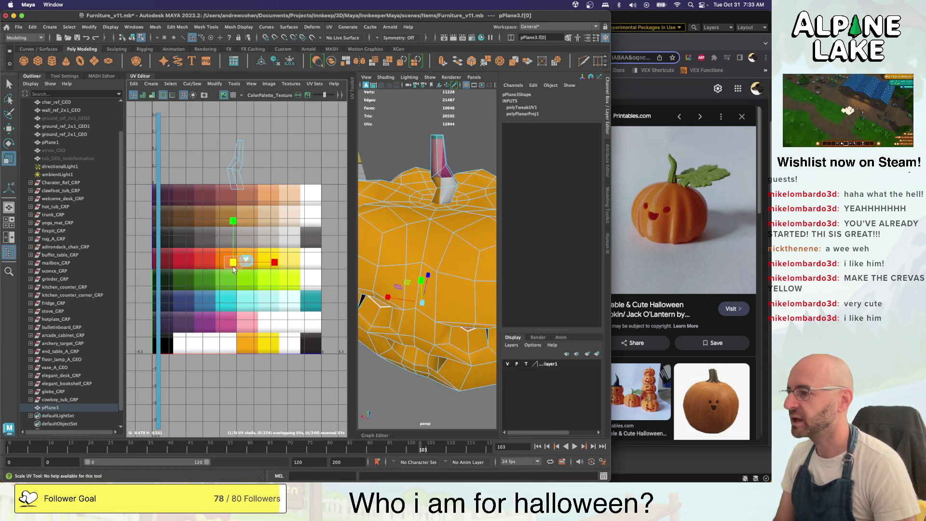
{"action": "left_click_drag", "start_coordinate": [230, 273], "coordinate": [168, 289]}
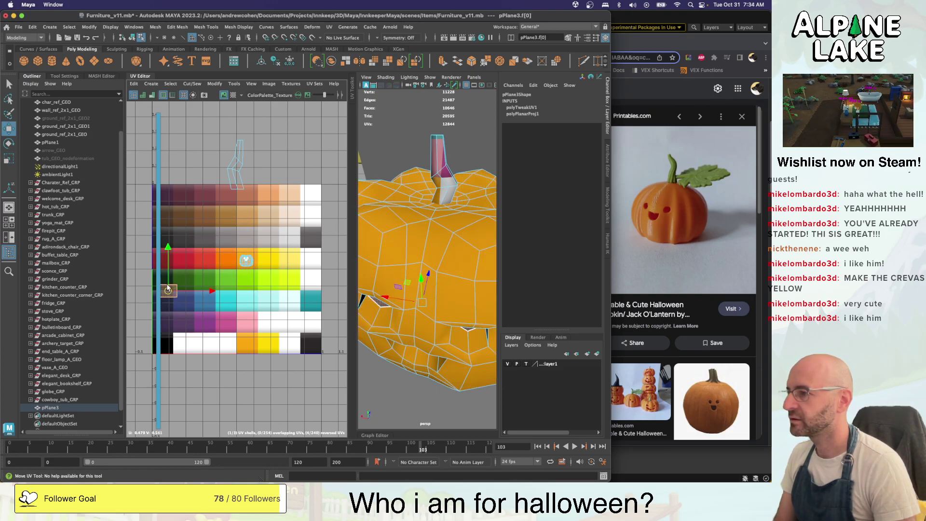
{"action": "key", "text": "r"}
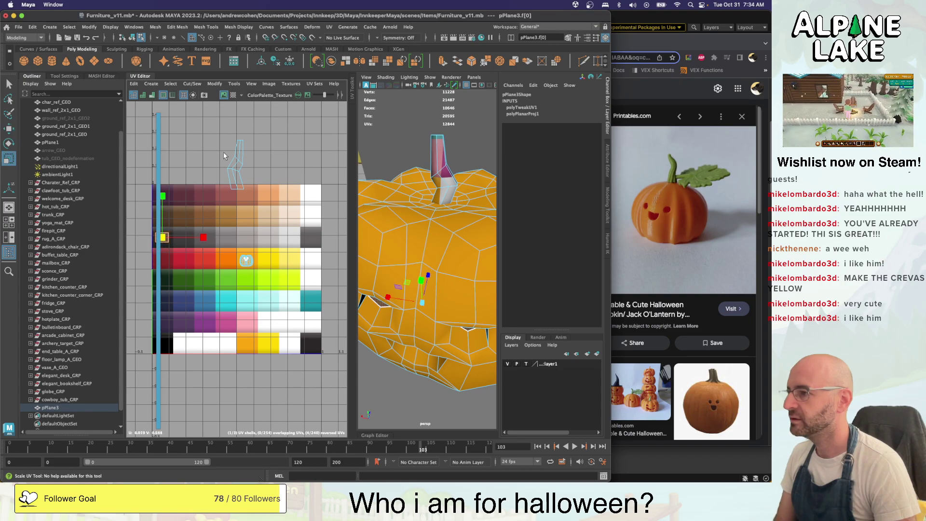
Move the stem's UV shell onto the brown palette swatch and scale it down to fit inside
{"action": "double_click", "coordinate": [237, 167]}
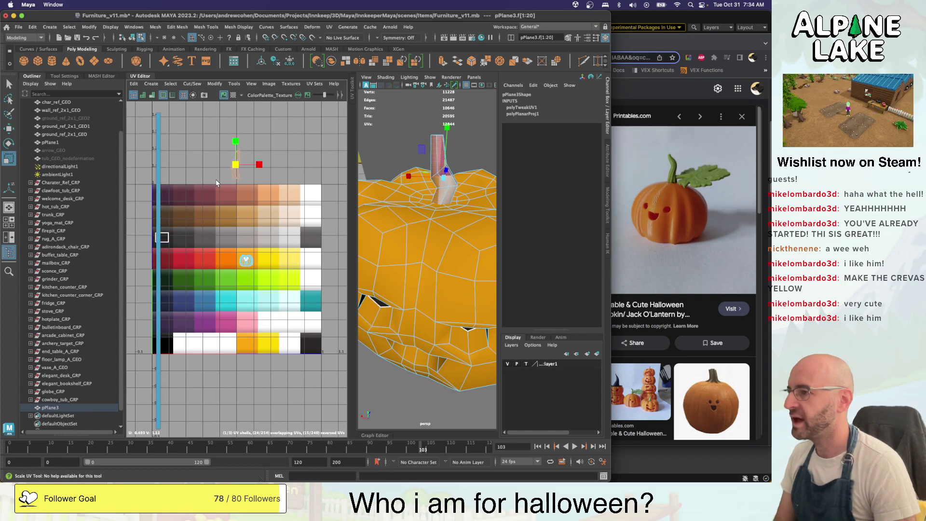
{"action": "key", "text": "w"}
{"action": "left_click_drag", "start_coordinate": [233, 165], "coordinate": [201, 212]}
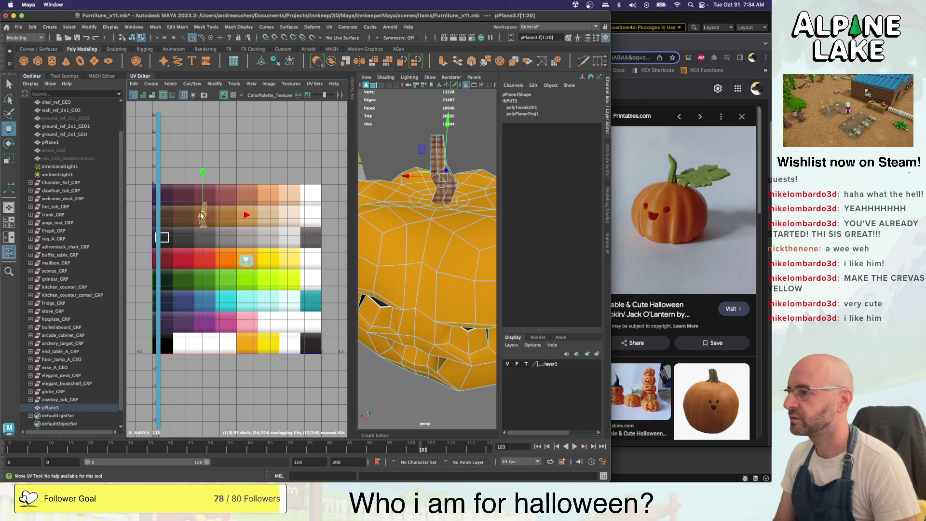
{"action": "key", "text": "r"}
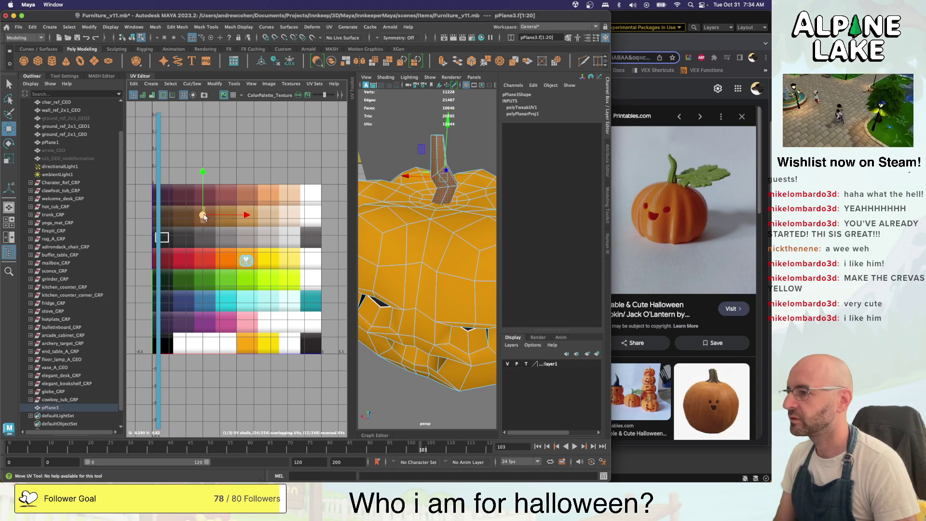
{"action": "left_click_drag", "start_coordinate": [203, 215], "coordinate": [209, 222]}
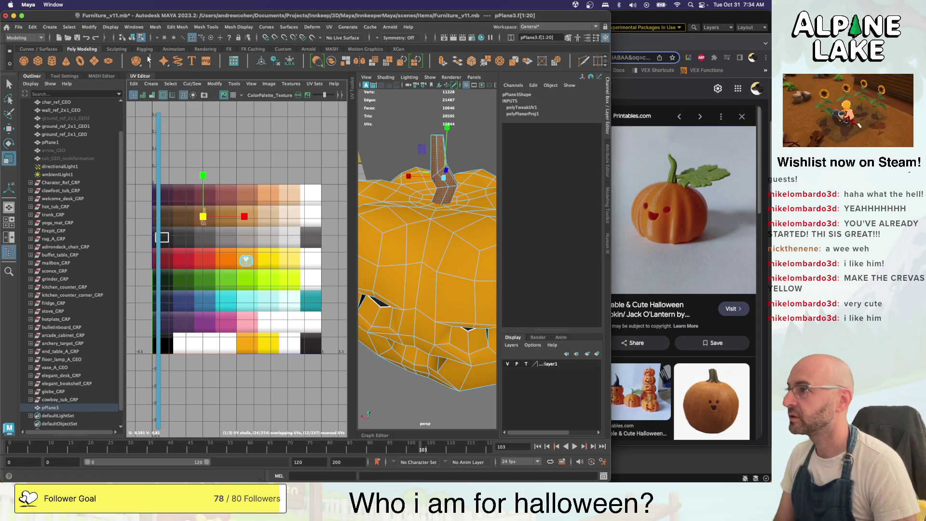
Return to object selection, collapse the UV Editor and review the coloured pumpkin from above and from the front
{"action": "left_click", "coordinate": [133, 37]}
{"action": "key", "text": "q"}
{"action": "left_click", "coordinate": [393, 133]}
{"action": "scroll", "coordinate": [393, 134], "scroll_direction": "down", "scroll_amount": 5}
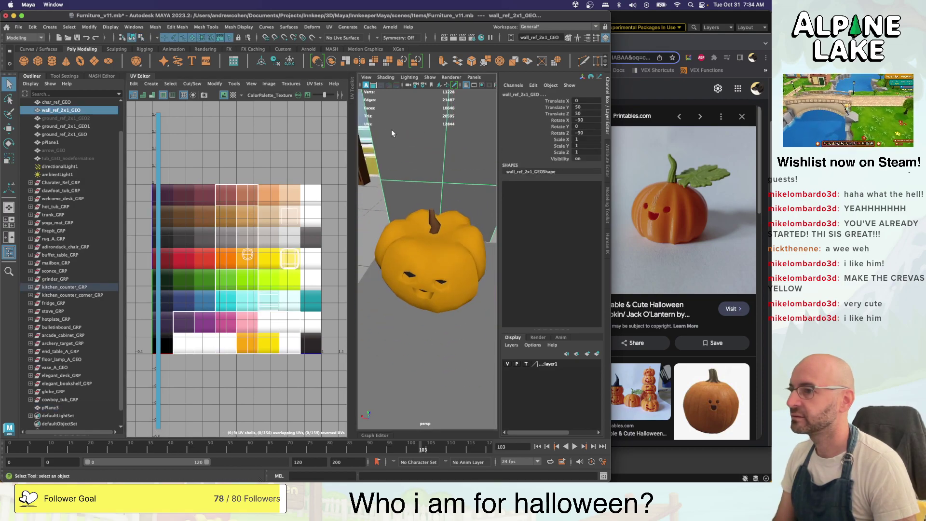
{"action": "left_click_drag", "start_coordinate": [392, 134], "coordinate": [453, 117], "text": "alt"}
{"action": "left_click_drag", "start_coordinate": [435, 183], "coordinate": [418, 224], "text": "alt"}
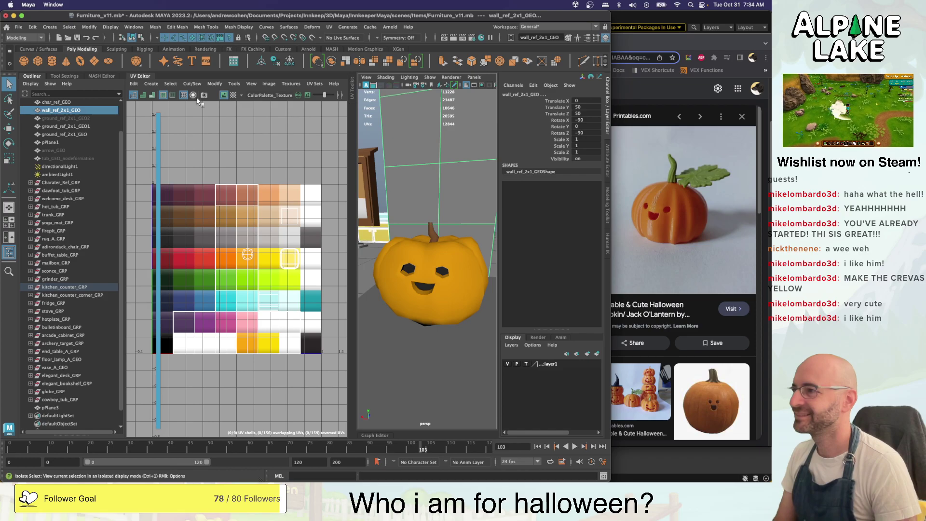
{"action": "double_click", "coordinate": [141, 77]}
{"action": "scroll", "coordinate": [210, 234], "scroll_direction": "down", "scroll_amount": 10}
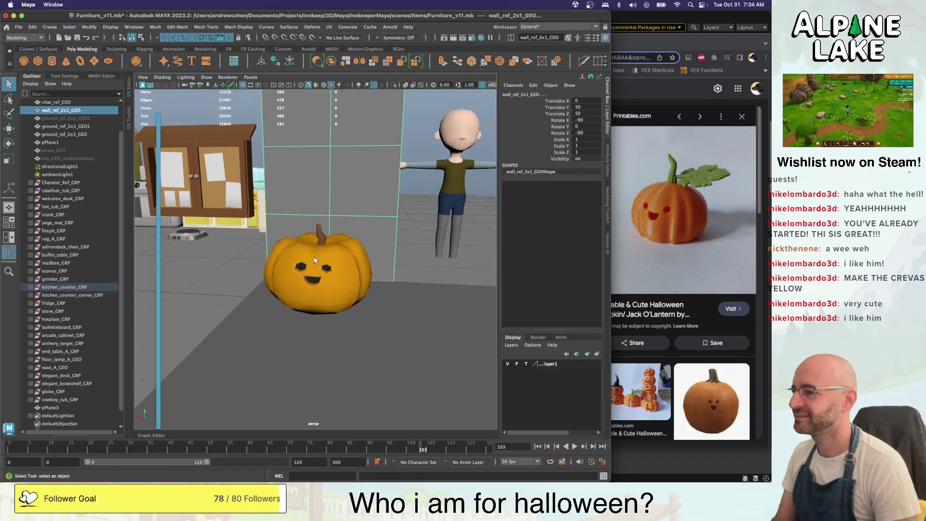
Examine the coloured pumpkin's overall shape and carved face from several angles and distances
{"action": "left_click", "coordinate": [309, 275]}
{"action": "left_click", "coordinate": [313, 332]}
{"action": "left_click_drag", "start_coordinate": [311, 255], "coordinate": [344, 267], "text": "alt"}
{"action": "scroll", "coordinate": [338, 256], "scroll_direction": "down", "scroll_amount": 3}
{"action": "scroll", "coordinate": [351, 242], "scroll_direction": "up", "scroll_amount": 6}
{"action": "scroll", "coordinate": [345, 258], "scroll_direction": "up", "scroll_amount": 3}
{"action": "scroll", "coordinate": [341, 252], "scroll_direction": "up", "scroll_amount": 3}
{"action": "scroll", "coordinate": [344, 269], "scroll_direction": "down", "scroll_amount": 4}
{"action": "left_click_drag", "start_coordinate": [344, 271], "coordinate": [312, 250], "text": "alt"}
{"action": "left_click", "coordinate": [324, 253]}
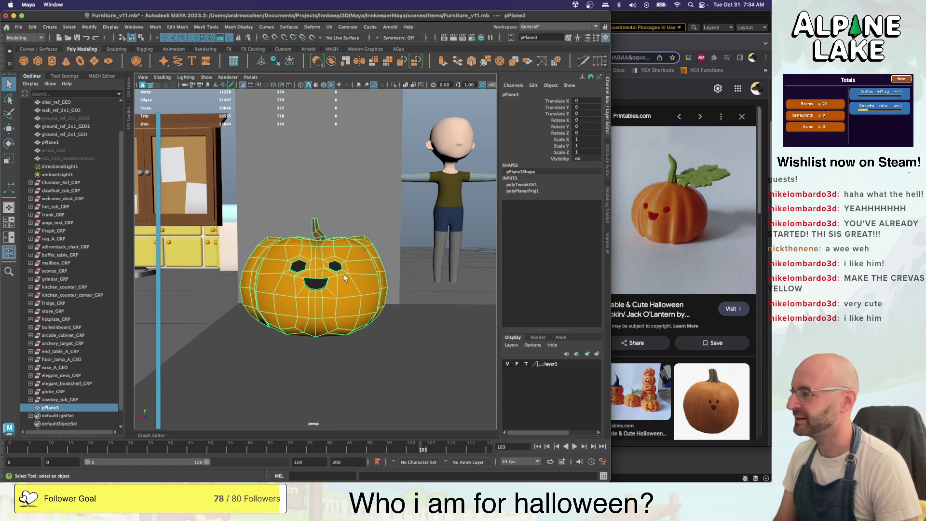
{"action": "left_click", "coordinate": [406, 268]}
{"action": "right_click_drag", "start_coordinate": [403, 267], "coordinate": [322, 258], "text": "alt"}
{"action": "left_click_drag", "start_coordinate": [319, 257], "coordinate": [340, 284], "text": "alt"}
{"action": "right_click_drag", "start_coordinate": [340, 283], "coordinate": [450, 279], "text": "alt"}
{"action": "left_click_drag", "start_coordinate": [450, 279], "coordinate": [314, 258], "text": "alt"}
{"action": "mouse_move", "coordinate": [315, 233]}
{"action": "right_mouse_down"}
{"action": "mouse_move", "coordinate": [293, 246]}
{"action": "mouse_move", "coordinate": [314, 240]}
{"action": "mouse_move", "coordinate": [315, 224]}
{"action": "right_mouse_up"}
{"action": "left_click", "coordinate": [314, 234]}
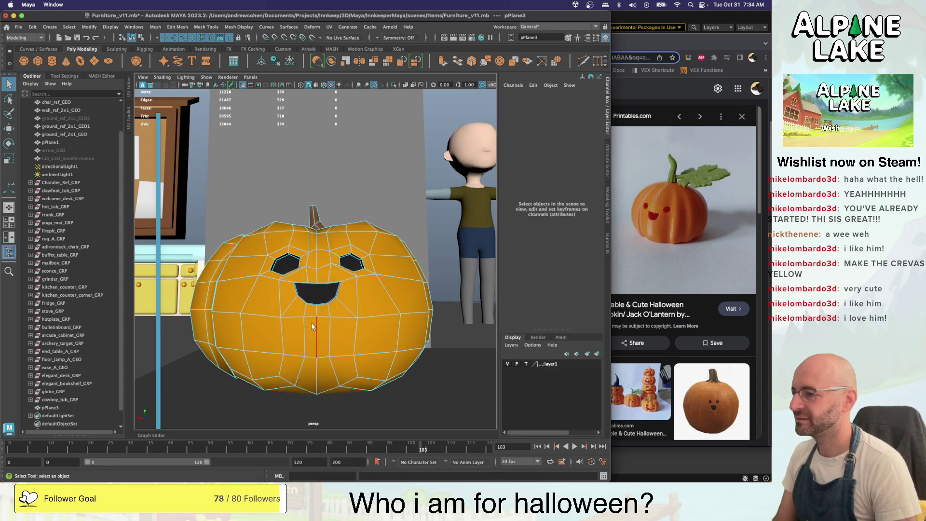
{"action": "double_click", "coordinate": [314, 364]}
{"action": "left_click_drag", "start_coordinate": [346, 351], "coordinate": [278, 271], "text": "alt"}
{"action": "key", "text": "r"}
{"action": "key", "text": "q"}
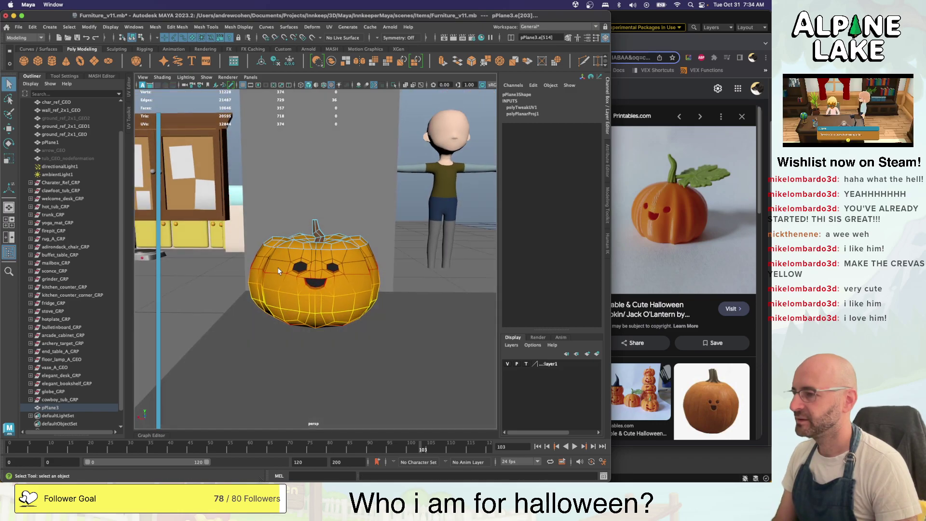
{"action": "double_click", "coordinate": [278, 264]}
{"action": "double_click", "coordinate": [276, 273]}
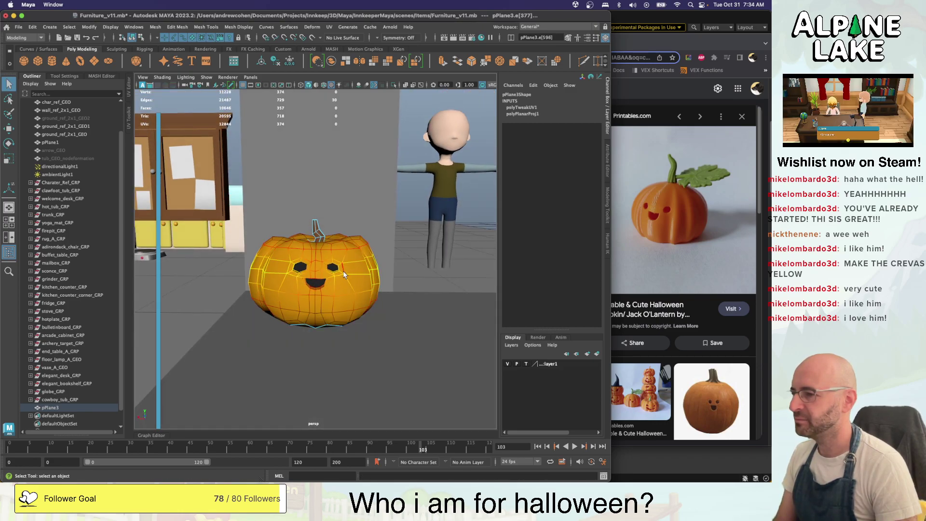
{"action": "left_click_drag", "start_coordinate": [344, 274], "coordinate": [311, 241], "text": "alt"}
{"action": "key", "text": "r"}
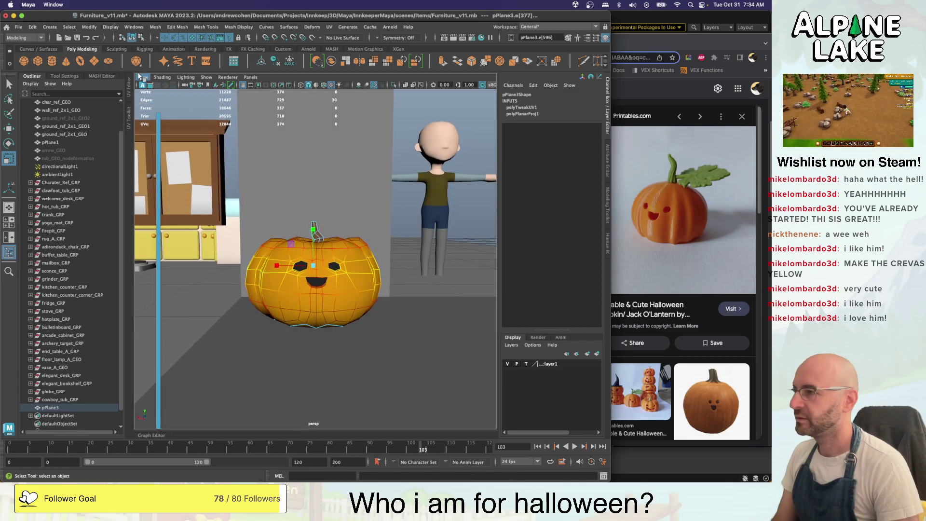
Stretch the whole pumpkin vertically to a Y scale of about 1.176 and check its proportions against the character
{"action": "left_click", "coordinate": [141, 37]}
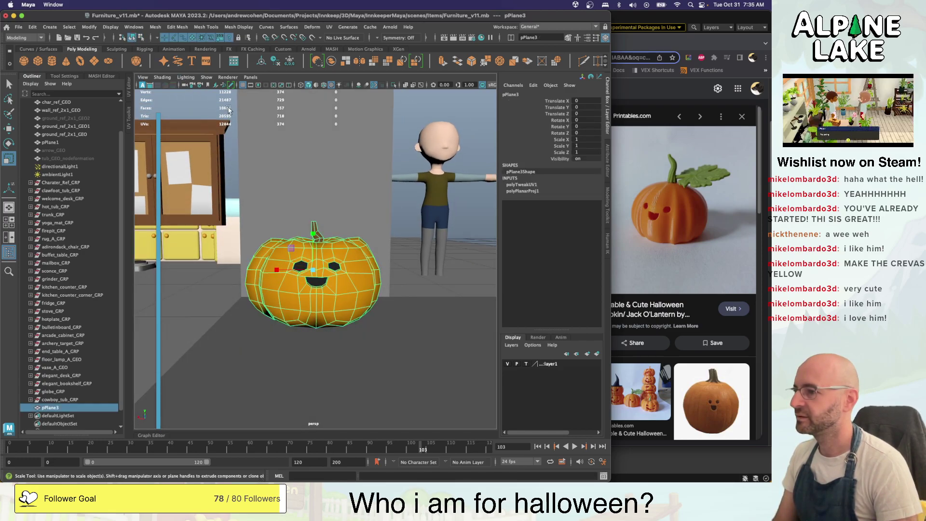
{"action": "left_click_drag", "start_coordinate": [316, 233], "coordinate": [313, 223]}
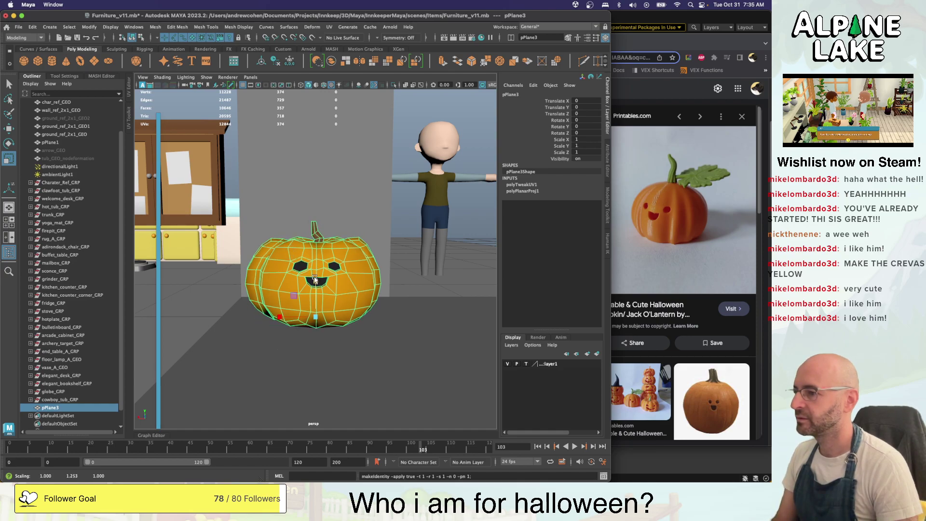
{"action": "left_click_drag", "start_coordinate": [315, 279], "coordinate": [315, 274]}
{"action": "key", "text": "q"}
{"action": "left_click", "coordinate": [405, 273]}
{"action": "right_click_drag", "start_coordinate": [405, 273], "coordinate": [253, 273], "text": "alt"}
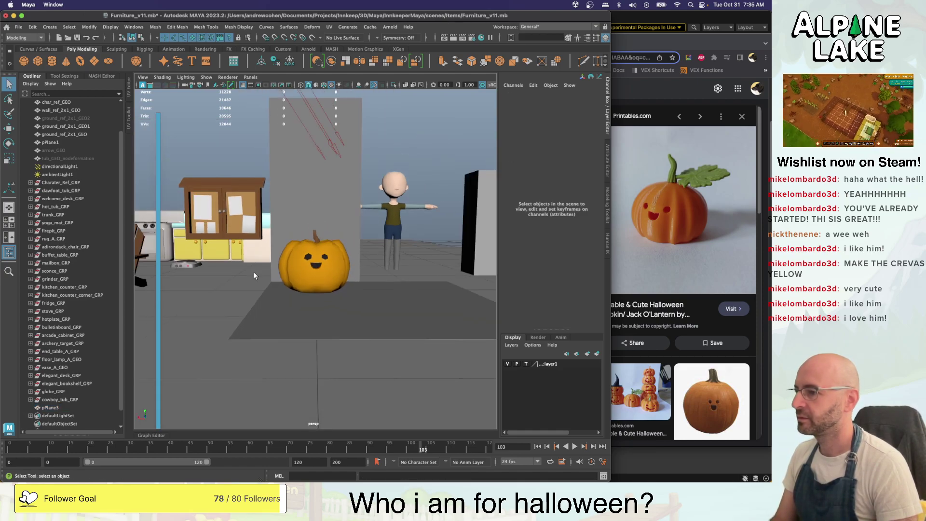
{"action": "mouse_move", "coordinate": [253, 275]}
{"action": "left_mouse_down", "text": "alt"}
{"action": "mouse_move", "coordinate": [217, 277]}
{"action": "mouse_move", "coordinate": [264, 283]}
{"action": "left_mouse_up", "text": "alt"}
{"action": "right_click_drag", "start_coordinate": [263, 283], "coordinate": [338, 277], "text": "alt"}
{"action": "left_click_drag", "start_coordinate": [338, 277], "coordinate": [324, 253], "text": "alt"}
{"action": "left_click", "coordinate": [321, 251]}
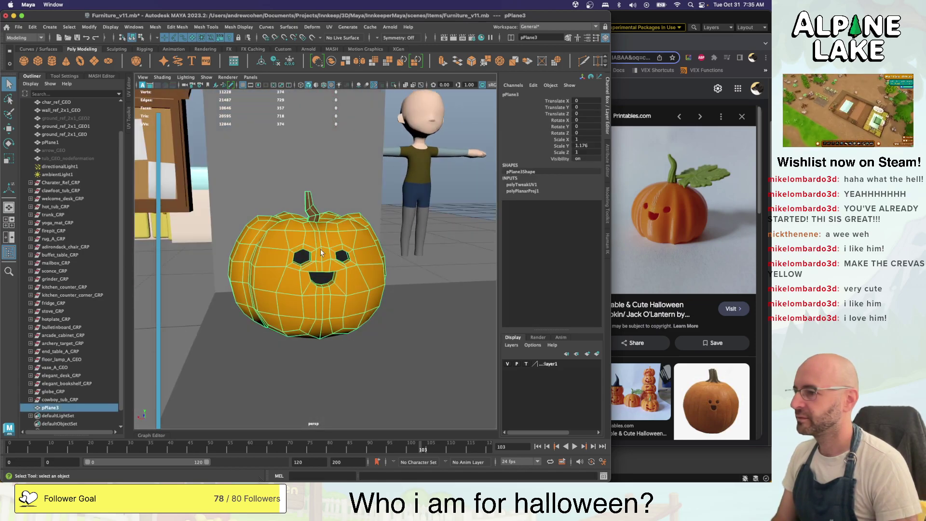
{"action": "right_click_drag", "start_coordinate": [321, 251], "coordinate": [362, 260], "text": "alt"}
{"action": "mouse_move", "coordinate": [324, 233]}
{"action": "left_mouse_down", "text": "alt"}
{"action": "mouse_move", "coordinate": [379, 244]}
{"action": "mouse_move", "coordinate": [332, 233]}
{"action": "left_mouse_up", "text": "alt"}
{"action": "right_click_drag", "start_coordinate": [333, 233], "coordinate": [307, 227]}
{"action": "key", "text": "4"}
{"action": "left_click_drag", "start_coordinate": [307, 228], "coordinate": [264, 236], "text": "alt"}
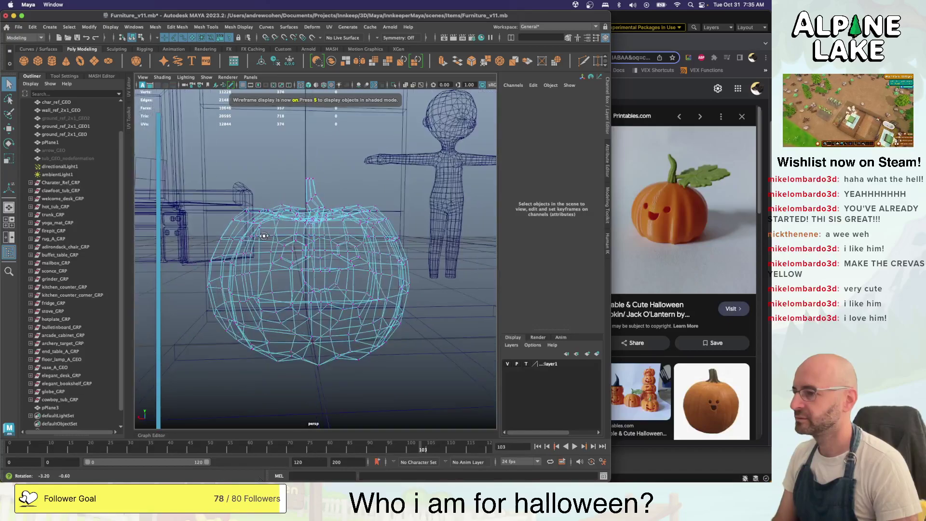
{"action": "scroll", "coordinate": [264, 236], "scroll_direction": "up", "scroll_amount": 10}
{"action": "left_click", "coordinate": [245, 221]}
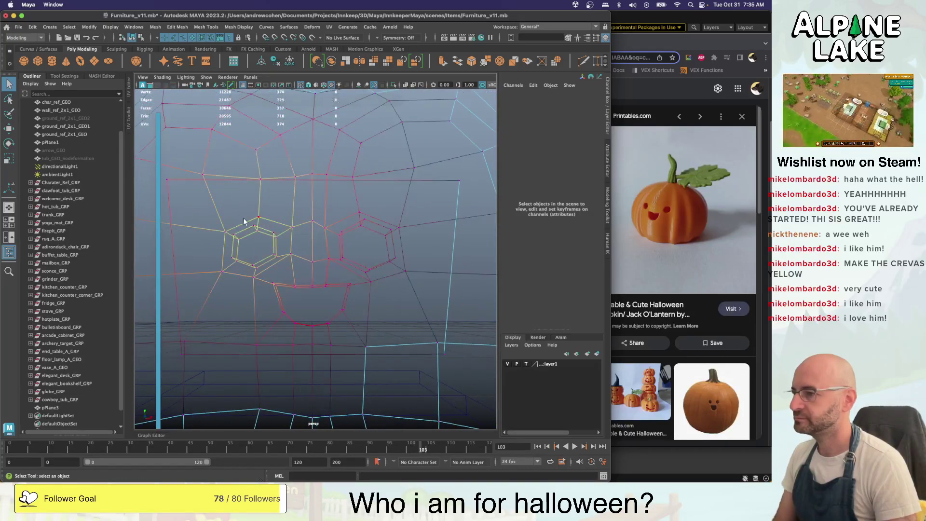
{"action": "mouse_move", "coordinate": [208, 228]}
{"action": "left_mouse_down"}
{"action": "mouse_move", "coordinate": [414, 291]}
{"action": "mouse_move", "coordinate": [433, 335]}
{"action": "mouse_move", "coordinate": [351, 255]}
{"action": "mouse_move", "coordinate": [296, 280]}
{"action": "mouse_move", "coordinate": [330, 270]}
{"action": "left_mouse_up"}
{"action": "key", "text": "5"}
{"action": "scroll", "coordinate": [357, 253], "scroll_direction": "down", "scroll_amount": 8}
{"action": "scroll", "coordinate": [318, 267], "scroll_direction": "down", "scroll_amount": 3}
{"action": "key", "text": "b"}
{"action": "key", "text": "r"}
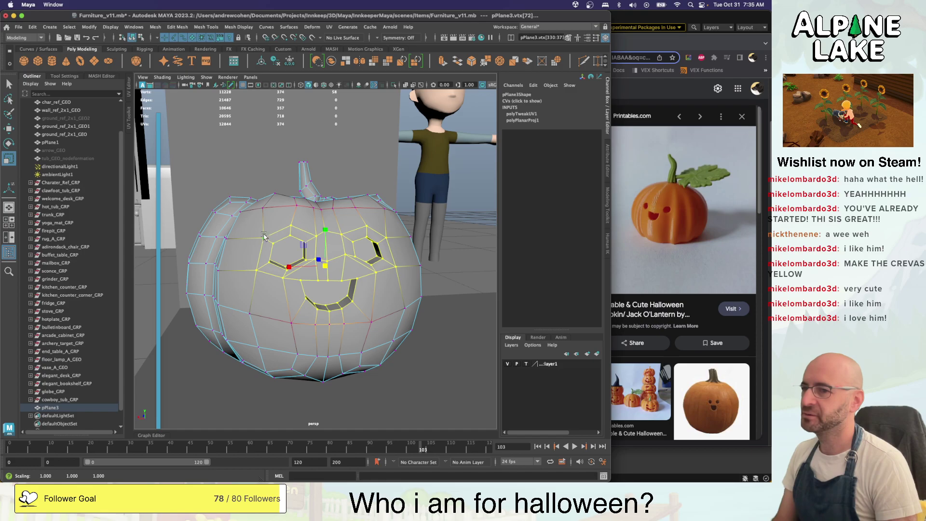
{"action": "left_click_drag", "start_coordinate": [307, 216], "coordinate": [298, 215], "text": "alt"}
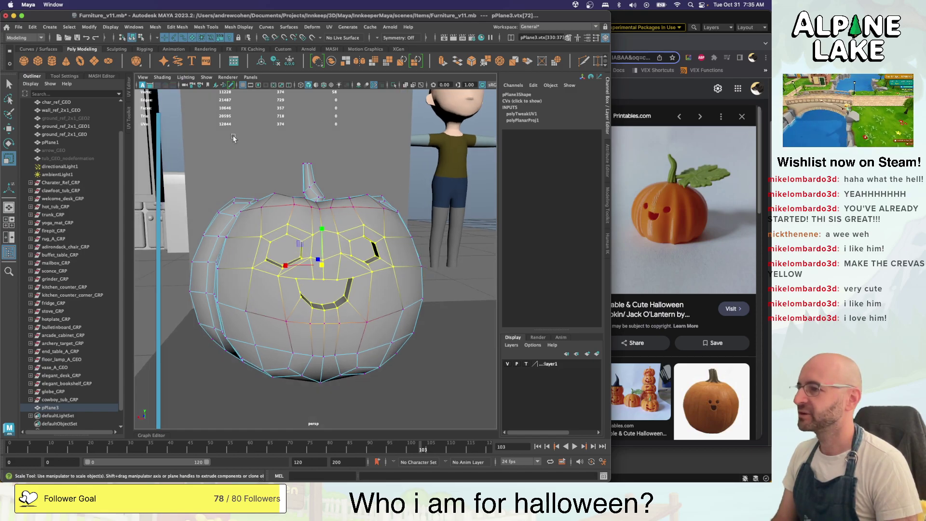
{"action": "left_click", "coordinate": [141, 39]}
{"action": "left_click", "coordinate": [133, 38]}
{"action": "key", "text": "5"}
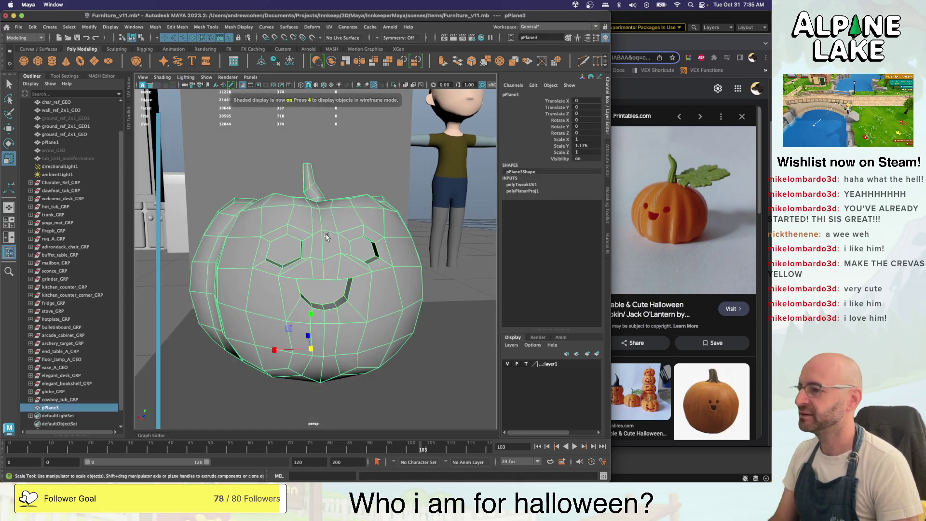
Restore textured shading, deselect the pumpkin and examine the depth of the carved eyes and mouth
{"action": "key", "text": "q"}
{"action": "key", "text": "4"}
{"action": "key", "text": "5"}
{"action": "left_click", "coordinate": [410, 214]}
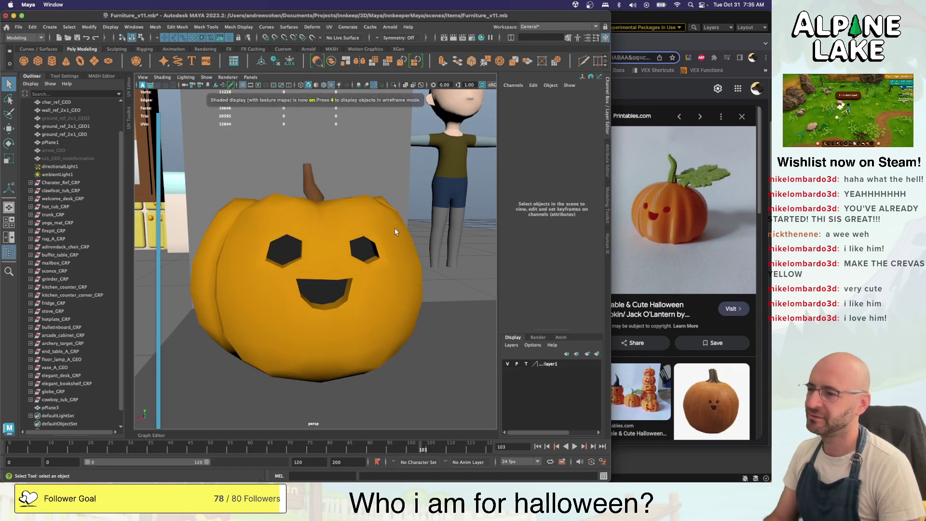
{"action": "scroll", "coordinate": [328, 231], "scroll_direction": "down", "scroll_amount": 8}
{"action": "left_click_drag", "start_coordinate": [348, 234], "coordinate": [325, 249], "text": "alt"}
{"action": "scroll", "coordinate": [326, 247], "scroll_direction": "up", "scroll_amount": 8}
{"action": "scroll", "coordinate": [348, 255], "scroll_direction": "up", "scroll_amount": 3}
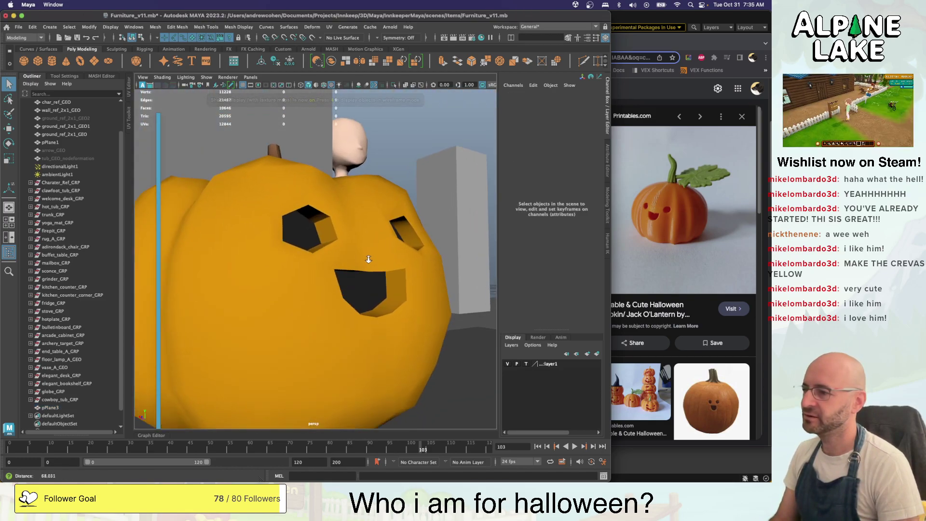
Select the inner wall faces of the pumpkin's mouth and scale the mouth down slightly with soft selection
{"action": "left_click", "coordinate": [367, 262]}
{"action": "scroll", "coordinate": [359, 253], "scroll_direction": "up", "scroll_amount": 5}
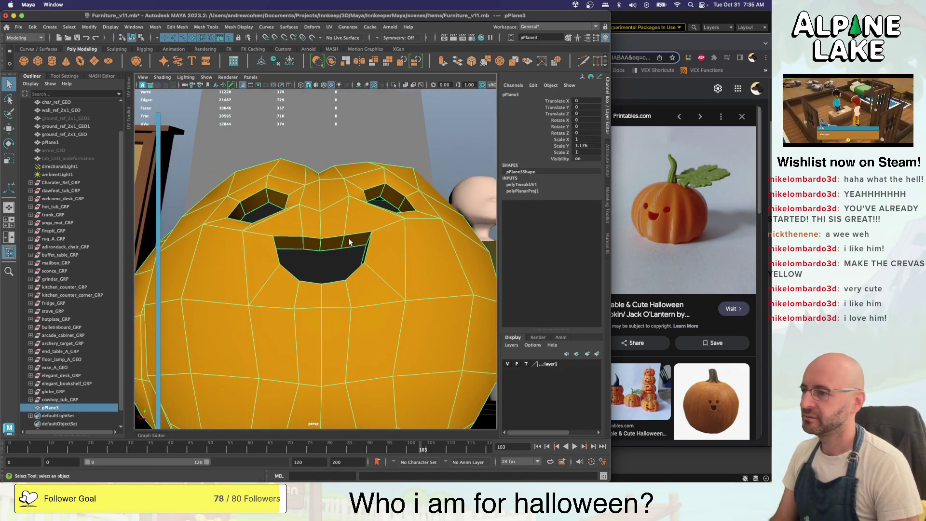
{"action": "right_click_drag", "start_coordinate": [348, 234], "coordinate": [352, 249]}
{"action": "left_click_drag", "start_coordinate": [352, 248], "coordinate": [351, 276], "text": "alt"}
{"action": "left_click", "coordinate": [392, 254]}
{"action": "double_click", "coordinate": [408, 260], "text": "shift"}
{"action": "key", "text": "r"}
{"action": "key", "text": "b"}
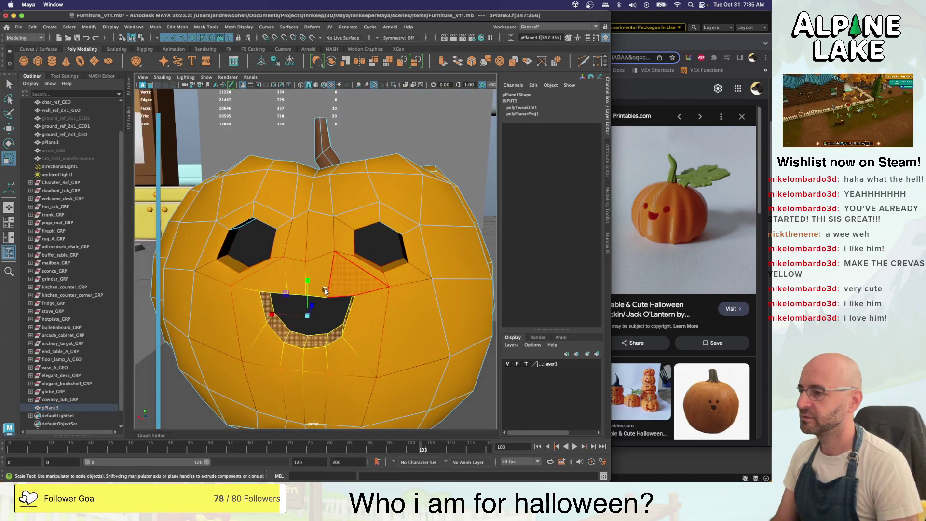
{"action": "left_click_drag", "start_coordinate": [306, 317], "coordinate": [305, 319]}
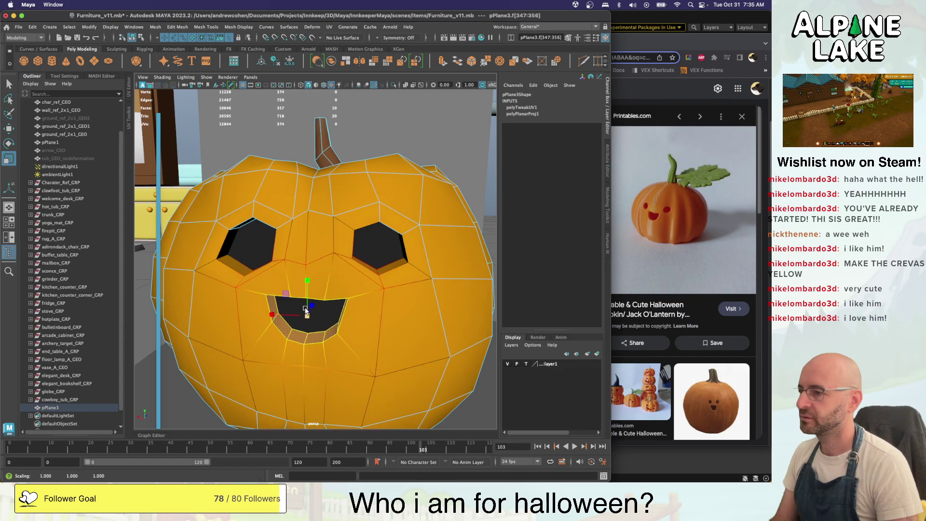
{"action": "key", "text": "w"}
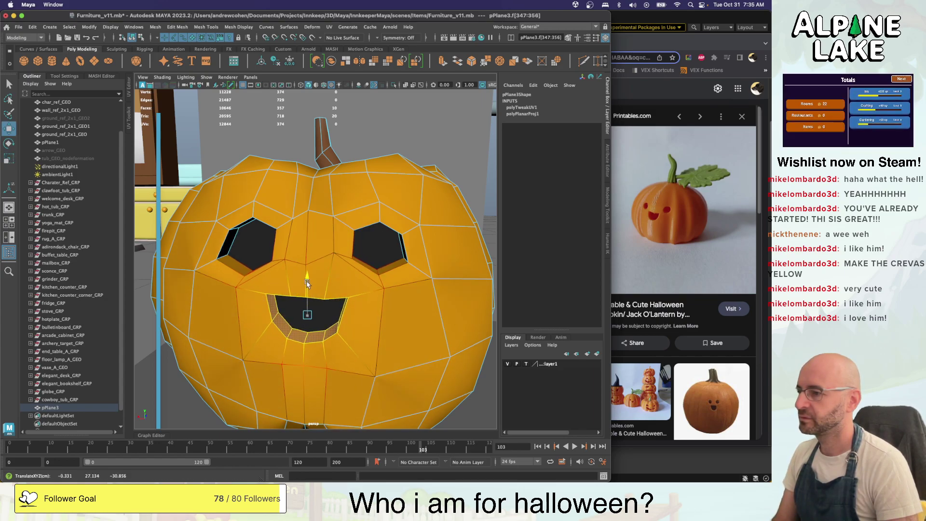
Return the pumpkin to object selection mode and clear the selection
{"action": "left_click_drag", "start_coordinate": [304, 292], "coordinate": [275, 265], "text": "alt"}
{"action": "scroll", "coordinate": [294, 271], "scroll_direction": "down", "scroll_amount": 5}
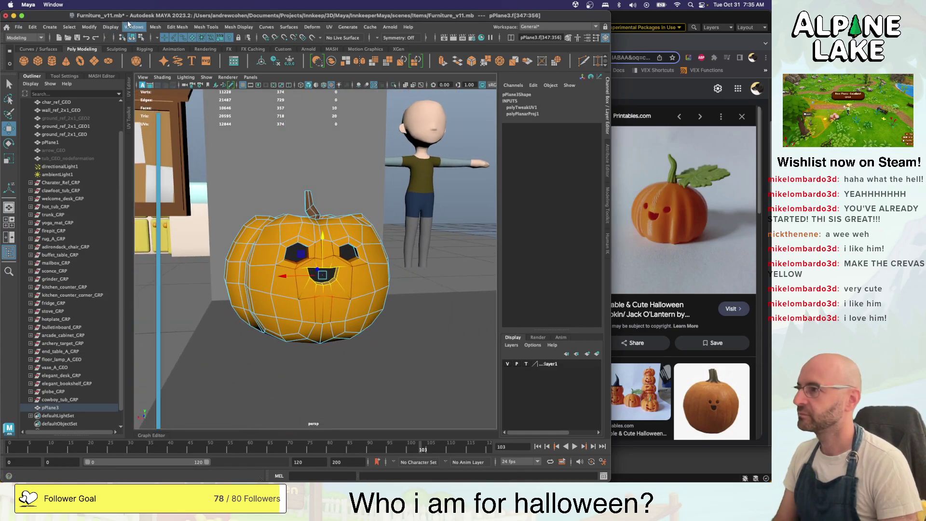
{"action": "left_click", "coordinate": [141, 39]}
{"action": "left_click", "coordinate": [132, 37]}
{"action": "key", "text": "q"}
{"action": "left_click", "coordinate": [256, 196]}
{"action": "scroll", "coordinate": [262, 216], "scroll_direction": "down", "scroll_amount": 5}
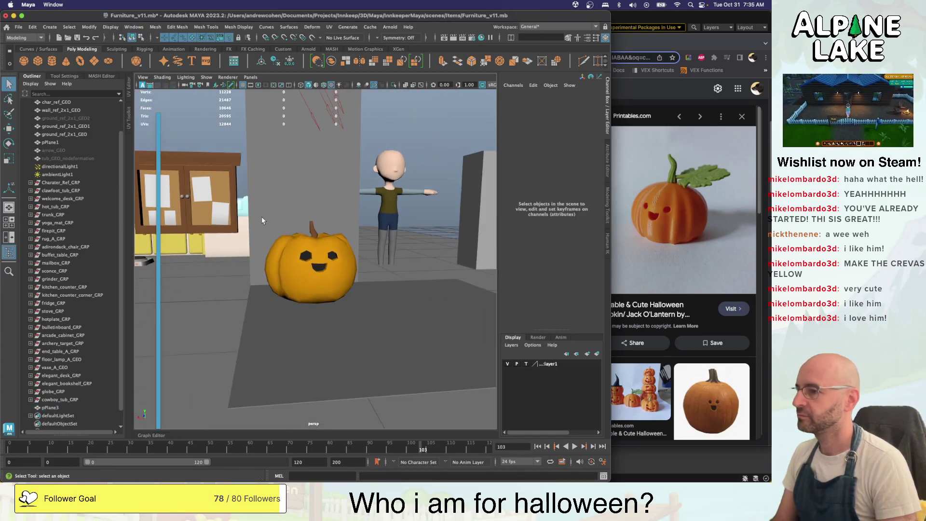
Examine the pumpkin's overall shape, stem and carved face from several angles
{"action": "left_click_drag", "start_coordinate": [268, 216], "coordinate": [317, 237], "text": "alt"}
{"action": "scroll", "coordinate": [344, 232], "scroll_direction": "down", "scroll_amount": 5}
{"action": "right_click_drag", "start_coordinate": [317, 236], "coordinate": [441, 236], "text": "alt"}
{"action": "left_click_drag", "start_coordinate": [396, 237], "coordinate": [379, 225], "text": "alt"}
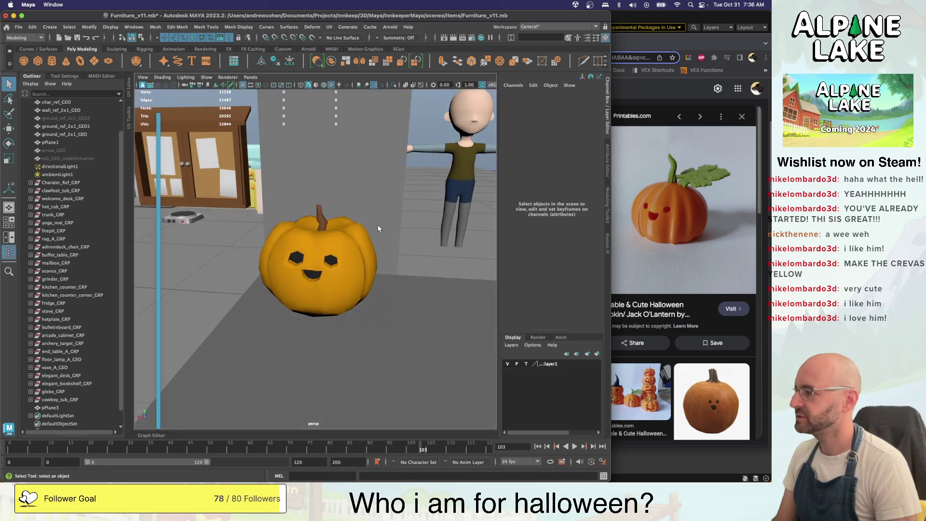
{"action": "left_click_drag", "start_coordinate": [346, 262], "coordinate": [343, 254], "text": "alt"}
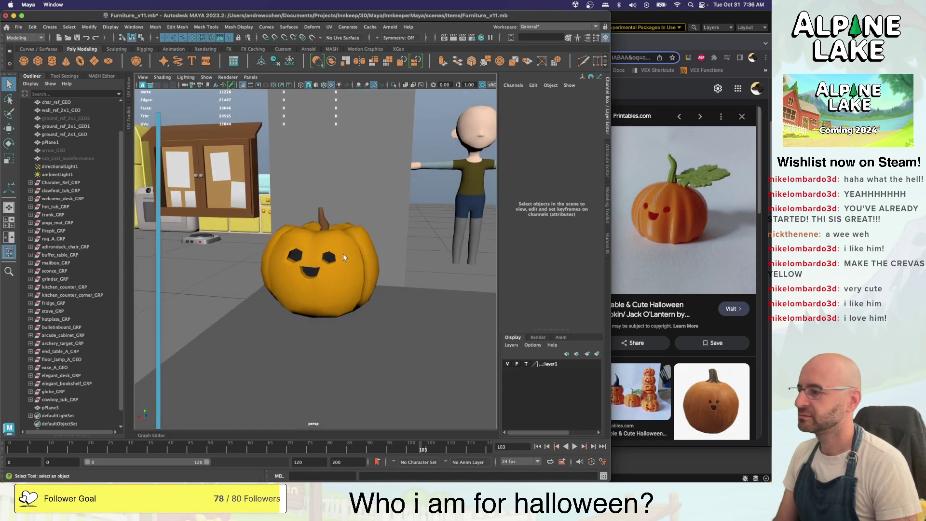
{"action": "left_click", "coordinate": [339, 263]}
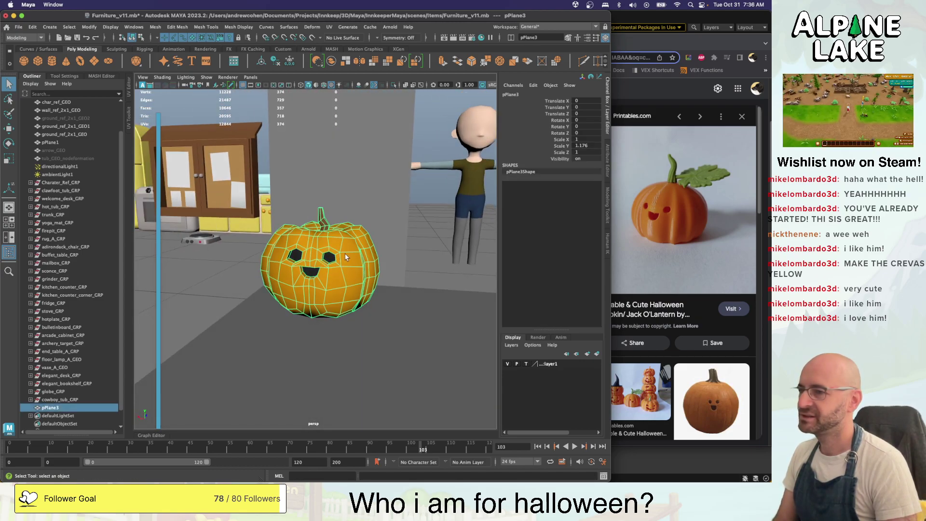
{"action": "key", "text": "super+z"}
{"action": "right_click_drag", "start_coordinate": [356, 252], "coordinate": [413, 249], "text": "alt"}
{"action": "mouse_move", "coordinate": [369, 266]}
{"action": "left_mouse_down", "text": "alt"}
{"action": "mouse_move", "coordinate": [390, 253]}
{"action": "mouse_move", "coordinate": [380, 254]}
{"action": "left_mouse_up", "text": "alt"}
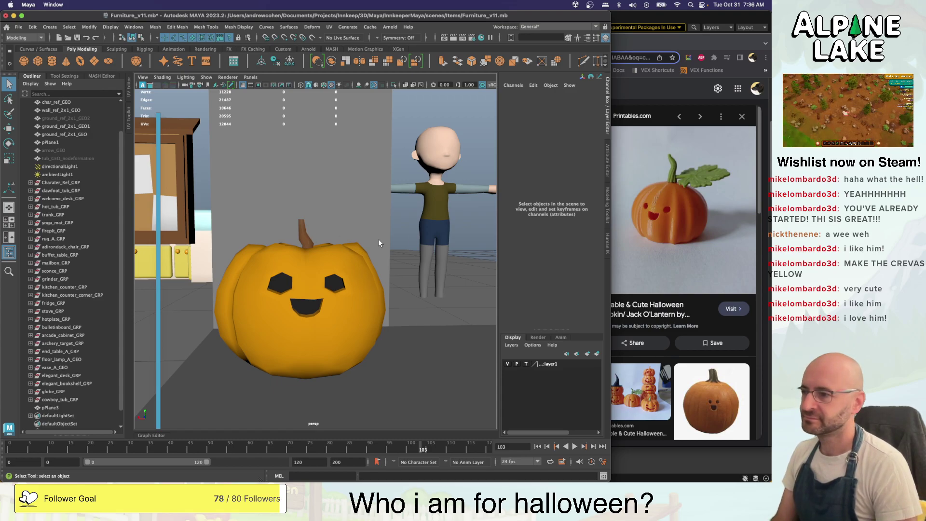
Switch the pumpkin to face selection, select the ring of faces around the stem's base and grow the selection outward
{"action": "left_click_drag", "start_coordinate": [357, 248], "coordinate": [309, 214], "text": "alt"}
{"action": "scroll", "coordinate": [374, 255], "scroll_direction": "up", "scroll_amount": 5}
{"action": "left_click", "coordinate": [363, 251]}
{"action": "right_click", "coordinate": [304, 209]}
{"action": "right_click_drag", "start_coordinate": [308, 226], "coordinate": [307, 229]}
{"action": "left_click_drag", "start_coordinate": [309, 230], "coordinate": [320, 252], "text": "alt"}
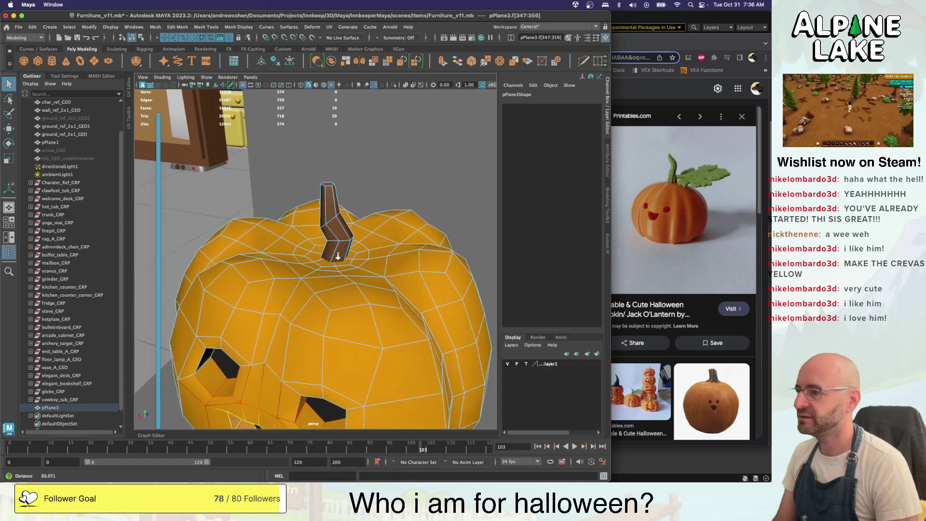
{"action": "scroll", "coordinate": [326, 256], "scroll_direction": "up", "scroll_amount": 3}
{"action": "double_click", "coordinate": [300, 252]}
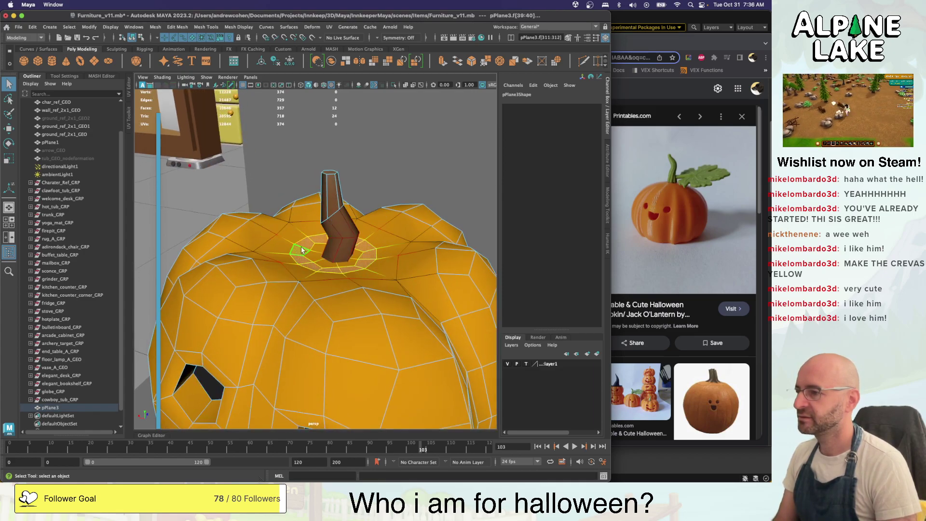
{"action": "key", "text": "shift+period"}
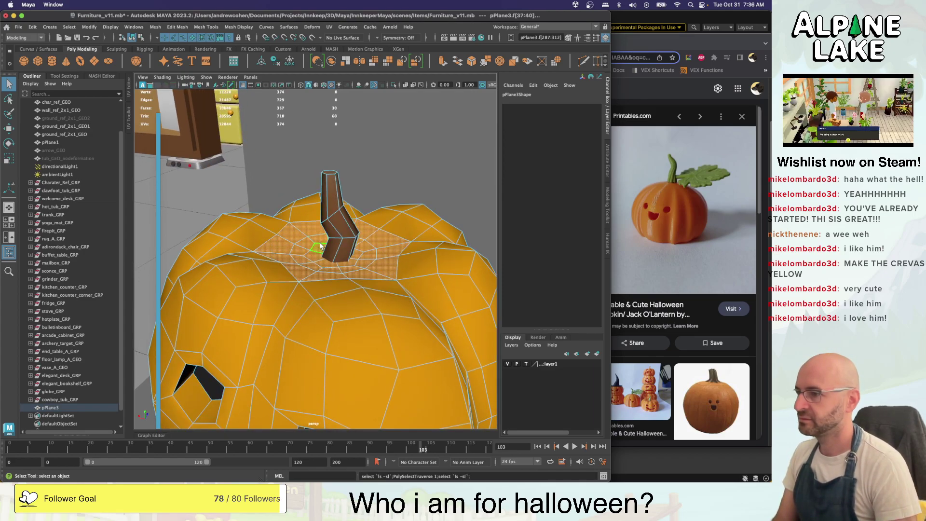
Try to scale the selected faces on the pumpkin's top vertically
{"action": "mouse_move", "coordinate": [319, 243]}
{"action": "left_mouse_down", "text": "alt"}
{"action": "mouse_move", "coordinate": [329, 238]}
{"action": "mouse_move", "coordinate": [325, 261]}
{"action": "mouse_move", "coordinate": [319, 227]}
{"action": "left_mouse_up", "text": "alt"}
{"action": "key", "text": "w"}
{"action": "key", "text": "ctrl+z"}
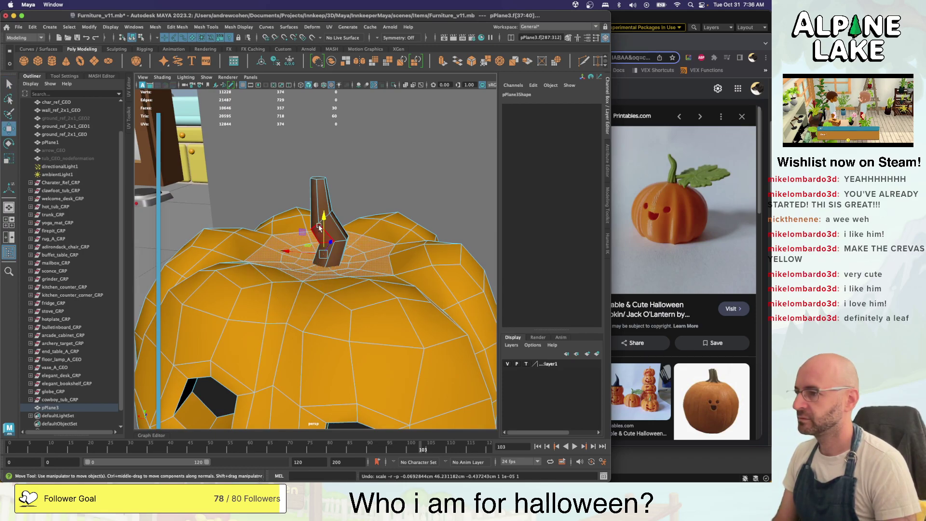
{"action": "key", "text": "r"}
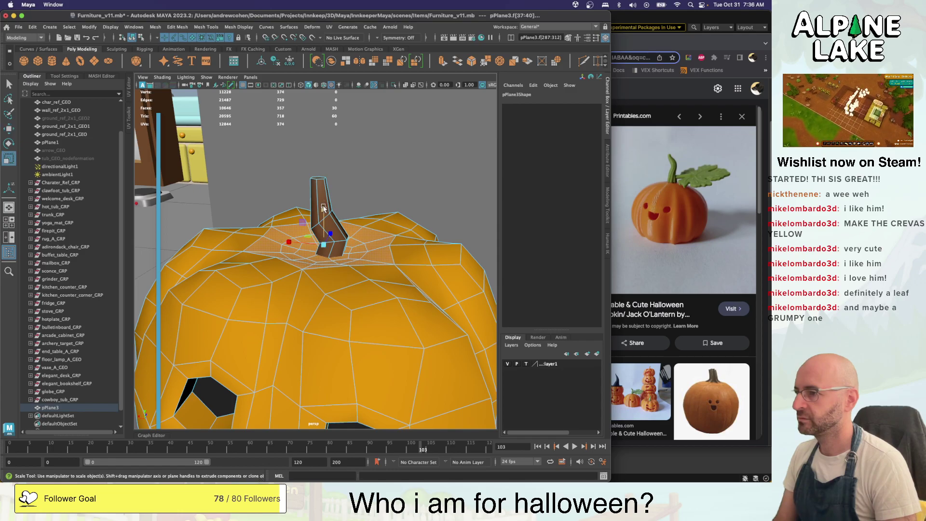
{"action": "left_click_drag", "start_coordinate": [322, 222], "coordinate": [330, 336]}
{"action": "key", "text": "ctrl+z"}
Turn off Prevent Negative Scale for the Scale tool and scale the selected top faces along the vertical axis
{"action": "left_click", "coordinate": [75, 77]}
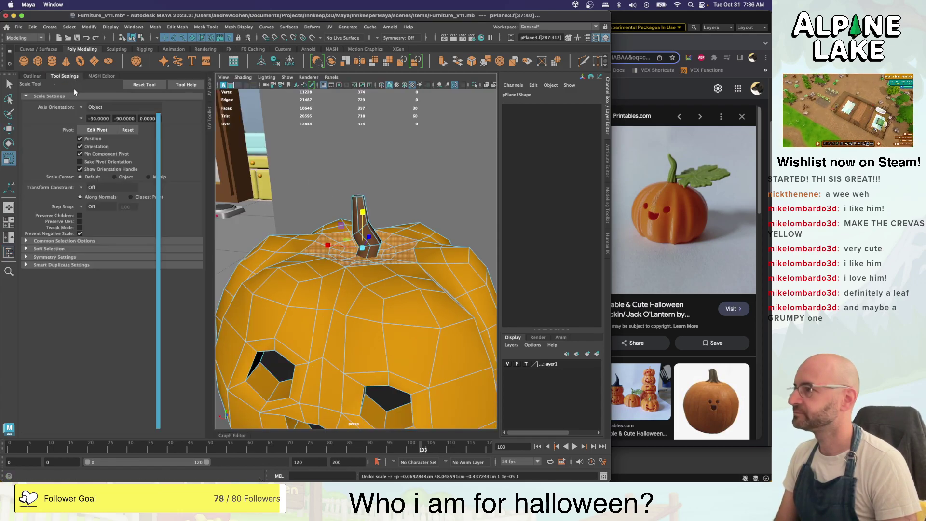
{"action": "left_click", "coordinate": [80, 234]}
{"action": "left_click", "coordinate": [79, 241]}
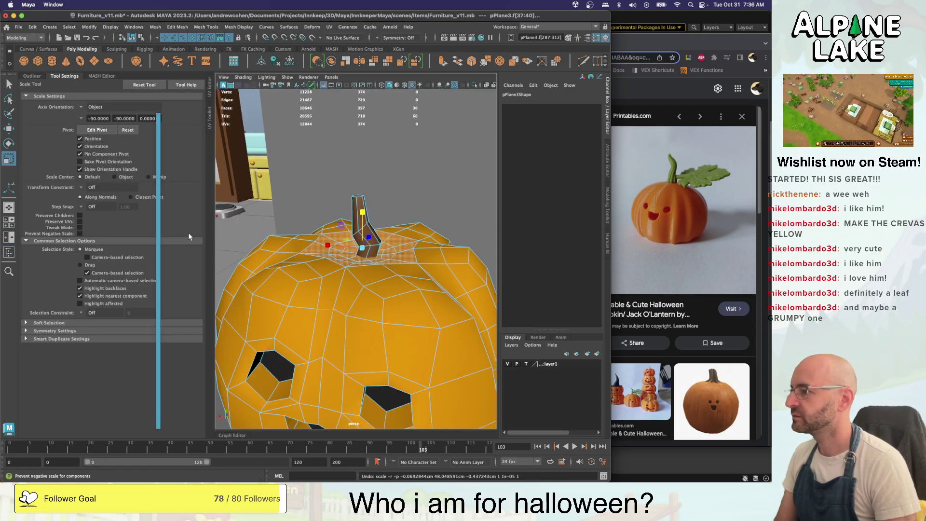
{"action": "left_click_drag", "start_coordinate": [363, 213], "coordinate": [367, 281]}
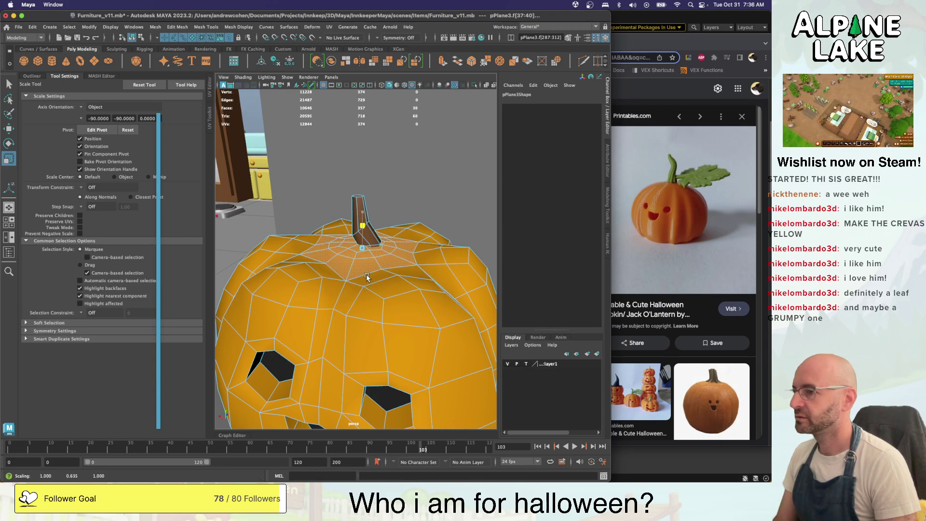
Raise the selected top faces slightly with soft selection on
{"action": "key", "text": "w"}
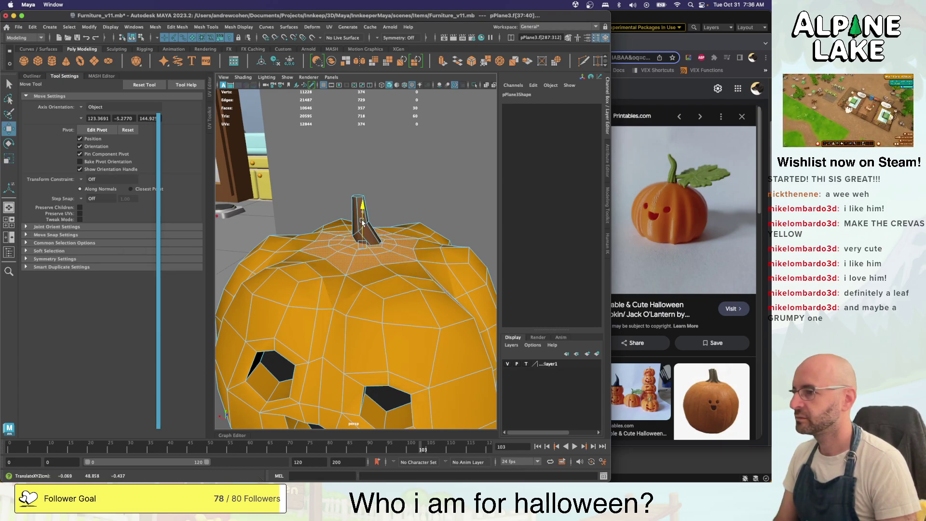
{"action": "key", "text": "b"}
{"action": "left_click_drag", "start_coordinate": [363, 235], "coordinate": [362, 206]}
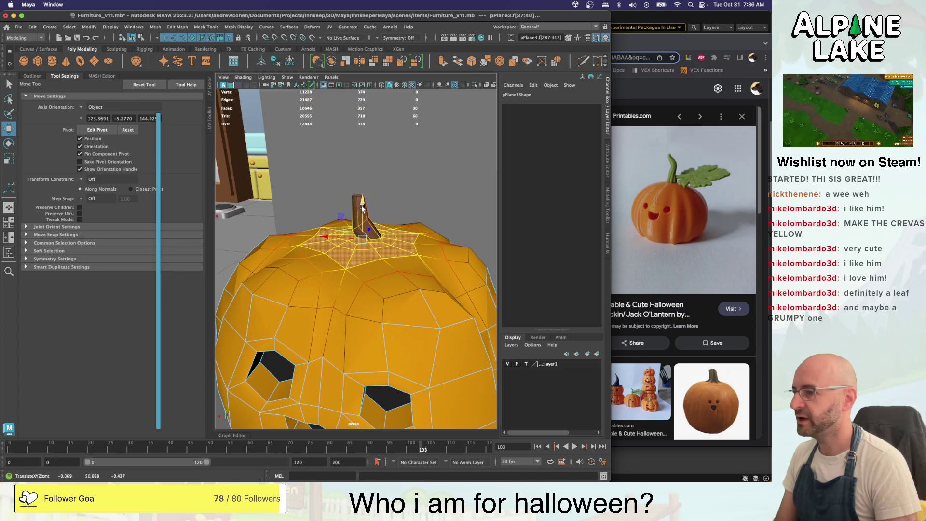
Select all the stem's faces and move the stem upward with soft selection off
{"action": "key", "text": "q"}
{"action": "double_click", "coordinate": [362, 208]}
{"action": "key", "text": "w"}
{"action": "key", "text": "b"}
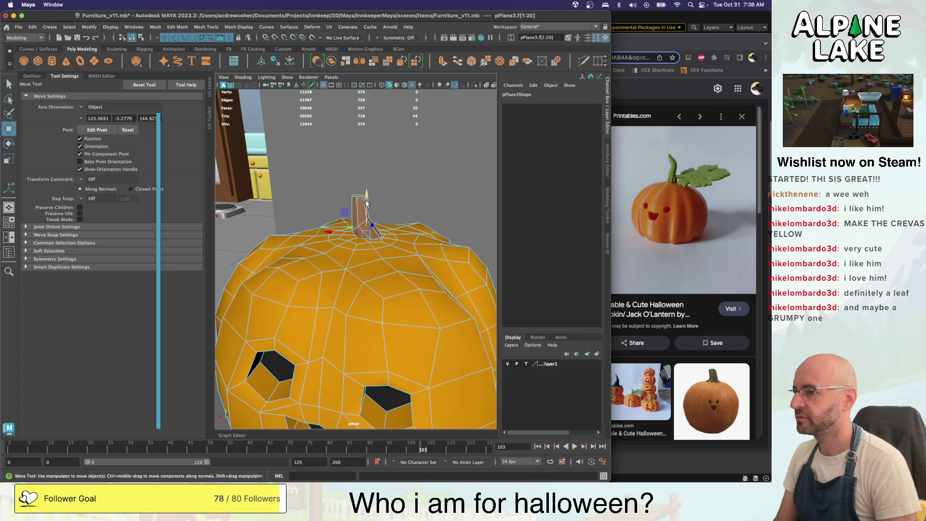
{"action": "left_click_drag", "start_coordinate": [366, 203], "coordinate": [376, 169]}
{"action": "scroll", "coordinate": [376, 170], "scroll_direction": "down", "scroll_amount": 5}
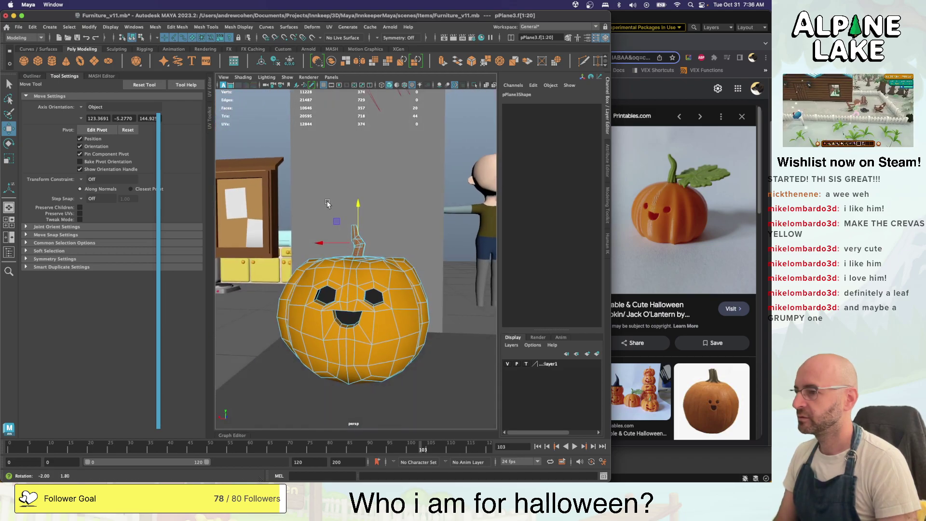
Try to scale the faces around the stem's base after growing their ring selection twice
{"action": "scroll", "coordinate": [376, 251], "scroll_direction": "up", "scroll_amount": 5}
{"action": "left_click_drag", "start_coordinate": [377, 252], "coordinate": [374, 258], "text": "alt"}
{"action": "right_click_drag", "start_coordinate": [374, 258], "coordinate": [332, 267], "text": "alt"}
{"action": "key", "text": "q"}
{"action": "left_click_drag", "start_coordinate": [330, 260], "coordinate": [333, 268], "text": "alt"}
{"action": "double_click", "coordinate": [339, 254]}
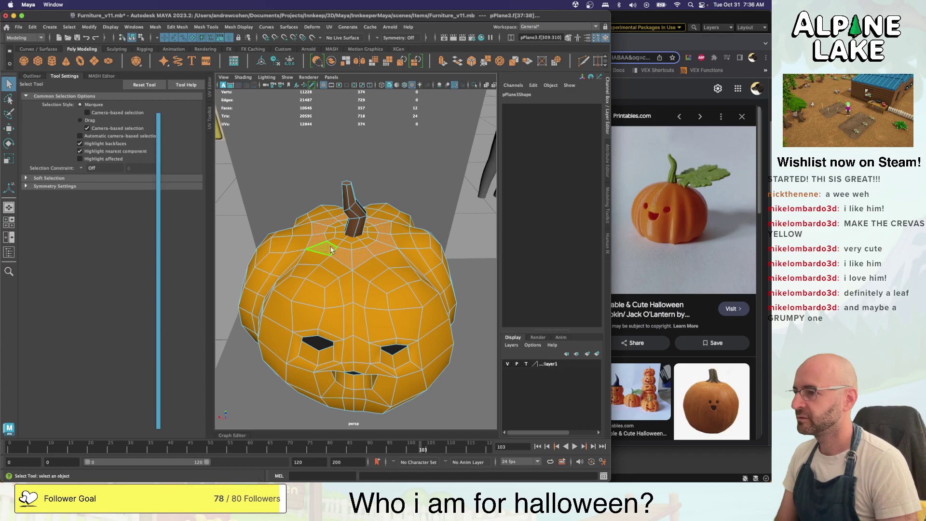
{"action": "left_click", "coordinate": [346, 246]}
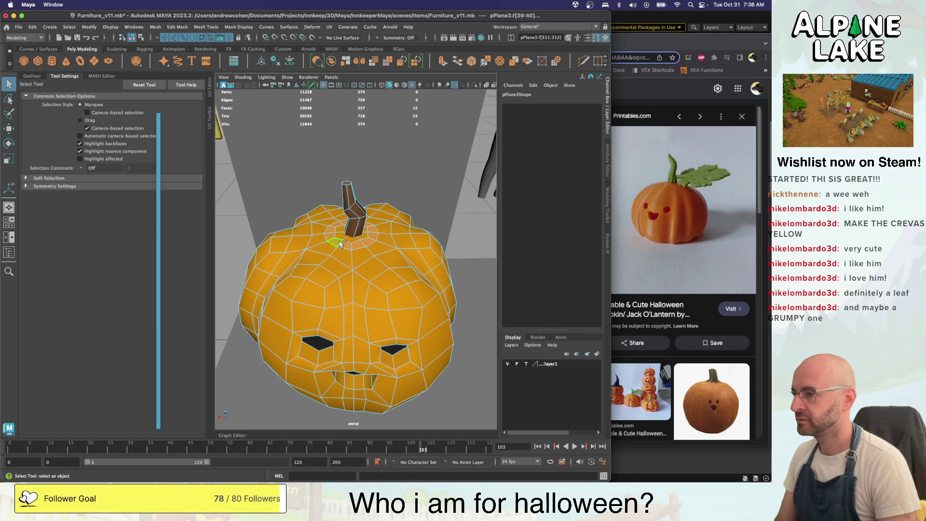
{"action": "key", "text": "shift+period"}
{"action": "key", "text": "shift+period"}
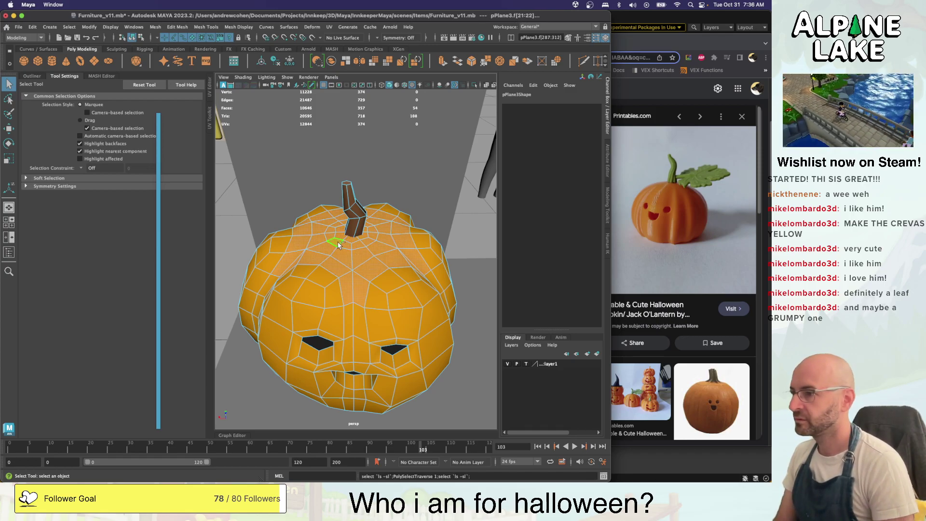
{"action": "left_click_drag", "start_coordinate": [364, 262], "coordinate": [349, 227], "text": "alt"}
{"action": "key", "text": "r"}
{"action": "key", "text": "super+z"}
{"action": "key", "text": "b"}
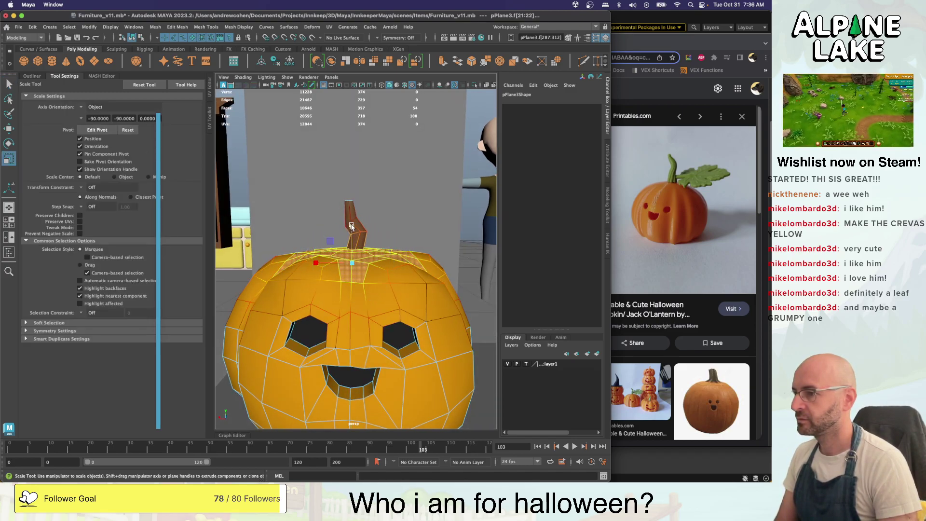
Select the whole stem and lift it clear of the pumpkin, to a height of about 109.8 cm, with soft selection off
{"action": "key", "text": "q"}
{"action": "left_click", "coordinate": [354, 225]}
{"action": "double_click", "coordinate": [354, 224]}
{"action": "key", "text": "b"}
{"action": "scroll", "coordinate": [354, 226], "scroll_direction": "down", "scroll_amount": 5}
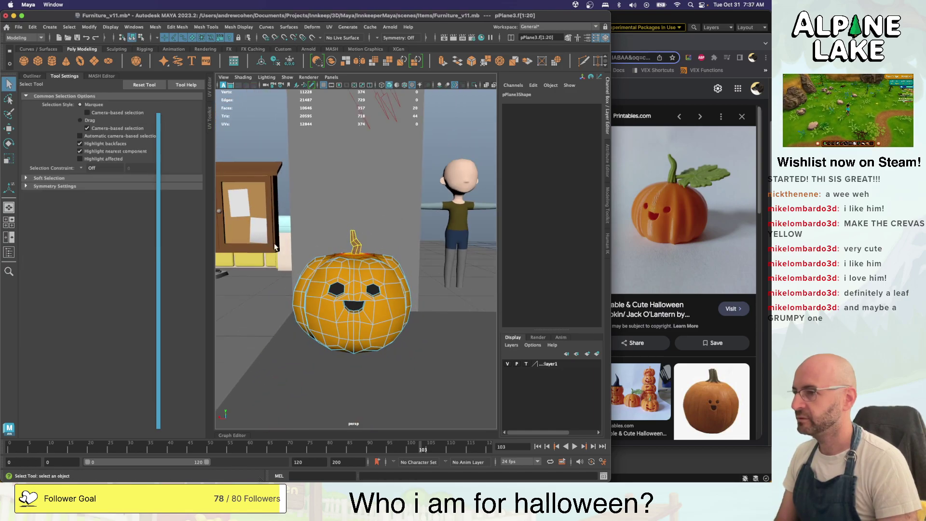
{"action": "key", "text": "w"}
{"action": "left_click_drag", "start_coordinate": [357, 234], "coordinate": [365, 140]}
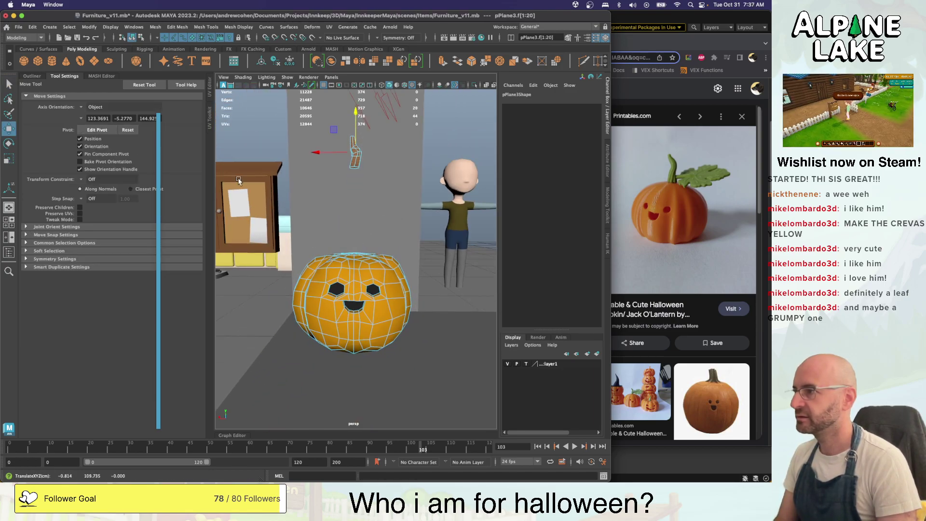
Set the soft selection falloff mode to Surface
{"action": "left_click", "coordinate": [68, 251]}
{"action": "left_click", "coordinate": [92, 271]}
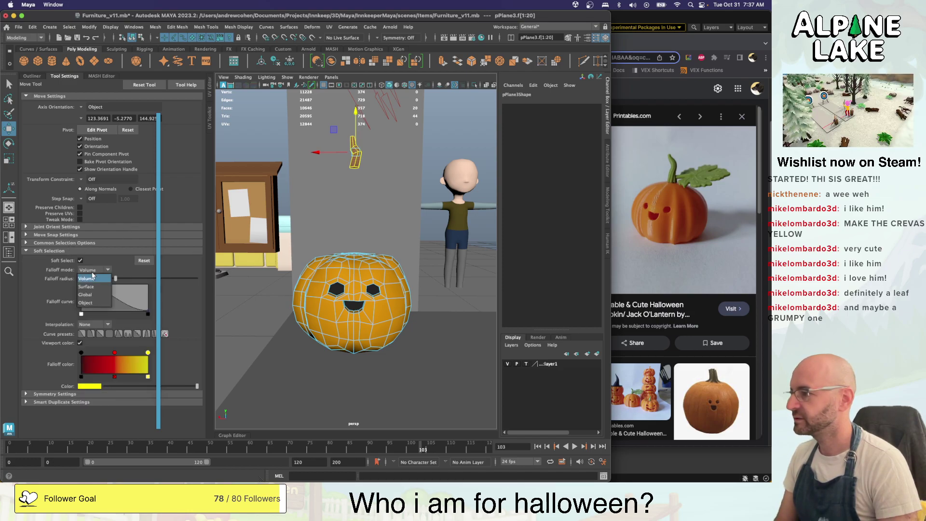
{"action": "left_click", "coordinate": [94, 287]}
Select the faces at the centre of the pumpkin's top and reshape them with soft selection into a rounded crown
{"action": "left_click_drag", "start_coordinate": [395, 198], "coordinate": [419, 264], "text": "alt"}
{"action": "scroll", "coordinate": [418, 264], "scroll_direction": "up", "scroll_amount": 5}
{"action": "key", "text": "q"}
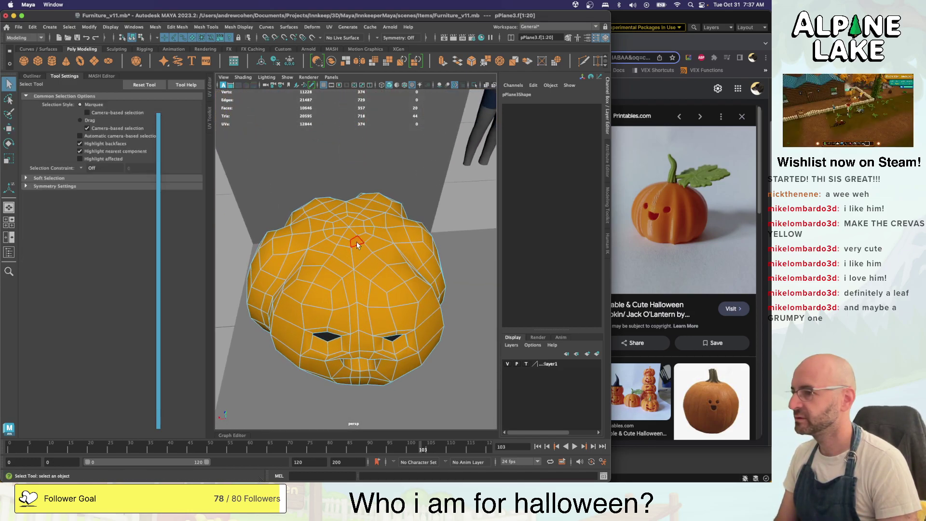
{"action": "left_click", "coordinate": [362, 240]}
{"action": "left_click_drag", "start_coordinate": [362, 240], "coordinate": [306, 251], "text": "alt"}
{"action": "key", "text": "shift+period"}
{"action": "key", "text": "w"}
{"action": "key", "text": "r"}
{"action": "key", "text": "q"}
Lower the stem back onto the pumpkin's top, to a height of about 61.5 cm, with soft selection off
{"action": "double_click", "coordinate": [358, 144]}
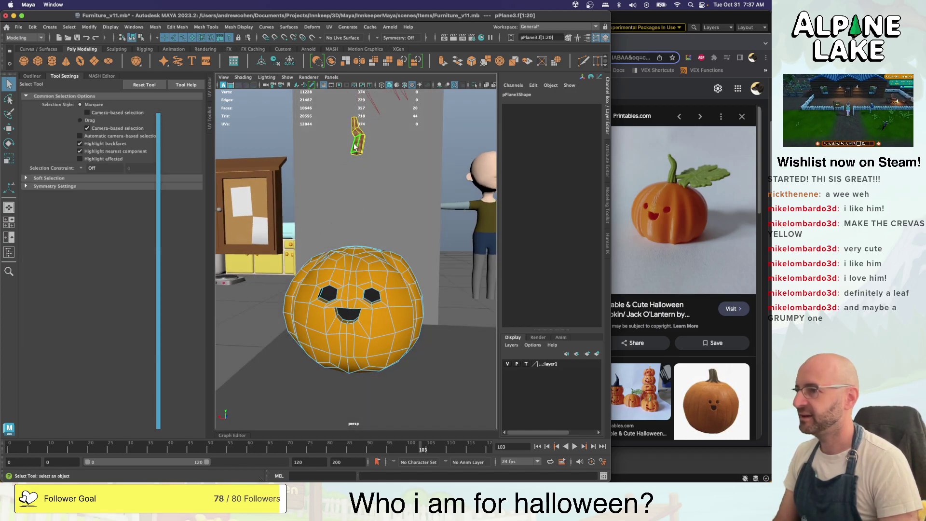
{"action": "key", "text": "w"}
{"action": "key", "text": "b"}
{"action": "left_click_drag", "start_coordinate": [359, 131], "coordinate": [359, 129]}
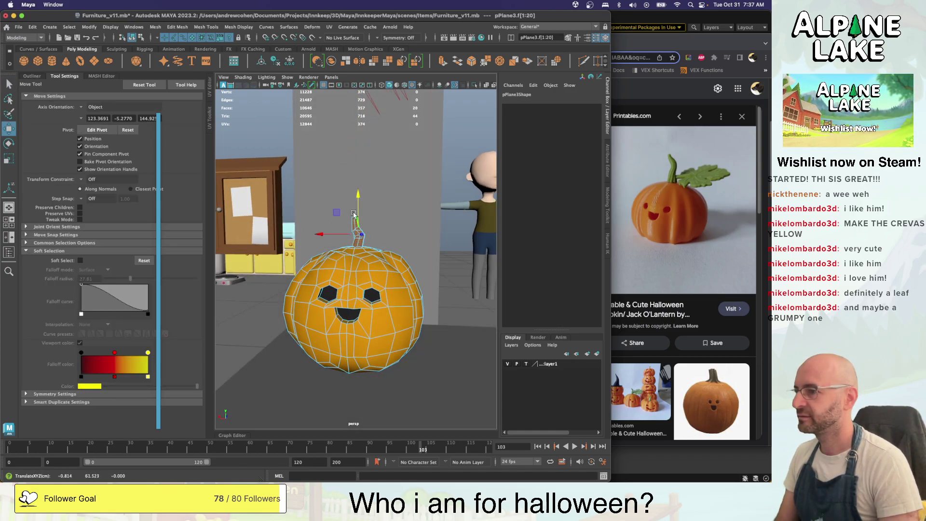
Put the pumpkin back in object selection mode and deselect it to view the new shape
{"action": "left_click", "coordinate": [141, 38]}
{"action": "left_click", "coordinate": [132, 39]}
{"action": "key", "text": "q"}
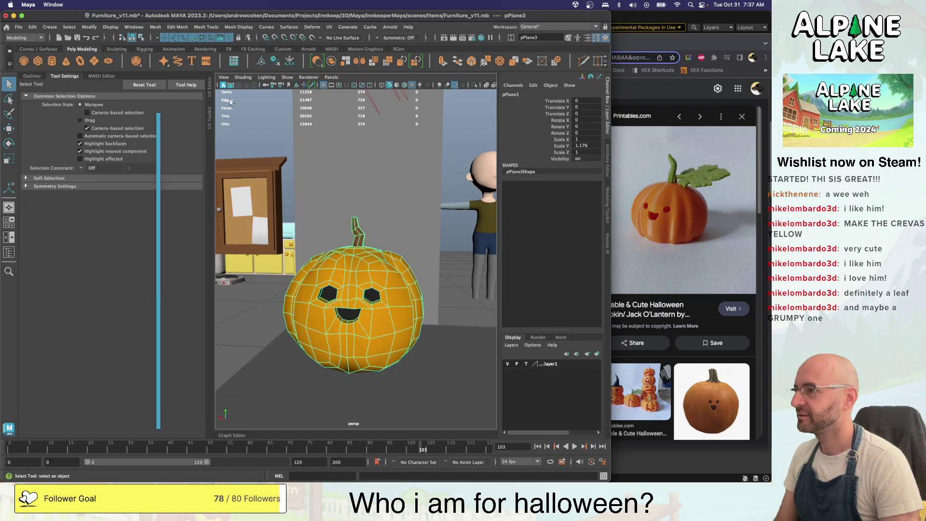
{"action": "left_click", "coordinate": [299, 173]}
{"action": "left_click_drag", "start_coordinate": [299, 173], "coordinate": [356, 230], "text": "alt"}
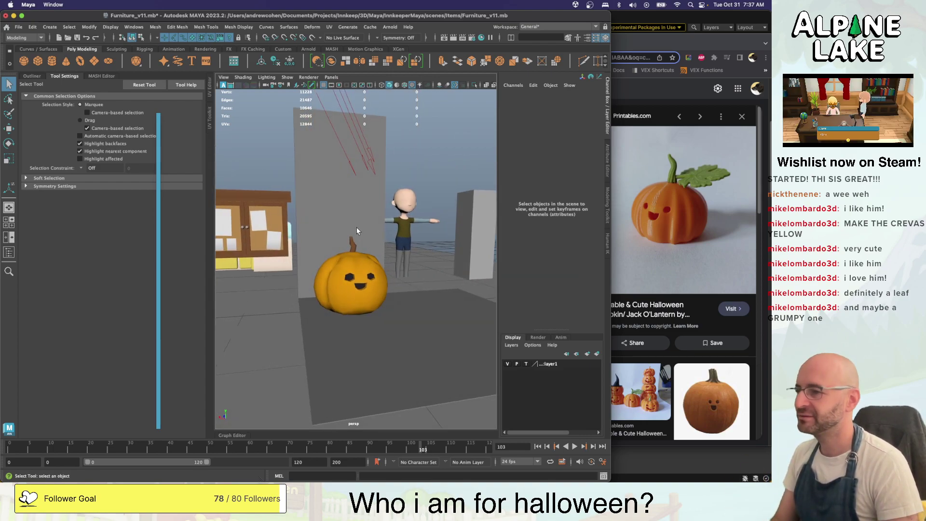
Switch the pumpkin to face selection, leave no faces selected and check its shape from the front and side
{"action": "mouse_move", "coordinate": [356, 245]}
{"action": "right_mouse_down", "text": "alt"}
{"action": "mouse_move", "coordinate": [396, 279]}
{"action": "mouse_move", "coordinate": [373, 245]}
{"action": "right_mouse_up", "text": "alt"}
{"action": "left_click", "coordinate": [372, 245]}
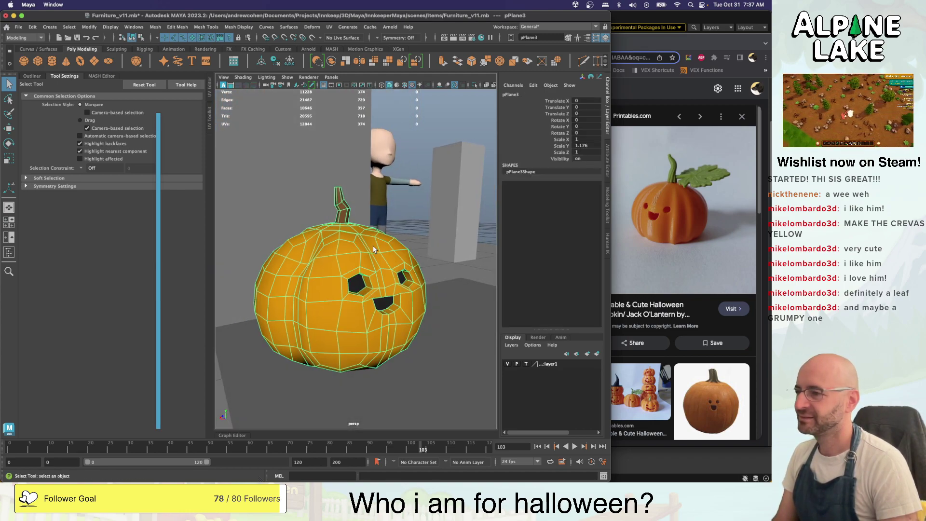
{"action": "left_click_drag", "start_coordinate": [373, 249], "coordinate": [363, 248], "text": "alt"}
{"action": "right_click", "coordinate": [363, 249]}
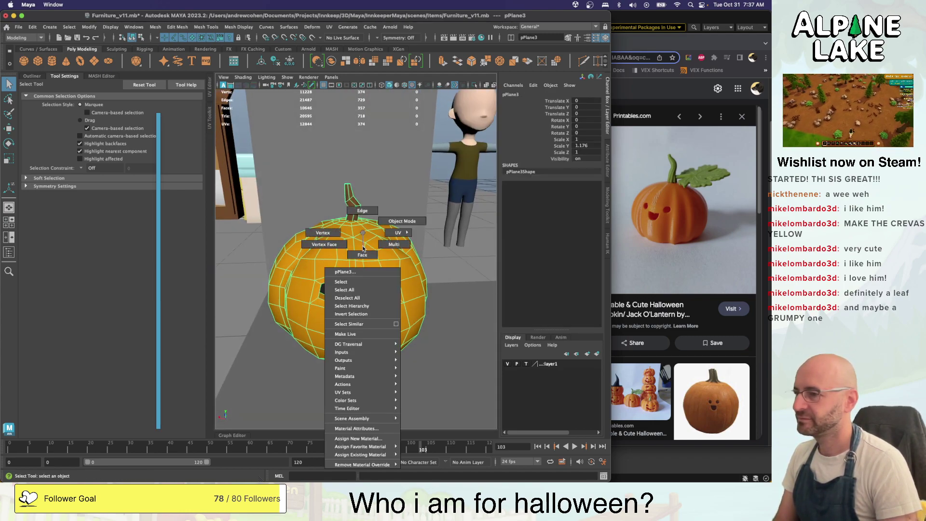
{"action": "left_click", "coordinate": [363, 254]}
{"action": "left_click", "coordinate": [360, 246]}
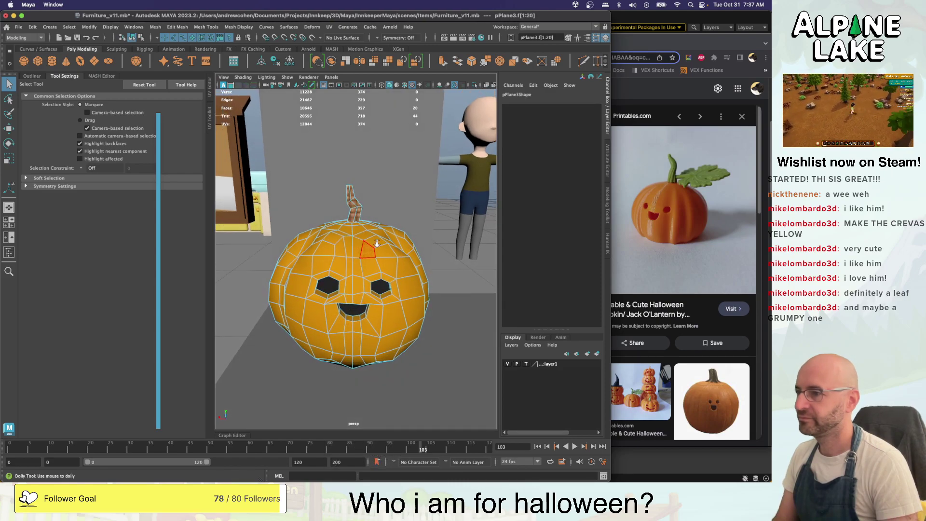
{"action": "right_click_drag", "start_coordinate": [376, 243], "coordinate": [285, 150], "text": "alt"}
{"action": "left_click", "coordinate": [290, 161]}
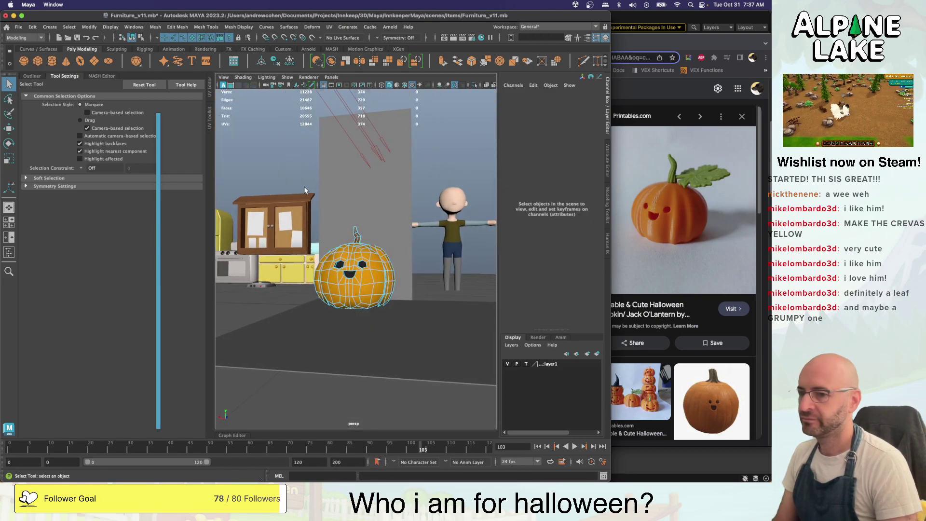
{"action": "left_click_drag", "start_coordinate": [357, 220], "coordinate": [334, 230], "text": "alt"}
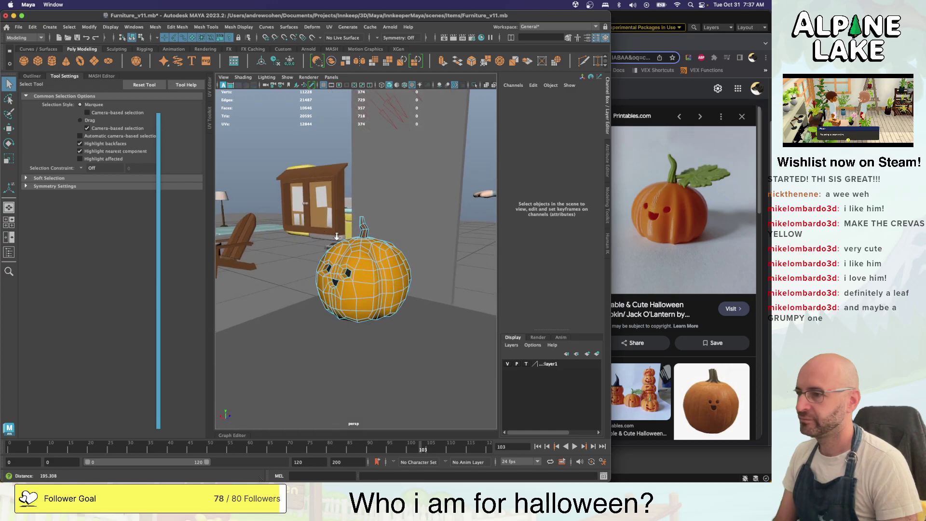
Return the pumpkin to object selection mode and deselect it to check its face and overall shape
{"action": "right_click_drag", "start_coordinate": [334, 231], "coordinate": [408, 232], "text": "alt"}
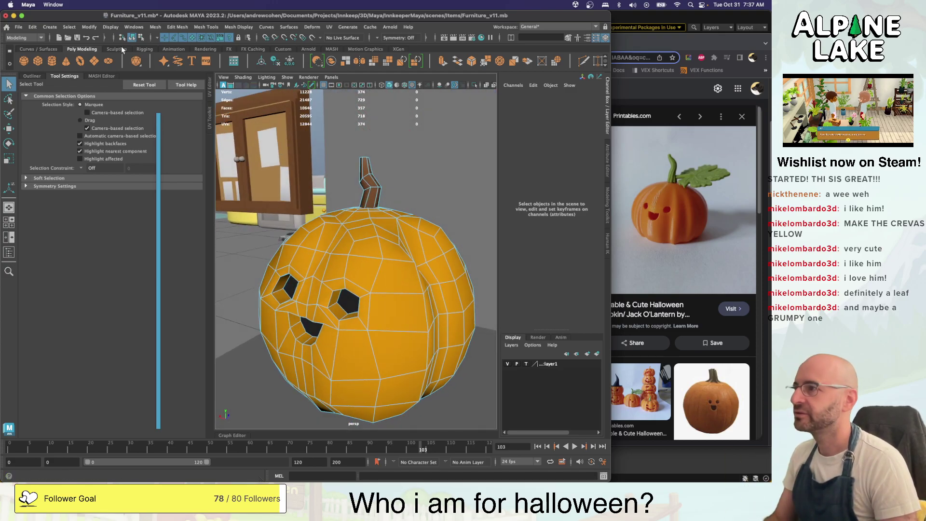
{"action": "left_click_drag", "start_coordinate": [364, 153], "coordinate": [430, 245], "text": "alt"}
{"action": "left_click", "coordinate": [132, 38]}
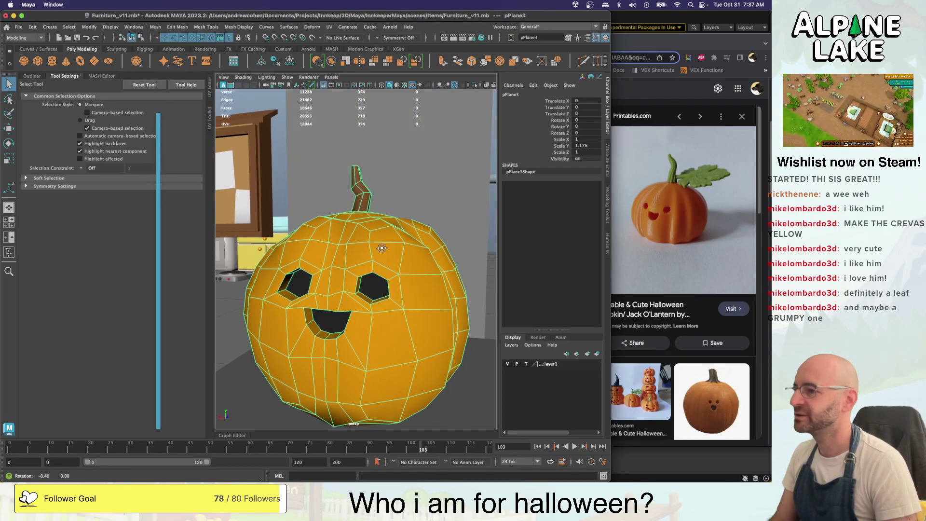
{"action": "scroll", "coordinate": [323, 244], "scroll_direction": "down", "scroll_amount": 5}
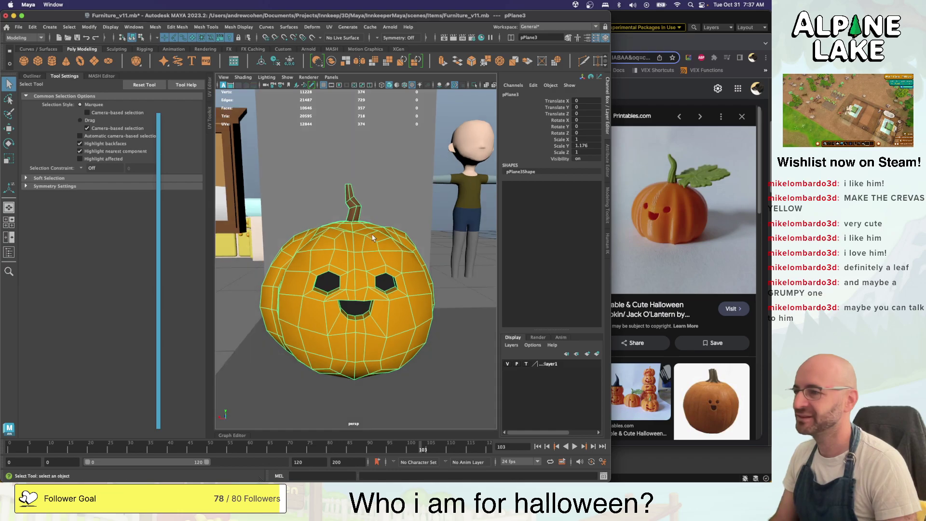
{"action": "left_click", "coordinate": [376, 213]}
{"action": "scroll", "coordinate": [372, 242], "scroll_direction": "down", "scroll_amount": 5}
{"action": "mouse_move", "coordinate": [372, 242]}
{"action": "left_mouse_down", "text": "alt"}
{"action": "mouse_move", "coordinate": [337, 237]}
{"action": "mouse_move", "coordinate": [376, 246]}
{"action": "left_mouse_up", "text": "alt"}
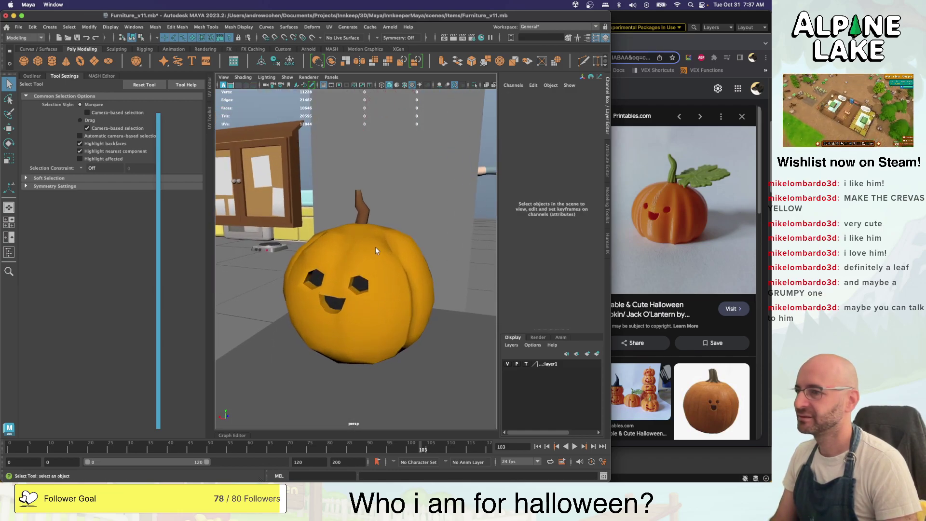
Sculpt and smooth the pumpkin's ribs and crown from all sides with the Sculpt Tool, raising the brush size to 13.669
{"action": "left_click", "coordinate": [375, 247]}
{"action": "left_click", "coordinate": [117, 49]}
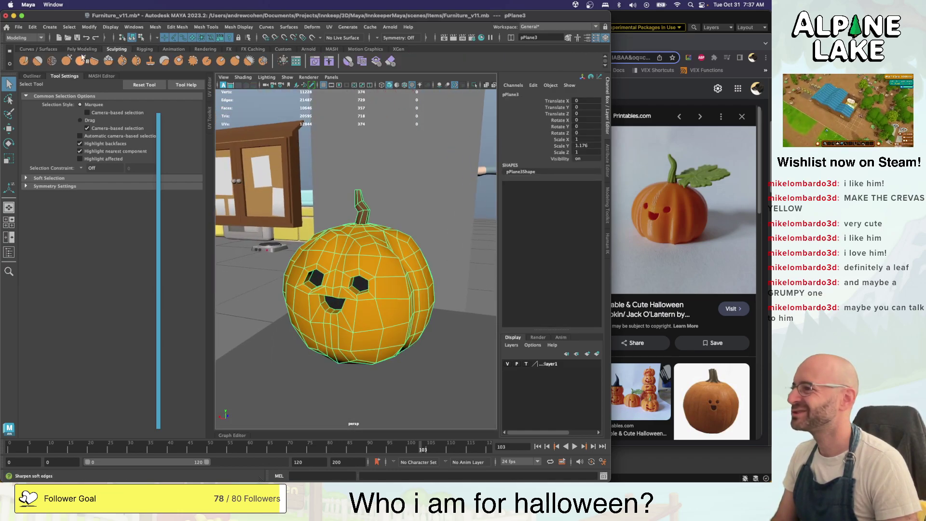
{"action": "left_click", "coordinate": [23, 61]}
{"action": "mouse_move", "coordinate": [314, 216]}
{"action": "left_mouse_down", "text": "alt"}
{"action": "mouse_move", "coordinate": [348, 220]}
{"action": "mouse_move", "coordinate": [344, 244]}
{"action": "left_mouse_up", "text": "alt"}
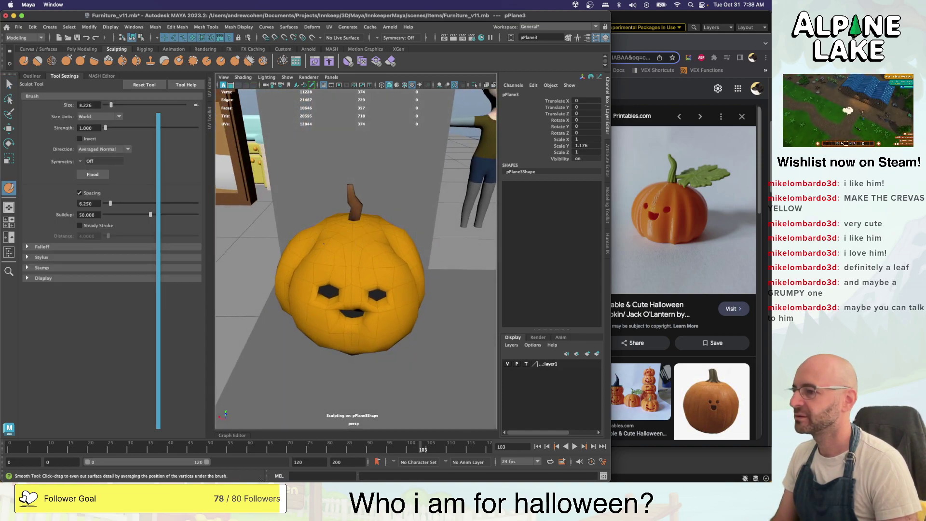
{"action": "left_click_drag", "start_coordinate": [368, 251], "coordinate": [367, 245], "text": "alt"}
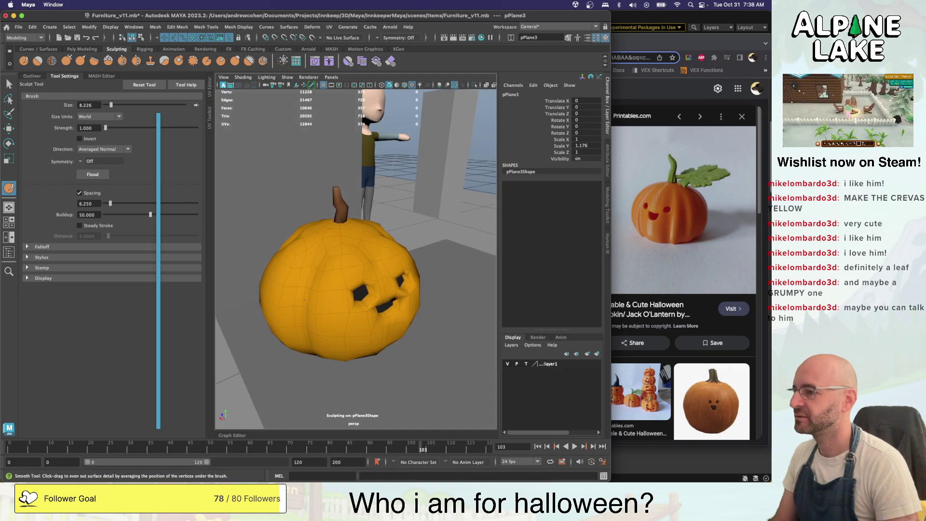
{"action": "mouse_move", "coordinate": [304, 300]}
{"action": "left_mouse_down", "text": "alt"}
{"action": "mouse_move", "coordinate": [320, 275]}
{"action": "mouse_move", "coordinate": [297, 259]}
{"action": "mouse_move", "coordinate": [303, 265]}
{"action": "mouse_move", "coordinate": [318, 251]}
{"action": "left_mouse_up", "text": "alt"}
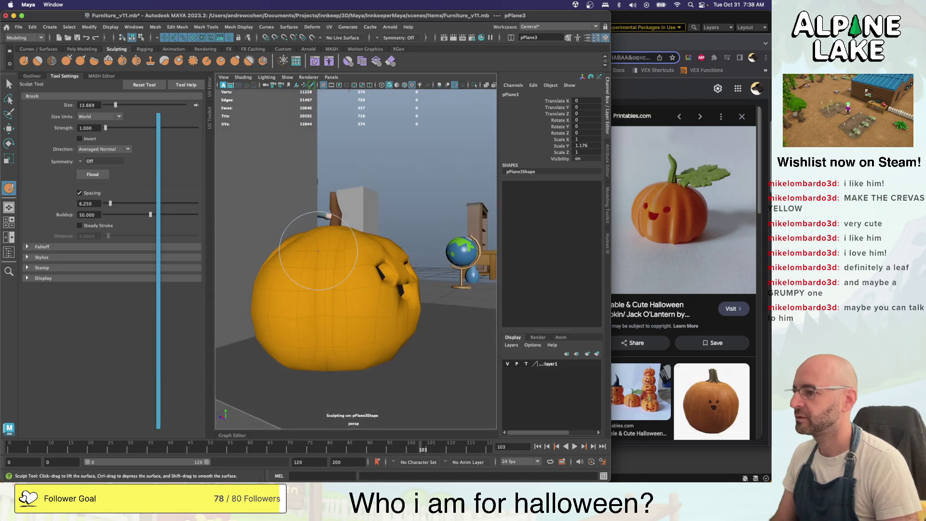
{"action": "left_click_drag", "start_coordinate": [320, 291], "coordinate": [348, 344], "text": "alt"}
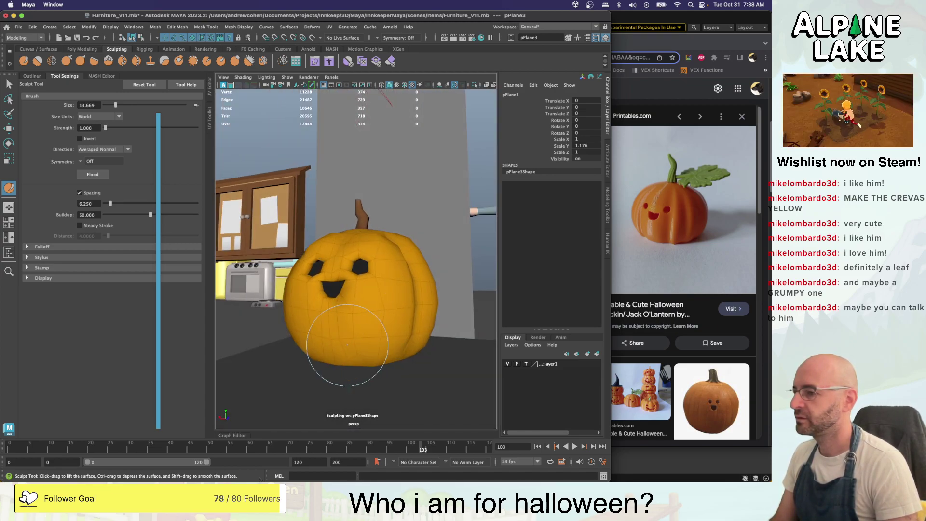
{"action": "mouse_move", "coordinate": [413, 295]}
{"action": "left_mouse_down", "text": "alt"}
{"action": "mouse_move", "coordinate": [374, 328]}
{"action": "mouse_move", "coordinate": [409, 265]}
{"action": "left_mouse_up", "text": "alt"}
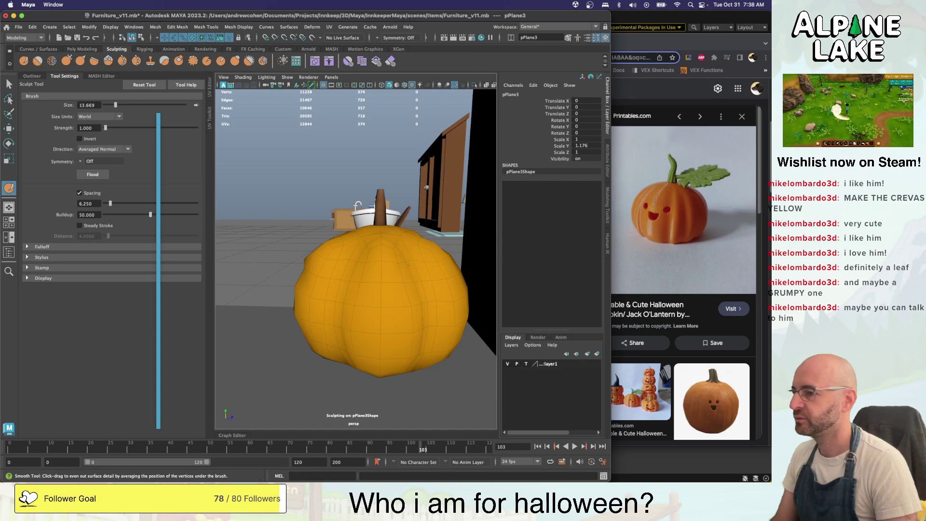
{"action": "mouse_move", "coordinate": [420, 342]}
{"action": "left_mouse_down", "text": "alt"}
{"action": "mouse_move", "coordinate": [416, 313]}
{"action": "mouse_move", "coordinate": [348, 262]}
{"action": "left_mouse_up", "text": "alt"}
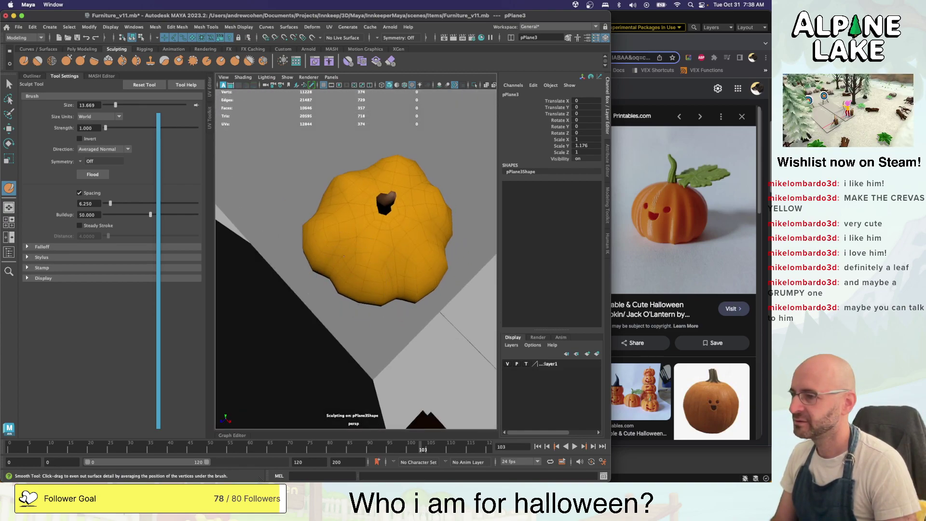
{"action": "mouse_move", "coordinate": [394, 263]}
{"action": "left_mouse_down", "text": "alt"}
{"action": "mouse_move", "coordinate": [370, 241]}
{"action": "mouse_move", "coordinate": [378, 238]}
{"action": "mouse_move", "coordinate": [380, 252]}
{"action": "mouse_move", "coordinate": [357, 242]}
{"action": "mouse_move", "coordinate": [388, 253]}
{"action": "left_mouse_up", "text": "alt"}
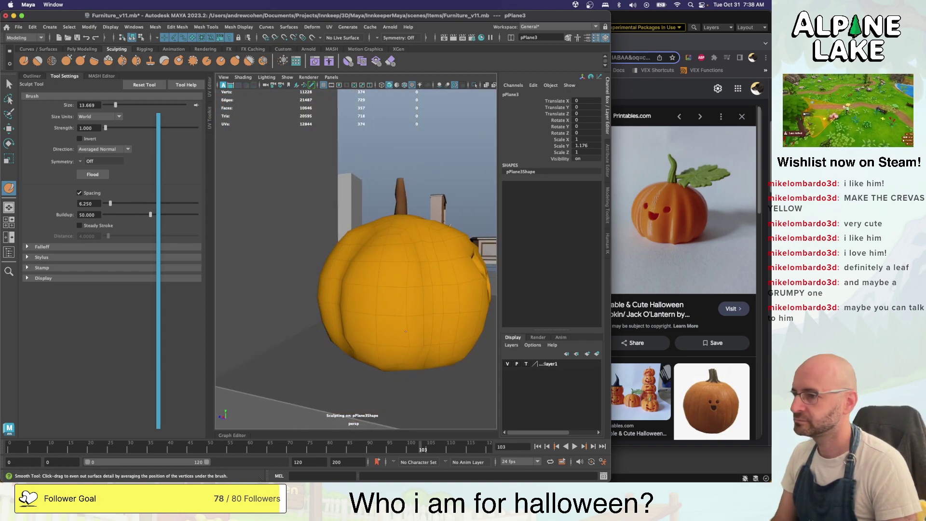
{"action": "mouse_move", "coordinate": [397, 349]}
{"action": "left_mouse_down", "text": "alt"}
{"action": "mouse_move", "coordinate": [404, 344]}
{"action": "mouse_move", "coordinate": [372, 325]}
{"action": "mouse_move", "coordinate": [353, 337]}
{"action": "mouse_move", "coordinate": [370, 320]}
{"action": "mouse_move", "coordinate": [326, 311]}
{"action": "mouse_move", "coordinate": [358, 307]}
{"action": "mouse_move", "coordinate": [357, 266]}
{"action": "mouse_move", "coordinate": [351, 271]}
{"action": "left_mouse_up", "text": "alt"}
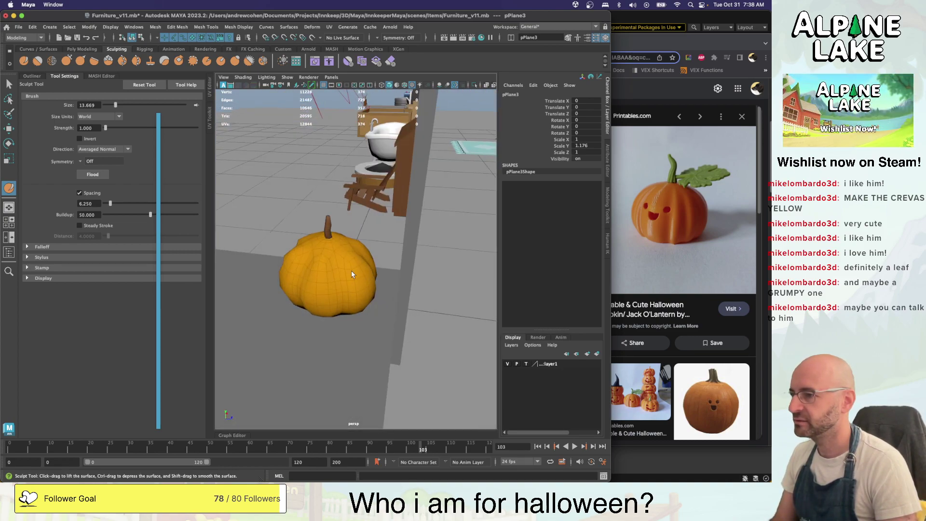
Move the whole pumpkin away from the wall to a Translate Z of -102.424 and frame it
{"action": "key", "text": "w"}
{"action": "left_click_drag", "start_coordinate": [362, 309], "coordinate": [360, 264]}
{"action": "key", "text": "f"}
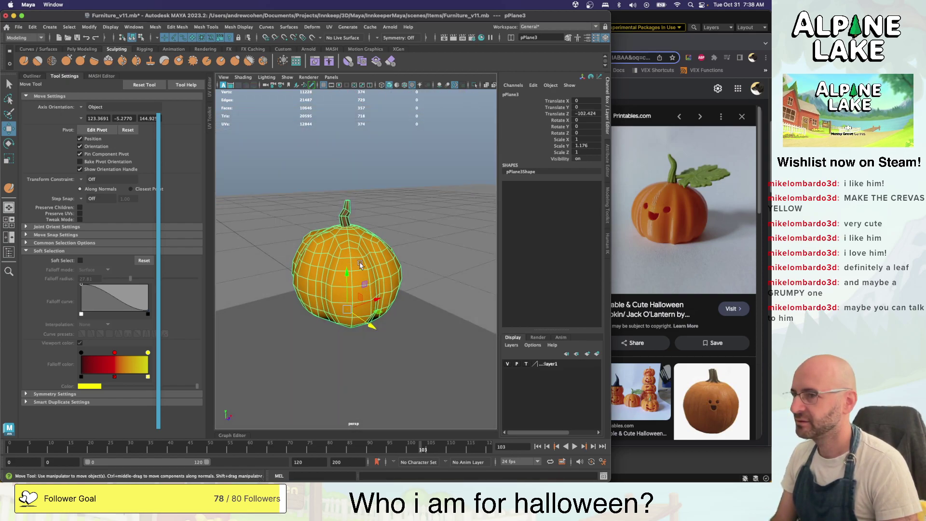
Sculpt and smooth the back and sides of the relocated pumpkin with the same brush
{"action": "left_click", "coordinate": [24, 63]}
{"action": "left_click_drag", "start_coordinate": [339, 295], "coordinate": [336, 266], "text": "alt"}
{"action": "right_click_drag", "start_coordinate": [336, 266], "coordinate": [369, 315], "text": "alt"}
{"action": "mouse_move", "coordinate": [360, 341]}
{"action": "left_mouse_down", "text": "alt"}
{"action": "mouse_move", "coordinate": [401, 331]}
{"action": "mouse_move", "coordinate": [408, 293]}
{"action": "left_mouse_up", "text": "alt"}
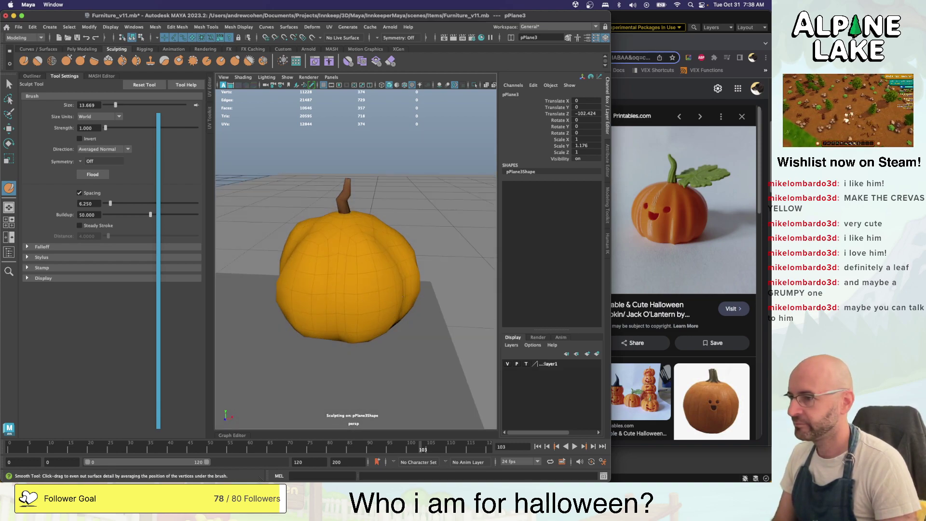
{"action": "mouse_move", "coordinate": [404, 308]}
{"action": "left_mouse_down", "text": "alt"}
{"action": "mouse_move", "coordinate": [363, 290]}
{"action": "mouse_move", "coordinate": [426, 300]}
{"action": "mouse_move", "coordinate": [500, 290]}
{"action": "left_mouse_up", "text": "alt"}
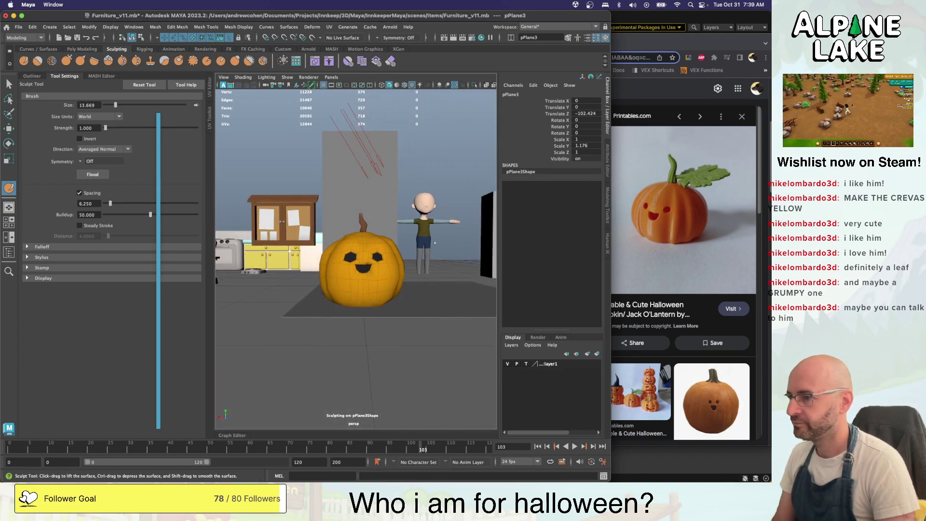
Leave sculpting, deselect the pumpkin and examine its carved face close up
{"action": "left_click", "coordinate": [9, 84]}
{"action": "left_click", "coordinate": [300, 165]}
{"action": "mouse_move", "coordinate": [303, 168]}
{"action": "left_mouse_down", "text": "alt"}
{"action": "mouse_move", "coordinate": [318, 173]}
{"action": "mouse_move", "coordinate": [276, 177]}
{"action": "left_mouse_up", "text": "alt"}
{"action": "right_click_drag", "start_coordinate": [277, 172], "coordinate": [337, 187], "text": "alt"}
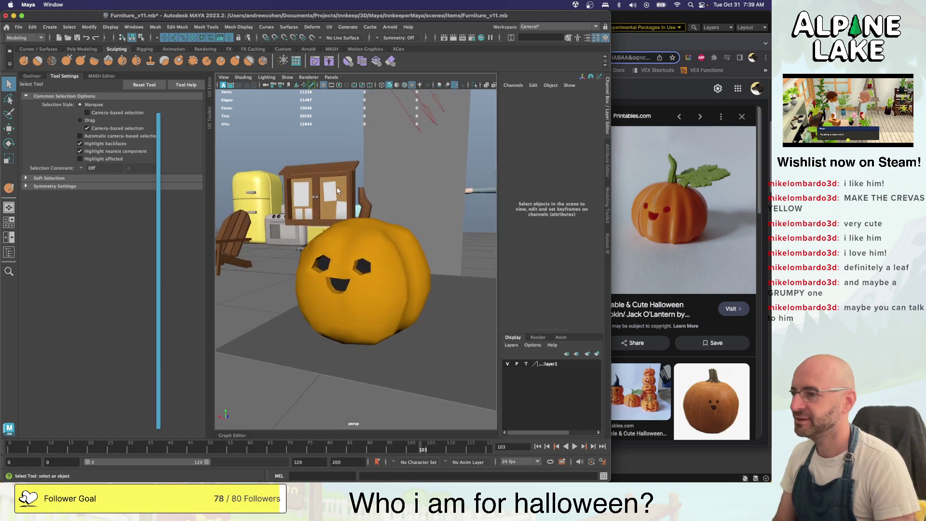
{"action": "left_click_drag", "start_coordinate": [337, 187], "coordinate": [355, 238], "text": "alt"}
{"action": "right_click_drag", "start_coordinate": [309, 253], "coordinate": [340, 264], "text": "alt"}
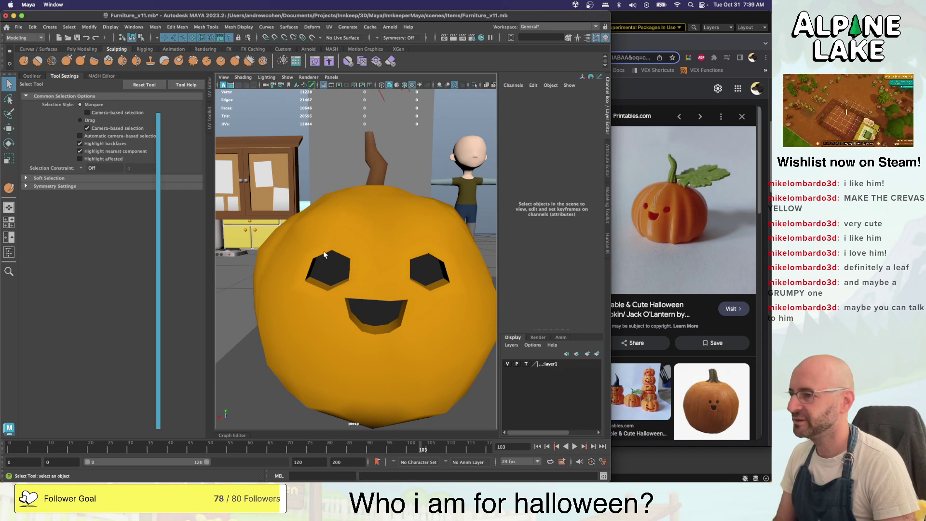
{"action": "scroll", "coordinate": [311, 263], "scroll_direction": "up", "scroll_amount": 5}
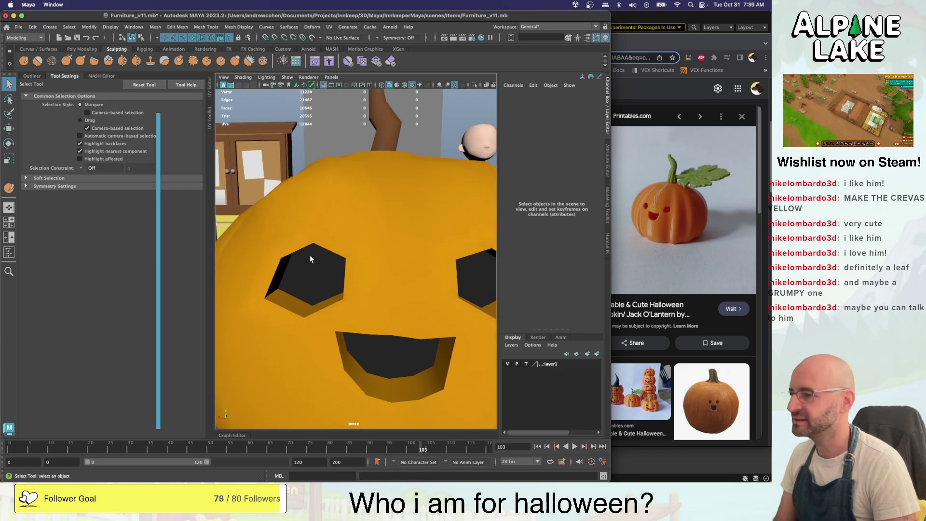
Switch the pumpkin to edge selection and insert edge loops with Multi-Cut through the height of both eye holes
{"action": "left_click", "coordinate": [310, 256]}
{"action": "mouse_move", "coordinate": [286, 256]}
{"action": "left_mouse_down", "text": "alt"}
{"action": "mouse_move", "coordinate": [326, 251]}
{"action": "mouse_move", "coordinate": [301, 266]}
{"action": "left_mouse_up", "text": "alt"}
{"action": "mouse_move", "coordinate": [301, 233]}
{"action": "right_mouse_down"}
{"action": "mouse_move", "coordinate": [302, 261]}
{"action": "mouse_move", "coordinate": [305, 215]}
{"action": "right_mouse_up"}
{"action": "left_click", "coordinate": [304, 268]}
{"action": "left_click_drag", "start_coordinate": [304, 269], "coordinate": [339, 273], "text": "alt"}
{"action": "middle_click_drag", "start_coordinate": [395, 264], "coordinate": [355, 261], "text": "alt"}
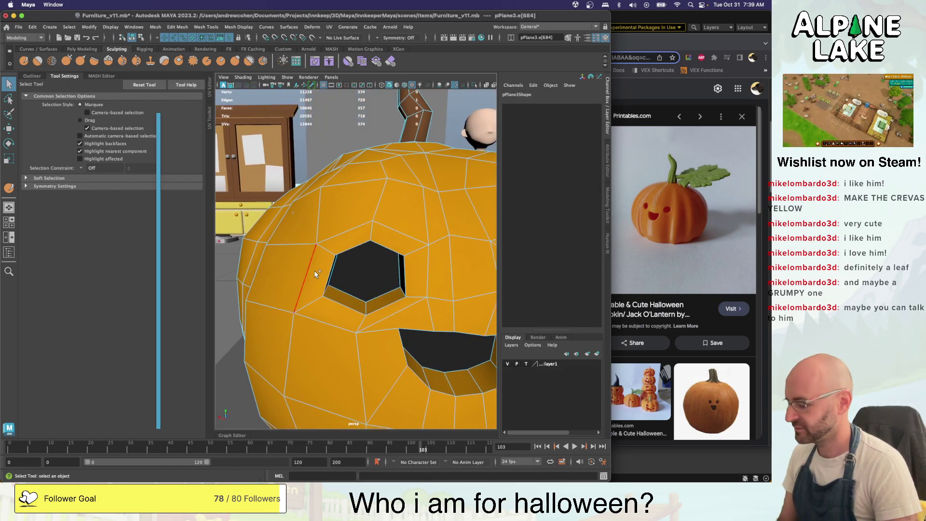
{"action": "key", "text": "ctrl+shift+x"}
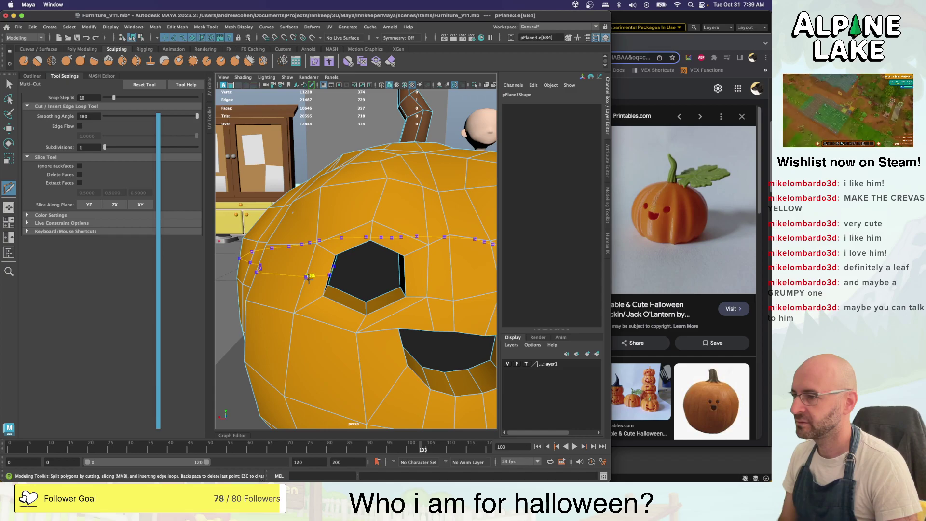
{"action": "left_click", "coordinate": [308, 278], "text": "ctrl"}
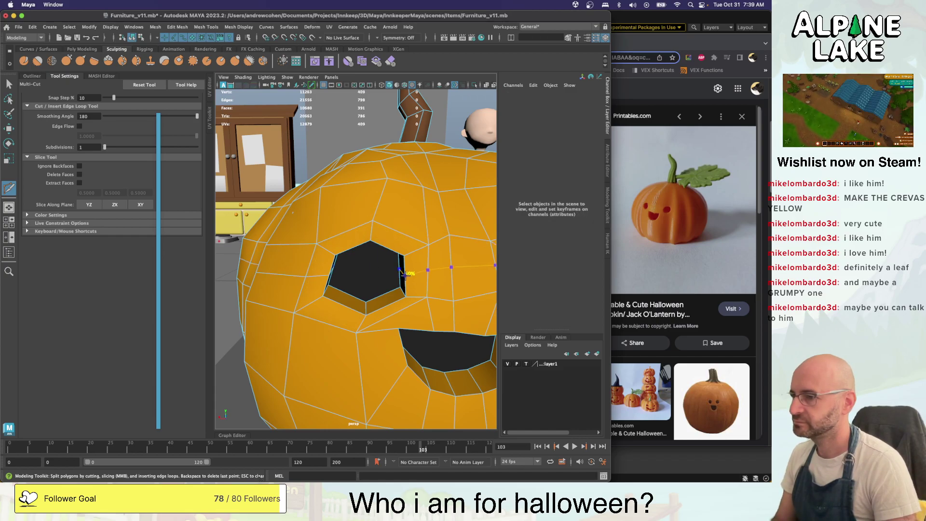
{"action": "right_click_drag", "start_coordinate": [436, 270], "coordinate": [386, 271], "text": "alt"}
{"action": "middle_click_drag", "start_coordinate": [386, 271], "coordinate": [320, 271], "text": "alt"}
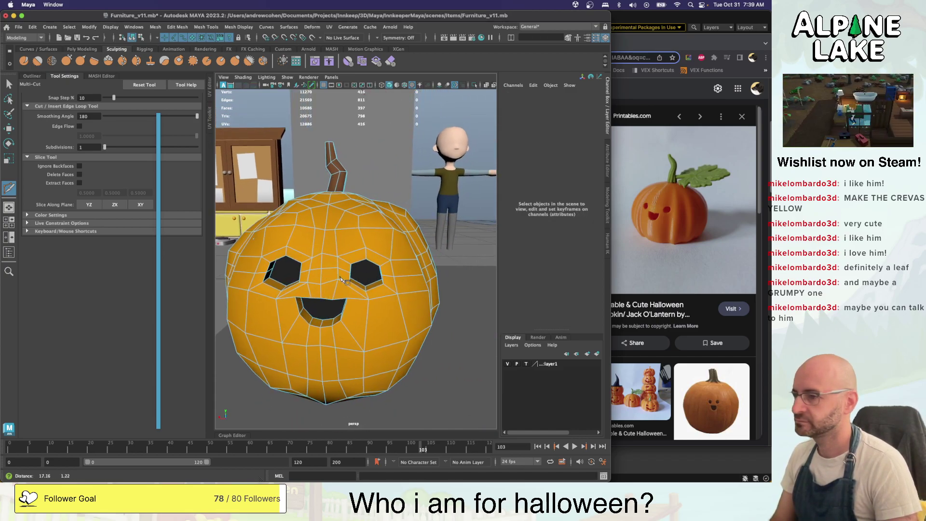
Select the new edges at the sides of each eye hole and scale them to make the eyes rounder
{"action": "left_click_drag", "start_coordinate": [321, 270], "coordinate": [331, 274], "text": "alt"}
{"action": "right_click_drag", "start_coordinate": [289, 274], "coordinate": [328, 273], "text": "alt"}
{"action": "middle_click_drag", "start_coordinate": [328, 273], "coordinate": [361, 273], "text": "alt"}
{"action": "left_click_drag", "start_coordinate": [321, 274], "coordinate": [407, 273], "text": "alt"}
{"action": "key", "text": "q"}
{"action": "left_click", "coordinate": [267, 272]}
{"action": "left_click", "coordinate": [477, 292], "text": "shift"}
{"action": "key", "text": "r"}
{"action": "left_click_drag", "start_coordinate": [325, 264], "coordinate": [409, 283]}
{"action": "key", "text": "q"}
{"action": "left_click", "coordinate": [265, 264]}
{"action": "left_click", "coordinate": [413, 284]}
{"action": "key", "text": "r"}
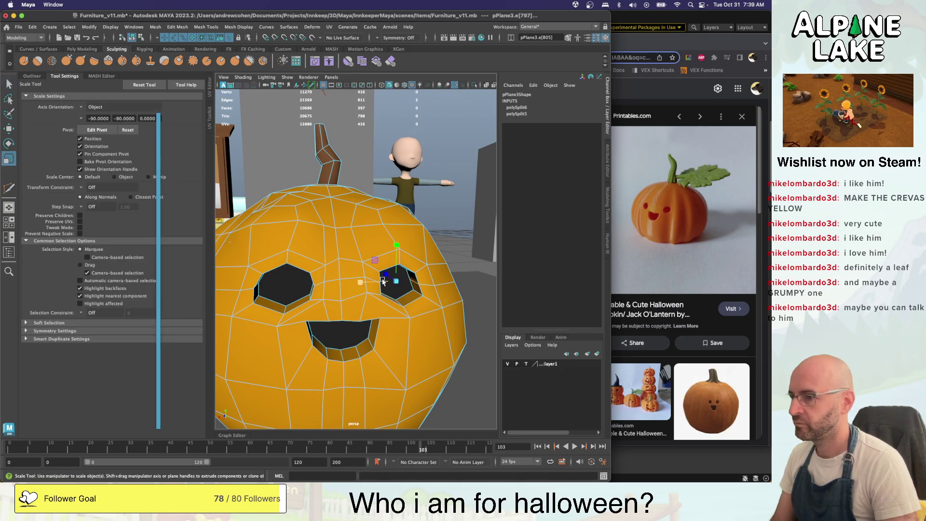
Shift the lower inner corner edge of the eye on the right of the face to round its outline
{"action": "key", "text": "q"}
{"action": "left_click_drag", "start_coordinate": [409, 307], "coordinate": [323, 305], "text": "alt"}
{"action": "left_click", "coordinate": [293, 303]}
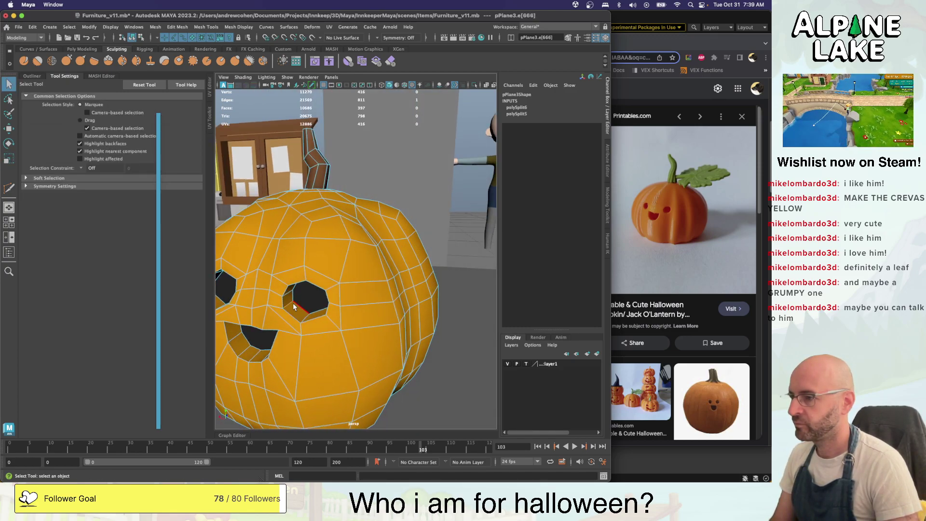
{"action": "key", "text": "a"}
{"action": "key", "text": "f"}
{"action": "scroll", "coordinate": [337, 297], "scroll_direction": "down", "scroll_amount": 6}
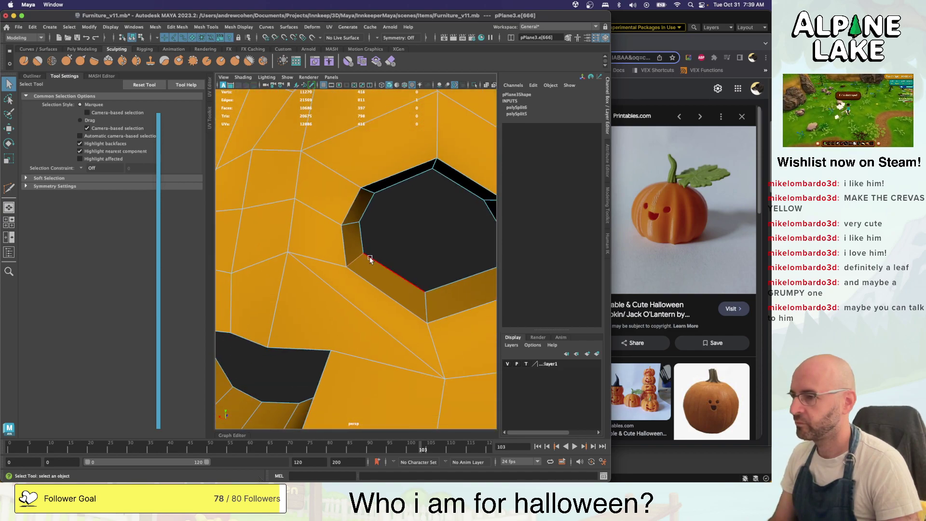
{"action": "key", "text": "w"}
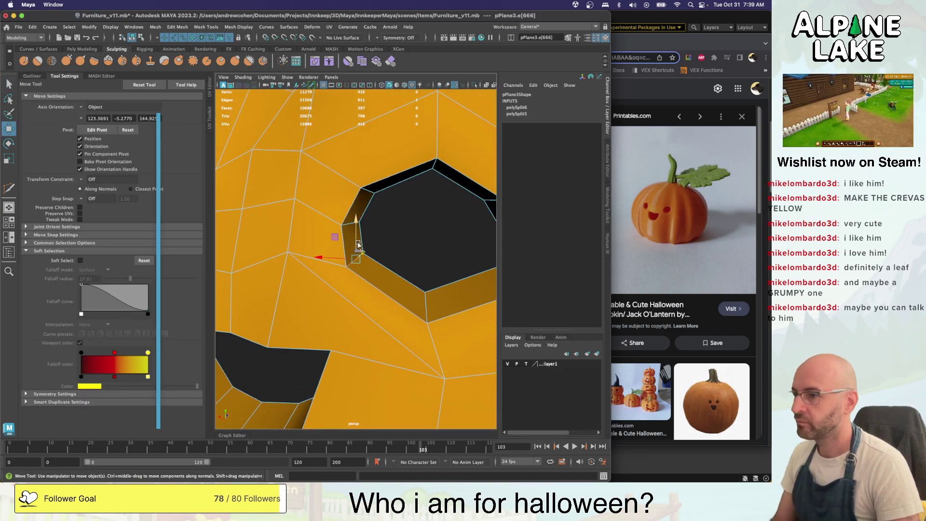
{"action": "middle_click_drag", "start_coordinate": [359, 252], "coordinate": [360, 251], "text": "shift"}
{"action": "key", "text": "q"}
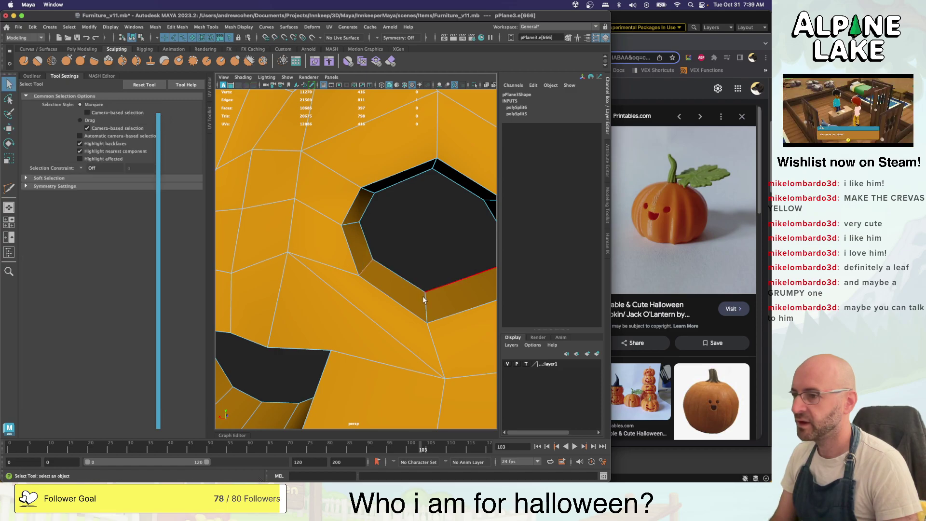
Reposition the remaining lower and inner corner edges of the same eye hole into a more even octagon
{"action": "left_click_drag", "start_coordinate": [425, 308], "coordinate": [405, 263], "text": "alt"}
{"action": "key", "text": "w"}
{"action": "key", "text": "r"}
{"action": "key", "text": "q"}
{"action": "left_click", "coordinate": [415, 265]}
{"action": "key", "text": "w"}
{"action": "scroll", "coordinate": [422, 271], "scroll_direction": "down", "scroll_amount": 10}
{"action": "scroll", "coordinate": [386, 267], "scroll_direction": "up", "scroll_amount": 5}
{"action": "key", "text": "q"}
{"action": "key", "text": "w"}
{"action": "left_click", "coordinate": [369, 258]}
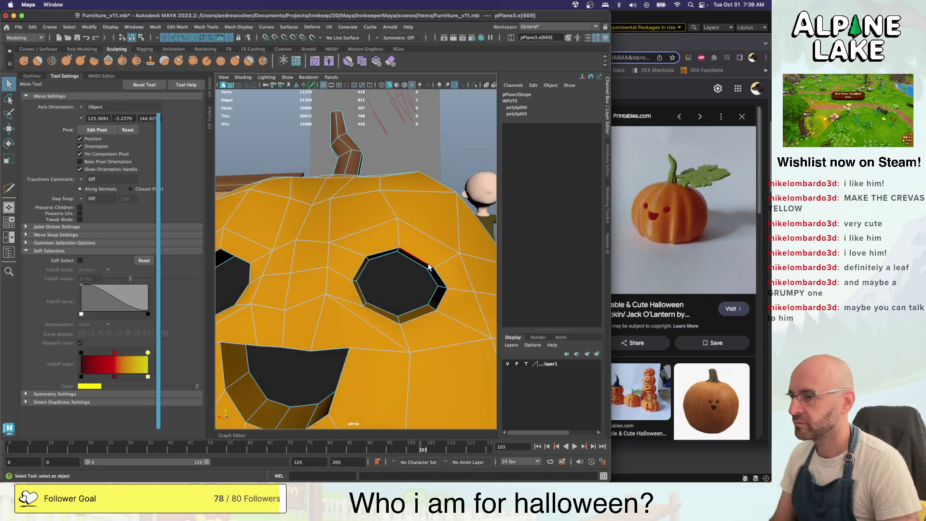
Select the outer corner edge of that eye hole and move it slightly to even out the rim
{"action": "key", "text": "q"}
{"action": "key", "text": "w"}
{"action": "left_click", "coordinate": [424, 261]}
{"action": "key", "text": "q"}
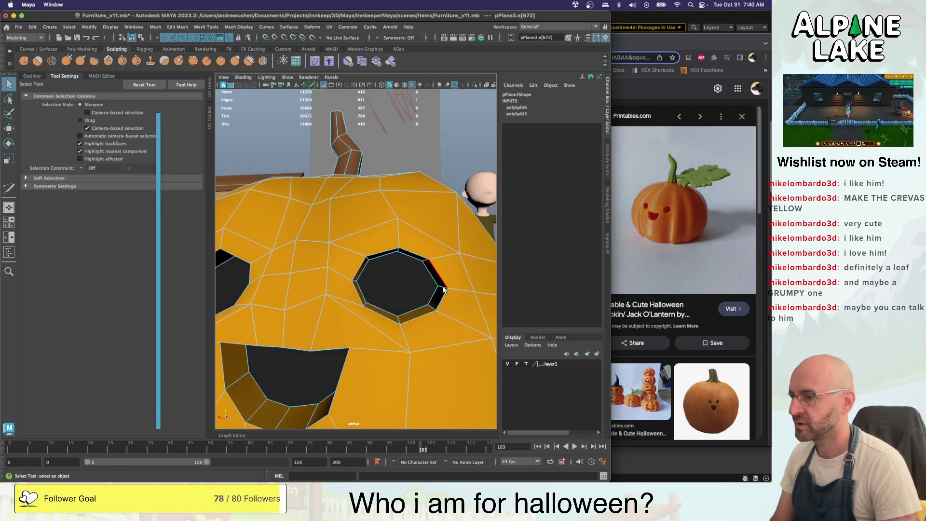
{"action": "double_click", "coordinate": [440, 289]}
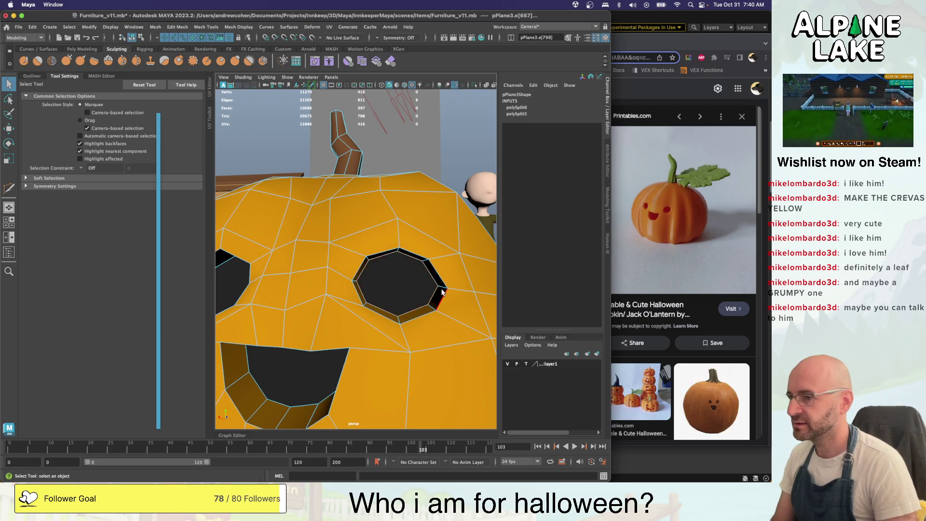
{"action": "left_click_drag", "start_coordinate": [443, 292], "coordinate": [480, 285], "text": "alt"}
{"action": "left_click", "coordinate": [415, 276]}
{"action": "left_click_drag", "start_coordinate": [414, 277], "coordinate": [381, 283], "text": "alt"}
{"action": "key", "text": "w"}
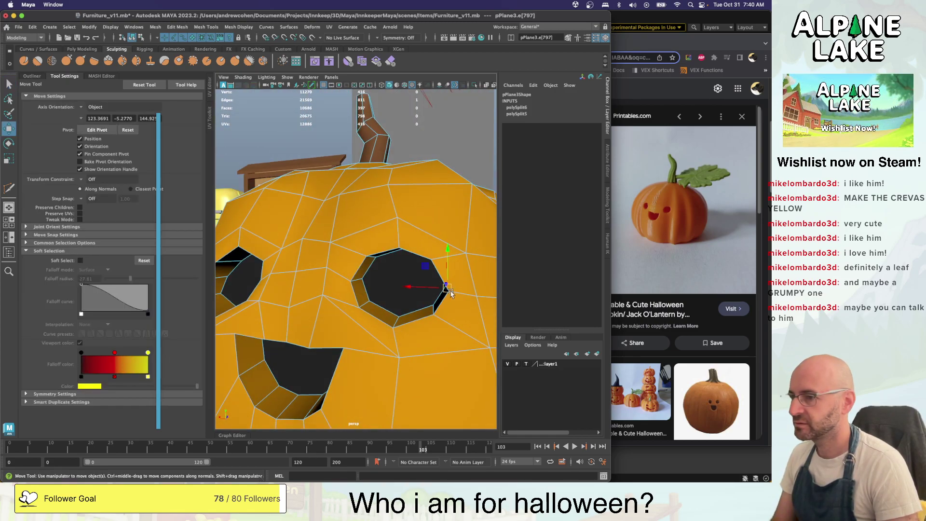
{"action": "left_click_drag", "start_coordinate": [449, 290], "coordinate": [445, 288]}
Return the pumpkin to object selection mode and deselect it to check the rounded eyes from the front
{"action": "right_click_drag", "start_coordinate": [445, 288], "coordinate": [357, 284], "text": "alt"}
{"action": "left_click_drag", "start_coordinate": [357, 284], "coordinate": [385, 280], "text": "alt"}
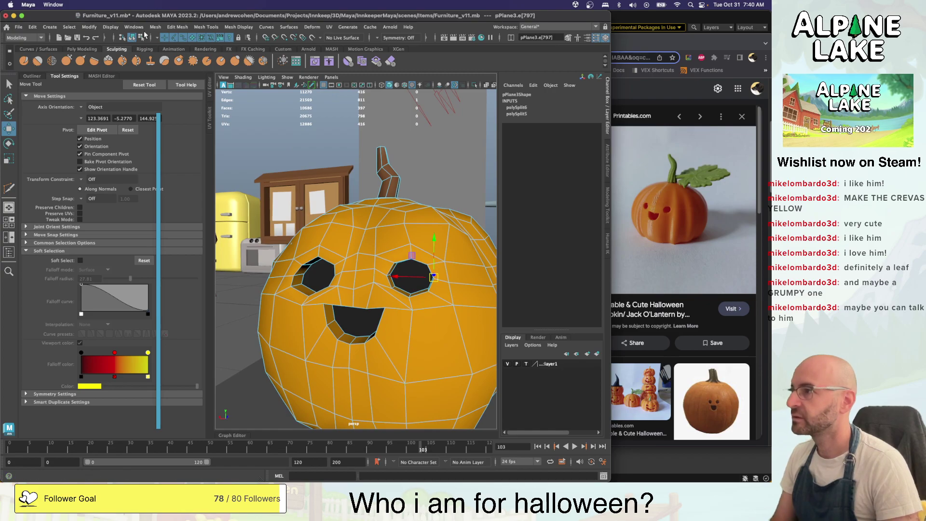
{"action": "left_click", "coordinate": [141, 38]}
{"action": "left_click", "coordinate": [133, 38]}
{"action": "key", "text": "q"}
{"action": "left_click", "coordinate": [249, 118]}
{"action": "left_click_drag", "start_coordinate": [289, 140], "coordinate": [335, 158], "text": "alt"}
{"action": "right_click_drag", "start_coordinate": [335, 158], "coordinate": [324, 201], "text": "alt"}
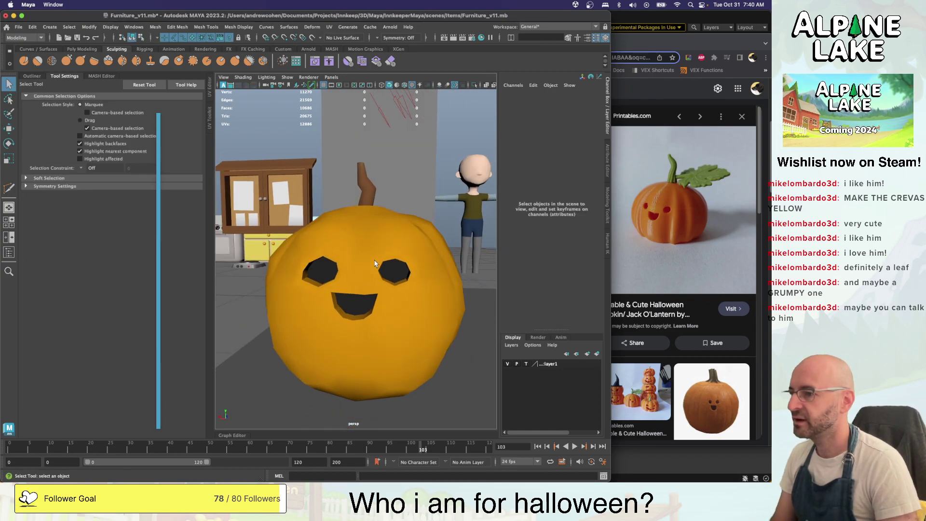
{"action": "left_click_drag", "start_coordinate": [375, 264], "coordinate": [349, 275], "text": "alt"}
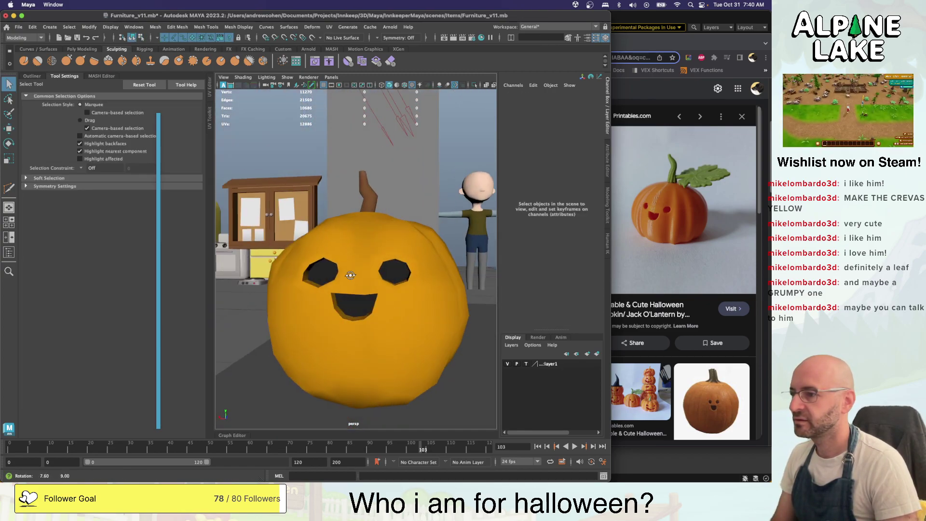
Try sliding the outer corner edge of the eye hole on the left of the face, and undo the last move
{"action": "right_click_drag", "start_coordinate": [349, 274], "coordinate": [344, 255], "text": "alt"}
{"action": "middle_click_drag", "start_coordinate": [334, 251], "coordinate": [359, 257], "text": "alt"}
{"action": "right_click_drag", "start_coordinate": [359, 257], "coordinate": [366, 260], "text": "alt"}
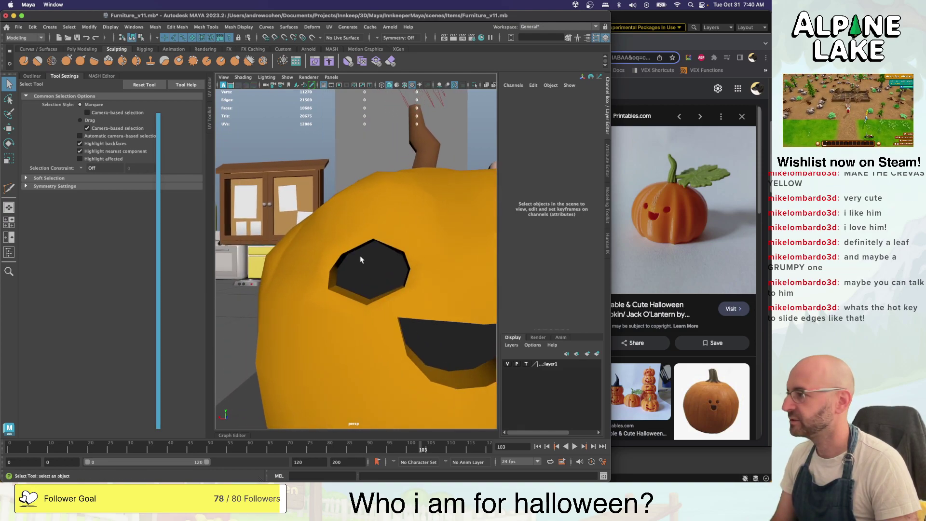
{"action": "left_click_drag", "start_coordinate": [364, 260], "coordinate": [335, 247], "text": "alt"}
{"action": "left_click", "coordinate": [359, 251]}
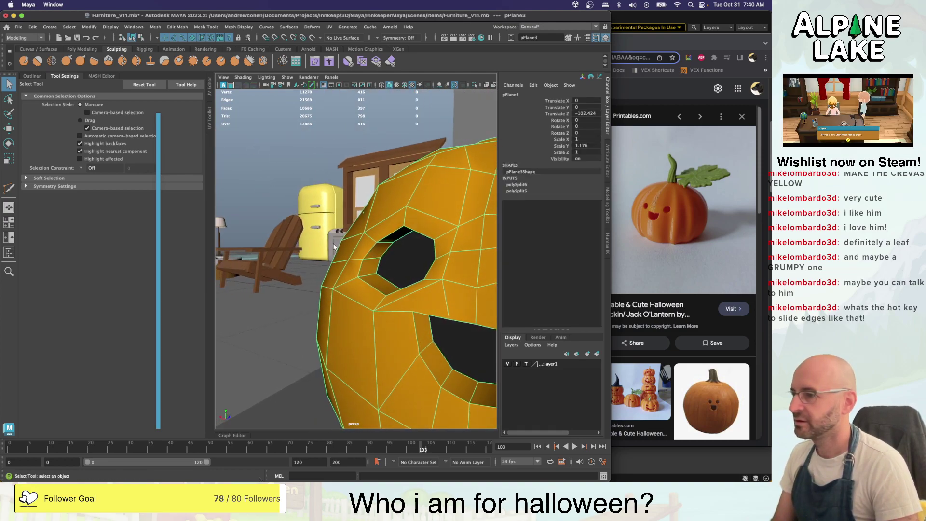
{"action": "right_click_drag", "start_coordinate": [381, 253], "coordinate": [380, 245]}
{"action": "left_click", "coordinate": [374, 258]}
{"action": "key", "text": "w"}
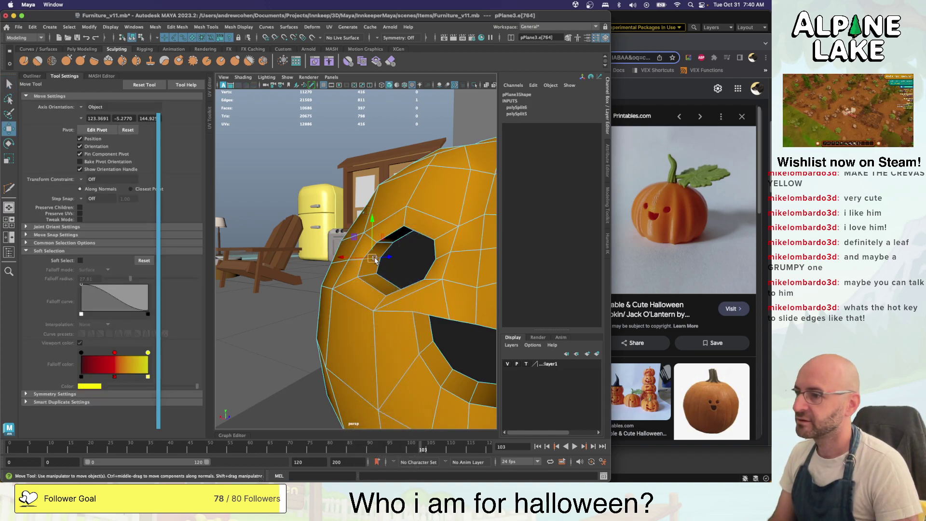
{"action": "left_click_drag", "start_coordinate": [375, 258], "coordinate": [375, 260], "text": "ctrl+shift"}
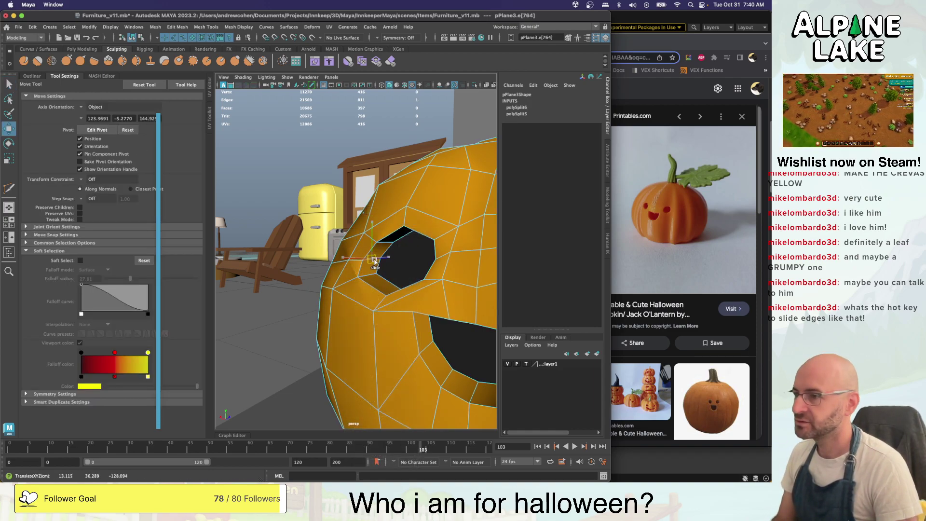
{"action": "middle_click_drag", "start_coordinate": [378, 249], "coordinate": [375, 253], "text": "shift"}
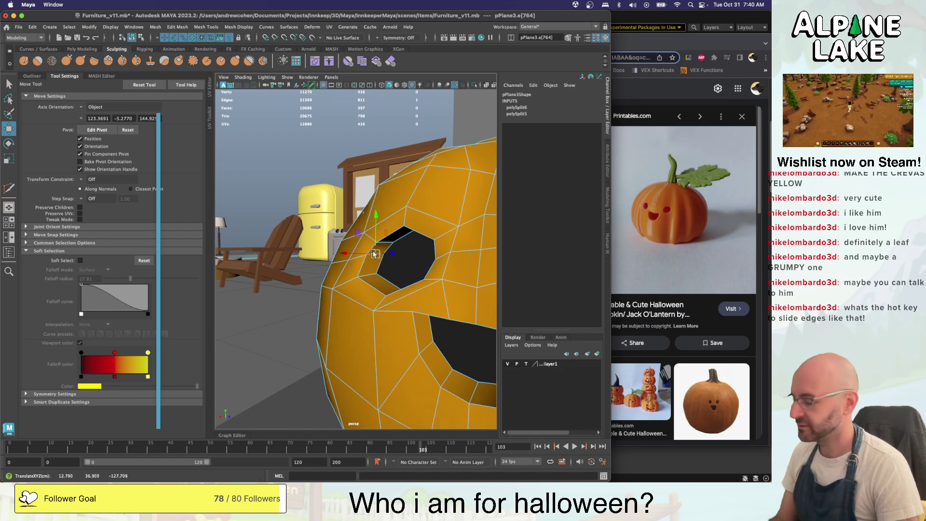
{"action": "key", "text": "ctrl+z"}
Select the neighbouring outer rim edge of that eye and review the Move tool's Transform Constraint options, leaving it set to Off
{"action": "left_click_drag", "start_coordinate": [378, 254], "coordinate": [373, 271], "text": "alt"}
{"action": "scroll", "coordinate": [381, 270], "scroll_direction": "up", "scroll_amount": 3}
{"action": "key", "text": "q"}
{"action": "left_click", "coordinate": [361, 270]}
{"action": "key", "text": "w"}
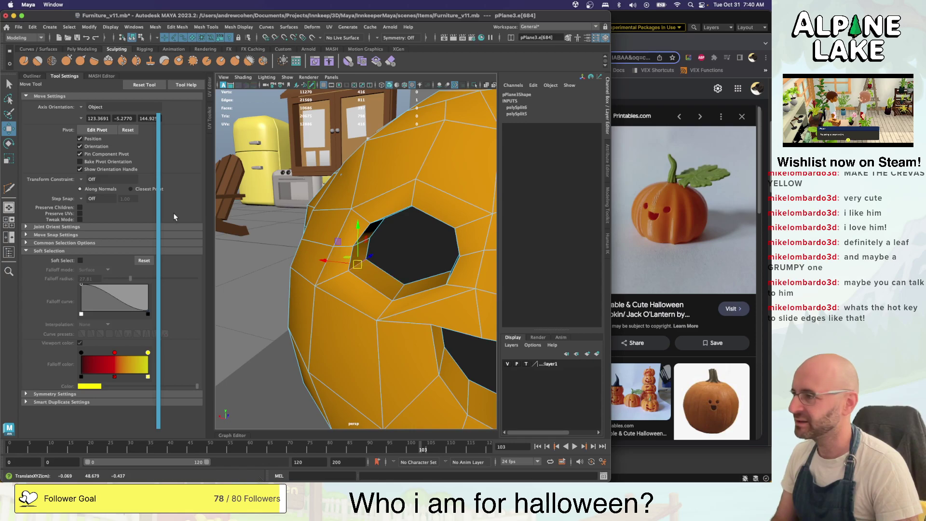
{"action": "left_click", "coordinate": [82, 179]}
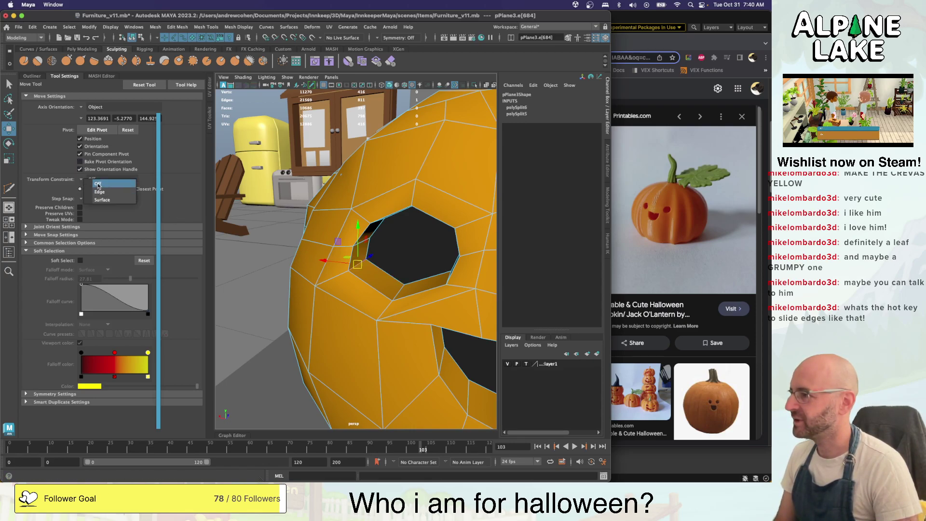
{"action": "left_click", "coordinate": [98, 185]}
Reposition individual corner edges of the eye hole on the left of the face to even out its octagonal outline
{"action": "left_click_drag", "start_coordinate": [335, 234], "coordinate": [355, 264], "text": "alt"}
{"action": "key", "text": "q"}
{"action": "left_click", "coordinate": [369, 244]}
{"action": "key", "text": "w"}
{"action": "left_click", "coordinate": [369, 252]}
{"action": "key", "text": "q"}
{"action": "left_click", "coordinate": [425, 264]}
{"action": "key", "text": "w"}
Select the outer and inner side edges of the same eye hole together and scale them slightly narrower in width
{"action": "key", "text": "q"}
{"action": "left_click", "coordinate": [377, 266]}
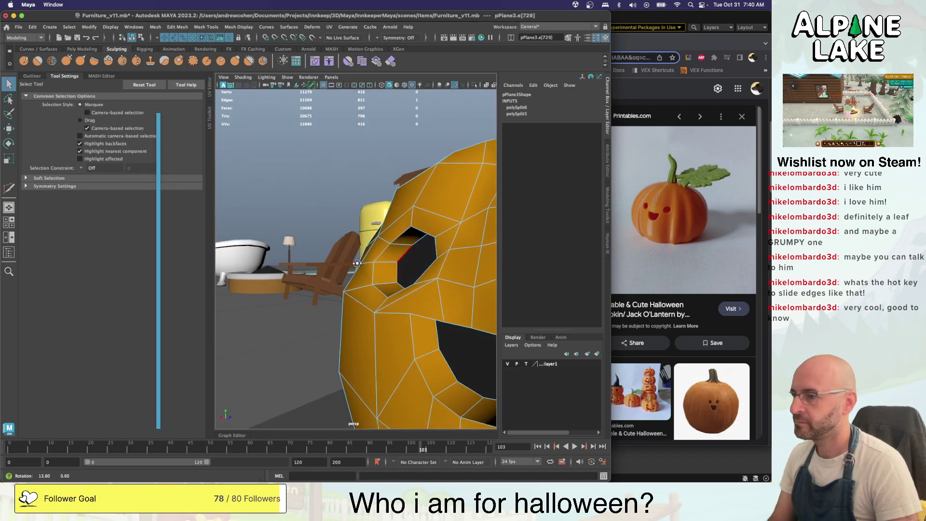
{"action": "middle_click_drag", "start_coordinate": [354, 265], "coordinate": [407, 263], "text": "alt"}
{"action": "left_click", "coordinate": [375, 267]}
{"action": "left_click_drag", "start_coordinate": [376, 267], "coordinate": [420, 268], "text": "alt"}
{"action": "middle_click_drag", "start_coordinate": [420, 268], "coordinate": [388, 266], "text": "alt"}
{"action": "left_click_drag", "start_coordinate": [387, 266], "coordinate": [340, 275], "text": "alt"}
{"action": "left_click", "coordinate": [363, 273], "text": "shift"}
{"action": "middle_click_drag", "start_coordinate": [340, 275], "coordinate": [383, 268], "text": "alt"}
{"action": "key", "text": "r"}
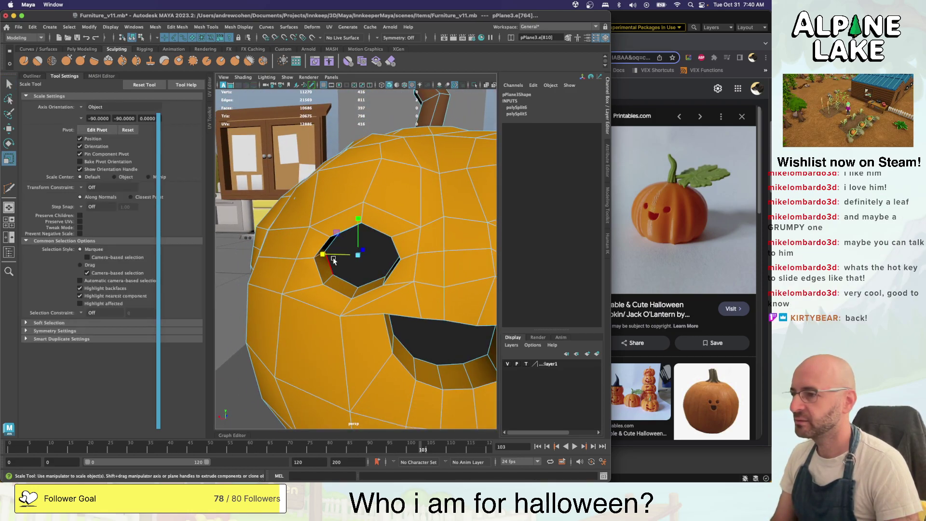
{"action": "left_click_drag", "start_coordinate": [325, 255], "coordinate": [331, 256]}
Return to object selection mode and deselect the pumpkin to compare both eye holes
{"action": "scroll", "coordinate": [328, 255], "scroll_direction": "down", "scroll_amount": 10}
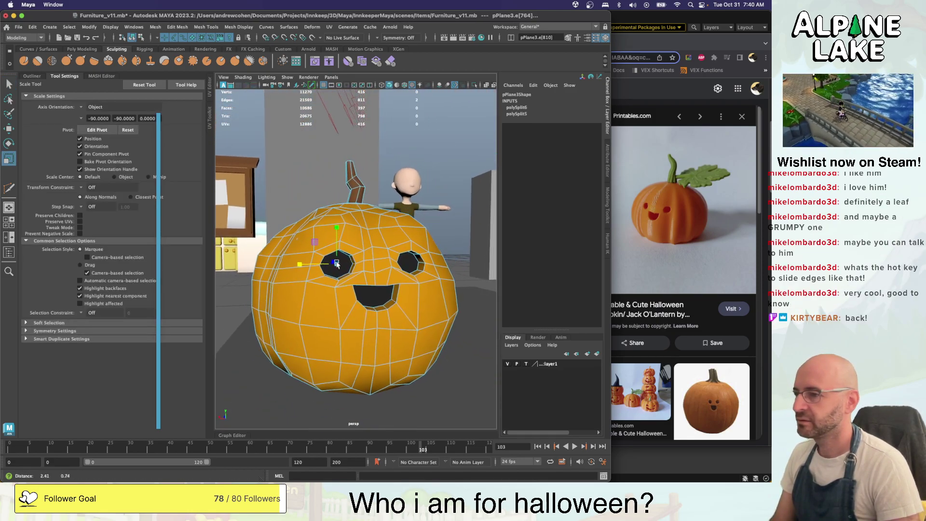
{"action": "left_click", "coordinate": [141, 39]}
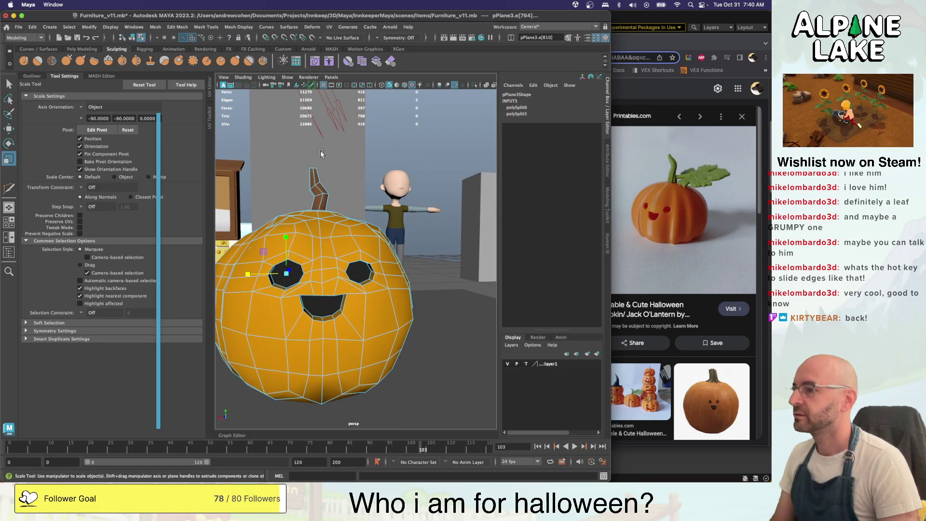
{"action": "mouse_move", "coordinate": [317, 149]}
{"action": "left_mouse_down", "text": "alt"}
{"action": "mouse_move", "coordinate": [407, 156]}
{"action": "mouse_move", "coordinate": [332, 161]}
{"action": "left_mouse_up", "text": "alt"}
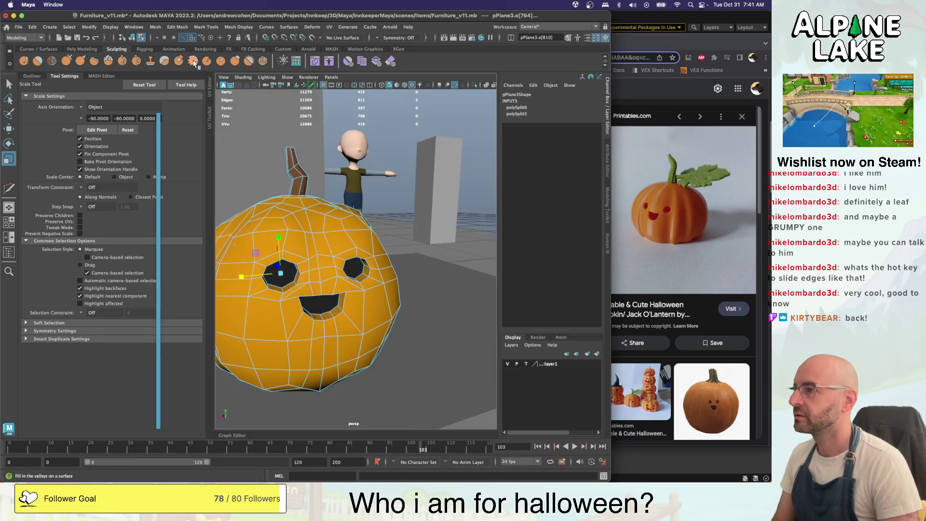
{"action": "left_click", "coordinate": [132, 38]}
{"action": "key", "text": "q"}
{"action": "left_click", "coordinate": [470, 190]}
{"action": "left_click_drag", "start_coordinate": [470, 190], "coordinate": [408, 236], "text": "alt"}
Select the pumpkin and smooth its upper ribs and the area around the eyes with the sculpting brush, enlarging it to size 7.407
{"action": "left_click", "coordinate": [335, 235]}
{"action": "left_click_drag", "start_coordinate": [335, 235], "coordinate": [287, 245], "text": "alt"}
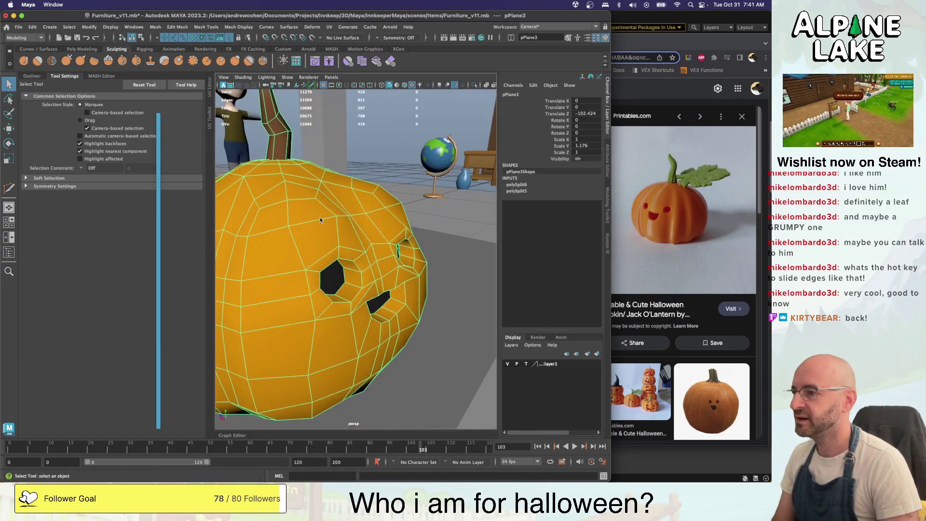
{"action": "right_click", "coordinate": [319, 218]}
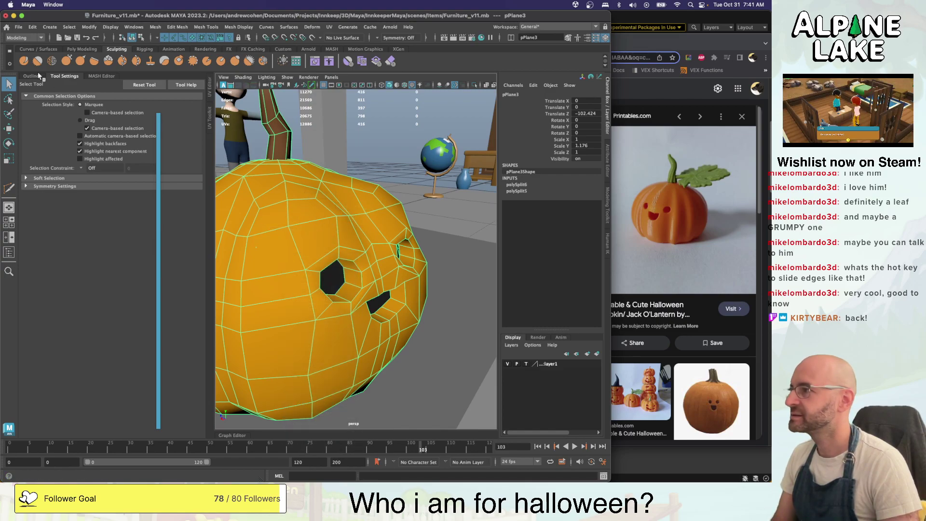
{"action": "left_click", "coordinate": [27, 63]}
{"action": "left_click_drag", "start_coordinate": [348, 219], "coordinate": [297, 219], "text": "alt"}
{"action": "key", "text": "b"}
{"action": "left_click_drag", "start_coordinate": [359, 212], "coordinate": [340, 214]}
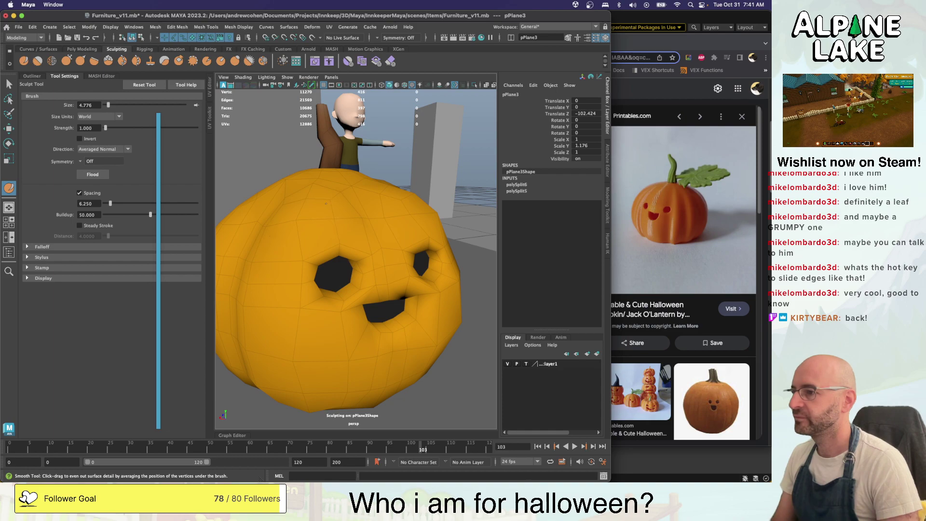
{"action": "mouse_move", "coordinate": [272, 238]}
{"action": "left_mouse_down", "text": "alt"}
{"action": "mouse_move", "coordinate": [440, 242]}
{"action": "mouse_move", "coordinate": [429, 230]}
{"action": "mouse_move", "coordinate": [384, 225]}
{"action": "left_mouse_up", "text": "alt"}
{"action": "mouse_move", "coordinate": [322, 212]}
{"action": "left_mouse_down", "text": "alt"}
{"action": "mouse_move", "coordinate": [383, 215]}
{"action": "mouse_move", "coordinate": [393, 227]}
{"action": "mouse_move", "coordinate": [356, 247]}
{"action": "left_mouse_up", "text": "alt"}
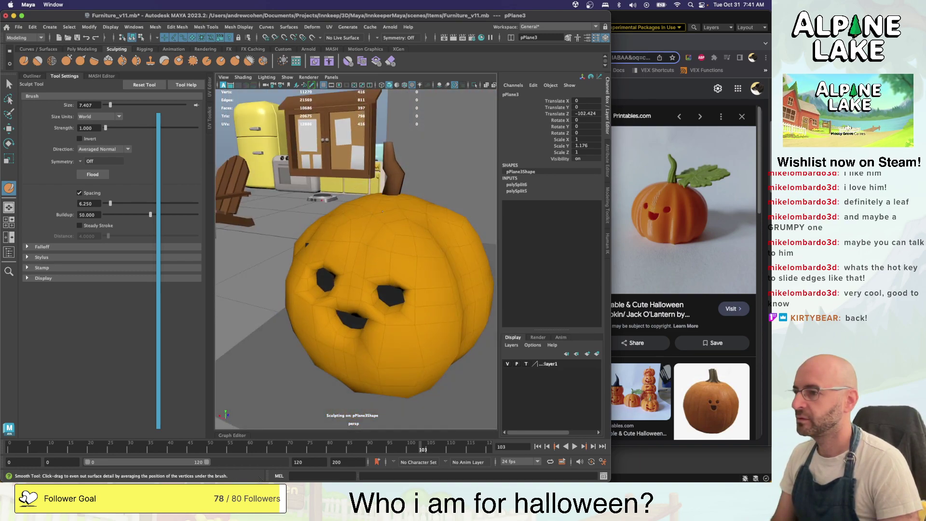
{"action": "left_click_drag", "start_coordinate": [382, 211], "coordinate": [368, 243], "text": "alt"}
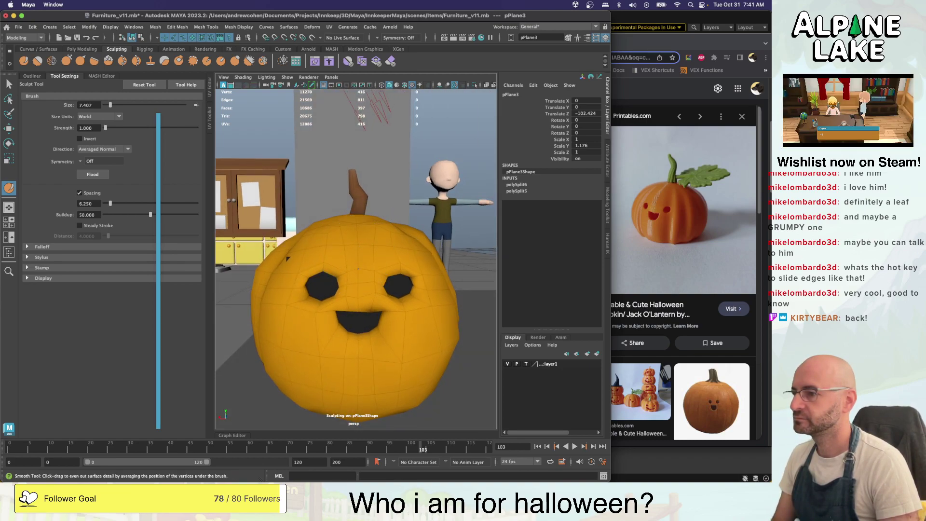
{"action": "left_click_drag", "start_coordinate": [358, 276], "coordinate": [362, 244], "text": "alt"}
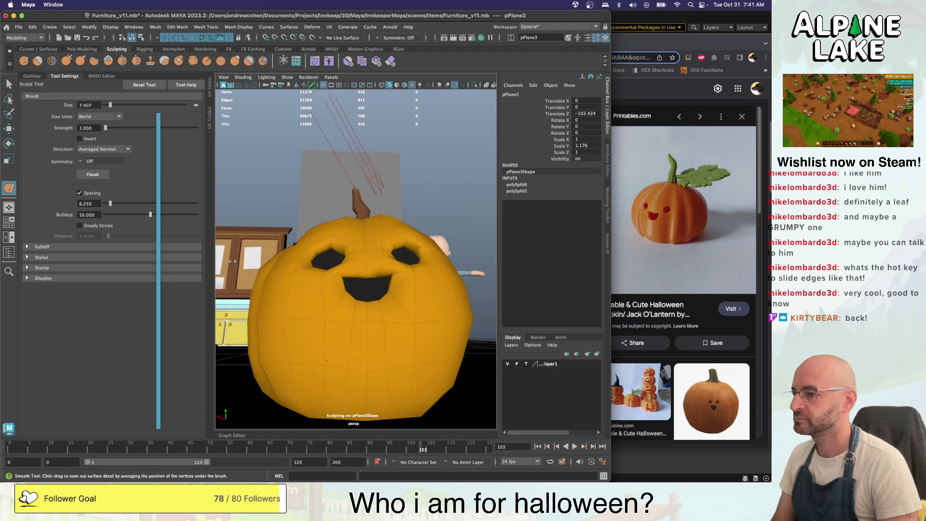
Enlarge the sculpting brush to size 17.123, smooth the pumpkin's sides, and leave sculpting
{"action": "mouse_move", "coordinate": [453, 328]}
{"action": "left_mouse_down", "text": "alt"}
{"action": "mouse_move", "coordinate": [389, 340]}
{"action": "mouse_move", "coordinate": [376, 323]}
{"action": "mouse_move", "coordinate": [323, 302]}
{"action": "left_mouse_up", "text": "alt"}
{"action": "key", "text": "b"}
{"action": "left_click_drag", "start_coordinate": [281, 290], "coordinate": [311, 304]}
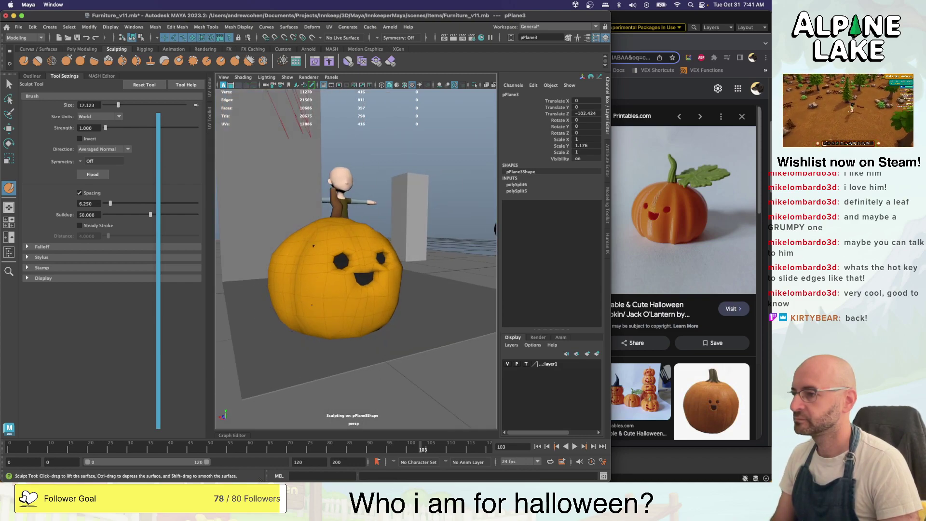
{"action": "key", "text": "shift"}
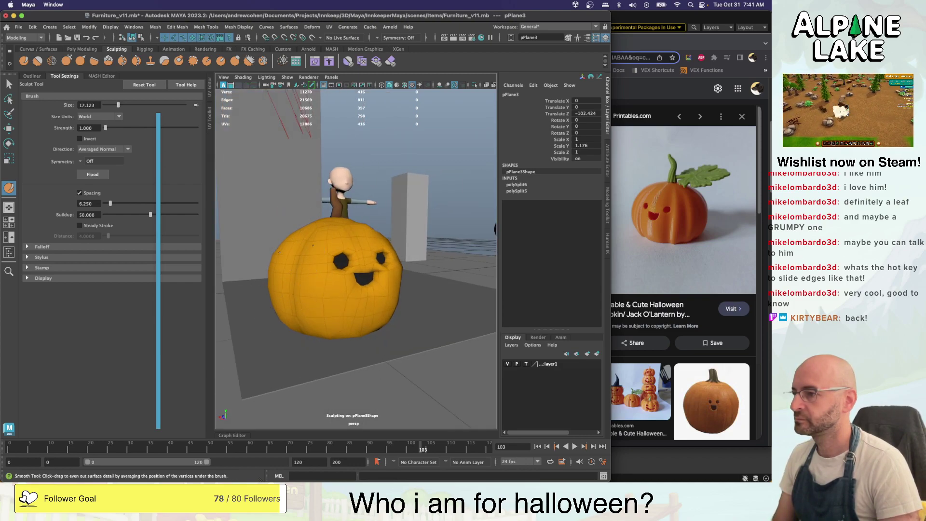
{"action": "mouse_move", "coordinate": [313, 246]}
{"action": "left_mouse_down", "text": "alt"}
{"action": "mouse_move", "coordinate": [390, 263]}
{"action": "mouse_move", "coordinate": [309, 273]}
{"action": "left_mouse_up", "text": "alt"}
{"action": "key", "text": "q"}
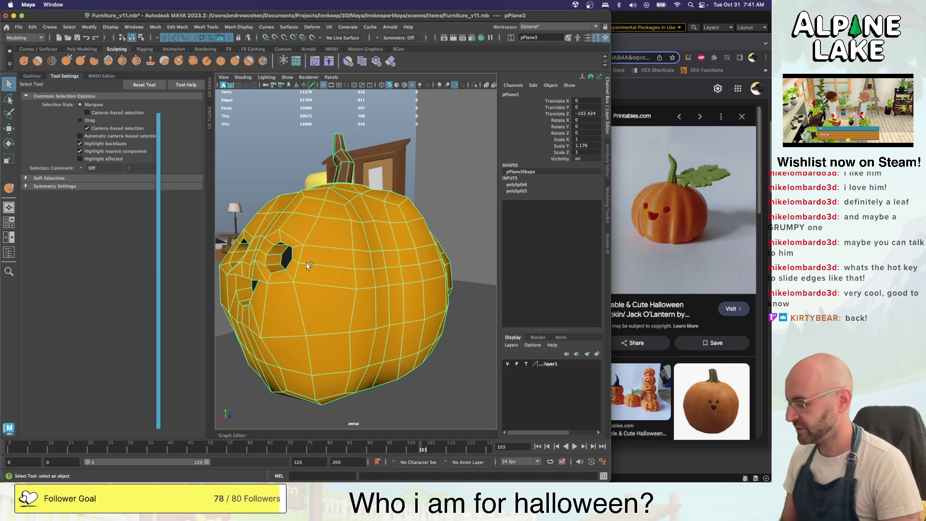
Cut a connecting edge beside each eye with Multi-Cut and delete the redundant horizontal edge loop around the pumpkin's side and back
{"action": "key", "text": "ctrl+shift+x"}
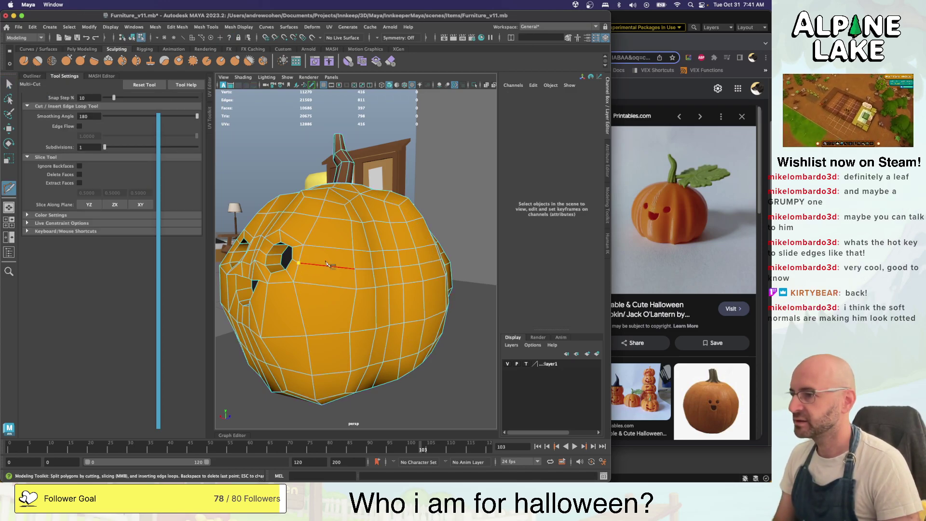
{"action": "right_click", "coordinate": [352, 252]}
{"action": "left_click_drag", "start_coordinate": [299, 256], "coordinate": [336, 267], "text": "alt"}
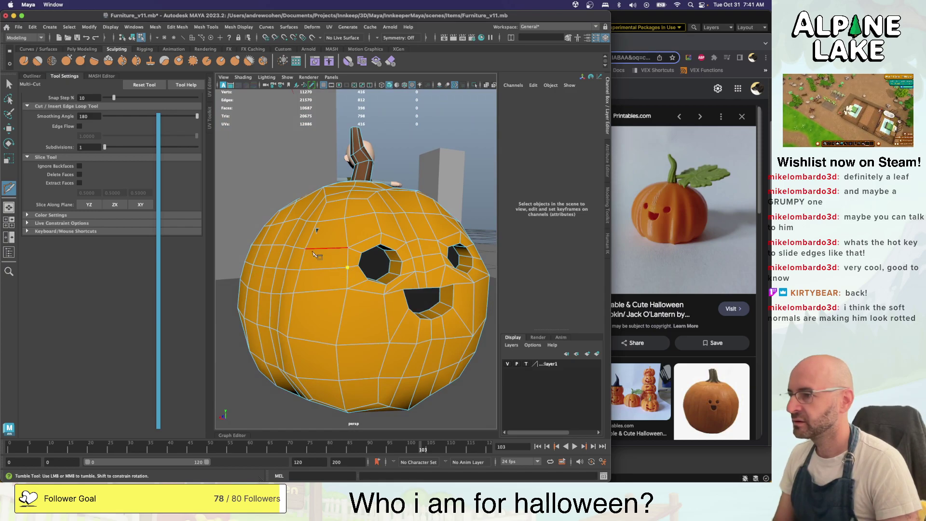
{"action": "key", "text": "q"}
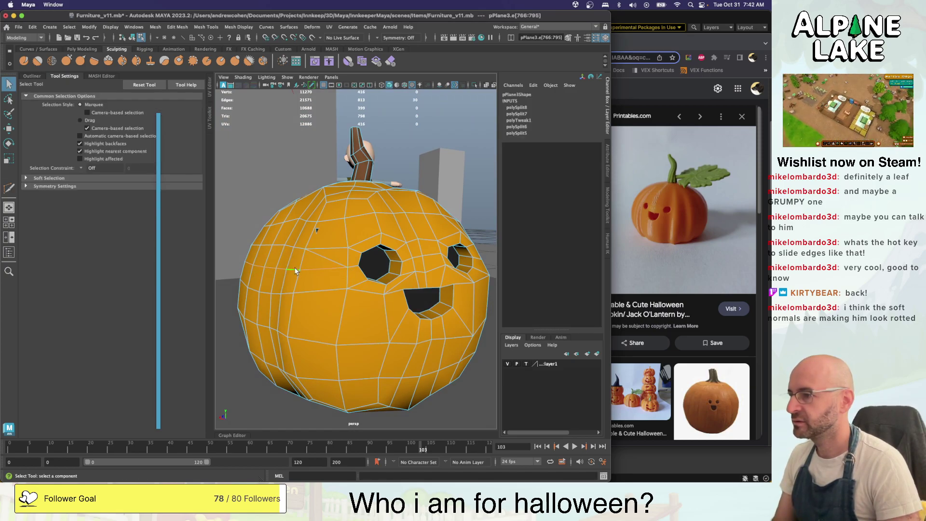
{"action": "key", "text": "Delete"}
Move the stray vertex above the eye on the left of the face into line, and return to object selection mode
{"action": "left_click_drag", "start_coordinate": [297, 273], "coordinate": [310, 232], "text": "alt"}
{"action": "left_click", "coordinate": [311, 232]}
{"action": "key", "text": "w"}
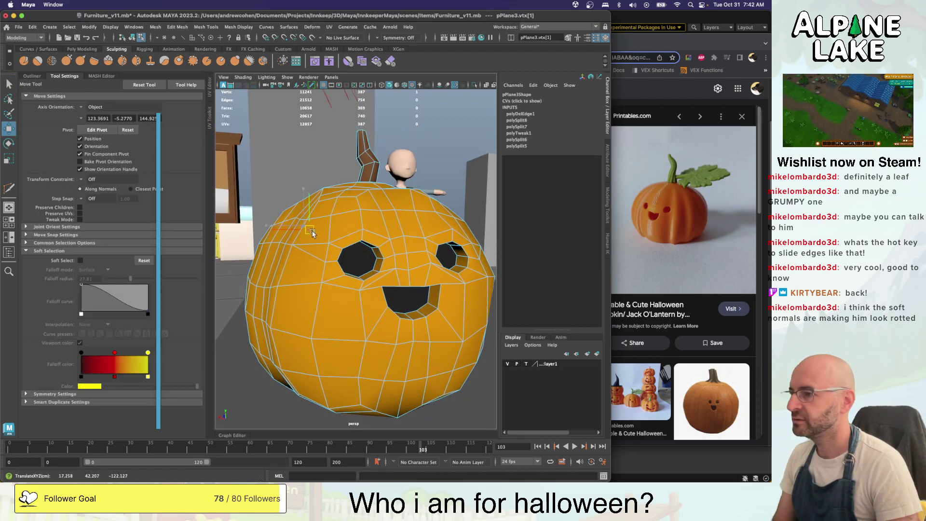
{"action": "left_click", "coordinate": [132, 38]}
{"action": "key", "text": "q"}
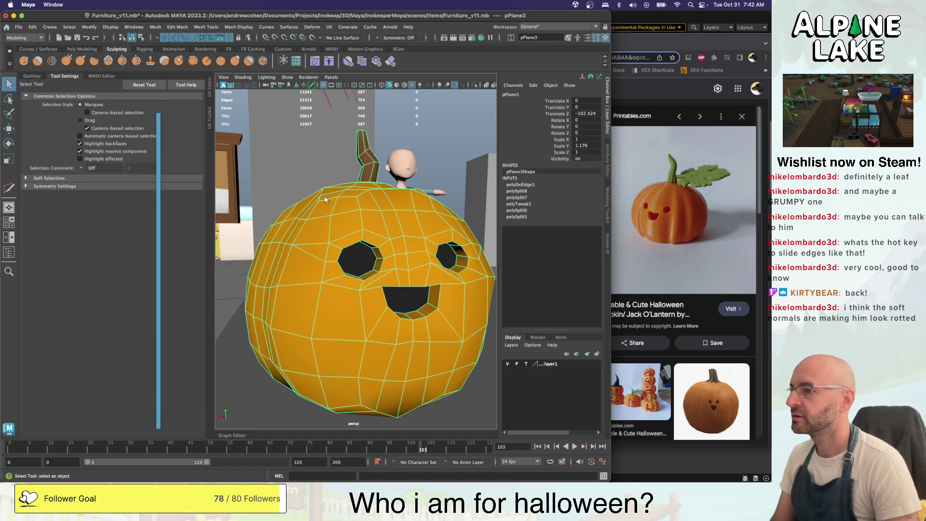
Delete the pumpkin's construction history and deselect it to check the face from the front
{"action": "key", "text": "alt+shift+d"}
{"action": "key", "text": "alt+d"}
{"action": "scroll", "coordinate": [357, 213], "scroll_direction": "down", "scroll_amount": 10}
{"action": "left_click_drag", "start_coordinate": [357, 213], "coordinate": [384, 226], "text": "alt"}
{"action": "scroll", "coordinate": [381, 224], "scroll_direction": "up", "scroll_amount": 3}
{"action": "scroll", "coordinate": [383, 226], "scroll_direction": "up", "scroll_amount": 6}
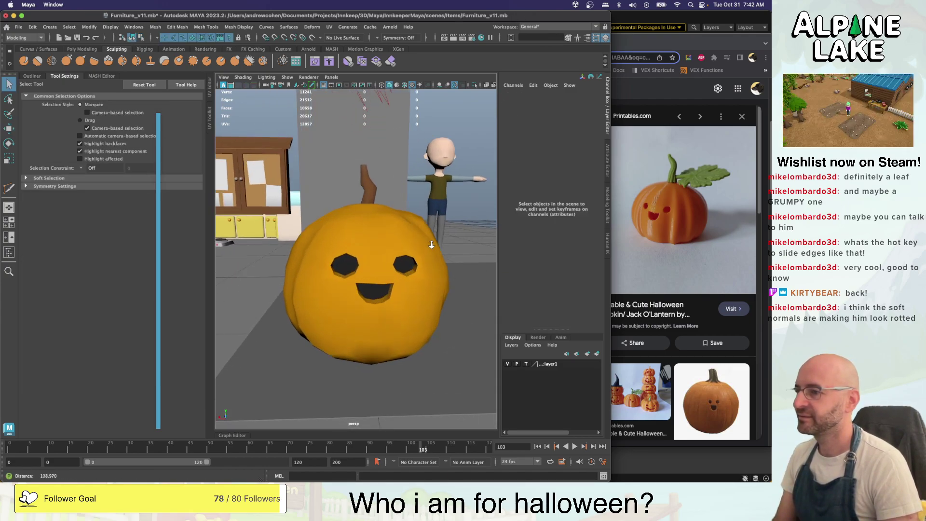
Select the ring of inner faces of the eye on the left of the face and scale it to about 0.85
{"action": "scroll", "coordinate": [363, 247], "scroll_direction": "up", "scroll_amount": 2}
{"action": "left_click", "coordinate": [343, 255]}
{"action": "right_click_drag", "start_coordinate": [344, 232], "coordinate": [344, 259]}
{"action": "double_click", "coordinate": [276, 271]}
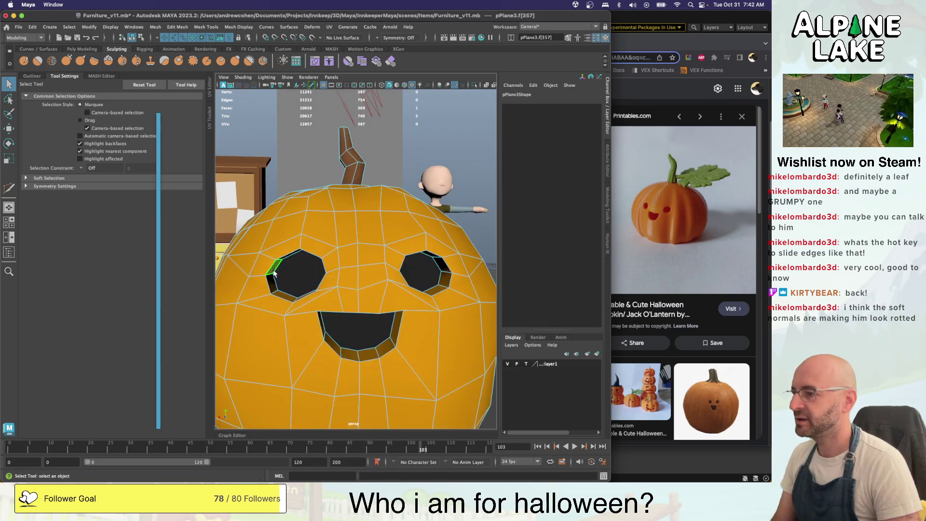
{"action": "key", "text": "r"}
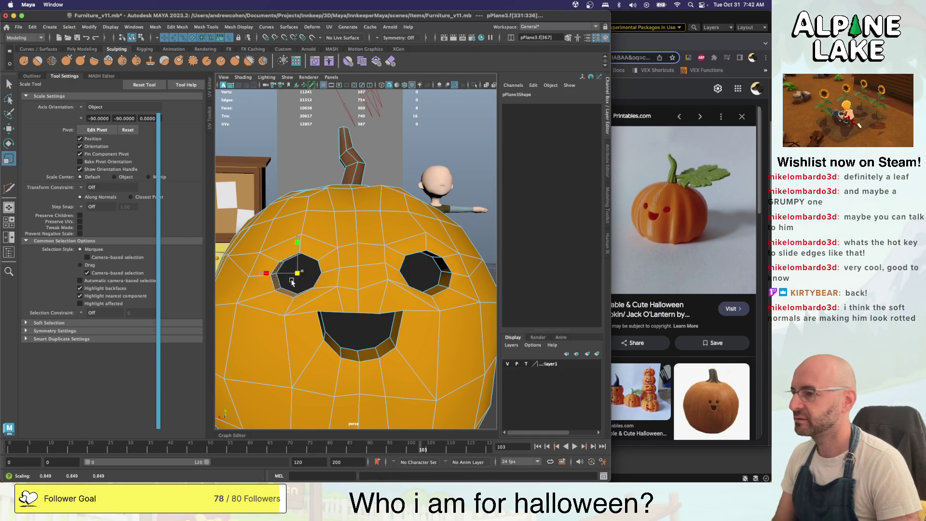
{"action": "key", "text": "w"}
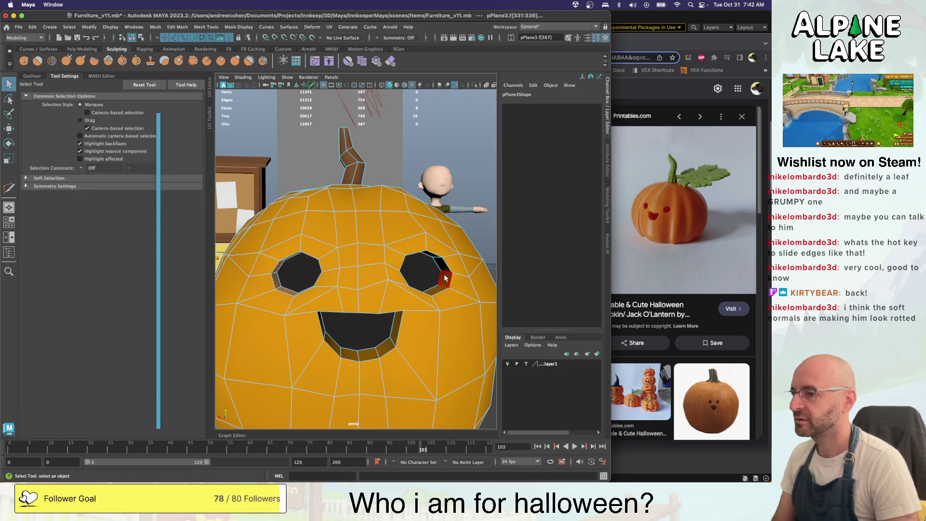
Select the inner face ring of the eye on the right of the face, scale it down slightly and adjust its position
{"action": "left_click", "coordinate": [445, 277]}
{"action": "double_click", "coordinate": [443, 266], "text": "shift"}
{"action": "key", "text": "r"}
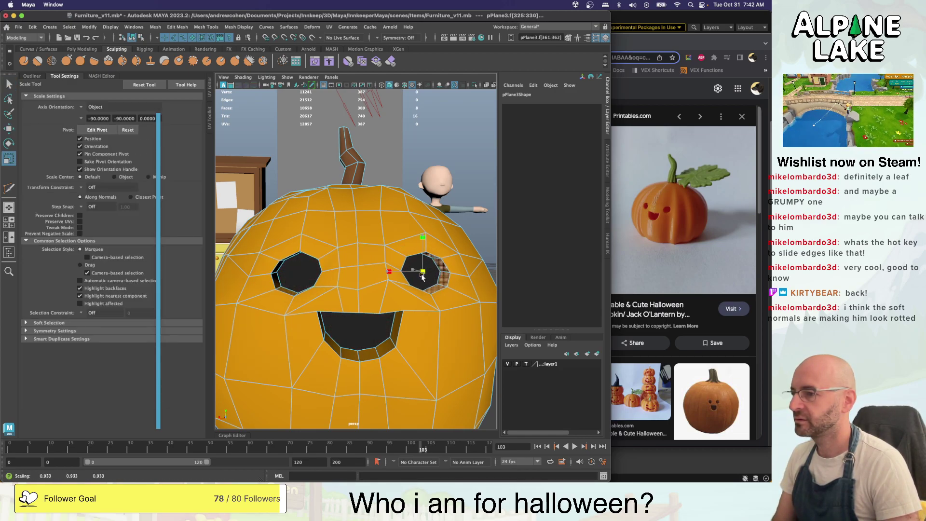
{"action": "left_click_drag", "start_coordinate": [422, 276], "coordinate": [360, 280], "text": "alt"}
{"action": "key", "text": "w"}
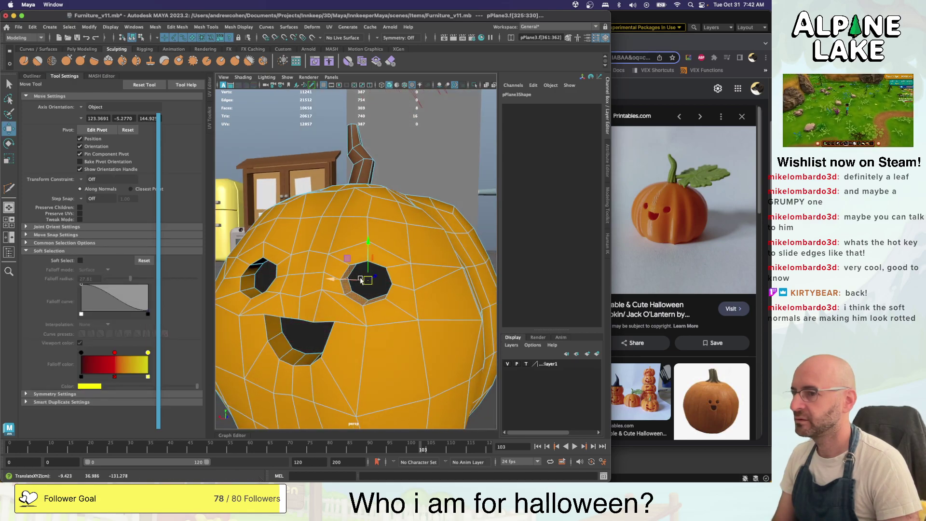
Select the ring of inner faces around the mouth and move it slightly up toward the eyes
{"action": "middle_click_drag", "start_coordinate": [323, 338], "coordinate": [345, 292], "text": "alt"}
{"action": "key", "text": "q"}
{"action": "left_click_drag", "start_coordinate": [345, 291], "coordinate": [328, 315], "text": "alt"}
{"action": "left_click", "coordinate": [288, 279]}
{"action": "double_click", "coordinate": [294, 299], "text": "shift"}
{"action": "key", "text": "w"}
{"action": "right_click_drag", "start_coordinate": [328, 314], "coordinate": [273, 256], "text": "alt"}
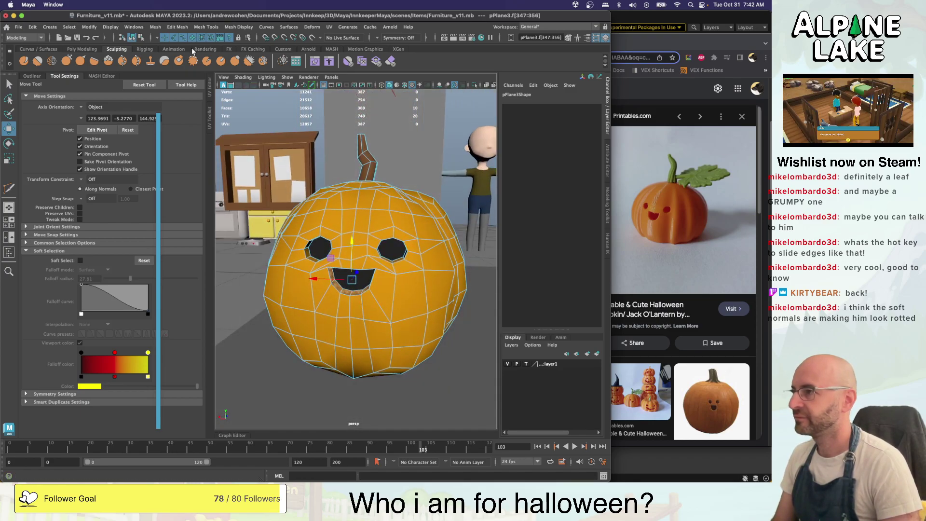
Return to object selection mode and deselect the pumpkin to view the adjusted face from farther away
{"action": "left_click", "coordinate": [133, 39]}
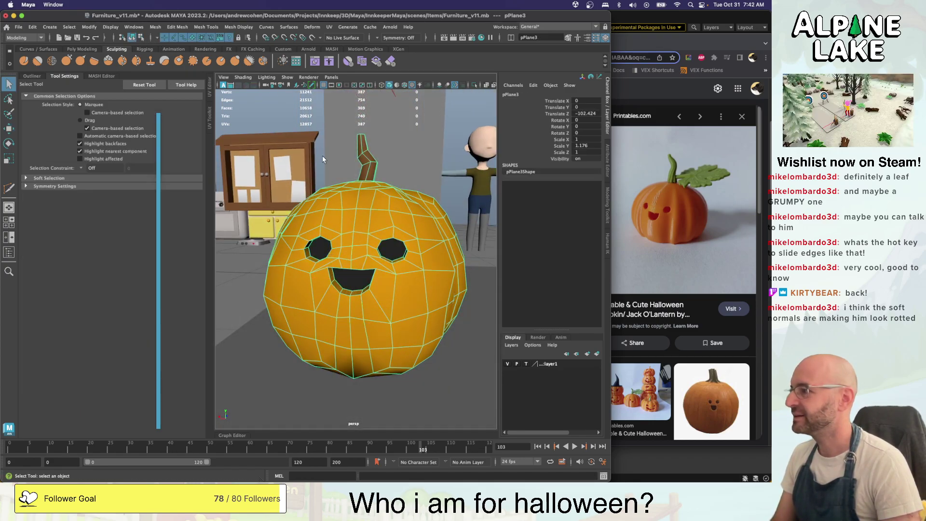
{"action": "left_click", "coordinate": [322, 156]}
{"action": "right_click_drag", "start_coordinate": [430, 231], "coordinate": [355, 234], "text": "alt"}
{"action": "left_click_drag", "start_coordinate": [355, 234], "coordinate": [364, 250], "text": "alt"}
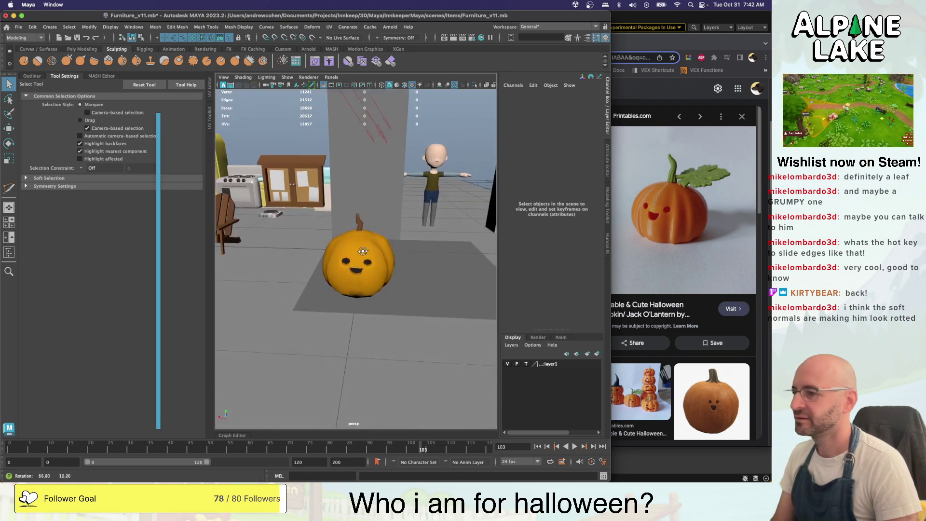
Inspect the pumpkin's face up close from several angles and select the pumpkin
{"action": "right_click_drag", "start_coordinate": [364, 251], "coordinate": [446, 250], "text": "alt"}
{"action": "left_click_drag", "start_coordinate": [402, 249], "coordinate": [413, 319], "text": "alt"}
{"action": "right_click_drag", "start_coordinate": [413, 319], "coordinate": [377, 301], "text": "alt"}
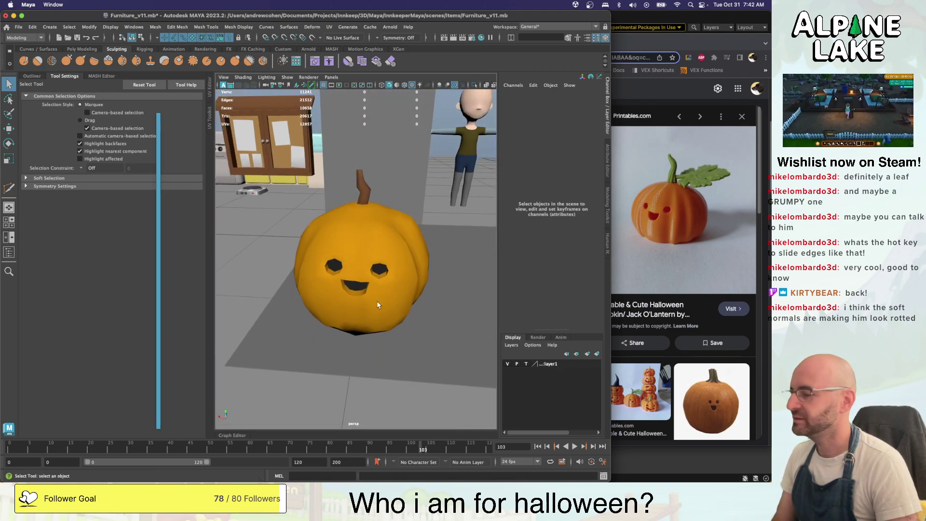
{"action": "left_click_drag", "start_coordinate": [377, 300], "coordinate": [378, 284], "text": "alt"}
{"action": "right_click_drag", "start_coordinate": [337, 269], "coordinate": [324, 250], "text": "alt"}
{"action": "left_click", "coordinate": [370, 261]}
{"action": "left_click", "coordinate": [369, 228], "text": "shift"}
{"action": "left_click_drag", "start_coordinate": [324, 251], "coordinate": [309, 274], "text": "alt"}
{"action": "right_click_drag", "start_coordinate": [309, 275], "coordinate": [332, 277], "text": "alt"}
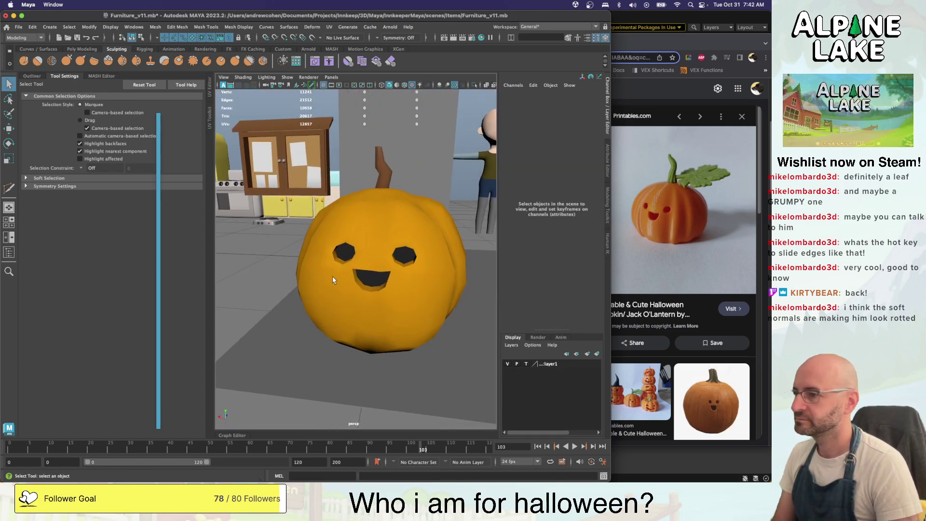
{"action": "scroll", "coordinate": [332, 276], "scroll_direction": "up", "scroll_amount": 3}
{"action": "left_click", "coordinate": [387, 247]}
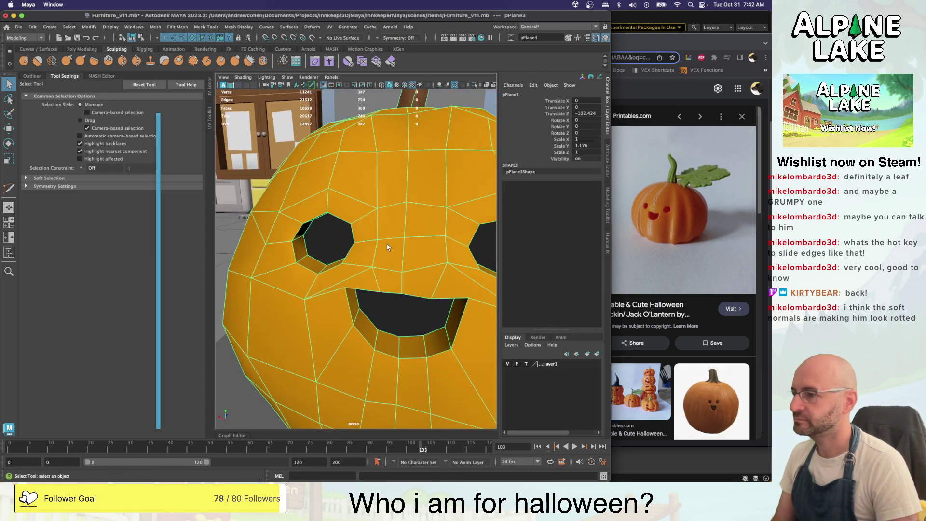
{"action": "left_click", "coordinate": [243, 29]}
{"action": "left_click", "coordinate": [251, 103]}
{"action": "key", "text": "ctrl+z"}
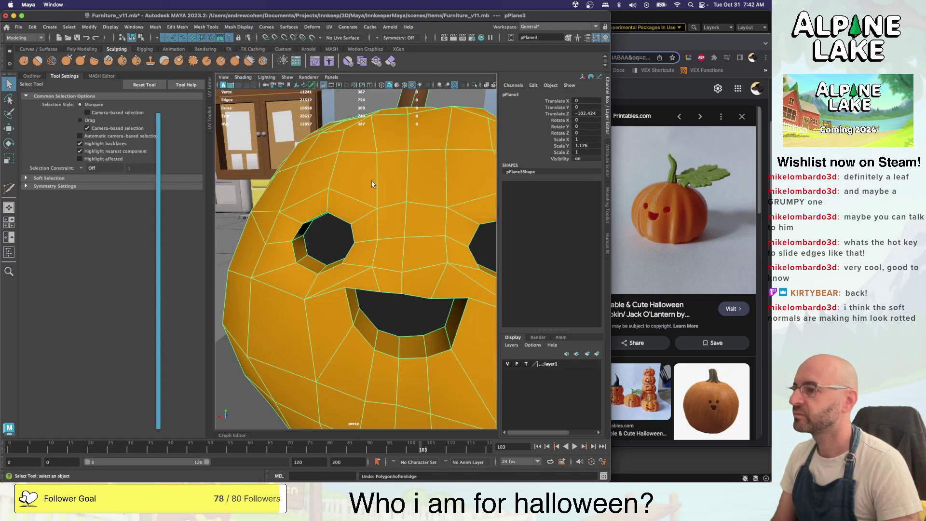
Apply Soften Edge to the whole pumpkin mesh and deselect it to check the shading around the face
{"action": "left_click", "coordinate": [206, 27]}
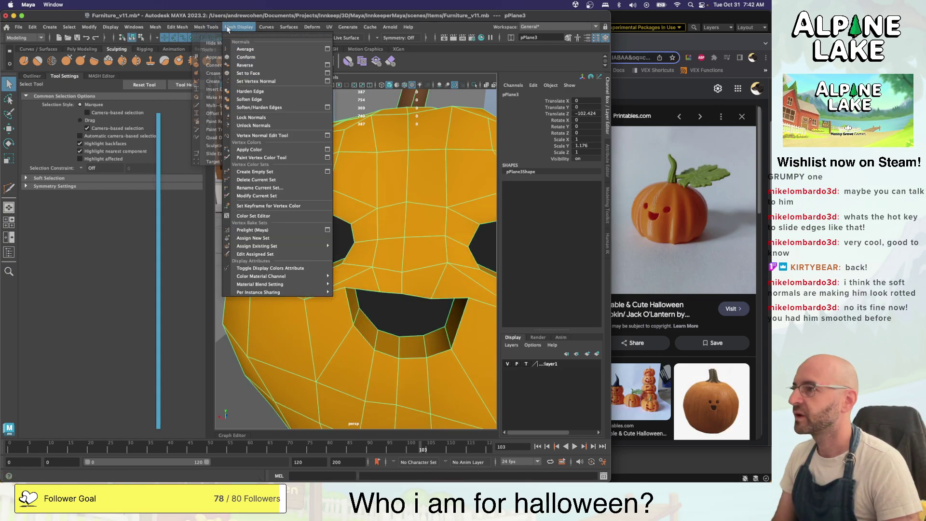
{"action": "left_click", "coordinate": [252, 105]}
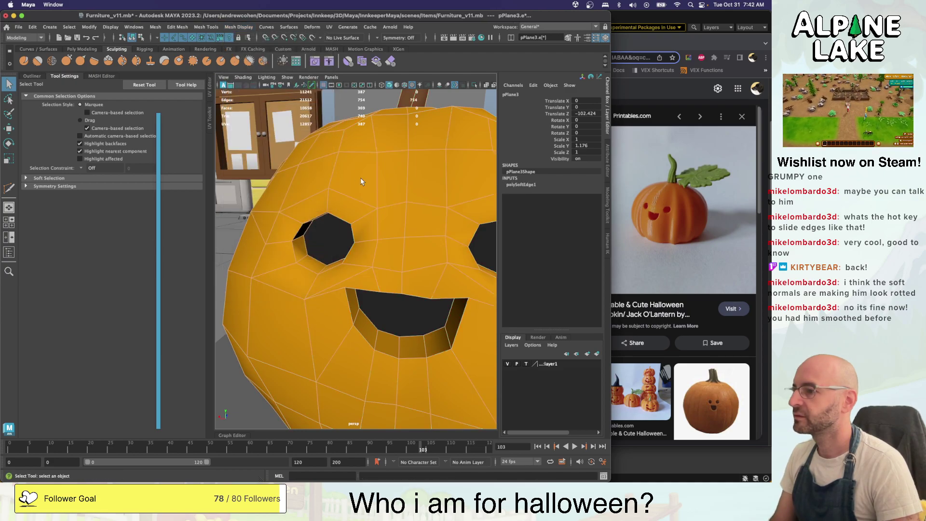
{"action": "left_click", "coordinate": [424, 192]}
{"action": "right_click_drag", "start_coordinate": [426, 192], "coordinate": [357, 213], "text": "alt"}
{"action": "left_click_drag", "start_coordinate": [357, 212], "coordinate": [407, 233], "text": "alt"}
{"action": "right_click_drag", "start_coordinate": [407, 233], "coordinate": [430, 217], "text": "alt"}
{"action": "left_click_drag", "start_coordinate": [430, 217], "coordinate": [393, 219], "text": "alt"}
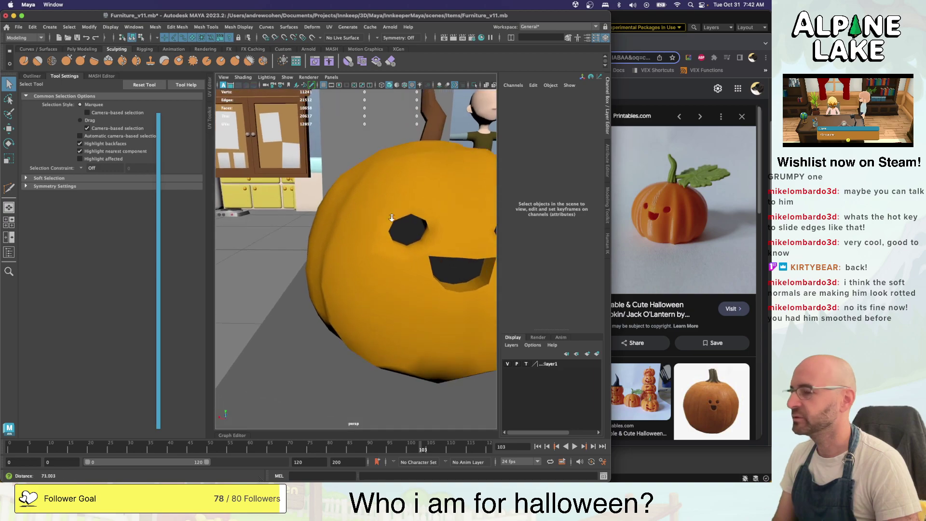
{"action": "right_click_drag", "start_coordinate": [393, 219], "coordinate": [441, 193], "text": "alt"}
Preview the pumpkin as a smoothed mesh and return it to the unsmoothed display
{"action": "left_click", "coordinate": [445, 187]}
{"action": "key", "text": "3"}
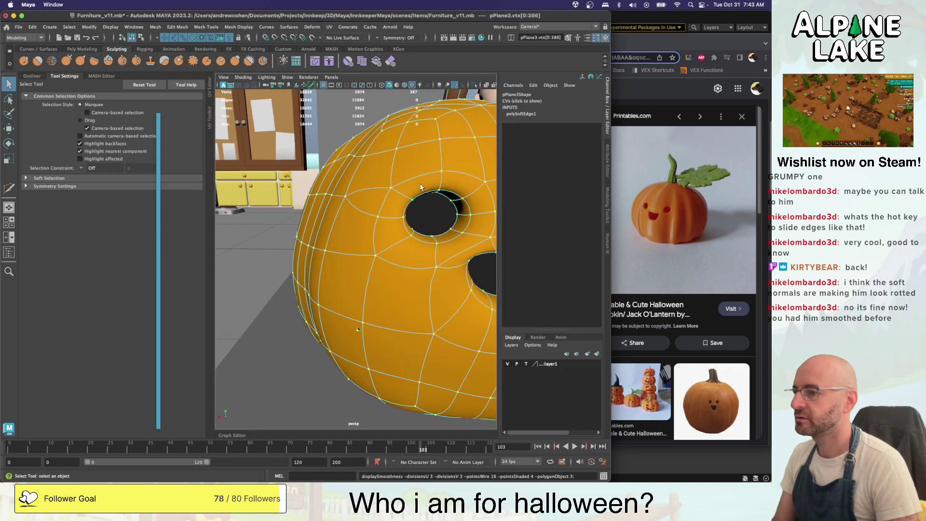
{"action": "key", "text": "1"}
Select the rings of inner wall faces around the mouth and both eyes
{"action": "left_click", "coordinate": [450, 183]}
{"action": "left_click_drag", "start_coordinate": [450, 185], "coordinate": [369, 215], "text": "alt"}
{"action": "left_click", "coordinate": [369, 214]}
{"action": "right_click_drag", "start_coordinate": [366, 202], "coordinate": [368, 217]}
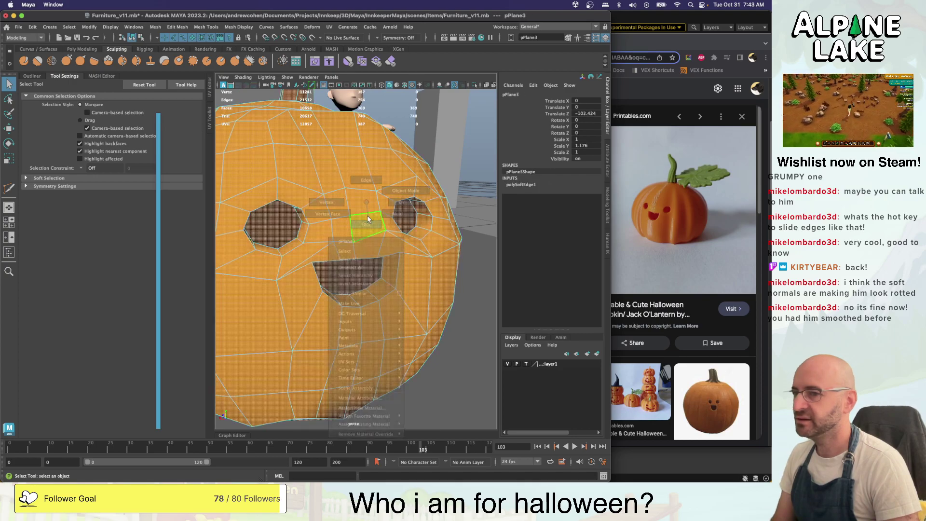
{"action": "left_click", "coordinate": [389, 276]}
{"action": "double_click", "coordinate": [383, 288], "text": "shift"}
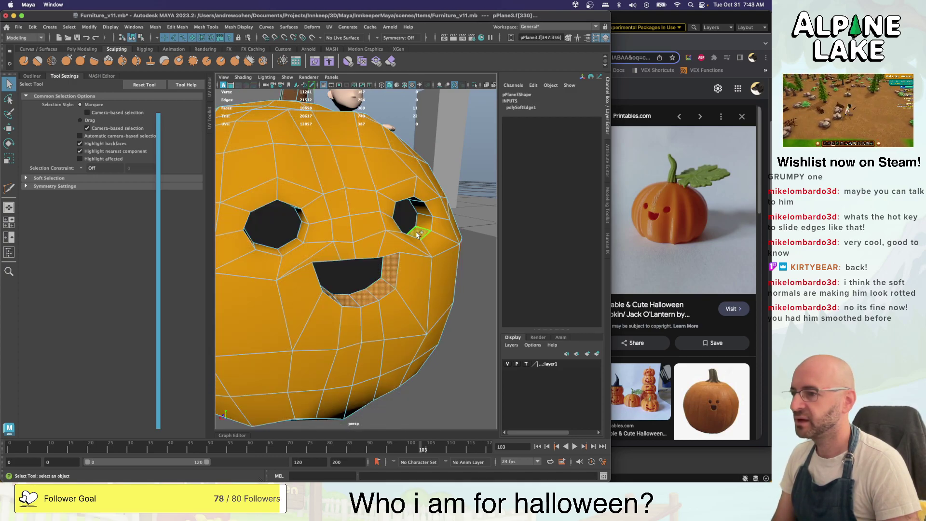
{"action": "double_click", "coordinate": [413, 240], "text": "shift"}
{"action": "left_click_drag", "start_coordinate": [413, 240], "coordinate": [222, 242], "text": "alt"}
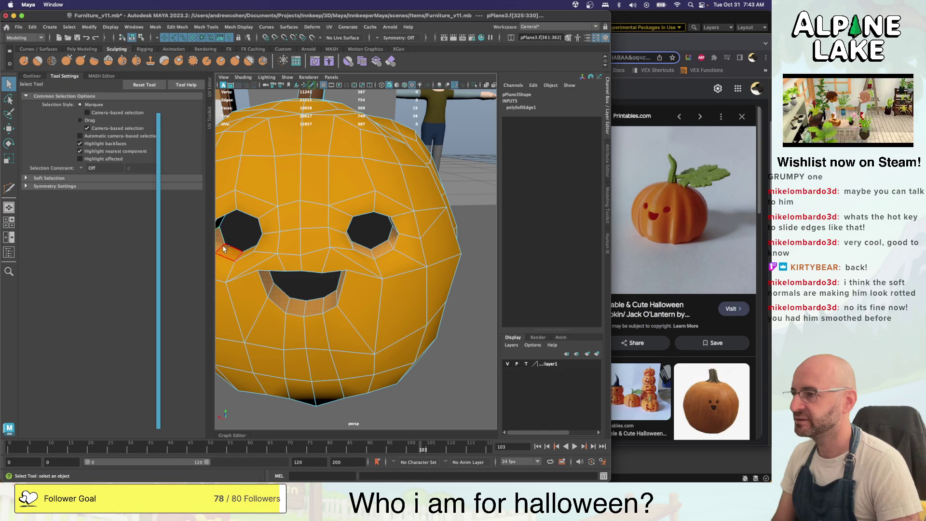
{"action": "double_click", "coordinate": [222, 241], "text": "shift"}
{"action": "scroll", "coordinate": [350, 181], "scroll_direction": "down", "scroll_amount": 4}
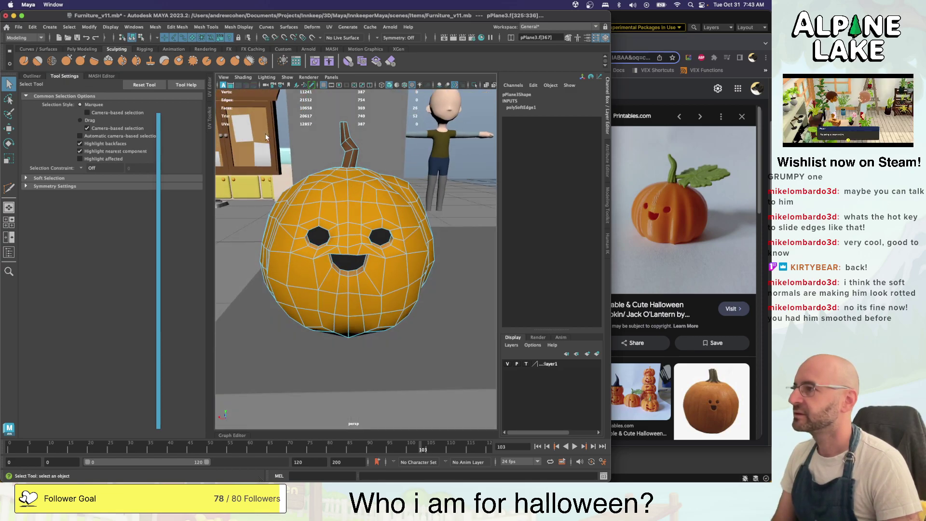
Open the UV Editor, apply a planar UV projection to the selected inner faces and scale their UVs down to a tiny size
{"action": "left_click", "coordinate": [36, 77]}
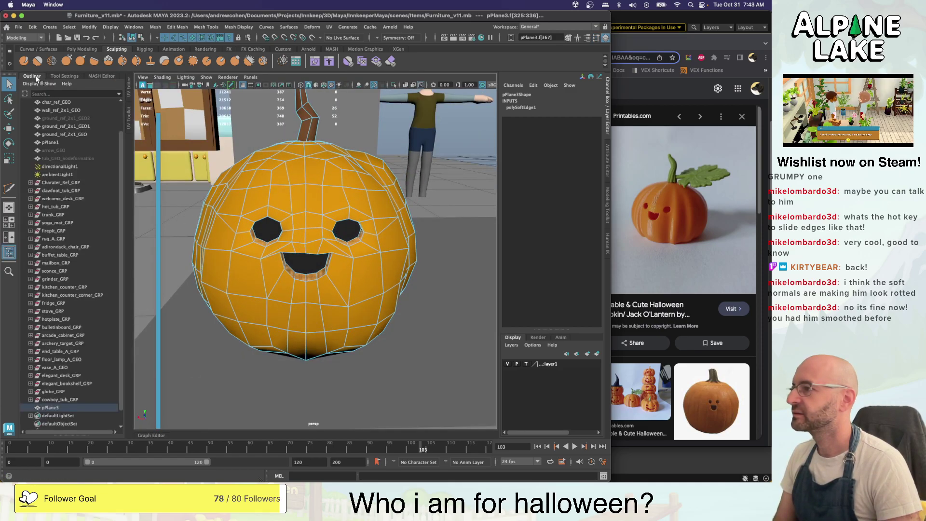
{"action": "left_click", "coordinate": [128, 92]}
{"action": "left_click", "coordinate": [134, 84]}
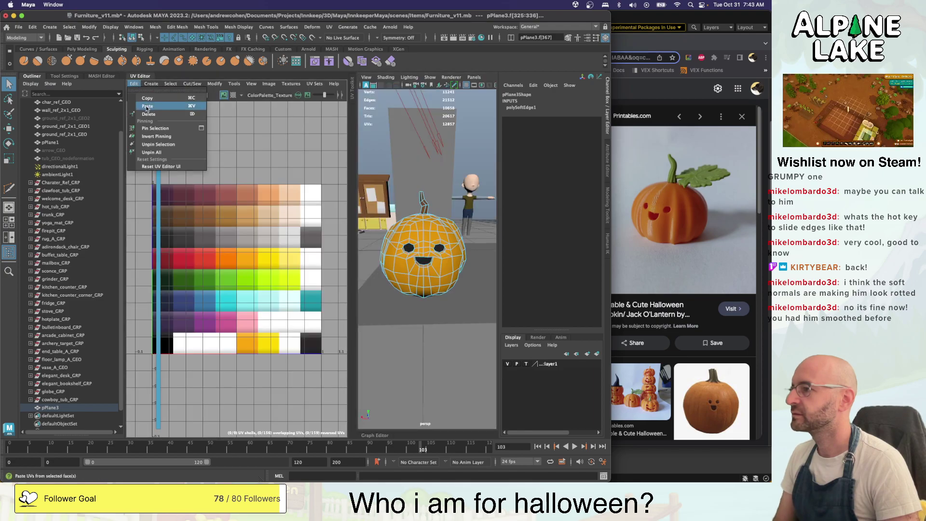
{"action": "mouse_move", "coordinate": [151, 84]}
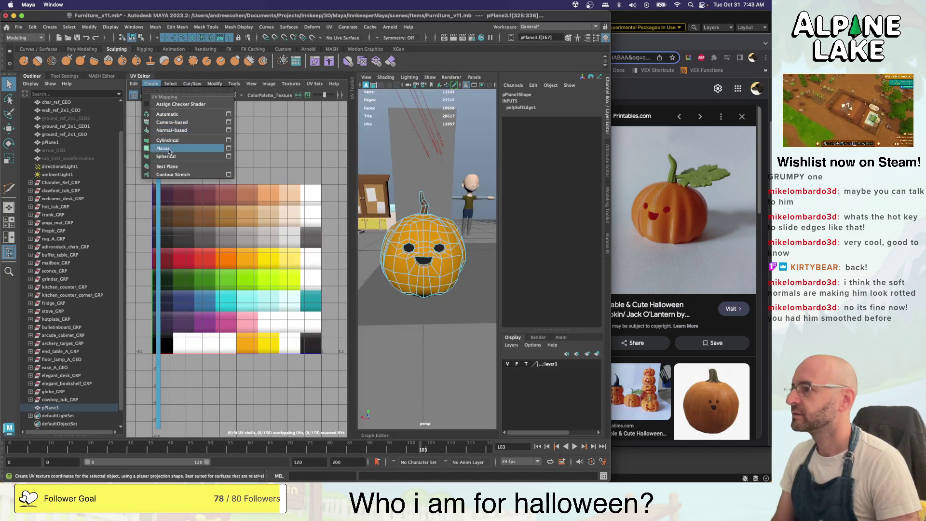
{"action": "left_click", "coordinate": [170, 152]}
{"action": "left_click_drag", "start_coordinate": [235, 268], "coordinate": [192, 288]}
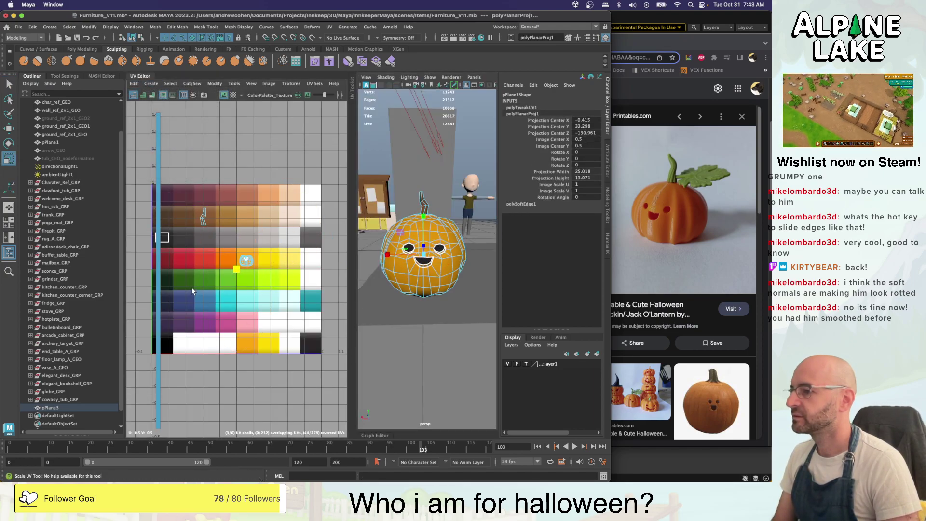
{"action": "key", "text": "f"}
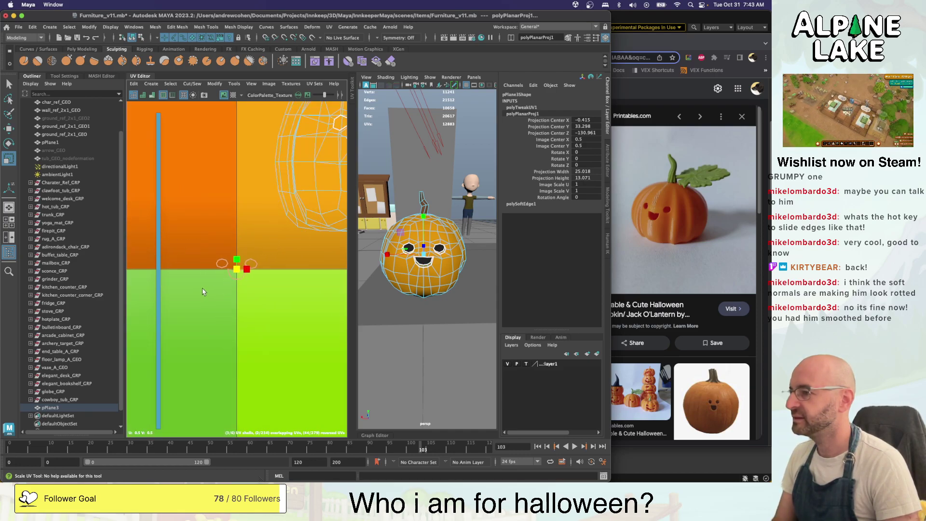
Place the eye and mouth UVs on the deeper orange swatch, then return to object selection and deselect the pumpkin
{"action": "left_click", "coordinate": [142, 39]}
{"action": "left_click", "coordinate": [132, 38]}
{"action": "key", "text": "q"}
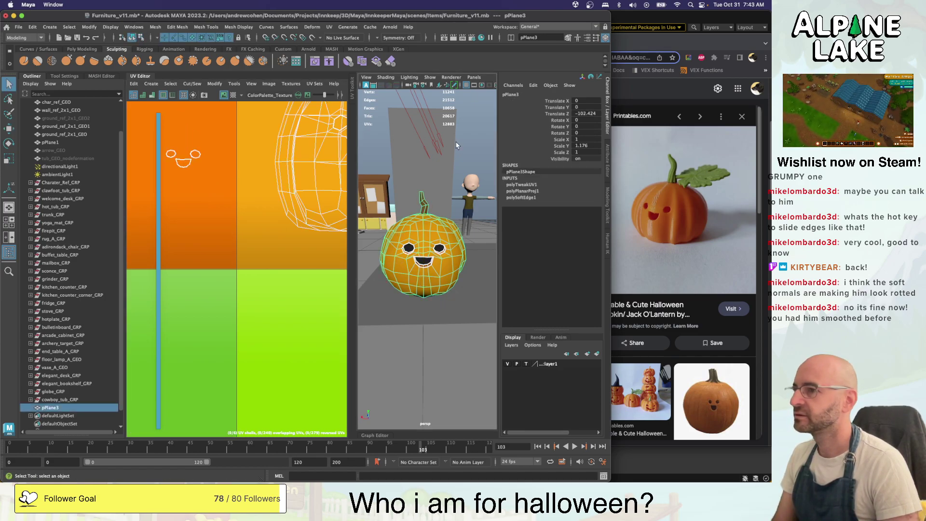
{"action": "left_click", "coordinate": [465, 146]}
{"action": "left_click_drag", "start_coordinate": [465, 146], "coordinate": [441, 224], "text": "alt"}
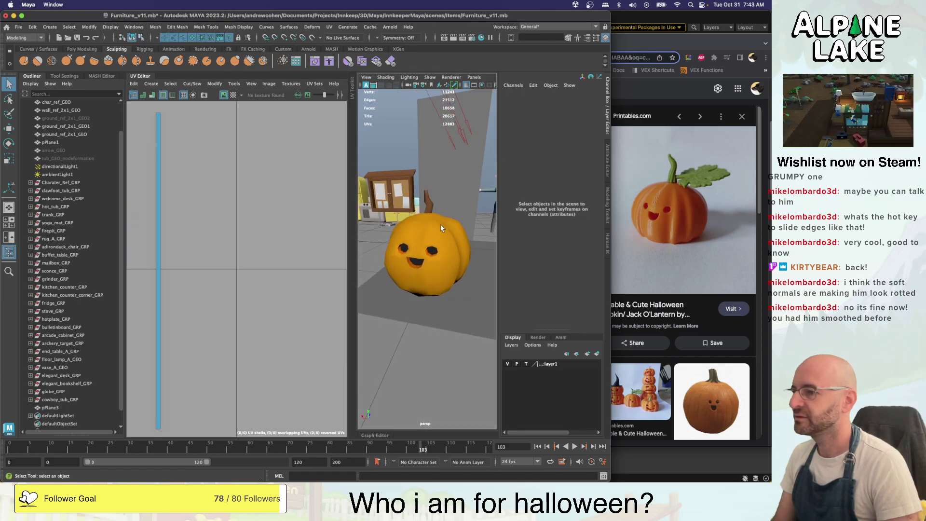
Select the eye and mouth UVs and move them to the dark lower edge of the light orange swatch
{"action": "left_click", "coordinate": [441, 224]}
{"action": "right_click_drag", "start_coordinate": [283, 212], "coordinate": [270, 203]}
{"action": "left_click_drag", "start_coordinate": [207, 134], "coordinate": [155, 189]}
{"action": "key", "text": "w"}
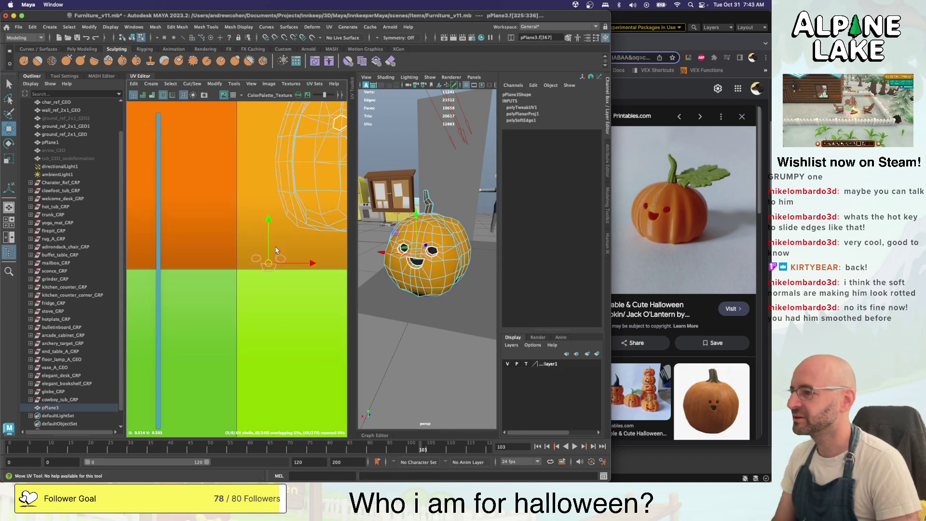
Select the UVs of the pumpkin's body and scale them down within the light orange swatch
{"action": "right_click_drag", "start_coordinate": [249, 192], "coordinate": [227, 187], "text": "alt"}
{"action": "middle_click_drag", "start_coordinate": [228, 186], "coordinate": [207, 289], "text": "alt"}
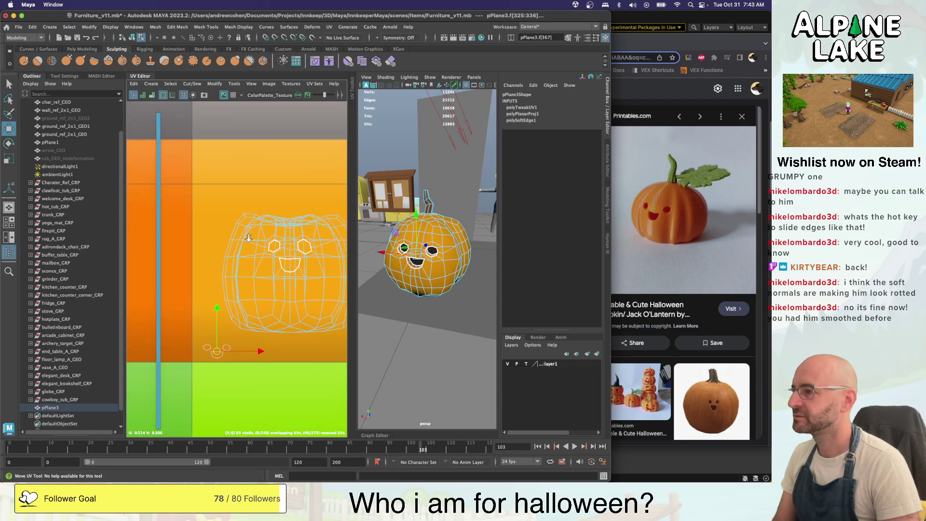
{"action": "right_click_drag", "start_coordinate": [251, 240], "coordinate": [234, 226], "text": "alt"}
{"action": "left_click", "coordinate": [261, 242]}
{"action": "key", "text": "ctrl+F11"}
{"action": "key", "text": "r"}
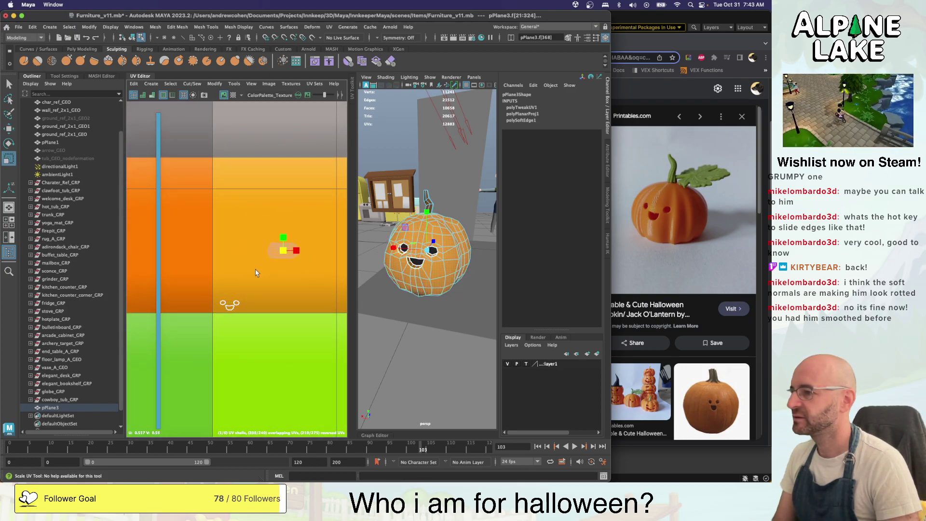
Move the body UVs to the upper part of the deeper orange swatch and deselect the pumpkin to check its color
{"action": "key", "text": "w"}
{"action": "left_click_drag", "start_coordinate": [284, 252], "coordinate": [177, 176]}
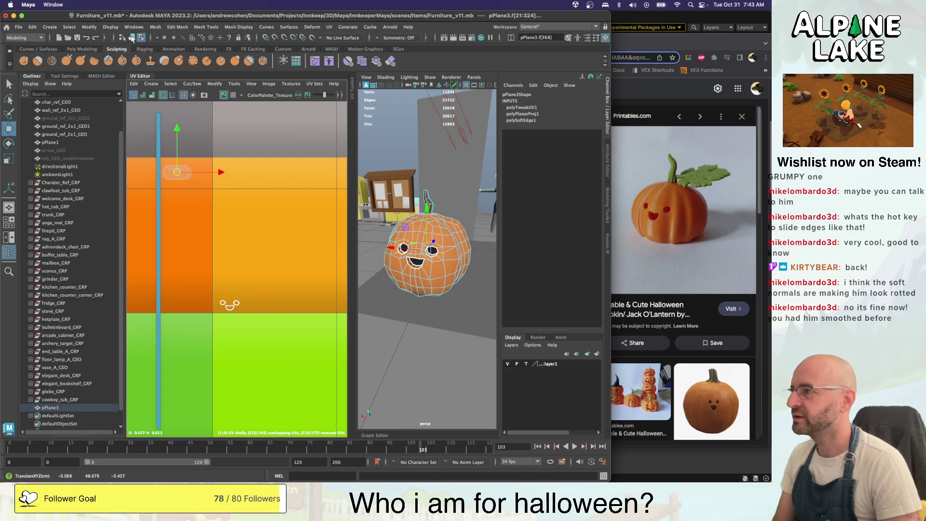
{"action": "left_click", "coordinate": [131, 38]}
{"action": "key", "text": "q"}
{"action": "left_click", "coordinate": [401, 141]}
{"action": "right_click_drag", "start_coordinate": [400, 141], "coordinate": [391, 143], "text": "alt"}
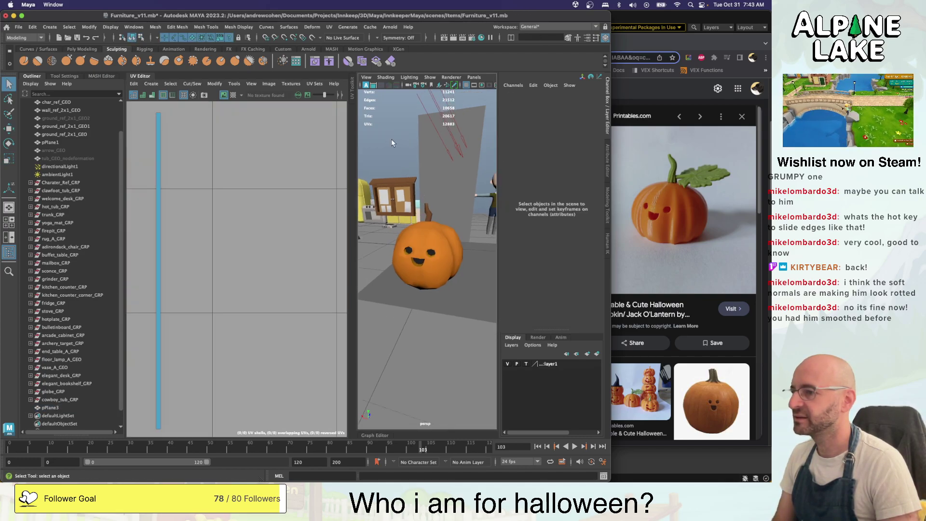
{"action": "left_click_drag", "start_coordinate": [392, 140], "coordinate": [398, 134], "text": "alt"}
Move the eye and mouth UVs to the dark lower edge of the deeper orange swatch and deselect the pumpkin
{"action": "left_click", "coordinate": [441, 228]}
{"action": "right_click_drag", "start_coordinate": [292, 222], "coordinate": [263, 212]}
{"action": "left_click_drag", "start_coordinate": [258, 246], "coordinate": [187, 303]}
{"action": "key", "text": "w"}
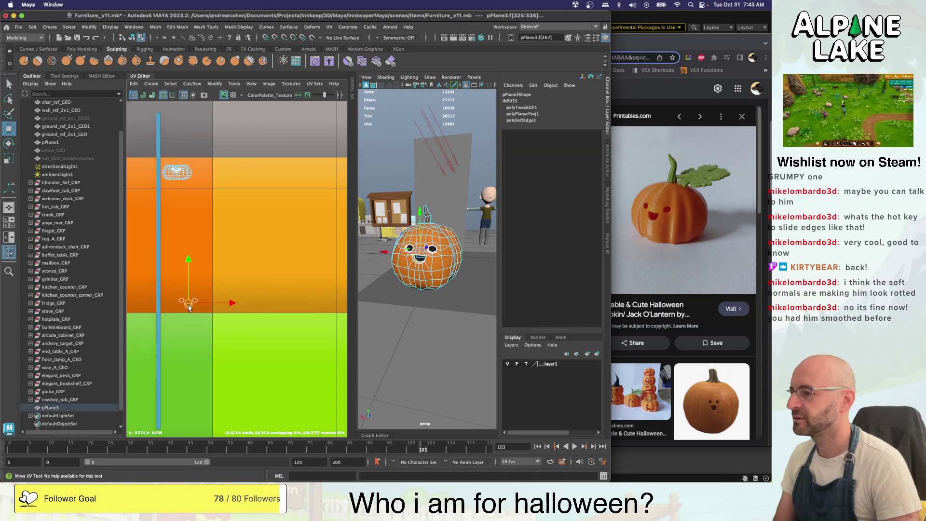
{"action": "left_click", "coordinate": [132, 39]}
{"action": "key", "text": "q"}
{"action": "left_click", "coordinate": [399, 164]}
{"action": "right_click_drag", "start_coordinate": [400, 165], "coordinate": [433, 179], "text": "alt"}
{"action": "left_click_drag", "start_coordinate": [433, 179], "coordinate": [421, 185], "text": "alt"}
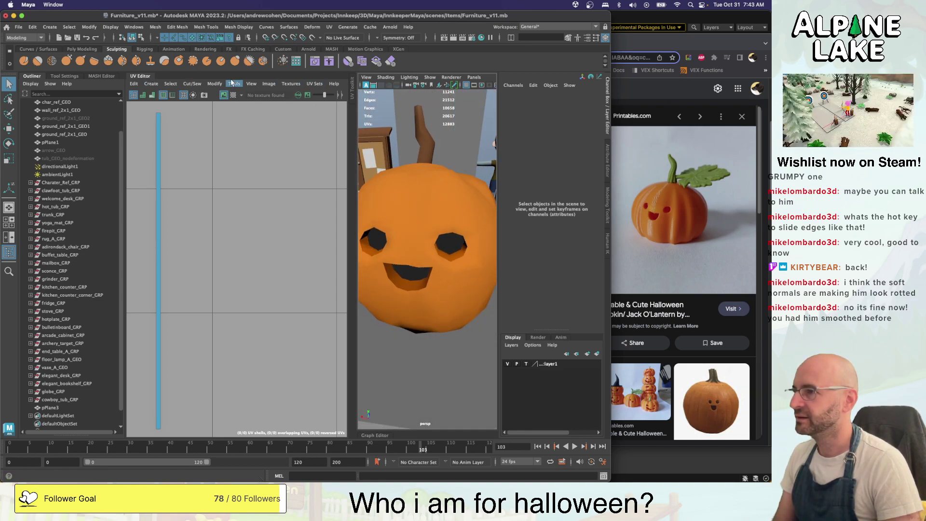
Close the UV Editor and save the scene
{"action": "left_click", "coordinate": [147, 77]}
{"action": "scroll", "coordinate": [311, 151], "scroll_direction": "down", "scroll_amount": 5}
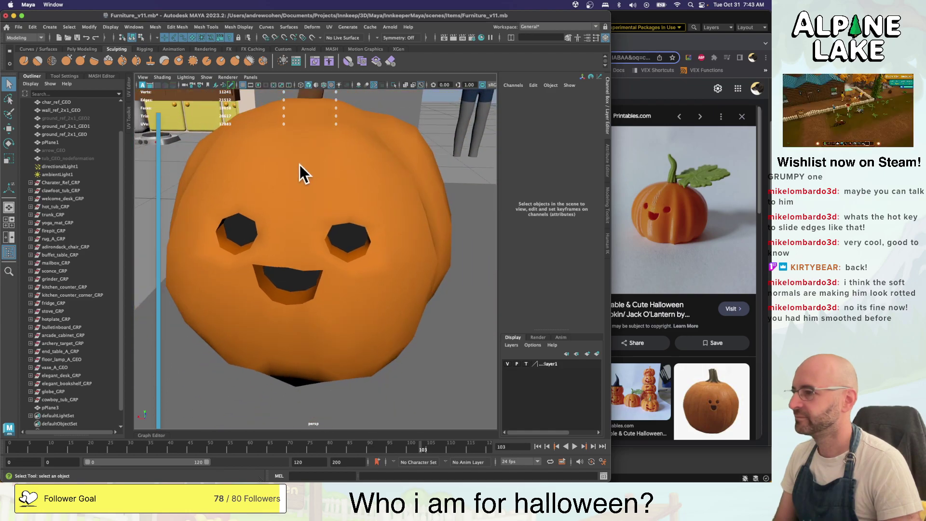
{"action": "mouse_move", "coordinate": [299, 164]}
{"action": "left_mouse_down", "text": "alt"}
{"action": "mouse_move", "coordinate": [267, 159]}
{"action": "mouse_move", "coordinate": [271, 148]}
{"action": "mouse_move", "coordinate": [309, 163]}
{"action": "left_mouse_up", "text": "alt"}
{"action": "key", "text": "super+s"}
Select the edge loops around both eyes, apply Soften Edge to them and return to object selection mode
{"action": "left_click", "coordinate": [309, 162]}
{"action": "right_click_drag", "start_coordinate": [305, 163], "coordinate": [305, 144]}
{"action": "left_click", "coordinate": [291, 189]}
{"action": "left_click_drag", "start_coordinate": [292, 187], "coordinate": [289, 207], "text": "alt"}
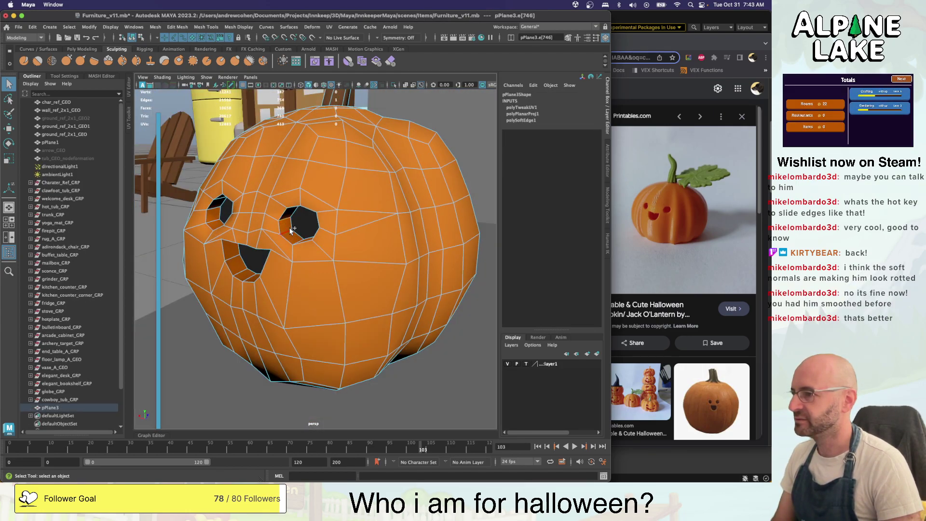
{"action": "double_click", "coordinate": [288, 233], "text": "shift"}
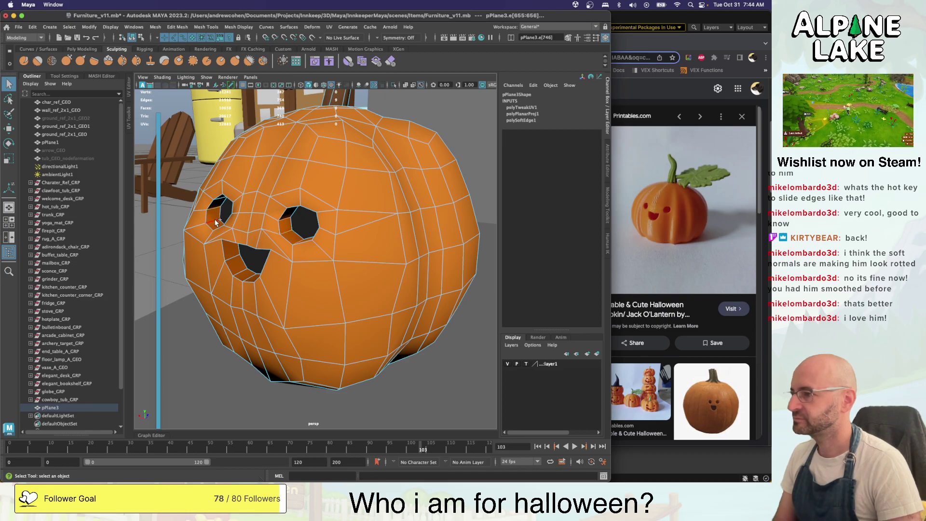
{"action": "left_click", "coordinate": [207, 27]}
{"action": "mouse_move", "coordinate": [238, 27]}
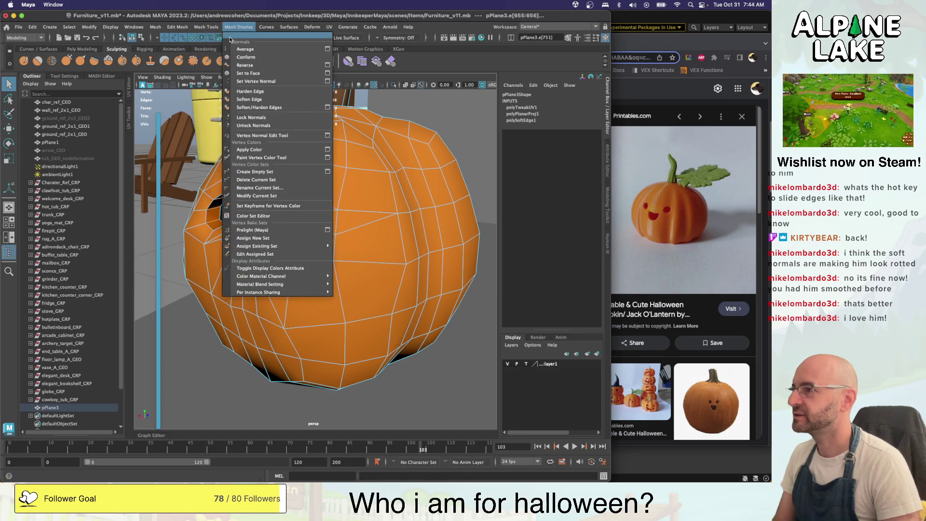
{"action": "left_click", "coordinate": [246, 100]}
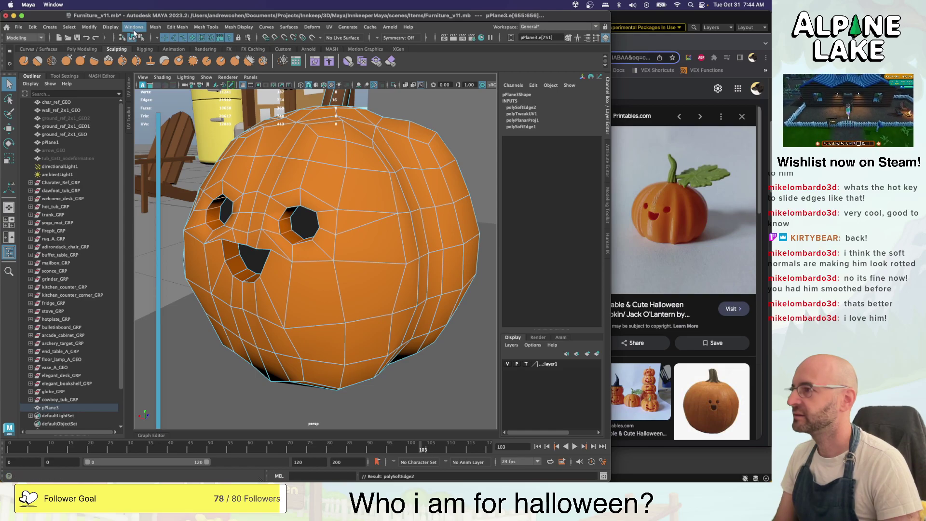
{"action": "left_click", "coordinate": [140, 38]}
{"action": "left_click", "coordinate": [131, 37]}
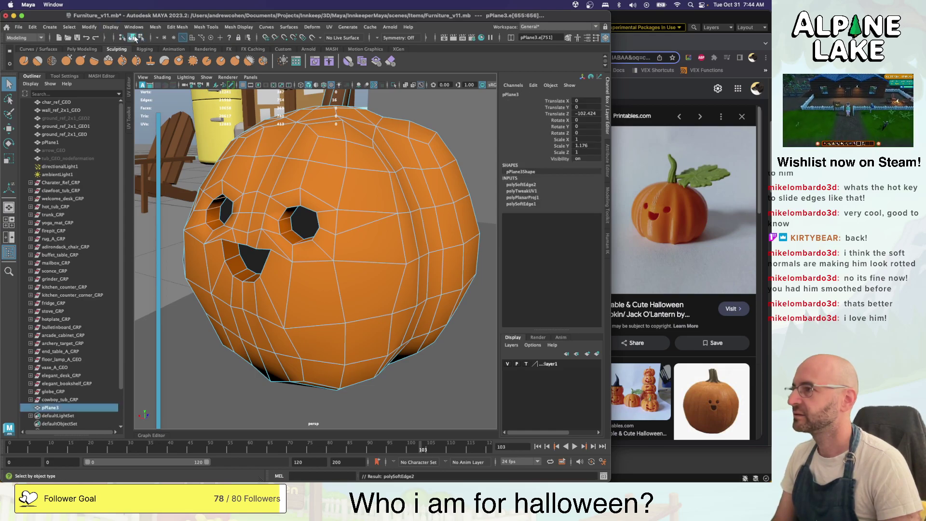
Deselect the pumpkin and examine it from several angles and distances against the character and other furniture
{"action": "left_click", "coordinate": [274, 149]}
{"action": "scroll", "coordinate": [280, 169], "scroll_direction": "down", "scroll_amount": 5}
{"action": "left_click_drag", "start_coordinate": [279, 173], "coordinate": [302, 211], "text": "alt"}
{"action": "scroll", "coordinate": [311, 181], "scroll_direction": "down", "scroll_amount": 5}
{"action": "right_click_drag", "start_coordinate": [288, 224], "coordinate": [397, 221], "text": "alt"}
{"action": "left_click_drag", "start_coordinate": [246, 273], "coordinate": [283, 242], "text": "alt"}
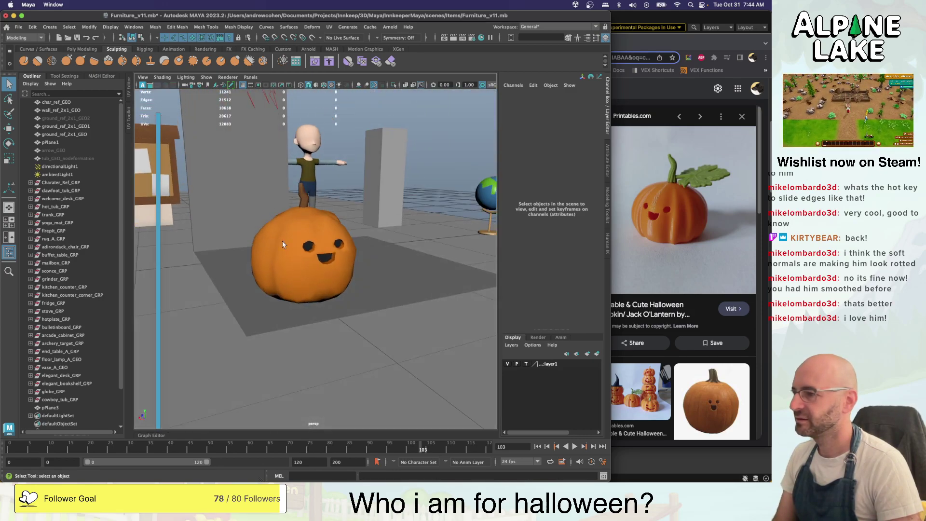
{"action": "mouse_move", "coordinate": [283, 242]}
{"action": "right_mouse_down", "text": "alt"}
{"action": "mouse_move", "coordinate": [378, 245]}
{"action": "mouse_move", "coordinate": [290, 232]}
{"action": "right_mouse_up", "text": "alt"}
{"action": "left_click_drag", "start_coordinate": [290, 231], "coordinate": [273, 223], "text": "alt"}
{"action": "right_click_drag", "start_coordinate": [299, 249], "coordinate": [261, 230], "text": "alt"}
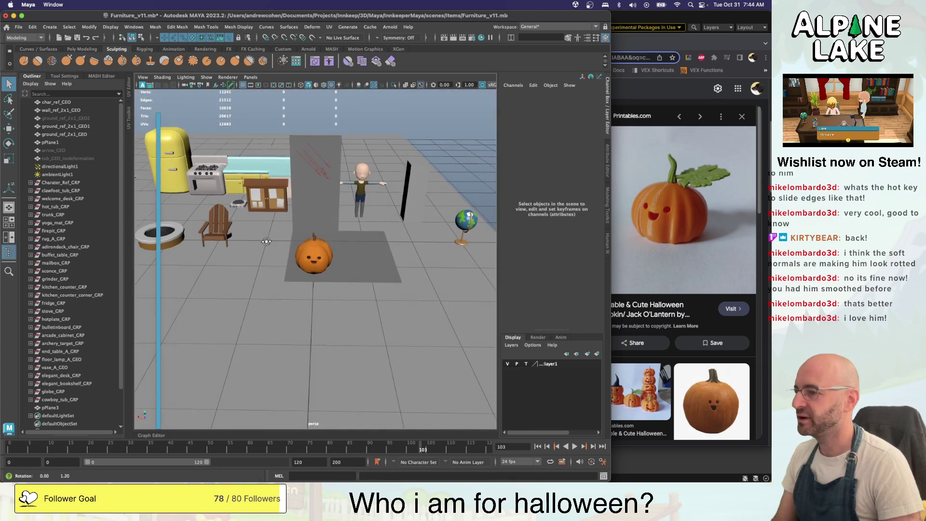
{"action": "left_click_drag", "start_coordinate": [261, 231], "coordinate": [265, 242], "text": "alt"}
{"action": "right_click_drag", "start_coordinate": [265, 242], "coordinate": [357, 245], "text": "alt"}
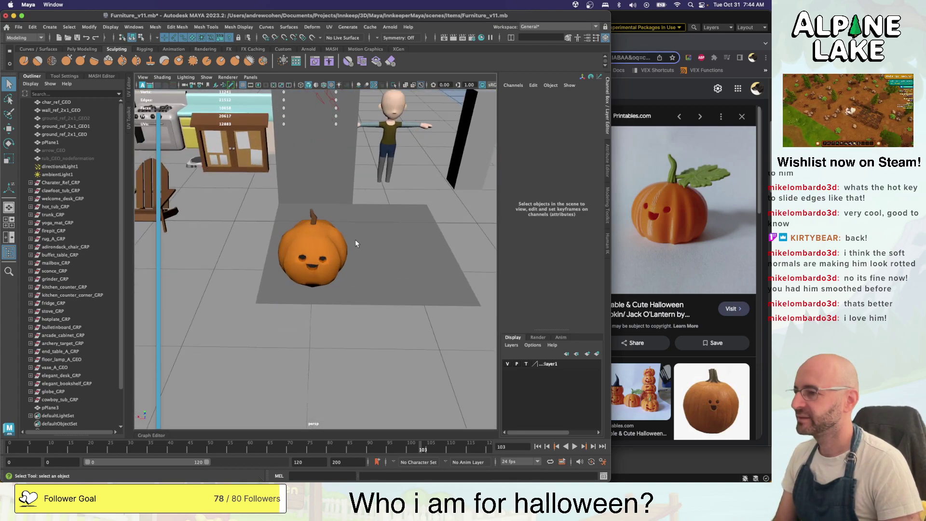
Examine the shaded pumpkin from above, the front and the sides at different distances
{"action": "left_click", "coordinate": [326, 236]}
{"action": "left_click_drag", "start_coordinate": [325, 236], "coordinate": [405, 236], "text": "alt"}
{"action": "right_click_drag", "start_coordinate": [405, 236], "coordinate": [421, 234], "text": "alt"}
{"action": "left_click_drag", "start_coordinate": [421, 234], "coordinate": [353, 254], "text": "alt"}
{"action": "right_click_drag", "start_coordinate": [354, 255], "coordinate": [319, 254], "text": "alt"}
{"action": "left_click_drag", "start_coordinate": [318, 255], "coordinate": [337, 241], "text": "alt"}
{"action": "right_click_drag", "start_coordinate": [338, 241], "coordinate": [399, 237], "text": "alt"}
Select the pumpkin mesh and delete its construction history
{"action": "left_click", "coordinate": [208, 234]}
{"action": "right_click_drag", "start_coordinate": [295, 236], "coordinate": [238, 236], "text": "alt"}
{"action": "left_click_drag", "start_coordinate": [337, 245], "coordinate": [264, 232], "text": "alt"}
{"action": "left_click", "coordinate": [322, 220]}
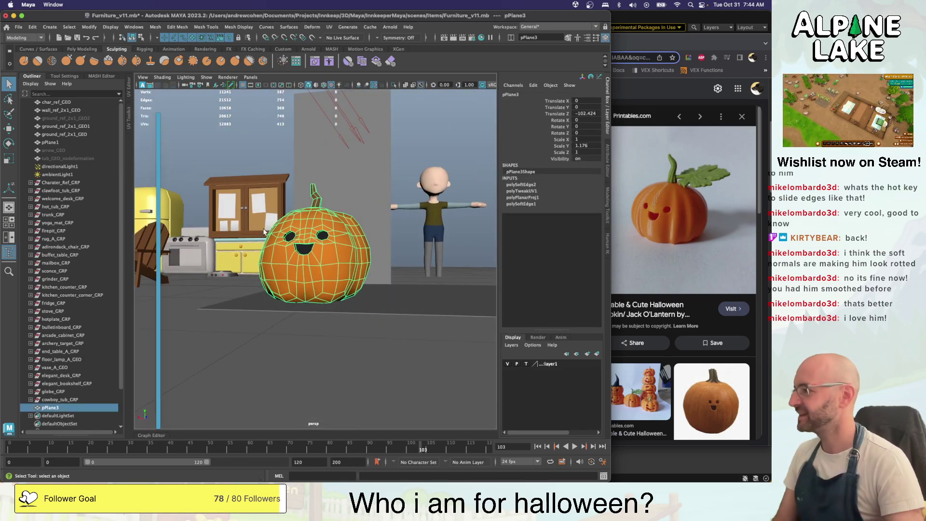
{"action": "key", "text": "alt+shift+d"}
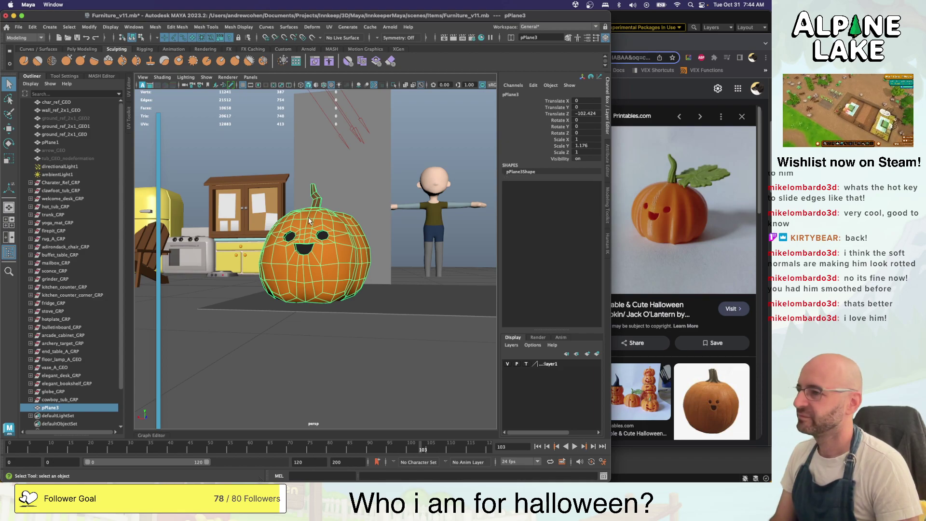
Examine the pumpkin's face and shape up close, from a distance and from above against the surrounding props
{"action": "left_click", "coordinate": [280, 161]}
{"action": "left_click_drag", "start_coordinate": [280, 162], "coordinate": [319, 187], "text": "alt"}
{"action": "left_click", "coordinate": [343, 231]}
{"action": "scroll", "coordinate": [355, 235], "scroll_direction": "up", "scroll_amount": 5}
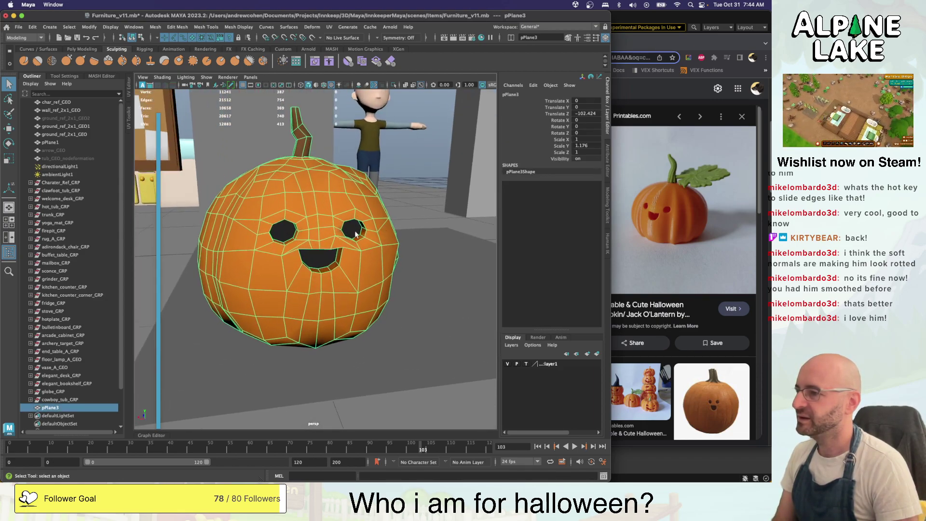
{"action": "mouse_move", "coordinate": [356, 234]}
{"action": "left_mouse_down", "text": "alt"}
{"action": "mouse_move", "coordinate": [314, 219]}
{"action": "mouse_move", "coordinate": [344, 236]}
{"action": "left_mouse_up", "text": "alt"}
{"action": "right_click_drag", "start_coordinate": [343, 257], "coordinate": [207, 240], "text": "alt"}
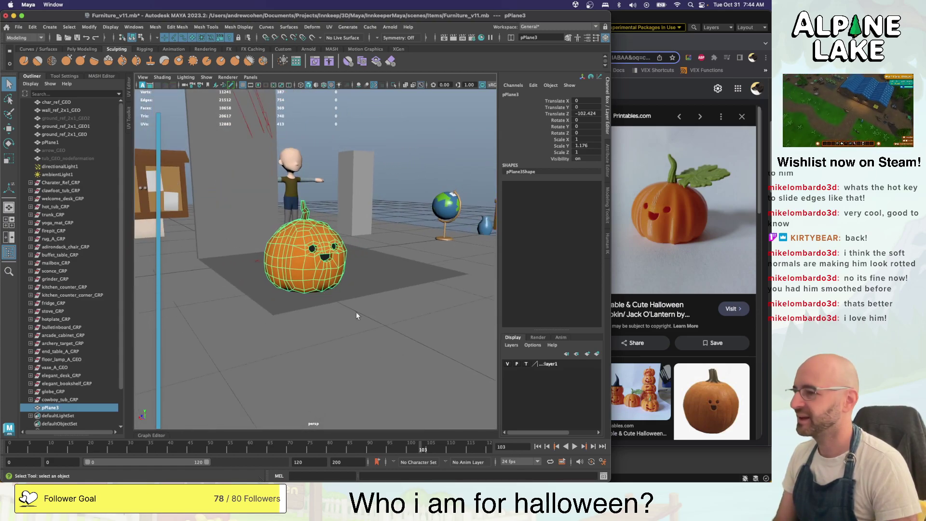
{"action": "left_click_drag", "start_coordinate": [356, 316], "coordinate": [358, 343], "text": "alt"}
{"action": "left_click_drag", "start_coordinate": [365, 305], "coordinate": [304, 316], "text": "alt"}
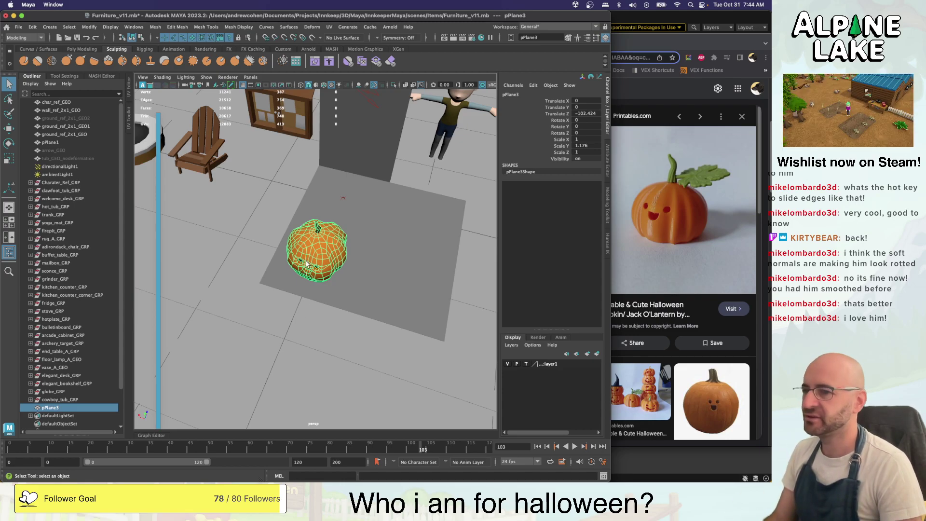
{"action": "left_click_drag", "start_coordinate": [307, 263], "coordinate": [406, 234], "text": "alt"}
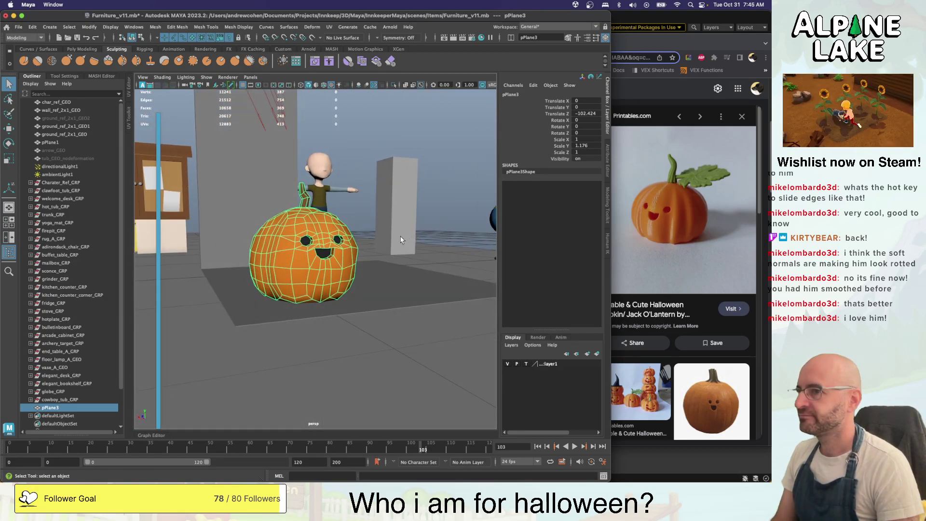
Select the dark inner faces of both eyes and the mouth on the pumpkin
{"action": "scroll", "coordinate": [401, 240], "scroll_direction": "up", "scroll_amount": 5}
{"action": "right_click_drag", "start_coordinate": [329, 233], "coordinate": [327, 257]}
{"action": "left_click", "coordinate": [326, 259]}
{"action": "left_click_drag", "start_coordinate": [326, 259], "coordinate": [288, 251], "text": "alt"}
{"action": "scroll", "coordinate": [377, 247], "scroll_direction": "down", "scroll_amount": 5}
{"action": "scroll", "coordinate": [288, 251], "scroll_direction": "down", "scroll_amount": 5}
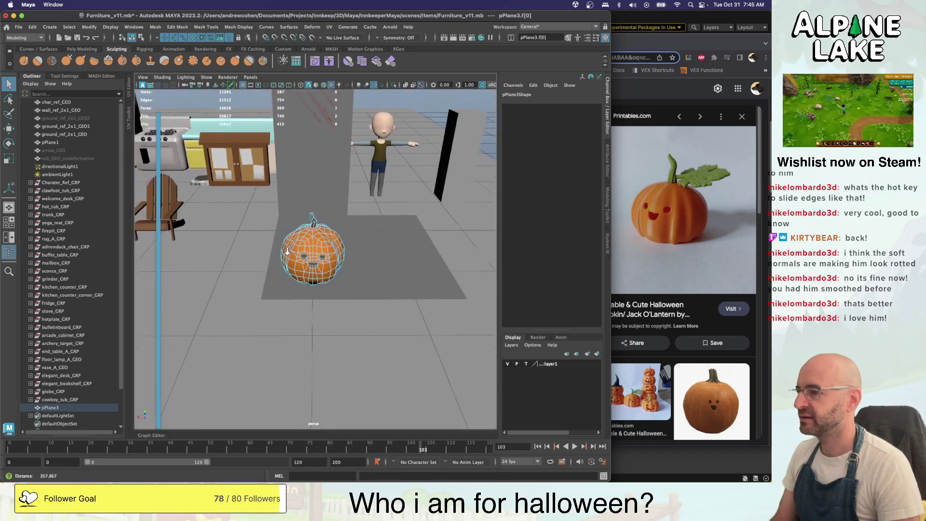
{"action": "right_click_drag", "start_coordinate": [288, 251], "coordinate": [270, 252], "text": "alt"}
{"action": "left_click_drag", "start_coordinate": [270, 253], "coordinate": [308, 251], "text": "alt"}
{"action": "right_click_drag", "start_coordinate": [309, 251], "coordinate": [358, 266], "text": "alt"}
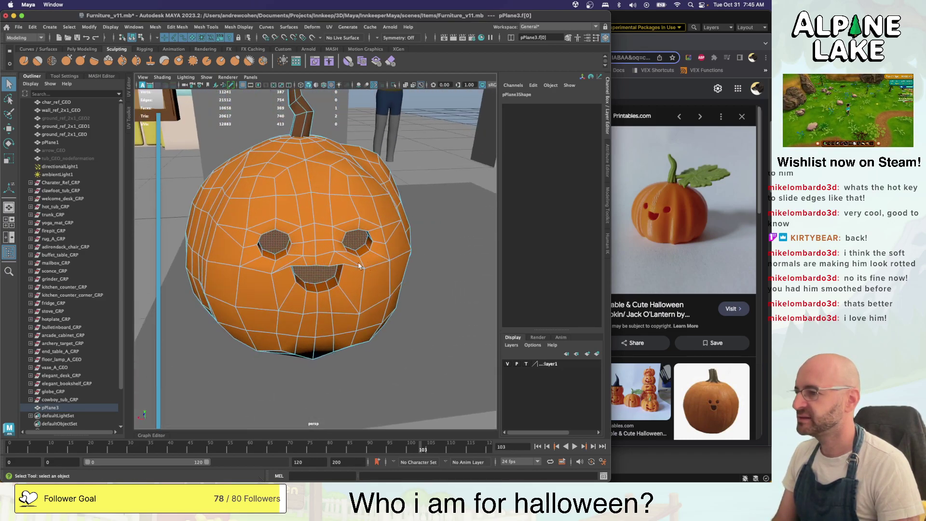
Assign a new Surface Shader named NoCastShadow_Mat to the eye and mouth faces and return to object selection mode
{"action": "right_click_drag", "start_coordinate": [317, 233], "coordinate": [393, 441]}
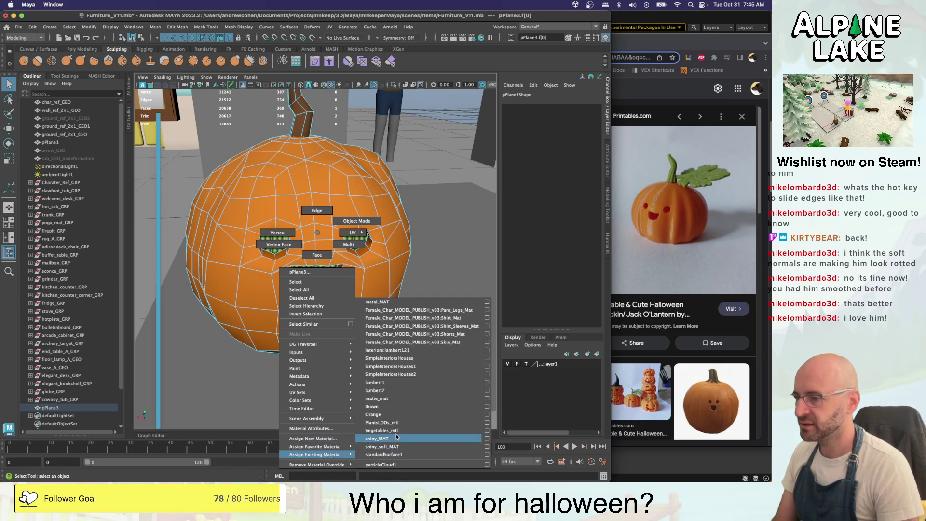
{"action": "mouse_move", "coordinate": [397, 436]}
{"action": "right_mouse_down"}
{"action": "mouse_move", "coordinate": [386, 410]}
{"action": "mouse_move", "coordinate": [392, 454]}
{"action": "right_mouse_up"}
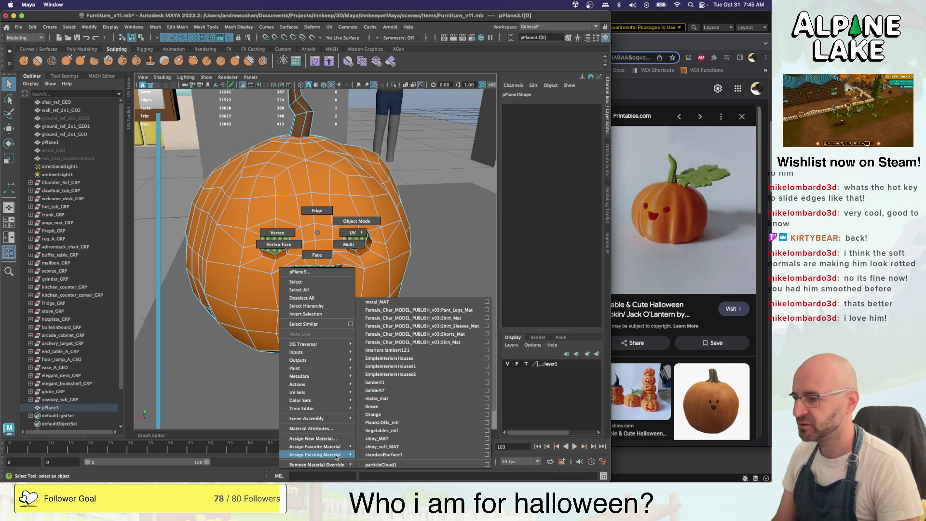
{"action": "right_click_drag", "start_coordinate": [336, 457], "coordinate": [329, 440]}
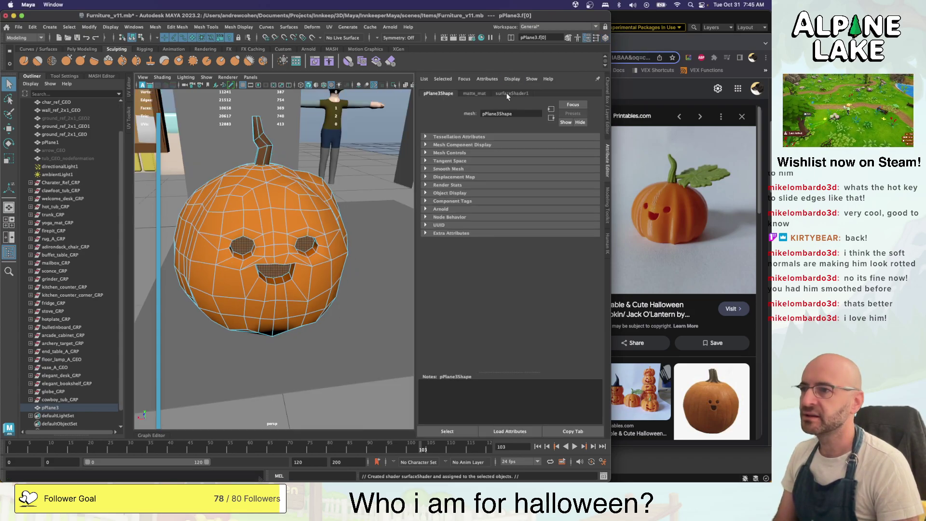
{"action": "left_click", "coordinate": [509, 94]}
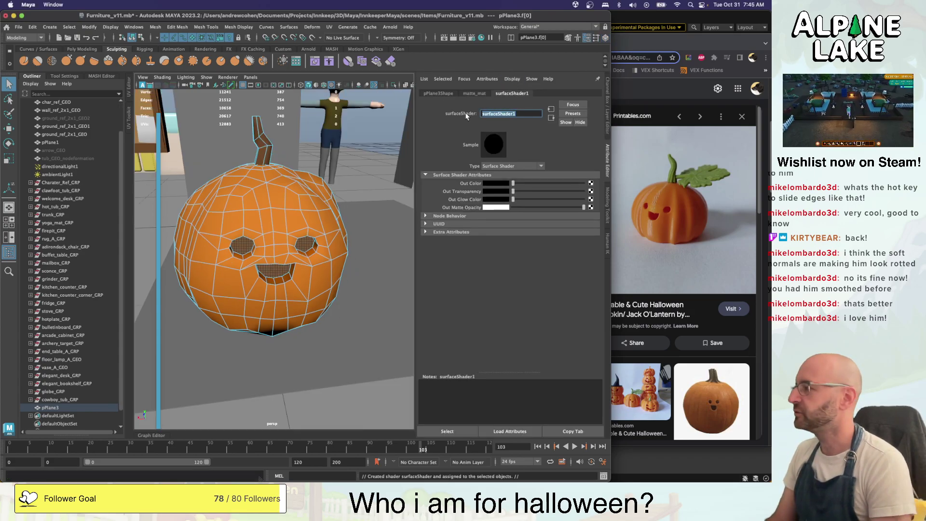
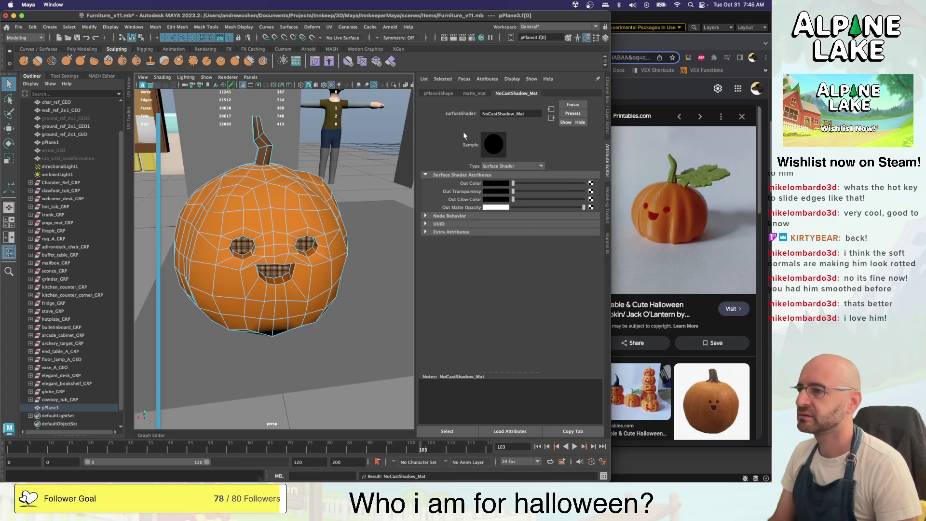
{"action": "left_click", "coordinate": [134, 39]}
{"action": "left_click", "coordinate": [309, 172]}
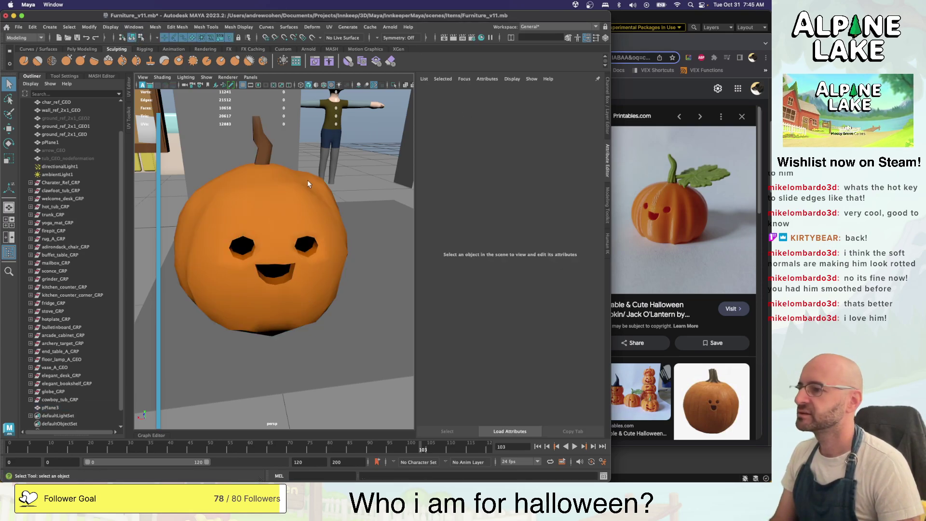
Select the inner edge loops around the pumpkin's mouth and eyes
{"action": "scroll", "coordinate": [308, 181], "scroll_direction": "down", "scroll_amount": 3}
{"action": "left_click", "coordinate": [296, 222]}
{"action": "left_click", "coordinate": [289, 219]}
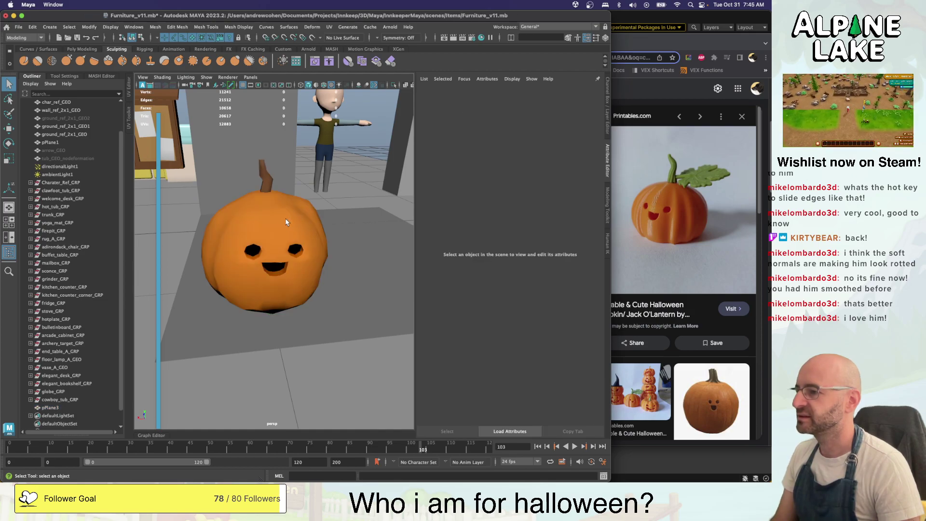
{"action": "left_click_drag", "start_coordinate": [285, 218], "coordinate": [269, 248], "text": "alt"}
{"action": "scroll", "coordinate": [269, 248], "scroll_direction": "down", "scroll_amount": 3}
{"action": "scroll", "coordinate": [266, 245], "scroll_direction": "up", "scroll_amount": 5}
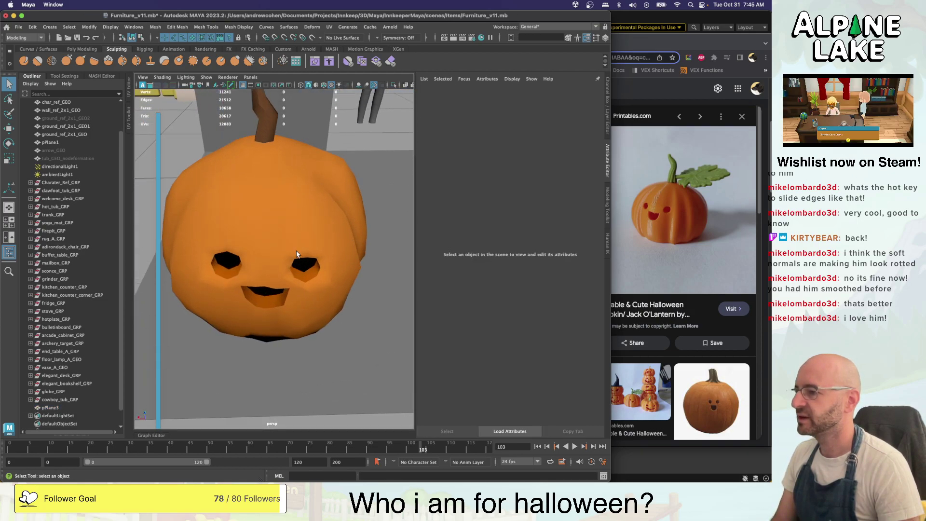
{"action": "left_click_drag", "start_coordinate": [268, 245], "coordinate": [305, 211], "text": "alt"}
{"action": "left_click", "coordinate": [309, 208]}
{"action": "right_click", "coordinate": [311, 208]}
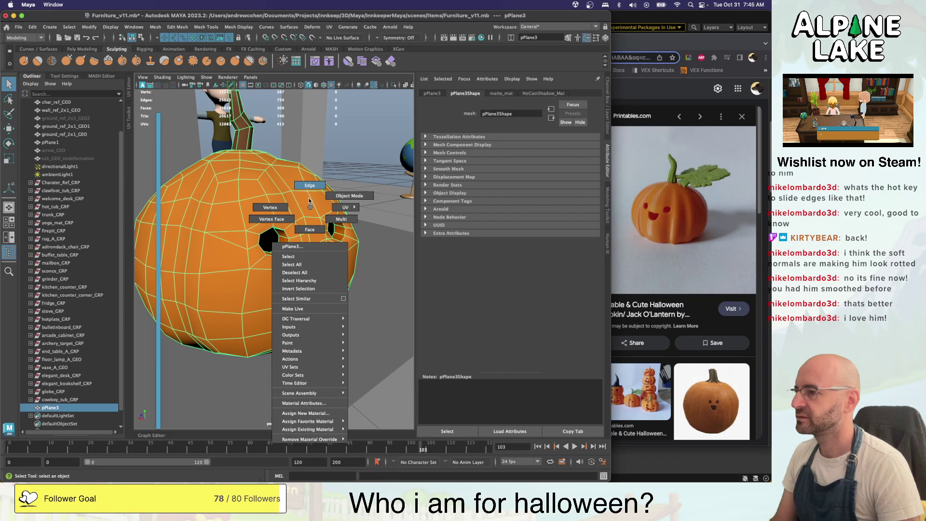
{"action": "left_click", "coordinate": [309, 185]}
{"action": "double_click", "coordinate": [320, 260], "text": "shift"}
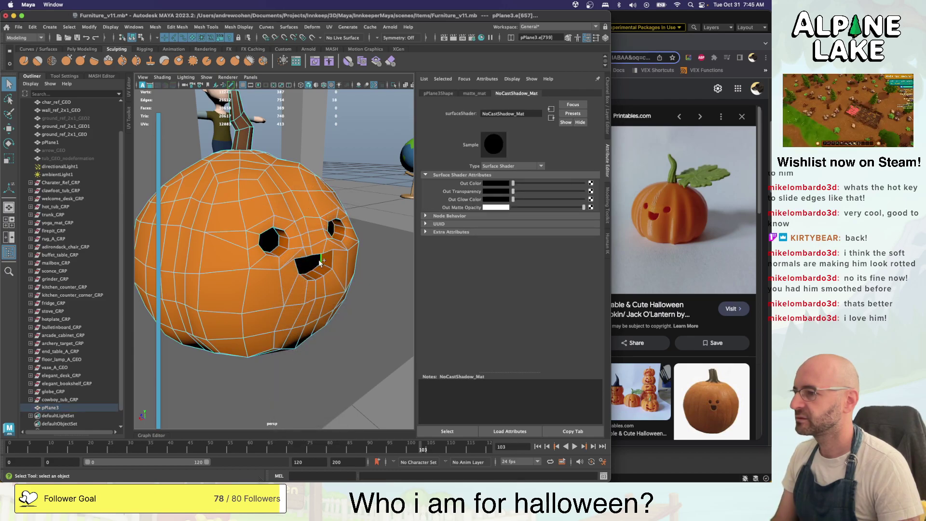
{"action": "double_click", "coordinate": [280, 238], "text": "shift"}
Try moving the selected eye and mouth loops deeper into the pumpkin and check the face in object mode
{"action": "key", "text": "w"}
{"action": "left_click_drag", "start_coordinate": [288, 239], "coordinate": [317, 243], "text": "alt"}
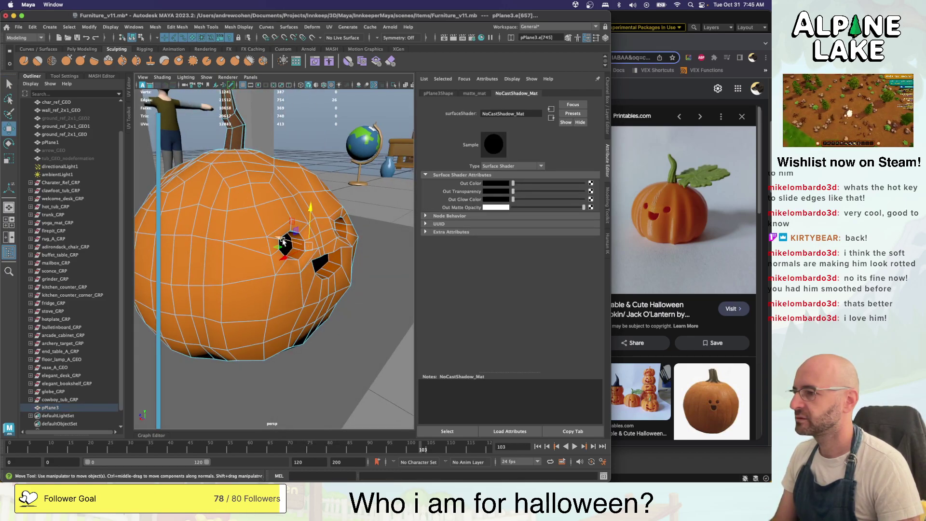
{"action": "scroll", "coordinate": [213, 225], "scroll_direction": "down", "scroll_amount": 5}
{"action": "left_click_drag", "start_coordinate": [213, 224], "coordinate": [251, 212], "text": "alt"}
{"action": "left_click", "coordinate": [140, 38]}
{"action": "left_click", "coordinate": [132, 38]}
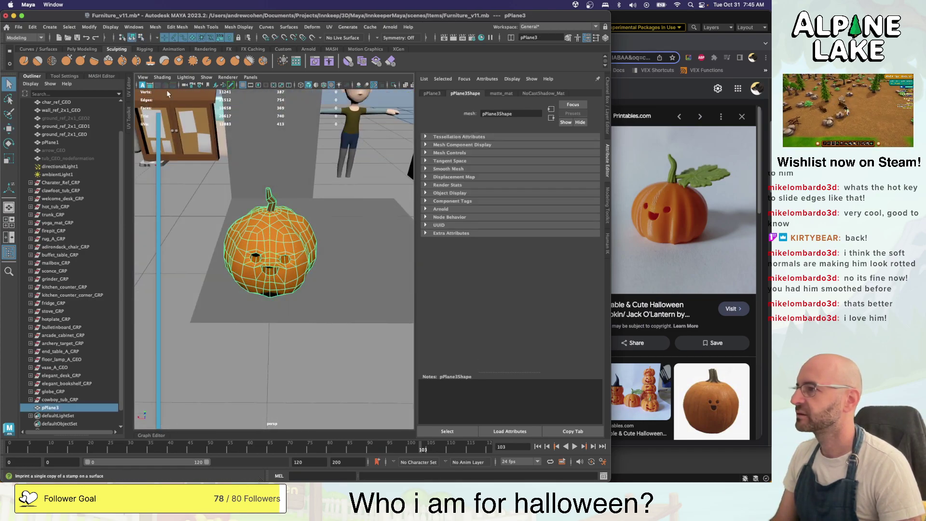
{"action": "key", "text": "q"}
{"action": "left_click", "coordinate": [212, 215]}
{"action": "scroll", "coordinate": [276, 229], "scroll_direction": "down", "scroll_amount": 3}
{"action": "left_click_drag", "start_coordinate": [277, 231], "coordinate": [276, 228], "text": "alt"}
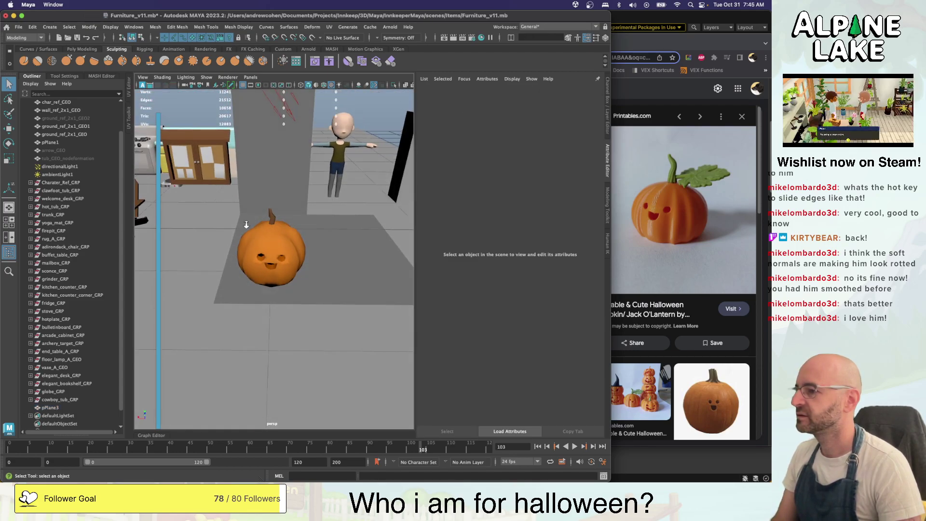
Undo the inward move, shift the eye and mouth loops outward for shallower recesses, and deselect the pumpkin in object mode
{"action": "scroll", "coordinate": [276, 228], "scroll_direction": "up", "scroll_amount": 5}
{"action": "left_click", "coordinate": [306, 211]}
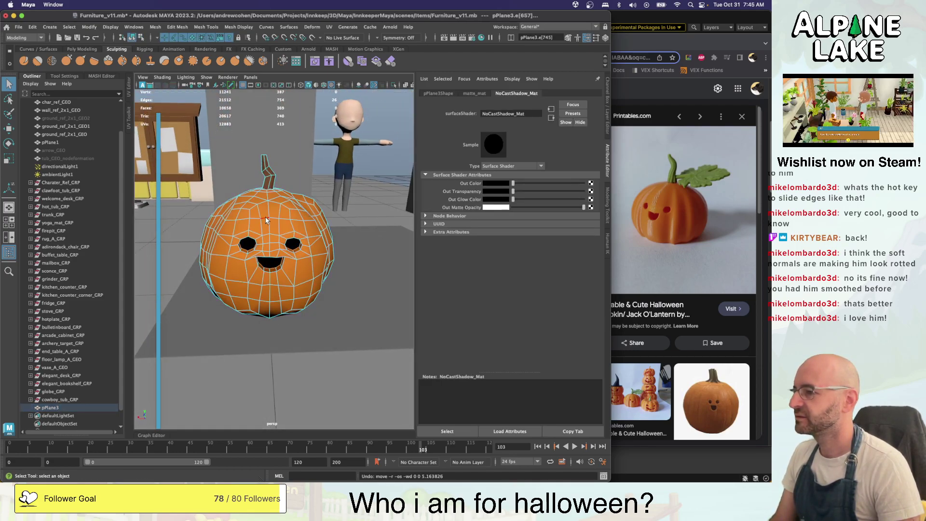
{"action": "left_click_drag", "start_coordinate": [307, 211], "coordinate": [279, 247], "text": "alt"}
{"action": "key", "text": "w"}
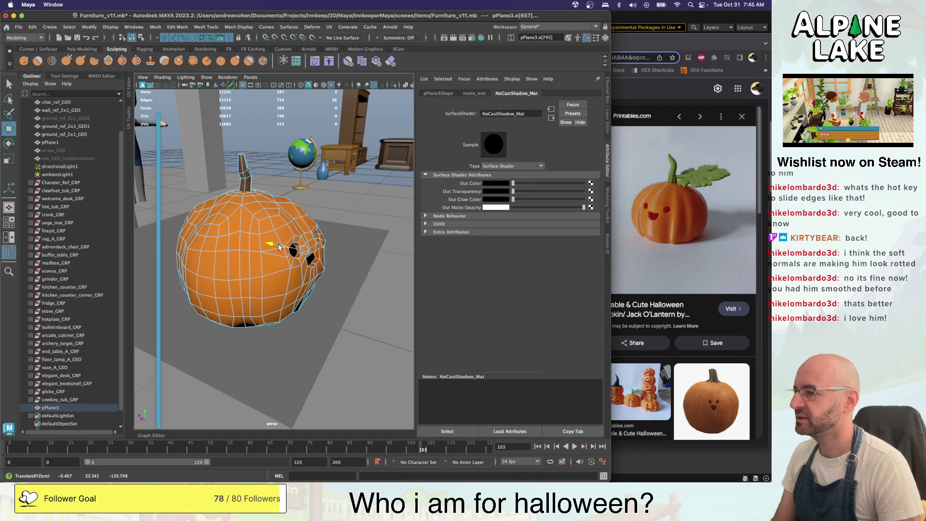
{"action": "scroll", "coordinate": [280, 243], "scroll_direction": "down", "scroll_amount": 5}
{"action": "left_click_drag", "start_coordinate": [280, 207], "coordinate": [230, 212], "text": "alt"}
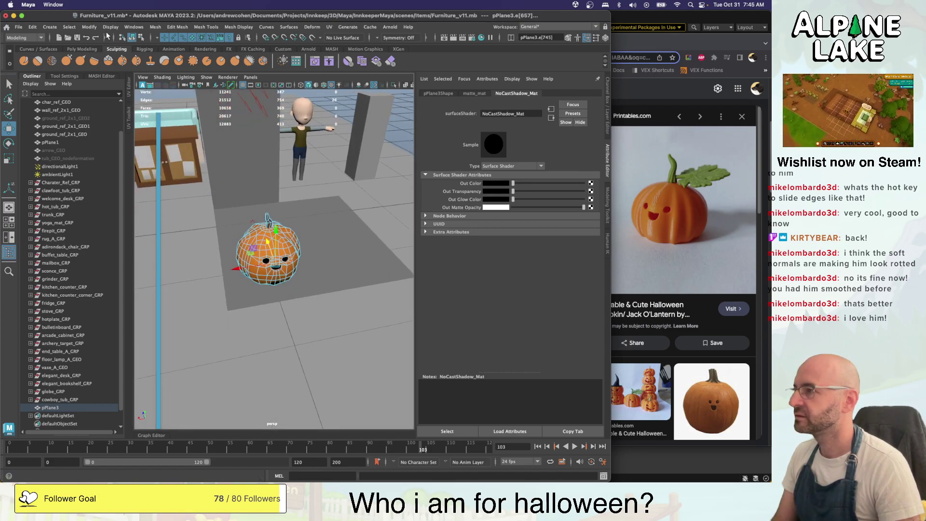
{"action": "left_click", "coordinate": [132, 38]}
{"action": "key", "text": "q"}
{"action": "left_click", "coordinate": [263, 211]}
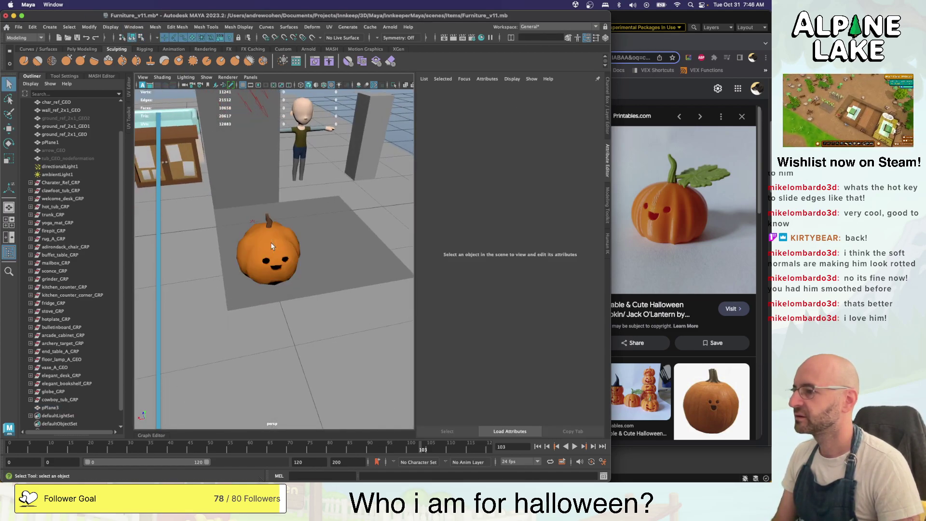
Set the pumpkin's Translate Z to 0 and freeze its transformations
{"action": "mouse_move", "coordinate": [290, 236]}
{"action": "left_mouse_down", "text": "alt"}
{"action": "mouse_move", "coordinate": [274, 236]}
{"action": "mouse_move", "coordinate": [291, 238]}
{"action": "left_mouse_up", "text": "alt"}
{"action": "right_click_drag", "start_coordinate": [291, 238], "coordinate": [368, 244], "text": "alt"}
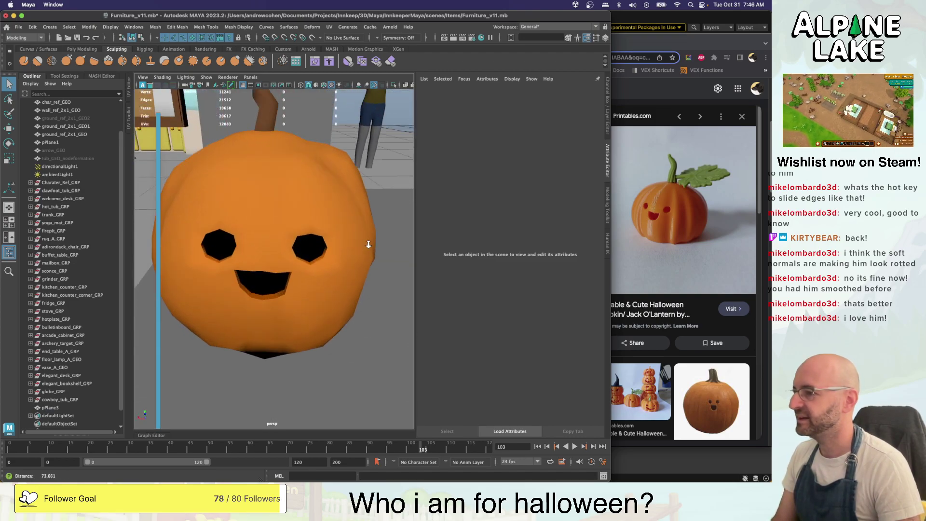
{"action": "left_click_drag", "start_coordinate": [358, 270], "coordinate": [357, 229], "text": "alt"}
{"action": "right_click_drag", "start_coordinate": [357, 229], "coordinate": [290, 208], "text": "alt"}
{"action": "left_click_drag", "start_coordinate": [231, 174], "coordinate": [272, 239], "text": "alt"}
{"action": "left_click", "coordinate": [277, 247]}
{"action": "key", "text": "w"}
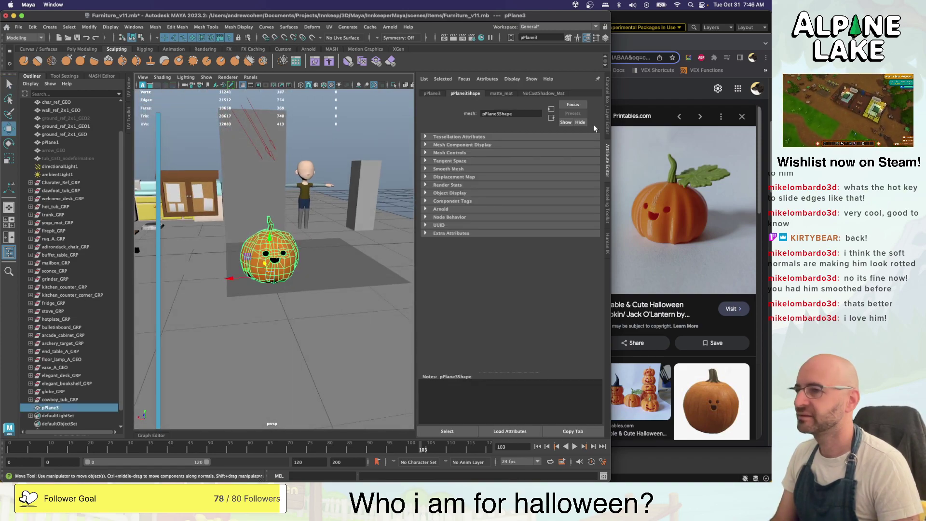
{"action": "key", "text": "ctrl+a"}
{"action": "double_click", "coordinate": [586, 114]}
{"action": "type", "text": "0"}
{"action": "key", "text": "Return"}
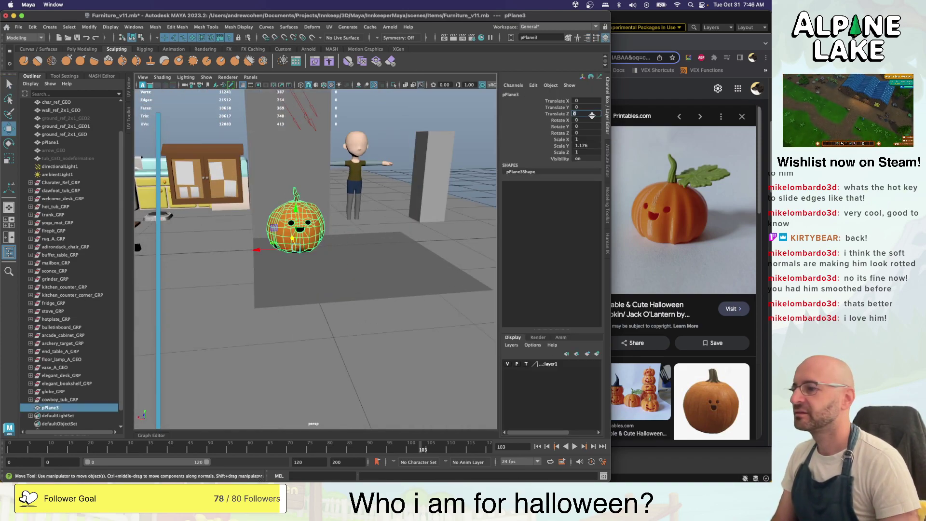
{"action": "left_click_drag", "start_coordinate": [378, 152], "coordinate": [355, 166], "text": "alt"}
{"action": "key", "text": "ctrl+shift+f"}
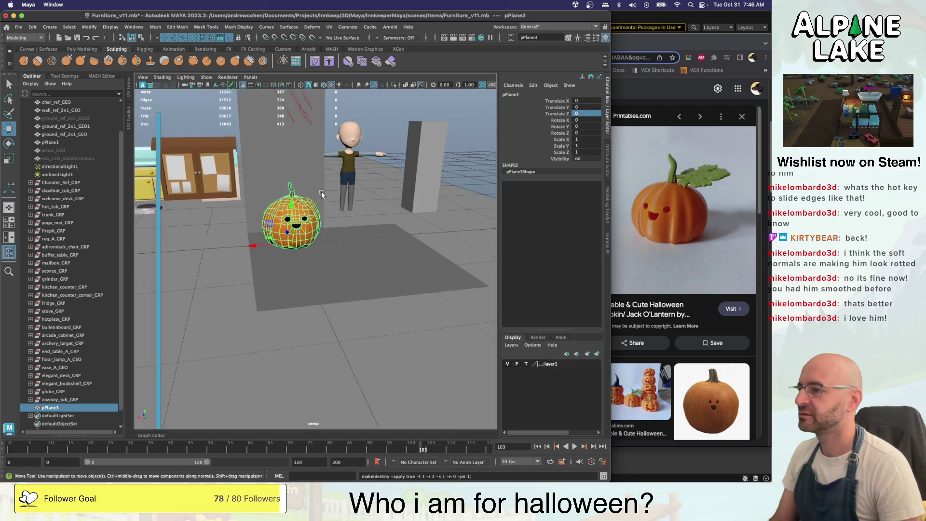
Rename the pumpkin mesh as jackolantern_cute_GEO
{"action": "double_click", "coordinate": [66, 408]}
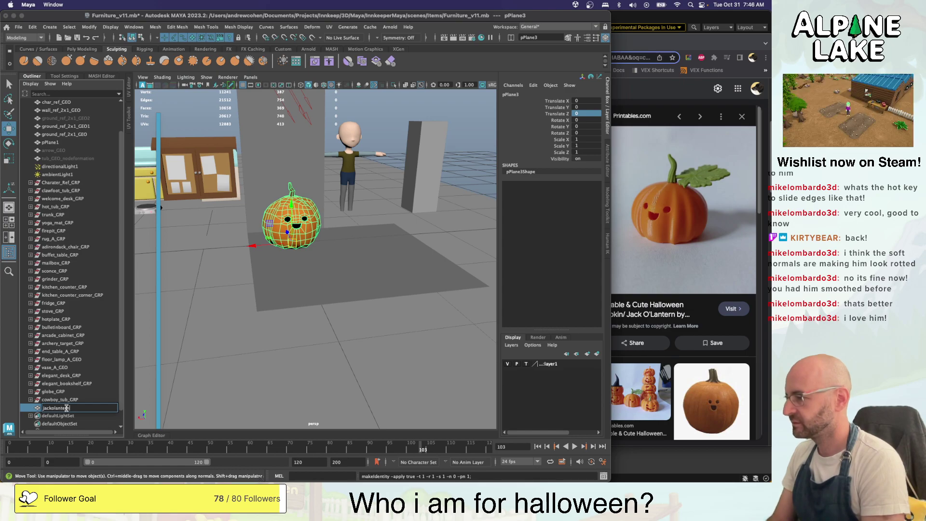
{"action": "type", "text": "jackolantern_cute_G"}
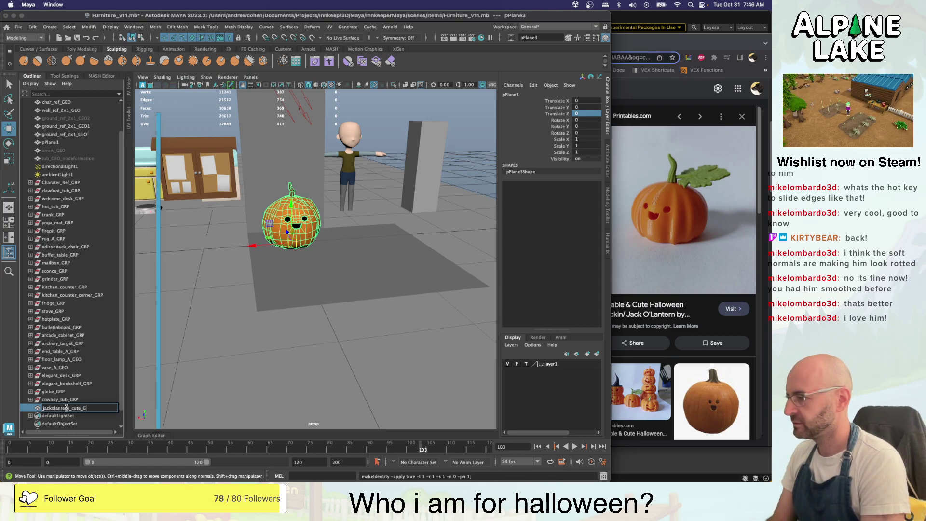
{"action": "type", "text": "EO"}
{"action": "key", "text": "Return"}
Group the pumpkin mesh and rename the group as jackolantern_cute_GRP
{"action": "key", "text": "super+g"}
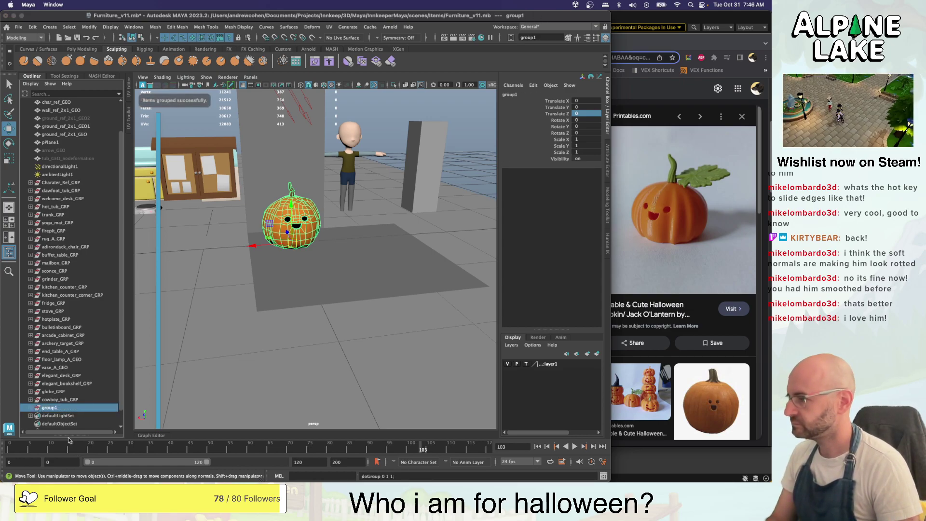
{"action": "double_click", "coordinate": [51, 408]}
{"action": "type", "text": "jack"}
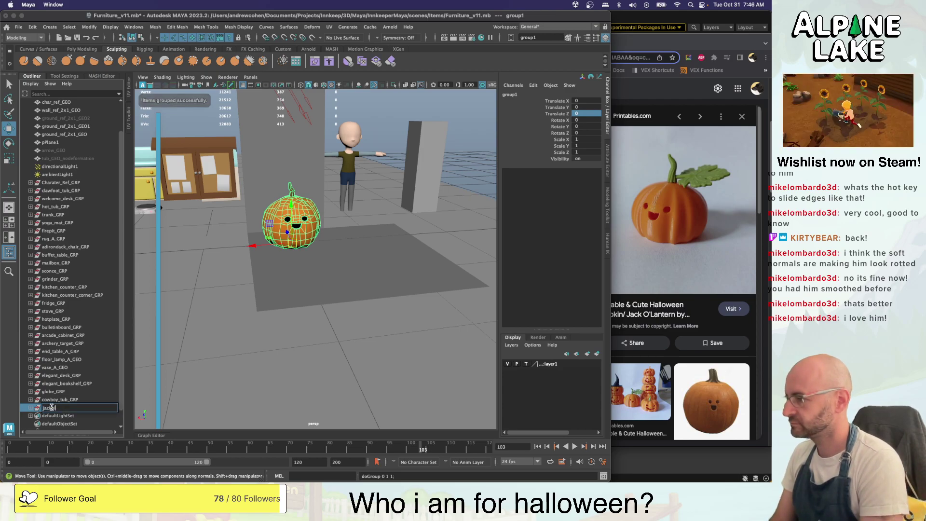
{"action": "type", "text": "olantern_cute_GRP"}
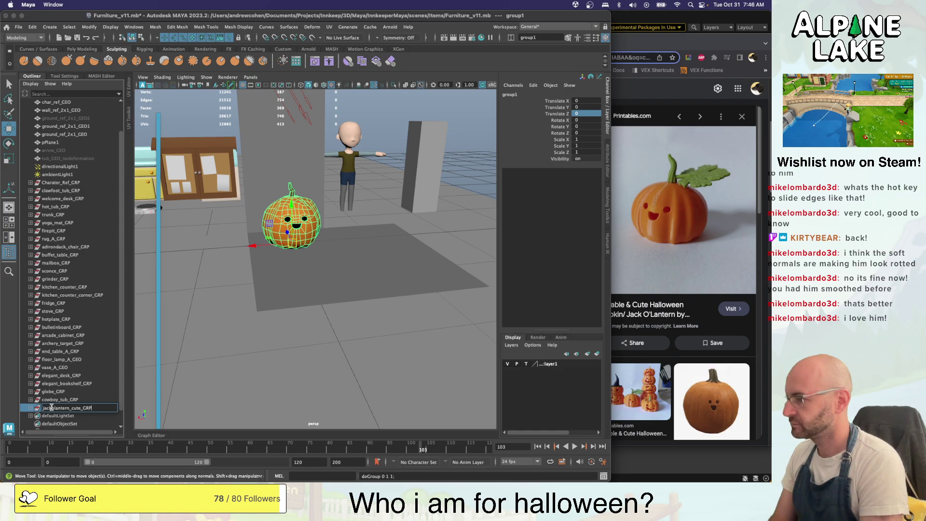
{"action": "key", "text": "Return"}
{"action": "scroll", "coordinate": [52, 410], "scroll_direction": "down", "scroll_amount": 2}
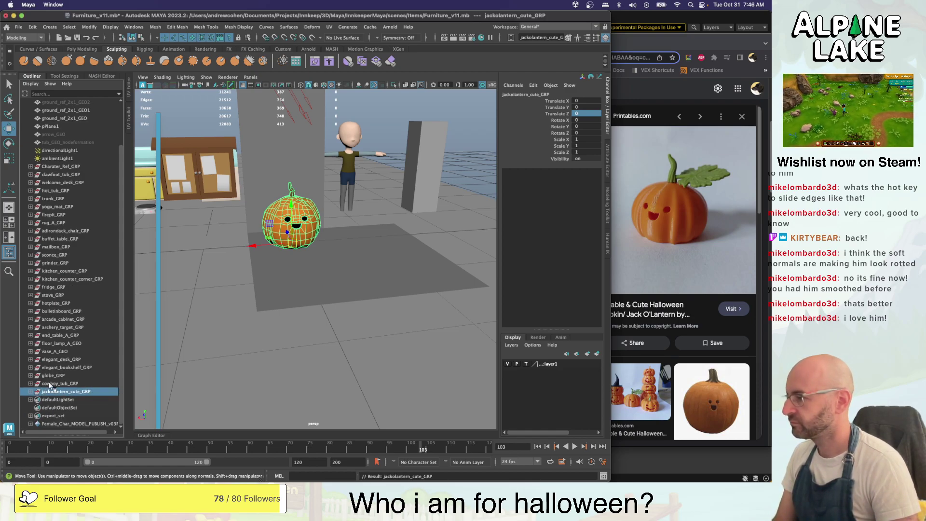
Select the members of export_set and save the scene as Furniture_v12.mb
{"action": "left_click", "coordinate": [49, 416]}
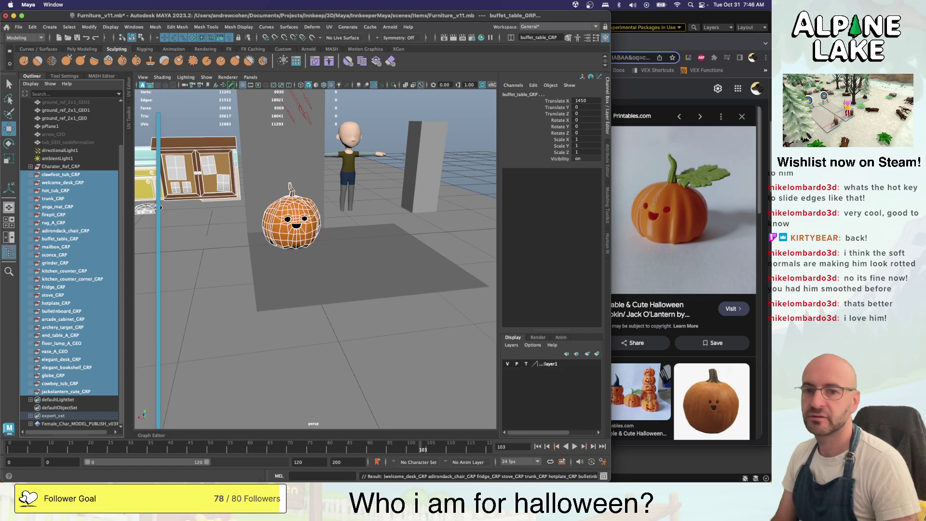
{"action": "key", "text": "q"}
{"action": "key", "text": "super+shift+s"}
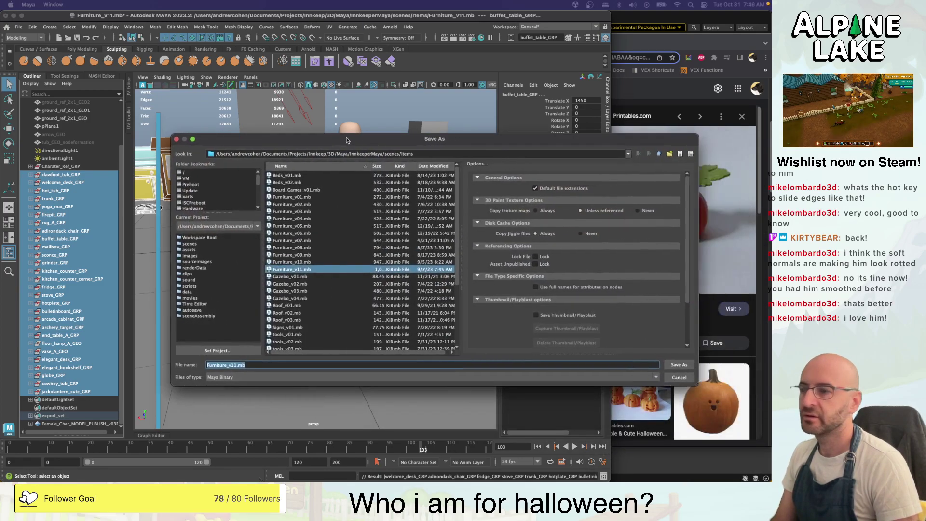
{"action": "left_click", "coordinate": [238, 356]}
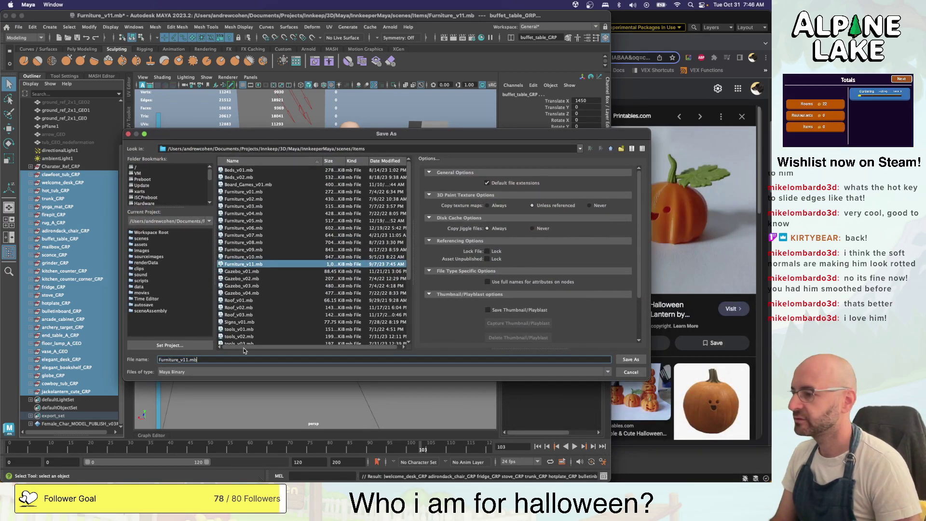
{"action": "key", "text": "Left"}
{"action": "key", "text": "Left"}
{"action": "key", "text": "Left"}
{"action": "key", "text": "BackSpace"}
{"action": "type", "text": "2"}
{"action": "key", "text": "Return"}
{"action": "key", "text": "w"}
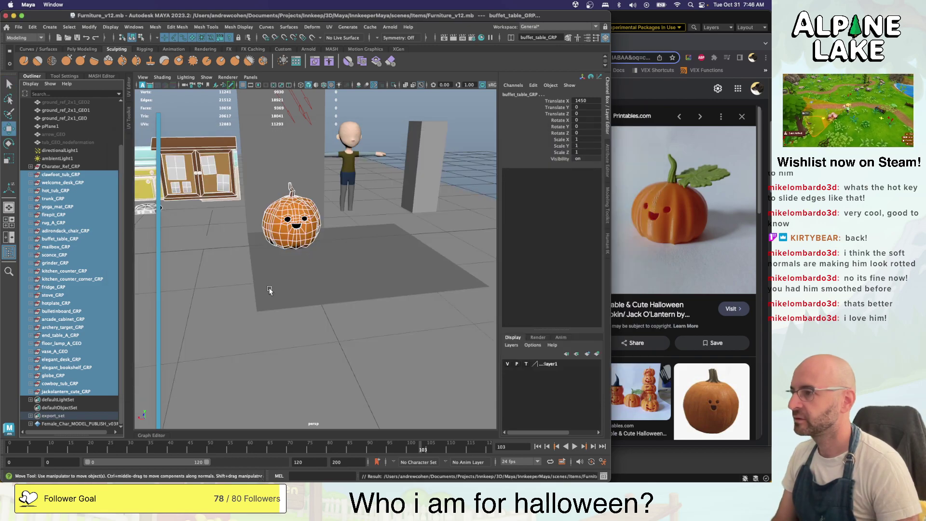
{"action": "key", "text": "q"}
{"action": "key", "text": "super+shift+s"}
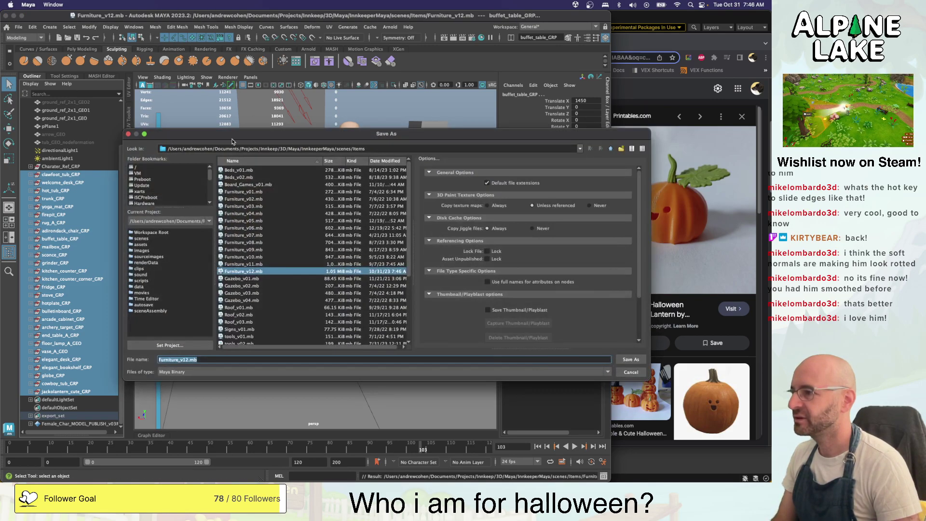
{"action": "left_click", "coordinate": [611, 149]}
{"action": "scroll", "coordinate": [266, 246], "scroll_direction": "down", "scroll_amount": 5}
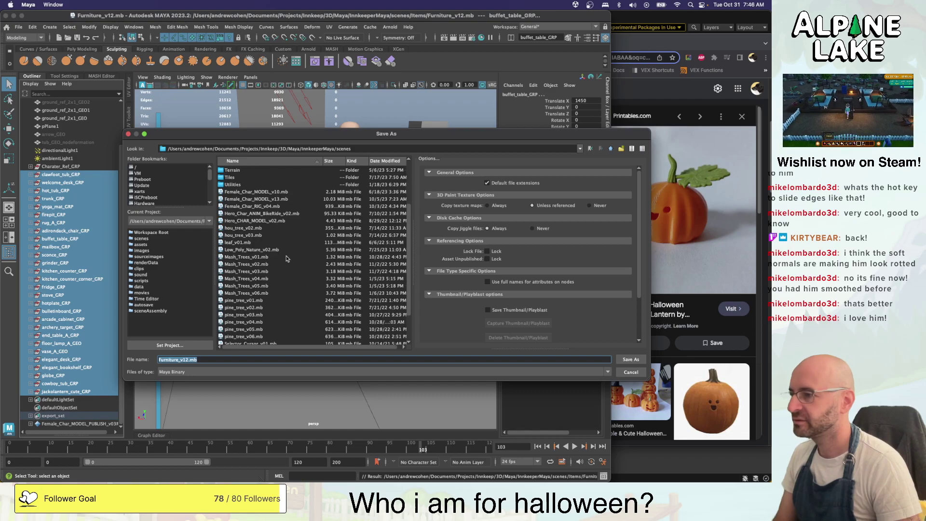
{"action": "key", "text": "Escape"}
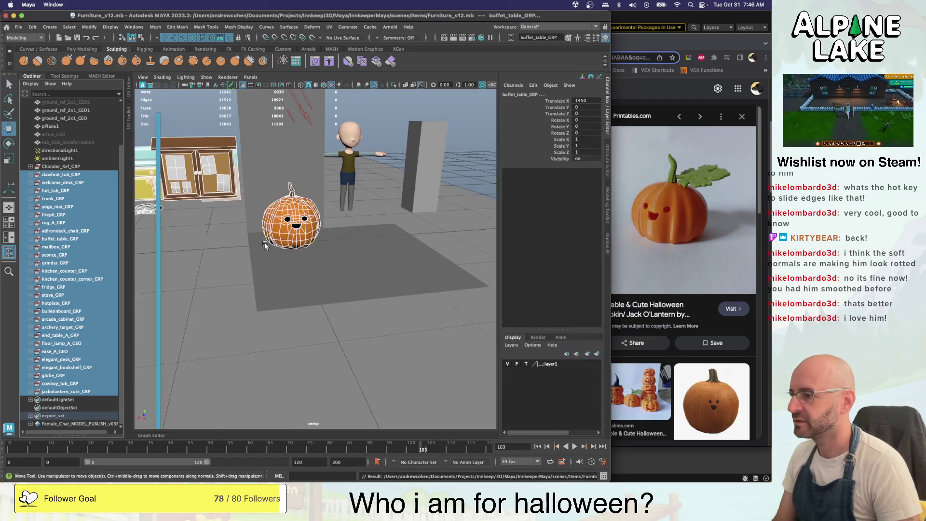
{"action": "key", "text": "w"}
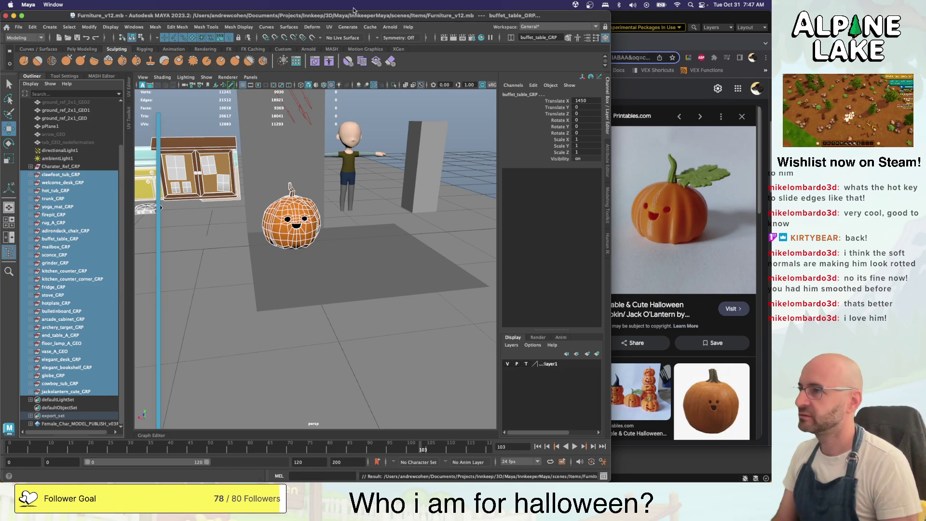
{"action": "double_click", "coordinate": [568, 14]}
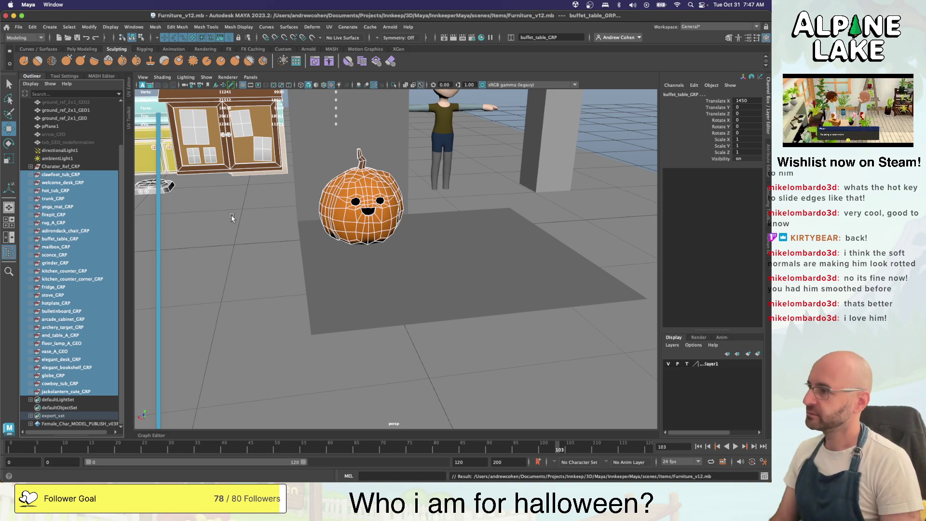
{"action": "left_click", "coordinate": [19, 26]}
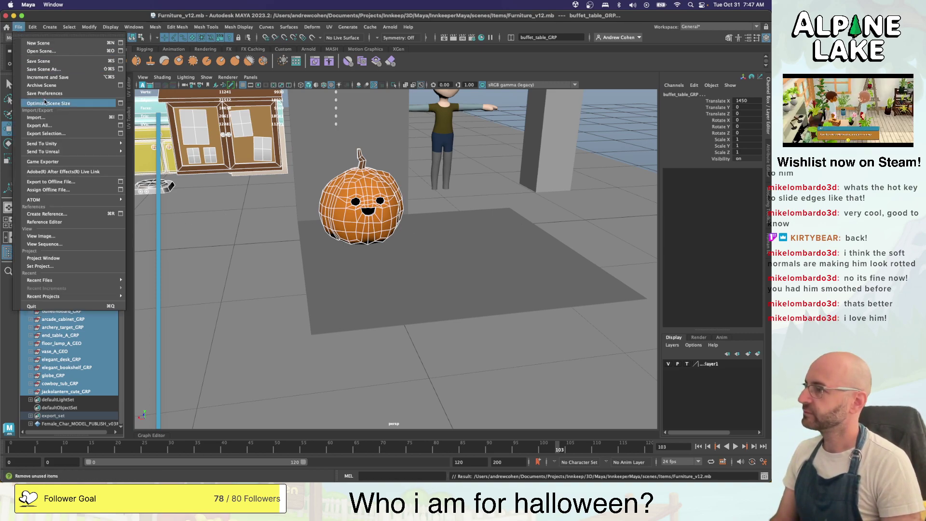
{"action": "mouse_move", "coordinate": [66, 144]}
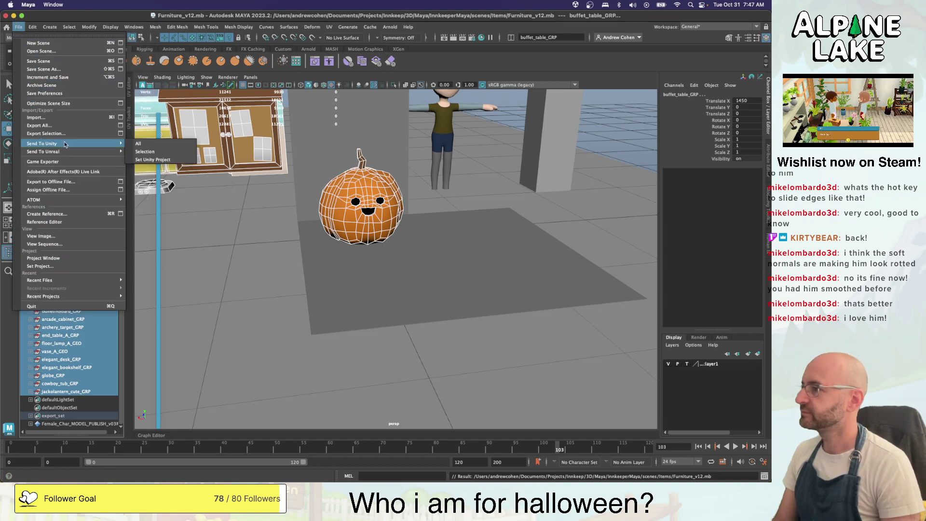
{"action": "left_click", "coordinate": [141, 151]}
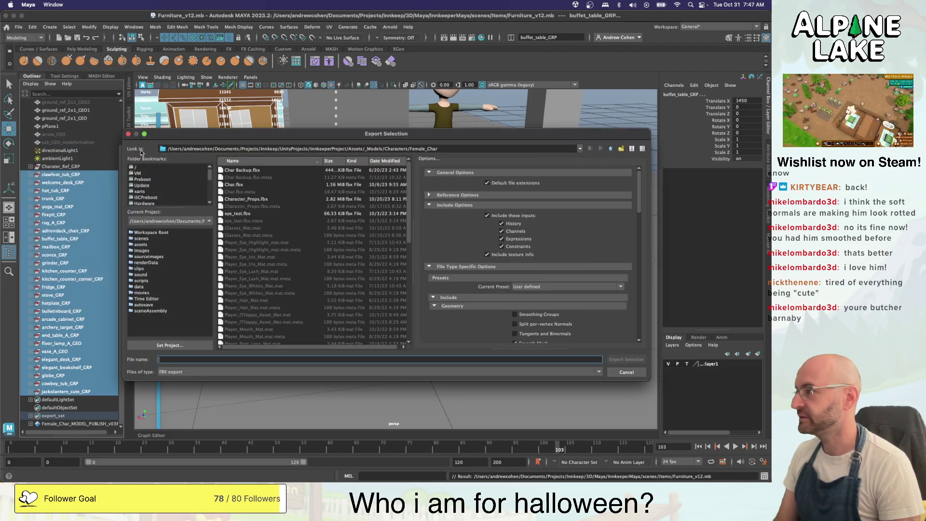
{"action": "left_click_drag", "start_coordinate": [183, 134], "coordinate": [188, 112]}
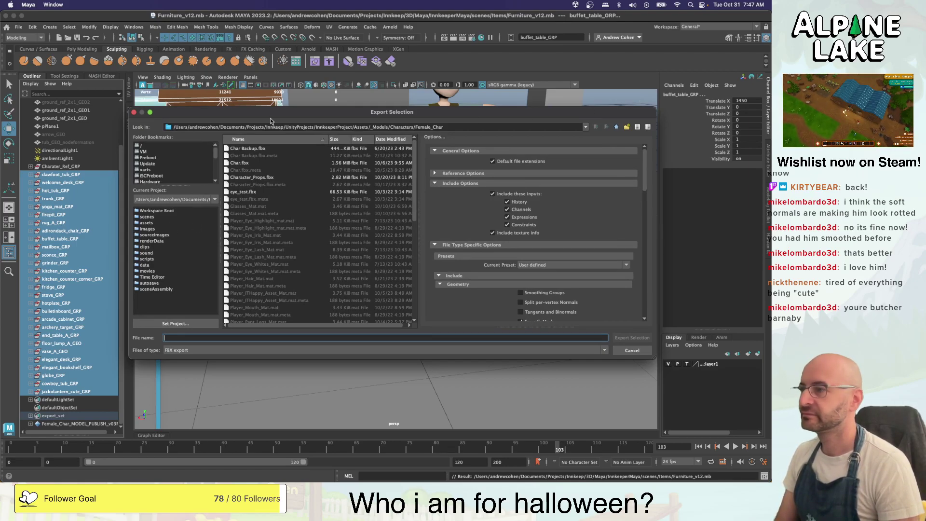
{"action": "left_click", "coordinate": [134, 112]}
Send the selected groups to Unity, overwriting furniture.fbx in the _Models/Decorations folder
{"action": "left_click", "coordinate": [19, 26]}
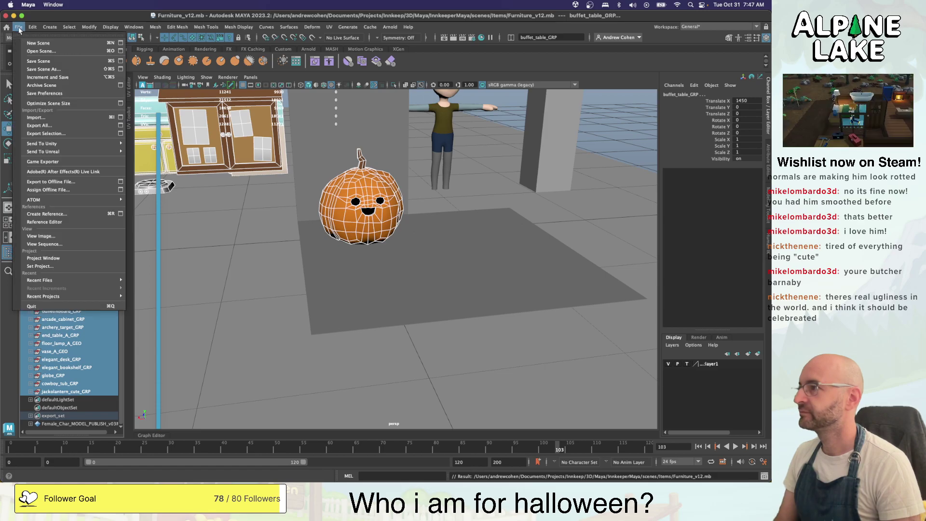
{"action": "mouse_move", "coordinate": [64, 142]}
{"action": "left_click", "coordinate": [148, 152]}
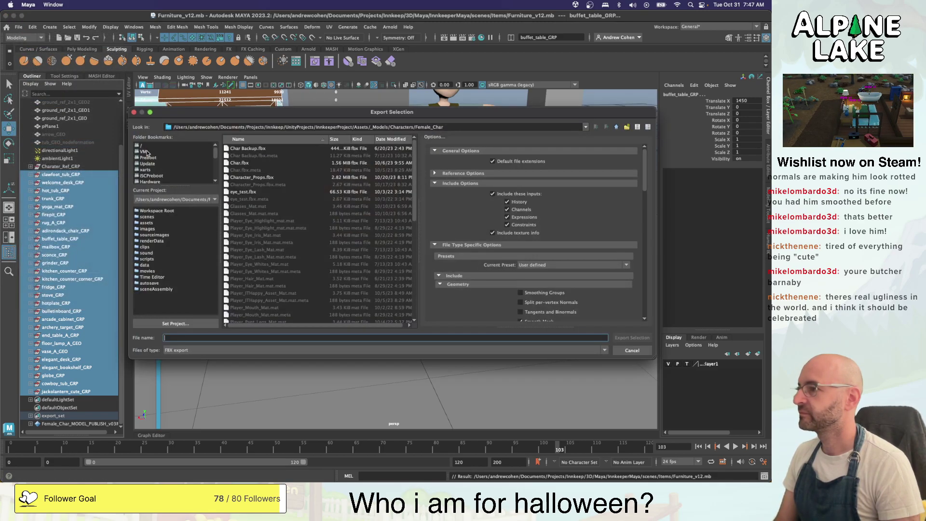
{"action": "left_click", "coordinate": [616, 127]}
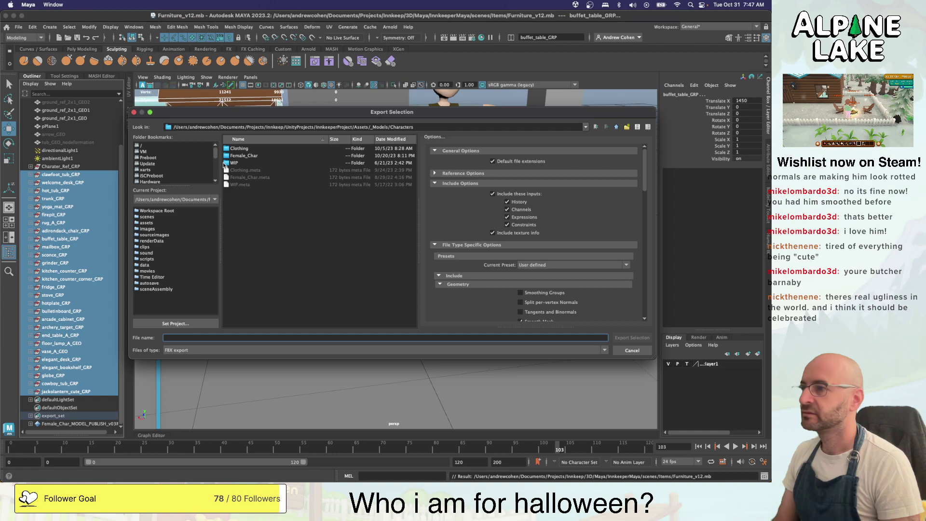
{"action": "left_click", "coordinate": [616, 127]}
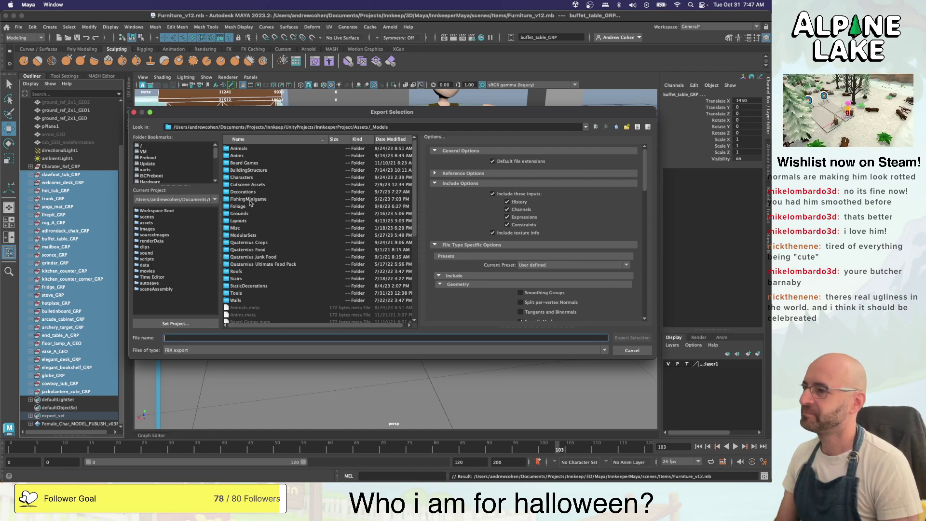
{"action": "double_click", "coordinate": [247, 192]}
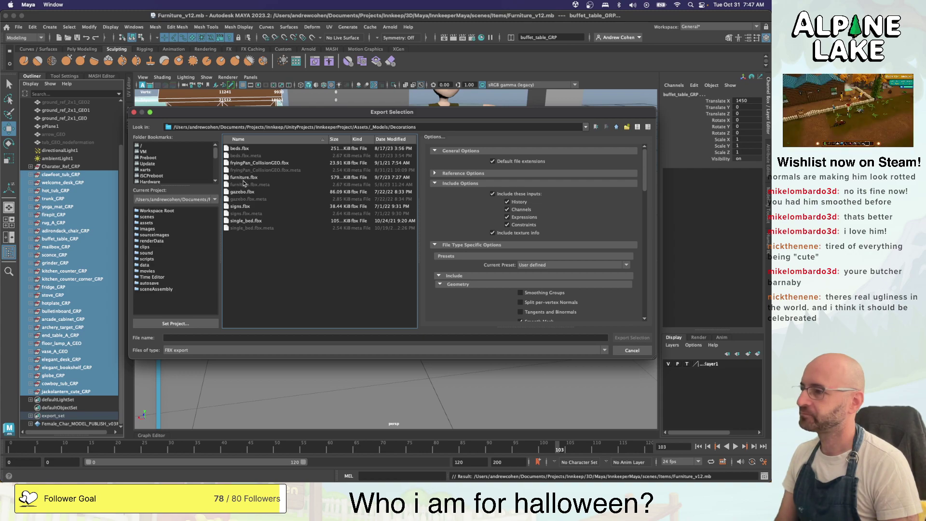
{"action": "left_click", "coordinate": [247, 179]}
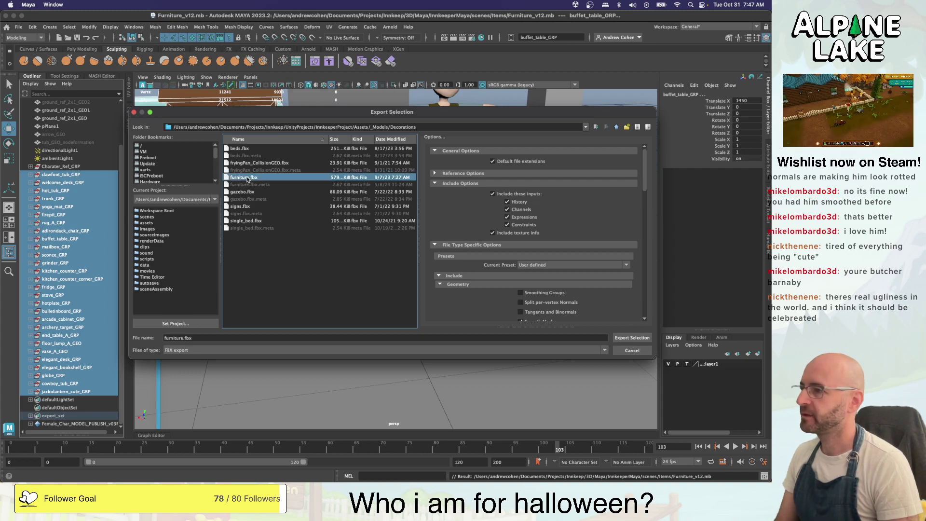
{"action": "left_click", "coordinate": [631, 337]}
{"action": "left_click", "coordinate": [385, 234]}
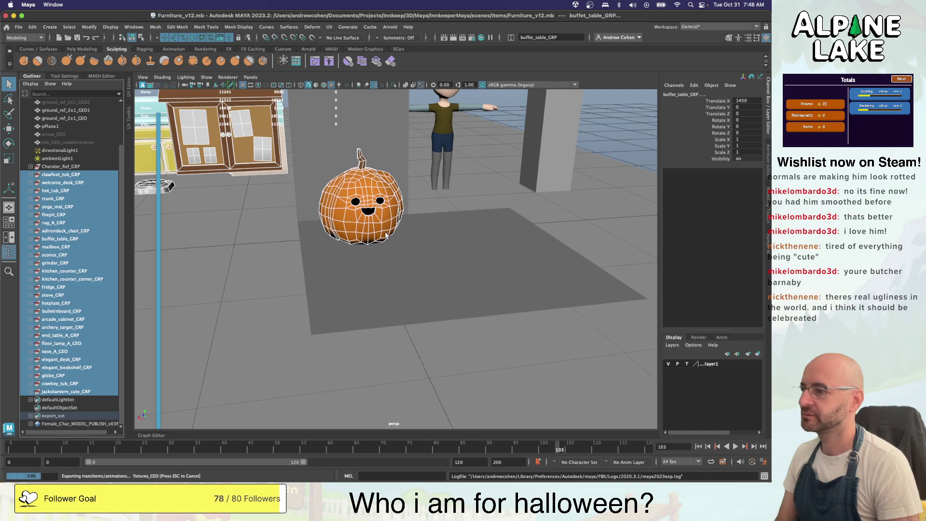
Duplicate the pumpkin mesh several times in place
{"action": "left_click", "coordinate": [364, 177]}
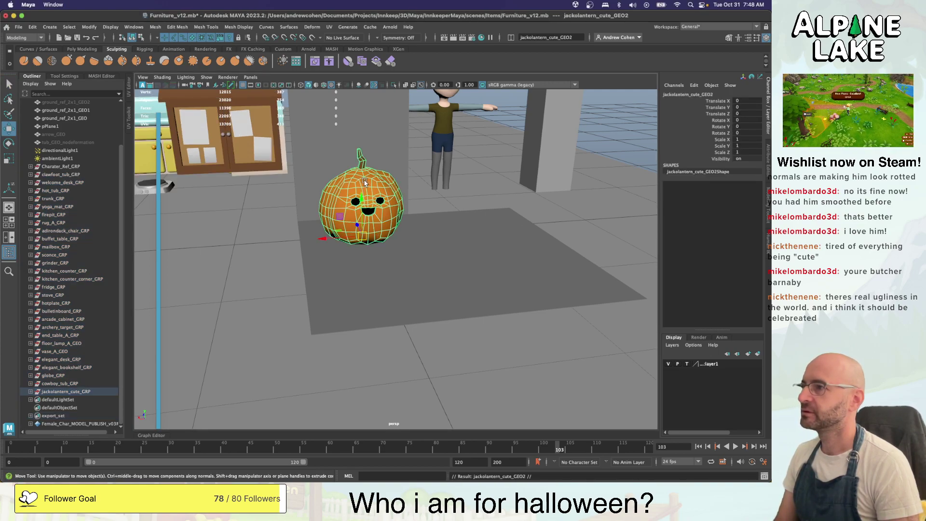
{"action": "key", "text": "super+d"}
{"action": "key", "text": "super+d"}
{"action": "key", "text": "super+d"}
{"action": "key", "text": "f"}
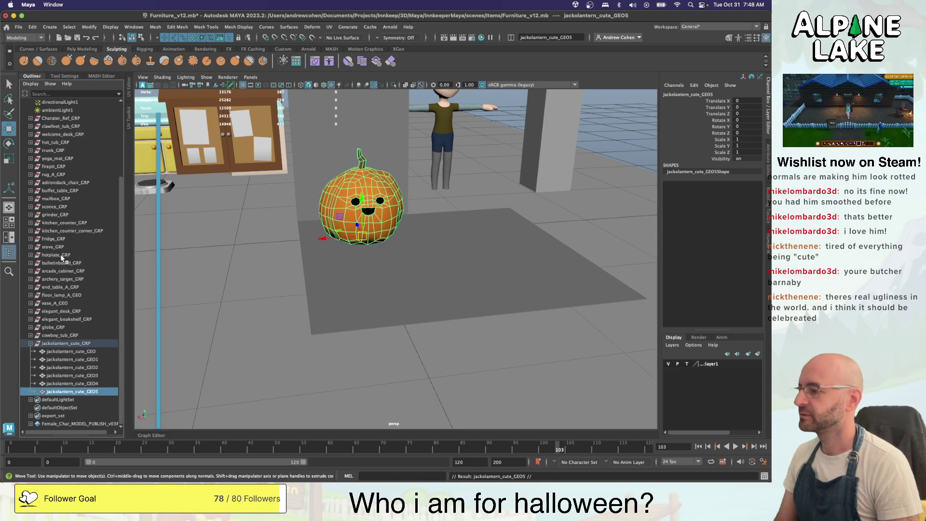
Undo all the pumpkin mesh duplicates and save the scene
{"action": "key", "text": "ctrl+z"}
{"action": "key", "text": "ctrl+z"}
{"action": "key", "text": "ctrl+z"}
{"action": "key", "text": "ctrl+z"}
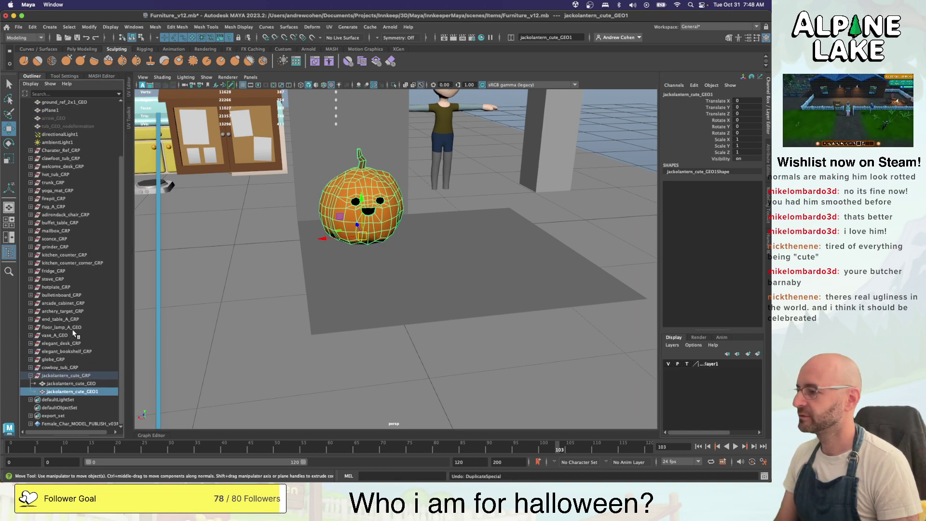
{"action": "key", "text": "ctrl+z"}
{"action": "key", "text": "ctrl+s"}
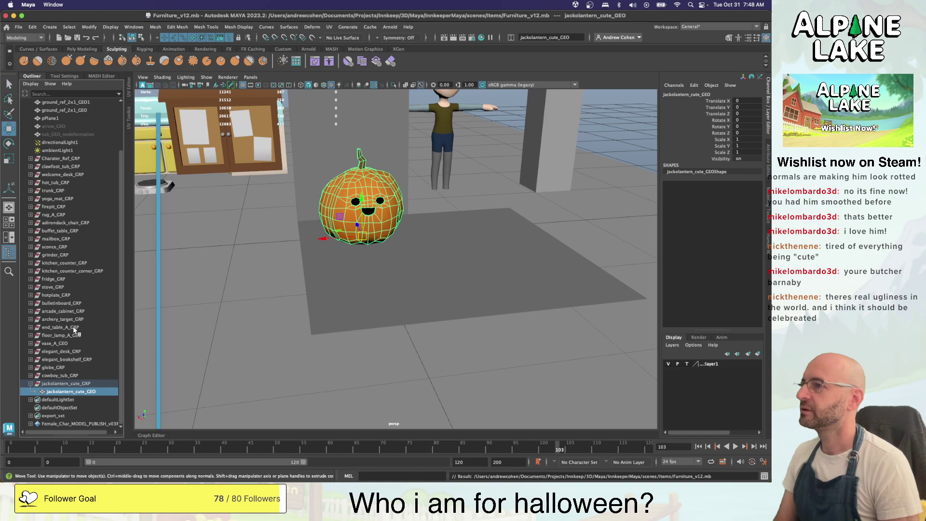
Switch to Unity and duplicate all four assets found by searching the project for "decor lamp"
{"action": "key", "text": "super+Tab"}
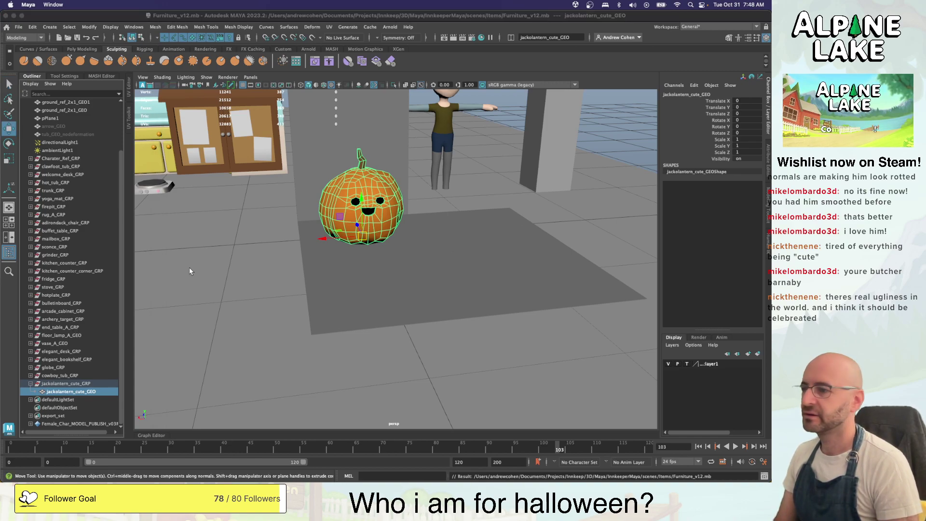
{"action": "left_click", "coordinate": [83, 285]}
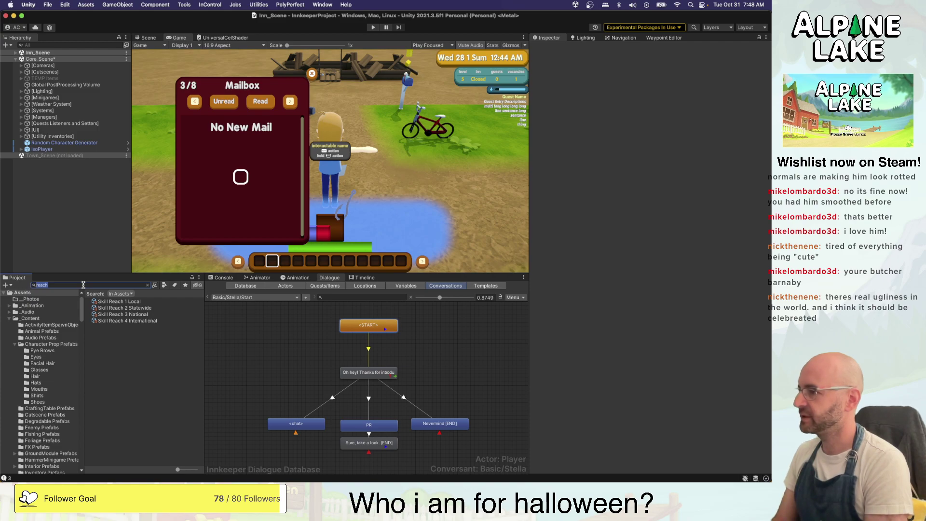
{"action": "type", "text": "decor lamp"}
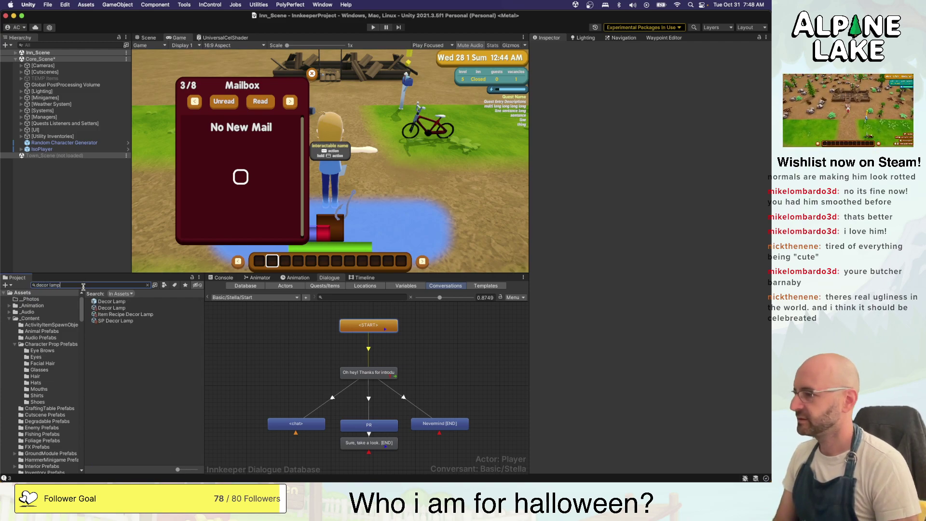
{"action": "left_click", "coordinate": [105, 301]}
{"action": "left_click", "coordinate": [112, 320], "text": "shift"}
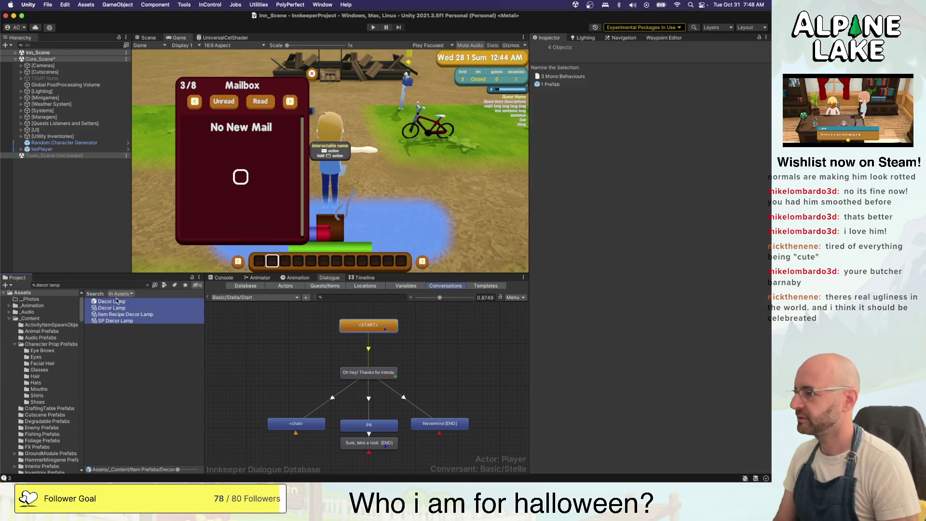
{"action": "key", "text": "super+d"}
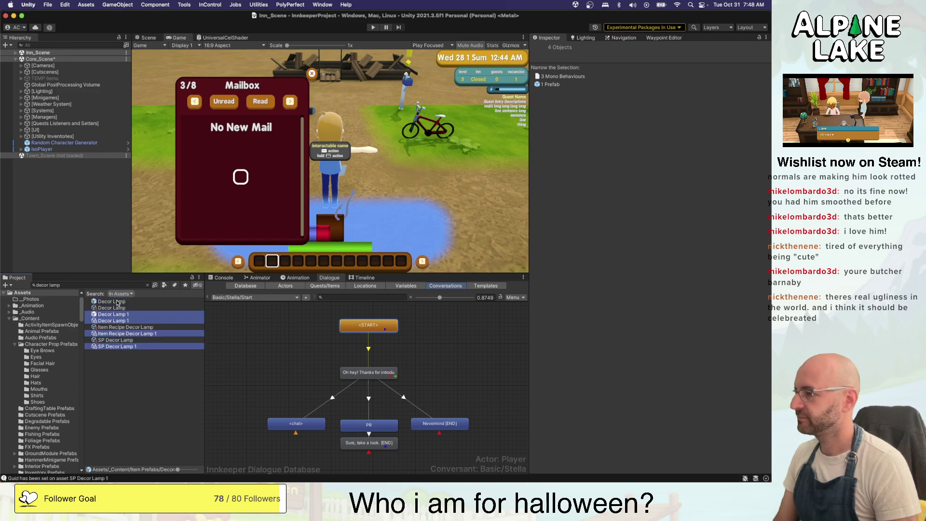
Rename the duplicated Decor Lamp 1 prefab as Decor Jackolantern Cute, copying the "Jackolantern Cute" part of the name
{"action": "left_click", "coordinate": [120, 314]}
{"action": "key", "text": "Return"}
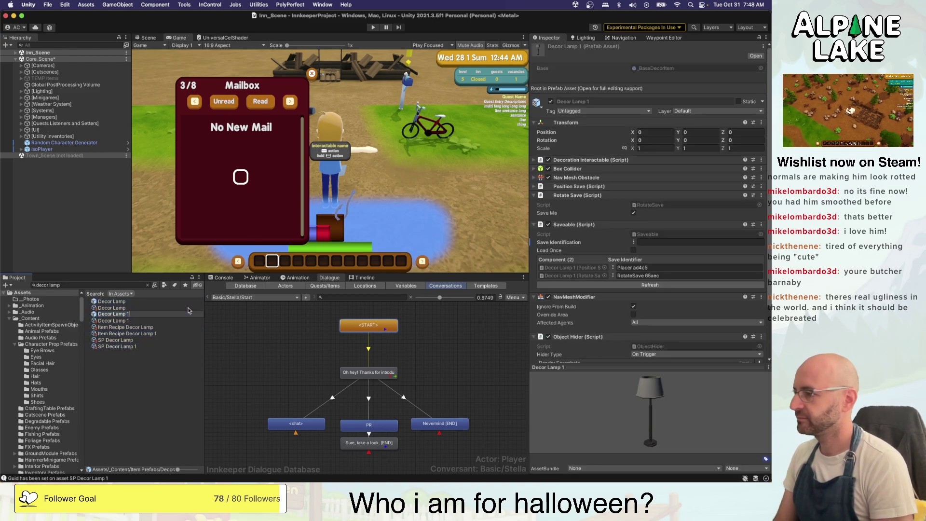
{"action": "type", "text": "Decor Jac"}
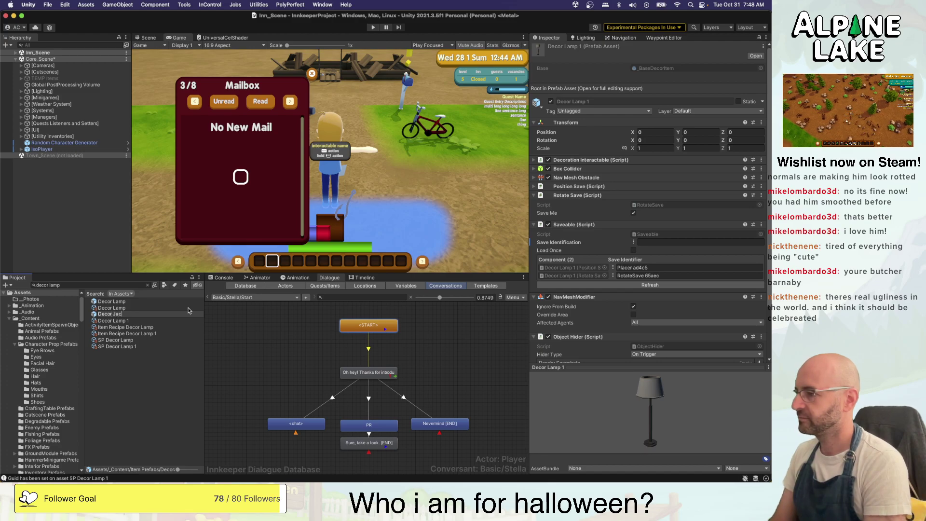
{"action": "type", "text": "kolantern C"}
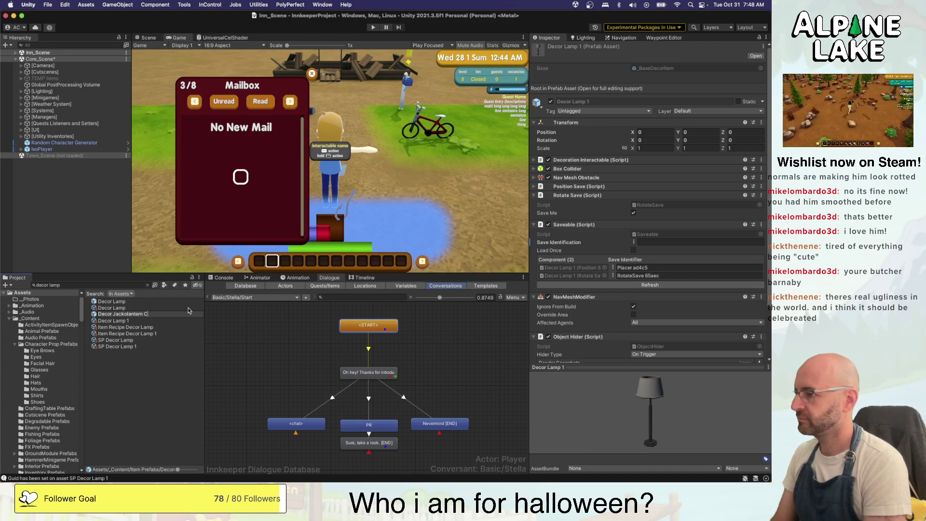
{"action": "type", "text": "ute"}
{"action": "key", "text": "shift+alt+Left"}
{"action": "key", "text": "shift+alt+Left"}
{"action": "key", "text": "super+c"}
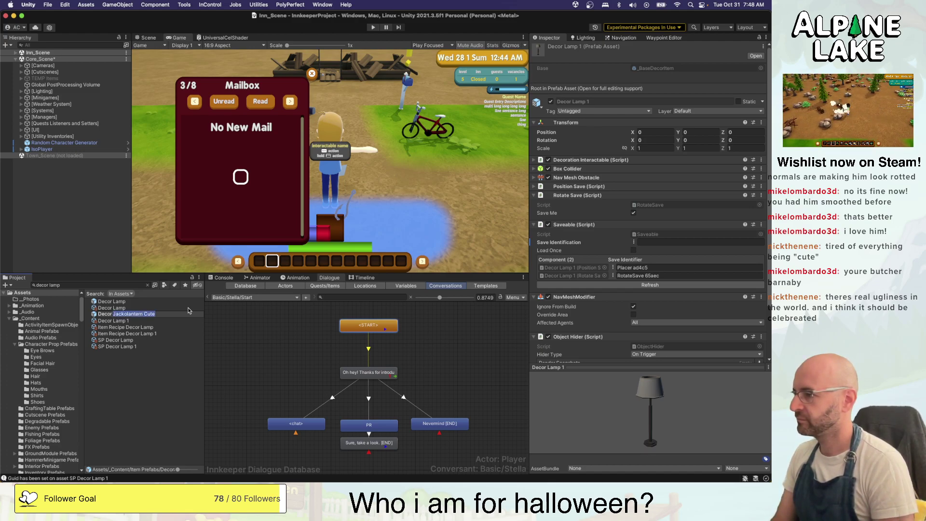
{"action": "key", "text": "Return"}
Rename the duplicated Decor Lamp 1 decoration item as Decor Jackolantern Cute by pasting the copied name part
{"action": "key", "text": "Down"}
{"action": "key", "text": "Down"}
{"action": "key", "text": "Down"}
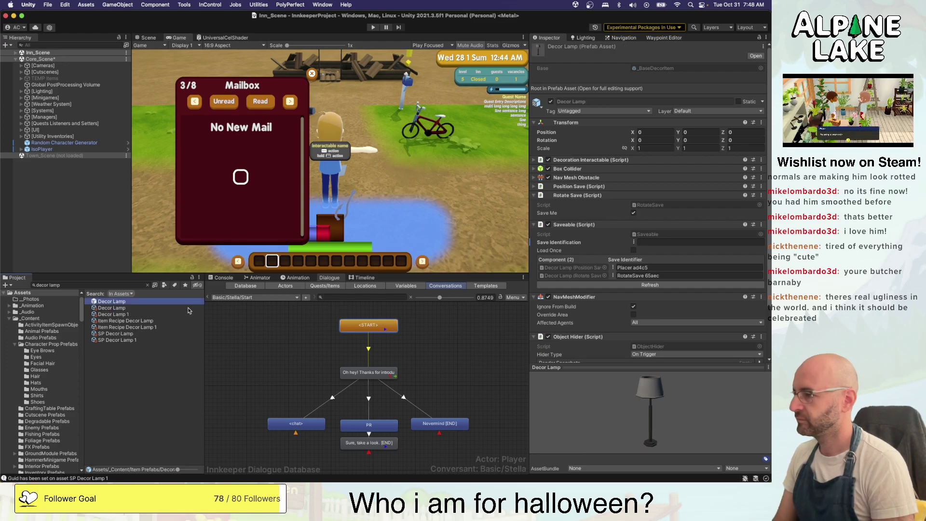
{"action": "key", "text": "Return"}
{"action": "key", "text": "Right"}
{"action": "key", "text": "shift+alt+Left"}
{"action": "key", "text": "shift+alt+Left"}
{"action": "key", "text": "super+v"}
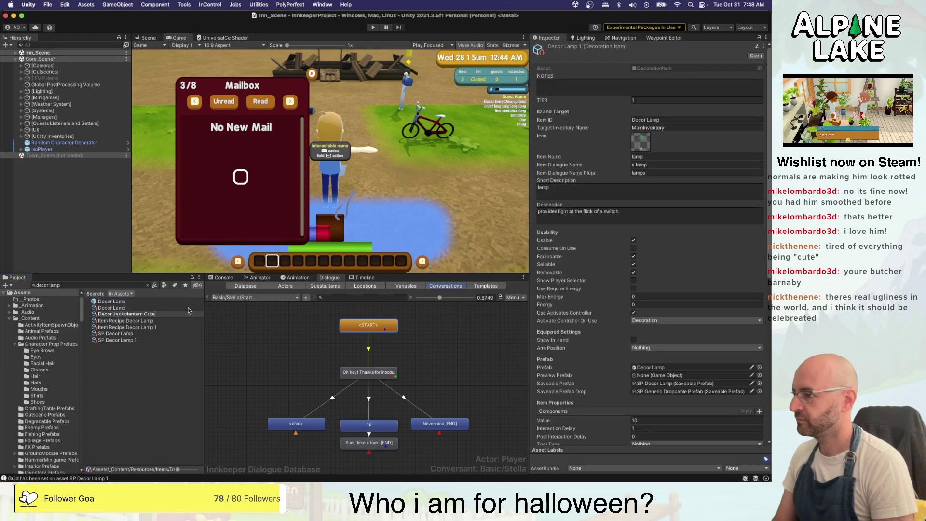
{"action": "key", "text": "Return"}
Rename the duplicated item recipe as Item Recipe Decor Jackolantern Cute
{"action": "key", "text": "Down"}
{"action": "key", "text": "Return"}
{"action": "key", "text": "shift+alt+Left"}
{"action": "key", "text": "shift+alt+Left"}
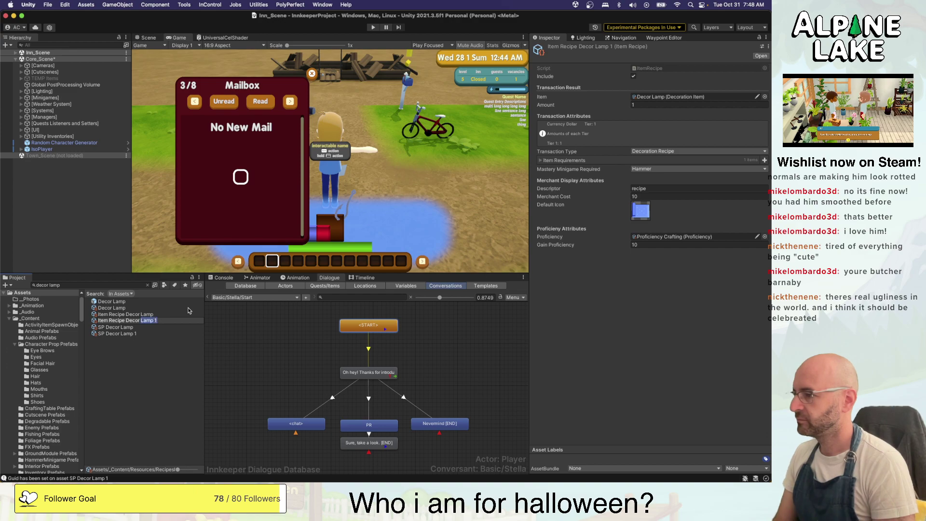
{"action": "key", "text": "super+v"}
{"action": "key", "text": "Return"}
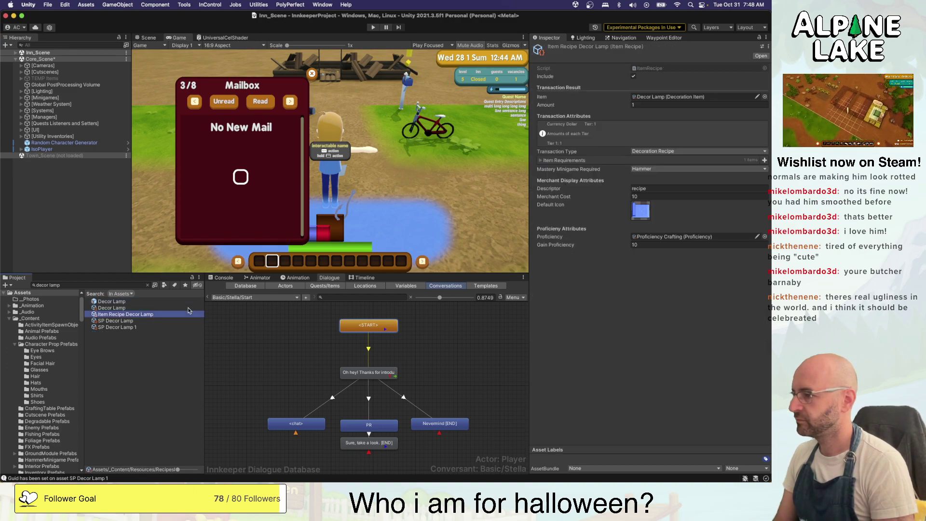
Rename the duplicated saveable prefab asset as SP Decor Jackolantern Cute
{"action": "key", "text": "Down"}
{"action": "key", "text": "Return"}
{"action": "key", "text": "shift+alt+Left"}
{"action": "key", "text": "shift+alt+Left"}
{"action": "key", "text": "super+v"}
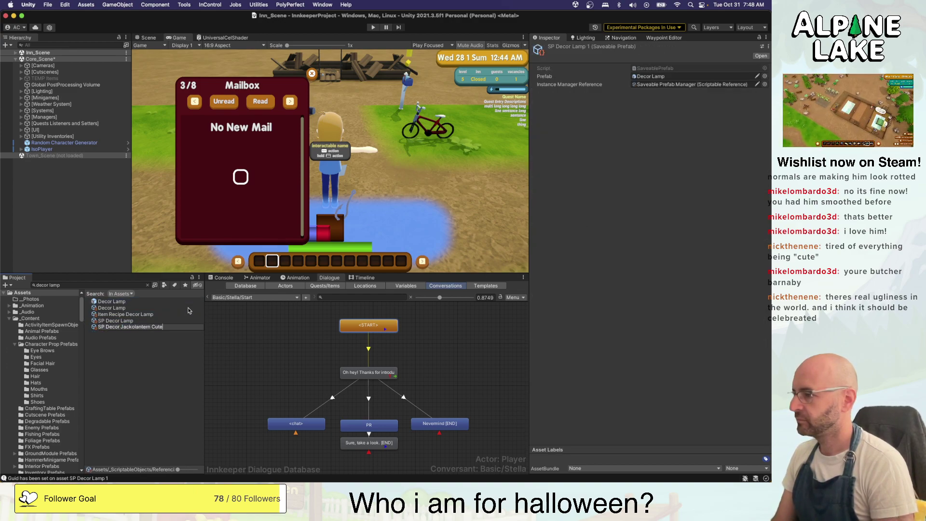
Search the project for "Jackolantern Cute" and open the Decor Jackolantern Cute prefab in the Scene view
{"action": "left_click", "coordinate": [114, 284]}
{"action": "key", "text": "super+v"}
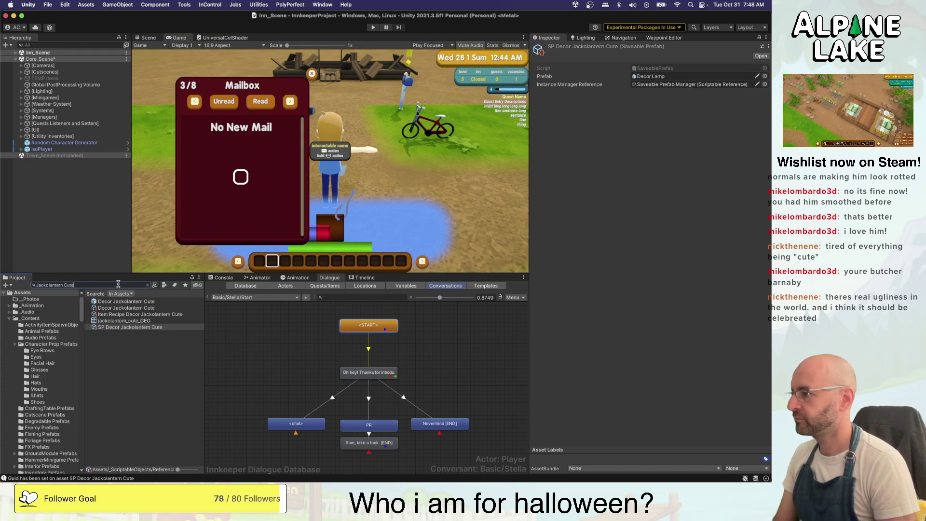
{"action": "double_click", "coordinate": [125, 302]}
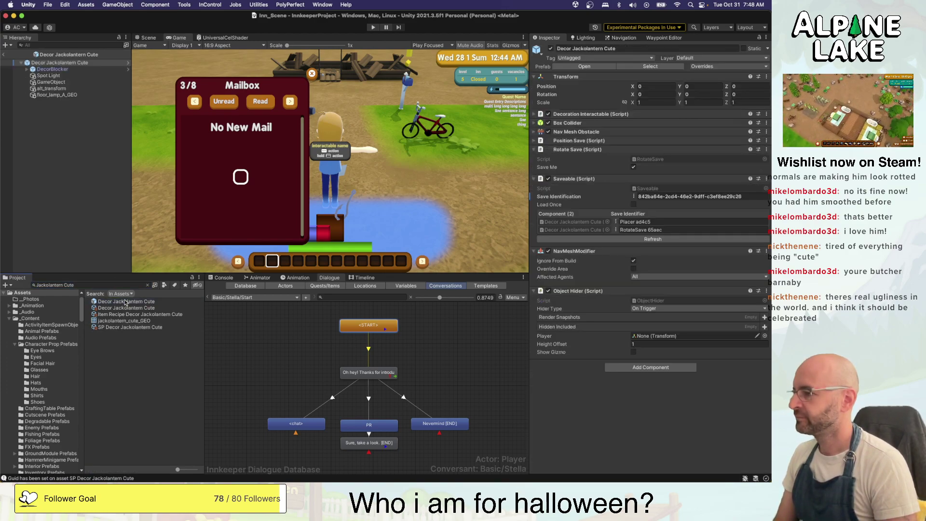
{"action": "left_click", "coordinate": [148, 37]}
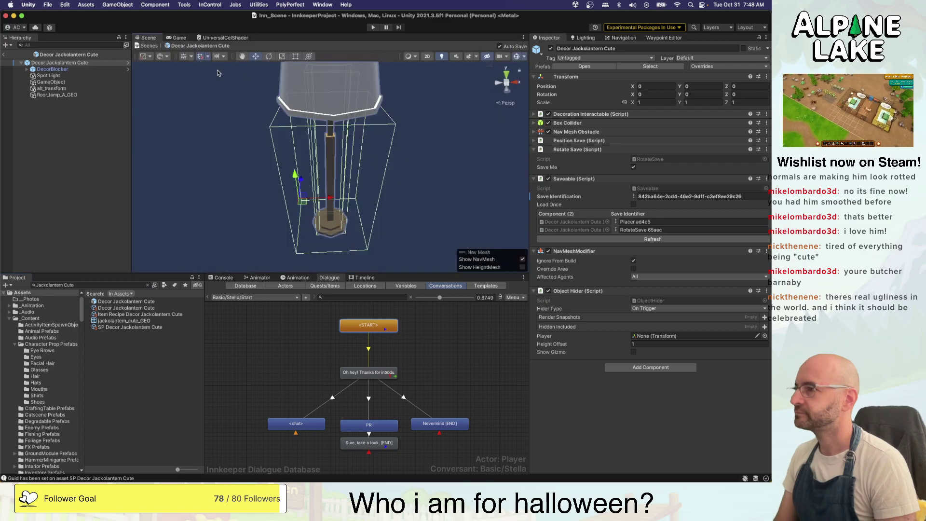
{"action": "scroll", "coordinate": [300, 144], "scroll_direction": "down", "scroll_amount": 5}
Replace the mesh of the prefab's floor_lamp_A_GEO object with jackolantern_cute_GEO
{"action": "left_click", "coordinate": [51, 82]}
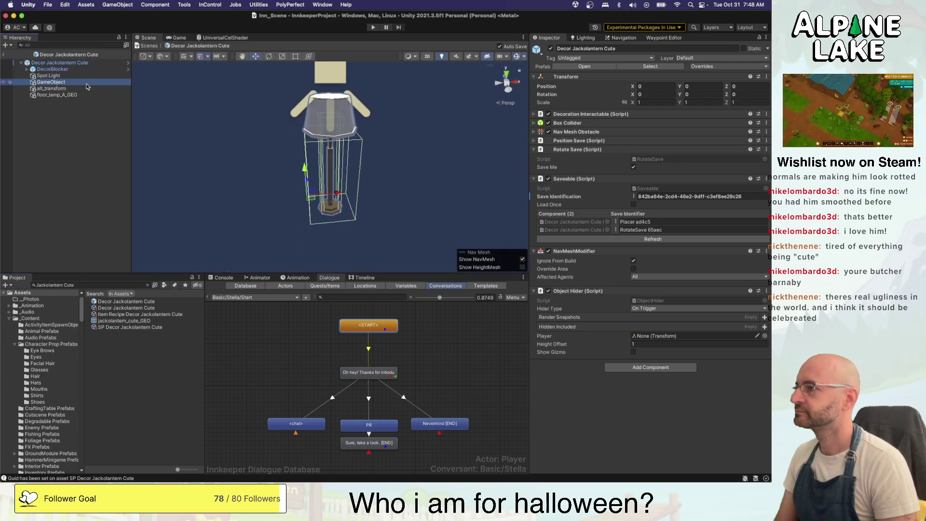
{"action": "left_click", "coordinate": [91, 82]}
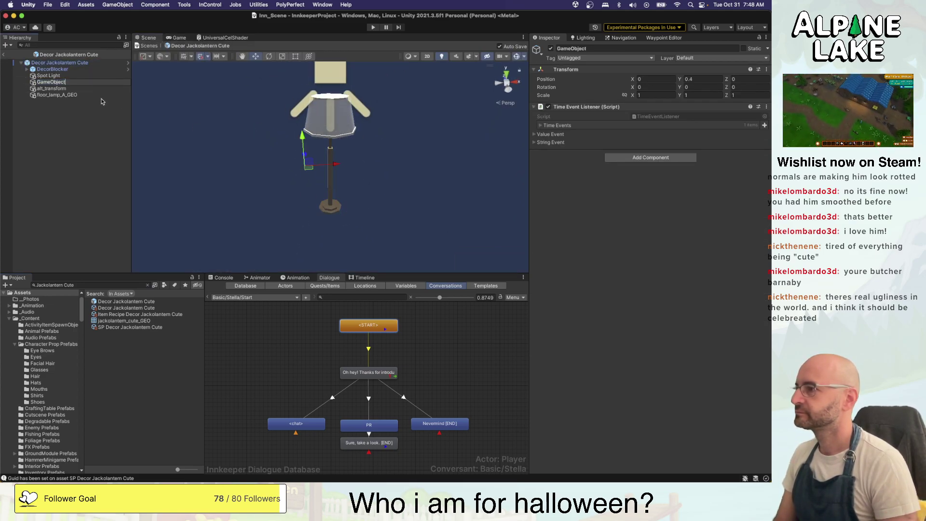
{"action": "right_click", "coordinate": [101, 96]}
{"action": "left_click", "coordinate": [85, 99]}
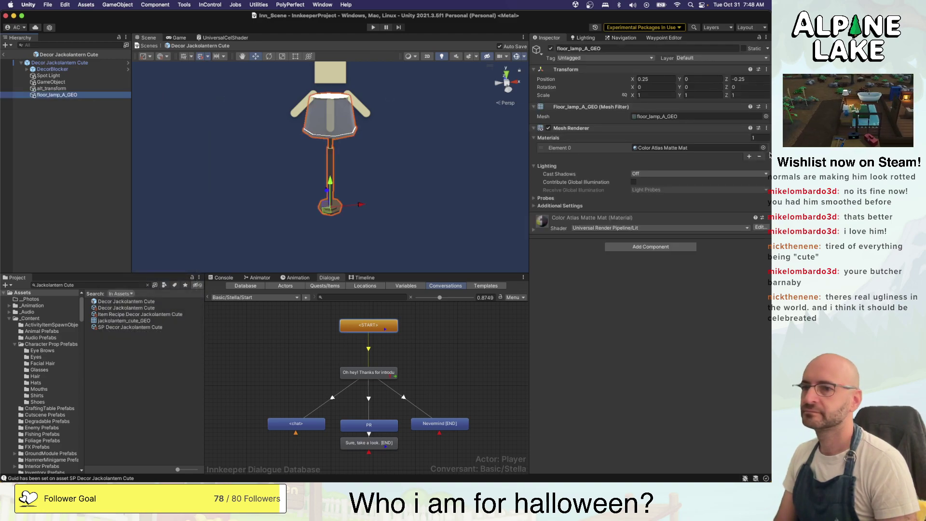
{"action": "left_click", "coordinate": [767, 117]}
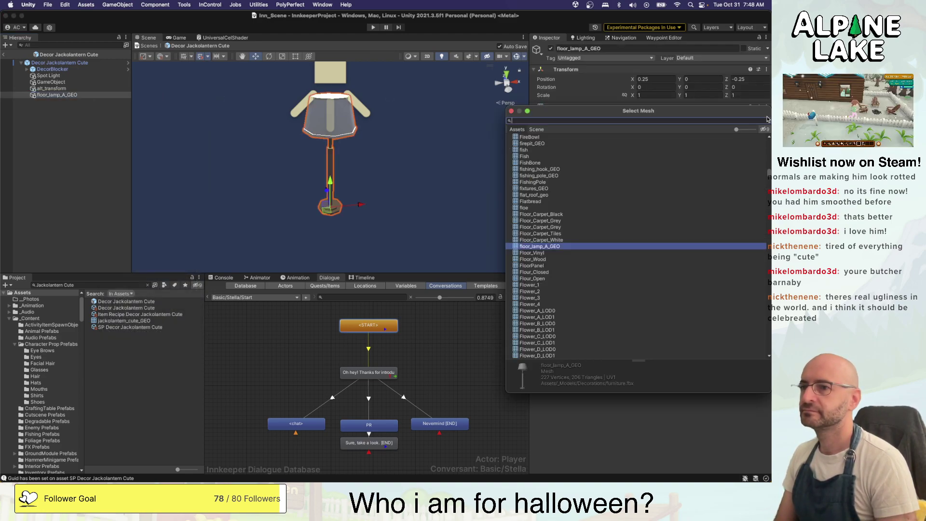
{"action": "key", "text": "Down"}
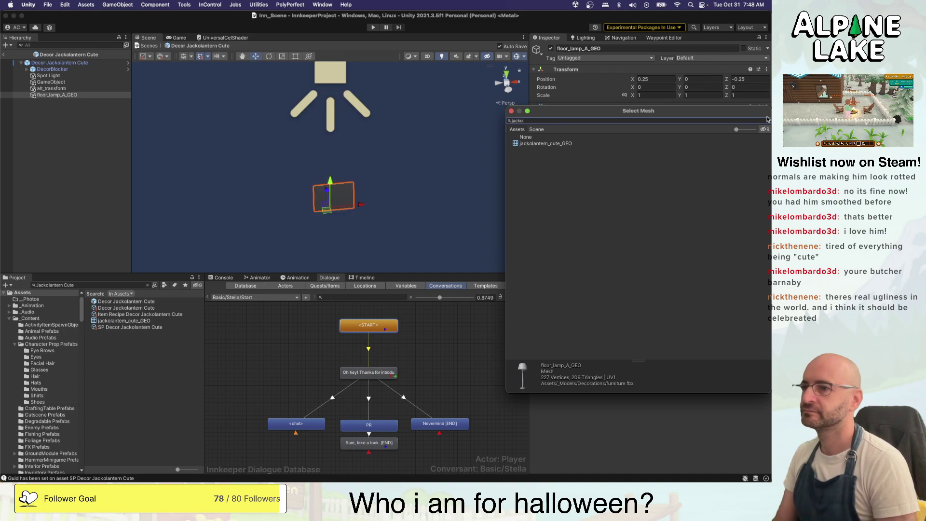
{"action": "key", "text": "Return"}
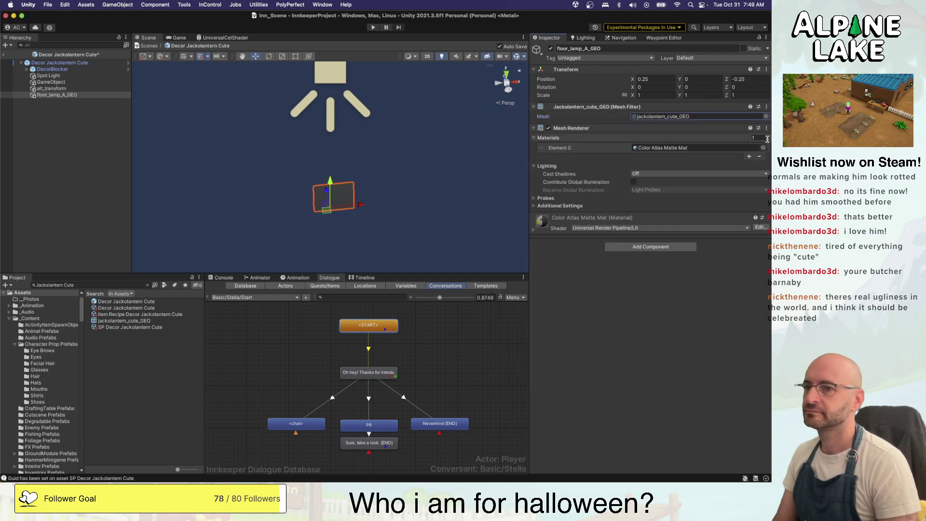
Examine the jack-o'-lantern mesh in the prefab up close and from several angles
{"action": "left_click", "coordinate": [749, 156]}
{"action": "left_click_drag", "start_coordinate": [476, 179], "coordinate": [382, 137], "text": "alt"}
{"action": "scroll", "coordinate": [453, 151], "scroll_direction": "down", "scroll_amount": 5}
{"action": "left_click", "coordinate": [381, 138]}
{"action": "scroll", "coordinate": [386, 193], "scroll_direction": "up", "scroll_amount": 5}
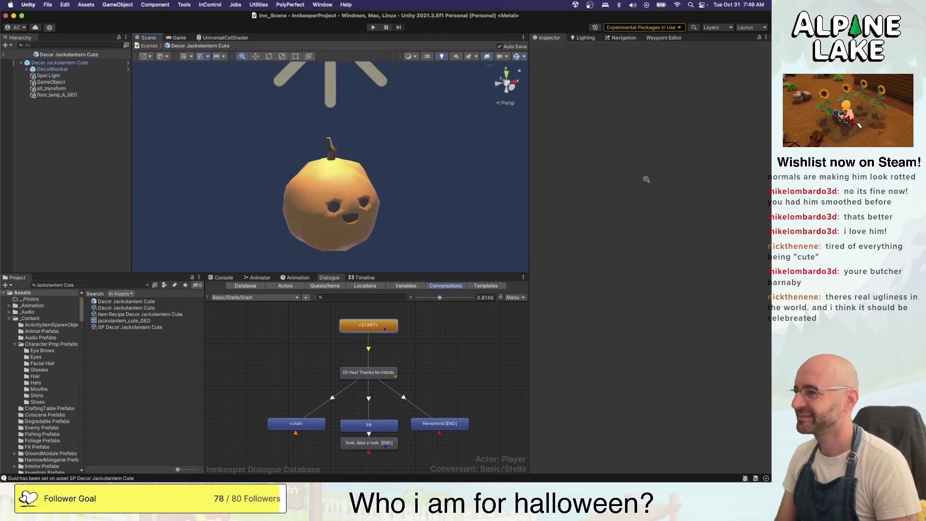
{"action": "left_click_drag", "start_coordinate": [388, 203], "coordinate": [346, 166], "text": "alt"}
{"action": "scroll", "coordinate": [396, 216], "scroll_direction": "up", "scroll_amount": 3}
{"action": "scroll", "coordinate": [385, 136], "scroll_direction": "down", "scroll_amount": 10}
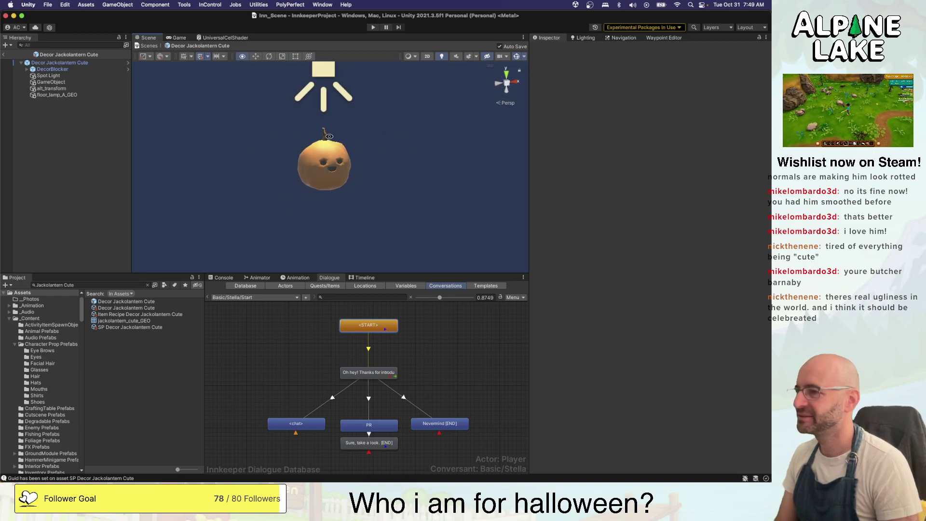
{"action": "left_click_drag", "start_coordinate": [309, 140], "coordinate": [286, 141], "text": "alt"}
Switch to Maya and select the face loops forming the inner walls of both eye holes on the pumpkin
{"action": "key", "text": "super+Tab"}
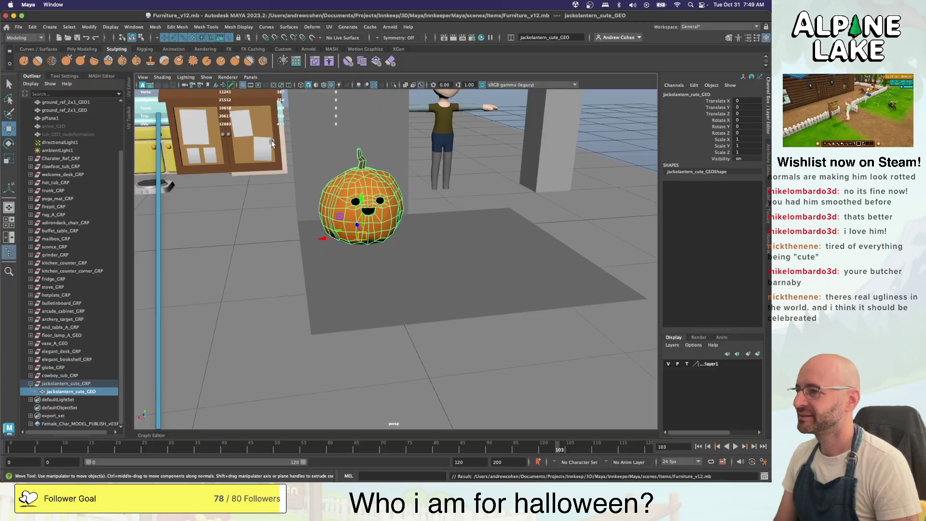
{"action": "right_click_drag", "start_coordinate": [368, 185], "coordinate": [419, 188], "text": "alt"}
{"action": "left_click_drag", "start_coordinate": [420, 188], "coordinate": [329, 194], "text": "alt"}
{"action": "middle_click_drag", "start_coordinate": [329, 194], "coordinate": [422, 190], "text": "alt"}
{"action": "left_click_drag", "start_coordinate": [376, 194], "coordinate": [288, 179], "text": "alt"}
{"action": "right_click_drag", "start_coordinate": [289, 179], "coordinate": [308, 146], "text": "alt"}
{"action": "key", "text": "q"}
{"action": "double_click", "coordinate": [278, 194]}
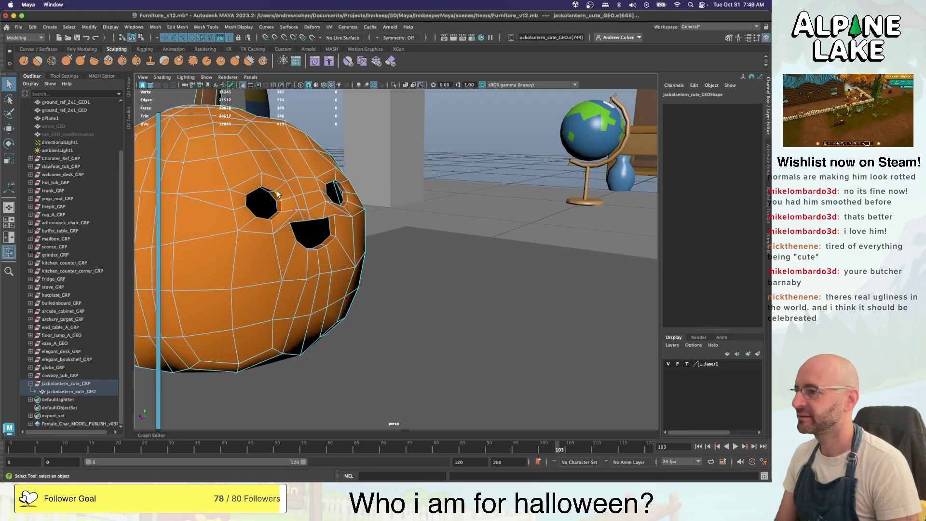
{"action": "right_click", "coordinate": [277, 193]}
{"action": "left_click", "coordinate": [279, 204]}
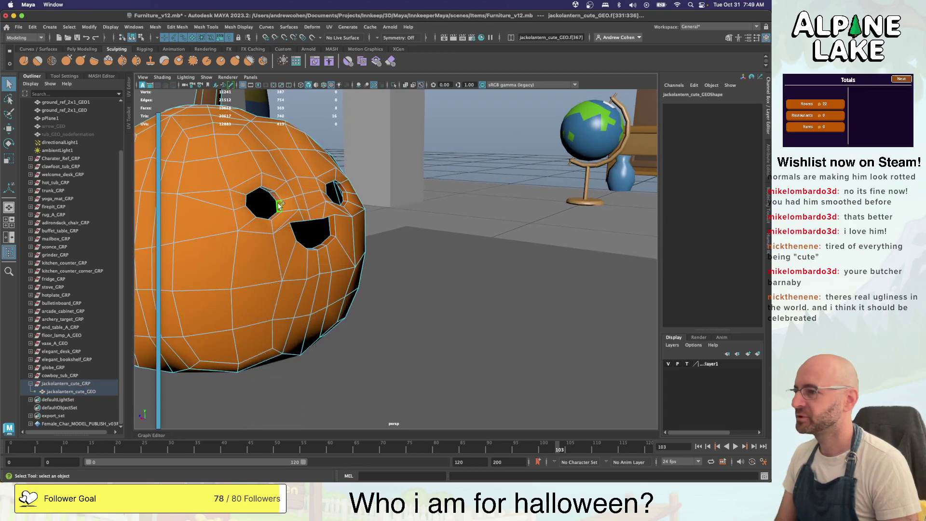
{"action": "double_click", "coordinate": [344, 195], "text": "shift"}
{"action": "key", "text": "f"}
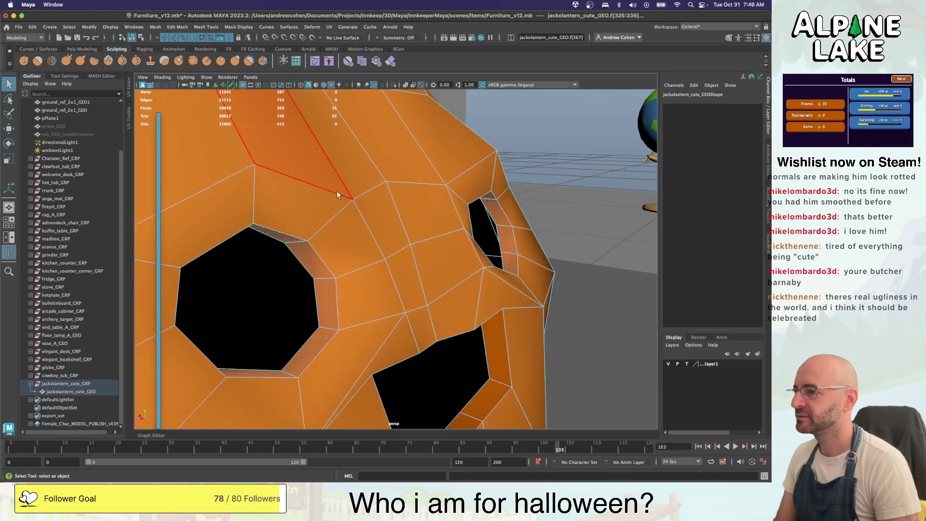
Move the inner wall faces of both eye holes with the Move tool
{"action": "left_click_drag", "start_coordinate": [339, 193], "coordinate": [403, 223], "text": "alt"}
{"action": "key", "text": "w"}
{"action": "left_click_drag", "start_coordinate": [395, 259], "coordinate": [362, 210]}
{"action": "scroll", "coordinate": [413, 251], "scroll_direction": "down", "scroll_amount": 5}
{"action": "scroll", "coordinate": [361, 210], "scroll_direction": "down", "scroll_amount": 2}
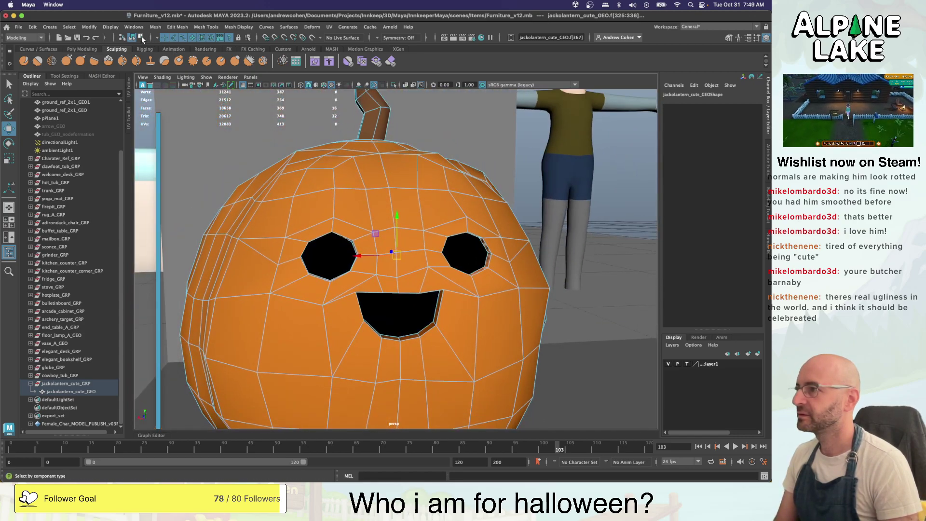
Return to object selection, select the whole jack-o'-lantern mesh and save the scene
{"action": "left_click", "coordinate": [132, 38]}
{"action": "key", "text": "q"}
{"action": "left_click", "coordinate": [280, 135]}
{"action": "scroll", "coordinate": [340, 205], "scroll_direction": "down", "scroll_amount": 5}
{"action": "left_click_drag", "start_coordinate": [400, 188], "coordinate": [401, 236], "text": "alt"}
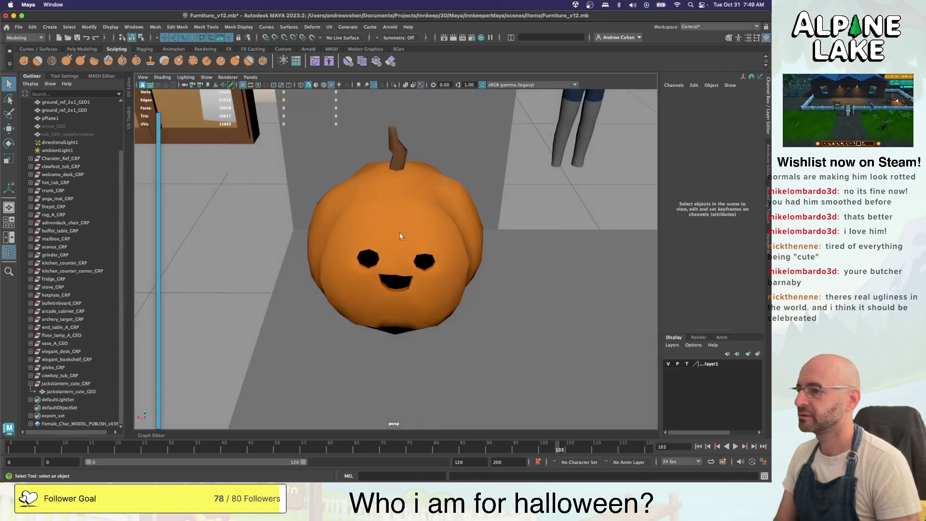
{"action": "left_click", "coordinate": [400, 236]}
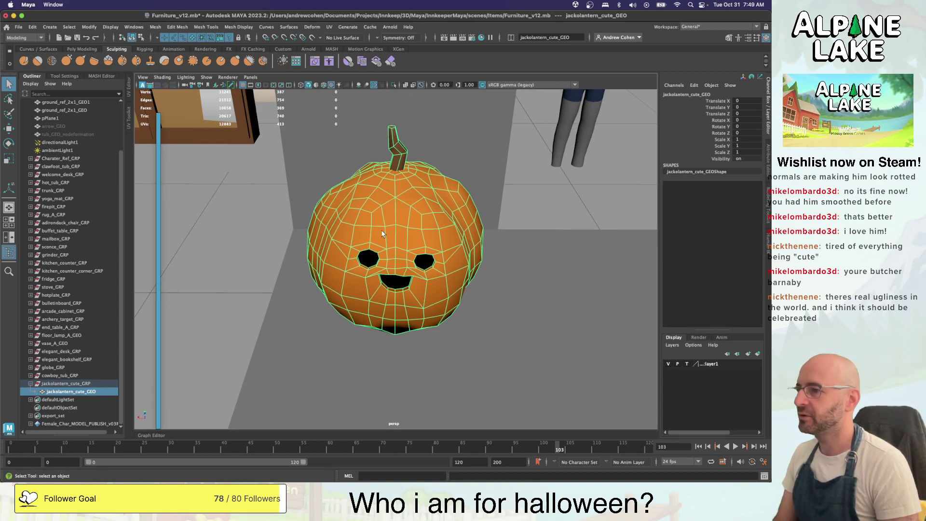
{"action": "left_click_drag", "start_coordinate": [382, 234], "coordinate": [389, 223], "text": "alt"}
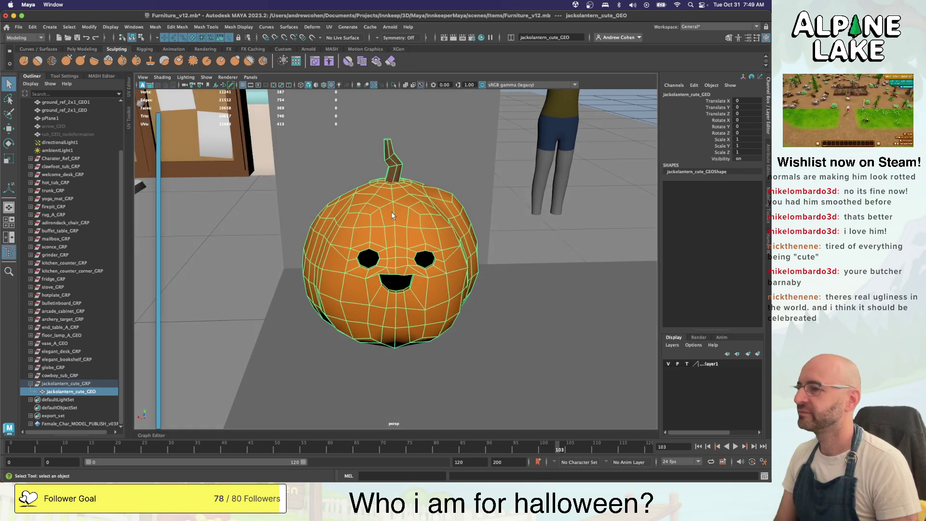
{"action": "key", "text": "super+s"}
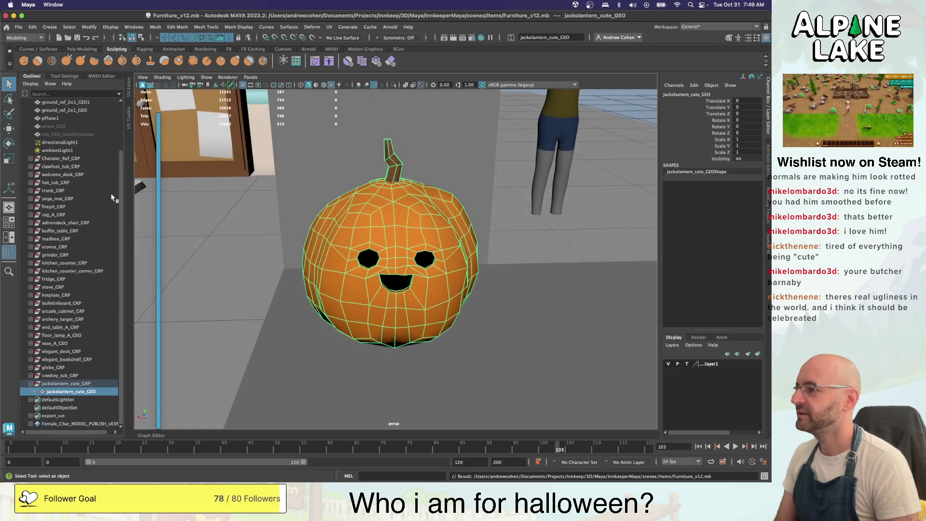
Send the export_set contents to Unity as a selection export, overwriting furniture.fbx in the Decorations folder
{"action": "left_click", "coordinate": [31, 383]}
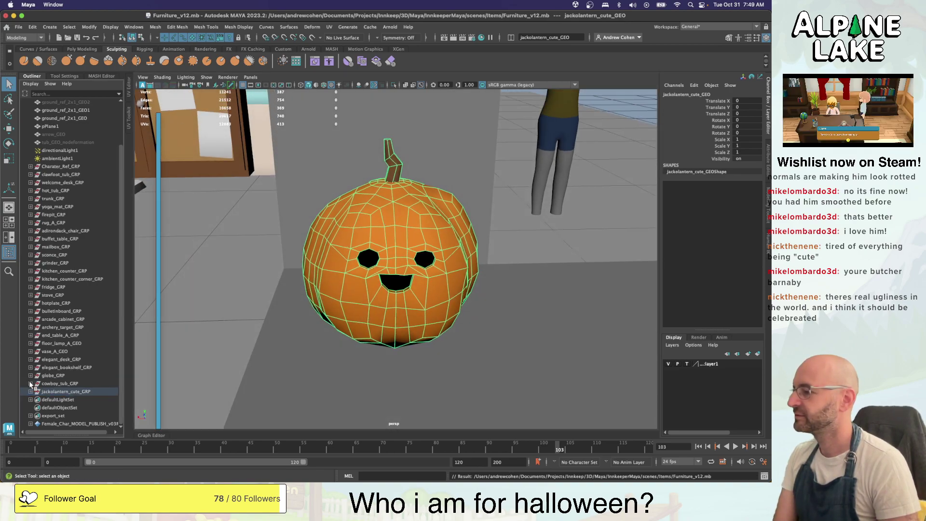
{"action": "left_click", "coordinate": [53, 416]}
{"action": "left_click", "coordinate": [19, 27]}
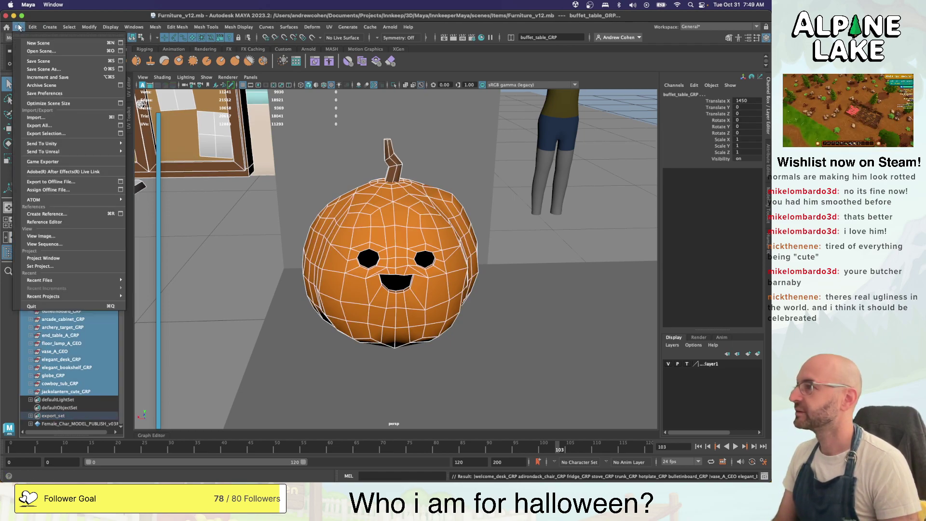
{"action": "mouse_move", "coordinate": [84, 144]}
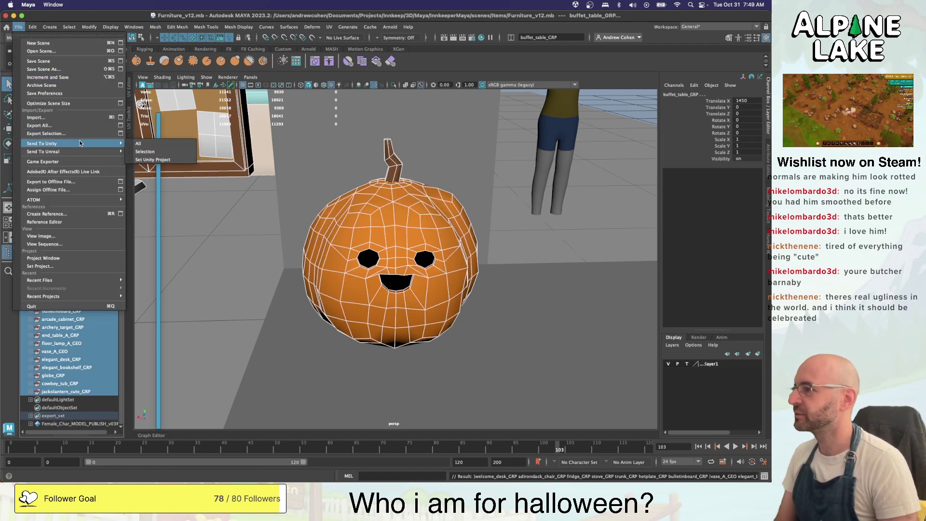
{"action": "left_click", "coordinate": [150, 154]}
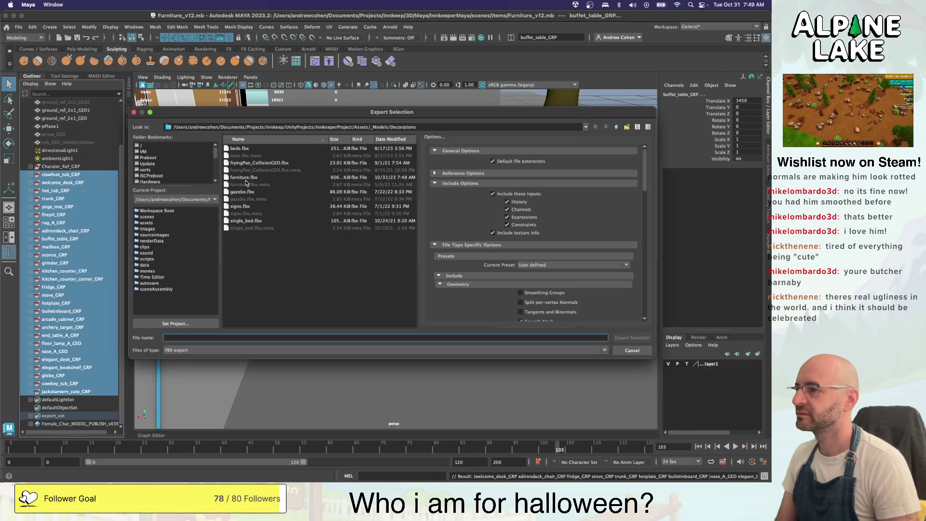
{"action": "left_click", "coordinate": [245, 177]}
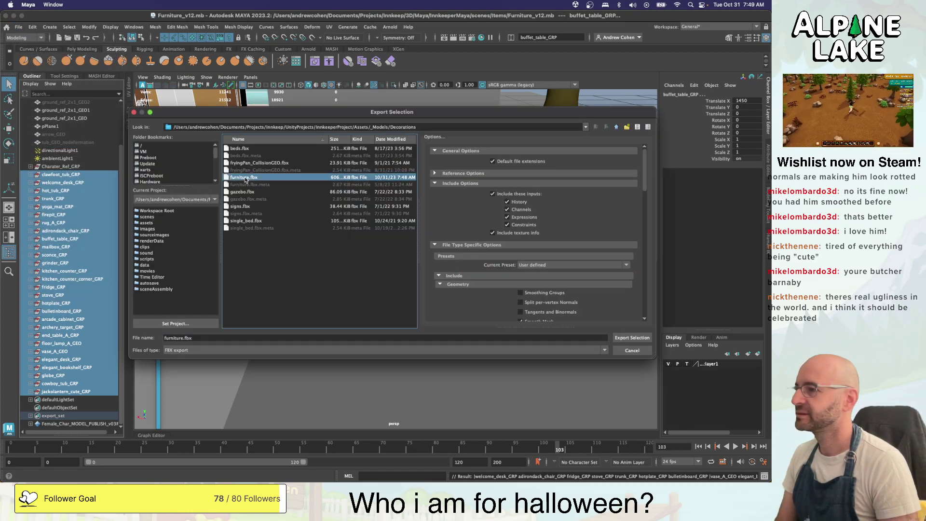
{"action": "double_click", "coordinate": [245, 177]}
{"action": "left_click", "coordinate": [380, 230]}
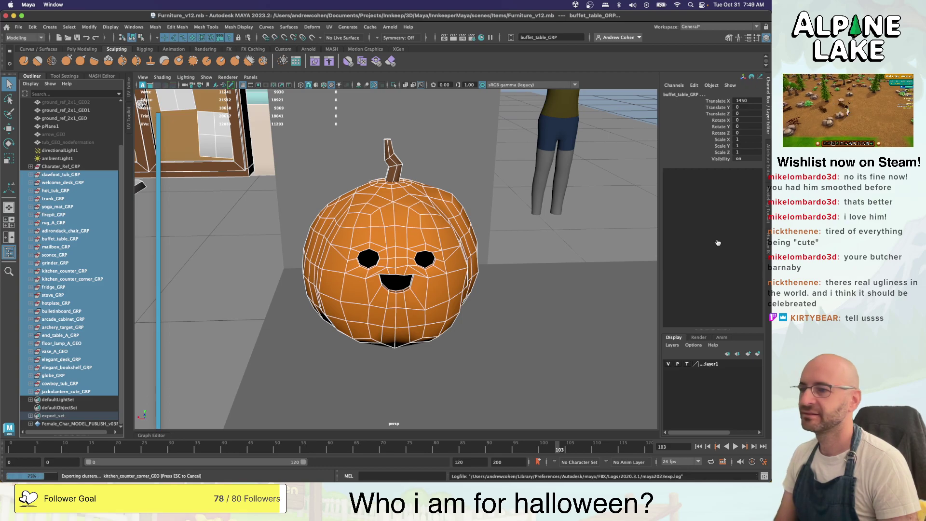
Switch to the browser and look up images for "carmy the bear"
{"action": "key", "text": "super+Tab"}
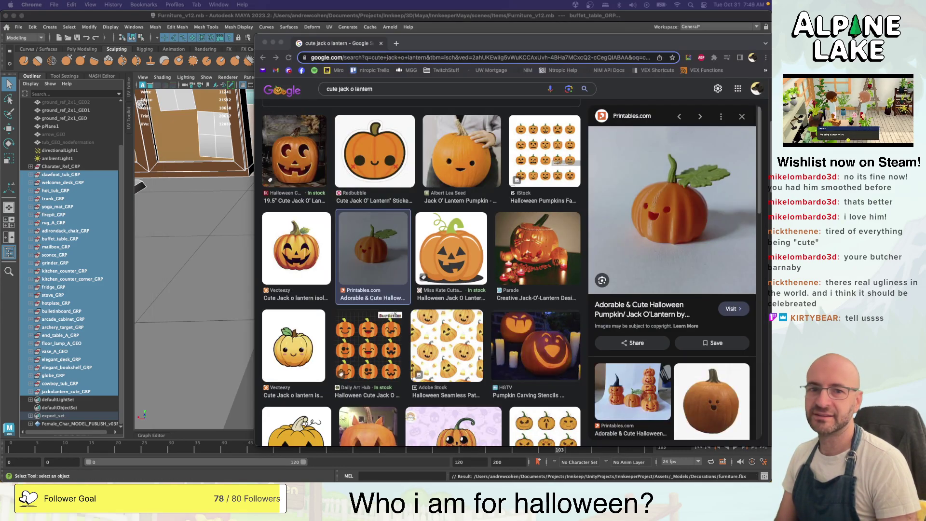
{"action": "left_click_drag", "start_coordinate": [745, 30], "coordinate": [491, 51]}
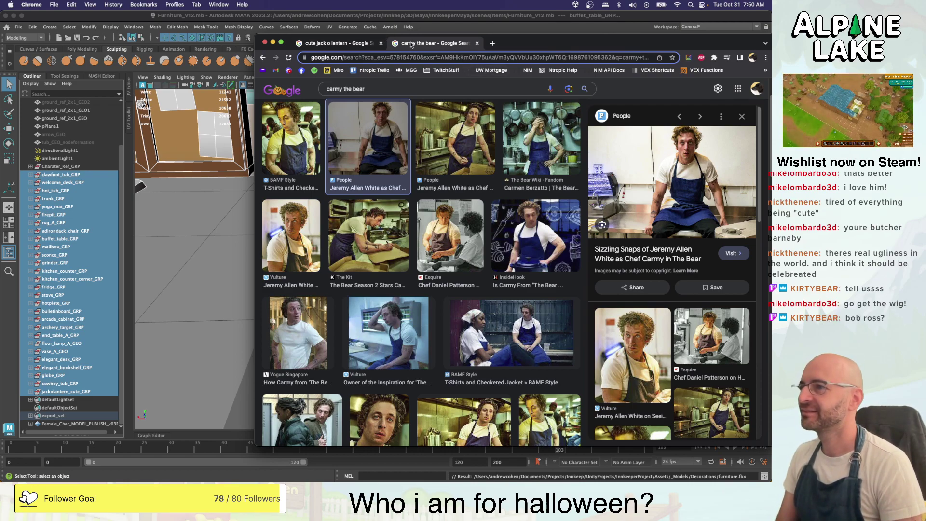
{"action": "left_click", "coordinate": [373, 20]}
Return to Maya and examine the jack-o'-lantern mesh from several angles, with and without its wireframe
{"action": "left_click", "coordinate": [414, 165]}
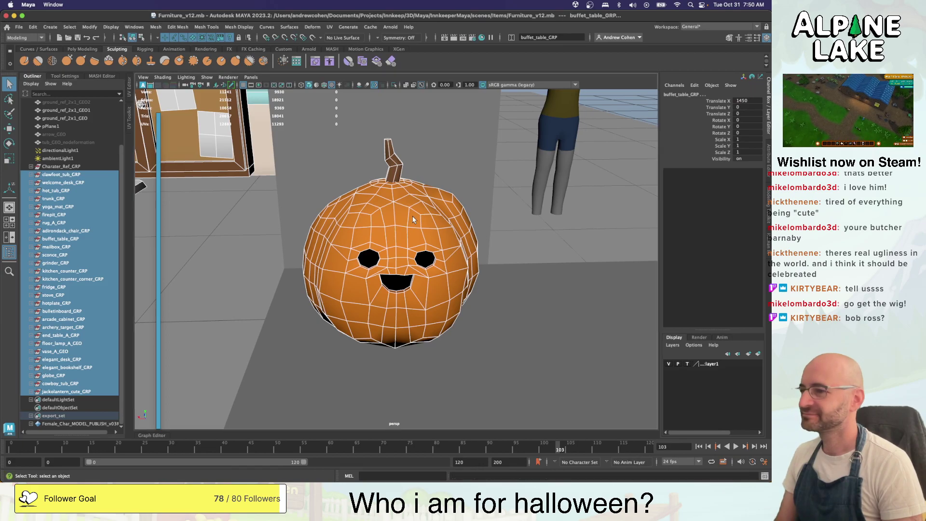
{"action": "left_click_drag", "start_coordinate": [386, 208], "coordinate": [409, 217], "text": "alt"}
{"action": "left_click", "coordinate": [409, 220]}
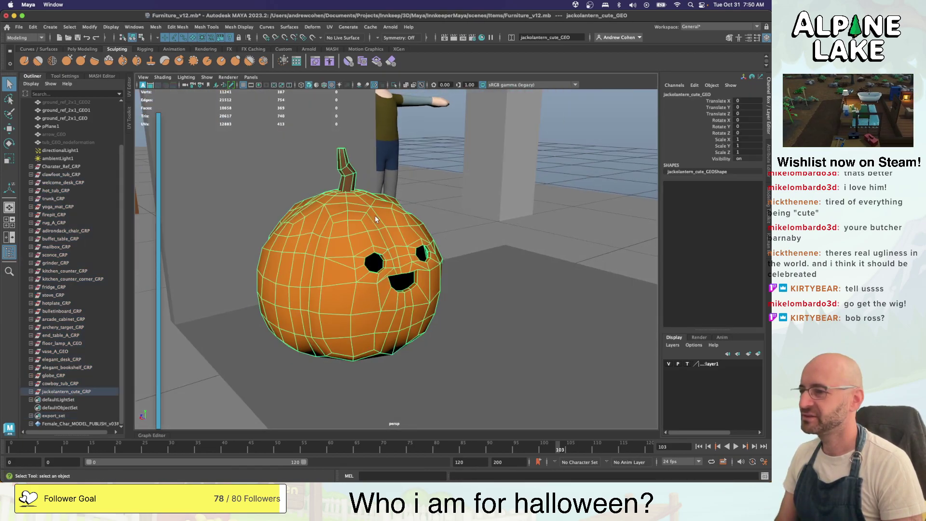
{"action": "left_click", "coordinate": [572, 140]}
{"action": "left_click_drag", "start_coordinate": [573, 140], "coordinate": [430, 189], "text": "alt"}
{"action": "scroll", "coordinate": [430, 188], "scroll_direction": "down", "scroll_amount": 4}
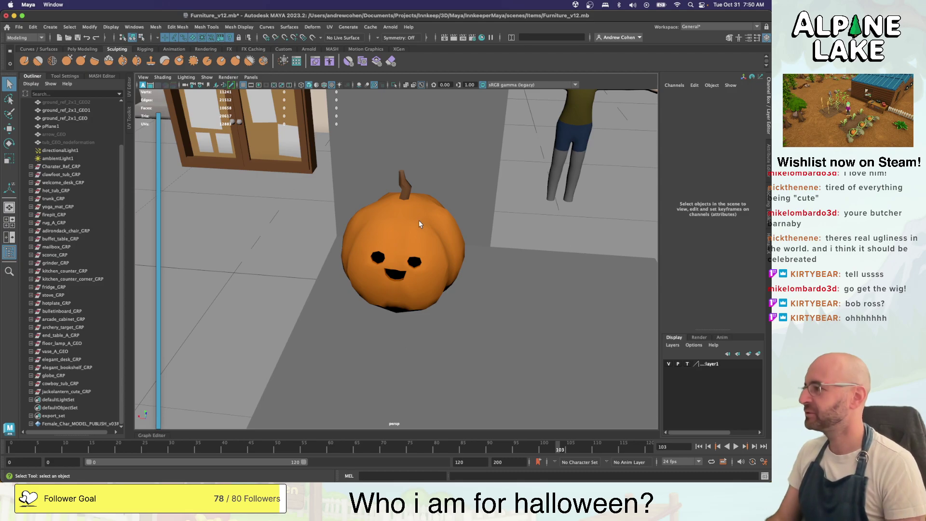
{"action": "left_click_drag", "start_coordinate": [404, 209], "coordinate": [403, 247], "text": "alt"}
{"action": "right_click_drag", "start_coordinate": [403, 247], "coordinate": [461, 270], "text": "alt"}
{"action": "left_click_drag", "start_coordinate": [461, 271], "coordinate": [419, 241], "text": "alt"}
{"action": "left_click", "coordinate": [409, 234]}
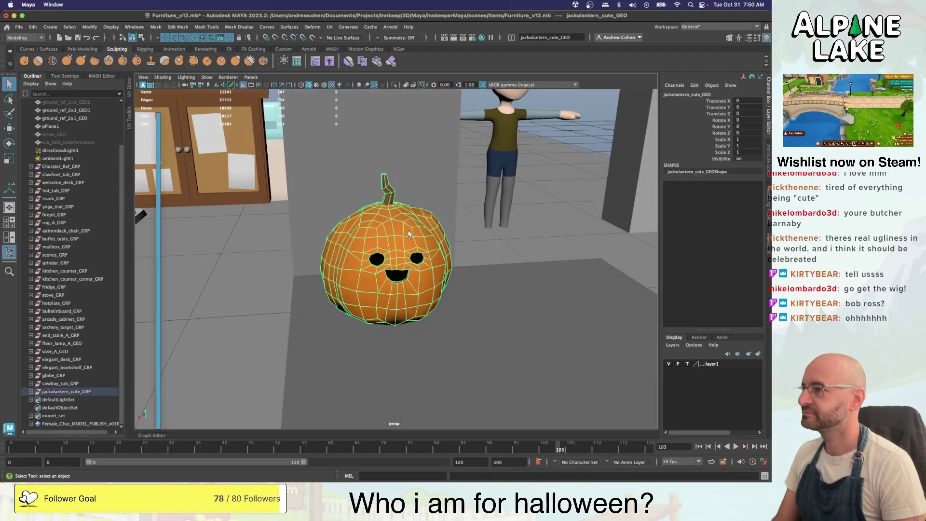
Switch to Unity and inspect the updated pumpkin mesh in the Decor Jackolantern Cute prefab
{"action": "key", "text": "super+Tab"}
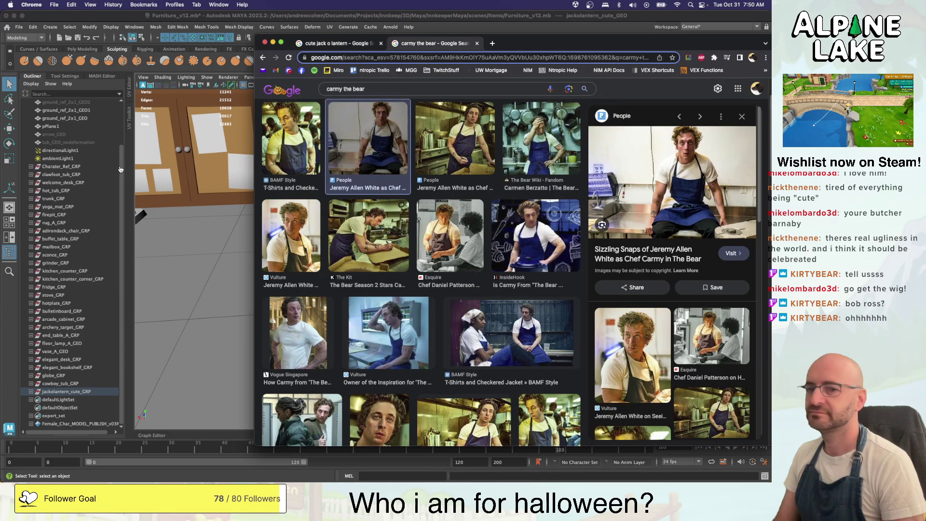
{"action": "key", "text": "super+Tab"}
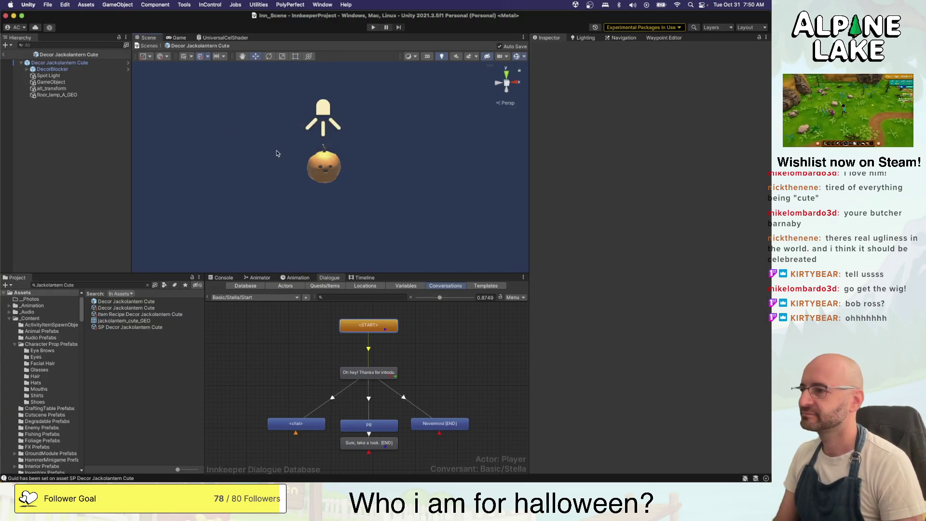
{"action": "scroll", "coordinate": [298, 167], "scroll_direction": "up", "scroll_amount": 5}
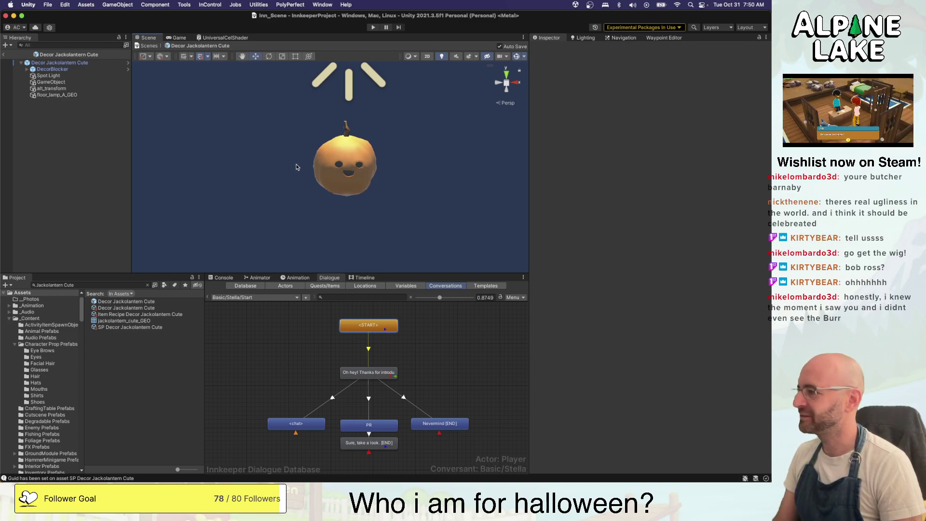
{"action": "left_click", "coordinate": [325, 158]}
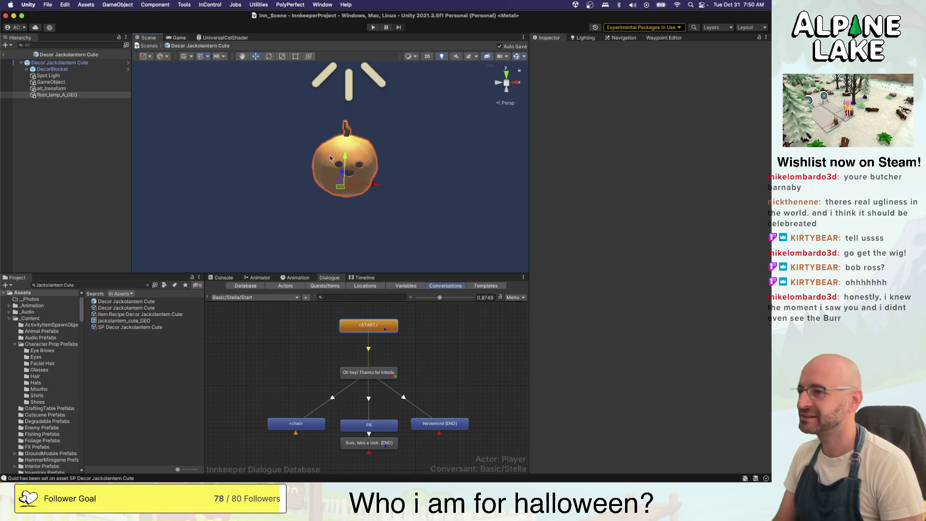
{"action": "left_click", "coordinate": [395, 129]}
{"action": "left_click_drag", "start_coordinate": [395, 129], "coordinate": [376, 148], "text": "alt"}
{"action": "key", "text": "super+Tab"}
{"action": "key", "text": "super+Tab"}
Change the prefab's Spot Light to the Point type and lower it inside the pumpkin to about Y 0.373
{"action": "left_click", "coordinate": [350, 99]}
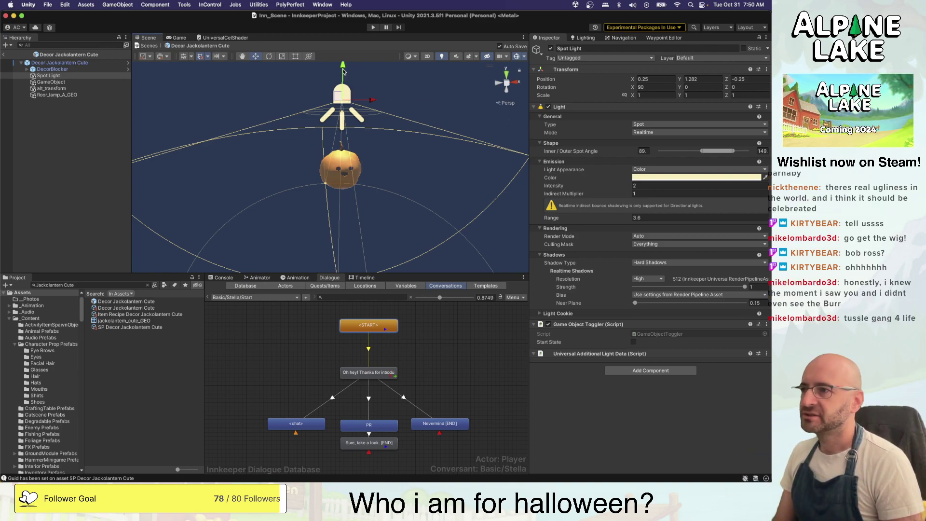
{"action": "left_click_drag", "start_coordinate": [344, 72], "coordinate": [345, 99]}
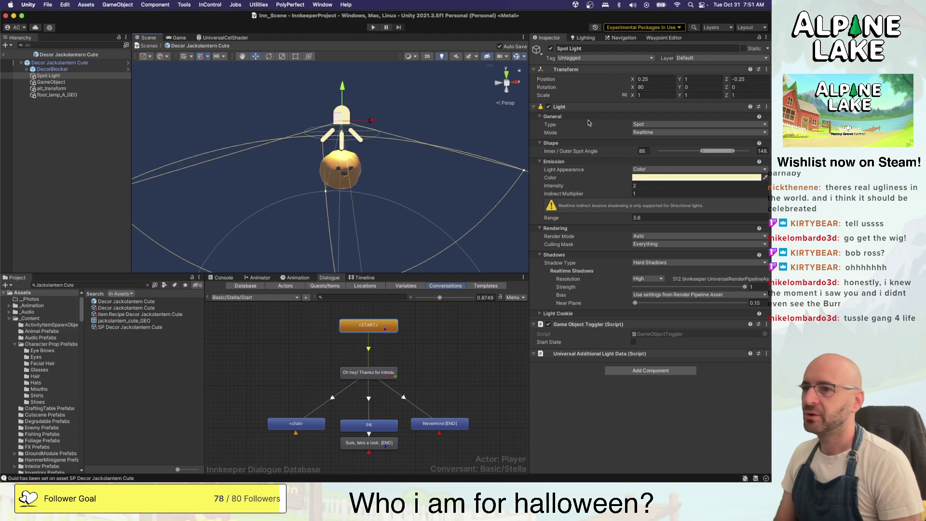
{"action": "left_click", "coordinate": [658, 127]}
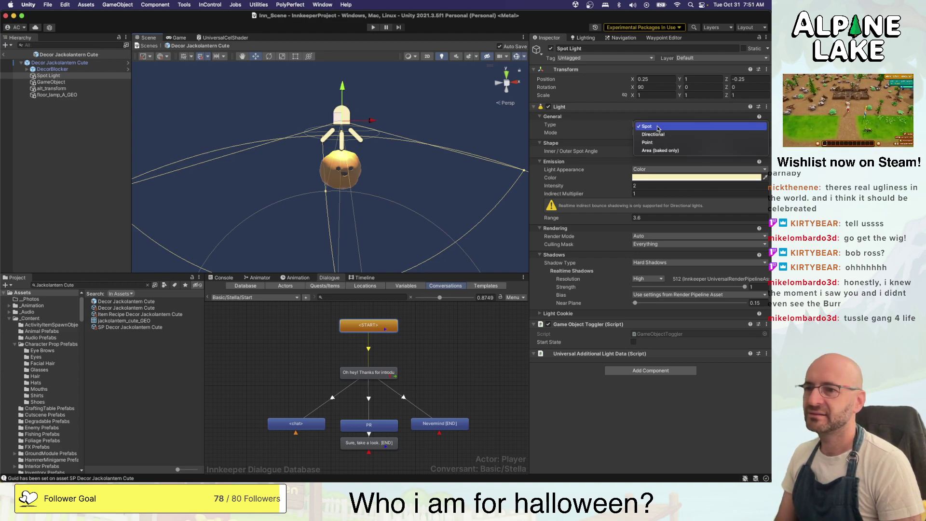
{"action": "left_click", "coordinate": [646, 142]}
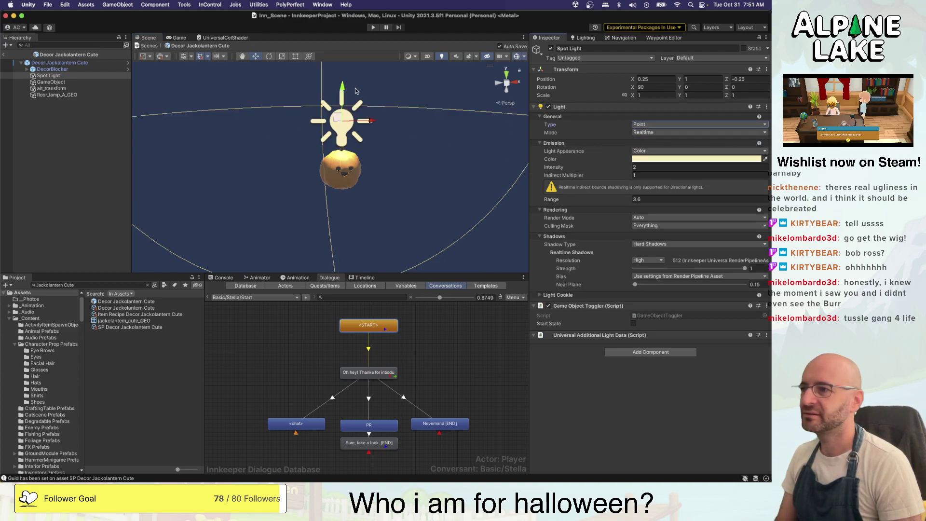
{"action": "left_click_drag", "start_coordinate": [343, 88], "coordinate": [343, 97]}
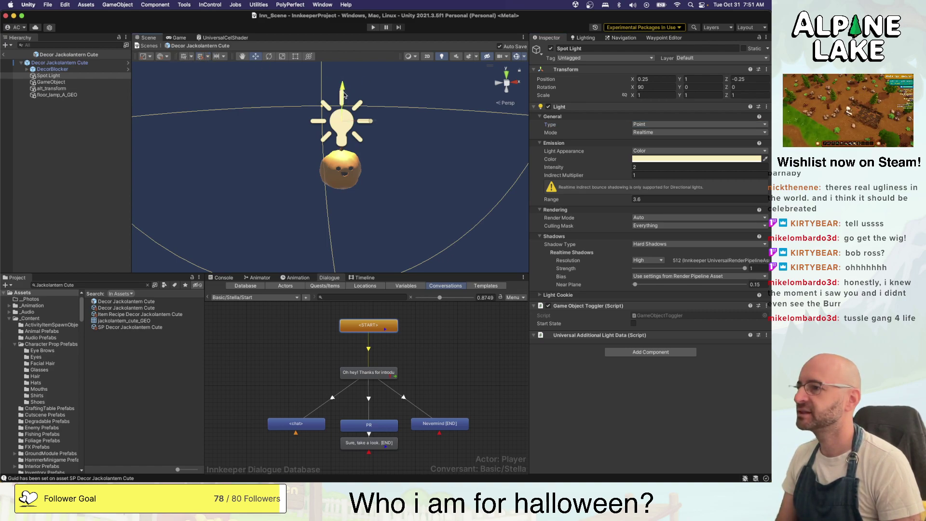
{"action": "left_click_drag", "start_coordinate": [344, 95], "coordinate": [341, 132]}
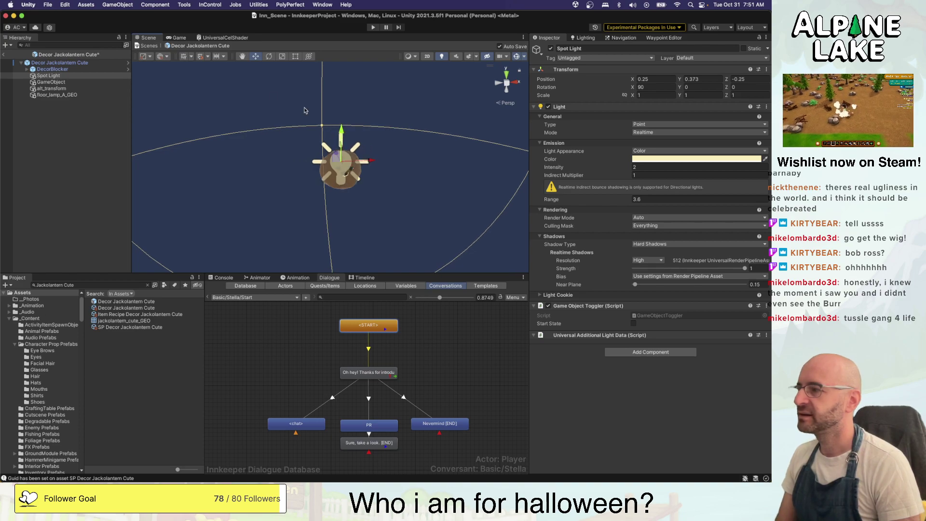
Try to raise the floor_lamp_A_GEO pumpkin mesh to about Y 0.077 around the light
{"action": "left_click", "coordinate": [80, 95]}
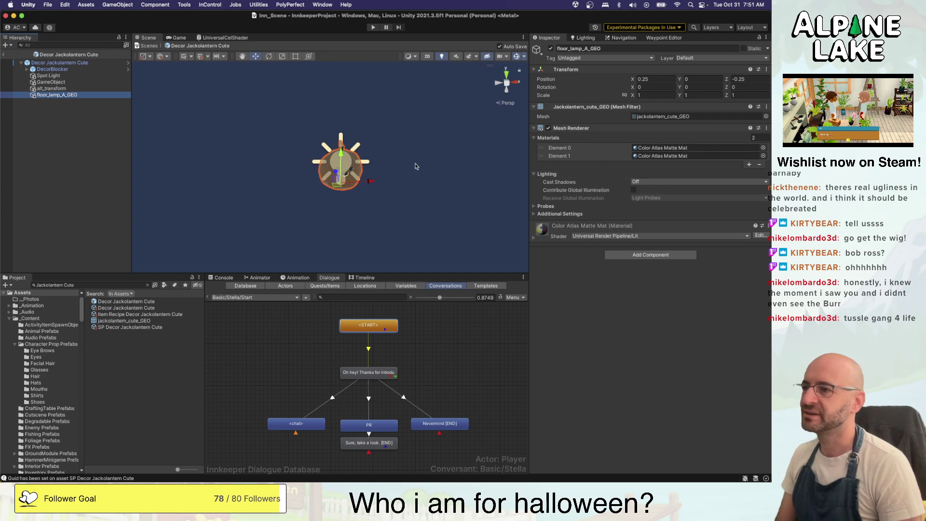
{"action": "scroll", "coordinate": [403, 154], "scroll_direction": "up", "scroll_amount": 4}
{"action": "left_click_drag", "start_coordinate": [417, 167], "coordinate": [346, 182], "text": "alt"}
{"action": "scroll", "coordinate": [376, 153], "scroll_direction": "up", "scroll_amount": 4}
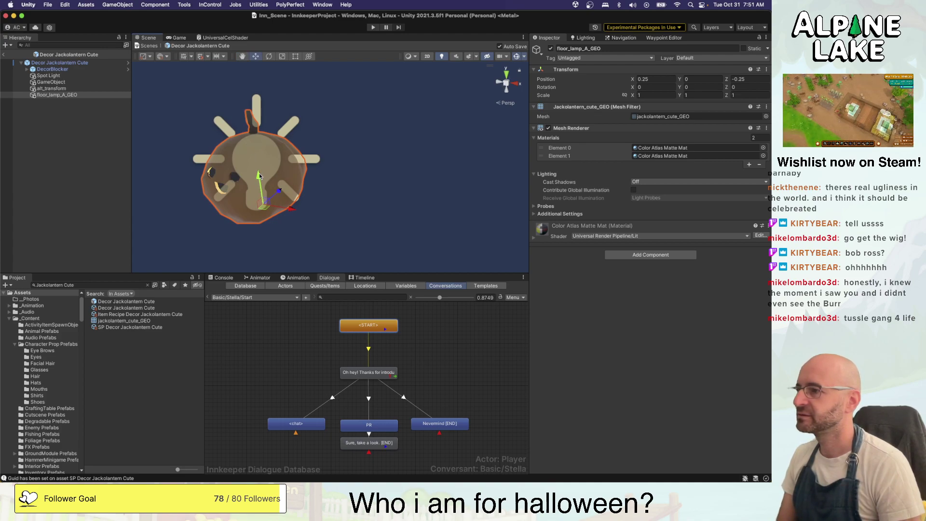
{"action": "left_click_drag", "start_coordinate": [259, 176], "coordinate": [257, 166]}
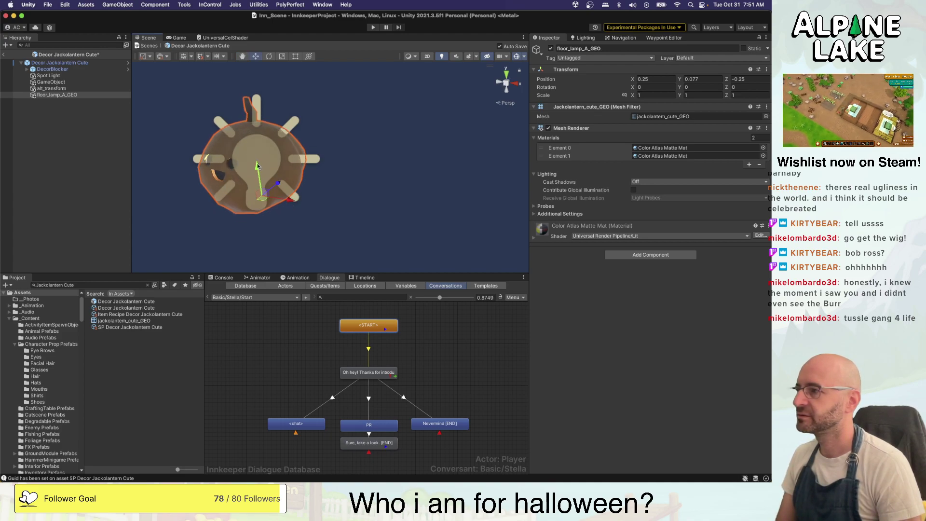
Rename the Spot Light object in the prefab as Point Light
{"action": "left_click", "coordinate": [97, 77]}
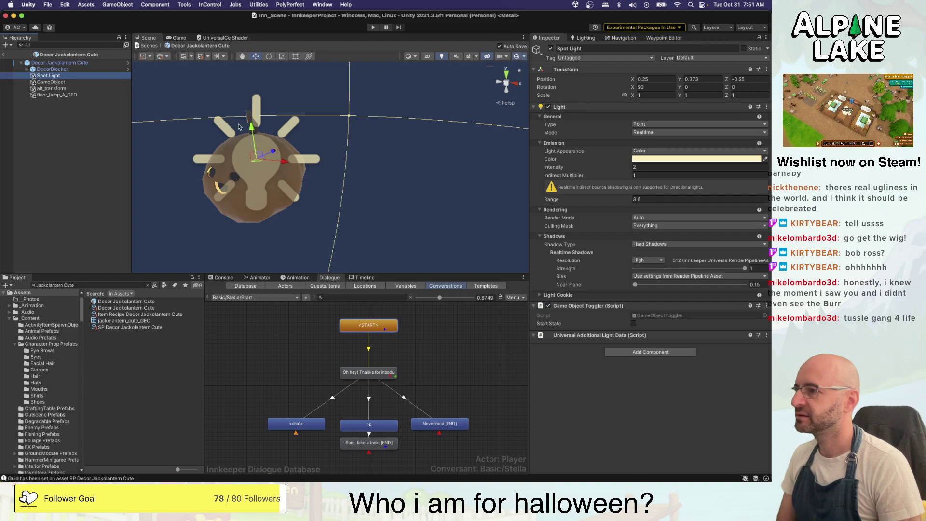
{"action": "key", "text": "Return"}
{"action": "key", "text": "Left"}
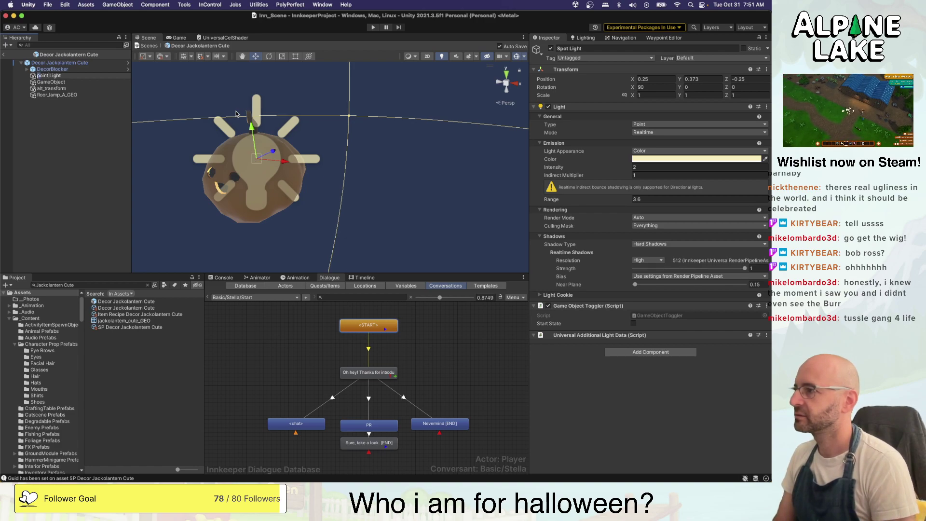
{"action": "key", "text": "f"}
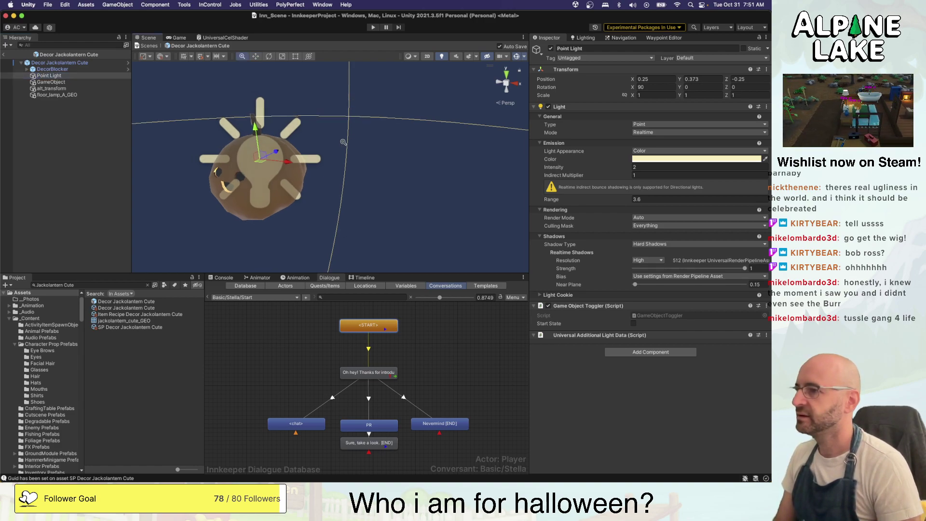
Set the Point Light's range to 2 and its intensity to 1.5, and exit prefab editing
{"action": "left_click", "coordinate": [75, 90]}
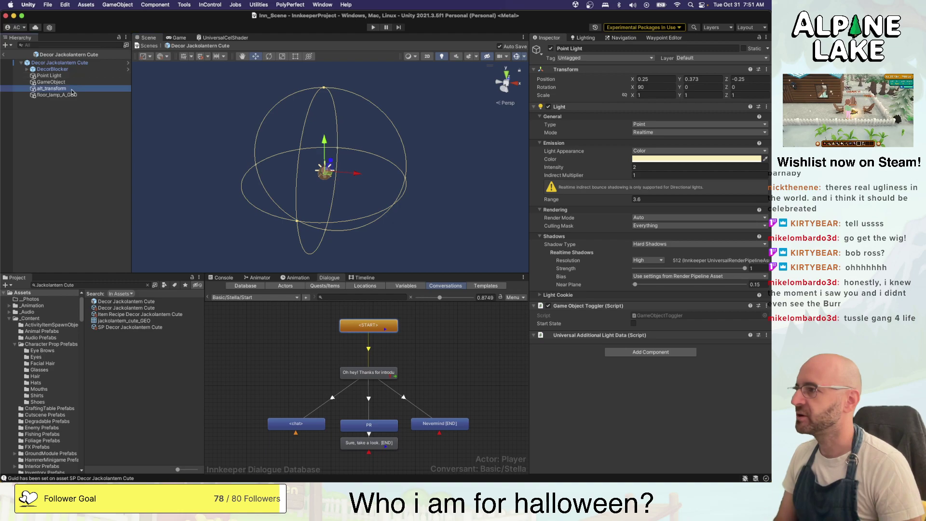
{"action": "left_click", "coordinate": [71, 83]}
{"action": "left_click", "coordinate": [72, 77]}
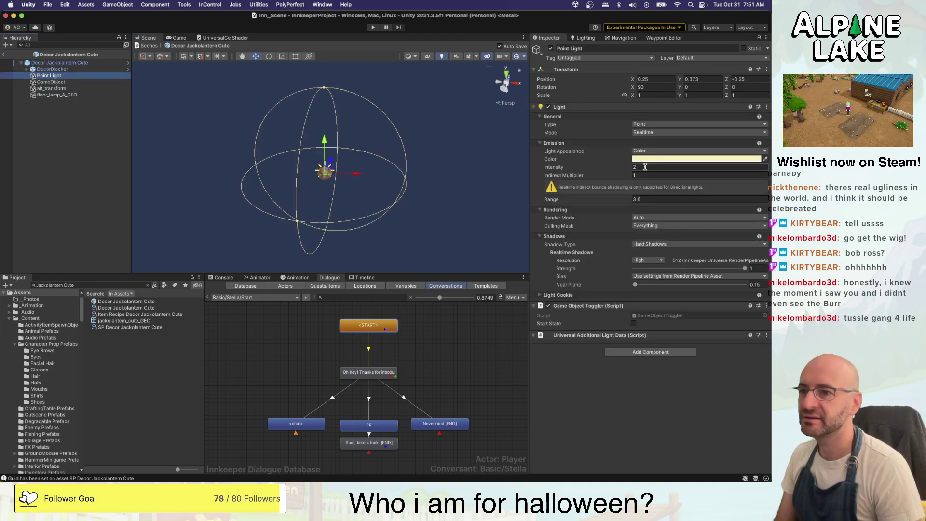
{"action": "left_click", "coordinate": [660, 200]}
{"action": "type", "text": "2"}
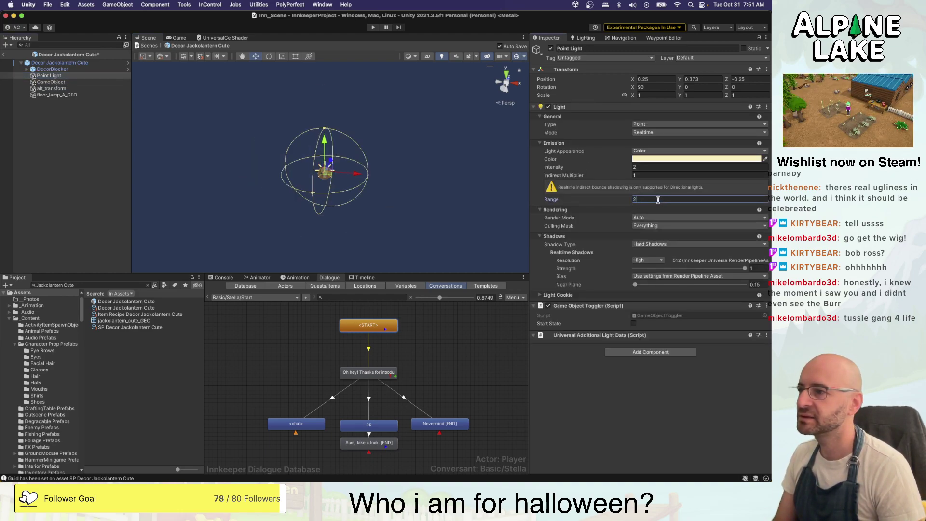
{"action": "left_click", "coordinate": [643, 167]}
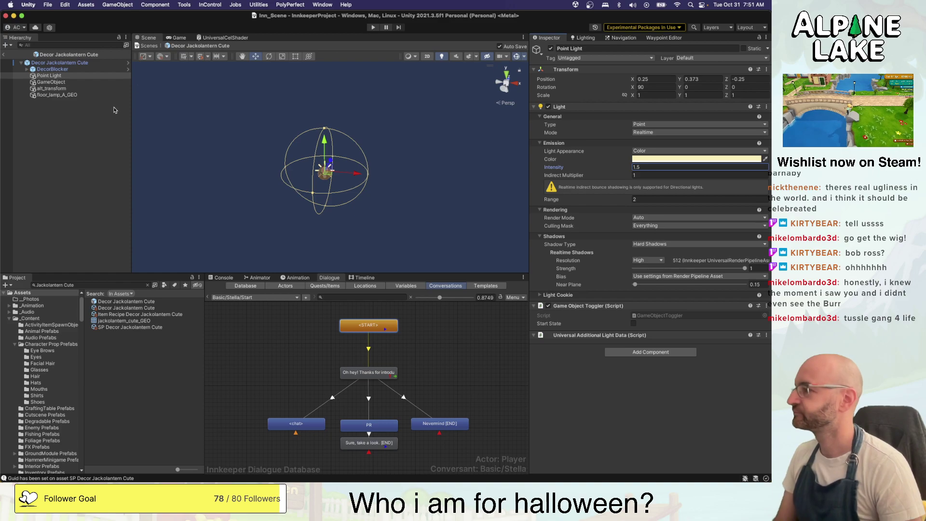
{"action": "left_click", "coordinate": [75, 156]}
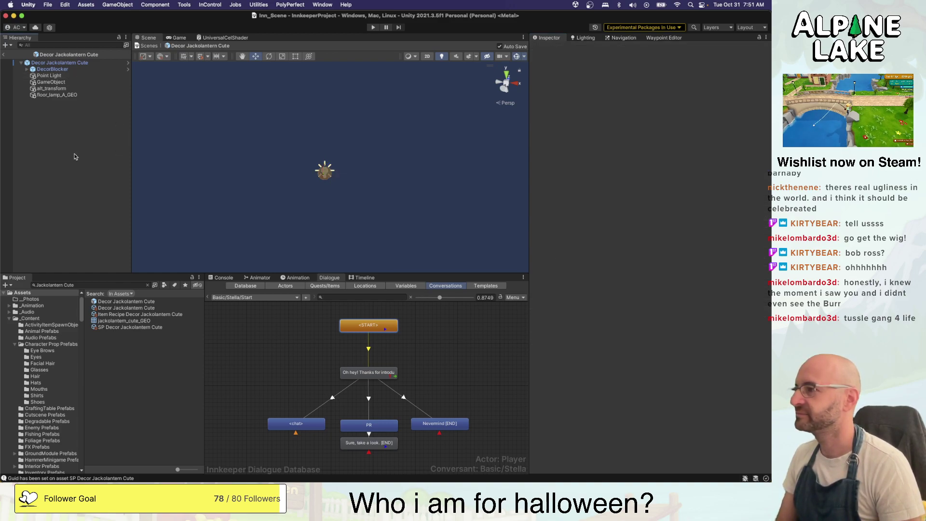
{"action": "left_click", "coordinate": [3, 55]}
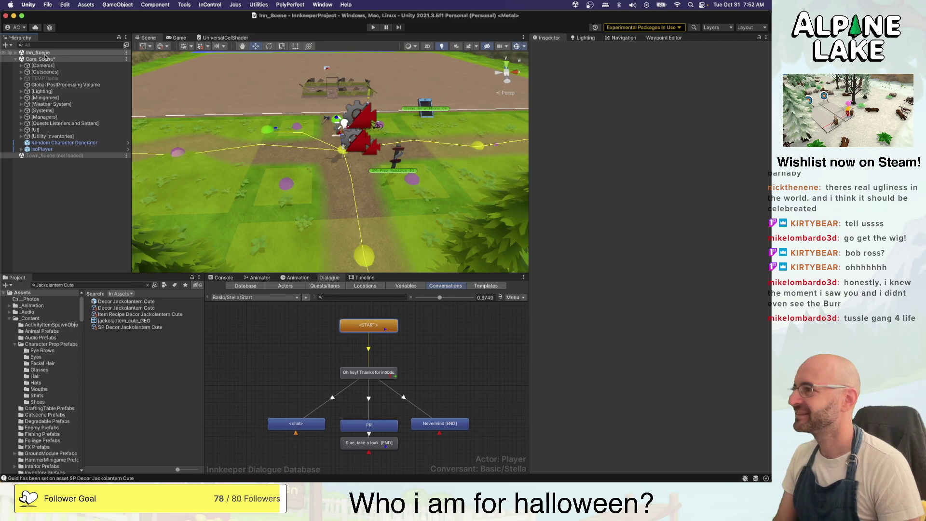
Assign the Decor Jackolantern Cute decoration item as the Item of the prefab's Decoration Interactable script
{"action": "left_click", "coordinate": [118, 301]}
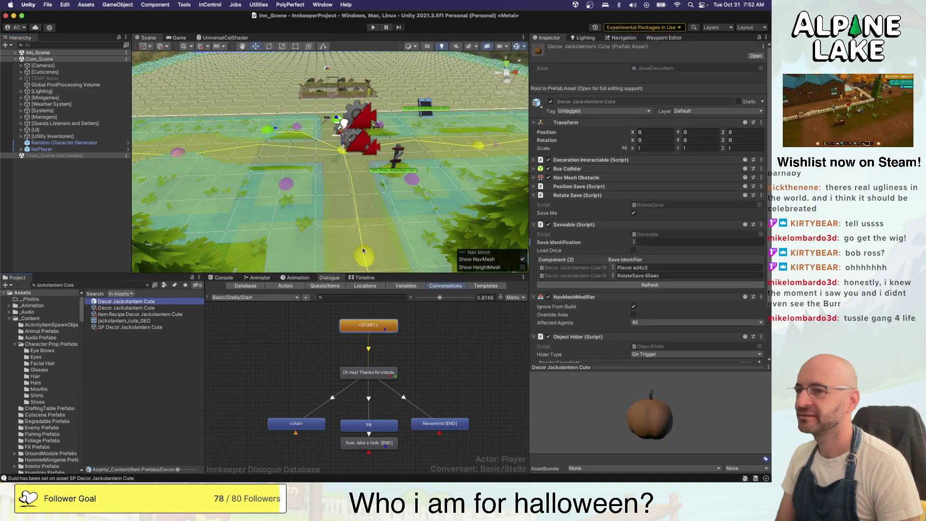
{"action": "left_click", "coordinate": [661, 159]}
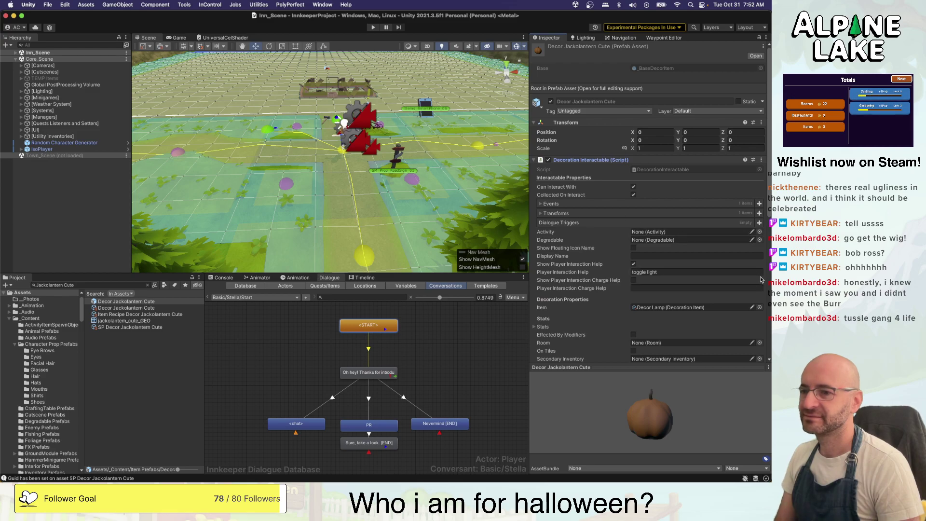
{"action": "left_click", "coordinate": [759, 307]}
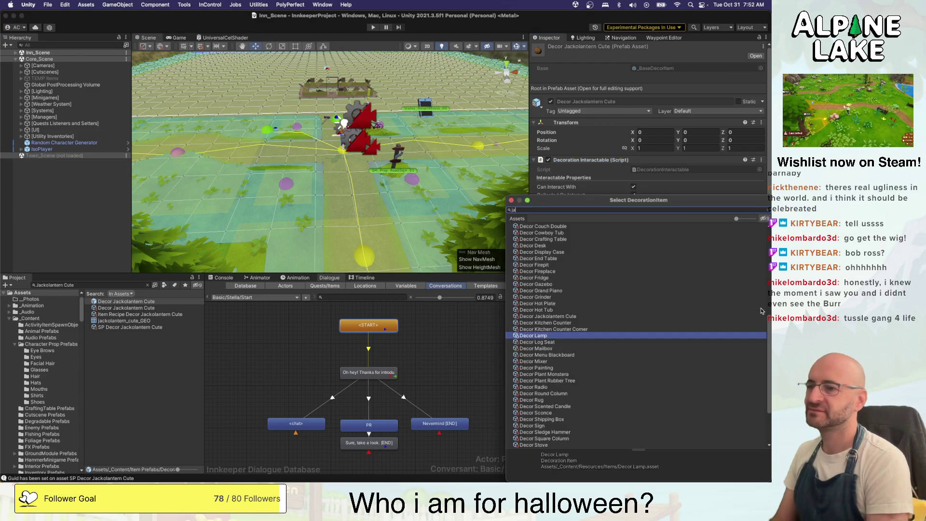
{"action": "type", "text": "jack"}
{"action": "key", "text": "Down"}
{"action": "key", "text": "Return"}
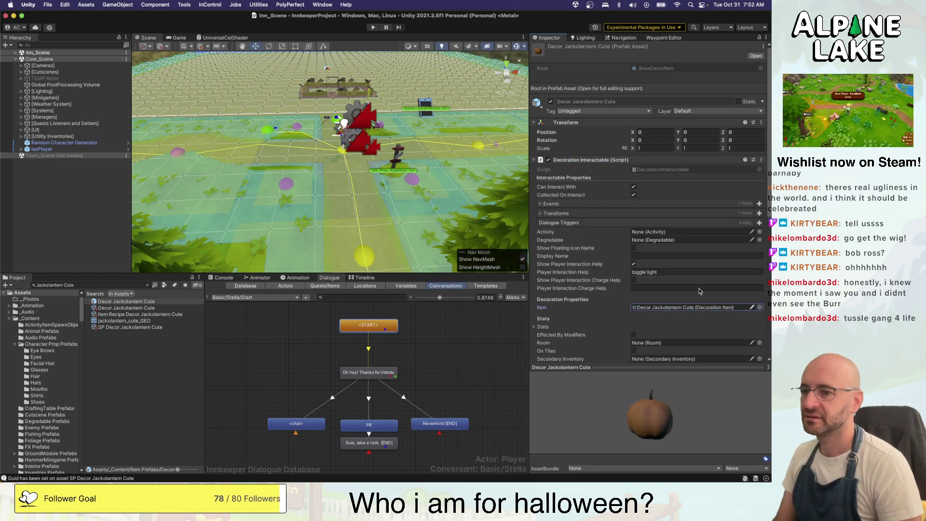
{"action": "scroll", "coordinate": [700, 291], "scroll_direction": "down", "scroll_amount": 3}
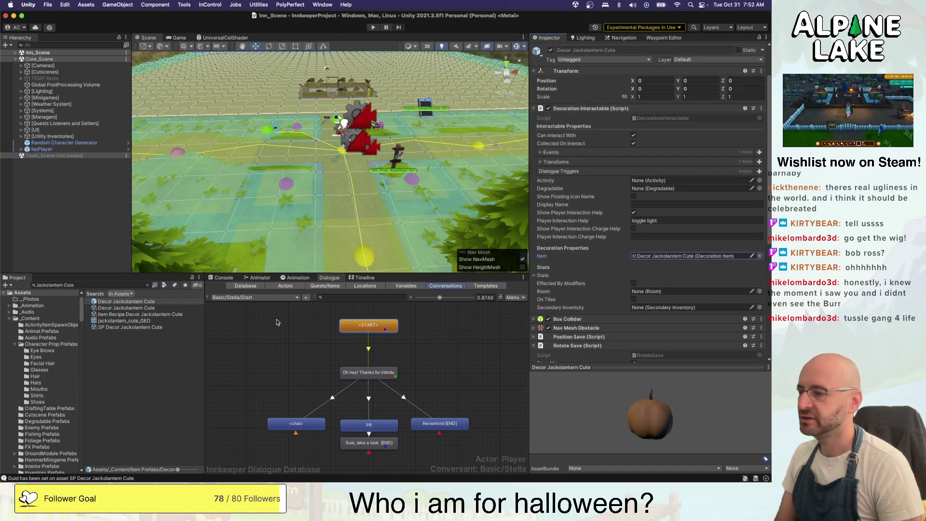
Set the Item ID of the Decor Jackolantern Cute decoration item asset to Decor Jackolantern Cute
{"action": "left_click", "coordinate": [126, 308]}
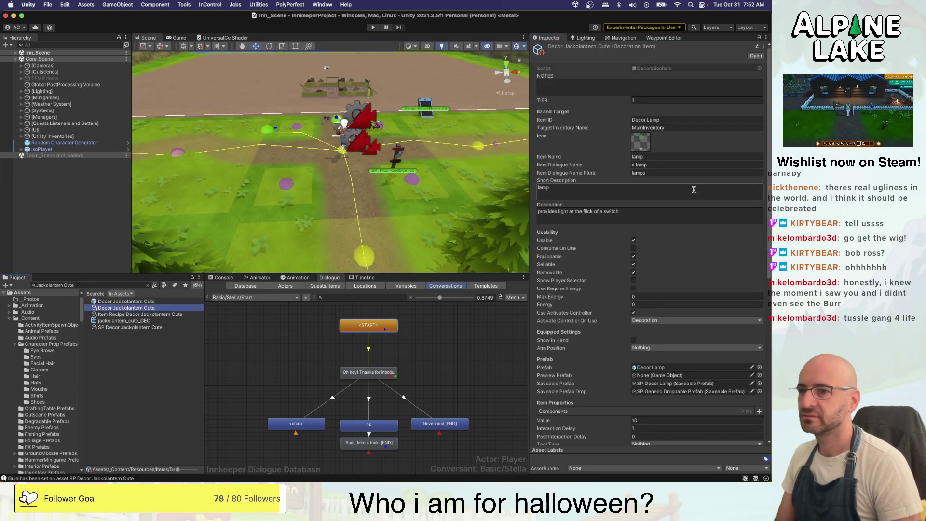
{"action": "left_click", "coordinate": [708, 118]}
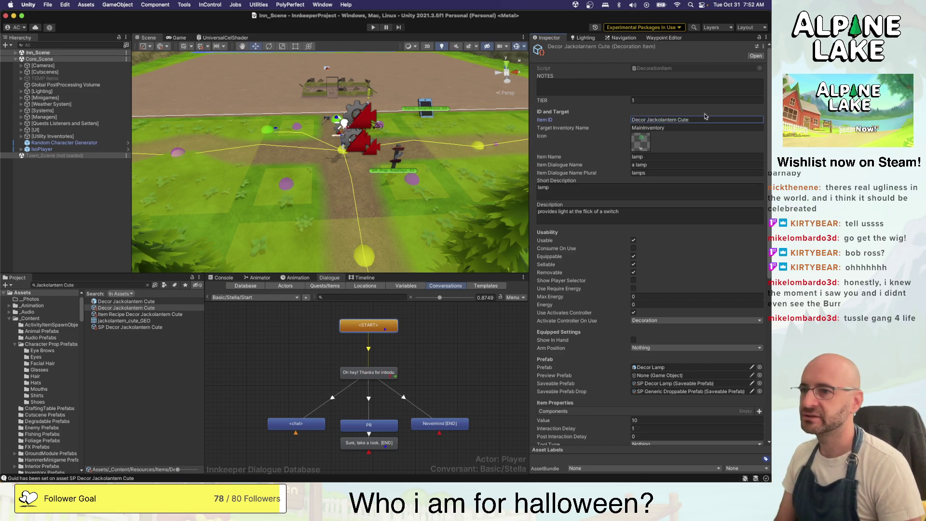
{"action": "scroll", "coordinate": [769, 115], "scroll_direction": "down", "scroll_amount": 10}
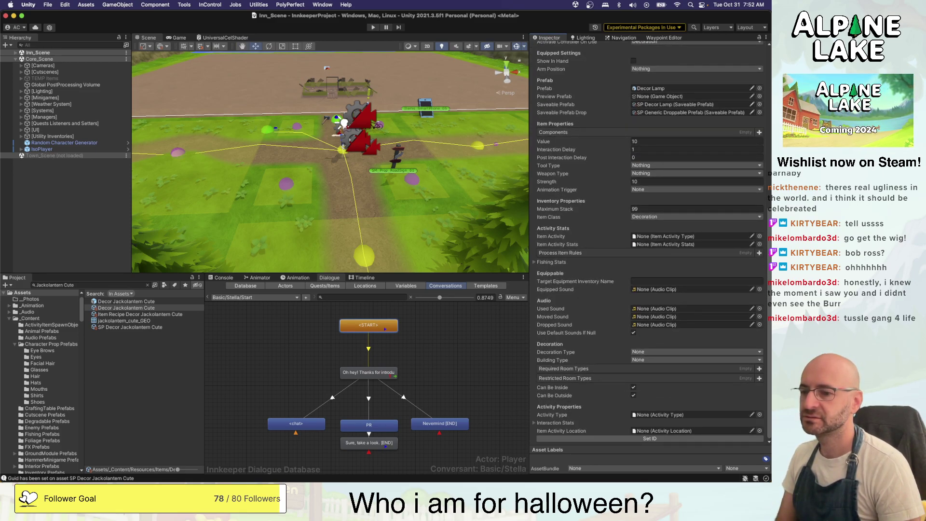
{"action": "scroll", "coordinate": [675, 101], "scroll_direction": "up", "scroll_amount": 10}
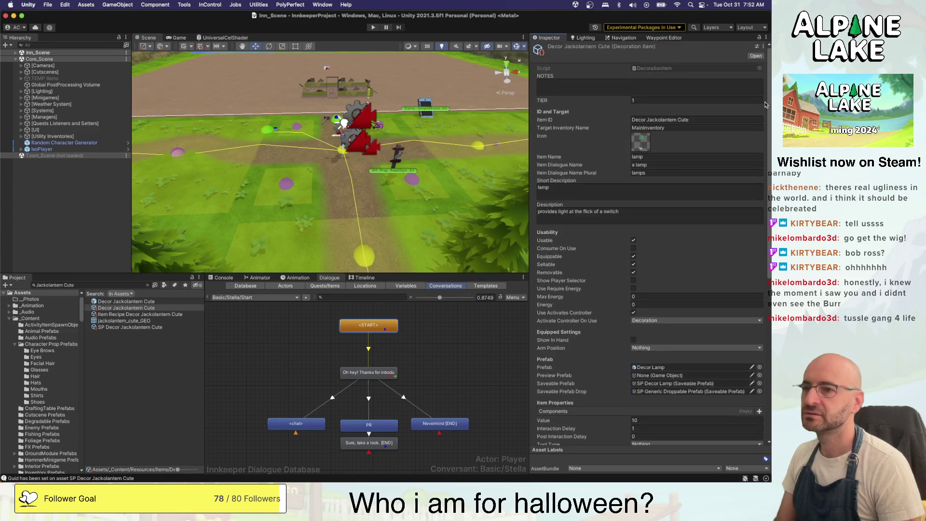
Set the Item Name of the Decor Jackolantern Cute decoration item to "cute jack-o-lantern"
{"action": "left_click", "coordinate": [675, 155]}
{"action": "type", "text": "Jackolantern Cute"}
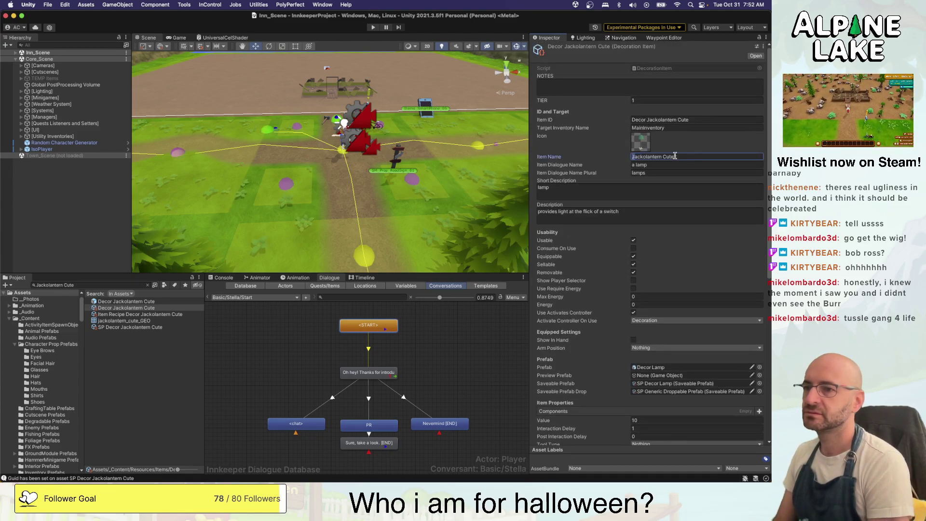
{"action": "key", "text": "super+a"}
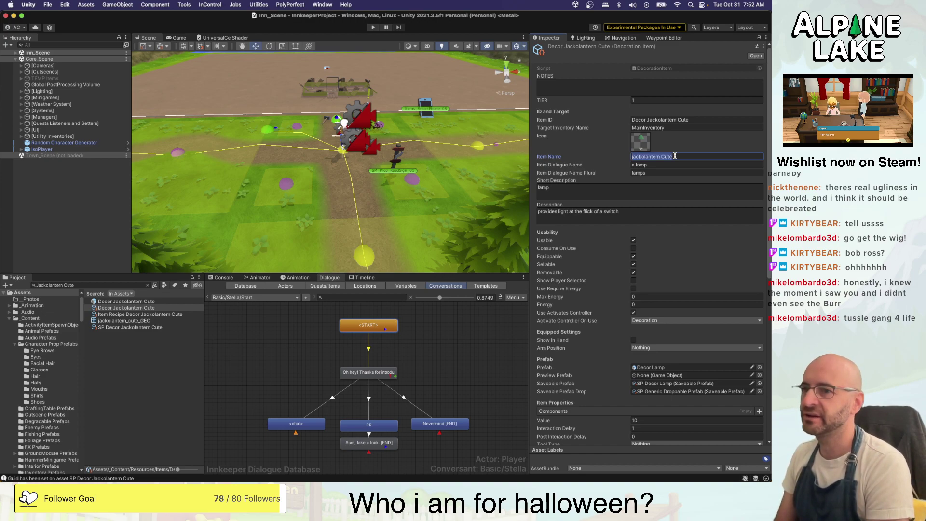
{"action": "type", "text": "cute "}
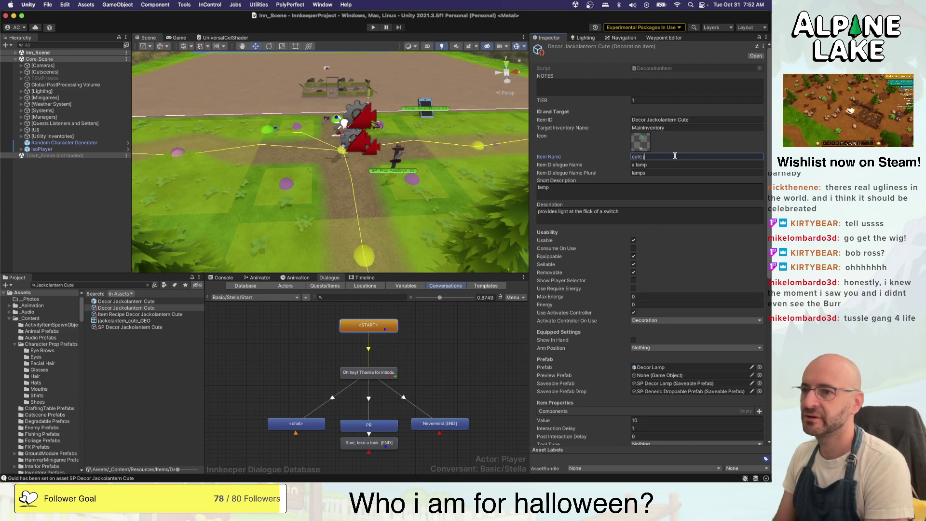
{"action": "type", "text": "jack-o-lan"}
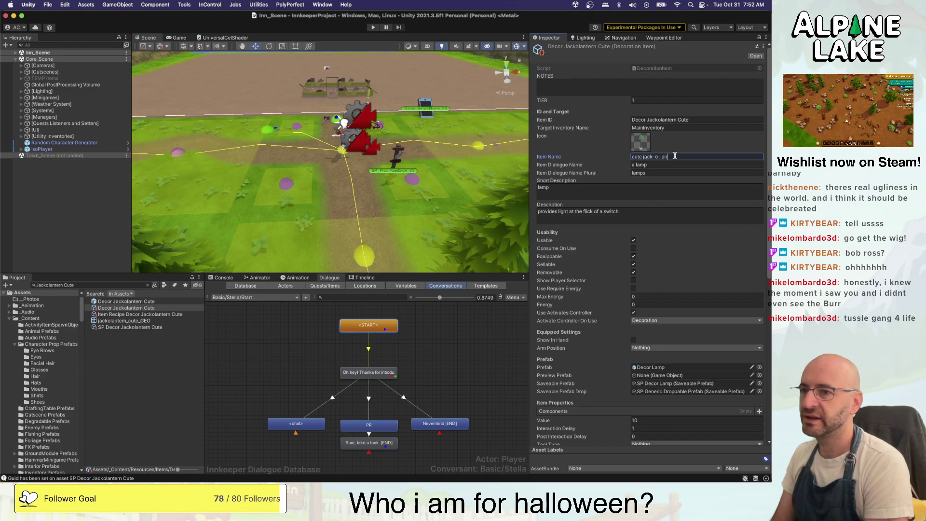
{"action": "type", "text": "tern"}
Set the Item Dialogue Name to "a cute jack-o-lantern" and its plural form to "cute jack-o-lanterns"
{"action": "left_click", "coordinate": [671, 164]}
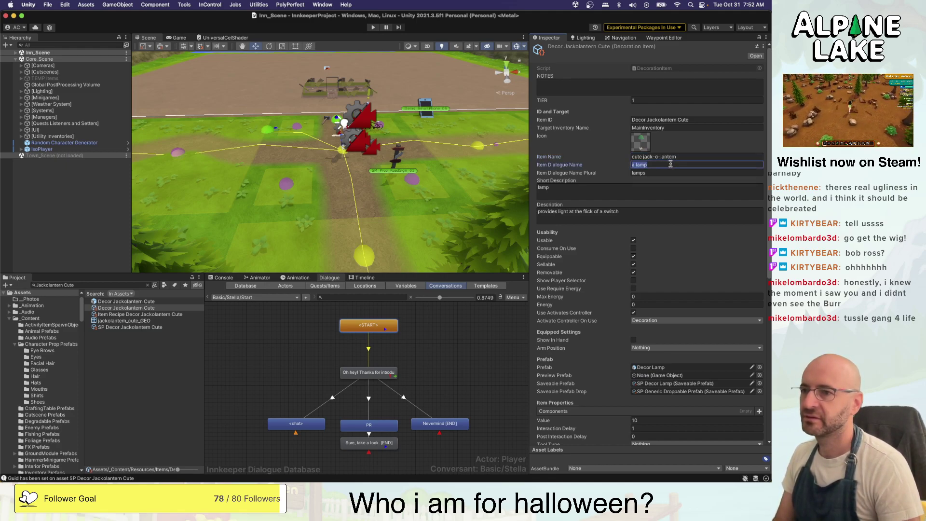
{"action": "key", "text": "Left"}
{"action": "key", "text": "super+shift+Right"}
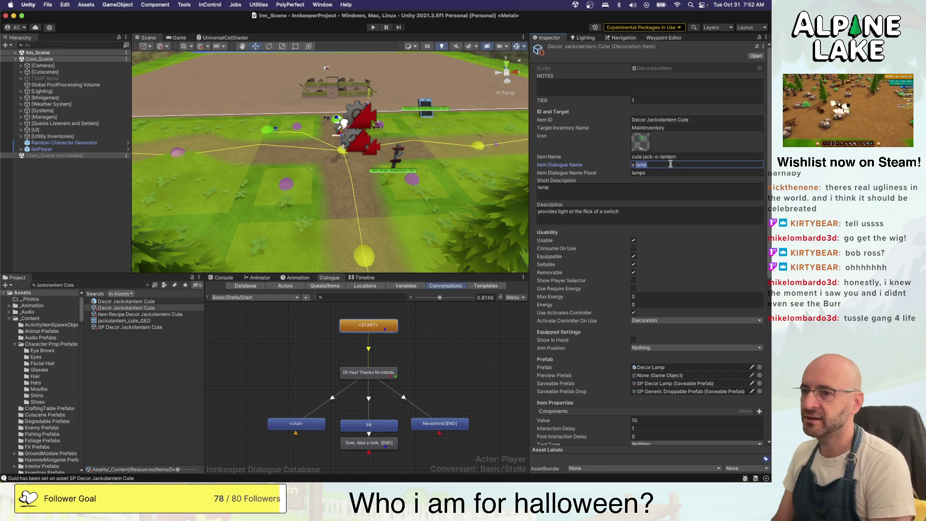
{"action": "type", "text": "cute jack-o-lantern"}
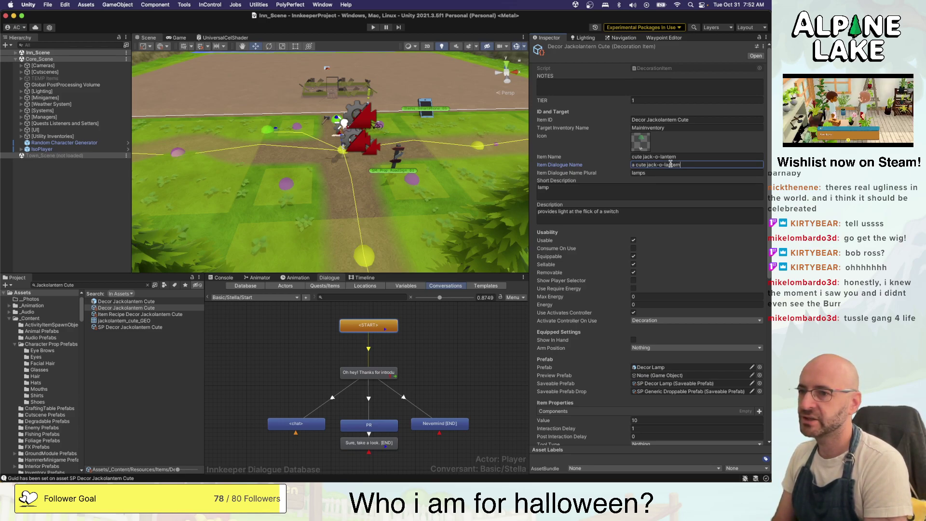
{"action": "left_click", "coordinate": [663, 173]}
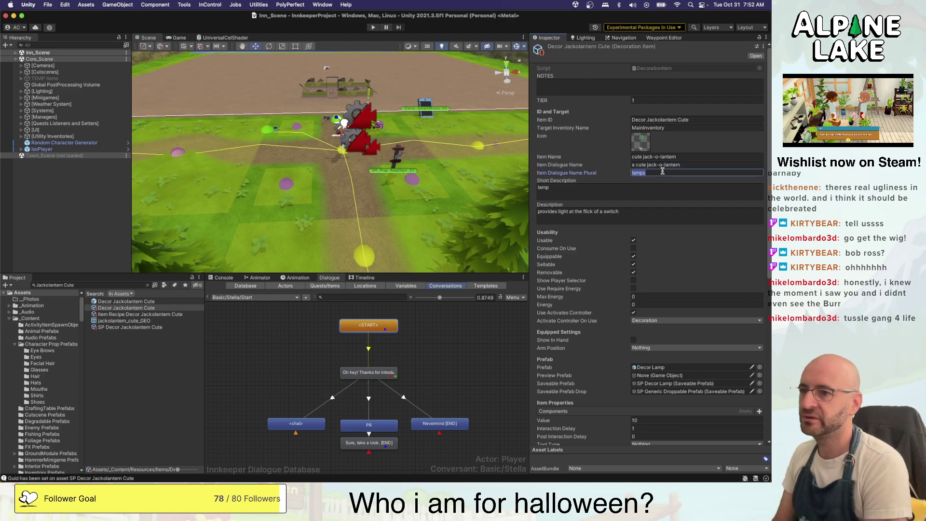
{"action": "key", "text": "BackSpace"}
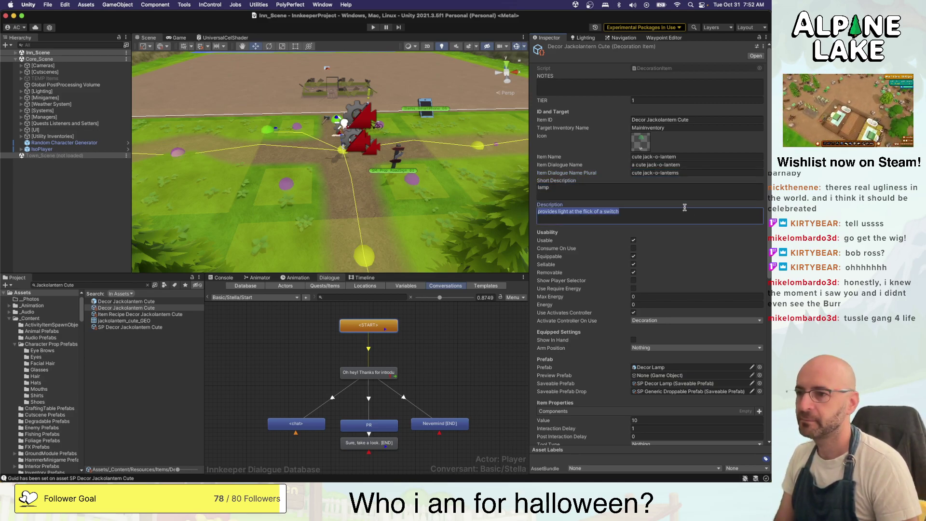
Replace the item's Description with "i thought halloween was supposed to be scary."
{"action": "left_click", "coordinate": [681, 189]}
{"action": "left_click", "coordinate": [668, 212]}
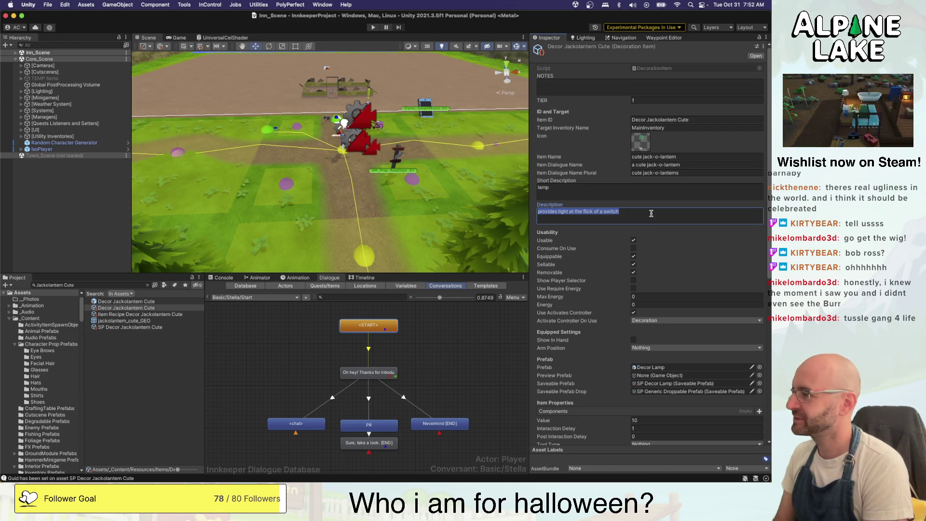
{"action": "type", "text": "not"}
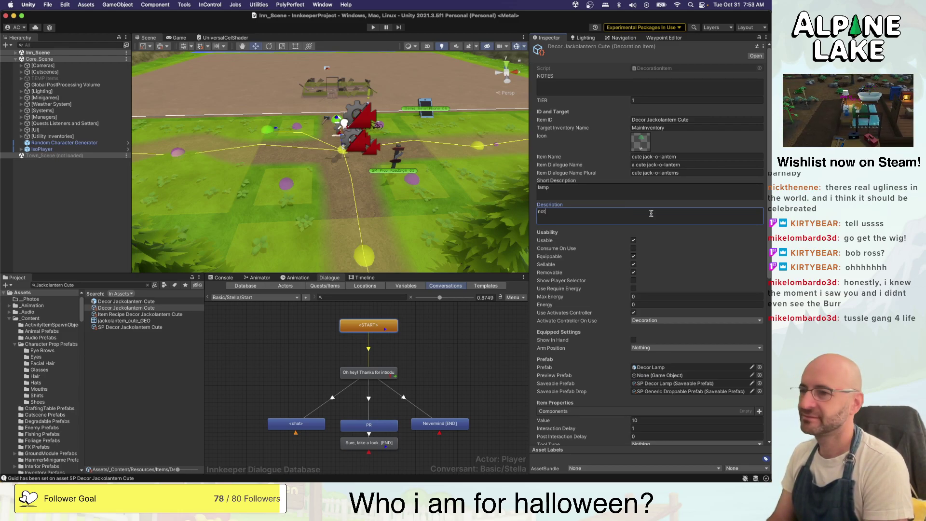
{"action": "type", "text": " that scary"}
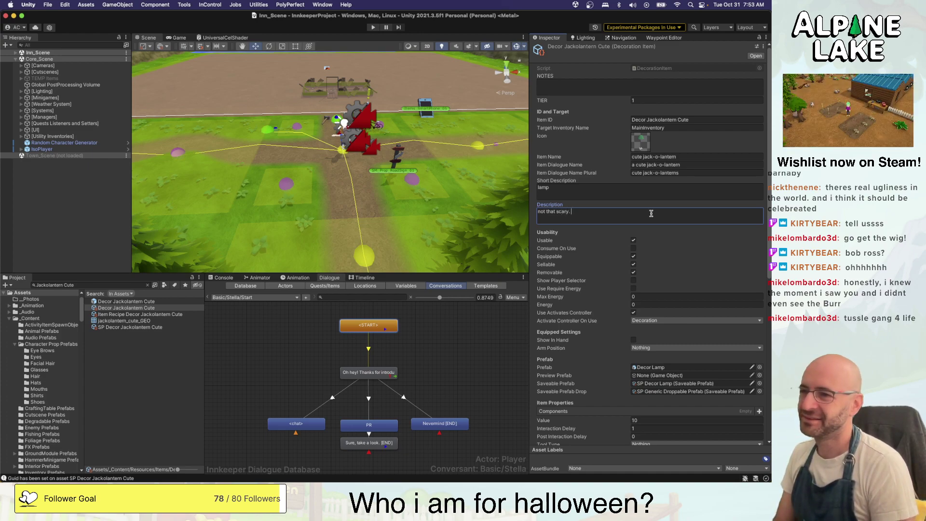
{"action": "type", "text": "."}
{"action": "key", "text": "super+a"}
{"action": "type", "text": "i thought hal"}
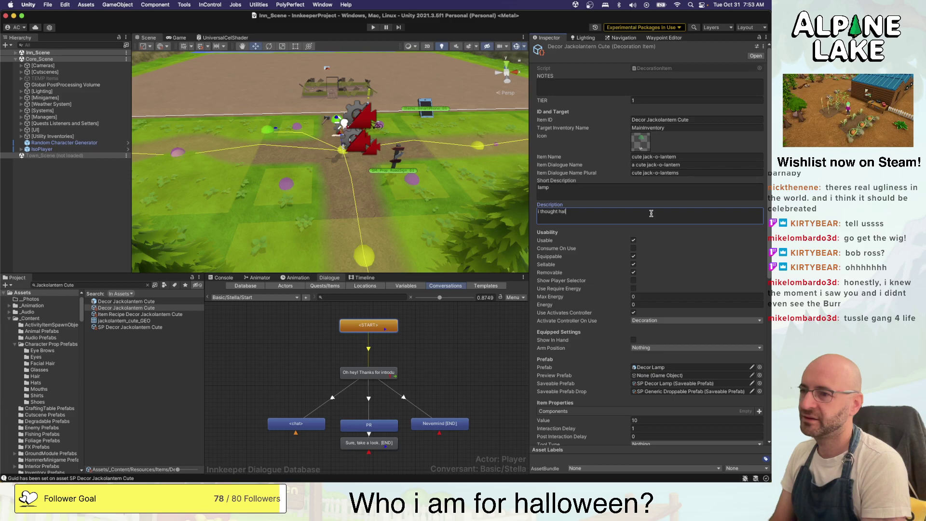
{"action": "type", "text": "loween was supposed to b"}
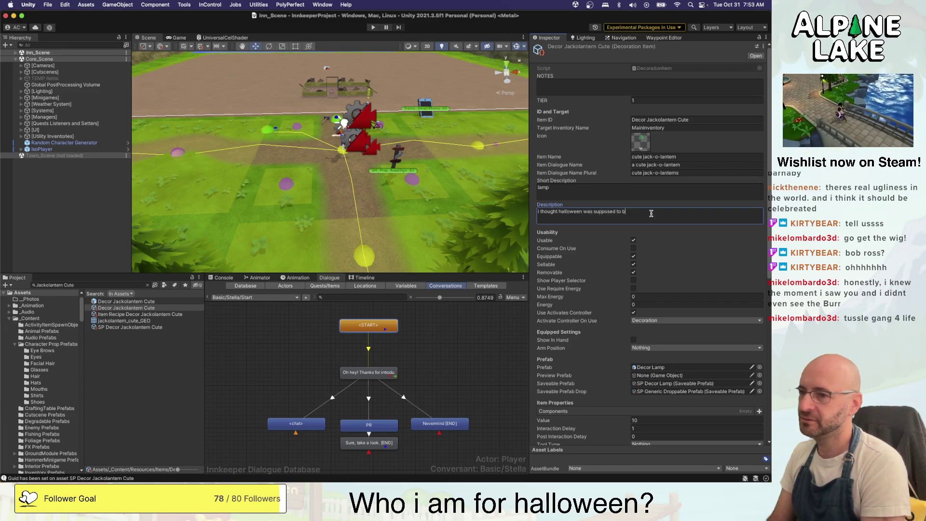
{"action": "type", "text": "e scary."}
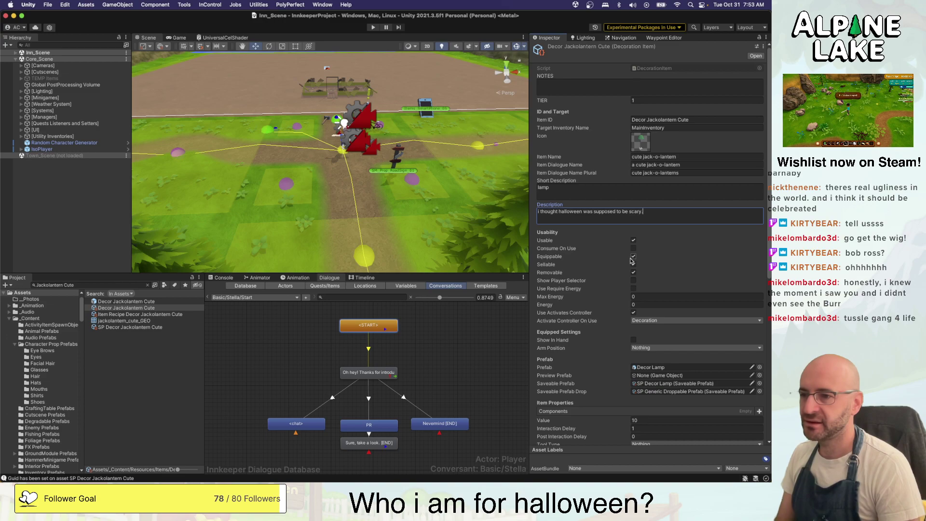
Set the decoration item's Arm Position to One Hand Carry in the Equipped Settings
{"action": "left_click", "coordinate": [635, 296]}
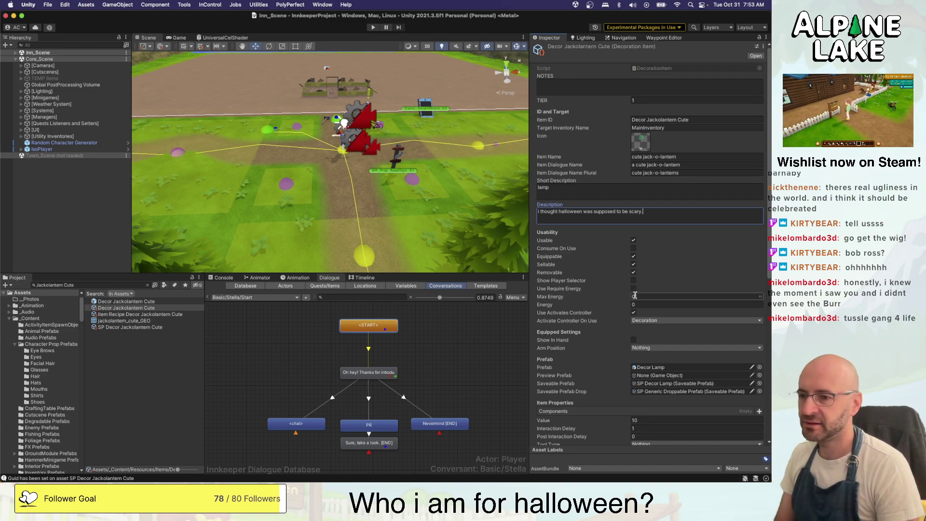
{"action": "left_click", "coordinate": [644, 349]}
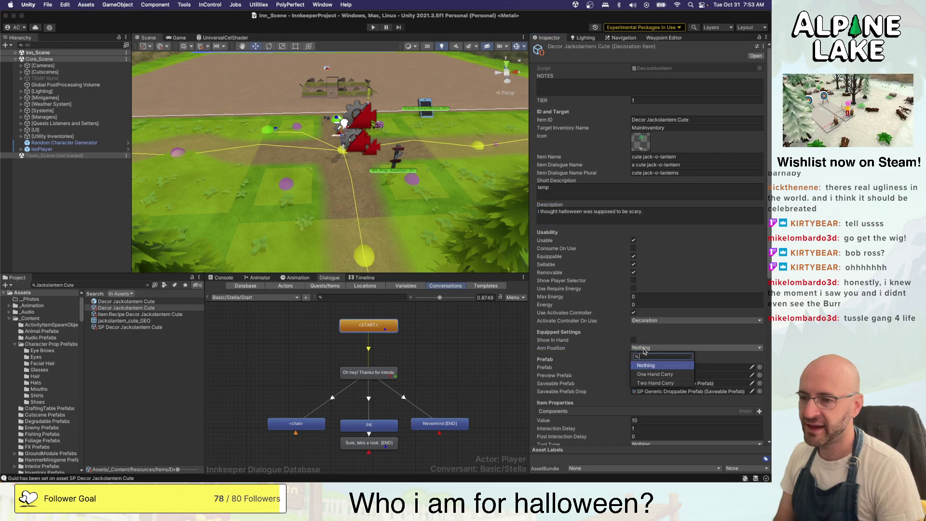
{"action": "left_click", "coordinate": [656, 373]}
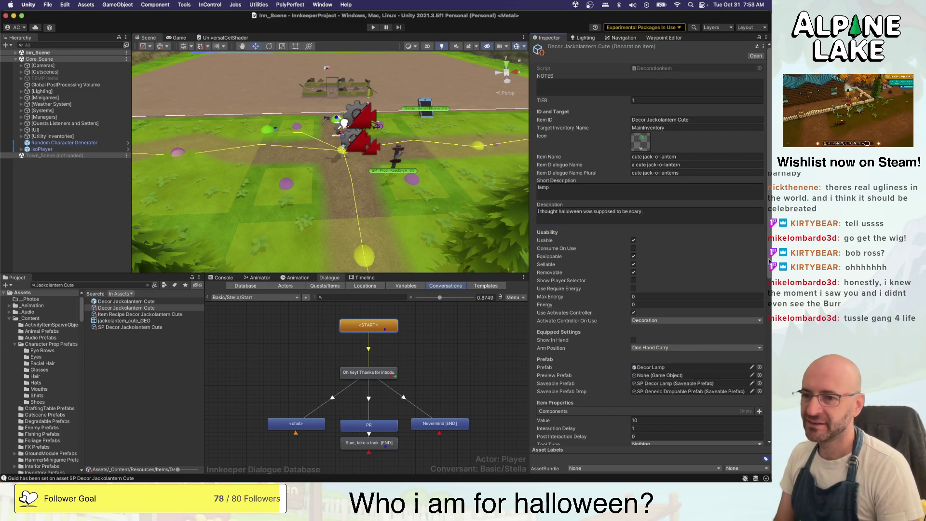
Assign the Decor Jackolantern Cute game object as the decoration item's Prefab
{"action": "scroll", "coordinate": [766, 290], "scroll_direction": "down", "scroll_amount": 3}
{"action": "left_click", "coordinate": [760, 299]}
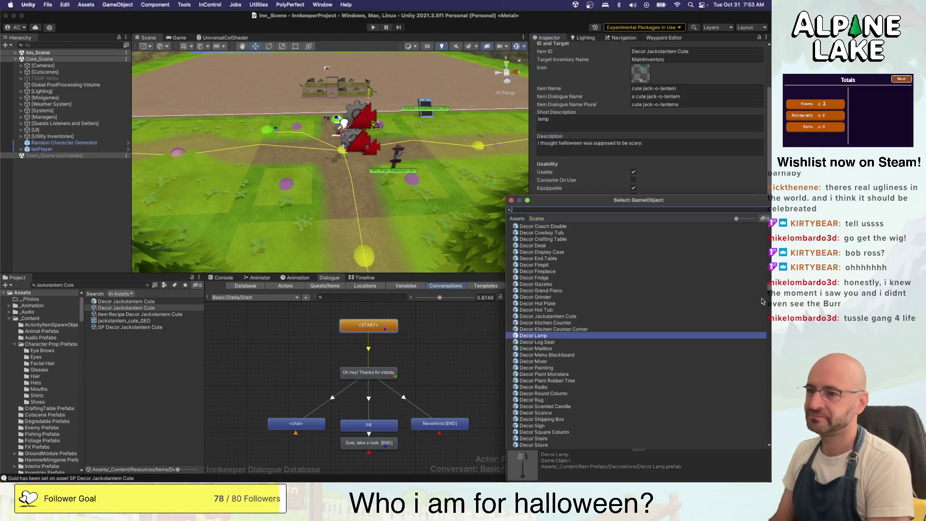
{"action": "type", "text": "jack"}
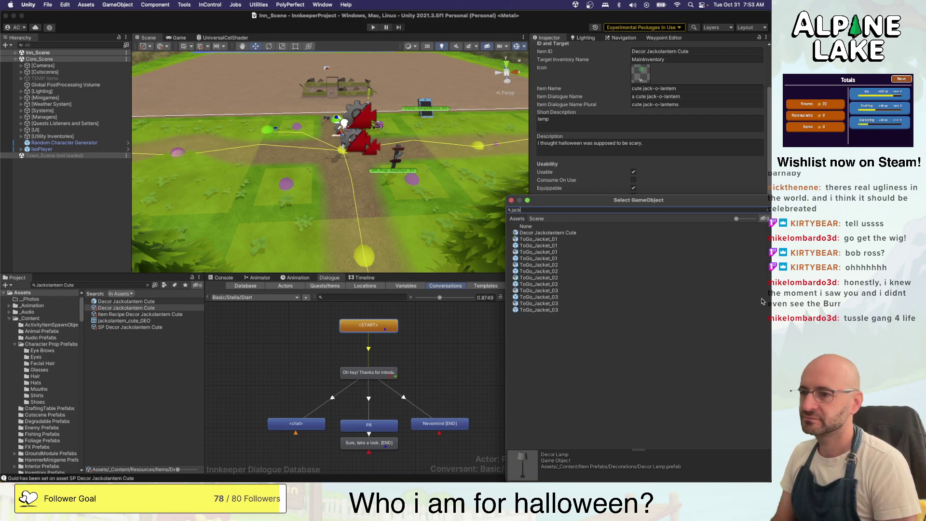
{"action": "key", "text": "Down"}
{"action": "key", "text": "Return"}
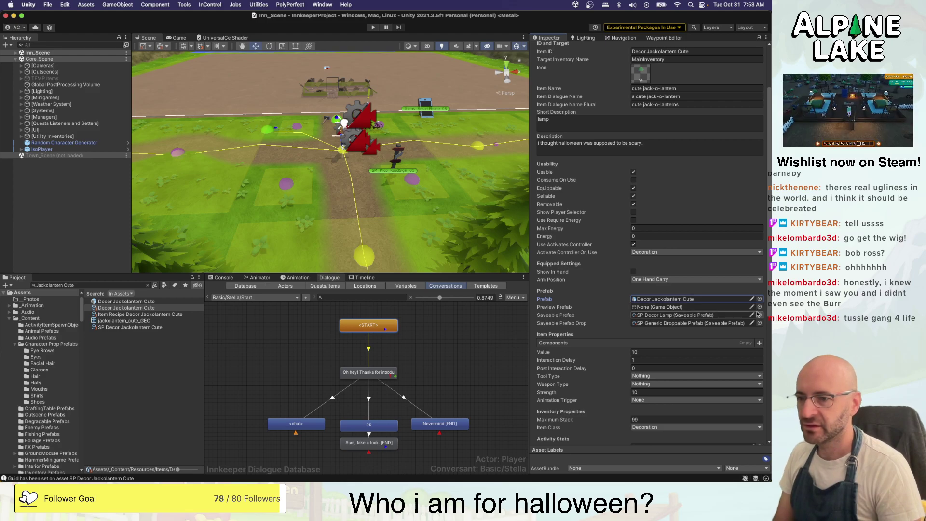
Assign SP Decor Jackolantern Cute as the decoration item's Saveable Prefab and review the remaining item properties
{"action": "left_click", "coordinate": [759, 315]}
{"action": "type", "text": "k"}
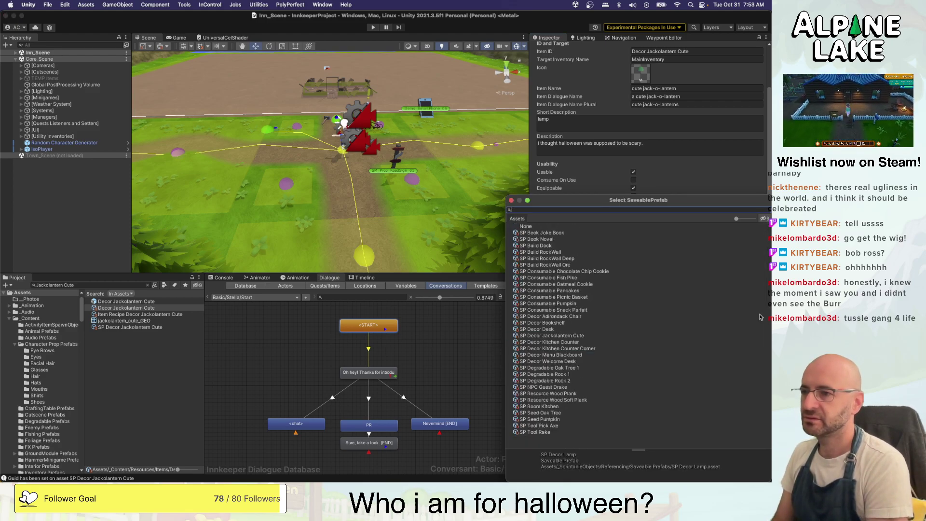
{"action": "key", "text": "BackSpace"}
{"action": "type", "text": "jack"}
{"action": "key", "text": "Down"}
{"action": "key", "text": "Return"}
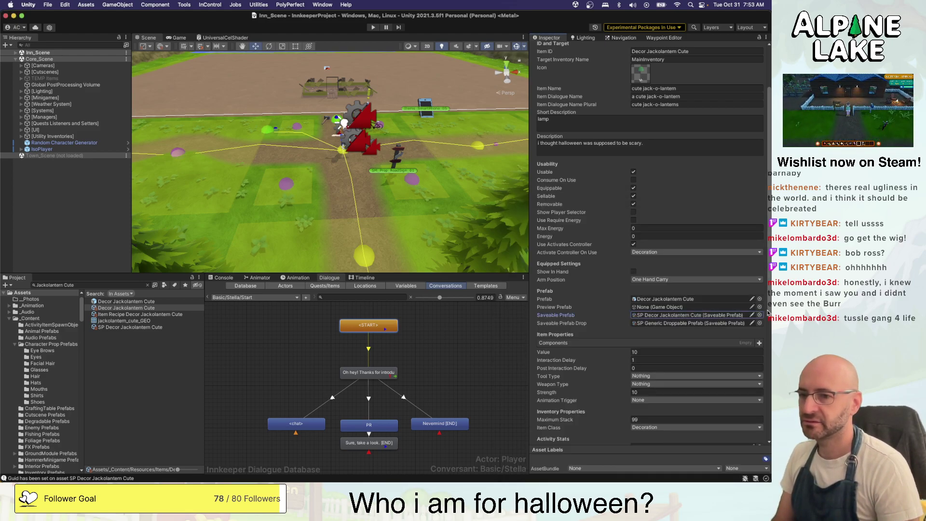
{"action": "left_click_drag", "start_coordinate": [769, 319], "coordinate": [767, 446]}
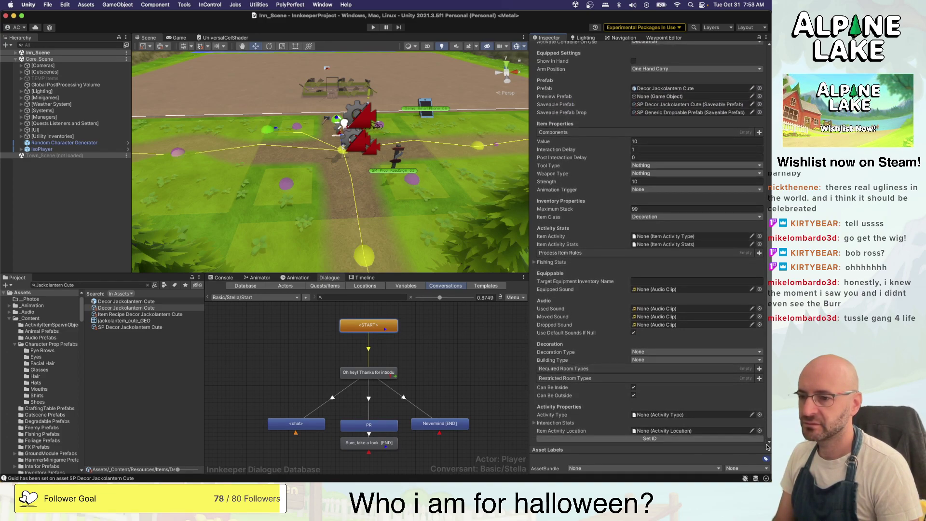
Assign the Decor Jackolantern Cute decoration item as the resulting Item of the Item Recipe Decor Jackolantern Cute asset
{"action": "left_click", "coordinate": [158, 314]}
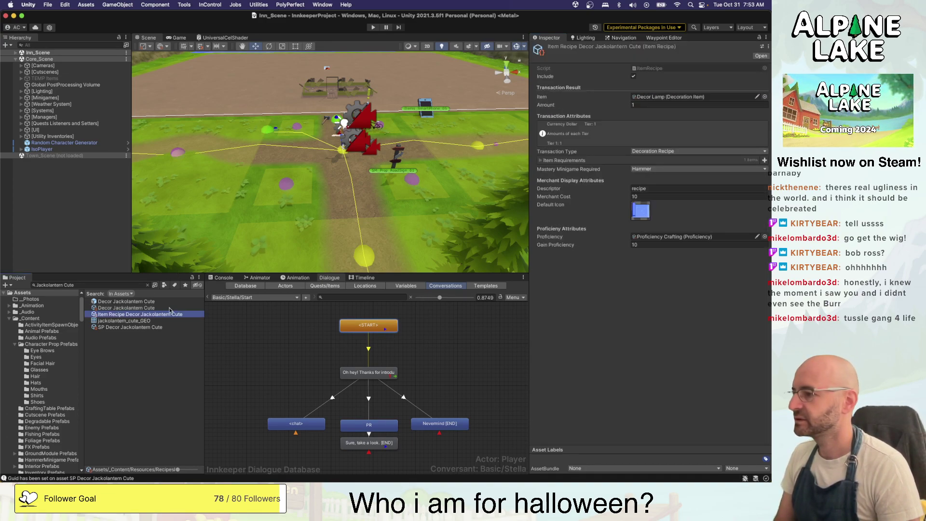
{"action": "left_click", "coordinate": [765, 97]}
{"action": "type", "text": "jack"}
{"action": "key", "text": "Down"}
{"action": "key", "text": "Return"}
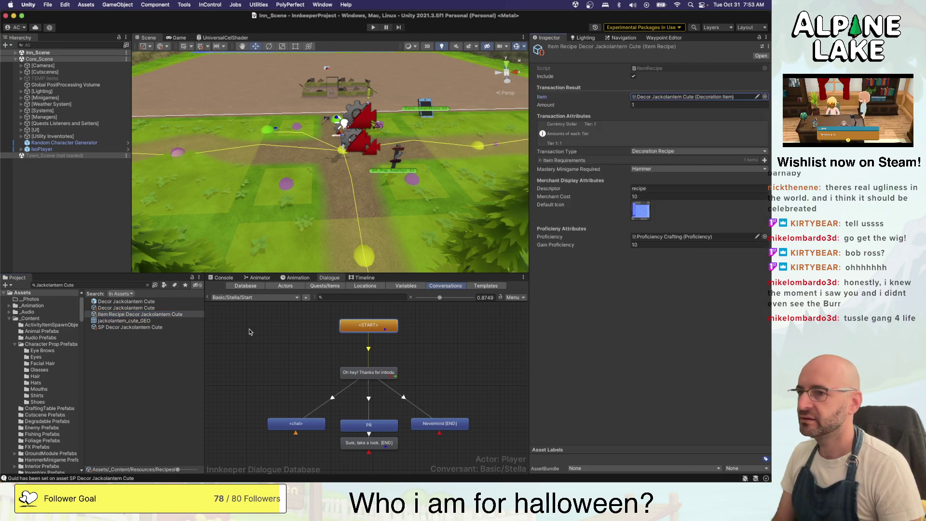
Assign the Decor Jackolantern Cute prefab to the SP Decor Jackolantern Cute saveable prefab asset, and deselect the asset
{"action": "left_click", "coordinate": [160, 327]}
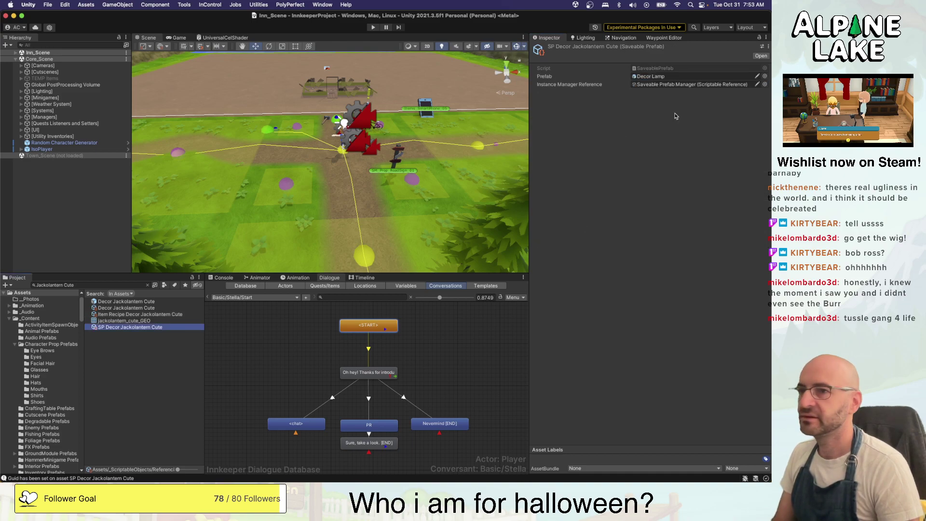
{"action": "left_click", "coordinate": [765, 76]}
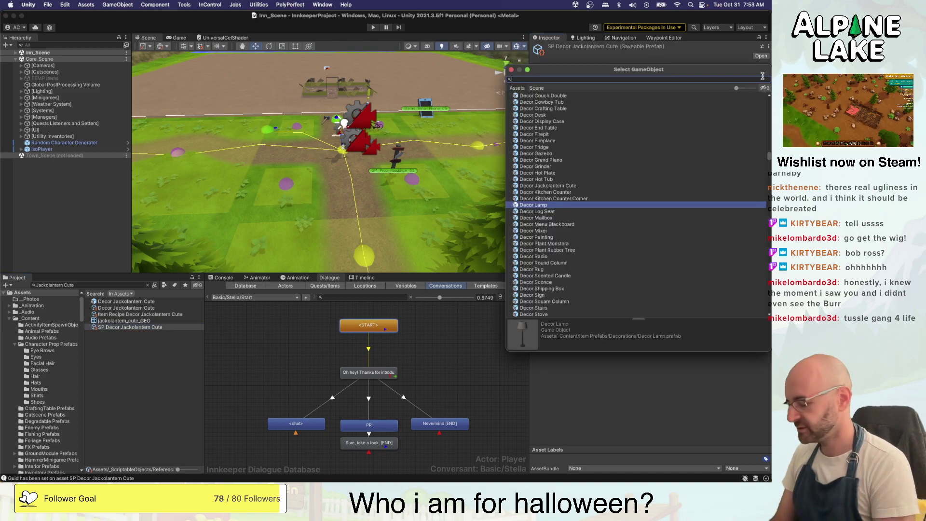
{"action": "key", "text": "Down"}
{"action": "key", "text": "Return"}
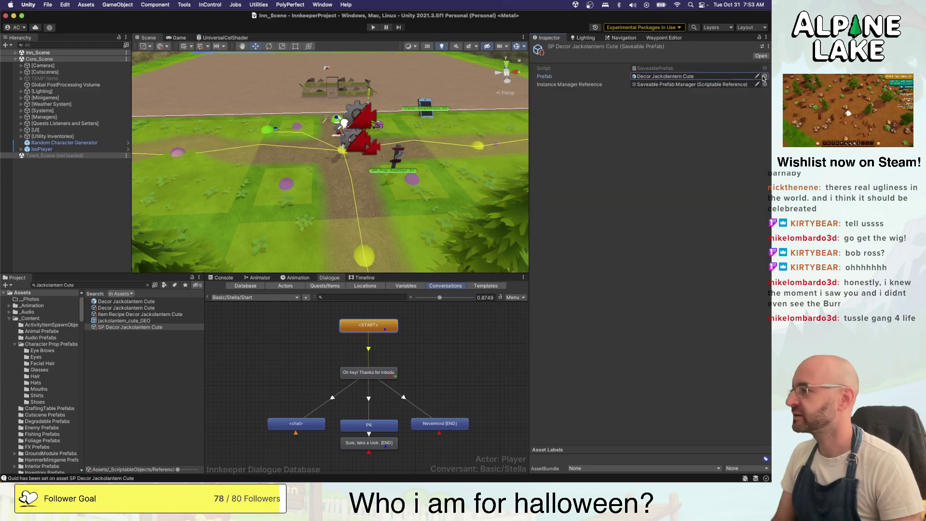
{"action": "left_click", "coordinate": [42, 201]}
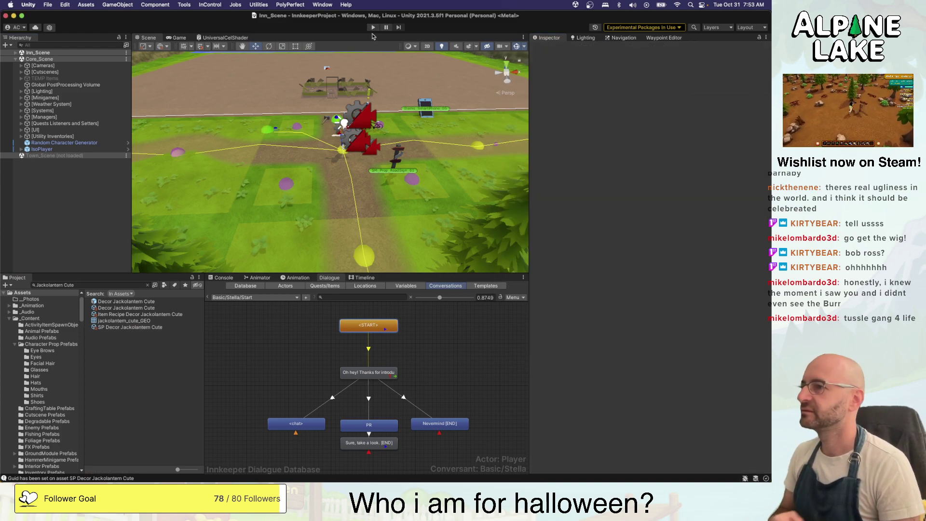
Start the game in play mode, walk the character to the crafting table beside the inn, and open its recipes
{"action": "left_click", "coordinate": [373, 28]}
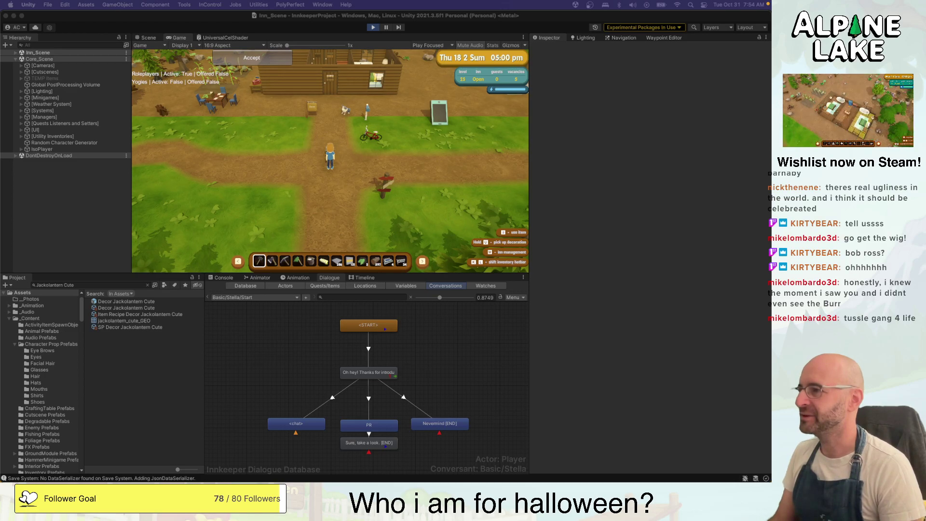
{"action": "left_click", "coordinate": [474, 219]}
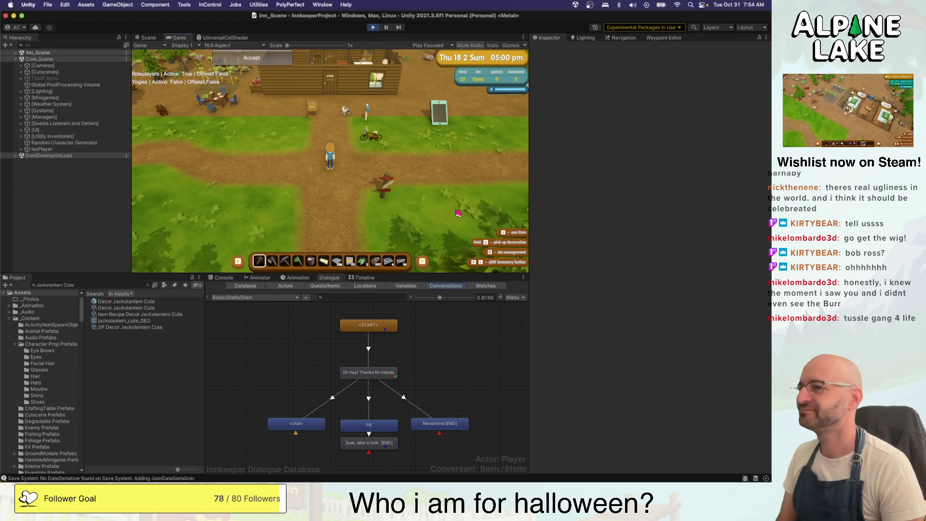
{"action": "key", "text": "w"}
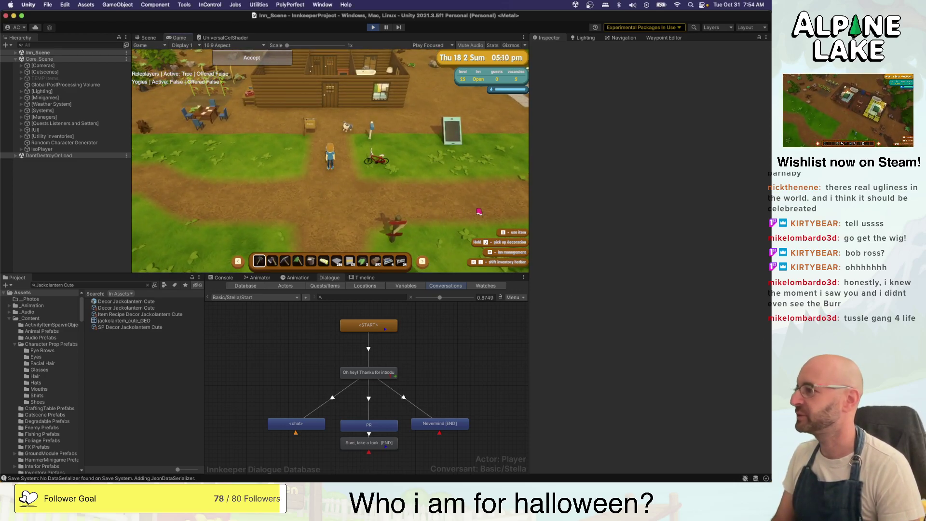
{"action": "key", "text": "a"}
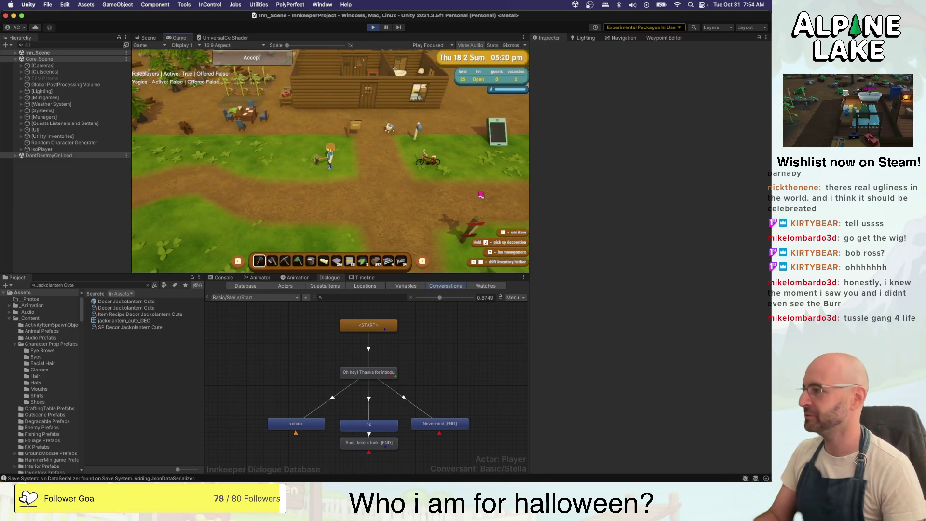
{"action": "key", "text": "w"}
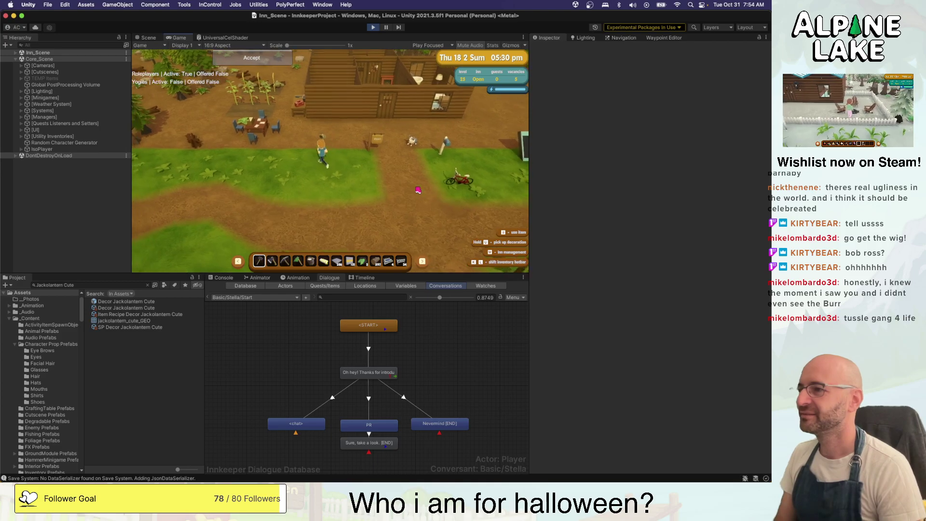
{"action": "key", "text": "w"}
{"action": "key", "text": "space"}
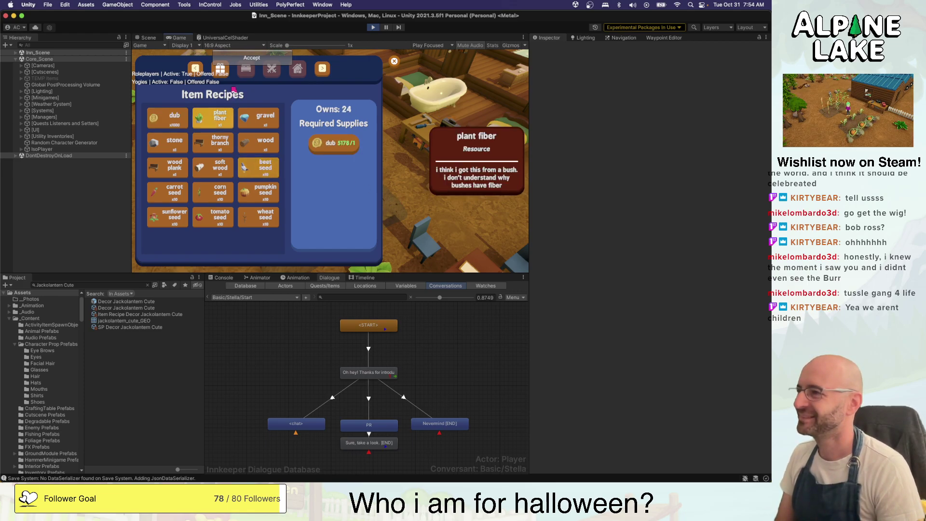
Find the cute jack-o-lantern among the Decoration Recipes, craft one, and close the crafting window
{"action": "left_click", "coordinate": [246, 70]}
{"action": "scroll", "coordinate": [252, 193], "scroll_direction": "down", "scroll_amount": 10}
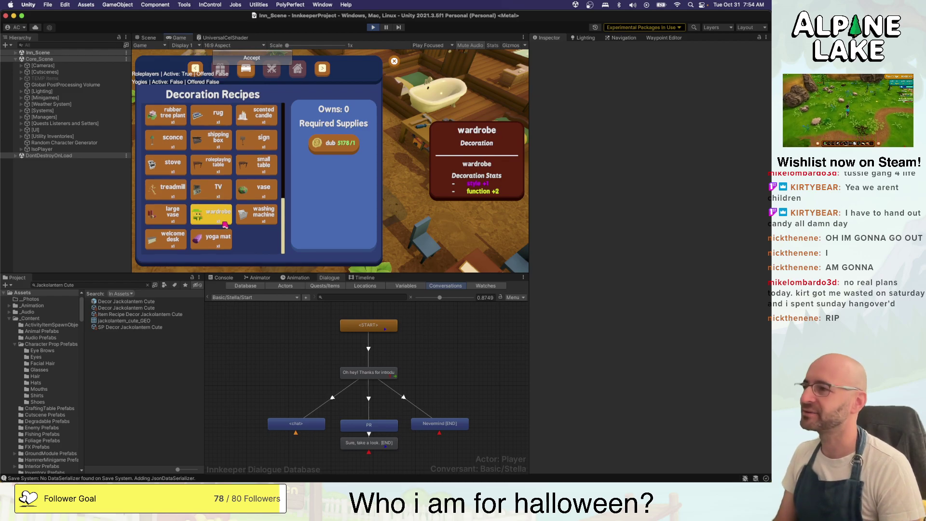
{"action": "scroll", "coordinate": [225, 225], "scroll_direction": "up", "scroll_amount": 1}
{"action": "scroll", "coordinate": [224, 227], "scroll_direction": "up", "scroll_amount": 1}
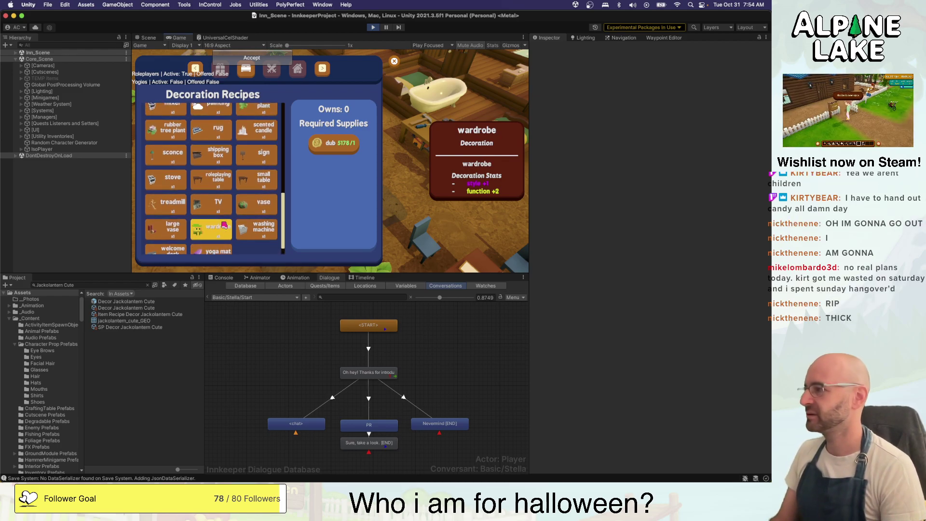
{"action": "scroll", "coordinate": [222, 229], "scroll_direction": "up", "scroll_amount": 3}
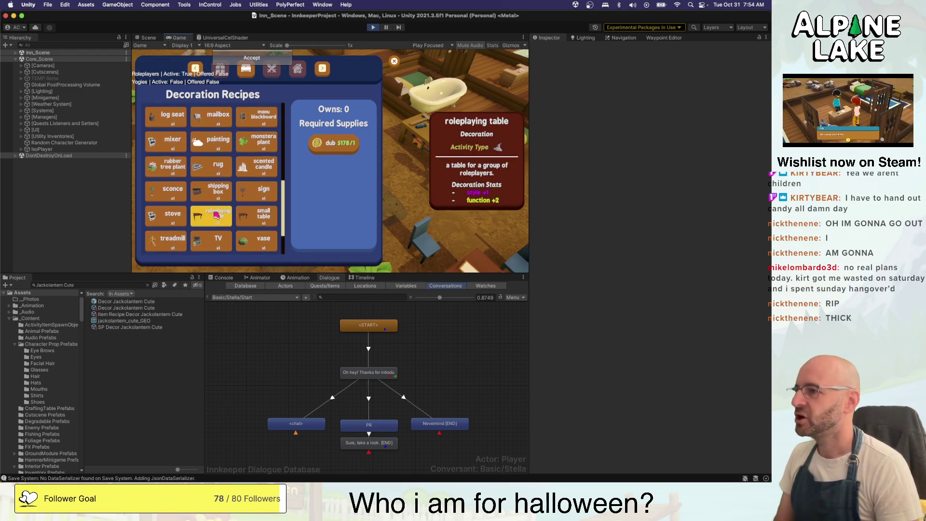
{"action": "scroll", "coordinate": [217, 214], "scroll_direction": "up", "scroll_amount": 4}
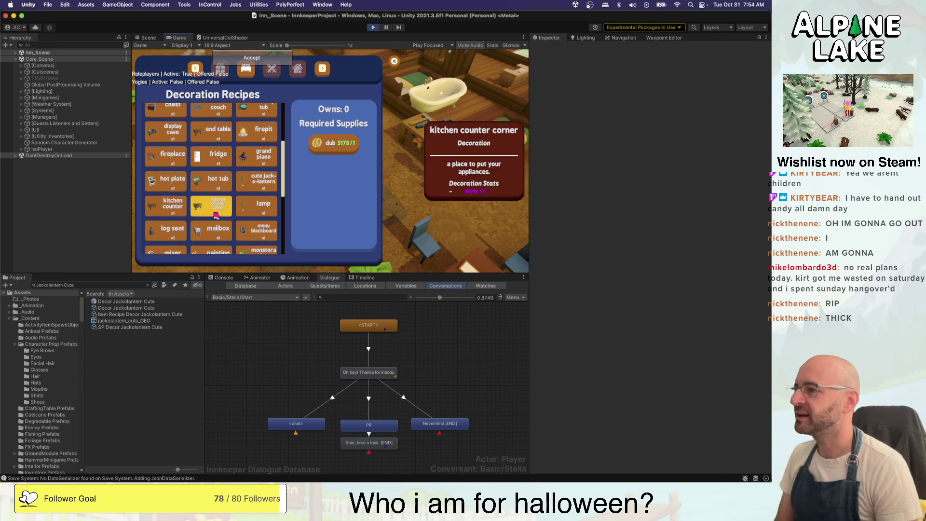
{"action": "scroll", "coordinate": [221, 210], "scroll_direction": "up", "scroll_amount": 2}
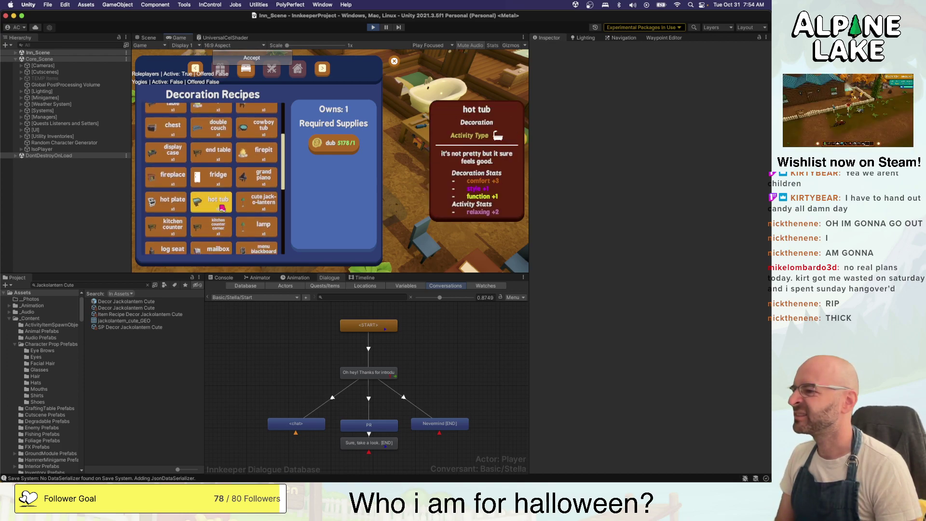
{"action": "scroll", "coordinate": [222, 208], "scroll_direction": "down", "scroll_amount": 3}
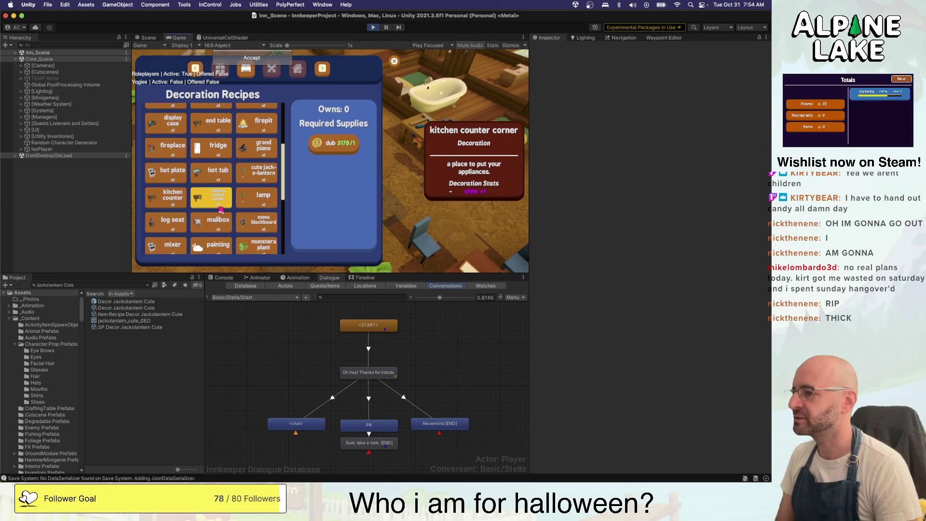
{"action": "scroll", "coordinate": [221, 209], "scroll_direction": "down", "scroll_amount": 3}
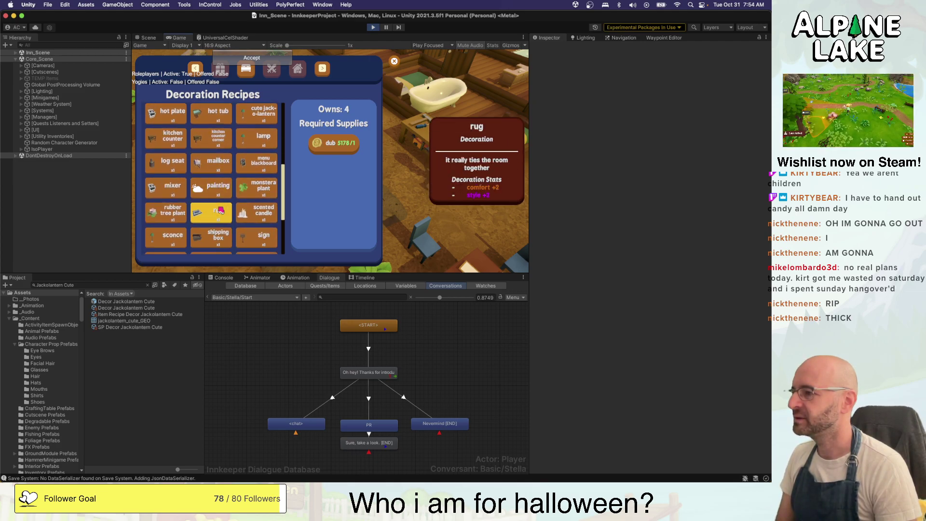
{"action": "scroll", "coordinate": [221, 210], "scroll_direction": "down", "scroll_amount": 3}
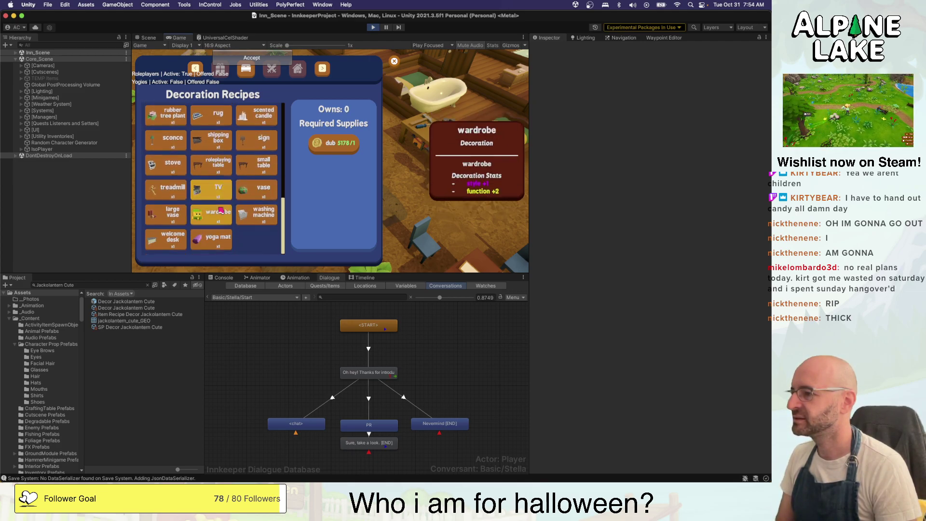
{"action": "scroll", "coordinate": [220, 202], "scroll_direction": "up", "scroll_amount": 5}
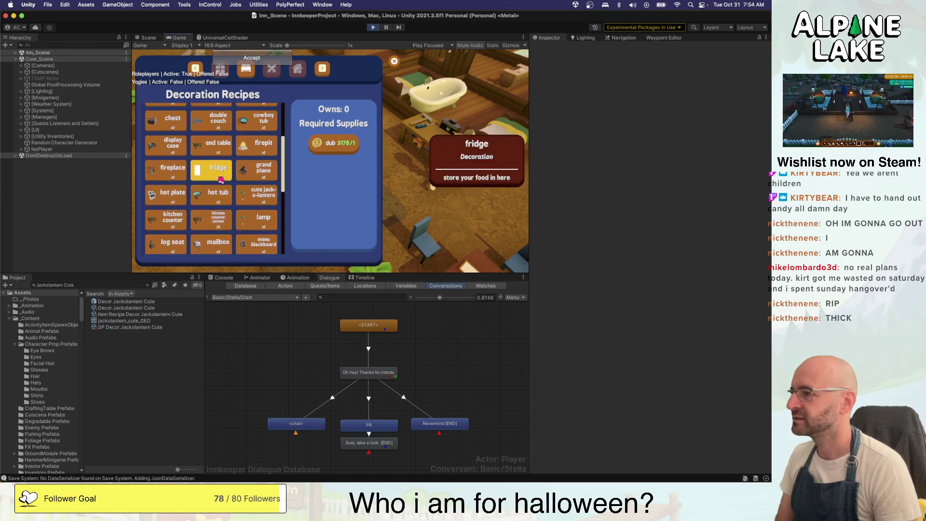
{"action": "scroll", "coordinate": [220, 182], "scroll_direction": "up", "scroll_amount": 4}
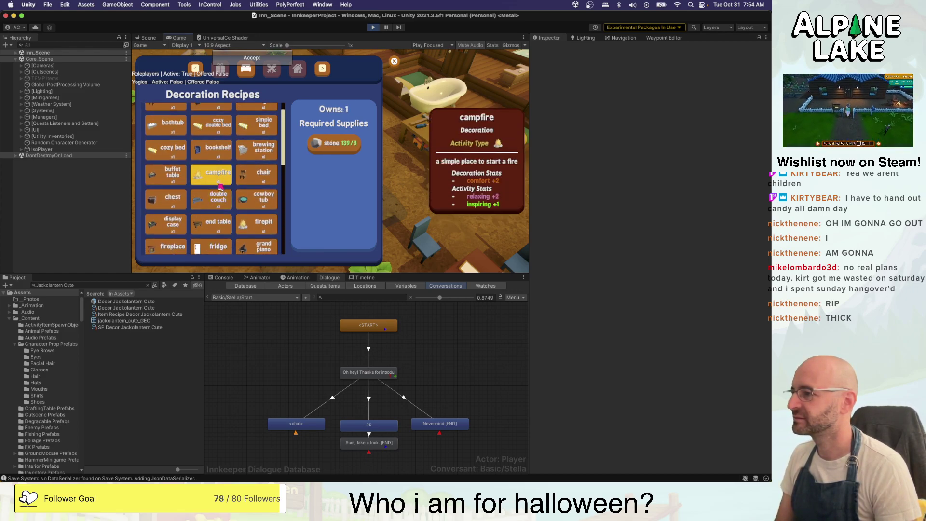
{"action": "scroll", "coordinate": [220, 187], "scroll_direction": "down", "scroll_amount": 1}
{"action": "scroll", "coordinate": [258, 232], "scroll_direction": "down", "scroll_amount": 1}
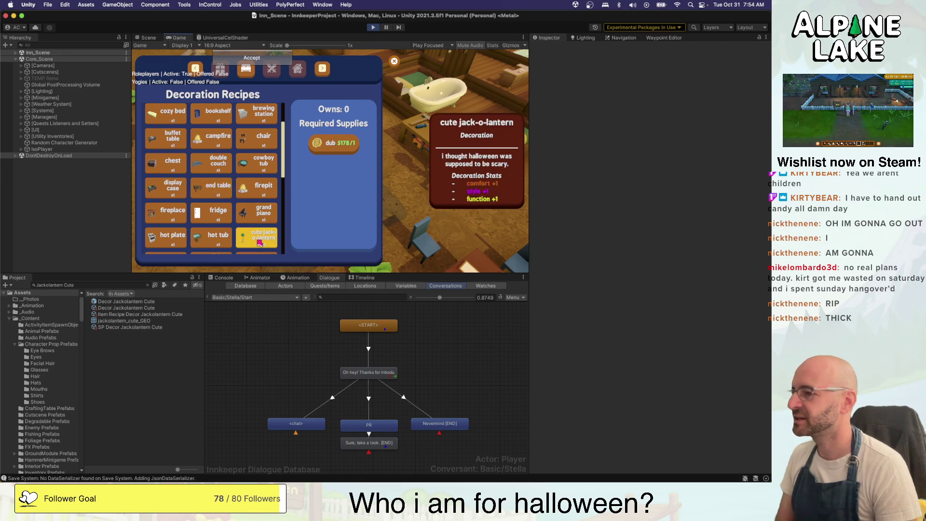
{"action": "left_click", "coordinate": [261, 238]}
{"action": "key", "text": "Escape"}
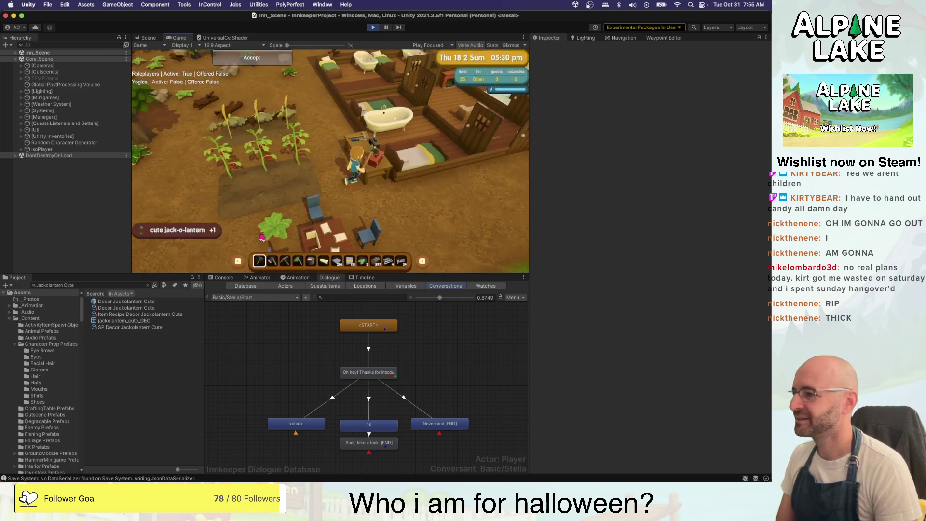
Walk toward the inn's front, choose the cute jack-o-lantern from the inventory hotbar, and place it on the ground by the door
{"action": "key", "text": "s"}
{"action": "key", "text": "d"}
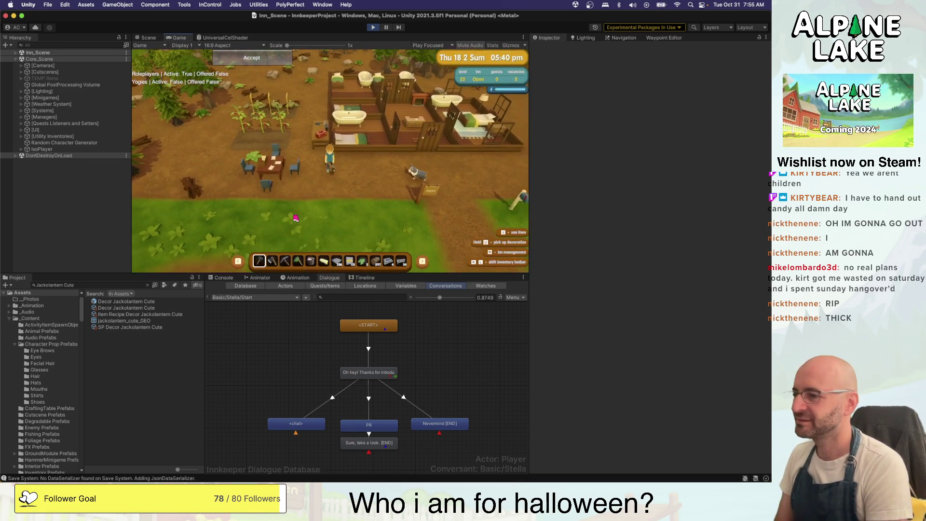
{"action": "key", "text": "l"}
{"action": "key", "text": "l"}
{"action": "key", "text": "period"}
{"action": "key", "text": "period"}
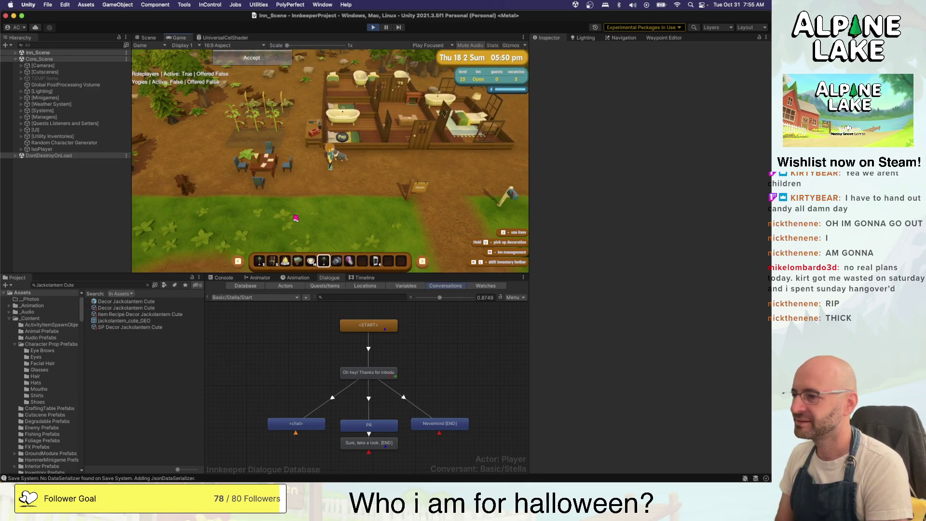
{"action": "key", "text": "u"}
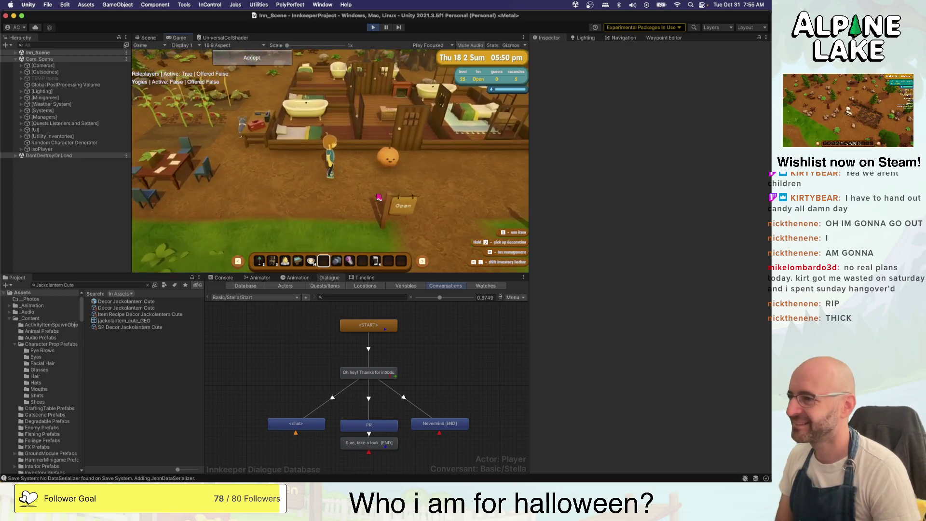
Walk up to the placed jack-o-lantern, toggle its light on, and step away from it
{"action": "key", "text": "d"}
{"action": "key", "text": "w"}
{"action": "key", "text": "a"}
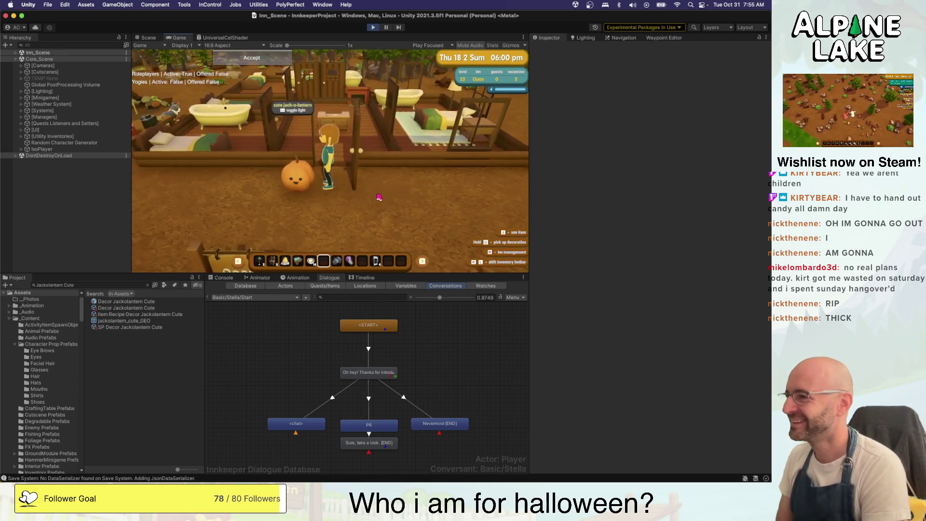
{"action": "key", "text": "space"}
{"action": "key", "text": "d"}
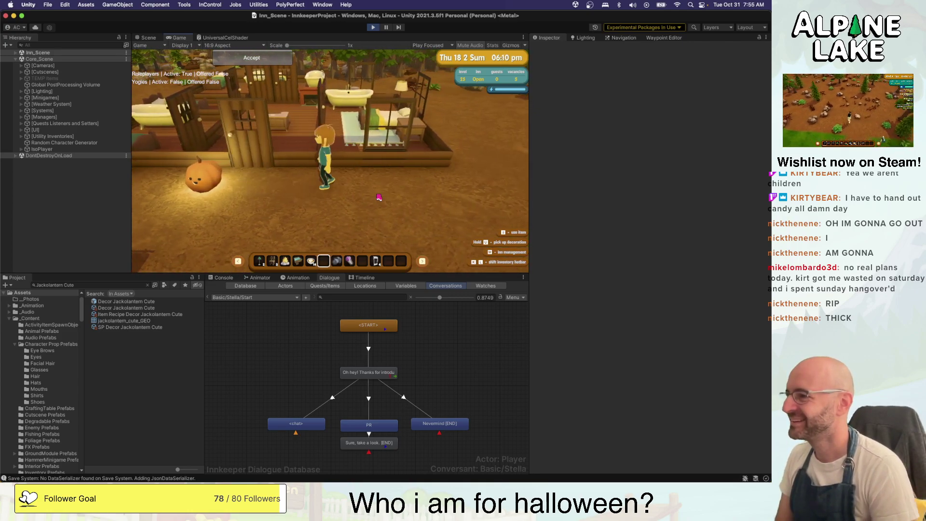
Walk back and forth in front of the inn to examine the lit jack-o-lantern's glow as evening falls
{"action": "key", "text": "a"}
{"action": "key", "text": "a"}
{"action": "key", "text": "u"}
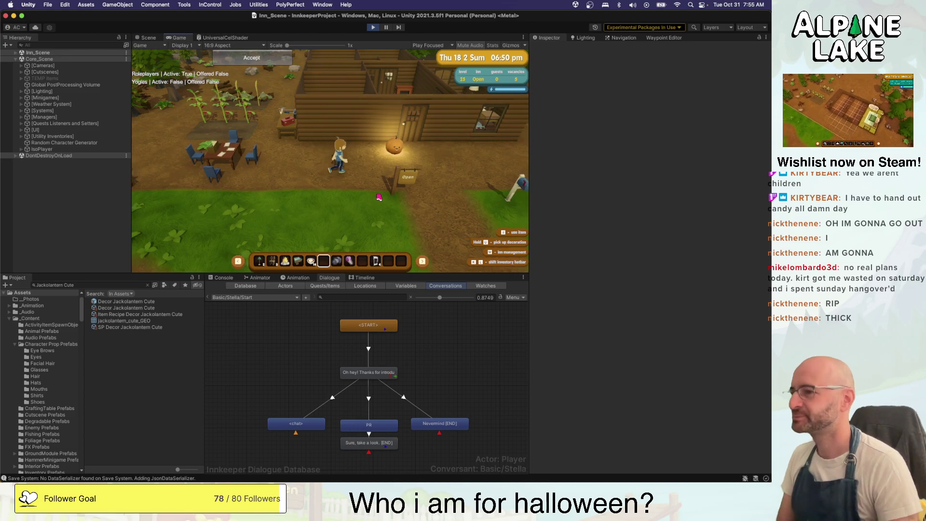
{"action": "key", "text": "d"}
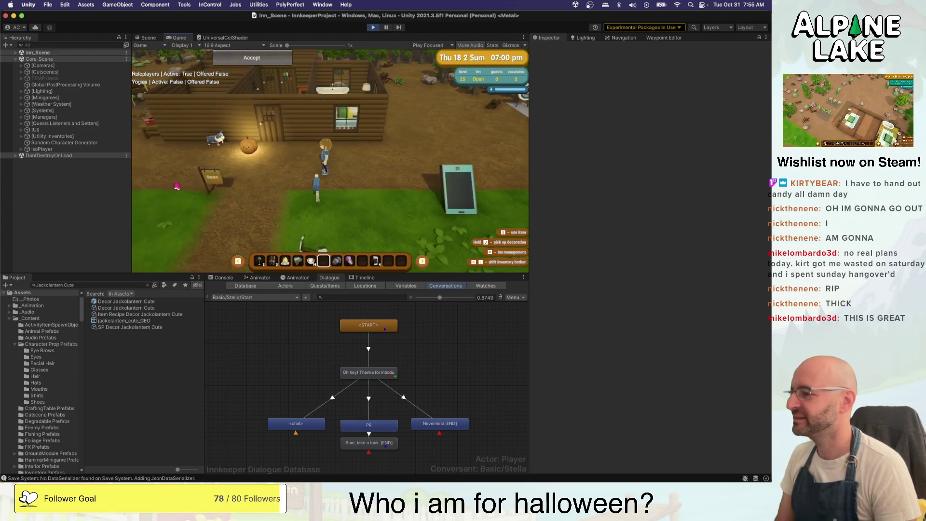
{"action": "key", "text": "a"}
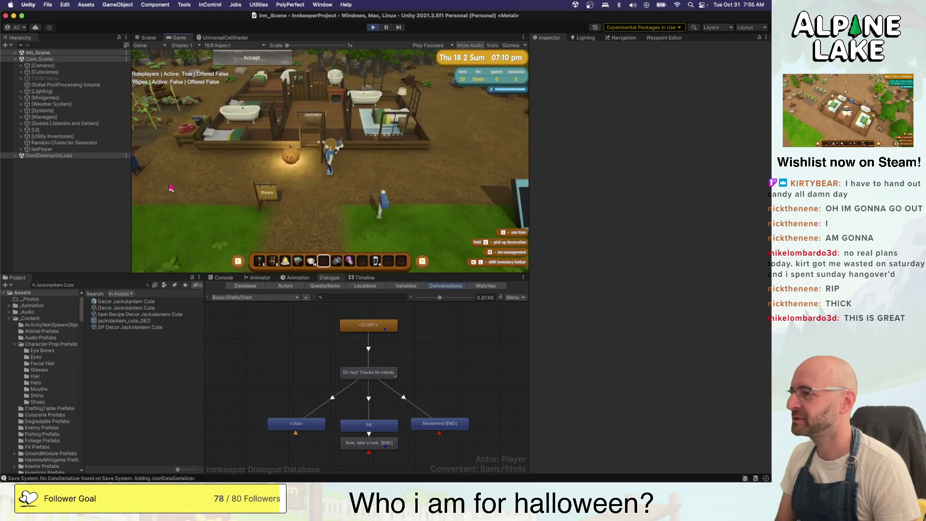
End the play test and open the Decor Jackolantern Cute prefab for editing, framed in the view
{"action": "double_click", "coordinate": [119, 302]}
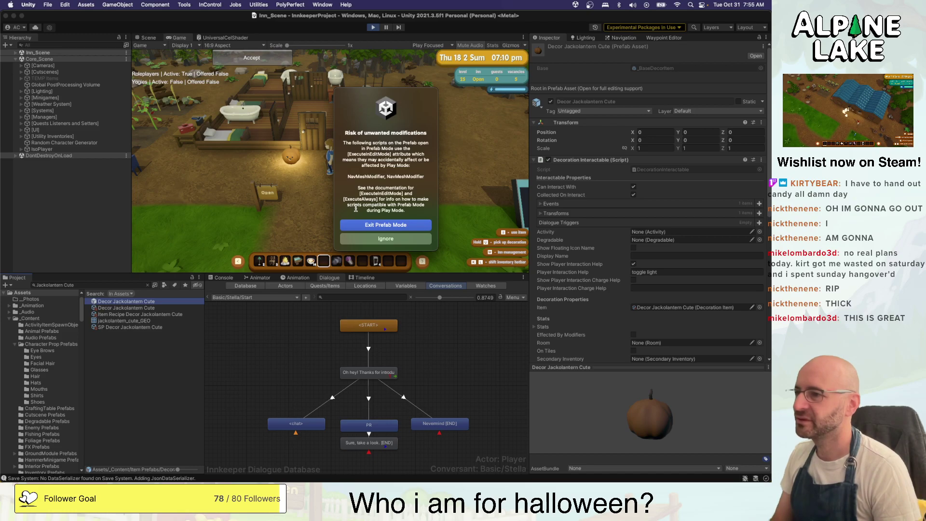
{"action": "left_click", "coordinate": [363, 225]}
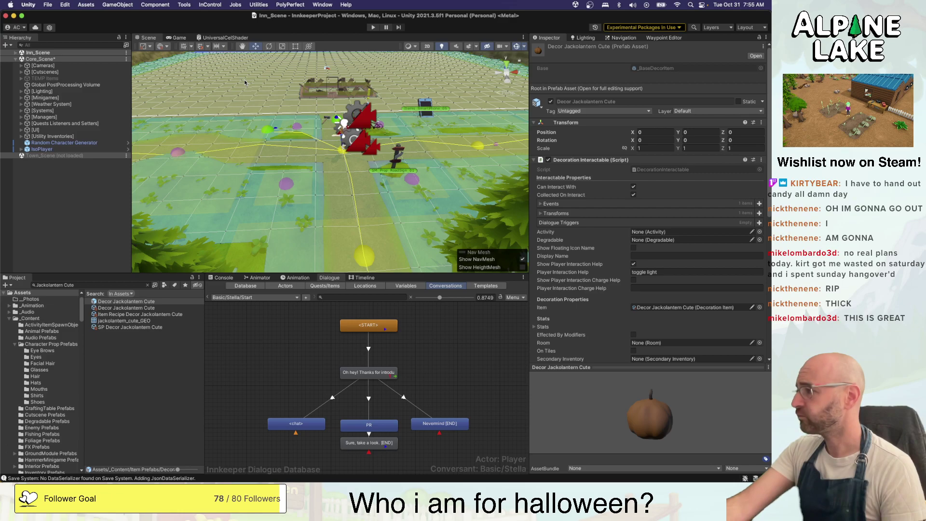
{"action": "double_click", "coordinate": [148, 307]}
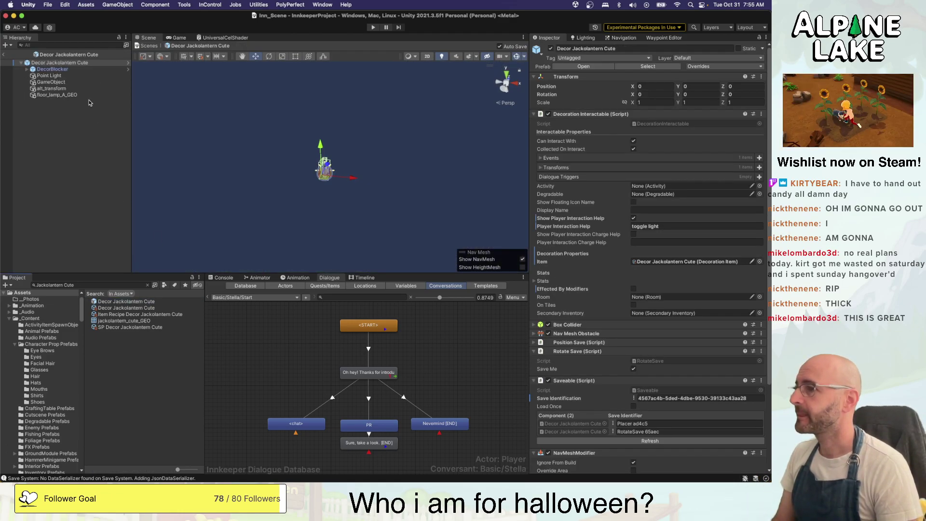
{"action": "key", "text": "f"}
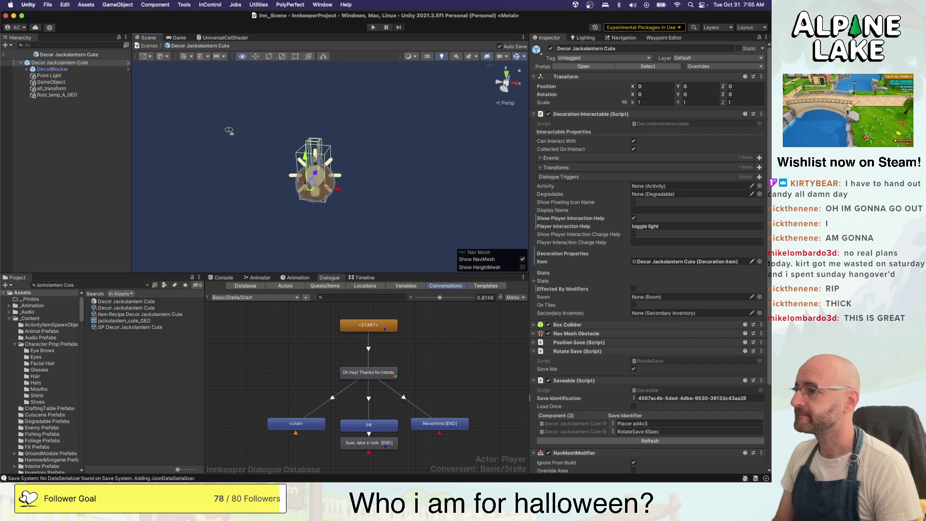
Set the jack-o-lantern's Point Light to a warmer peach-orange color with intensity 1, and return to the main scene
{"action": "left_click", "coordinate": [56, 76]}
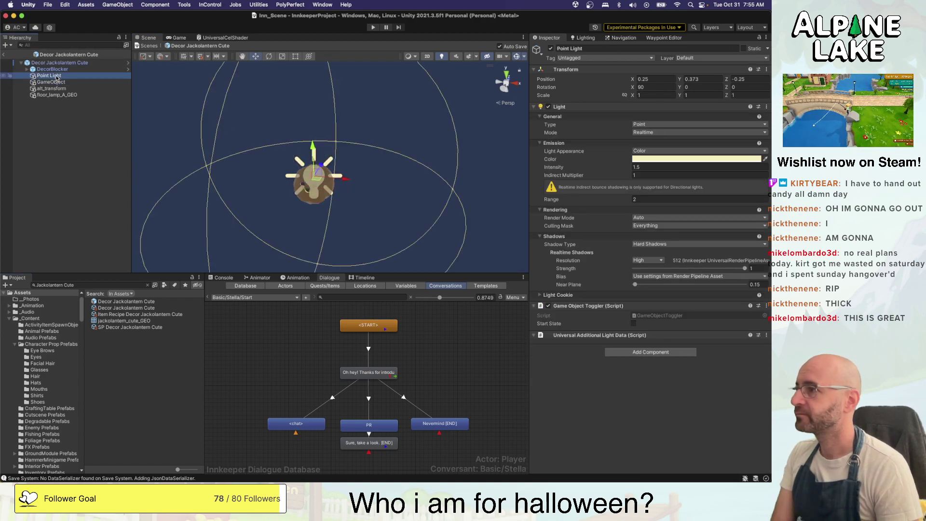
{"action": "left_click", "coordinate": [687, 159]}
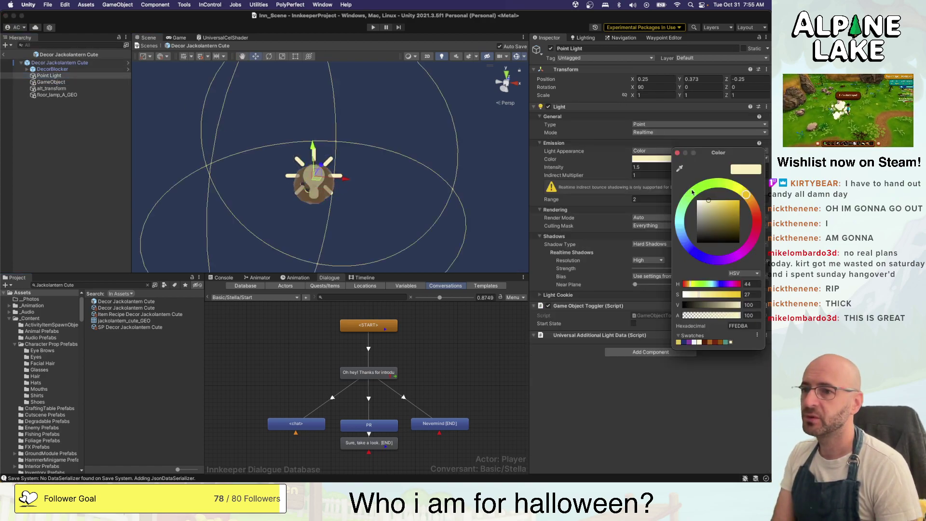
{"action": "left_click", "coordinate": [648, 167]}
{"action": "type", "text": "1"}
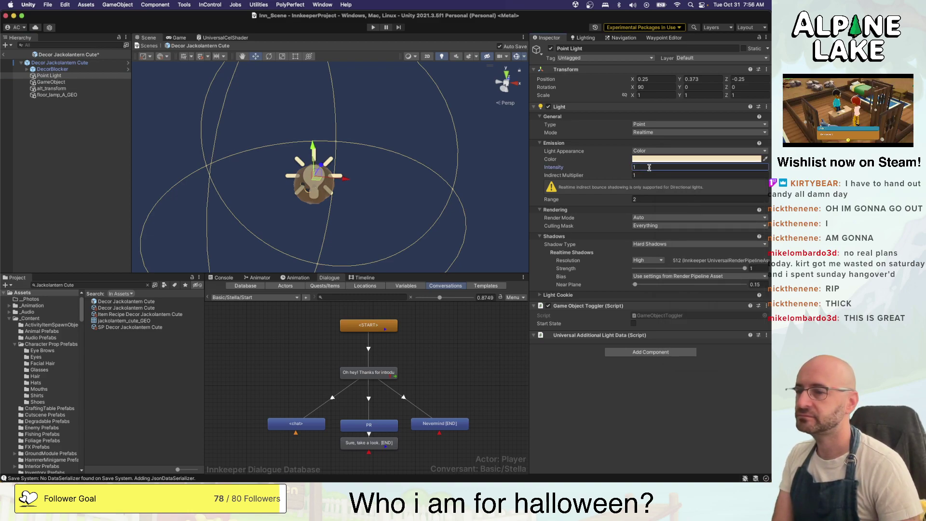
{"action": "left_click", "coordinate": [89, 159]}
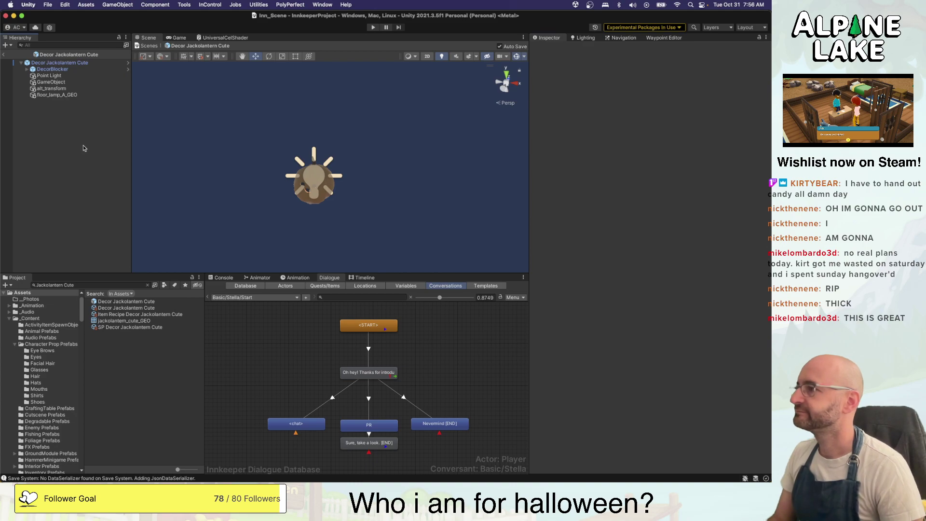
{"action": "left_click", "coordinate": [5, 56]}
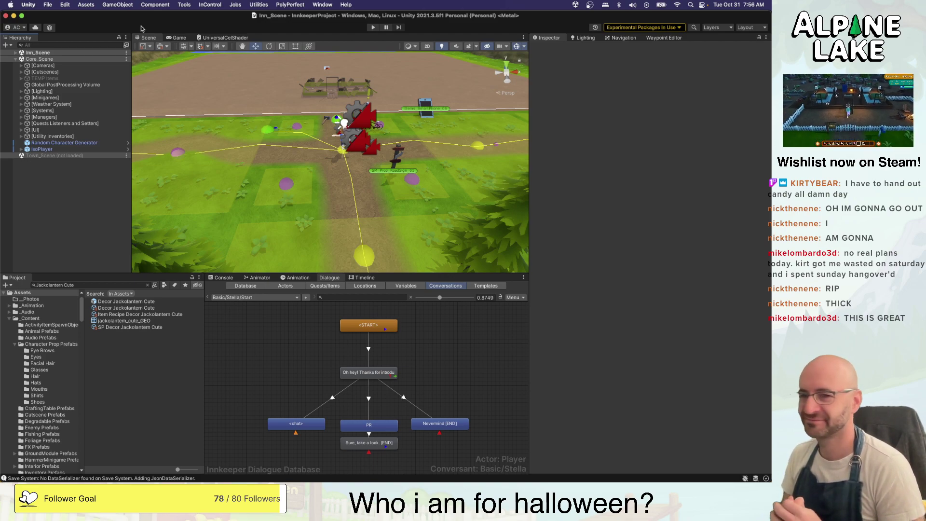
Switch to Maya, clear the selection, and examine the jack-o'-lantern from several distances beside the furniture and the character reference
{"action": "key", "text": "super+Tab"}
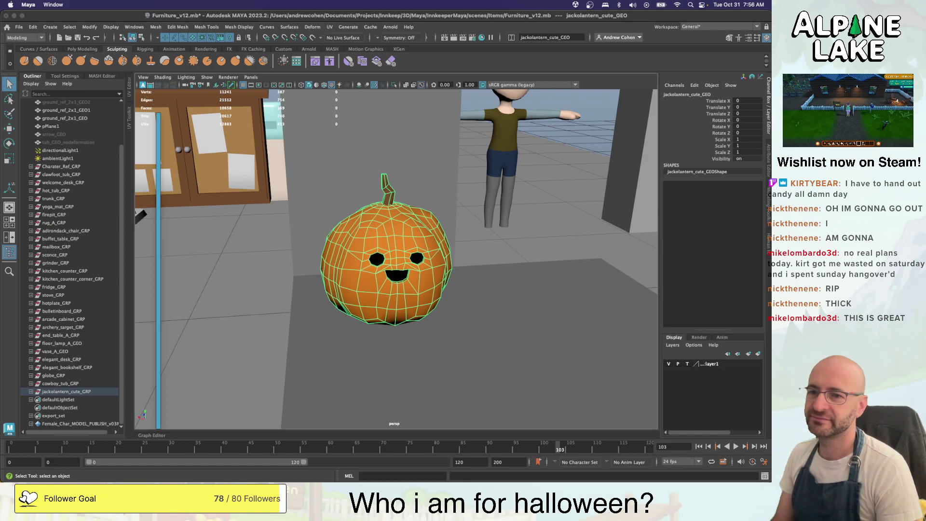
{"action": "left_click", "coordinate": [567, 134]}
{"action": "right_click_drag", "start_coordinate": [567, 134], "coordinate": [374, 179], "text": "alt"}
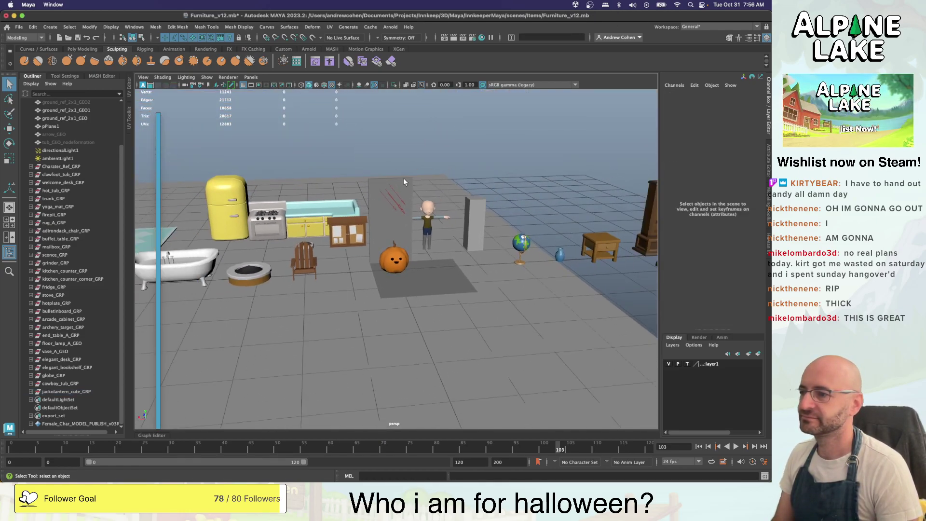
{"action": "mouse_move", "coordinate": [374, 178]}
{"action": "left_mouse_down", "text": "alt"}
{"action": "mouse_move", "coordinate": [423, 175]}
{"action": "mouse_move", "coordinate": [385, 177]}
{"action": "left_mouse_up", "text": "alt"}
{"action": "right_click_drag", "start_coordinate": [386, 178], "coordinate": [529, 188], "text": "alt"}
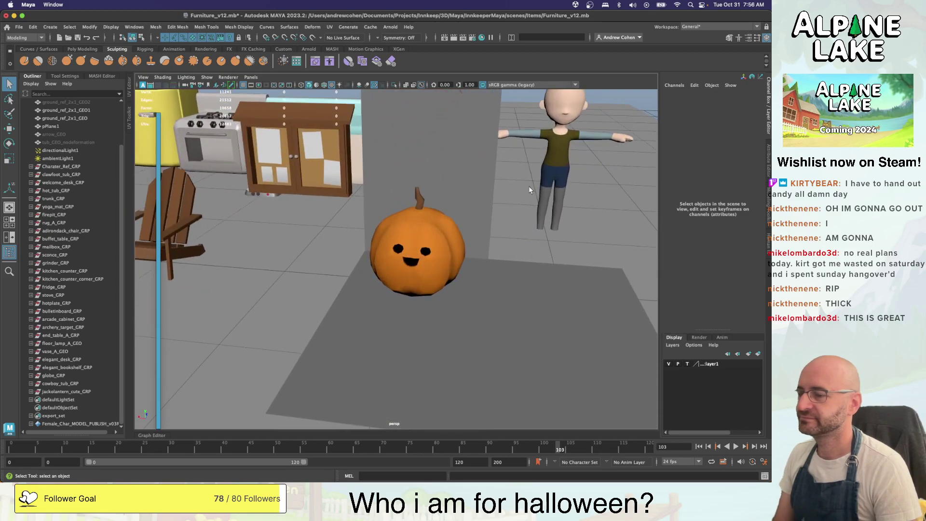
{"action": "left_click_drag", "start_coordinate": [529, 188], "coordinate": [494, 189], "text": "alt"}
{"action": "right_click_drag", "start_coordinate": [494, 189], "coordinate": [369, 207], "text": "alt"}
{"action": "left_click_drag", "start_coordinate": [369, 206], "coordinate": [395, 203], "text": "alt"}
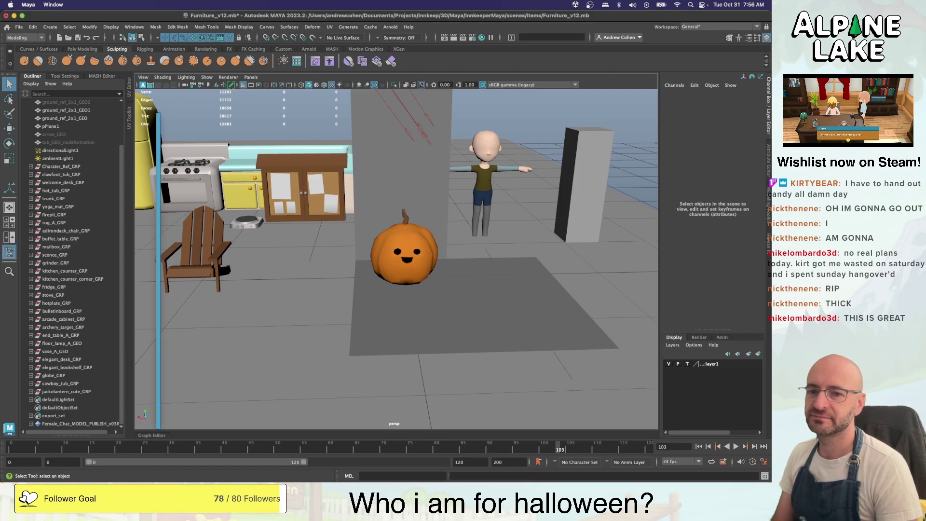
Switch to Chrome and run an image search for "halloween decorations" in a new tab
{"action": "key", "text": "super+Tab"}
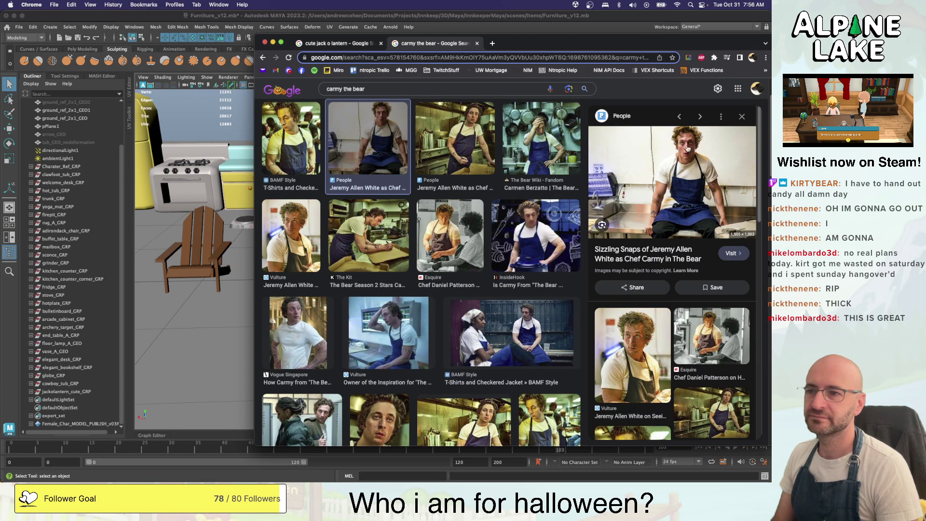
{"action": "left_click", "coordinate": [358, 43]}
{"action": "key", "text": "super+t"}
{"action": "type", "text": "hallwee"}
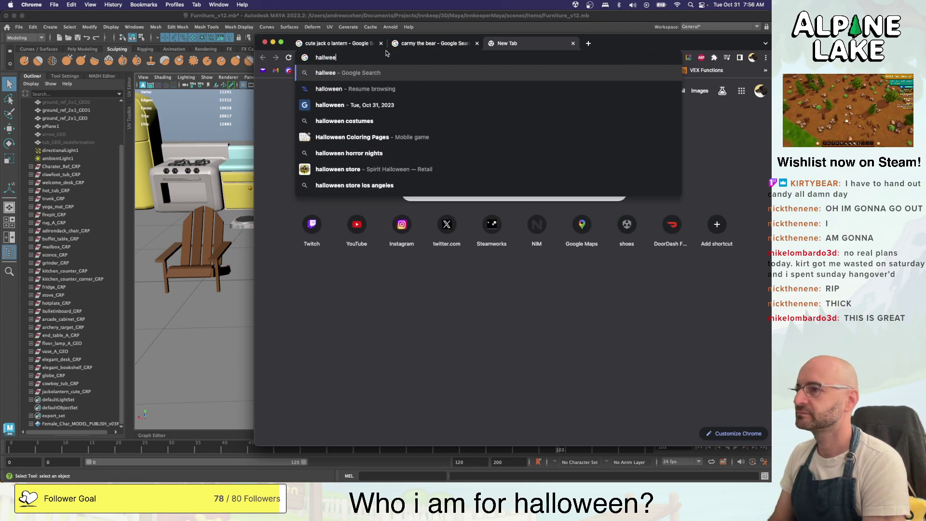
{"action": "key", "text": "BackSpace"}
{"action": "key", "text": "BackSpace"}
{"action": "key", "text": "BackSpace"}
{"action": "type", "text": "oween decora"}
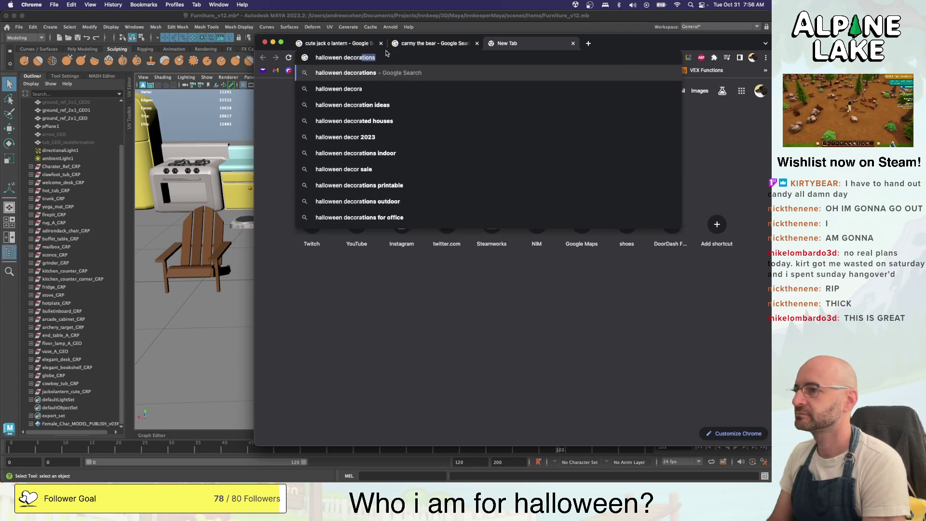
{"action": "key", "text": "Return"}
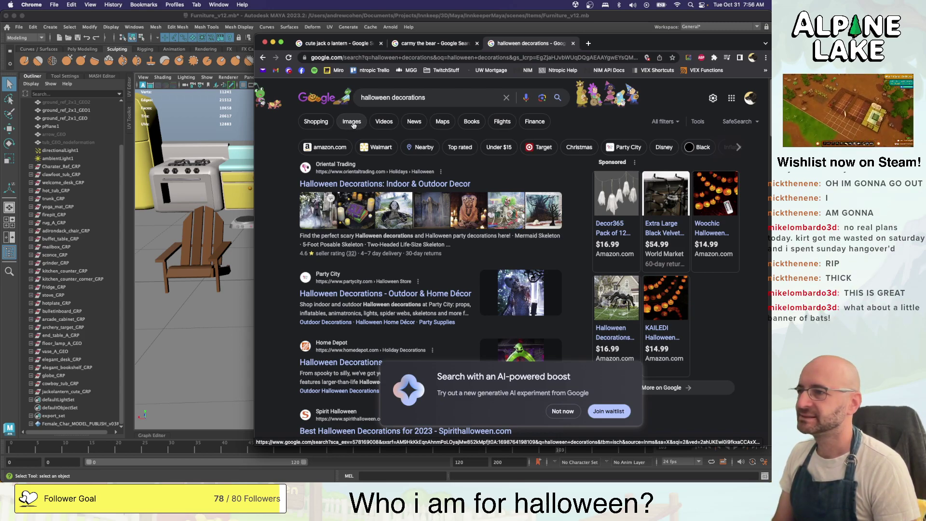
{"action": "left_click", "coordinate": [352, 122]}
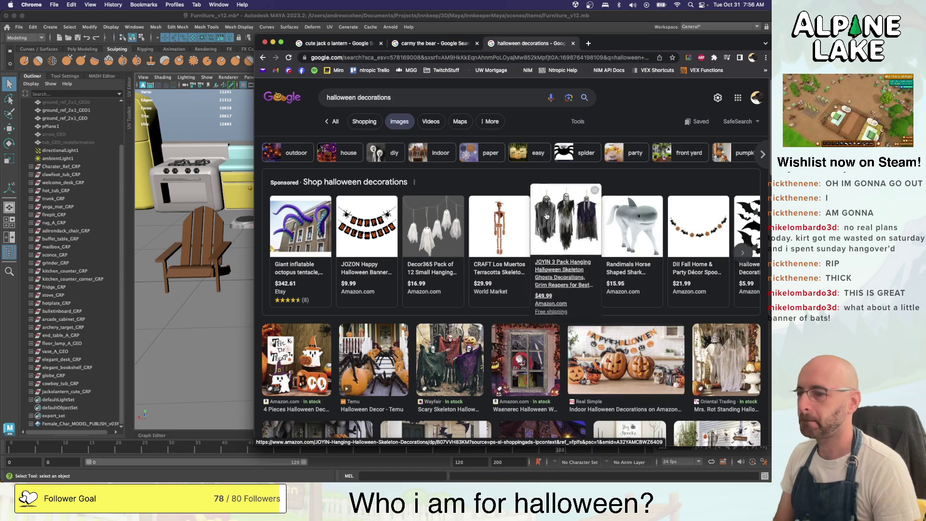
Look through the first image results and the sponsored banners and garlands for a bat banner reference
{"action": "scroll", "coordinate": [516, 227], "scroll_direction": "down", "scroll_amount": 5}
{"action": "scroll", "coordinate": [516, 226], "scroll_direction": "down", "scroll_amount": 5}
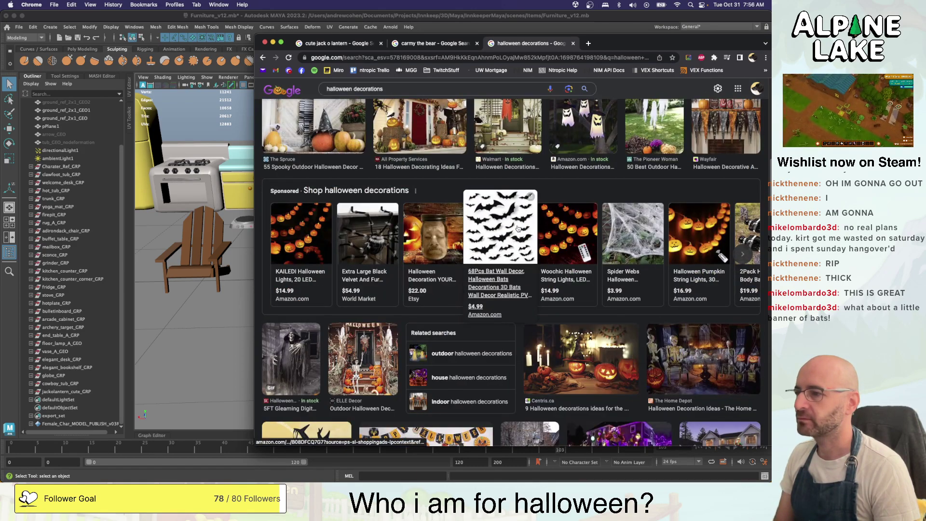
{"action": "scroll", "coordinate": [517, 228], "scroll_direction": "up", "scroll_amount": 5}
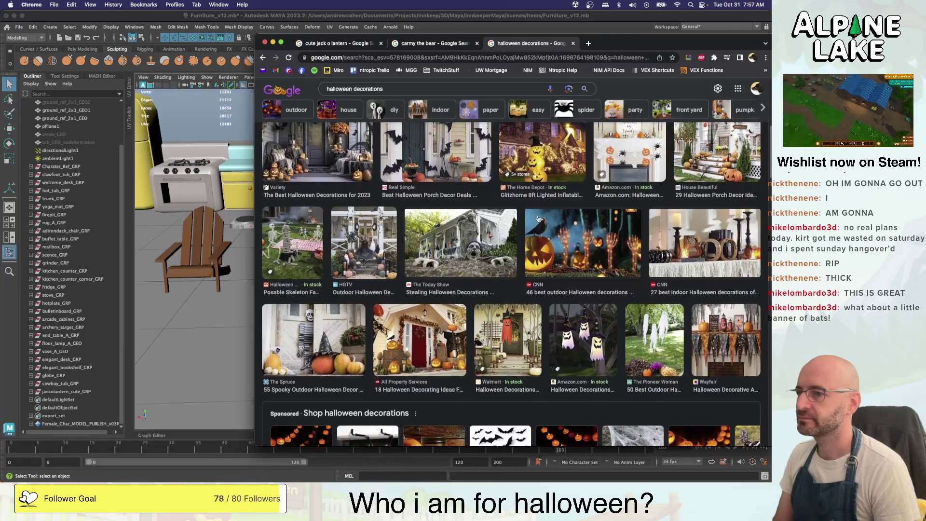
{"action": "scroll", "coordinate": [539, 219], "scroll_direction": "up", "scroll_amount": 1}
{"action": "scroll", "coordinate": [539, 217], "scroll_direction": "up", "scroll_amount": 3}
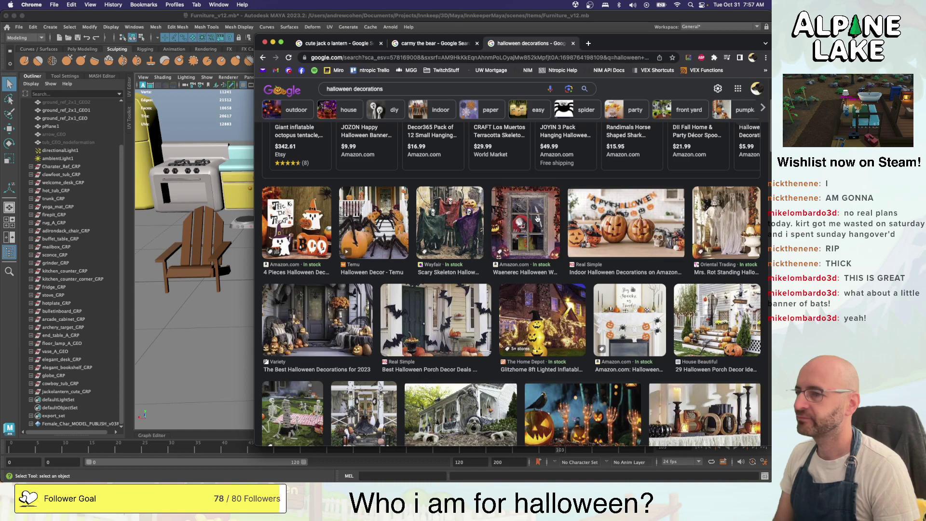
{"action": "scroll", "coordinate": [538, 219], "scroll_direction": "down", "scroll_amount": 5}
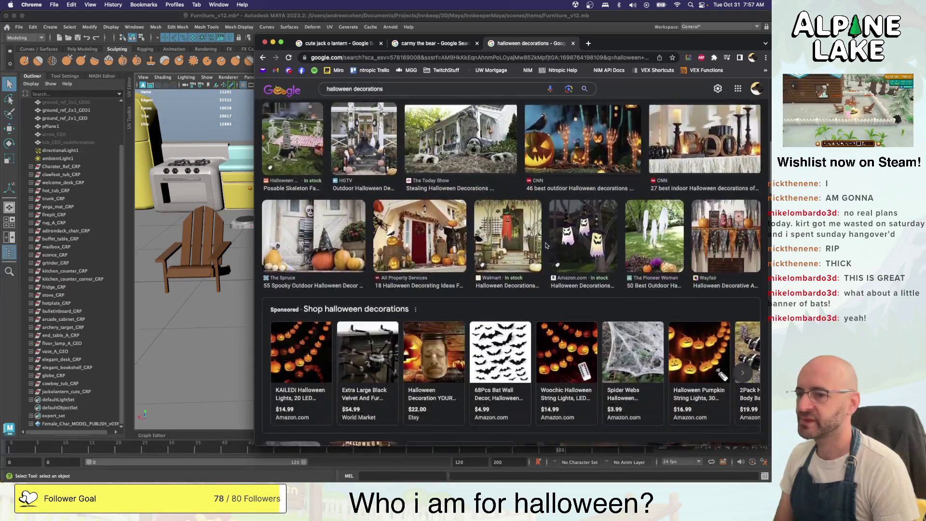
{"action": "scroll", "coordinate": [546, 245], "scroll_direction": "down", "scroll_amount": 1}
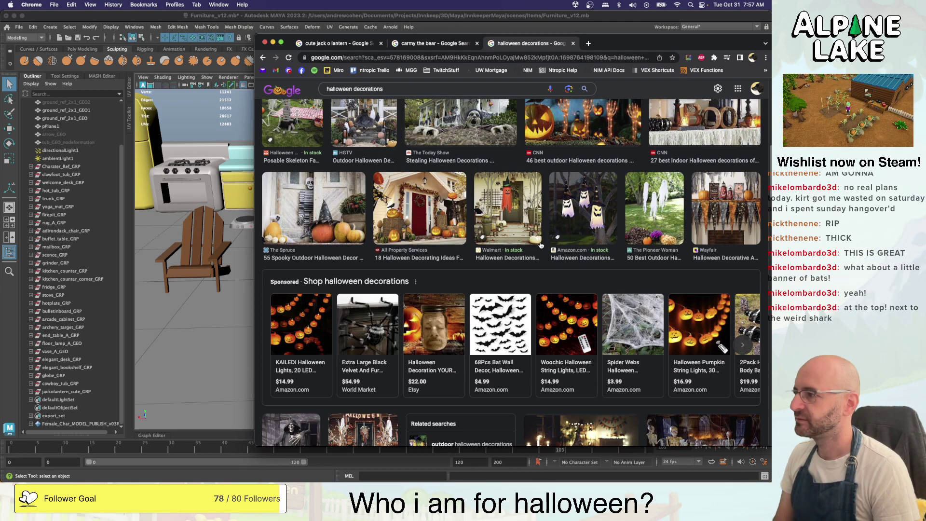
{"action": "scroll", "coordinate": [541, 246], "scroll_direction": "up", "scroll_amount": 10}
{"action": "mouse_move", "coordinate": [389, 262]}
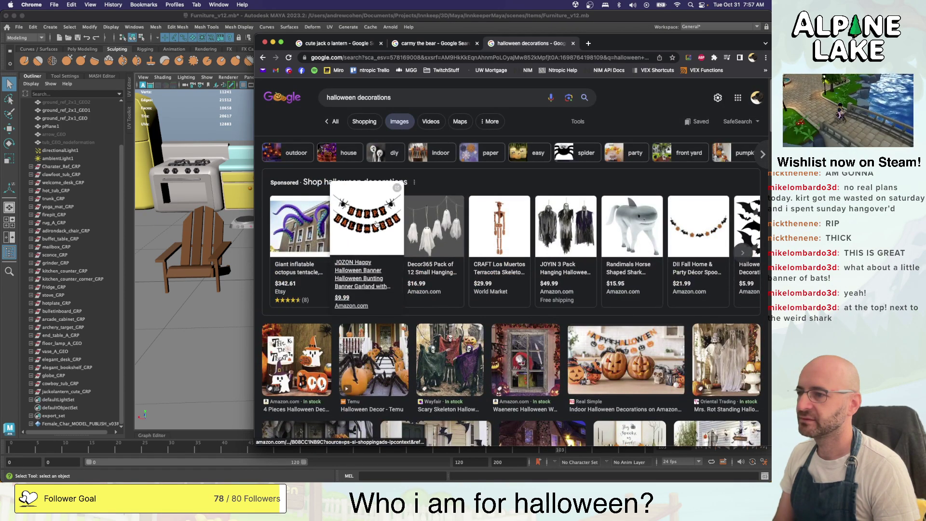
{"action": "mouse_move", "coordinate": [691, 232]}
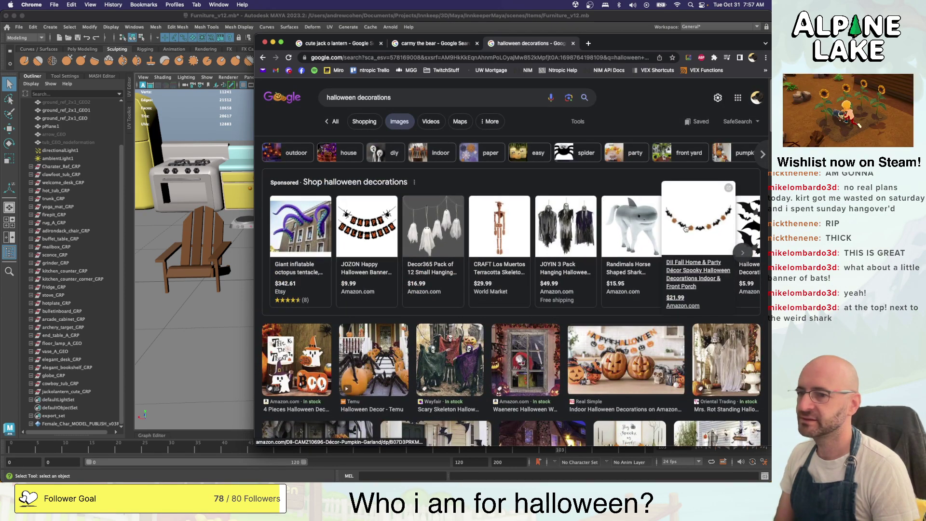
{"action": "mouse_move", "coordinate": [627, 235]}
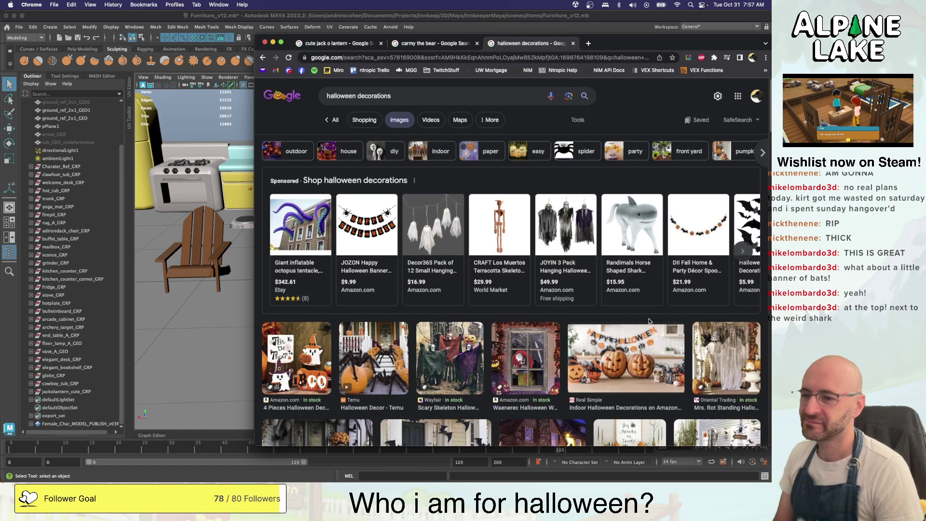
Browse further down the Halloween decoration images for more decor ideas, such as spiders and skeletons, and return to Maya
{"action": "scroll", "coordinate": [649, 320], "scroll_direction": "down", "scroll_amount": 2}
{"action": "scroll", "coordinate": [650, 323], "scroll_direction": "down", "scroll_amount": 3}
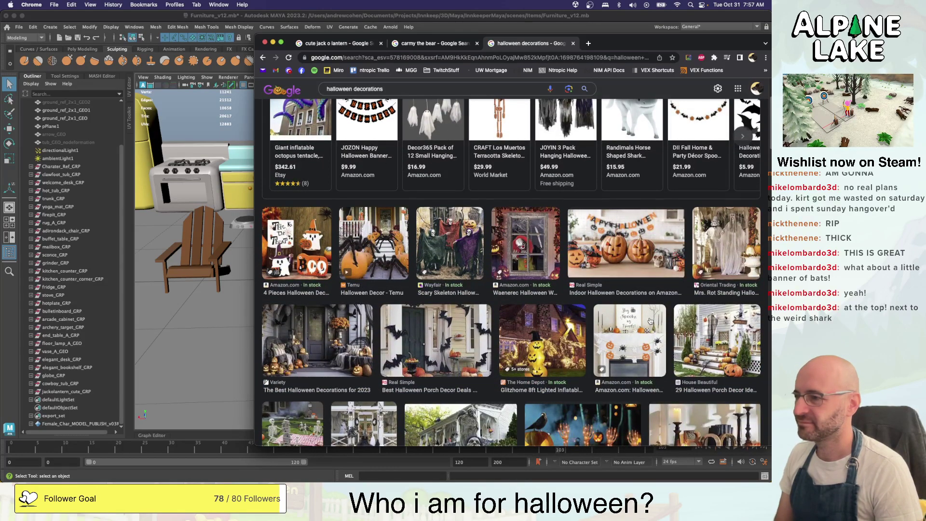
{"action": "scroll", "coordinate": [650, 321], "scroll_direction": "down", "scroll_amount": 2}
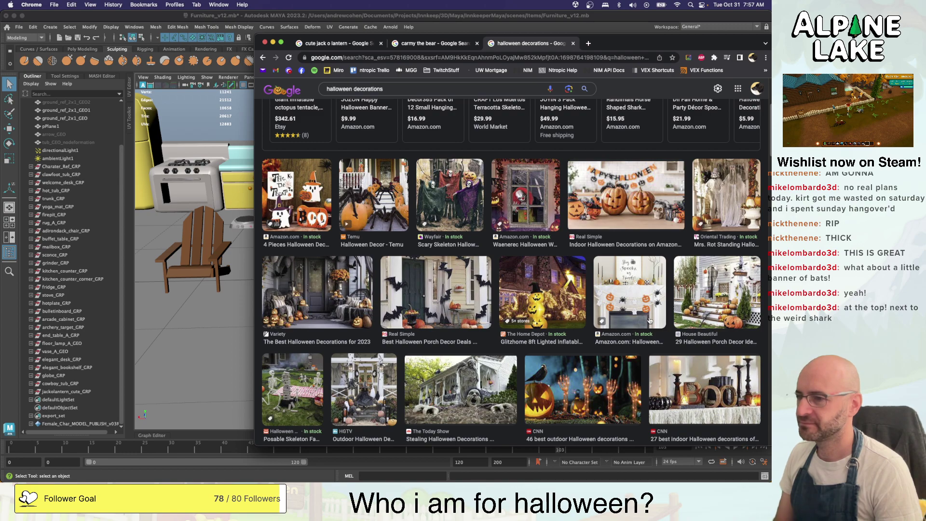
{"action": "scroll", "coordinate": [649, 322], "scroll_direction": "down", "scroll_amount": 1}
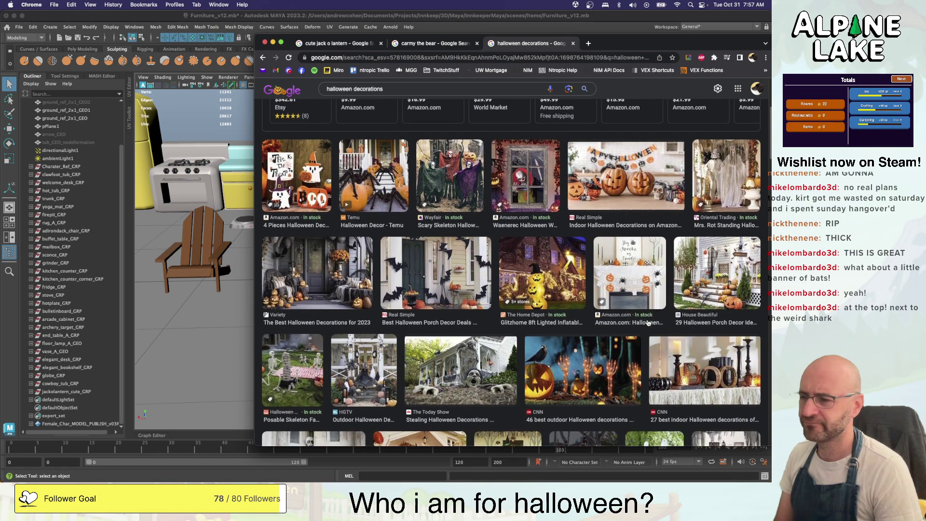
{"action": "scroll", "coordinate": [648, 323], "scroll_direction": "down", "scroll_amount": 3}
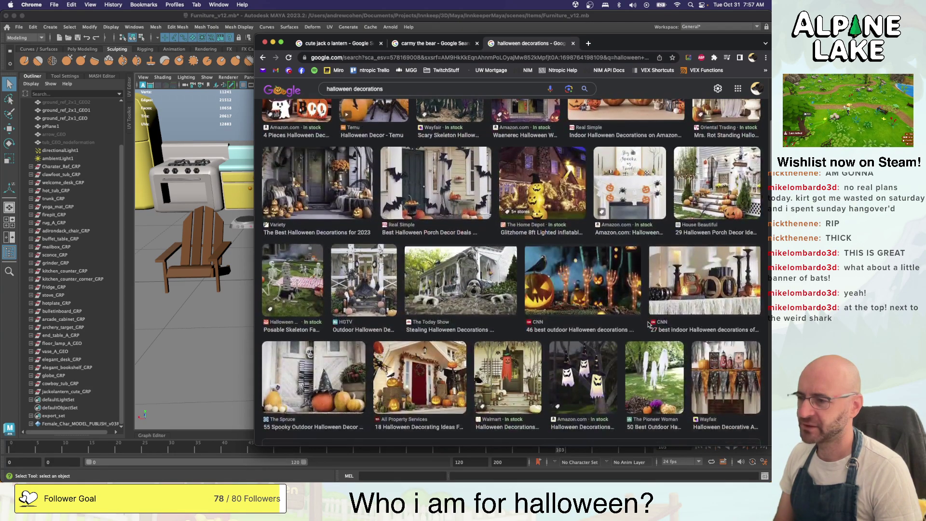
{"action": "scroll", "coordinate": [649, 324], "scroll_direction": "down", "scroll_amount": 3}
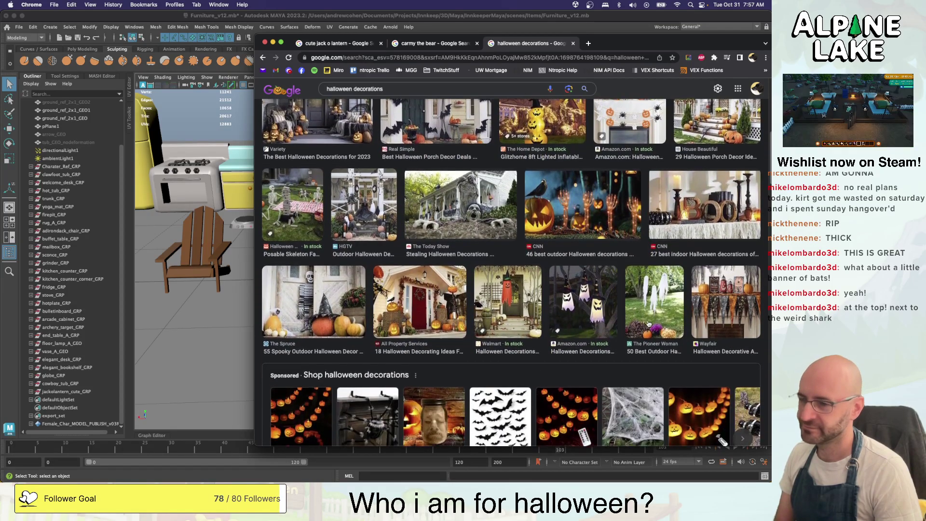
{"action": "scroll", "coordinate": [649, 324], "scroll_direction": "down", "scroll_amount": 12}
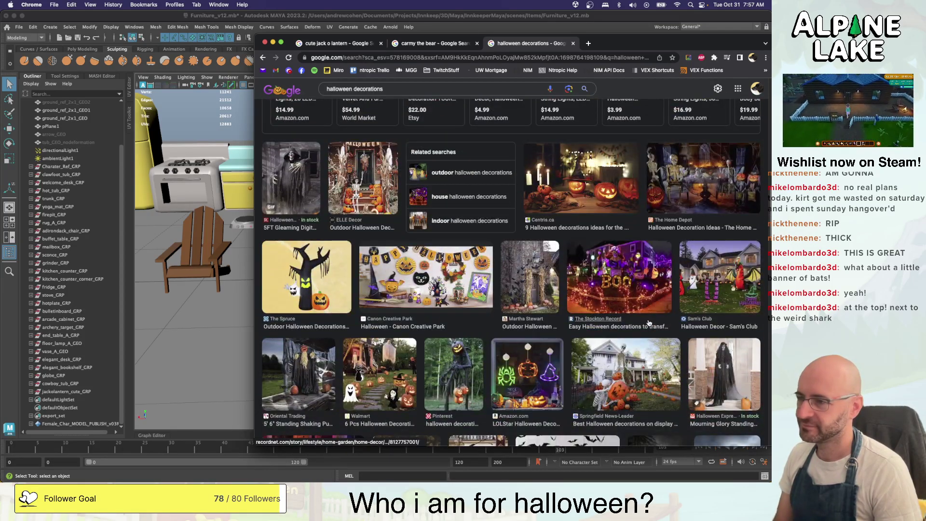
{"action": "scroll", "coordinate": [649, 323], "scroll_direction": "down", "scroll_amount": 5}
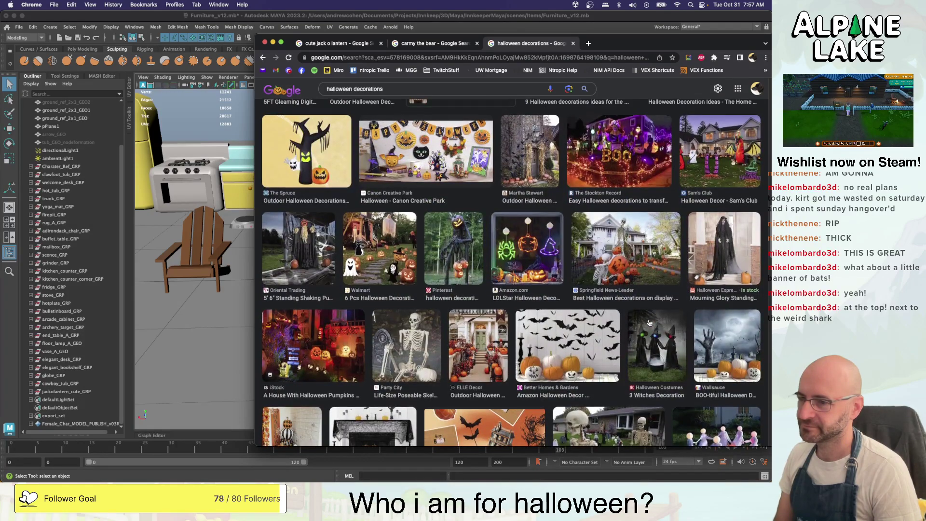
{"action": "scroll", "coordinate": [649, 323], "scroll_direction": "down", "scroll_amount": 5}
{"action": "scroll", "coordinate": [649, 323], "scroll_direction": "down", "scroll_amount": 6}
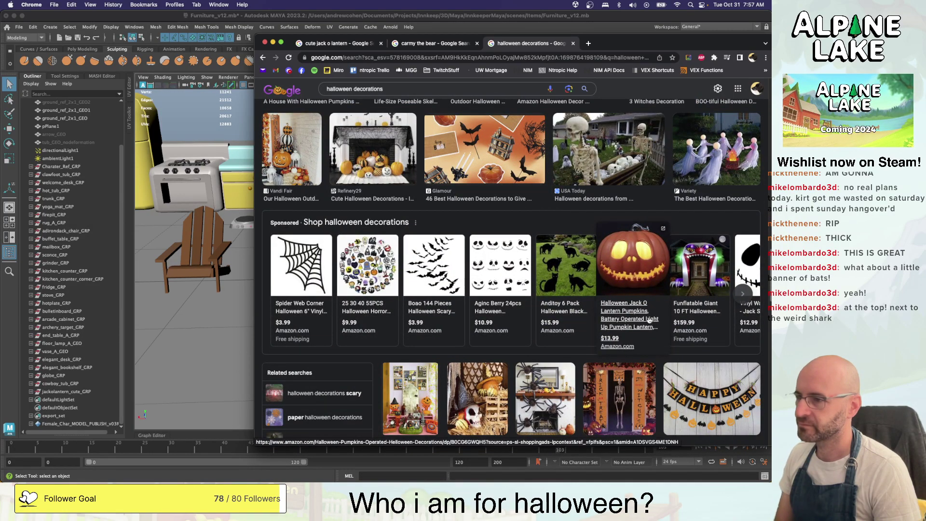
{"action": "scroll", "coordinate": [639, 322], "scroll_direction": "down", "scroll_amount": 7}
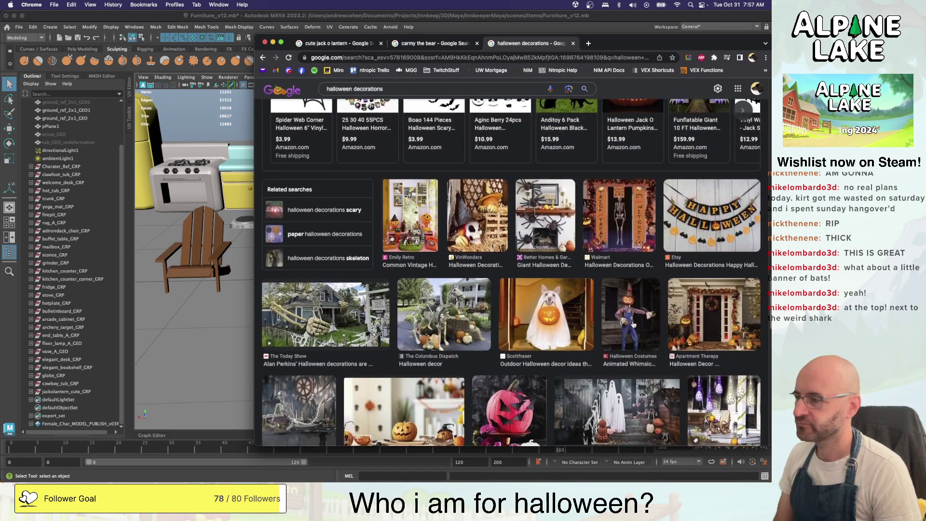
{"action": "scroll", "coordinate": [634, 324], "scroll_direction": "down", "scroll_amount": 7}
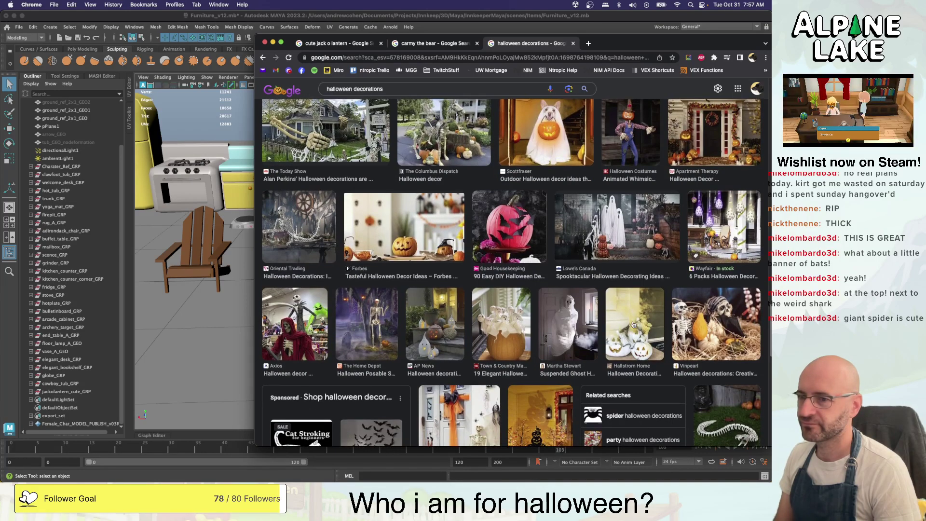
{"action": "scroll", "coordinate": [633, 324], "scroll_direction": "down", "scroll_amount": 4}
{"action": "scroll", "coordinate": [633, 324], "scroll_direction": "down", "scroll_amount": 9}
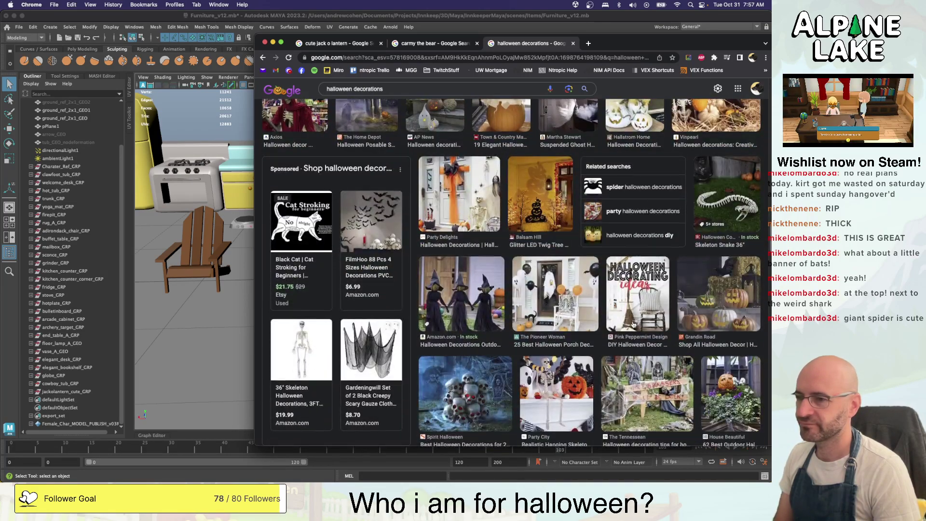
{"action": "scroll", "coordinate": [633, 324], "scroll_direction": "down", "scroll_amount": 3}
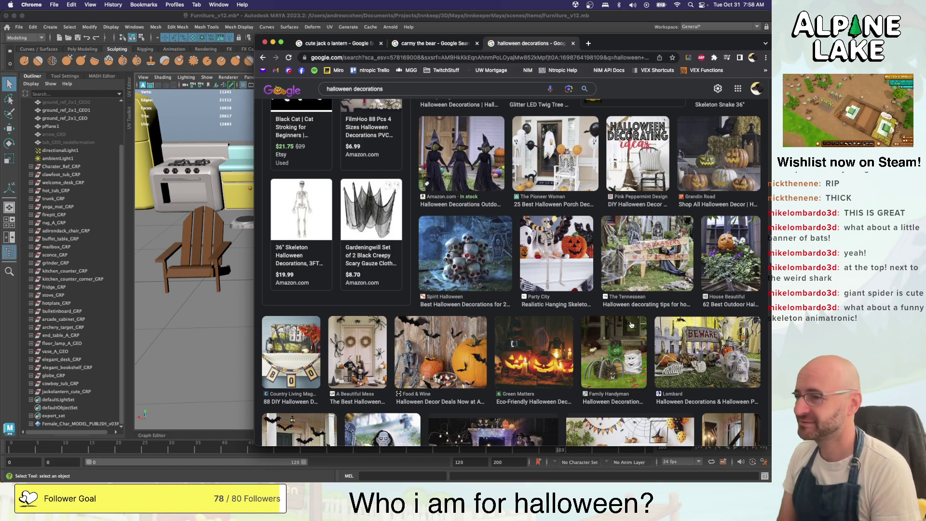
{"action": "scroll", "coordinate": [486, 264], "scroll_direction": "down", "scroll_amount": 5}
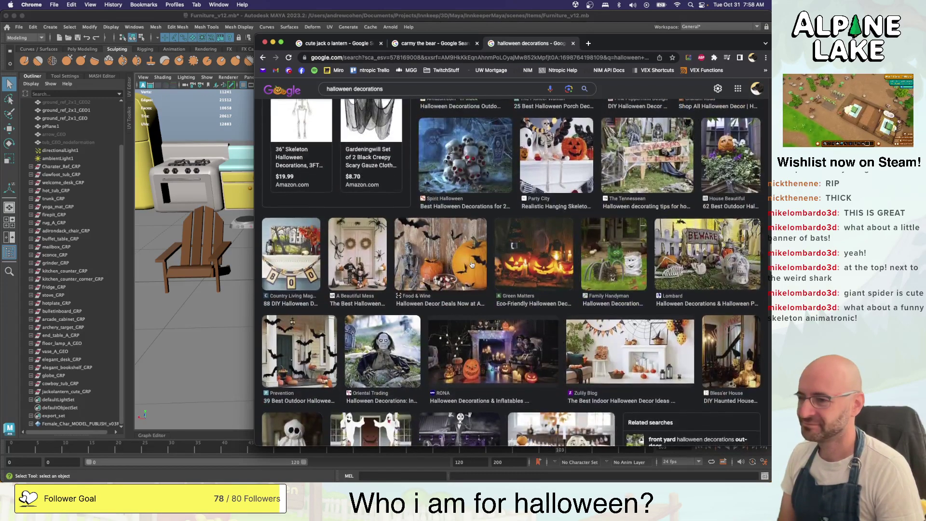
{"action": "scroll", "coordinate": [472, 265], "scroll_direction": "down", "scroll_amount": 5}
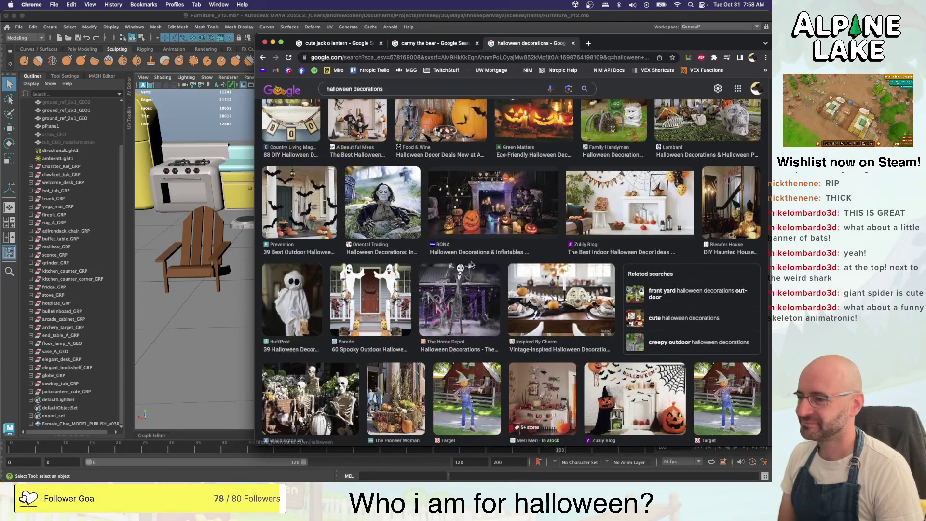
{"action": "scroll", "coordinate": [472, 265], "scroll_direction": "down", "scroll_amount": 1}
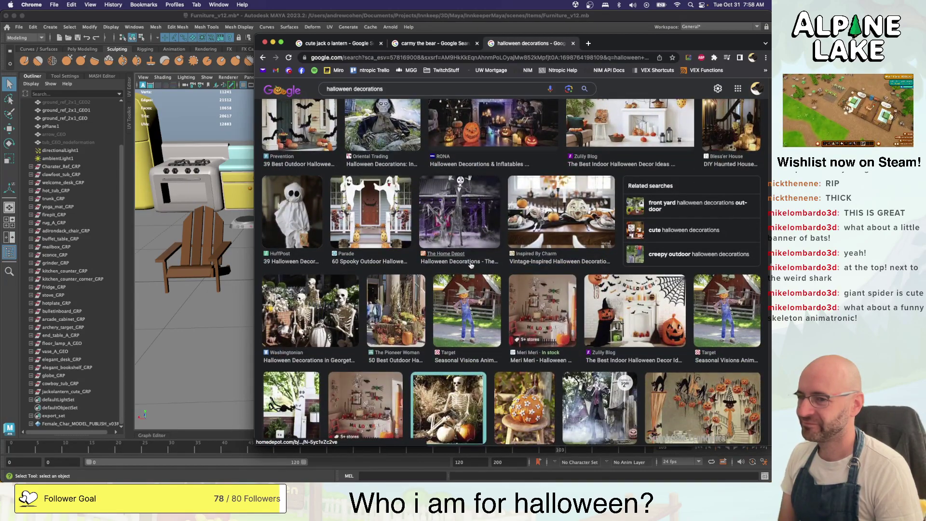
{"action": "scroll", "coordinate": [472, 265], "scroll_direction": "down", "scroll_amount": 2}
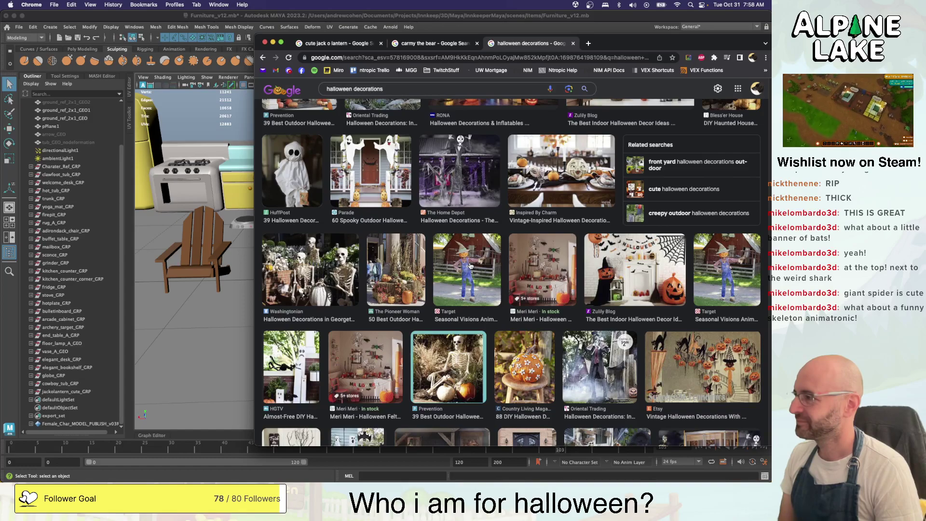
{"action": "scroll", "coordinate": [471, 266], "scroll_direction": "down", "scroll_amount": 1}
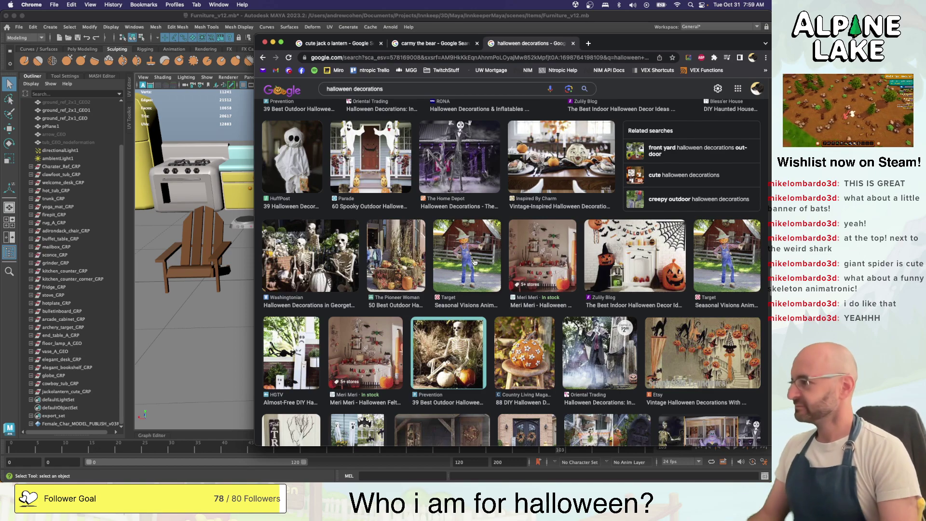
{"action": "key", "text": "super+Tab"}
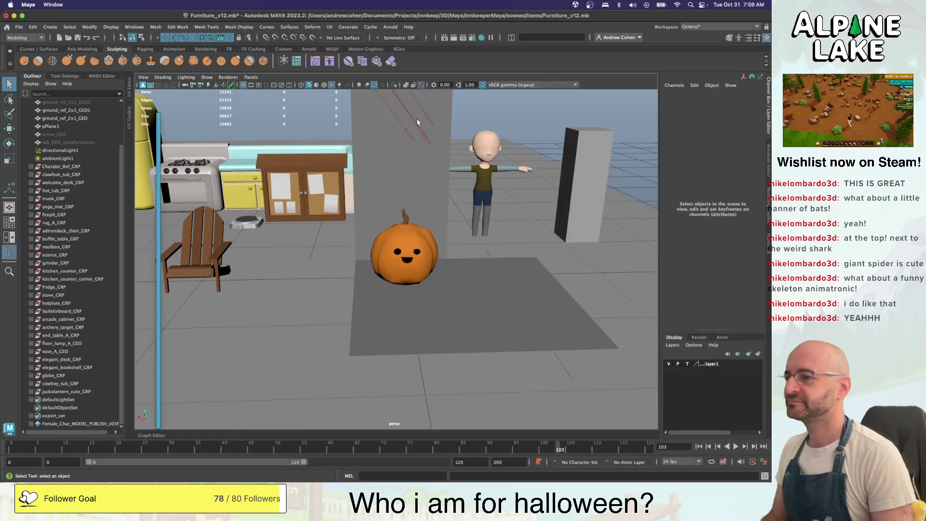
Switch to Unity and bring the scene view closer to the player character
{"action": "key", "text": "super+Tab"}
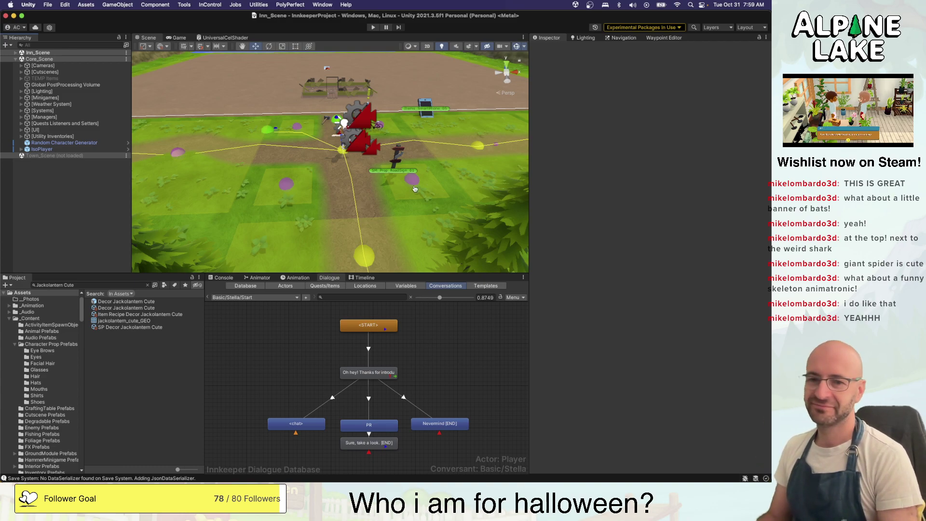
{"action": "left_click_drag", "start_coordinate": [442, 176], "coordinate": [420, 158], "text": "alt"}
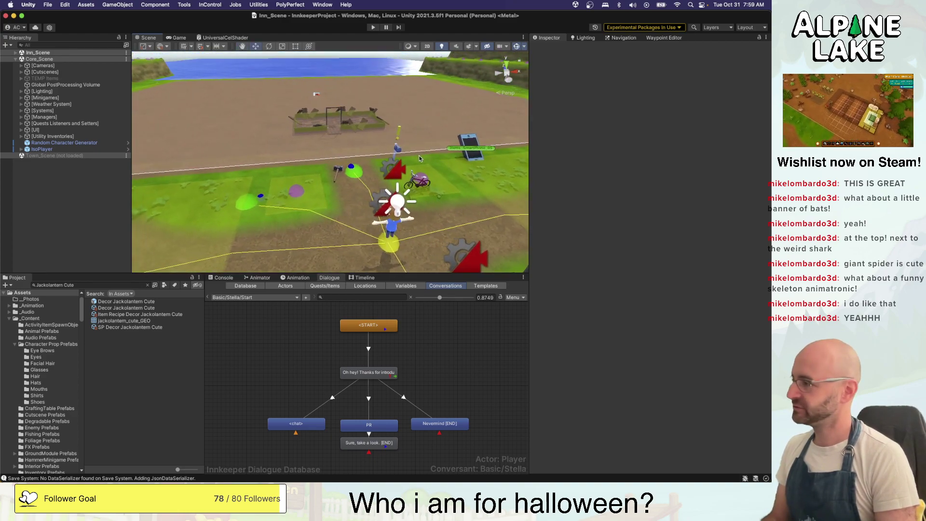
{"action": "left_click", "coordinate": [128, 285]}
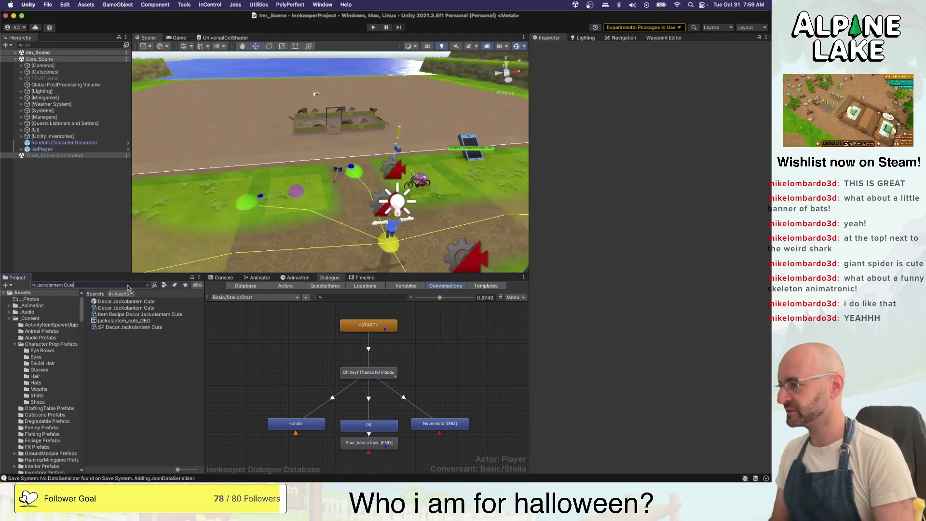
{"action": "type", "text": "inv"}
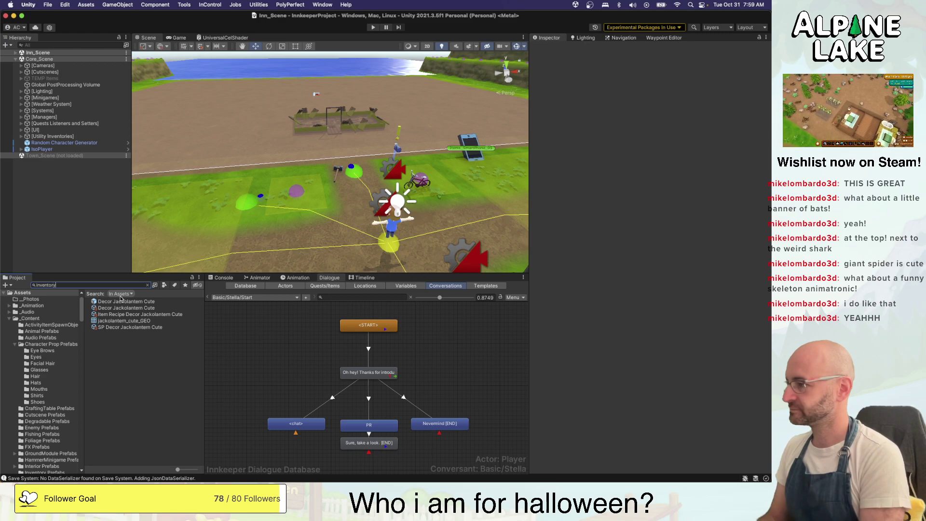
{"action": "type", "text": "entory"}
{"action": "key", "text": "BackSpace"}
{"action": "key", "text": "BackSpace"}
{"action": "key", "text": "BackSpace"}
{"action": "key", "text": "BackSpace"}
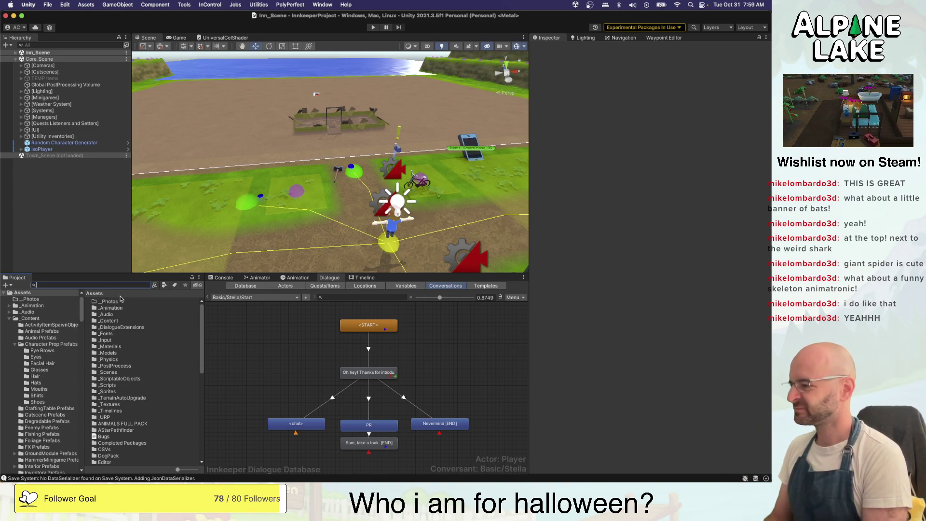
Search the project assets for "decoration int" and open the DecorationInteractable script in Visual Studio, with its window fully on screen
{"action": "type", "text": "ec"}
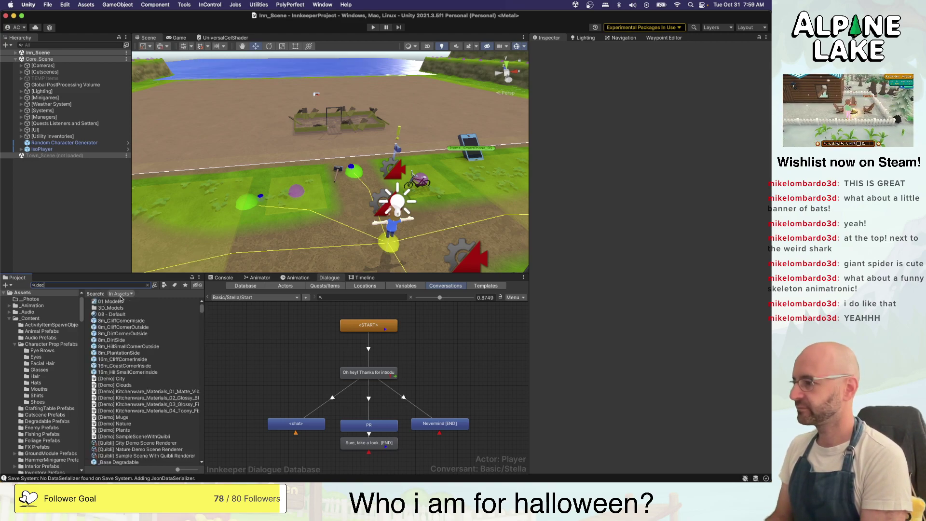
{"action": "type", "text": "oration"}
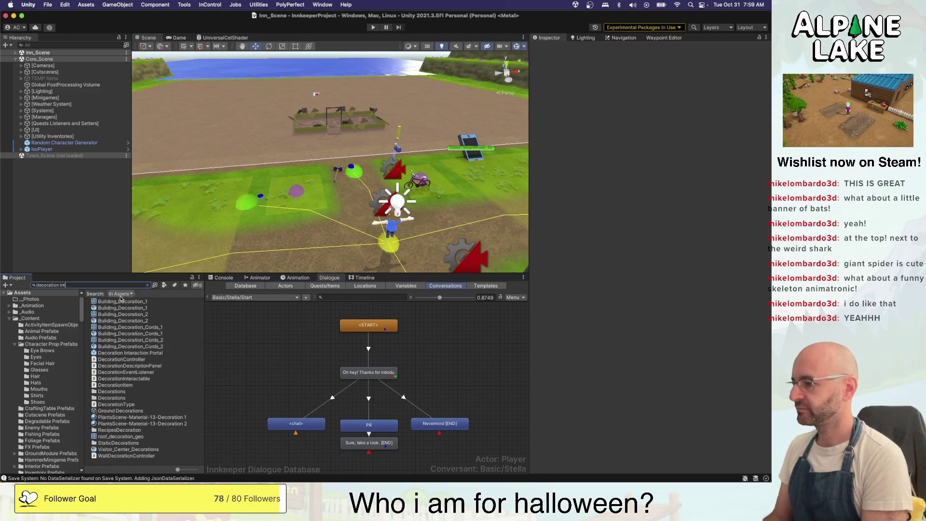
{"action": "type", "text": " int"}
{"action": "left_click", "coordinate": [123, 309]}
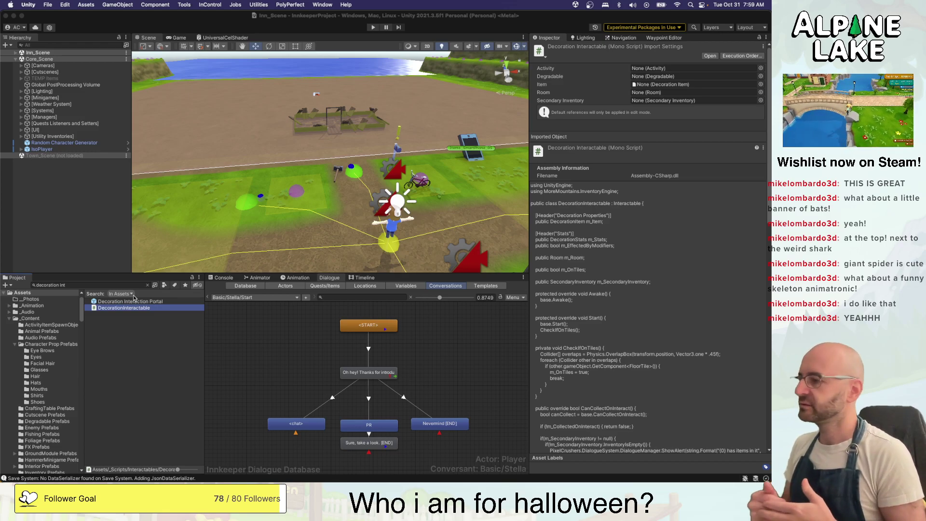
{"action": "left_click", "coordinate": [147, 328]}
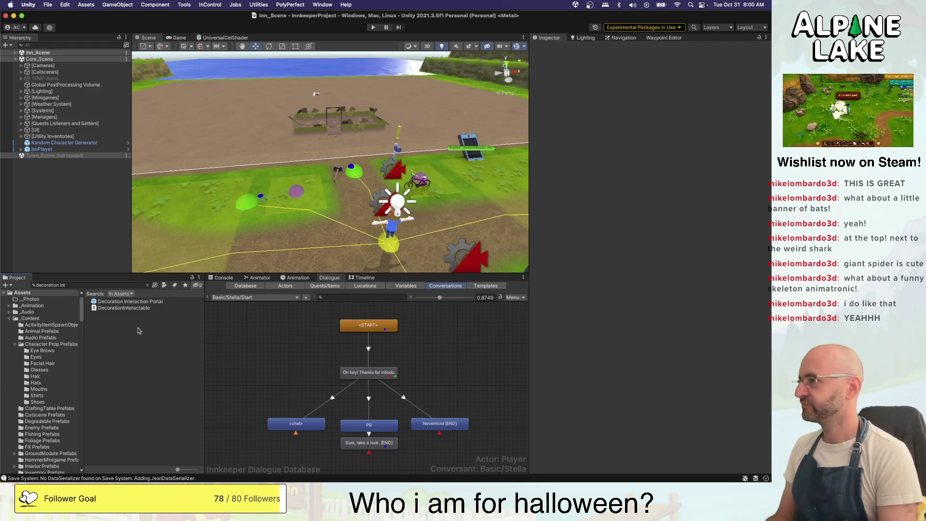
{"action": "key", "text": "super+Tab"}
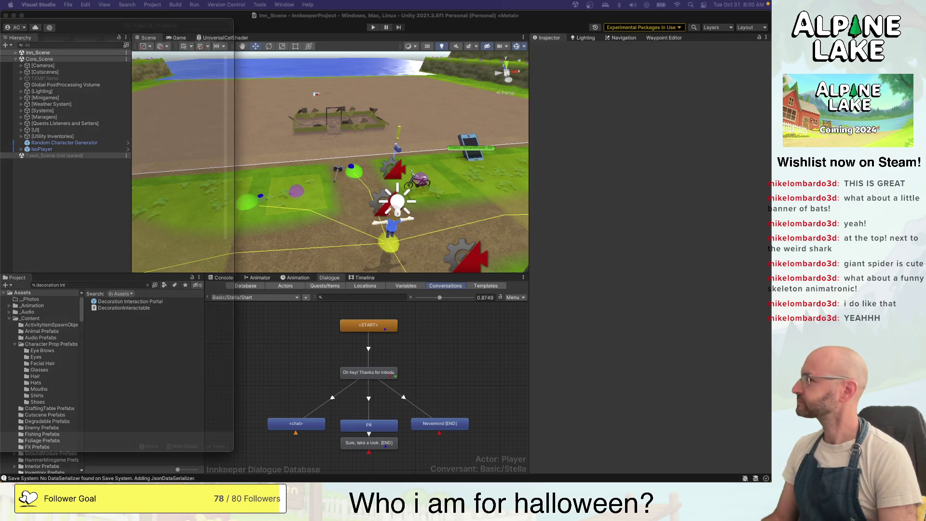
{"action": "left_click_drag", "start_coordinate": [0, 41], "coordinate": [196, 38]}
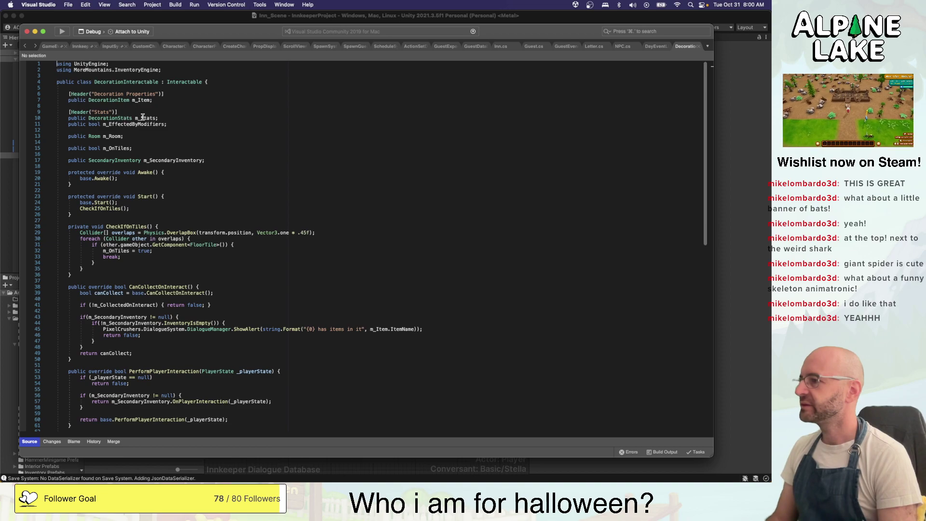
Look up where m_Stats is used in the DecorationInteractable script and go to the definition of the DecorationStats class
{"action": "left_click", "coordinate": [141, 117]}
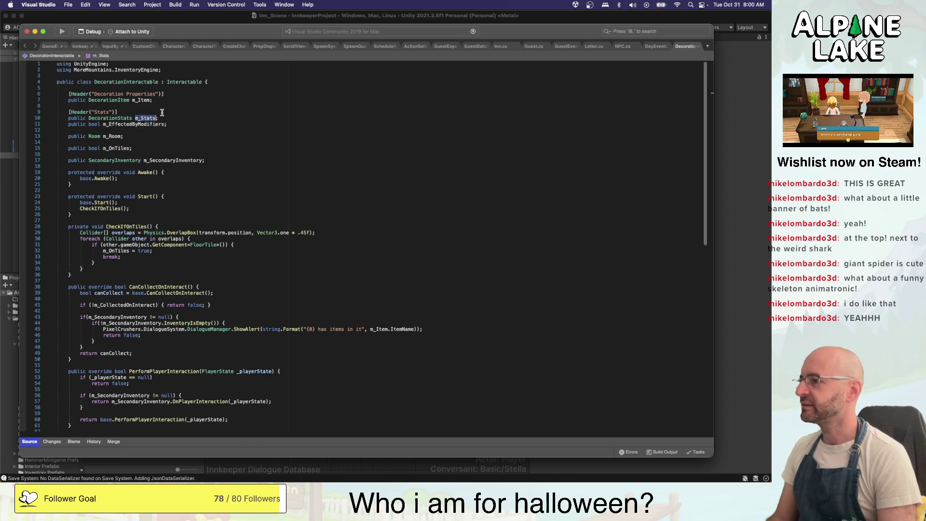
{"action": "key", "text": "shift+super+f"}
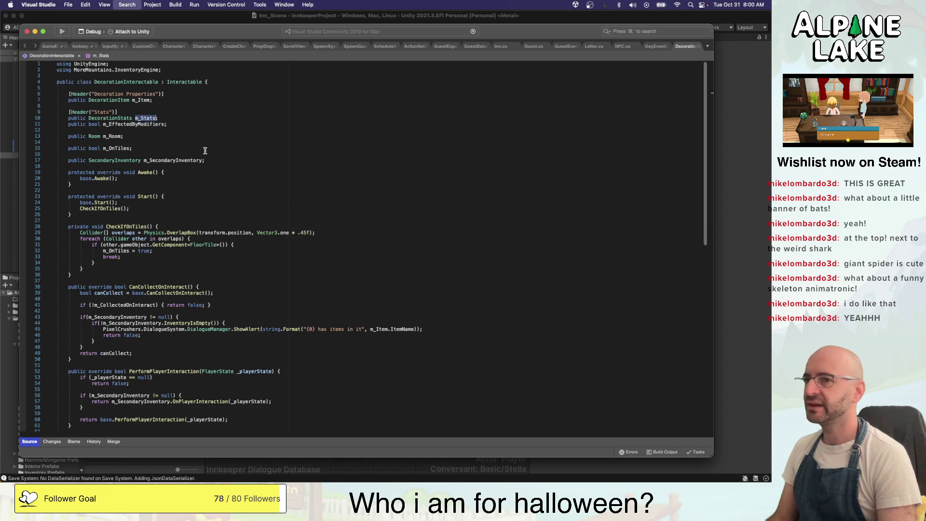
{"action": "key", "text": "super+f"}
{"action": "scroll", "coordinate": [205, 149], "scroll_direction": "down", "scroll_amount": 10}
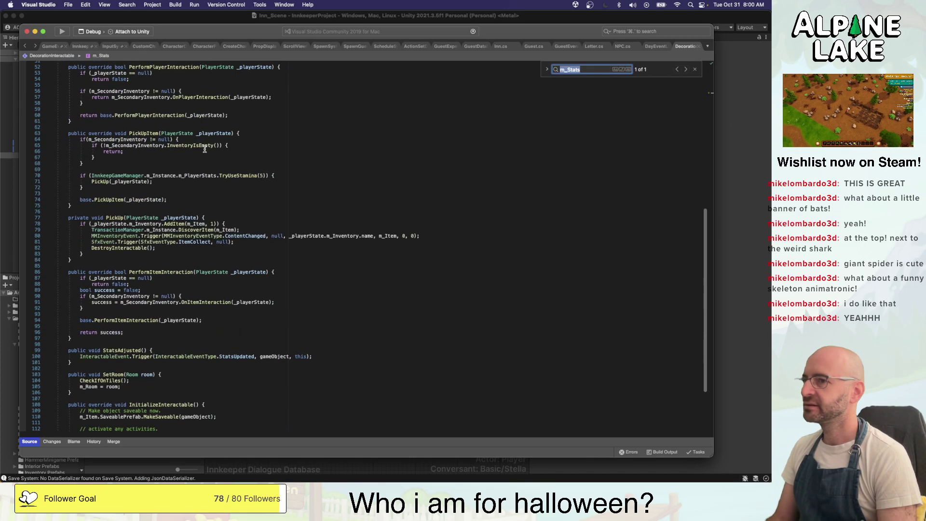
{"action": "scroll", "coordinate": [204, 149], "scroll_direction": "up", "scroll_amount": 10}
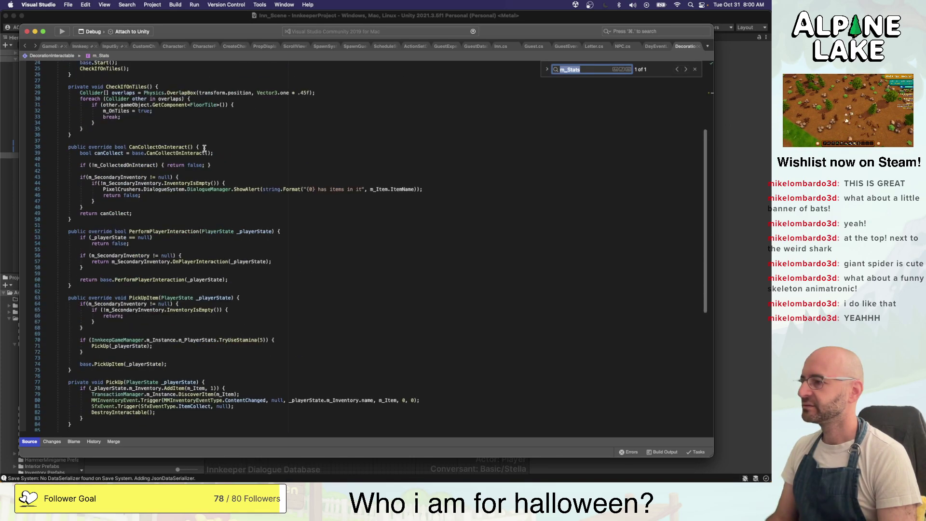
{"action": "left_click", "coordinate": [199, 130]}
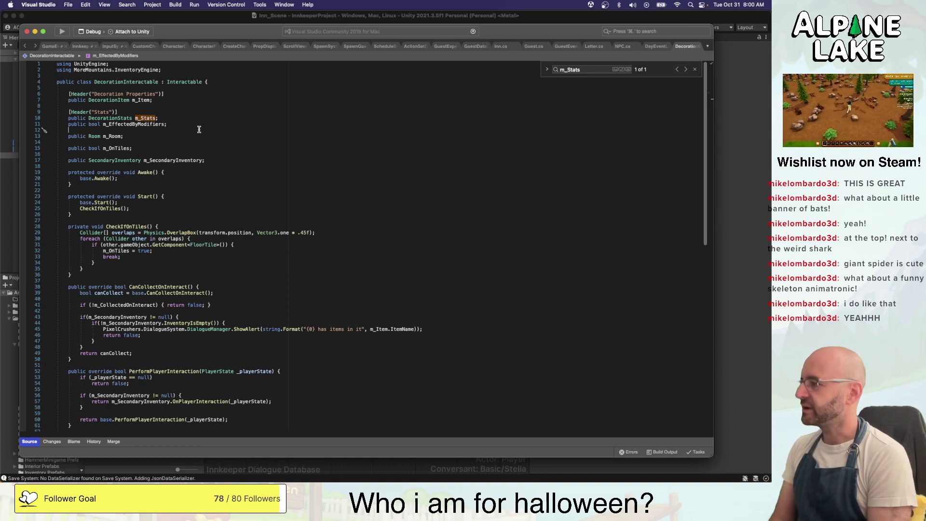
{"action": "left_click", "coordinate": [108, 119], "text": "super"}
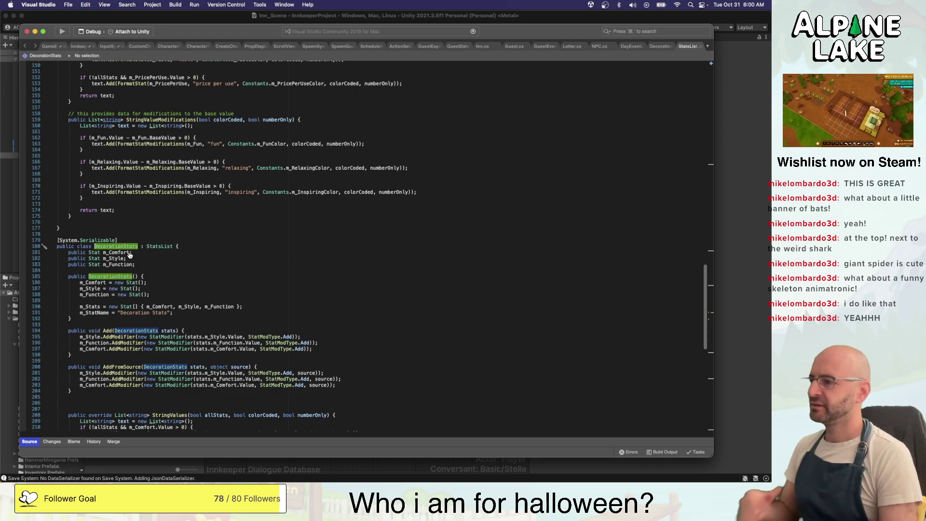
Examine the fields and methods of the DecorationStats, ConsumableStats and ActivityStats classes in the stats script
{"action": "scroll", "coordinate": [129, 257], "scroll_direction": "down", "scroll_amount": 1}
{"action": "scroll", "coordinate": [129, 257], "scroll_direction": "down", "scroll_amount": 1}
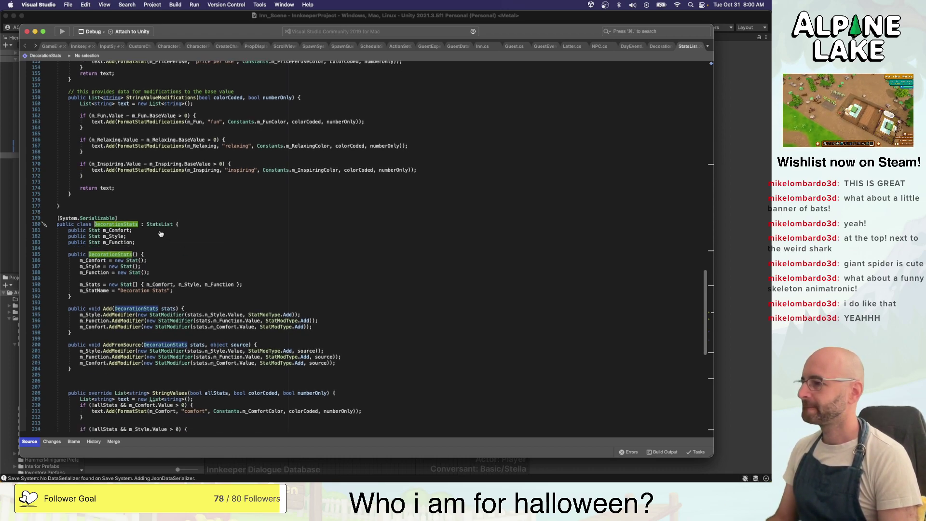
{"action": "scroll", "coordinate": [133, 235], "scroll_direction": "down", "scroll_amount": 1}
{"action": "left_click", "coordinate": [132, 232]}
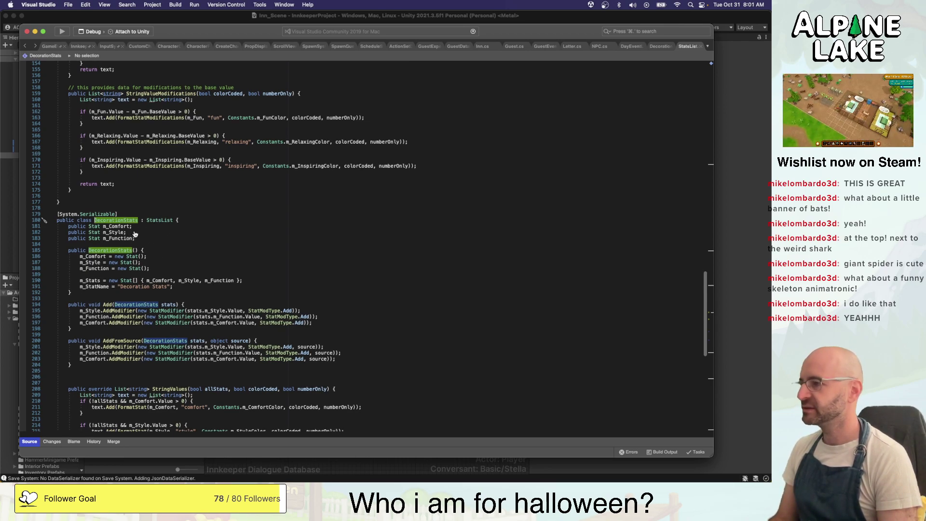
{"action": "left_click", "coordinate": [204, 221]}
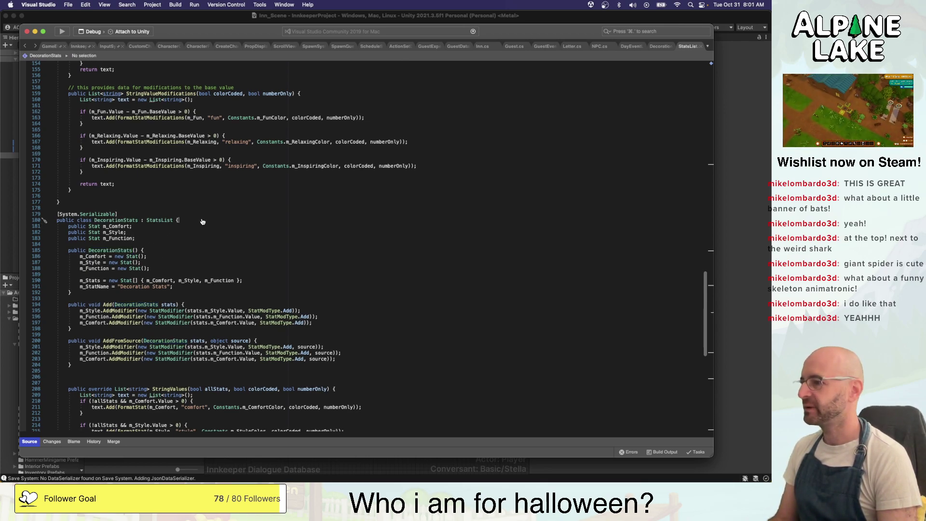
{"action": "key", "text": "Down"}
{"action": "key", "text": "Down"}
{"action": "key", "text": "Down"}
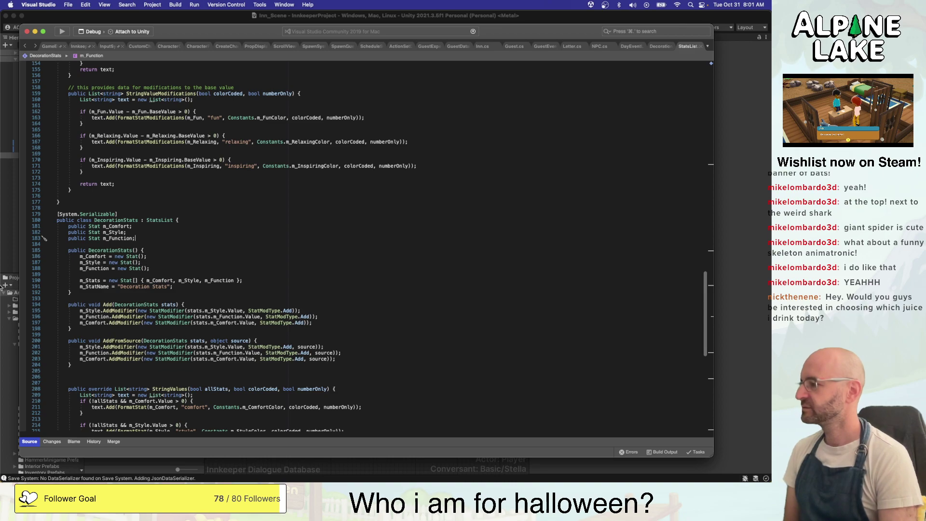
{"action": "left_click", "coordinate": [234, 251]}
{"action": "scroll", "coordinate": [234, 251], "scroll_direction": "down", "scroll_amount": 5}
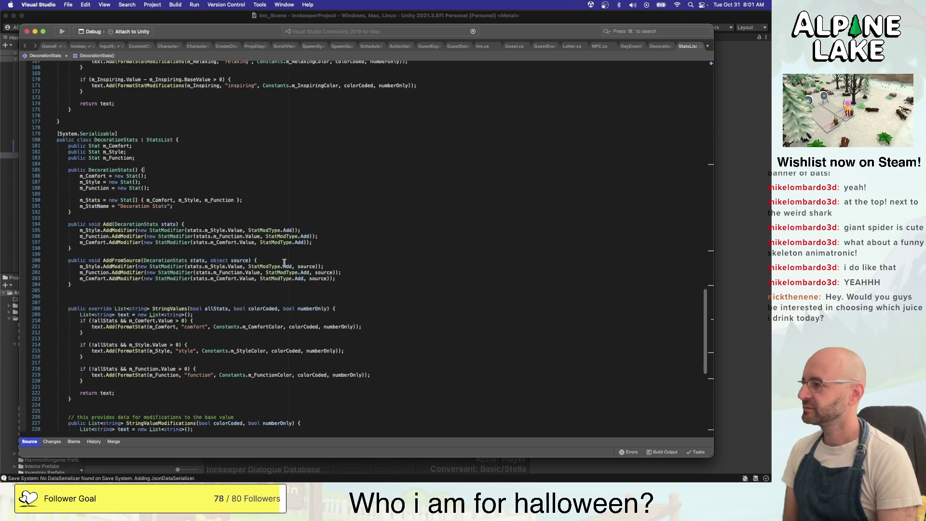
{"action": "scroll", "coordinate": [288, 252], "scroll_direction": "down", "scroll_amount": 10}
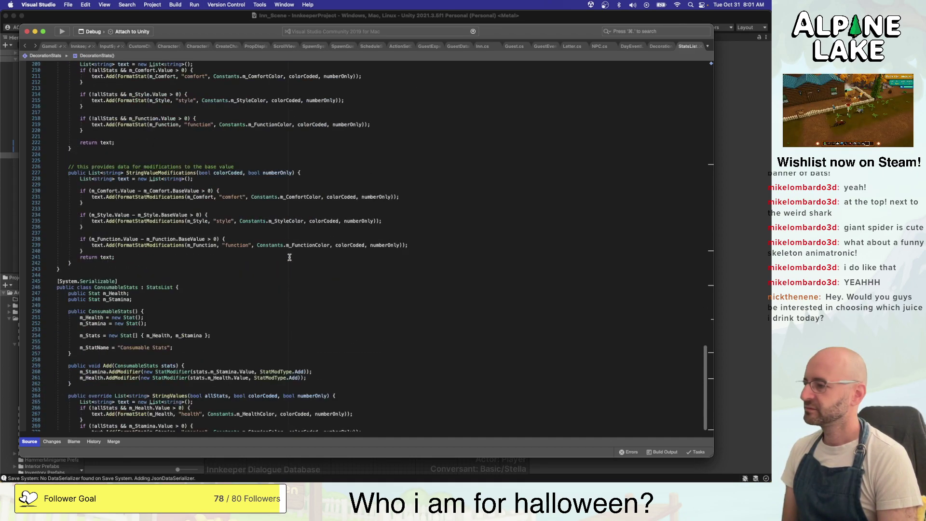
{"action": "scroll", "coordinate": [289, 258], "scroll_direction": "up", "scroll_amount": 3}
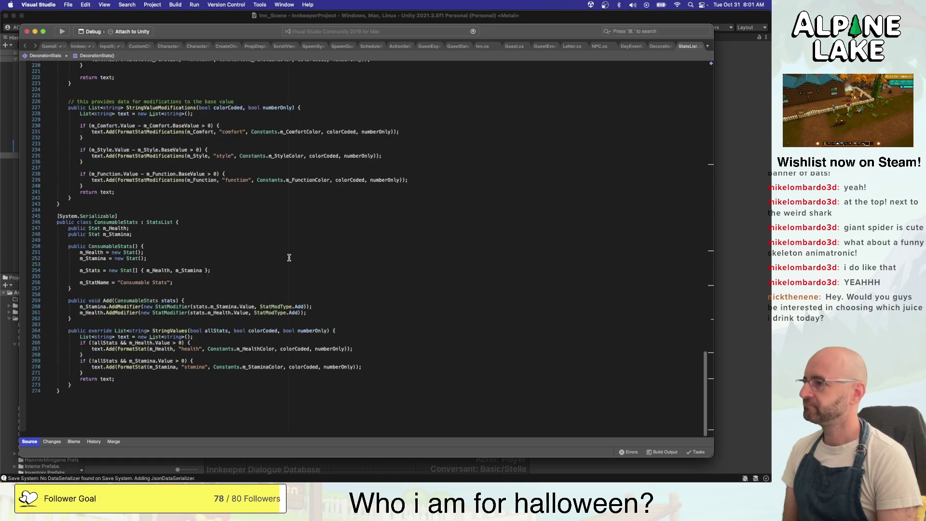
{"action": "scroll", "coordinate": [288, 258], "scroll_direction": "up", "scroll_amount": 6}
{"action": "scroll", "coordinate": [289, 258], "scroll_direction": "up", "scroll_amount": 13}
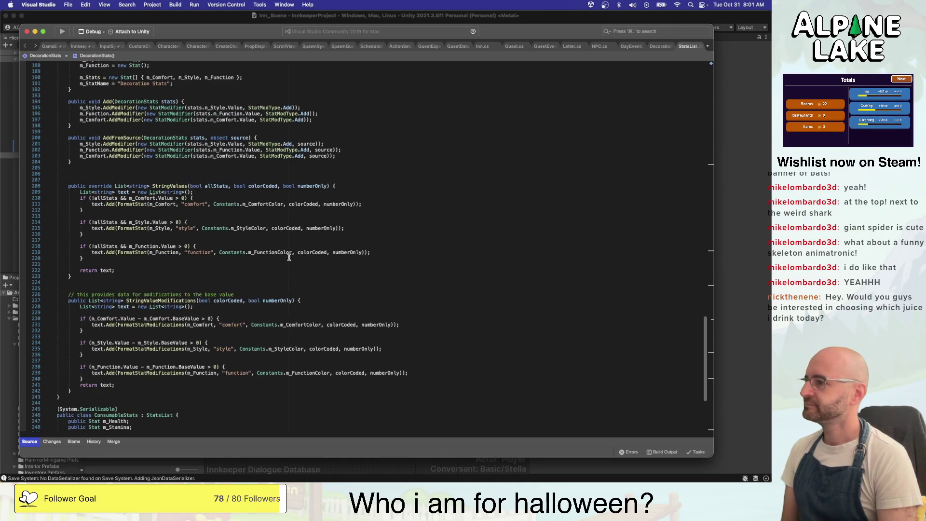
{"action": "scroll", "coordinate": [289, 257], "scroll_direction": "up", "scroll_amount": 14}
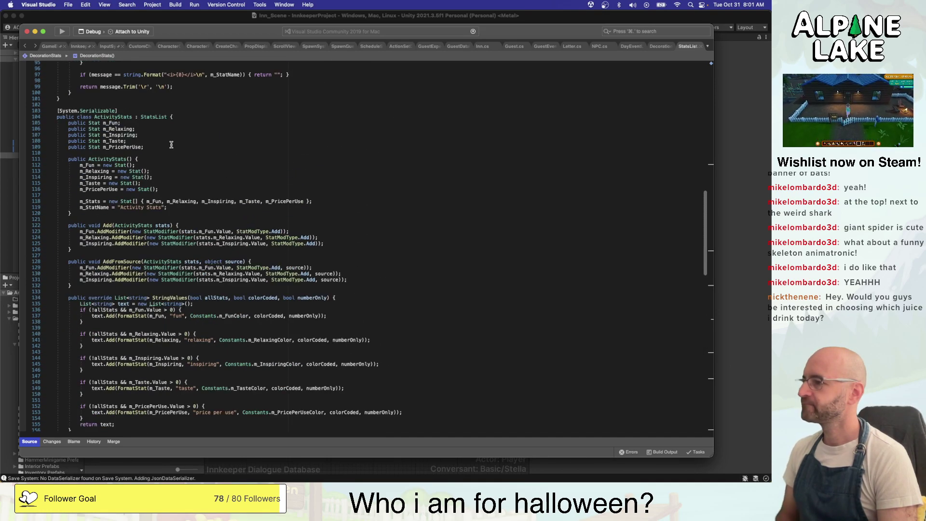
Go to the StatsList base class definition from ActivityStats and insert empty lines below the m_StatName field
{"action": "left_click", "coordinate": [158, 117]}
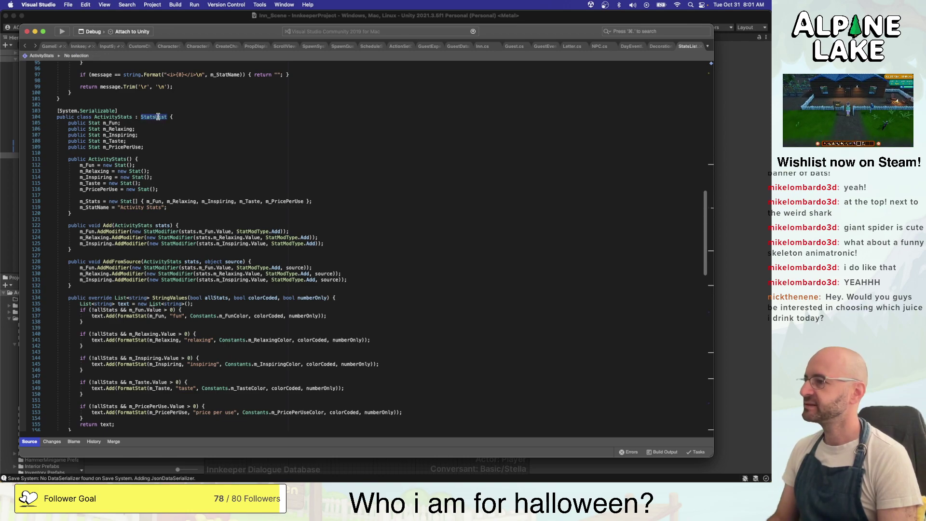
{"action": "key", "text": "super+d"}
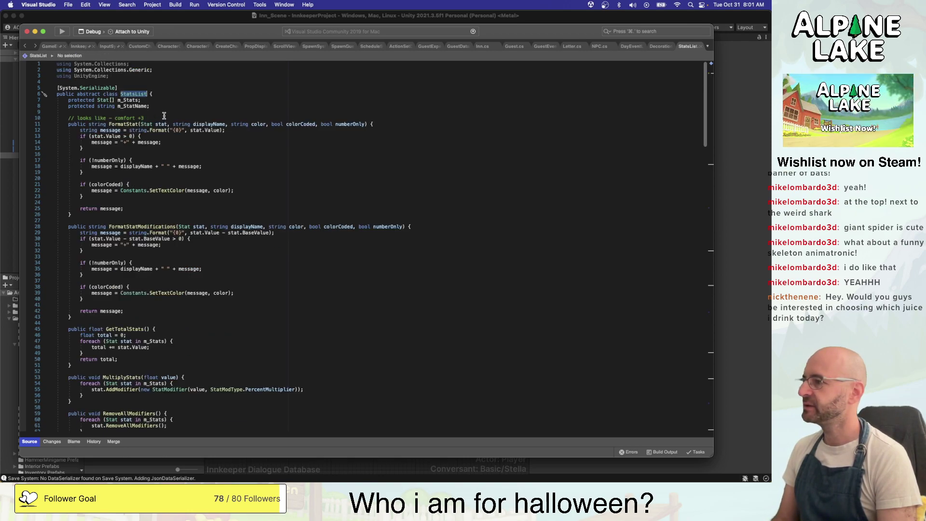
{"action": "left_click", "coordinate": [177, 105]}
{"action": "key", "text": "Return"}
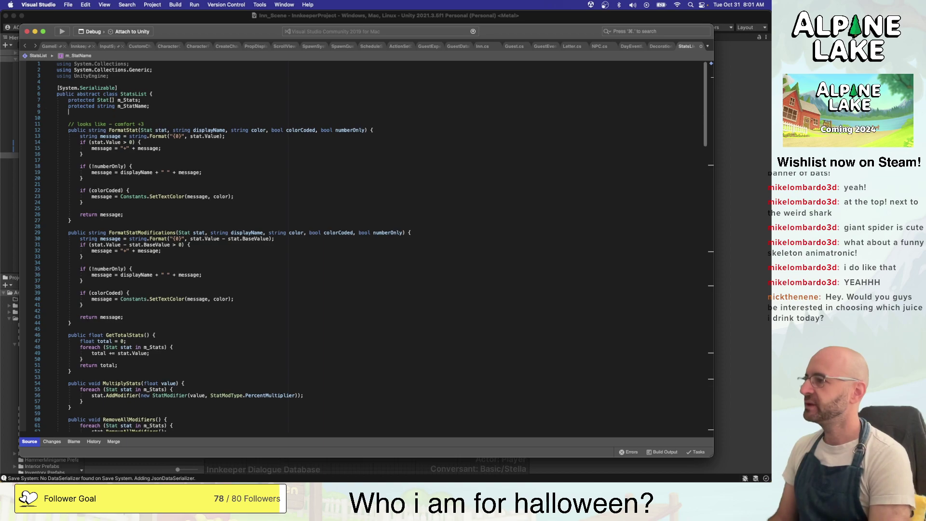
{"action": "key", "text": "Return"}
{"action": "type", "text": "p"}
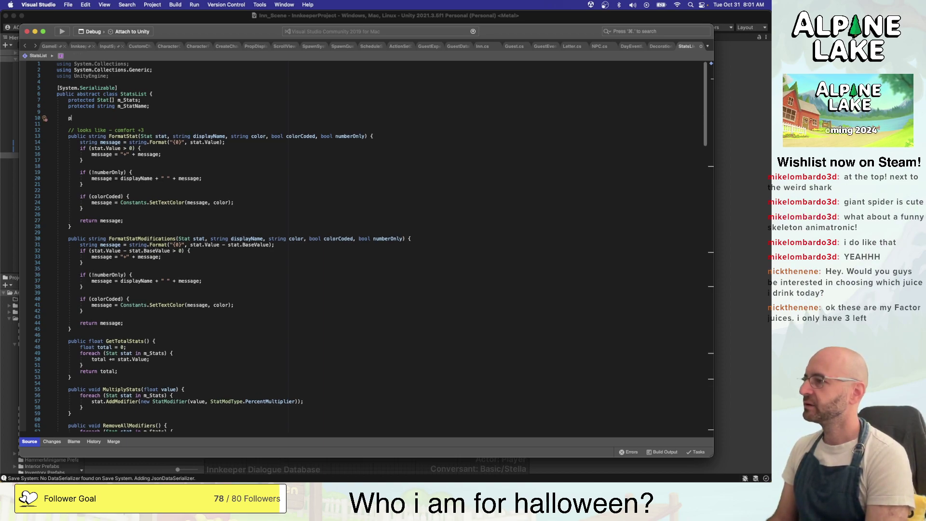
{"action": "type", "text": "ublic "}
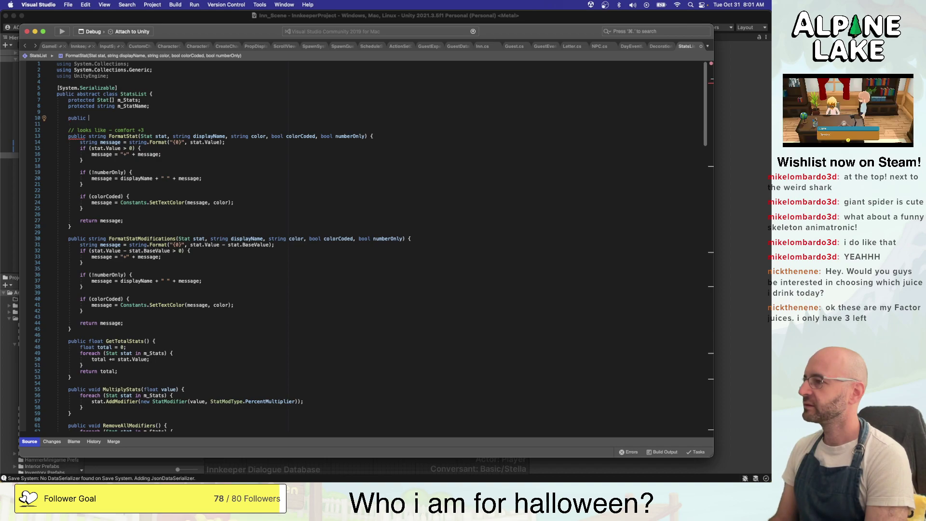
{"action": "type", "text": "bool m_Seasonal"}
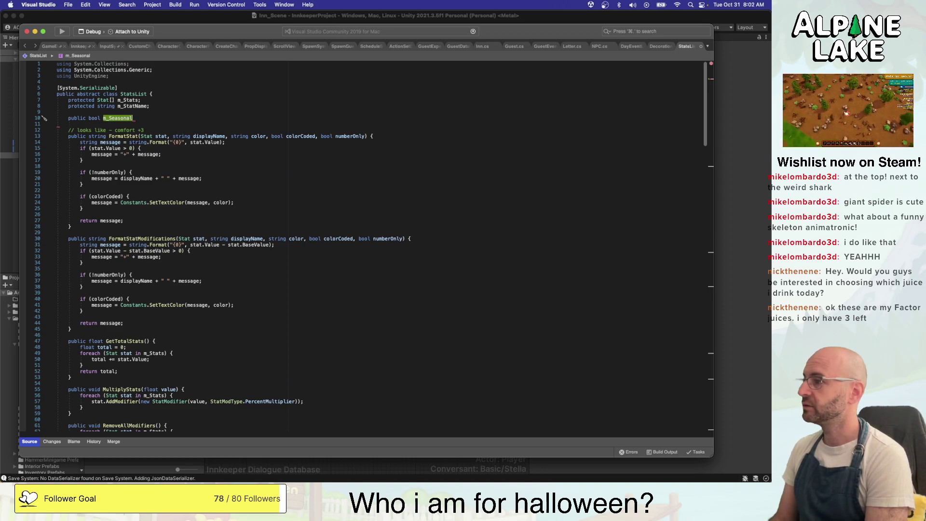
{"action": "key", "text": "shift+Home"}
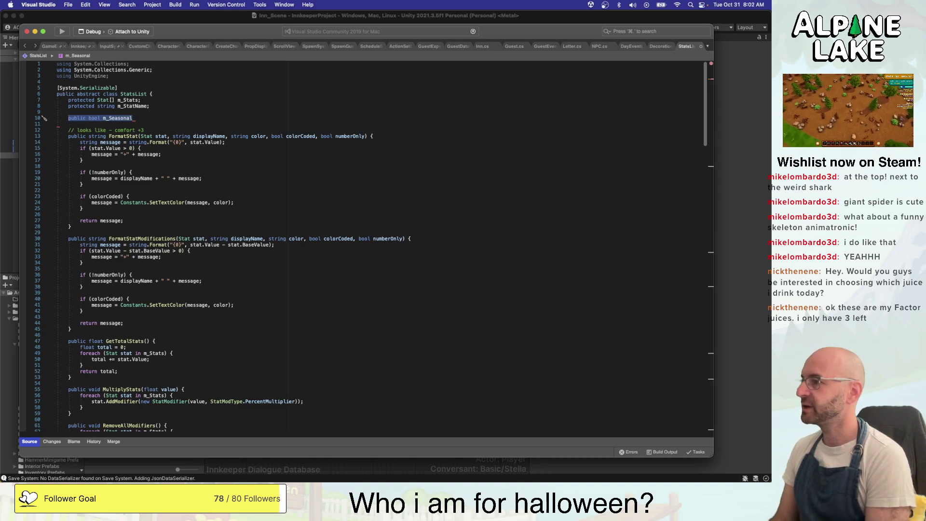
Declare a public SeasonCheckboxes field named m_Seasonal in the StatsList class, below m_StatName
{"action": "type", "text": "public "}
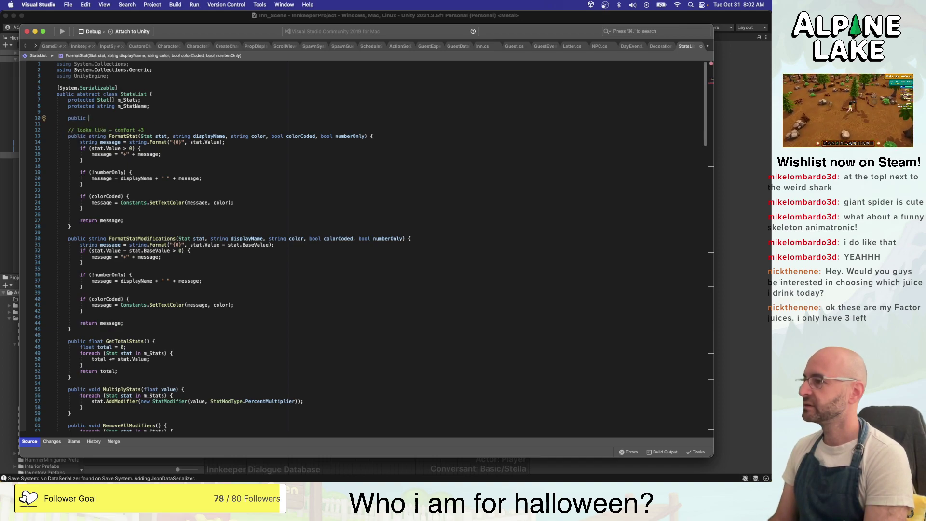
{"action": "type", "text": "season"}
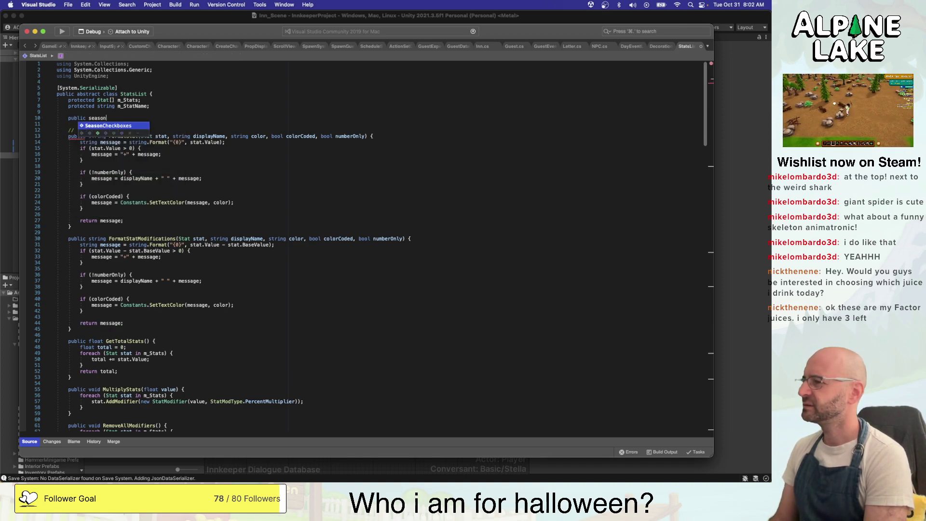
{"action": "key", "text": "Tab"}
{"action": "type", "text": "m"}
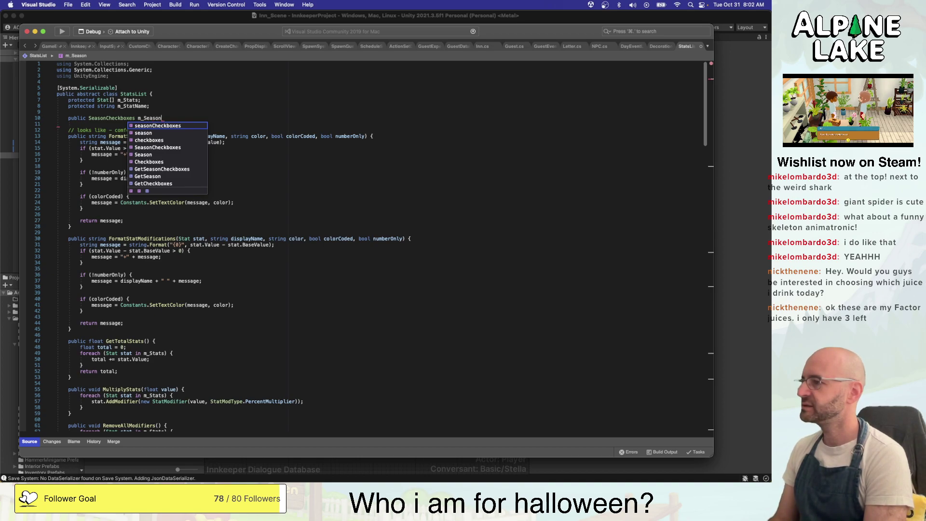
{"action": "type", "text": "_Seasonal;"}
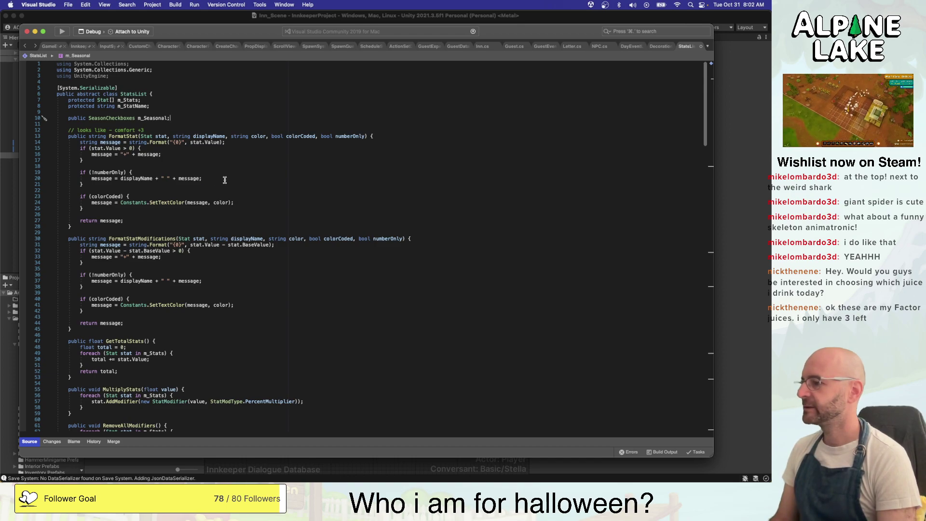
{"action": "left_click", "coordinate": [227, 299]}
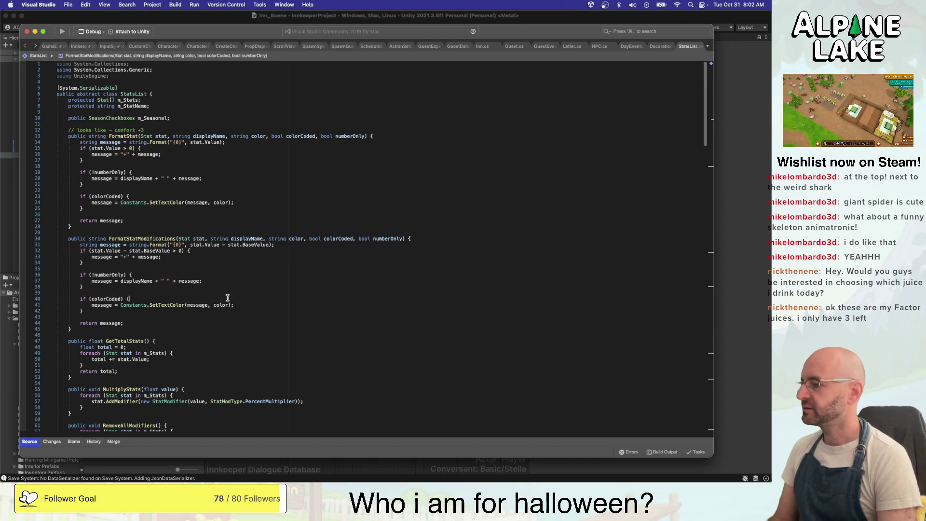
{"action": "left_click", "coordinate": [228, 296]}
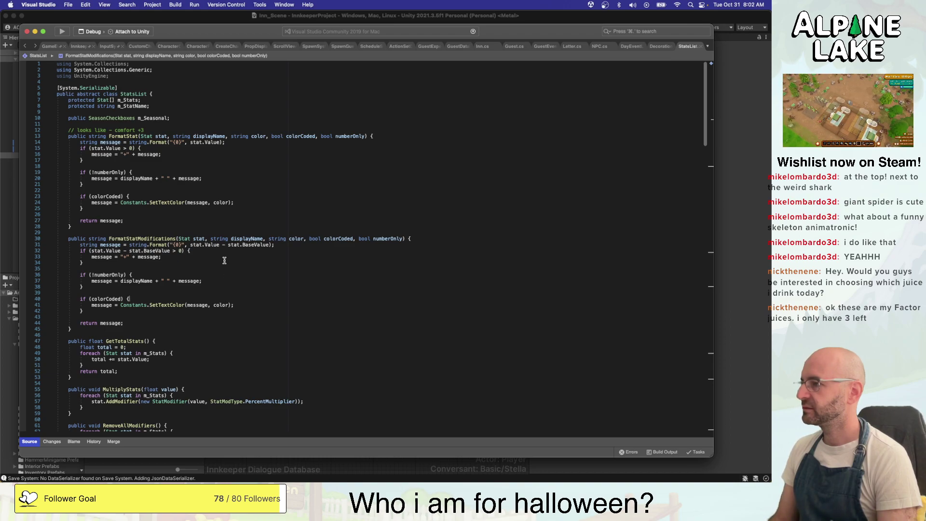
View the definition of the SeasonCheckboxes struct and return to the StatsList script
{"action": "left_click", "coordinate": [152, 118]}
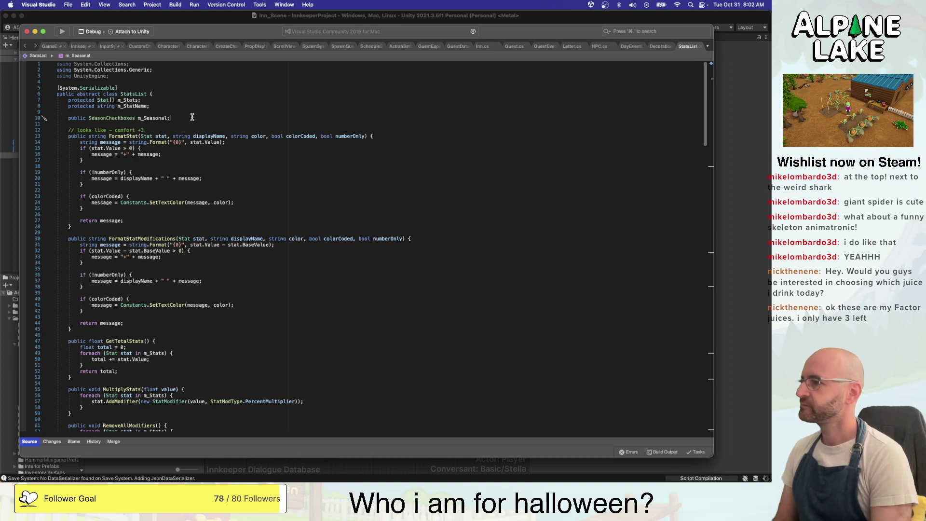
{"action": "left_click", "coordinate": [119, 119], "text": "super"}
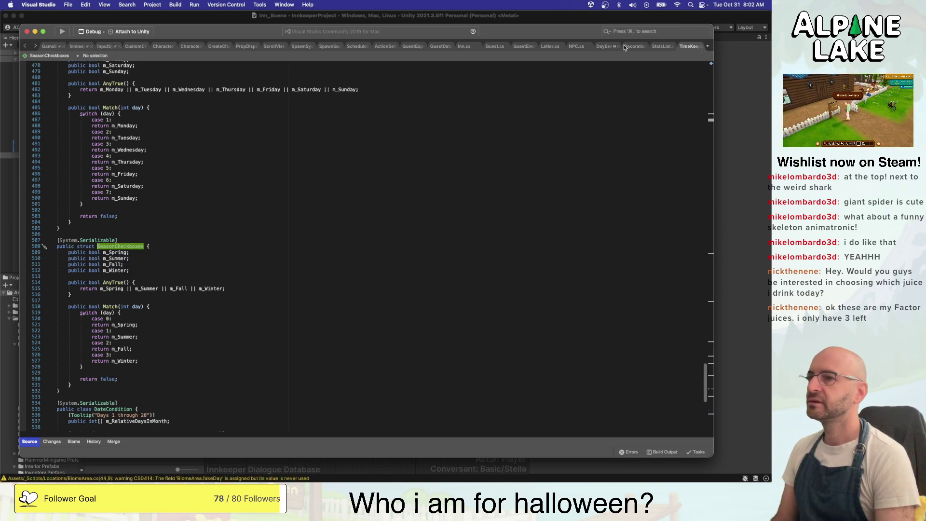
{"action": "left_click", "coordinate": [662, 46]}
Review how DecorationStats and the other derived classes add modifiers and build their stat strings
{"action": "scroll", "coordinate": [277, 127], "scroll_direction": "down", "scroll_amount": 20}
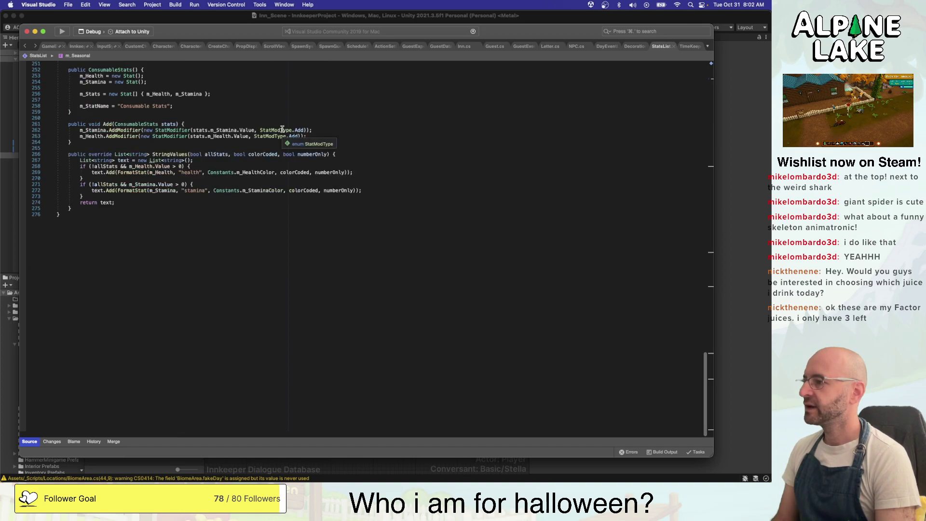
{"action": "scroll", "coordinate": [282, 129], "scroll_direction": "up", "scroll_amount": 20}
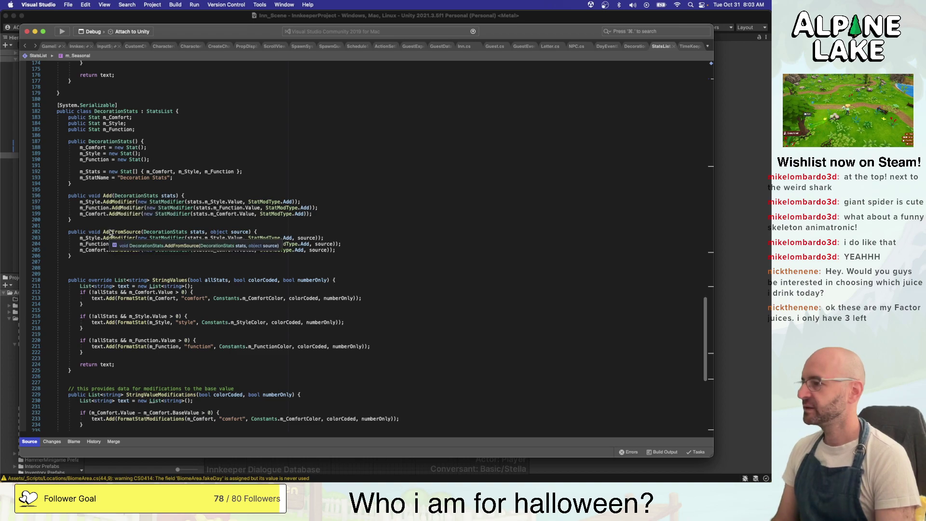
{"action": "scroll", "coordinate": [110, 238], "scroll_direction": "down", "scroll_amount": 1}
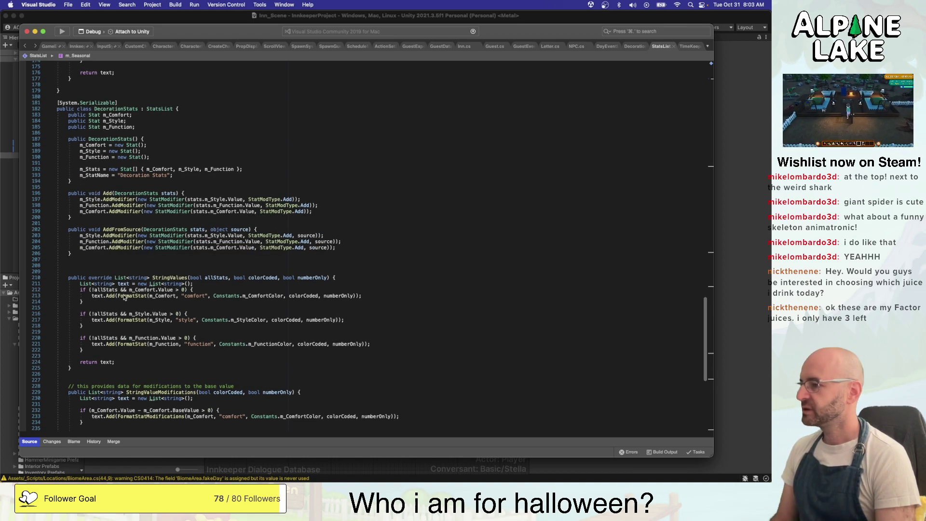
{"action": "scroll", "coordinate": [126, 278], "scroll_direction": "down", "scroll_amount": 2}
{"action": "scroll", "coordinate": [140, 299], "scroll_direction": "down", "scroll_amount": 3}
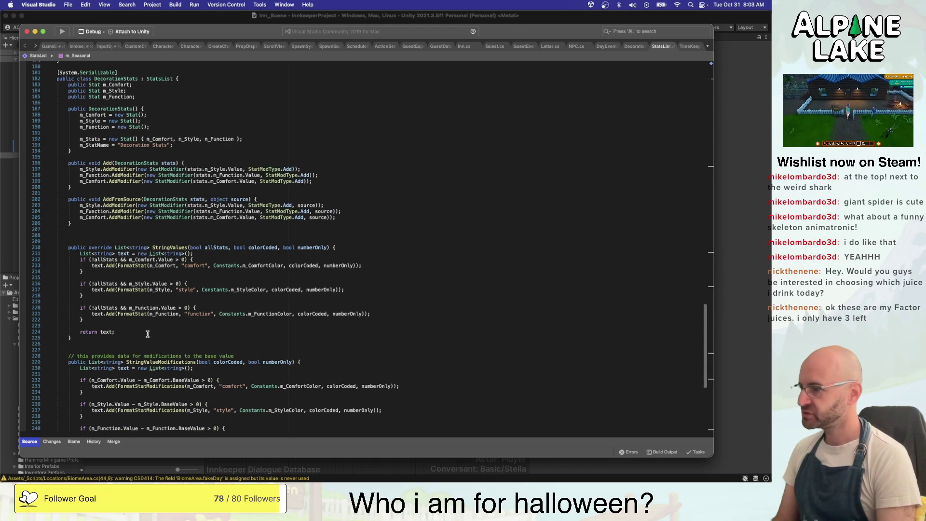
{"action": "scroll", "coordinate": [157, 348], "scroll_direction": "down", "scroll_amount": 7}
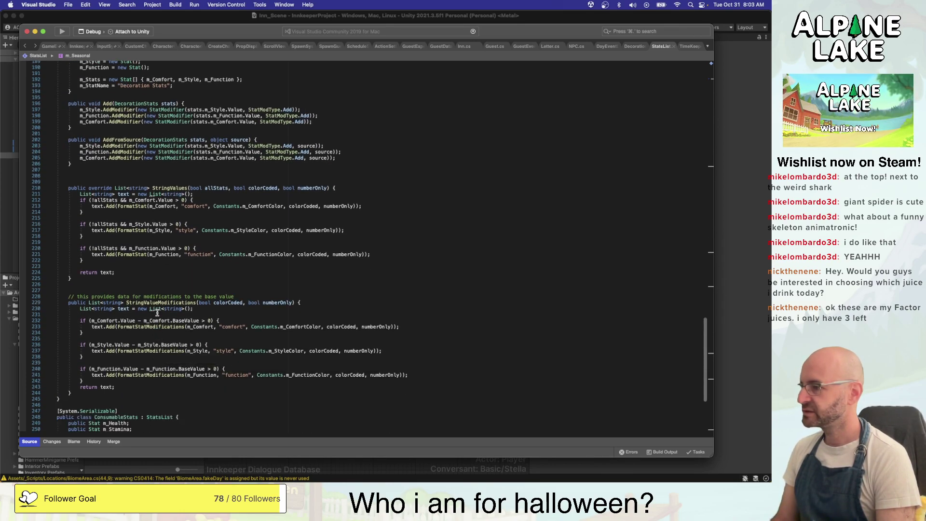
{"action": "scroll", "coordinate": [201, 298], "scroll_direction": "up", "scroll_amount": 20}
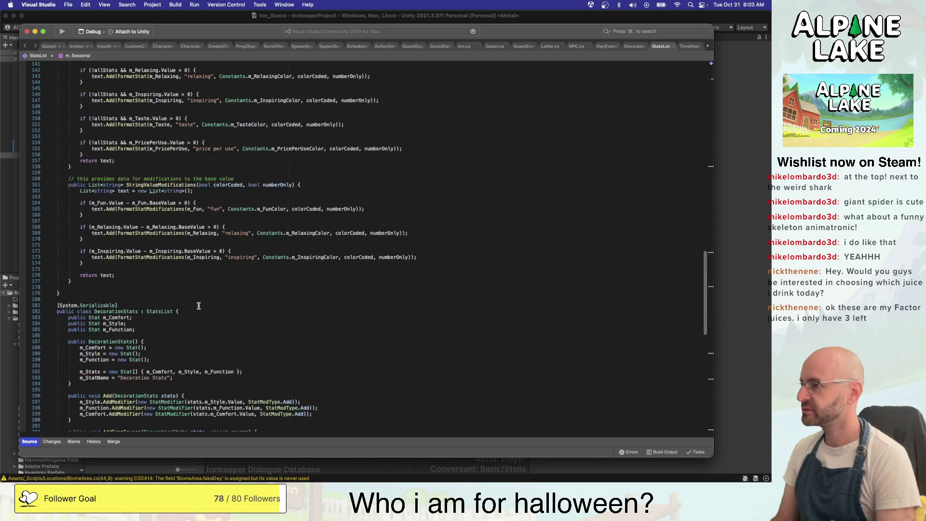
{"action": "scroll", "coordinate": [198, 305], "scroll_direction": "up", "scroll_amount": 15}
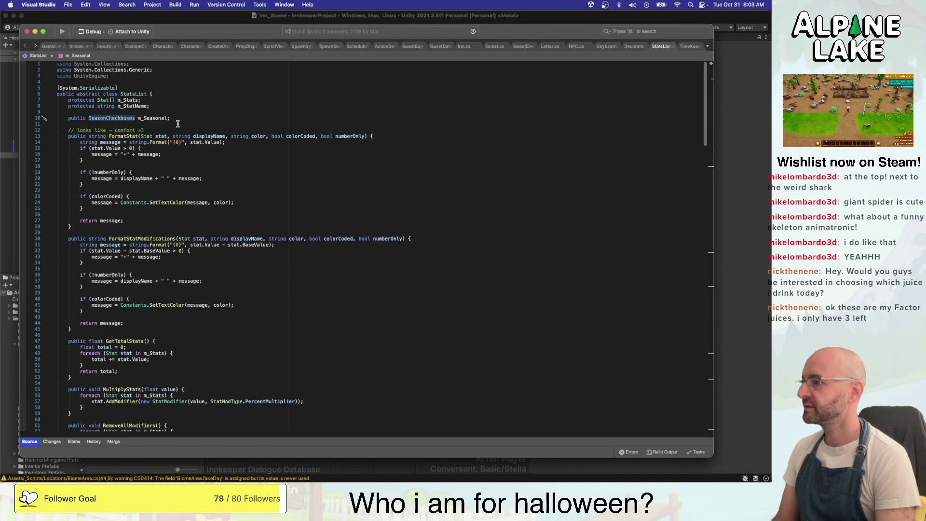
Inspect the StatsList base methods GetTotalStats, MultiplyStats and RemoveAllModifiers for where a seasonal check could apply
{"action": "scroll", "coordinate": [163, 253], "scroll_direction": "down", "scroll_amount": 2}
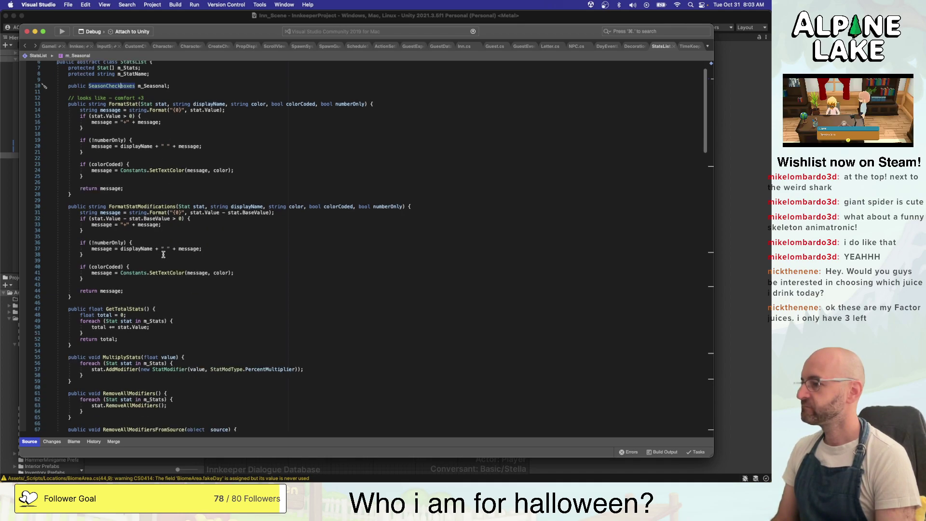
{"action": "left_click", "coordinate": [132, 310]}
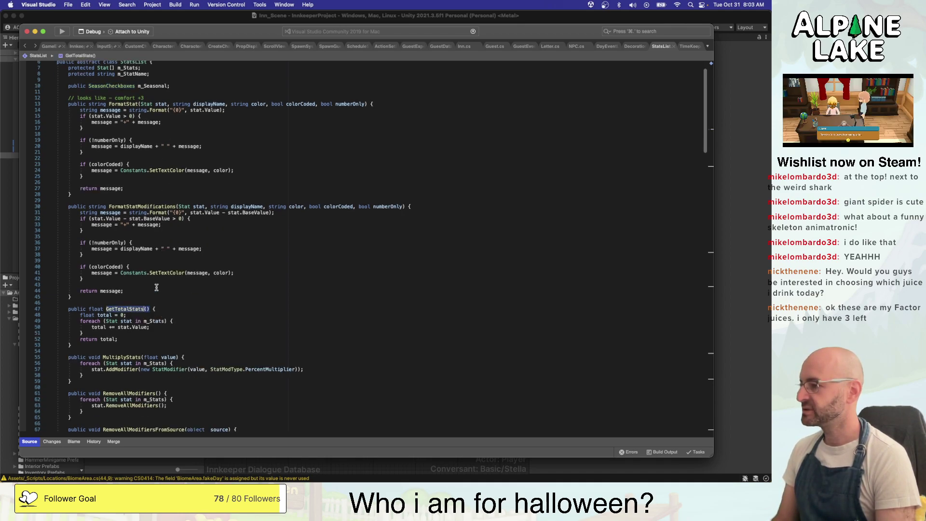
{"action": "left_click", "coordinate": [129, 357]}
{"action": "scroll", "coordinate": [145, 352], "scroll_direction": "down", "scroll_amount": 1}
{"action": "left_click", "coordinate": [150, 385]}
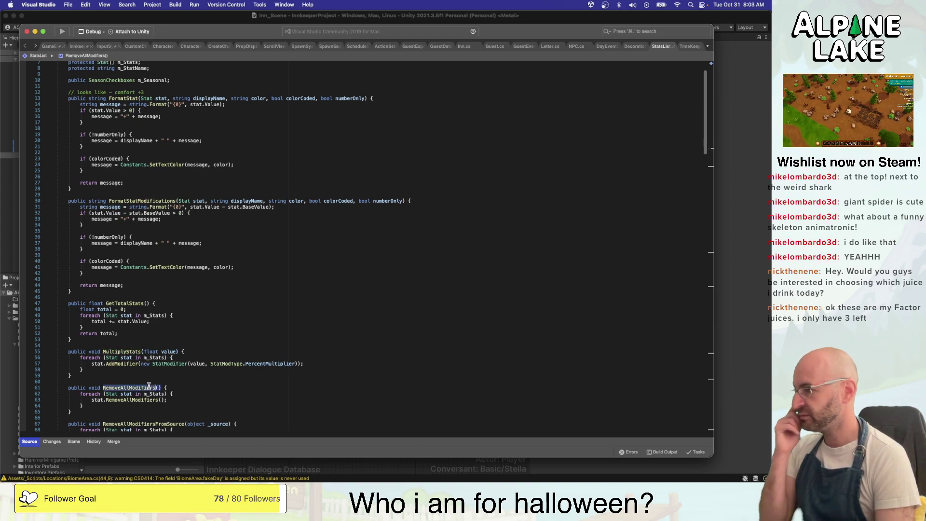
{"action": "scroll", "coordinate": [154, 276], "scroll_direction": "up", "scroll_amount": 3}
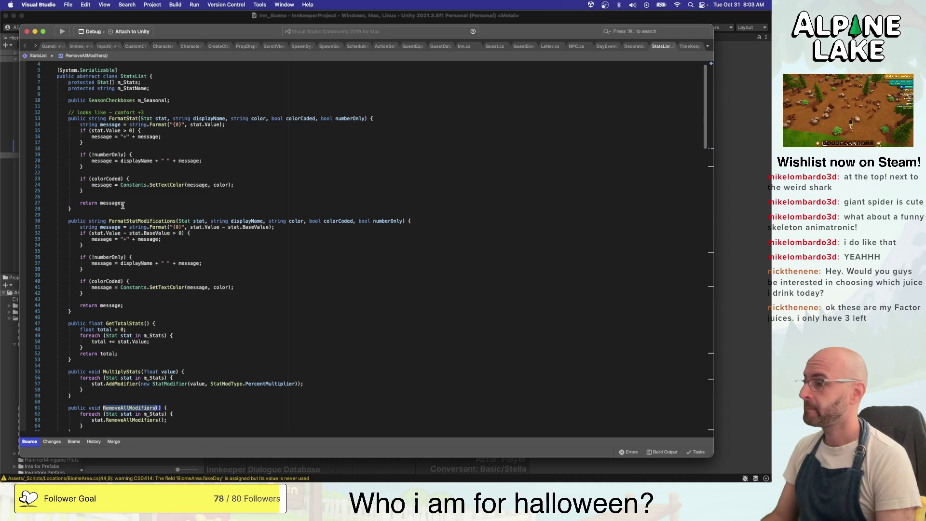
Make room for a new method below FormattedStringValues at the end of the StatsList class
{"action": "left_click", "coordinate": [166, 324]}
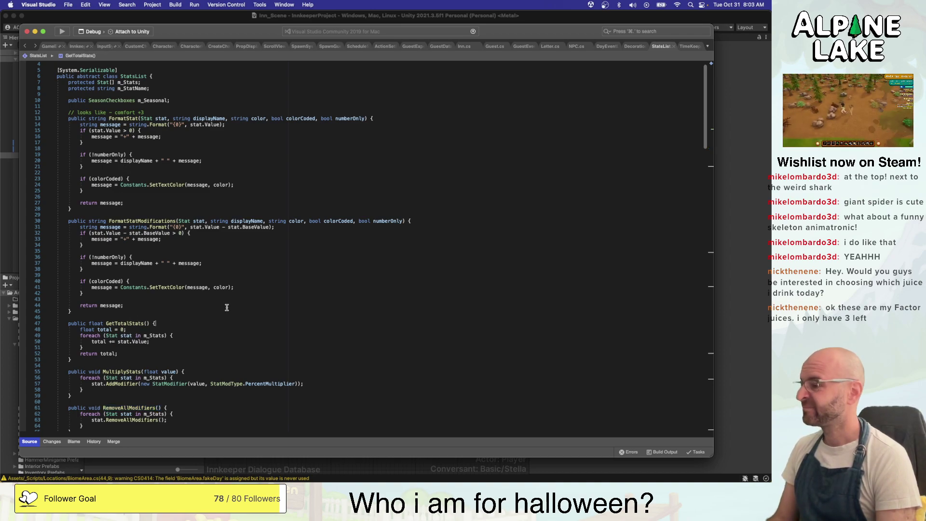
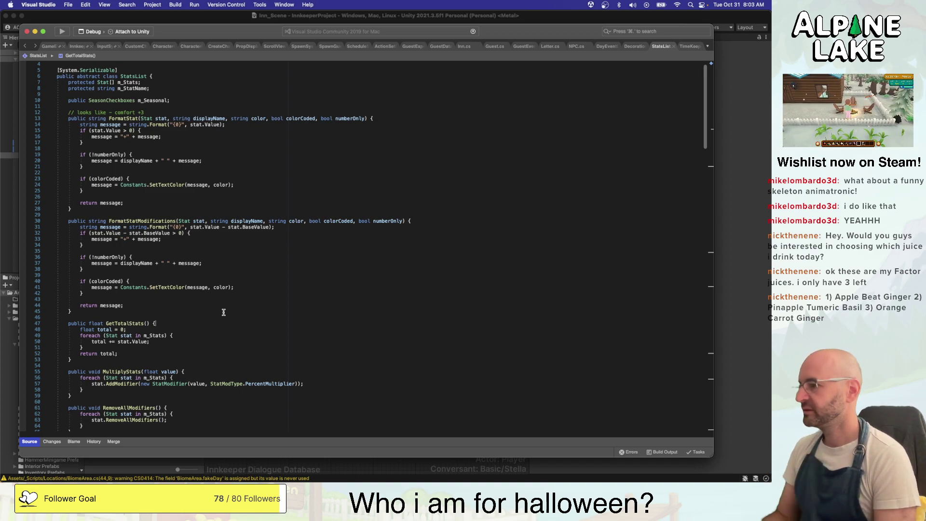
{"action": "scroll", "coordinate": [224, 313], "scroll_direction": "down", "scroll_amount": 5}
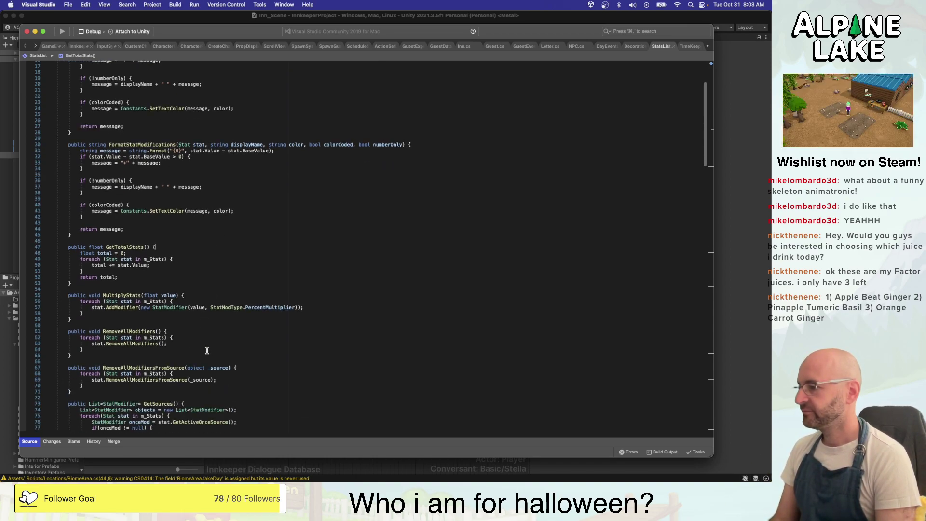
{"action": "scroll", "coordinate": [207, 351], "scroll_direction": "down", "scroll_amount": 6}
{"action": "left_click", "coordinate": [205, 379]}
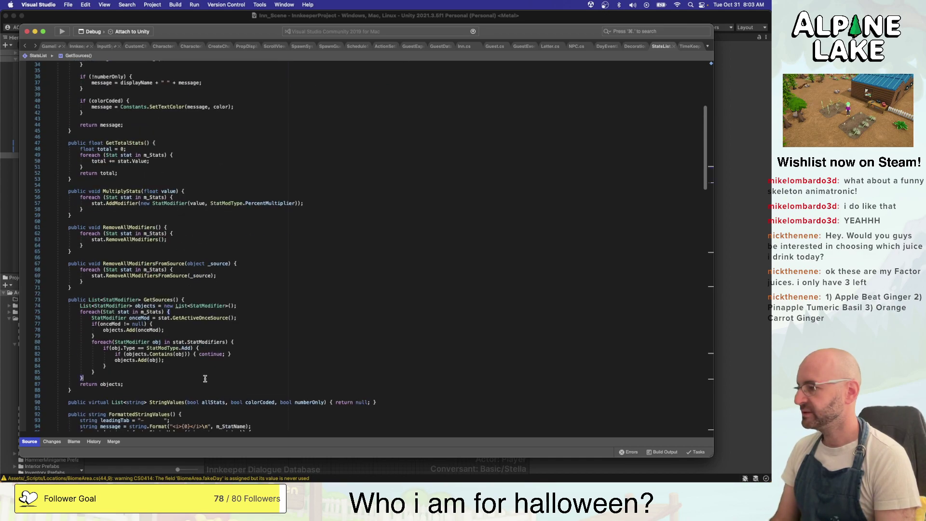
{"action": "scroll", "coordinate": [205, 379], "scroll_direction": "down", "scroll_amount": 10}
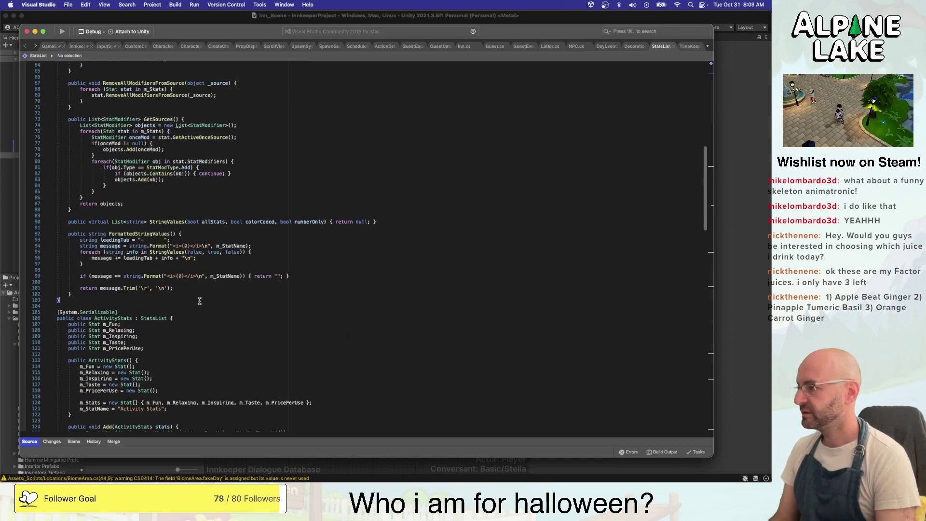
{"action": "key", "text": "Return"}
{"action": "key", "text": "Return"}
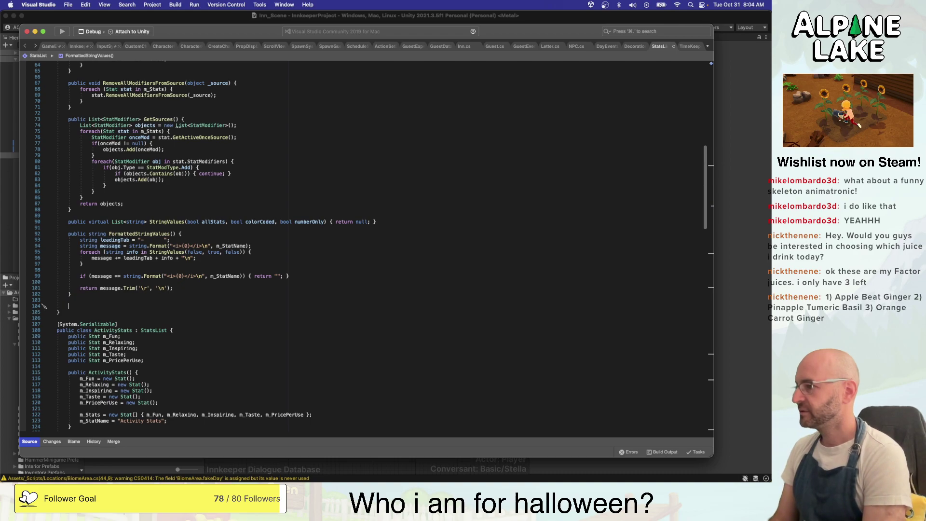
{"action": "type", "text": "public"}
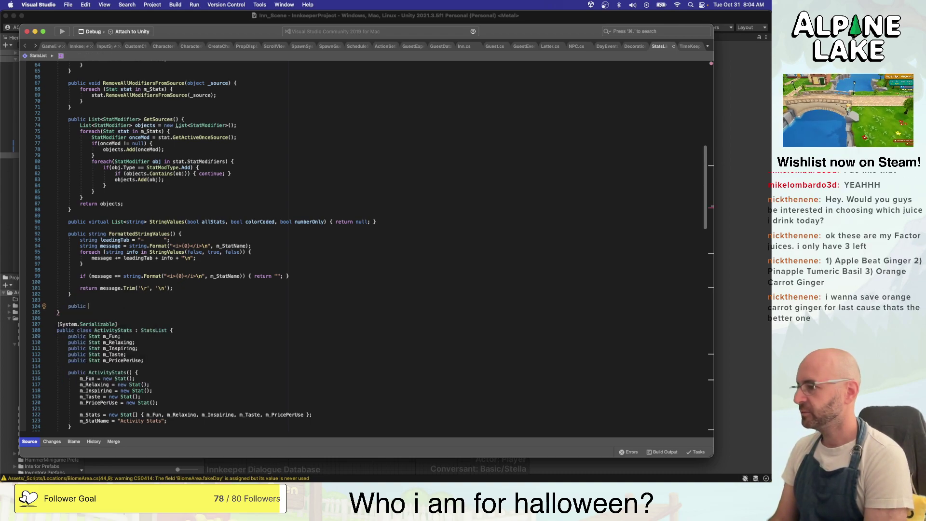
{"action": "key", "text": "BackSpace"}
{"action": "key", "text": "BackSpace"}
{"action": "key", "text": "BackSpace"}
{"action": "key", "text": "BackSpace"}
{"action": "key", "text": "BackSpace"}
{"action": "key", "text": "BackSpace"}
{"action": "key", "text": "BackSpace"}
Declare a private bool method named IsSeasonal with no parameters and open its body
{"action": "type", "text": "private bool "}
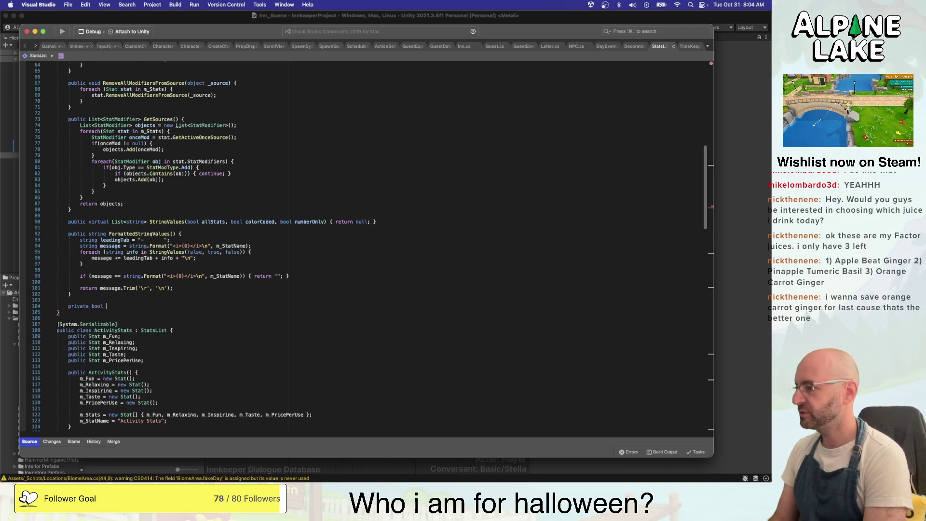
{"action": "type", "text": "IsSeasonal() {"}
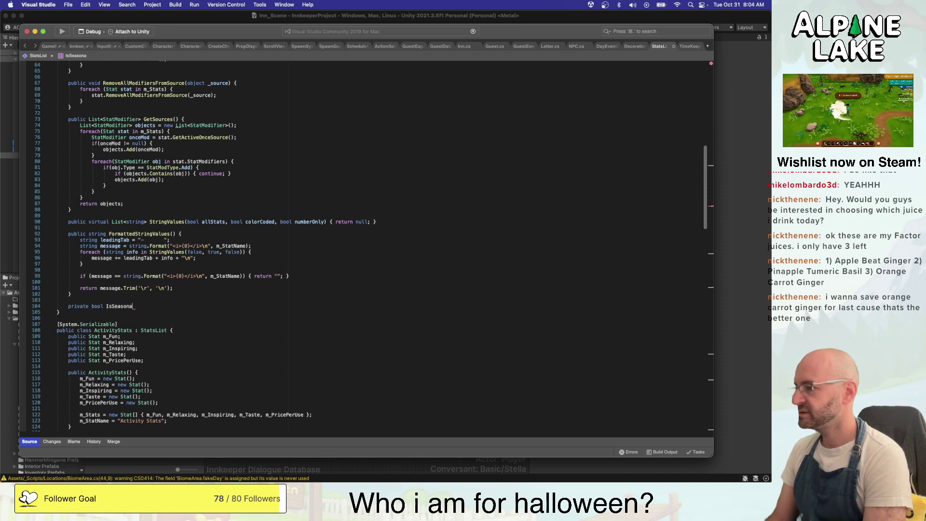
{"action": "key", "text": "Return"}
Write an if condition in IsSeasonal that joins m_Seasonal.m_Fall, m_Seasonal.m_Spring, m_Seasonal.m_Winter and m_Seasonal.m_Summer with ||
{"action": "type", "text": "if("}
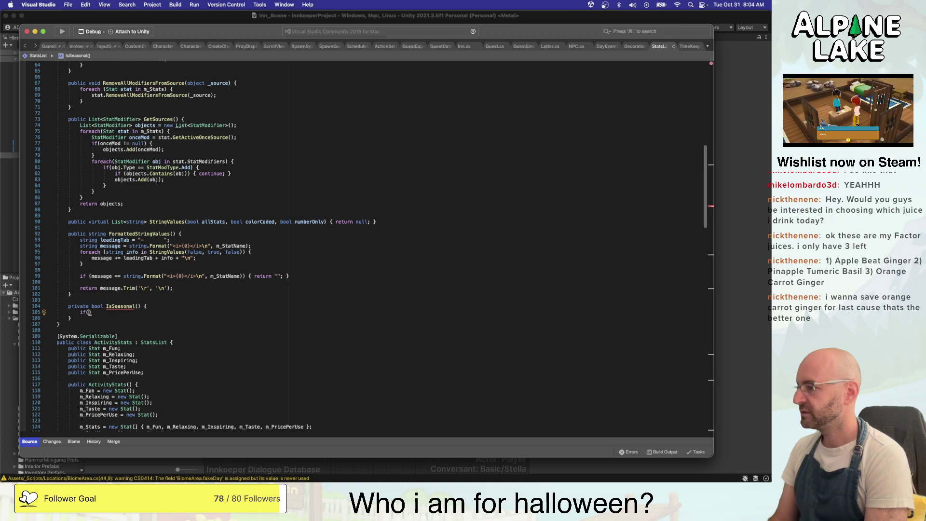
{"action": "type", "text": "m_Seasonal"}
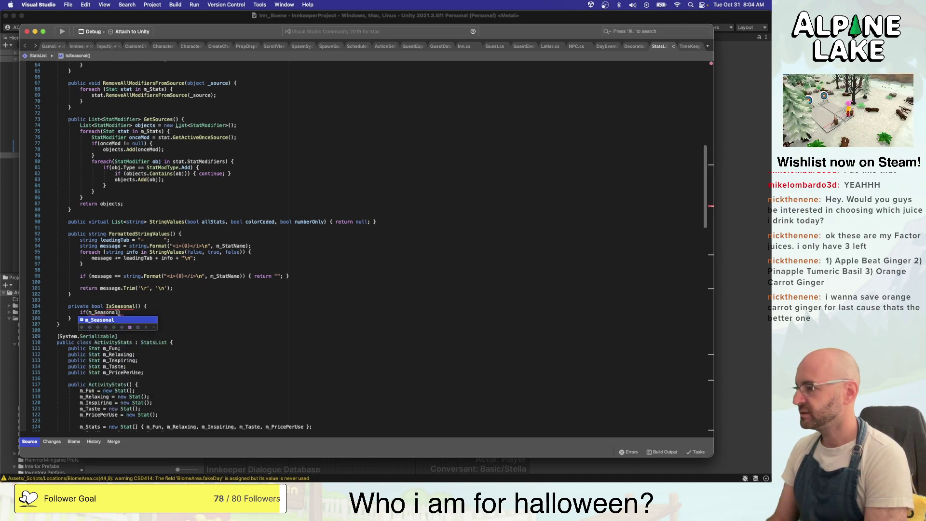
{"action": "type", "text": ".m_Fall "}
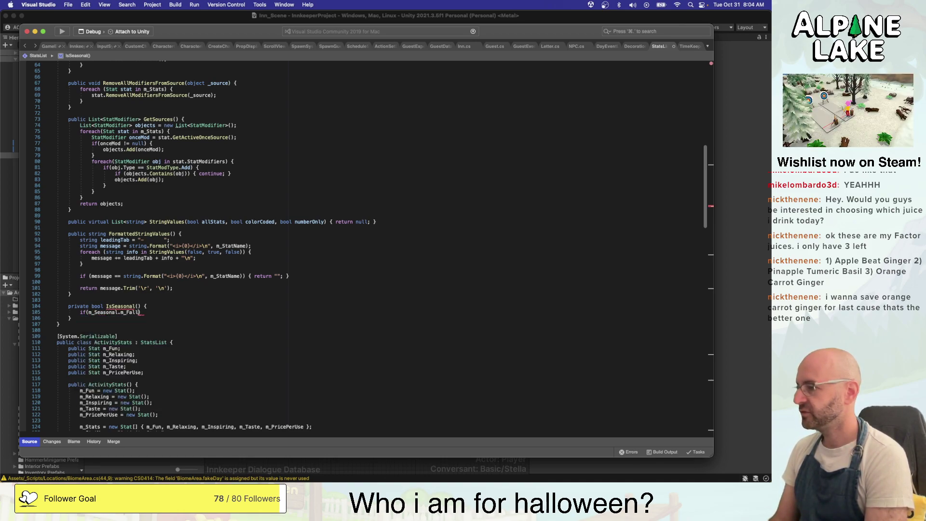
{"action": "type", "text": "|| m_se"}
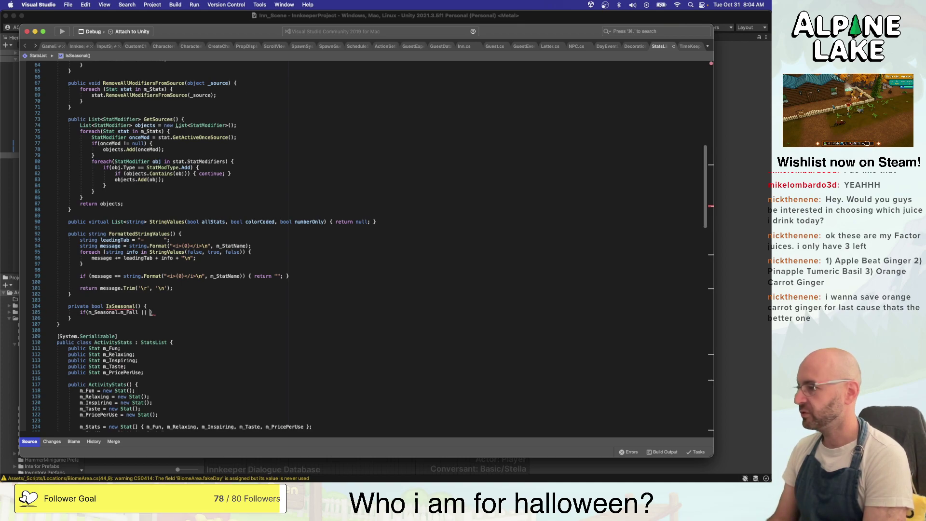
{"action": "type", "text": "asonal.m_Spring || s"}
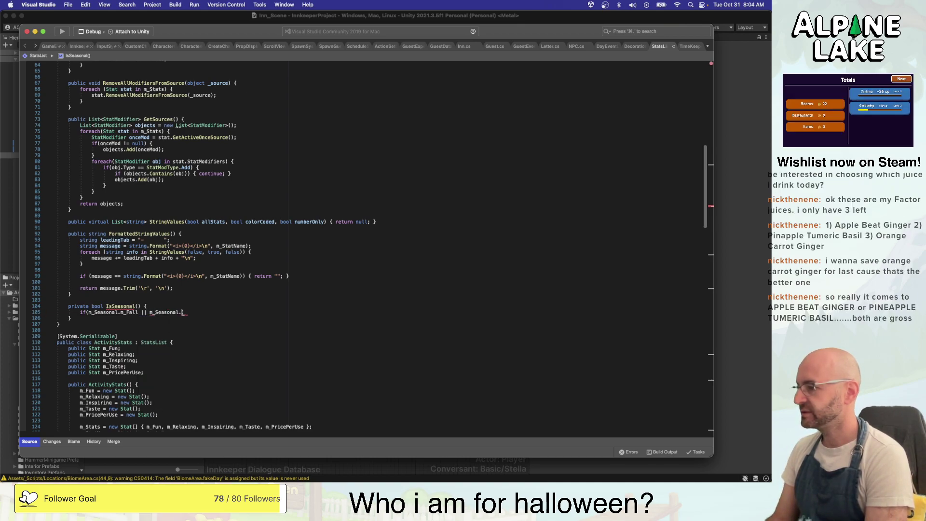
{"action": "type", "text": "eas"}
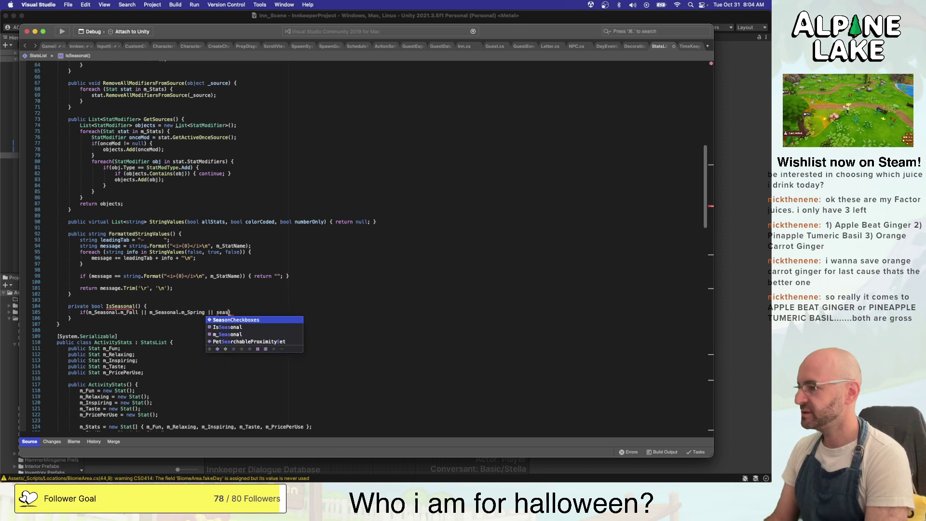
{"action": "key", "text": "Return"}
{"action": "key", "text": "alt+shift+Left"}
{"action": "type", "text": "m_Seasonal.m_Winter"}
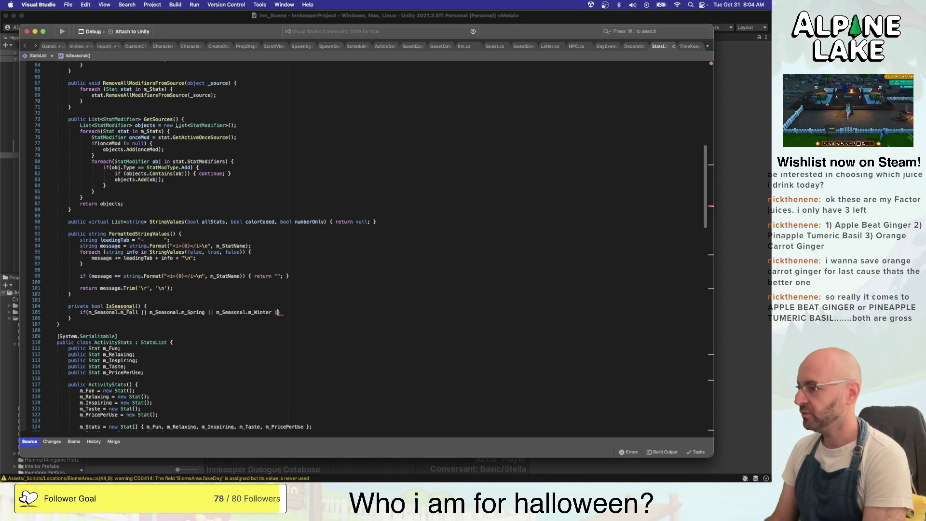
{"action": "type", "text": " || seasonal"}
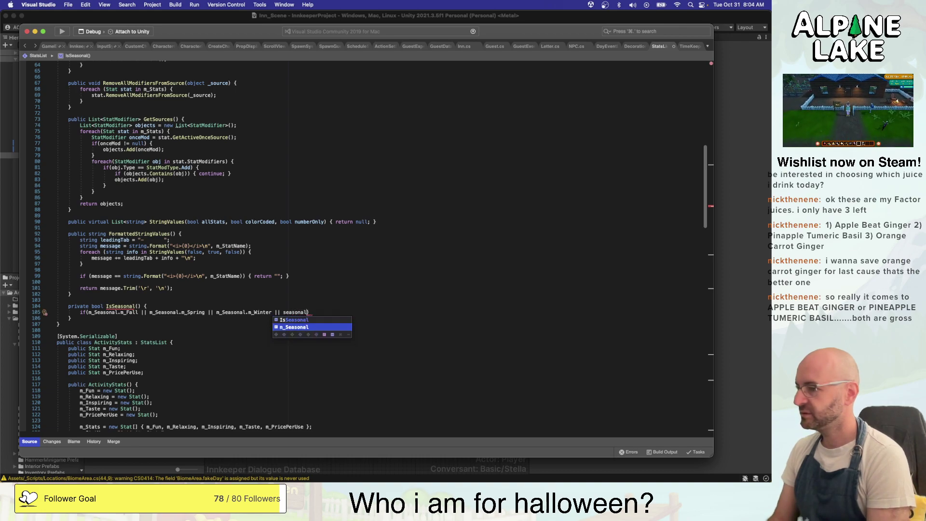
{"action": "key", "text": "Tab"}
{"action": "type", "text": ".su"}
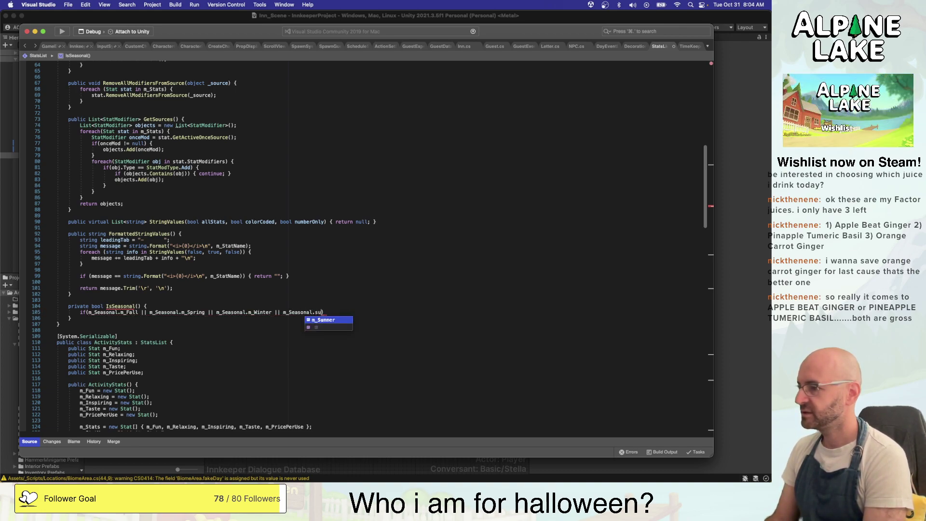
{"action": "key", "text": "Tab"}
Give the if statement in IsSeasonal a block that returns true
{"action": "key", "text": "End"}
{"action": "type", "text": "{"}
{"action": "key", "text": "Return"}
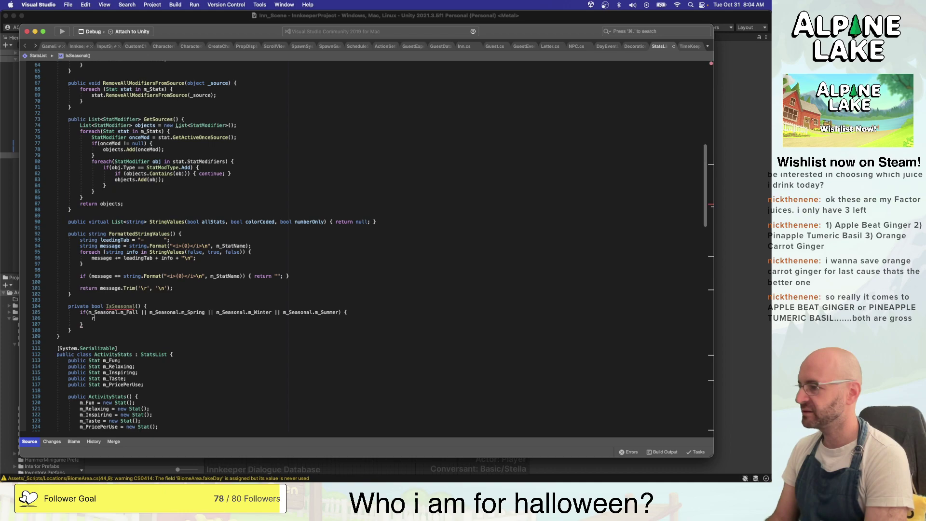
{"action": "type", "text": "return true;"}
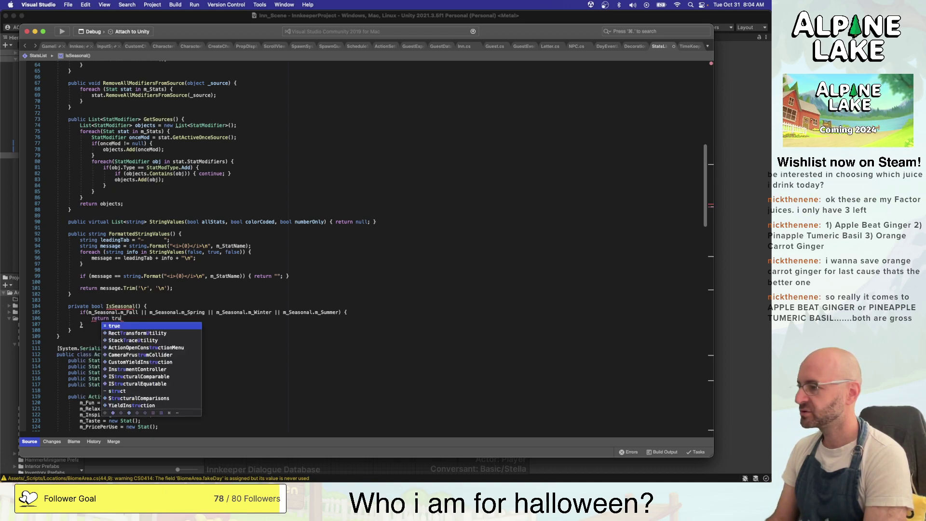
{"action": "key", "text": "Down"}
{"action": "key", "text": "Down"}
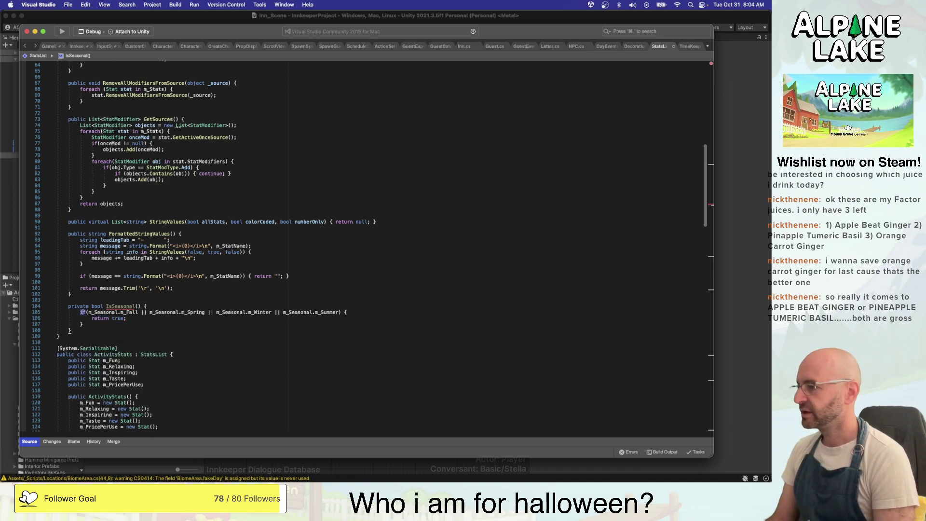
Turn the if statement in IsSeasonal into a return of the four-season condition and delete the nested return true block
{"action": "left_click_drag", "start_coordinate": [83, 312], "coordinate": [88, 312]}
{"action": "type", "text": "return"}
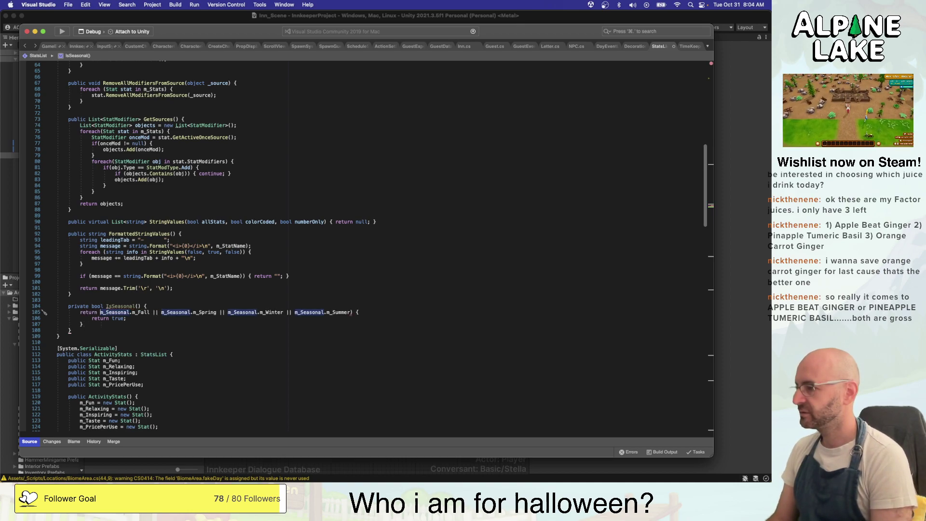
{"action": "key", "text": "Down"}
{"action": "key", "text": "super+Right"}
{"action": "key", "text": "shift+super+Left"}
{"action": "key", "text": "BackSpace"}
End the season condition with a semicolon instead of the closing parenthesis and brace, and remove the leftover blank lines in IsSeasonal
{"action": "key", "text": "Up"}
{"action": "key", "text": "Up"}
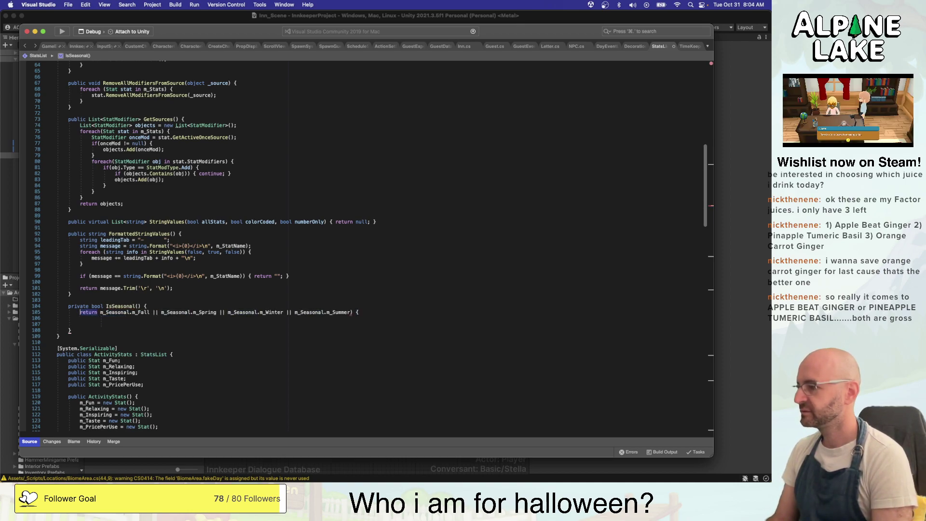
{"action": "key", "text": "super+Right"}
{"action": "key", "text": "BackSpace"}
{"action": "type", "text": ";"}
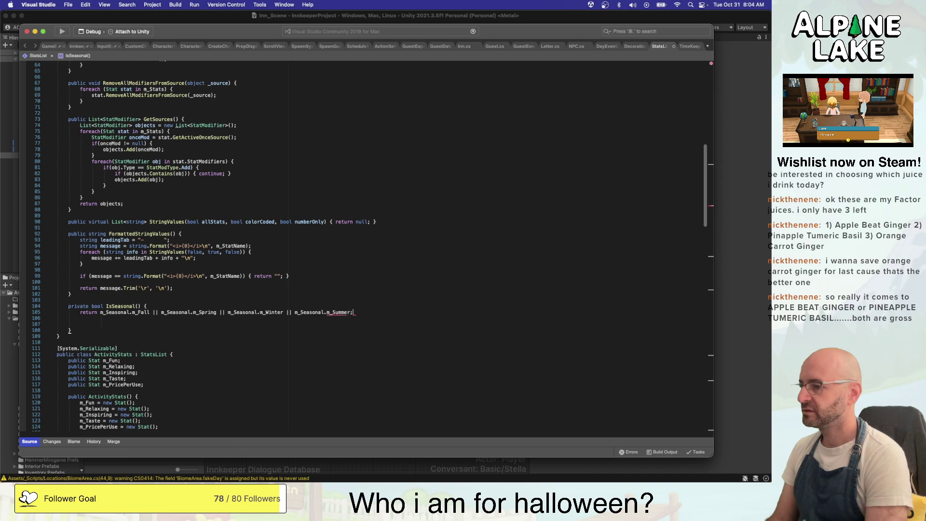
{"action": "key", "text": "Down"}
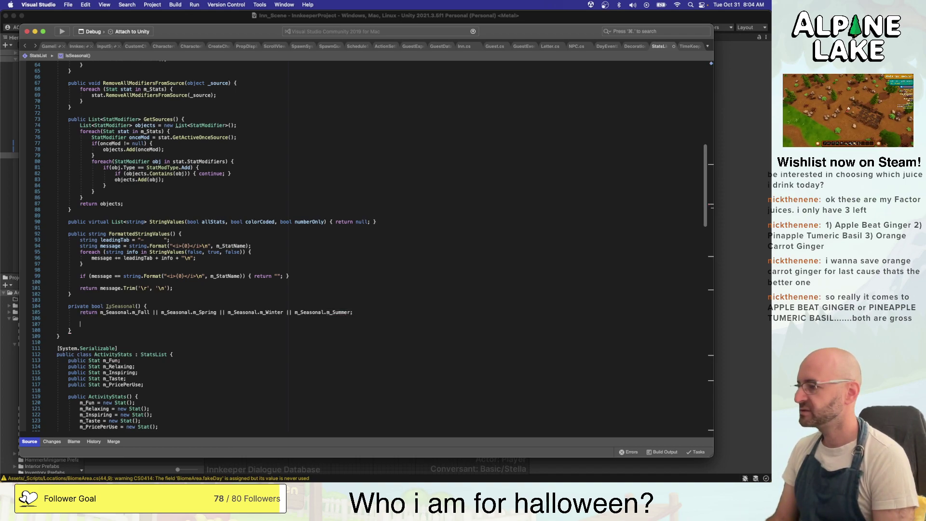
{"action": "key", "text": "Down"}
{"action": "key", "text": "BackSpace"}
{"action": "key", "text": "BackSpace"}
{"action": "key", "text": "BackSpace"}
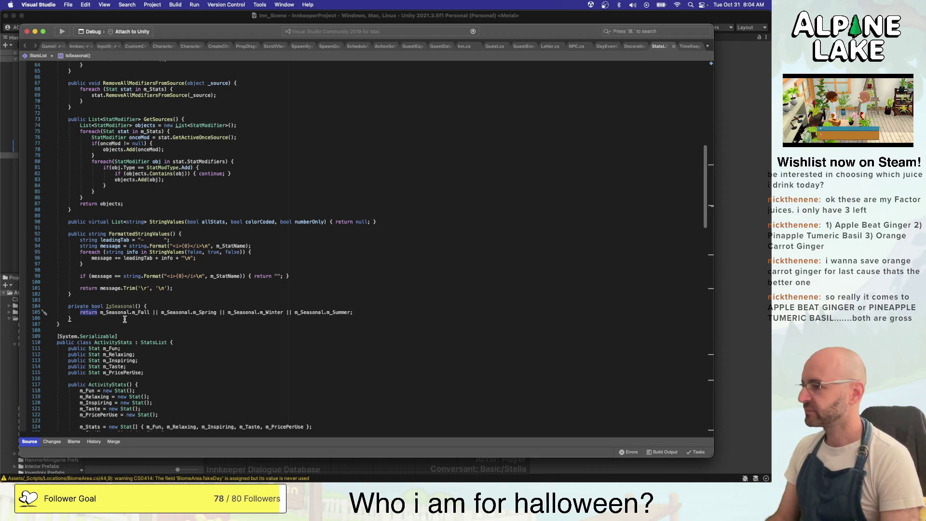
{"action": "left_click_drag", "start_coordinate": [106, 306], "coordinate": [140, 303]}
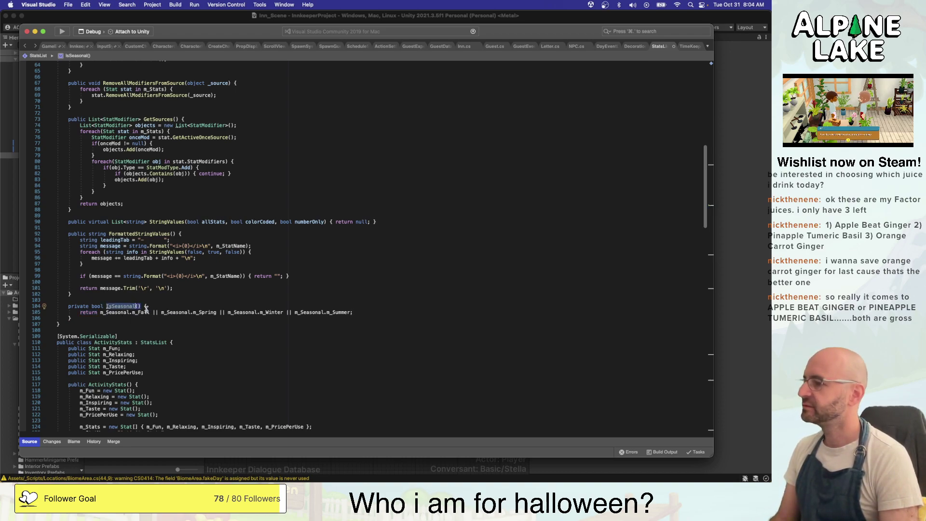
{"action": "left_click", "coordinate": [125, 322]}
{"action": "key", "text": "Return"}
{"action": "key", "text": "Return"}
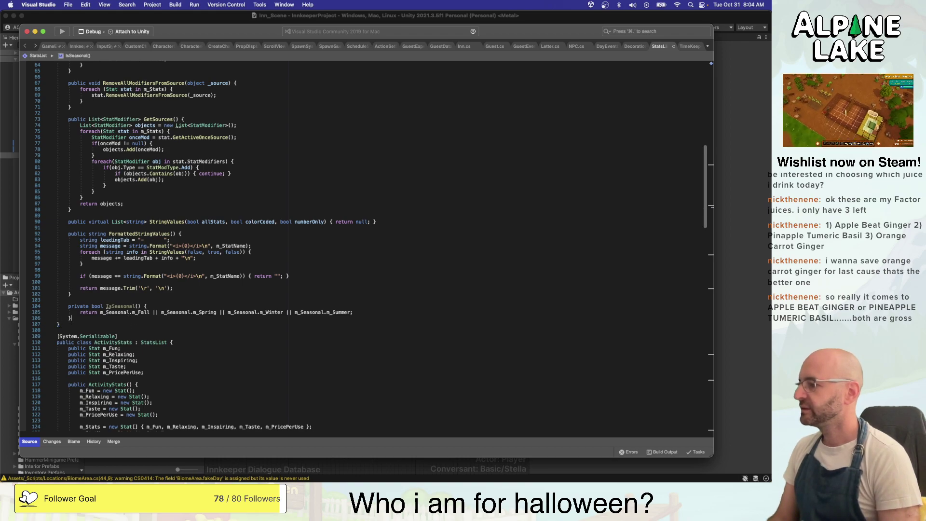
{"action": "type", "text": "public bool"}
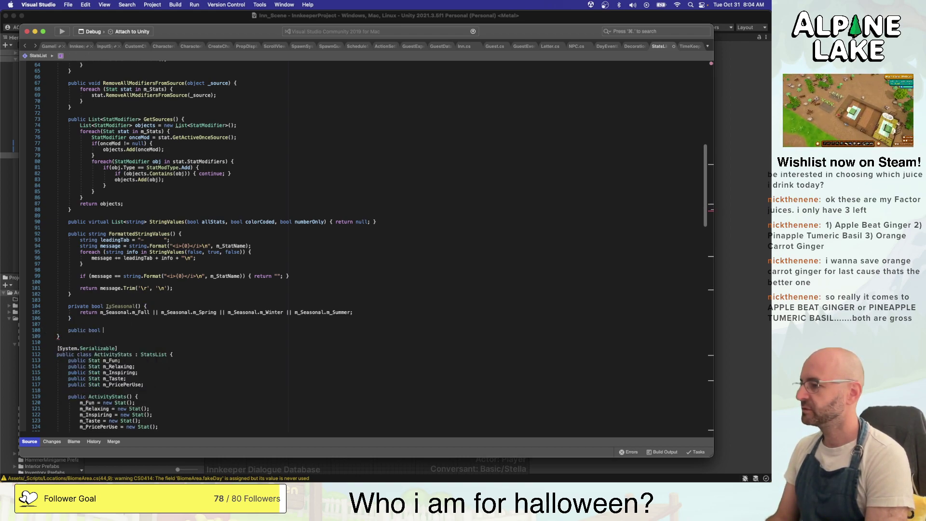
{"action": "key", "text": "shift+super+Left"}
{"action": "key", "text": "BackSpace"}
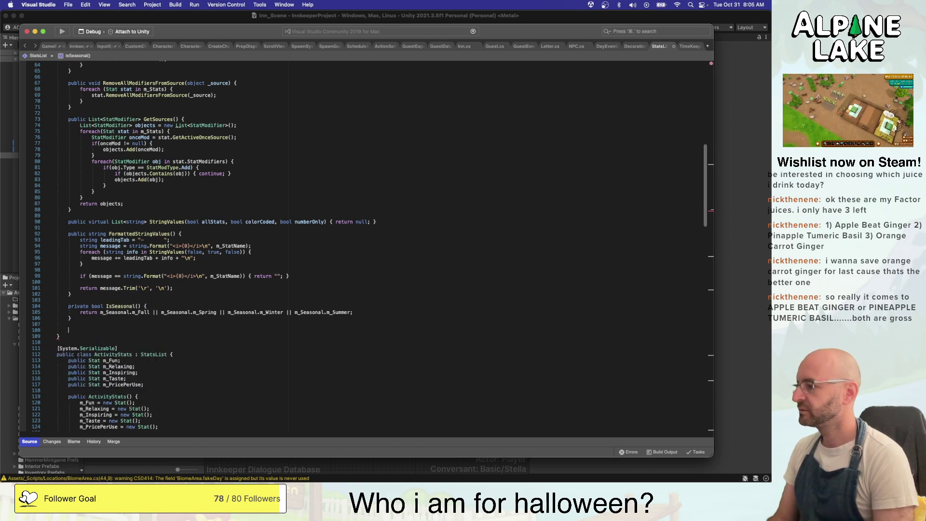
{"action": "key", "text": "shift+super+Left"}
{"action": "key", "text": "BackSpace"}
{"action": "key", "text": "BackSpace"}
{"action": "key", "text": "BackSpace"}
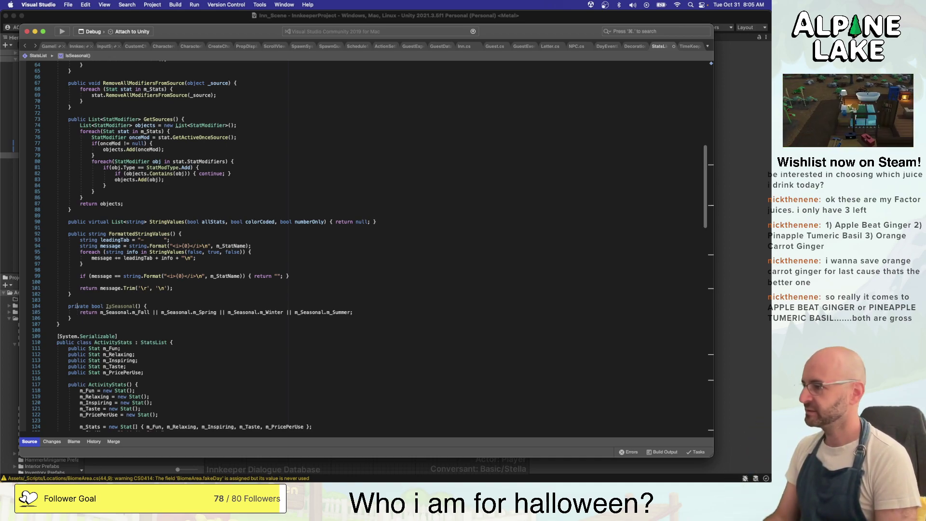
Assign the season condition in IsSeasonal to a bool variable named seasonal instead of returning it, and add blank lines below
{"action": "double_click", "coordinate": [88, 312]}
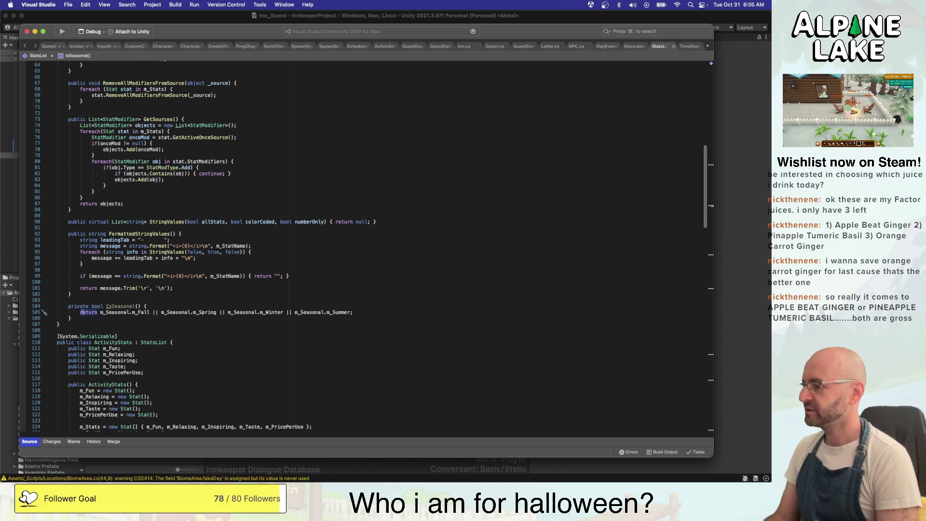
{"action": "type", "text": "bool seas"}
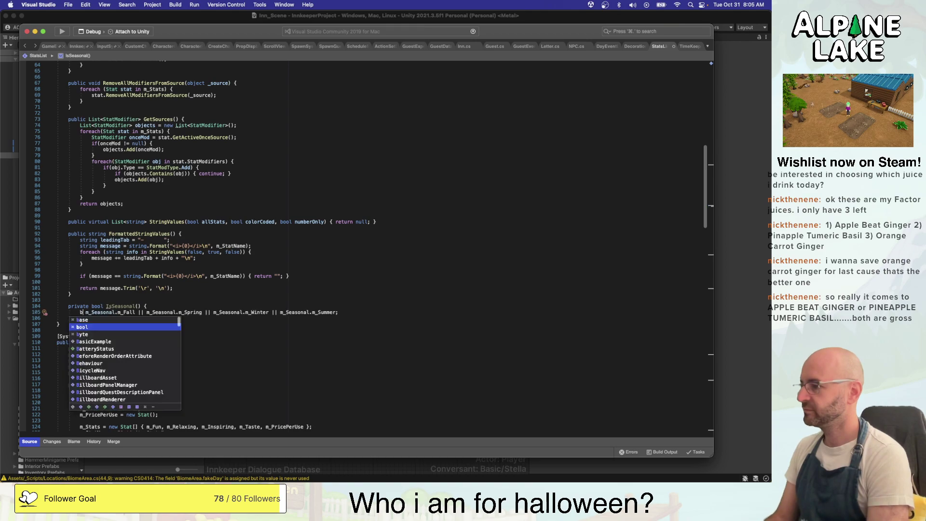
{"action": "type", "text": "onal ="}
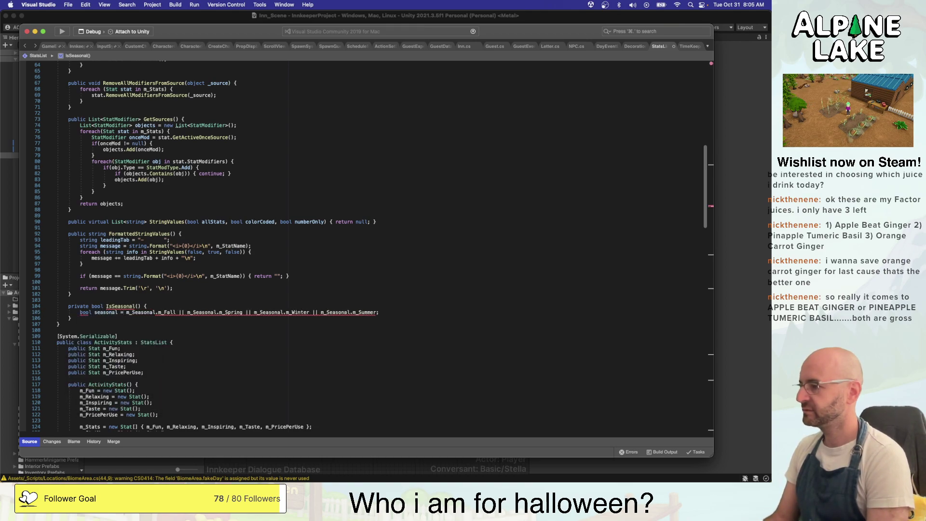
{"action": "key", "text": "Return"}
{"action": "key", "text": "Return"}
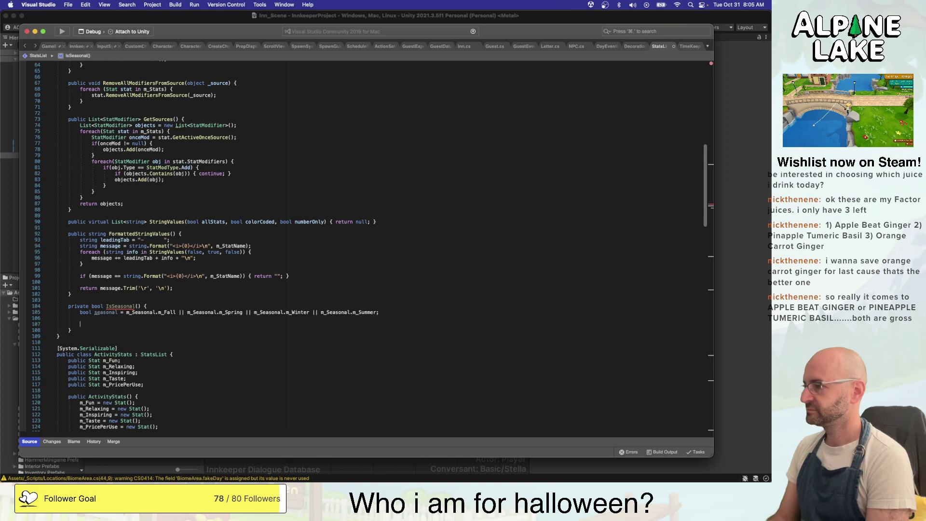
Add the line "if (!seasonal) { return false; }" directly below the seasonal bool in IsSeasonal
{"action": "key", "text": "Up"}
{"action": "key", "text": "Up"}
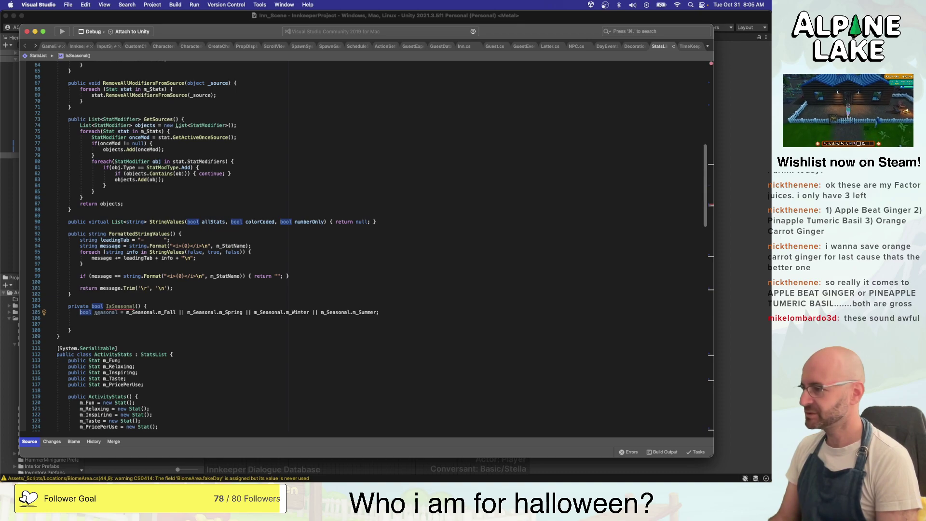
{"action": "left_click", "coordinate": [80, 312]}
{"action": "key", "text": "alt+shift+Right"}
{"action": "key", "text": "alt+shift+Right"}
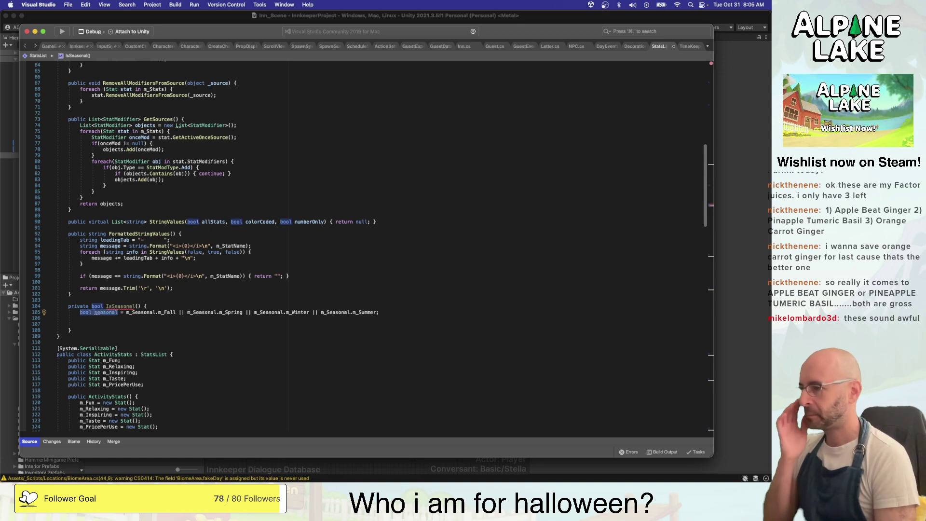
{"action": "key", "text": "Down"}
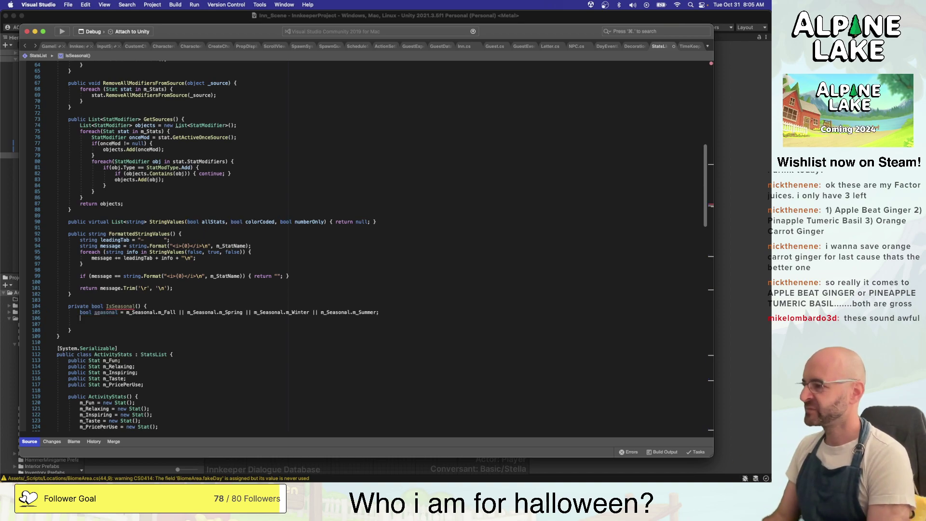
{"action": "type", "text": "if (!seasonal)"}
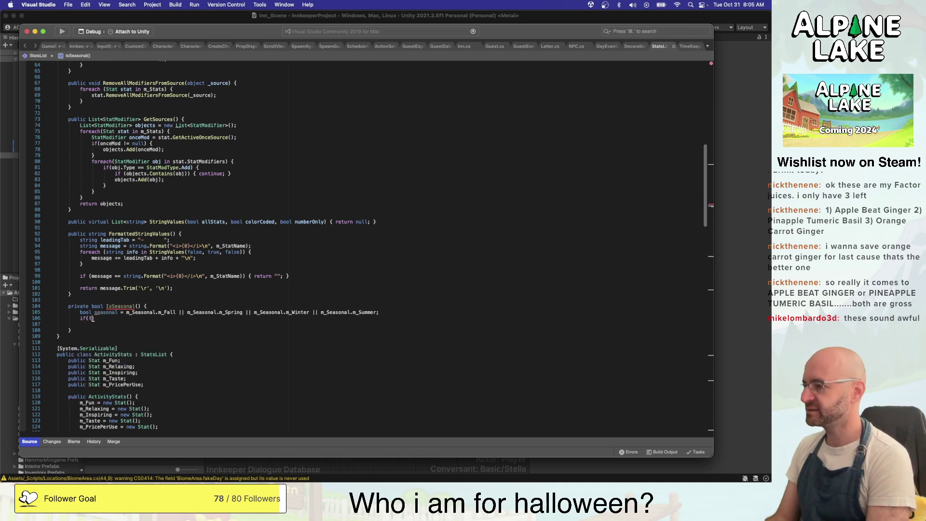
{"action": "type", "text": " { re"}
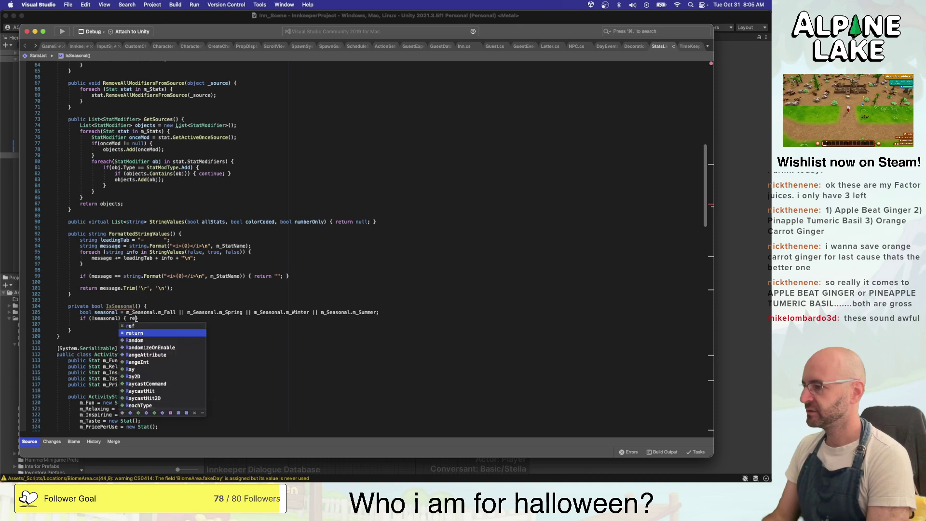
{"action": "type", "text": "turn false; }"}
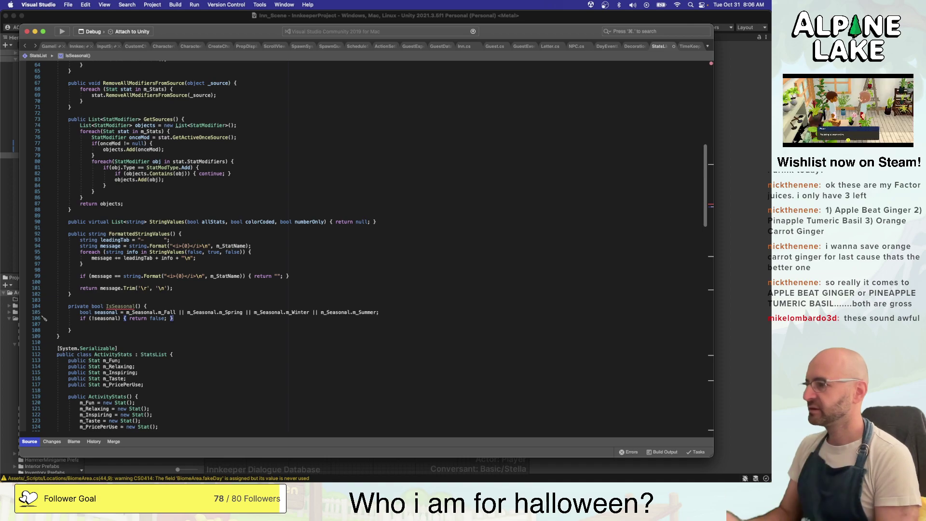
Rename the IsSeasonal method to IsOffSeason
{"action": "left_click", "coordinate": [174, 312]}
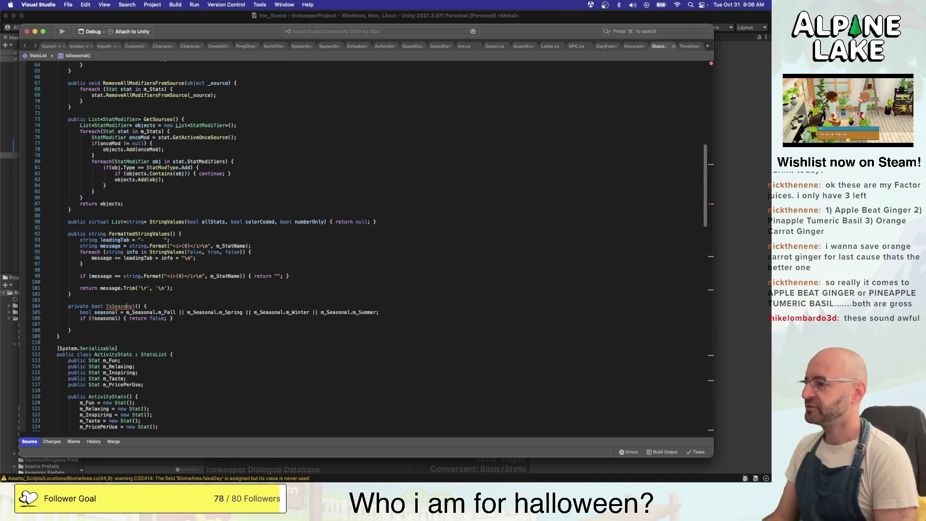
{"action": "left_click", "coordinate": [111, 306]}
{"action": "type", "text": "Offset"}
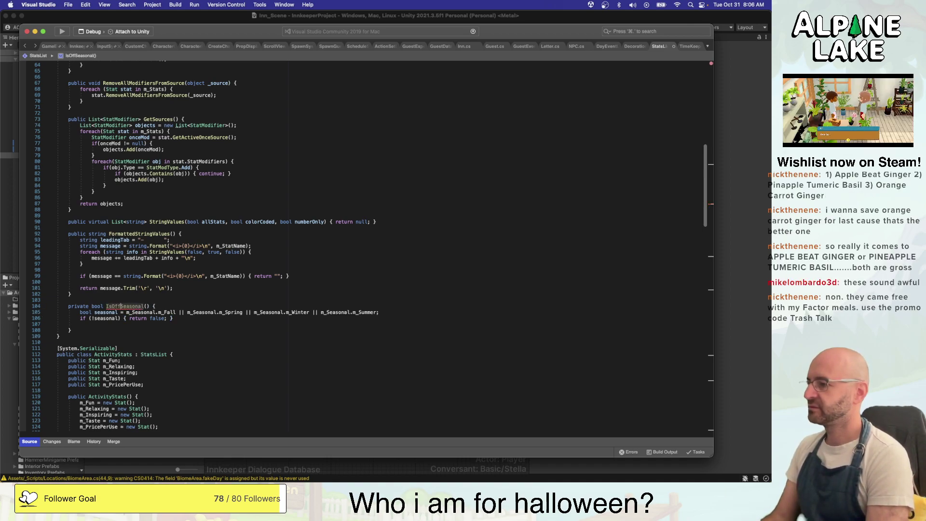
{"action": "key", "text": "BackSpace"}
{"action": "key", "text": "BackSpace"}
{"action": "key", "text": "BackSpace"}
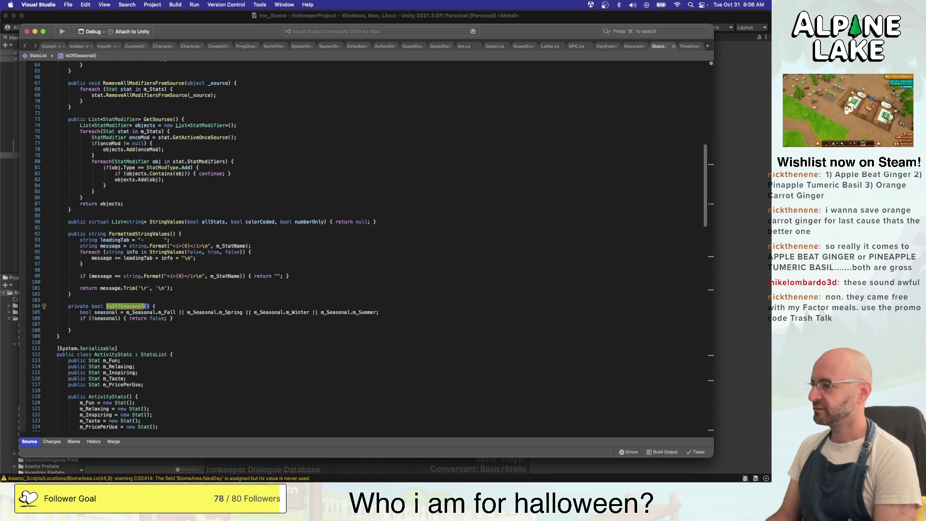
{"action": "key", "text": "BackSpace"}
{"action": "key", "text": "BackSpace"}
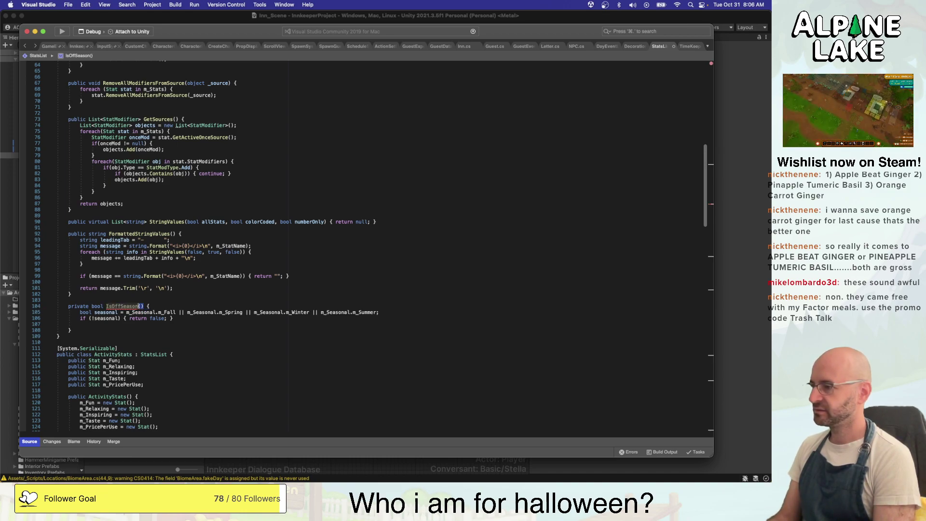
{"action": "key", "text": "Down"}
{"action": "key", "text": "Down"}
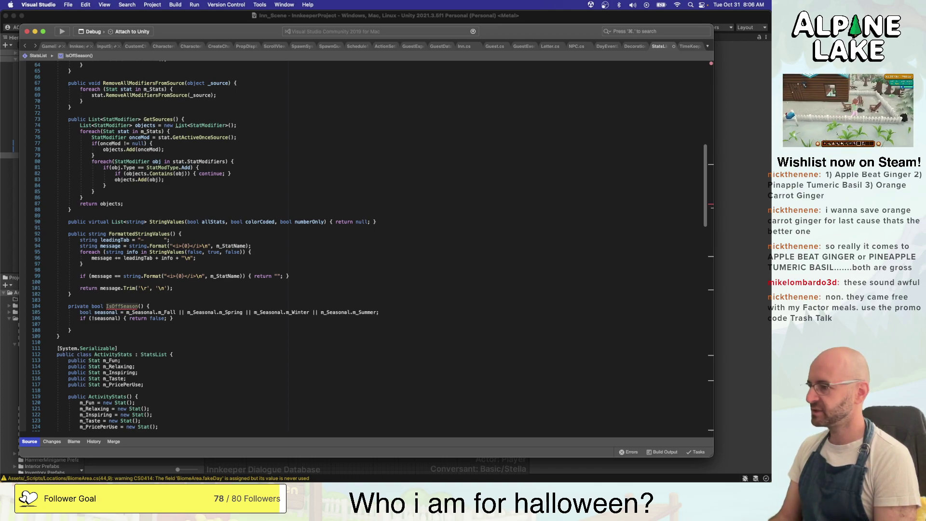
{"action": "key", "text": "Down"}
{"action": "type", "text": "seasonal"}
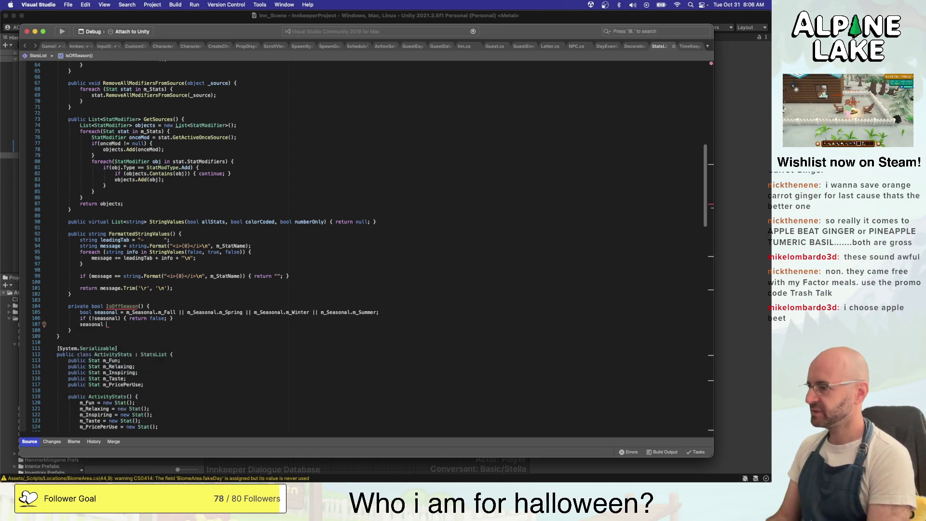
{"action": "key", "text": "alt+shift+Left"}
{"action": "key", "text": "BackSpace"}
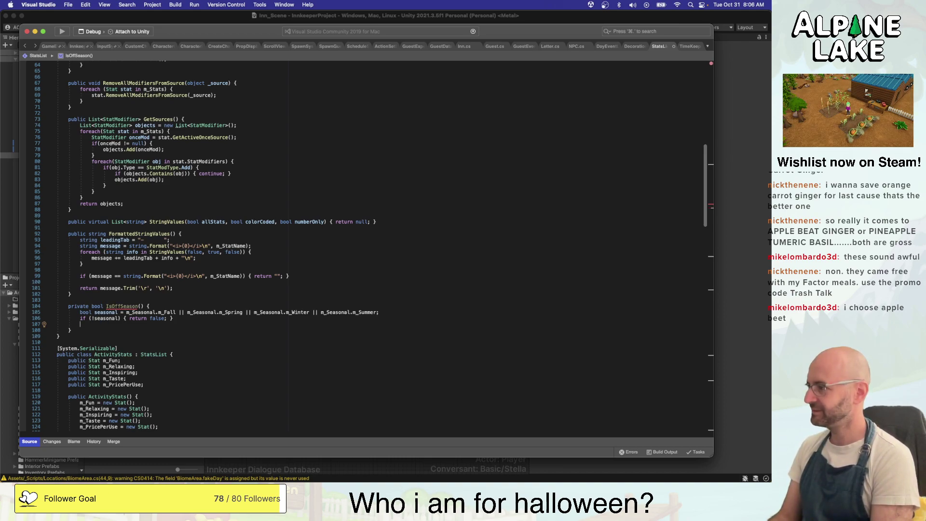
Add blank lines and "return true;" at the end of IsOffSeason, below the !seasonal check
{"action": "key", "text": "Return"}
{"action": "key", "text": "Return"}
{"action": "type", "text": "ret"}
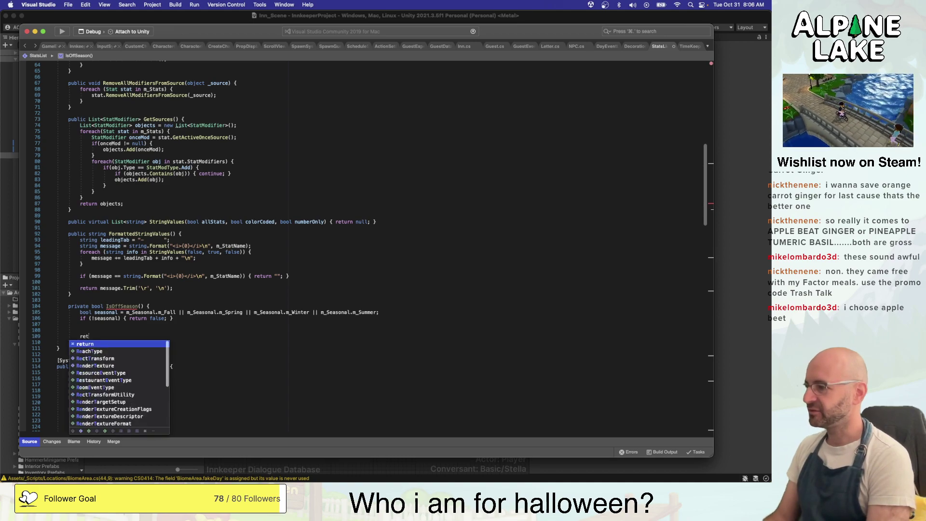
{"action": "type", "text": "urn true;"}
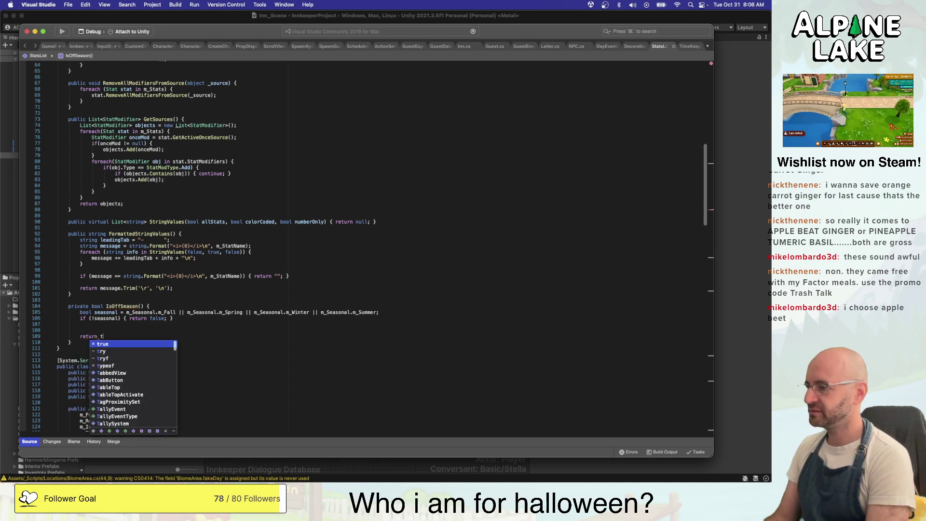
Begin an if condition above return true in IsOffSeason with TimeSystem.m_Instance.m_CurrentTime
{"action": "key", "text": "Up"}
{"action": "key", "text": "Up"}
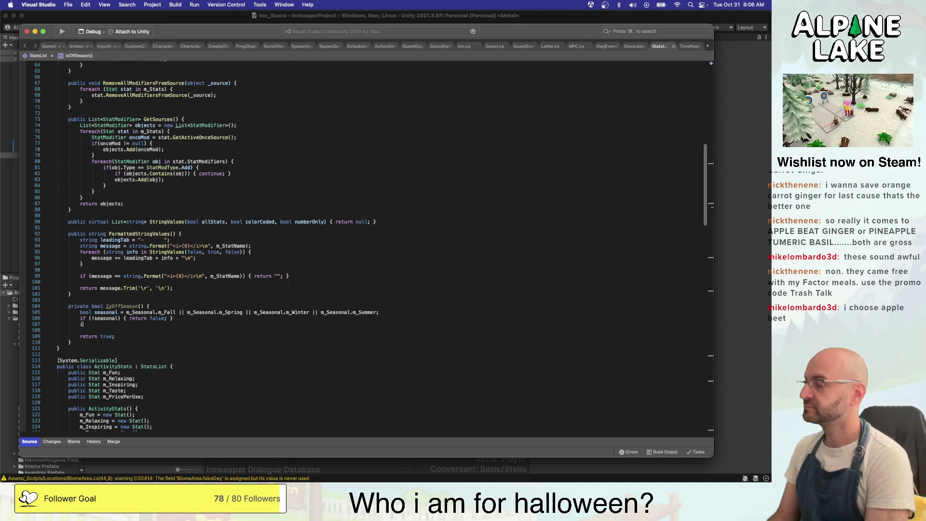
{"action": "type", "text": "f(TimeSystem."}
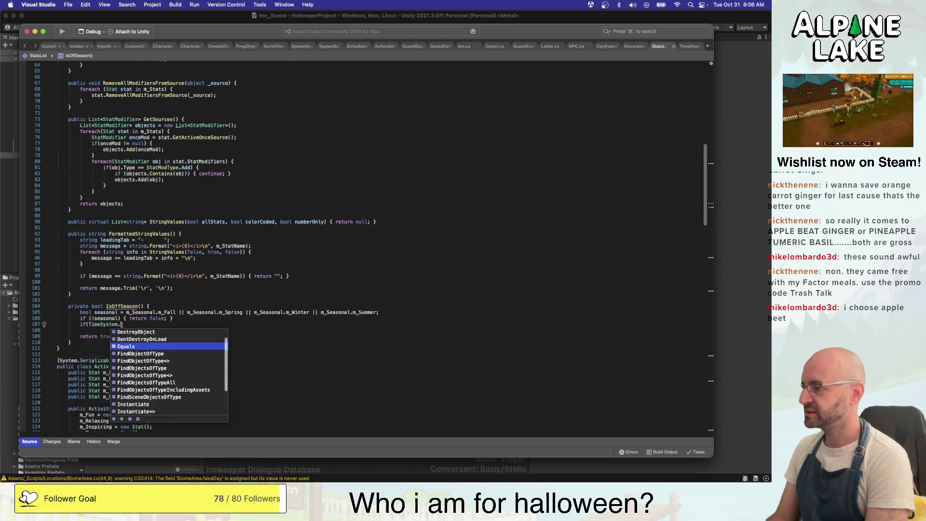
{"action": "type", "text": "m_Instance.curren"}
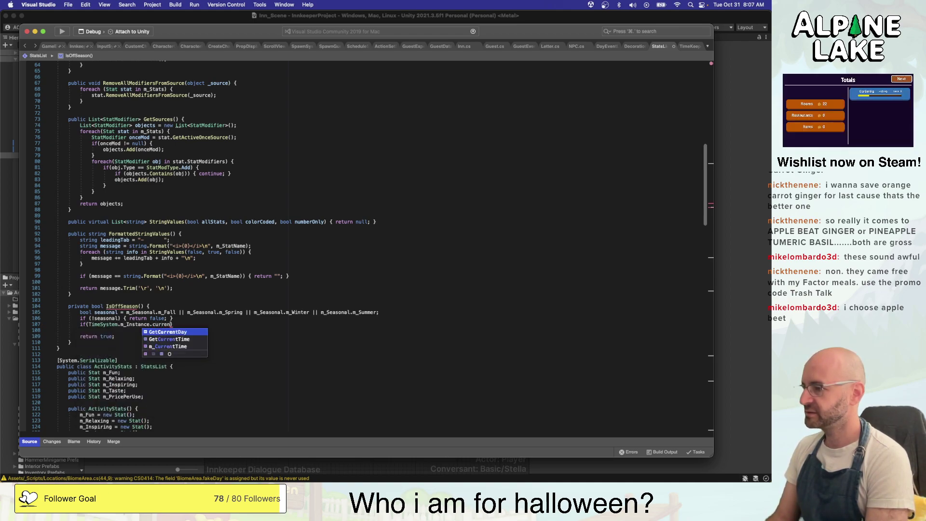
{"action": "key", "text": "BackSpace"}
{"action": "key", "text": "BackSpace"}
{"action": "key", "text": "BackSpace"}
{"action": "key", "text": "BackSpace"}
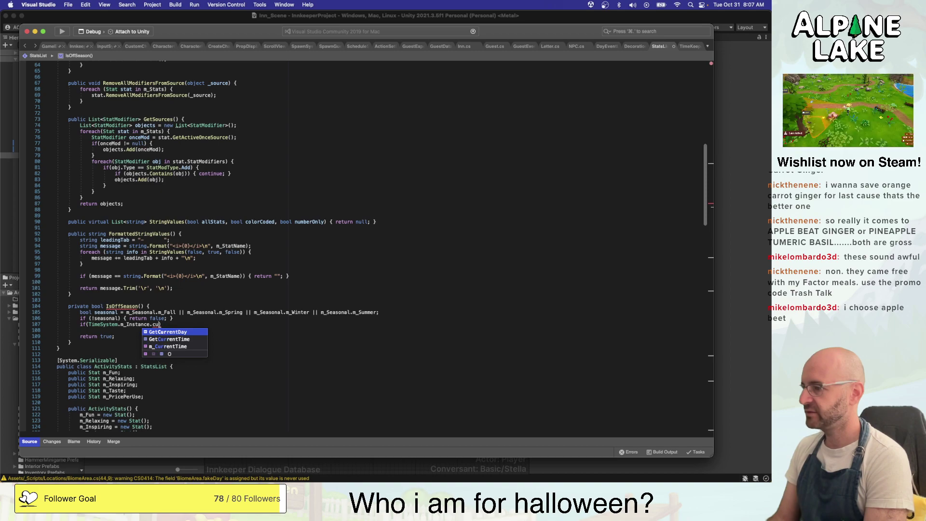
{"action": "key", "text": "BackSpace"}
{"action": "key", "text": "BackSpace"}
{"action": "type", "text": "cu"}
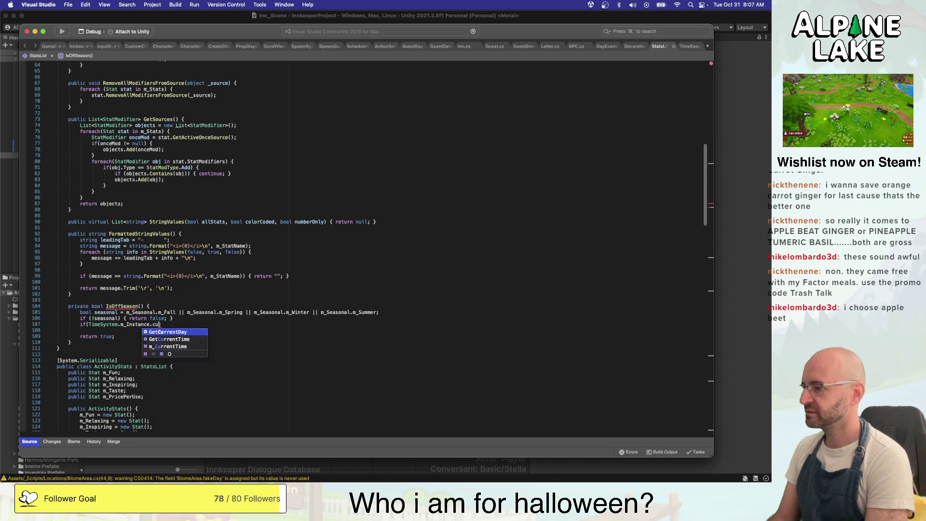
{"action": "key", "text": "Down"}
{"action": "key", "text": "Down"}
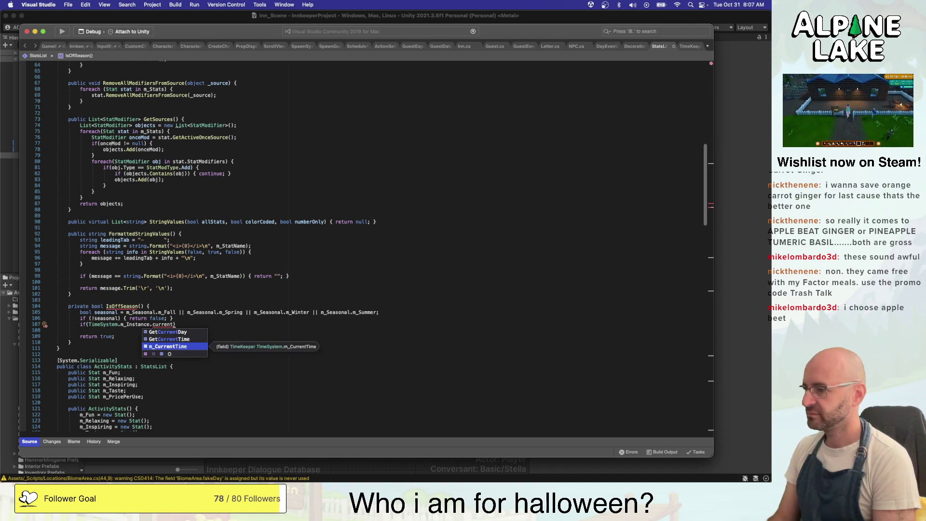
{"action": "key", "text": "Return"}
Try to extend m_CurrentTime in the if condition with a season getter or getmonth
{"action": "type", "text": ".getcu"}
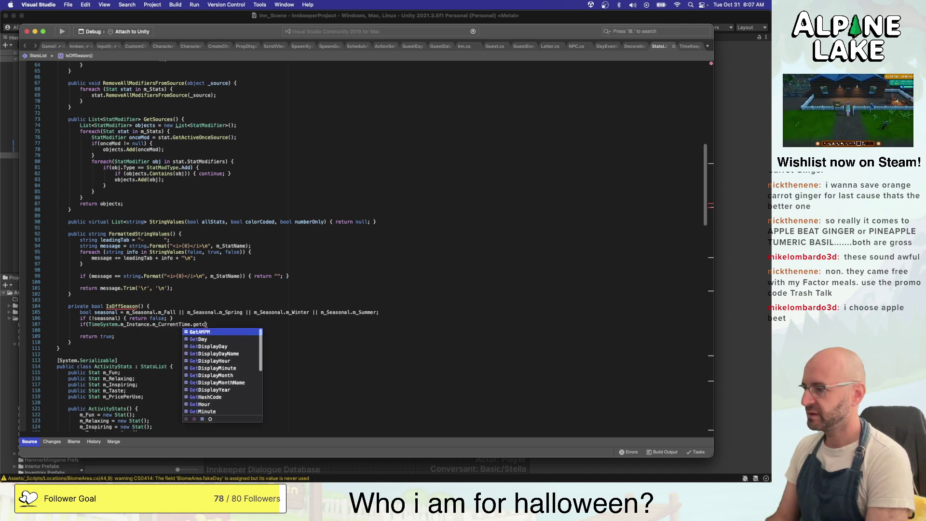
{"action": "key", "text": "BackSpace"}
{"action": "key", "text": "BackSpace"}
{"action": "type", "text": "season"}
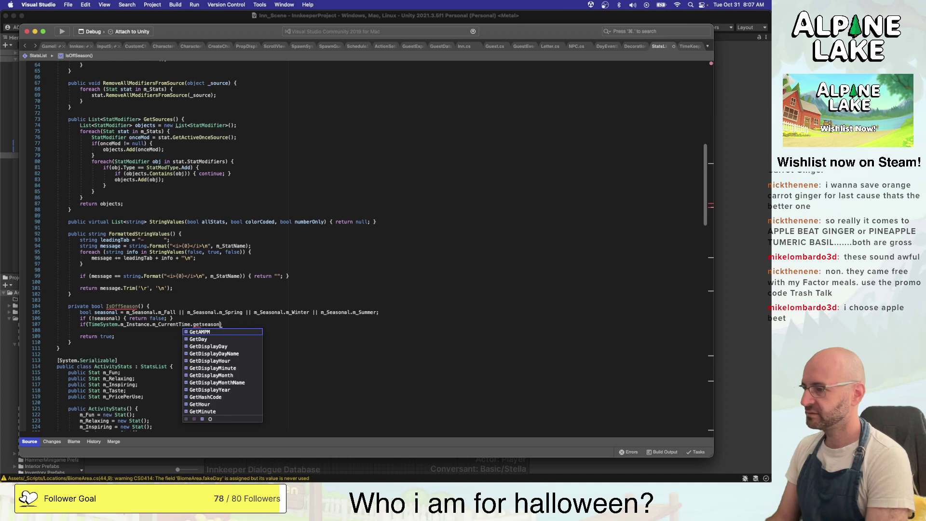
{"action": "type", "text": "a"}
{"action": "key", "text": "BackSpace"}
{"action": "key", "text": "BackSpace"}
{"action": "key", "text": "BackSpace"}
{"action": "type", "text": "month"}
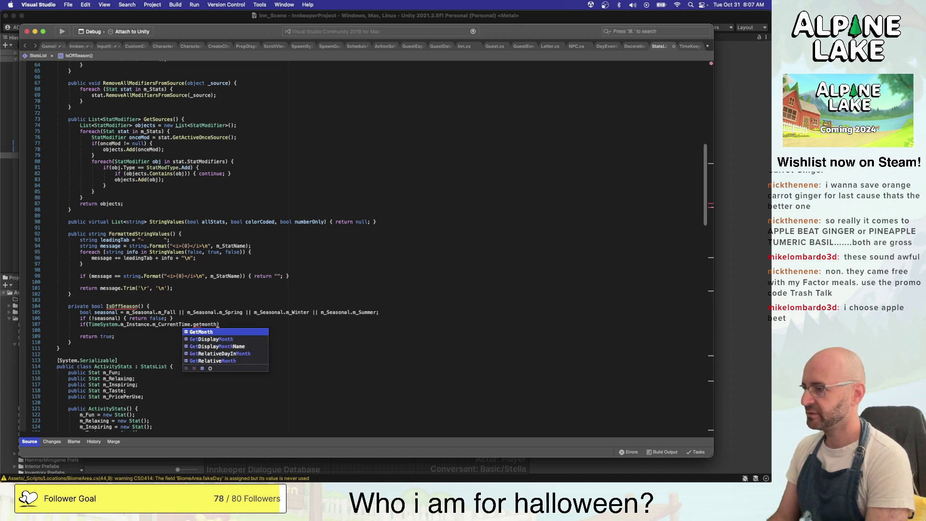
Try getmonth directly on TimeSystem.m_Instance in place of the m_CurrentTime member
{"action": "key", "text": "alt+shift+Left"}
{"action": "key", "text": "alt+shift+Left"}
{"action": "key", "text": "alt+shift+Left"}
{"action": "key", "text": "BackSpace"}
{"action": "type", "text": "getmonth"}
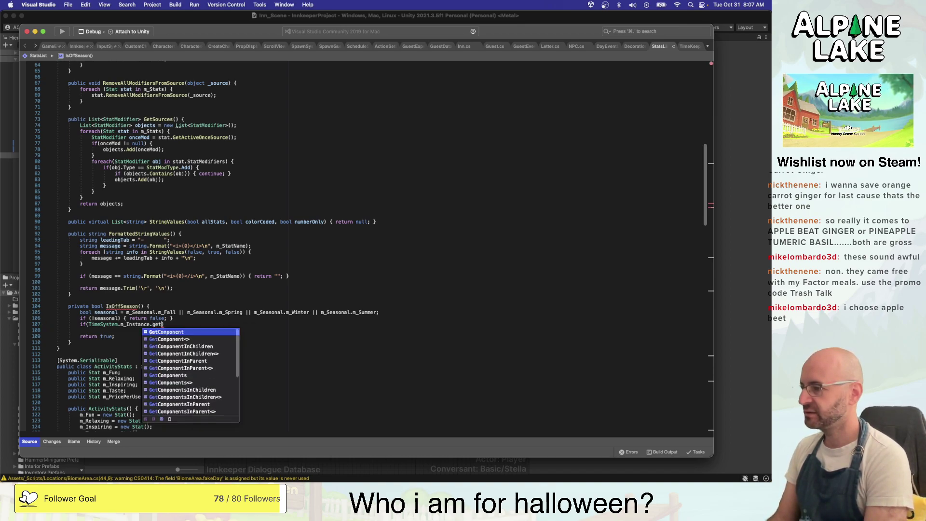
Rewrite the unfinished if condition as TimeSystem.m_Instance.m_CurrentTime.GetMonth
{"action": "key", "text": "BackSpace"}
{"action": "key", "text": "BackSpace"}
{"action": "key", "text": "BackSpace"}
{"action": "key", "text": "BackSpace"}
{"action": "key", "text": "BackSpace"}
{"action": "key", "text": "BackSpace"}
{"action": "key", "text": "BackSpace"}
{"action": "key", "text": "BackSpace"}
{"action": "type", "text": "ce.m_Cu"}
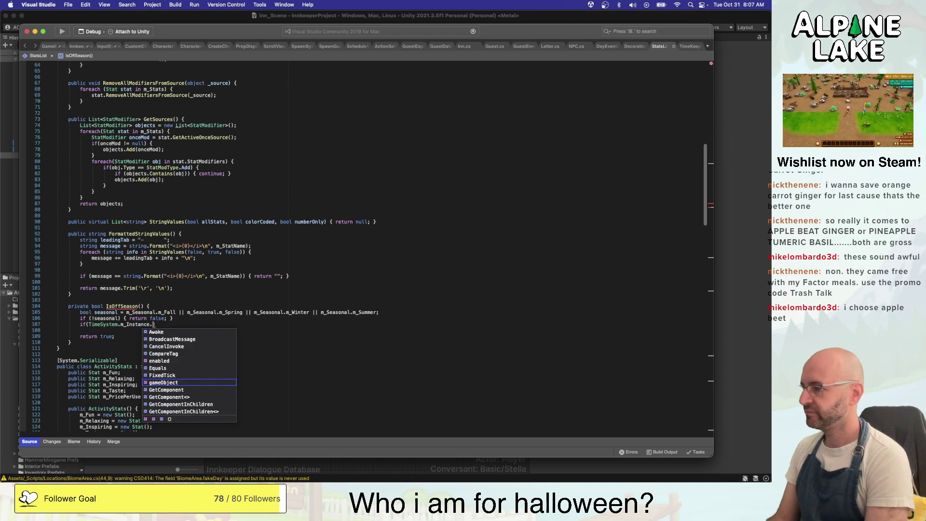
{"action": "type", "text": "rren"}
{"action": "key", "text": "Return"}
{"action": "type", "text": ".getmon"}
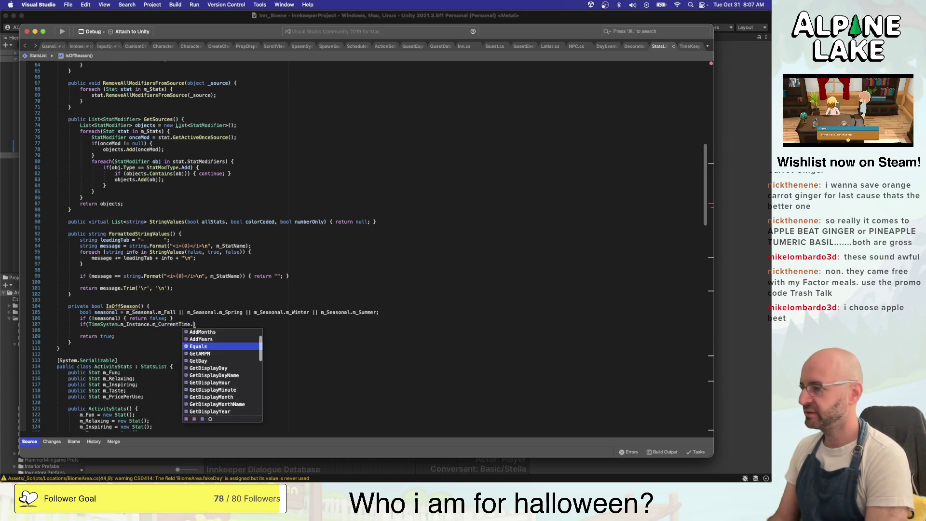
{"action": "key", "text": "Return"}
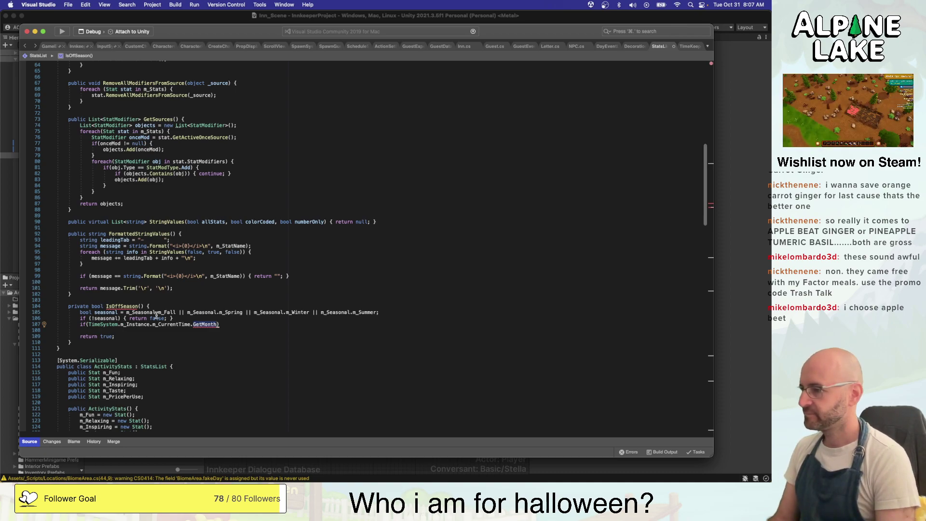
Replace GetMonth in the if condition with a GetRelativeMonth() call and give the if statement an empty block
{"action": "mouse_move", "coordinate": [209, 326]}
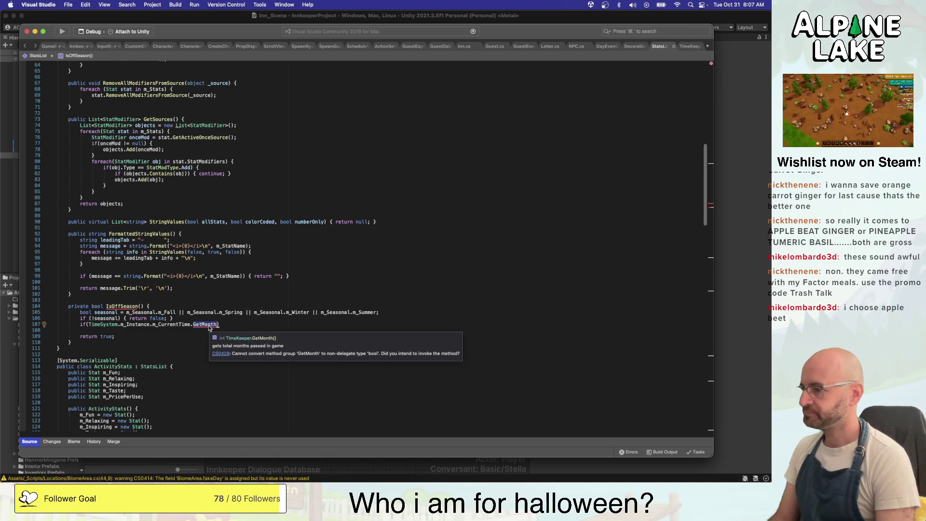
{"action": "double_click", "coordinate": [205, 324]}
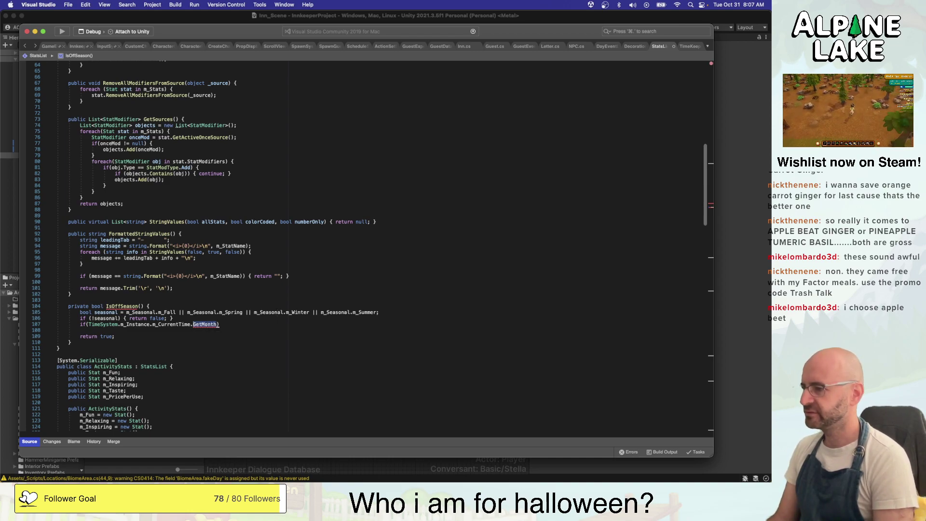
{"action": "type", "text": "getmonthrel"}
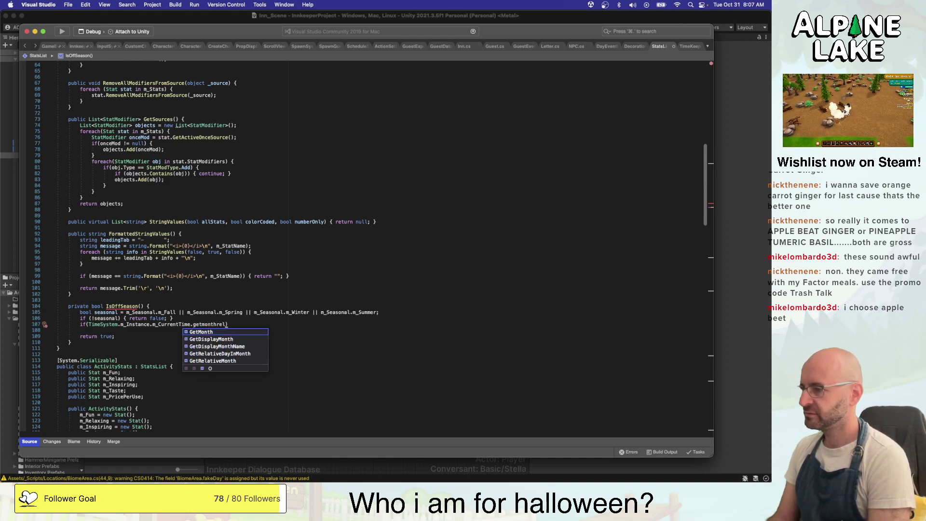
{"action": "key", "text": "BackSpace"}
{"action": "key", "text": "BackSpace"}
{"action": "key", "text": "BackSpace"}
{"action": "key", "text": "BackSpace"}
{"action": "key", "text": "BackSpace"}
{"action": "key", "text": "BackSpace"}
{"action": "key", "text": "BackSpace"}
{"action": "key", "text": "BackSpace"}
{"action": "type", "text": "relativem"}
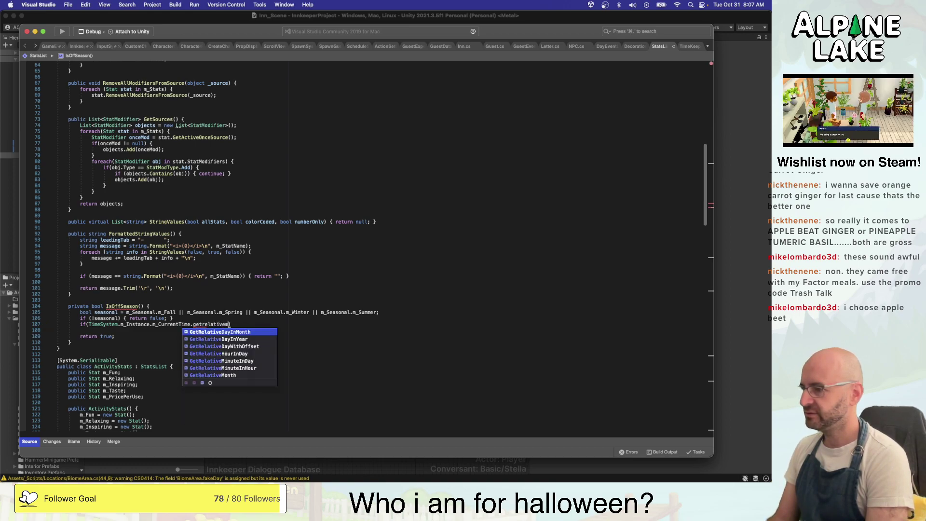
{"action": "type", "text": "onth"}
{"action": "key", "text": "Return"}
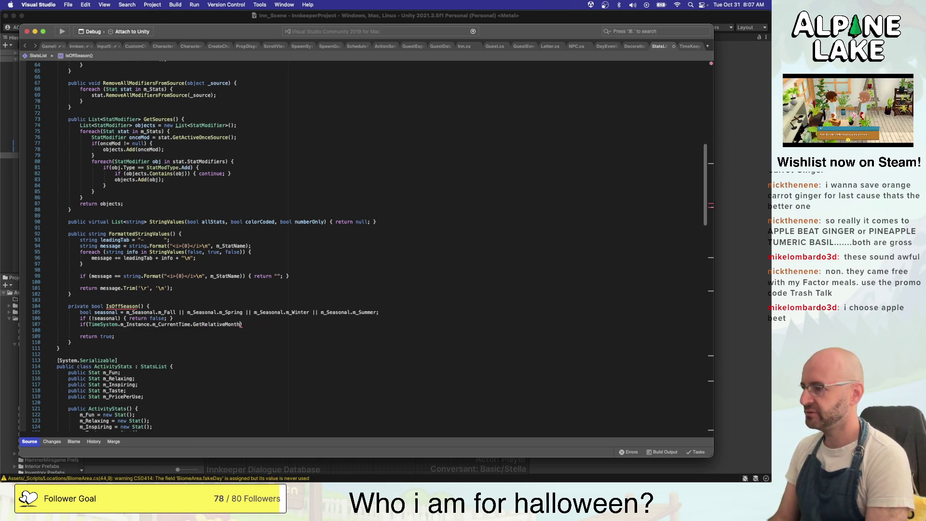
{"action": "type", "text": ")"}
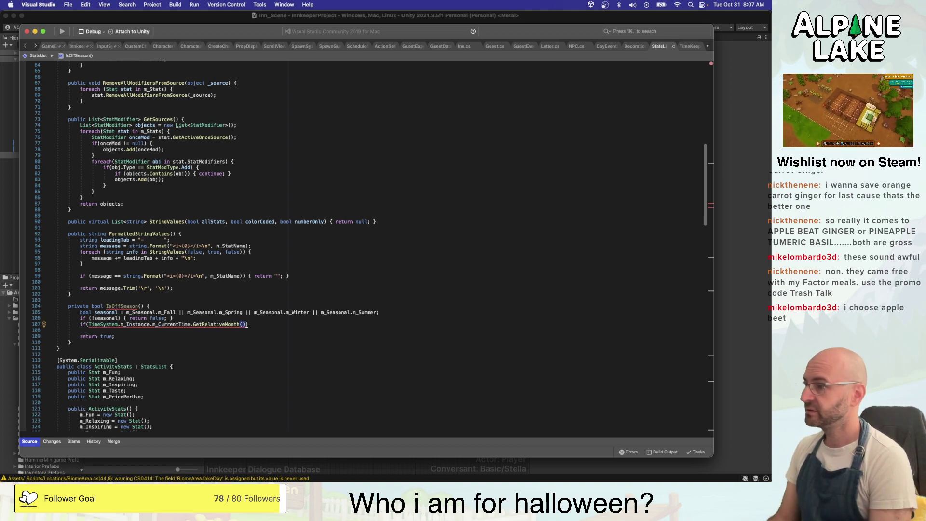
{"action": "type", "text": ") {"}
{"action": "key", "text": "Return"}
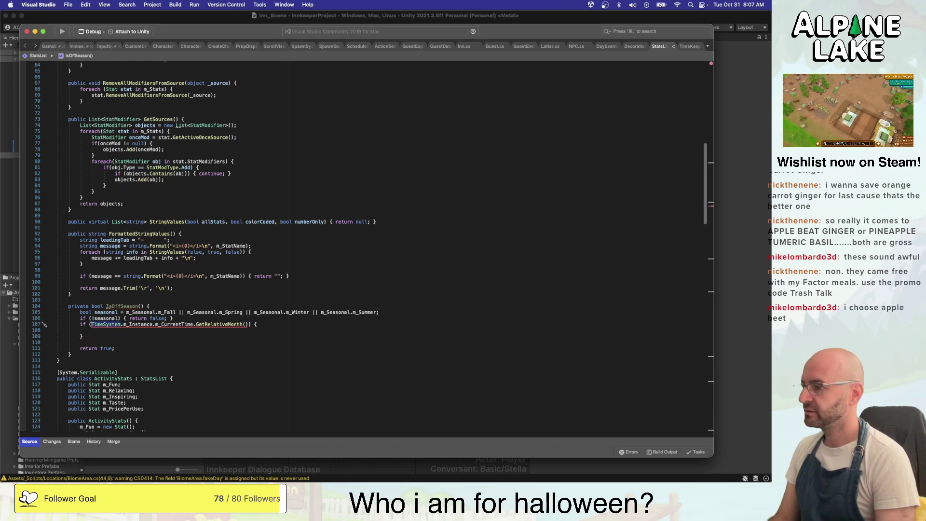
Open the definition of GetRelativeMonth and examine the Season enum and the SeasonCheckboxes struct in the same script
{"action": "left_click", "coordinate": [226, 325], "text": "super"}
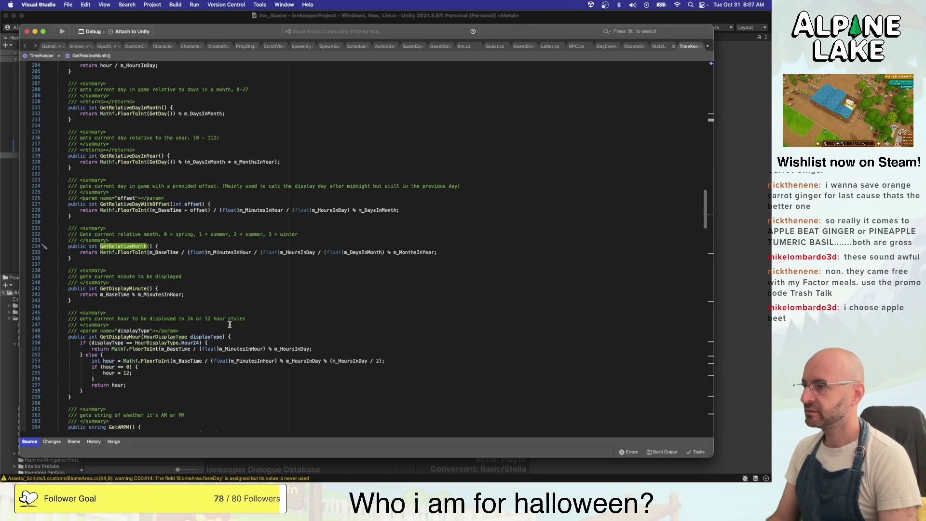
{"action": "scroll", "coordinate": [223, 329], "scroll_direction": "up", "scroll_amount": 20}
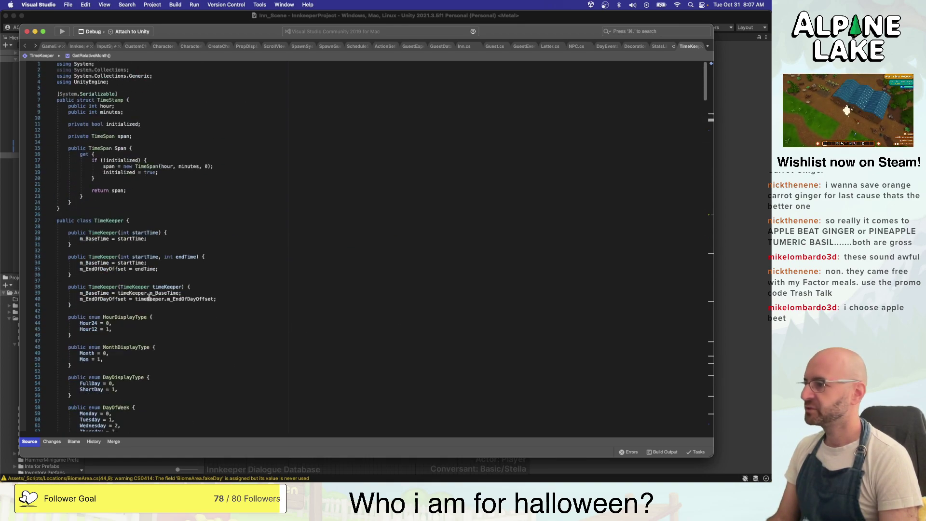
{"action": "scroll", "coordinate": [91, 319], "scroll_direction": "down", "scroll_amount": 1}
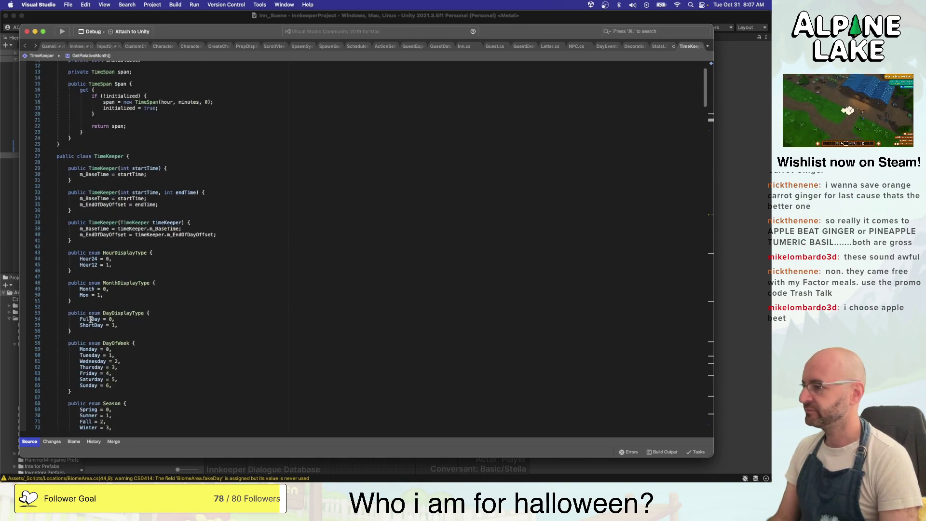
{"action": "left_click", "coordinate": [89, 404]}
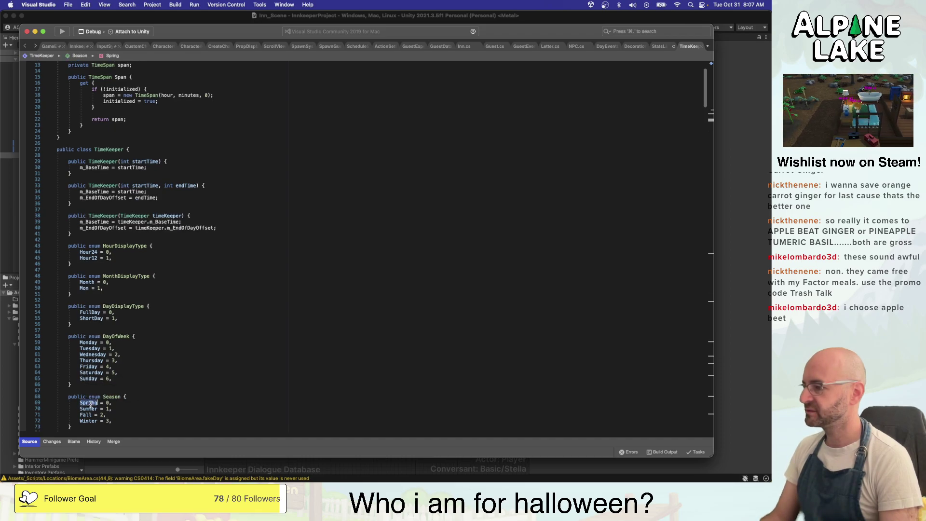
{"action": "scroll", "coordinate": [131, 371], "scroll_direction": "down", "scroll_amount": 6}
{"action": "scroll", "coordinate": [131, 370], "scroll_direction": "down", "scroll_amount": 18}
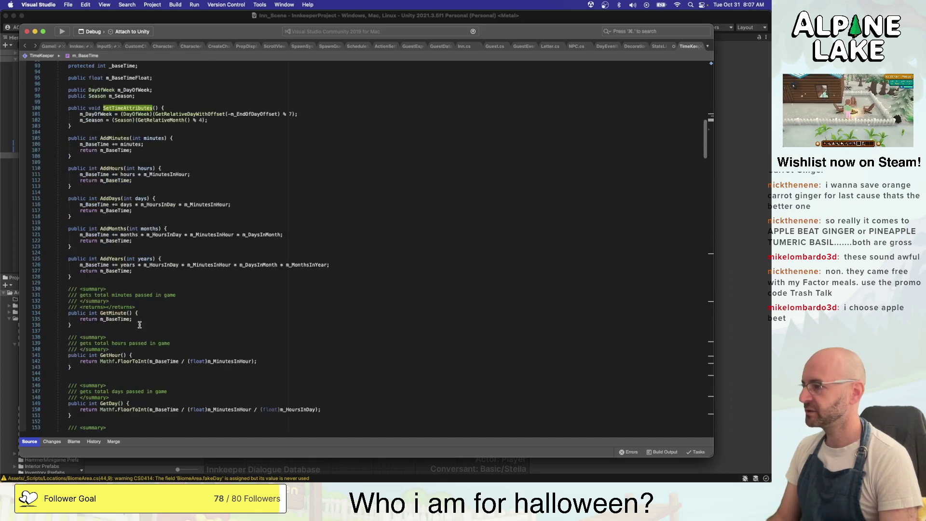
{"action": "scroll", "coordinate": [141, 324], "scroll_direction": "down", "scroll_amount": 20}
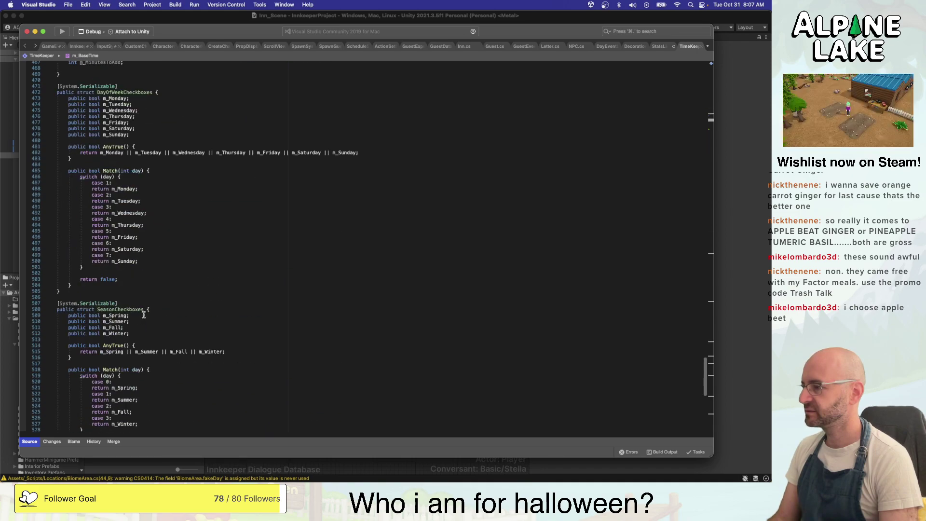
{"action": "scroll", "coordinate": [144, 316], "scroll_direction": "up", "scroll_amount": 5}
{"action": "left_click", "coordinate": [173, 279]}
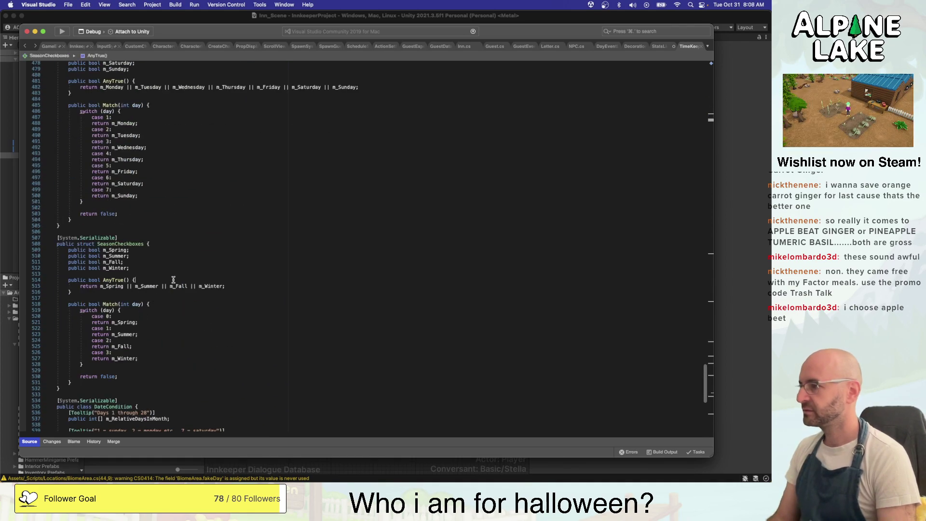
Copy the whole Match(int day) method of the SeasonCheckboxes struct
{"action": "left_click", "coordinate": [111, 304]}
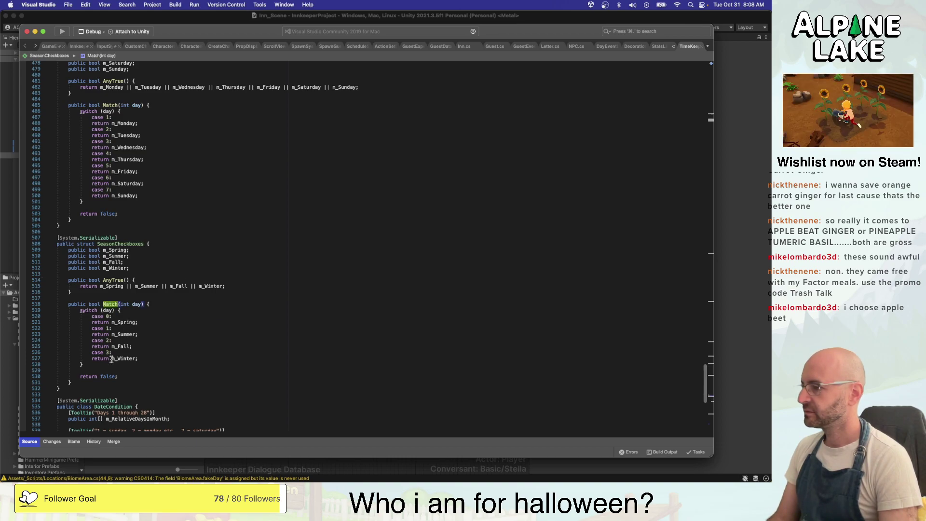
{"action": "left_click_drag", "start_coordinate": [97, 366], "coordinate": [76, 311]}
{"action": "left_click_drag", "start_coordinate": [75, 383], "coordinate": [184, 296]}
{"action": "key", "text": "super+c"}
Find GetRelativeMonth in the TimeKeeper class and declare a public Season GetSeason() method directly below it
{"action": "scroll", "coordinate": [192, 296], "scroll_direction": "up", "scroll_amount": 20}
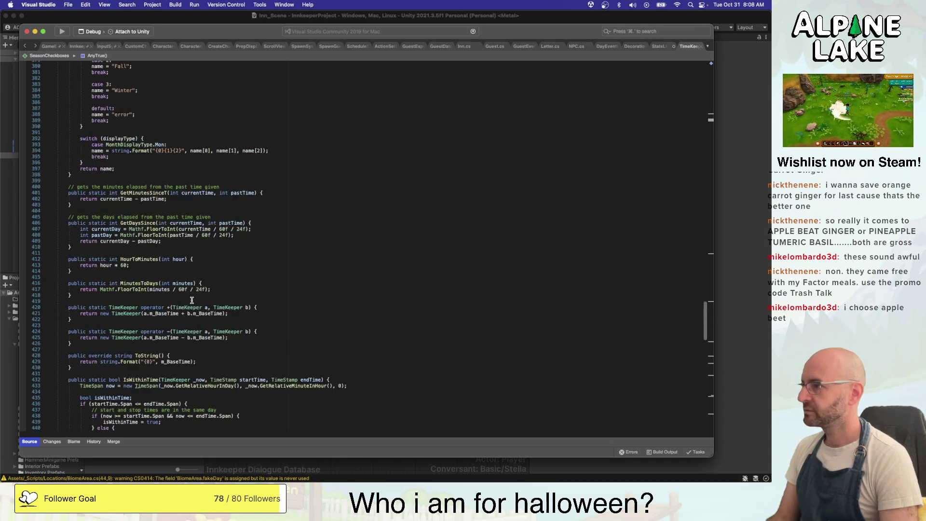
{"action": "key", "text": "super+f"}
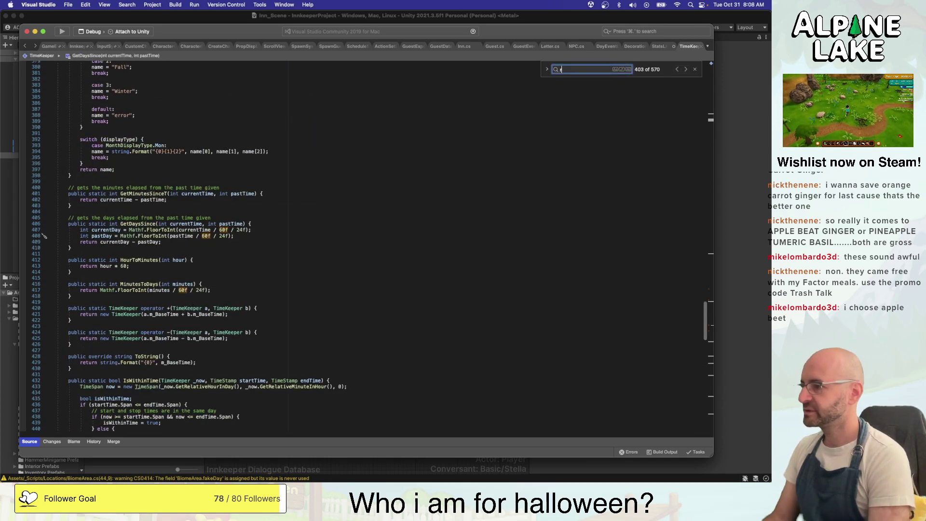
{"action": "type", "text": "getrelativemonth"}
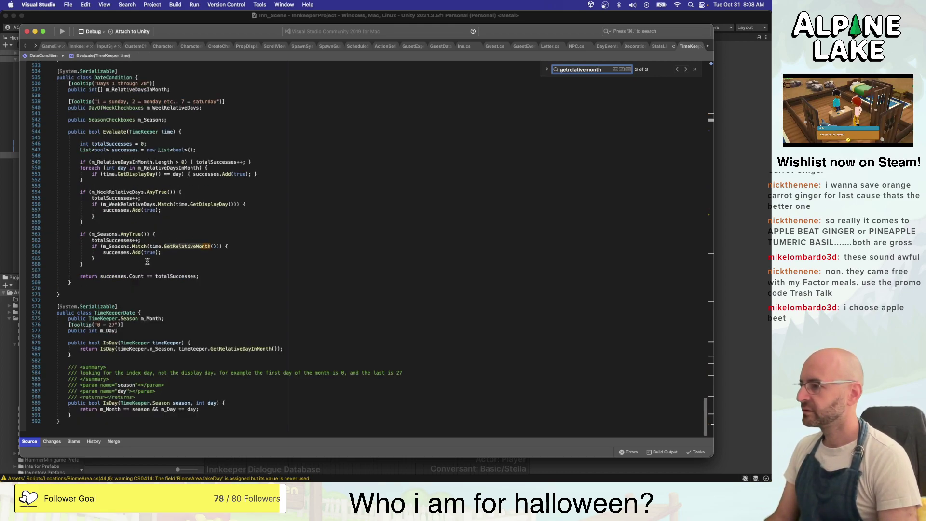
{"action": "key", "text": "Return"}
{"action": "key", "text": "Return"}
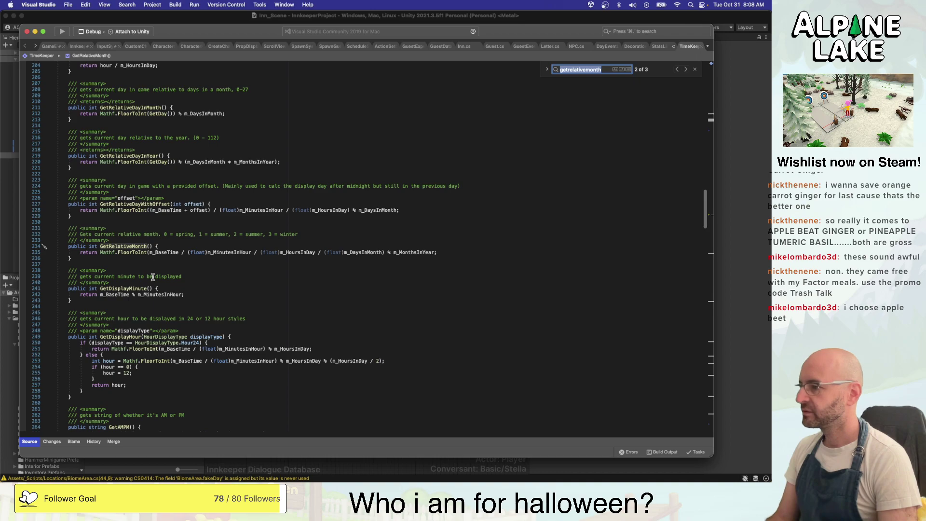
{"action": "left_click", "coordinate": [145, 264]}
{"action": "key", "text": "Return"}
{"action": "key", "text": "Return"}
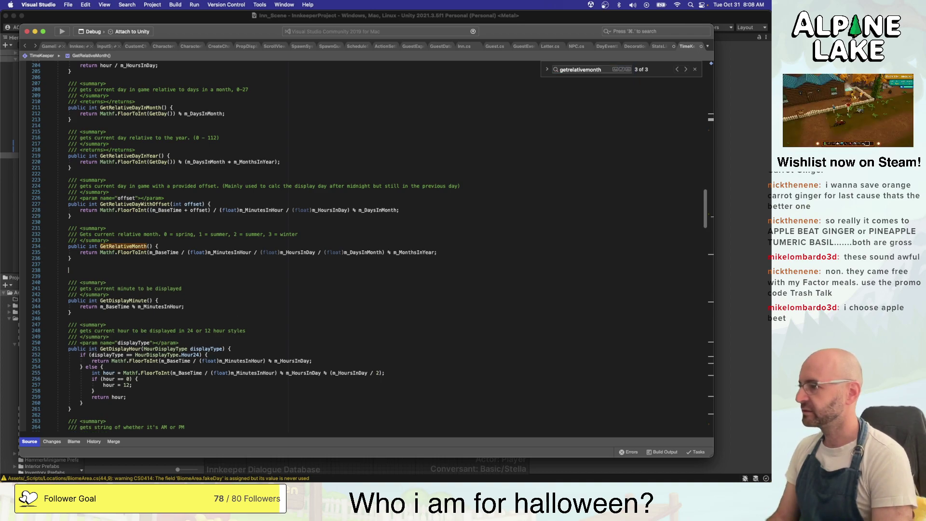
{"action": "type", "text": "public S"}
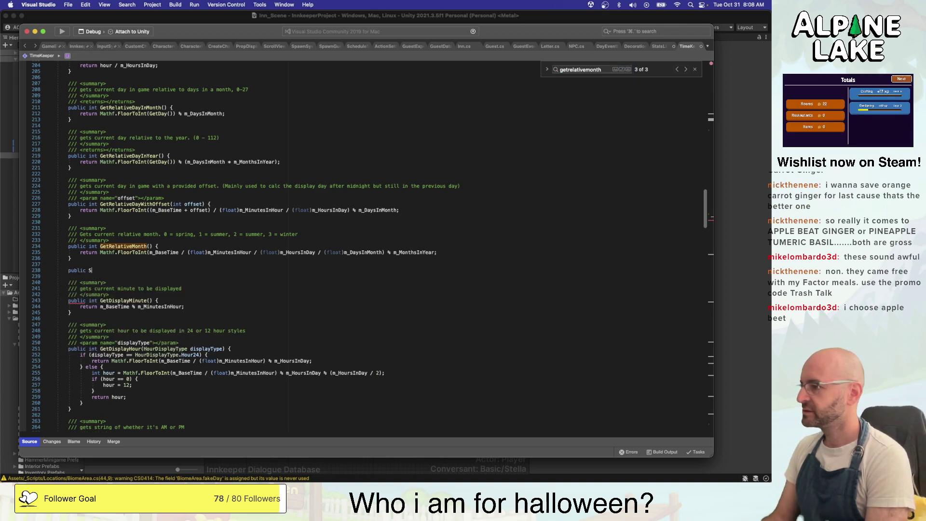
{"action": "type", "text": "eason GetSeason"}
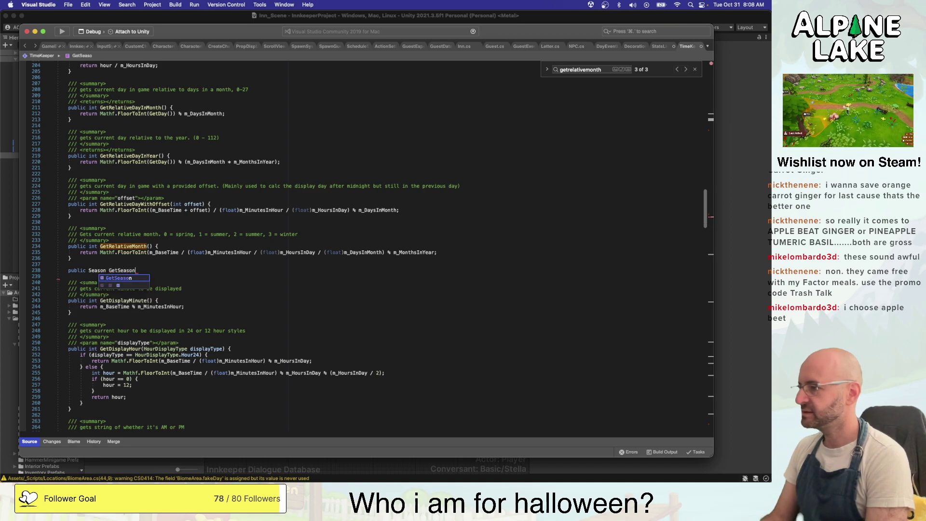
{"action": "type", "text": "() {"}
{"action": "key", "text": "Return"}
Paste the copied Match method into GetSeason and strip its signature, the return false line and the extra closing brace
{"action": "key", "text": "super+v"}
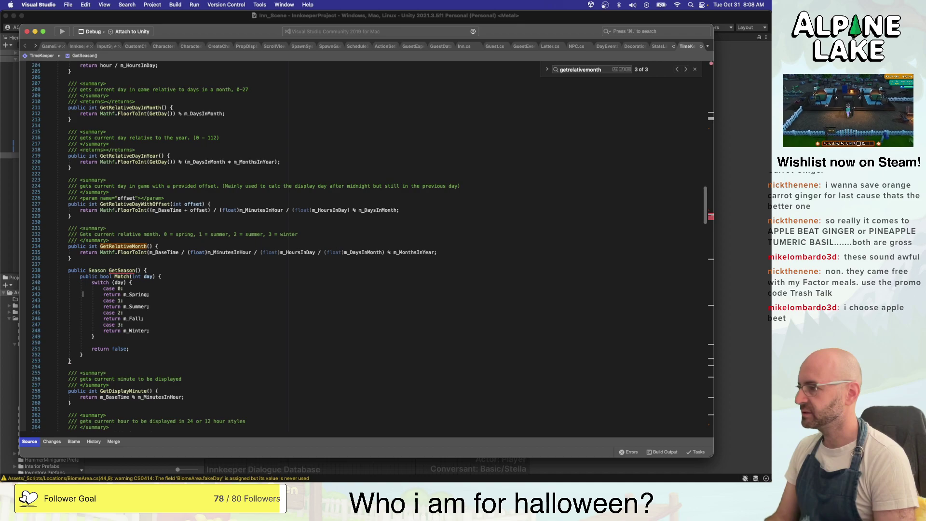
{"action": "left_click_drag", "start_coordinate": [80, 276], "coordinate": [161, 277]}
{"action": "key", "text": "BackSpace"}
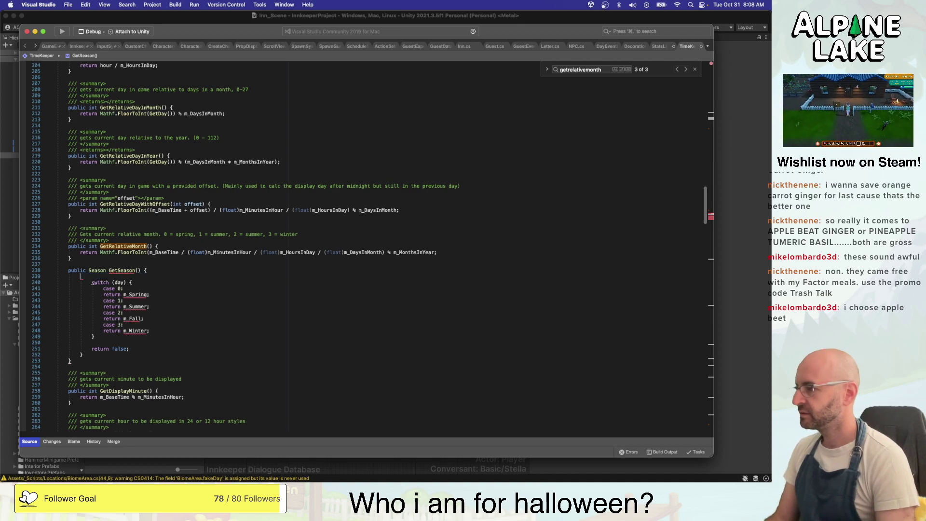
{"action": "left_click", "coordinate": [95, 357]}
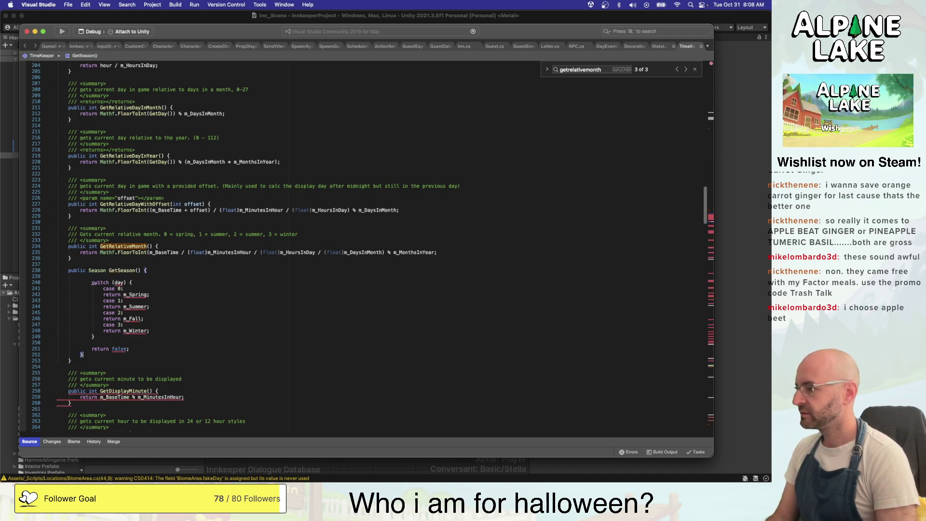
{"action": "key", "text": "Up"}
{"action": "key", "text": "super+Right"}
{"action": "key", "text": "shift+super+Left"}
{"action": "key", "text": "BackSpace"}
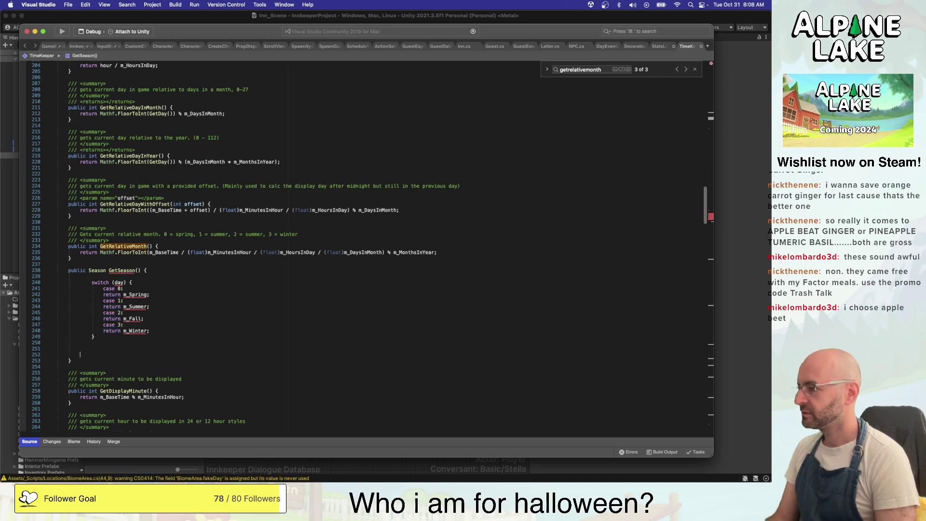
{"action": "key", "text": "shift+Up"}
{"action": "key", "text": "shift+Up"}
{"action": "key", "text": "BackSpace"}
Outdent the switch block in GetSeason by one level and remove the blank line above it
{"action": "key", "text": "shift+Up"}
{"action": "key", "text": "shift+Up"}
{"action": "key", "text": "shift+Up"}
{"action": "key", "text": "shift+Up"}
{"action": "key", "text": "shift+Up"}
{"action": "key", "text": "shift+Up"}
{"action": "key", "text": "shift+Up"}
{"action": "key", "text": "shift+Up"}
{"action": "key", "text": "shift+Up"}
{"action": "key", "text": "shift+Up"}
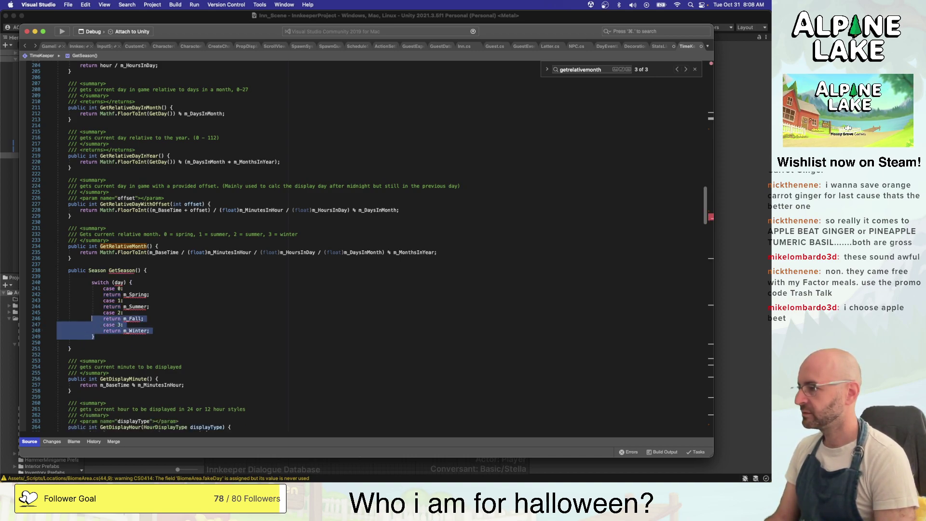
{"action": "key", "text": "shift+Tab"}
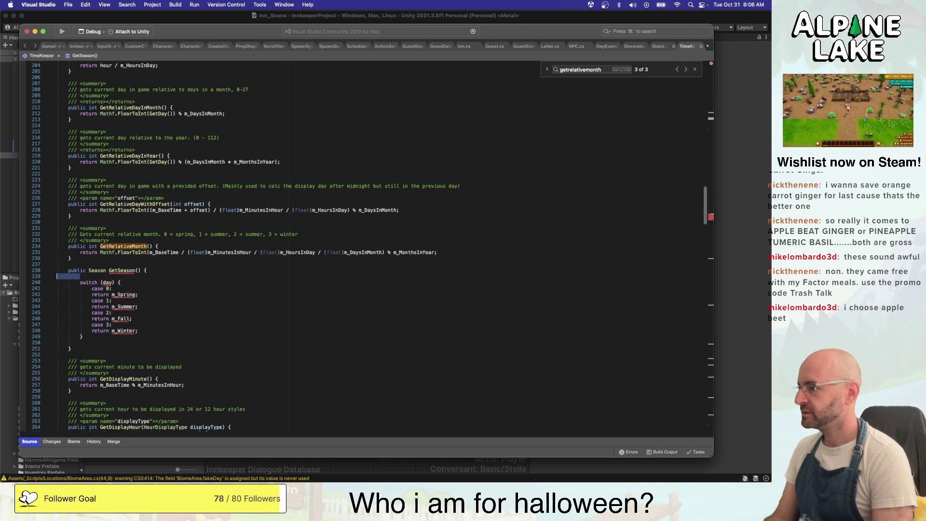
{"action": "key", "text": "BackSpace"}
{"action": "key", "text": "BackSpace"}
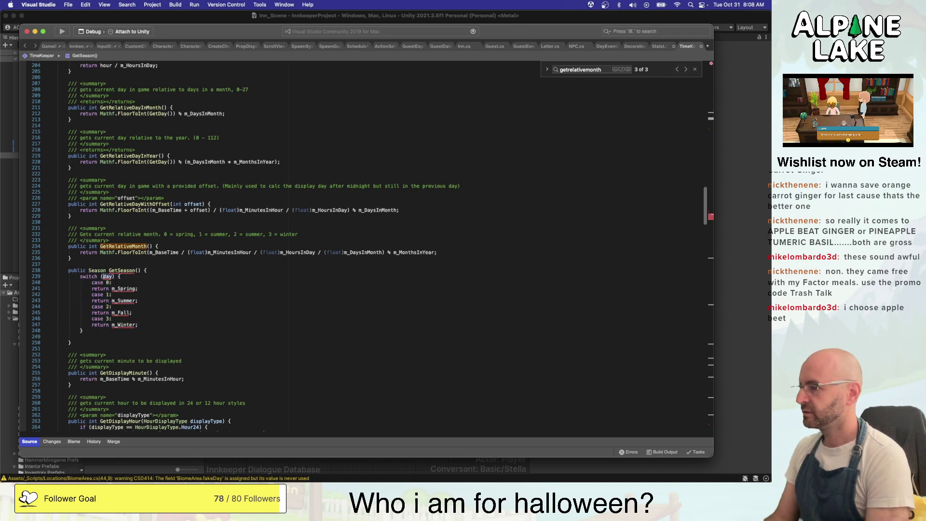
Replace day in the switch expression of GetSeason with a GetRelativeMonth() call
{"action": "type", "text": "getcurrent"}
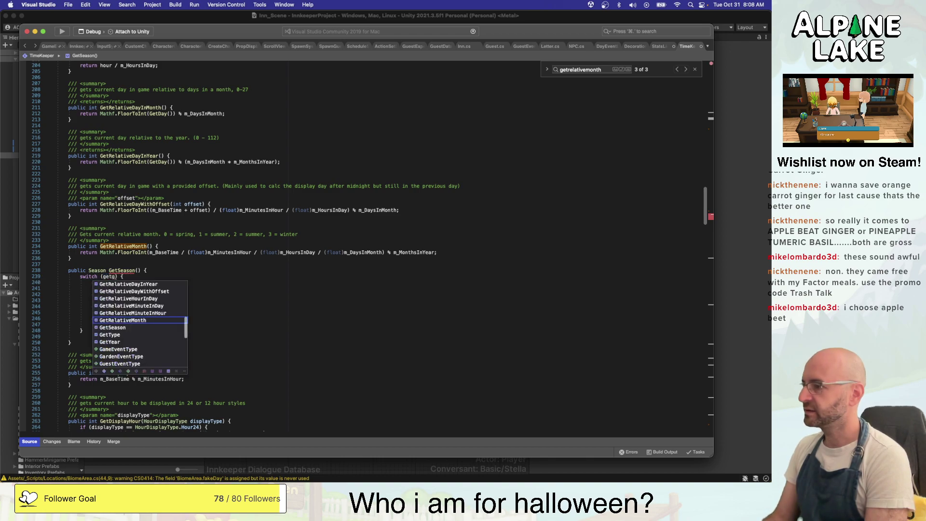
{"action": "key", "text": "BackSpace"}
{"action": "key", "text": "BackSpace"}
{"action": "key", "text": "BackSpace"}
{"action": "key", "text": "BackSpace"}
{"action": "key", "text": "BackSpace"}
{"action": "key", "text": "BackSpace"}
{"action": "key", "text": "BackSpace"}
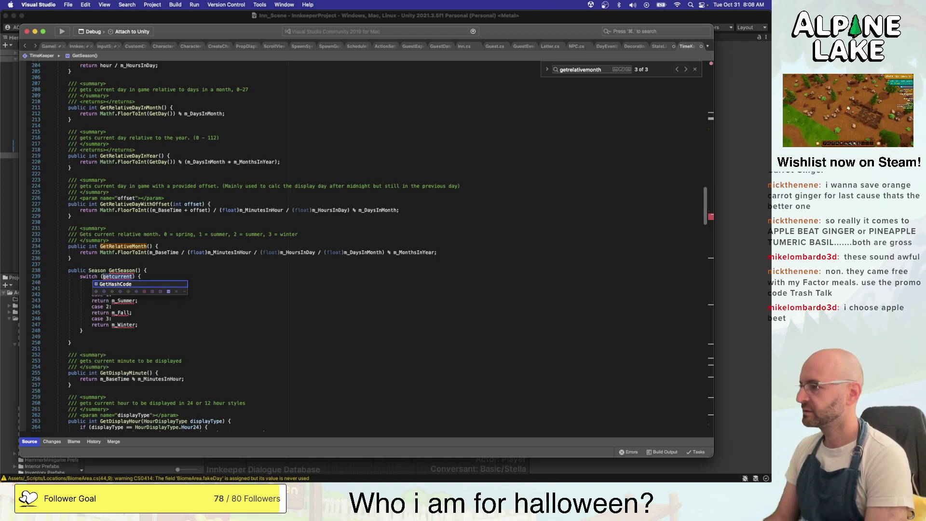
{"action": "type", "text": "relativ"}
{"action": "key", "text": "Return"}
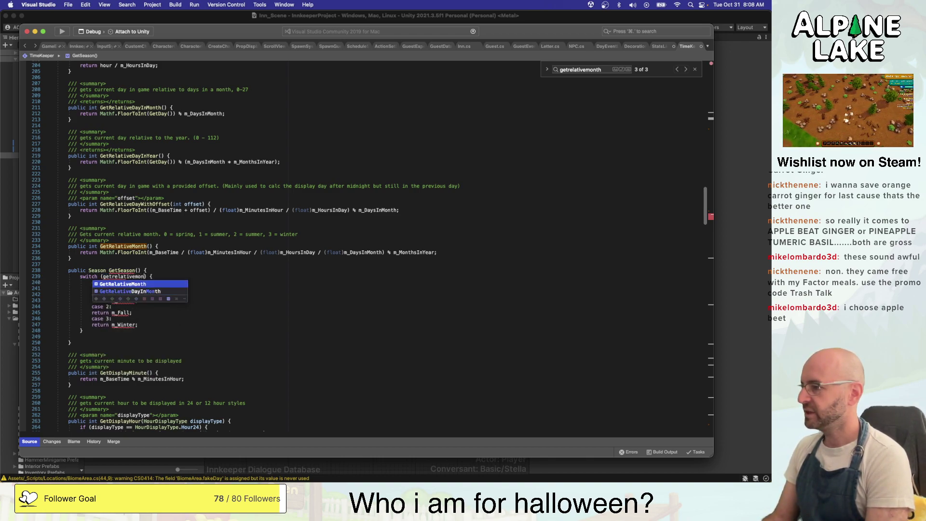
{"action": "type", "text": "()"}
Make case 0 of the GetSeason switch return Season.Spring instead of m_Spring
{"action": "key", "text": "End"}
{"action": "key", "text": "Down"}
{"action": "key", "text": "Down"}
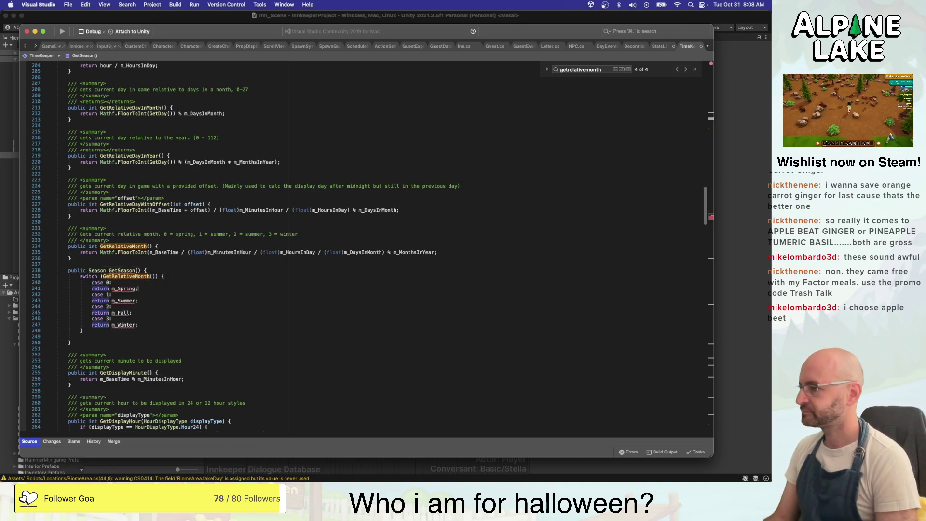
{"action": "key", "text": "Left"}
{"action": "key", "text": "alt+shift+Left"}
{"action": "type", "text": "season.Spring"}
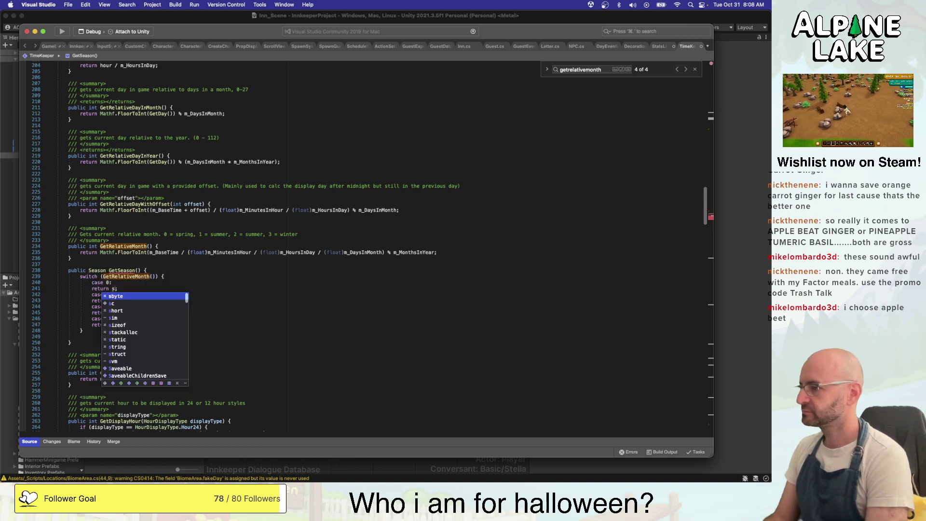
{"action": "key", "text": "Return"}
{"action": "type", "text": ";"}
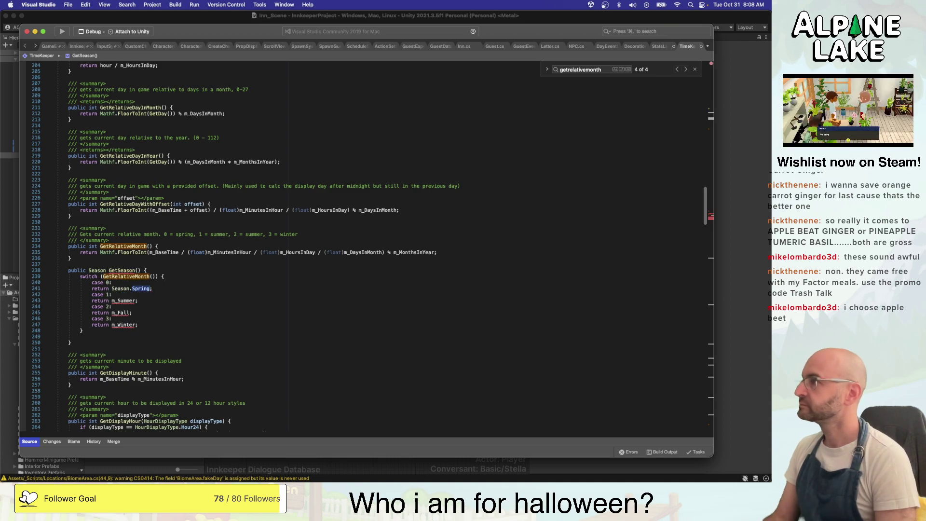
Make case 1 of the GetSeason switch return Season.Summer instead of m_Summer
{"action": "key", "text": "Down"}
{"action": "key", "text": "Down"}
{"action": "key", "text": "BackSpace"}
{"action": "key", "text": "BackSpace"}
{"action": "key", "text": "BackSpace"}
{"action": "key", "text": "BackSpace"}
{"action": "key", "text": "BackSpace"}
{"action": "key", "text": "BackSpace"}
{"action": "key", "text": "BackSpace"}
{"action": "key", "text": "BackSpace"}
{"action": "key", "text": "BackSpace"}
{"action": "type", "text": "Season.s"}
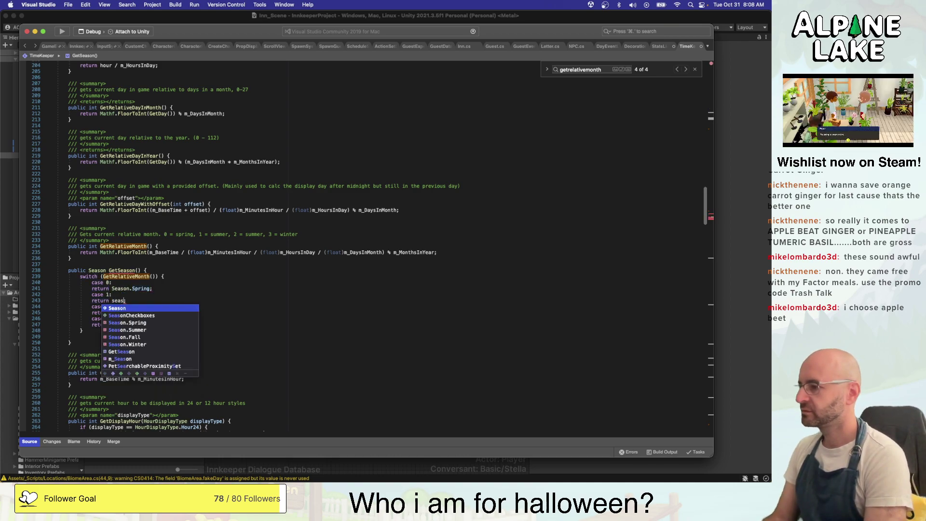
{"action": "type", "text": "ummer;"}
Make case 2 of the GetSeason switch return Season.Fall instead of m_Fall
{"action": "key", "text": "Down"}
{"action": "key", "text": "Left"}
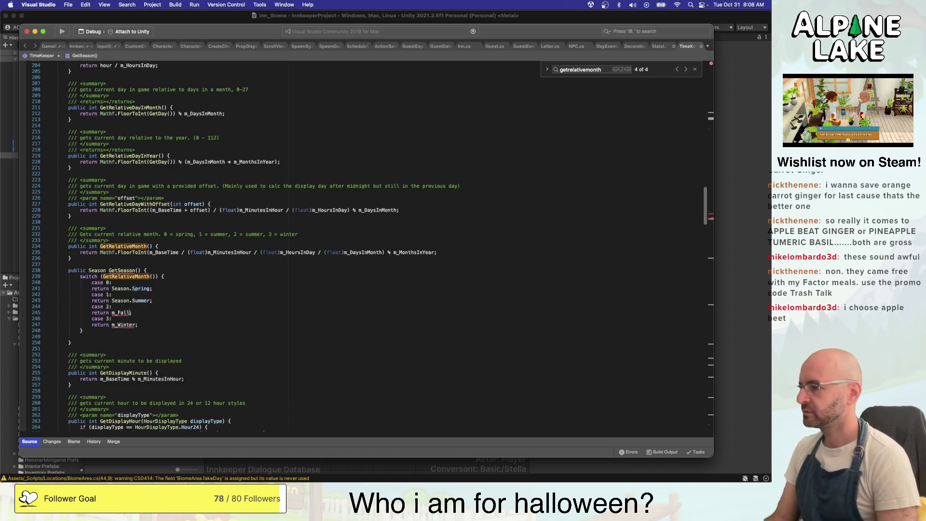
{"action": "key", "text": "alt+shift+Left"}
{"action": "type", "text": "Season.F"}
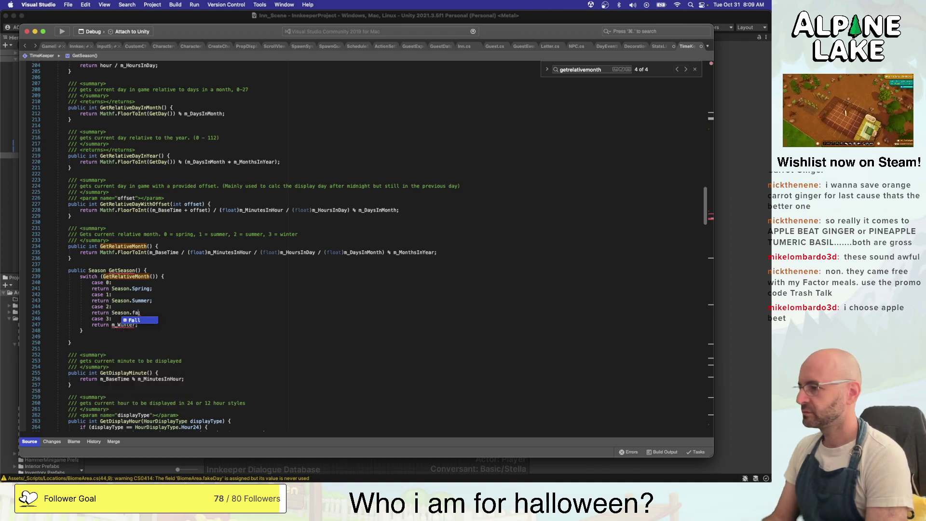
{"action": "key", "text": "Return"}
{"action": "type", "text": ";"}
Make case 3 of the GetSeason switch return Season.Winter instead of m_Winter
{"action": "key", "text": "Down"}
{"action": "key", "text": "Down"}
{"action": "key", "text": "alt+shift+Left"}
{"action": "type", "text": "Season.W"}
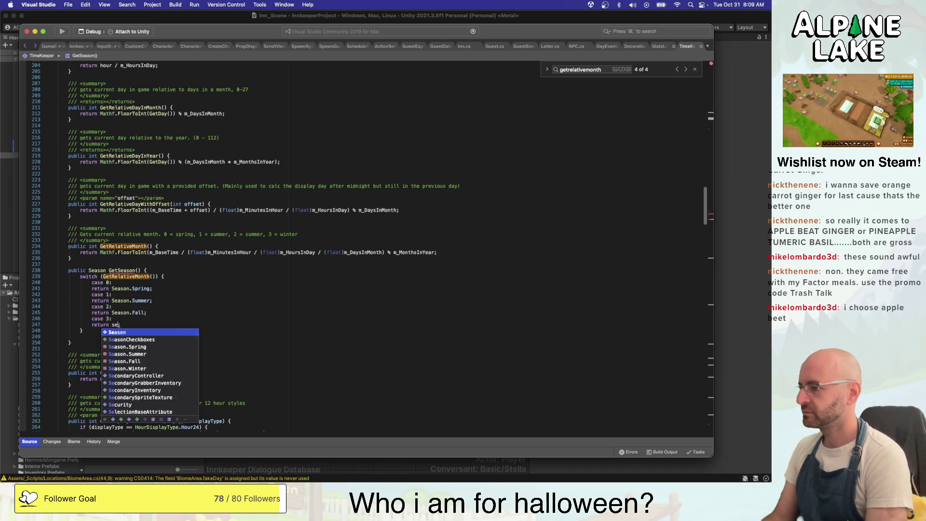
{"action": "key", "text": "Return"}
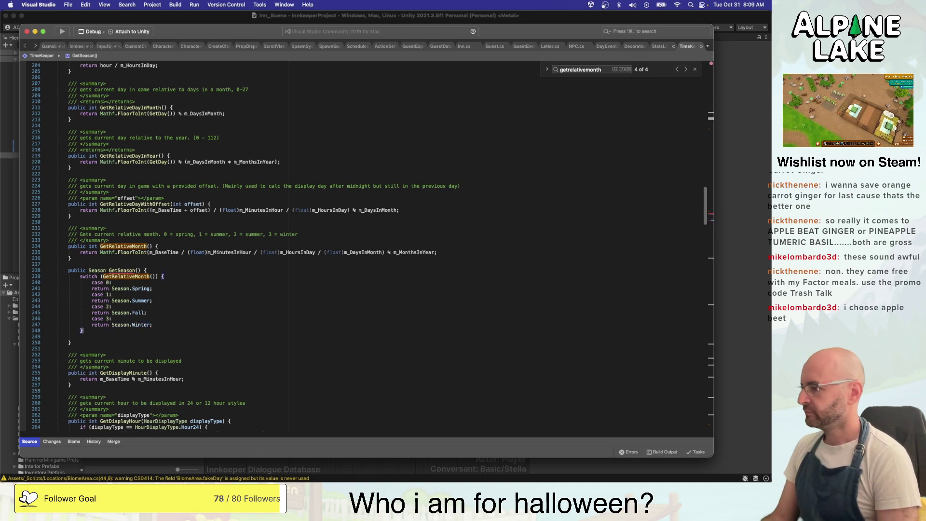
{"action": "type", "text": ";"}
Add a default case to the GetSeason switch that returns Season.Spring
{"action": "key", "text": "Return"}
{"action": "type", "text": "default:"}
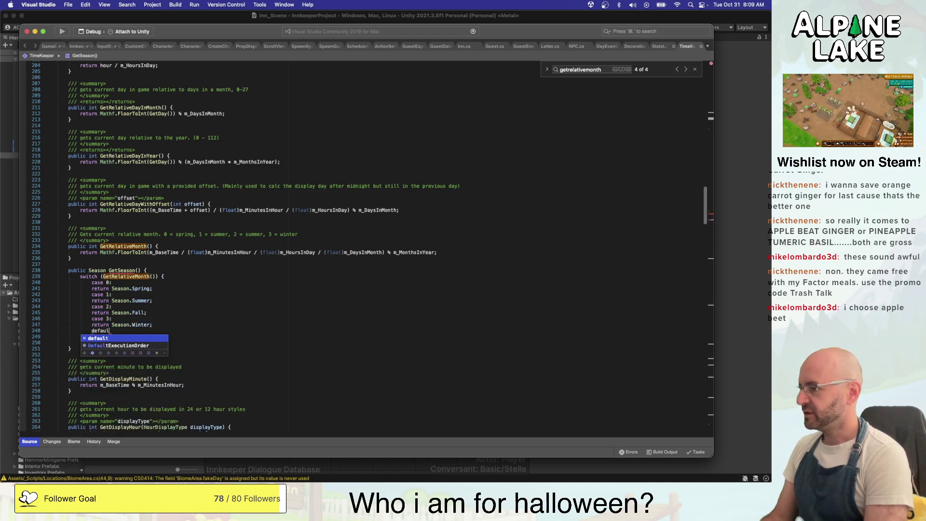
{"action": "key", "text": "Return"}
{"action": "type", "text": "return "}
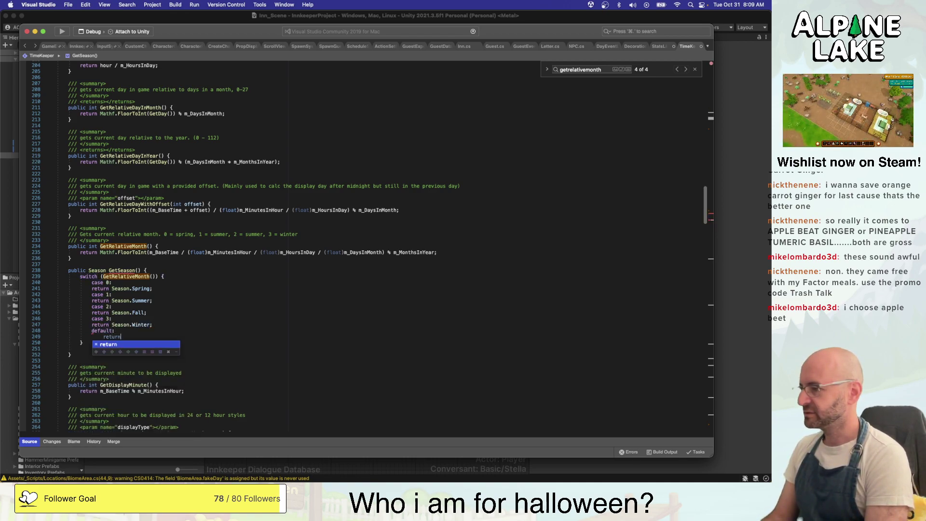
{"action": "type", "text": "Season.S"}
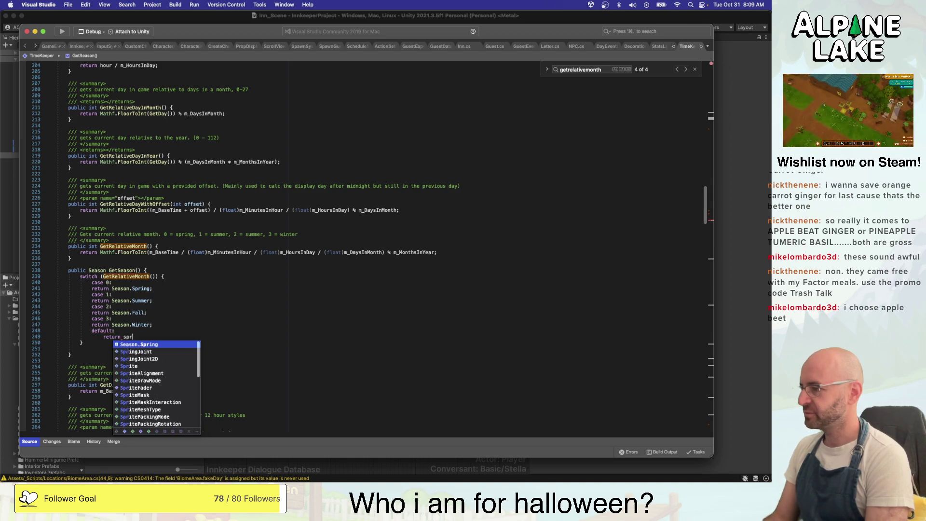
{"action": "key", "text": "Return"}
{"action": "type", "text": ";"}
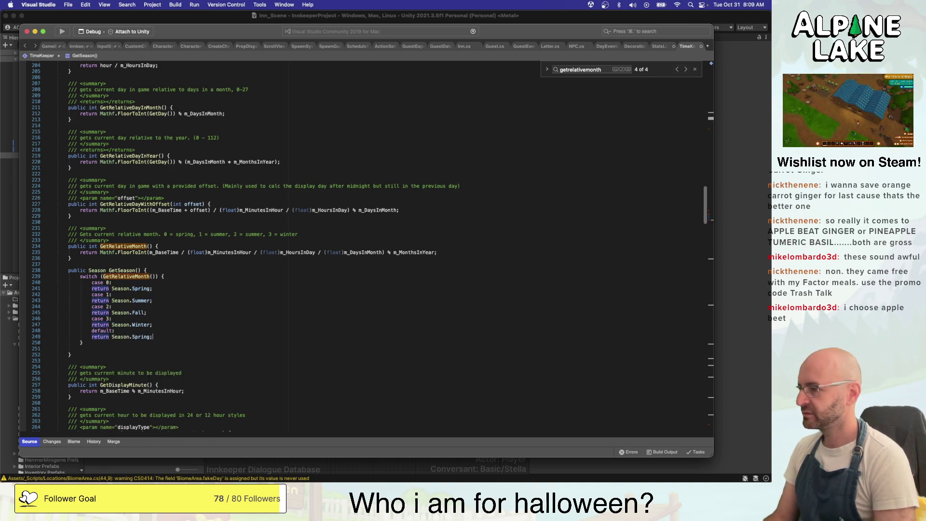
Remove the empty line between the end of the switch and the closing brace of GetSeason
{"action": "key", "text": "Down"}
{"action": "key", "text": "Down"}
{"action": "key", "text": "super+shift+Left"}
{"action": "key", "text": "BackSpace"}
{"action": "key", "text": "BackSpace"}
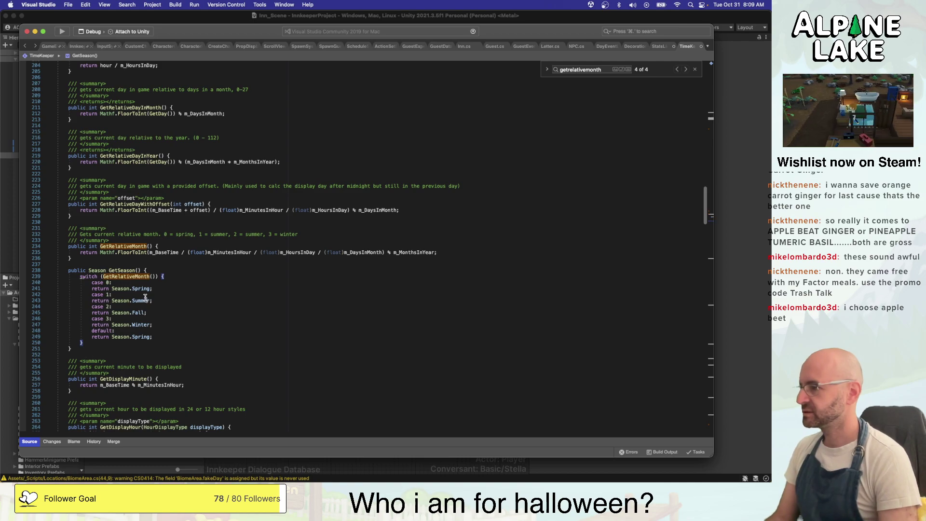
Add the summary comment "Gets Current Season enum" above GetSeason, without a returns tag, and save the file
{"action": "left_click", "coordinate": [119, 265]}
{"action": "key", "text": "Return"}
{"action": "type", "text": "/"}
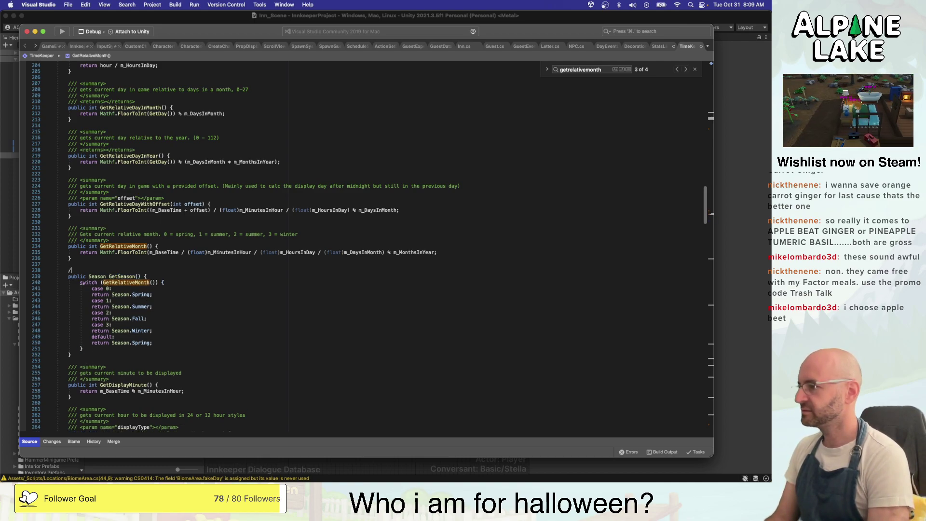
{"action": "type", "text": "// <summary>"}
{"action": "key", "text": "super+Right"}
{"action": "key", "text": "super+shift+Left"}
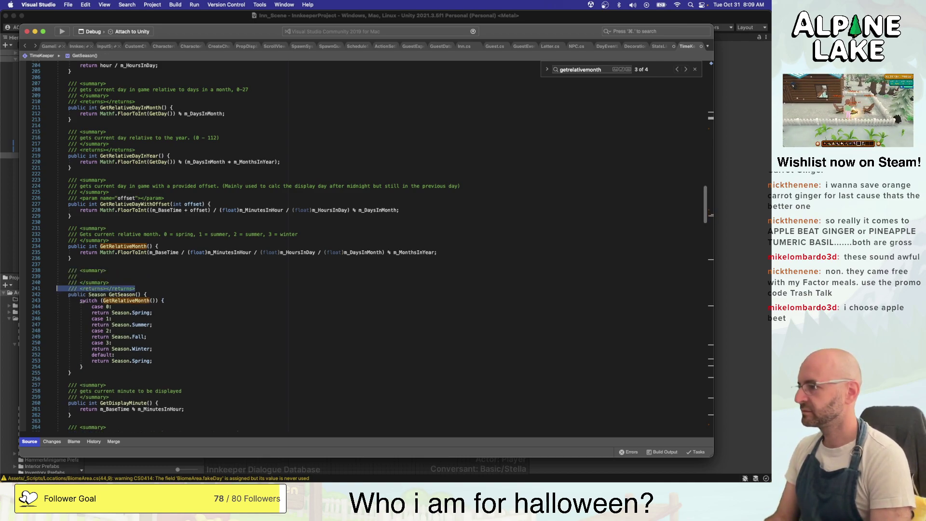
{"action": "key", "text": "BackSpace"}
{"action": "key", "text": "BackSpace"}
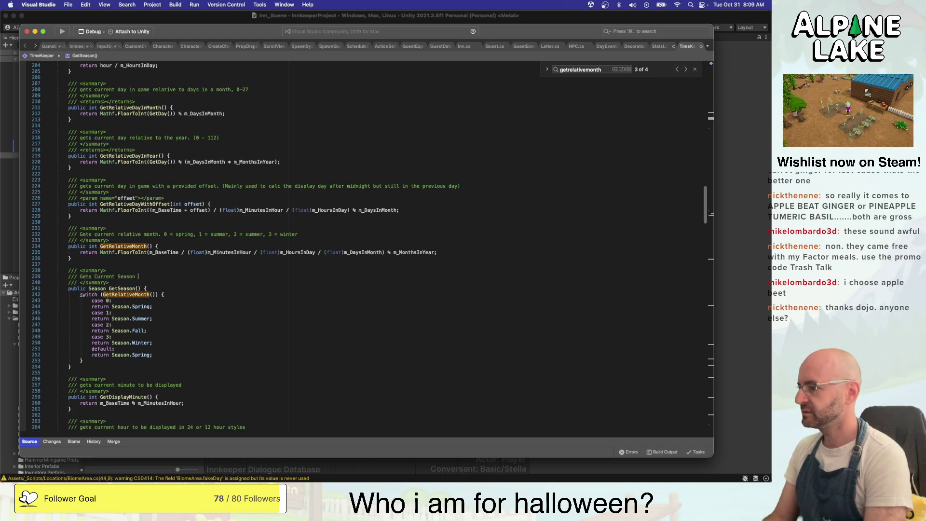
{"action": "key", "text": "BackSpace"}
{"action": "type", "text": "enum"}
{"action": "key", "text": "super+s"}
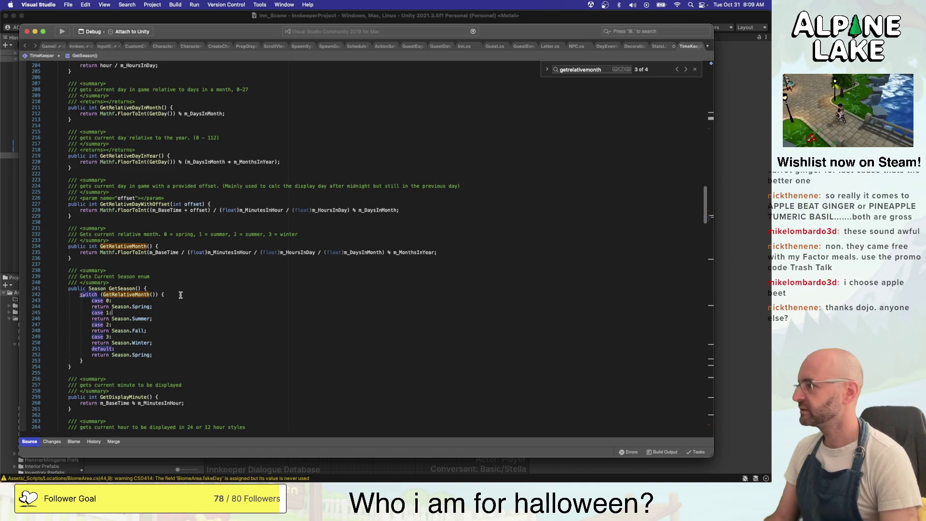
{"action": "left_click", "coordinate": [204, 284]}
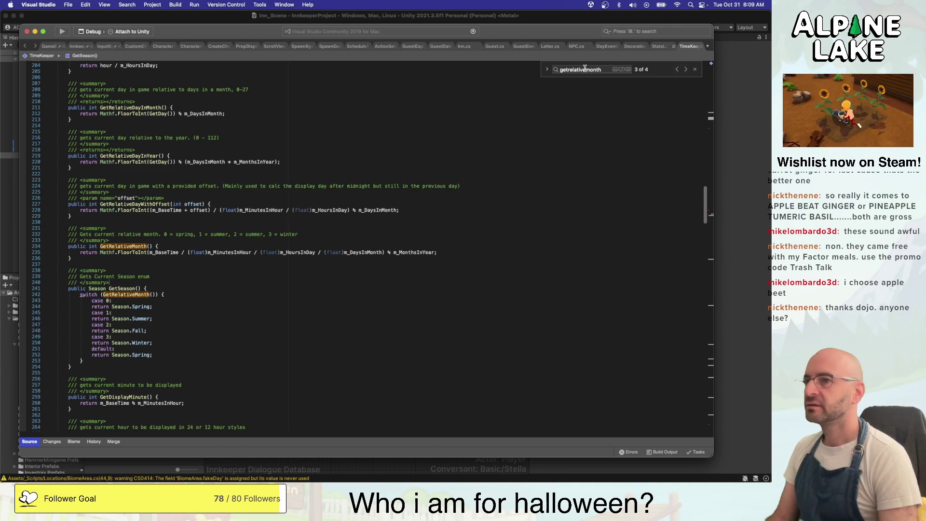
Check the IsOffSeason method in StatsList and the Match method of the SeasonCheckboxes struct in TimeKeeper
{"action": "left_click", "coordinate": [667, 47]}
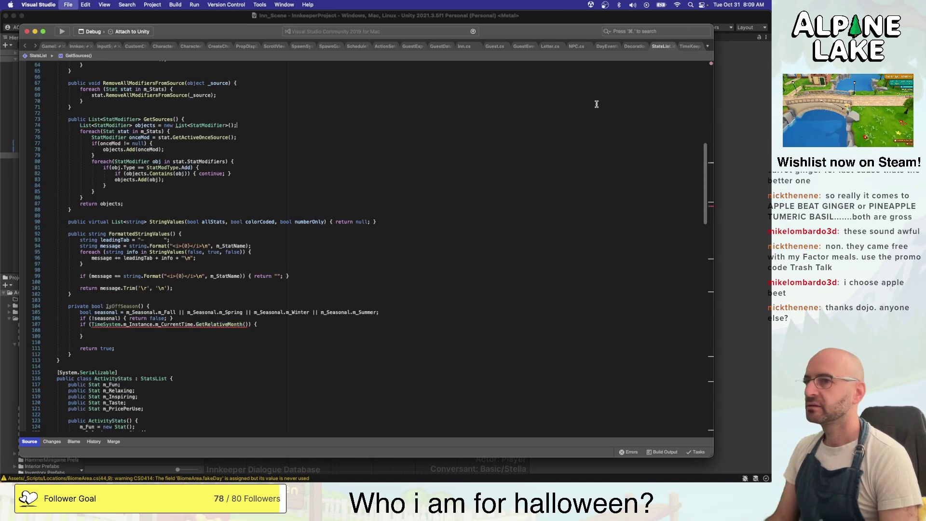
{"action": "left_click", "coordinate": [688, 47]}
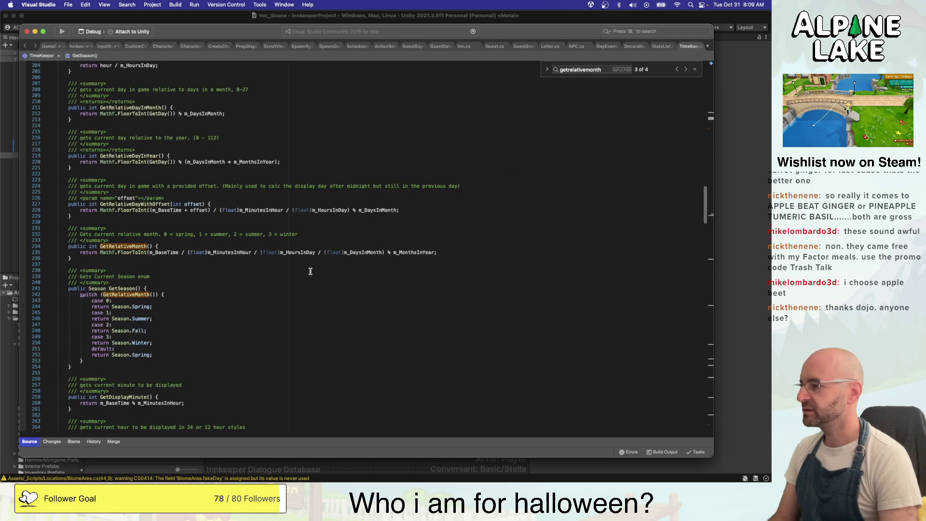
{"action": "scroll", "coordinate": [289, 277], "scroll_direction": "down", "scroll_amount": 20}
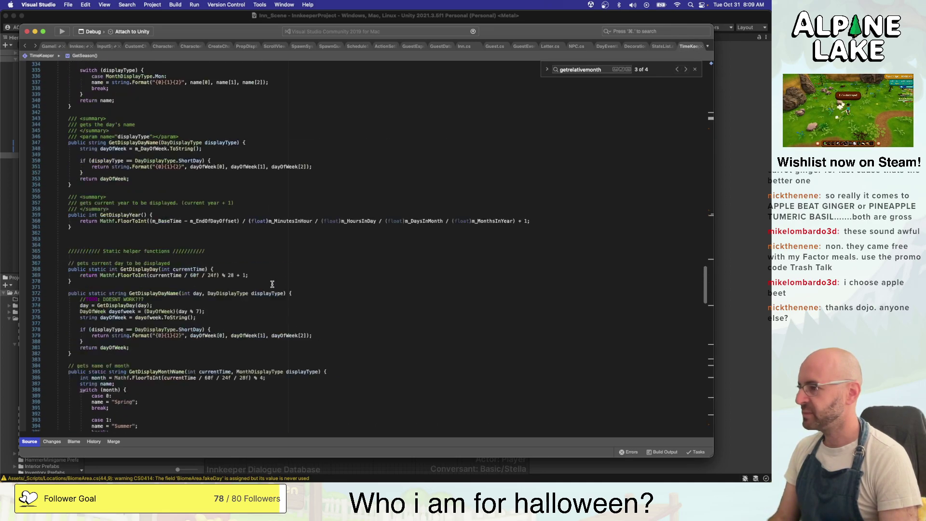
{"action": "scroll", "coordinate": [272, 284], "scroll_direction": "down", "scroll_amount": 20}
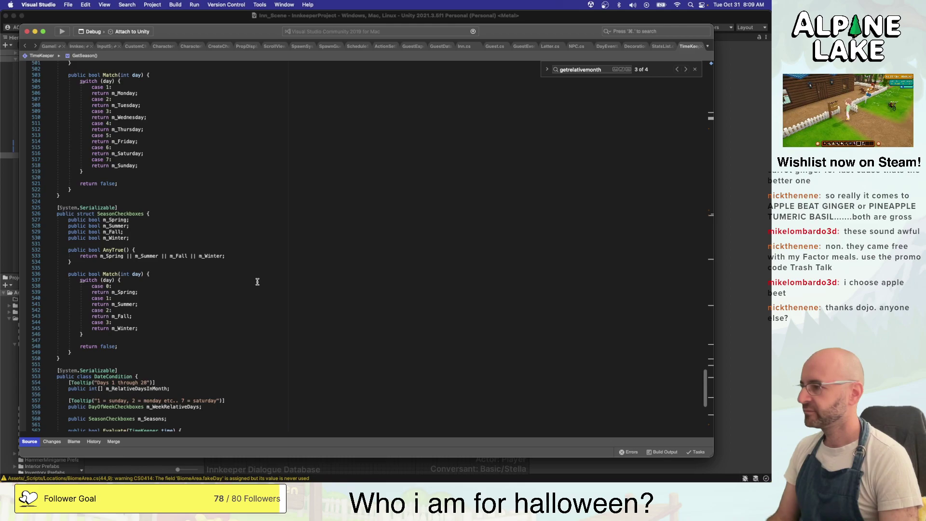
{"action": "double_click", "coordinate": [137, 273]}
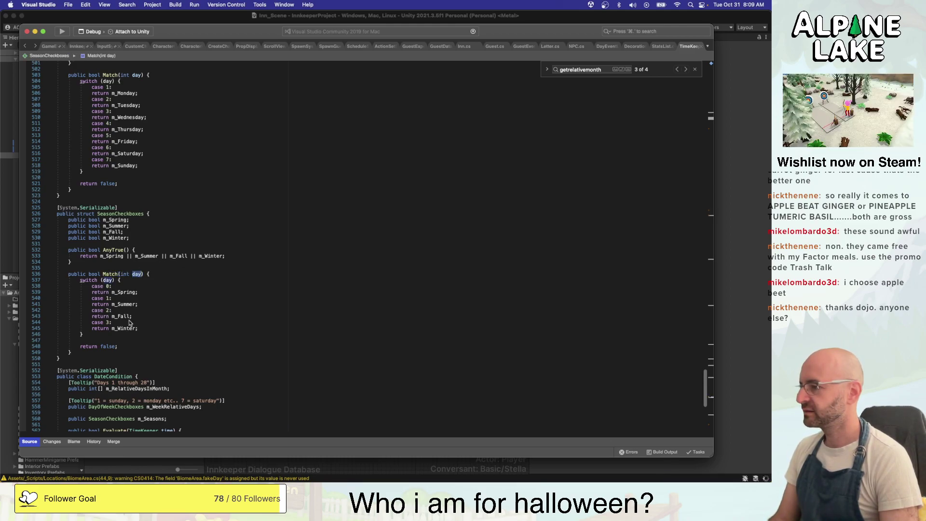
{"action": "left_click", "coordinate": [127, 353]}
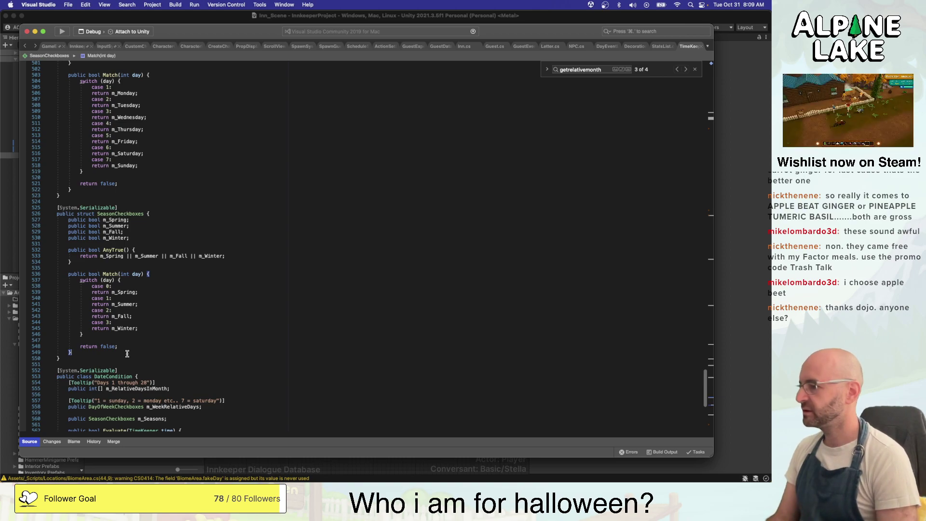
{"action": "key", "text": "Return"}
{"action": "key", "text": "Return"}
{"action": "type", "text": "public bool"}
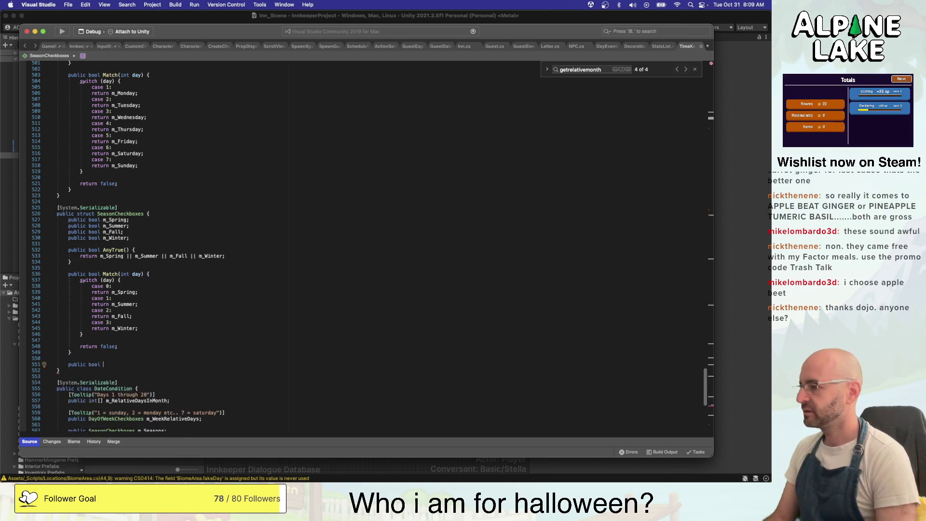
{"action": "key", "text": "shift+super+Left"}
{"action": "key", "text": "BackSpace"}
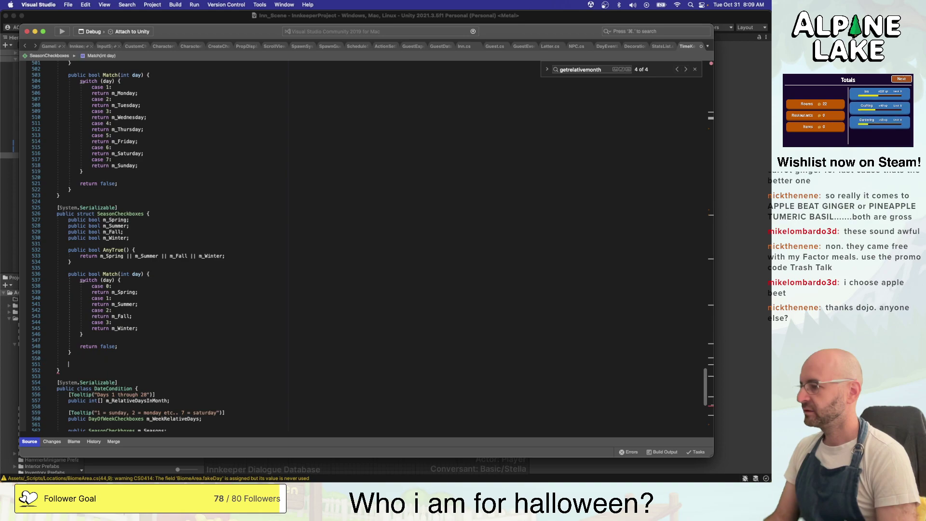
Duplicate the Match method inside the SeasonCheckboxes struct, separated from the original by an empty line
{"action": "key", "text": "shift+Up"}
{"action": "key", "text": "shift+Up"}
{"action": "key", "text": "shift+Up"}
{"action": "key", "text": "shift+Up"}
{"action": "key", "text": "shift+Up"}
{"action": "key", "text": "shift+Up"}
{"action": "key", "text": "shift+Up"}
{"action": "key", "text": "shift+Up"}
{"action": "key", "text": "shift+Up"}
{"action": "key", "text": "shift+Up"}
{"action": "key", "text": "shift+Up"}
{"action": "key", "text": "shift+Up"}
{"action": "key", "text": "shift+Up"}
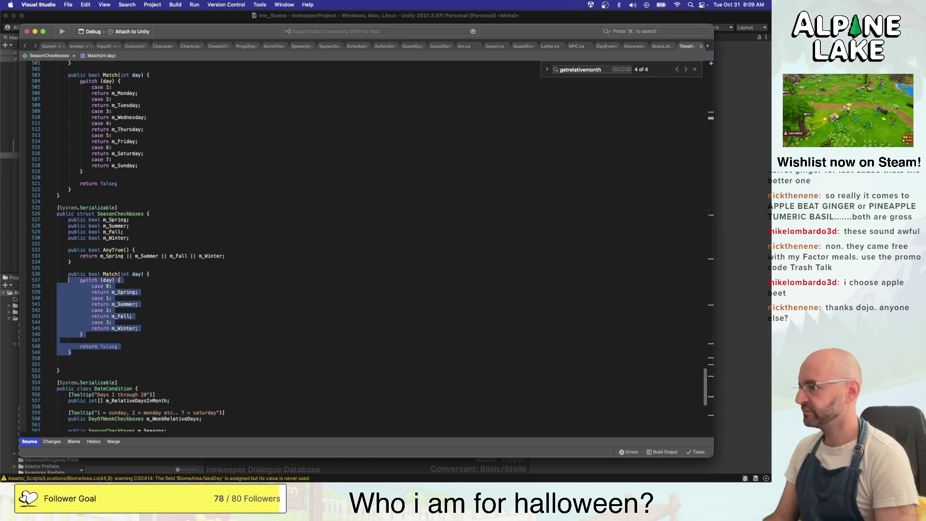
{"action": "key", "text": "super+c"}
{"action": "key", "text": "Down"}
{"action": "key", "text": "super+v"}
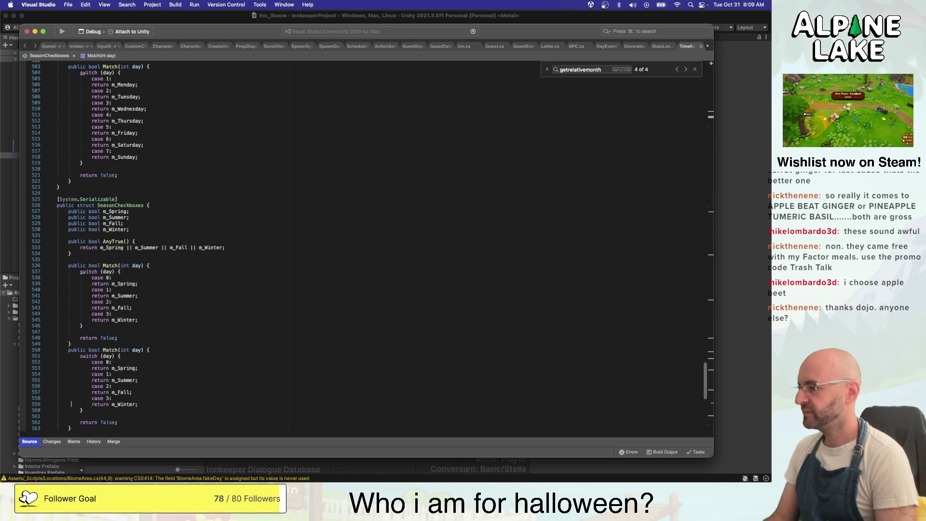
{"action": "left_click", "coordinate": [68, 350]}
{"action": "key", "text": "Return"}
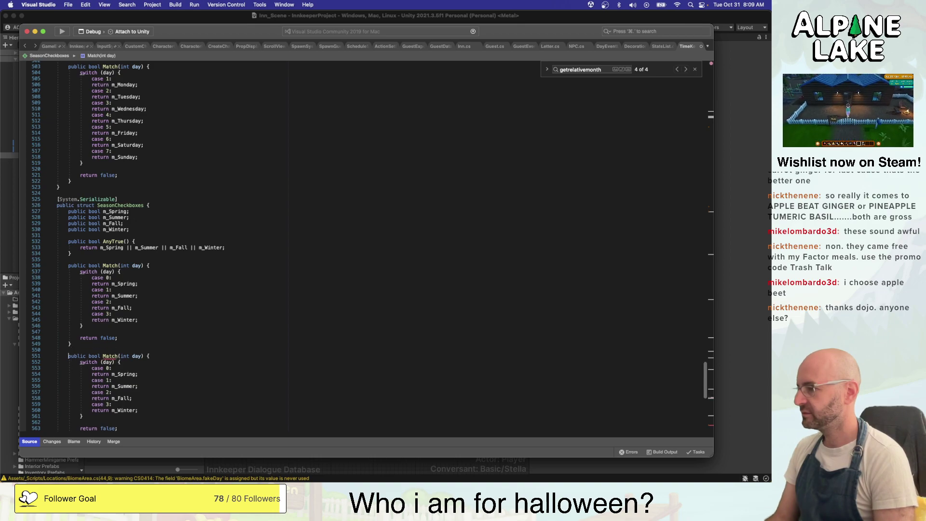
Change the duplicated Match method's parameter from int day to Season seasonday
{"action": "key", "text": "alt+Right"}
{"action": "key", "text": "alt+Right"}
{"action": "key", "text": "alt+Right"}
{"action": "key", "text": "Right"}
{"action": "key", "text": "shift+alt+Right"}
{"action": "type", "text": "S"}
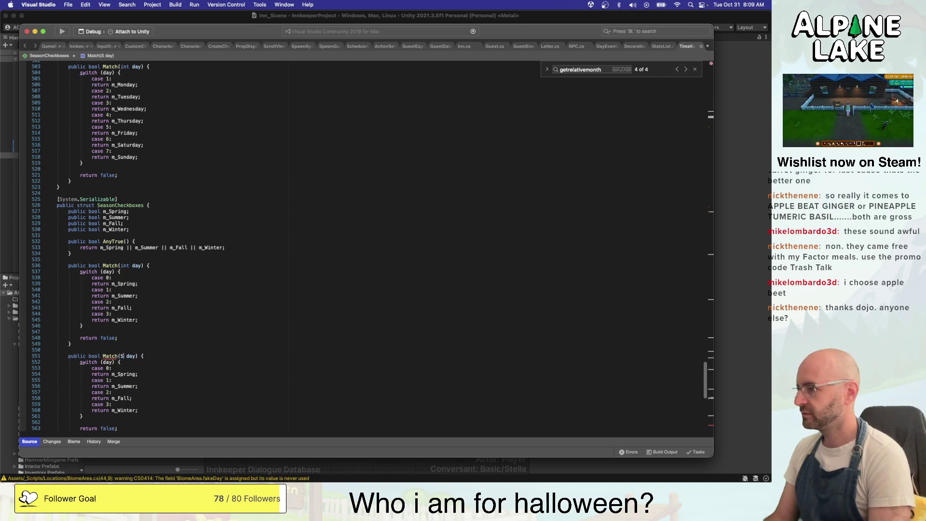
{"action": "type", "text": "eas"}
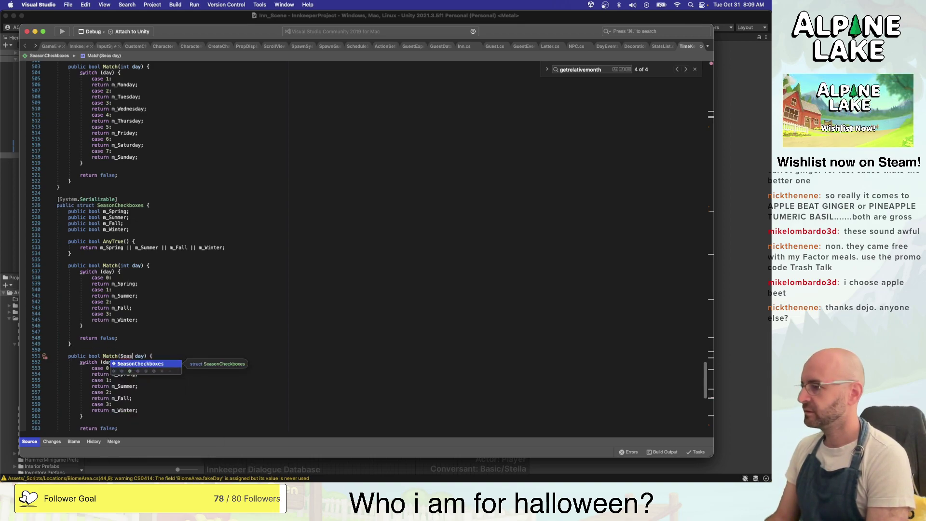
{"action": "type", "text": "on"}
{"action": "key", "text": "Right"}
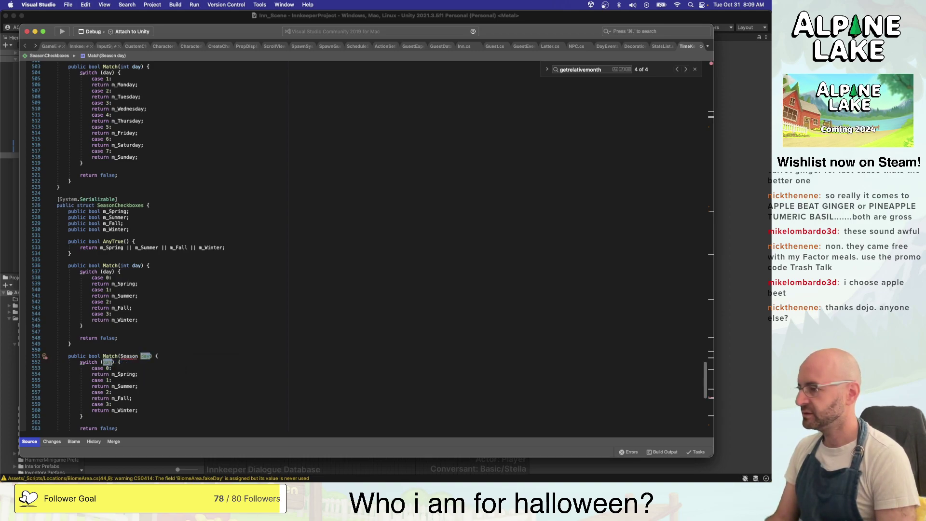
{"action": "type", "text": "season"}
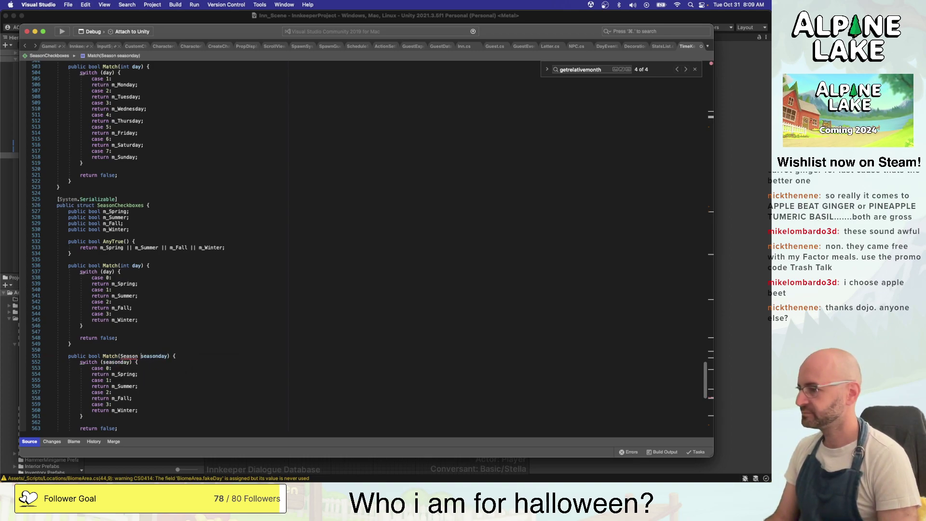
{"action": "key", "text": "Left"}
{"action": "key", "text": "Left"}
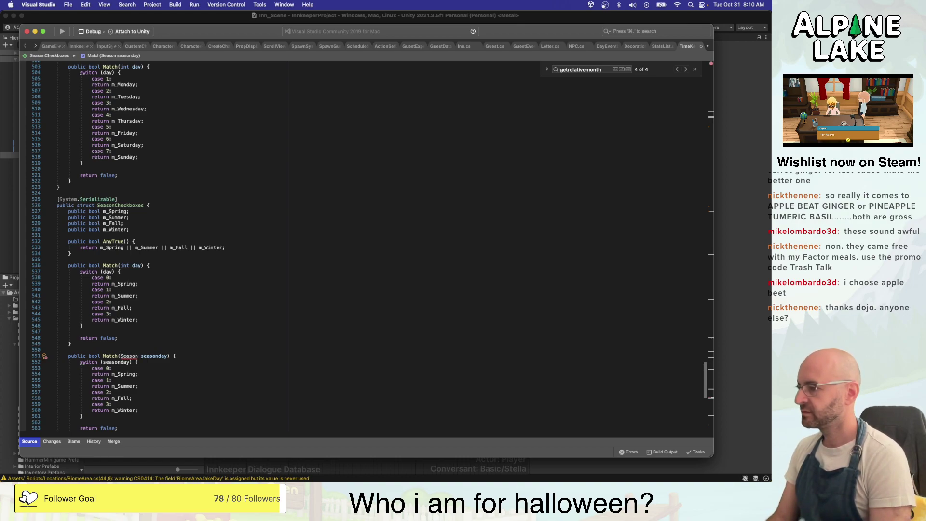
Retype Season as the parameter type of the duplicated Match method
{"action": "key", "text": "shift+Right"}
{"action": "key", "text": "shift+Right"}
{"action": "key", "text": "shift+Right"}
{"action": "type", "text": "Seaso"}
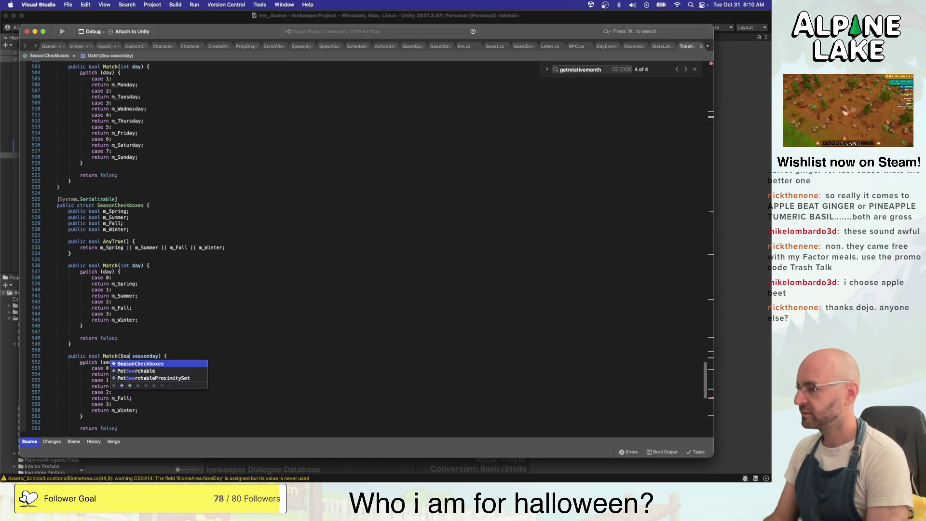
{"action": "type", "text": "n"}
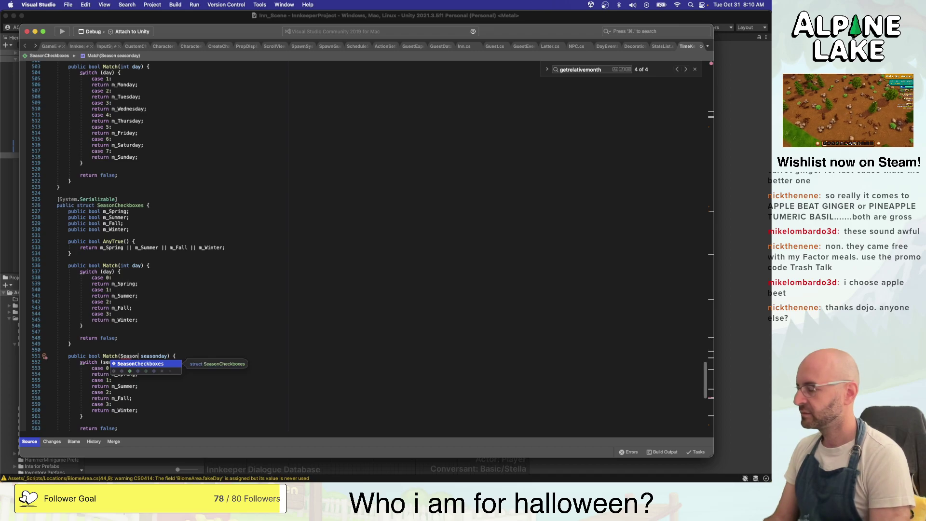
{"action": "key", "text": "Escape"}
Look up where the Season enum is declared in the TimeKeeper file and return to the duplicated Match method
{"action": "scroll", "coordinate": [208, 285], "scroll_direction": "down", "scroll_amount": 6}
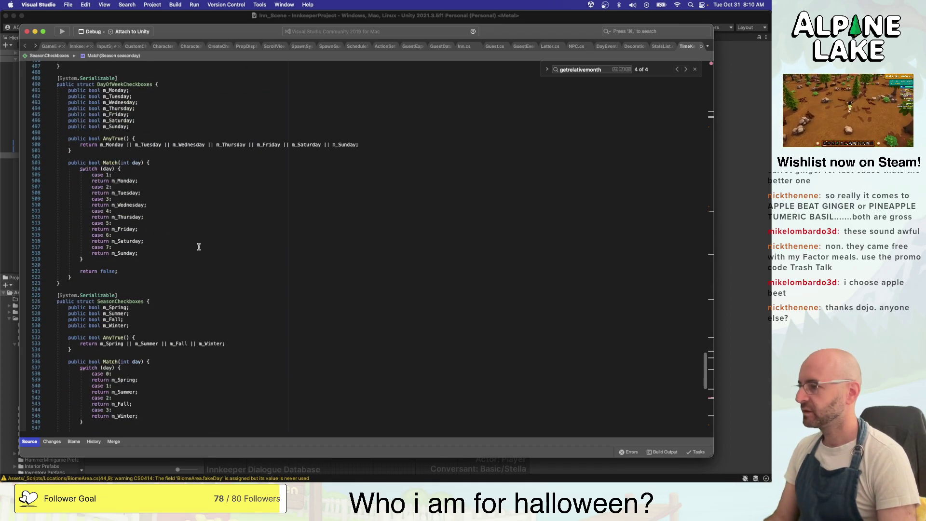
{"action": "scroll", "coordinate": [211, 240], "scroll_direction": "up", "scroll_amount": 20}
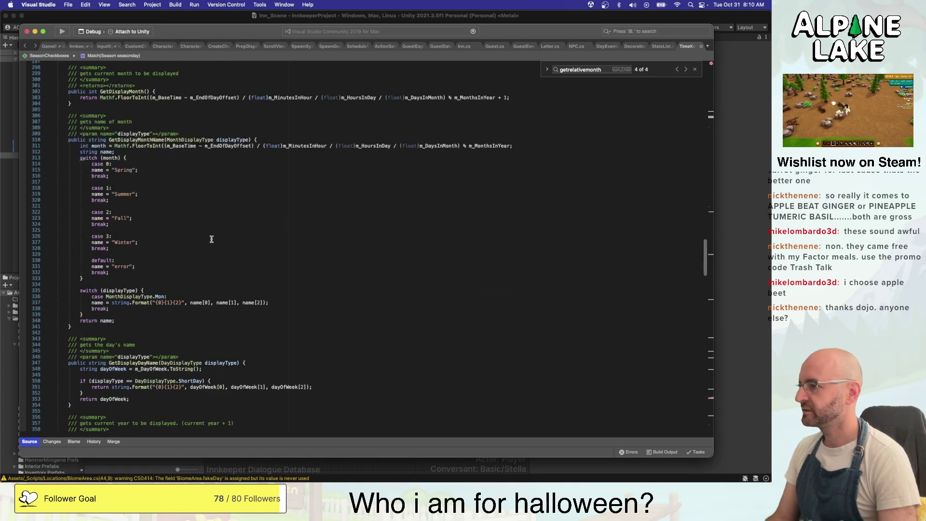
{"action": "scroll", "coordinate": [213, 239], "scroll_direction": "up", "scroll_amount": 20}
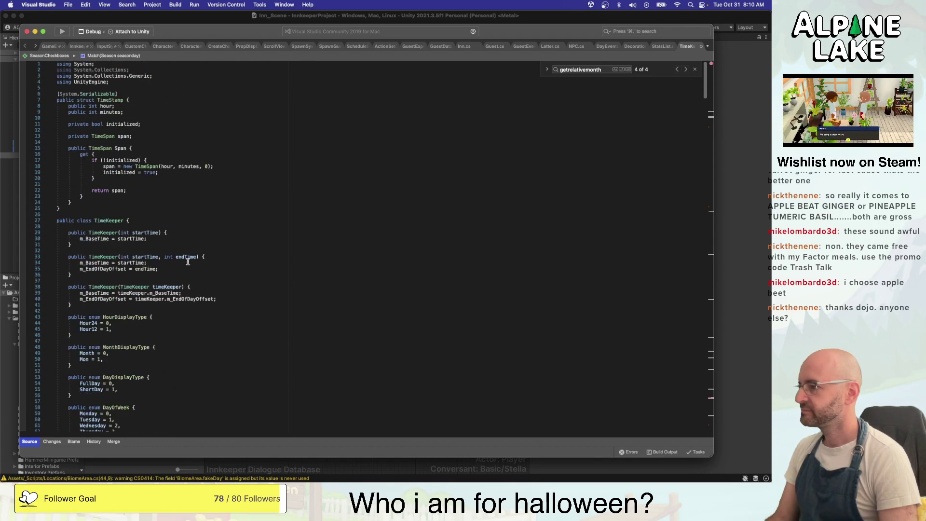
{"action": "scroll", "coordinate": [188, 262], "scroll_direction": "down", "scroll_amount": 4}
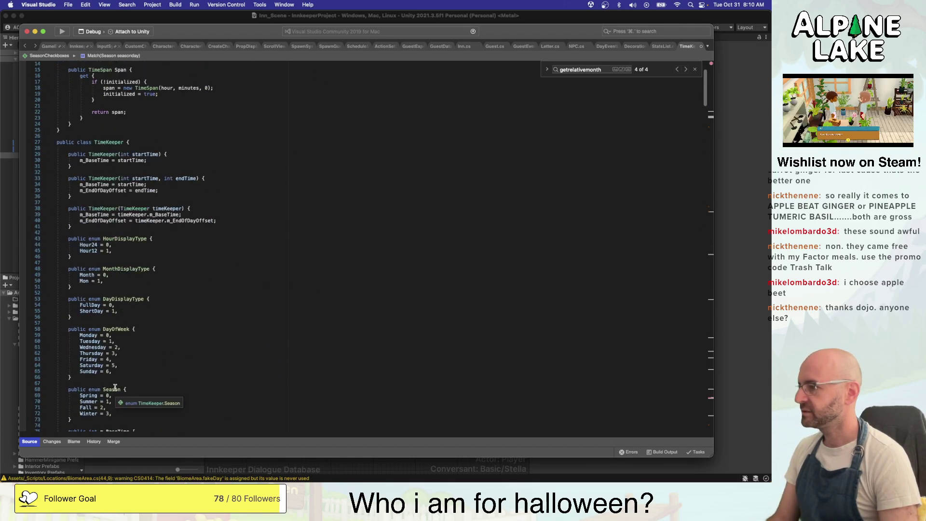
{"action": "scroll", "coordinate": [115, 387], "scroll_direction": "up", "scroll_amount": 4}
{"action": "scroll", "coordinate": [144, 347], "scroll_direction": "down", "scroll_amount": 20}
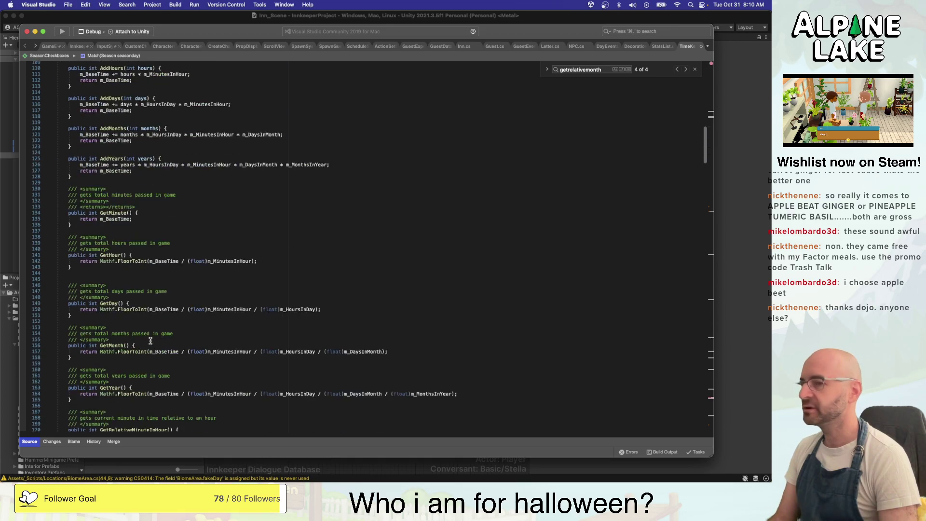
{"action": "scroll", "coordinate": [150, 341], "scroll_direction": "down", "scroll_amount": 20}
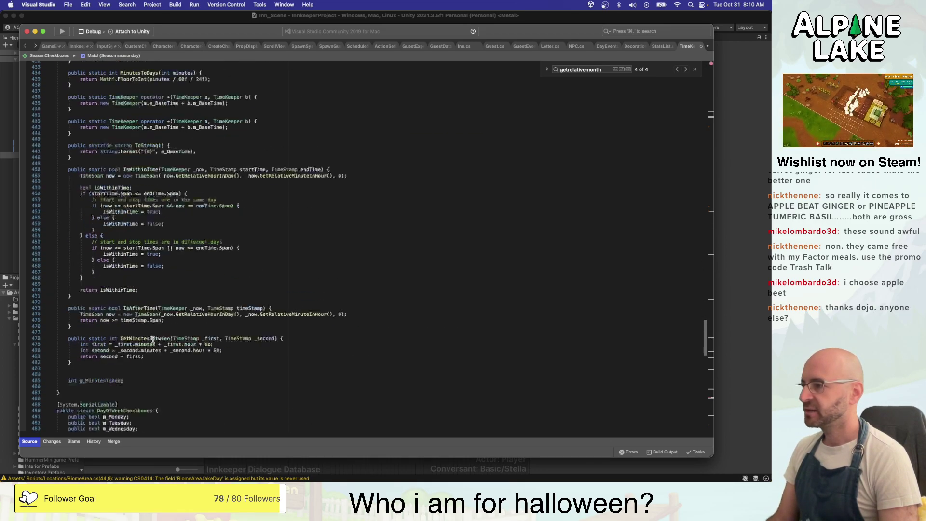
{"action": "scroll", "coordinate": [153, 339], "scroll_direction": "down", "scroll_amount": 20}
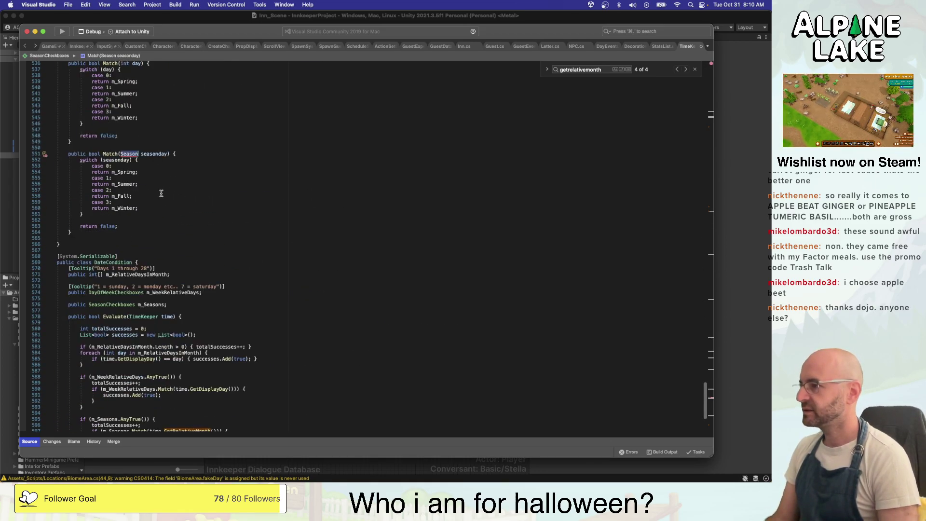
Qualify the parameter type of the duplicated Match method as TimeKeeper.Season
{"action": "type", "text": "TimeKeeer"}
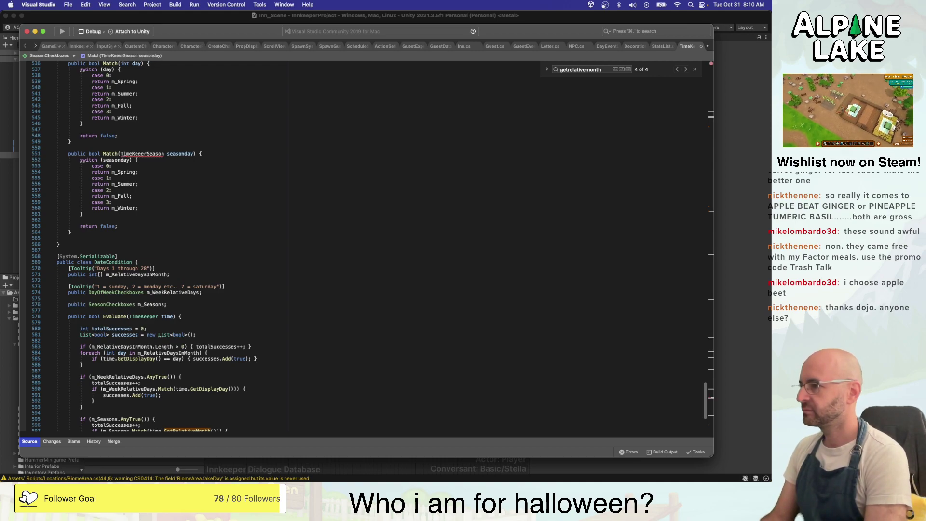
{"action": "key", "text": "BackSpace"}
{"action": "key", "text": "BackSpace"}
{"action": "type", "text": "per"}
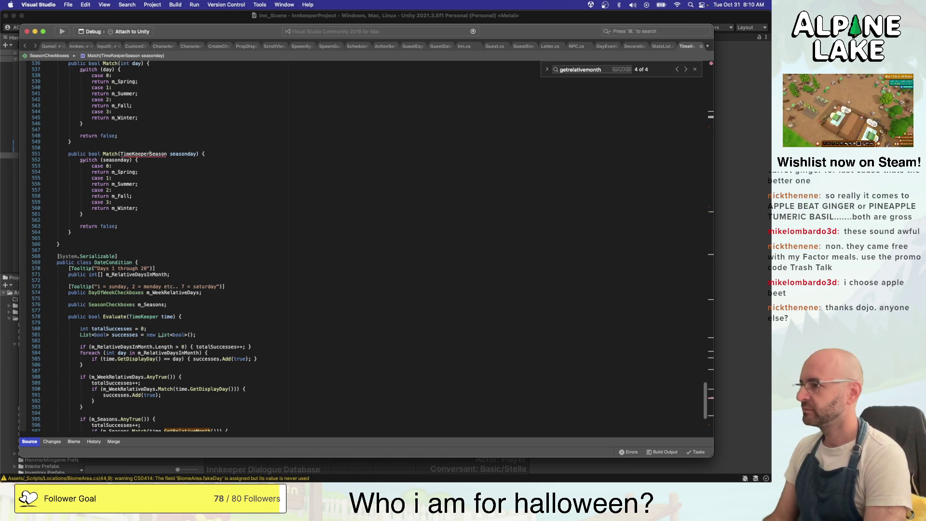
{"action": "type", "text": "."}
Rename the seasonday parameter of the duplicated Match method to season, including its use in the switch statement
{"action": "key", "text": "super+Right"}
{"action": "key", "text": "Left"}
{"action": "key", "text": "Left"}
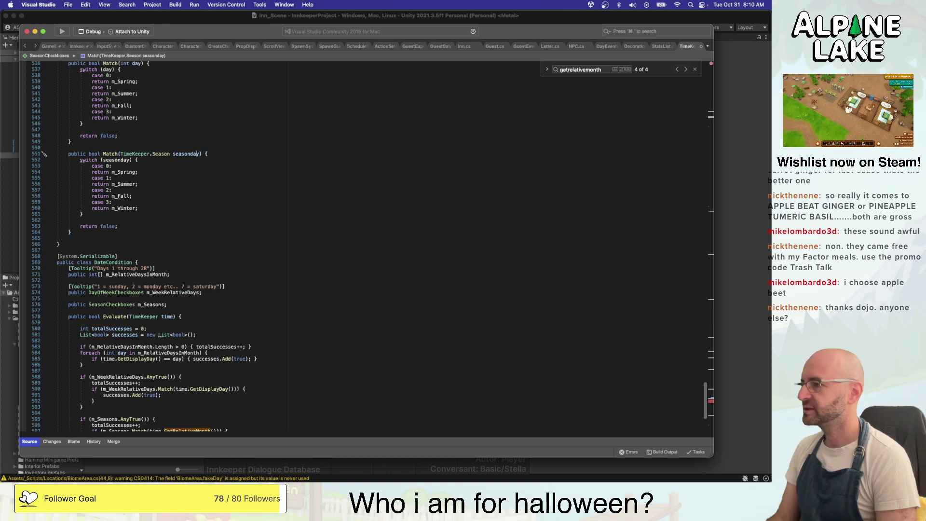
{"action": "key", "text": "super+r"}
{"action": "key", "text": "Right"}
{"action": "type", "text": "seas"}
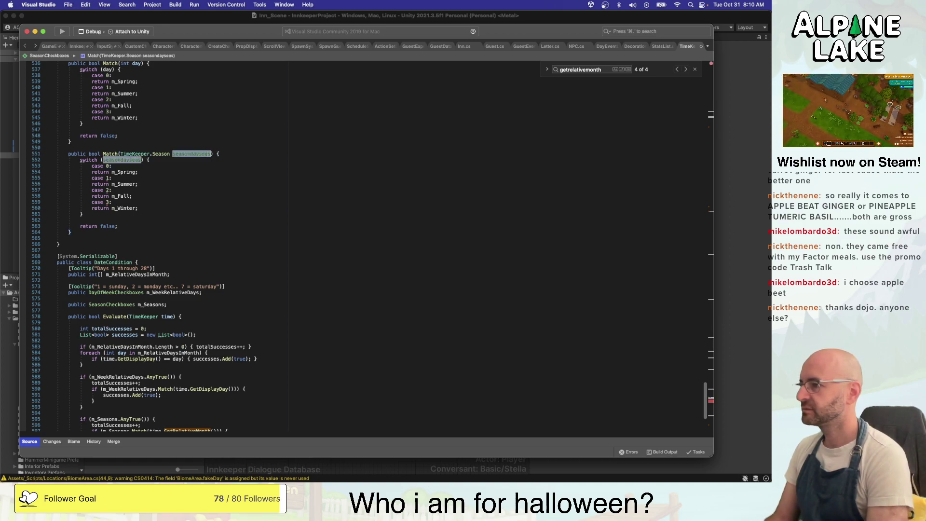
{"action": "key", "text": "BackSpace"}
{"action": "key", "text": "BackSpace"}
{"action": "key", "text": "BackSpace"}
{"action": "key", "text": "BackSpace"}
{"action": "key", "text": "BackSpace"}
{"action": "key", "text": "BackSpace"}
{"action": "key", "text": "BackSpace"}
{"action": "key", "text": "BackSpace"}
{"action": "key", "text": "BackSpace"}
{"action": "key", "text": "BackSpace"}
{"action": "key", "text": "BackSpace"}
{"action": "key", "text": "BackSpace"}
{"action": "key", "text": "BackSpace"}
{"action": "type", "text": "season"}
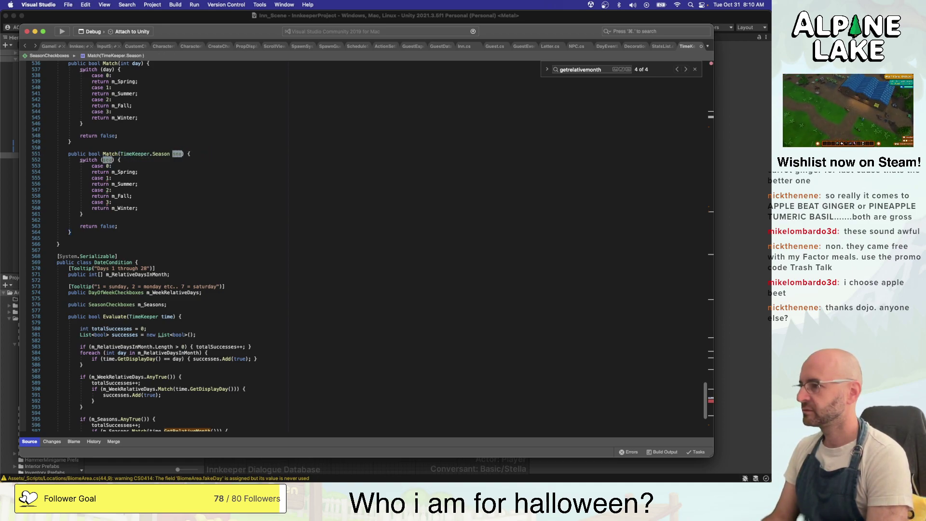
{"action": "key", "text": "Return"}
Replace cases 0 and 1 in the season switch with TimeKeeper.Season.Spring and TimeKeeper.Season.Summer
{"action": "key", "text": "Down"}
{"action": "key", "text": "Down"}
{"action": "key", "text": "Left"}
{"action": "key", "text": "Left"}
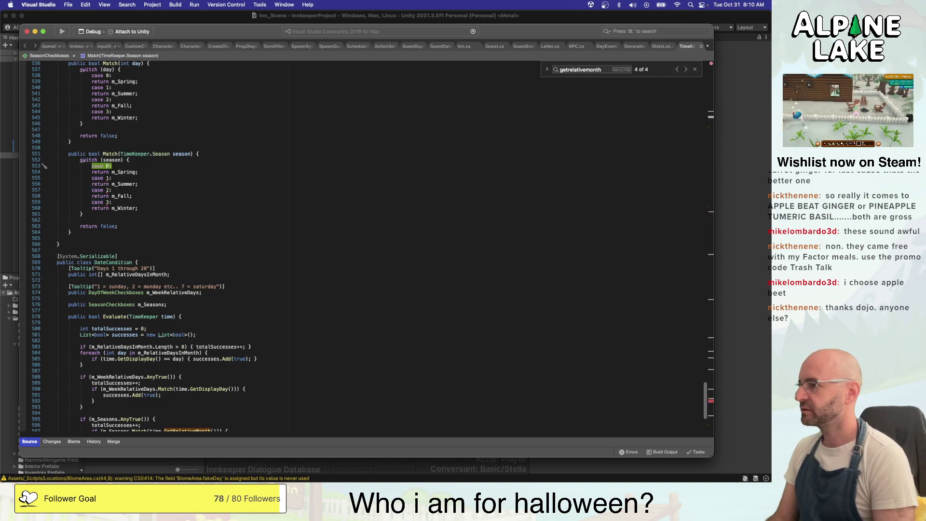
{"action": "key", "text": "BackSpace"}
{"action": "type", "text": "TimeKeeper.Season.Spring"}
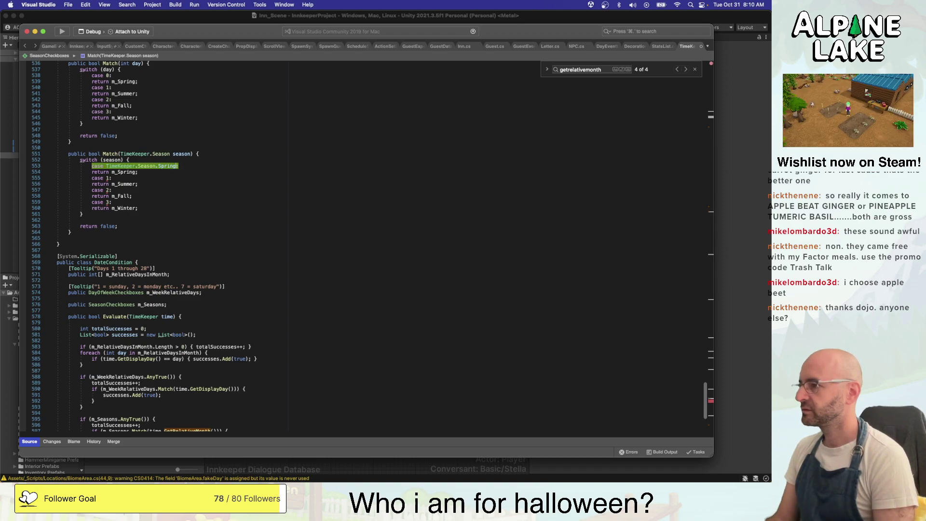
{"action": "left_click", "coordinate": [45, 178]}
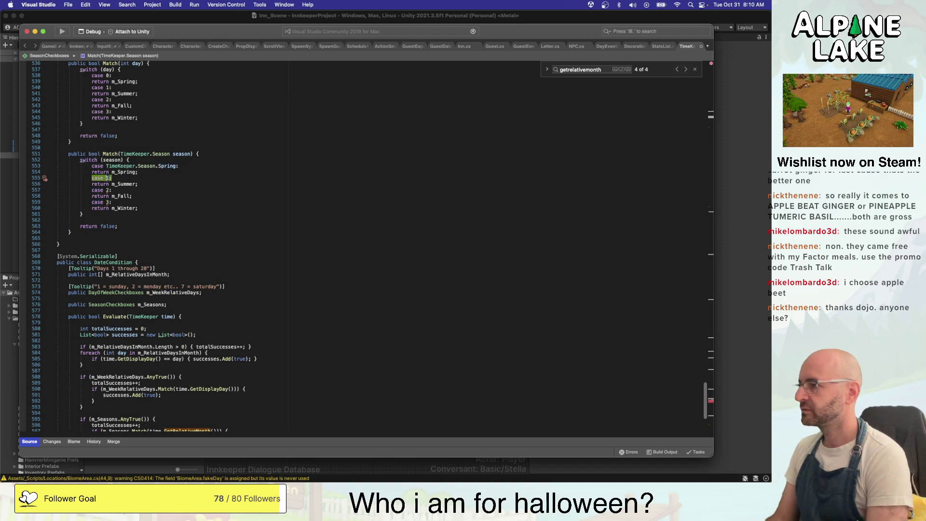
{"action": "type", "text": "case TimeKeeper.Season.Summer"}
{"action": "key", "text": "Down"}
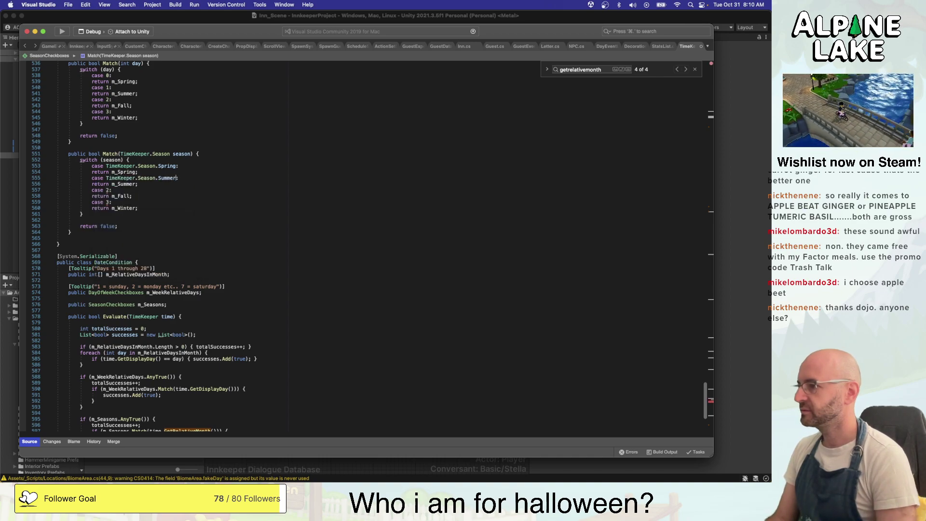
Replace cases 2 and 3 in the season switch with TimeKeeper.Season.Fall and TimeKeeper.Season.Winter
{"action": "key", "text": "Down"}
{"action": "key", "text": "Left"}
{"action": "key", "text": "alt+shift+Left"}
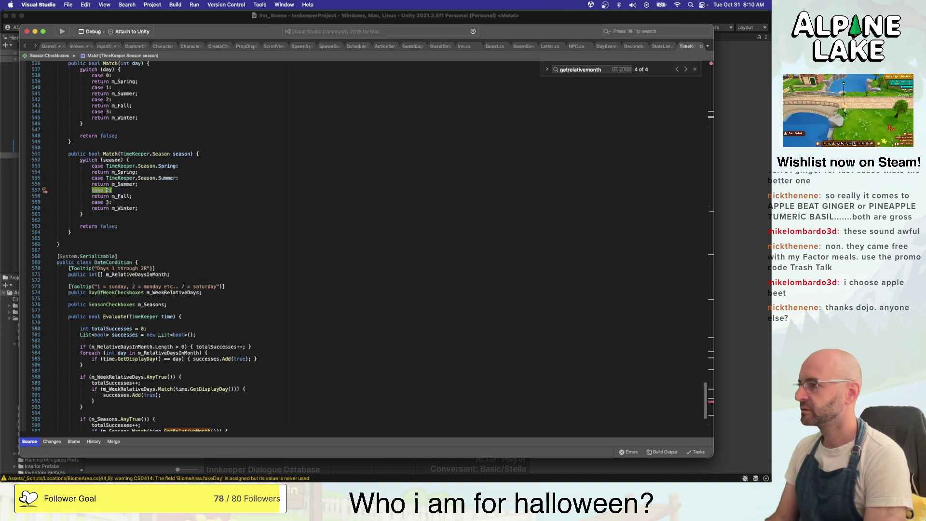
{"action": "type", "text": "case TimeKeeper.Season.Fall"}
{"action": "key", "text": "Down"}
{"action": "key", "text": "Down"}
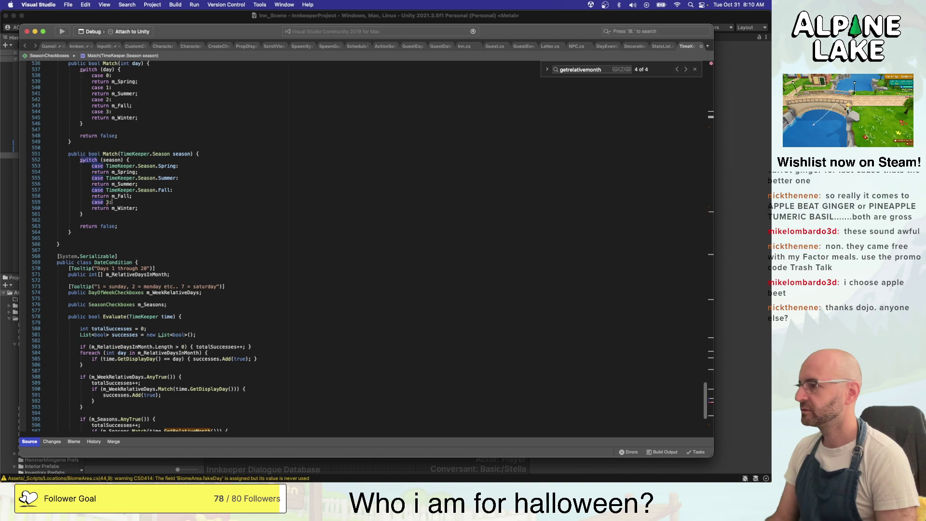
{"action": "key", "text": "Left"}
{"action": "key", "text": "alt+shift+Left"}
{"action": "key", "text": "alt+shift+Left"}
{"action": "type", "text": "case TimeKeeper.Season.Winter"}
{"action": "key", "text": "shift+Home"}
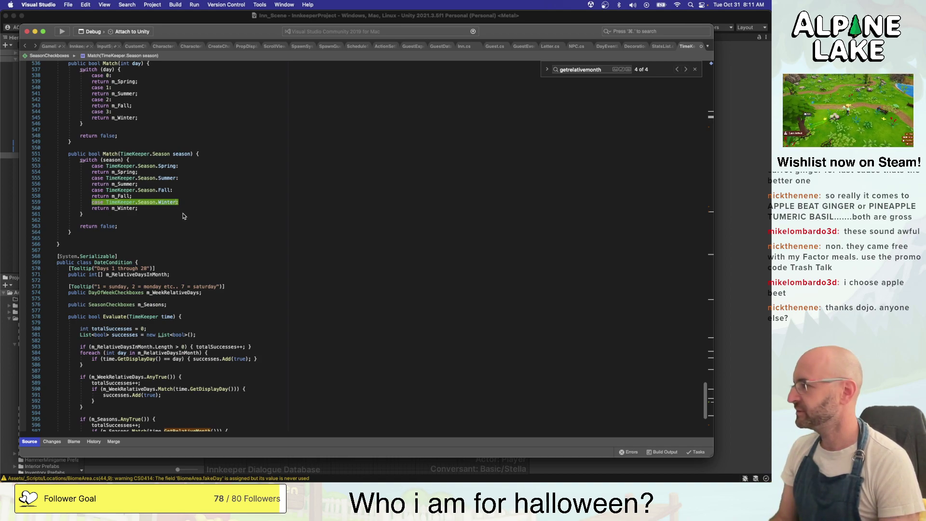
Remove the empty lines before return false in the Season overload of Match and before the struct's closing brace
{"action": "left_click", "coordinate": [191, 216]}
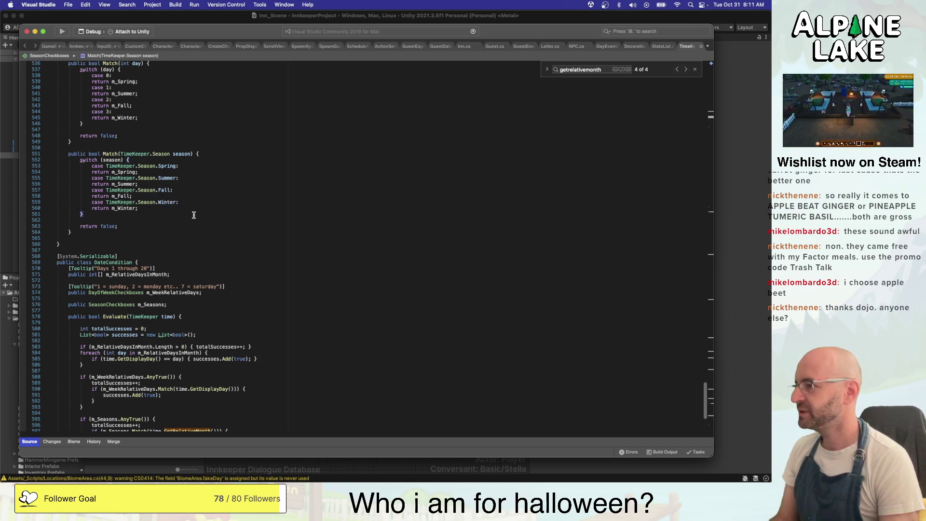
{"action": "key", "text": "Delete"}
{"action": "left_click", "coordinate": [161, 227]}
{"action": "left_click", "coordinate": [161, 235]}
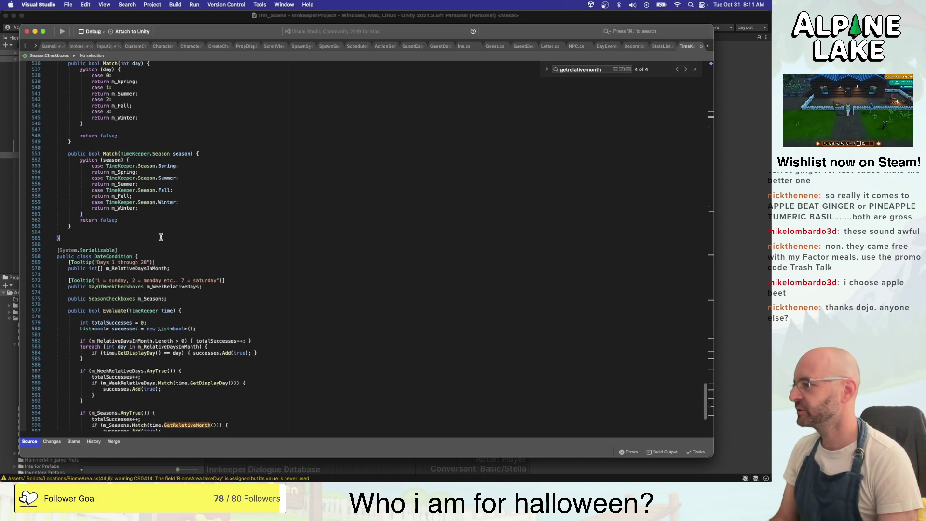
{"action": "key", "text": "shift+super+Left"}
{"action": "key", "text": "BackSpace"}
{"action": "key", "text": "BackSpace"}
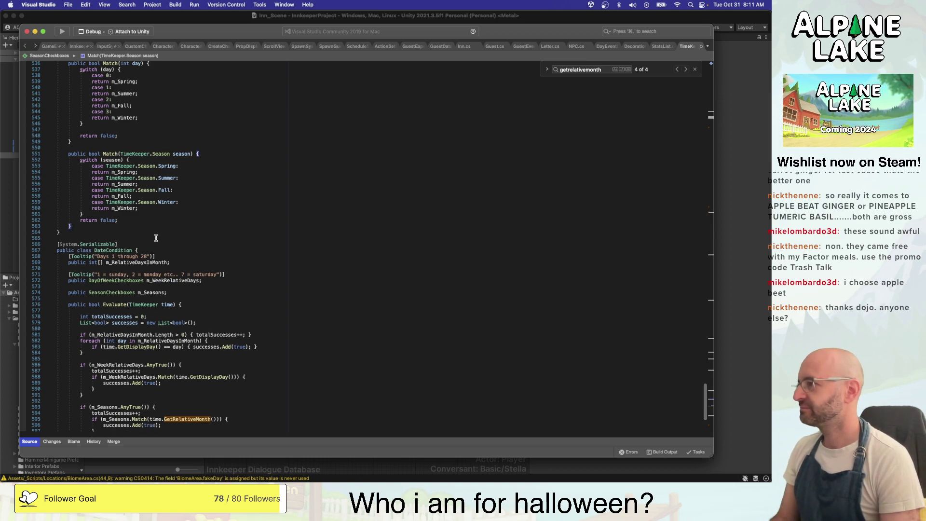
Remove the empty line before return false in the Match(int day) method
{"action": "scroll", "coordinate": [179, 203], "scroll_direction": "up", "scroll_amount": 4}
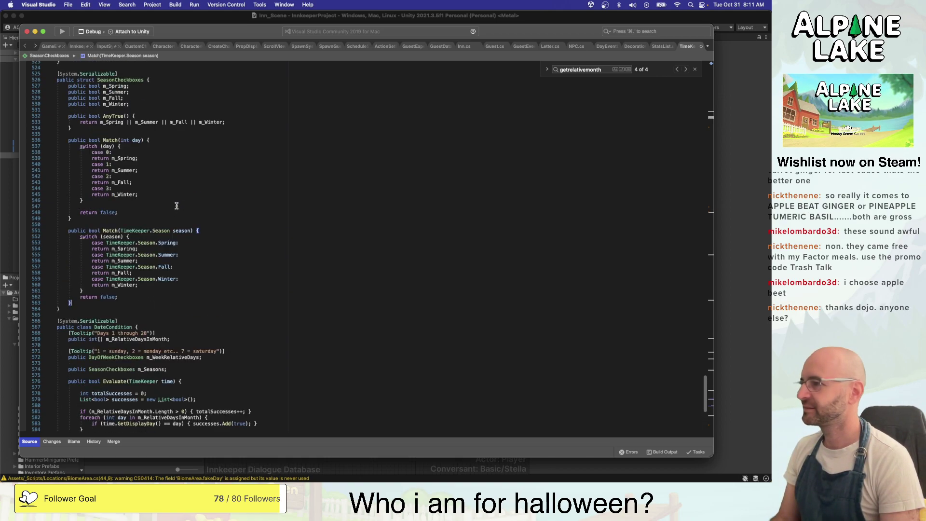
{"action": "left_click", "coordinate": [179, 223]}
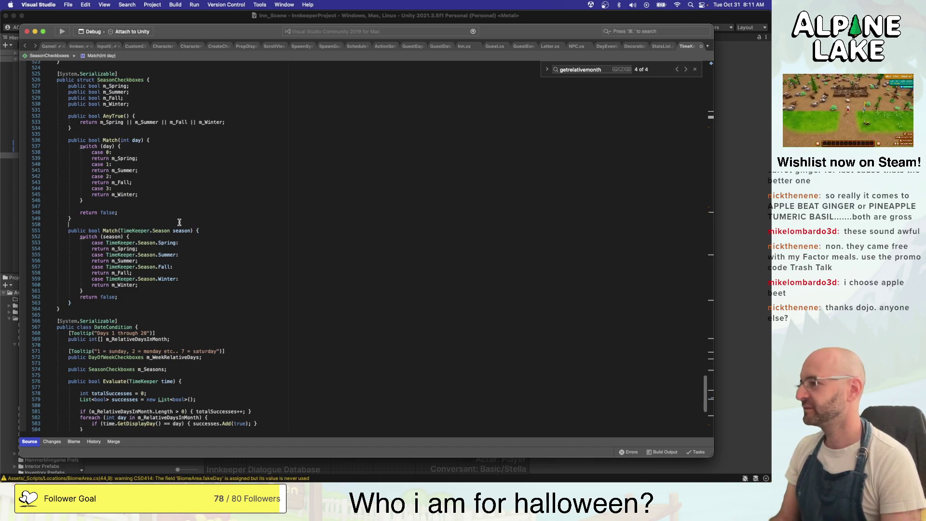
{"action": "key", "text": "BackSpace"}
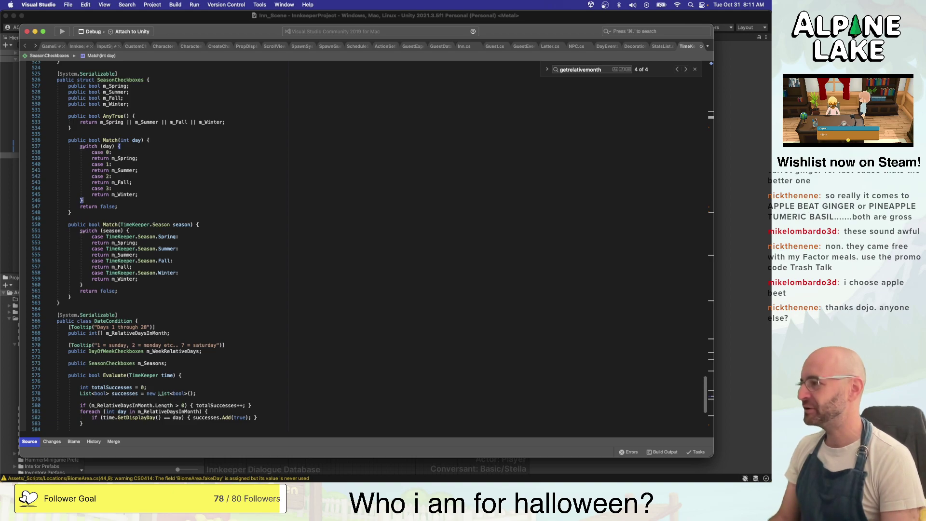
{"action": "left_click", "coordinate": [245, 298]}
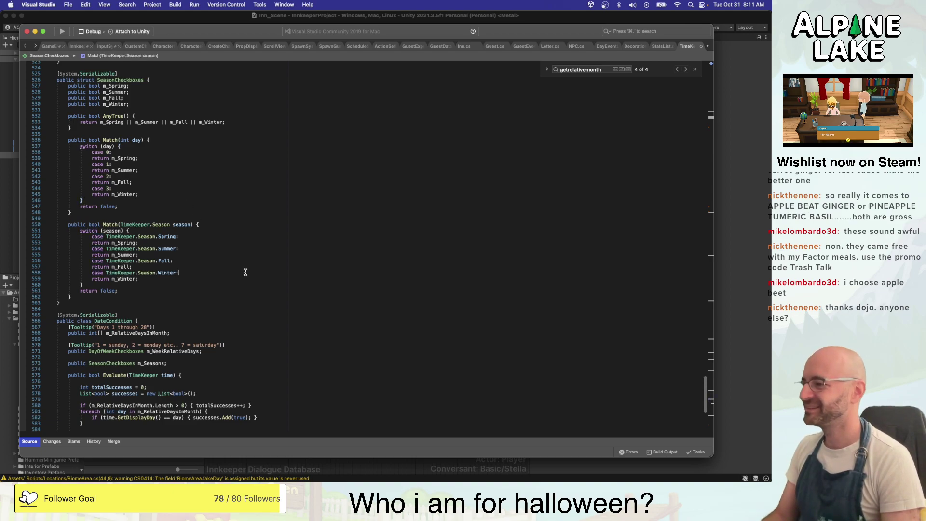
{"action": "left_click", "coordinate": [249, 304]}
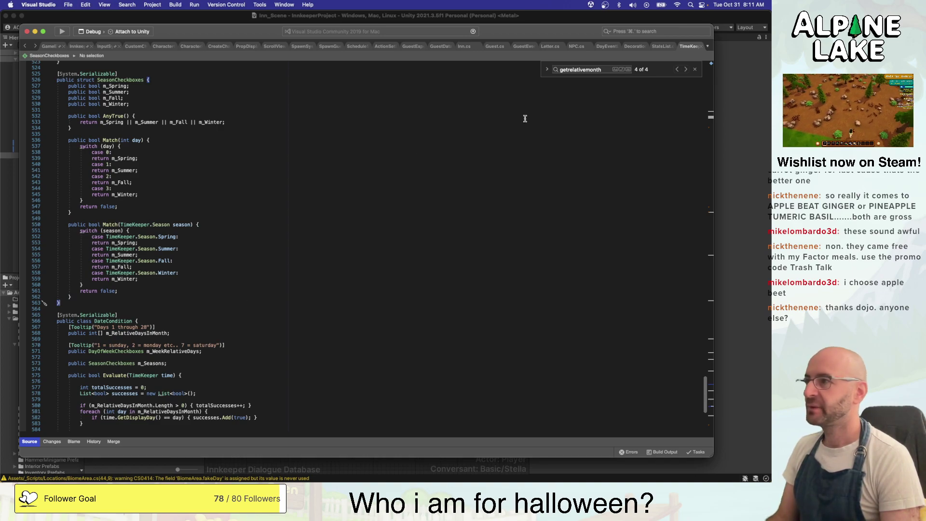
{"action": "key", "text": "super+Tab"}
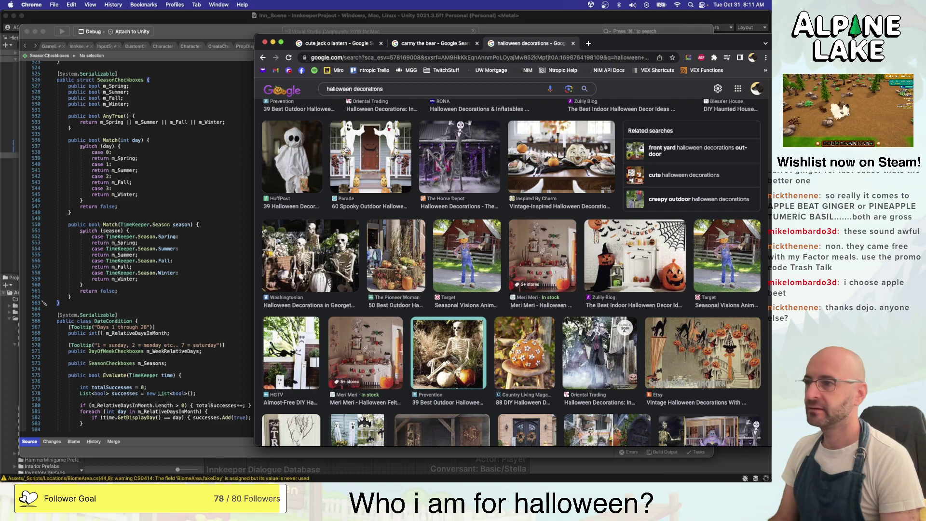
{"action": "key", "text": "super+Tab"}
{"action": "left_click", "coordinate": [324, 146]}
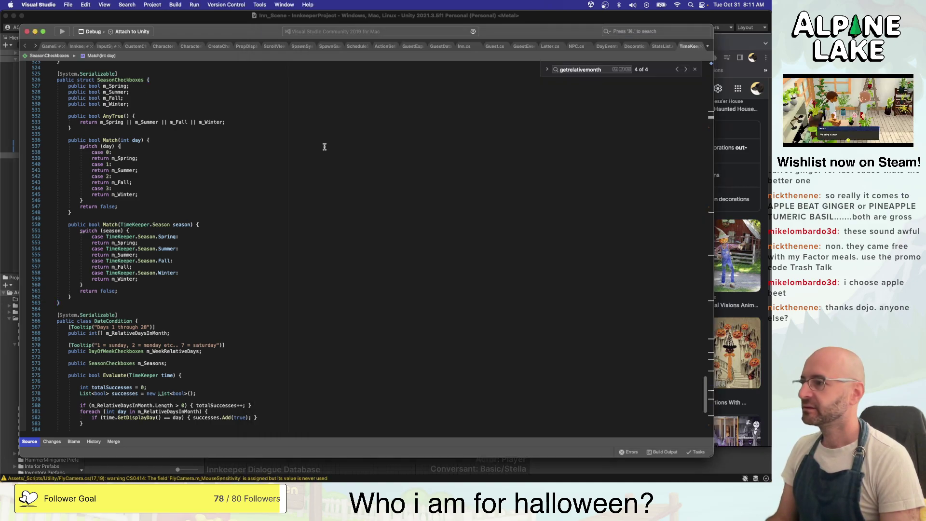
{"action": "double_click", "coordinate": [110, 226]}
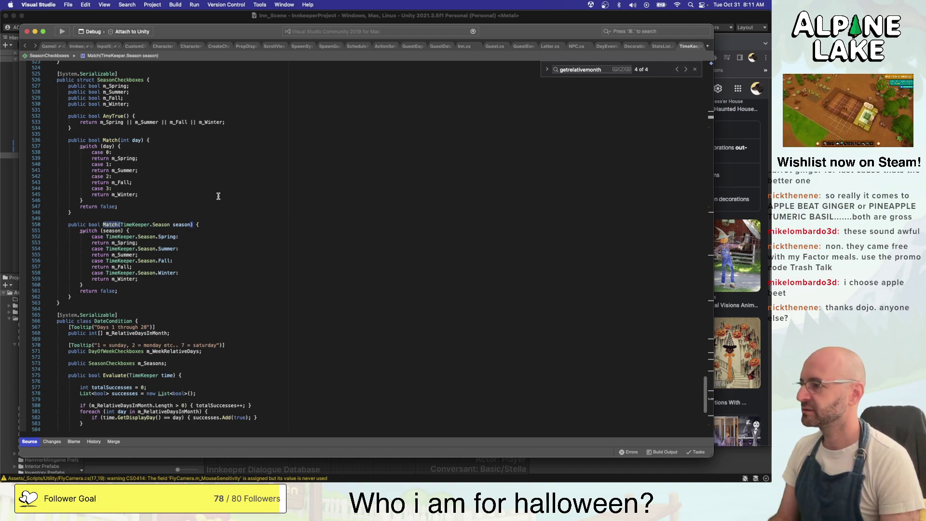
In StatsList's IsOffSeason method, replace the GetRelativeMonth call in the if condition with GetSeason
{"action": "left_click", "coordinate": [660, 47]}
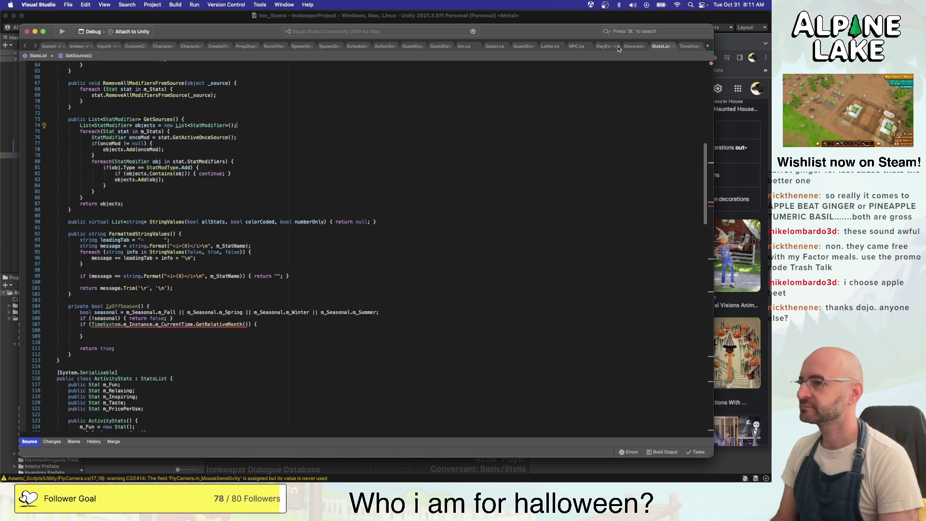
{"action": "double_click", "coordinate": [201, 324]}
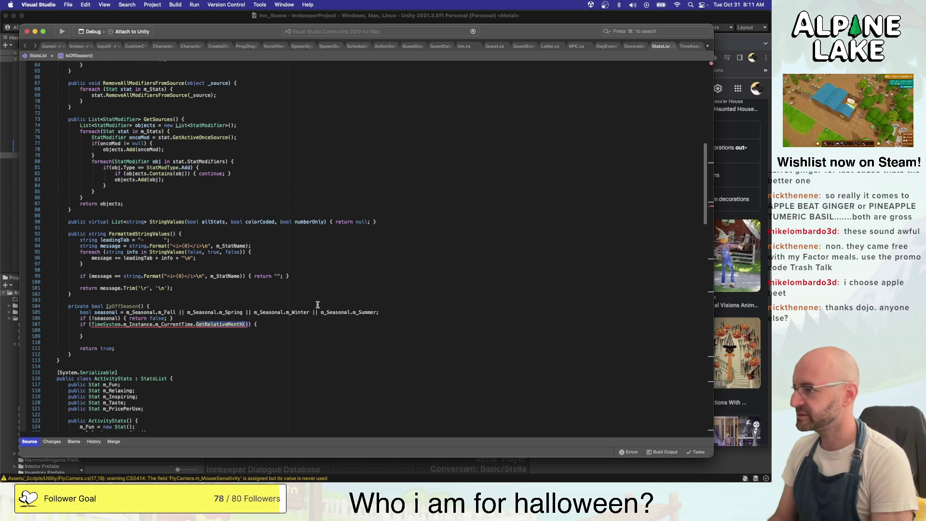
{"action": "key", "text": "BackSpace"}
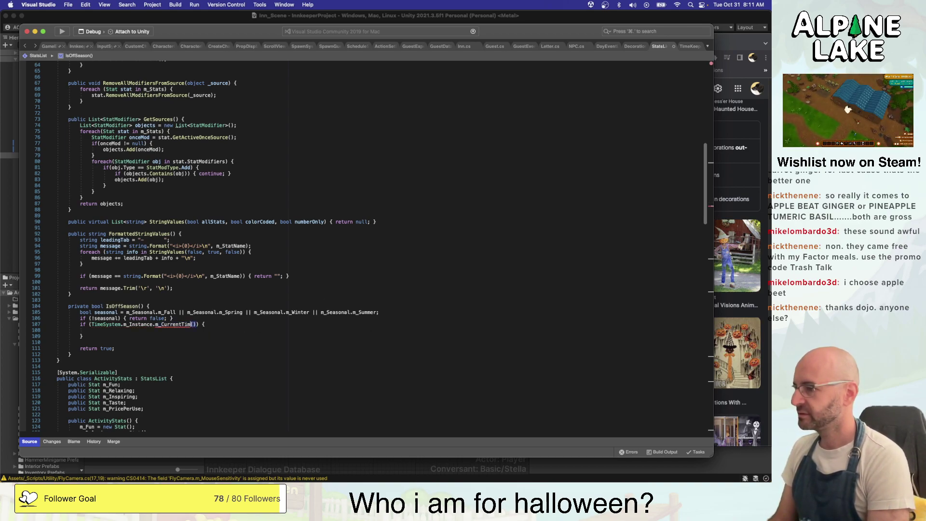
{"action": "type", "text": "m"}
{"action": "key", "text": "BackSpace"}
{"action": "type", "text": "getsa"}
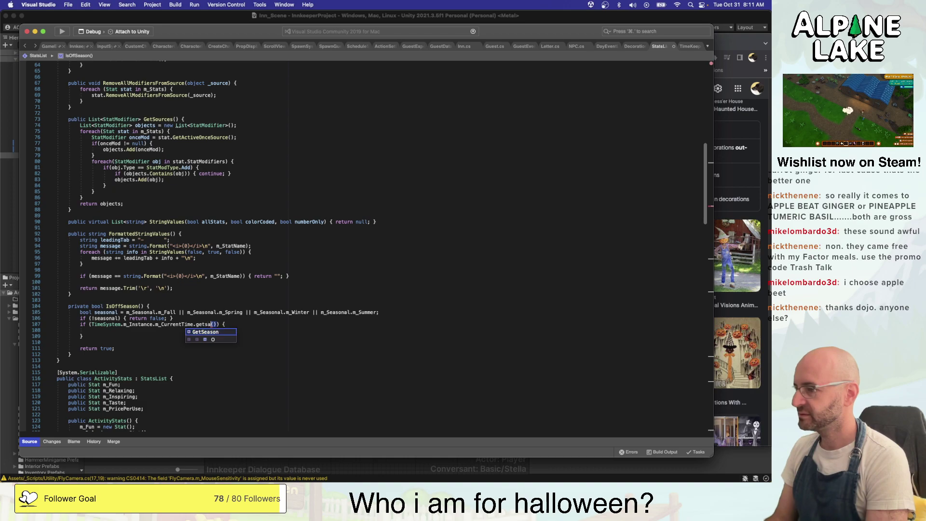
{"action": "key", "text": "Return"}
{"action": "key", "text": "BackSpace"}
{"action": "key", "text": "ctrl+space"}
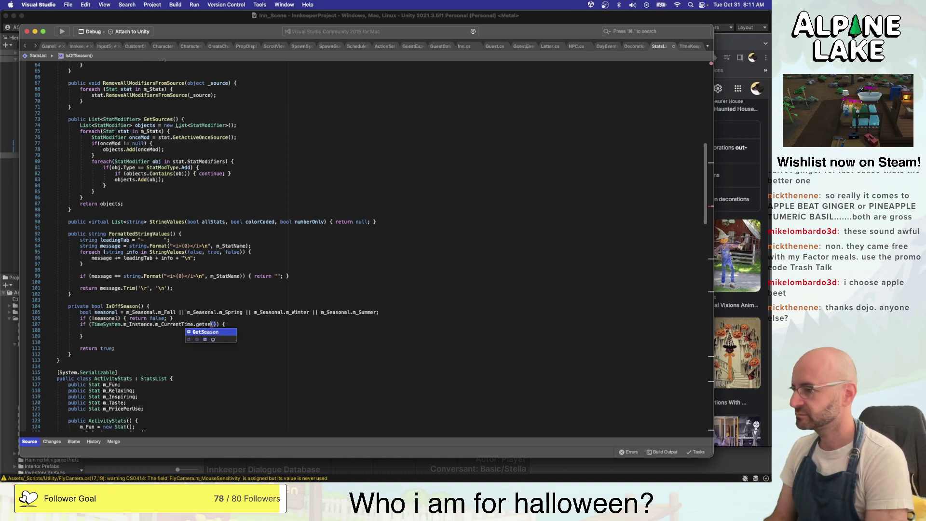
{"action": "key", "text": "Return"}
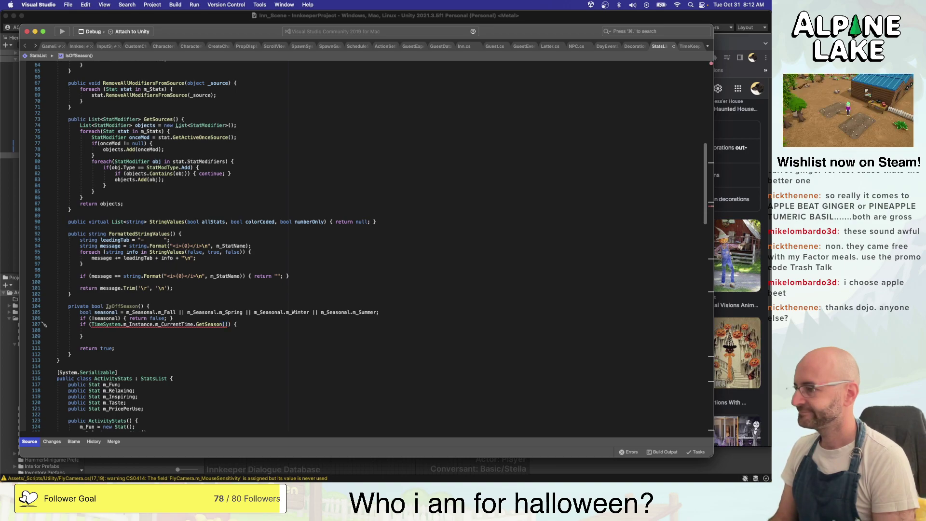
Start a new if statement above the existing GetSeason check in IsOffSeason, calling m_Seasonal.Match with an argument beginning TimeSystem.m_Instance
{"action": "key", "text": "Return"}
{"action": "key", "text": "Return"}
{"action": "key", "text": "Up"}
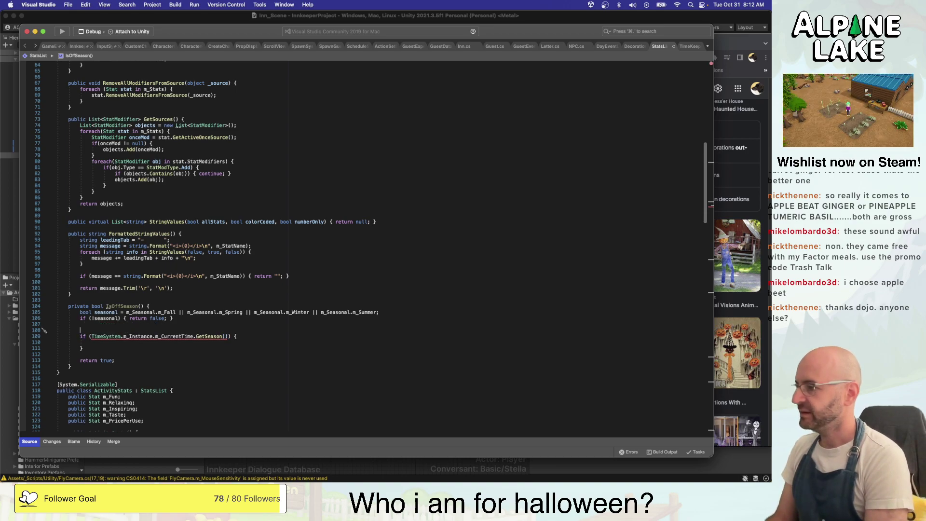
{"action": "type", "text": "if(m_Seasonal"}
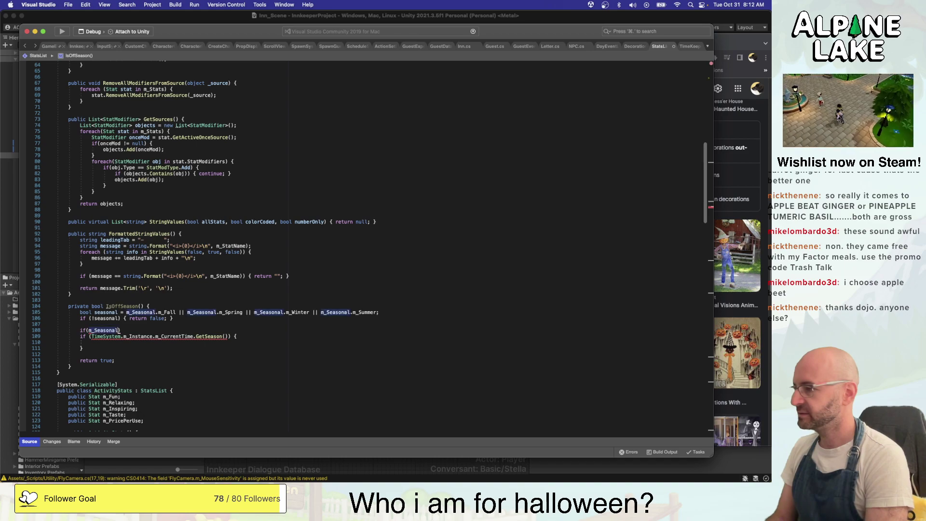
{"action": "type", "text": ".Match("}
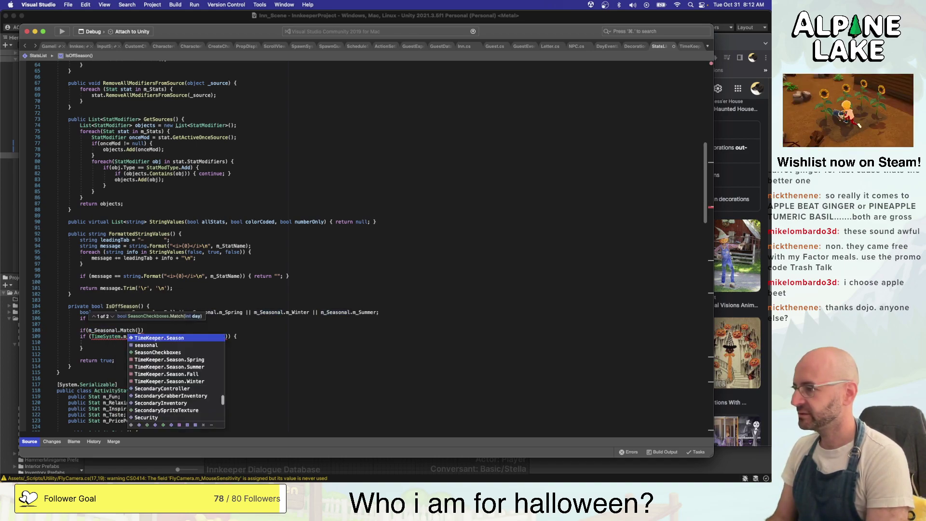
{"action": "type", "text": "TimeSystem.m"}
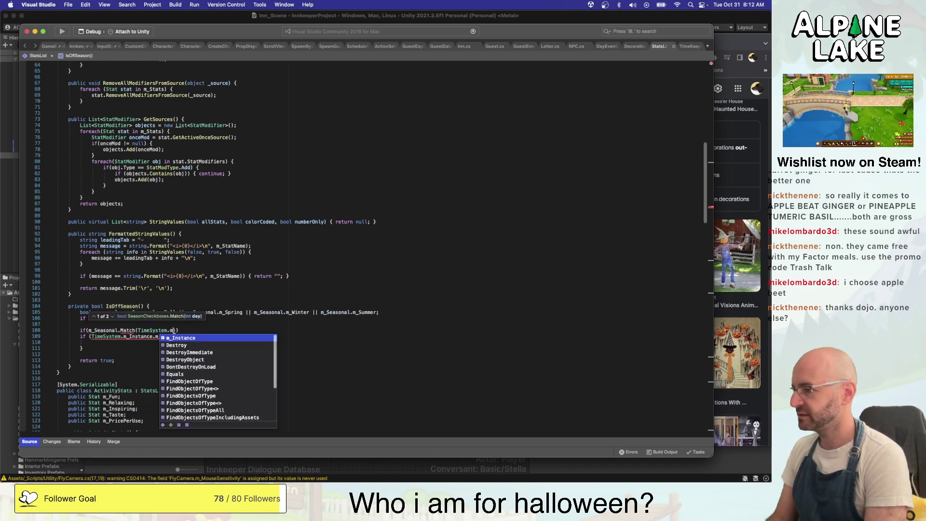
{"action": "type", "text": "_Instance.getcur"}
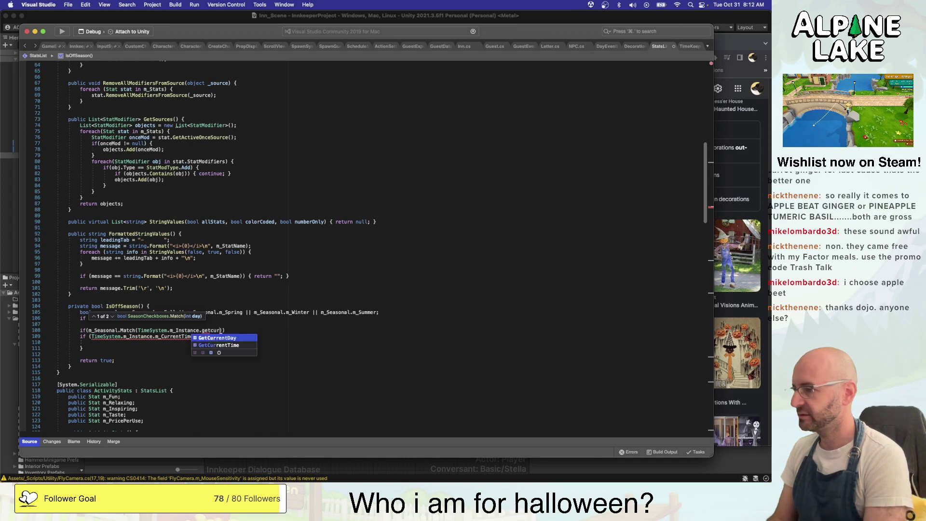
Complete the Match argument with m_CurrentTime.GetSeason() and give the if statement an inline return true body
{"action": "key", "text": "alt+shift+Left"}
{"action": "type", "text": "currentitme"}
{"action": "key", "text": "Return"}
{"action": "type", "text": "."}
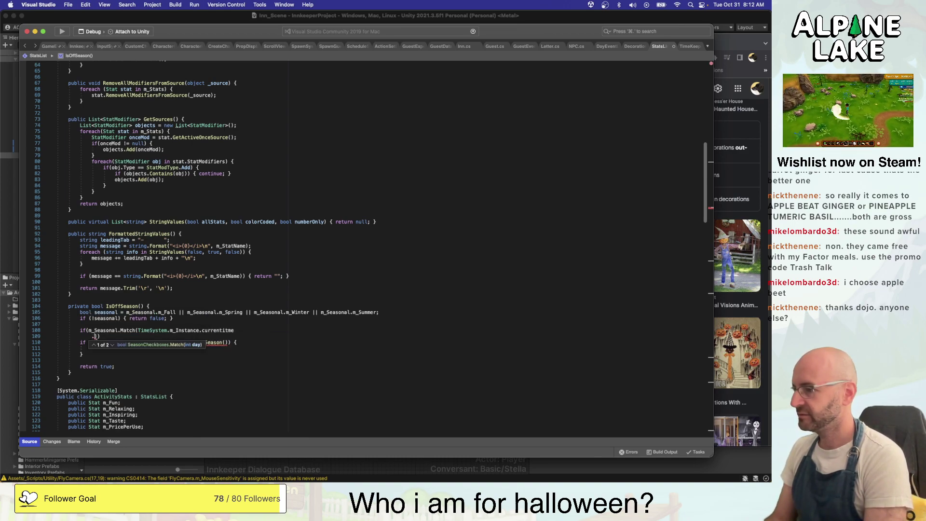
{"action": "key", "text": "BackSpace"}
{"action": "key", "text": "BackSpace"}
{"action": "key", "text": "alt+shift+Left"}
{"action": "type", "text": "m_c"}
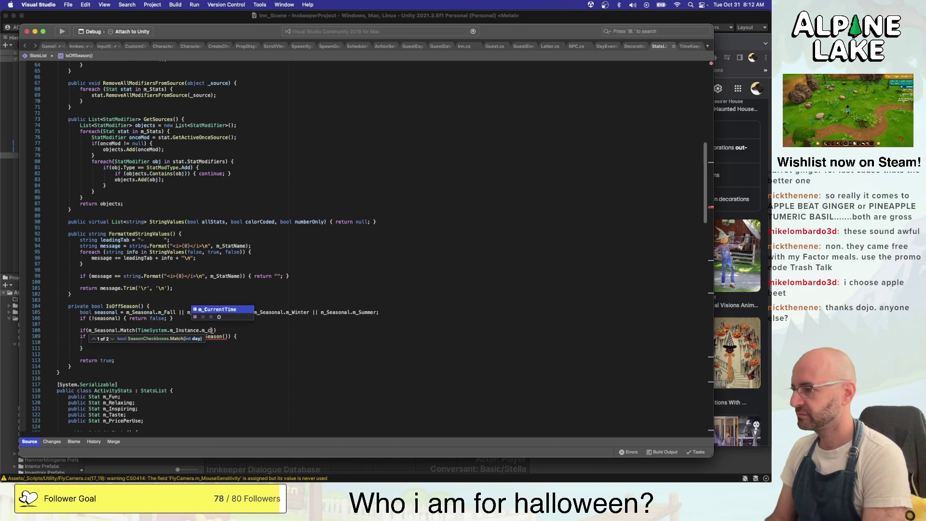
{"action": "type", "text": ".ge"}
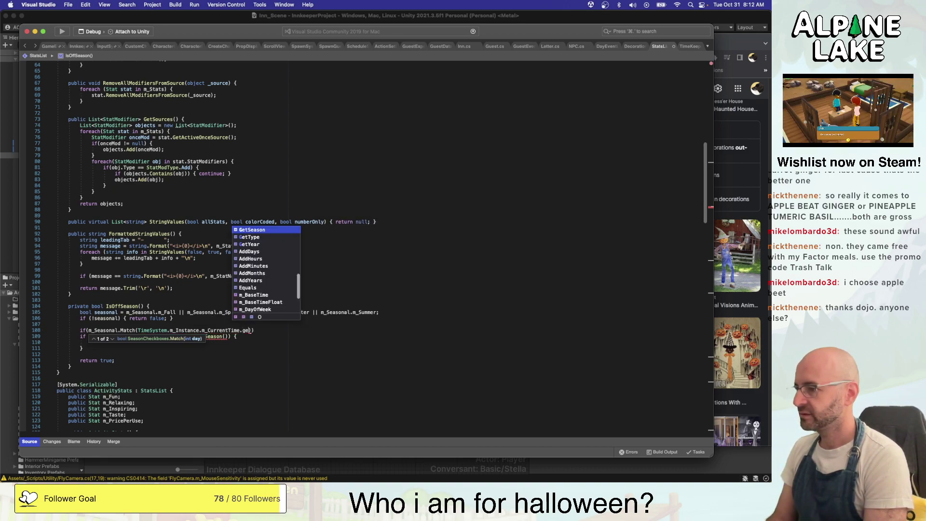
{"action": "key", "text": "Return"}
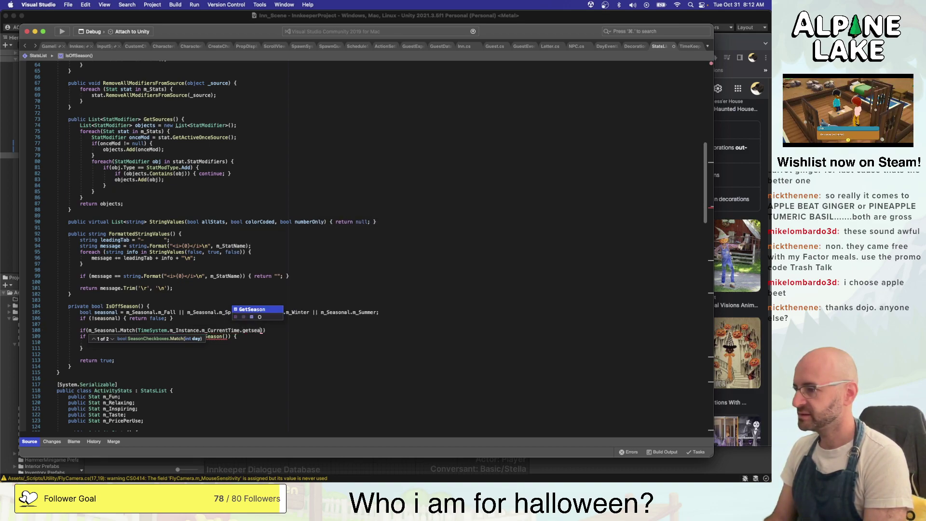
{"action": "type", "text": "()"}
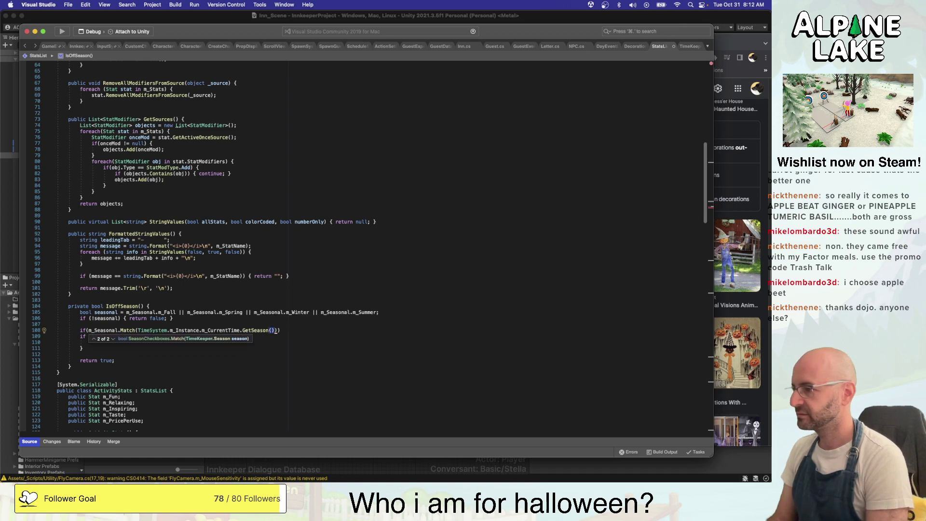
{"action": "type", "text": ")) { "}
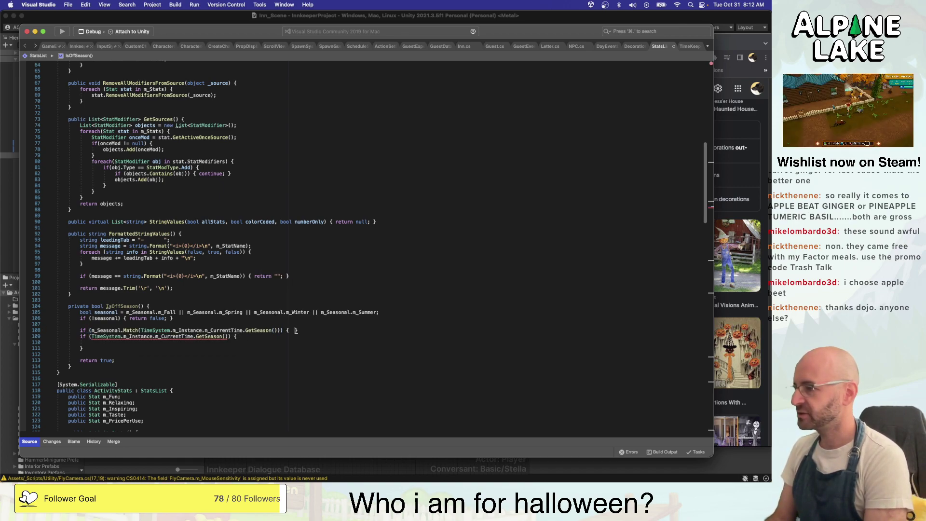
{"action": "type", "text": "return true;"}
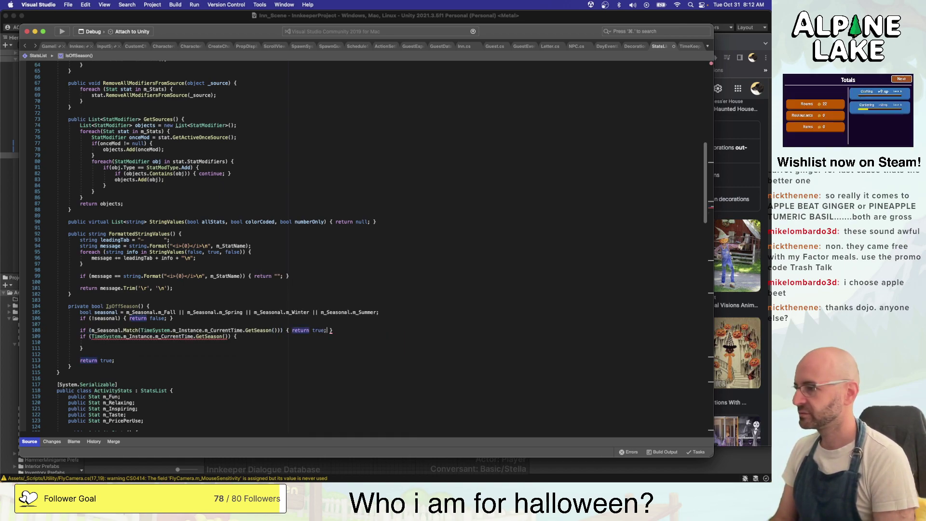
Delete the old, empty if block that uses only TimeSystem.m_Instance.m_CurrentTime.GetSeason() as its condition
{"action": "key", "text": "Down"}
{"action": "key", "text": "shift+super+Left"}
{"action": "key", "text": "shift+Down"}
{"action": "key", "text": "shift+Down"}
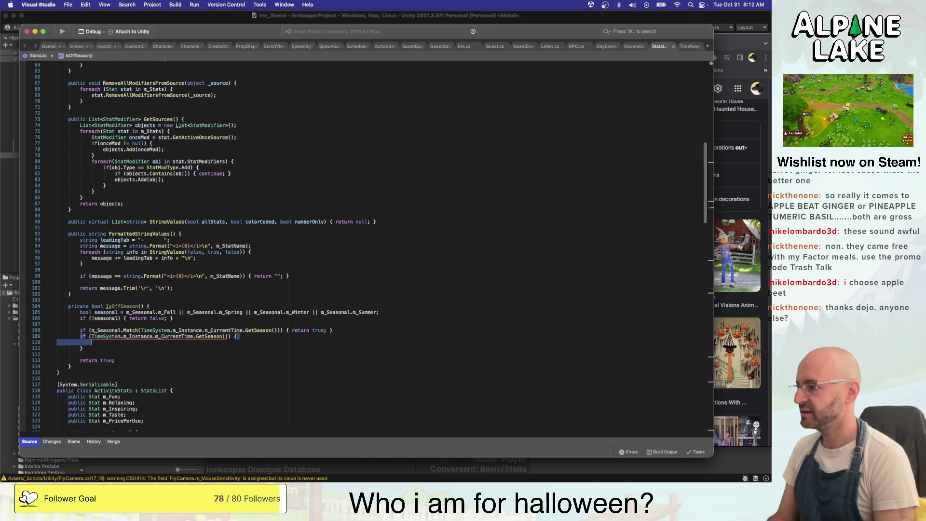
{"action": "key", "text": "Up"}
{"action": "key", "text": "Down"}
{"action": "key", "text": "Down"}
{"action": "key", "text": "Down"}
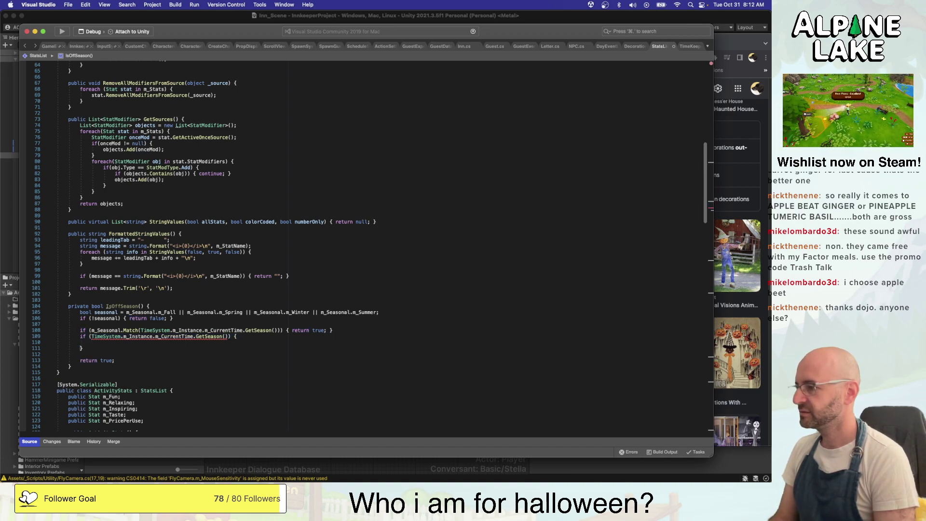
{"action": "key", "text": "Right"}
{"action": "key", "text": "shift+Up"}
{"action": "key", "text": "shift+Up"}
{"action": "key", "text": "shift+super+Left"}
{"action": "key", "text": "BackSpace"}
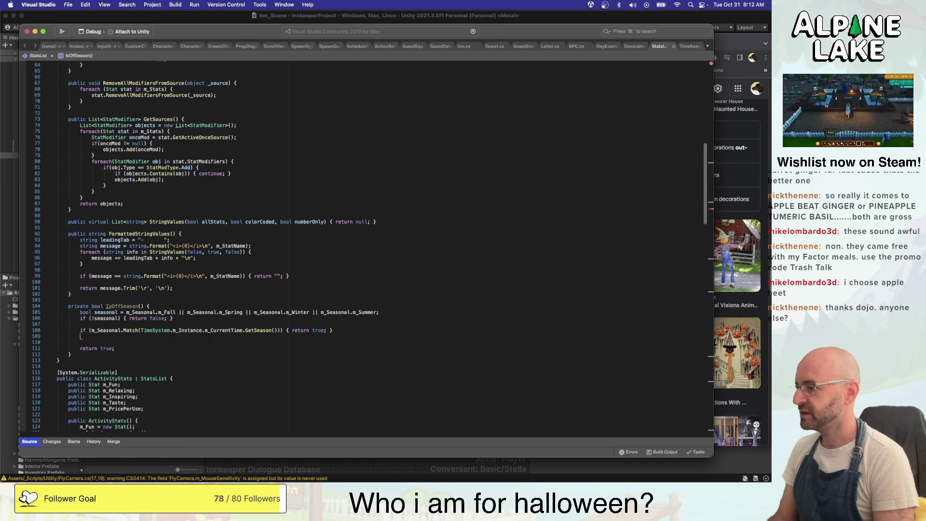
Remove the extra empty line between the m_Seasonal.Match check and the final return statement
{"action": "key", "text": "Down"}
{"action": "key", "text": "shift+super+Left"}
{"action": "key", "text": "BackSpace"}
{"action": "key", "text": "BackSpace"}
{"action": "key", "text": "Down"}
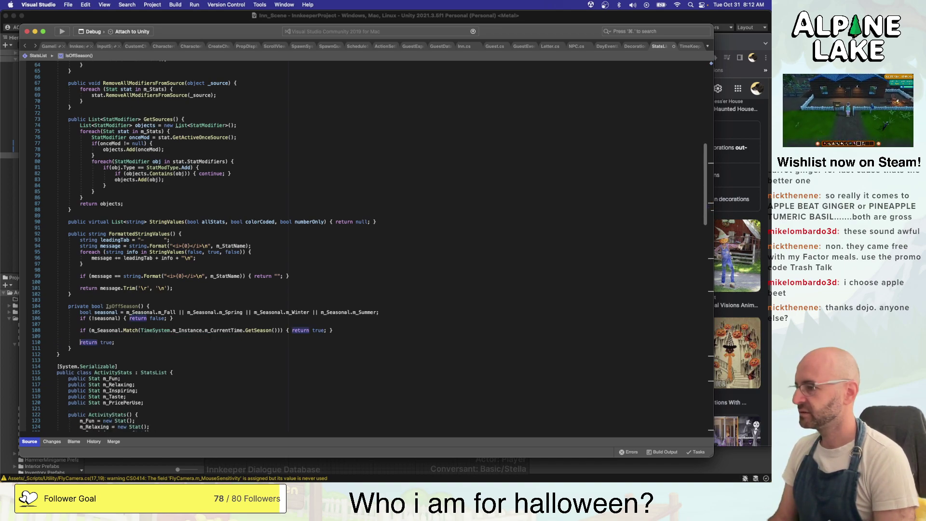
Change the final return statement of IsOffSeason to return false
{"action": "key", "text": "super+Right"}
{"action": "key", "text": "Left"}
{"action": "key", "text": "alt+BackSpace"}
{"action": "type", "text": "fal"}
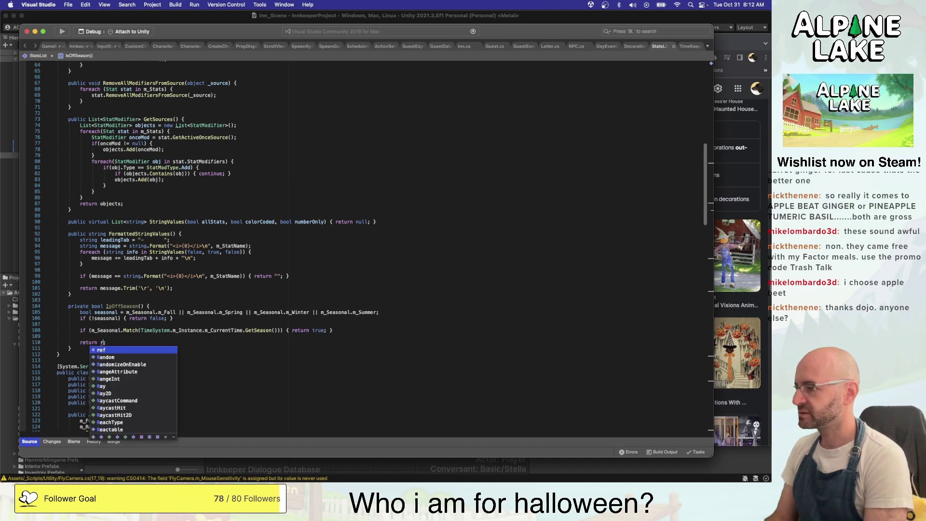
{"action": "type", "text": "se"}
{"action": "key", "text": "super+Left"}
{"action": "key", "text": "Up"}
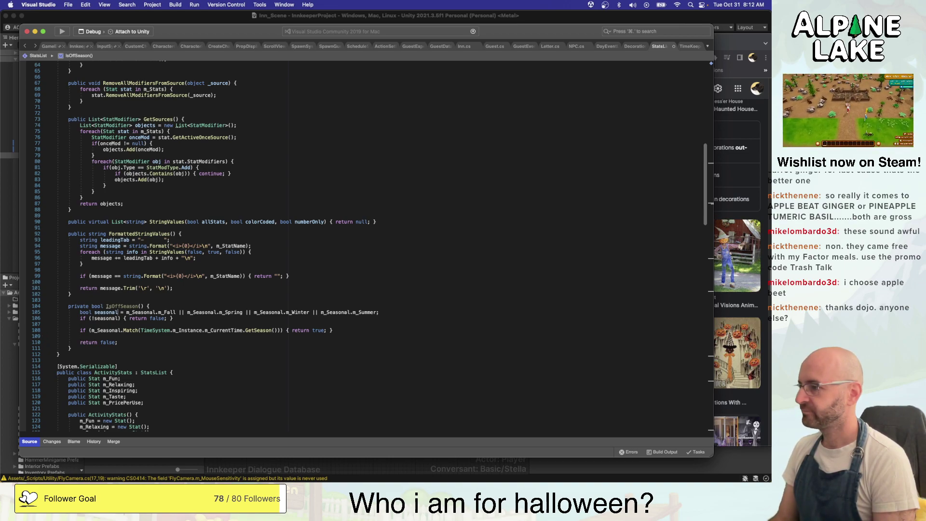
{"action": "key", "text": "Down"}
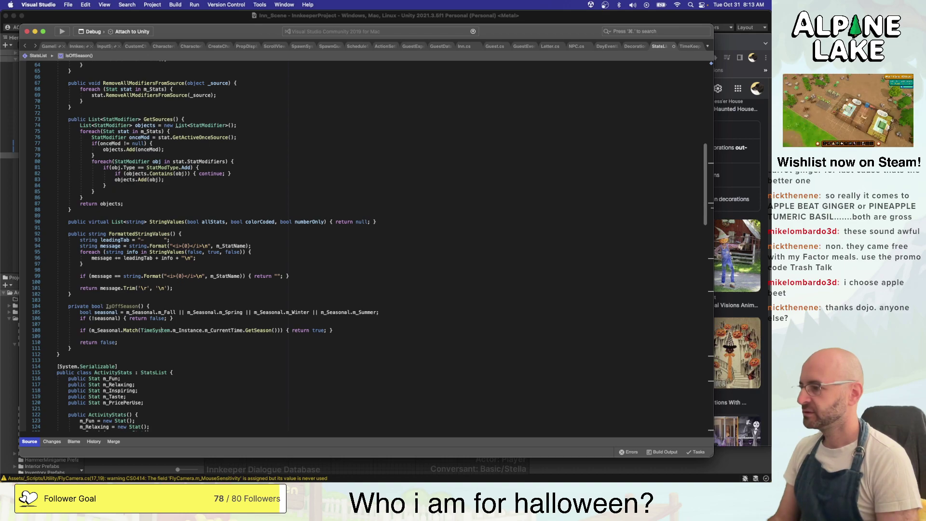
{"action": "left_click", "coordinate": [161, 331]}
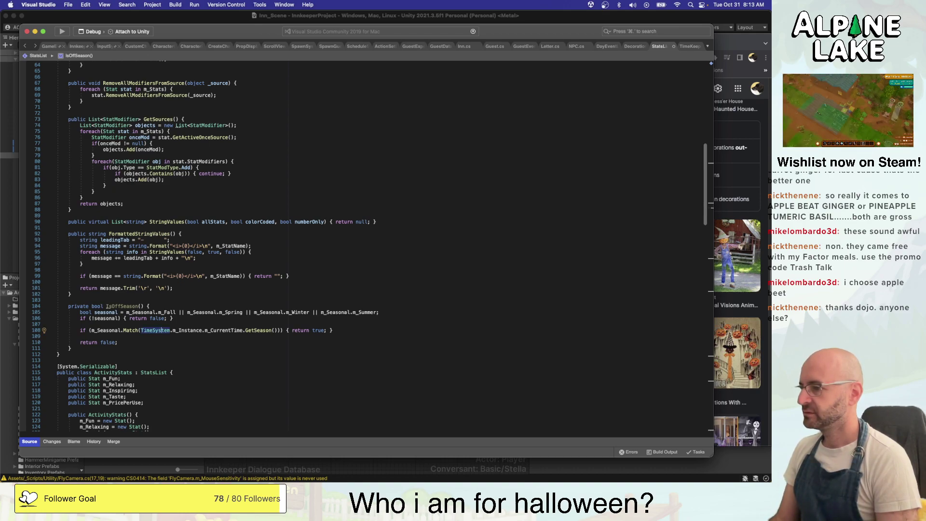
{"action": "key", "text": "super+Right"}
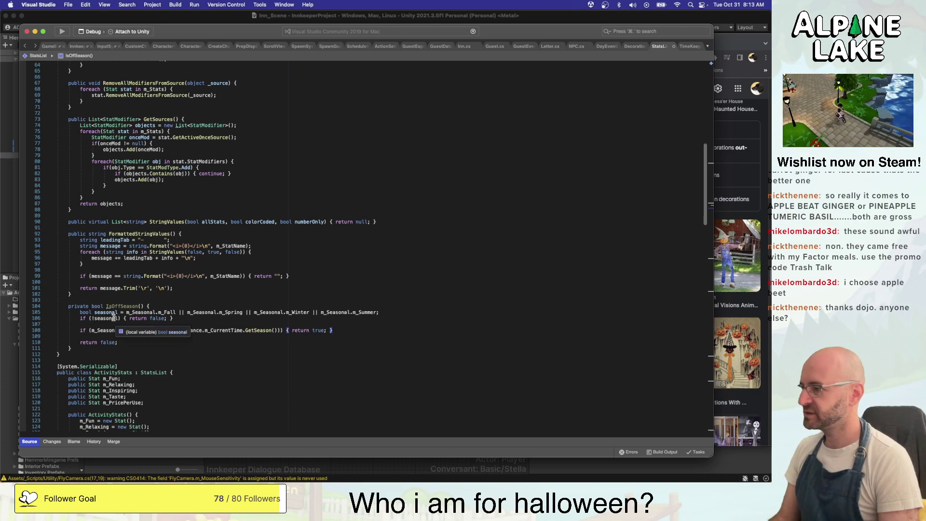
{"action": "left_click", "coordinate": [228, 323]}
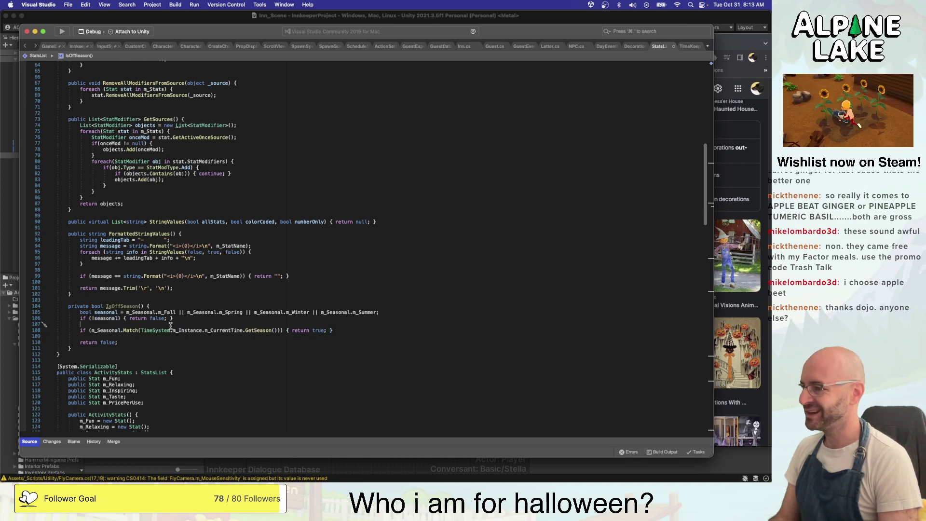
Try negating the m_Seasonal.Match condition in IsOffSeason with a leading exclamation mark
{"action": "left_click", "coordinate": [93, 331]}
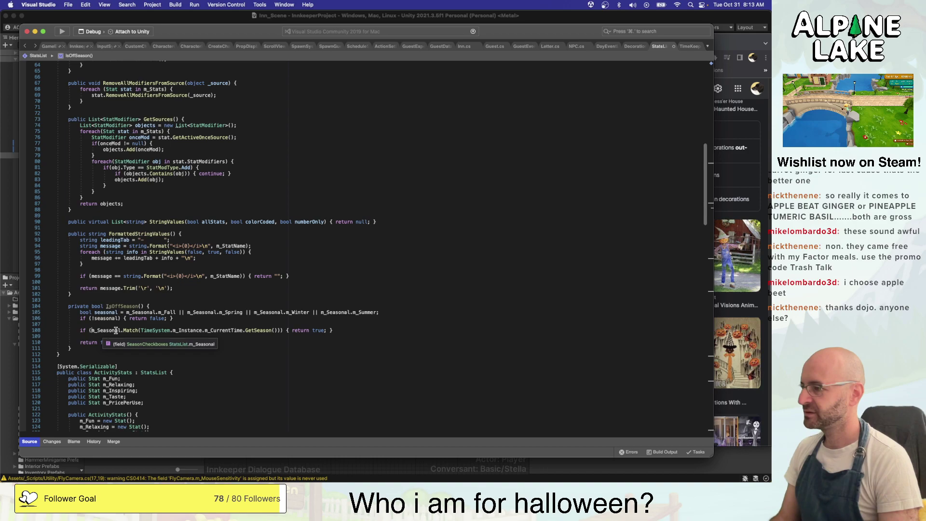
{"action": "type", "text": "!"}
{"action": "left_click", "coordinate": [192, 338]}
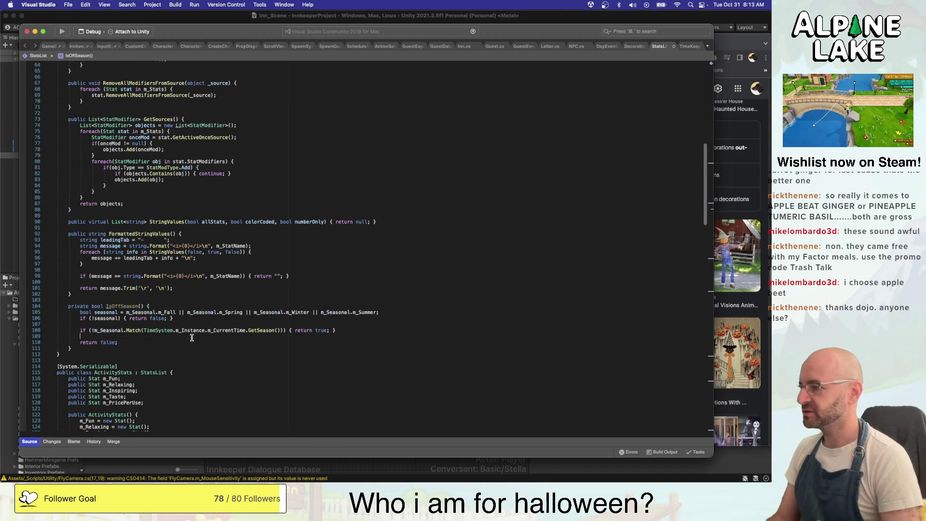
{"action": "double_click", "coordinate": [109, 342]}
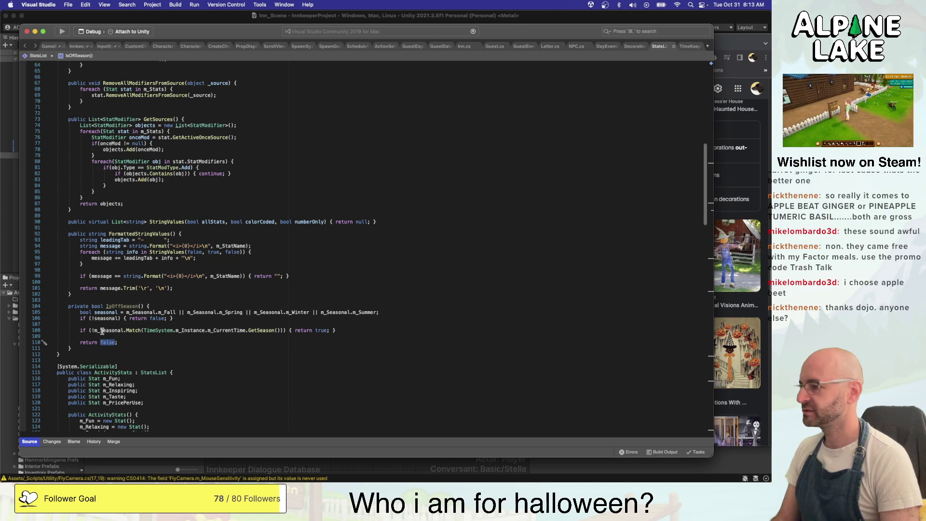
{"action": "left_click", "coordinate": [94, 330]}
{"action": "key", "text": "BackSpace"}
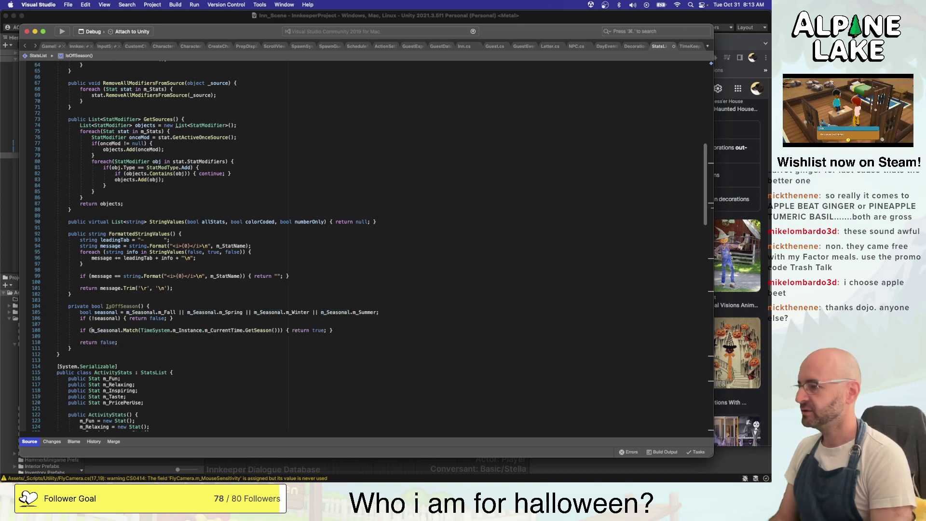
Make IsOffSeason return false when m_Seasonal.Match succeeds and return true in its final statement
{"action": "key", "text": "alt+shift+Left"}
{"action": "type", "text": "false"}
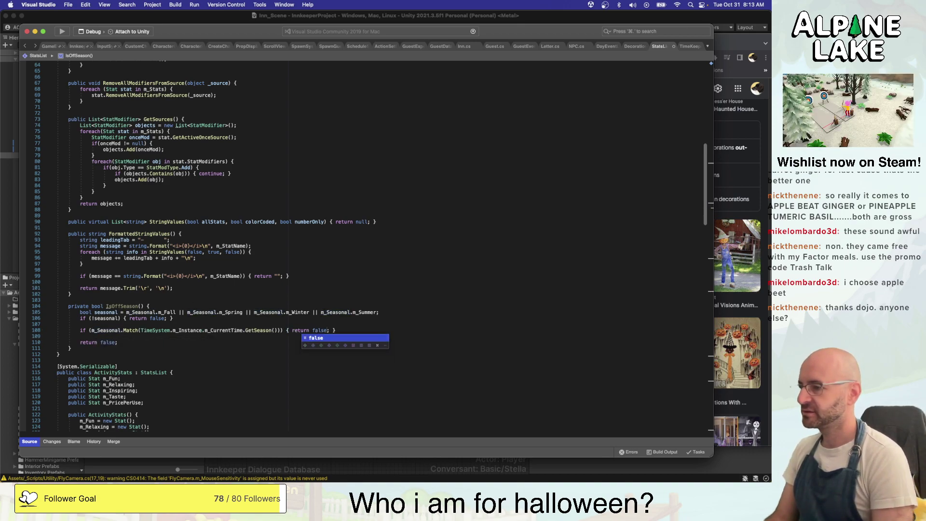
{"action": "key", "text": "Down"}
{"action": "key", "text": "alt+Right"}
{"action": "key", "text": "alt+Right"}
{"action": "key", "text": "BackSpace"}
{"action": "key", "text": "BackSpace"}
{"action": "key", "text": "BackSpace"}
{"action": "key", "text": "BackSpace"}
{"action": "key", "text": "BackSpace"}
{"action": "type", "text": "true"}
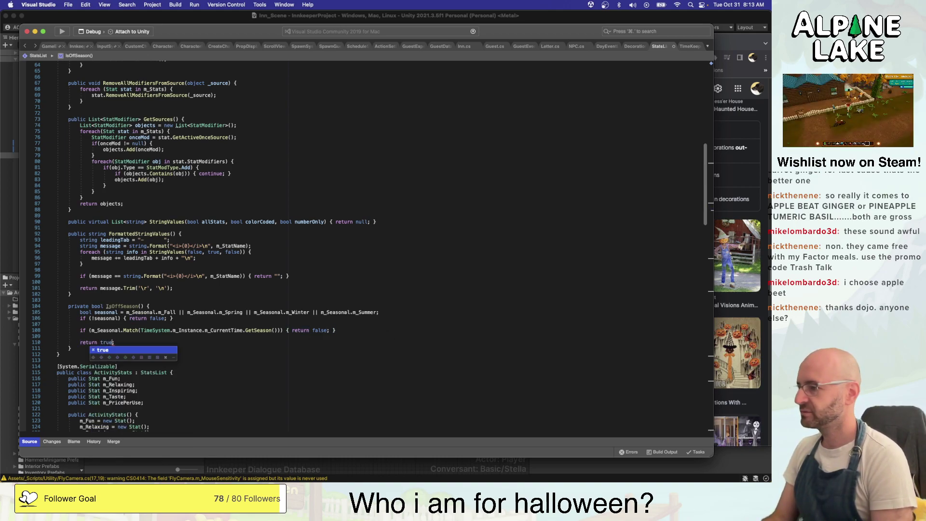
Remove the empty lines before and after the m_Seasonal.Match check in IsOffSeason
{"action": "key", "text": "Up"}
{"action": "key", "text": "BackSpace"}
{"action": "key", "text": "Up"}
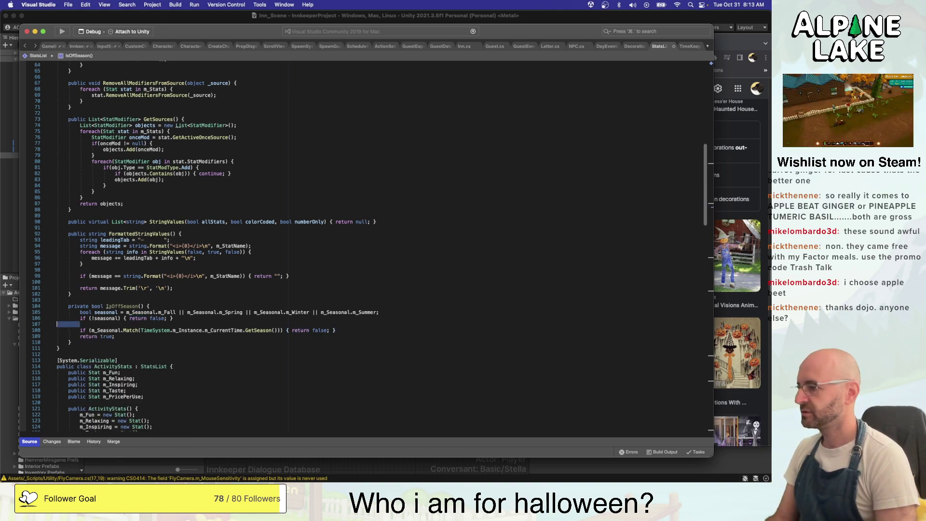
{"action": "key", "text": "BackSpace"}
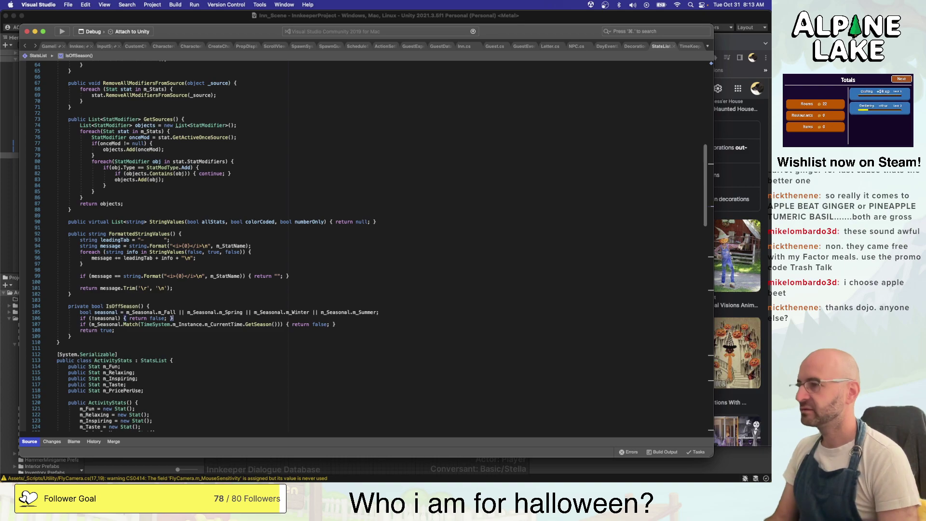
Add a check to GetTotalStats in StatsList that returns 0 when IsOffSeason() is true
{"action": "left_click", "coordinate": [237, 295]}
{"action": "left_click", "coordinate": [124, 306]}
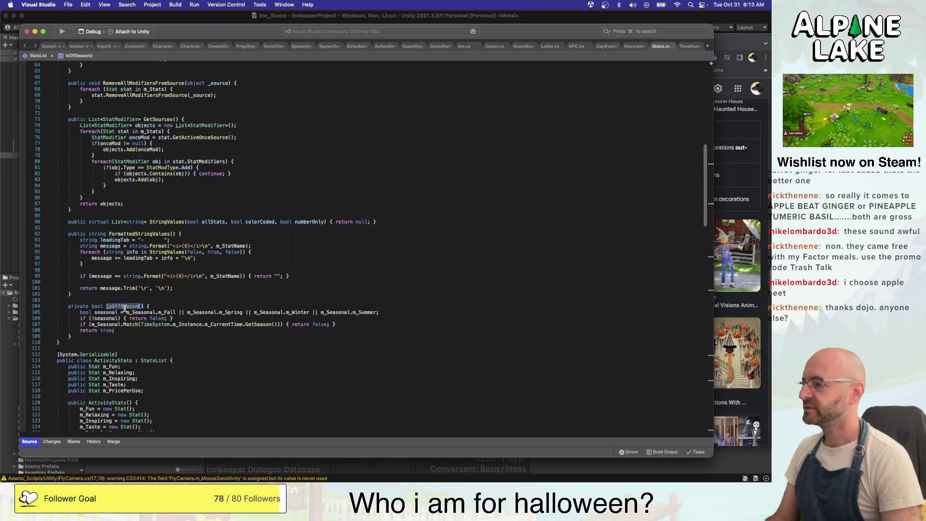
{"action": "scroll", "coordinate": [159, 302], "scroll_direction": "up", "scroll_amount": 5}
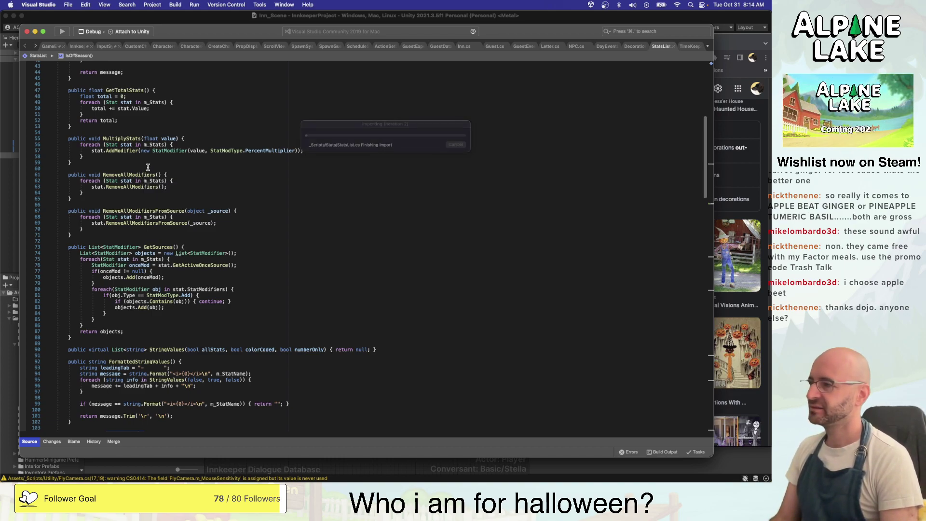
{"action": "left_click", "coordinate": [147, 164]}
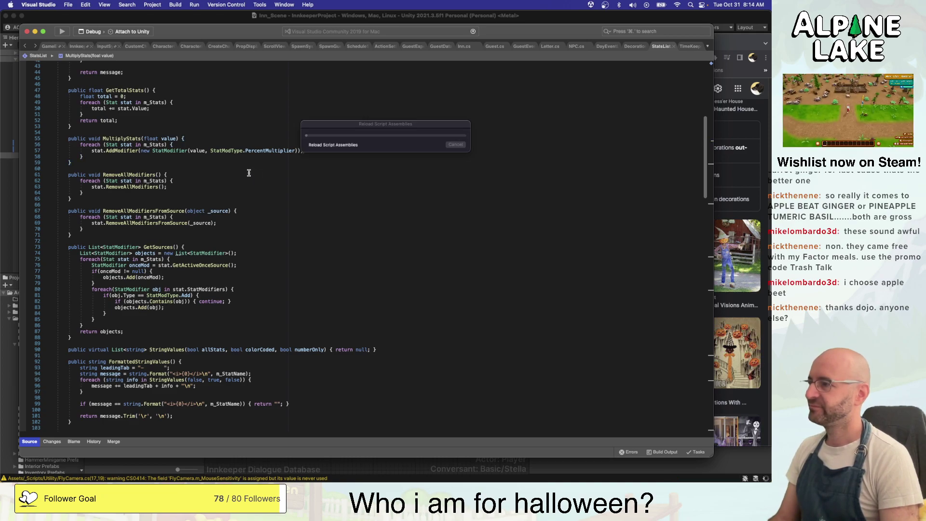
{"action": "scroll", "coordinate": [243, 173], "scroll_direction": "up", "scroll_amount": 3}
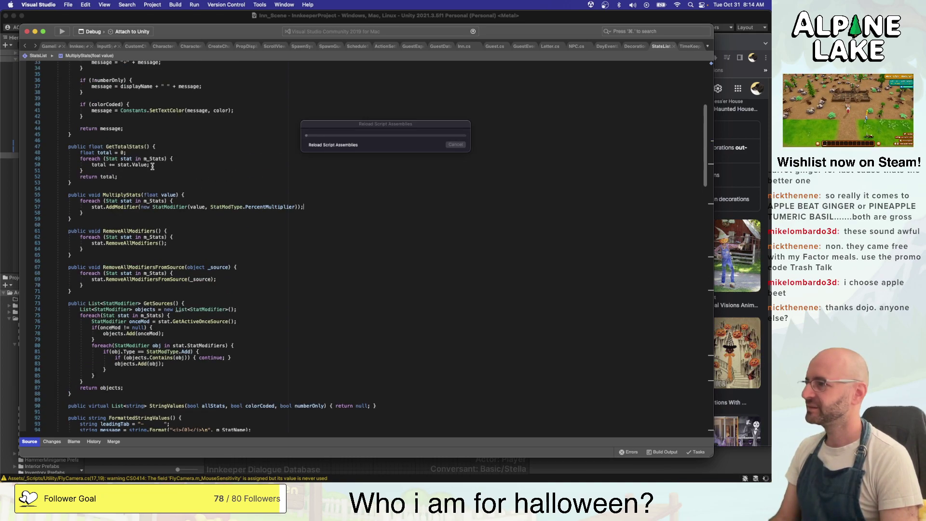
{"action": "left_click", "coordinate": [146, 153]}
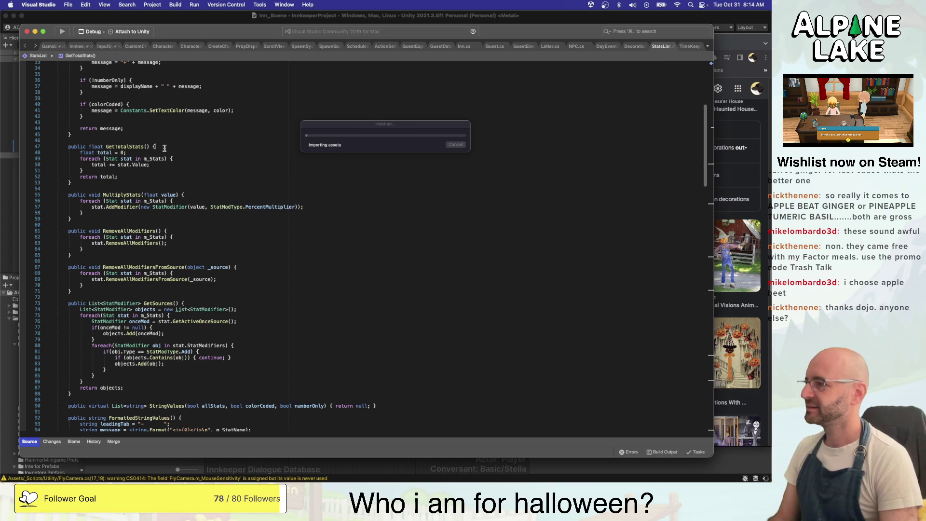
{"action": "key", "text": "Down"}
{"action": "key", "text": "Return"}
{"action": "type", "text": "if(m_"}
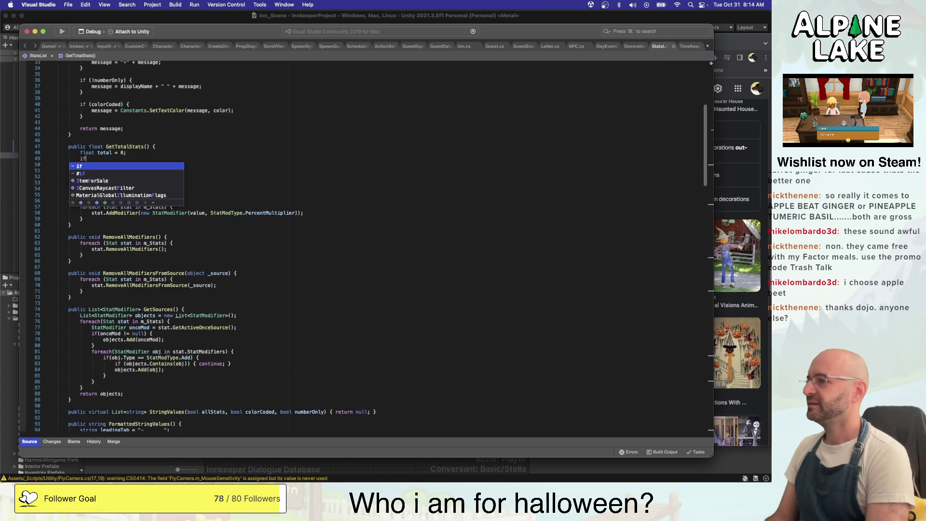
{"action": "key", "text": "BackSpace"}
{"action": "key", "text": "BackSpace"}
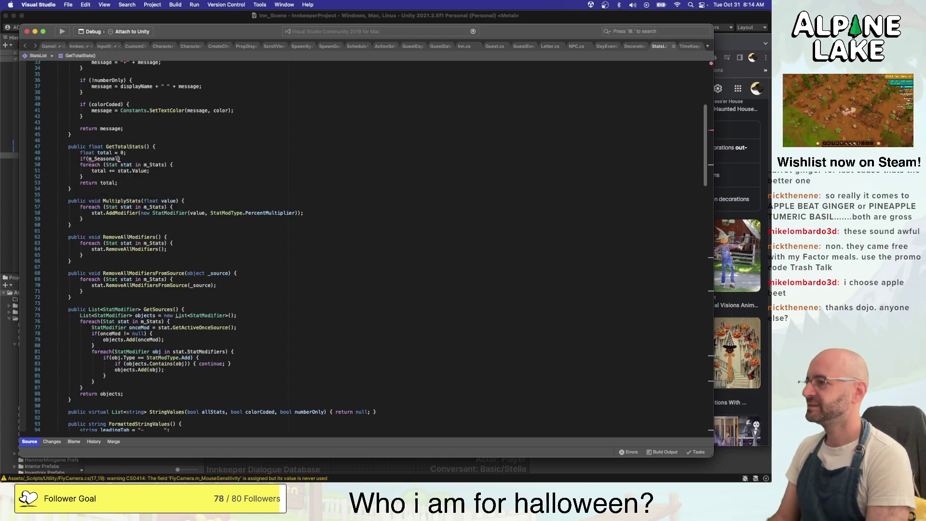
{"action": "type", "text": "g"}
{"action": "key", "text": "BackSpace"}
{"action": "type", "text": "IsOffSeason"}
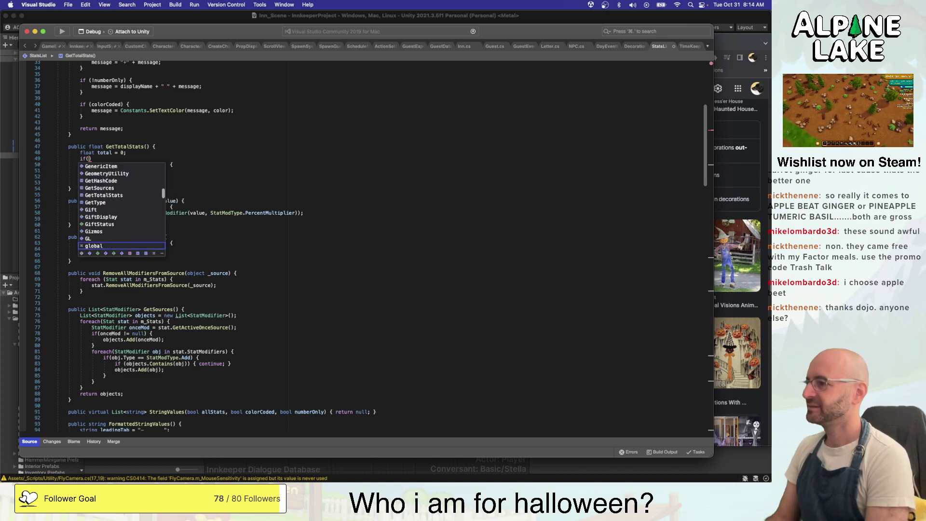
{"action": "key", "text": "Return"}
{"action": "type", "text": "()) { "}
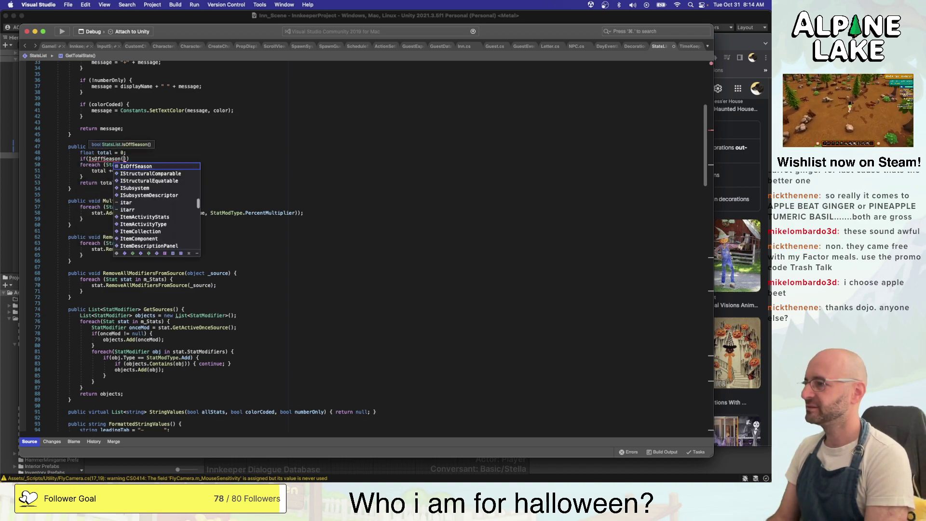
{"action": "type", "text": "r"}
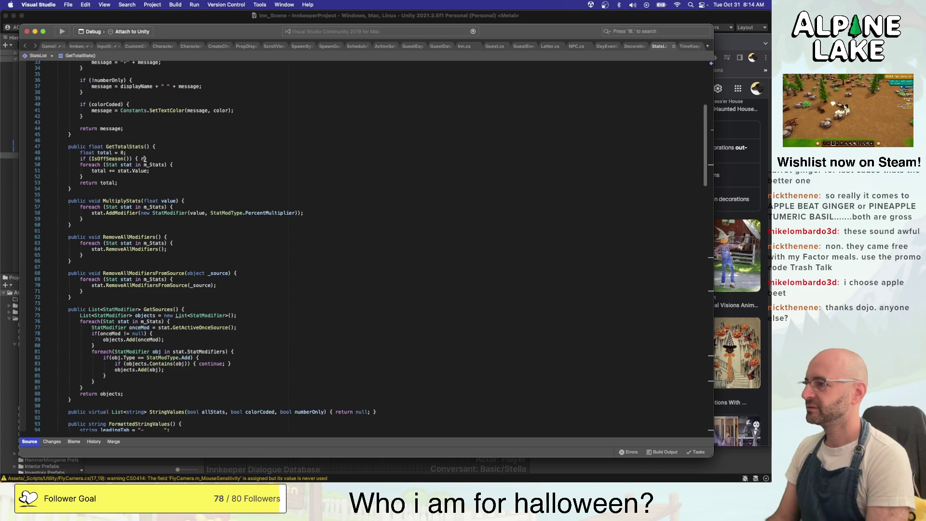
{"action": "type", "text": "eturn 0;"}
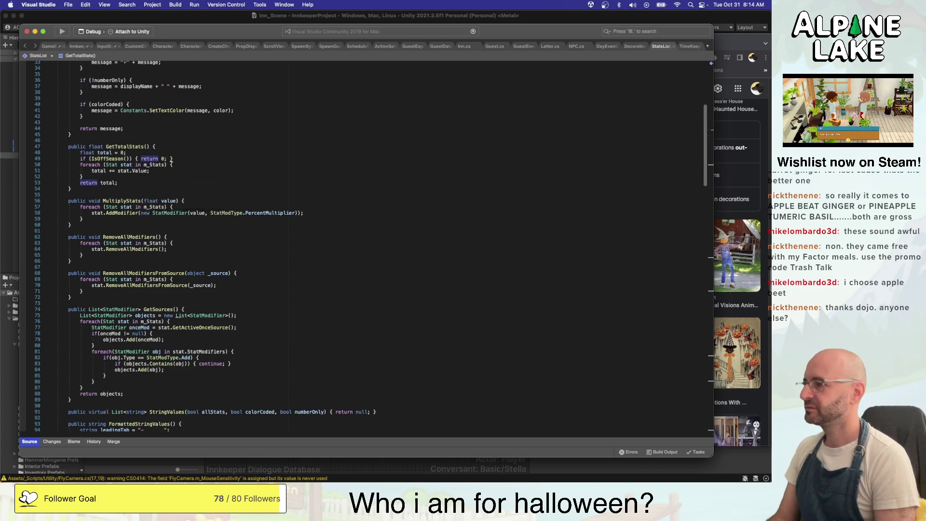
Move the IsOffSeason check above the total declaration in GetTotalStats and save the script
{"action": "key", "text": "alt+Up"}
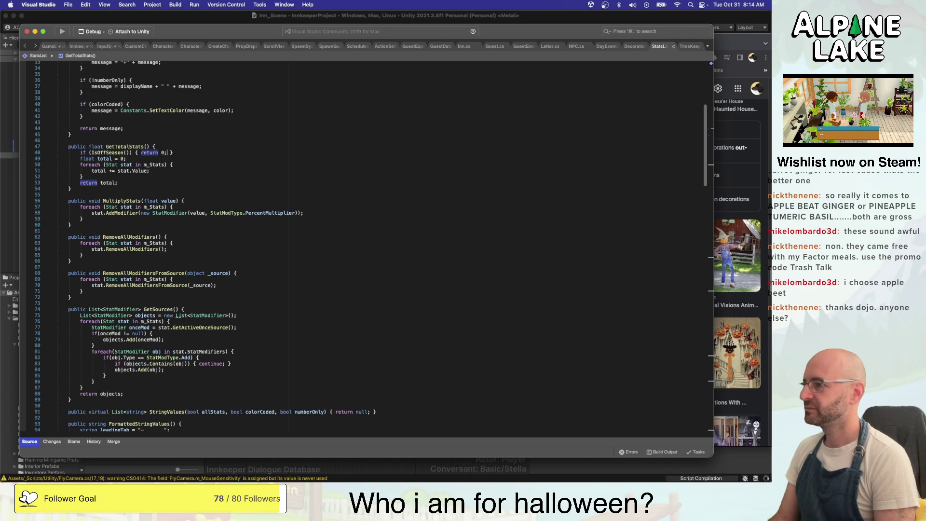
{"action": "key", "text": "super+s"}
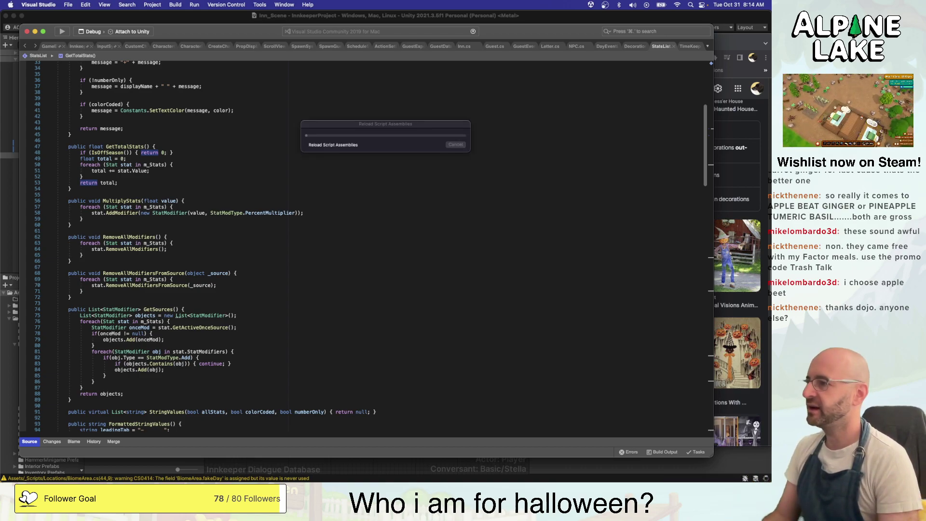
{"action": "left_click", "coordinate": [116, 141]}
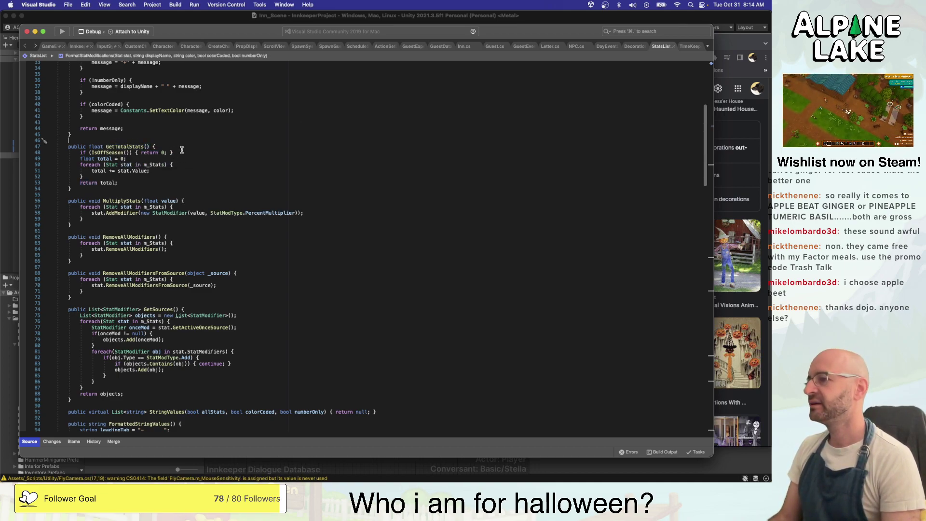
{"action": "left_click", "coordinate": [184, 149]}
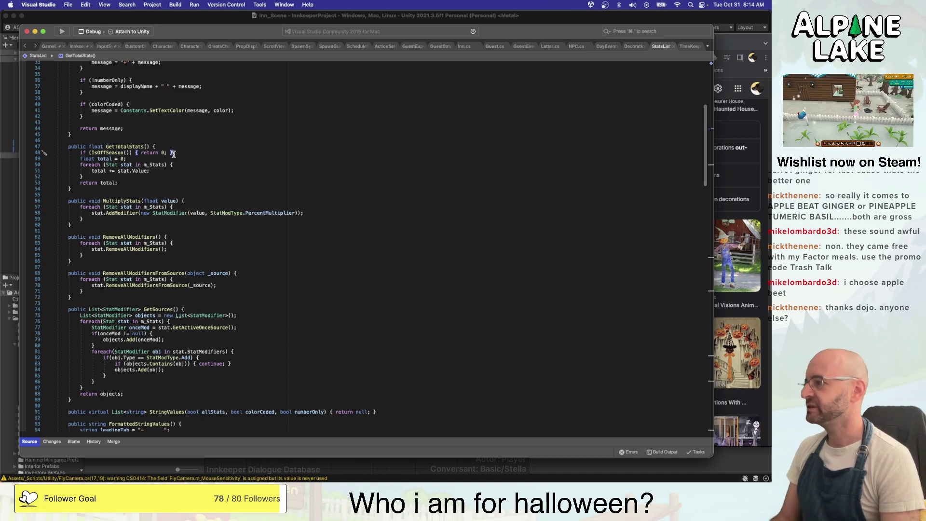
Delete the IsOffSeason check line from GetTotalStats
{"action": "scroll", "coordinate": [164, 140], "scroll_direction": "up", "scroll_amount": 10}
{"action": "scroll", "coordinate": [134, 104], "scroll_direction": "down", "scroll_amount": 10}
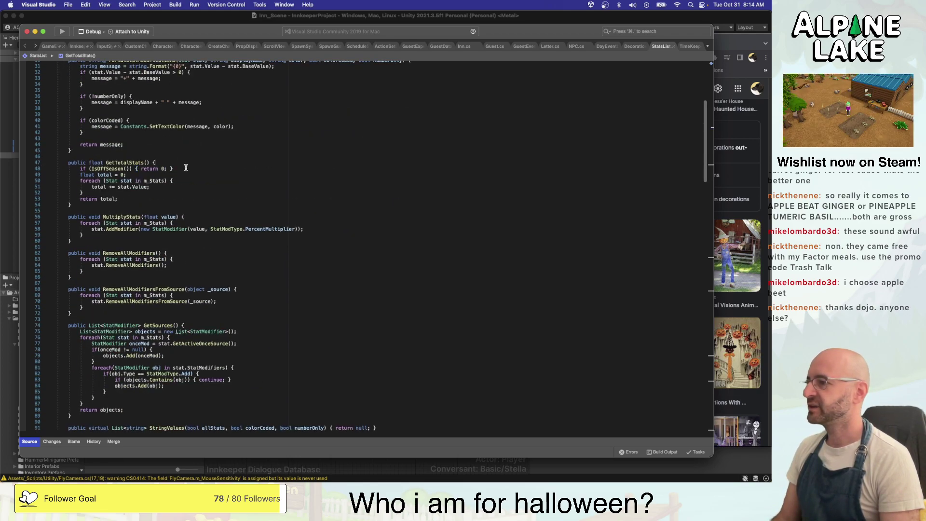
{"action": "scroll", "coordinate": [203, 154], "scroll_direction": "up", "scroll_amount": 4}
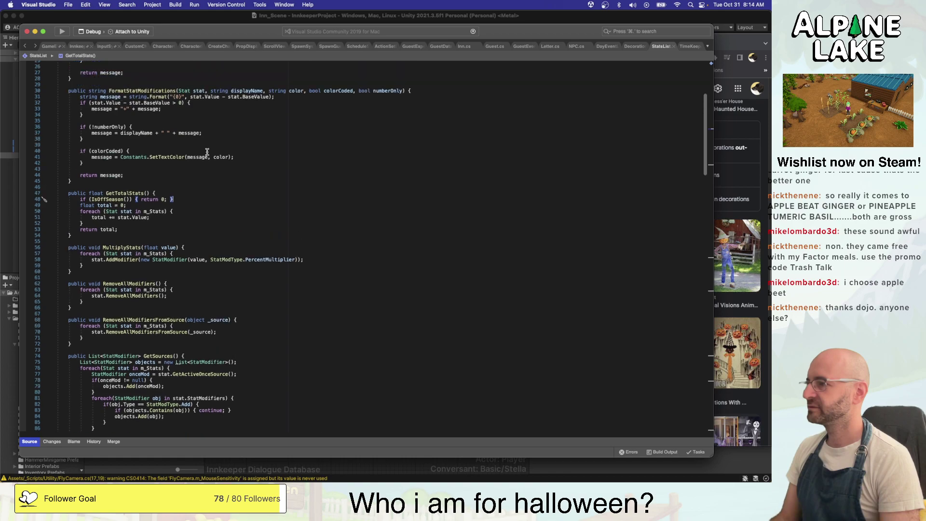
{"action": "key", "text": "super+shift+Left"}
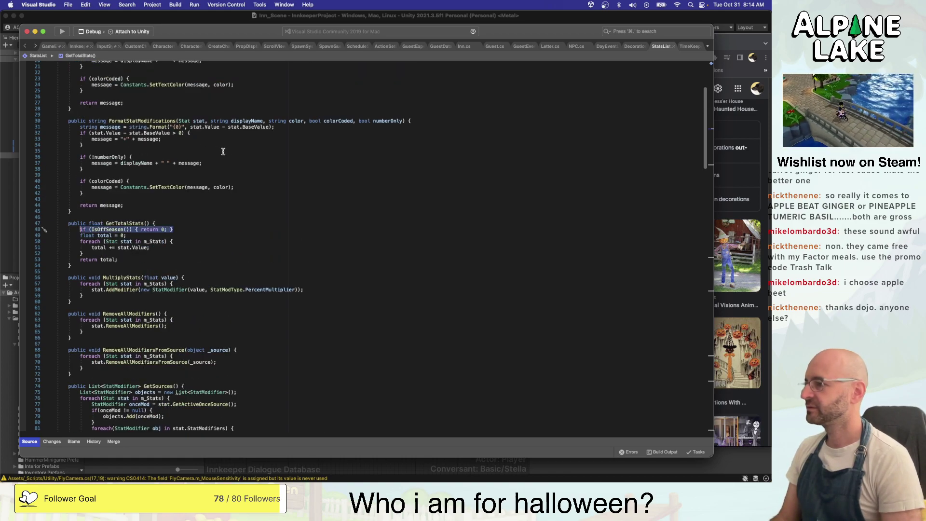
{"action": "key", "text": "BackSpace"}
{"action": "key", "text": "super+shift+Left"}
{"action": "key", "text": "BackSpace"}
{"action": "key", "text": "BackSpace"}
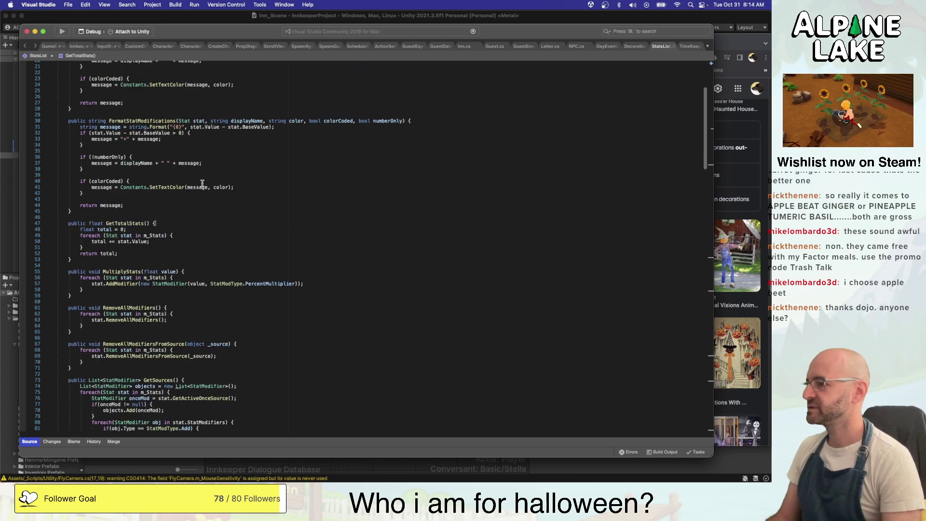
Go to the definition of the Stat class and examine its CalculateFinalValue and GetActiveOnceSource methods
{"action": "scroll", "coordinate": [191, 216], "scroll_direction": "down", "scroll_amount": 2}
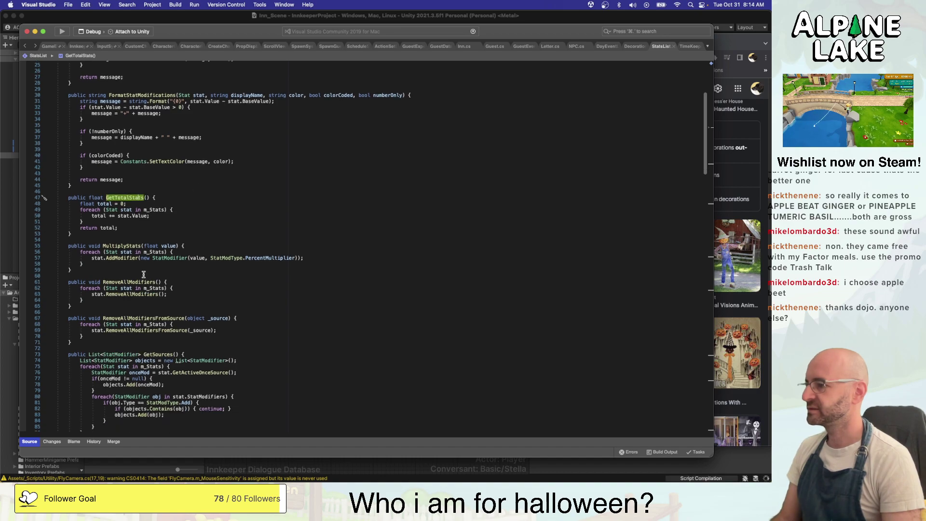
{"action": "left_click", "coordinate": [110, 288], "text": "super"}
{"action": "scroll", "coordinate": [114, 184], "scroll_direction": "down", "scroll_amount": 15}
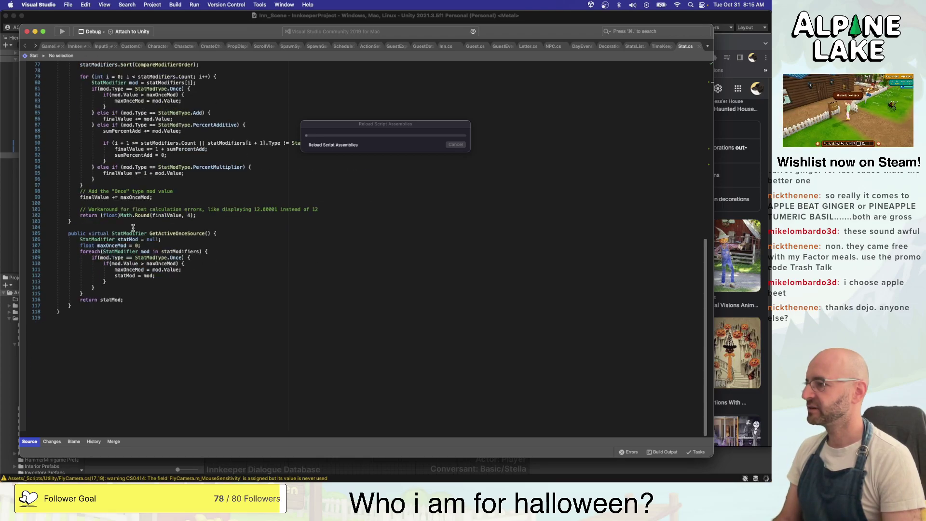
{"action": "scroll", "coordinate": [129, 207], "scroll_direction": "up", "scroll_amount": 5}
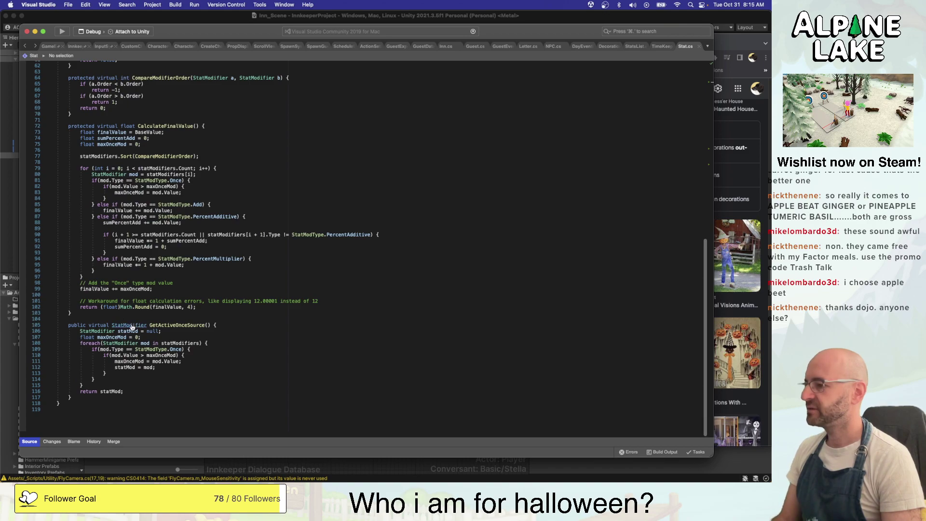
Go to the definition of StatModifier and examine the PercentAdditive and PercentMultiplier entries of the StatModType enum
{"action": "left_click", "coordinate": [132, 325], "text": "super"}
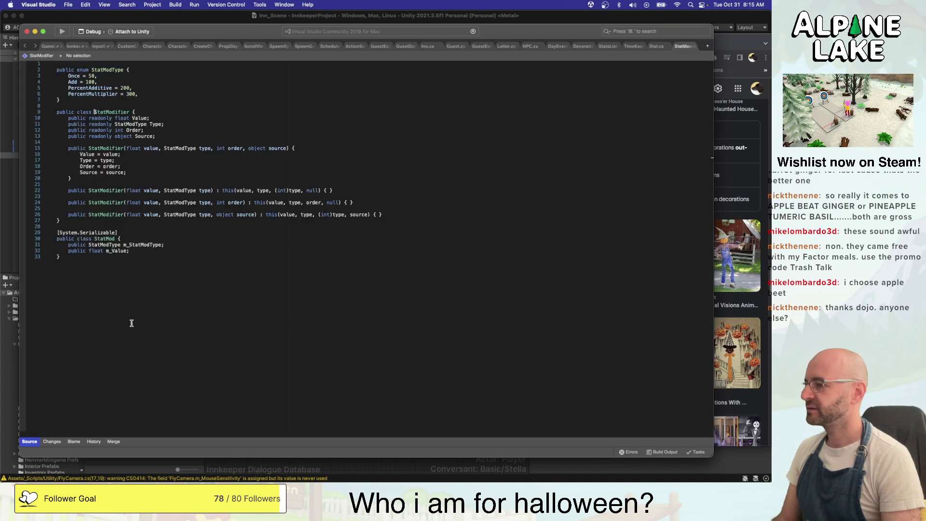
{"action": "left_click", "coordinate": [170, 92]}
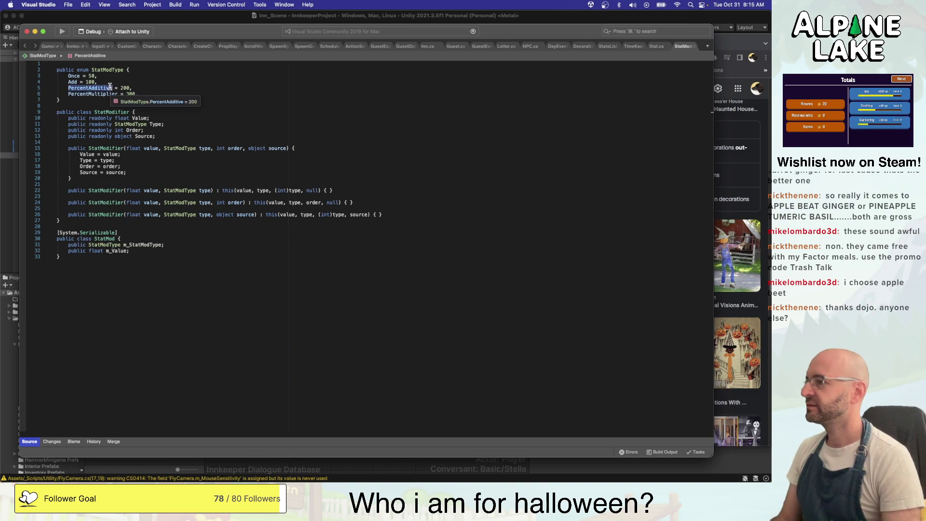
{"action": "double_click", "coordinate": [102, 92]}
{"action": "double_click", "coordinate": [102, 88]}
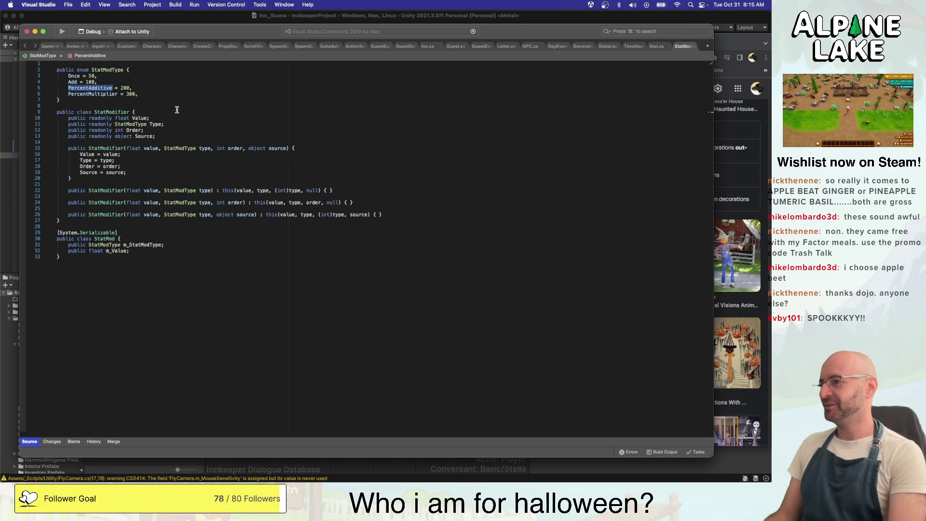
{"action": "left_click", "coordinate": [175, 103]}
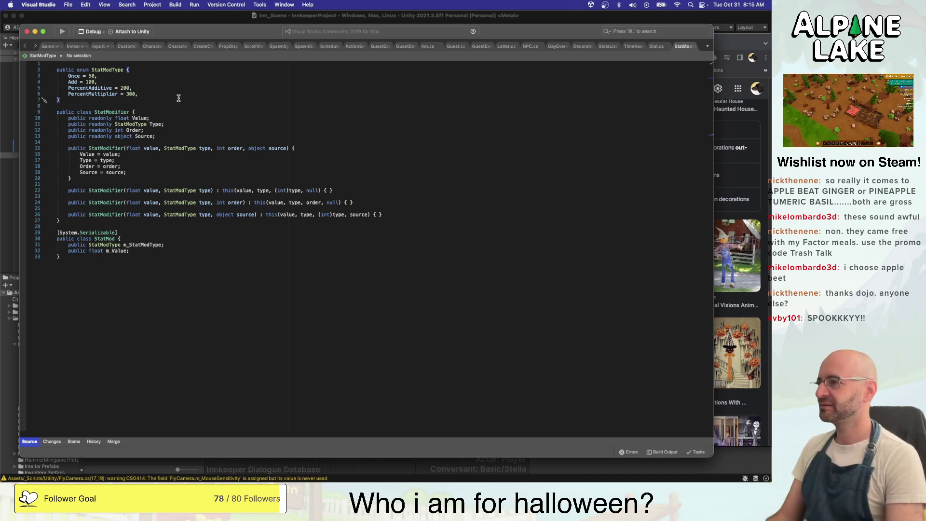
{"action": "left_click", "coordinate": [183, 95]}
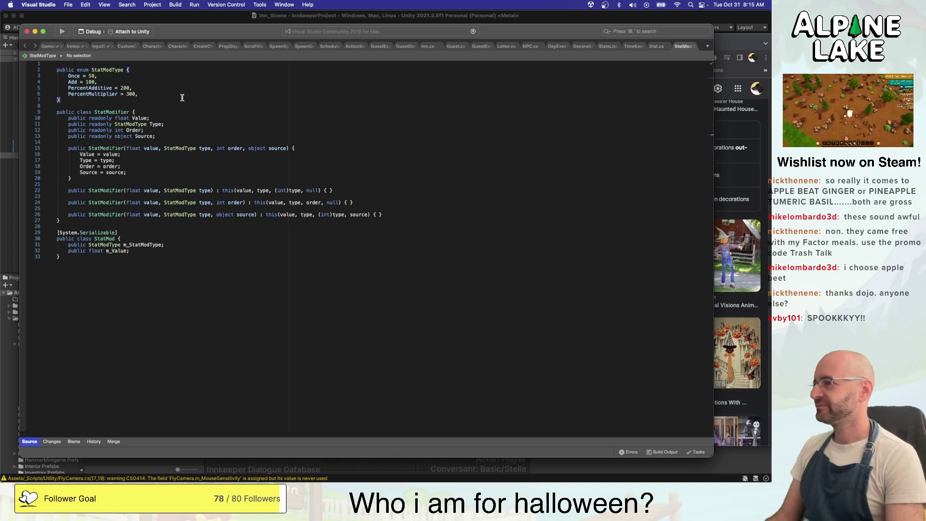
{"action": "left_click", "coordinate": [187, 72]}
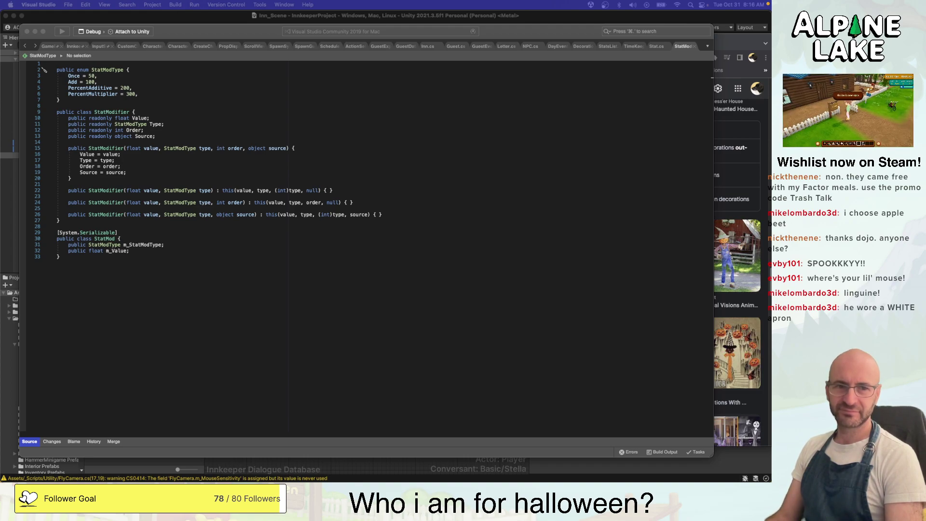
Switch to Chrome, return from the Pinterest page to the Google search, and browse the image results for ratatouille linguini
{"action": "left_click_drag", "start_coordinate": [581, 105], "coordinate": [212, 55]}
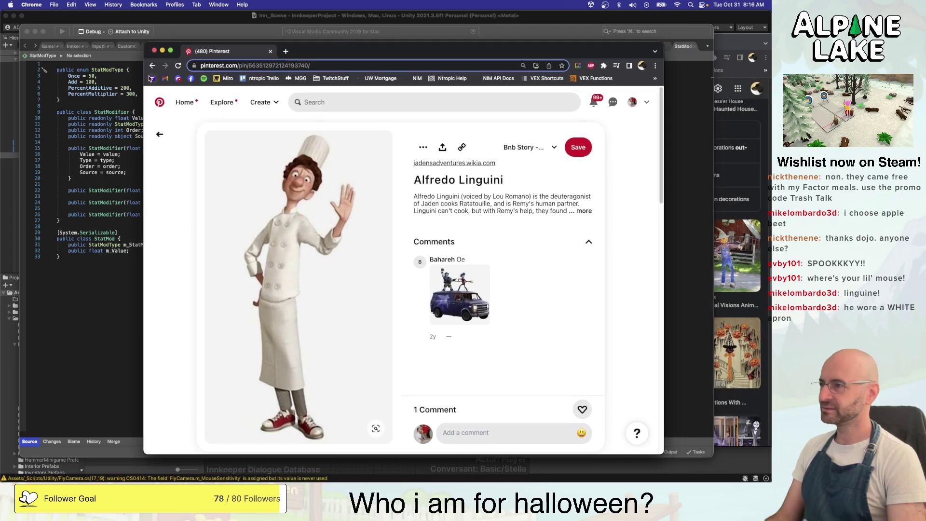
{"action": "left_click", "coordinate": [152, 65]}
{"action": "scroll", "coordinate": [270, 164], "scroll_direction": "down", "scroll_amount": 5}
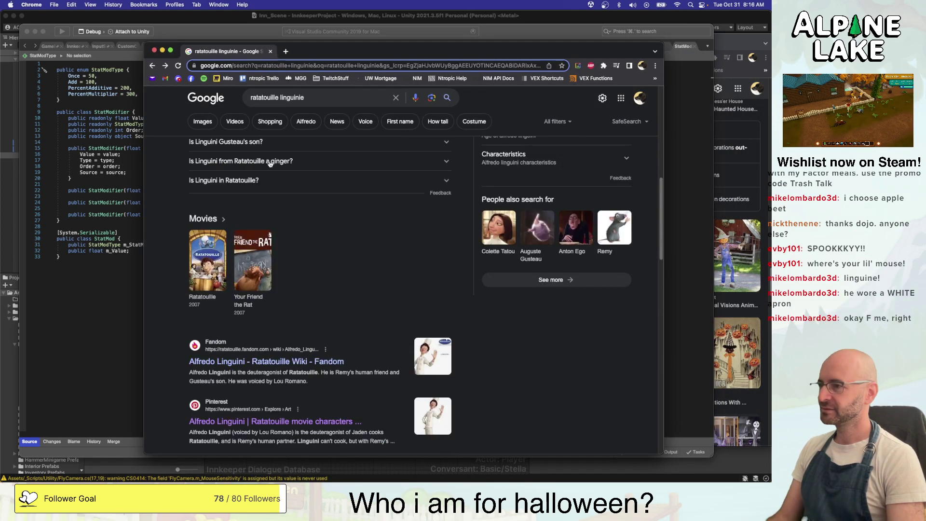
{"action": "left_click", "coordinate": [202, 121]}
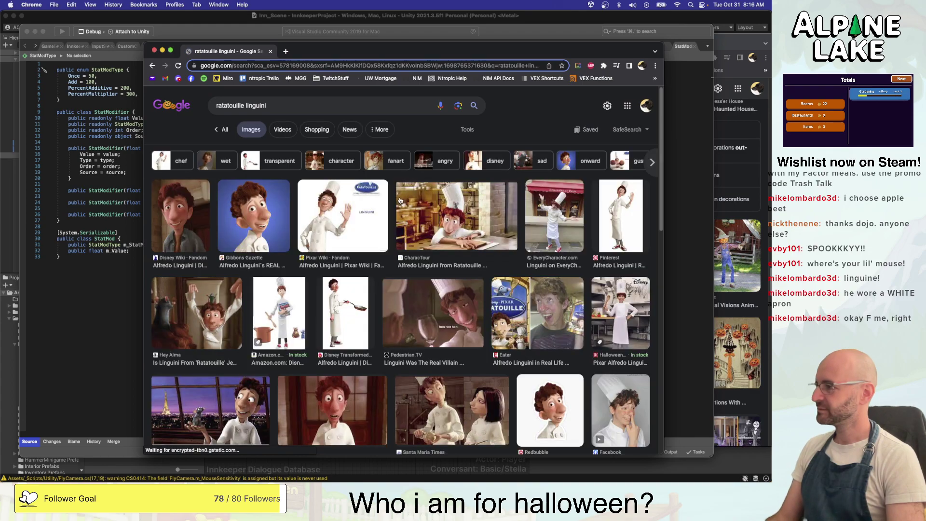
{"action": "scroll", "coordinate": [434, 227], "scroll_direction": "down", "scroll_amount": 1}
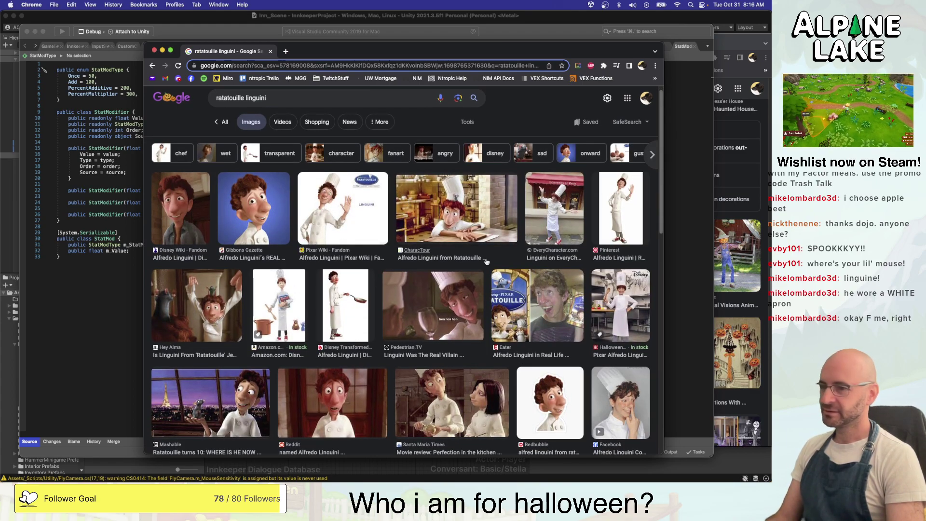
{"action": "scroll", "coordinate": [486, 261], "scroll_direction": "down", "scroll_amount": 5}
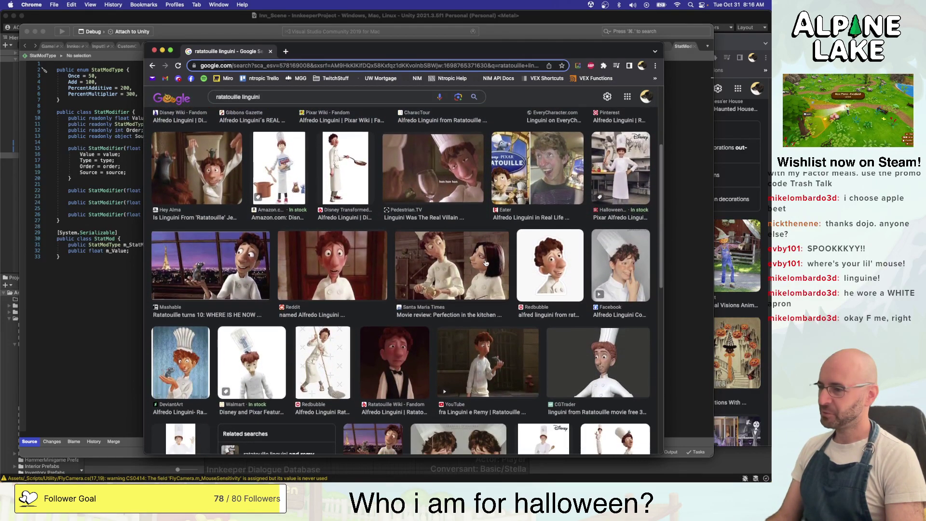
{"action": "scroll", "coordinate": [485, 265], "scroll_direction": "down", "scroll_amount": 5}
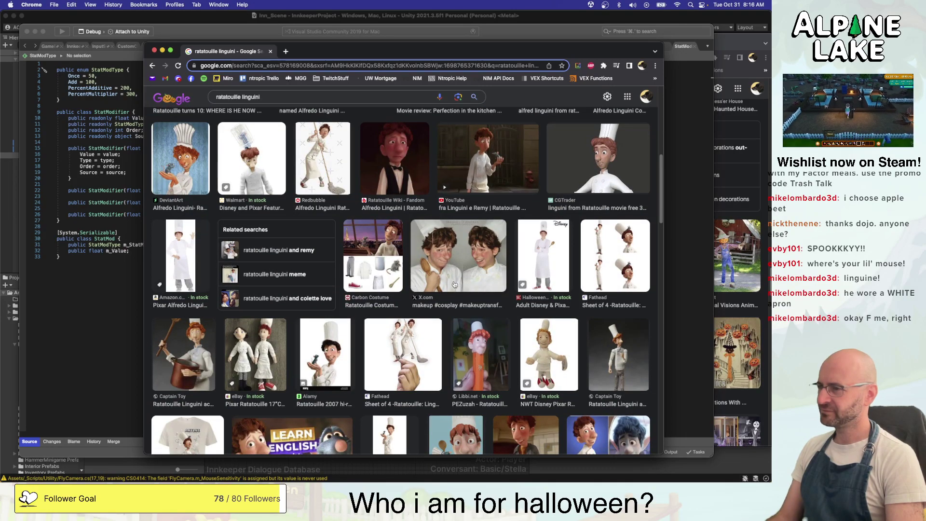
{"action": "scroll", "coordinate": [454, 284], "scroll_direction": "down", "scroll_amount": 3}
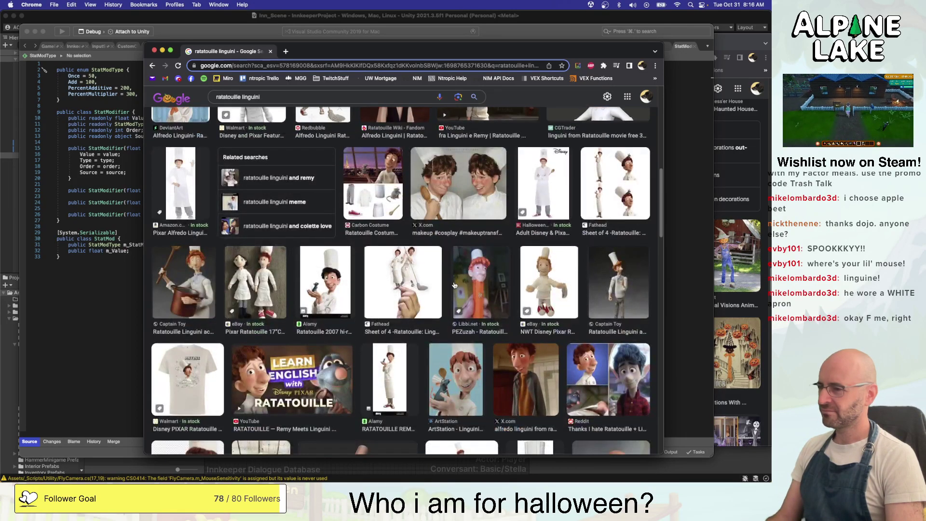
Close the ratatouille linguini search window and switch back to the StatModifier code in Visual Studio
{"action": "middle_click", "coordinate": [227, 53]}
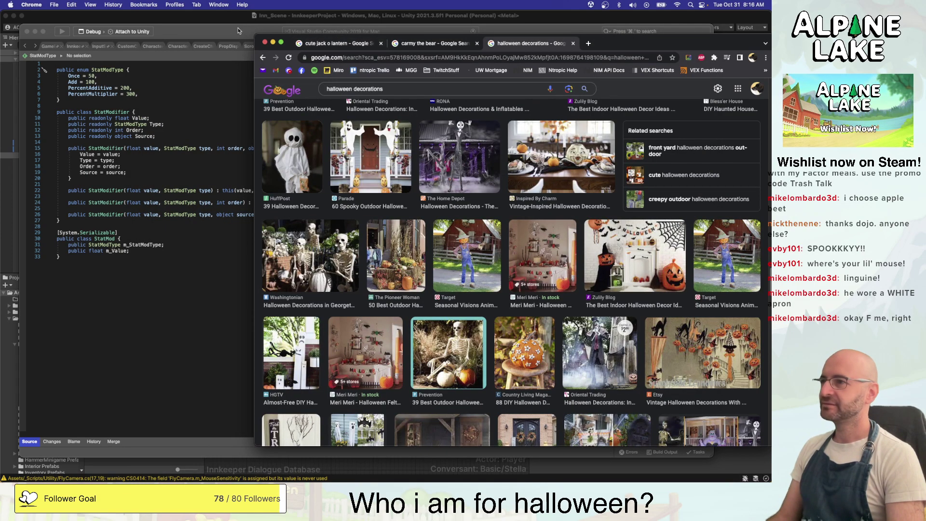
{"action": "left_click", "coordinate": [238, 30]}
{"action": "left_click", "coordinate": [233, 20]}
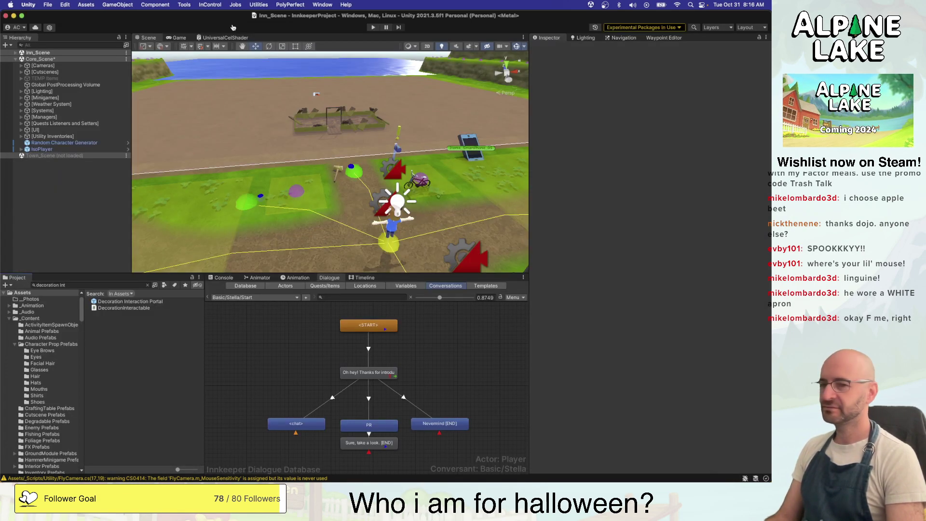
{"action": "key", "text": "super+Tab"}
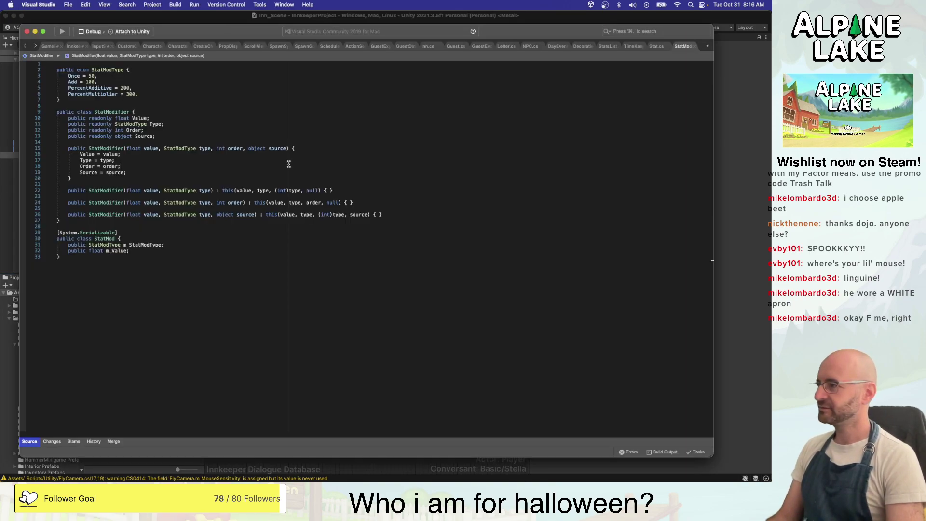
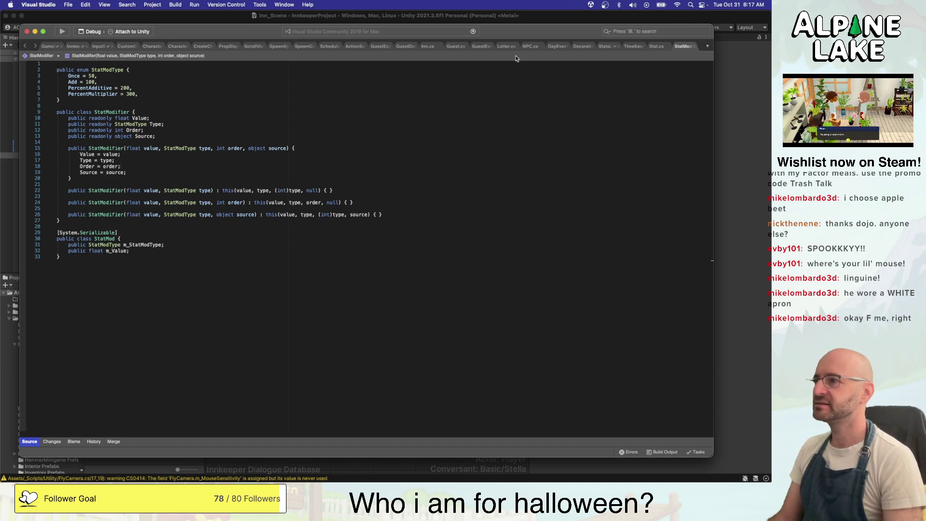
Add a Seasonal entry with the value 1 after PercentMultiplier in the StatModType enum
{"action": "left_click", "coordinate": [275, 90]}
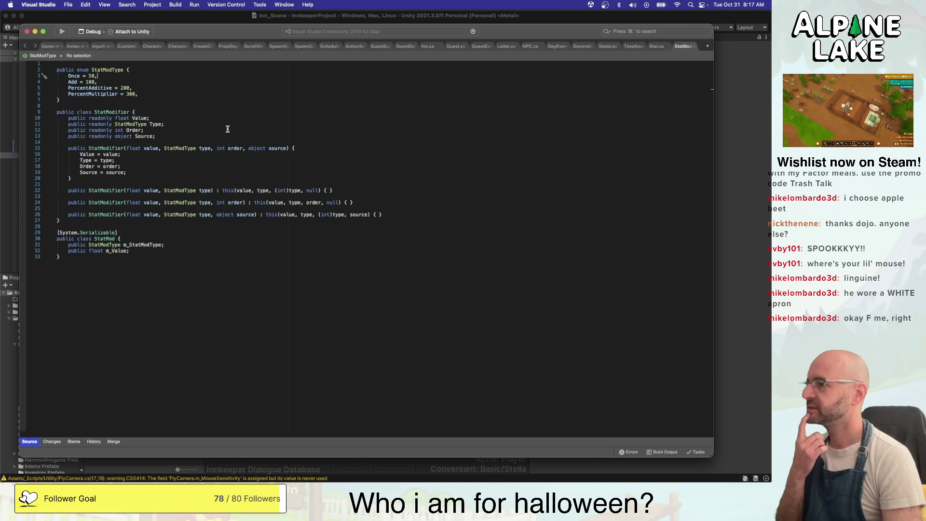
{"action": "left_click", "coordinate": [359, 89]}
{"action": "left_click", "coordinate": [360, 98]}
{"action": "key", "text": "Up"}
{"action": "key", "text": "End"}
{"action": "key", "text": "Return"}
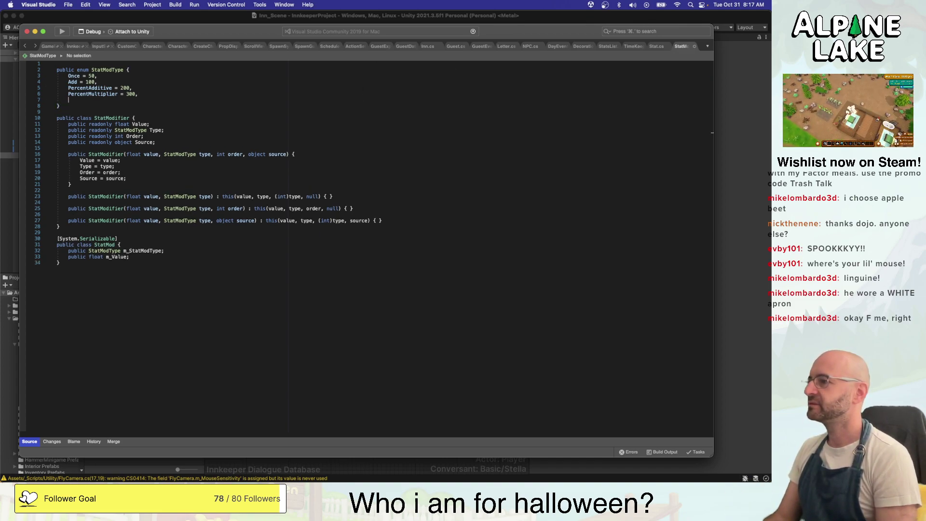
{"action": "type", "text": "Seasonal ="}
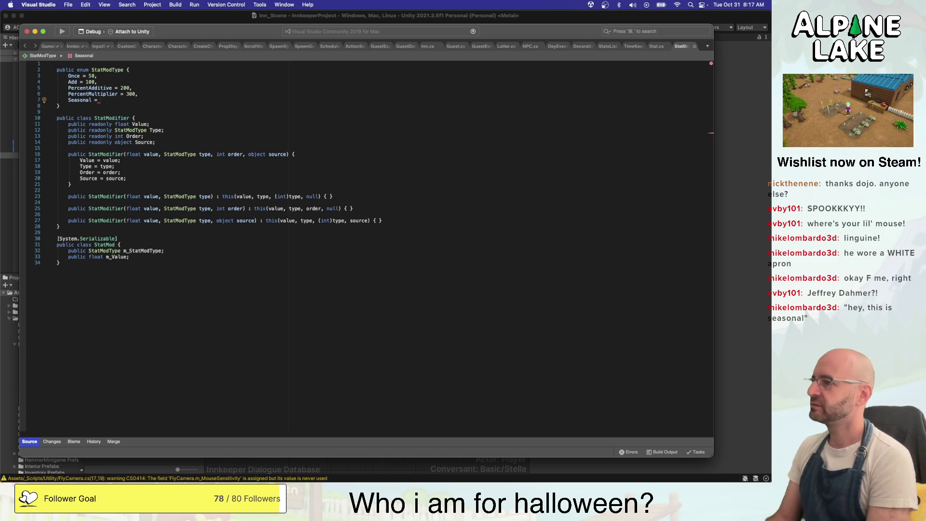
{"action": "type", "text": ";"}
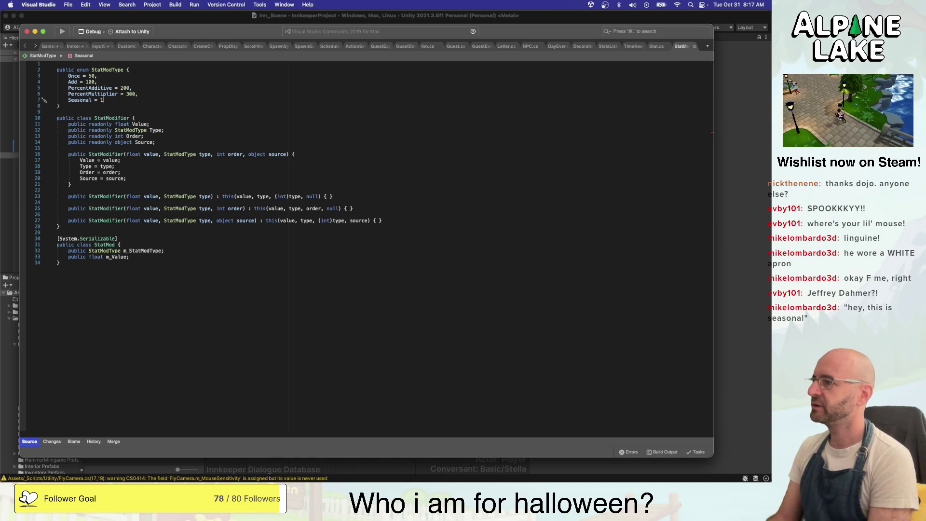
Move the Seasonal entry to the start of the StatModType enum, above Once
{"action": "key", "text": "alt+Up"}
{"action": "key", "text": "alt+Up"}
{"action": "key", "text": "alt+Up"}
{"action": "key", "text": "alt+Up"}
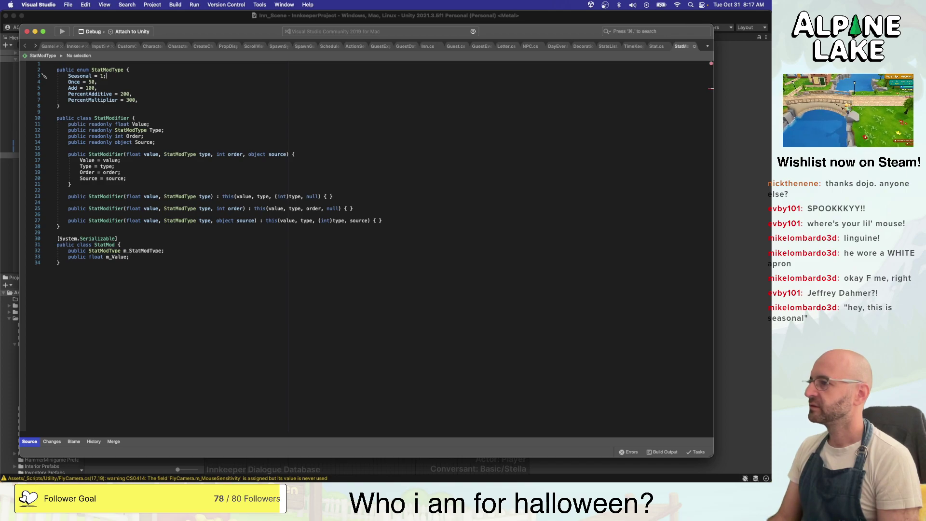
Set the Seasonal entry's value to 500 and move it back to the end of the StatModType enum
{"action": "key", "text": "Left"}
{"action": "key", "text": "shift+Left"}
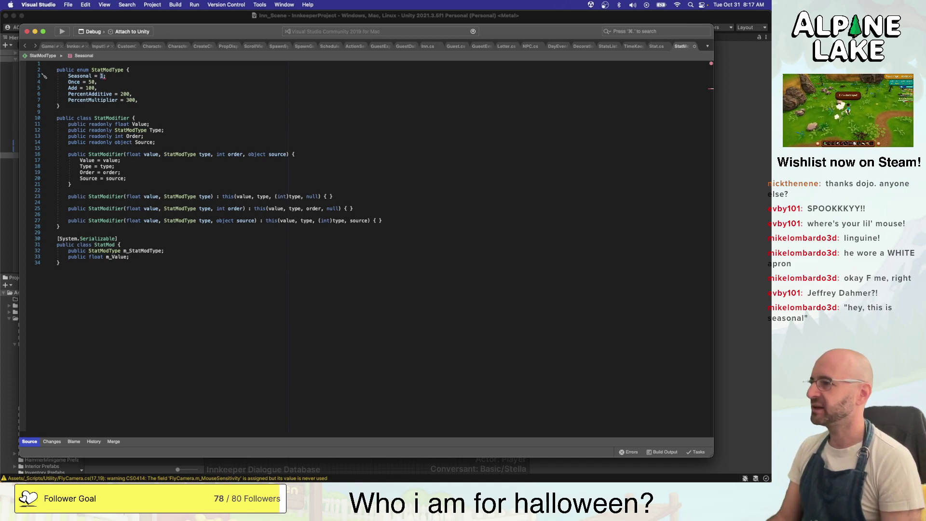
{"action": "type", "text": "500"}
{"action": "key", "text": "alt+Down"}
{"action": "key", "text": "alt+Down"}
{"action": "key", "text": "alt+Down"}
{"action": "key", "text": "alt+Down"}
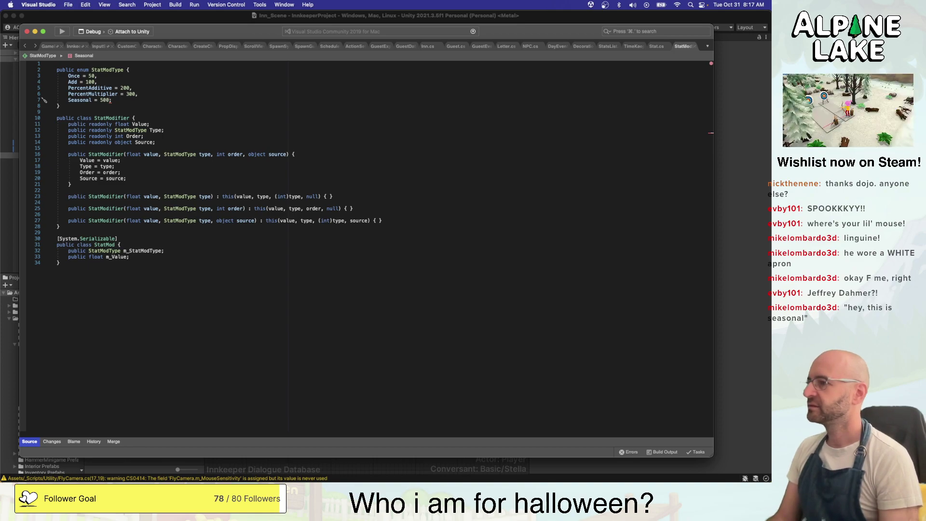
Replace the semicolon after the Seasonal enum entry with a comma
{"action": "left_click", "coordinate": [424, 122]}
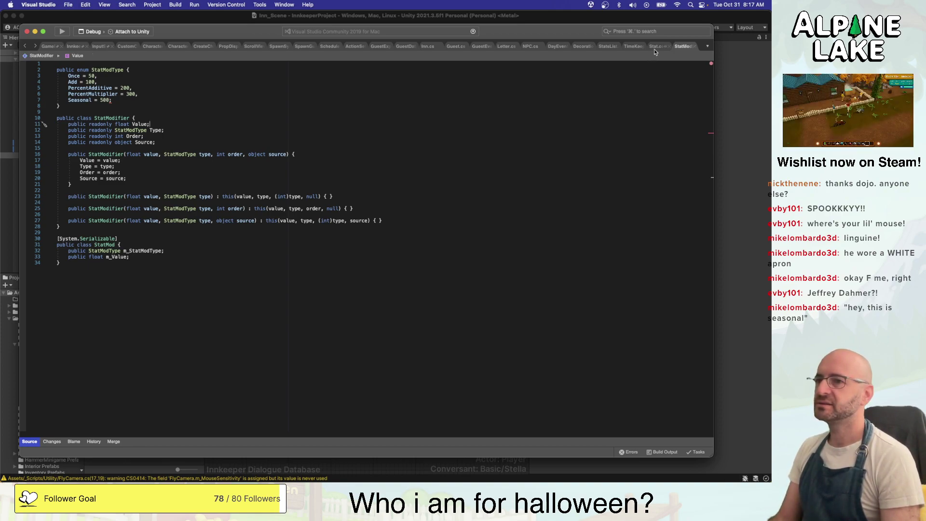
{"action": "left_click", "coordinate": [578, 100]}
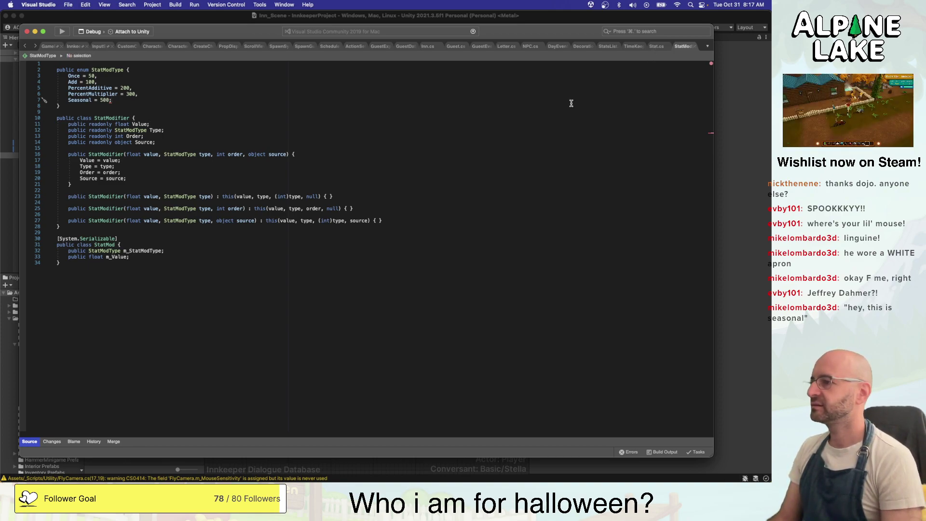
{"action": "key", "text": "BackSpace"}
{"action": "type", "text": ","}
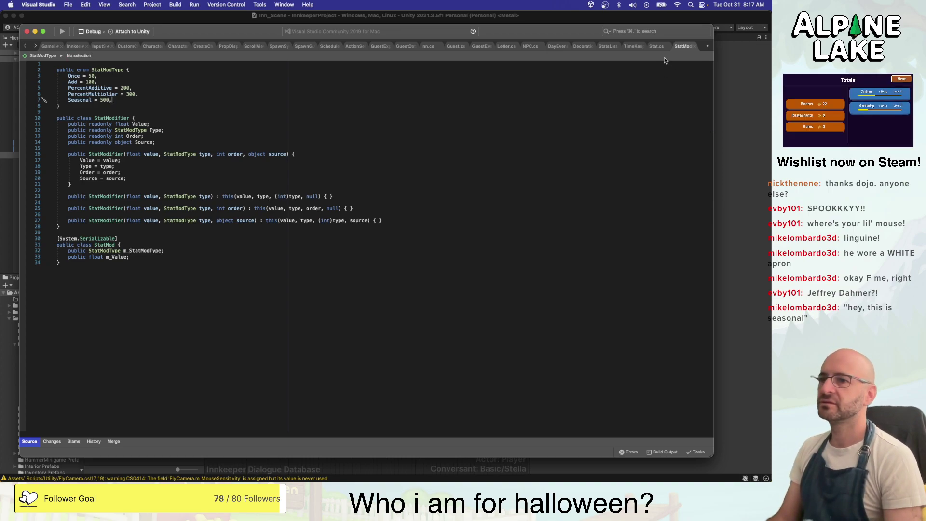
Examine CalculateFinalValue and the rest of the Stat class, comparing it with the StatModType enum in the StatModifier file
{"action": "left_click", "coordinate": [658, 47]}
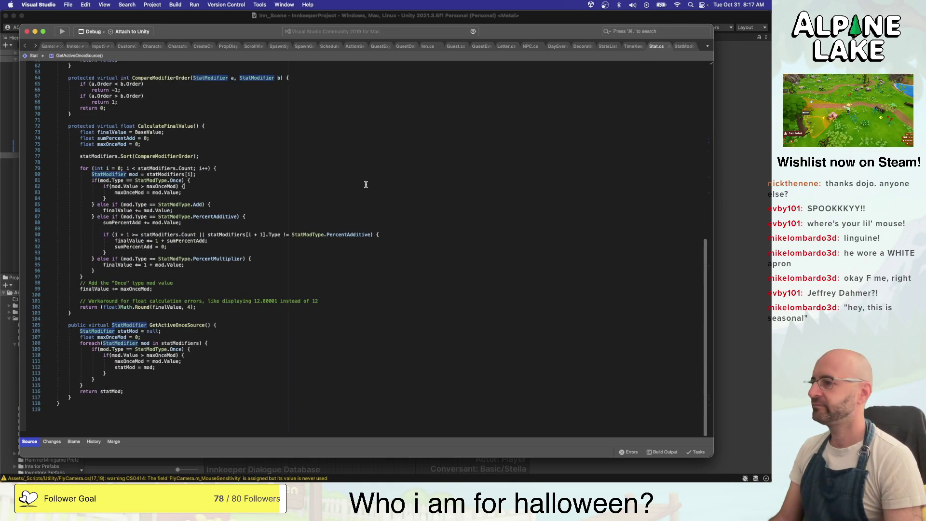
{"action": "left_click", "coordinate": [162, 125]}
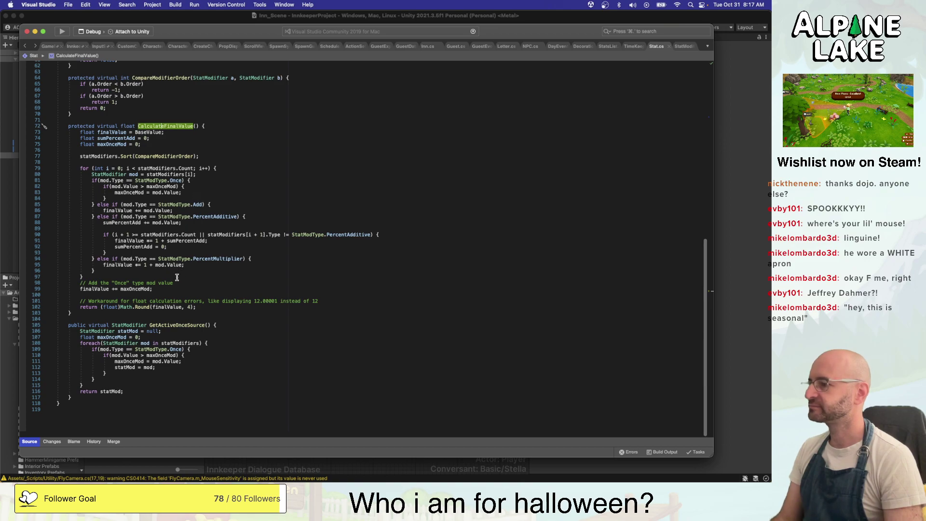
{"action": "left_click", "coordinate": [178, 293]}
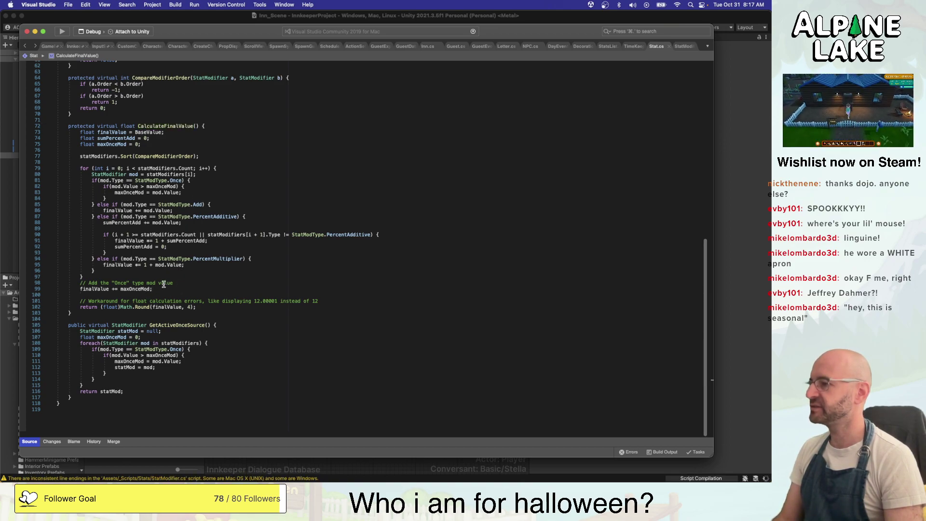
{"action": "scroll", "coordinate": [184, 243], "scroll_direction": "up", "scroll_amount": 5}
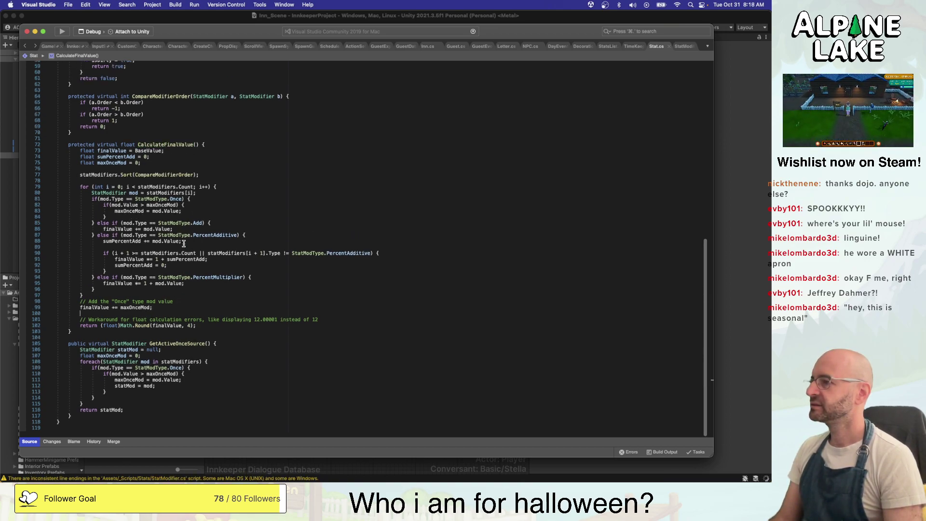
{"action": "scroll", "coordinate": [183, 243], "scroll_direction": "up", "scroll_amount": 10}
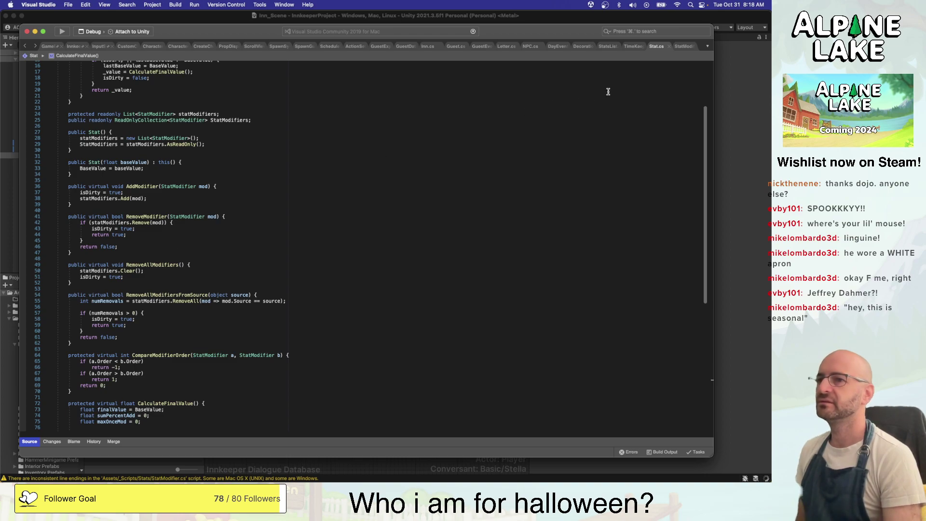
{"action": "left_click", "coordinate": [683, 46]}
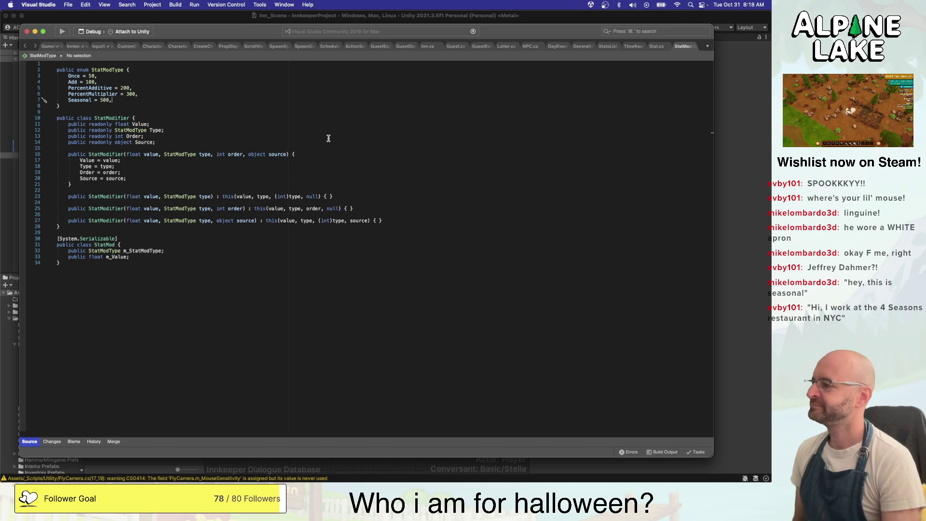
{"action": "left_click", "coordinate": [652, 47]}
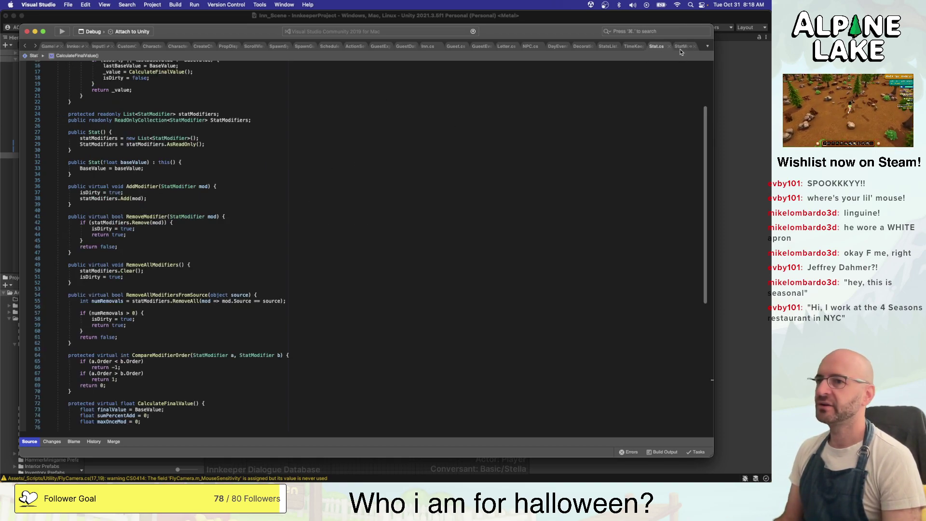
{"action": "scroll", "coordinate": [544, 129], "scroll_direction": "up", "scroll_amount": 5}
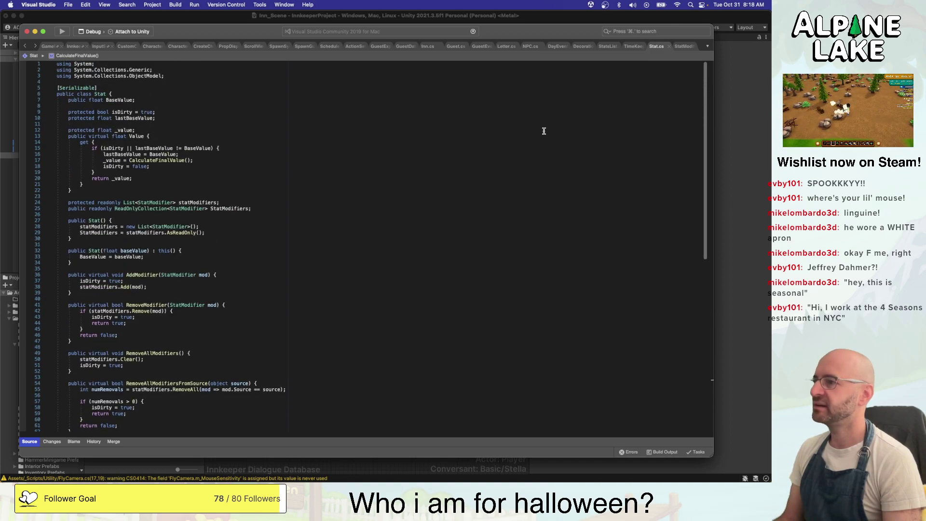
{"action": "scroll", "coordinate": [544, 130], "scroll_direction": "down", "scroll_amount": 10}
{"action": "scroll", "coordinate": [542, 130], "scroll_direction": "down", "scroll_amount": 6}
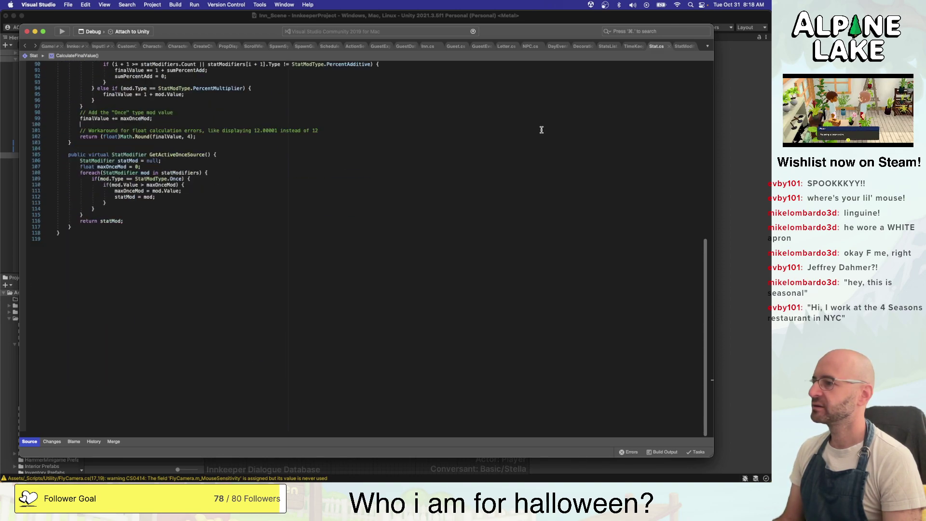
{"action": "scroll", "coordinate": [541, 130], "scroll_direction": "up", "scroll_amount": 15}
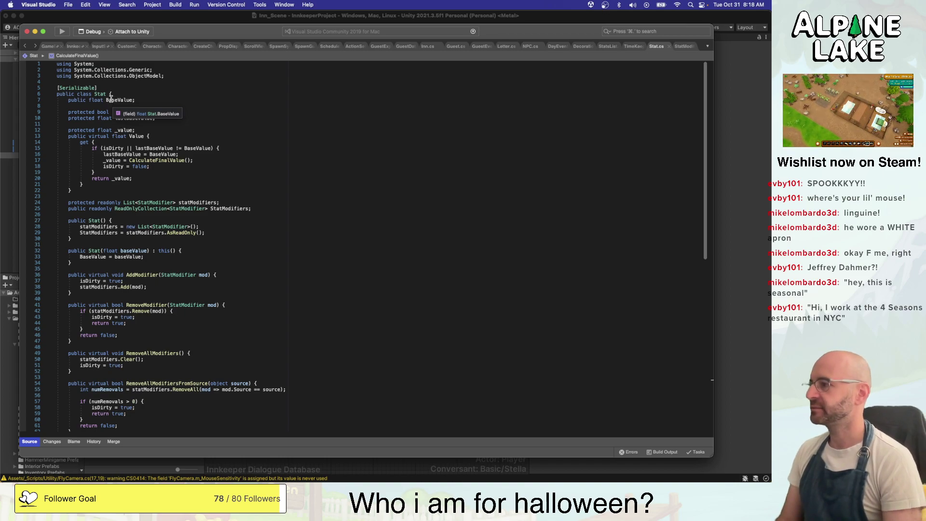
Examine the m_Seasonal field and the stat formatting and total methods of the StatsList class
{"action": "left_click", "coordinate": [680, 46]}
{"action": "left_click", "coordinate": [608, 46]}
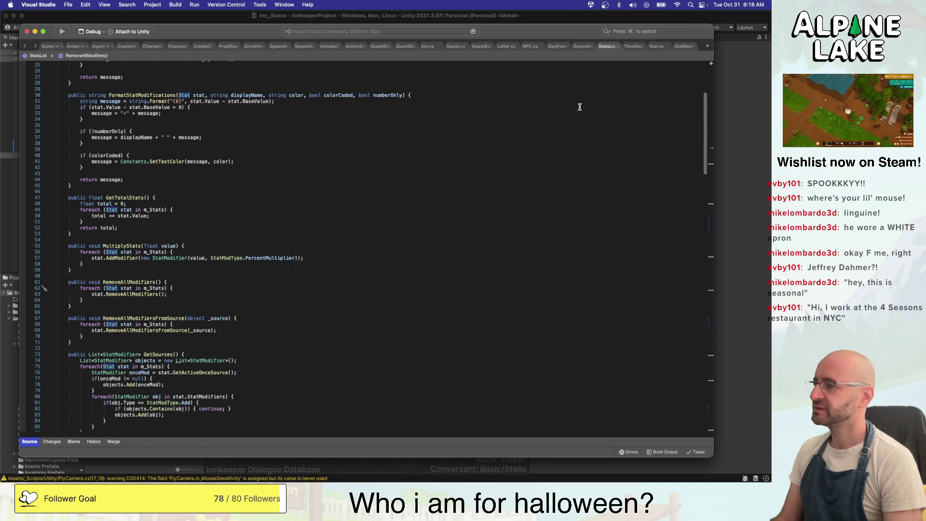
{"action": "scroll", "coordinate": [561, 121], "scroll_direction": "up", "scroll_amount": 6}
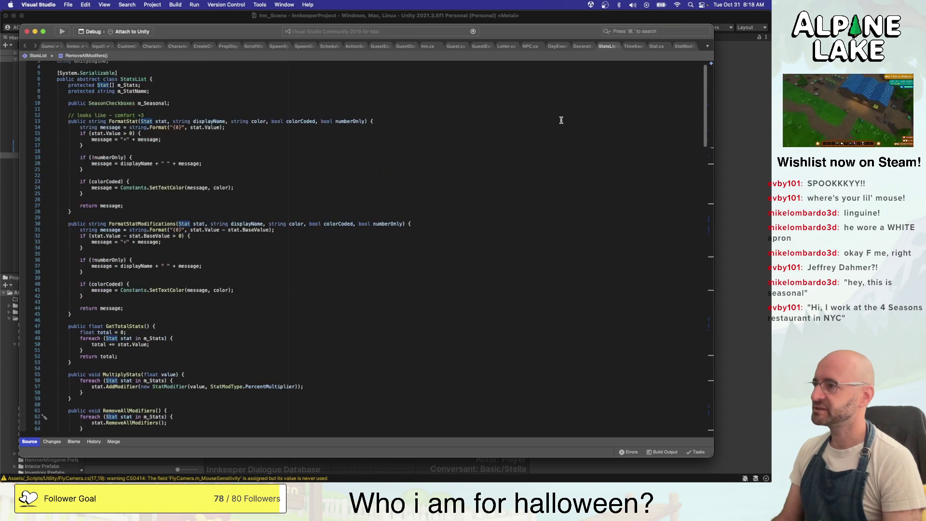
{"action": "scroll", "coordinate": [560, 120], "scroll_direction": "down", "scroll_amount": 5}
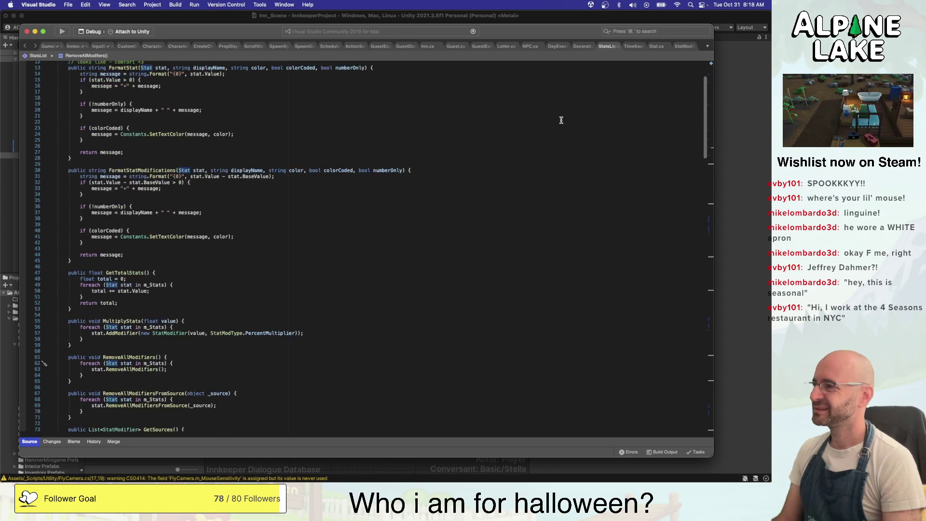
{"action": "scroll", "coordinate": [560, 118], "scroll_direction": "up", "scroll_amount": 5}
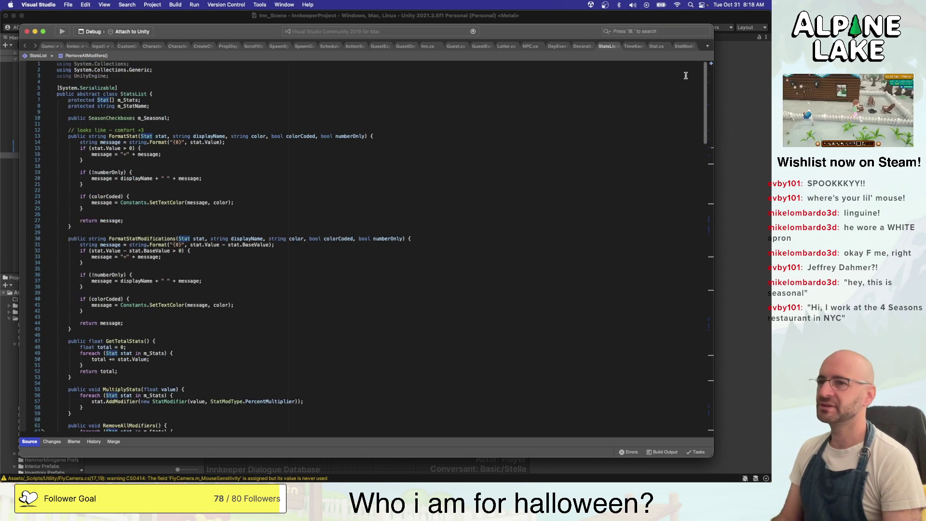
Examine how the DecorationInteractable class declares its stats and handles StatsAdjusted, SetRoom and InitializeInteractable
{"action": "left_click", "coordinate": [581, 47]}
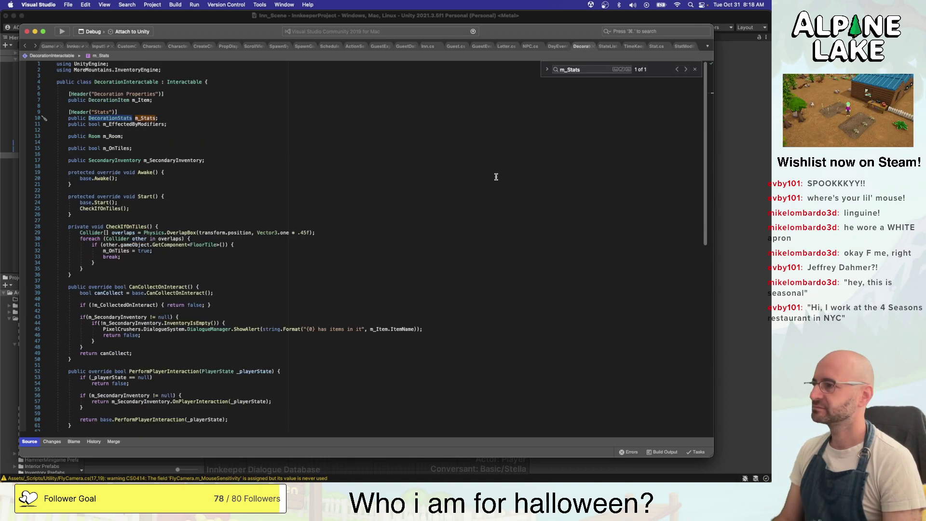
{"action": "scroll", "coordinate": [495, 177], "scroll_direction": "down", "scroll_amount": 15}
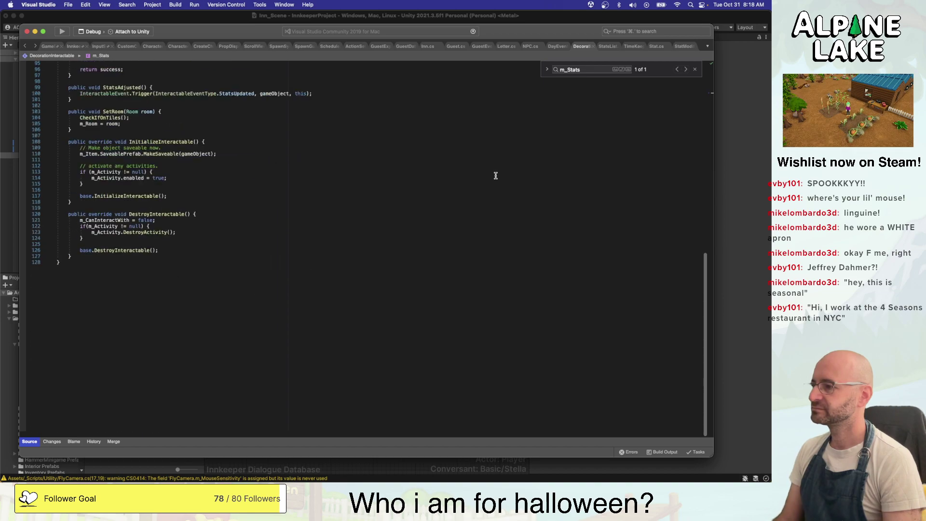
{"action": "scroll", "coordinate": [495, 174], "scroll_direction": "up", "scroll_amount": 5}
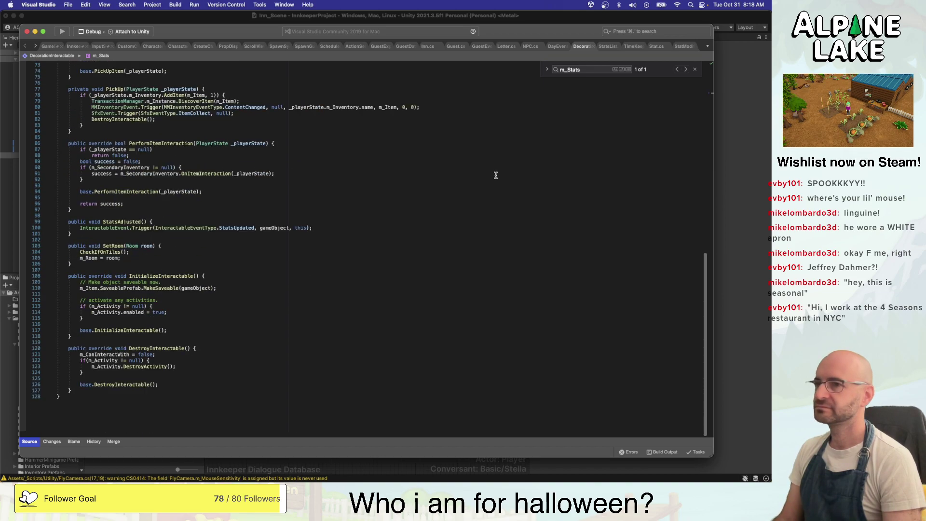
Return to the StatsList file and examine the IsOffSeason method and the stat fields of the ActivityStats class
{"action": "left_click", "coordinate": [605, 46]}
{"action": "scroll", "coordinate": [480, 160], "scroll_direction": "down", "scroll_amount": 5}
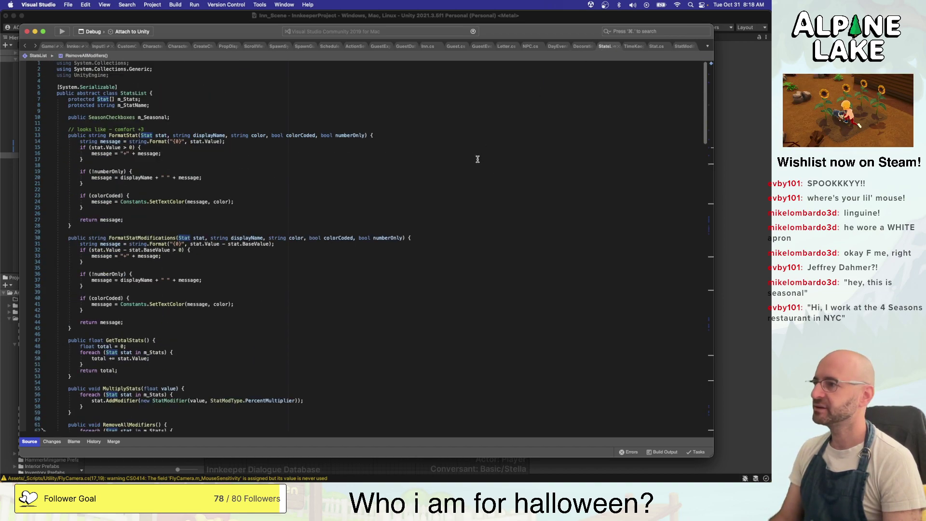
{"action": "scroll", "coordinate": [475, 164], "scroll_direction": "up", "scroll_amount": 15}
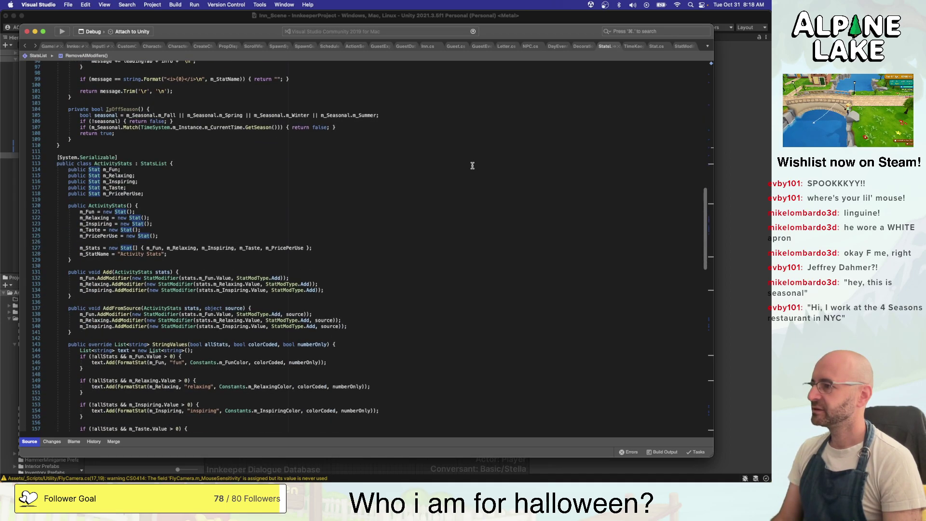
{"action": "scroll", "coordinate": [472, 165], "scroll_direction": "down", "scroll_amount": 11}
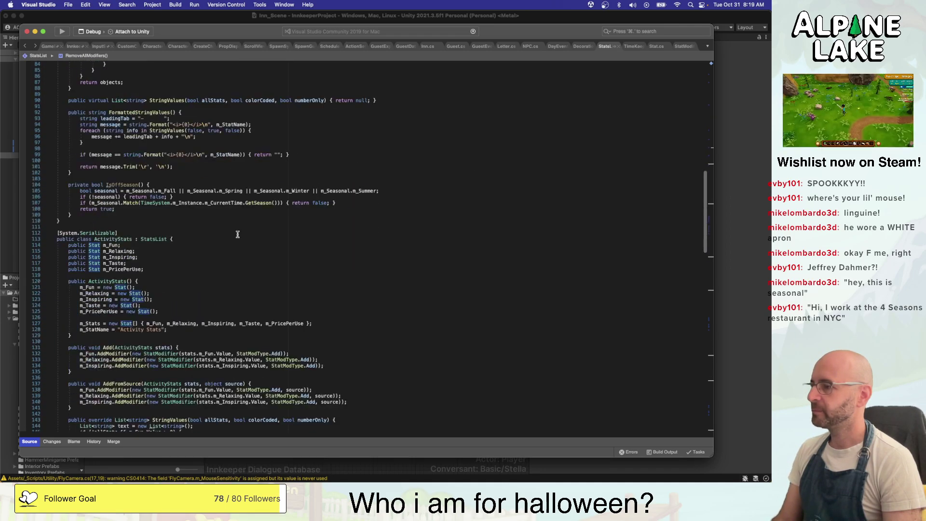
{"action": "left_click", "coordinate": [141, 243]}
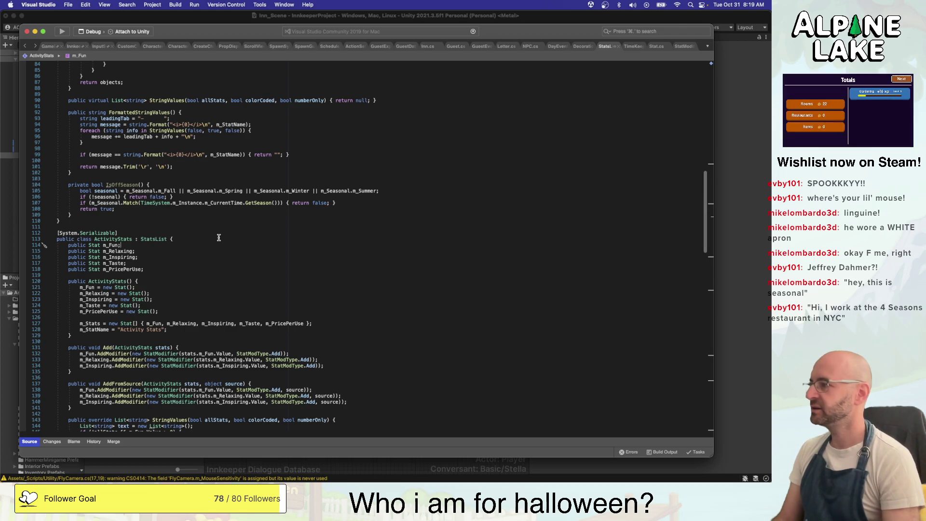
Turn the m_Comfort field of DecorationStats into a property with a set accessor assigning value to m_Comfort and an empty get accessor
{"action": "scroll", "coordinate": [218, 238], "scroll_direction": "up", "scroll_amount": 20}
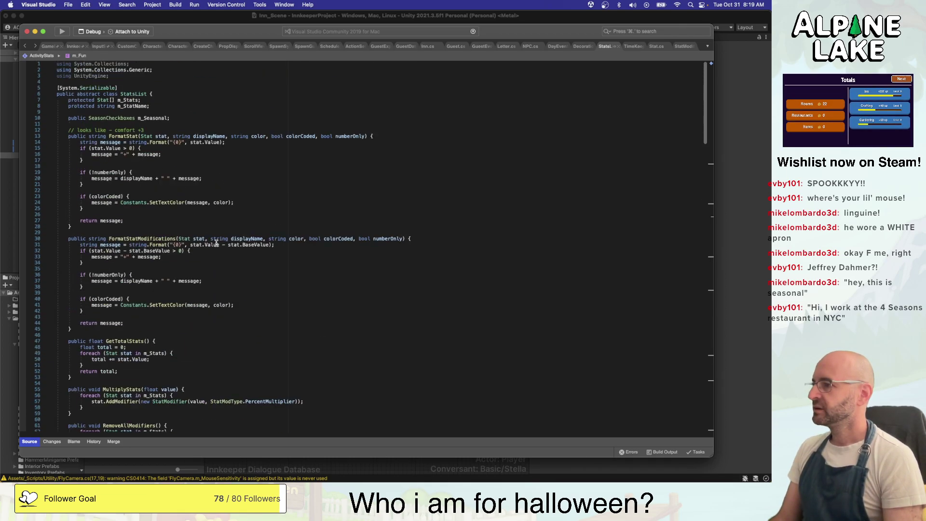
{"action": "scroll", "coordinate": [215, 243], "scroll_direction": "down", "scroll_amount": 20}
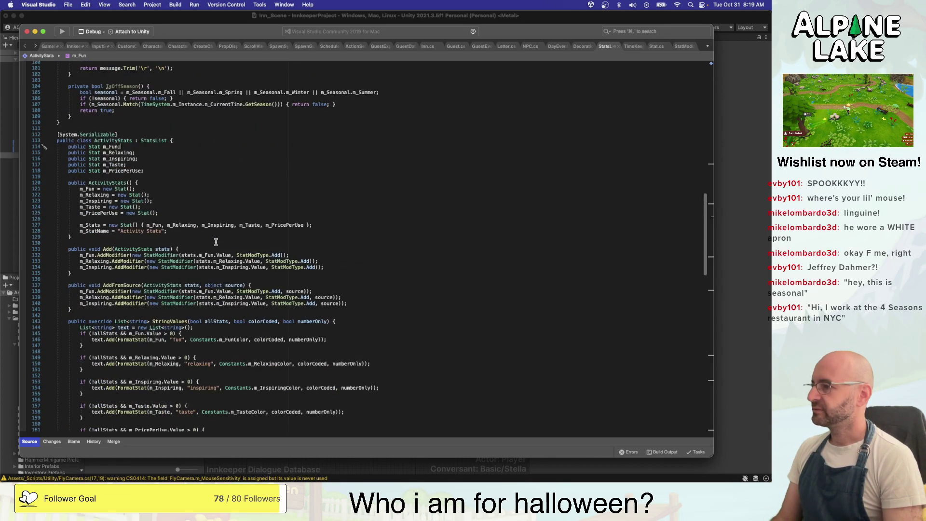
{"action": "scroll", "coordinate": [216, 242], "scroll_direction": "down", "scroll_amount": 3}
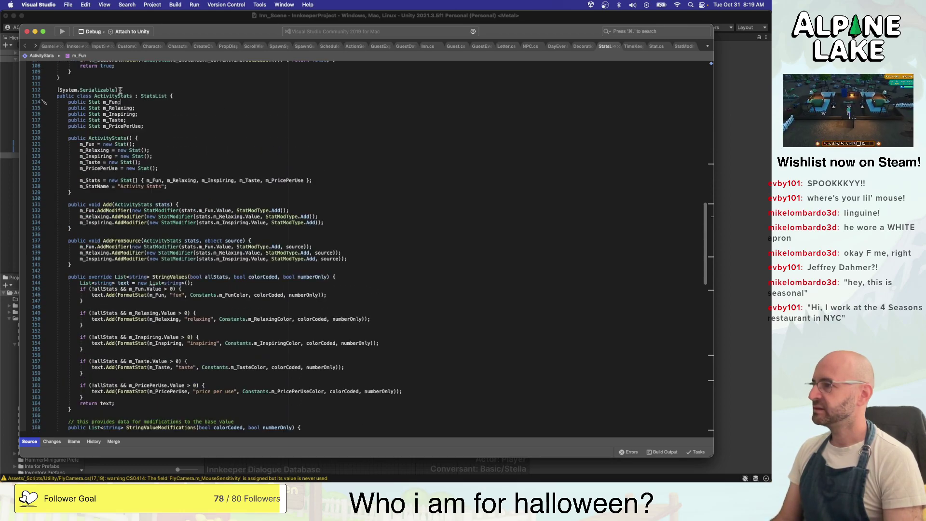
{"action": "scroll", "coordinate": [131, 177], "scroll_direction": "down", "scroll_amount": 6}
{"action": "scroll", "coordinate": [130, 177], "scroll_direction": "down", "scroll_amount": 10}
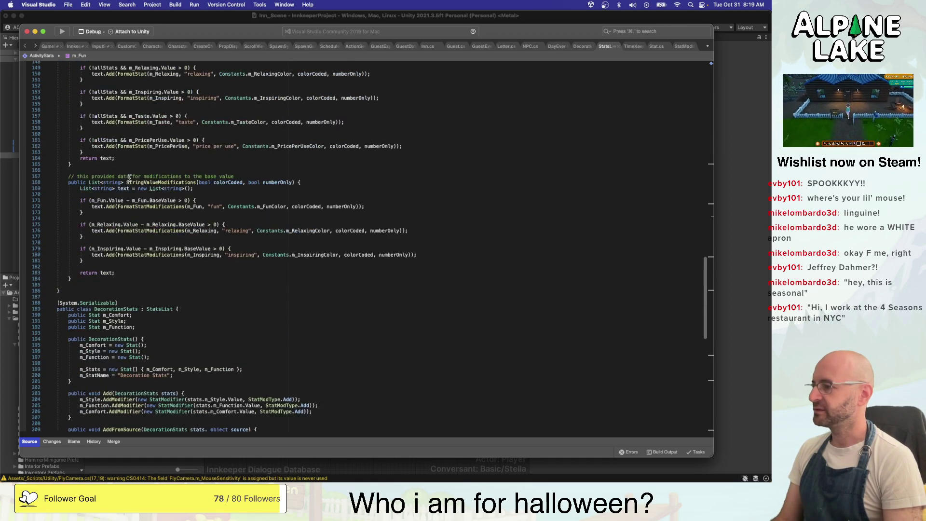
{"action": "left_click", "coordinate": [131, 240]}
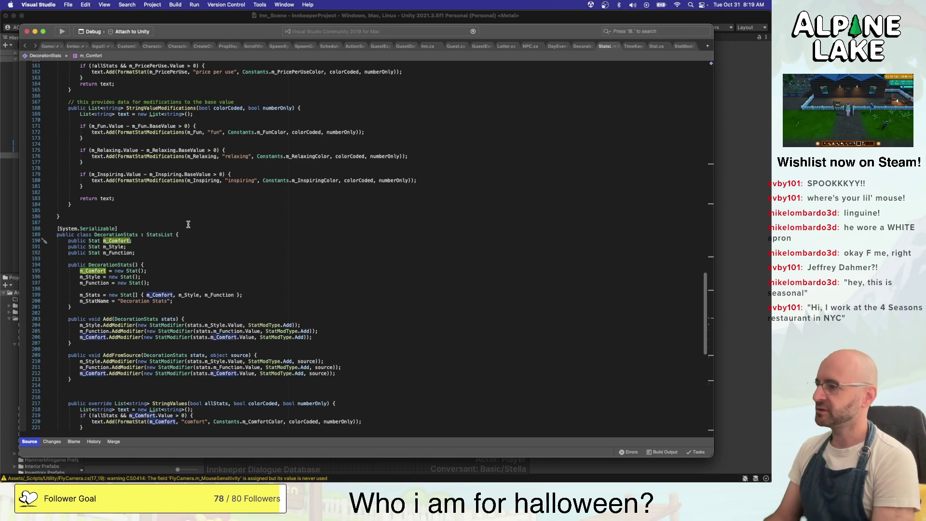
{"action": "type", "text": "{"}
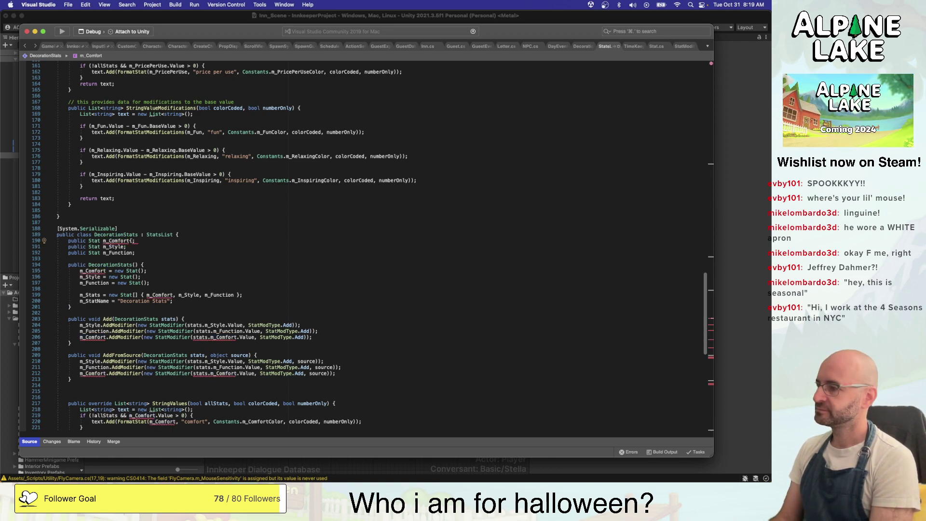
{"action": "type", "text": "set"}
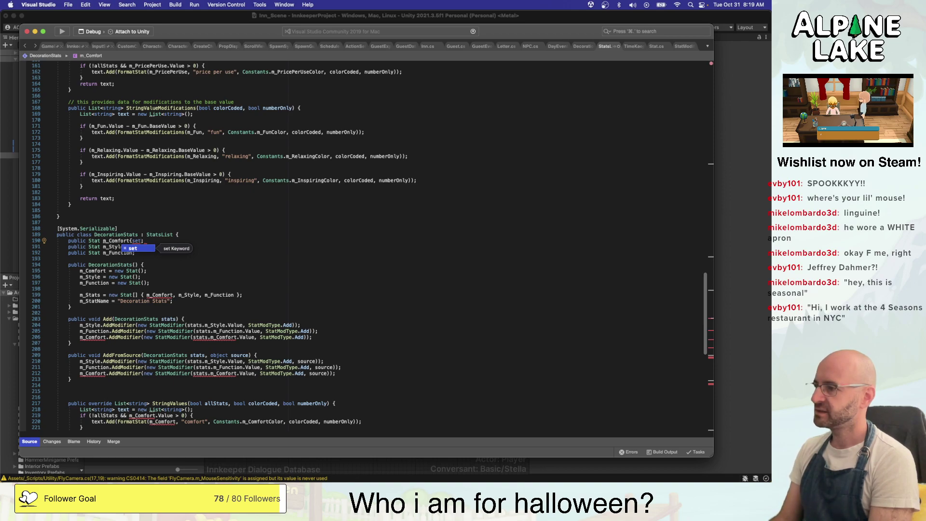
{"action": "type", "text": "{"}
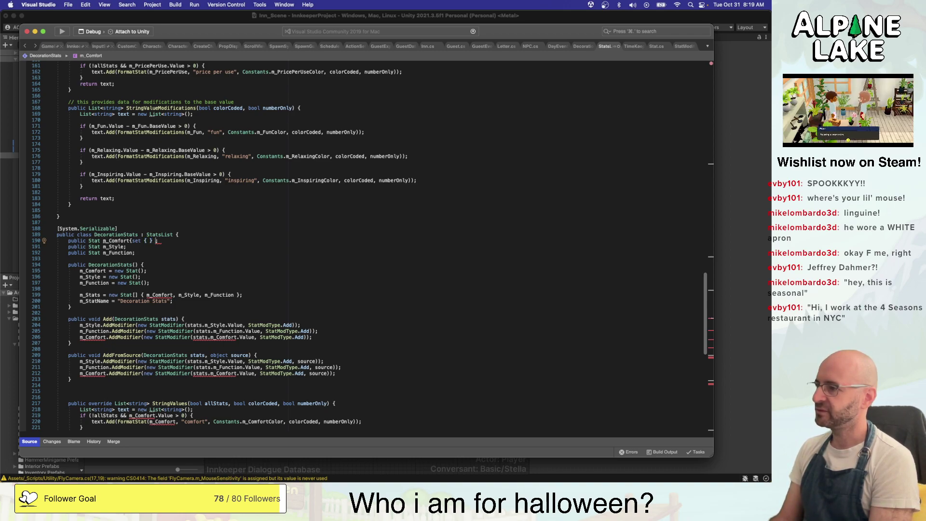
{"action": "type", "text": "get { } }"}
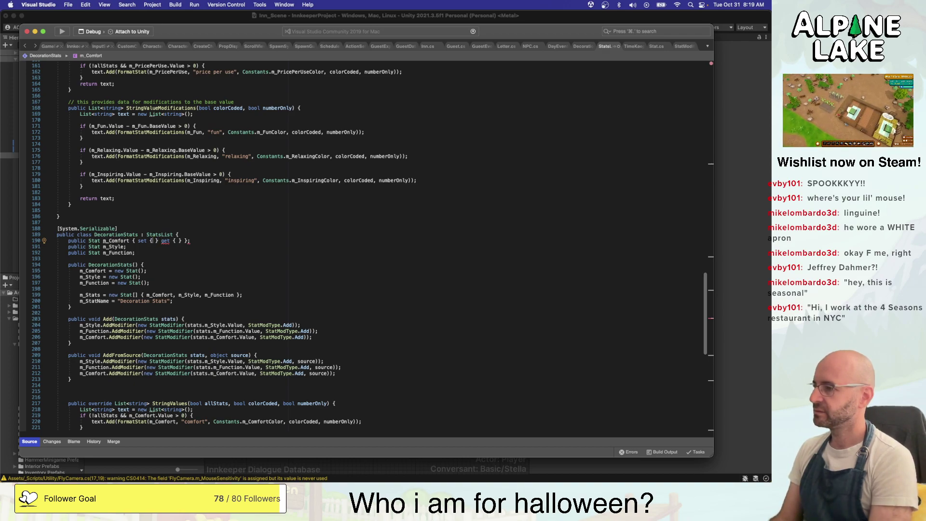
{"action": "type", "text": "m_Comfort ="}
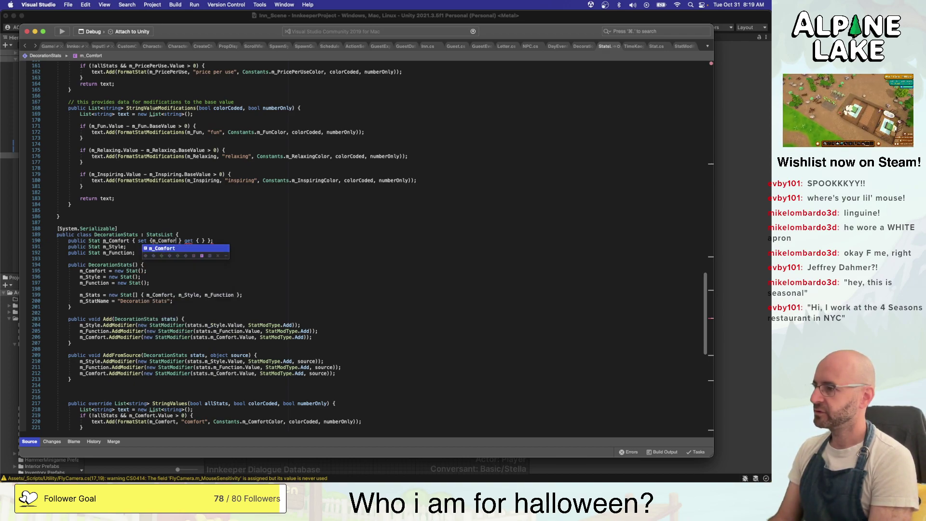
{"action": "type", "text": " value;"}
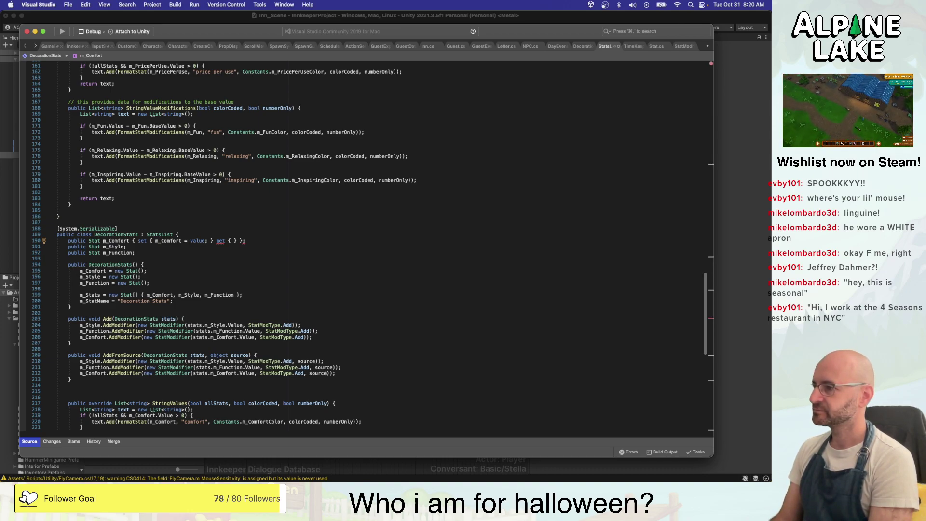
Start an if statement in the m_Comfort get accessor with m_Seasonal as its condition
{"action": "type", "text": "if(offset"}
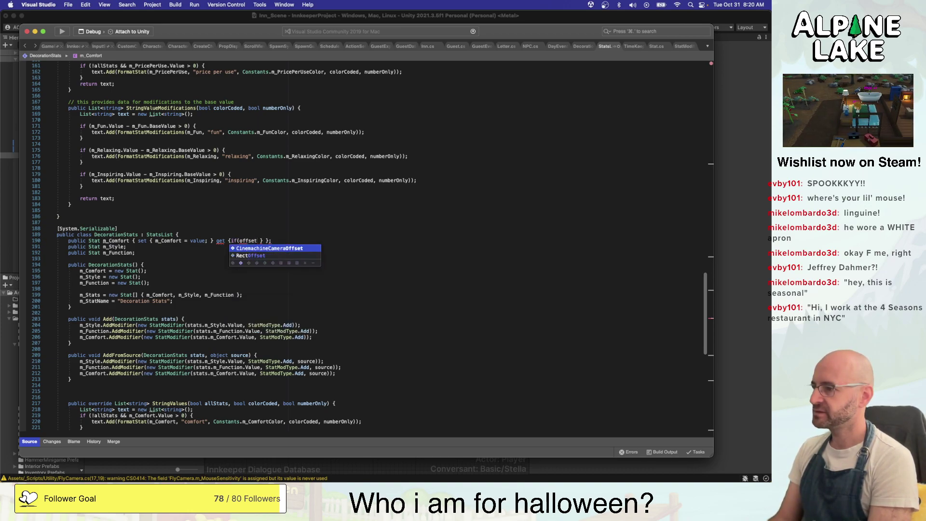
{"action": "key", "text": "BackSpace"}
{"action": "key", "text": "BackSpace"}
{"action": "key", "text": "BackSpace"}
{"action": "key", "text": "BackSpace"}
{"action": "key", "text": "BackSpace"}
{"action": "key", "text": "BackSpace"}
{"action": "type", "text": "i"}
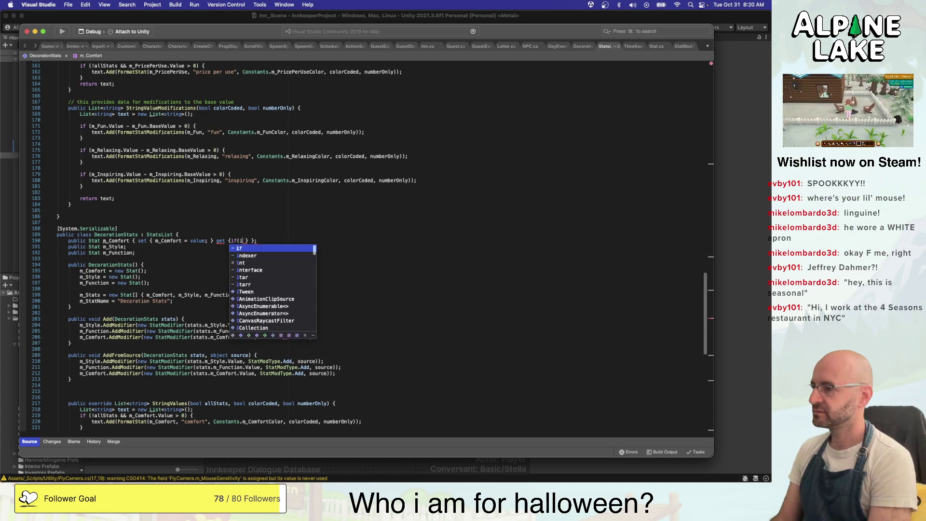
{"action": "type", "text": "soff"}
{"action": "key", "text": "BackSpace"}
{"action": "key", "text": "BackSpace"}
{"action": "key", "text": "BackSpace"}
{"action": "key", "text": "BackSpace"}
{"action": "key", "text": "BackSpace"}
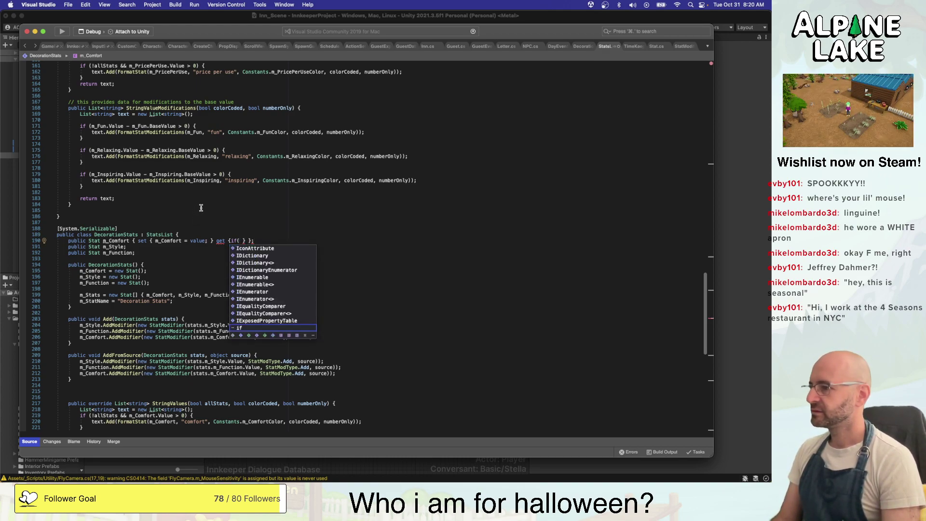
{"action": "type", "text": "m_"}
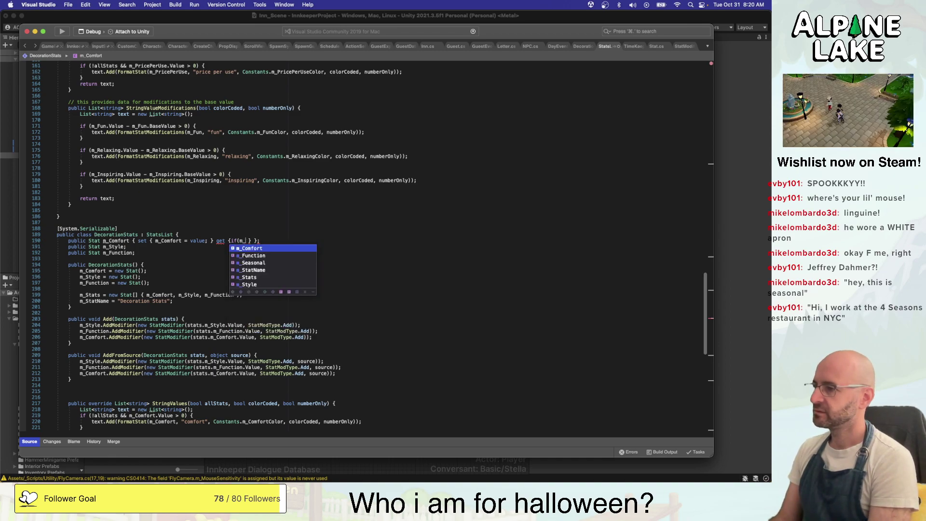
{"action": "key", "text": "Down"}
{"action": "key", "text": "Down"}
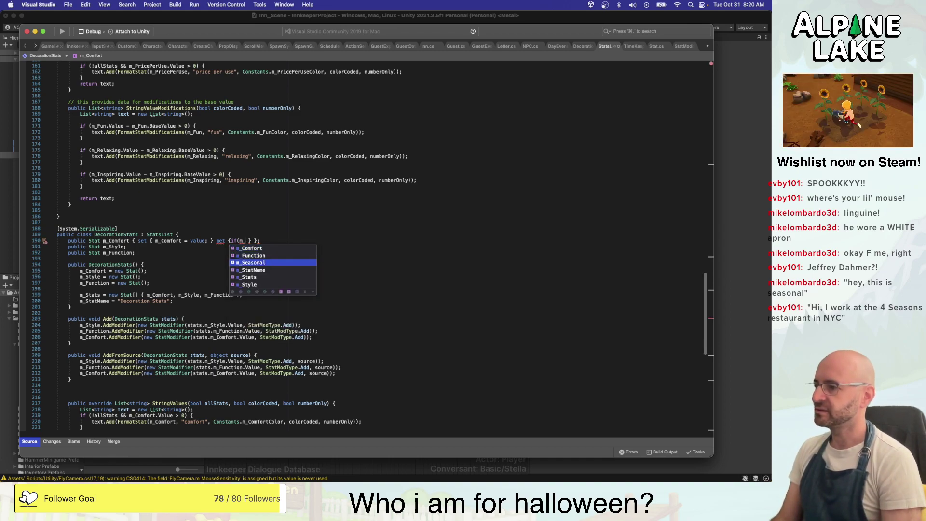
{"action": "key", "text": "Return"}
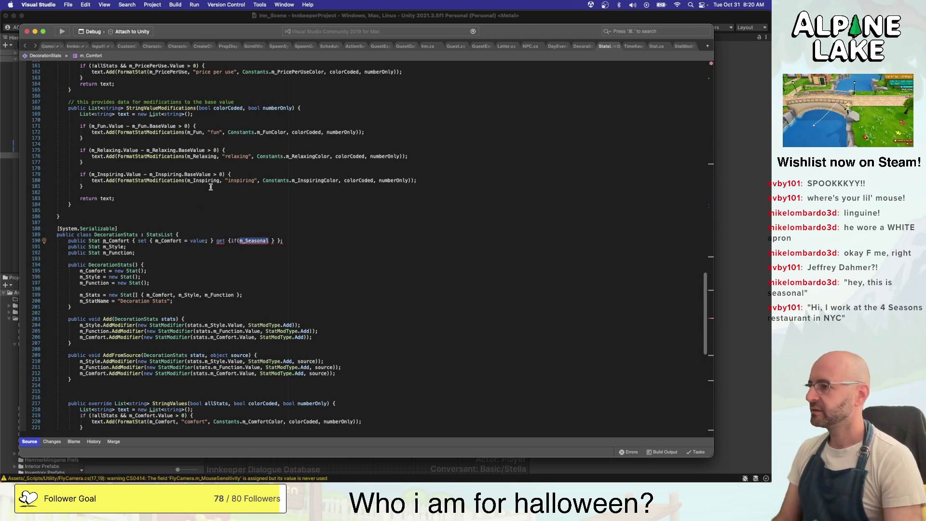
Change the access modifier of the IsOffSeason method in StatsList to protected
{"action": "scroll", "coordinate": [211, 186], "scroll_direction": "up", "scroll_amount": 20}
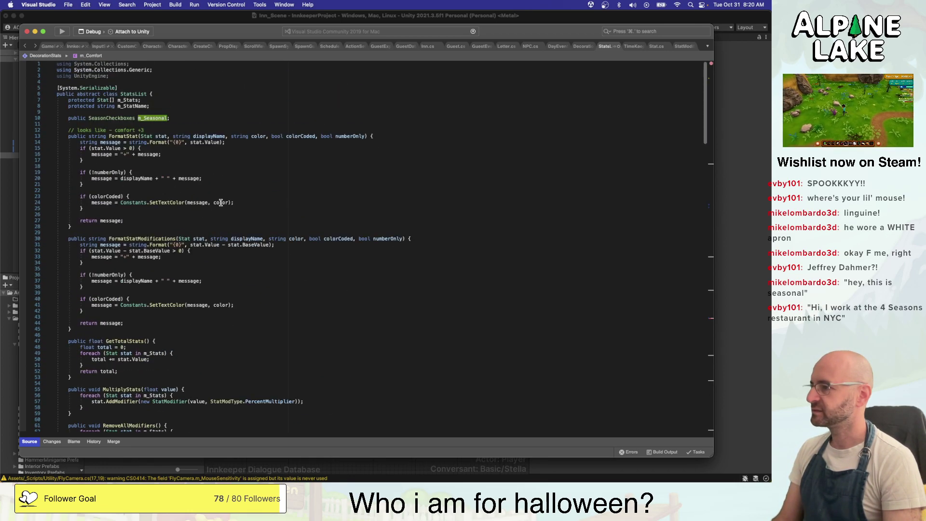
{"action": "scroll", "coordinate": [160, 212], "scroll_direction": "down", "scroll_amount": 10}
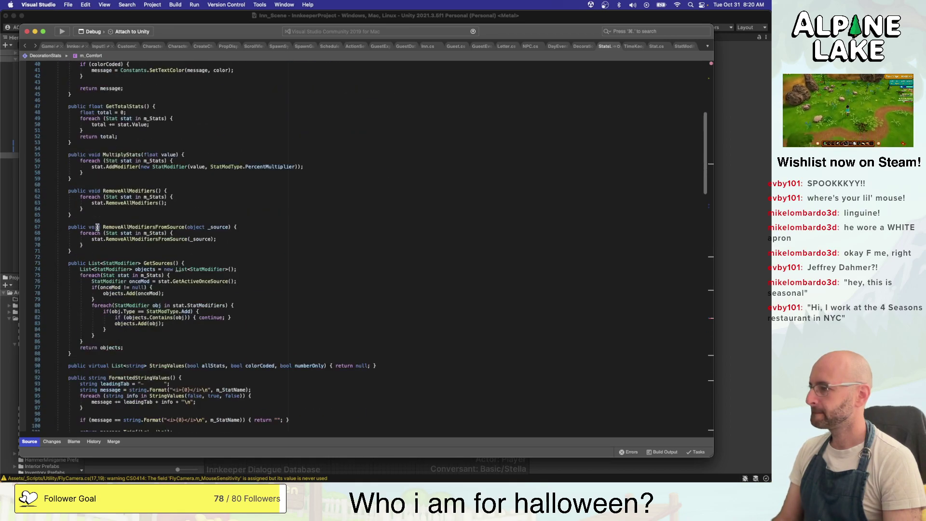
{"action": "scroll", "coordinate": [106, 279], "scroll_direction": "down", "scroll_amount": 5}
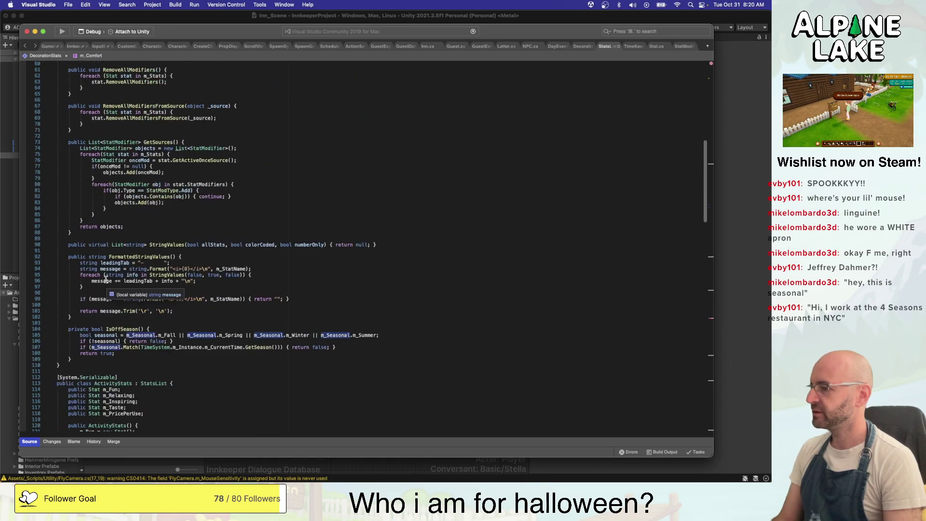
{"action": "double_click", "coordinate": [84, 329]}
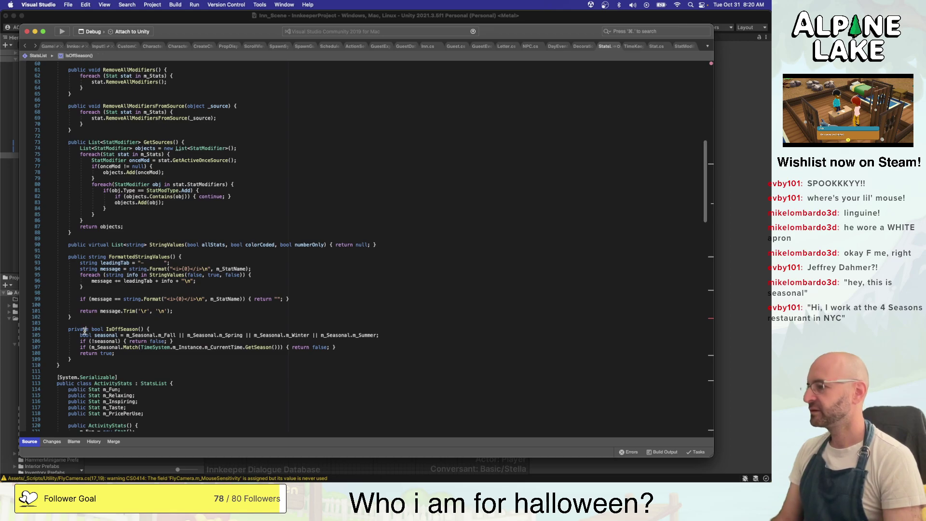
{"action": "type", "text": "protected"}
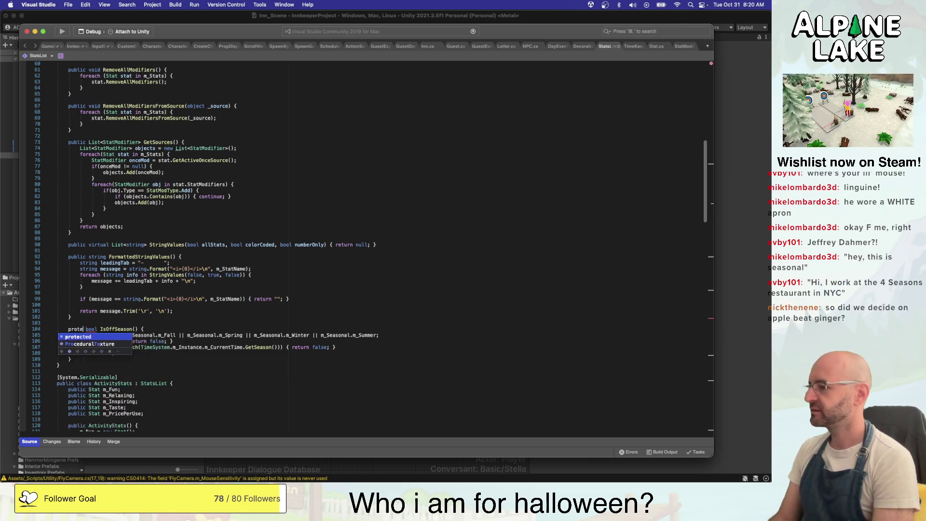
Replace m_Seasonal with IsOffSeason in the if condition of the m_Comfort getter
{"action": "scroll", "coordinate": [230, 314], "scroll_direction": "down", "scroll_amount": 20}
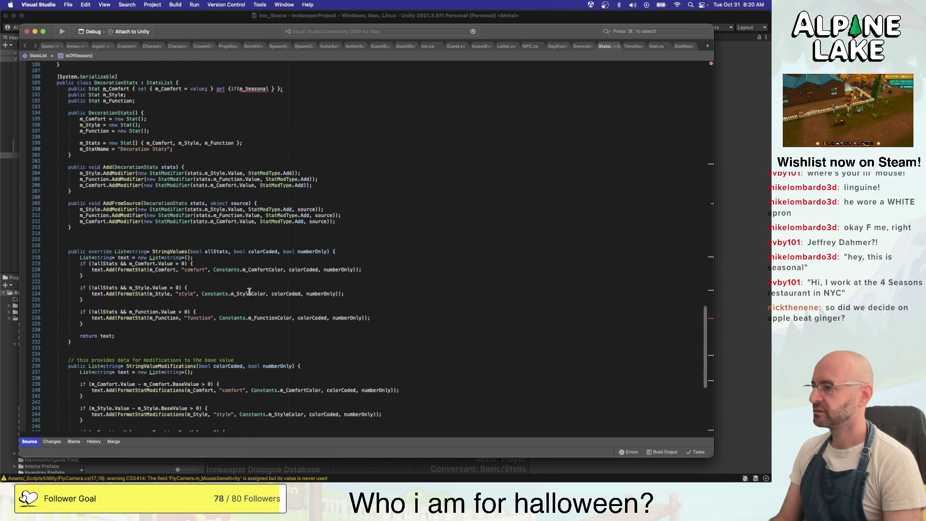
{"action": "scroll", "coordinate": [247, 288], "scroll_direction": "up", "scroll_amount": 10}
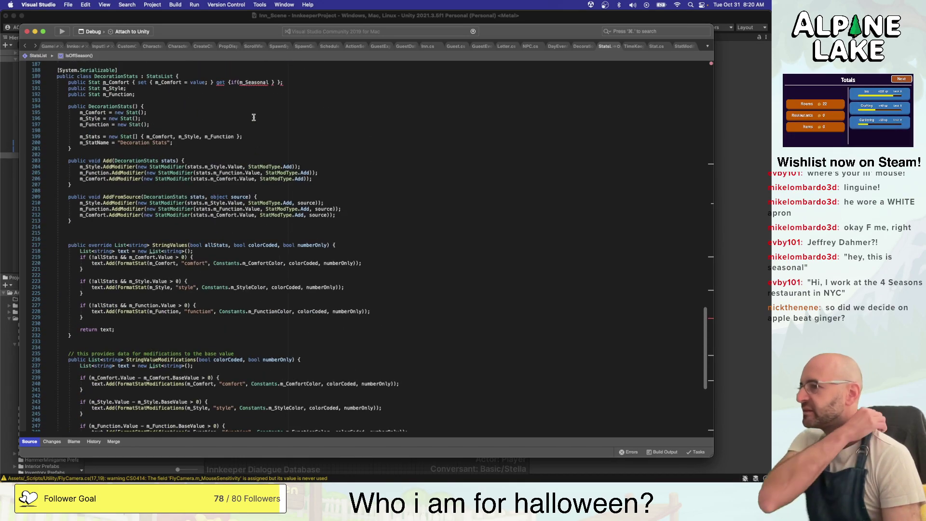
{"action": "double_click", "coordinate": [253, 83]}
{"action": "type", "text": "isoff"}
{"action": "key", "text": "Return"}
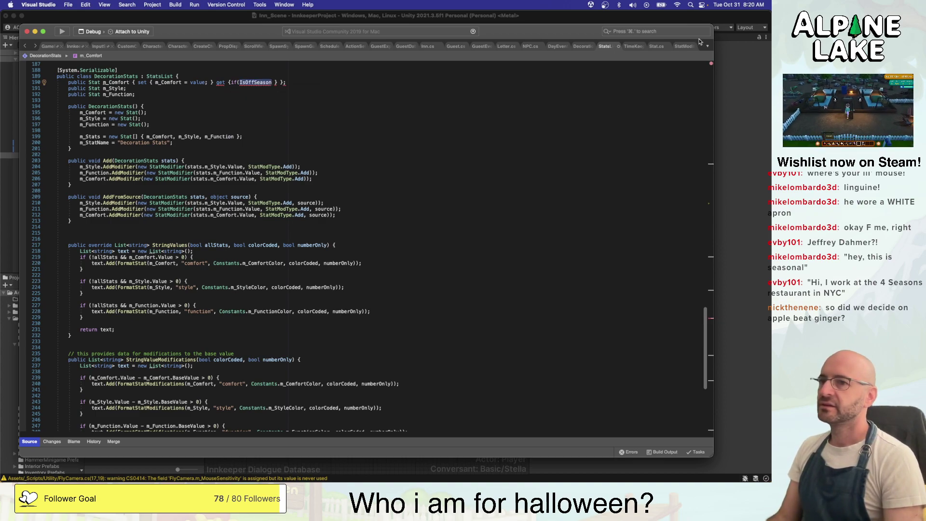
Remove the Seasonal entry from the StatModType enum and save the StatModifier file
{"action": "left_click", "coordinate": [684, 46]}
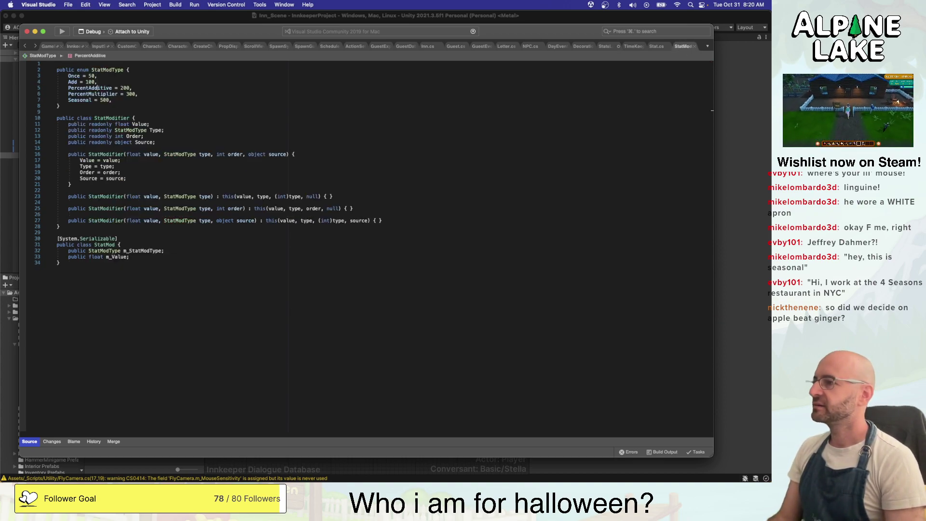
{"action": "key", "text": "super+shift+Left"}
{"action": "key", "text": "BackSpace"}
{"action": "key", "text": "BackSpace"}
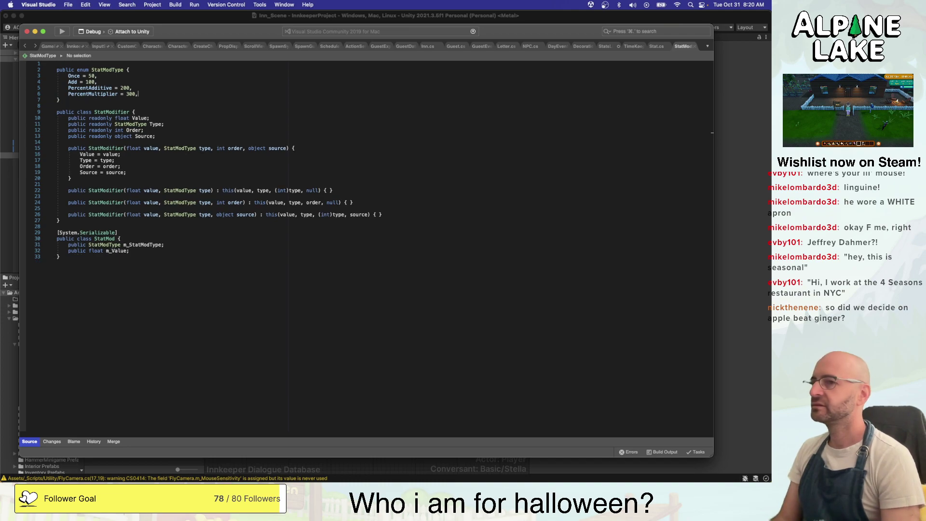
{"action": "key", "text": "super+s"}
Complete the m_Comfort getter's condition in StatsList as if (IsOffSeason()) return new Stat();
{"action": "left_click", "coordinate": [610, 47]}
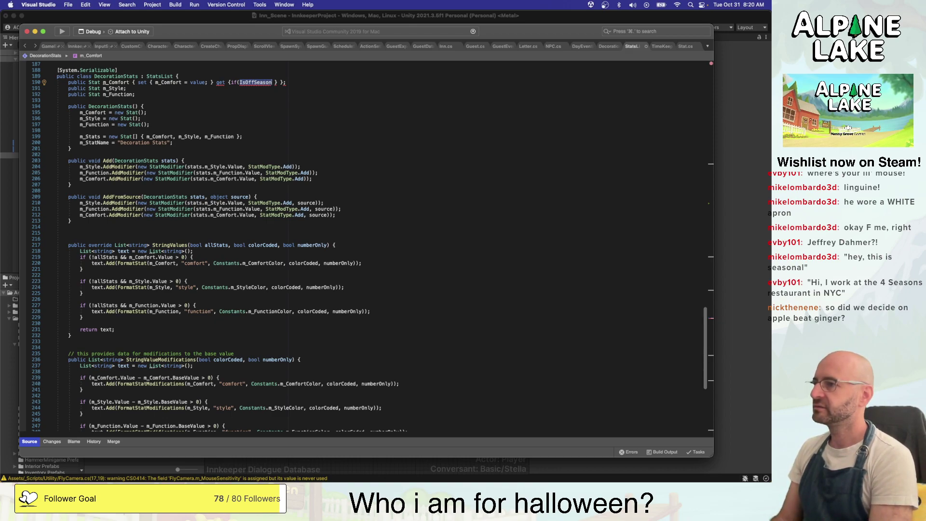
{"action": "type", "text": "() return"}
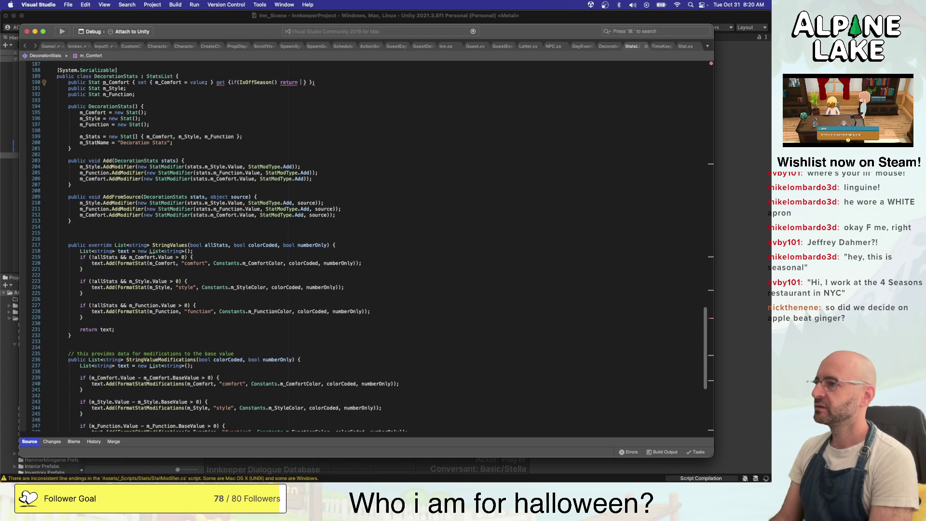
{"action": "type", "text": " new Stat "}
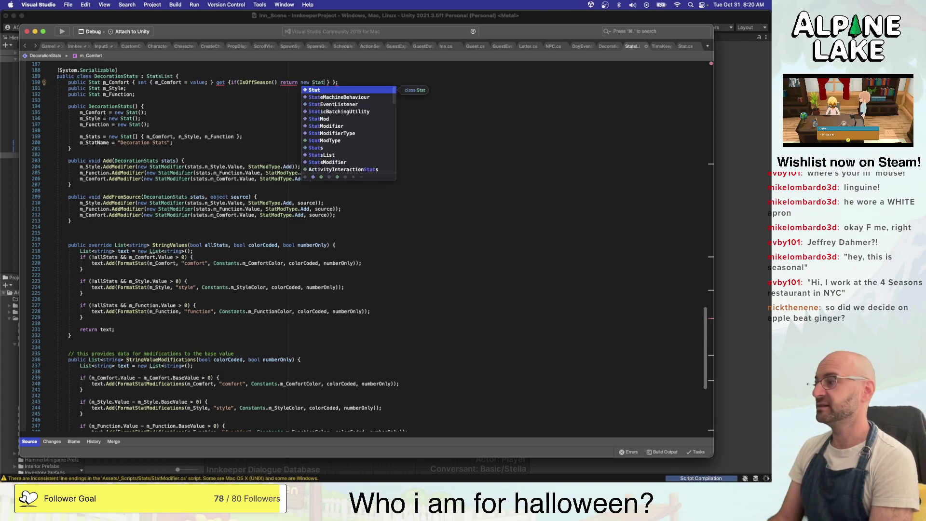
{"action": "type", "text": "();"}
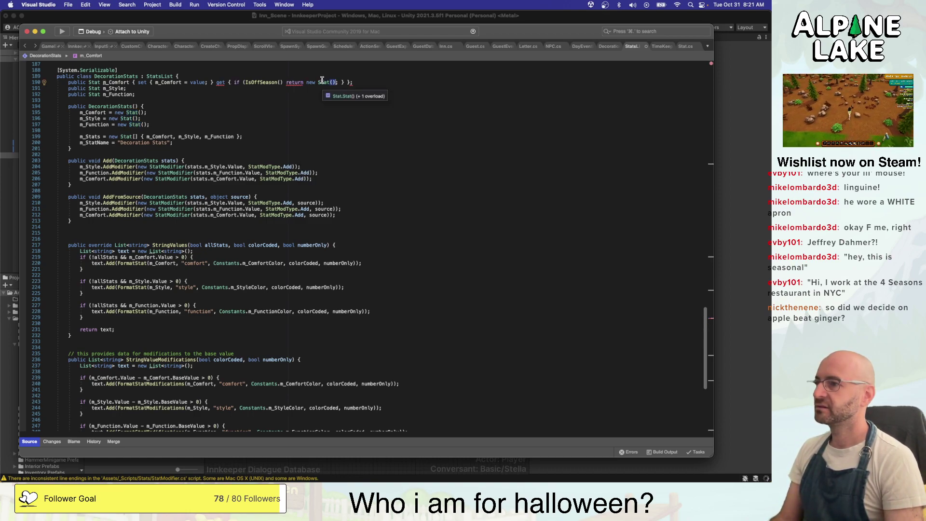
{"action": "left_click", "coordinate": [287, 82]}
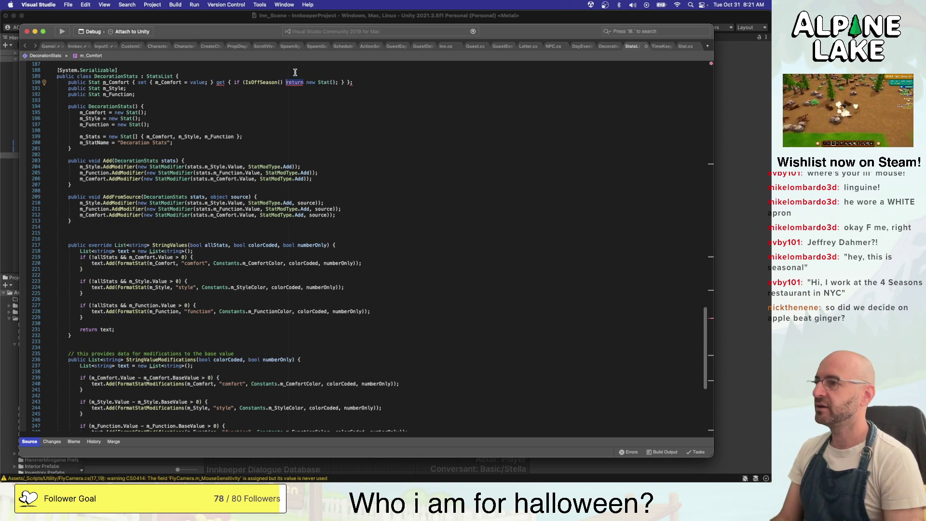
{"action": "type", "text": ")"}
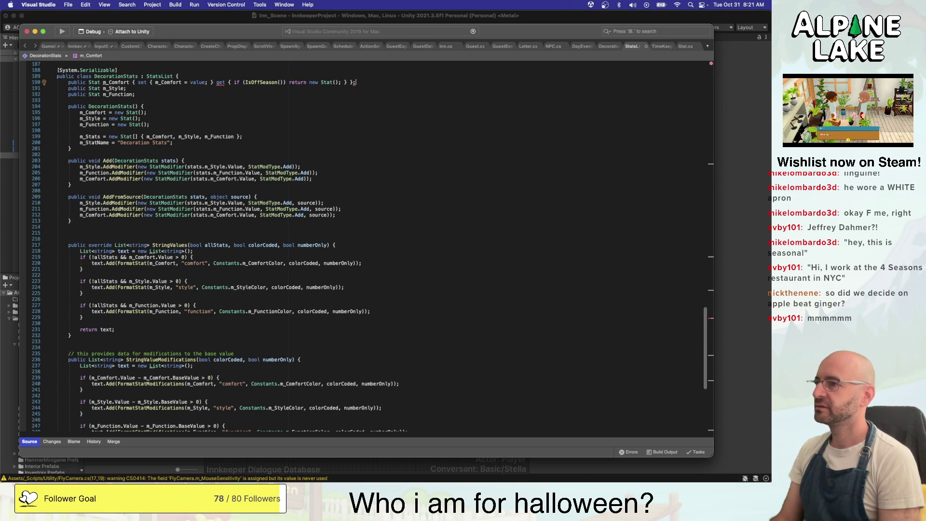
Remove the trailing semicolon from the m_Comfort property and put its return statement and both closing braces on separate lines
{"action": "key", "text": "BackSpace"}
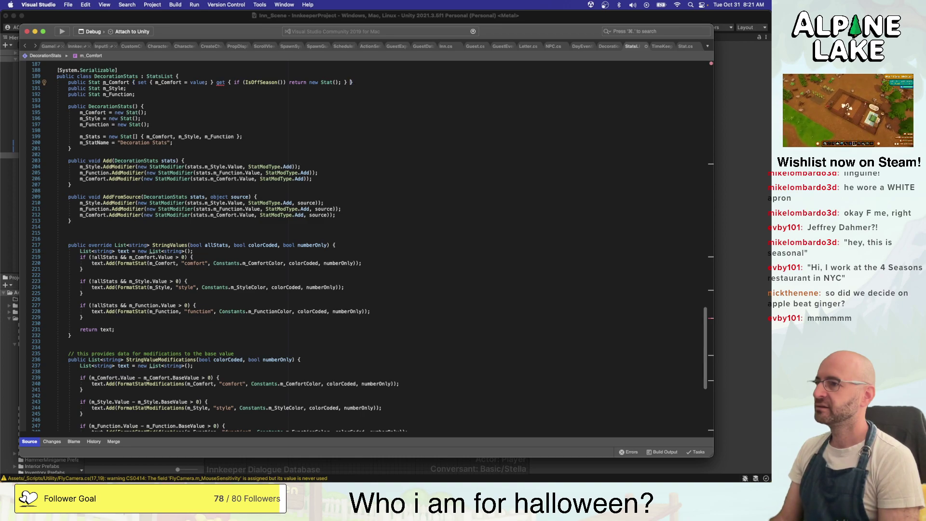
{"action": "key", "text": "Return"}
{"action": "key", "text": "Up"}
{"action": "key", "text": "super+Right"}
{"action": "key", "text": "Left"}
{"action": "key", "text": "Return"}
{"action": "key", "text": "Up"}
{"action": "key", "text": "super+Right"}
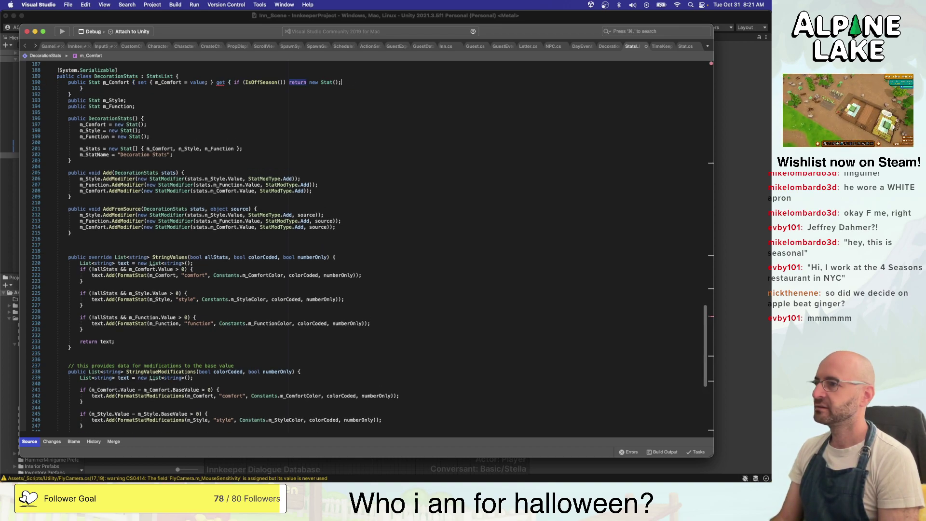
{"action": "key", "text": "Left"}
{"action": "key", "text": "Left"}
{"action": "key", "text": "Left"}
{"action": "key", "text": "Return"}
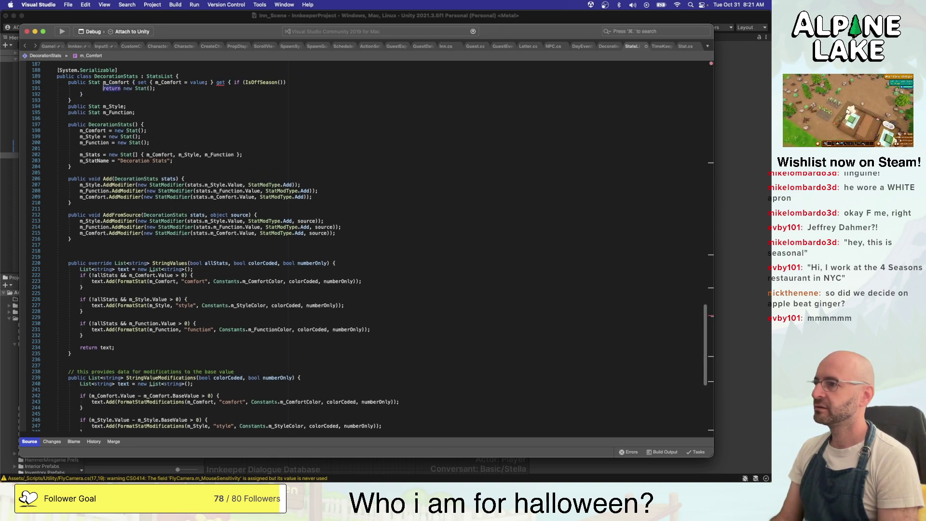
Break the m_Comfort property so that get, its opening brace and the if (IsOffSeason()) condition start on their own lines
{"action": "key", "text": "alt+Left"}
{"action": "key", "text": "alt+Left"}
{"action": "key", "text": "alt+Left"}
{"action": "key", "text": "Return"}
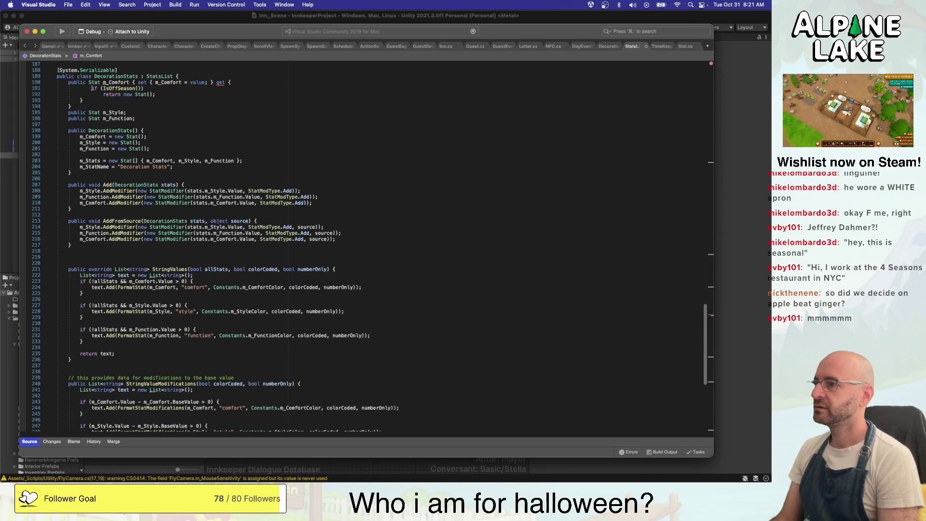
{"action": "key", "text": "Return"}
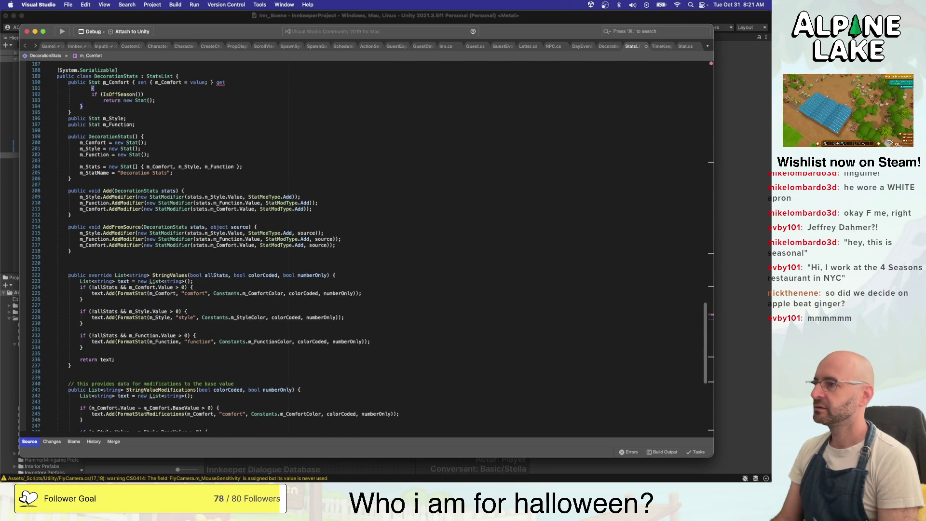
{"action": "key", "text": "Up"}
{"action": "key", "text": "super+Right"}
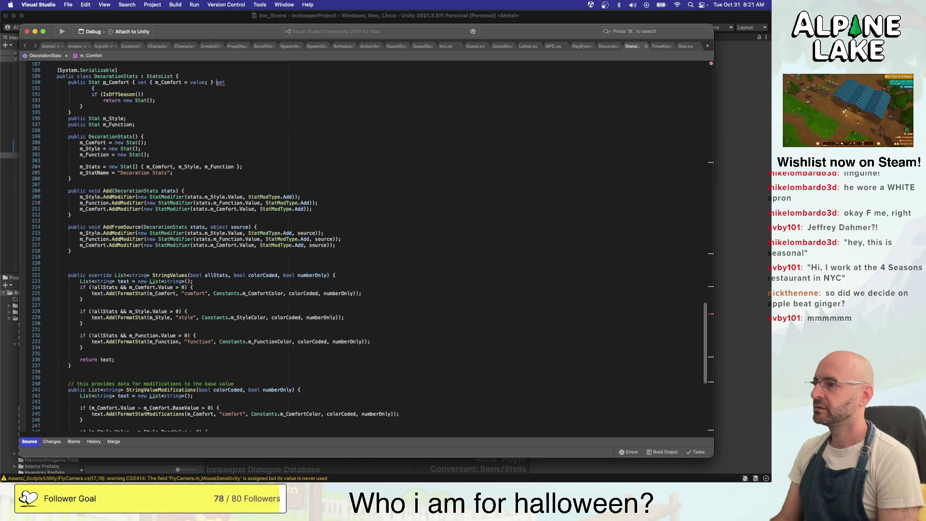
{"action": "key", "text": "Return"}
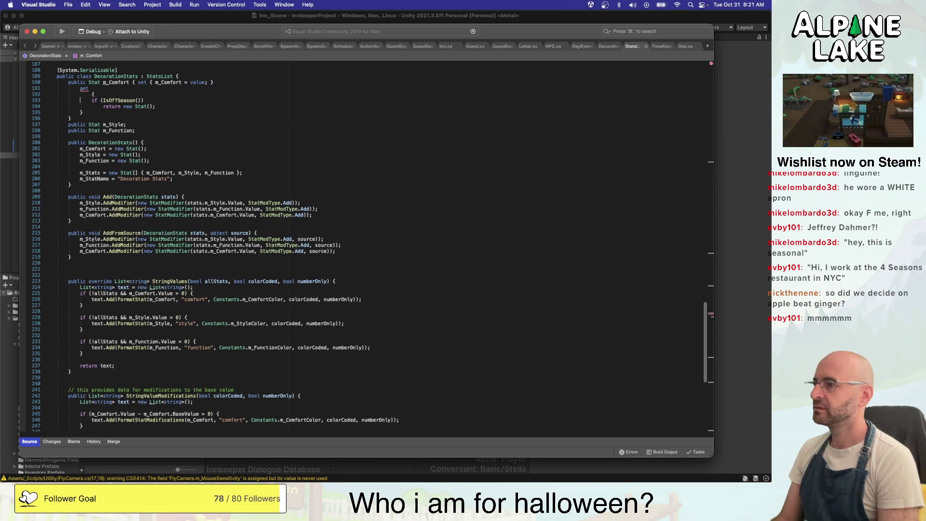
Enclose return new Stat(); in braces under the IsOffSeason condition and place the getter's opening brace beside get
{"action": "key", "text": "Up"}
{"action": "key", "text": "super+Right"}
{"action": "type", "text": "{"}
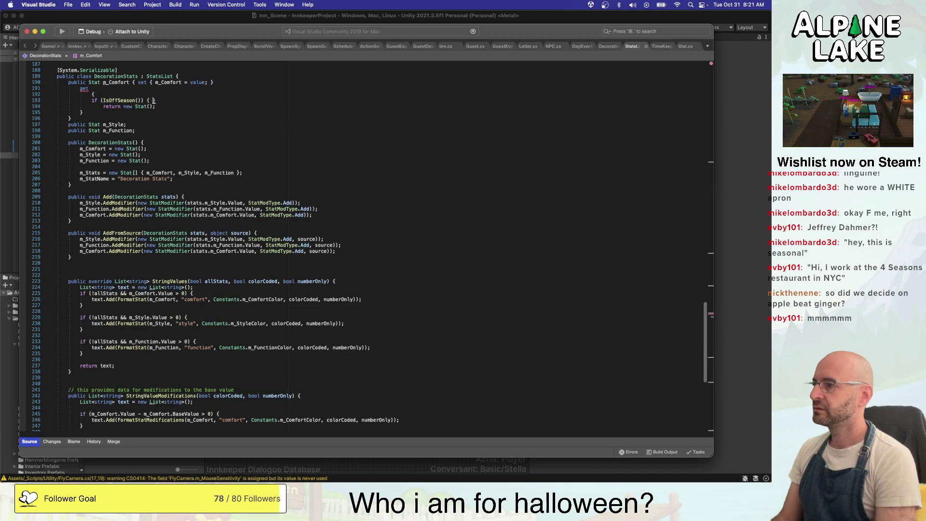
{"action": "key", "text": "Down"}
{"action": "key", "text": "super+Right"}
{"action": "key", "text": "Up"}
{"action": "key", "text": "BackSpace"}
{"action": "key", "text": "Down"}
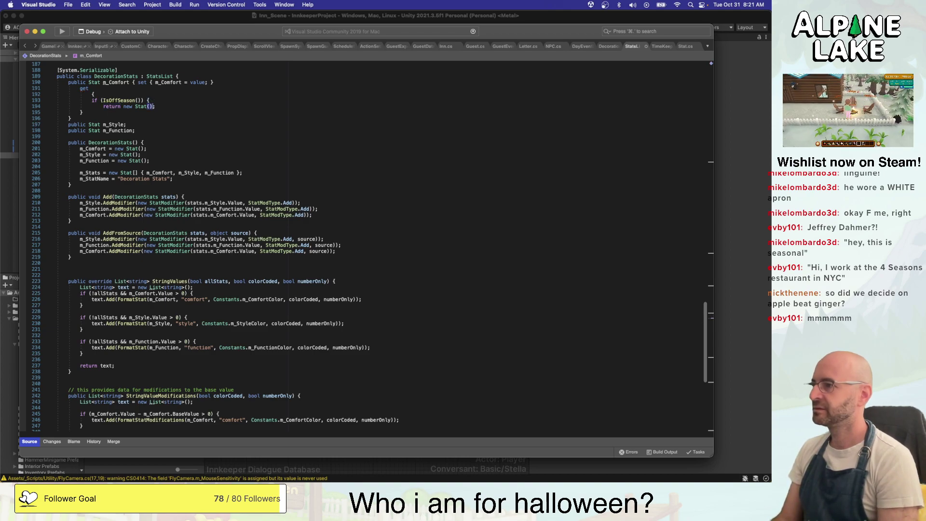
{"action": "key", "text": "super+Right"}
{"action": "key", "text": "Return"}
{"action": "type", "text": "}"}
{"action": "key", "text": "Down"}
{"action": "key", "text": "BackSpace"}
{"action": "type", "text": "}"}
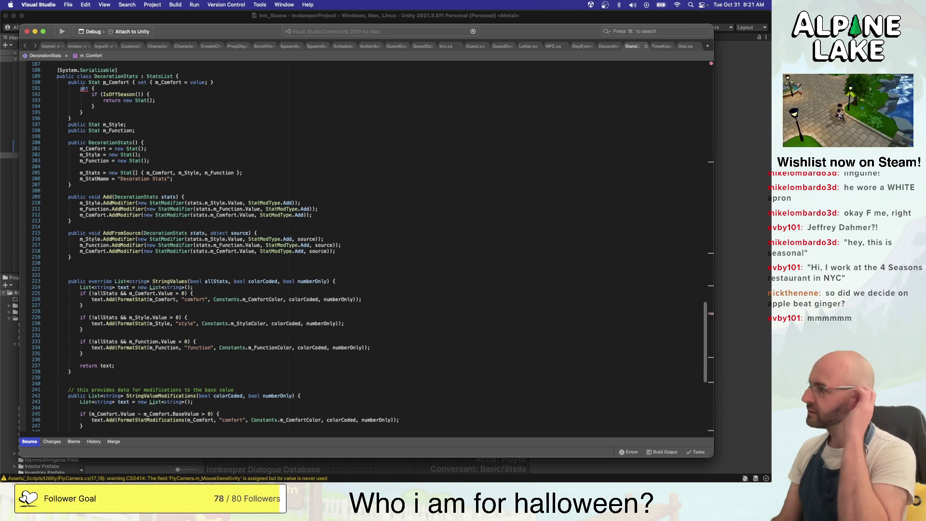
Add an else branch to the m_Comfort getter containing return m_Comfort;
{"action": "left_click", "coordinate": [95, 106]}
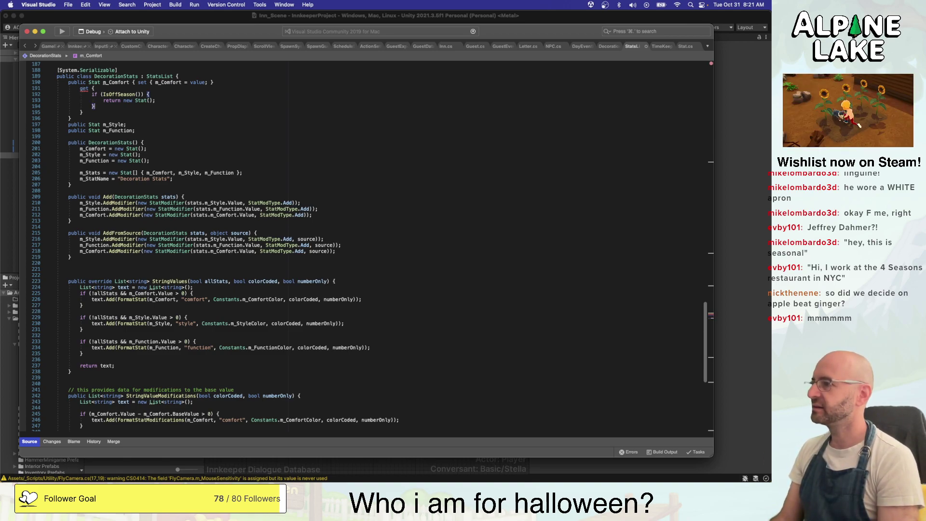
{"action": "type", "text": "else {"}
{"action": "key", "text": "Return"}
{"action": "type", "text": "retu"}
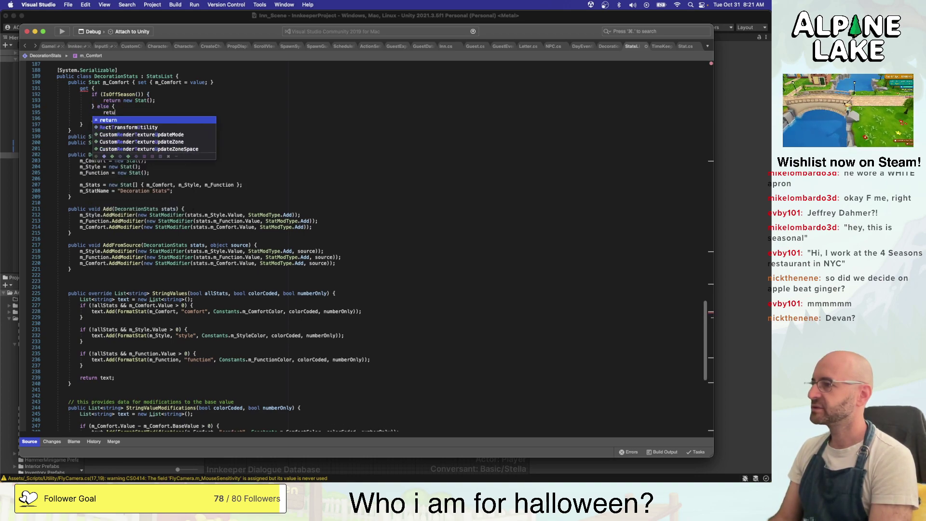
{"action": "type", "text": "rn m_Comfort;"}
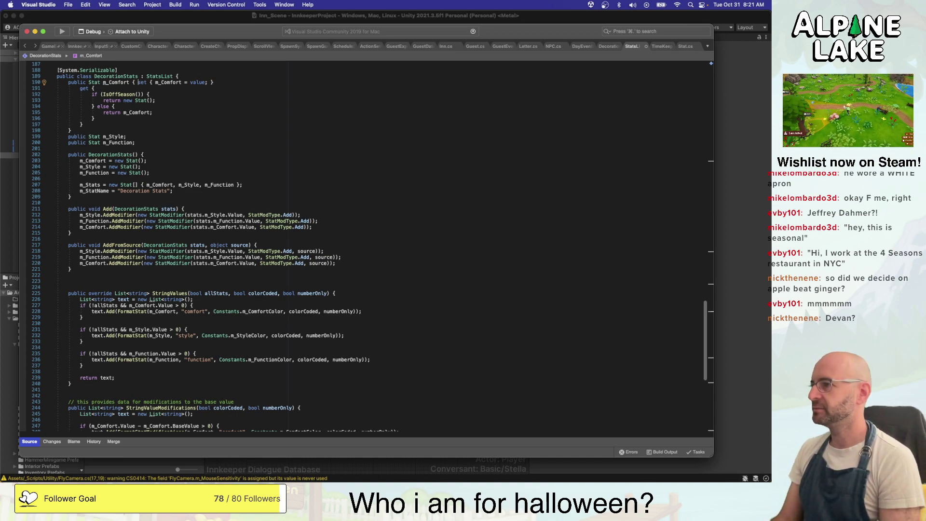
Put the set accessor of m_Comfort on its own line above the getter
{"action": "key", "text": "Return"}
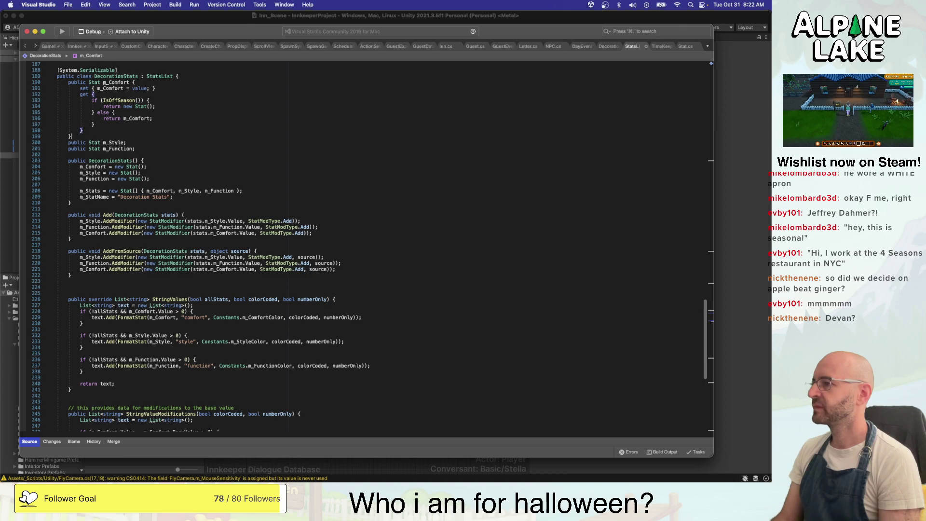
{"action": "key", "text": "Up"}
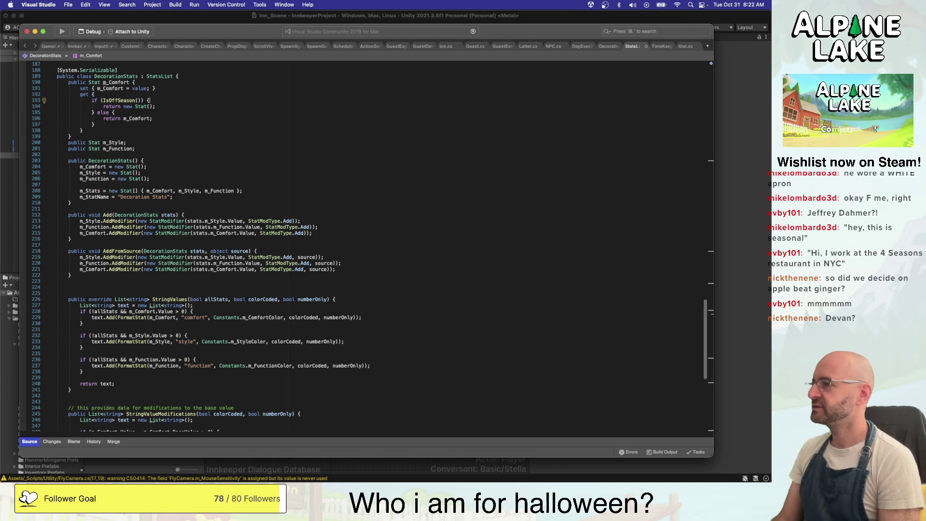
{"action": "left_click", "coordinate": [143, 106]}
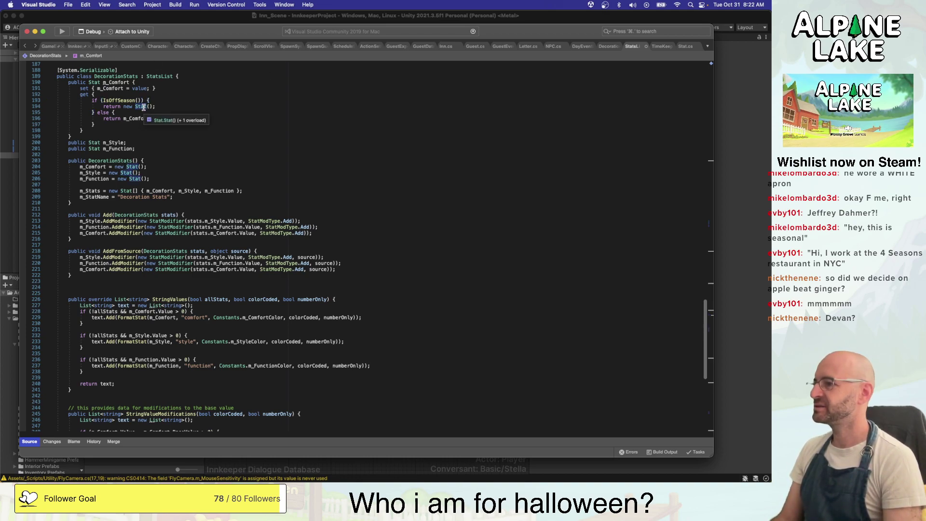
{"action": "left_click", "coordinate": [100, 129]}
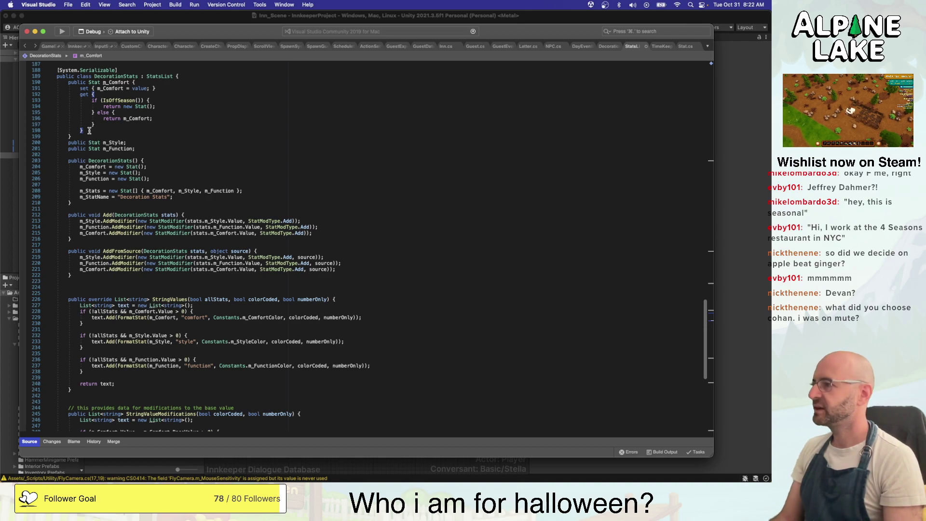
Copy the set and get block of m_Comfort onto the m_Style and m_Function declarations, replacing their semicolons
{"action": "left_click_drag", "start_coordinate": [73, 137], "coordinate": [130, 87]}
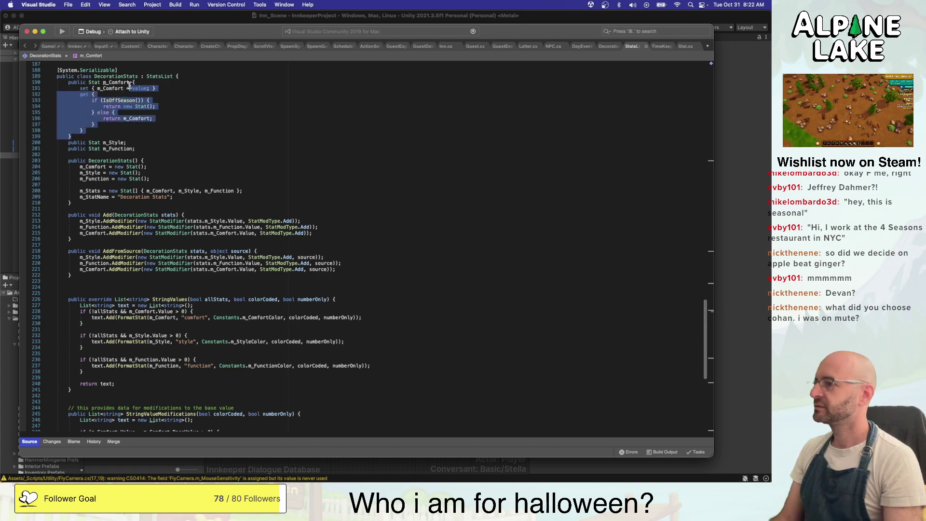
{"action": "left_click", "coordinate": [138, 142]}
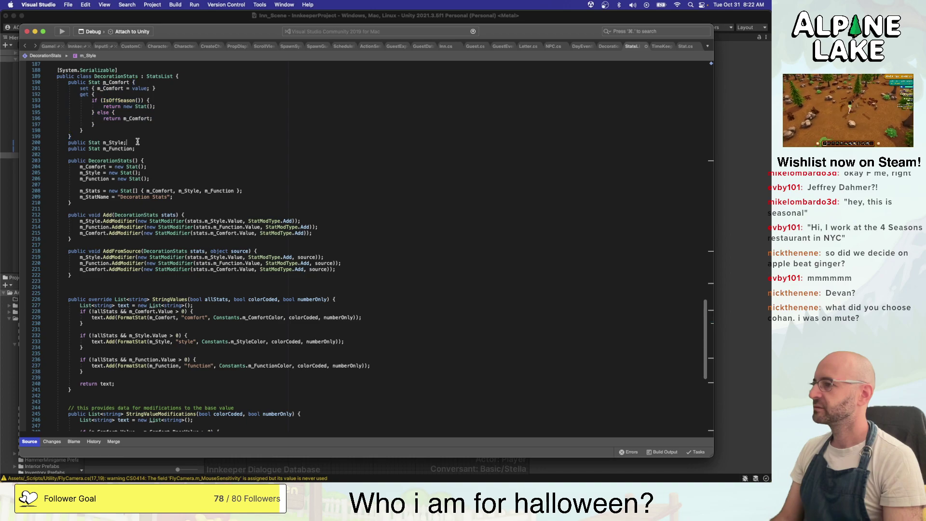
{"action": "key", "text": "BackSpace"}
{"action": "type", "text": "{             set { m_Comfort = value; }             get {                 if (IsOffSeason()) {                     return new Stat();                 } else {                     return m_Comfort;                 }             }         }"}
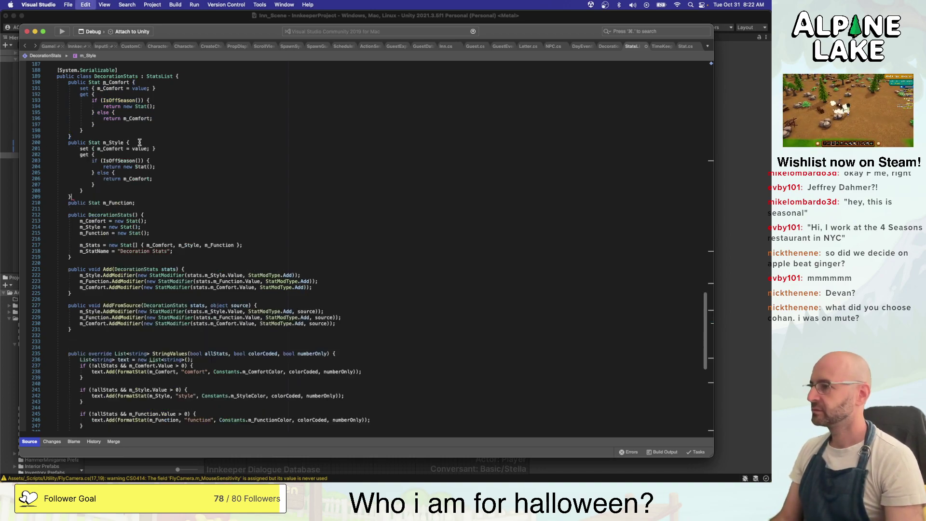
{"action": "left_click", "coordinate": [146, 202]}
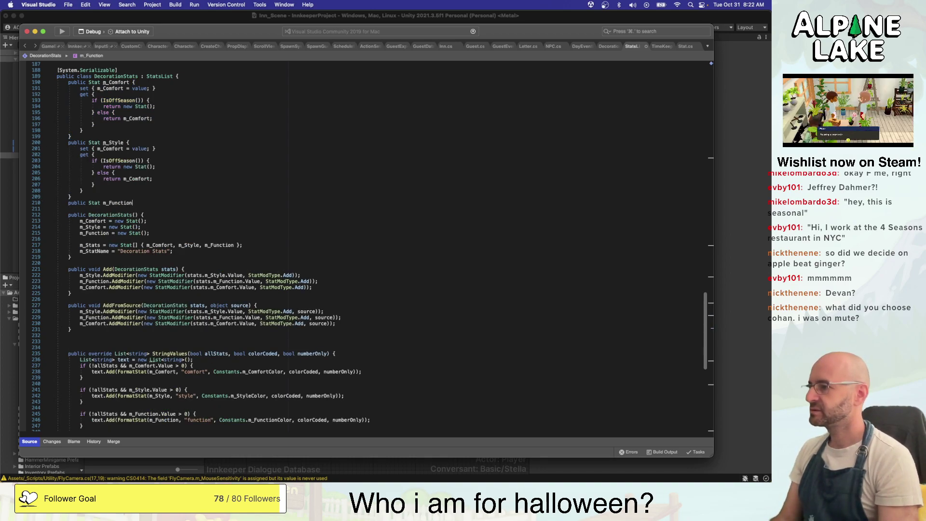
{"action": "key", "text": "BackSpace"}
{"action": "type", "text": "{         set { m_Comfort = value; }         get {             if (IsOffSeason()) {                 return new Stat();             } else {                 return m_Comfort;             }         }     }"}
Replace m_Comfort with m_Style in the setter and the else return of the m_Style property
{"action": "double_click", "coordinate": [114, 142]}
{"action": "key", "text": "cmd+c"}
{"action": "double_click", "coordinate": [110, 148]}
{"action": "key", "text": "cmd+v"}
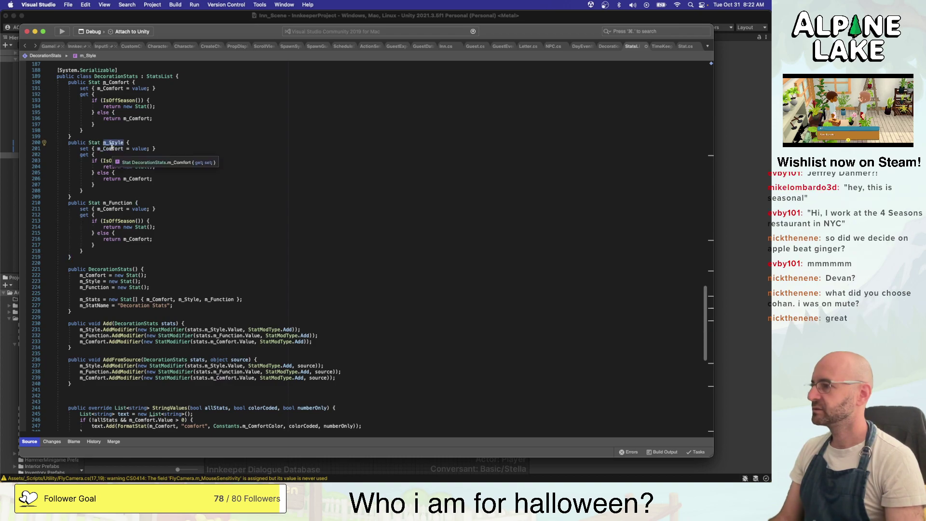
{"action": "double_click", "coordinate": [139, 179]}
{"action": "key", "text": "cmd+v"}
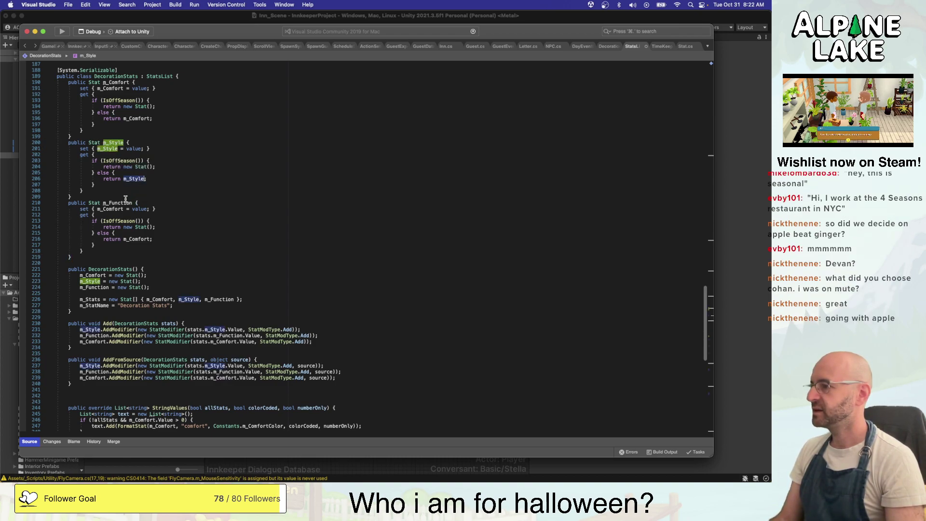
Replace m_Comfort with m_Function in the setter and else return of the m_Function property, and save the StatsList file
{"action": "double_click", "coordinate": [120, 209]}
{"action": "key", "text": "super+v"}
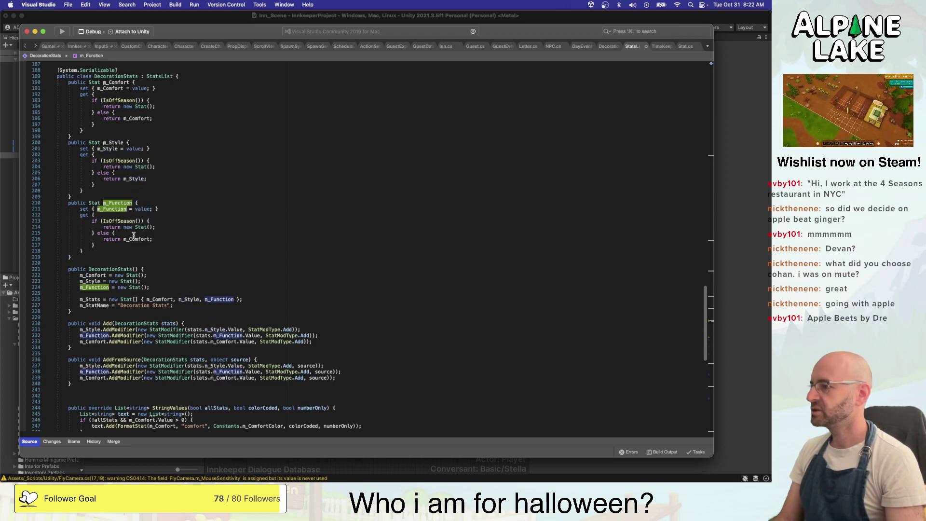
{"action": "double_click", "coordinate": [134, 239]}
{"action": "key", "text": "super+v"}
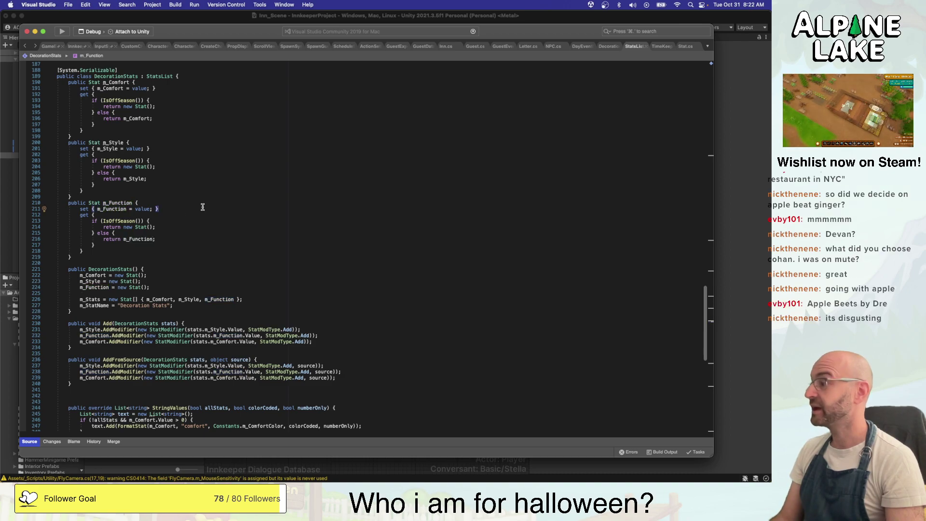
{"action": "left_click", "coordinate": [252, 168]}
Switch to Unity to reload the scripts and bring up the Furniture_v12.mb scene in Maya
{"action": "key", "text": "super+Tab"}
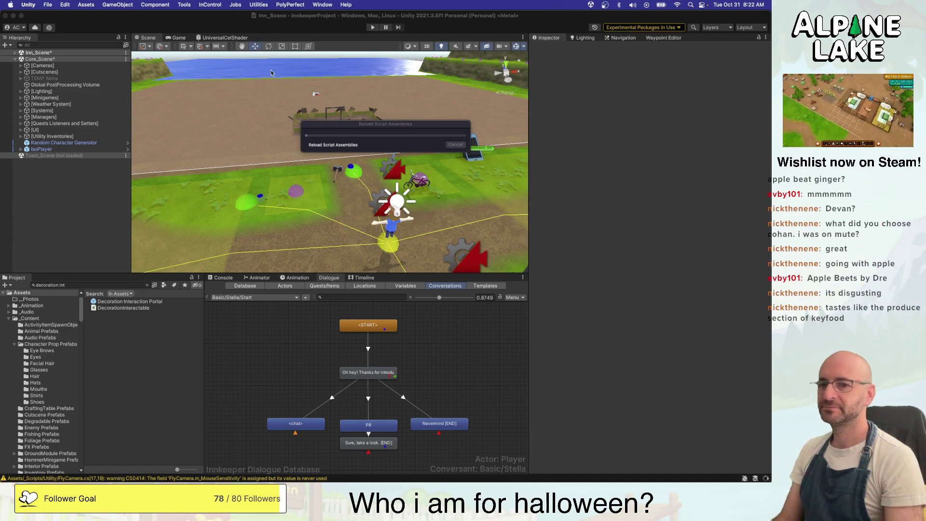
{"action": "key", "text": "super+Tab"}
{"action": "key", "text": "super+Tab"}
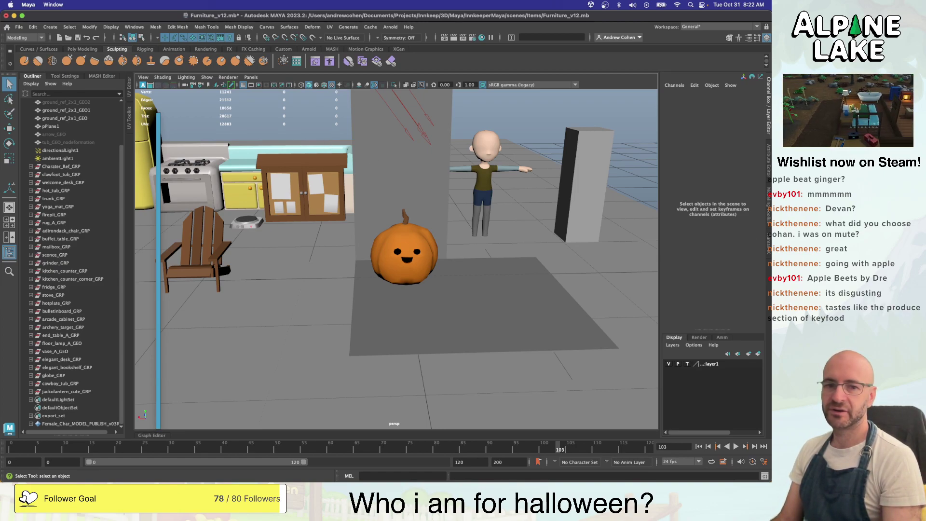
{"action": "key", "text": "super+Tab"}
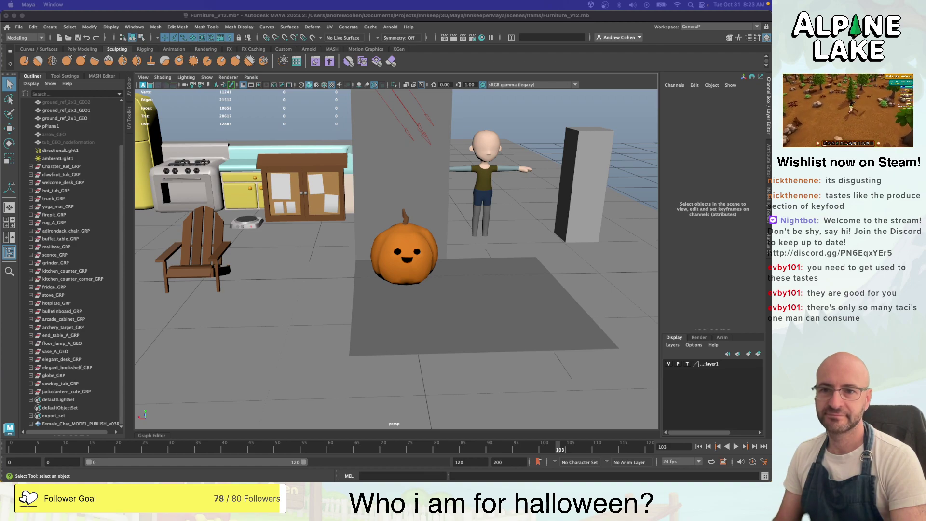
{"action": "left_click_drag", "start_coordinate": [772, 58], "coordinate": [622, 37]}
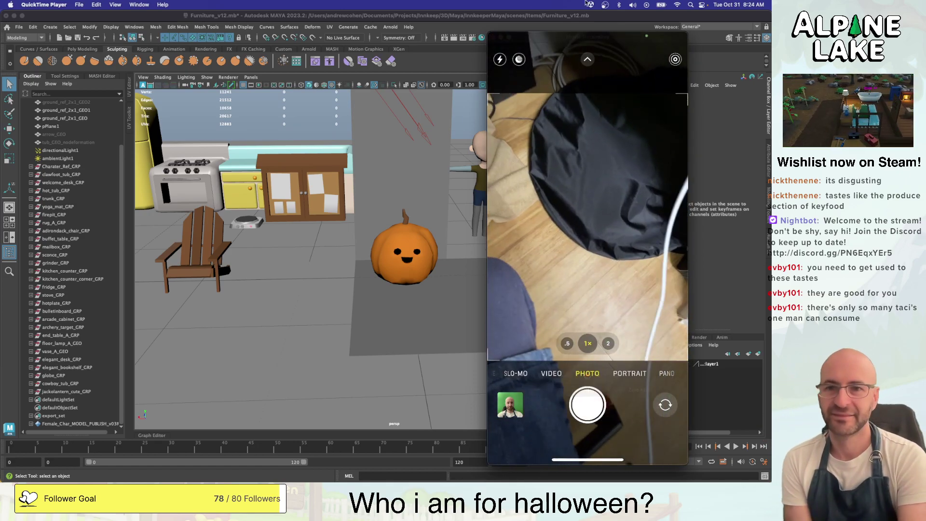
{"action": "left_click", "coordinate": [493, 38]}
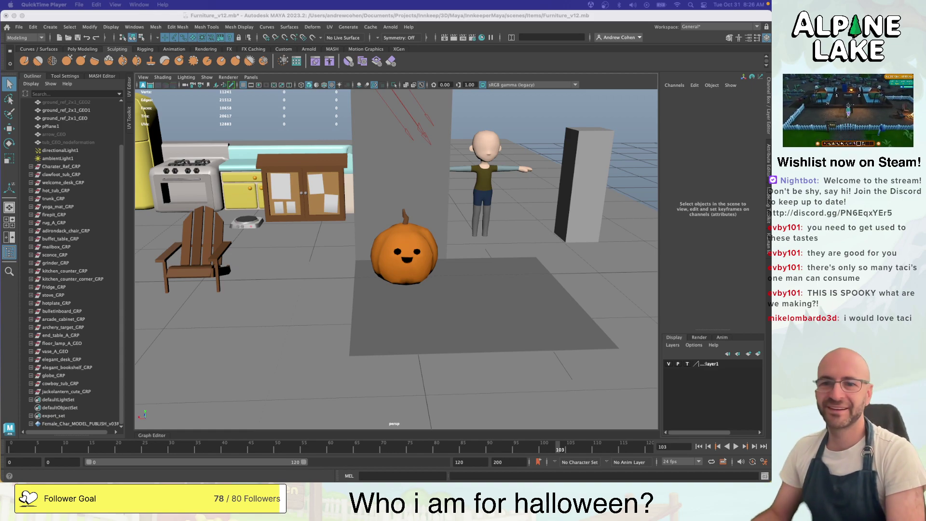
{"action": "left_click_drag", "start_coordinate": [771, 179], "coordinate": [656, 172]}
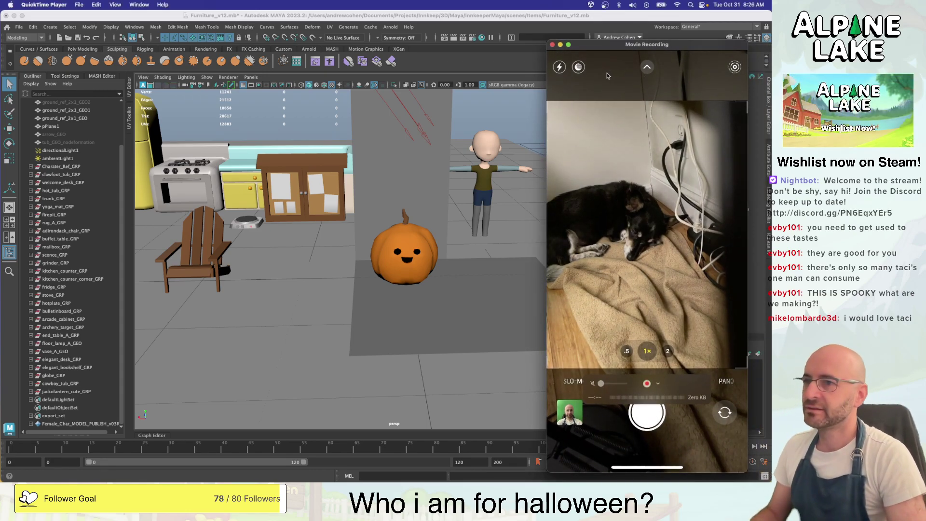
{"action": "left_click_drag", "start_coordinate": [548, 40], "coordinate": [27, 260]}
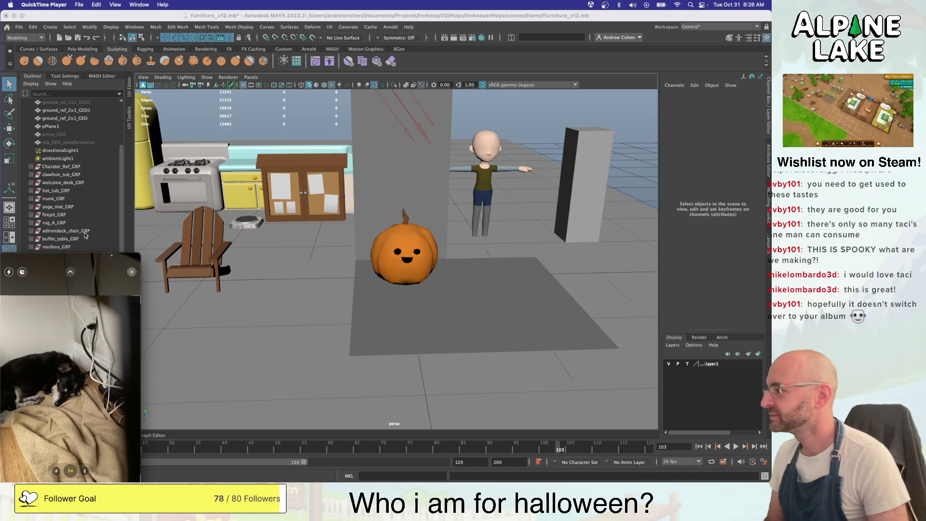
{"action": "mouse_move", "coordinate": [130, 255]}
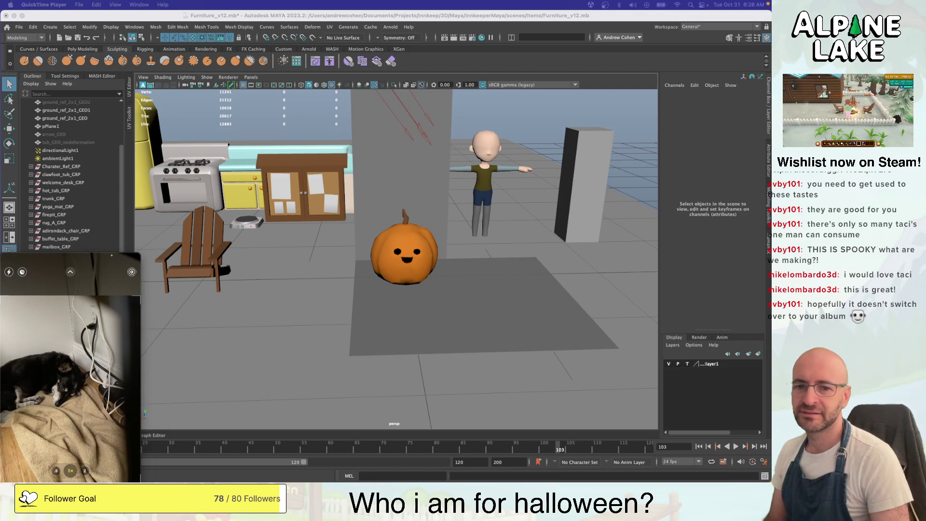
Return to the Maya scene and save Furniture_v12.mb
{"action": "left_click", "coordinate": [406, 17]}
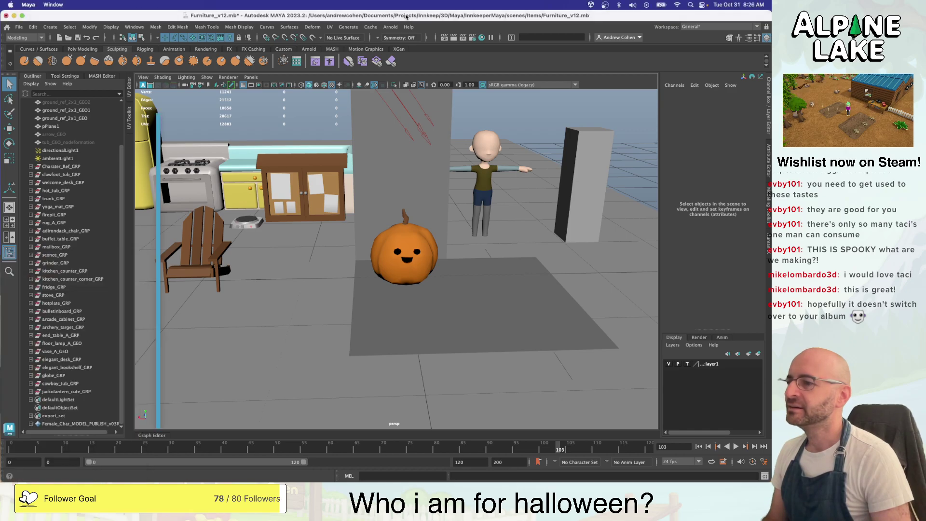
{"action": "key", "text": "super+s"}
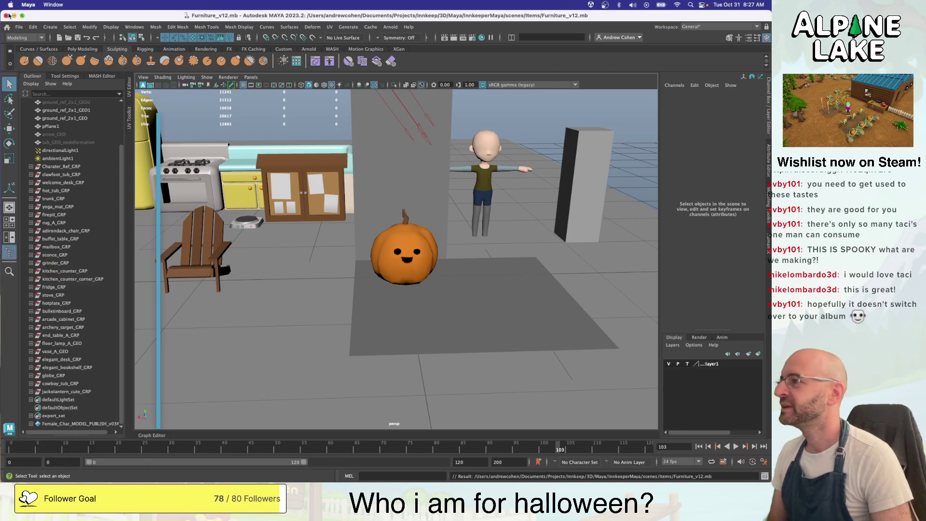
Move the Maya window aside and bring QuickTime Player's Movie Recording window in front so the phone camera feed is uncovered
{"action": "left_click_drag", "start_coordinate": [4, 10], "coordinate": [154, 13]}
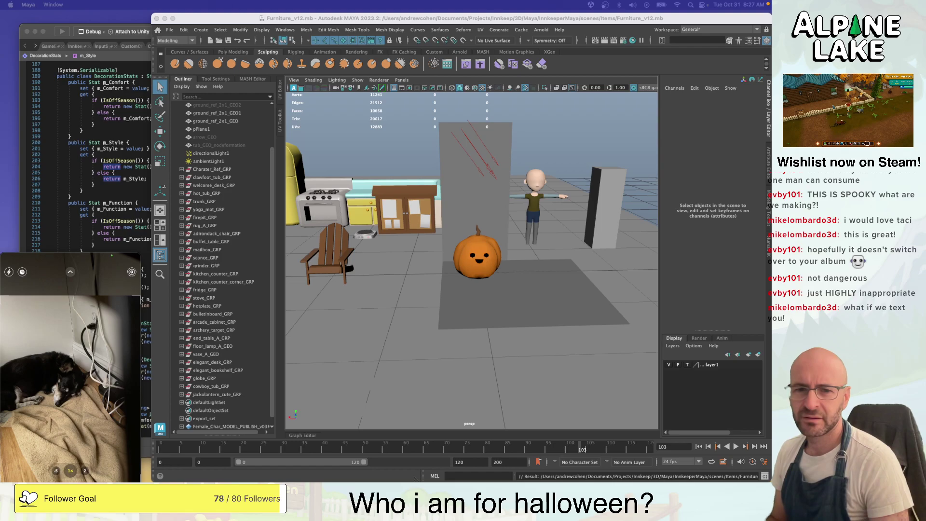
{"action": "left_click", "coordinate": [50, 262]}
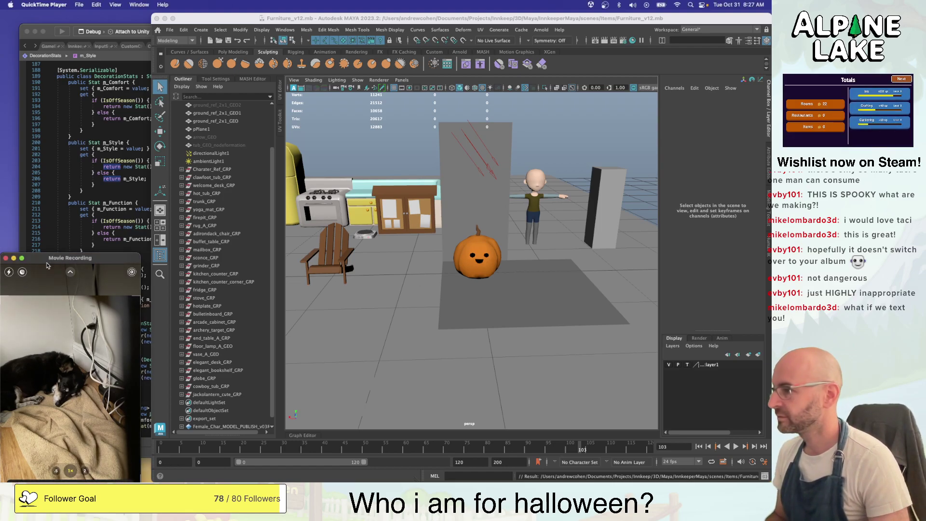
{"action": "left_click_drag", "start_coordinate": [204, 19], "coordinate": [131, 33]}
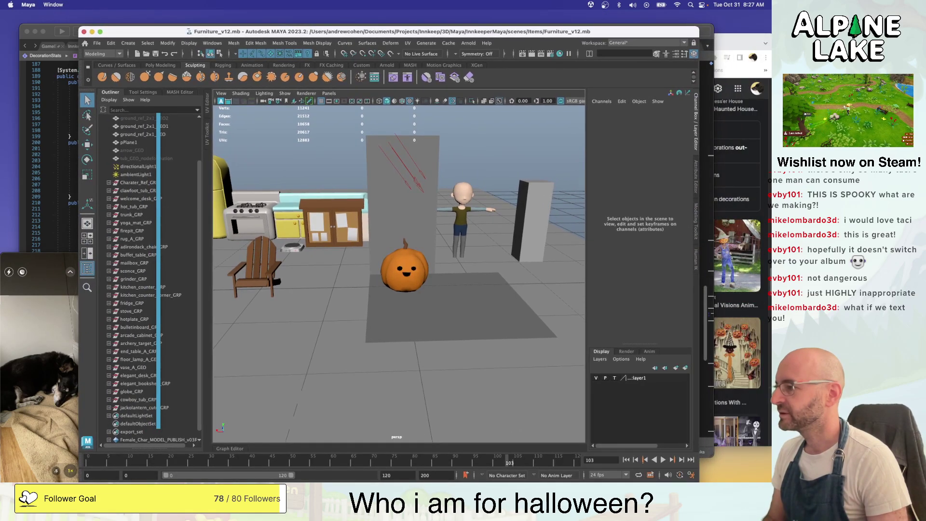
{"action": "left_click", "coordinate": [59, 261]}
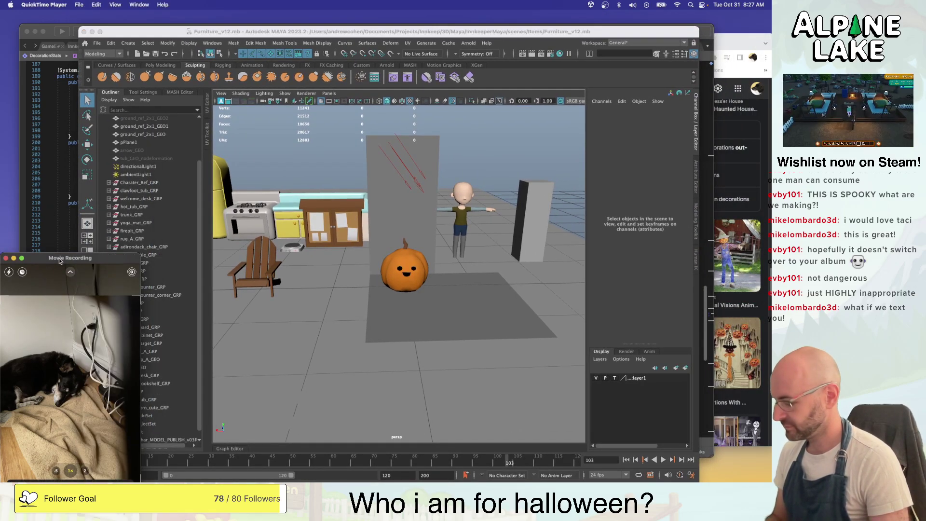
{"action": "double_click", "coordinate": [59, 258]}
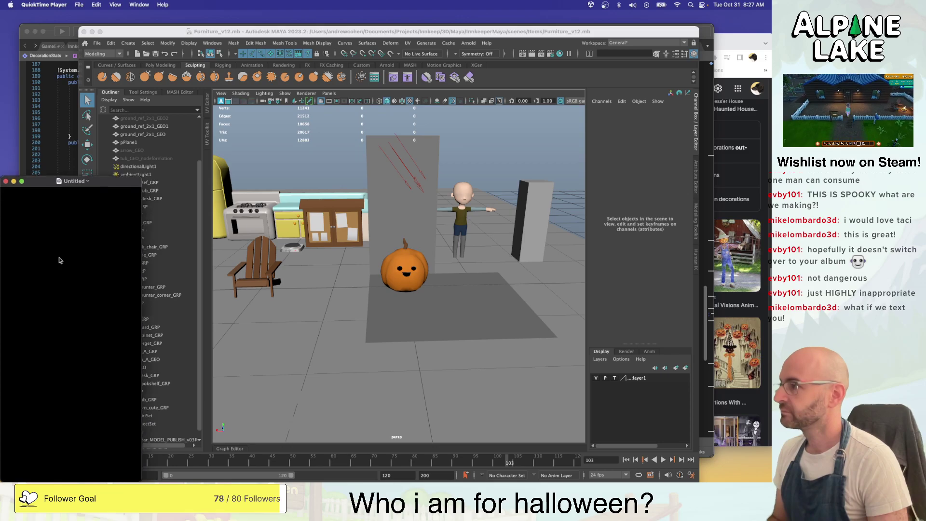
{"action": "mouse_move", "coordinate": [229, 31]}
{"action": "left_mouse_down"}
{"action": "mouse_move", "coordinate": [217, 34]}
{"action": "mouse_move", "coordinate": [239, 26]}
{"action": "left_mouse_up"}
{"action": "left_click", "coordinate": [204, 16]}
{"action": "double_click", "coordinate": [203, 18]}
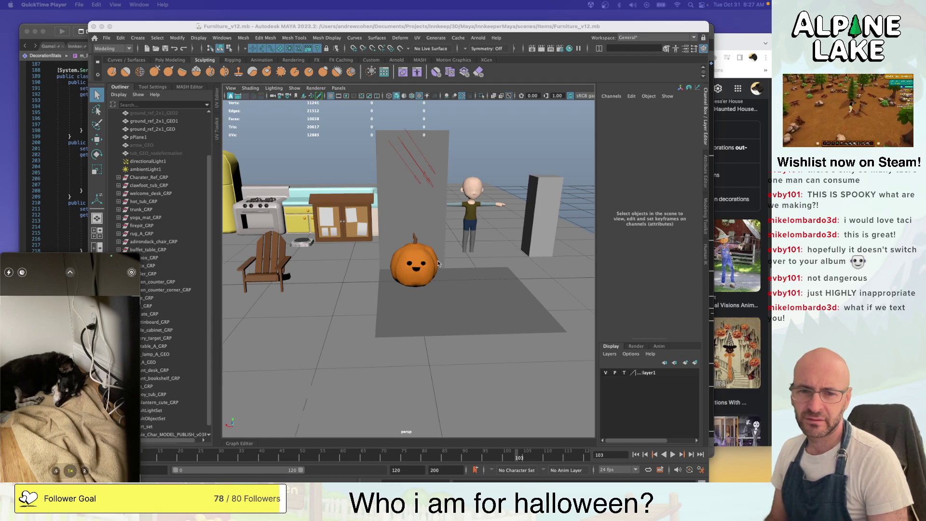
{"action": "mouse_move", "coordinate": [63, 263]}
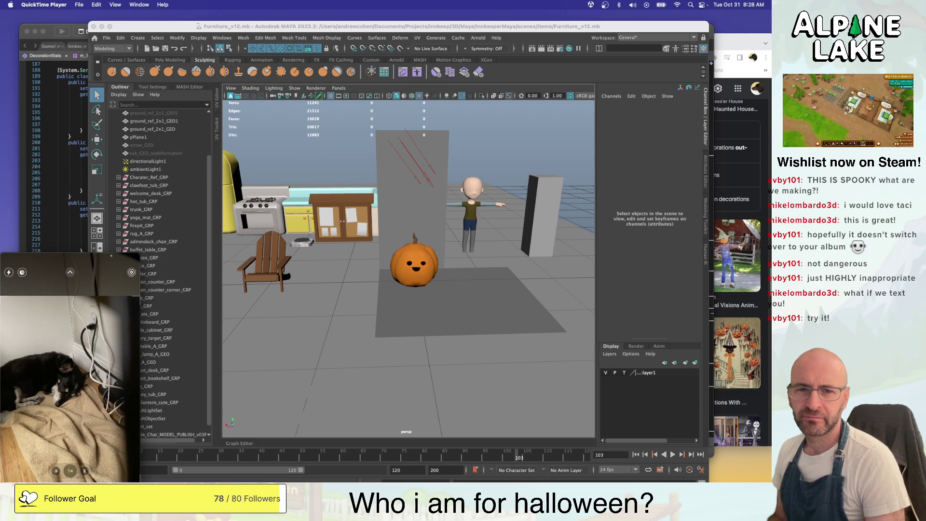
{"action": "mouse_move", "coordinate": [97, 261]}
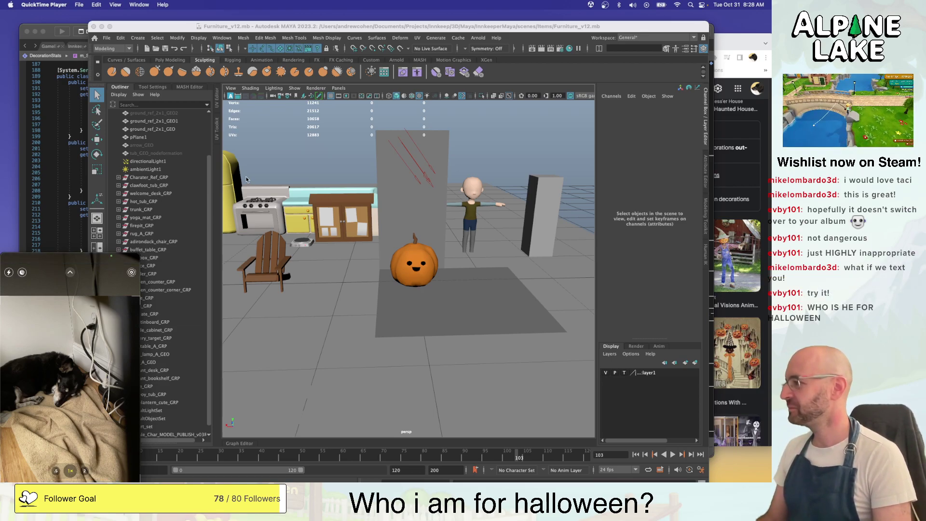
Switch to Chrome and browse the open "carmy the bear" image results for the costume reference
{"action": "key", "text": "super+Tab"}
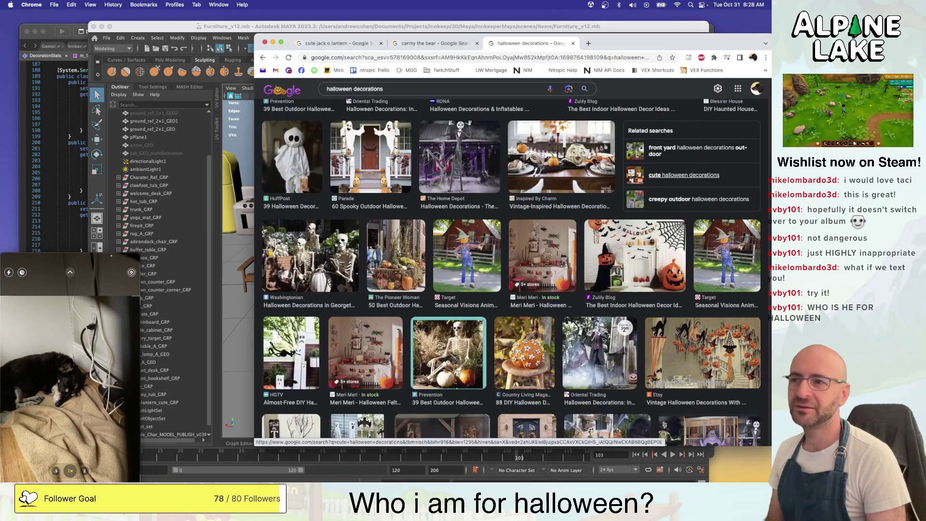
{"action": "left_click", "coordinate": [434, 44]}
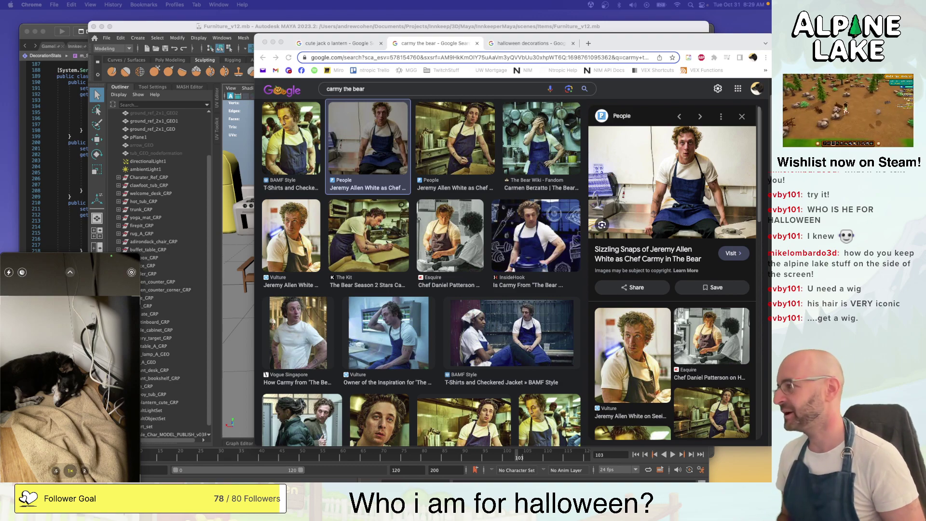
{"action": "scroll", "coordinate": [489, 282], "scroll_direction": "down", "scroll_amount": 3}
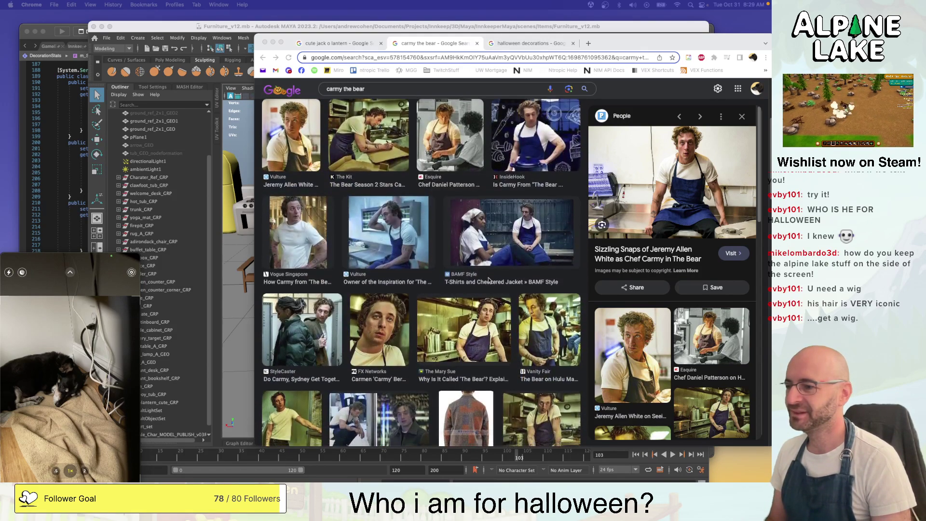
{"action": "scroll", "coordinate": [489, 282], "scroll_direction": "down", "scroll_amount": 7}
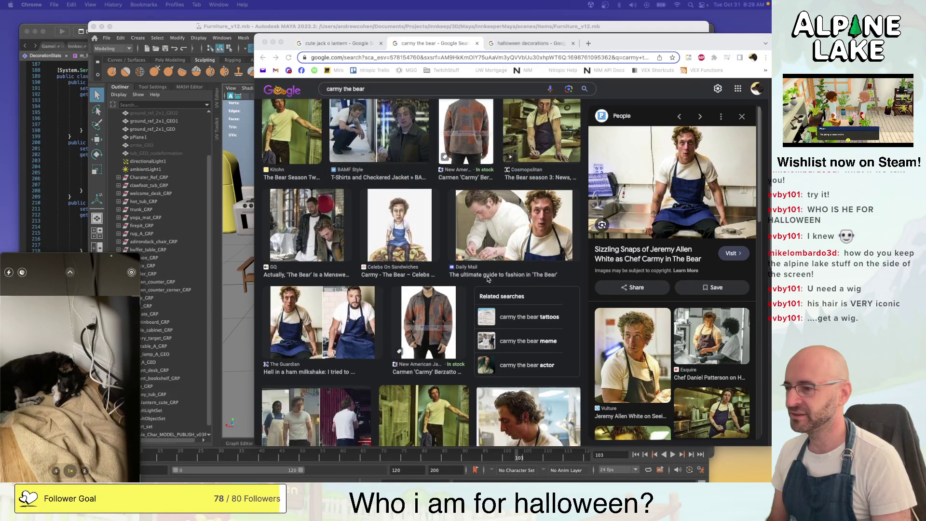
{"action": "scroll", "coordinate": [488, 278], "scroll_direction": "down", "scroll_amount": 4}
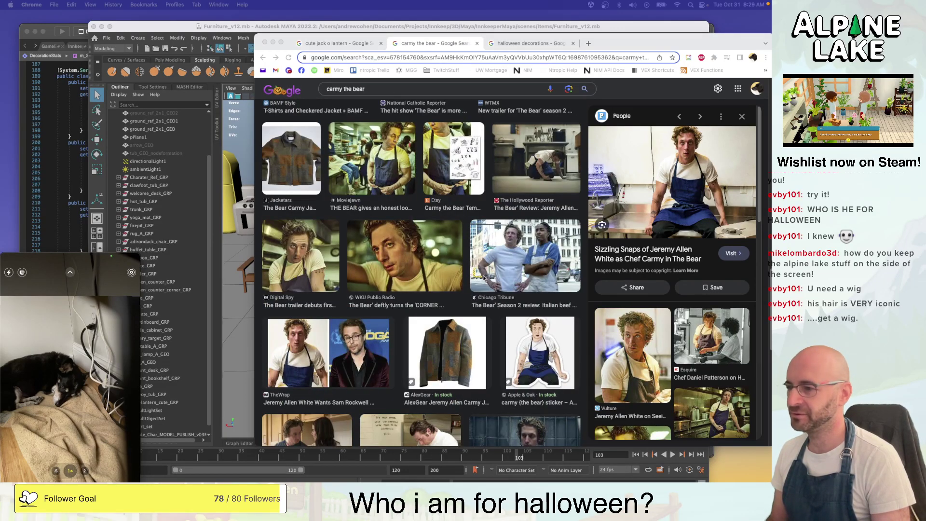
{"action": "scroll", "coordinate": [484, 277], "scroll_direction": "down", "scroll_amount": 5}
Search Google Images for "jeremy allen" instead and look through the pictures
{"action": "scroll", "coordinate": [481, 273], "scroll_direction": "up", "scroll_amount": 10}
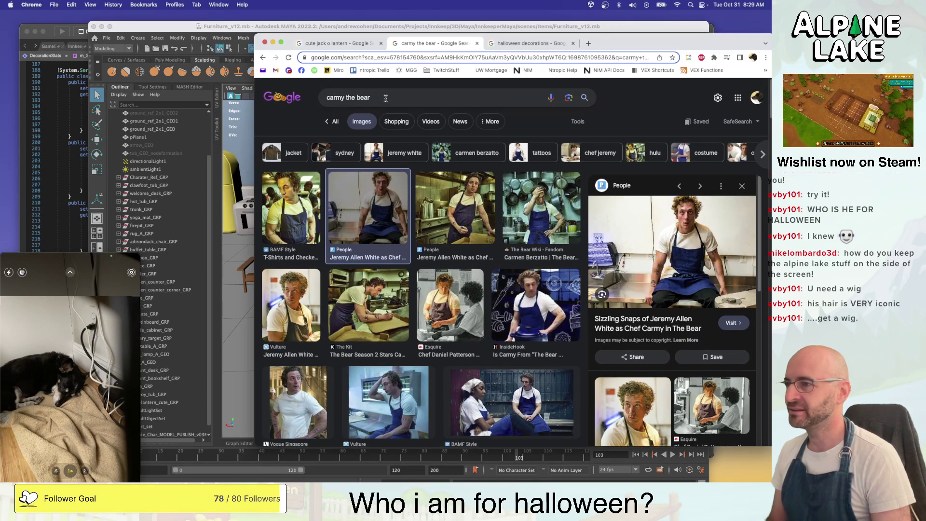
{"action": "left_click", "coordinate": [385, 99]}
{"action": "key", "text": "super+a"}
{"action": "type", "text": "jeremy "}
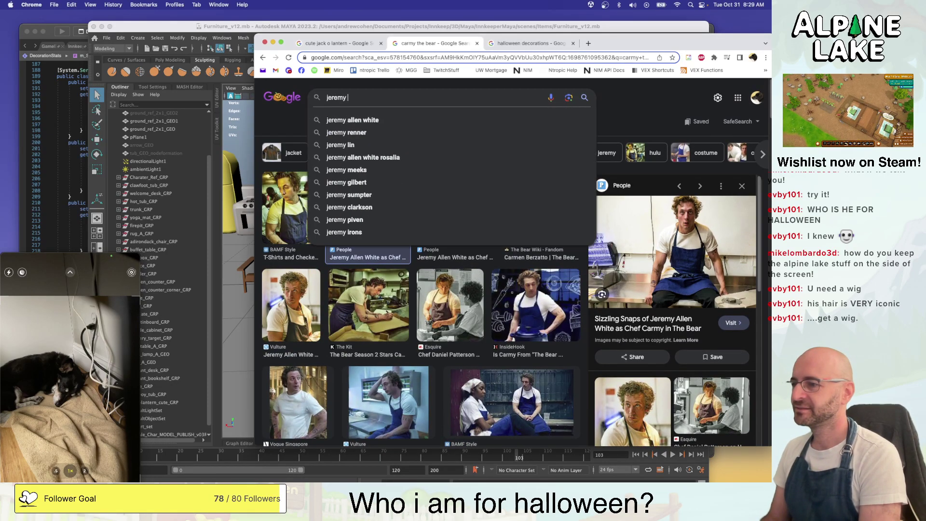
{"action": "type", "text": "allen"}
{"action": "key", "text": "Return"}
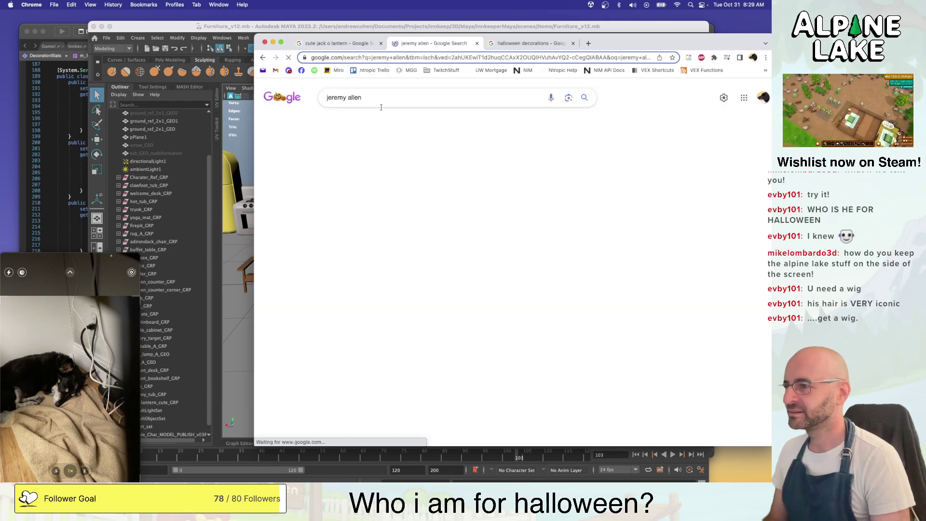
{"action": "scroll", "coordinate": [379, 162], "scroll_direction": "down", "scroll_amount": 7}
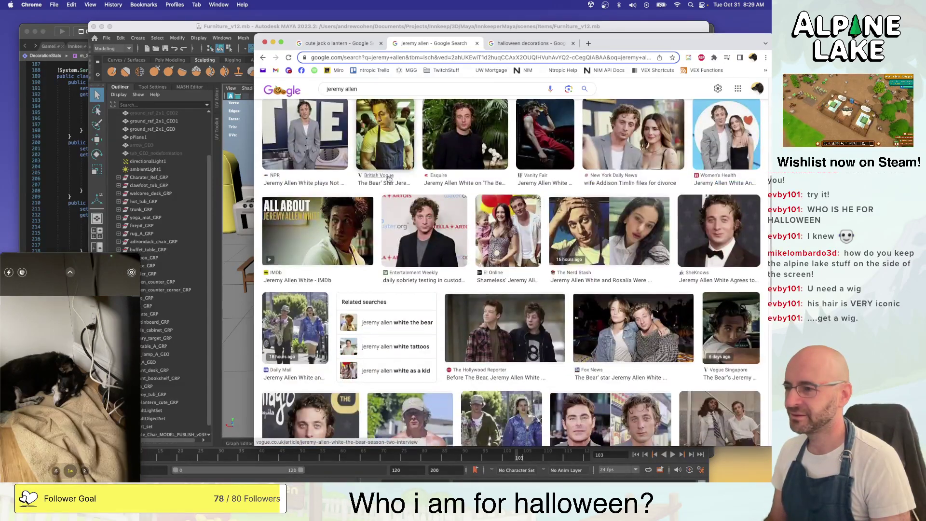
{"action": "scroll", "coordinate": [389, 178], "scroll_direction": "down", "scroll_amount": 10}
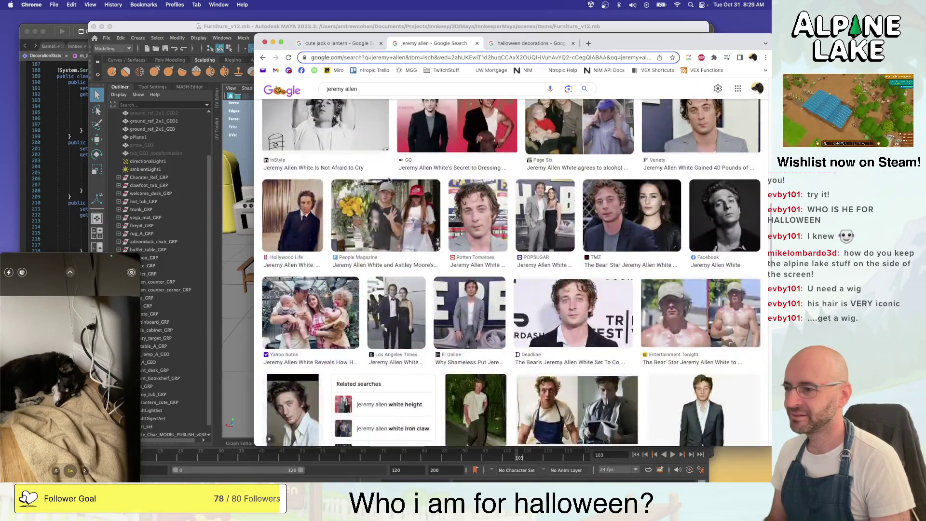
Extend the image search to "jeremy allen in a hat" and look through the pictures
{"action": "scroll", "coordinate": [388, 181], "scroll_direction": "up", "scroll_amount": 17}
{"action": "left_click", "coordinate": [380, 99]}
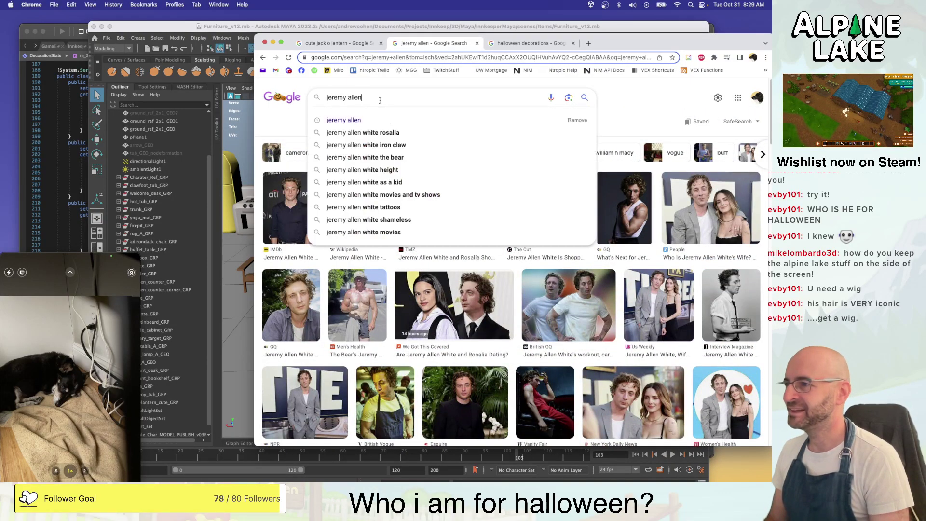
{"action": "type", "text": "in a hat"}
{"action": "key", "text": "Return"}
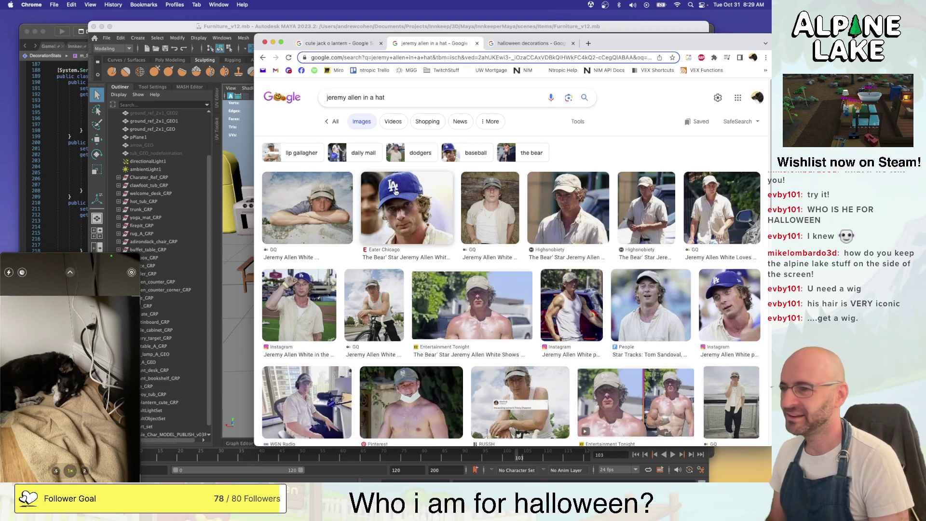
{"action": "scroll", "coordinate": [395, 192], "scroll_direction": "down", "scroll_amount": 5}
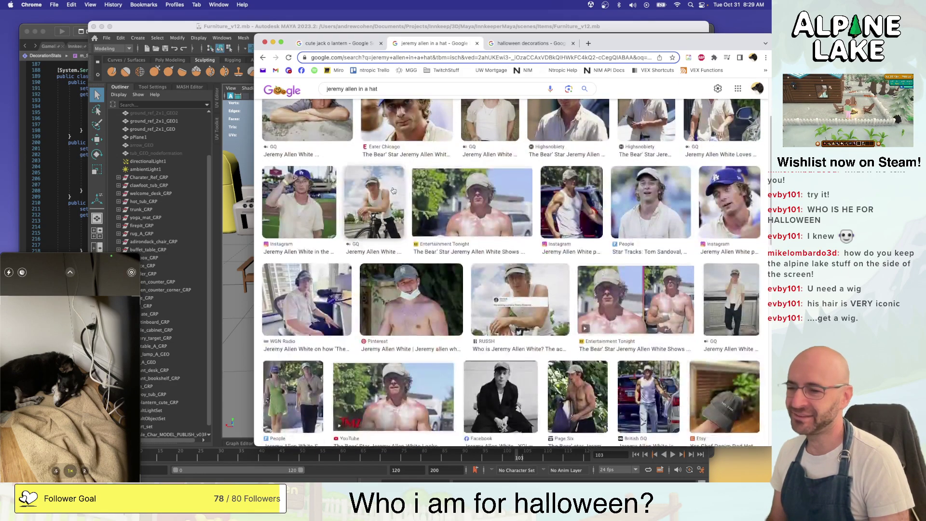
{"action": "scroll", "coordinate": [394, 192], "scroll_direction": "down", "scroll_amount": 5}
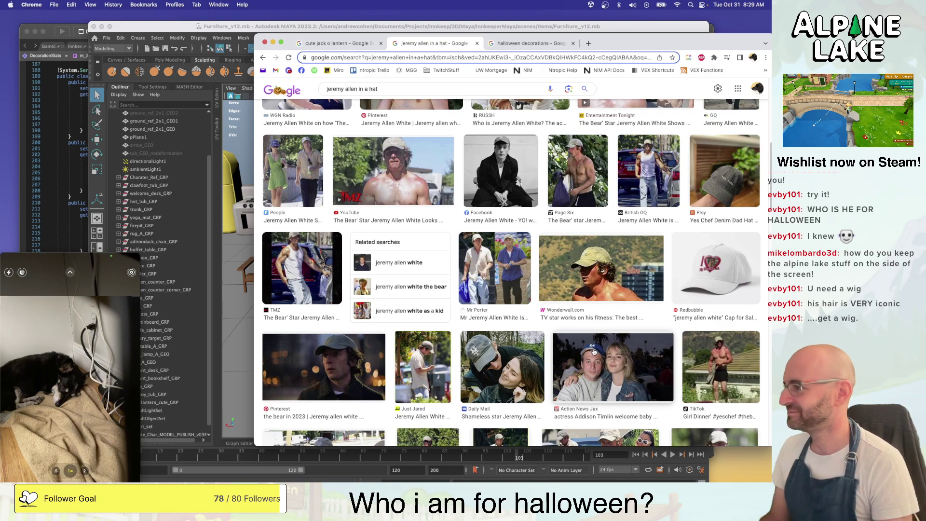
{"action": "scroll", "coordinate": [593, 352], "scroll_direction": "down", "scroll_amount": 5}
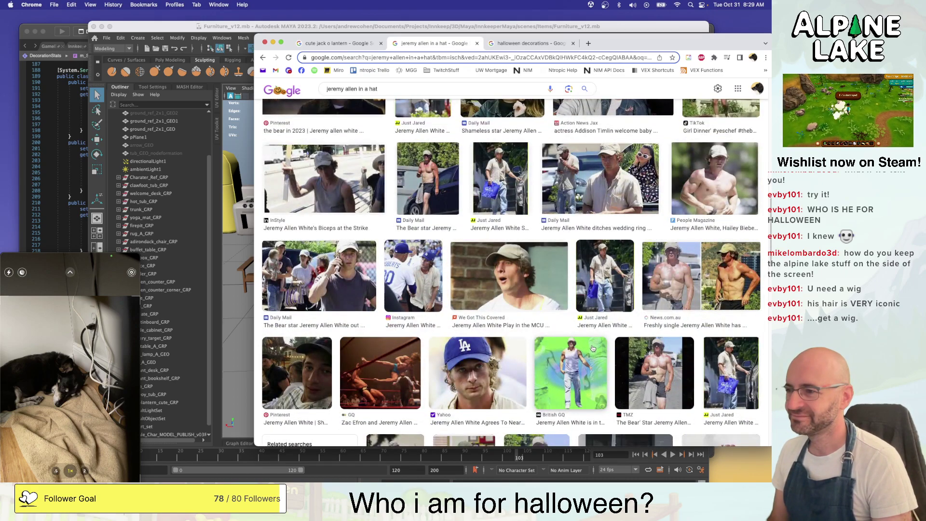
Go back to the previous image search results for the actor
{"action": "scroll", "coordinate": [593, 347], "scroll_direction": "up", "scroll_amount": 10}
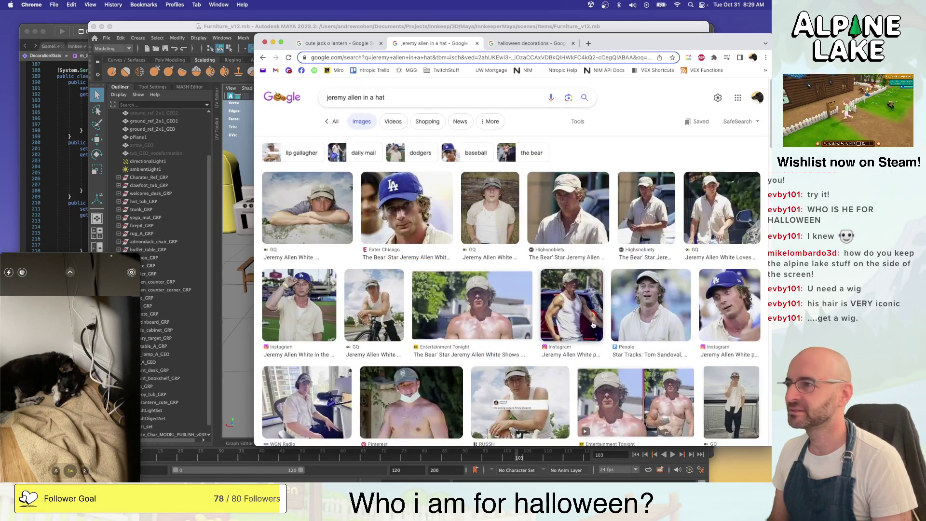
{"action": "left_click", "coordinate": [263, 57]}
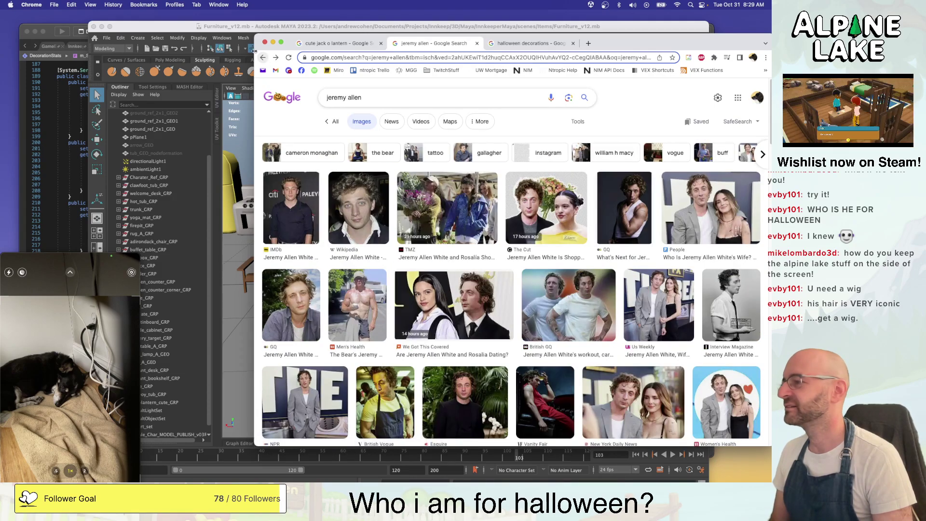
{"action": "left_click", "coordinate": [140, 26]}
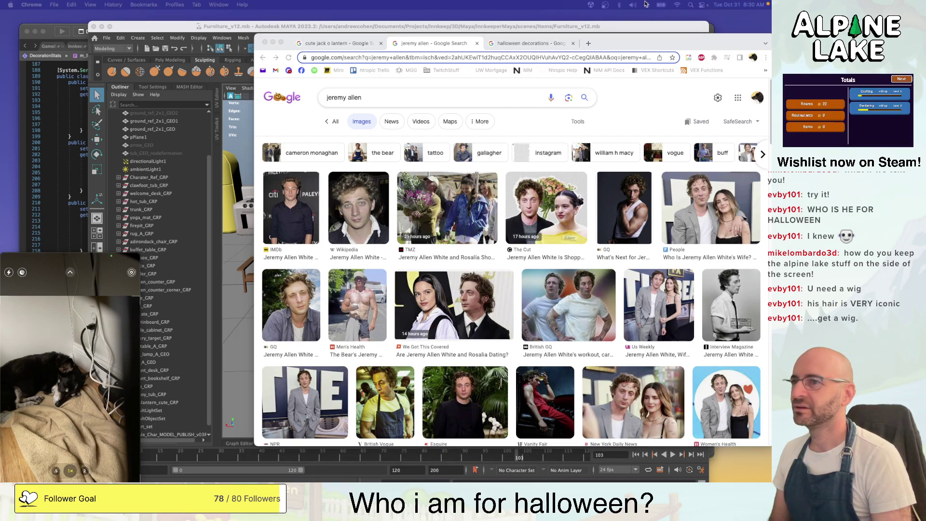
{"action": "left_click", "coordinate": [591, 4]}
{"action": "left_click", "coordinate": [593, 16]}
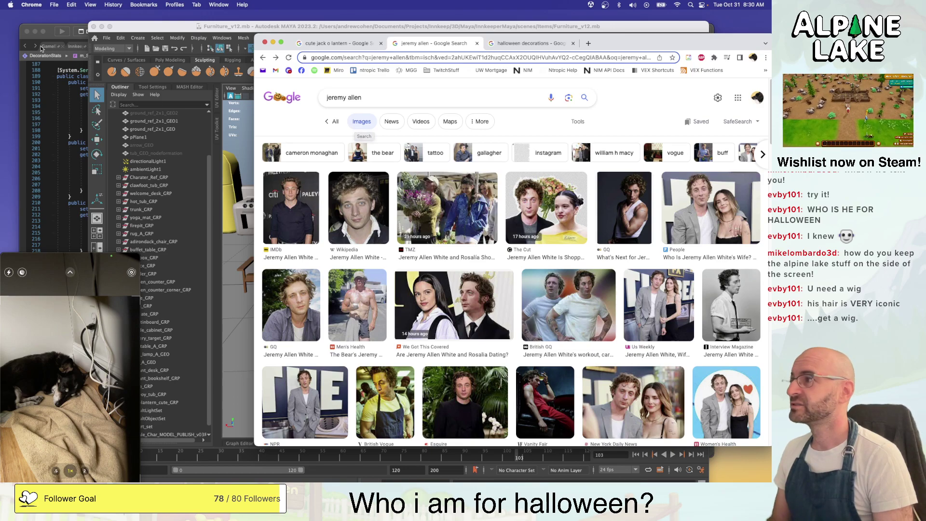
Switch to Visual Studio and make m_Function in DecorationStats a plain field declaration, commenting out its setter and getter block
{"action": "left_click", "coordinate": [58, 33]}
{"action": "left_click", "coordinate": [102, 148]}
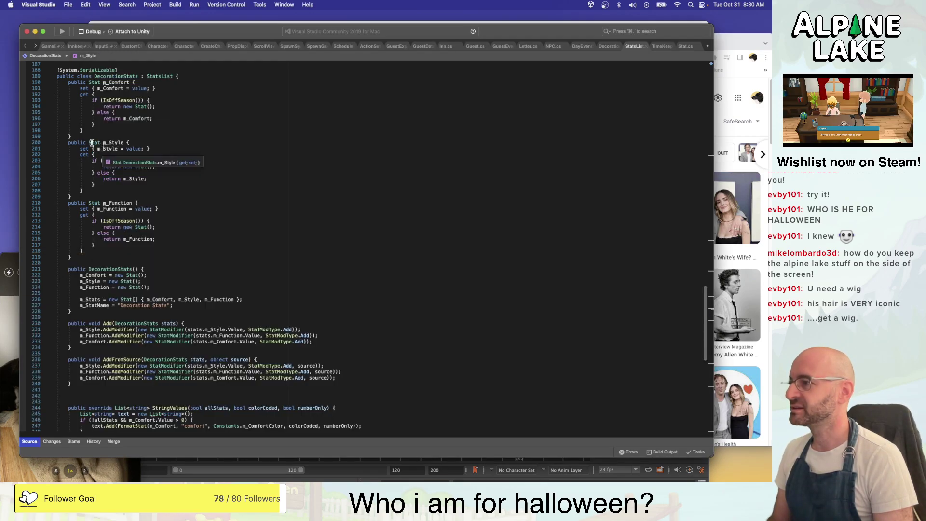
{"action": "left_click", "coordinate": [123, 138]}
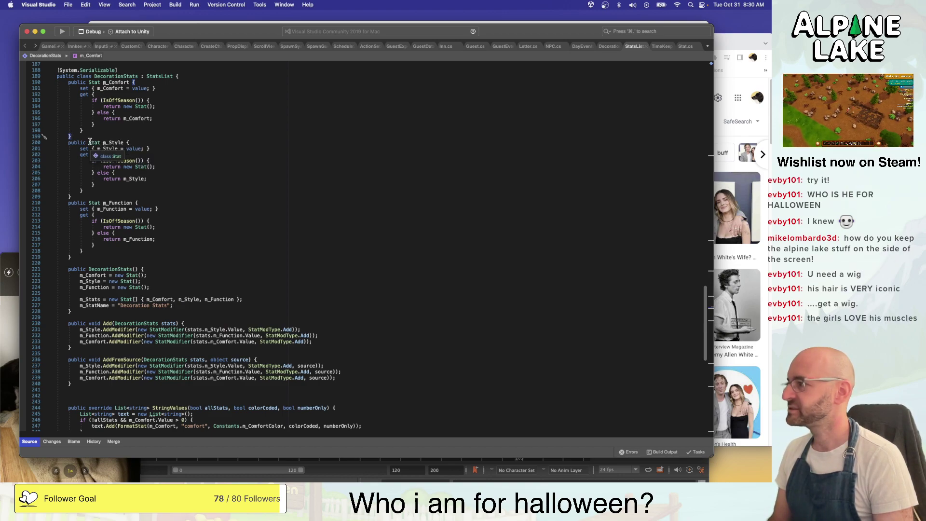
{"action": "left_click", "coordinate": [79, 196]}
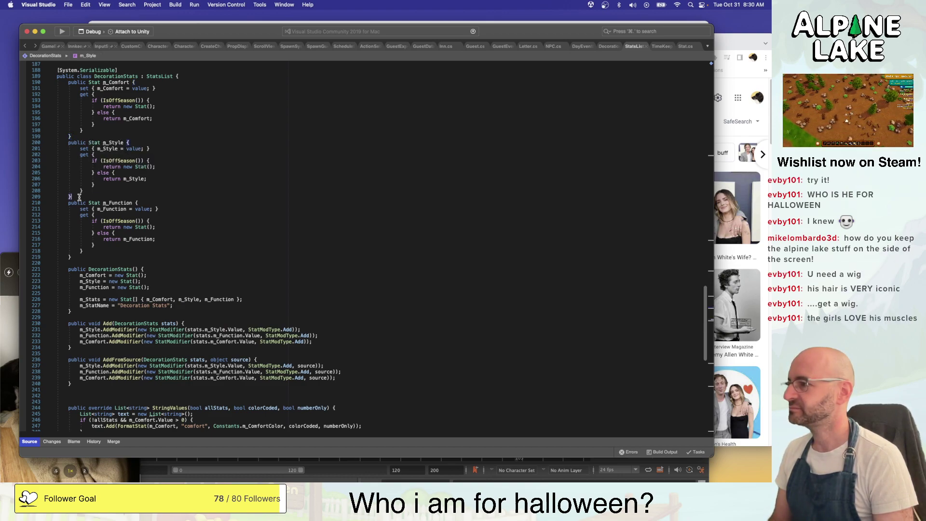
{"action": "left_click_drag", "start_coordinate": [79, 197], "coordinate": [122, 143]}
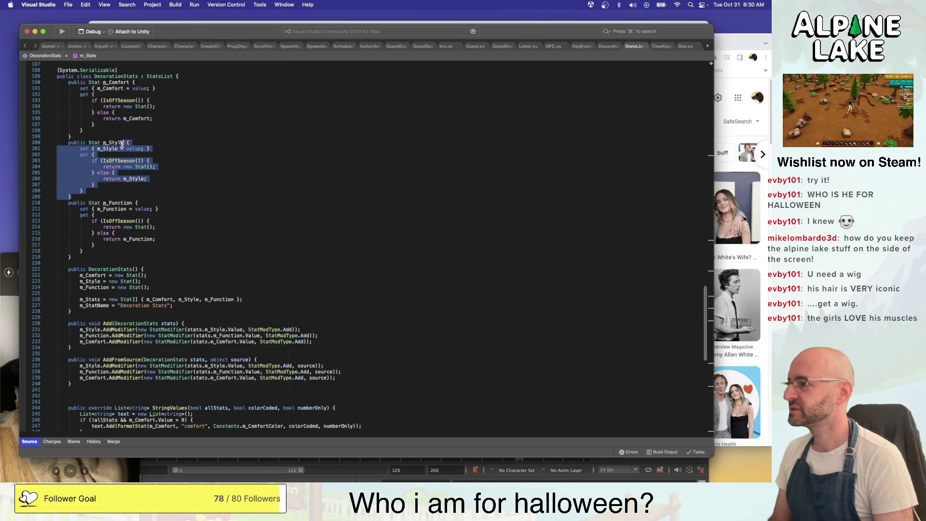
{"action": "left_click", "coordinate": [167, 135]}
{"action": "left_click", "coordinate": [139, 202]}
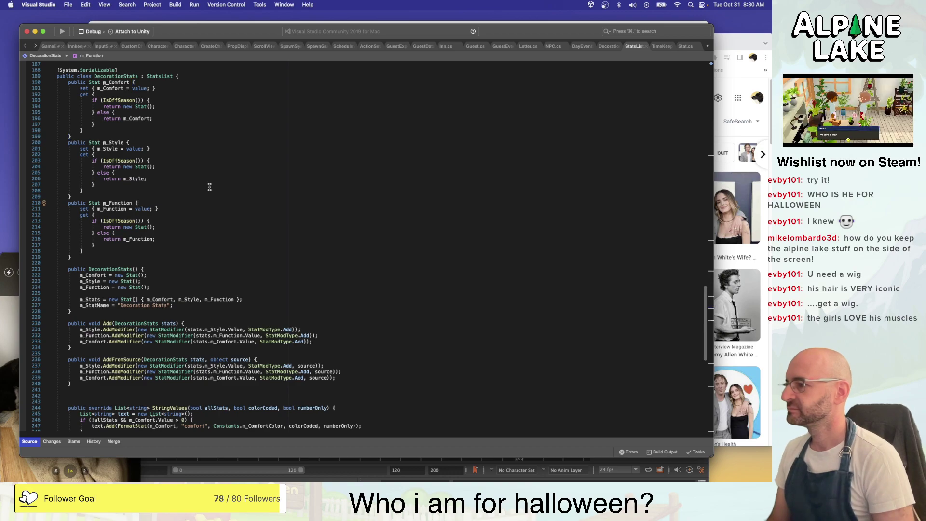
{"action": "type", "text": ";"}
{"action": "key", "text": "Return"}
{"action": "type", "text": "/*{"}
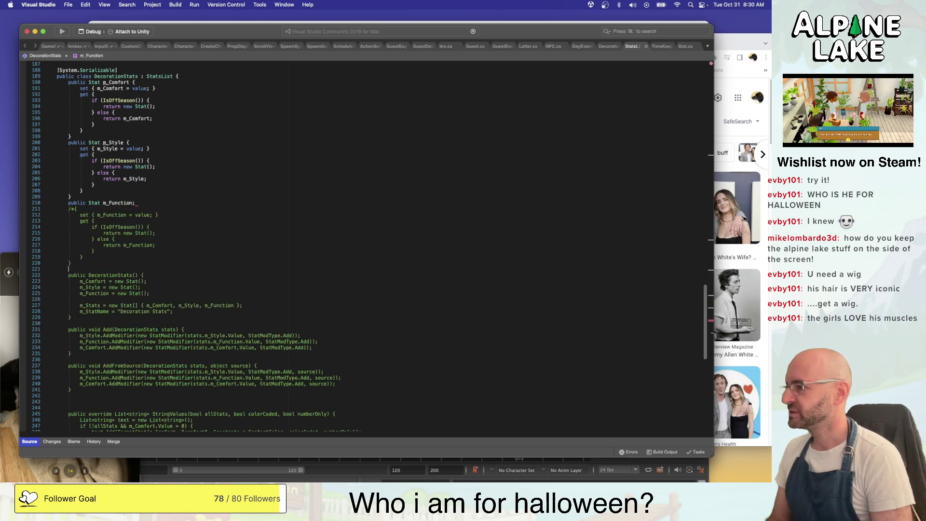
{"action": "type", "text": "*/"}
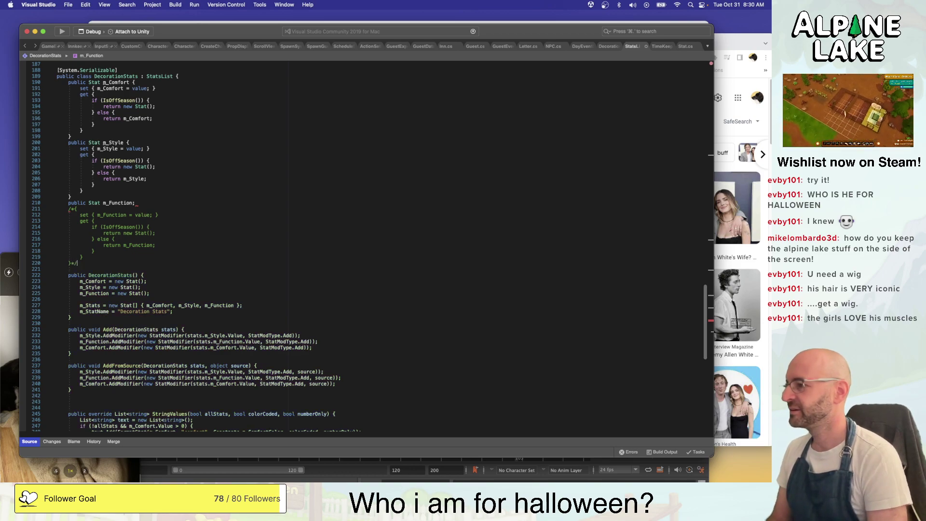
Make m_Comfort in DecorationStats a plain field declaration, with its setter and getter block commented out
{"action": "left_click", "coordinate": [193, 81]}
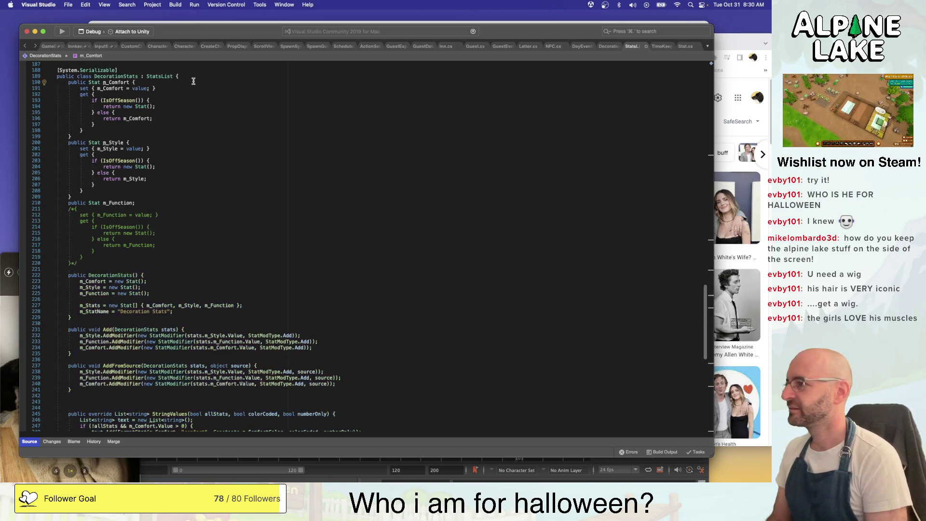
{"action": "type", "text": ";/*"}
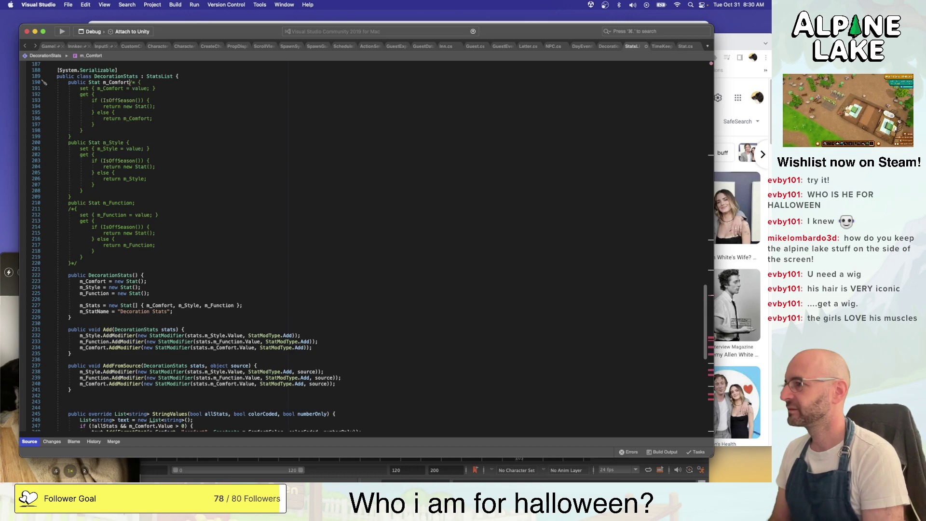
{"action": "key", "text": "Return"}
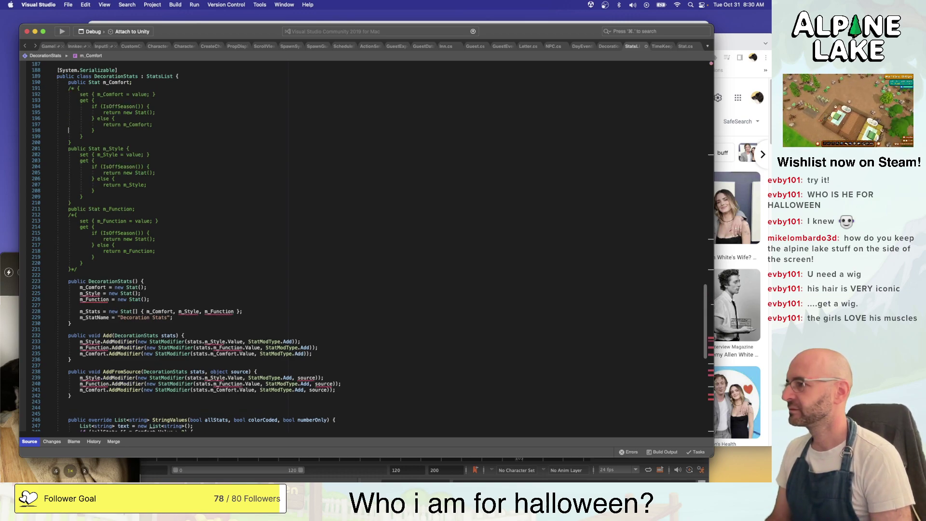
{"action": "type", "text": "*/"}
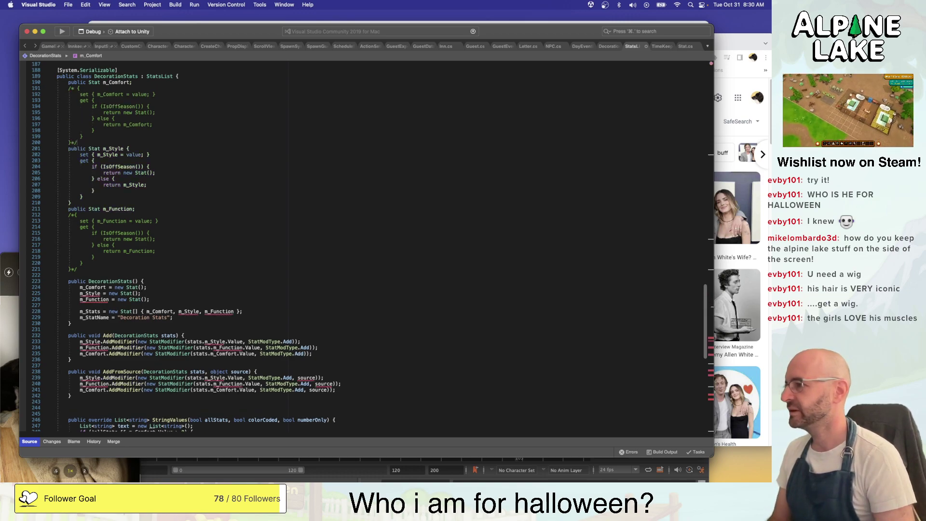
Make m_Style a plain field declaration with its setter and getter block commented out, and save the script
{"action": "left_click", "coordinate": [125, 149]}
{"action": "type", "text": ";"}
{"action": "key", "text": "Return"}
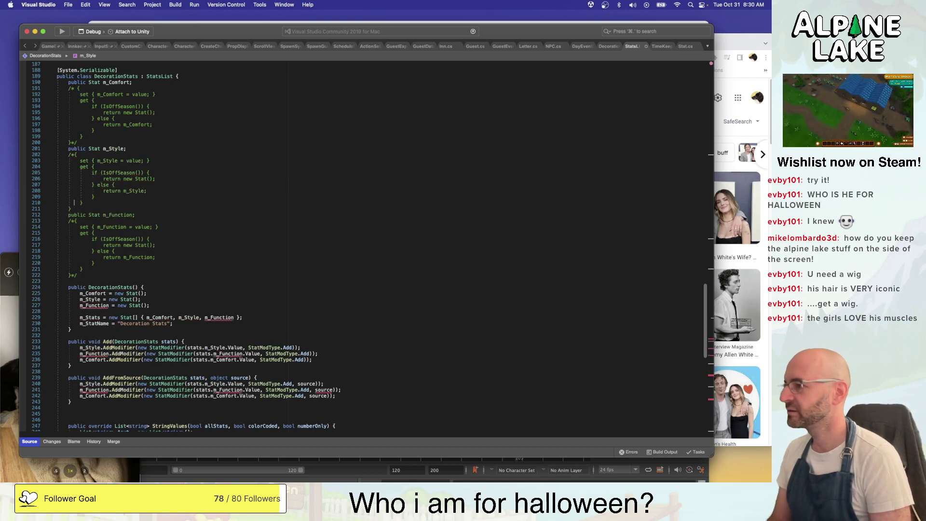
{"action": "key", "text": "Down"}
{"action": "type", "text": "/"}
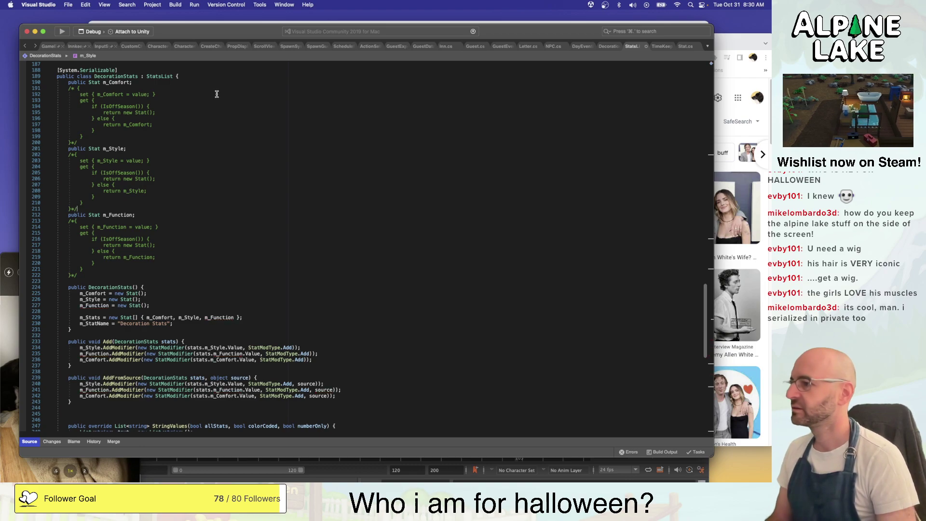
{"action": "left_click", "coordinate": [217, 94]}
{"action": "key", "text": "super+s"}
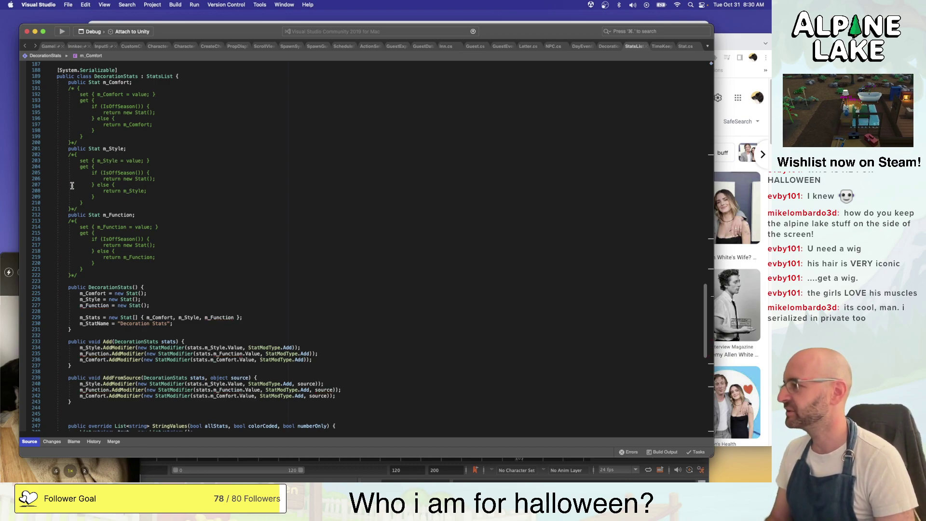
Switch to the Unity editor with the InnkeeperProject open
{"action": "key", "text": "super+Tab"}
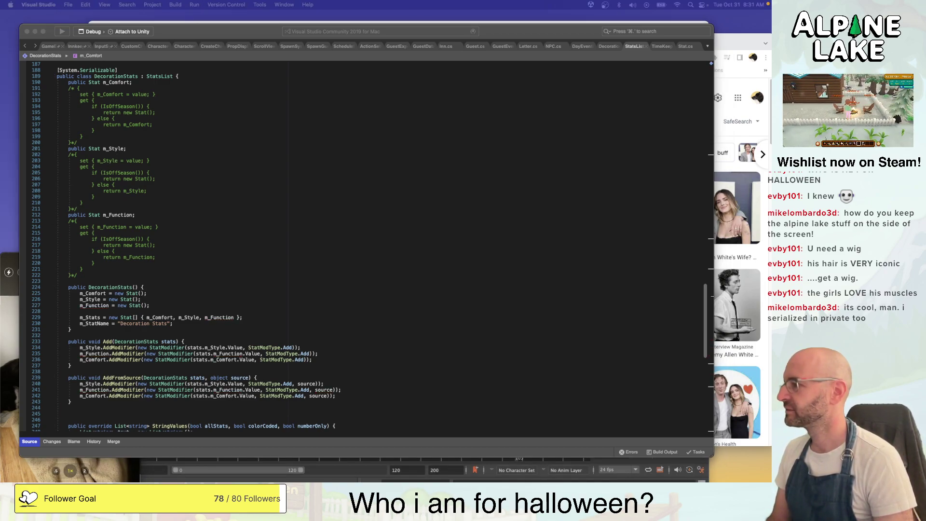
{"action": "left_click", "coordinate": [283, 213]}
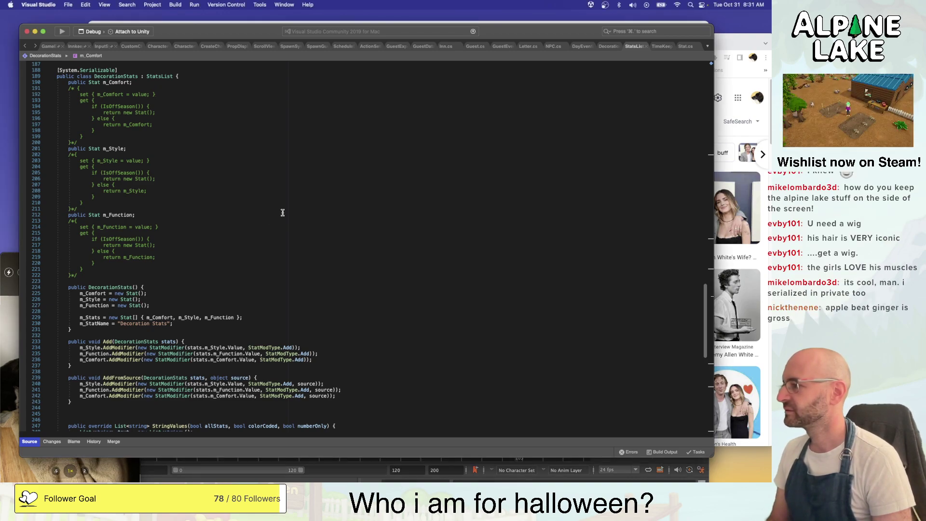
{"action": "key", "text": "super+Tab"}
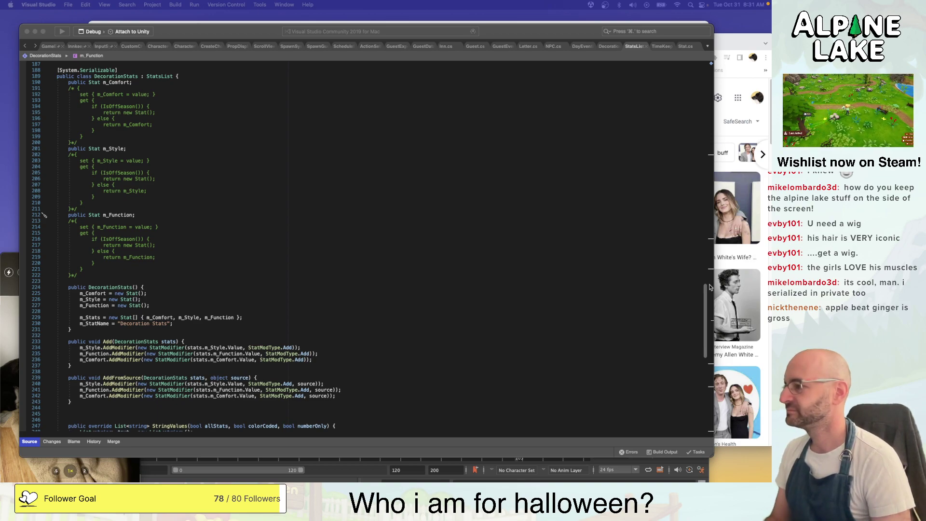
{"action": "left_click", "coordinate": [13, 266]}
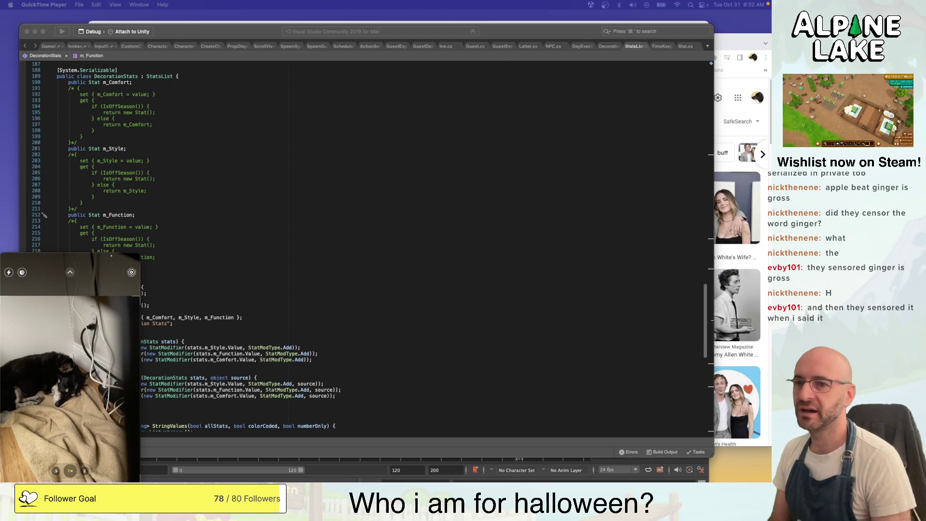
{"action": "left_click_drag", "start_coordinate": [771, 72], "coordinate": [194, 50]}
{"action": "double_click", "coordinate": [193, 50]}
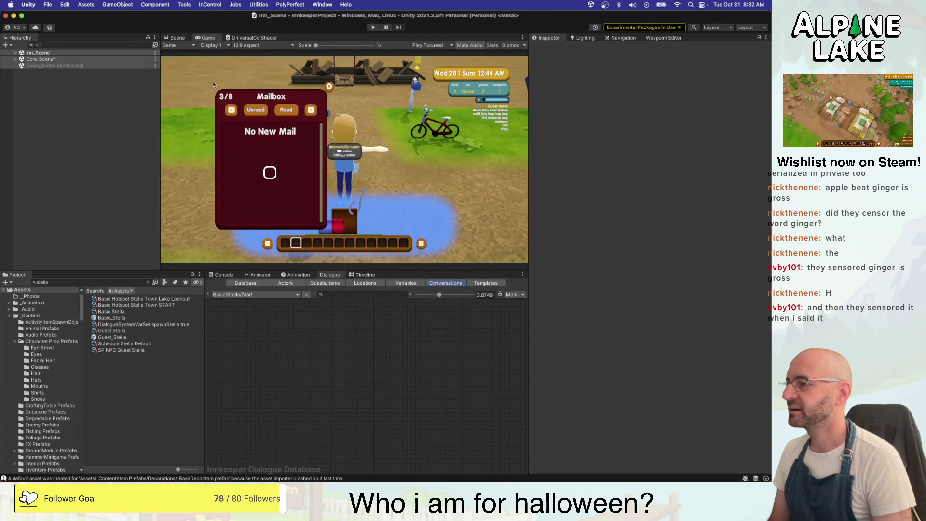
Search the project assets for "lamp", inspect the Decor Lamp prefab's components, and clear the search to show its Decorations folder
{"action": "left_click", "coordinate": [79, 284]}
{"action": "type", "text": "lamp"}
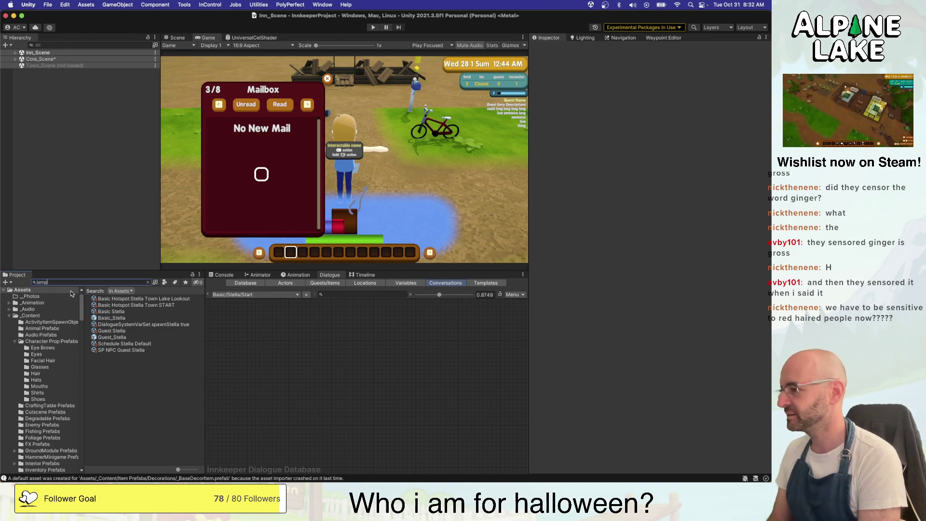
{"action": "left_click", "coordinate": [111, 299]}
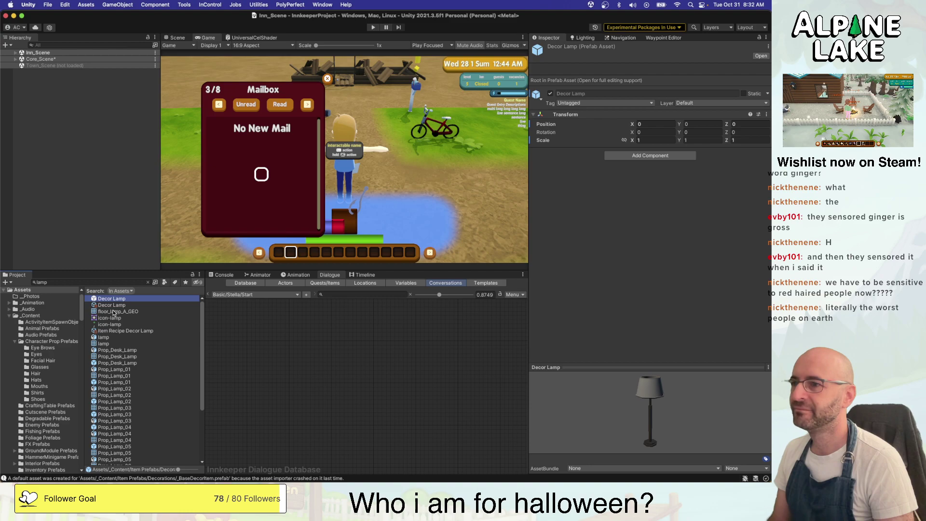
{"action": "left_click", "coordinate": [114, 306]}
{"action": "left_click", "coordinate": [116, 300]}
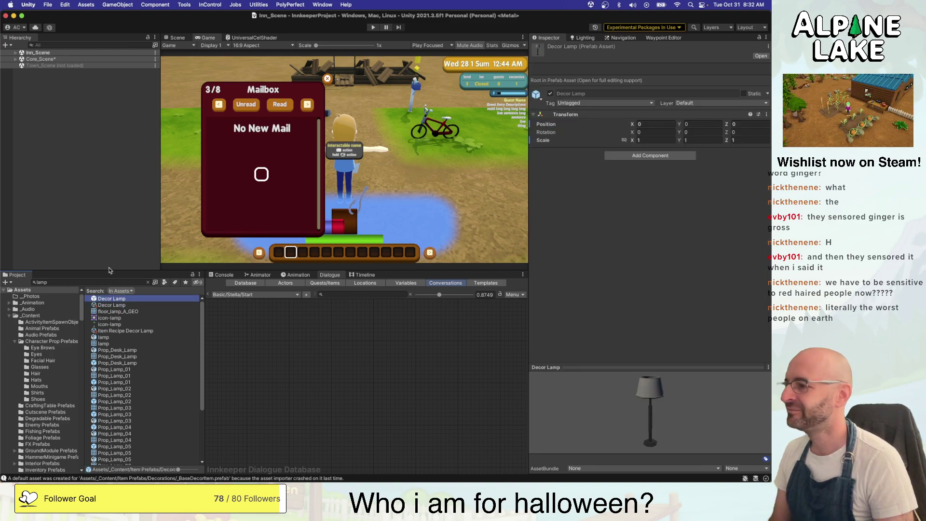
{"action": "left_click", "coordinate": [82, 166]}
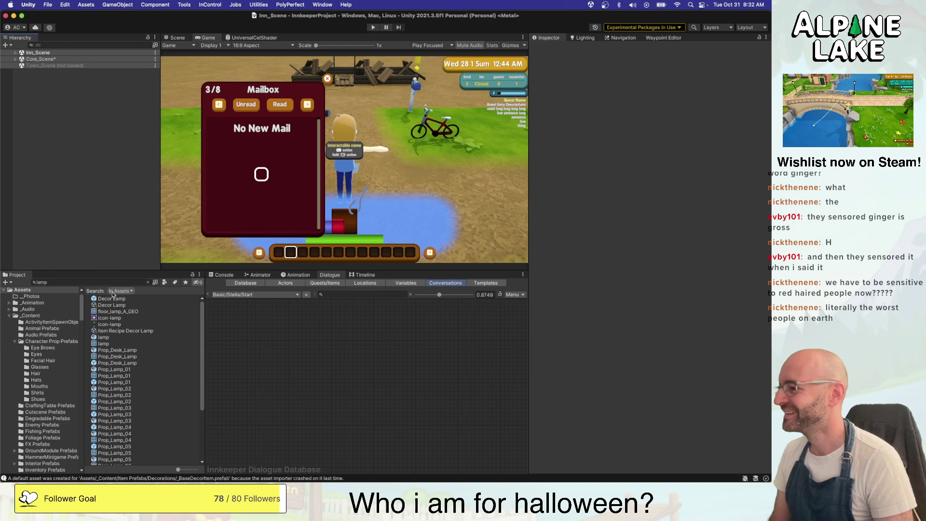
{"action": "left_click", "coordinate": [111, 298]}
{"action": "left_click", "coordinate": [147, 282]}
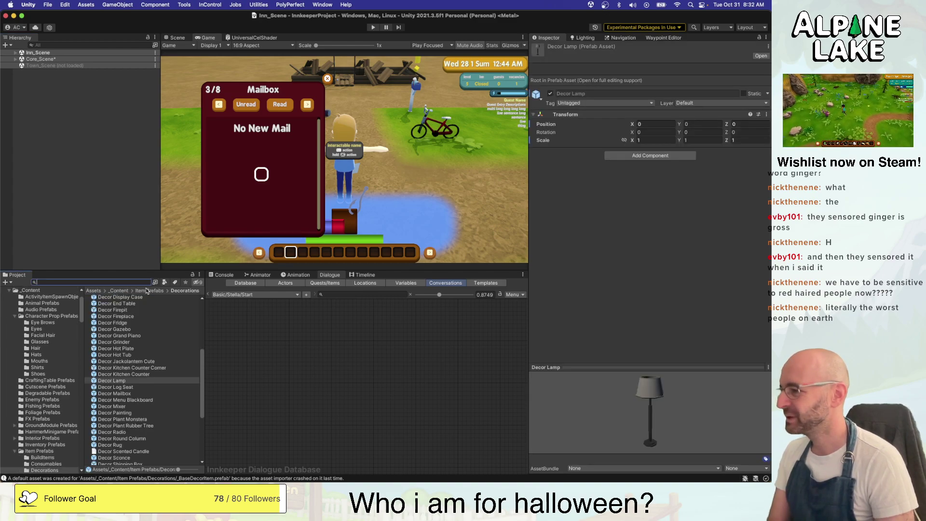
Examine the components of neighbouring prefabs in the Decorations folder, from Decor Gazebo through Decor Hot Tub
{"action": "left_click", "coordinate": [124, 329]}
{"action": "key", "text": "Down"}
{"action": "key", "text": "Down"}
{"action": "key", "text": "Down"}
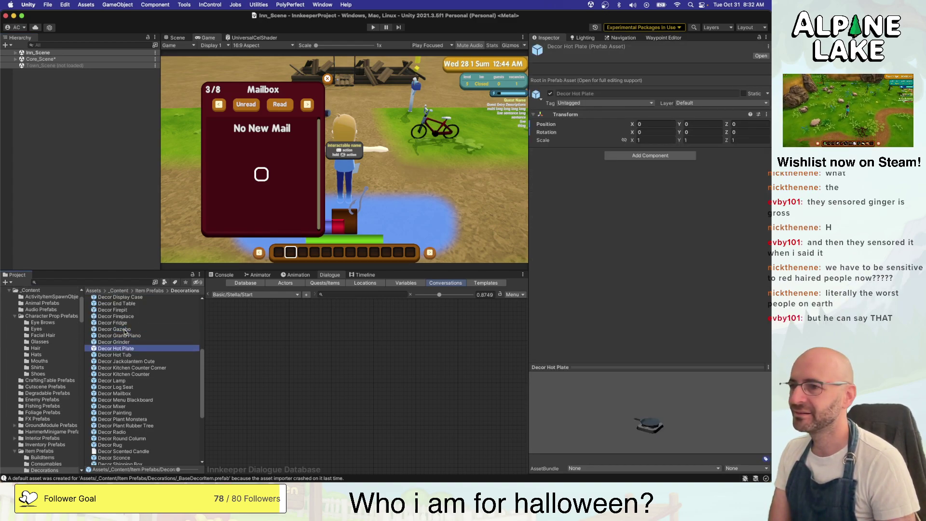
{"action": "key", "text": "Down"}
{"action": "key", "text": "Up"}
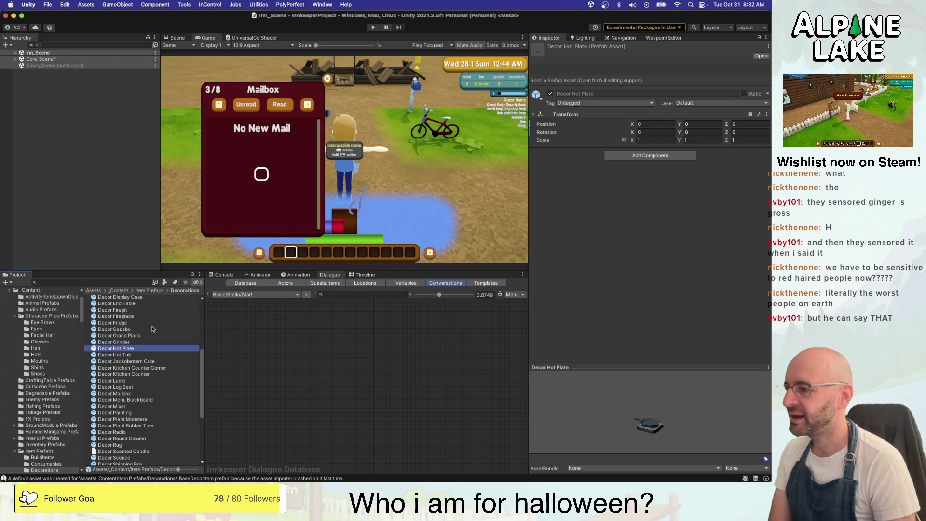
{"action": "key", "text": "Up"}
{"action": "key", "text": "Up"}
{"action": "key", "text": "Down"}
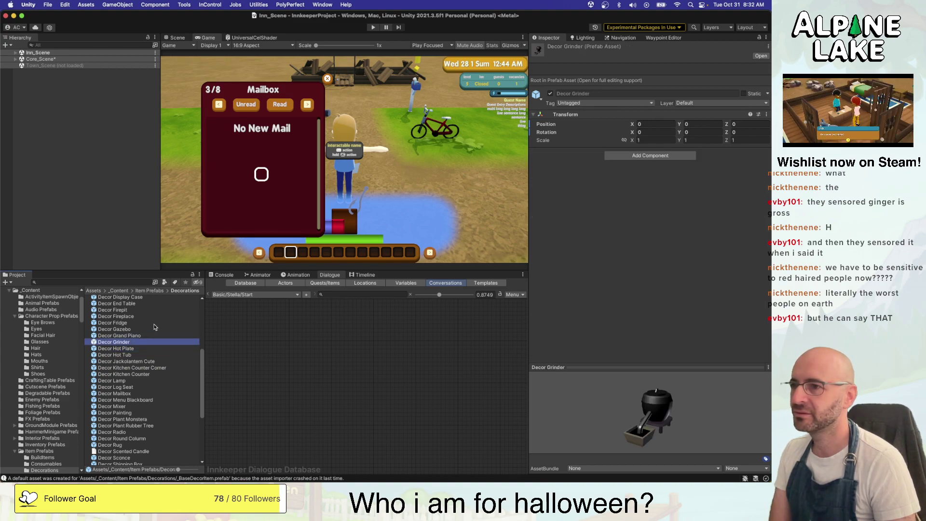
{"action": "key", "text": "Up"}
{"action": "key", "text": "Down"}
{"action": "key", "text": "Down"}
{"action": "key", "text": "Down"}
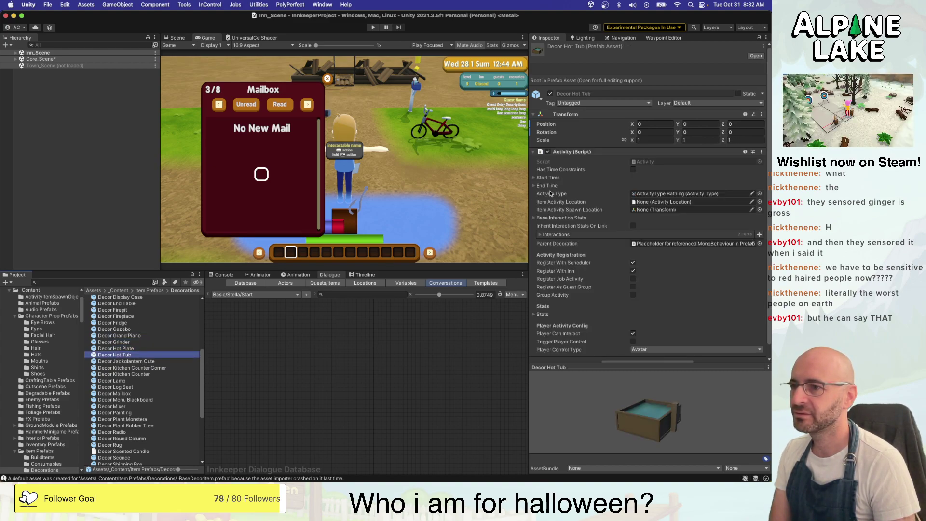
{"action": "key", "text": "Up"}
{"action": "key", "text": "Up"}
{"action": "key", "text": "Up"}
{"action": "key", "text": "Up"}
{"action": "key", "text": "Up"}
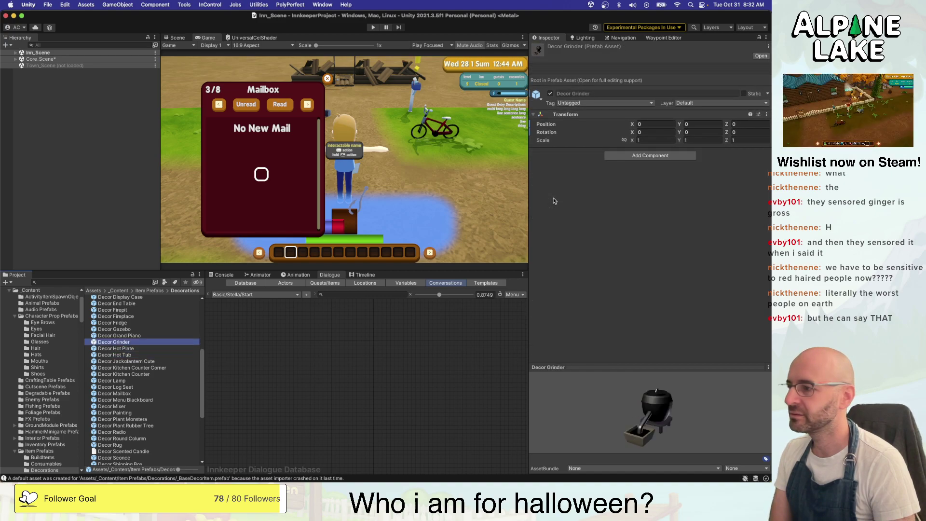
{"action": "key", "text": "Down"}
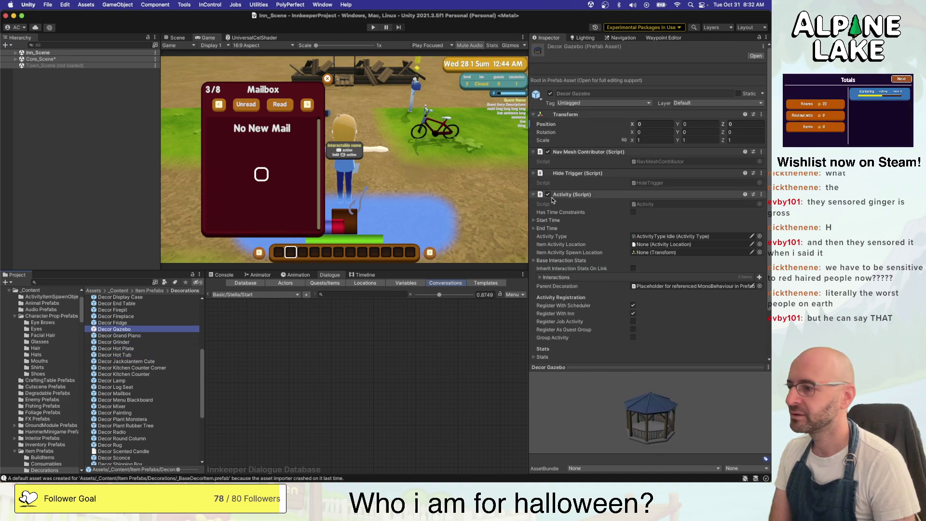
Examine the console's import errors for the decoration prefabs and view the details of the Decor Menu Blackboard error
{"action": "left_click", "coordinate": [225, 275]}
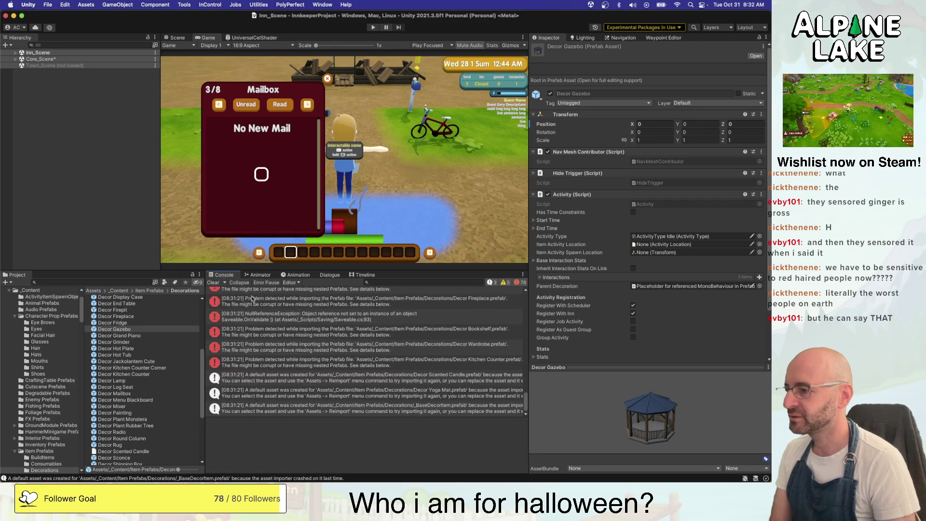
{"action": "scroll", "coordinate": [284, 336], "scroll_direction": "up", "scroll_amount": 8}
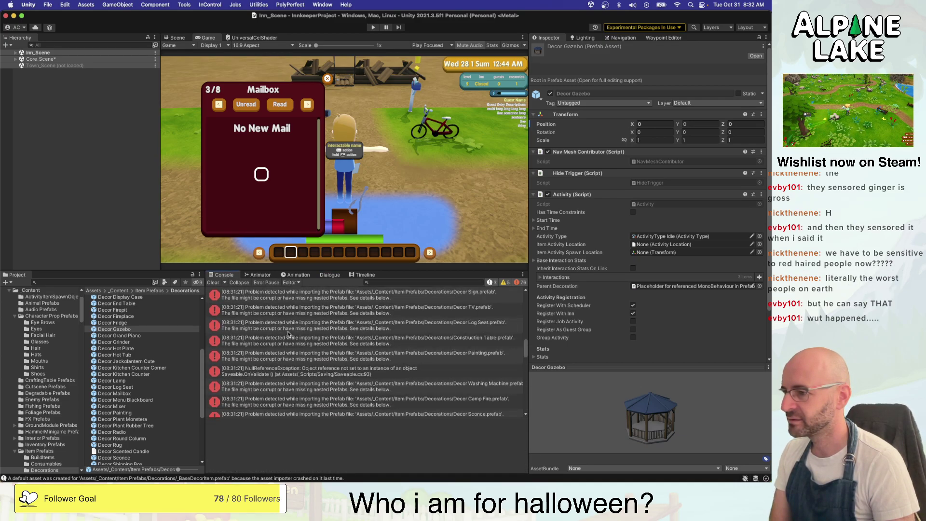
{"action": "scroll", "coordinate": [289, 334], "scroll_direction": "up", "scroll_amount": 4}
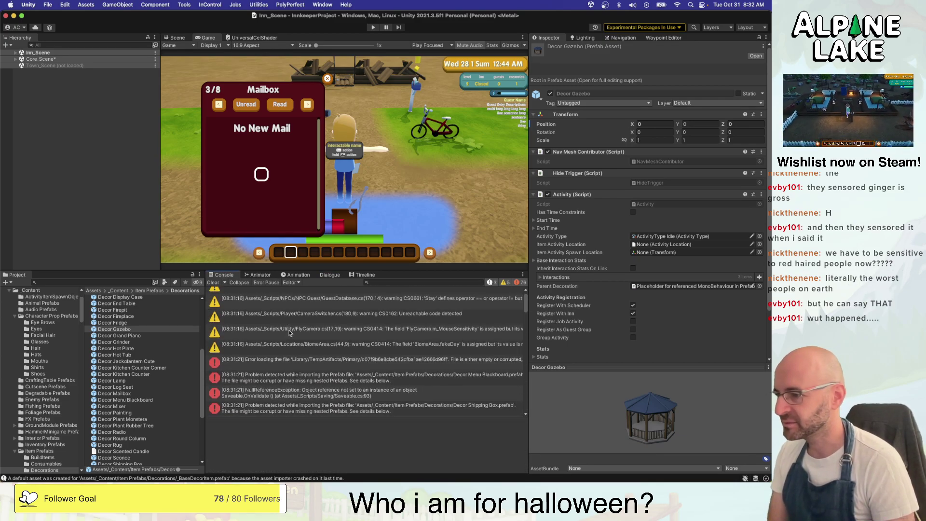
{"action": "scroll", "coordinate": [291, 333], "scroll_direction": "down", "scroll_amount": 4}
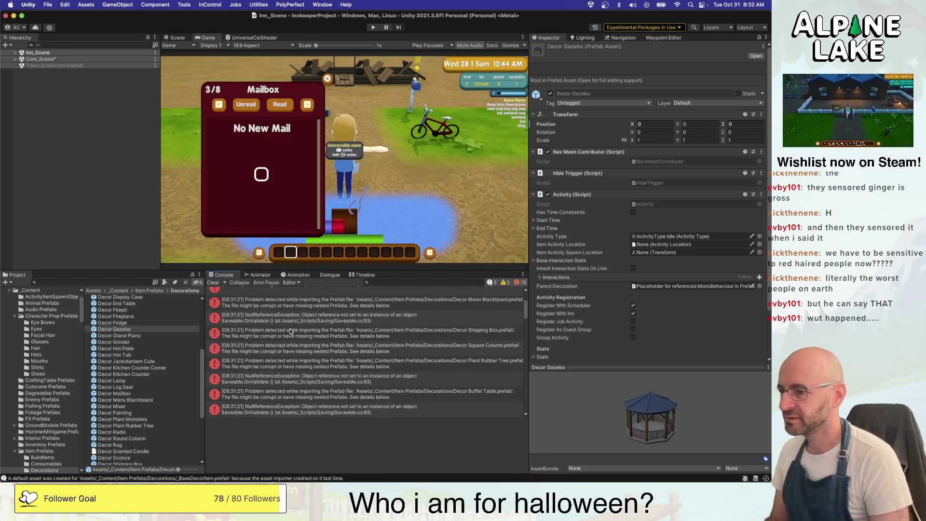
{"action": "scroll", "coordinate": [291, 330], "scroll_direction": "down", "scroll_amount": 2}
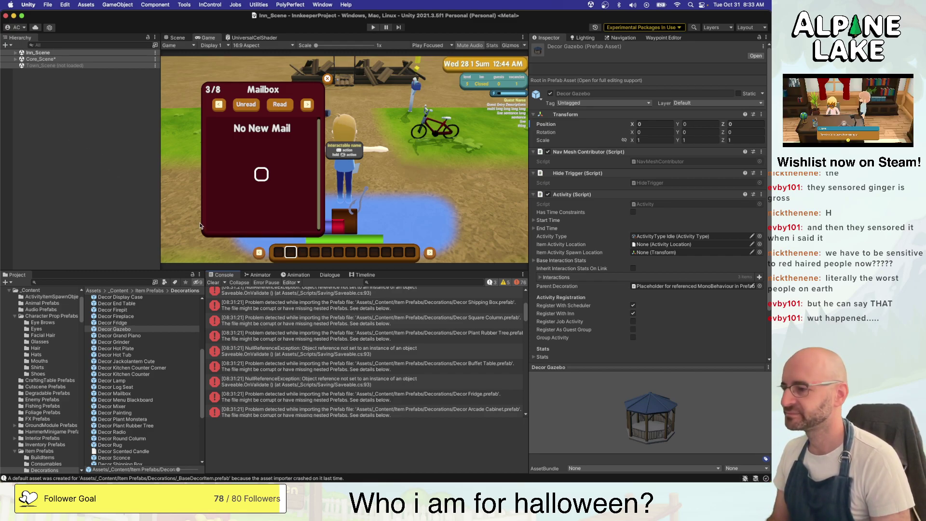
{"action": "scroll", "coordinate": [307, 353], "scroll_direction": "up", "scroll_amount": 5}
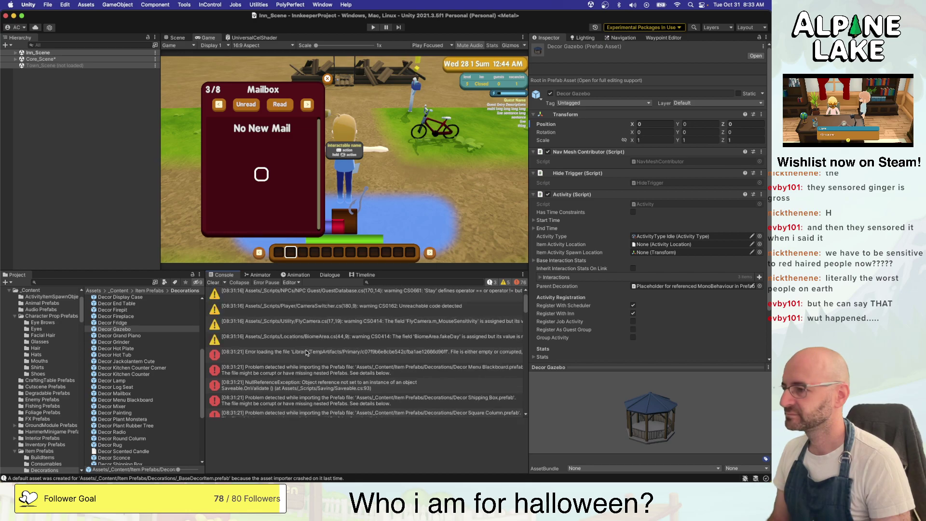
{"action": "scroll", "coordinate": [307, 352], "scroll_direction": "down", "scroll_amount": 1}
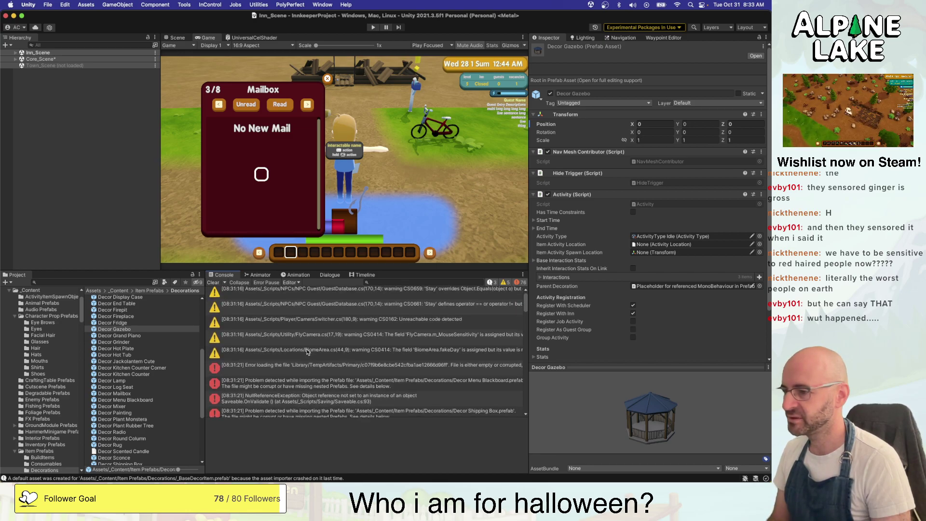
{"action": "scroll", "coordinate": [306, 353], "scroll_direction": "down", "scroll_amount": 1}
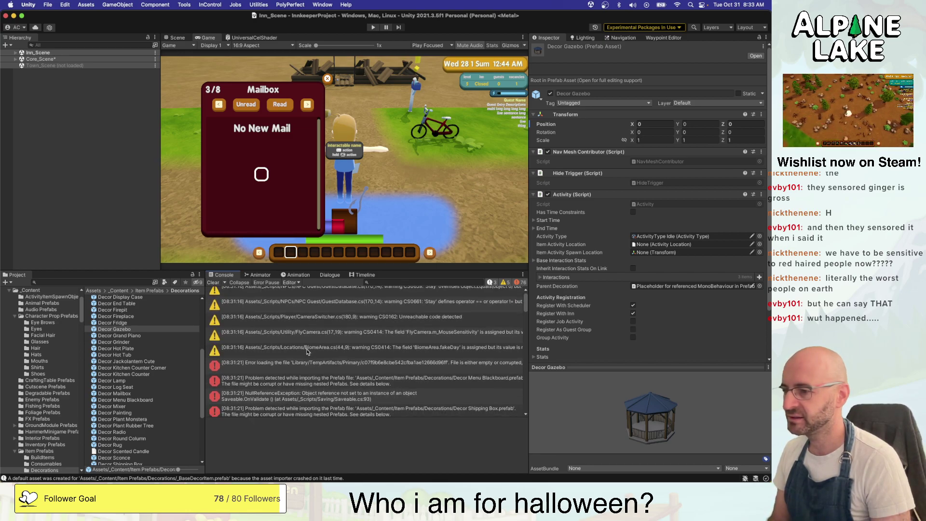
{"action": "left_click", "coordinate": [319, 381]}
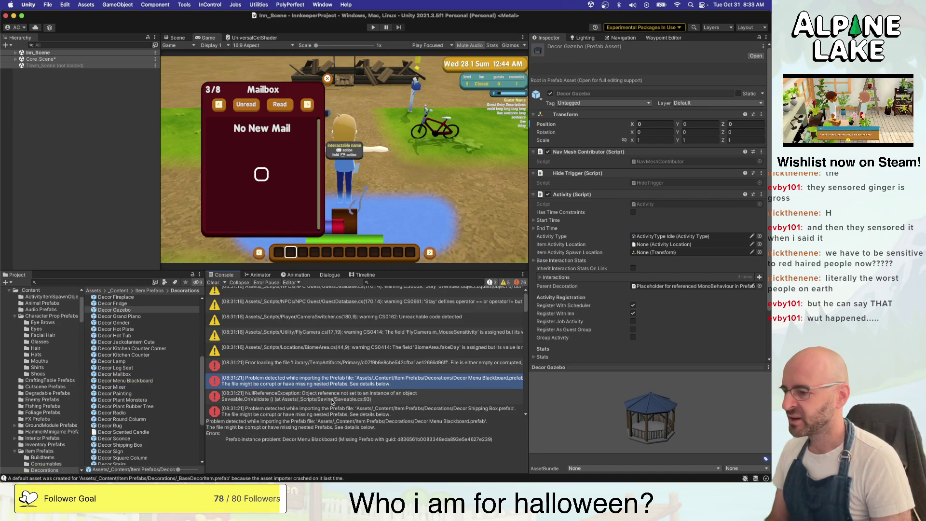
Close the Unity editor and discard the unsaved changes to Core_Scene
{"action": "left_click", "coordinate": [6, 16]}
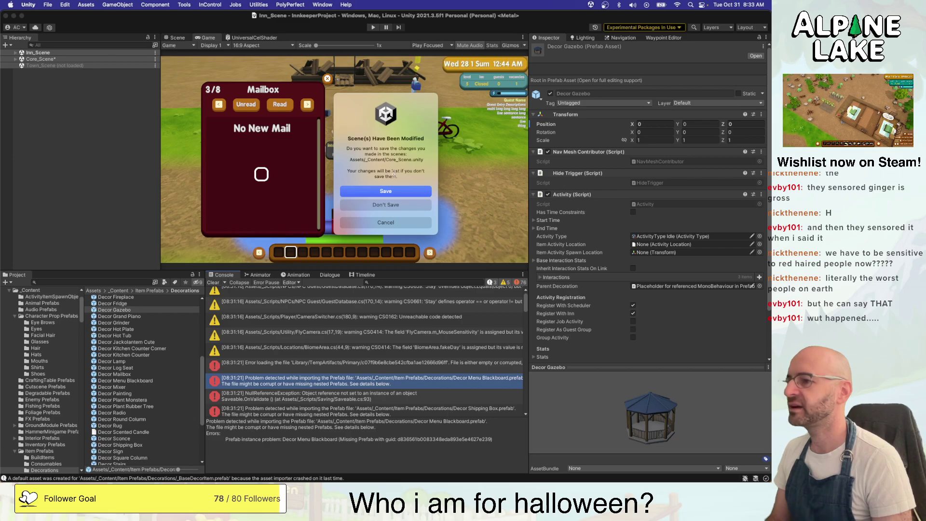
{"action": "left_click", "coordinate": [399, 207]}
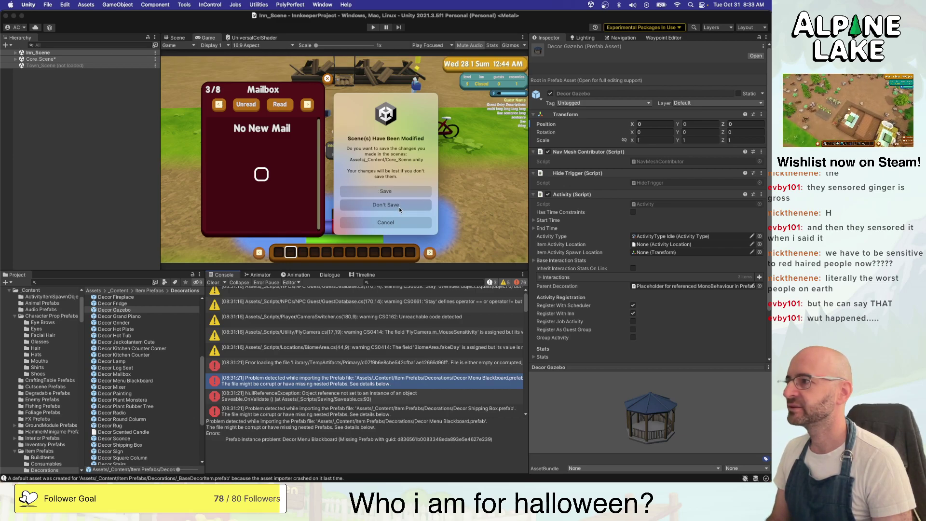
{"action": "left_click", "coordinate": [396, 205]}
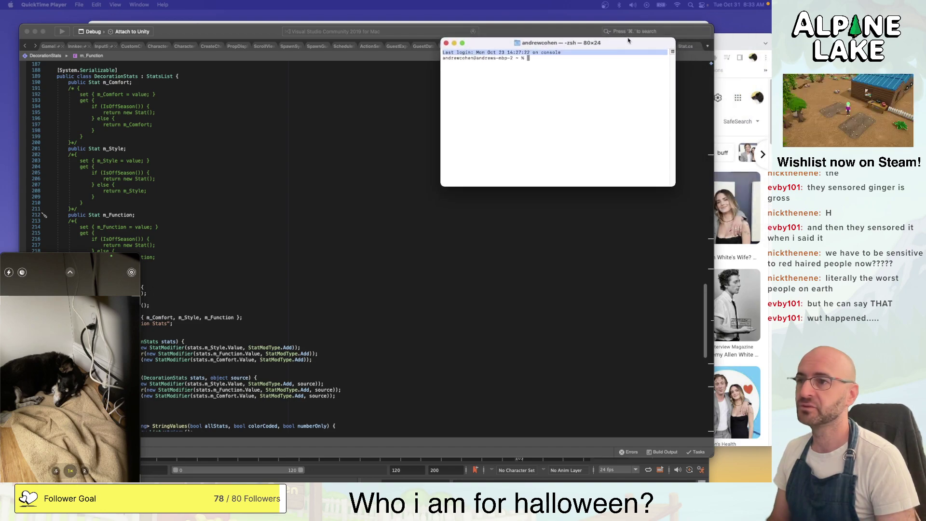
In an enlarged Terminal window, change the directory to Documents/Projects/Innkeep/UnityProjects
{"action": "left_click_drag", "start_coordinate": [625, 36], "coordinate": [271, 34]}
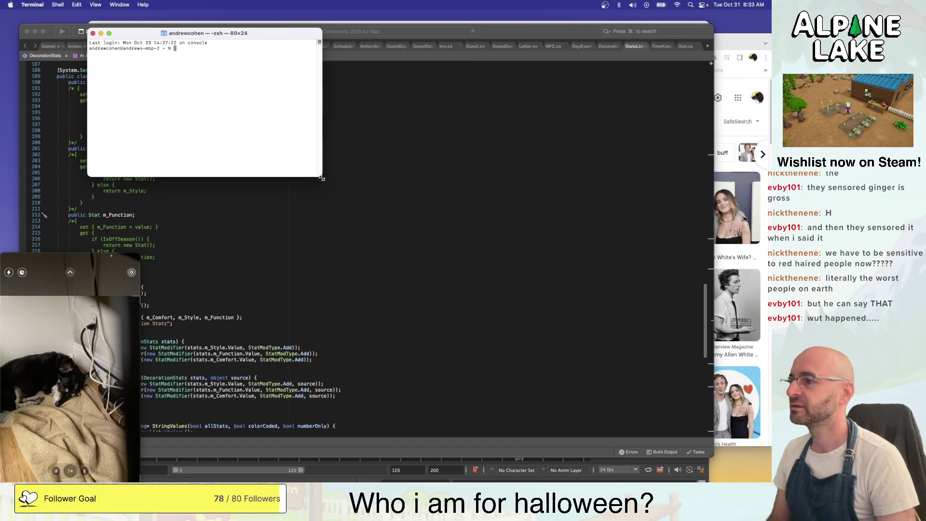
{"action": "left_click_drag", "start_coordinate": [321, 177], "coordinate": [516, 278]}
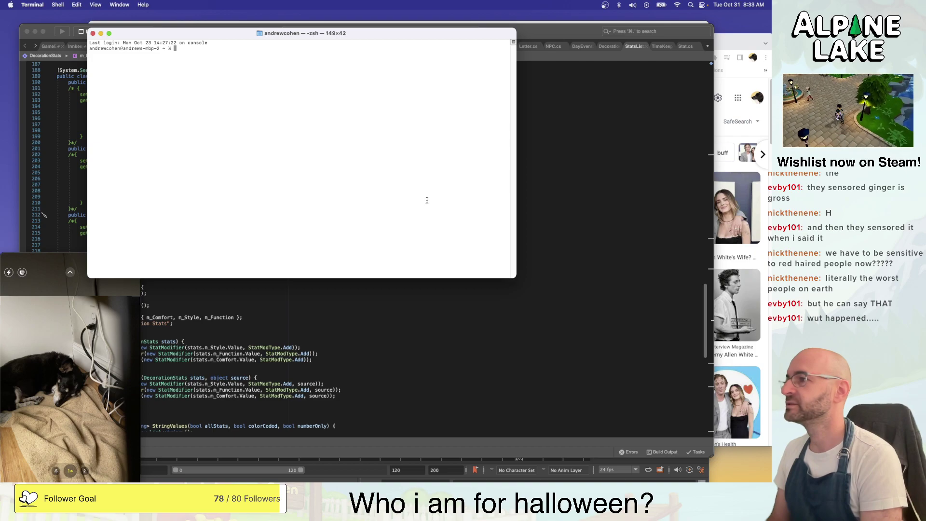
{"action": "type", "text": "cd "}
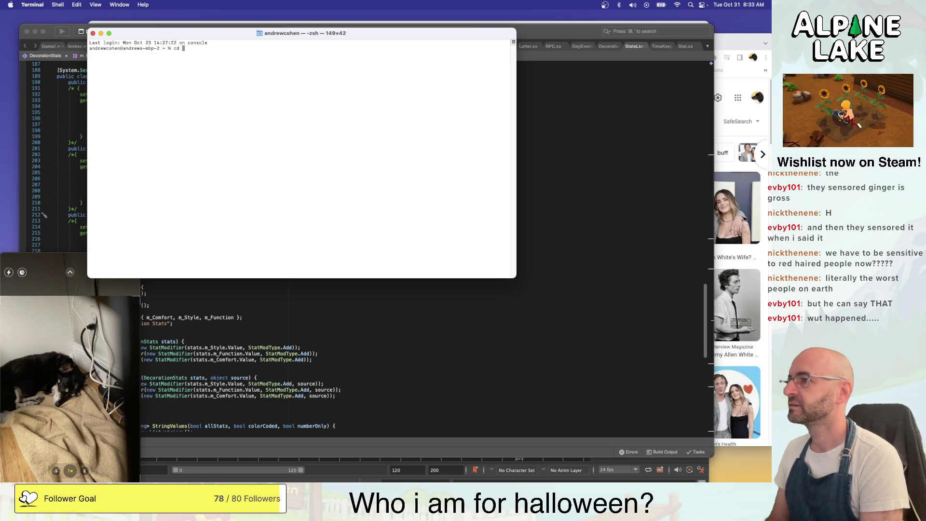
{"action": "type", "text": "Documents/Projects/inn"}
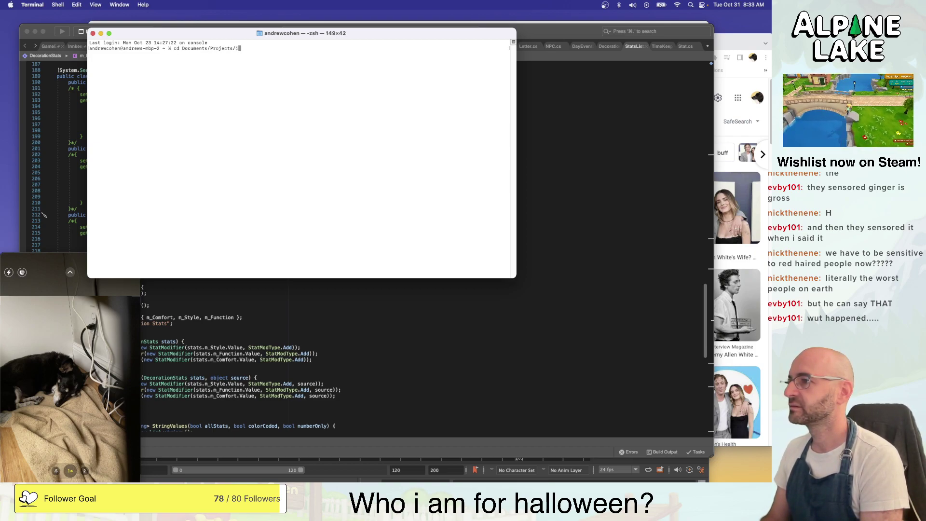
{"action": "key", "text": "BackSpace"}
{"action": "key", "text": "BackSpace"}
{"action": "key", "text": "BackSpace"}
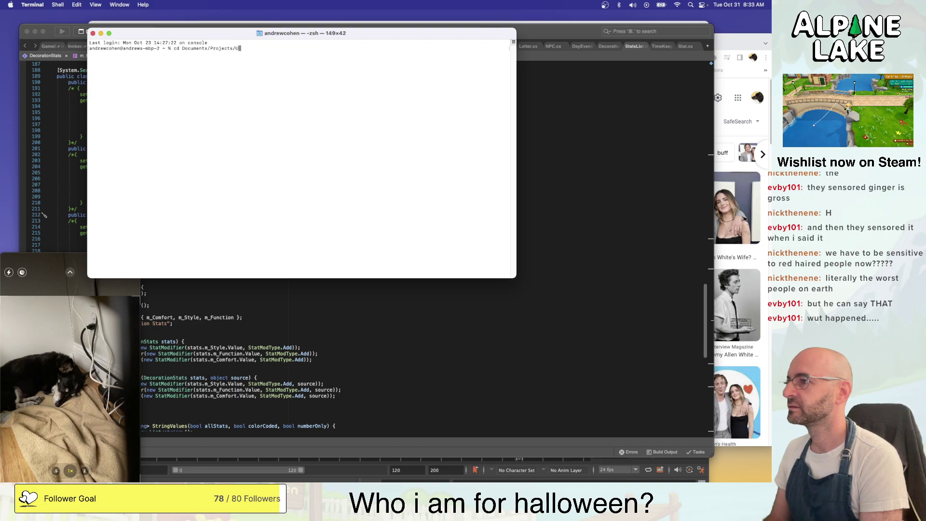
{"action": "type", "text": "Innkeep/"}
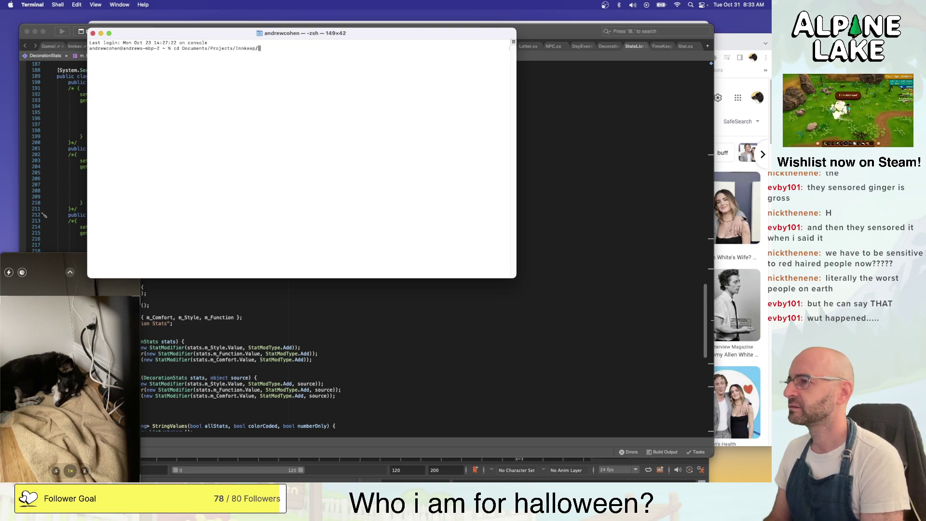
{"action": "type", "text": "UnityProjects"}
{"action": "key", "text": "Return"}
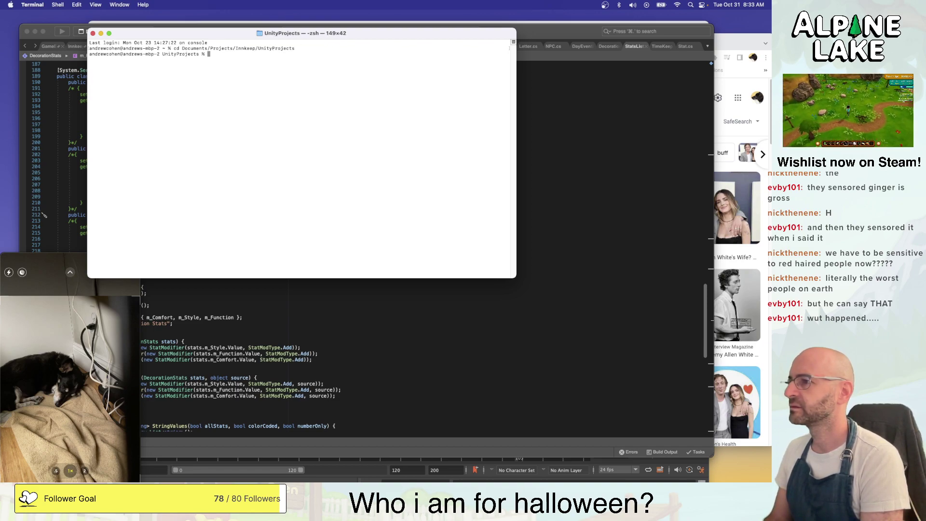
Run git status for the UnityProjects repository and widen the terminal window to fit the file paths
{"action": "type", "text": "git status"}
{"action": "key", "text": "Return"}
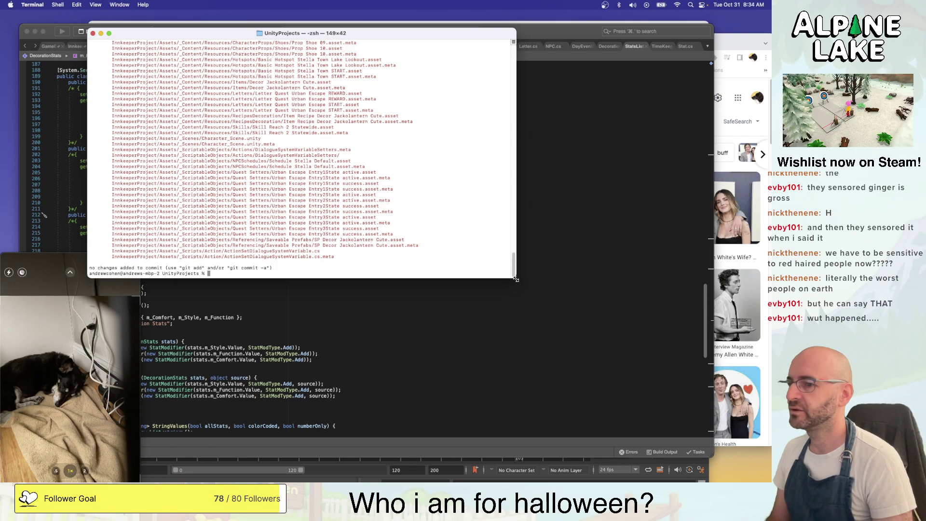
{"action": "left_click_drag", "start_coordinate": [515, 278], "coordinate": [706, 62]}
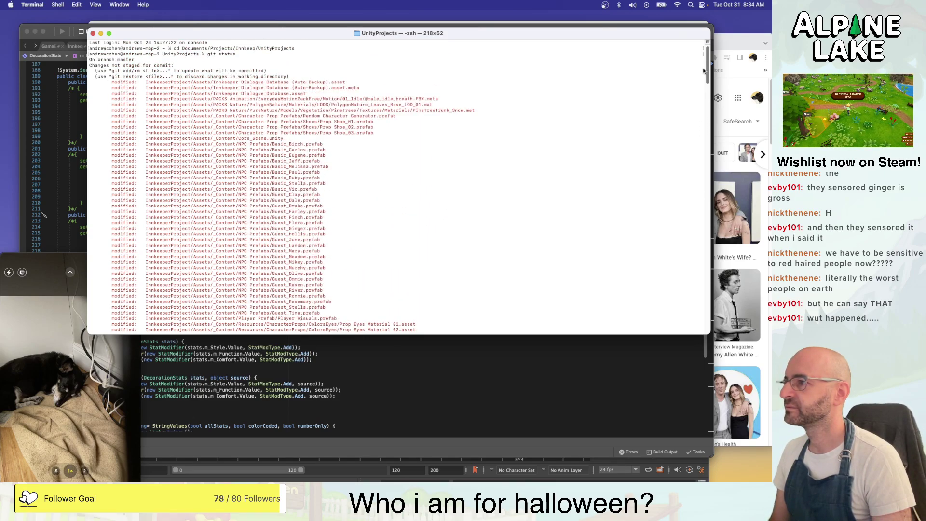
Examine the full git status listing of modified, deleted and untracked files for changes to the decoration prefabs
{"action": "left_click_drag", "start_coordinate": [703, 74], "coordinate": [720, 339]}
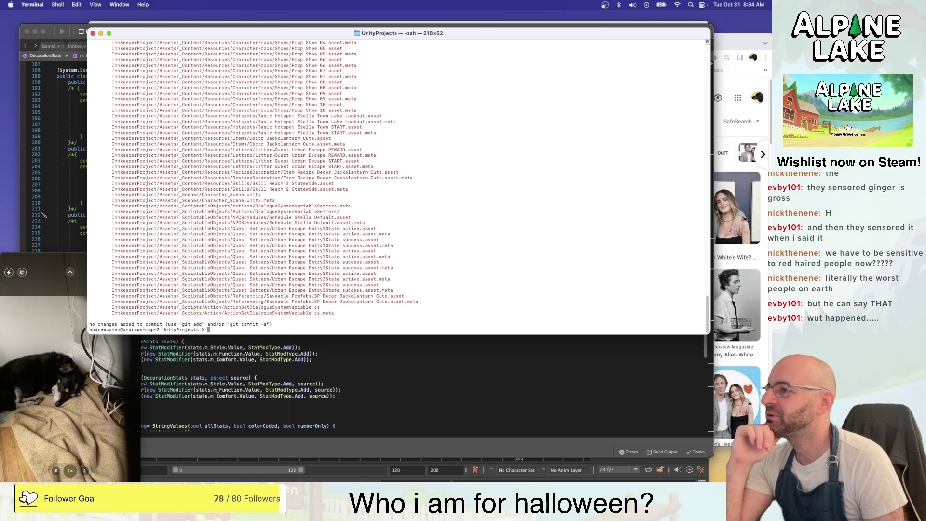
{"action": "scroll", "coordinate": [277, 157], "scroll_direction": "up", "scroll_amount": 10}
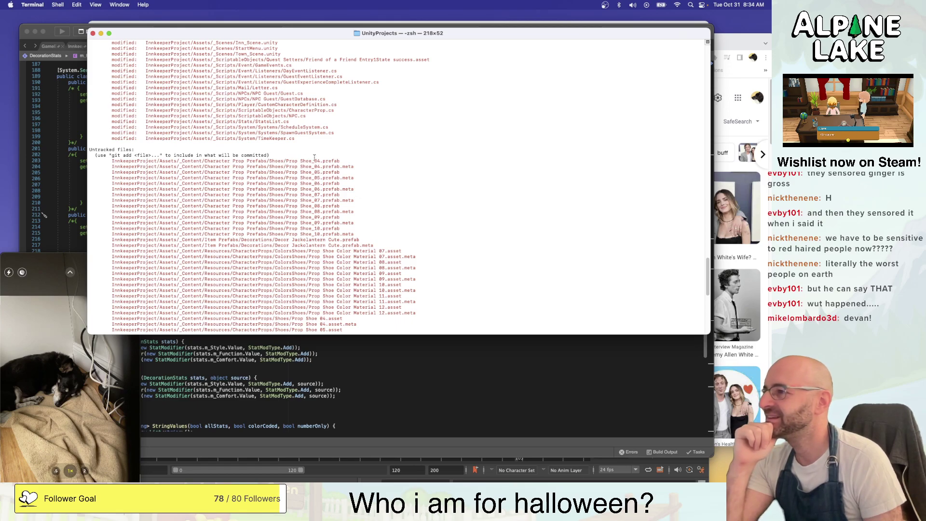
{"action": "scroll", "coordinate": [314, 158], "scroll_direction": "up", "scroll_amount": 6}
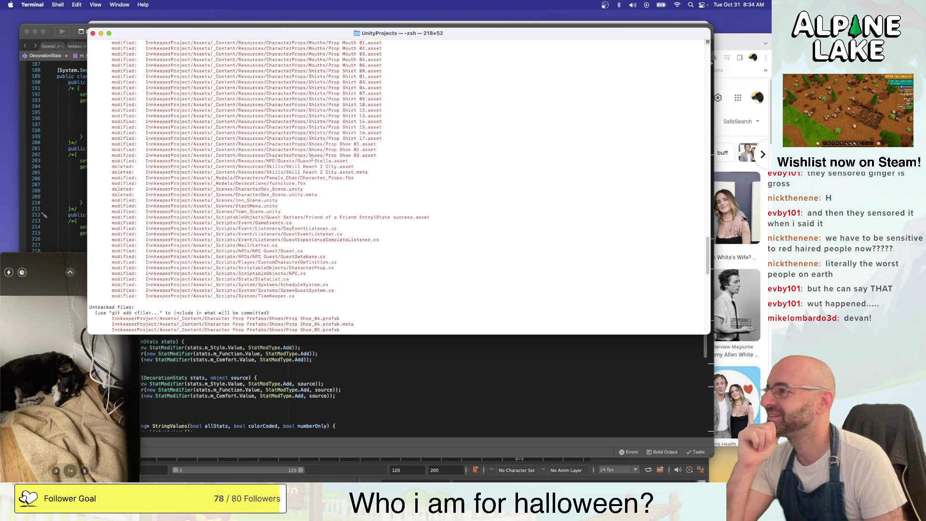
{"action": "scroll", "coordinate": [312, 158], "scroll_direction": "up", "scroll_amount": 9}
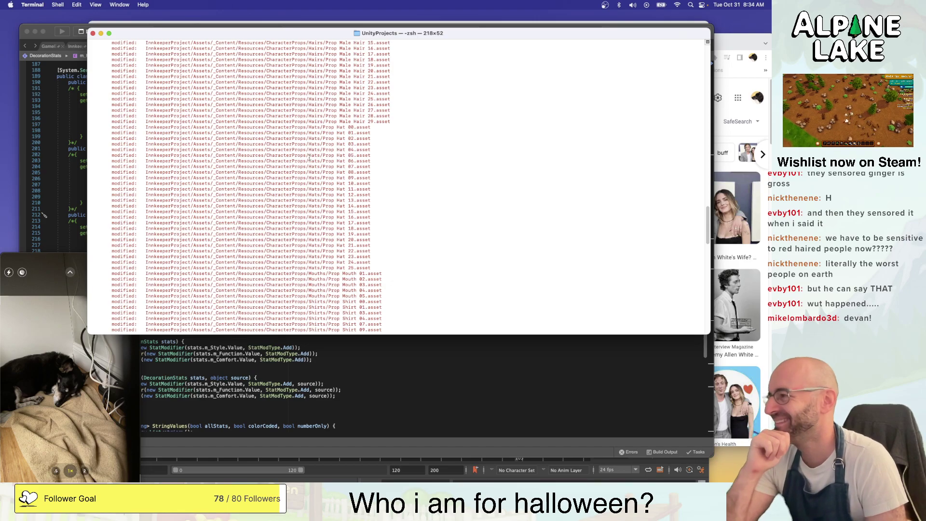
{"action": "scroll", "coordinate": [328, 155], "scroll_direction": "up", "scroll_amount": 4}
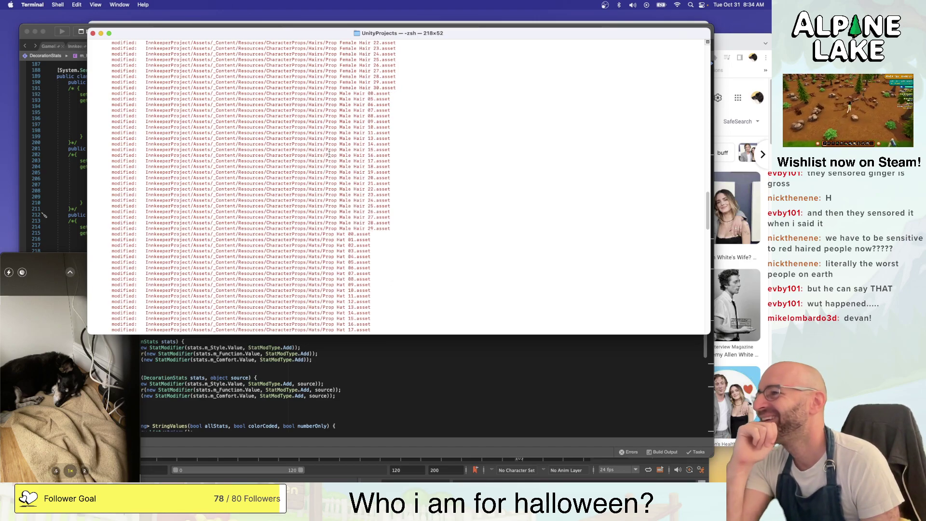
{"action": "scroll", "coordinate": [328, 154], "scroll_direction": "up", "scroll_amount": 20}
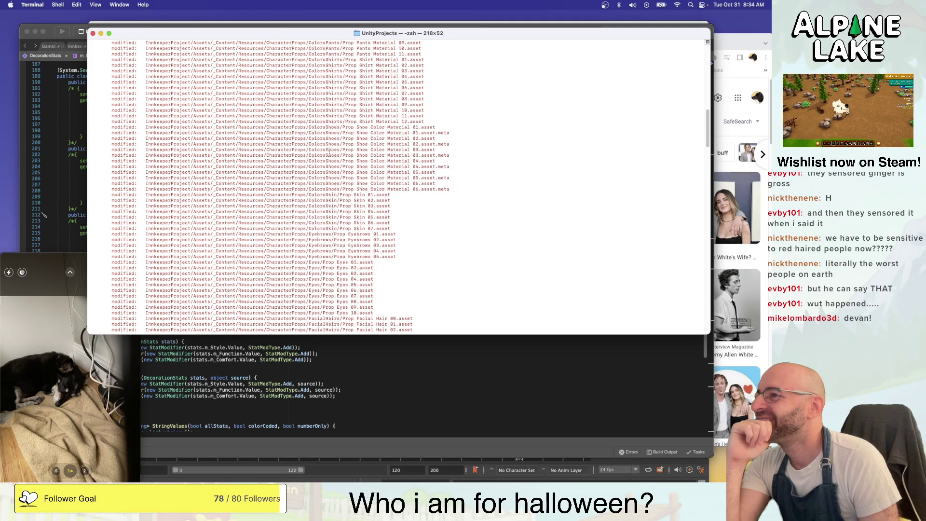
{"action": "scroll", "coordinate": [329, 153], "scroll_direction": "up", "scroll_amount": 8}
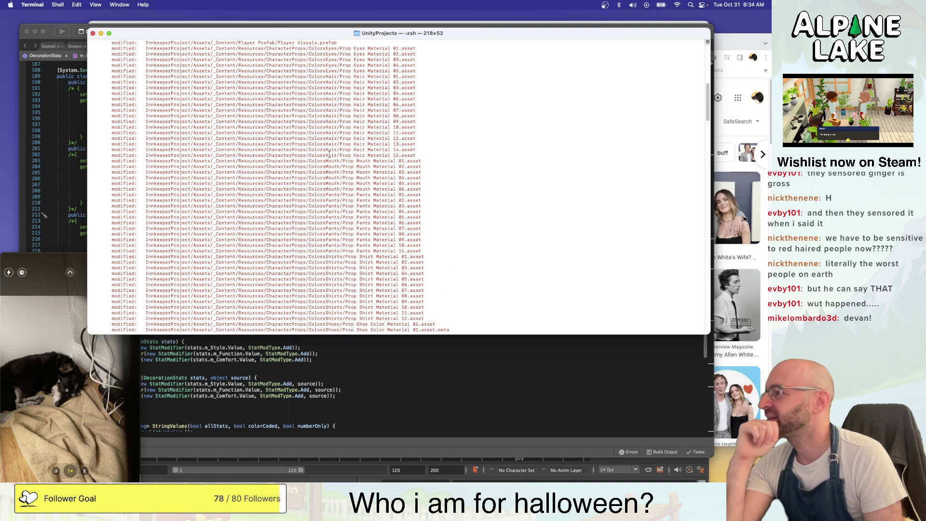
{"action": "scroll", "coordinate": [330, 155], "scroll_direction": "up", "scroll_amount": 11}
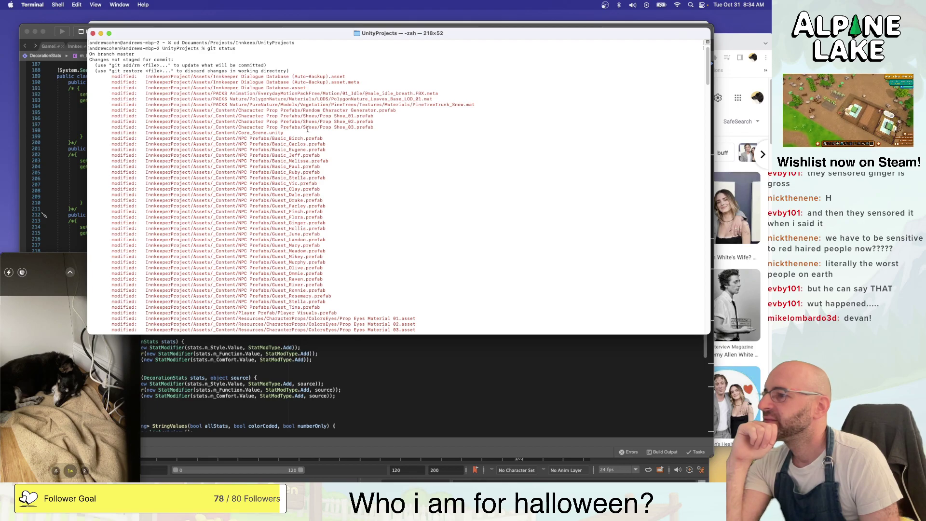
{"action": "scroll", "coordinate": [307, 130], "scroll_direction": "down", "scroll_amount": 20}
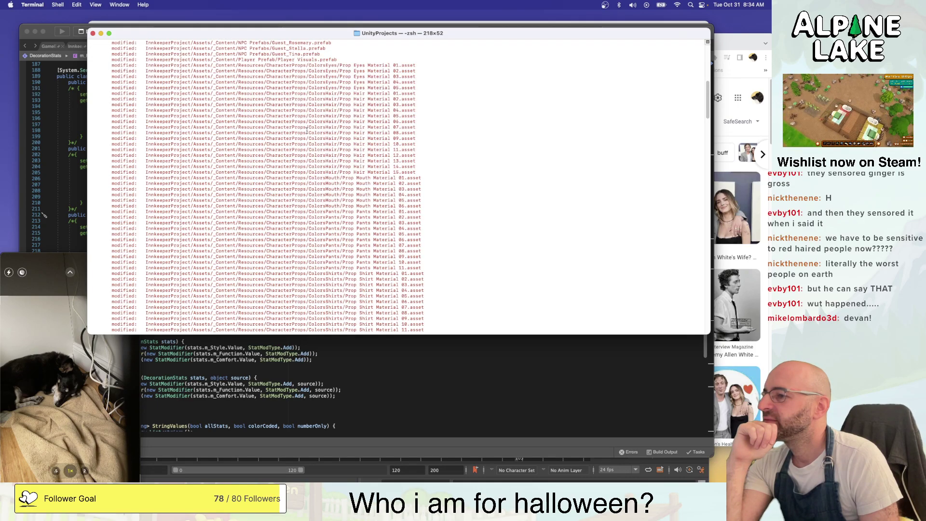
{"action": "scroll", "coordinate": [307, 132], "scroll_direction": "down", "scroll_amount": 20}
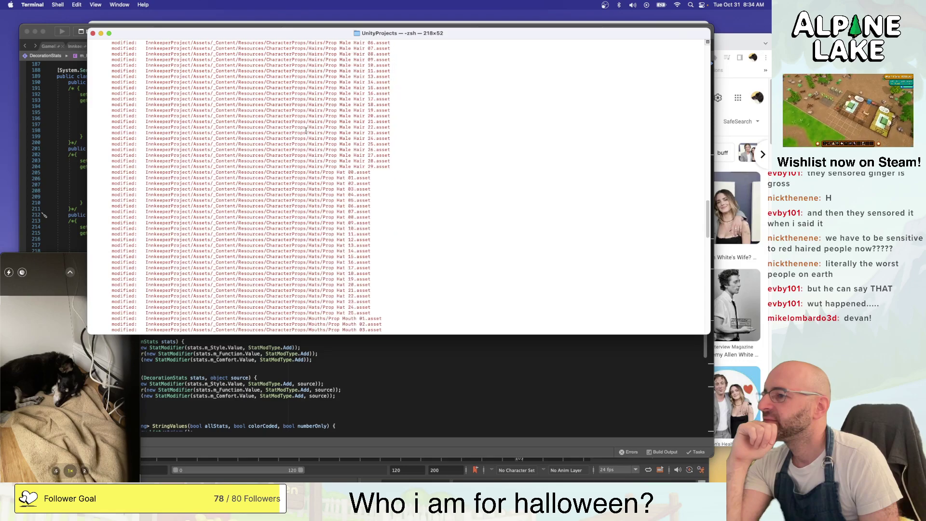
{"action": "scroll", "coordinate": [306, 130], "scroll_direction": "down", "scroll_amount": 20}
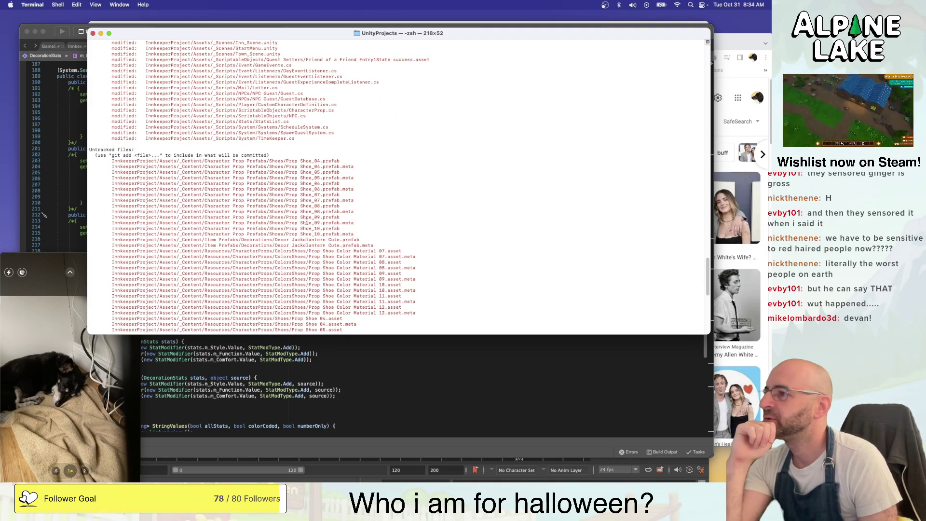
{"action": "scroll", "coordinate": [307, 222], "scroll_direction": "down", "scroll_amount": 15}
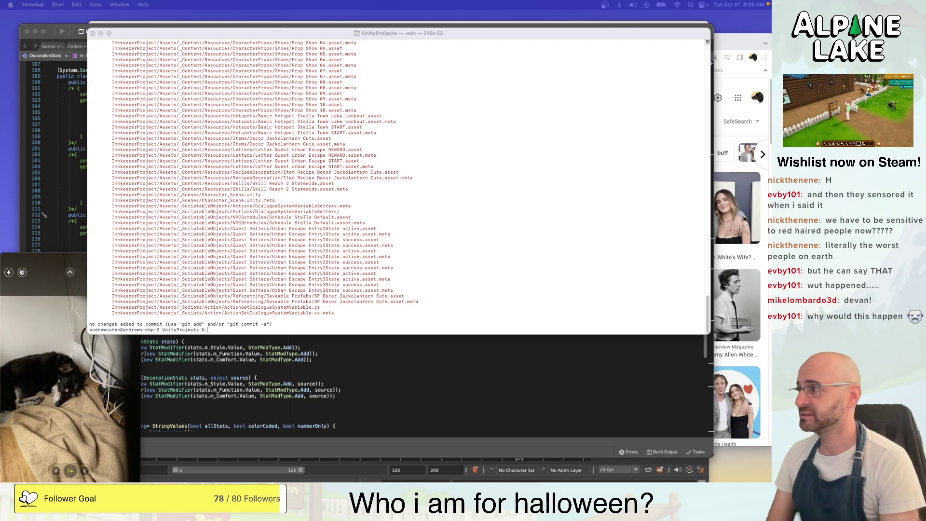
Bring the Unity Hub project list into view and reopen InnkeeperProject
{"action": "left_click_drag", "start_coordinate": [770, 132], "coordinate": [352, 132]}
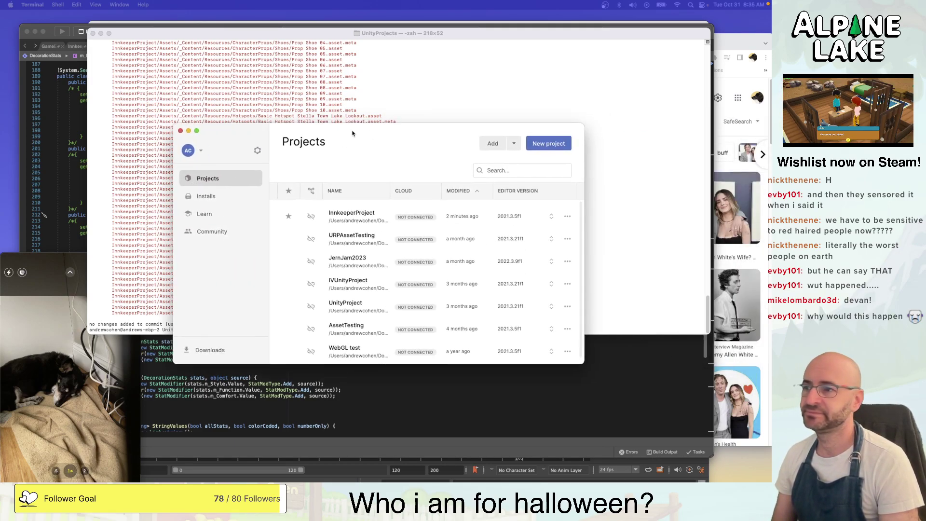
{"action": "left_click", "coordinate": [356, 216]}
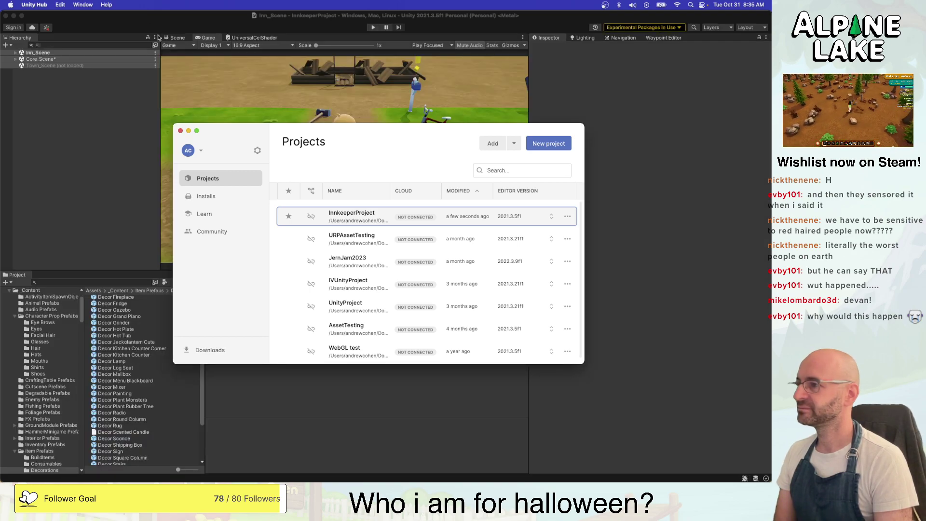
In the Unity editor, examine the components of the decoration prefabs between Decor Grand Piano and Decor Round Column
{"action": "left_click", "coordinate": [143, 118]}
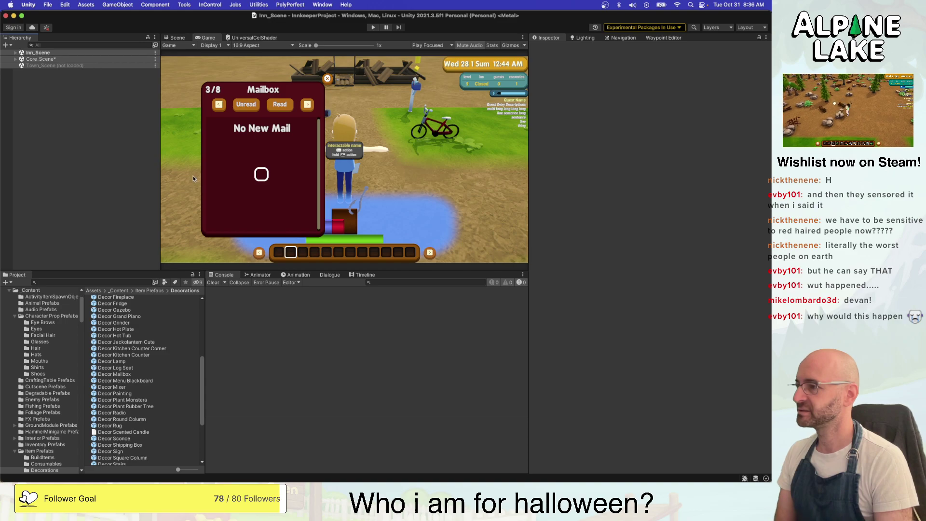
{"action": "left_click", "coordinate": [225, 276]}
{"action": "left_click", "coordinate": [143, 316]}
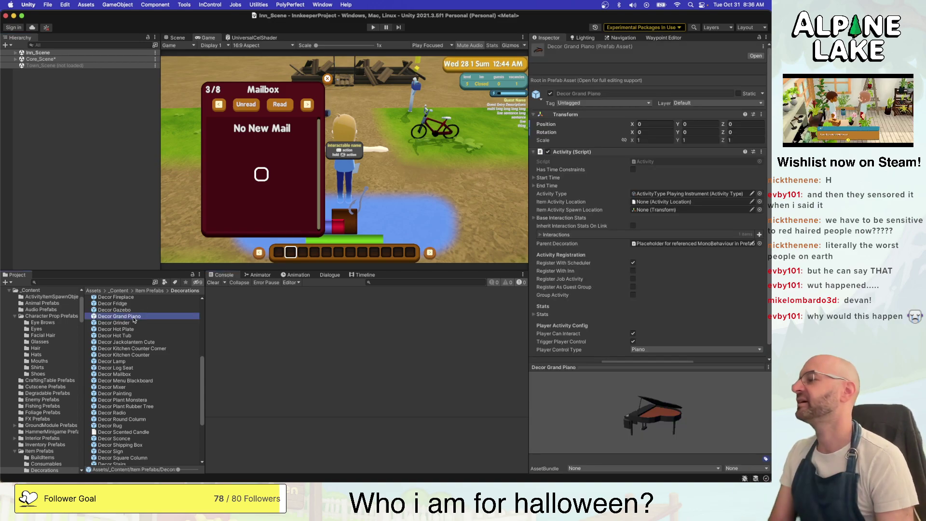
{"action": "left_click", "coordinate": [131, 348]}
{"action": "key", "text": "Down"}
{"action": "key", "text": "Down"}
{"action": "key", "text": "Down"}
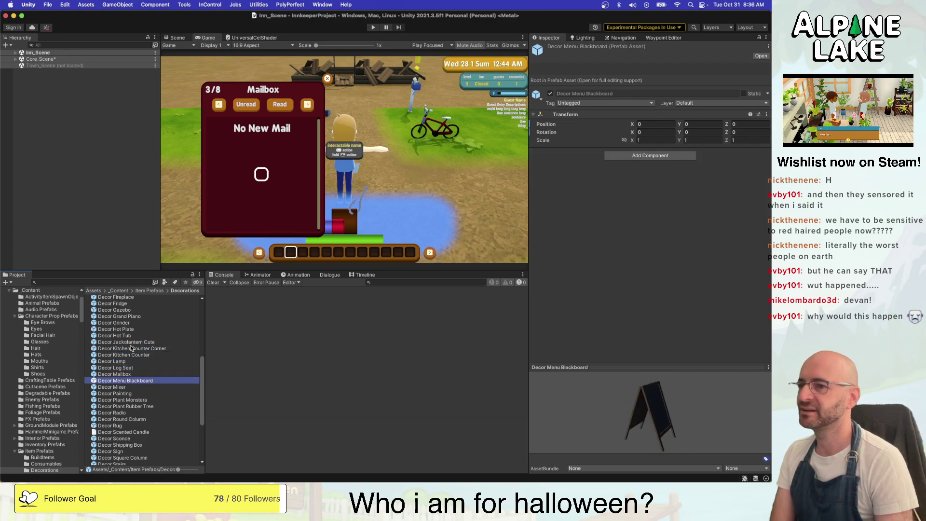
{"action": "key", "text": "Down"}
{"action": "key", "text": "Down"}
{"action": "key", "text": "Down"}
{"action": "key", "text": "Down"}
{"action": "key", "text": "Down"}
{"action": "key", "text": "Down"}
{"action": "key", "text": "Down"}
{"action": "key", "text": "Down"}
{"action": "key", "text": "Down"}
{"action": "key", "text": "Down"}
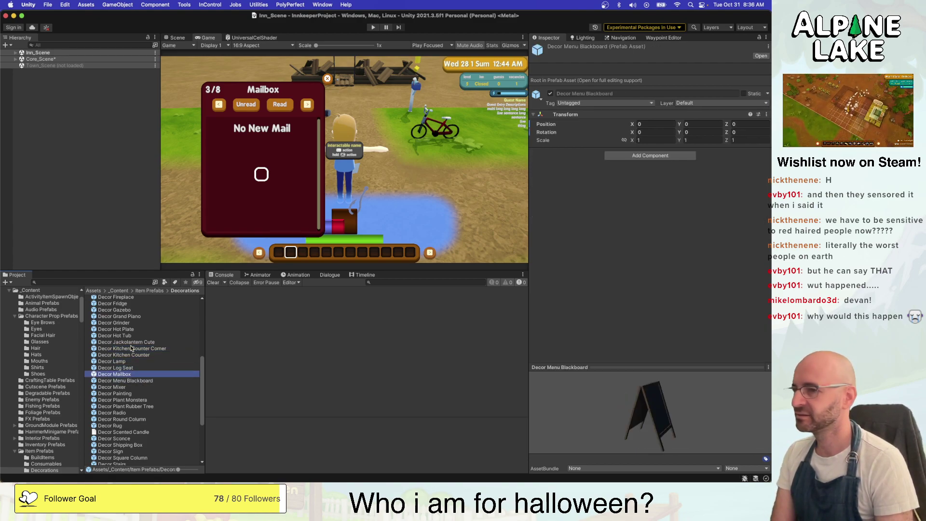
{"action": "key", "text": "Up"}
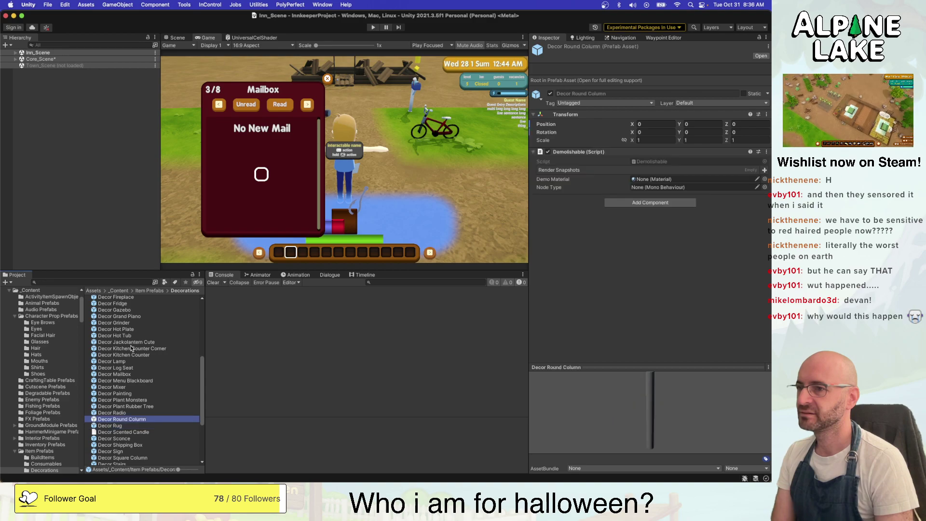
{"action": "key", "text": "Up"}
{"action": "key", "text": "Up"}
{"action": "key", "text": "Up"}
{"action": "key", "text": "Up"}
{"action": "key", "text": "Up"}
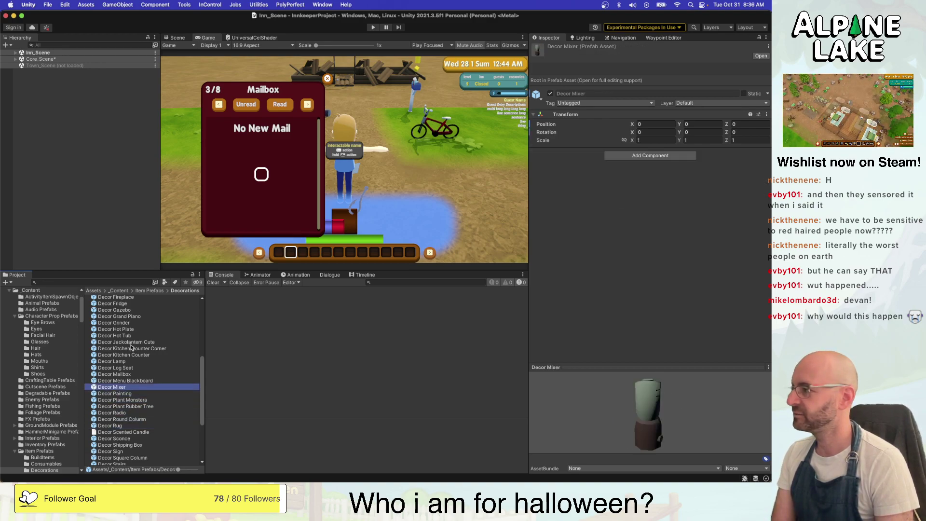
{"action": "key", "text": "Up"}
{"action": "key", "text": "Up"}
{"action": "key", "text": "Up"}
{"action": "key", "text": "Up"}
{"action": "key", "text": "Up"}
{"action": "key", "text": "Up"}
{"action": "key", "text": "Up"}
{"action": "key", "text": "Up"}
{"action": "key", "text": "Up"}
{"action": "key", "text": "Up"}
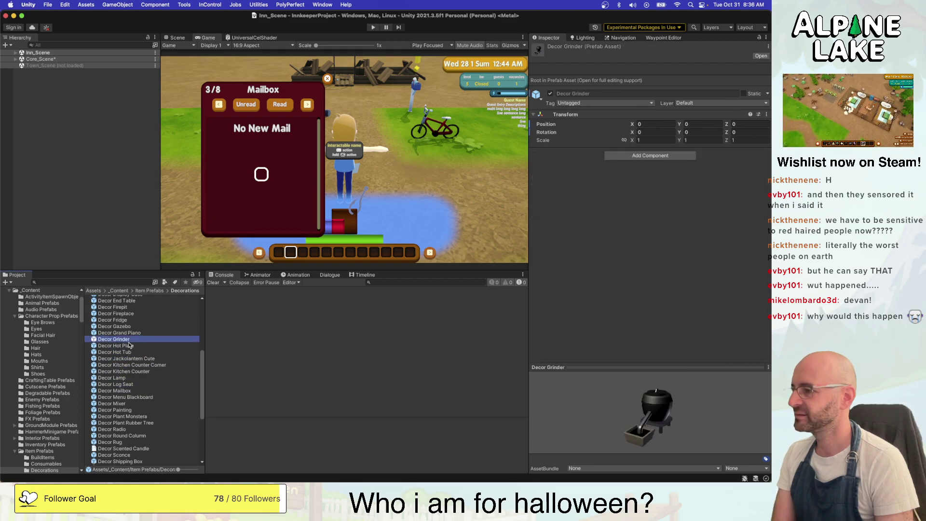
Inspect the Activity settings of the Decor Adirondack Chair and Decor Arcade Cabinet prefabs
{"action": "scroll", "coordinate": [130, 344], "scroll_direction": "up", "scroll_amount": 3}
{"action": "scroll", "coordinate": [129, 341], "scroll_direction": "up", "scroll_amount": 3}
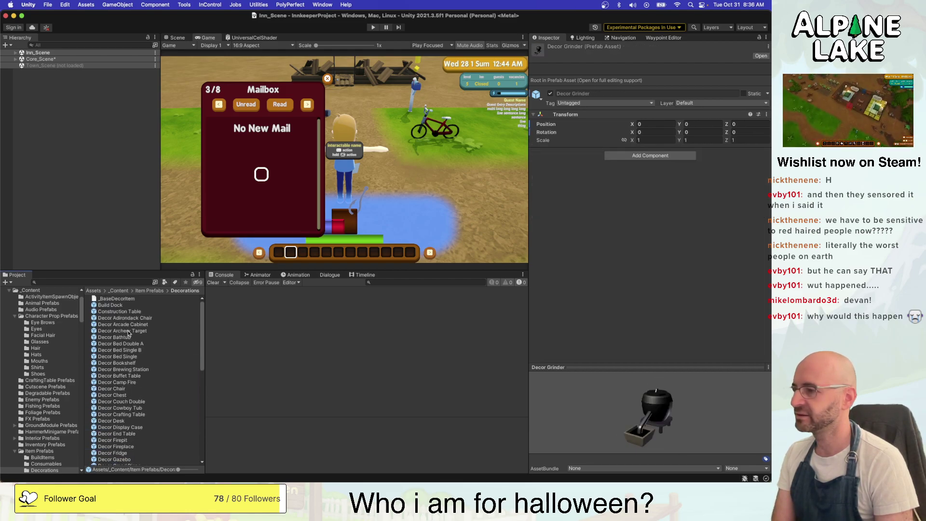
{"action": "left_click", "coordinate": [128, 318]}
{"action": "scroll", "coordinate": [128, 321], "scroll_direction": "down", "scroll_amount": 1}
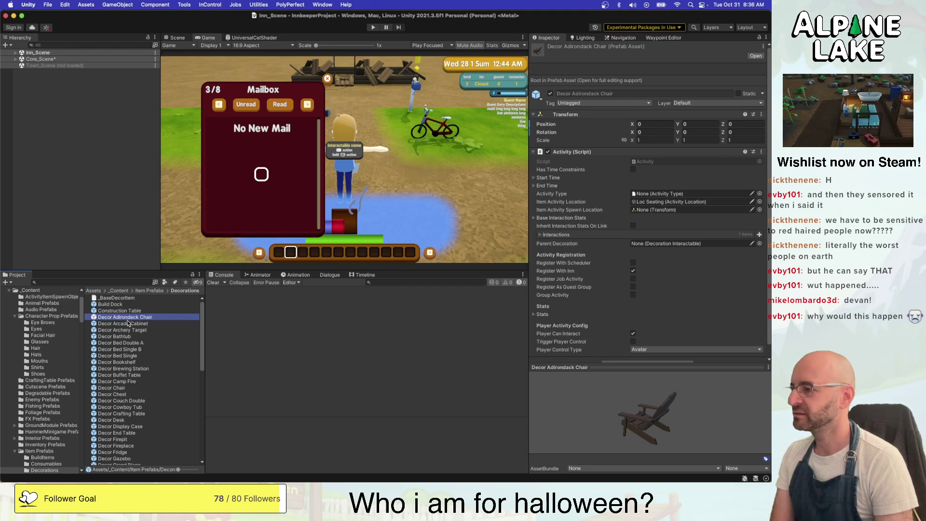
{"action": "left_click", "coordinate": [126, 324]}
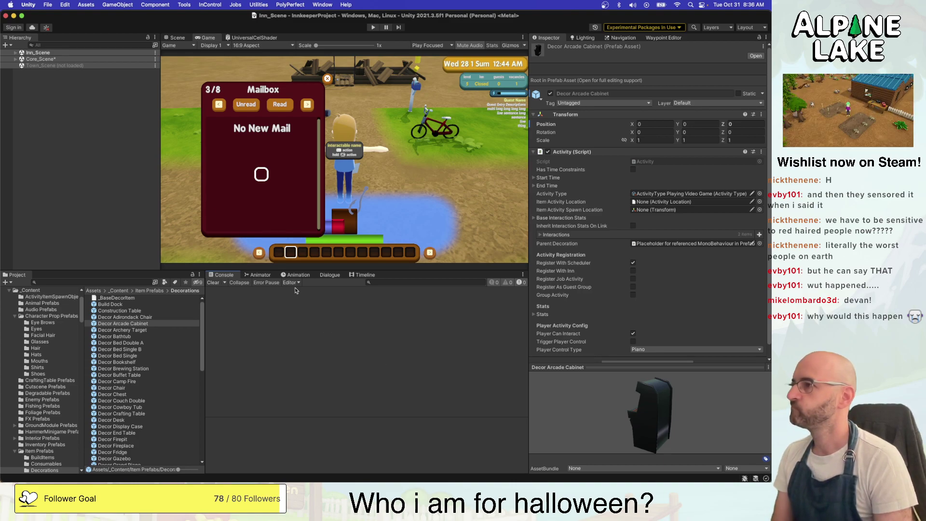
Close the Unity project without saving the changes to Core_Scene
{"action": "left_click", "coordinate": [6, 16]}
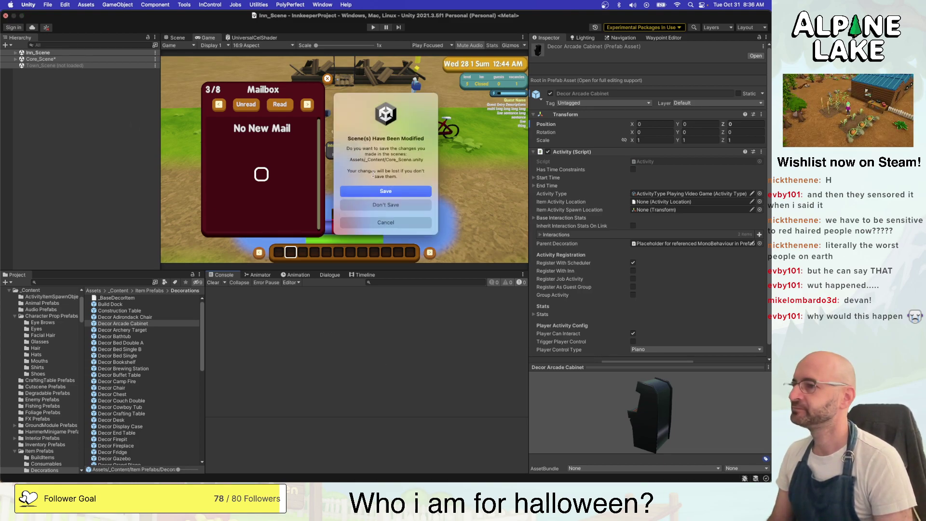
{"action": "left_click", "coordinate": [392, 205]}
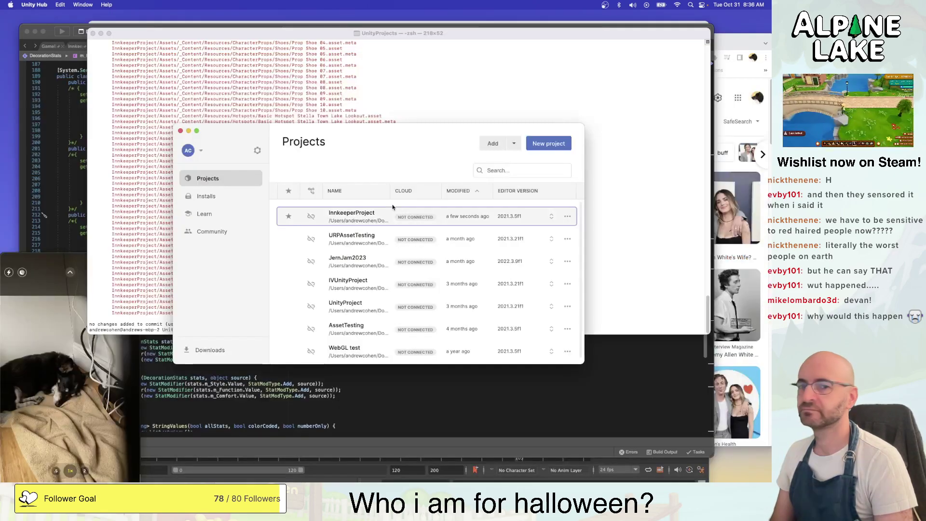
Switch to Terminal and review the git status listing of modified files again from its beginning
{"action": "left_click", "coordinate": [392, 83]}
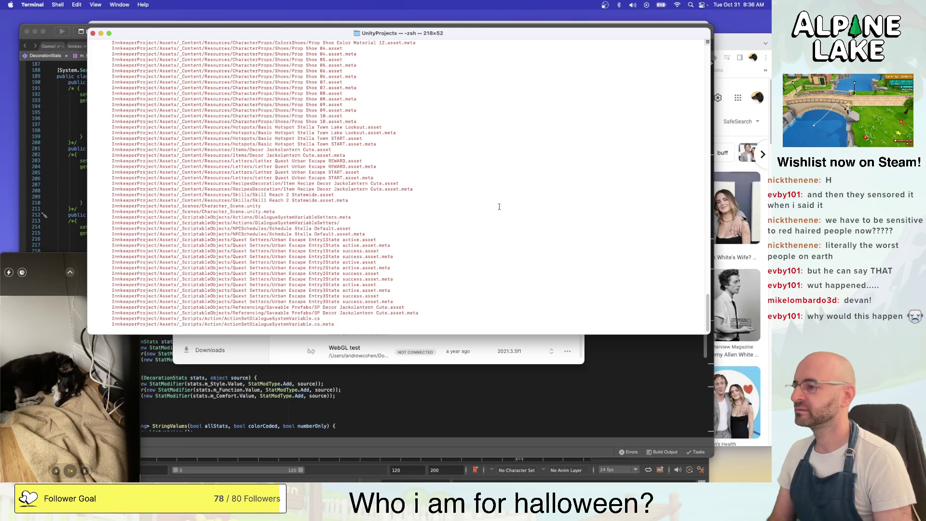
{"action": "scroll", "coordinate": [498, 203], "scroll_direction": "up", "scroll_amount": 20}
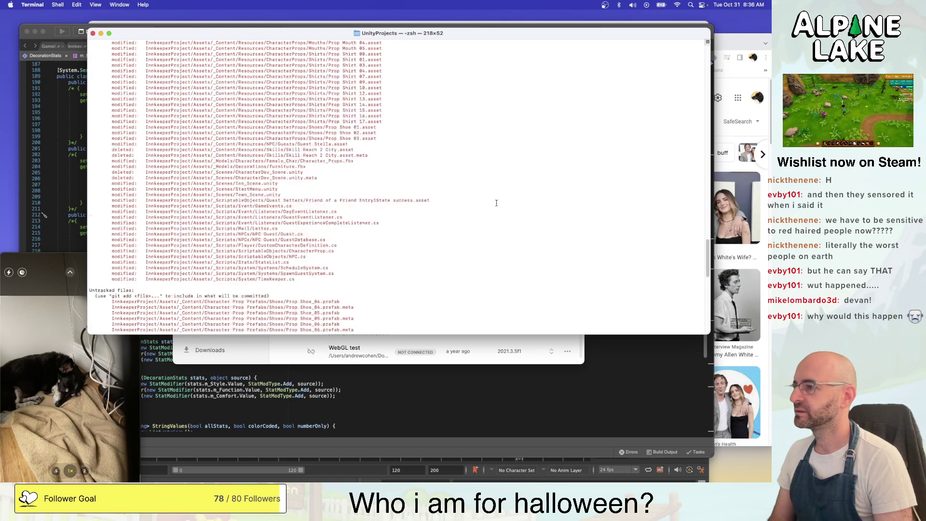
{"action": "scroll", "coordinate": [494, 205], "scroll_direction": "up", "scroll_amount": 10}
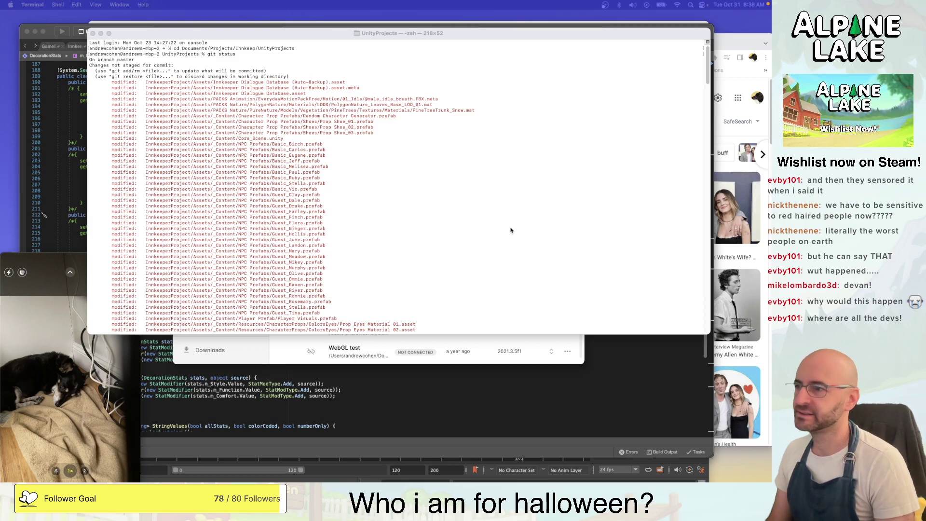
{"action": "scroll", "coordinate": [509, 228], "scroll_direction": "down", "scroll_amount": 15}
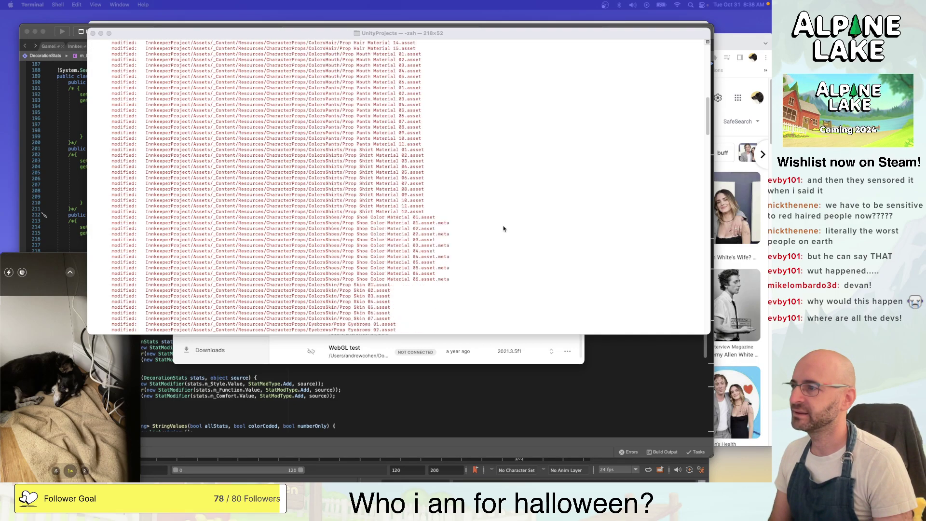
{"action": "scroll", "coordinate": [502, 231], "scroll_direction": "up", "scroll_amount": 1}
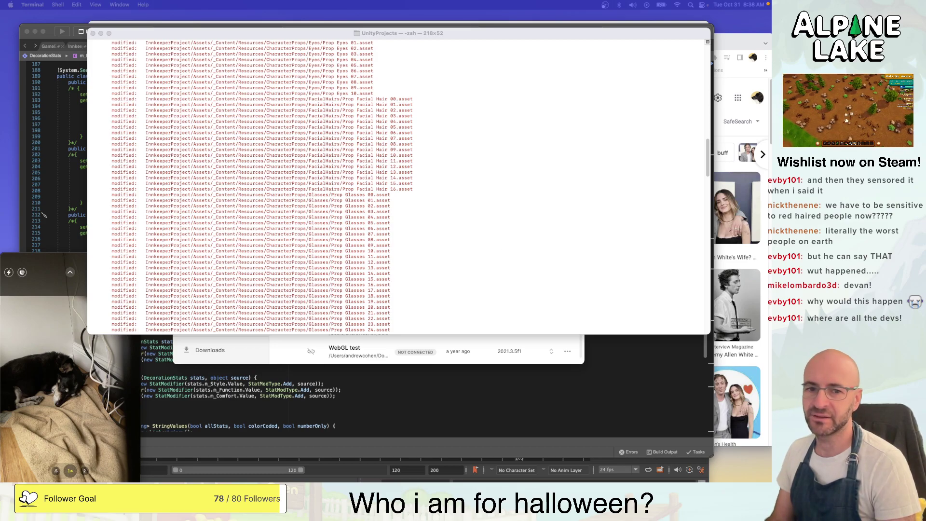
Switch to Maya and examine the jack-o'-lantern model and surrounding furniture in the Furniture_v12 scene
{"action": "key", "text": "super+Tab"}
{"action": "left_click_drag", "start_coordinate": [306, 26], "coordinate": [368, 4]}
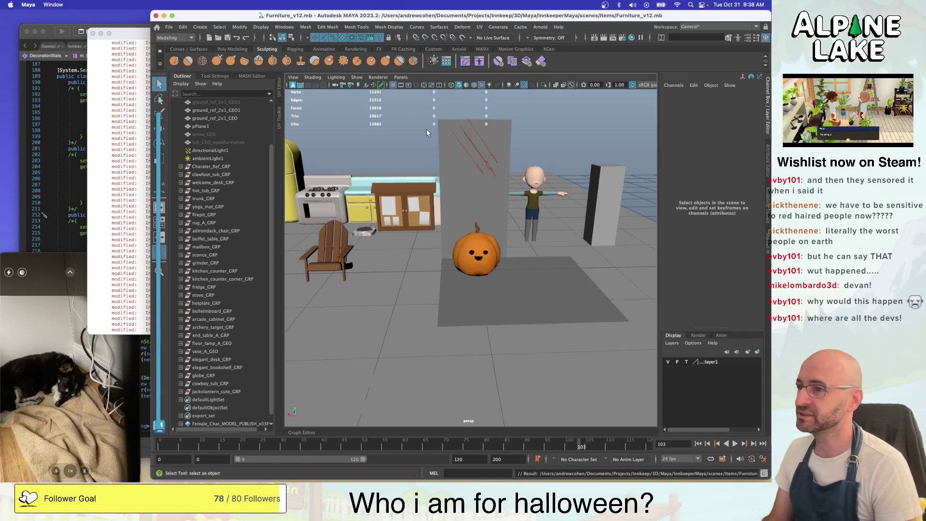
{"action": "left_click_drag", "start_coordinate": [390, 151], "coordinate": [440, 201], "text": "alt"}
{"action": "right_click_drag", "start_coordinate": [446, 212], "coordinate": [650, 228], "text": "alt"}
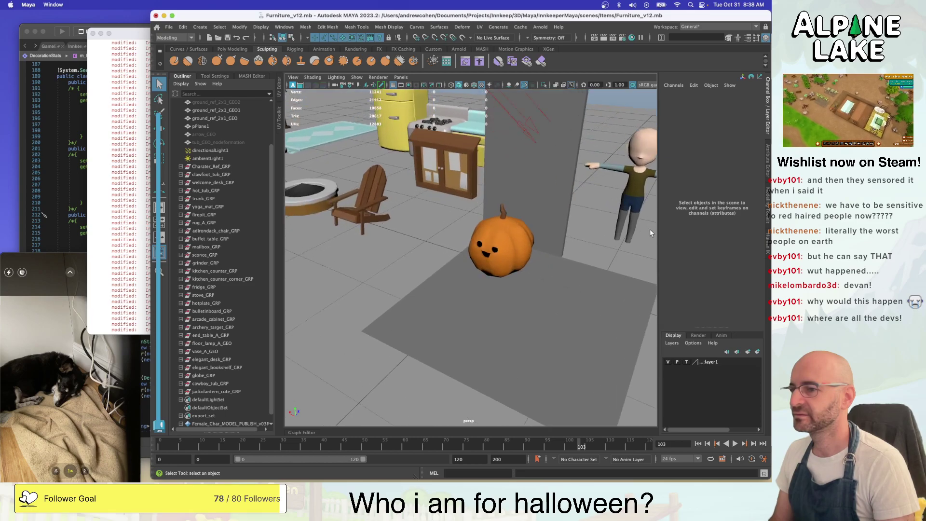
{"action": "left_click_drag", "start_coordinate": [489, 258], "coordinate": [520, 239], "text": "alt"}
{"action": "left_click", "coordinate": [504, 239]}
{"action": "key", "text": "f"}
{"action": "key", "text": "f"}
{"action": "key", "text": "super+z"}
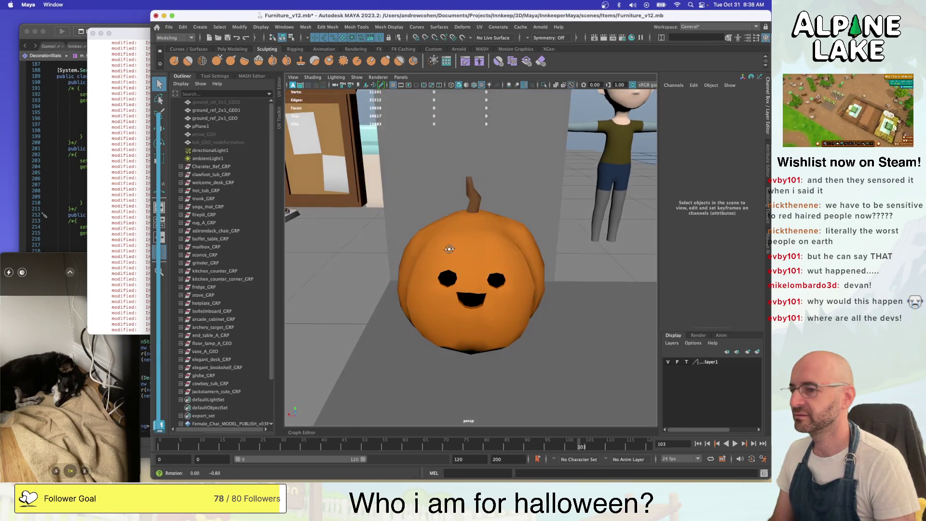
{"action": "mouse_move", "coordinate": [448, 249]}
{"action": "left_mouse_down", "text": "alt"}
{"action": "mouse_move", "coordinate": [495, 242]}
{"action": "mouse_move", "coordinate": [462, 252]}
{"action": "left_mouse_up", "text": "alt"}
{"action": "right_click_drag", "start_coordinate": [496, 240], "coordinate": [452, 244], "text": "alt"}
{"action": "mouse_move", "coordinate": [452, 244]}
{"action": "left_mouse_down", "text": "alt"}
{"action": "mouse_move", "coordinate": [391, 248]}
{"action": "mouse_move", "coordinate": [444, 246]}
{"action": "left_mouse_up", "text": "alt"}
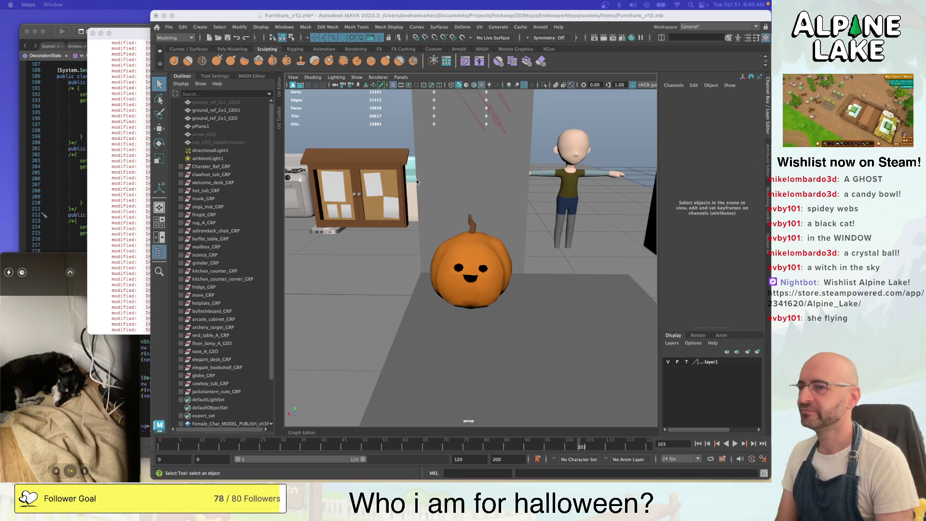
{"action": "left_click", "coordinate": [617, 123]}
{"action": "right_click_drag", "start_coordinate": [599, 161], "coordinate": [499, 167], "text": "alt"}
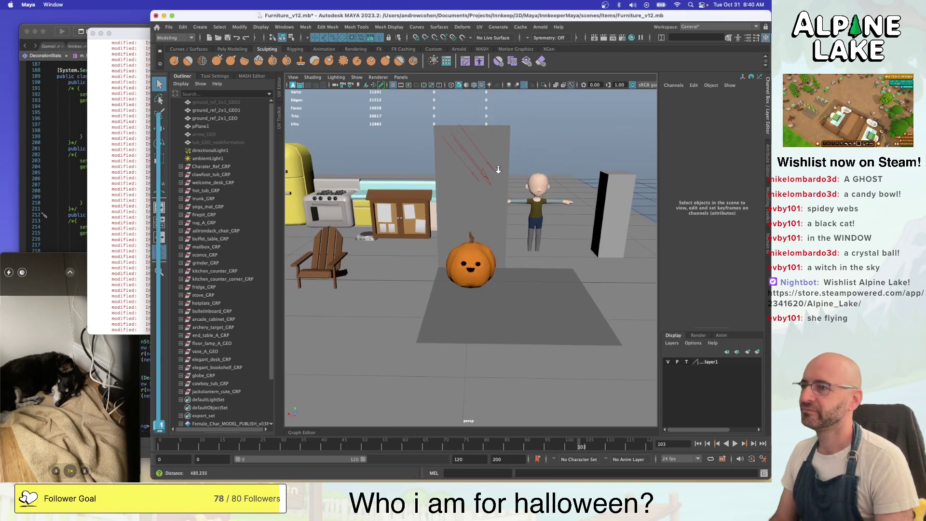
{"action": "left_click_drag", "start_coordinate": [500, 167], "coordinate": [497, 173], "text": "alt"}
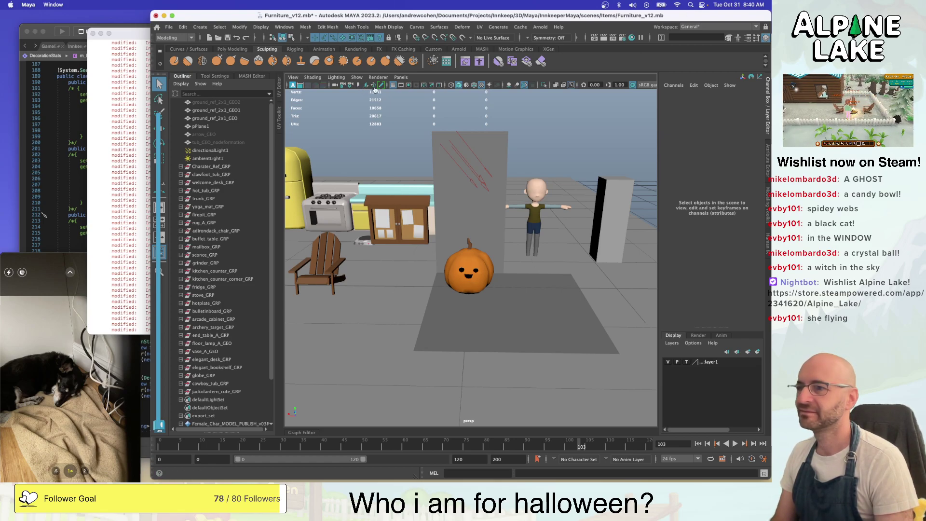
Switch to Chrome, browse the halloween decorations image results and open the DII bat and pumpkin garland product page as reference
{"action": "key", "text": "super+Tab"}
{"action": "left_click", "coordinate": [543, 43]}
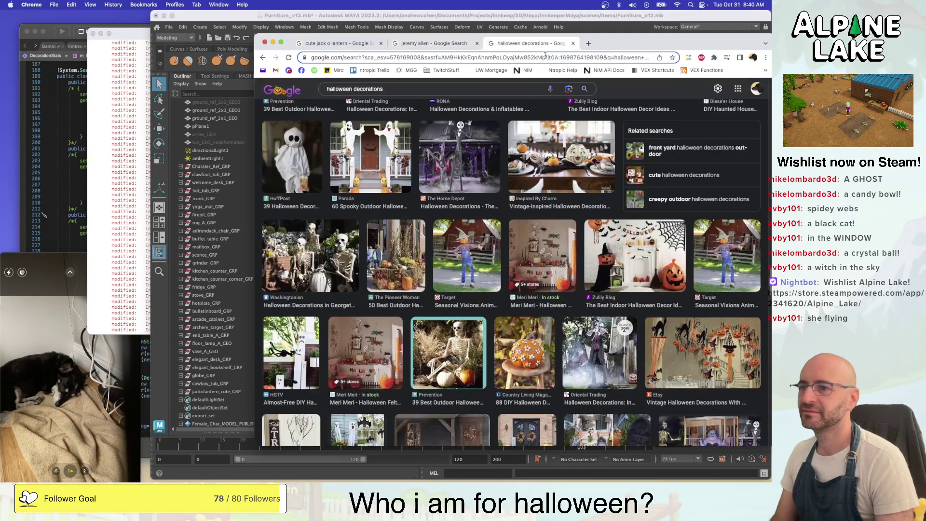
{"action": "scroll", "coordinate": [504, 201], "scroll_direction": "down", "scroll_amount": 20}
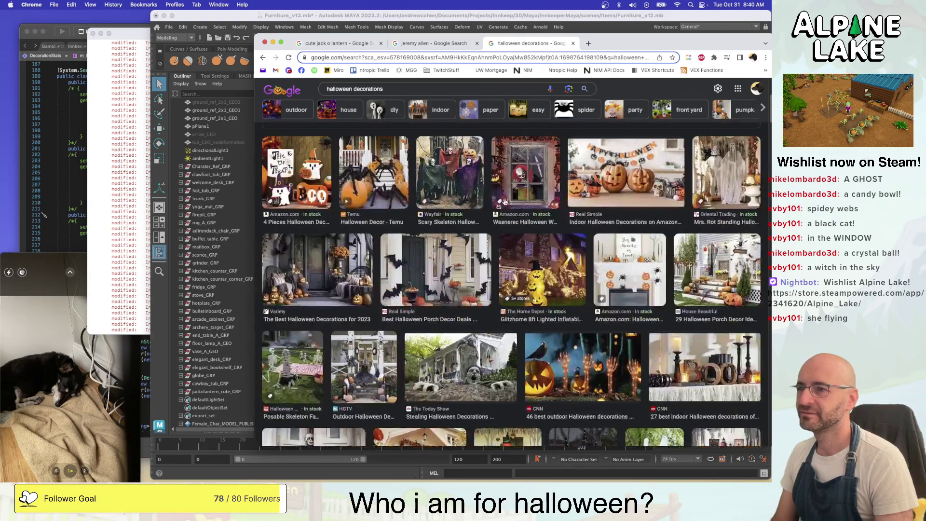
{"action": "scroll", "coordinate": [505, 202], "scroll_direction": "up", "scroll_amount": 5}
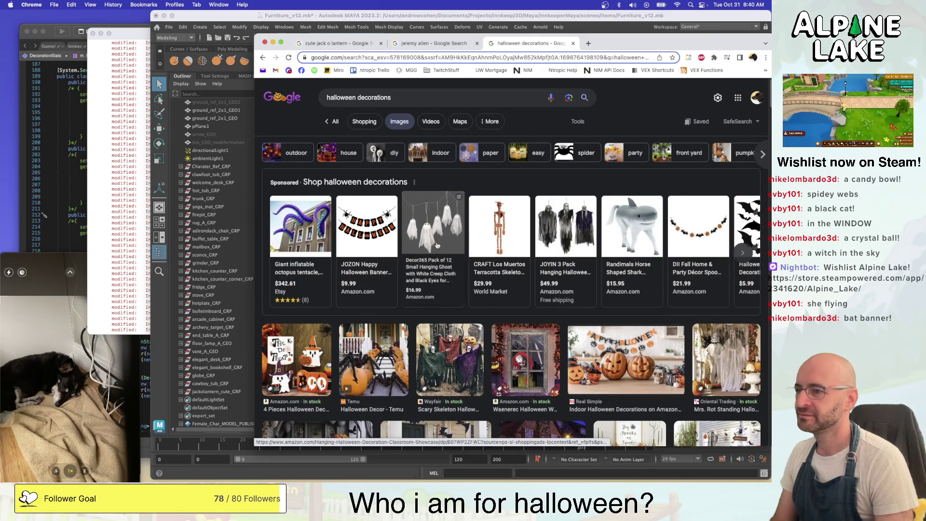
{"action": "left_click", "coordinate": [693, 230]}
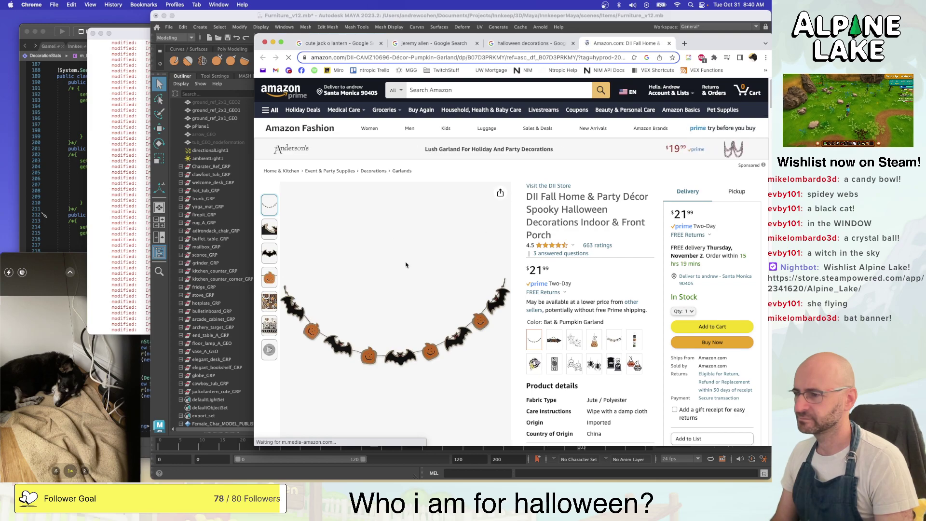
{"action": "scroll", "coordinate": [410, 261], "scroll_direction": "down", "scroll_amount": 1}
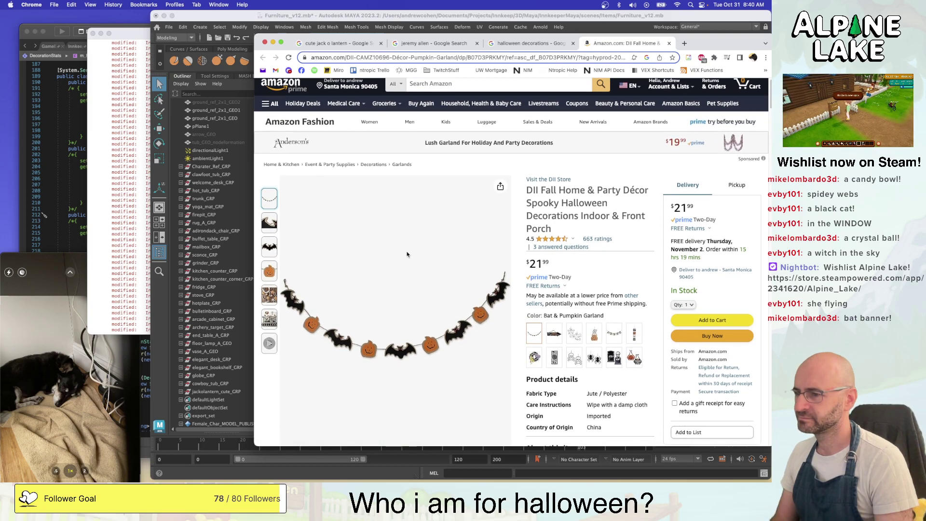
Return to Maya and create a polygon plane in the furniture scene
{"action": "left_click", "coordinate": [194, 27]}
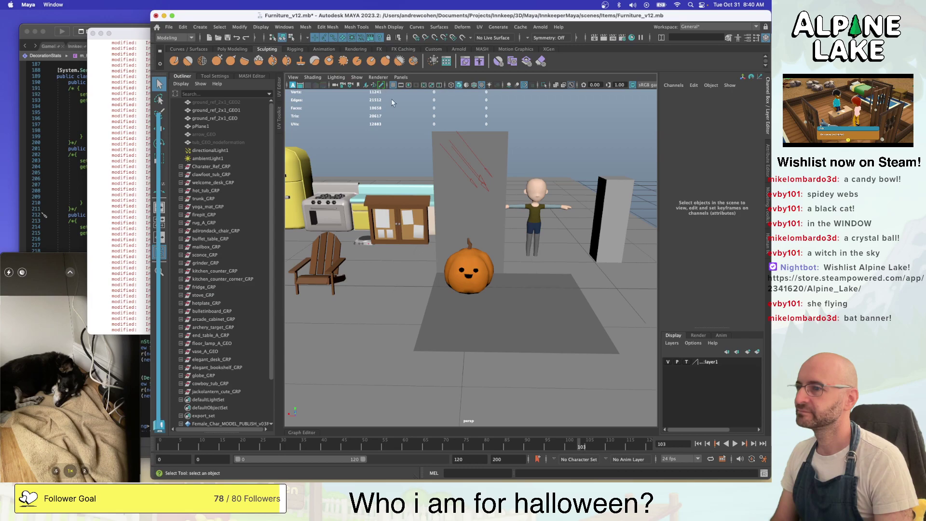
{"action": "left_click", "coordinate": [217, 50]}
{"action": "left_click", "coordinate": [244, 61]}
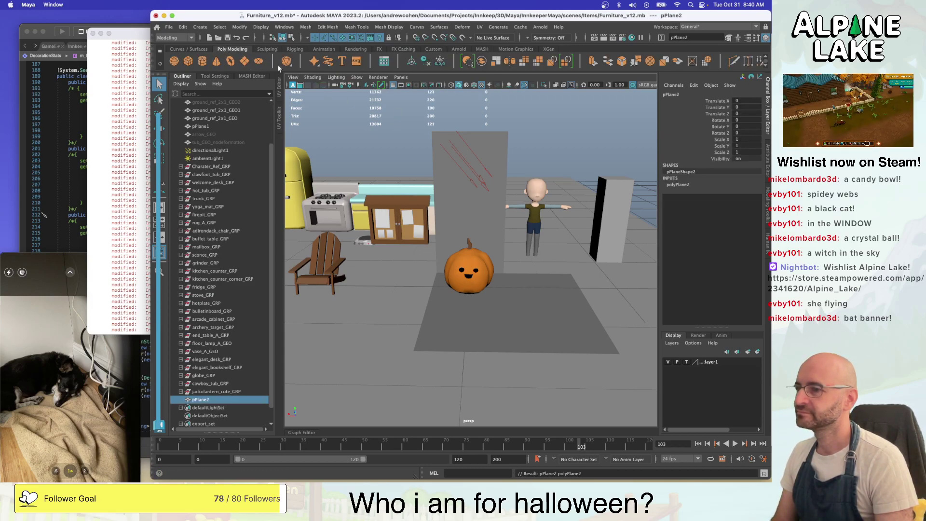
Scale the new plane uniformly to about 29.7, raise it to about 103.3 in Y and stand it upright with -90 Rotate X
{"action": "key", "text": "r"}
{"action": "left_click_drag", "start_coordinate": [468, 288], "coordinate": [482, 290]}
{"action": "key", "text": "w"}
{"action": "left_click_drag", "start_coordinate": [467, 259], "coordinate": [475, 121]}
{"action": "key", "text": "e"}
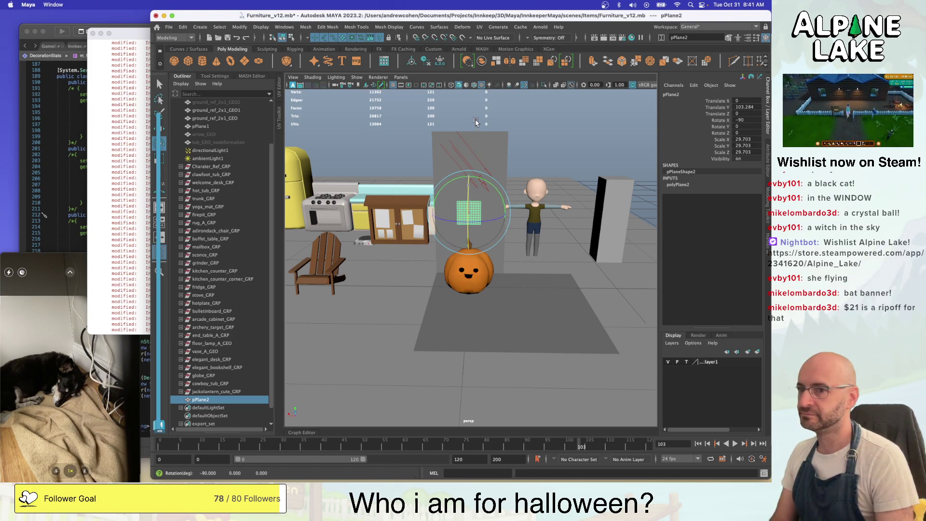
Set the plane's Subdivisions Width and Subdivisions Height to 3
{"action": "key", "text": "f"}
{"action": "left_click_drag", "start_coordinate": [453, 163], "coordinate": [488, 203], "text": "alt"}
{"action": "scroll", "coordinate": [465, 200], "scroll_direction": "down", "scroll_amount": 5}
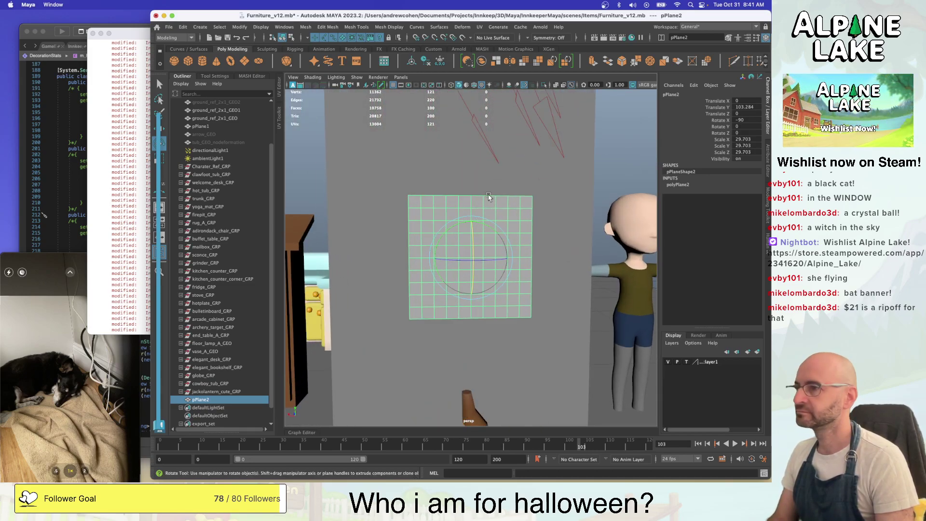
{"action": "left_click", "coordinate": [679, 184]}
{"action": "left_click", "coordinate": [727, 211]}
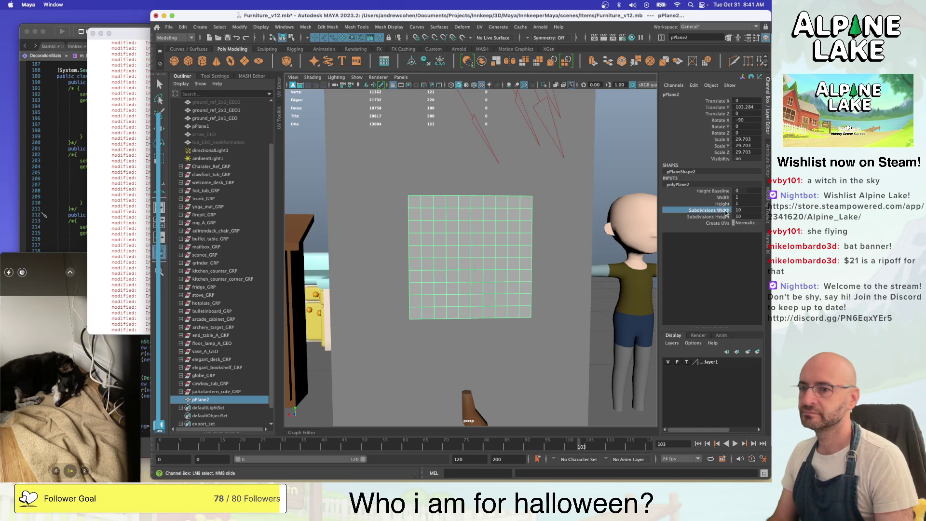
{"action": "left_click", "coordinate": [746, 211]}
{"action": "type", "text": "3"}
{"action": "key", "text": "Tab"}
{"action": "type", "text": "3"}
{"action": "key", "text": "Tab"}
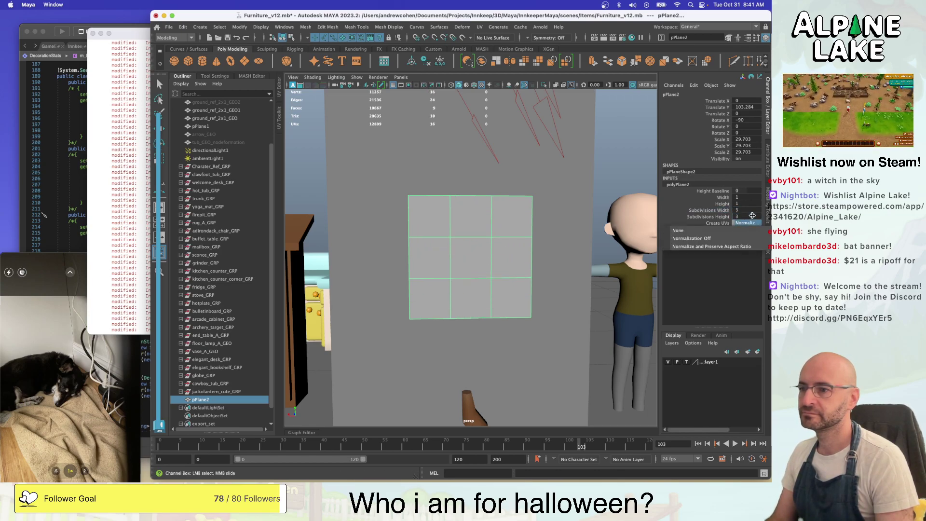
Switch to Chrome, detach the bat and pumpkin garland product page into its own window and shrink it to a small reference window
{"action": "left_click_drag", "start_coordinate": [567, 223], "coordinate": [533, 221], "text": "alt"}
{"action": "key", "text": "super+Tab"}
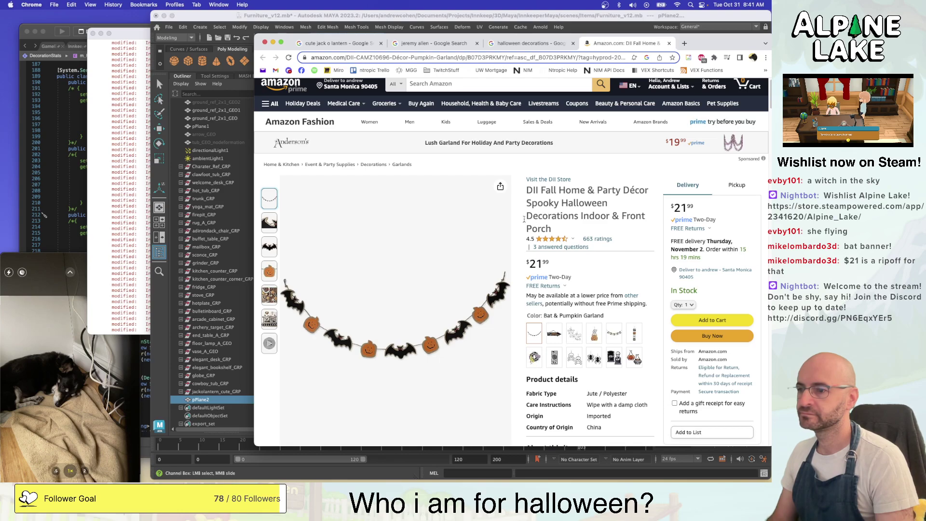
{"action": "key", "text": "super+Tab"}
{"action": "key", "text": "super+Tab"}
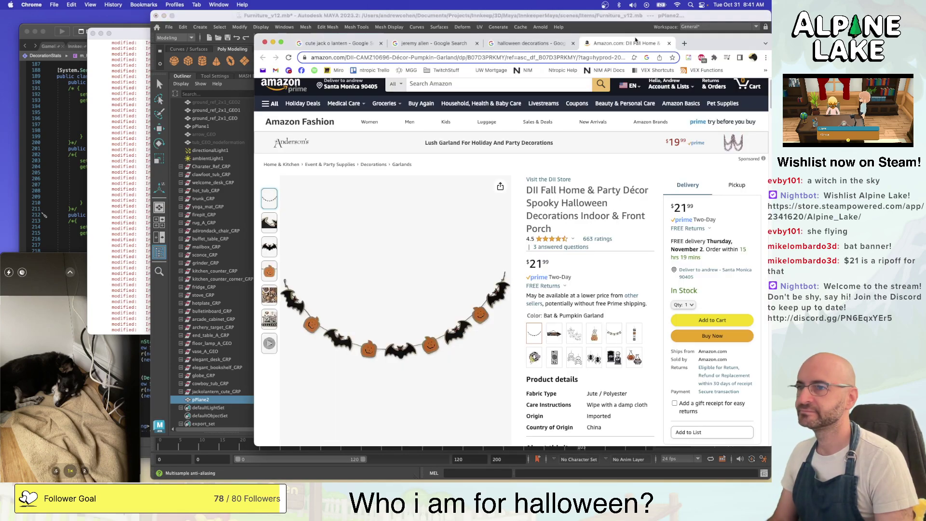
{"action": "left_click_drag", "start_coordinate": [610, 43], "coordinate": [196, 104]}
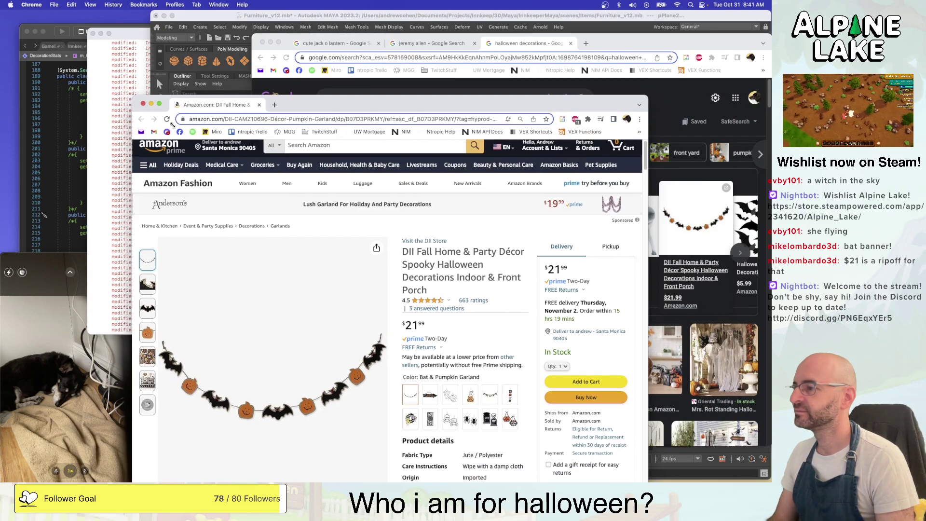
{"action": "left_click_drag", "start_coordinate": [129, 93], "coordinate": [235, 194]}
{"action": "left_click_drag", "start_coordinate": [388, 208], "coordinate": [153, 29]}
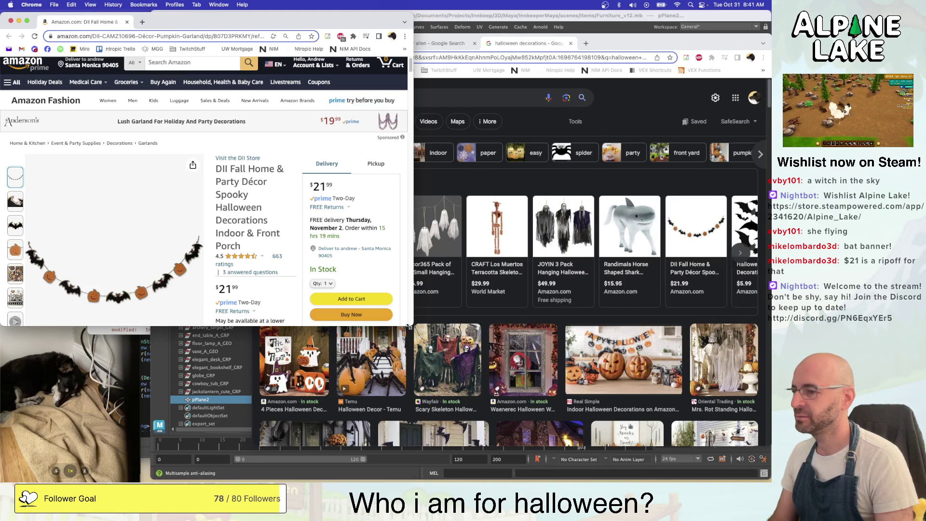
{"action": "left_click_drag", "start_coordinate": [409, 327], "coordinate": [410, 267]}
Narrow the product page window around the garland pictures and show the close-up image of the single bat
{"action": "scroll", "coordinate": [240, 183], "scroll_direction": "down", "scroll_amount": 2}
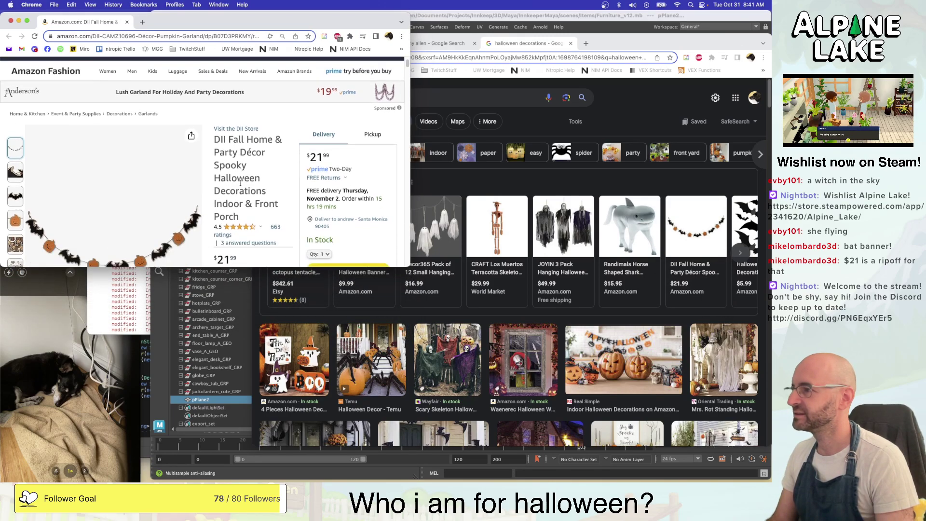
{"action": "scroll", "coordinate": [240, 183], "scroll_direction": "down", "scroll_amount": 2}
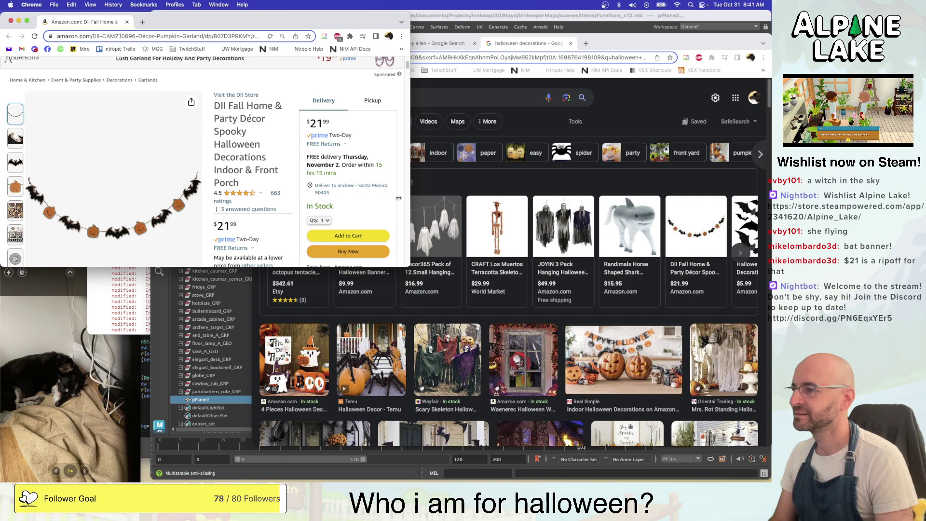
{"action": "left_click_drag", "start_coordinate": [398, 198], "coordinate": [312, 198]}
{"action": "mouse_move", "coordinate": [16, 165]}
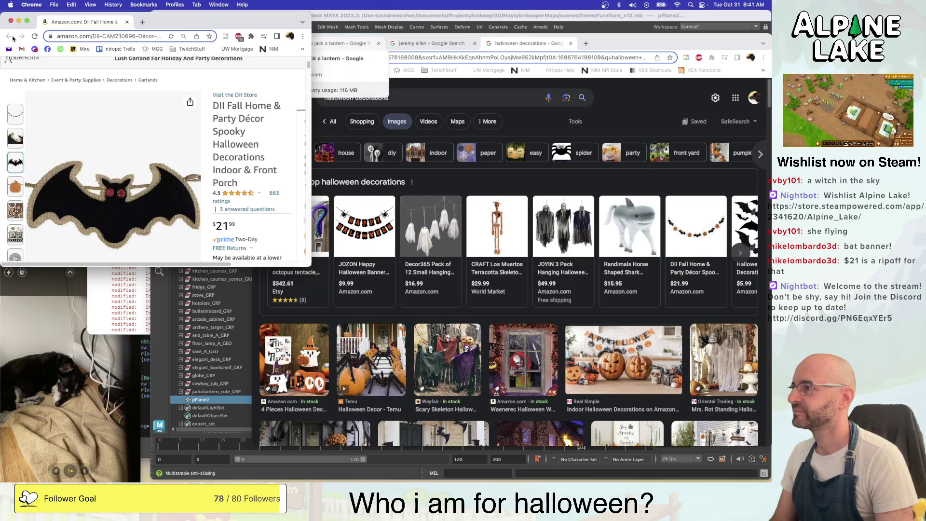
Search Google for bat decorations in a new tab and dismiss the AI search offer
{"action": "left_click", "coordinate": [142, 21]}
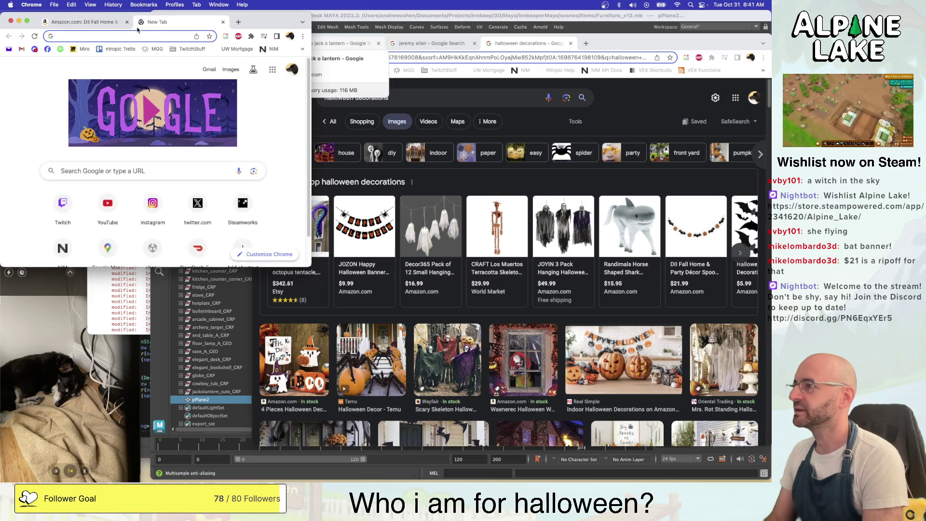
{"action": "type", "text": "bat decorations"}
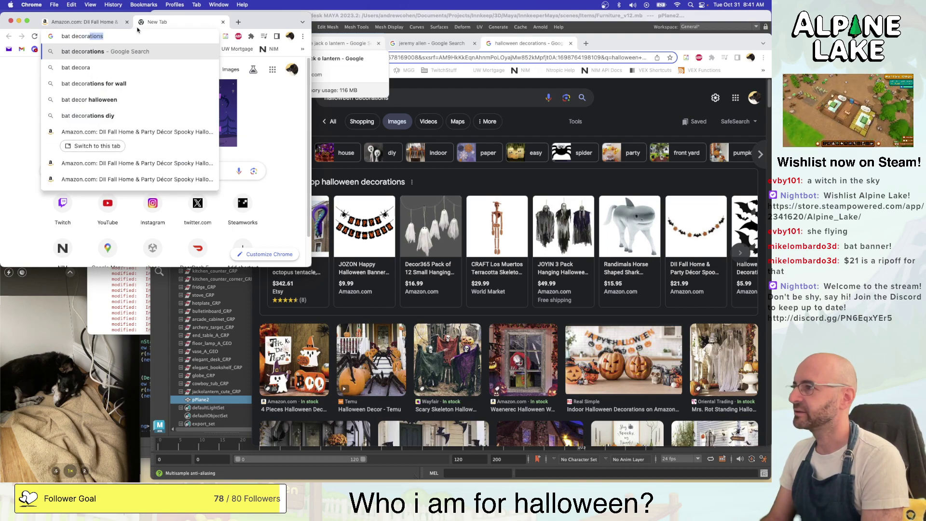
{"action": "key", "text": "Return"}
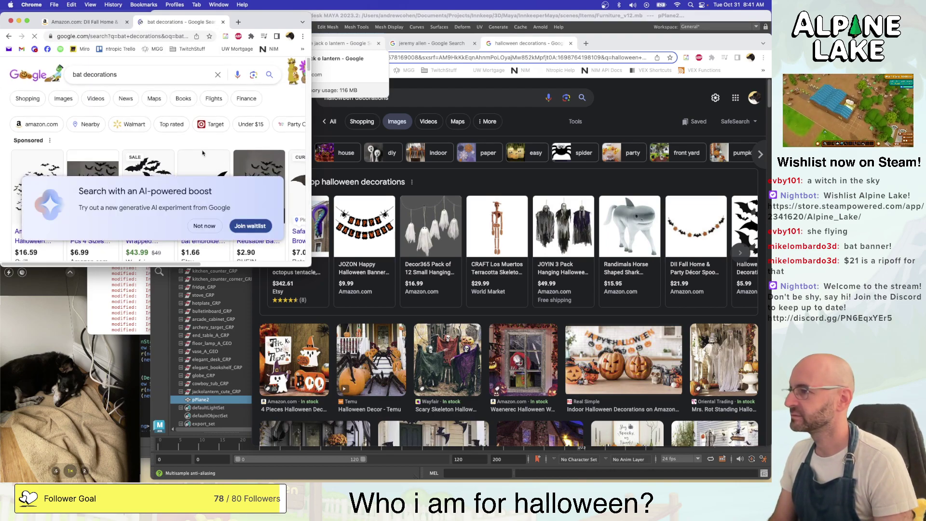
{"action": "left_click", "coordinate": [204, 226]}
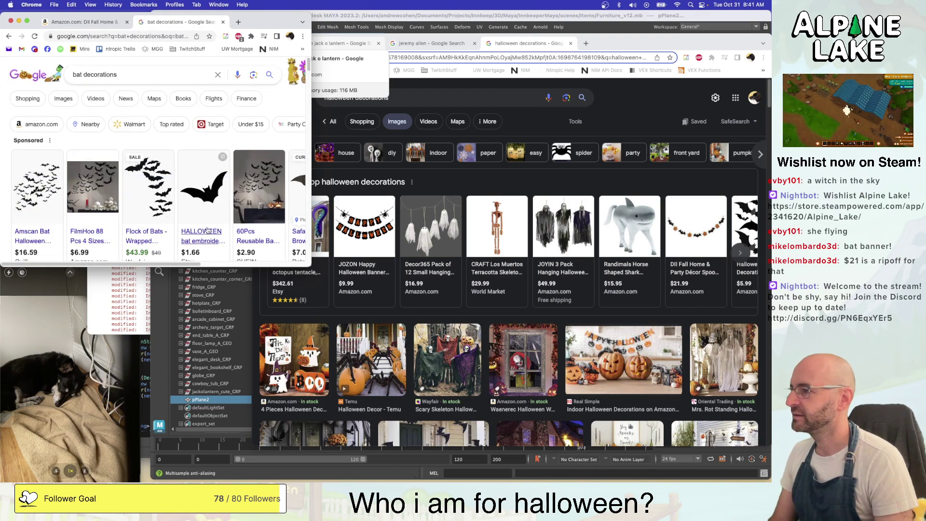
{"action": "scroll", "coordinate": [178, 157], "scroll_direction": "down", "scroll_amount": 1}
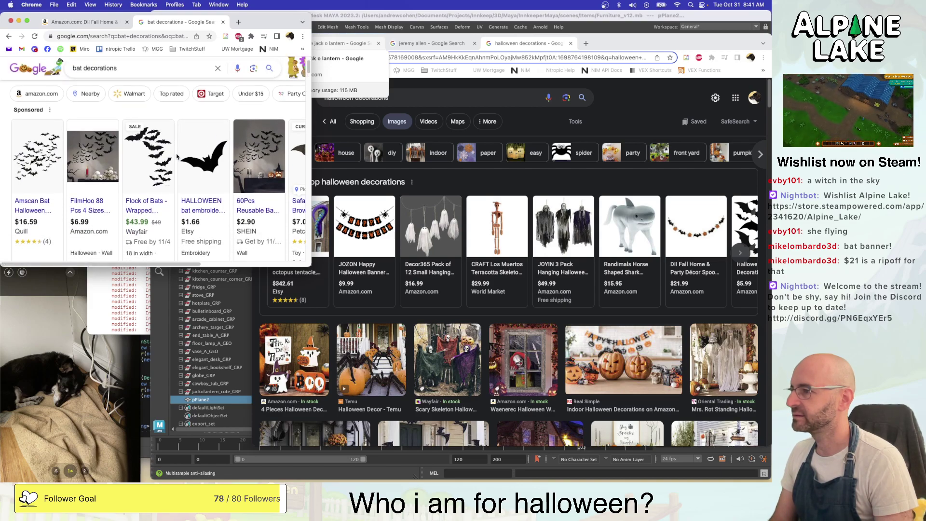
Check the Etsy HALLOWEEN bat embroidery listing, and park the bat decorations results beside Maya as reference
{"action": "left_click", "coordinate": [208, 163]}
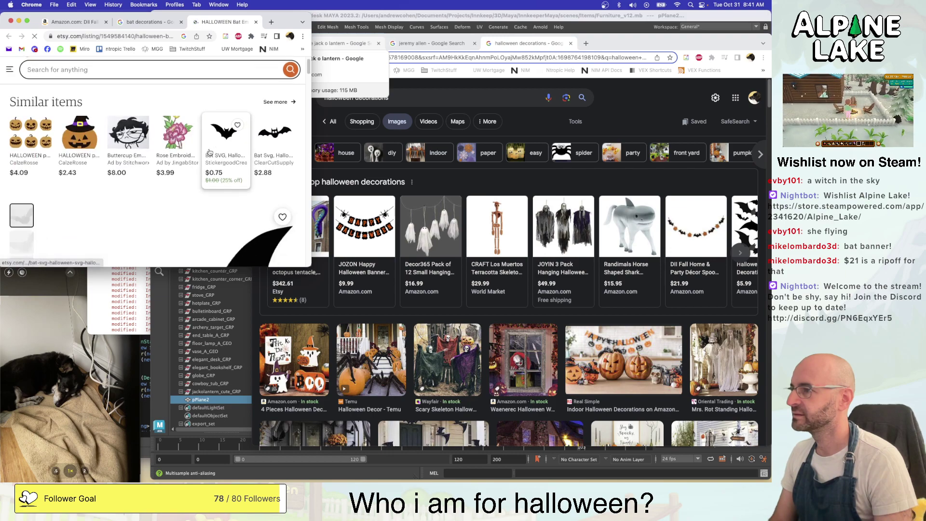
{"action": "left_click", "coordinate": [147, 22]}
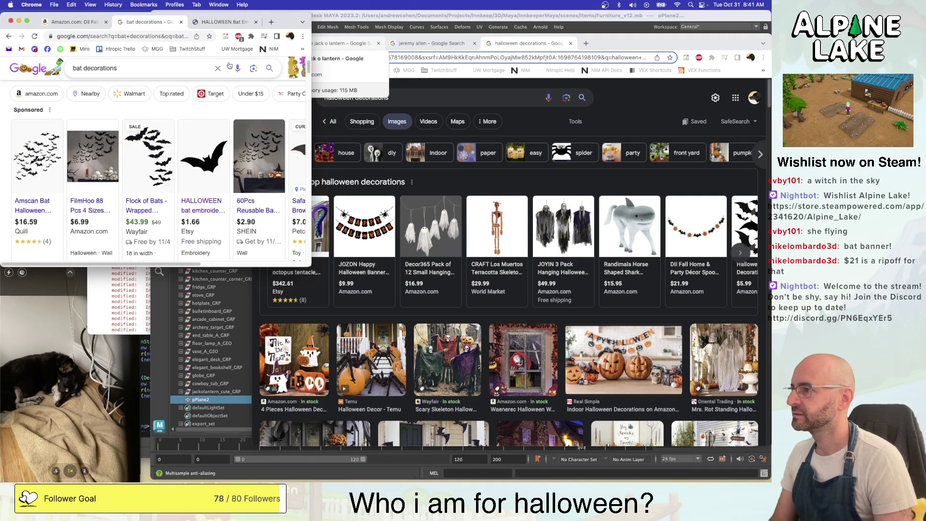
{"action": "left_click_drag", "start_coordinate": [289, 26], "coordinate": [208, 24]}
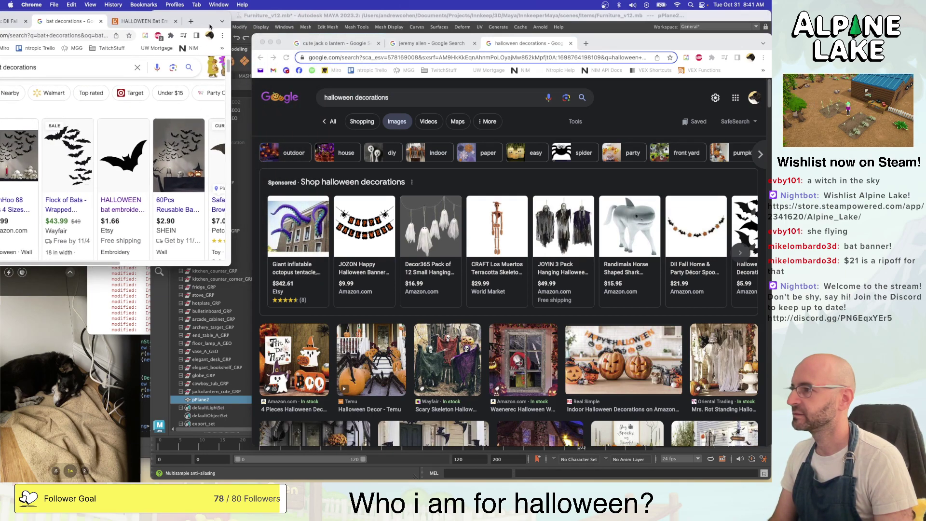
{"action": "left_click", "coordinate": [300, 18]}
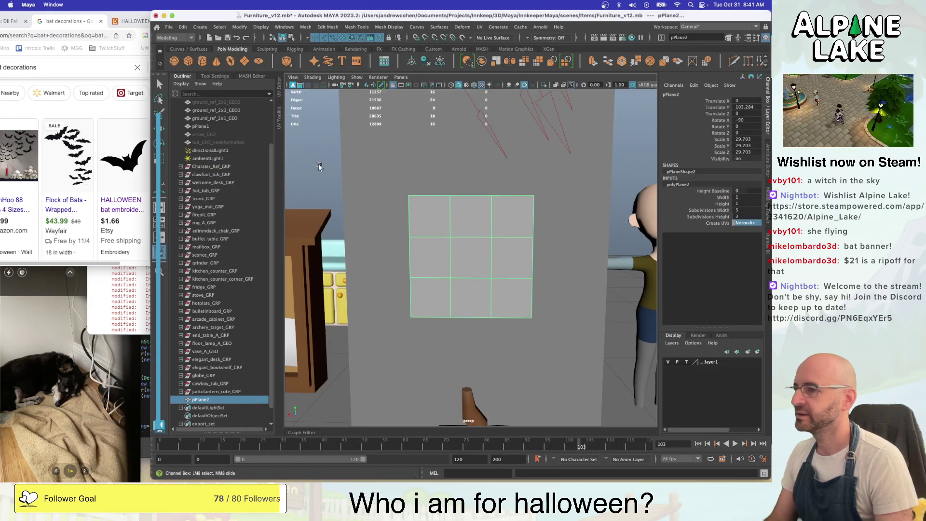
Spread the plane's two top corner vertices far outward and raise them above the top edge to form pointed wing tips
{"action": "key", "text": "q"}
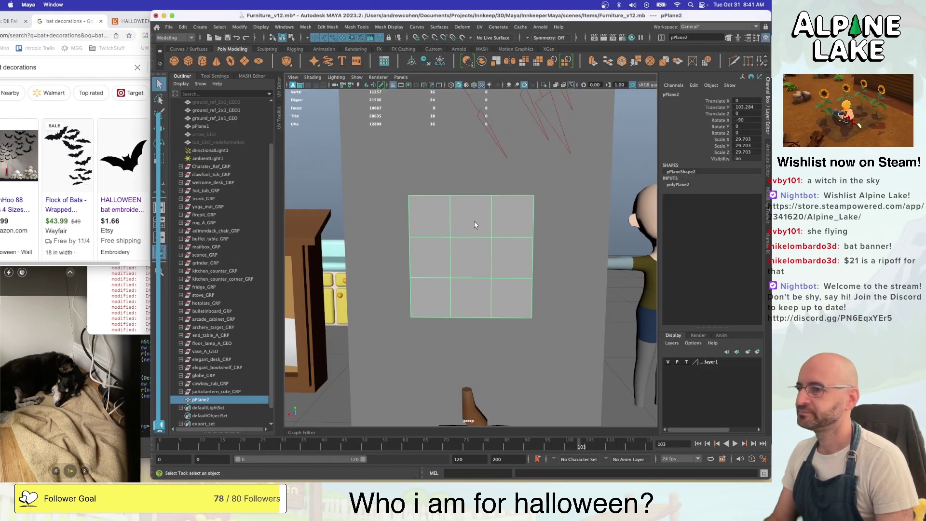
{"action": "right_click_drag", "start_coordinate": [471, 231], "coordinate": [406, 195]}
{"action": "left_click", "coordinate": [409, 196]}
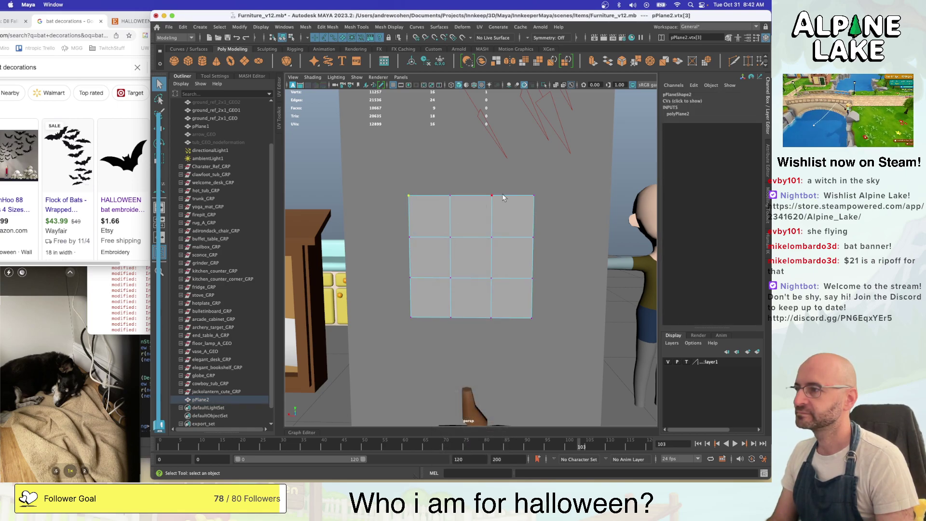
{"action": "left_click", "coordinate": [532, 196], "text": "shift"}
{"action": "key", "text": "r"}
{"action": "left_click_drag", "start_coordinate": [473, 196], "coordinate": [515, 192]}
{"action": "key", "text": "w"}
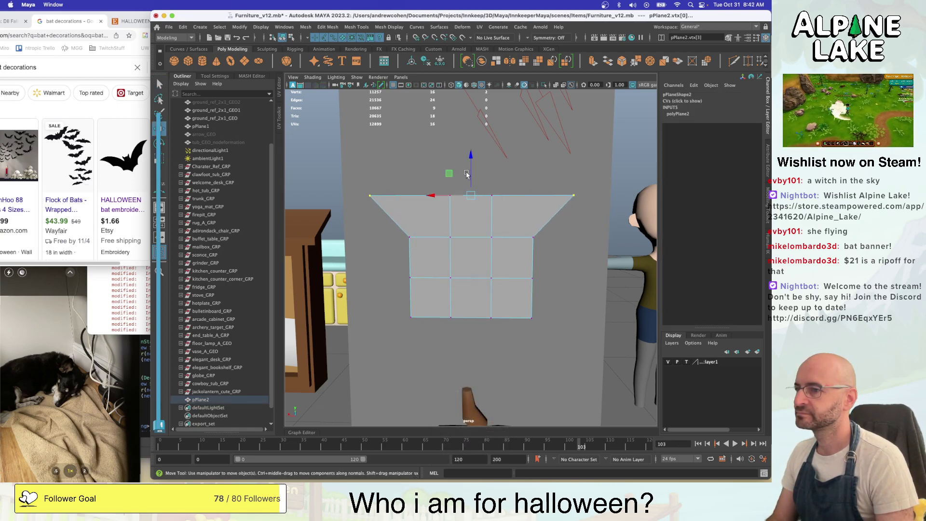
{"action": "left_click_drag", "start_coordinate": [468, 169], "coordinate": [469, 133]}
{"action": "key", "text": "r"}
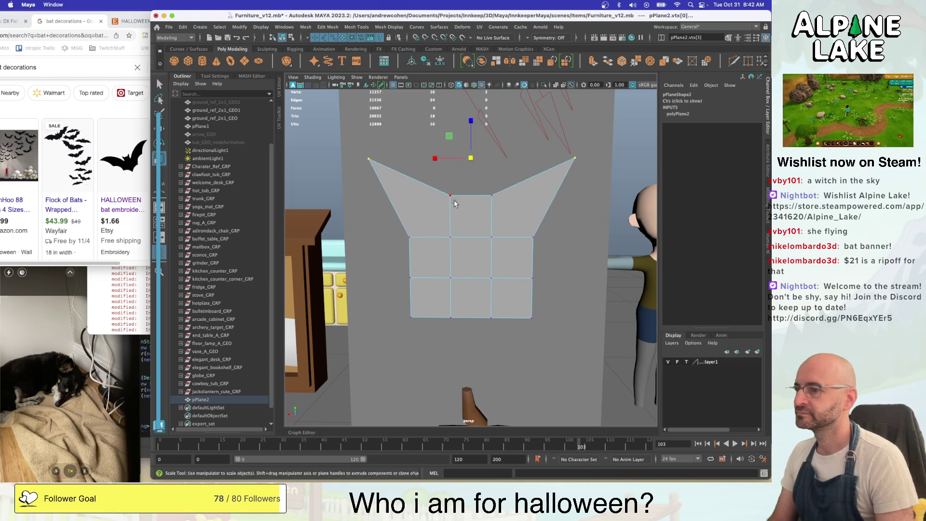
{"action": "left_click_drag", "start_coordinate": [435, 159], "coordinate": [414, 161]}
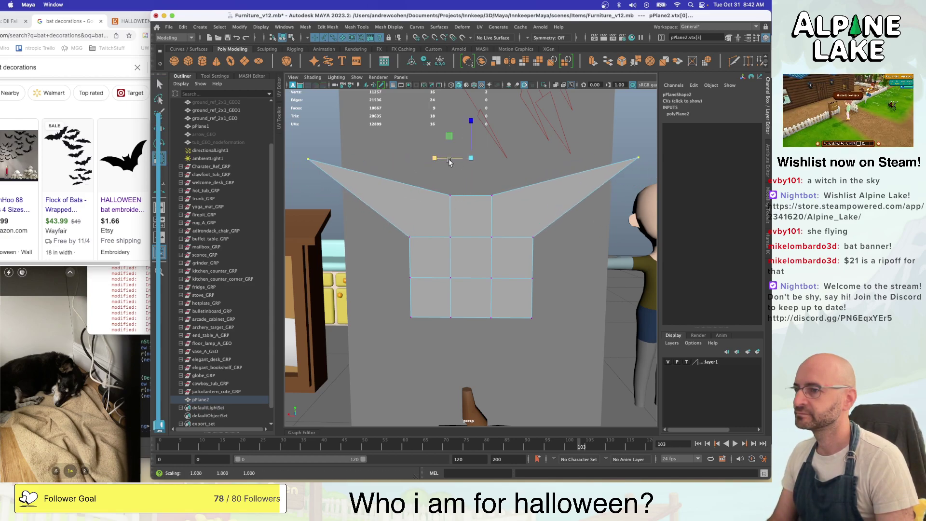
Scale the two outer vertices of the plane's second row outward to widen the wings
{"action": "key", "text": "q"}
{"action": "left_click", "coordinate": [411, 238]}
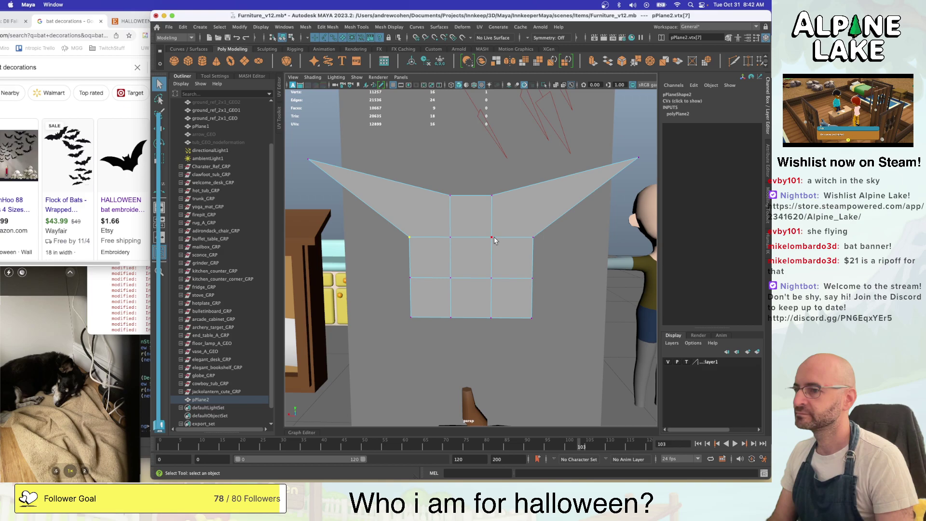
{"action": "left_click", "coordinate": [532, 237], "text": "shift"}
{"action": "key", "text": "r"}
{"action": "left_click_drag", "start_coordinate": [472, 237], "coordinate": [513, 236]}
Lower the two middle vertices of the plane's top edge to about halfway down toward the second row
{"action": "key", "text": "q"}
{"action": "left_click", "coordinate": [416, 277]}
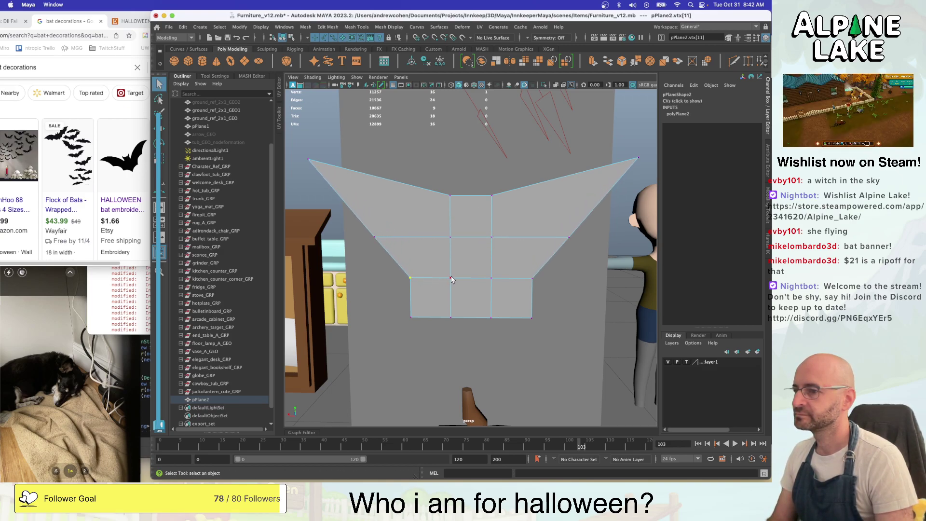
{"action": "left_click_drag", "start_coordinate": [436, 212], "coordinate": [472, 203]}
{"action": "key", "text": "w"}
{"action": "key", "text": "q"}
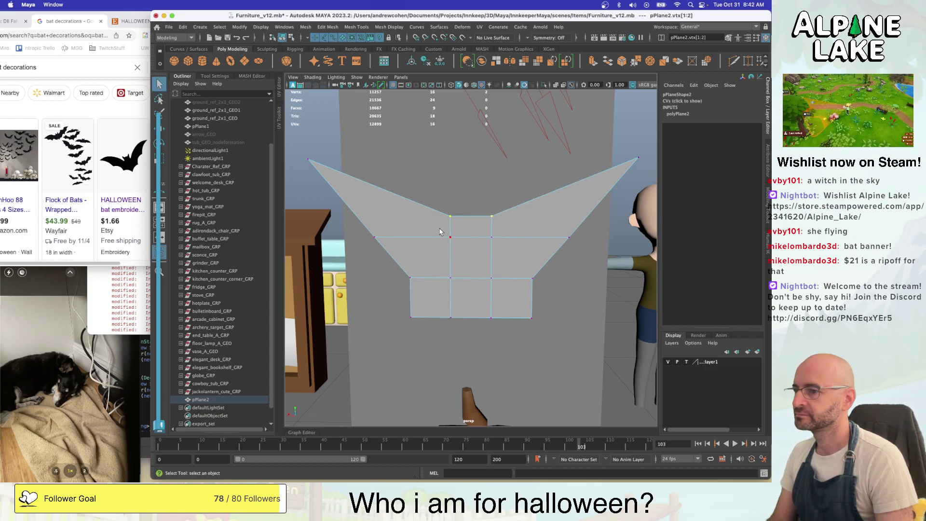
{"action": "key", "text": "ctrl+shift+x"}
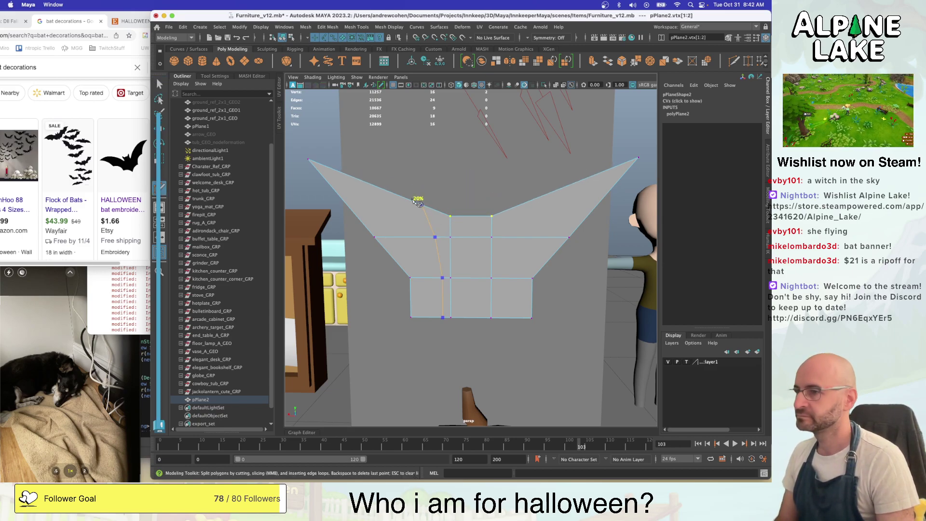
{"action": "left_click", "coordinate": [386, 189], "text": "ctrl"}
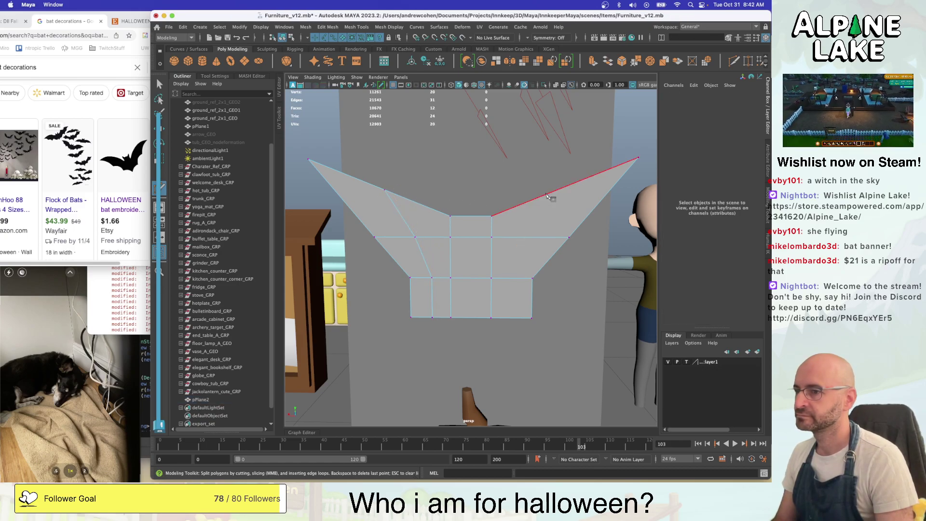
{"action": "key", "text": "ctrl+z"}
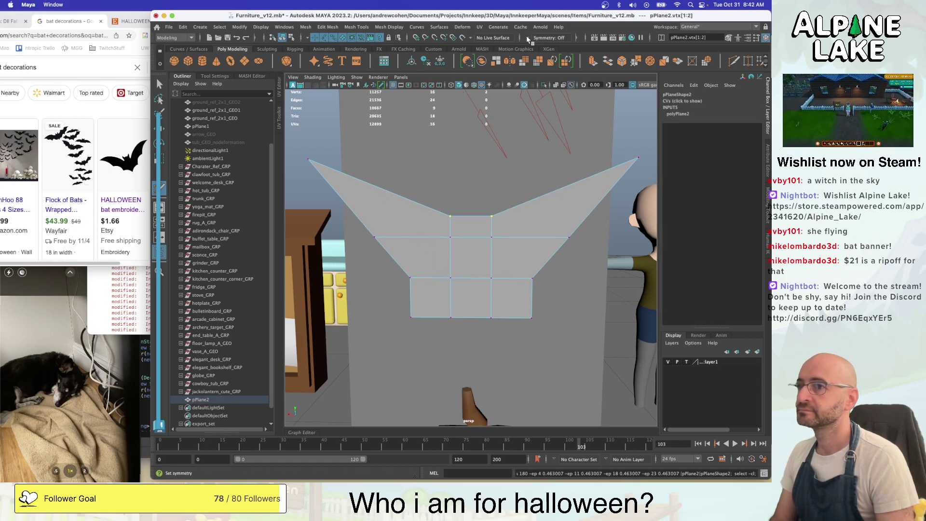
Enable Object X symmetry and insert a mirrored vertical edge loop through both wings with Multi-Cut
{"action": "left_click", "coordinate": [526, 37]}
{"action": "left_click", "coordinate": [532, 49]}
{"action": "key", "text": "ctrl+shift+x"}
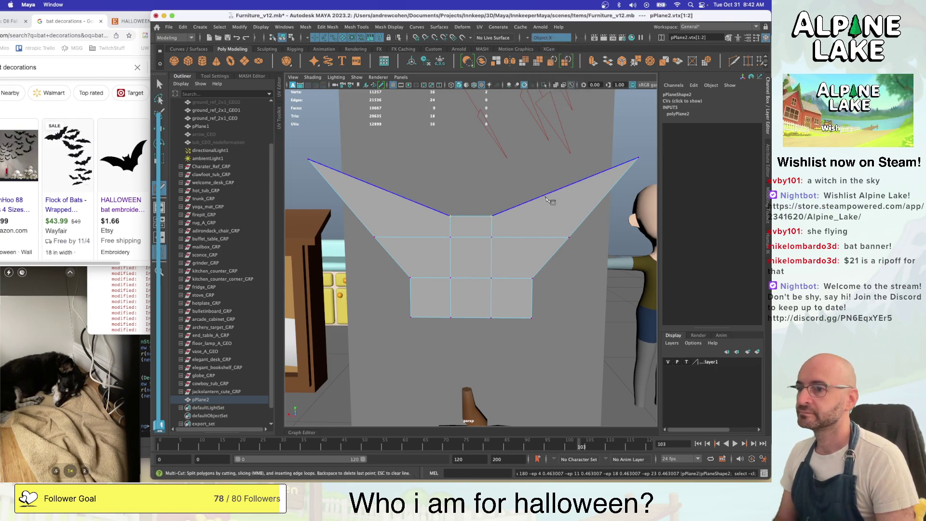
{"action": "left_click", "coordinate": [552, 193], "text": "ctrl"}
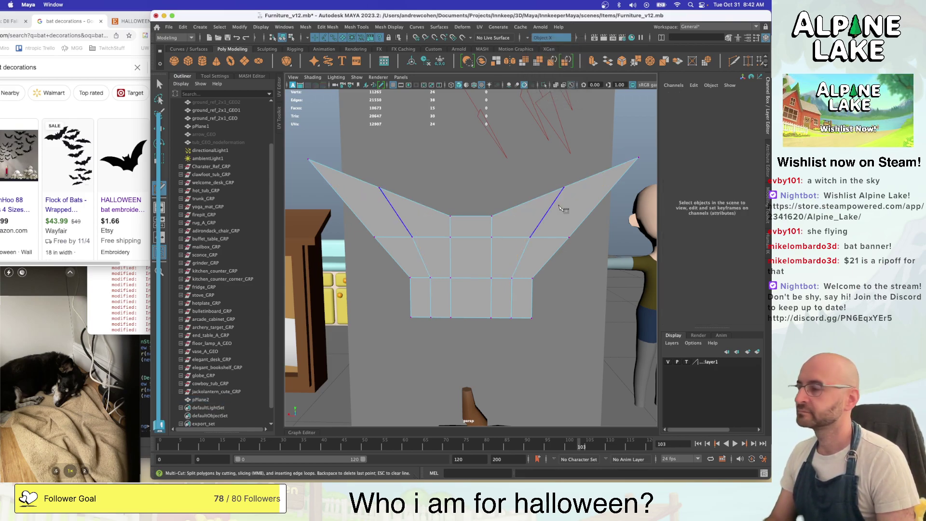
Move the new loop's top vertices toward the body and pull the wing tips inward and slightly down, keeping both sides symmetric
{"action": "key", "text": "w"}
{"action": "left_click", "coordinate": [565, 189]}
{"action": "middle_click_drag", "start_coordinate": [542, 161], "coordinate": [517, 161]}
{"action": "key", "text": "q"}
{"action": "left_click", "coordinate": [638, 160]}
{"action": "key", "text": "w"}
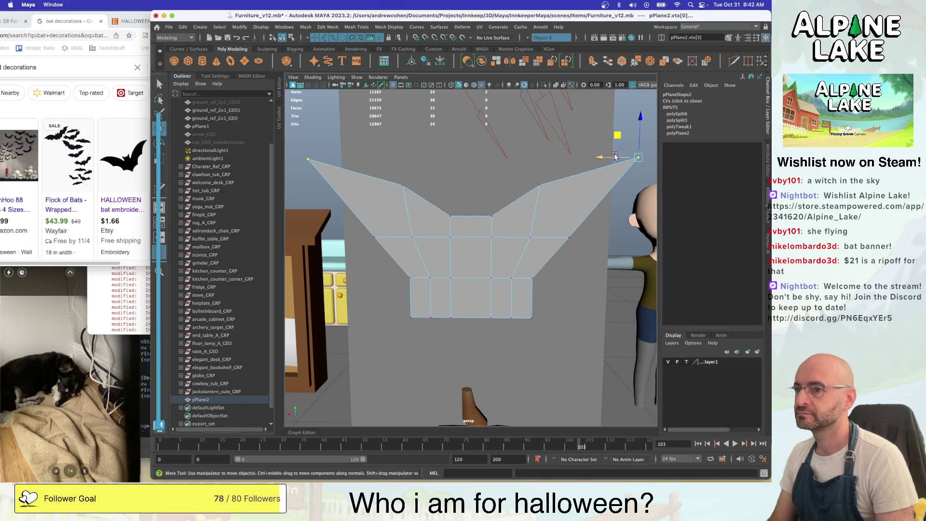
{"action": "left_click_drag", "start_coordinate": [616, 137], "coordinate": [594, 149]}
Shift the second row's outer vertices slightly inward and up, and move the adjacent loop vertices closer to the body
{"action": "key", "text": "q"}
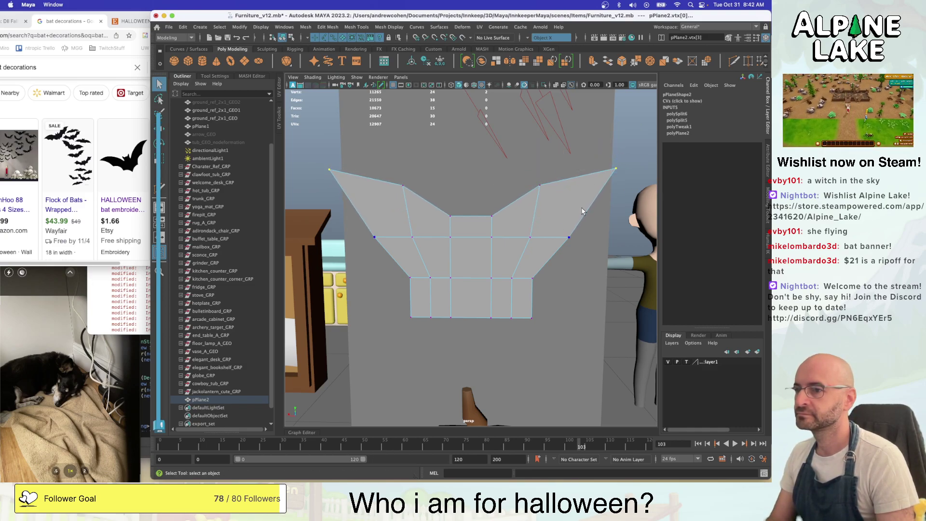
{"action": "key", "text": "w"}
{"action": "left_click", "coordinate": [569, 237]}
{"action": "left_click_drag", "start_coordinate": [552, 217], "coordinate": [492, 215]}
{"action": "key", "text": "q"}
{"action": "left_click", "coordinate": [530, 237]}
{"action": "key", "text": "w"}
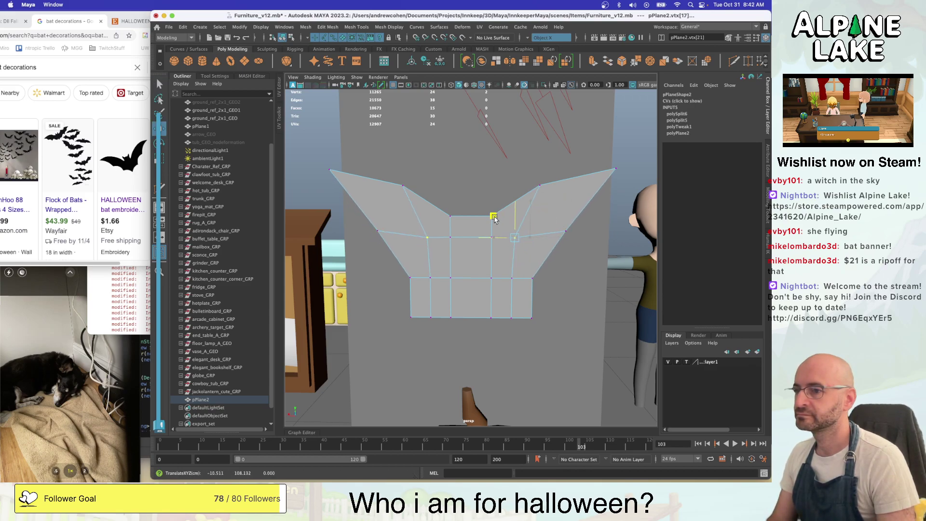
Move the third row's outer vertices slightly inward and down on both sides
{"action": "key", "text": "q"}
{"action": "left_click", "coordinate": [532, 278]}
{"action": "key", "text": "w"}
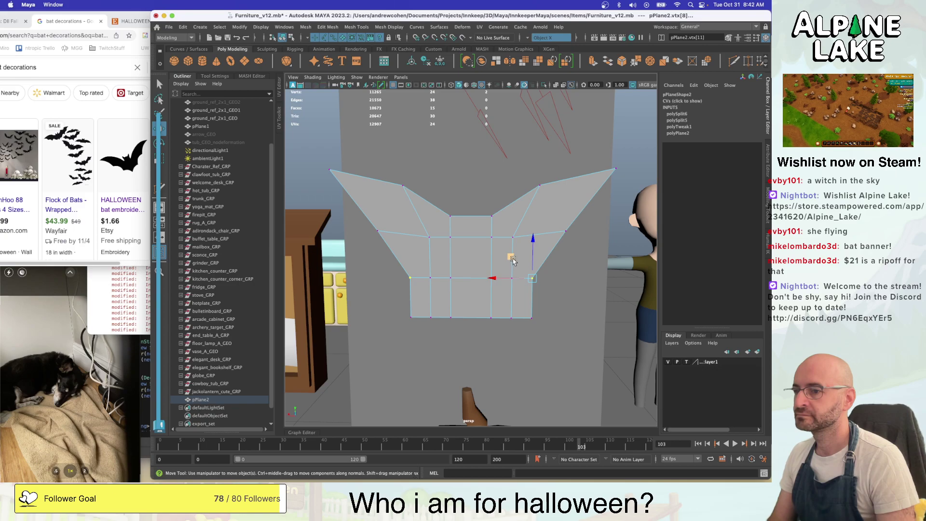
{"action": "left_click_drag", "start_coordinate": [512, 261], "coordinate": [506, 262]}
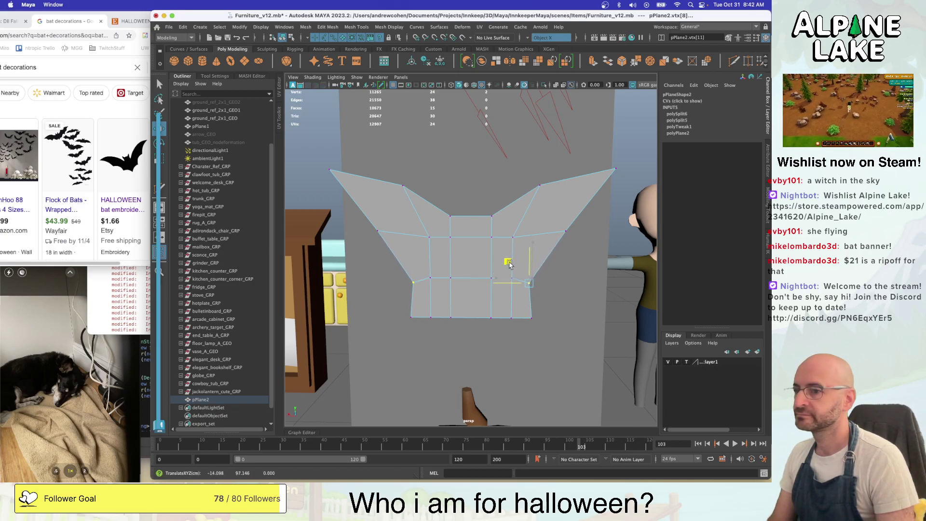
{"action": "key", "text": "q"}
{"action": "key", "text": "w"}
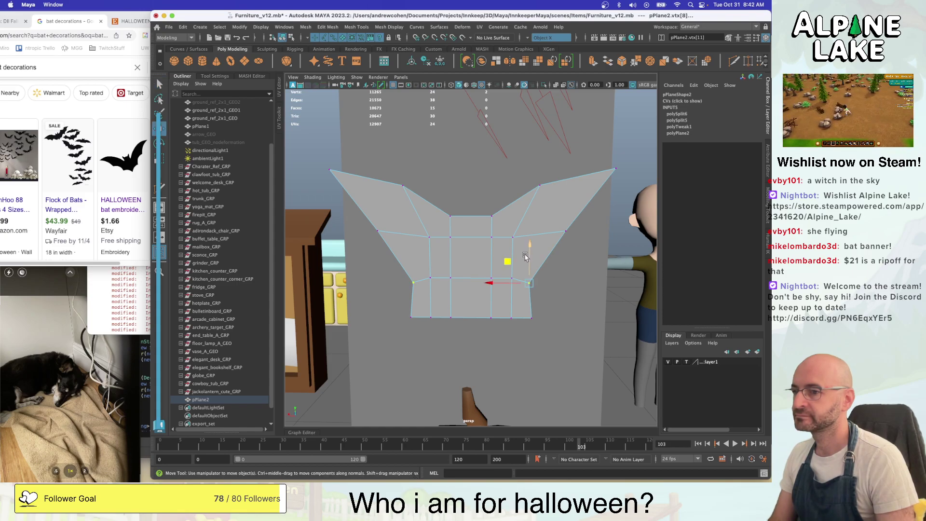
Move the third row's outer vertices outward and up, and shift the second row's outer vertices slightly inward and up on both wings
{"action": "left_click_drag", "start_coordinate": [508, 263], "coordinate": [538, 198]}
{"action": "key", "text": "q"}
{"action": "left_click", "coordinate": [566, 226]}
{"action": "key", "text": "w"}
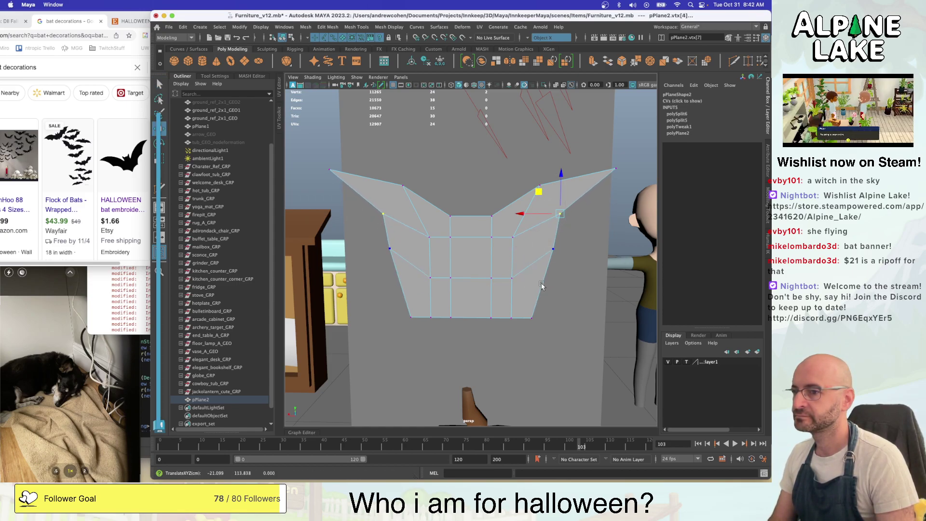
Move the bottom row's outer corner vertices inward and well up on both sides to shape the lower wing edges
{"action": "key", "text": "q"}
{"action": "left_click", "coordinate": [530, 318]}
{"action": "key", "text": "w"}
{"action": "left_click_drag", "start_coordinate": [509, 298], "coordinate": [496, 250]}
Pull the third row's inner vertices toward the body and slightly up, symmetrically on both sides
{"action": "key", "text": "q"}
{"action": "key", "text": "w"}
{"action": "key", "text": "q"}
{"action": "key", "text": "w"}
{"action": "key", "text": "q"}
{"action": "left_click", "coordinate": [507, 266]}
{"action": "key", "text": "w"}
{"action": "left_click", "coordinate": [528, 282]}
{"action": "key", "text": "q"}
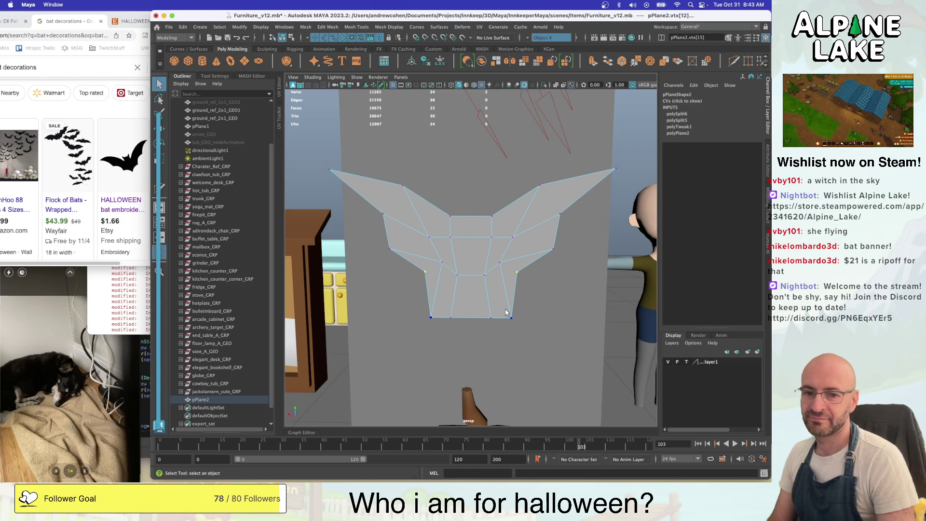
Move the remaining bottom-row vertices inward and up on both sides to round off the bat's lower outline
{"action": "left_click", "coordinate": [511, 318]}
{"action": "key", "text": "w"}
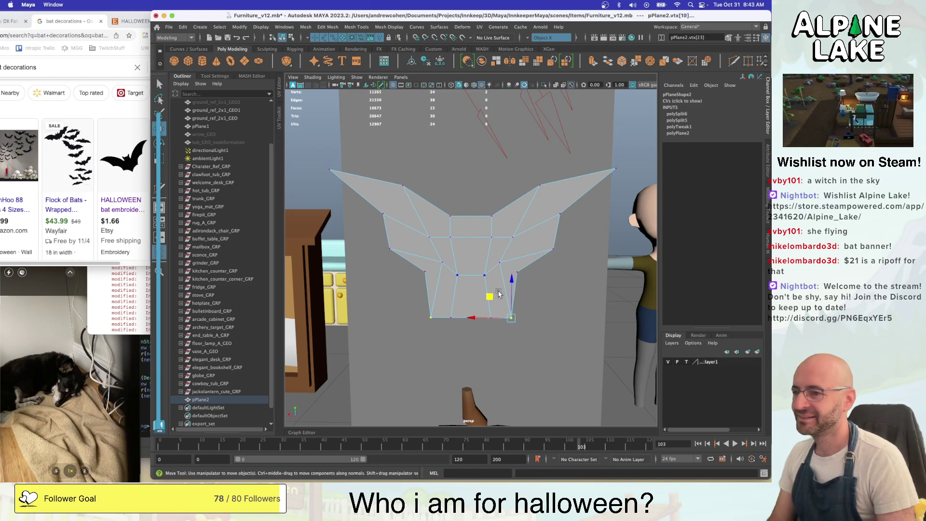
{"action": "left_click_drag", "start_coordinate": [490, 296], "coordinate": [484, 272]}
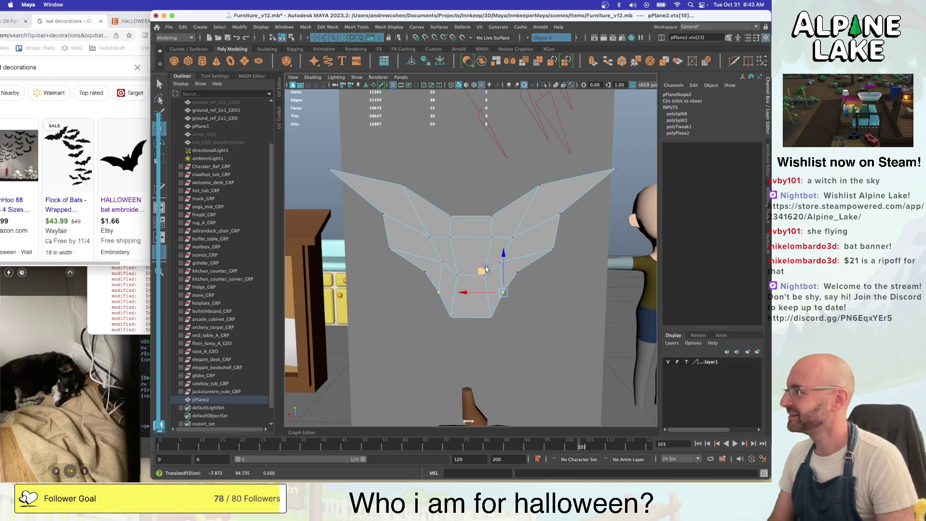
{"action": "key", "text": "q"}
{"action": "left_click", "coordinate": [491, 317]}
{"action": "key", "text": "w"}
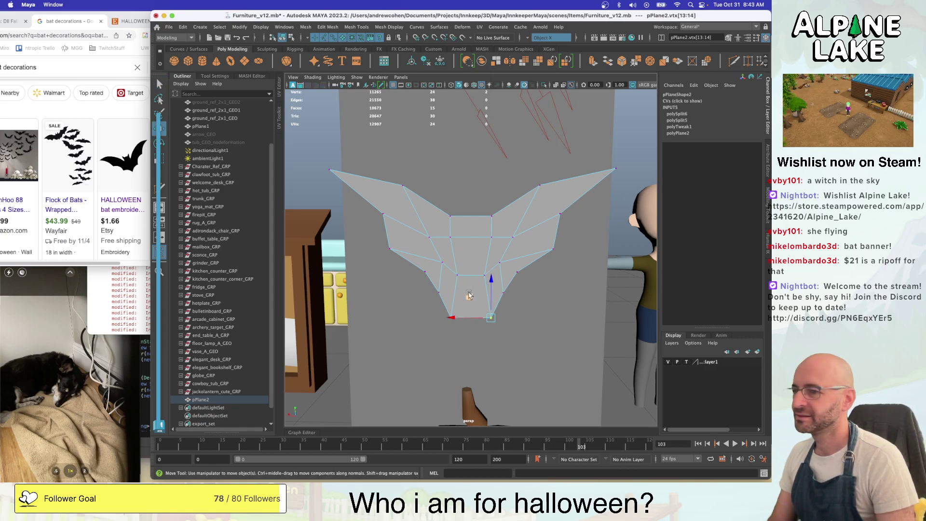
{"action": "mouse_move", "coordinate": [469, 295]}
{"action": "left_mouse_down"}
{"action": "mouse_move", "coordinate": [454, 304]}
{"action": "mouse_move", "coordinate": [466, 282]}
{"action": "left_mouse_up"}
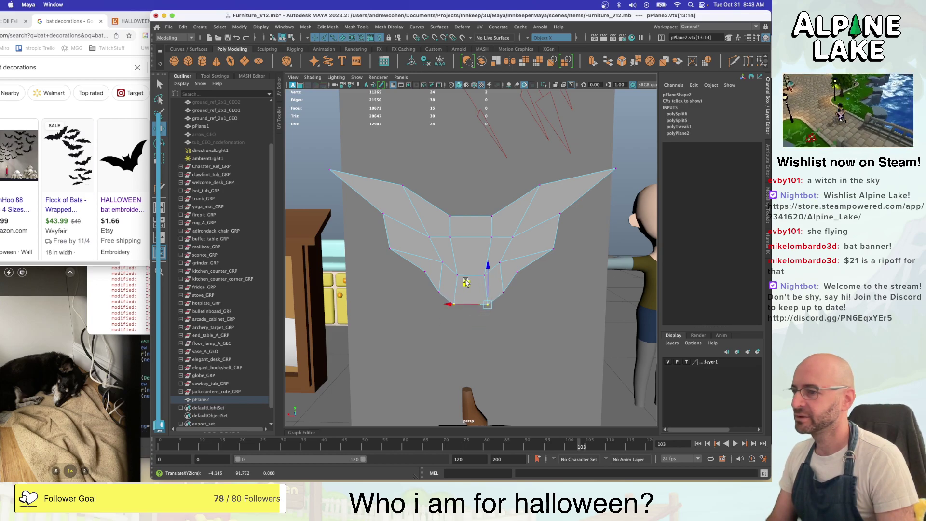
Insert a vertical edge loop through the centre of the body and pull its bottom vertex down into a pointed tail
{"action": "key", "text": "ctrl+shift+x"}
{"action": "left_click", "coordinate": [471, 275]}
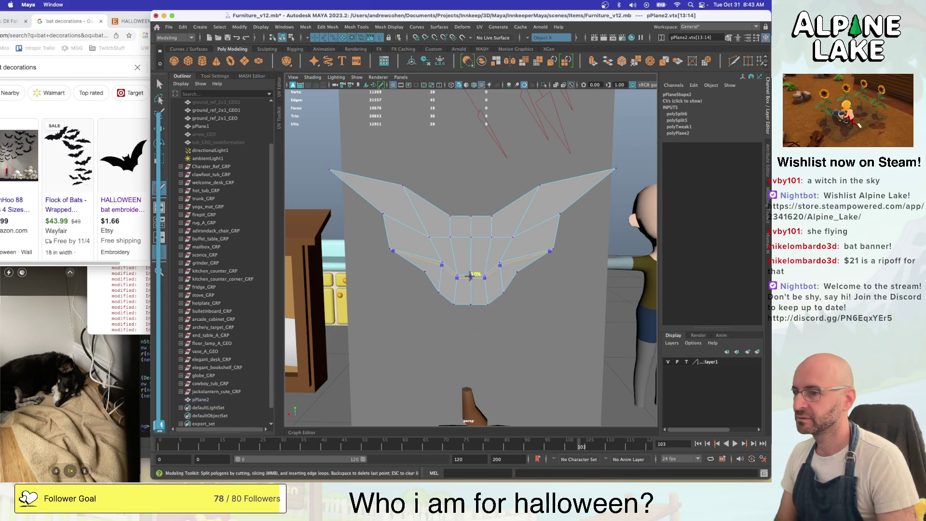
{"action": "key", "text": "w"}
{"action": "left_click_drag", "start_coordinate": [469, 286], "coordinate": [470, 306]}
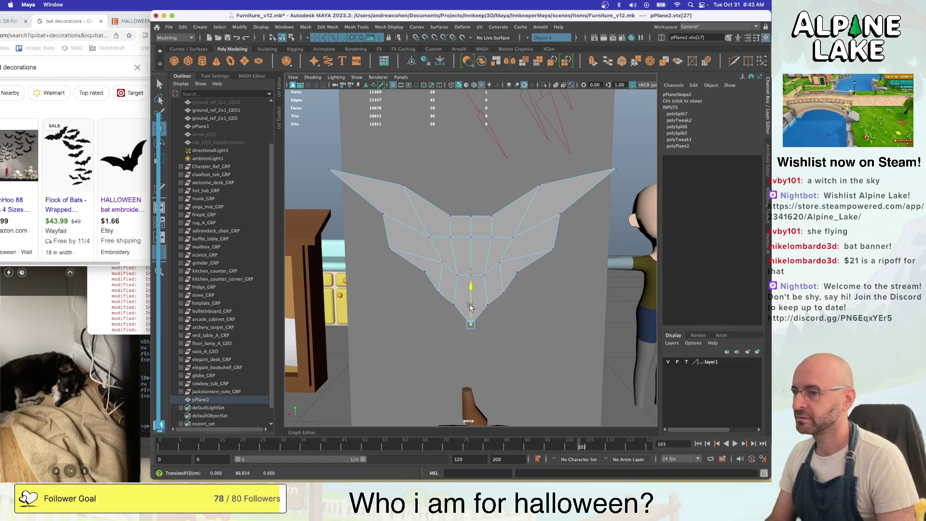
Move the two vertices beside the tail point slightly inward and up
{"action": "key", "text": "q"}
{"action": "left_click", "coordinate": [457, 306]}
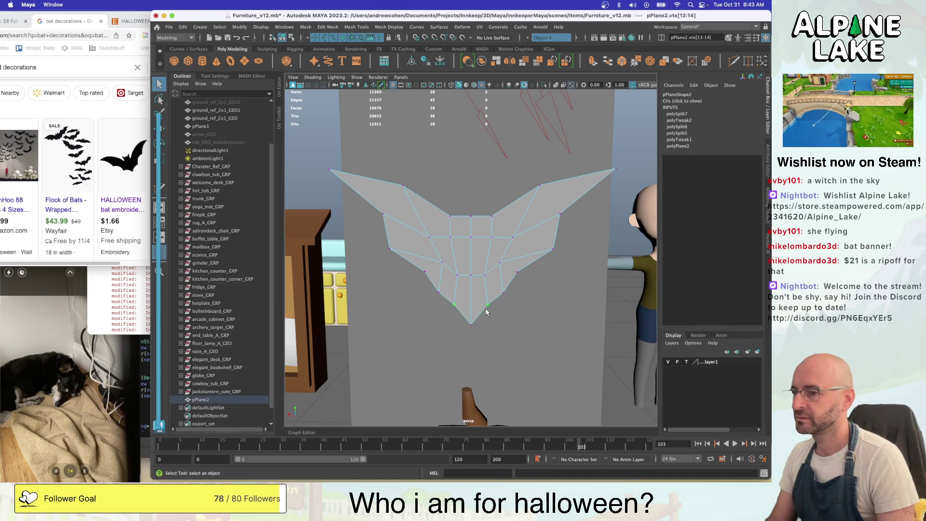
{"action": "key", "text": "w"}
{"action": "left_click_drag", "start_coordinate": [463, 281], "coordinate": [461, 278]}
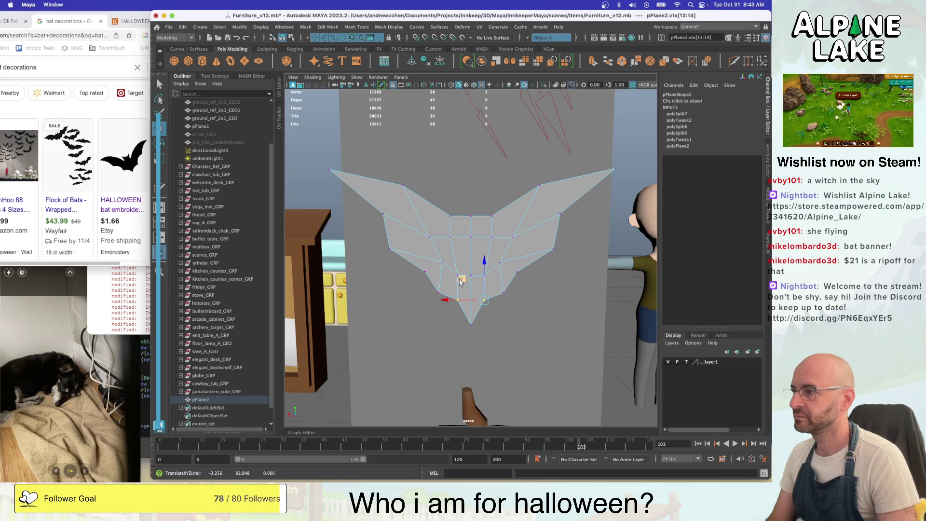
Pull the second row's inner vertices toward the centre line on both sides to narrow the body
{"action": "key", "text": "q"}
{"action": "left_click", "coordinate": [430, 237]}
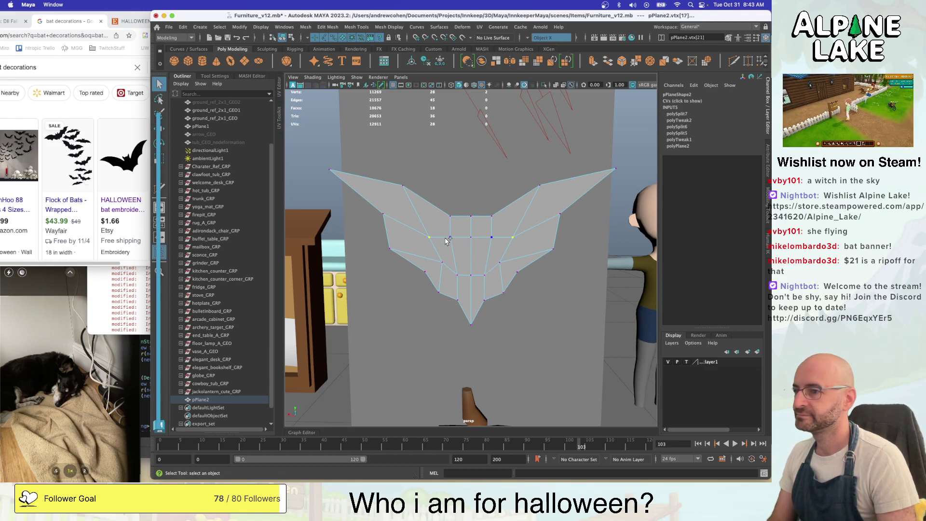
{"action": "left_click", "coordinate": [450, 237], "text": "shift"}
{"action": "left_click", "coordinate": [471, 237], "text": "shift"}
{"action": "key", "text": "r"}
{"action": "left_click", "coordinate": [423, 238]}
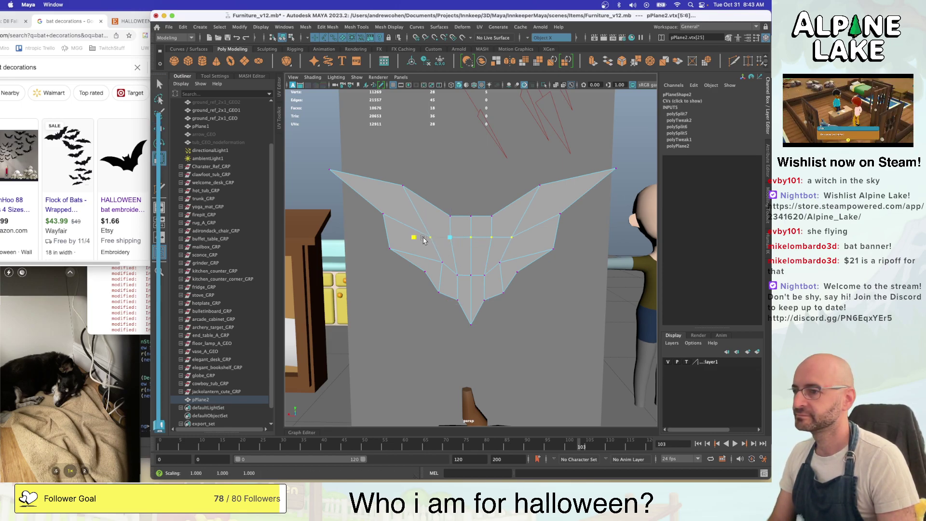
{"action": "key", "text": "q"}
{"action": "left_click_drag", "start_coordinate": [428, 230], "coordinate": [433, 237]}
{"action": "key", "text": "w"}
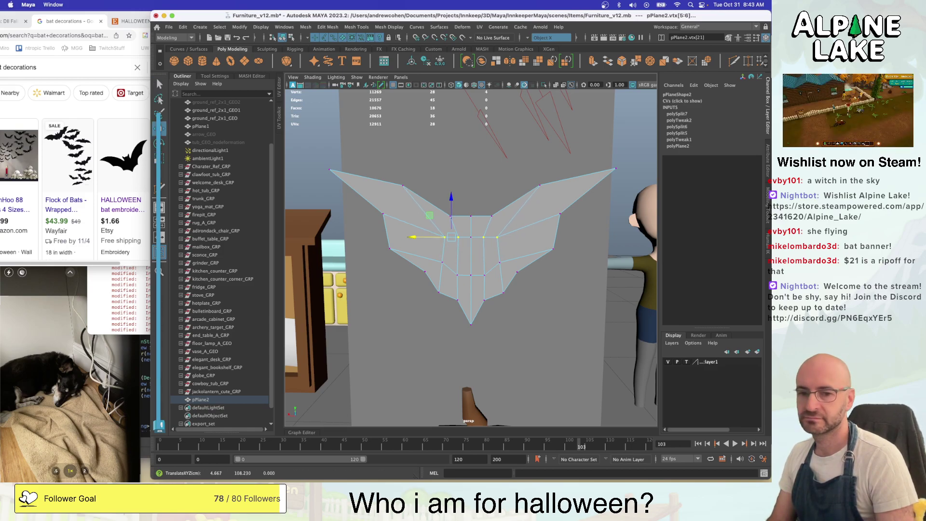
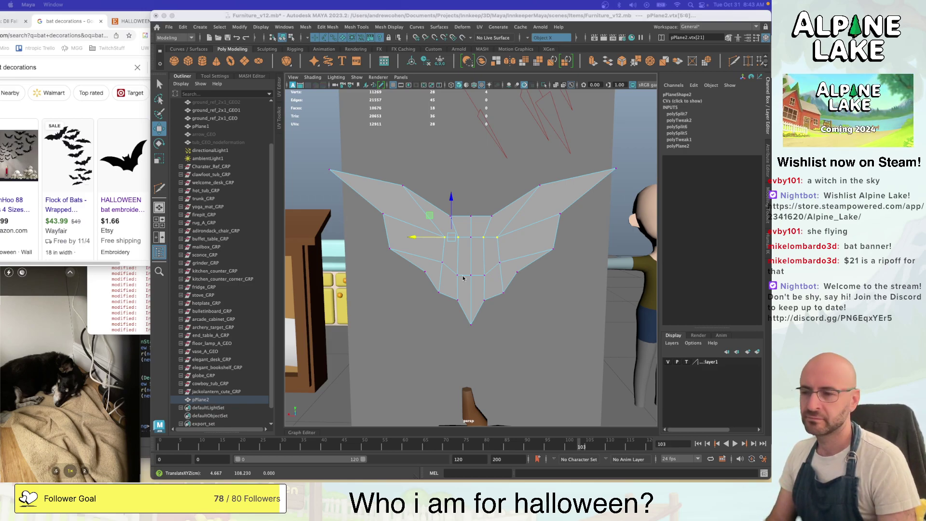
Raise the third row's inner vertices beside the centre line slightly on both sides
{"action": "left_click", "coordinate": [447, 265]}
{"action": "left_click_drag", "start_coordinate": [438, 255], "coordinate": [460, 282]}
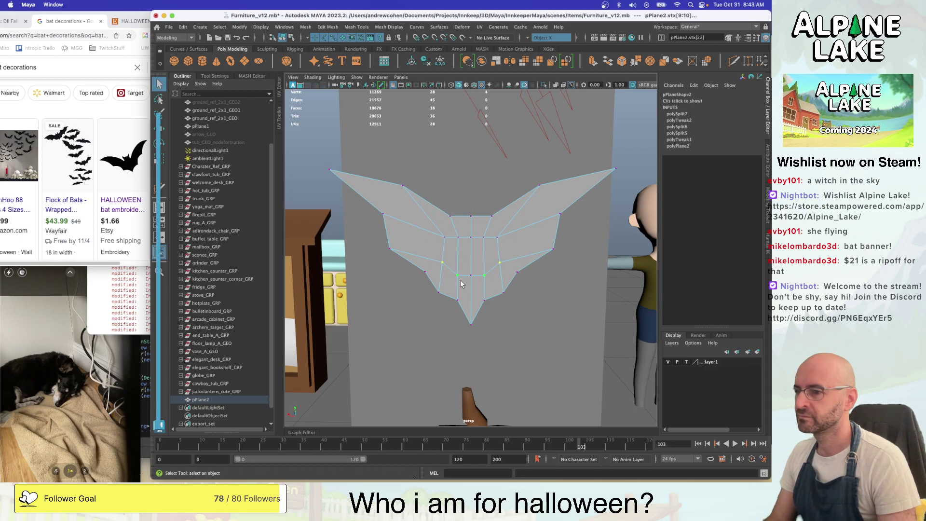
{"action": "left_click_drag", "start_coordinate": [428, 246], "coordinate": [391, 196]}
{"action": "key", "text": "r"}
{"action": "key", "text": "w"}
{"action": "key", "text": "q"}
Move the second and third rows' vertices just outside the body outward and up into the middle of each wing
{"action": "left_click", "coordinate": [442, 238]}
{"action": "key", "text": "w"}
{"action": "key", "text": "q"}
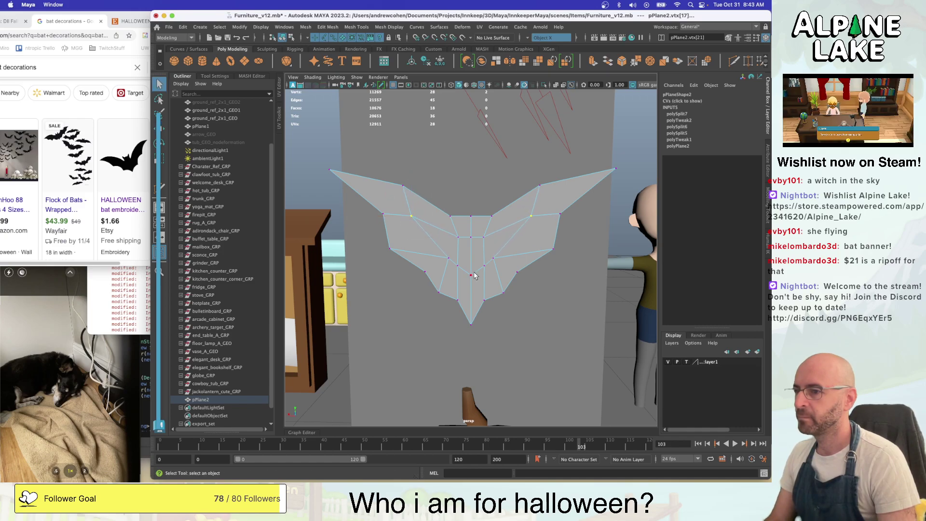
{"action": "left_click", "coordinate": [446, 257]}
{"action": "key", "text": "w"}
{"action": "left_click_drag", "start_coordinate": [427, 238], "coordinate": [405, 229]}
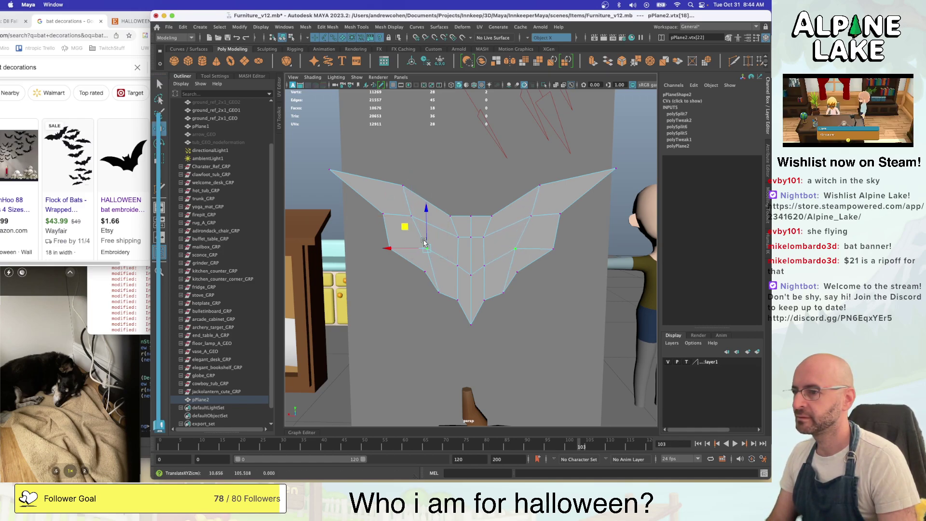
{"action": "key", "text": "q"}
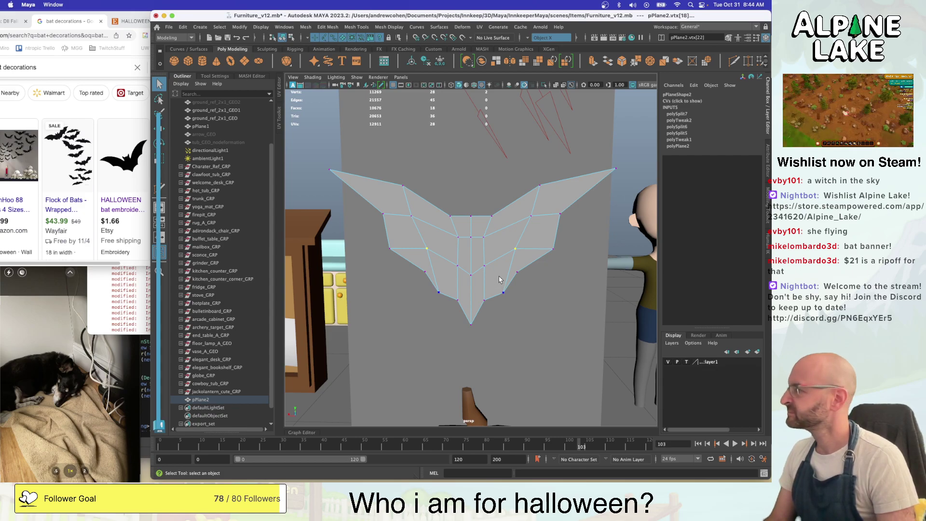
Raise the top centre vertex to form a peak for the head
{"action": "left_click", "coordinate": [471, 216]}
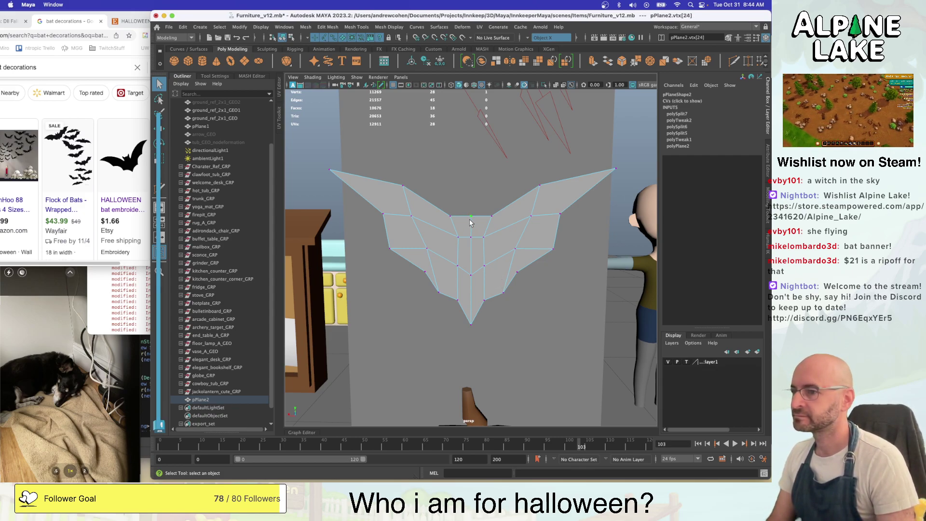
{"action": "key", "text": "w"}
{"action": "middle_click_drag", "start_coordinate": [471, 200], "coordinate": [472, 184]}
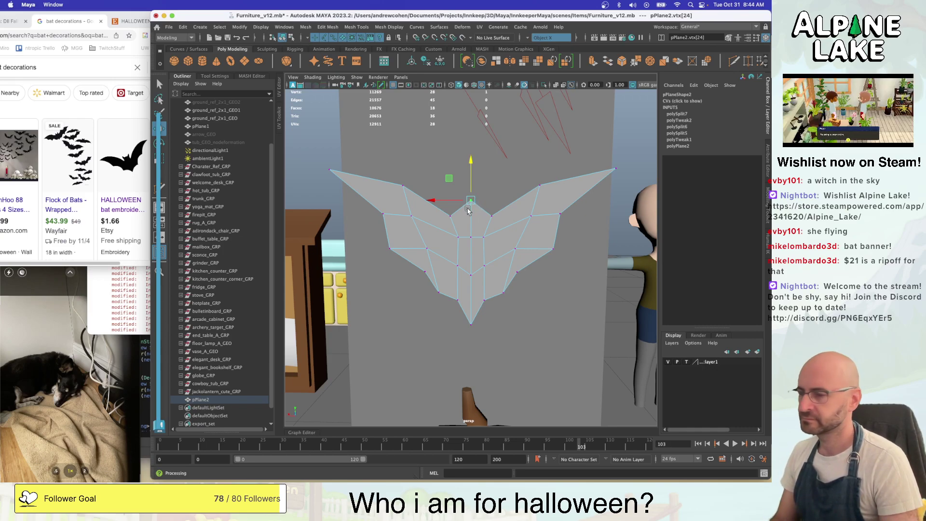
Cut mirrored edges from the head's sloping top edges down to the neck, and delete the faces outside the cuts
{"action": "key", "text": "ctrl+shift+x"}
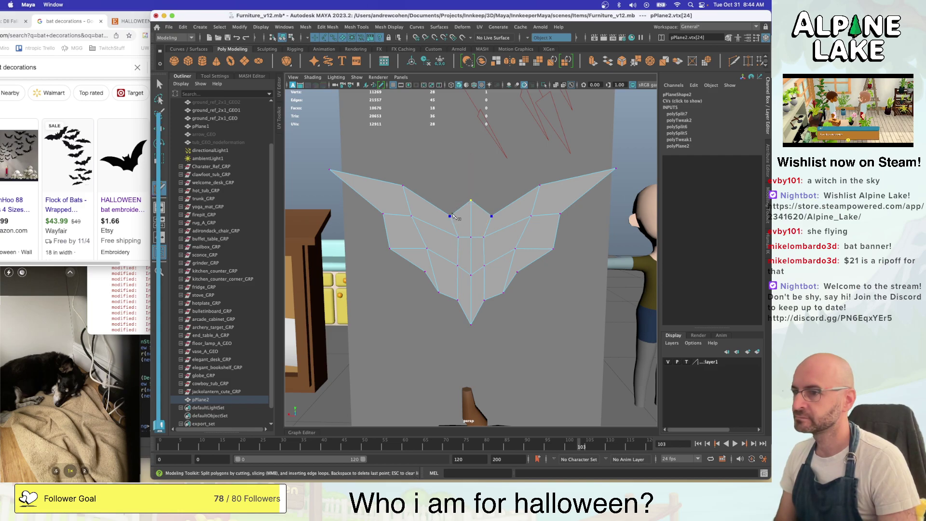
{"action": "left_click", "coordinate": [457, 213]}
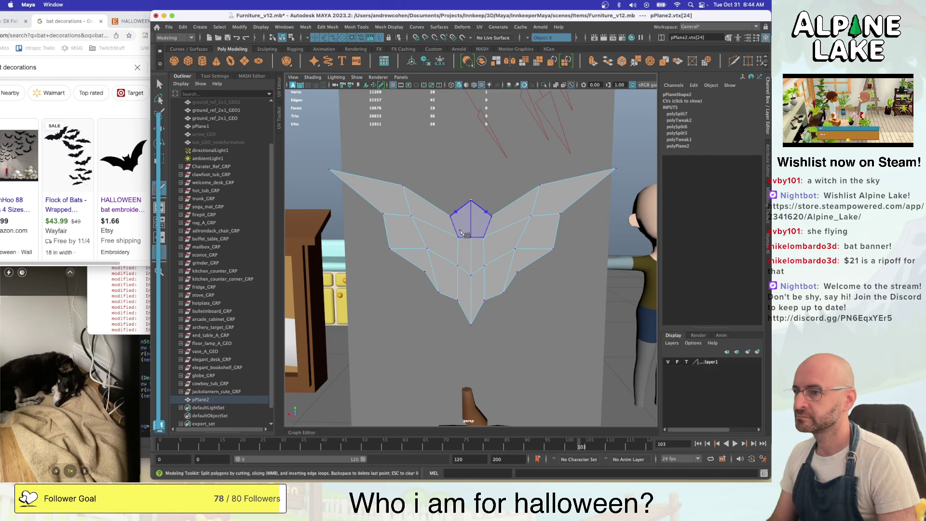
{"action": "left_click", "coordinate": [459, 237]}
{"action": "key", "text": "q"}
{"action": "right_click_drag", "start_coordinate": [456, 221], "coordinate": [416, 214]}
{"action": "left_click", "coordinate": [455, 221]}
{"action": "key", "text": "Delete"}
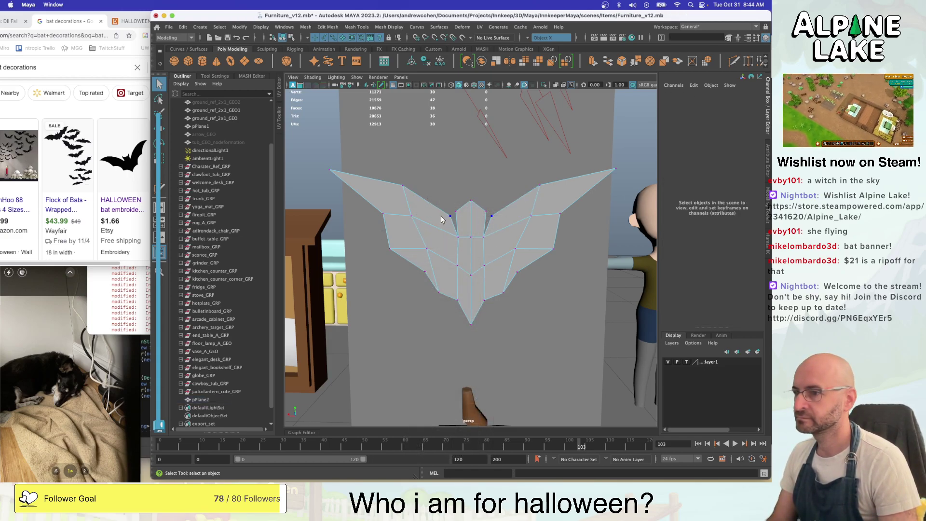
Move the wings' inner top vertices outward and slightly up, away from the head
{"action": "left_click", "coordinate": [442, 210]}
{"action": "key", "text": "w"}
{"action": "left_click_drag", "start_coordinate": [418, 189], "coordinate": [415, 190]}
{"action": "key", "text": "q"}
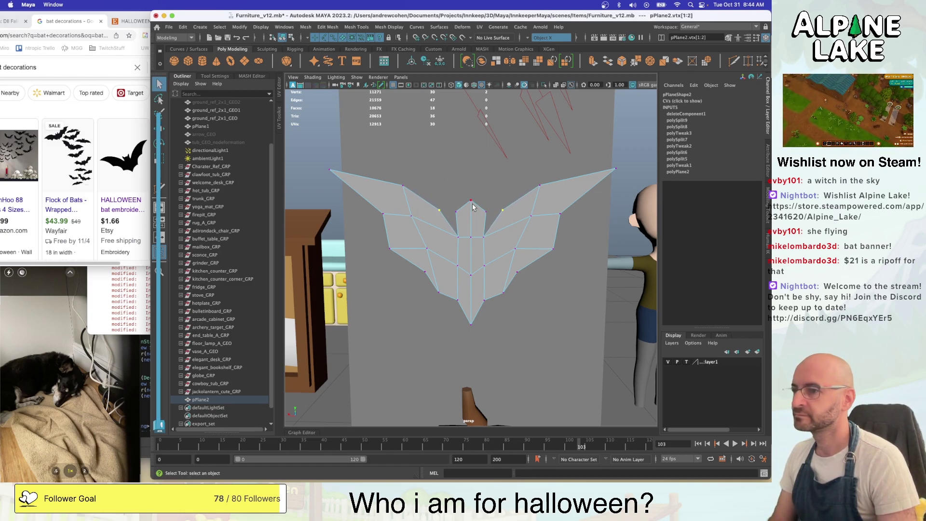
Lower the head's top centre vertex to leave two pointed ears, and raise the lower wing and tail vertices slightly
{"action": "left_click", "coordinate": [472, 204]}
{"action": "key", "text": "w"}
{"action": "left_click_drag", "start_coordinate": [473, 183], "coordinate": [474, 206]}
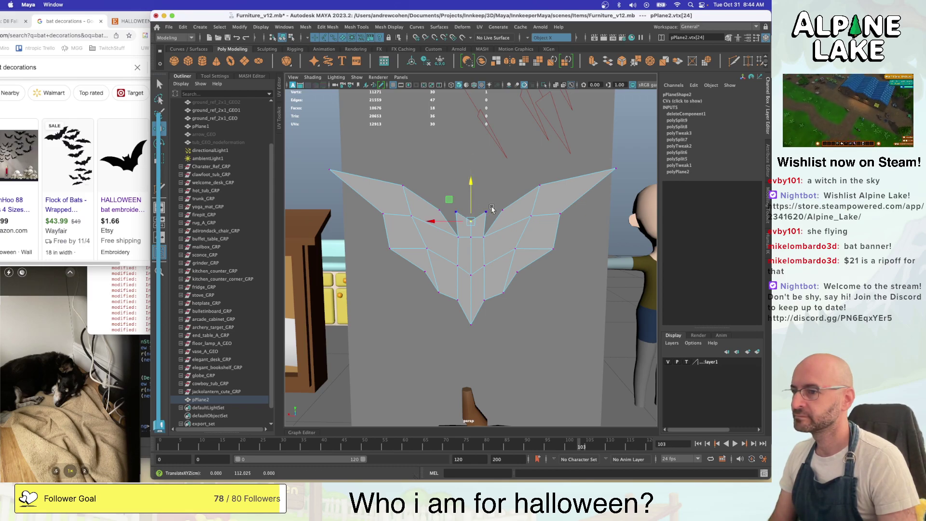
{"action": "left_click_drag", "start_coordinate": [387, 237], "coordinate": [586, 336]}
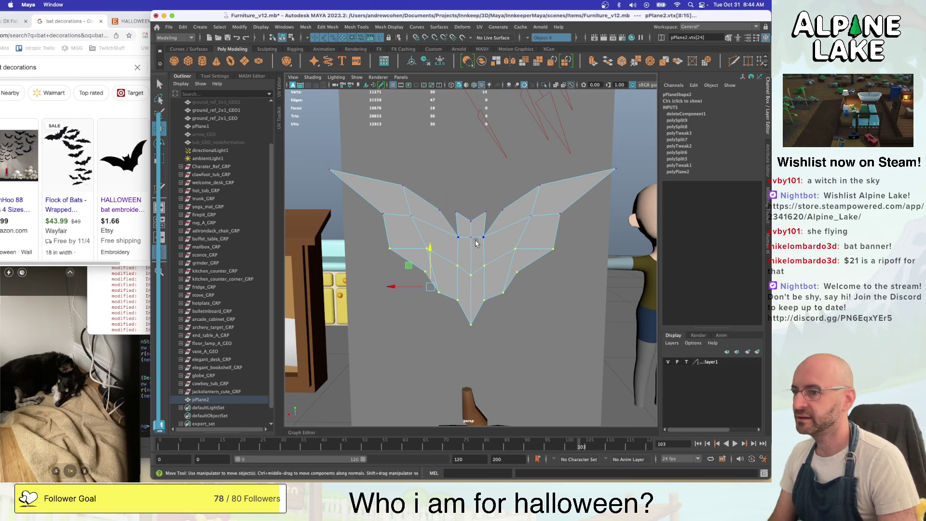
{"action": "left_click_drag", "start_coordinate": [430, 249], "coordinate": [429, 241]}
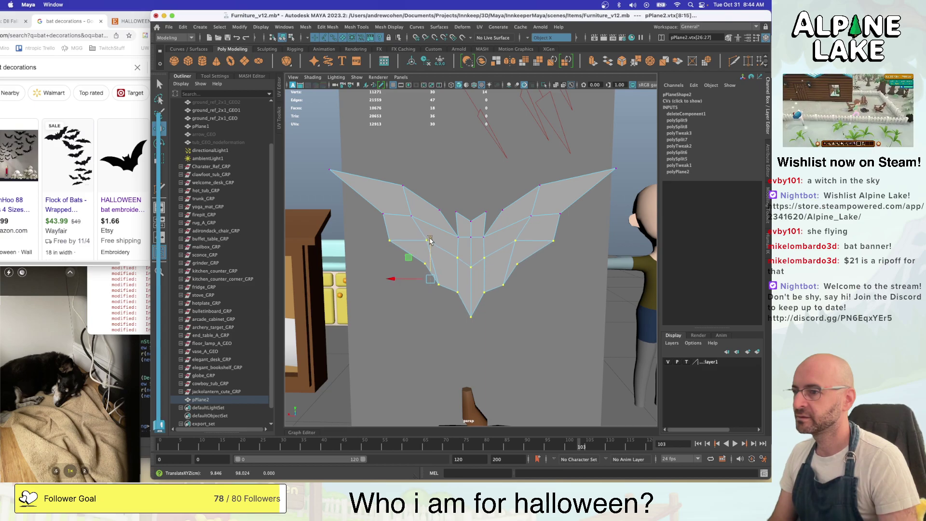
Switch the bat to object mode and examine its overall shape from angled views
{"action": "left_click", "coordinate": [283, 37]}
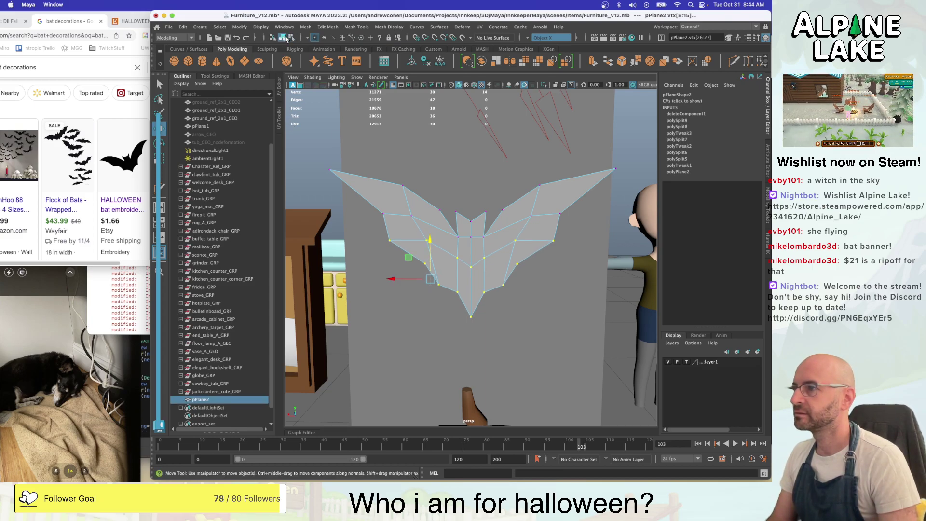
{"action": "left_click_drag", "start_coordinate": [403, 209], "coordinate": [472, 240], "text": "alt"}
{"action": "left_click", "coordinate": [469, 259]}
{"action": "key", "text": "r"}
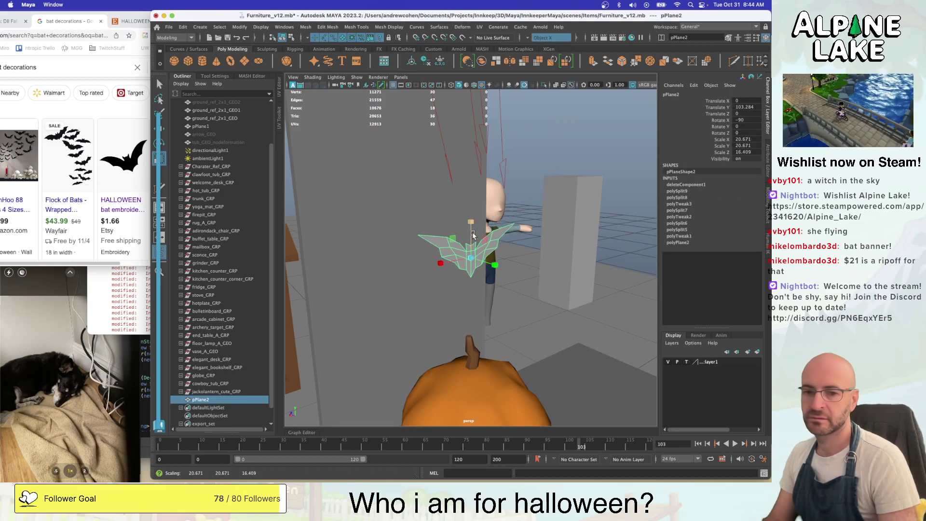
{"action": "left_click_drag", "start_coordinate": [458, 235], "coordinate": [484, 238], "text": "alt"}
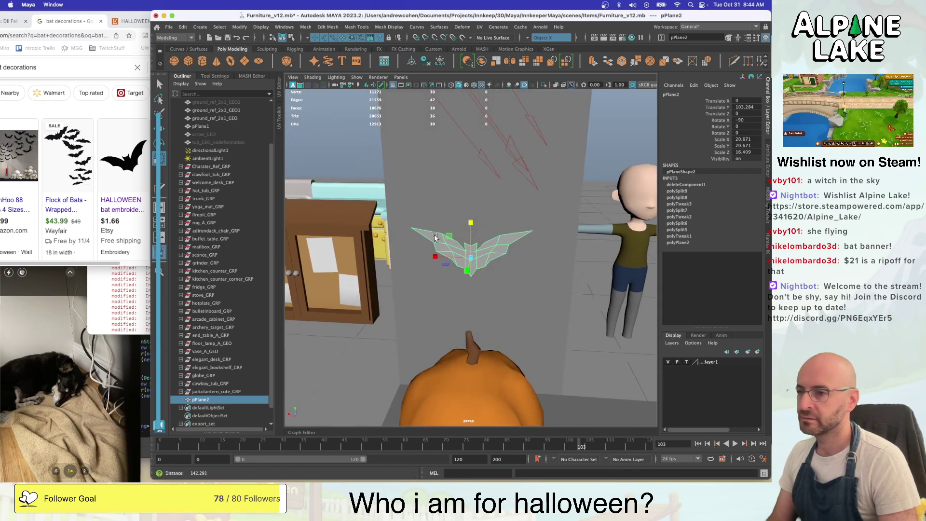
{"action": "key", "text": "q"}
{"action": "right_click_drag", "start_coordinate": [485, 238], "coordinate": [525, 254], "text": "alt"}
Move the neck vertices below the ears closer to the centre line on both sides
{"action": "right_click_drag", "start_coordinate": [471, 232], "coordinate": [453, 238]}
{"action": "left_click", "coordinate": [468, 237]}
{"action": "key", "text": "r"}
{"action": "key", "text": "q"}
{"action": "left_click", "coordinate": [454, 239]}
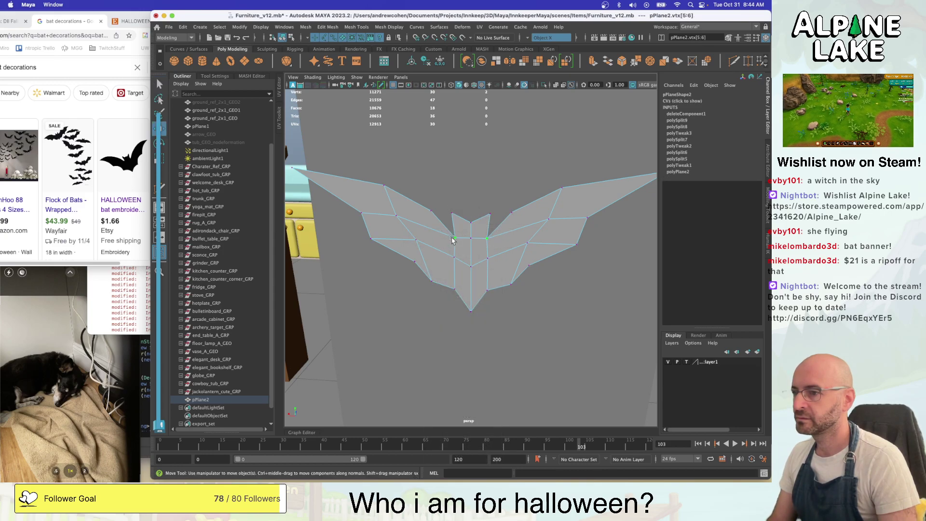
{"action": "key", "text": "w"}
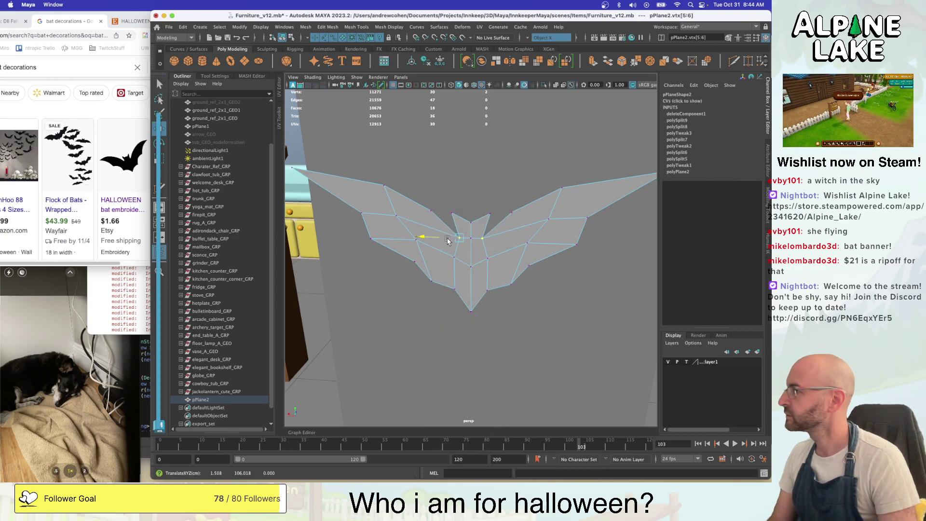
{"action": "left_click_drag", "start_coordinate": [447, 240], "coordinate": [447, 239]}
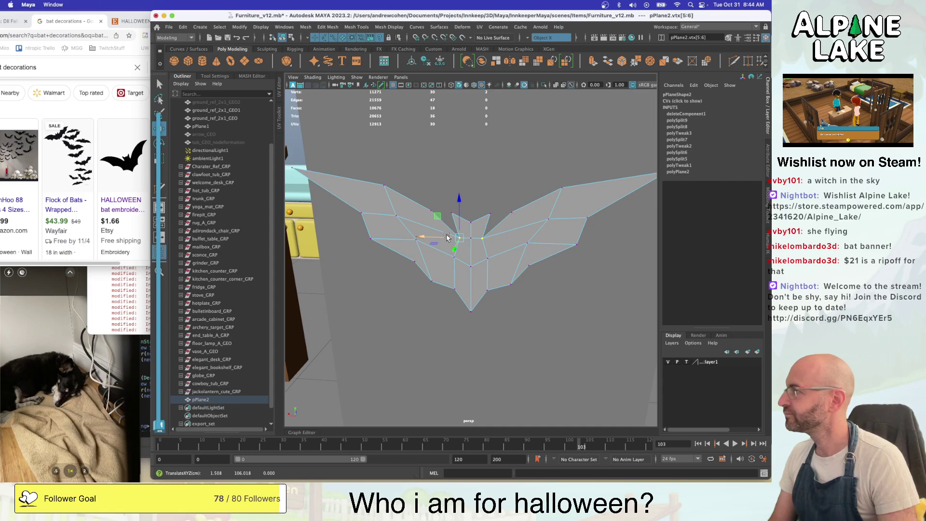
Chamfer the centre vertex between the ears to flatten the top of the head, and merge the extra vertices below it
{"action": "left_click", "coordinate": [471, 223]}
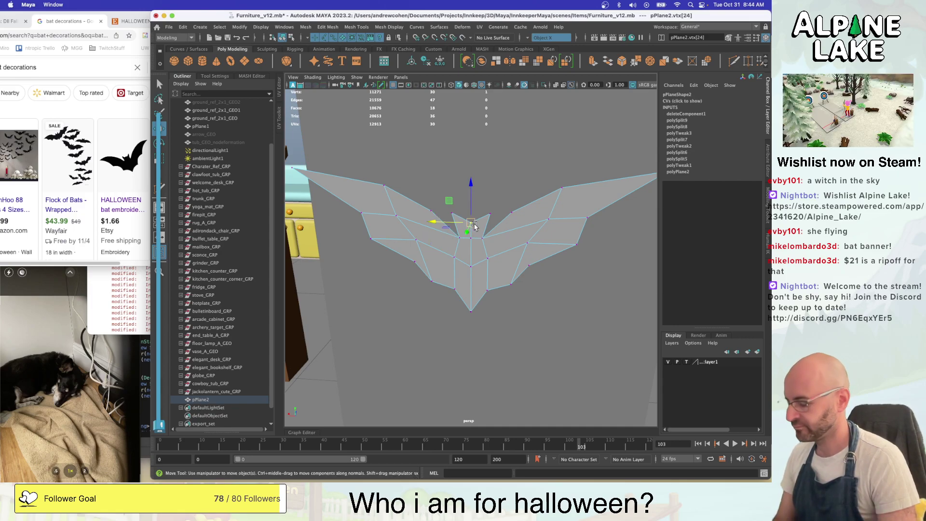
{"action": "right_click_drag", "start_coordinate": [474, 226], "coordinate": [510, 236], "text": "shift"}
{"action": "key", "text": "q"}
{"action": "left_click_drag", "start_coordinate": [464, 208], "coordinate": [475, 234]}
{"action": "key", "text": "ctrl+m"}
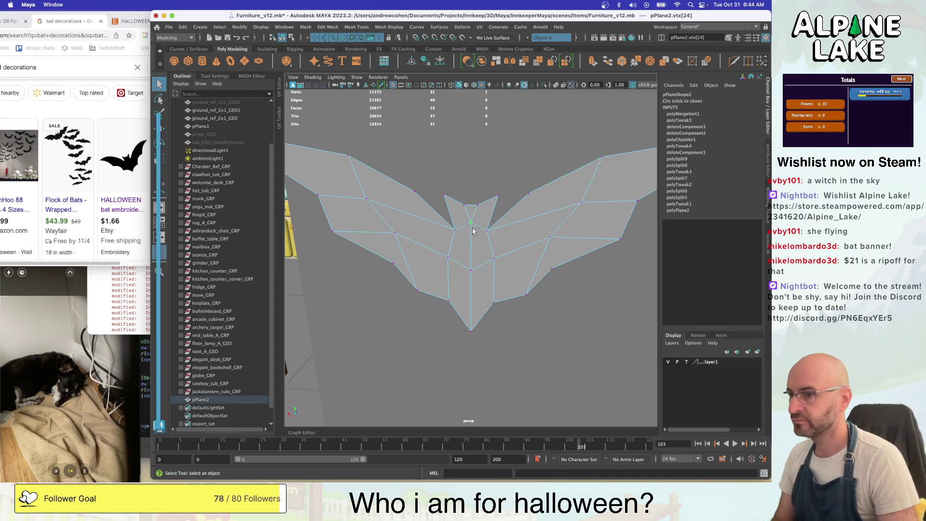
Move the two top corner vertices of the head outward to widen its flat top, and return to object mode
{"action": "left_click", "coordinate": [467, 206]}
{"action": "key", "text": "w"}
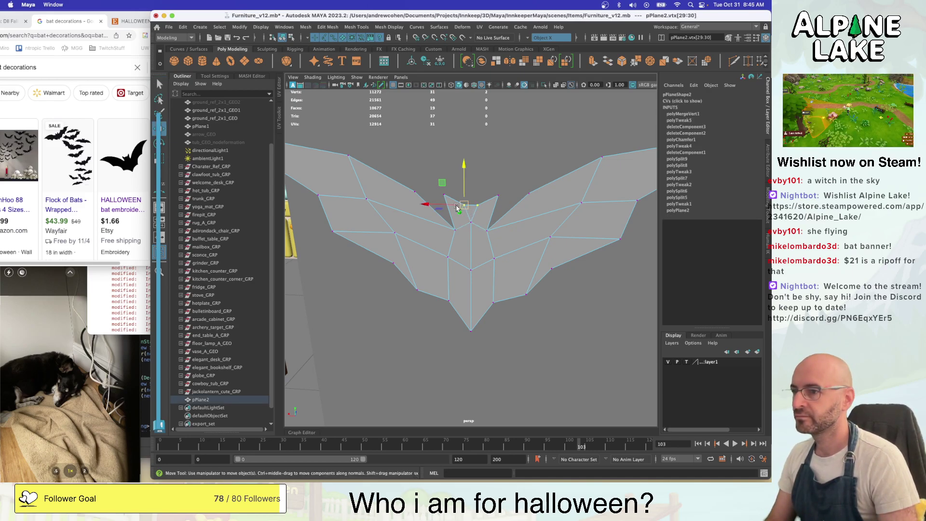
{"action": "left_click_drag", "start_coordinate": [451, 205], "coordinate": [445, 207]}
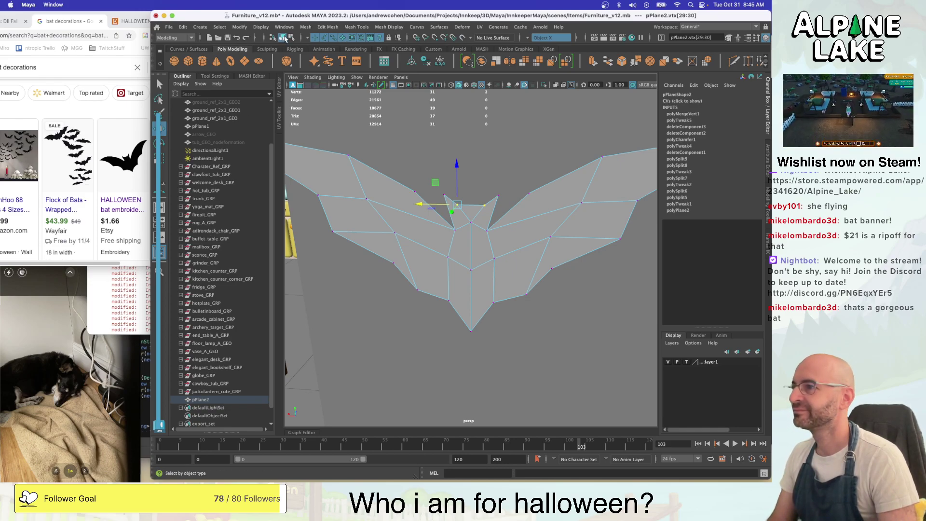
{"action": "left_click", "coordinate": [283, 38]}
{"action": "key", "text": "q"}
{"action": "left_click", "coordinate": [403, 208]}
{"action": "scroll", "coordinate": [405, 209], "scroll_direction": "down", "scroll_amount": 5}
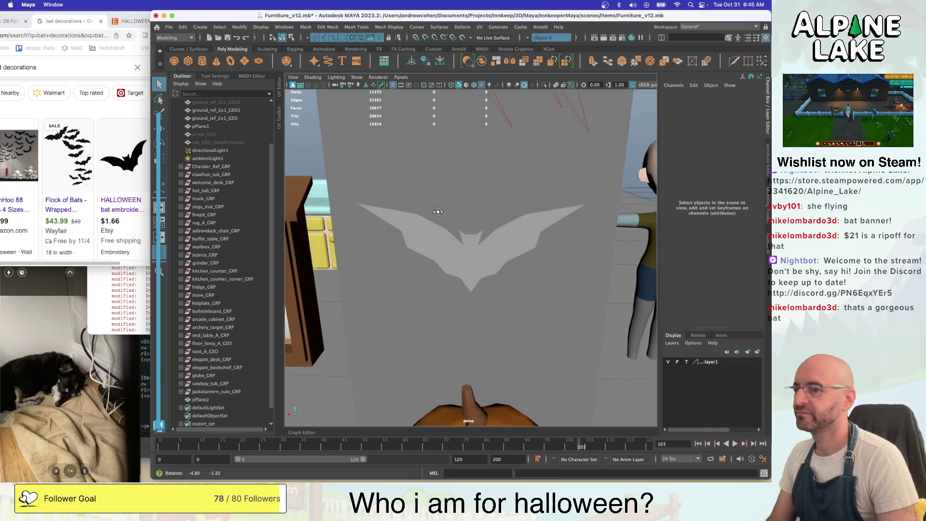
{"action": "left_click_drag", "start_coordinate": [438, 211], "coordinate": [482, 255], "text": "alt"}
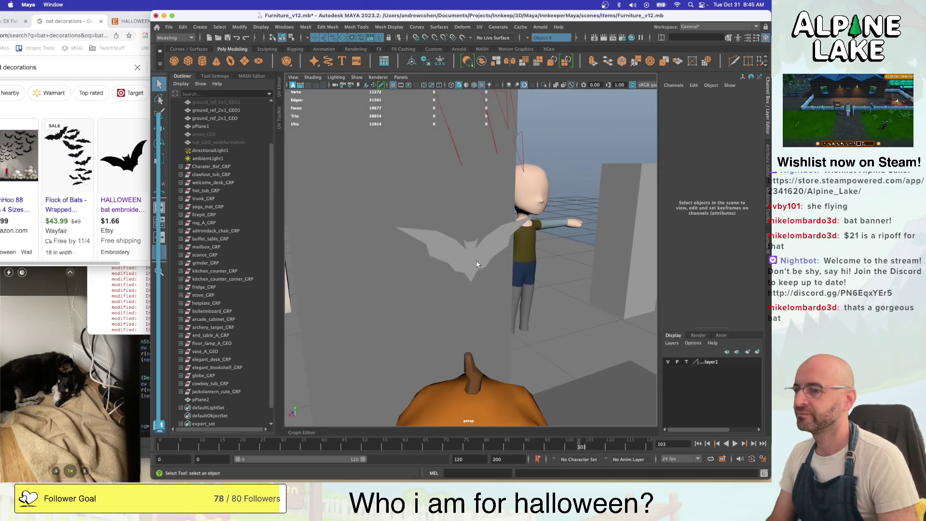
Delete the bat's construction history and leave the Append to Polygon tool
{"action": "left_click", "coordinate": [475, 261]}
{"action": "right_click_drag", "start_coordinate": [476, 263], "coordinate": [502, 253], "text": "shift"}
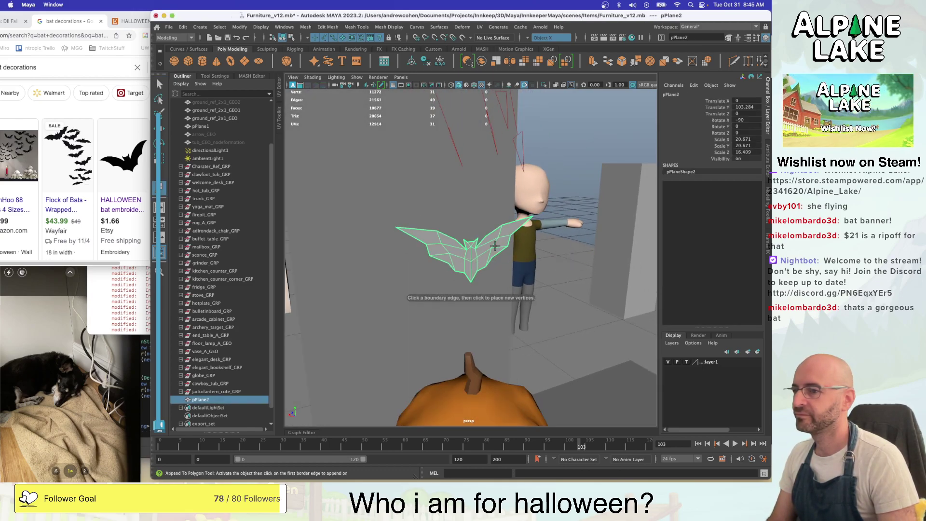
{"action": "left_click", "coordinate": [493, 247]}
{"action": "key", "text": "q"}
{"action": "left_click", "coordinate": [484, 258]}
{"action": "left_click", "coordinate": [462, 261]}
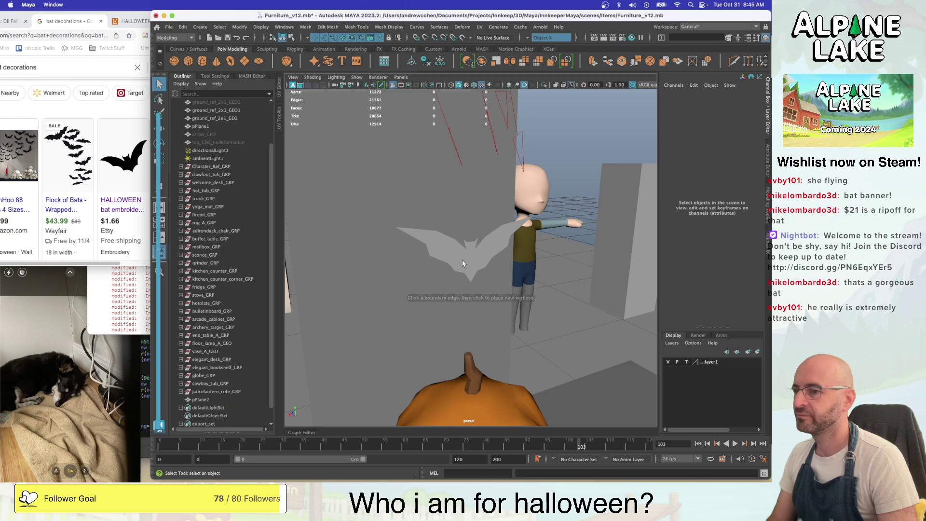
Frame the bat and examine its silhouette from the side and the front
{"action": "left_click_drag", "start_coordinate": [462, 259], "coordinate": [475, 262], "text": "alt"}
{"action": "left_click", "coordinate": [475, 262]}
{"action": "key", "text": "f"}
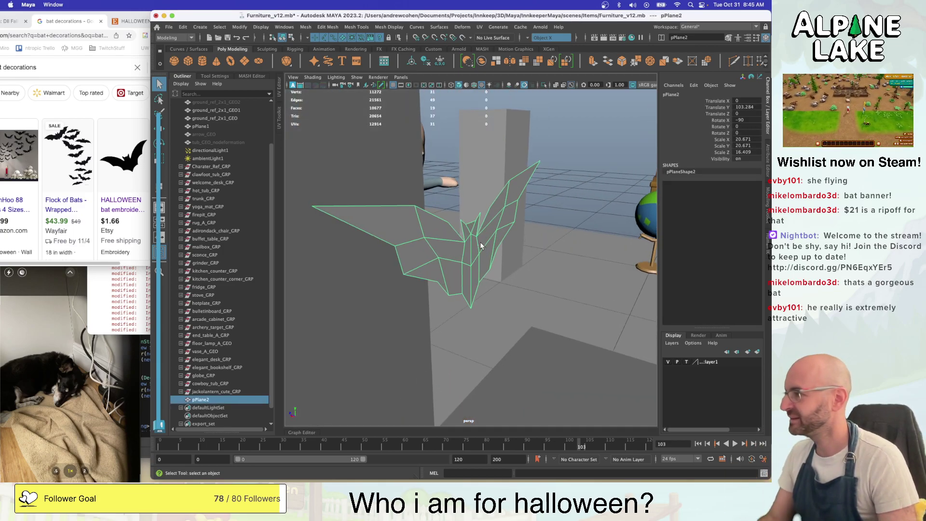
{"action": "left_click_drag", "start_coordinate": [489, 251], "coordinate": [464, 262], "text": "alt"}
{"action": "left_click", "coordinate": [531, 249]}
{"action": "scroll", "coordinate": [526, 249], "scroll_direction": "down", "scroll_amount": 5}
{"action": "scroll", "coordinate": [464, 262], "scroll_direction": "up", "scroll_amount": 3}
{"action": "left_click", "coordinate": [413, 243]}
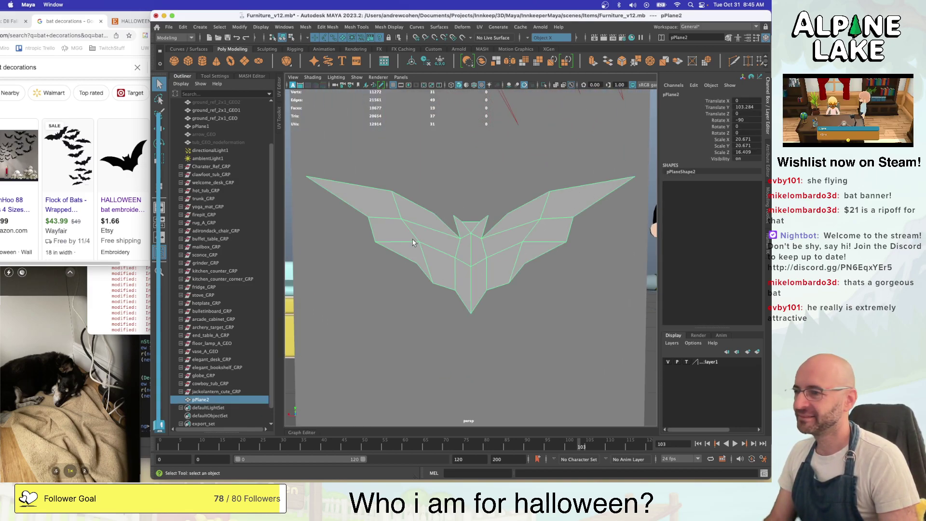
In vertex mode, pull the wings' outer lower corner vertices inward and slightly up on both sides
{"action": "right_click_drag", "start_coordinate": [381, 221], "coordinate": [371, 215]}
{"action": "key", "text": "w"}
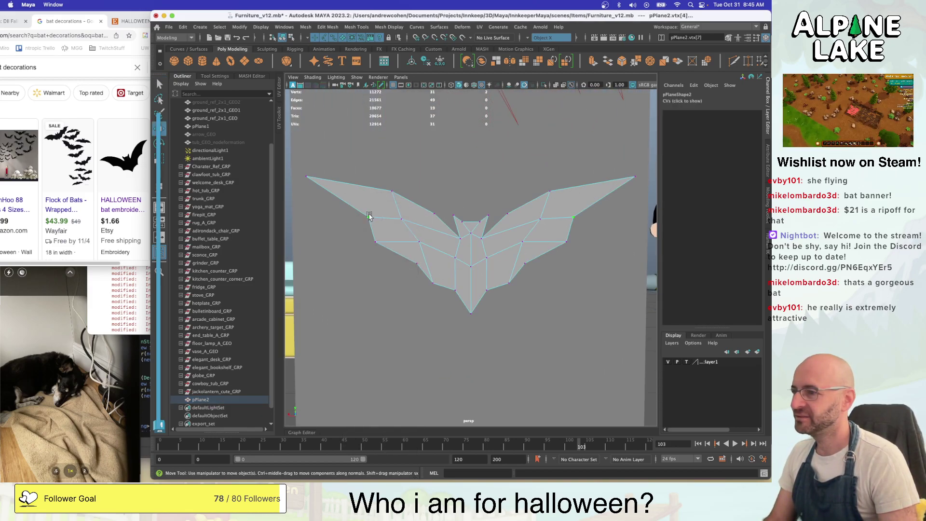
{"action": "left_click", "coordinate": [368, 217]}
{"action": "left_click", "coordinate": [375, 240]}
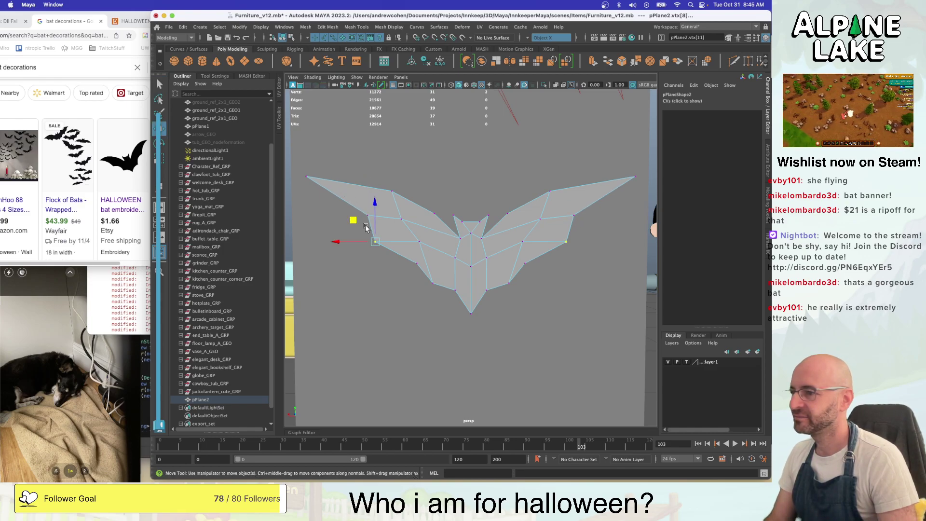
{"action": "left_click_drag", "start_coordinate": [358, 223], "coordinate": [414, 253]}
Reposition the remaining lower wing-edge vertices and the tail's side vertices to smooth the lower outline, and return to object mode
{"action": "key", "text": "q"}
{"action": "left_click", "coordinate": [416, 266]}
{"action": "key", "text": "w"}
{"action": "key", "text": "q"}
{"action": "left_click", "coordinate": [432, 283]}
{"action": "key", "text": "w"}
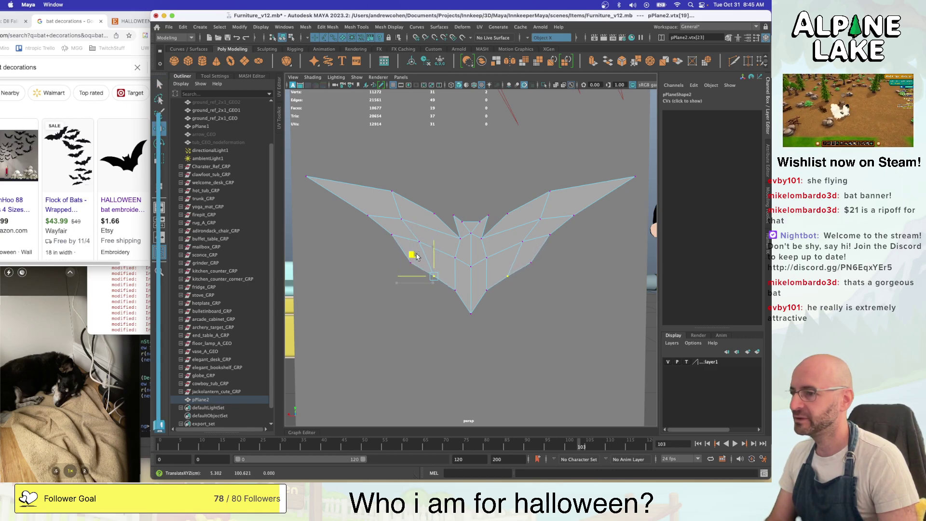
{"action": "key", "text": "q"}
{"action": "key", "text": "w"}
{"action": "left_click", "coordinate": [434, 273]}
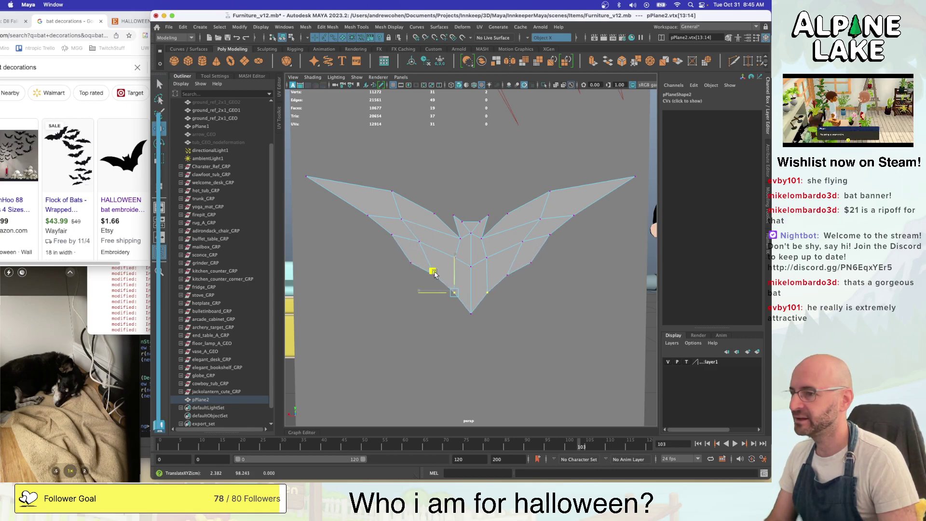
{"action": "left_click", "coordinate": [282, 38]}
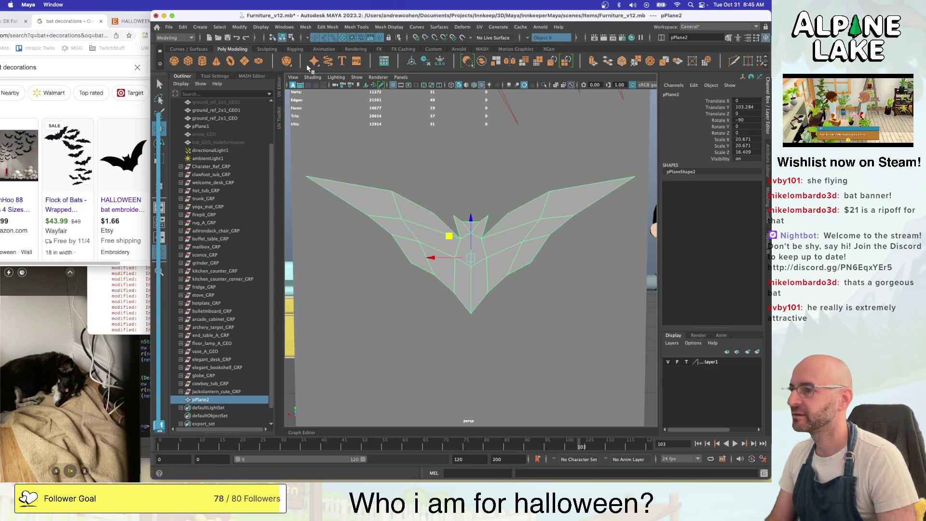
Move the wing tip vertices inward to shorten both wings, and return to object mode
{"action": "key", "text": "q"}
{"action": "left_click", "coordinate": [386, 238]}
{"action": "right_click_drag", "start_coordinate": [403, 220], "coordinate": [368, 215], "text": "alt"}
{"action": "mouse_move", "coordinate": [368, 215]}
{"action": "left_mouse_down", "text": "alt"}
{"action": "mouse_move", "coordinate": [414, 227]}
{"action": "mouse_move", "coordinate": [379, 225]}
{"action": "left_mouse_up", "text": "alt"}
{"action": "right_click_drag", "start_coordinate": [378, 225], "coordinate": [379, 205], "text": "alt"}
{"action": "left_click", "coordinate": [396, 212]}
{"action": "right_click_drag", "start_coordinate": [368, 203], "coordinate": [356, 209]}
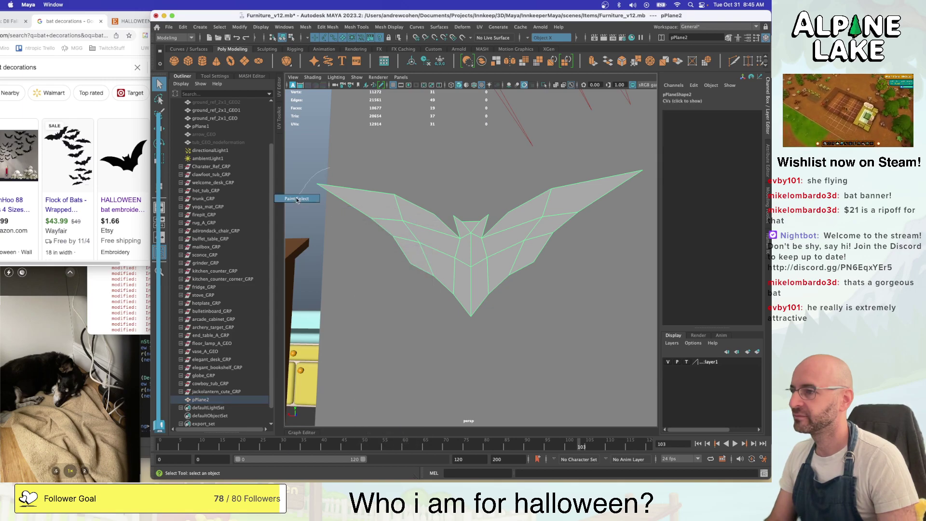
{"action": "key", "text": "w"}
{"action": "left_click_drag", "start_coordinate": [308, 207], "coordinate": [307, 207]}
{"action": "key", "text": "q"}
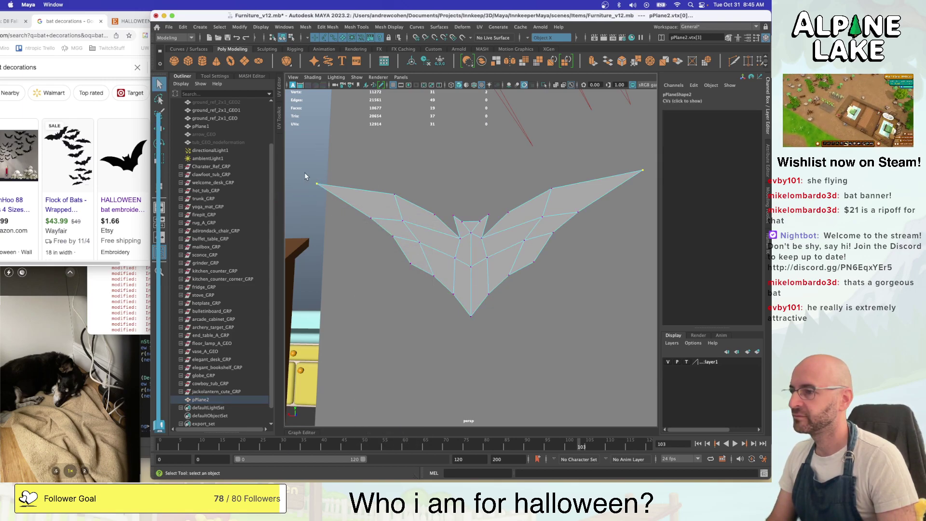
{"action": "key", "text": "w"}
{"action": "scroll", "coordinate": [340, 186], "scroll_direction": "down", "scroll_amount": 3}
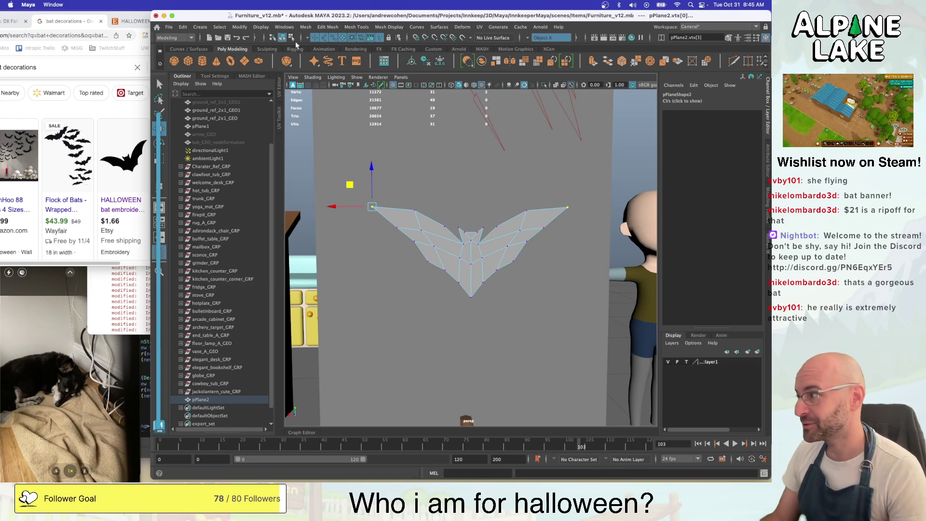
{"action": "left_click", "coordinate": [292, 38]}
{"action": "left_click", "coordinate": [283, 38]}
{"action": "key", "text": "q"}
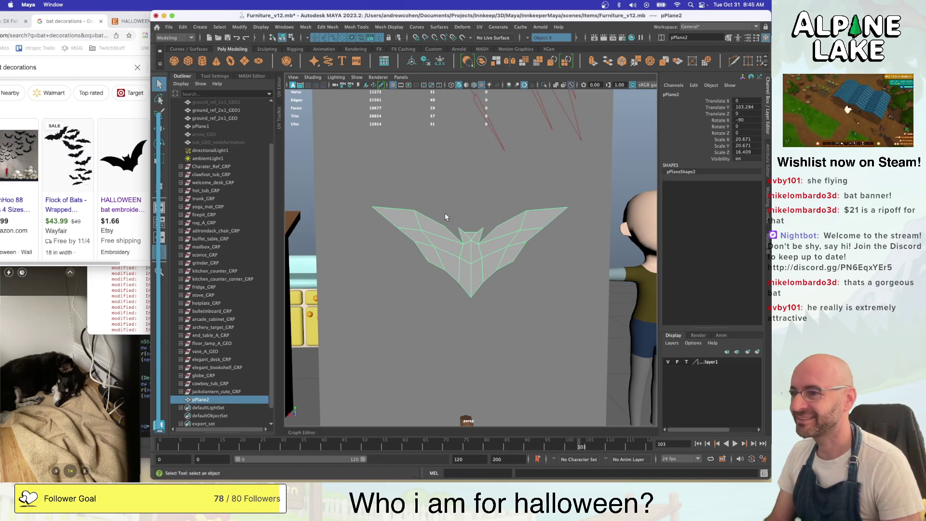
Reposition the outer and inner vertices along the wings' upper edge symmetrically to refine their curve
{"action": "left_click", "coordinate": [446, 217]}
{"action": "left_click_drag", "start_coordinate": [459, 246], "coordinate": [408, 211], "text": "alt"}
{"action": "left_click", "coordinate": [488, 253]}
{"action": "right_click", "coordinate": [406, 208]}
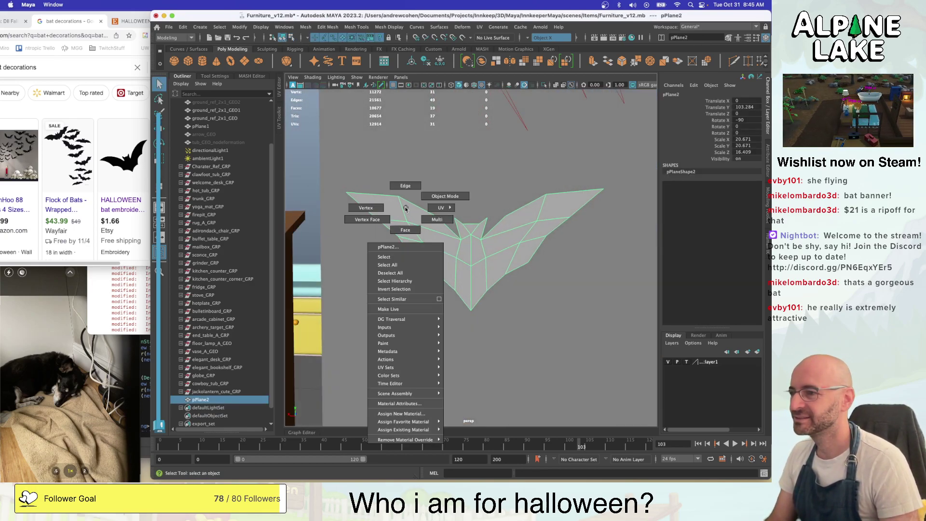
{"action": "right_click_drag", "start_coordinate": [406, 208], "coordinate": [367, 208]}
{"action": "left_click", "coordinate": [397, 196]}
{"action": "key", "text": "w"}
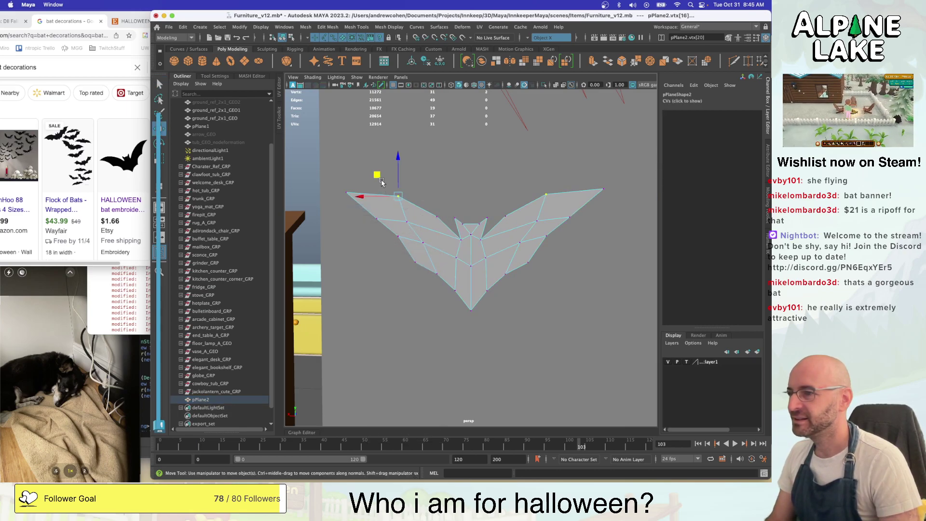
{"action": "left_click_drag", "start_coordinate": [381, 181], "coordinate": [411, 194]}
{"action": "key", "text": "q"}
{"action": "left_click", "coordinate": [434, 220]}
{"action": "key", "text": "w"}
{"action": "key", "text": "q"}
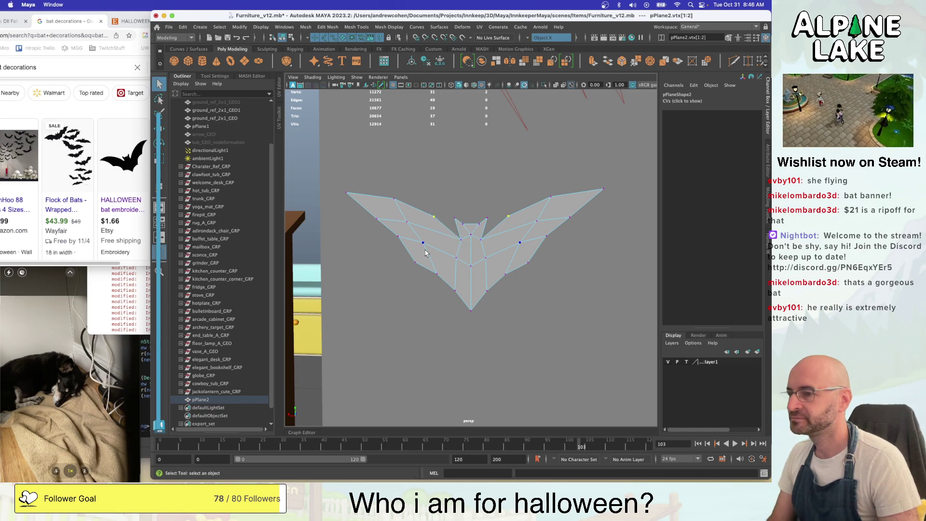
Use Quad Draw to merge the wings' interior vertices into neighbouring vertices on both sides, simplifying the mesh
{"action": "left_click", "coordinate": [409, 224]}
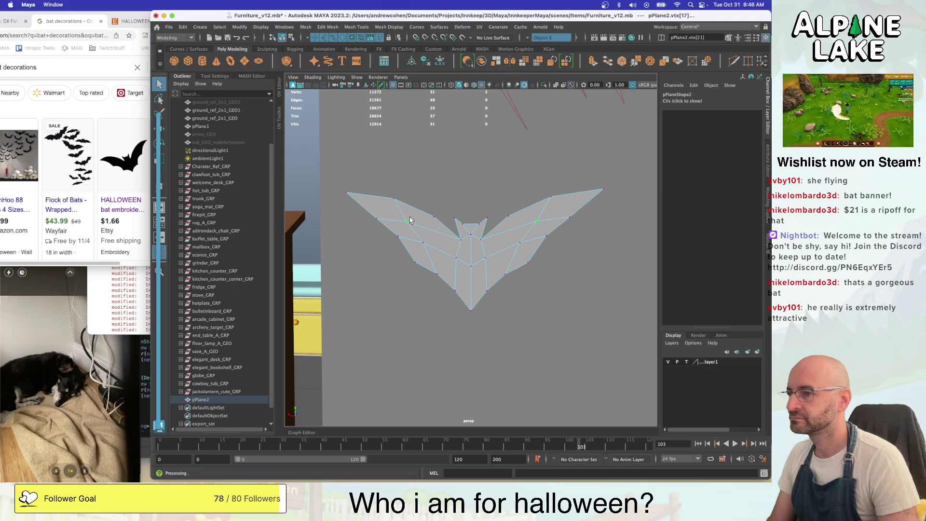
{"action": "key", "text": "w"}
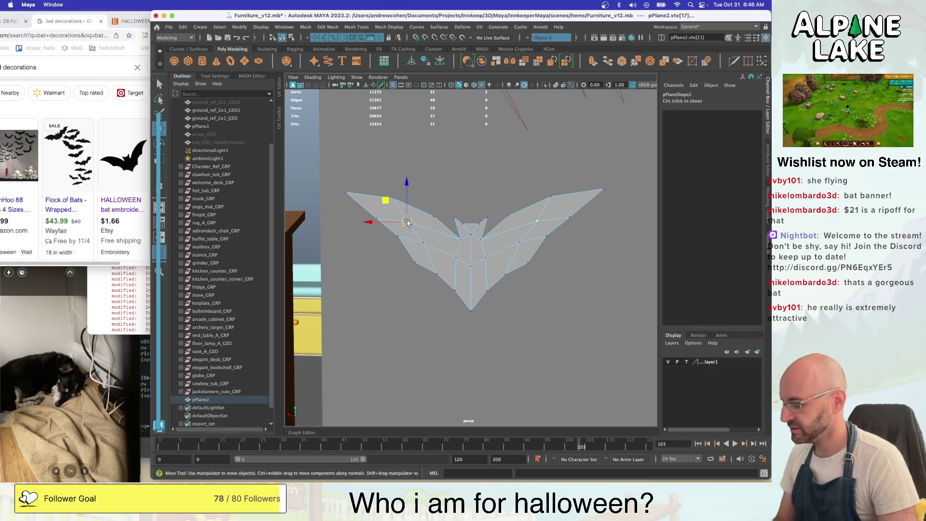
{"action": "key", "text": "y"}
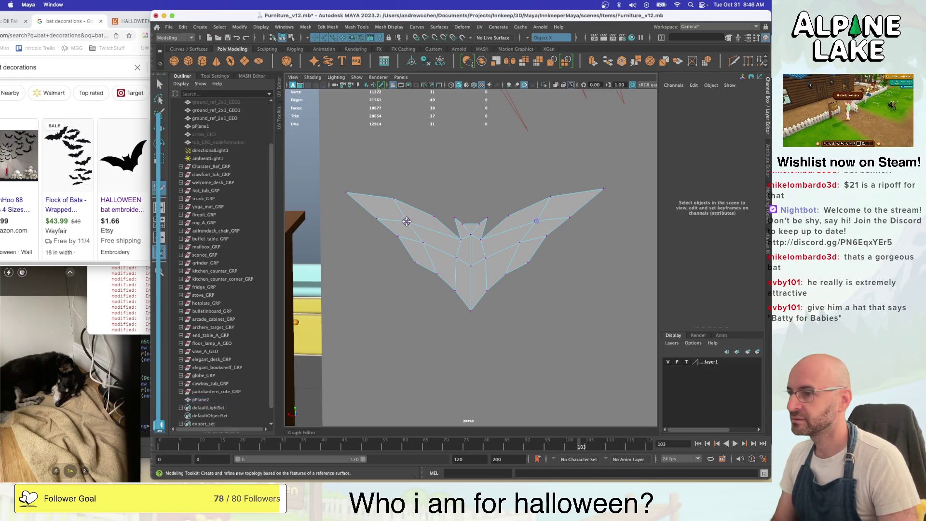
{"action": "mouse_move", "coordinate": [407, 221]}
{"action": "left_mouse_down"}
{"action": "mouse_move", "coordinate": [379, 221]}
{"action": "mouse_move", "coordinate": [399, 236]}
{"action": "left_mouse_up"}
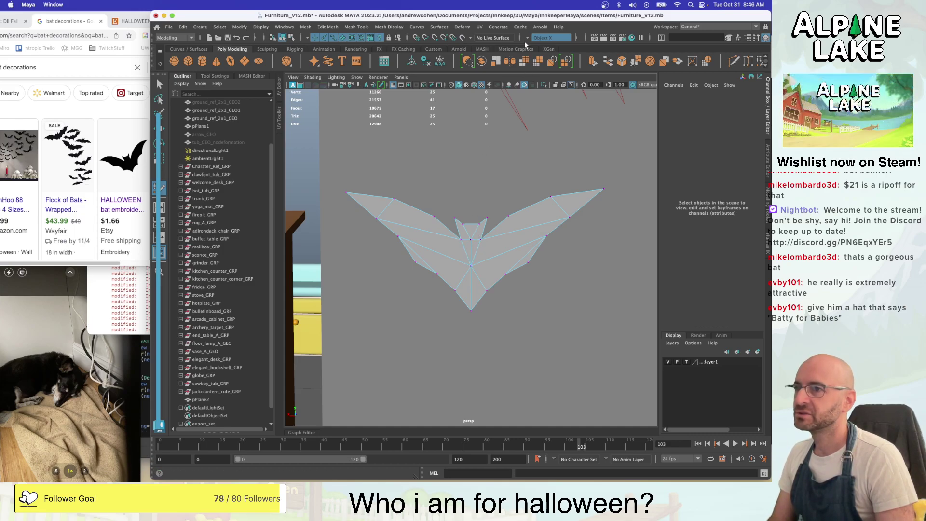
Turn off symmetry, try merging the centre vertex at the base of the head into its neighbour, and undo the merge
{"action": "left_click", "coordinate": [550, 38]}
{"action": "left_click", "coordinate": [550, 42]}
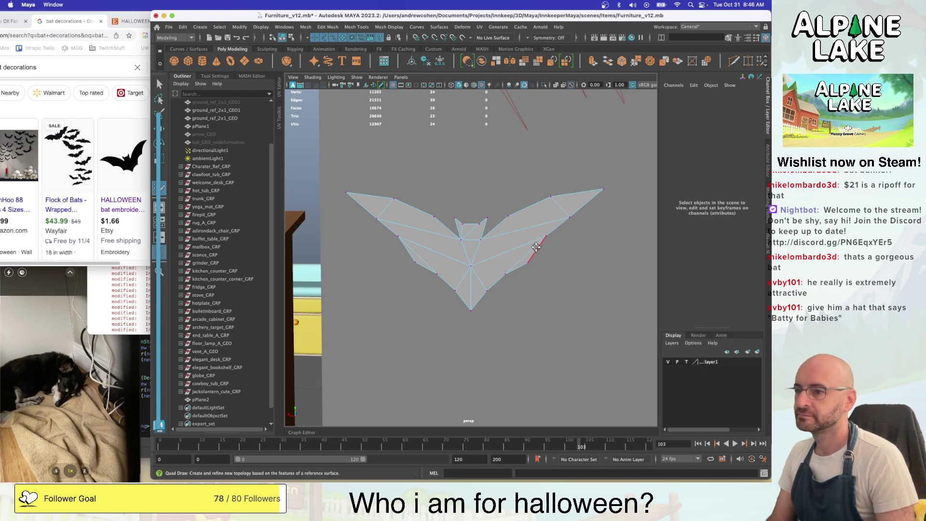
{"action": "key", "text": "super+z"}
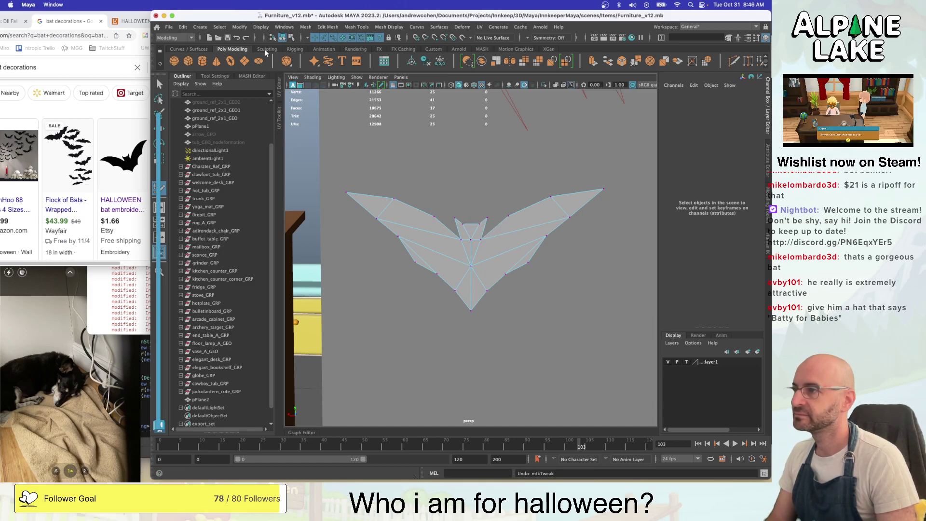
Return the bat to object mode and examine its simplified shape from an angled view
{"action": "left_click", "coordinate": [286, 38]}
{"action": "left_click", "coordinate": [285, 38]}
{"action": "key", "text": "q"}
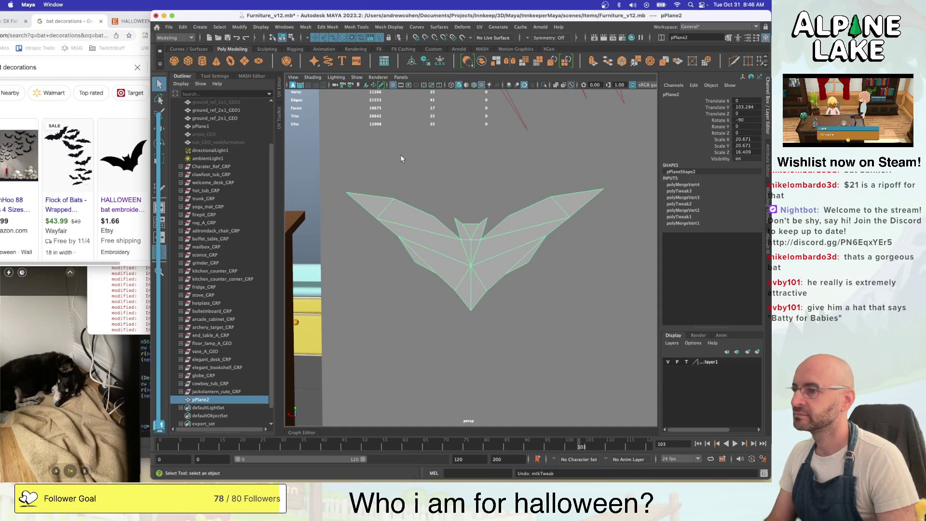
{"action": "left_click", "coordinate": [414, 217]}
{"action": "right_click_drag", "start_coordinate": [521, 252], "coordinate": [406, 250], "text": "alt"}
{"action": "left_click_drag", "start_coordinate": [406, 250], "coordinate": [468, 260], "text": "alt"}
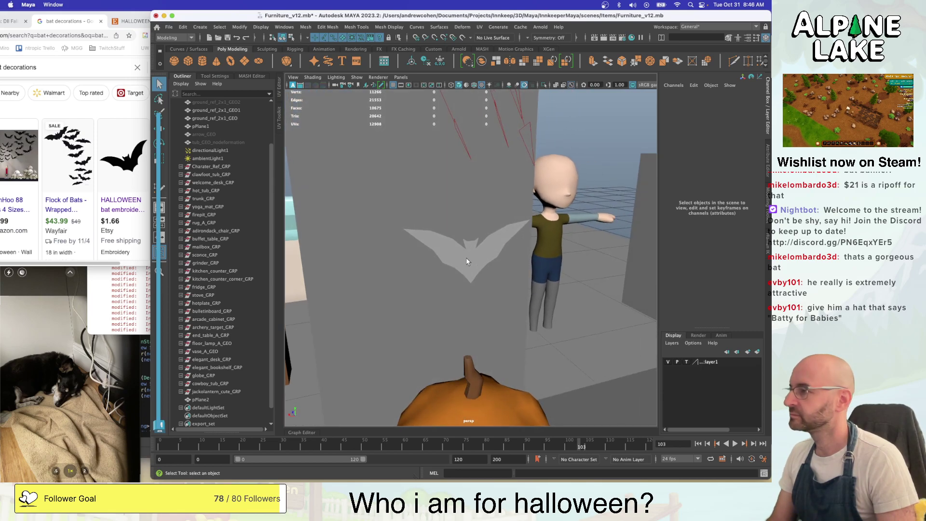
{"action": "scroll", "coordinate": [464, 256], "scroll_direction": "up", "scroll_amount": 2}
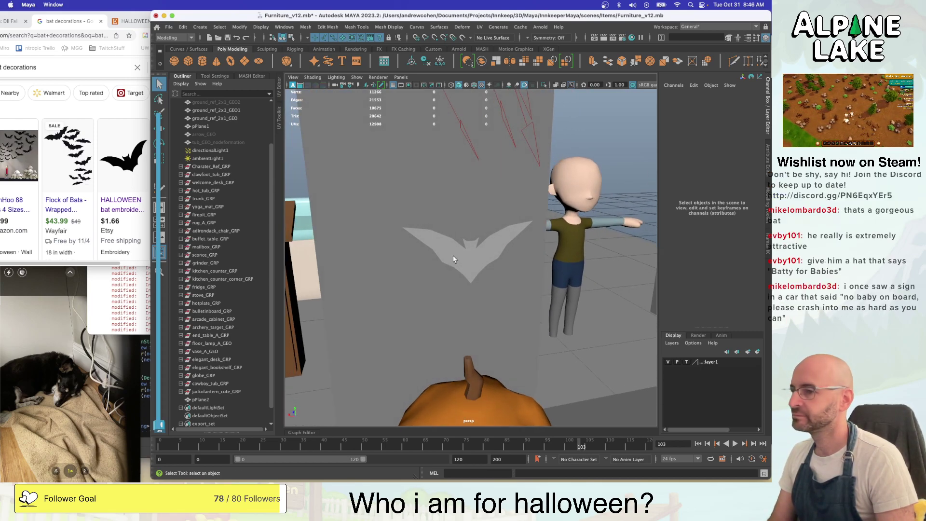
Select the vertex below the wing tip, turn on Object X symmetry, and save the scene
{"action": "left_click", "coordinate": [447, 246]}
{"action": "right_click_drag", "start_coordinate": [446, 246], "coordinate": [383, 235]}
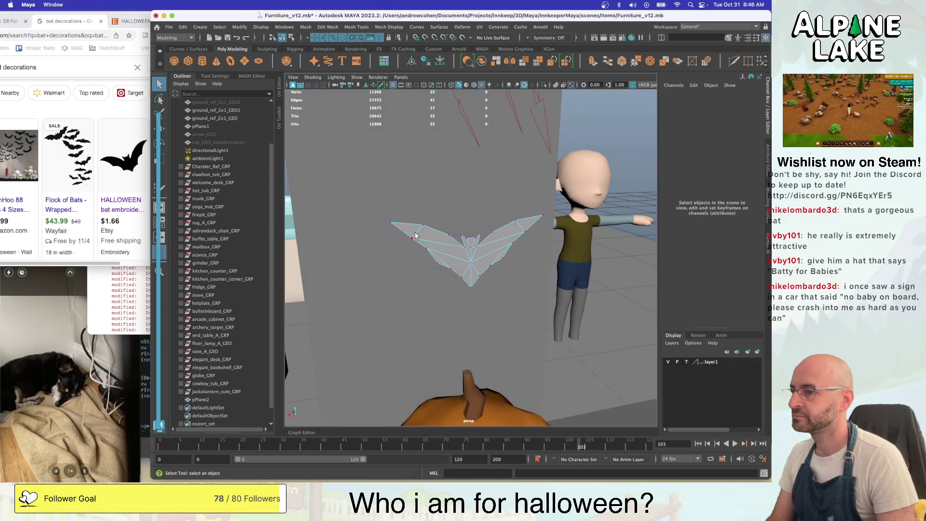
{"action": "key", "text": "w"}
{"action": "left_click", "coordinate": [411, 239]}
{"action": "left_click", "coordinate": [530, 37]}
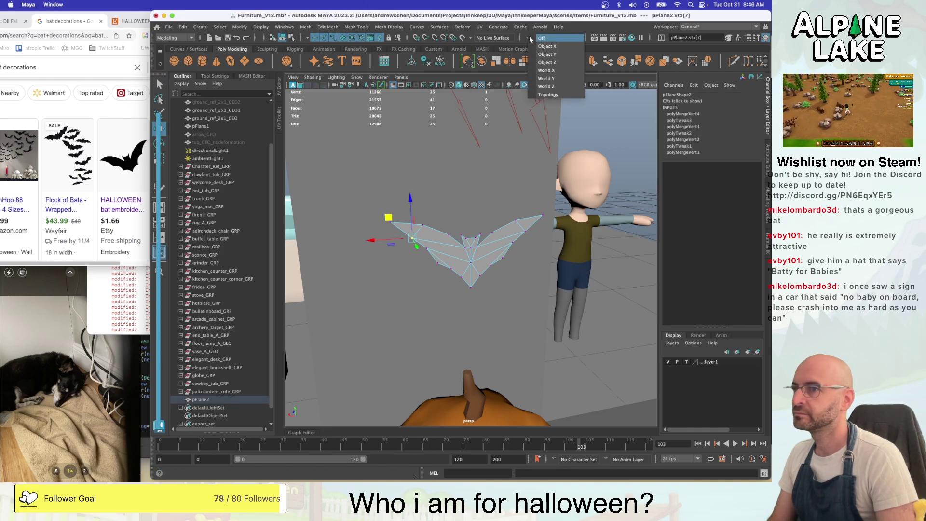
{"action": "left_click", "coordinate": [534, 40]}
{"action": "left_click", "coordinate": [533, 38]}
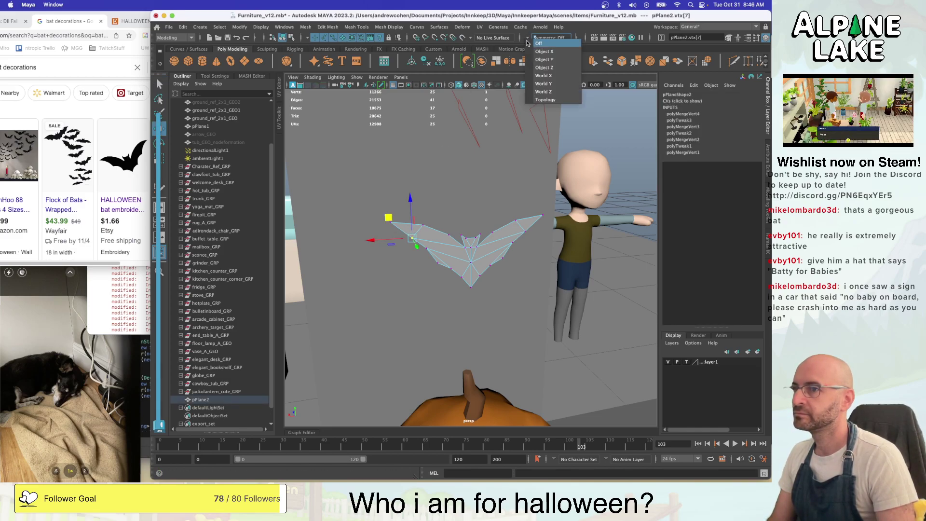
{"action": "left_click", "coordinate": [536, 50]}
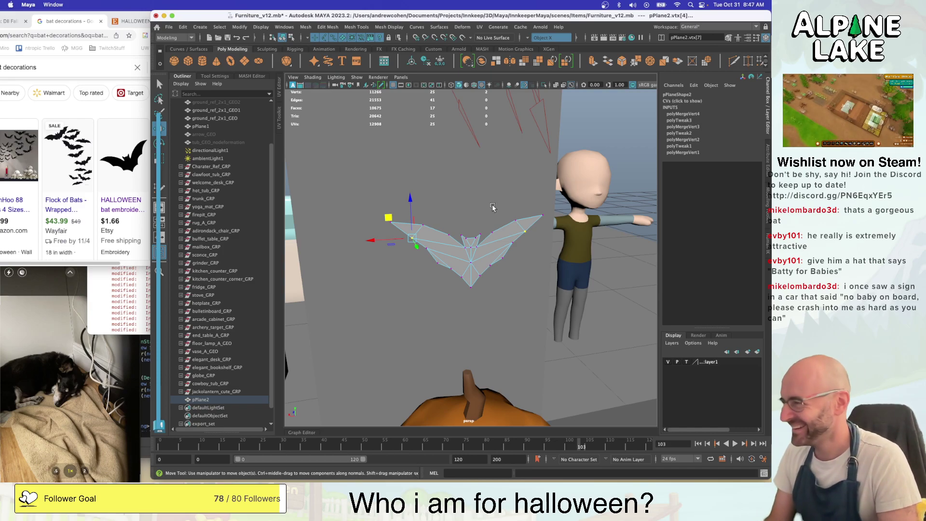
{"action": "key", "text": "super+s"}
Reposition the wing tips and the vertices just below them symmetrically, and return the bat to object mode
{"action": "scroll", "coordinate": [481, 224], "scroll_direction": "up", "scroll_amount": 3}
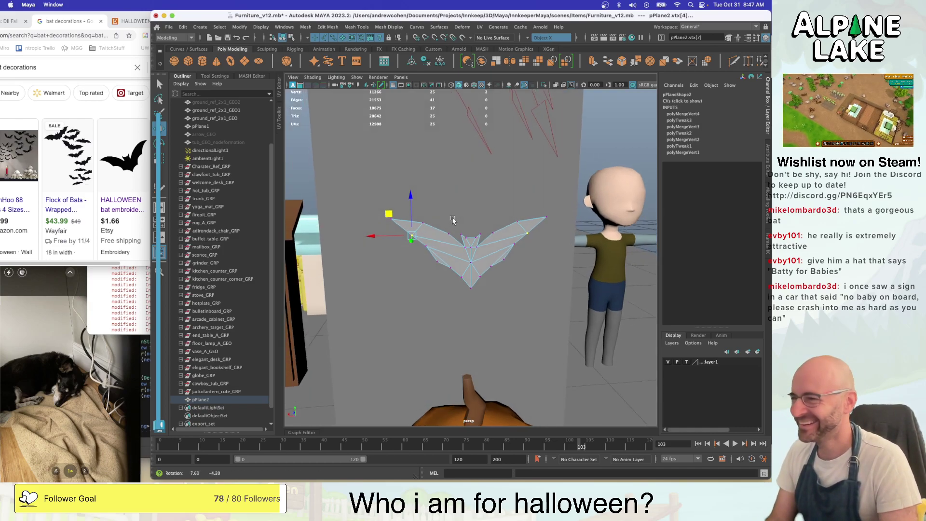
{"action": "middle_click_drag", "start_coordinate": [377, 208], "coordinate": [380, 206]}
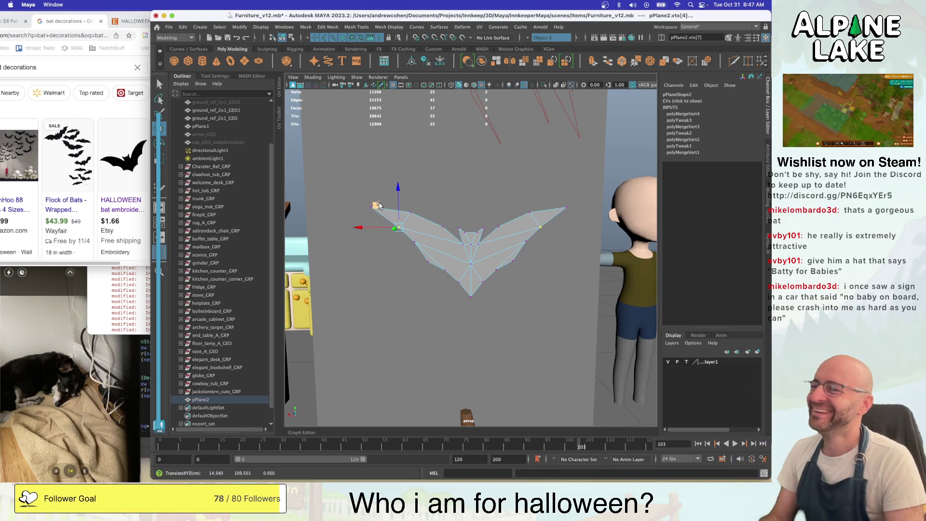
{"action": "left_click_drag", "start_coordinate": [378, 204], "coordinate": [350, 194]}
{"action": "key", "text": "q"}
{"action": "key", "text": "w"}
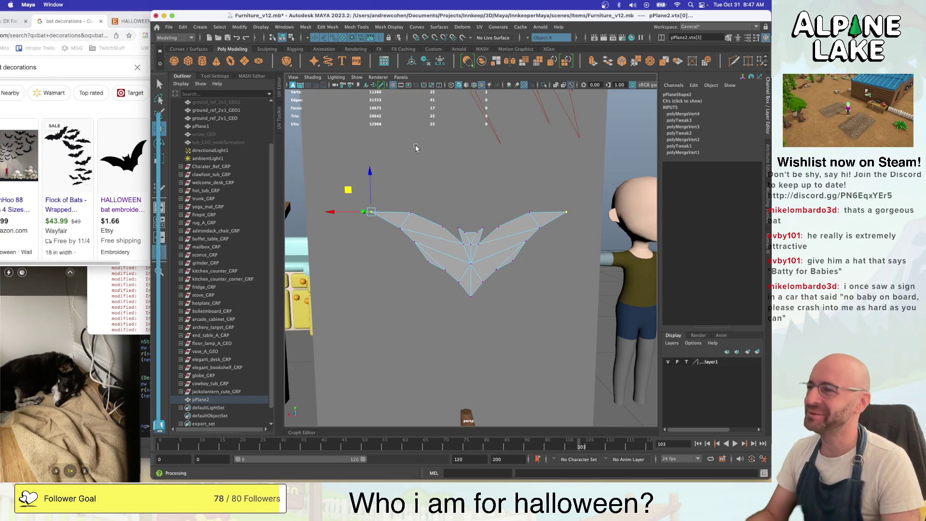
{"action": "left_click", "coordinate": [291, 38]}
{"action": "left_click", "coordinate": [282, 38]}
{"action": "key", "text": "q"}
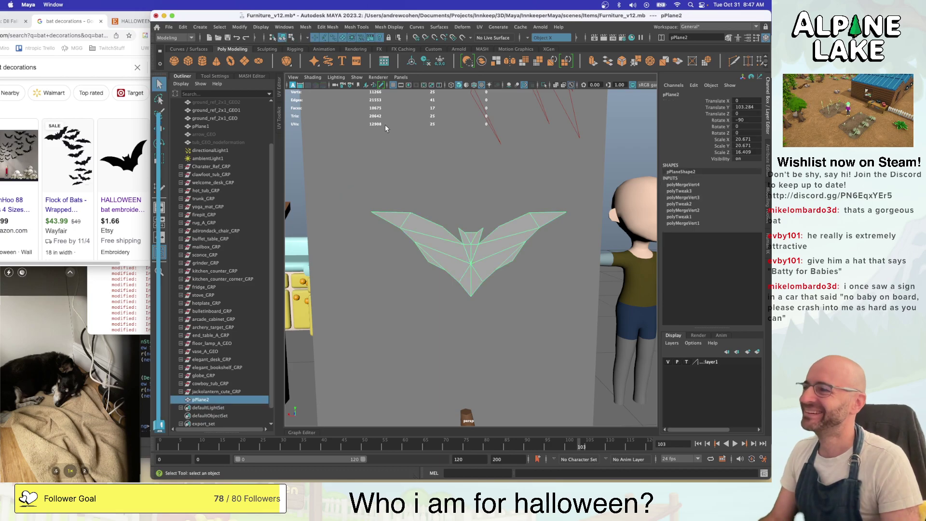
Adjust the vertices along the wings' lower edges symmetrically to refine the silhouette, and return the bat to object mode
{"action": "left_click", "coordinate": [424, 225]}
{"action": "left_click", "coordinate": [434, 232]}
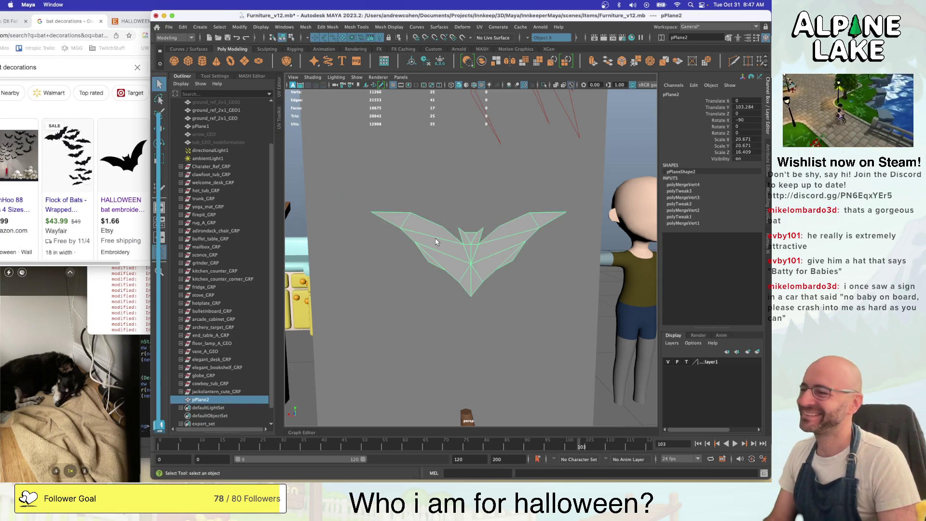
{"action": "right_click_drag", "start_coordinate": [435, 233], "coordinate": [416, 231]}
{"action": "left_click_drag", "start_coordinate": [409, 240], "coordinate": [446, 278]}
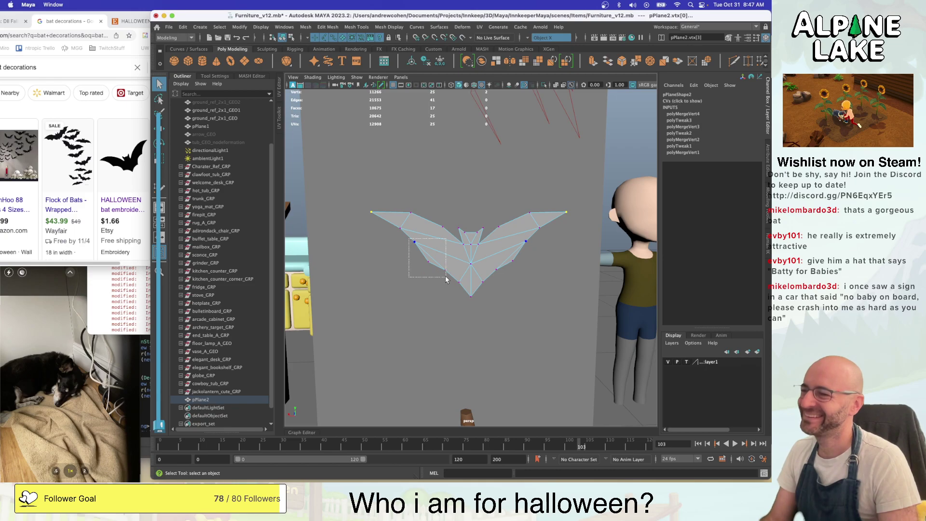
{"action": "key", "text": "w"}
{"action": "left_click_drag", "start_coordinate": [407, 232], "coordinate": [399, 225]}
{"action": "key", "text": "q"}
{"action": "left_click", "coordinate": [399, 227]}
{"action": "key", "text": "w"}
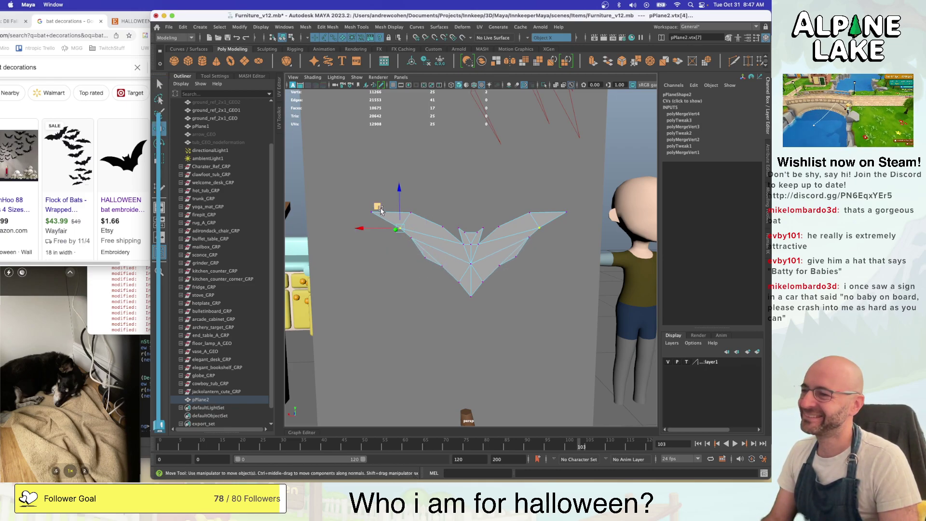
{"action": "left_click", "coordinate": [291, 39]}
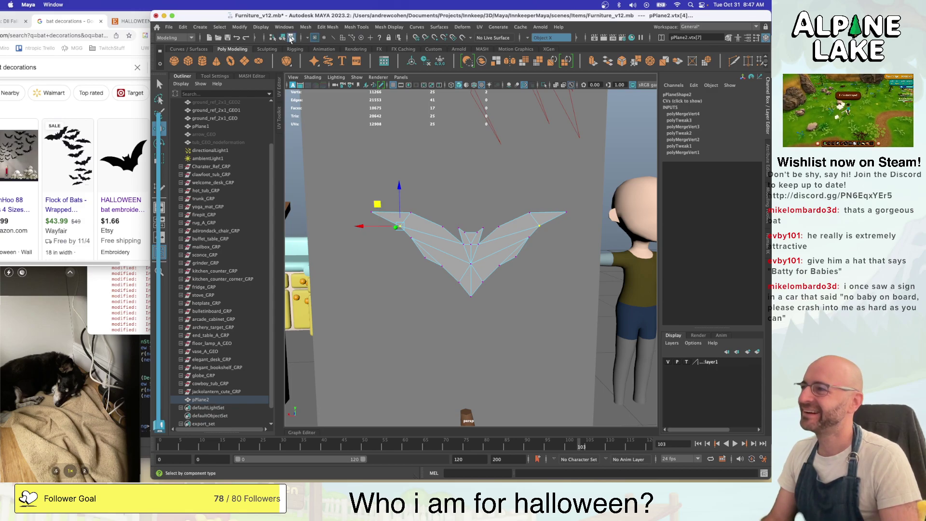
{"action": "left_click", "coordinate": [282, 39]}
{"action": "key", "text": "q"}
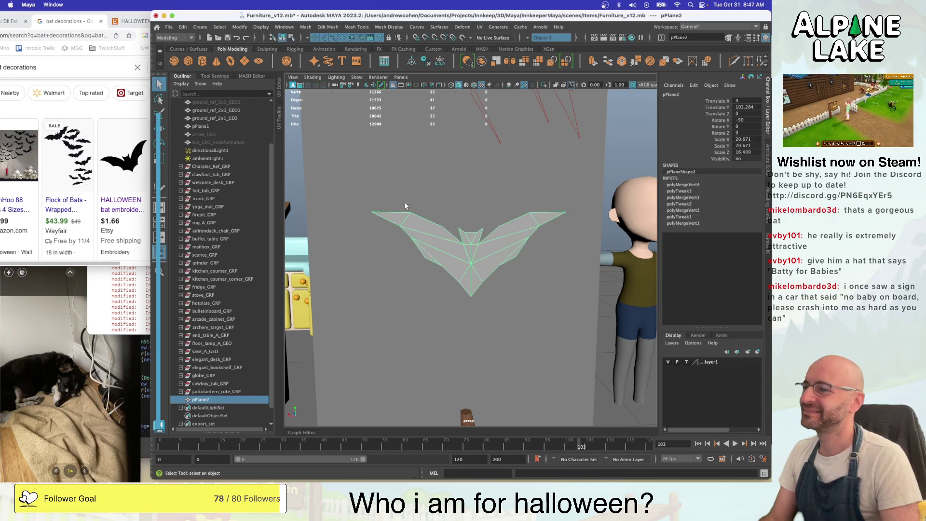
Select all of the bat's faces and extrude them to give the flat shape thickness
{"action": "right_click", "coordinate": [427, 231]}
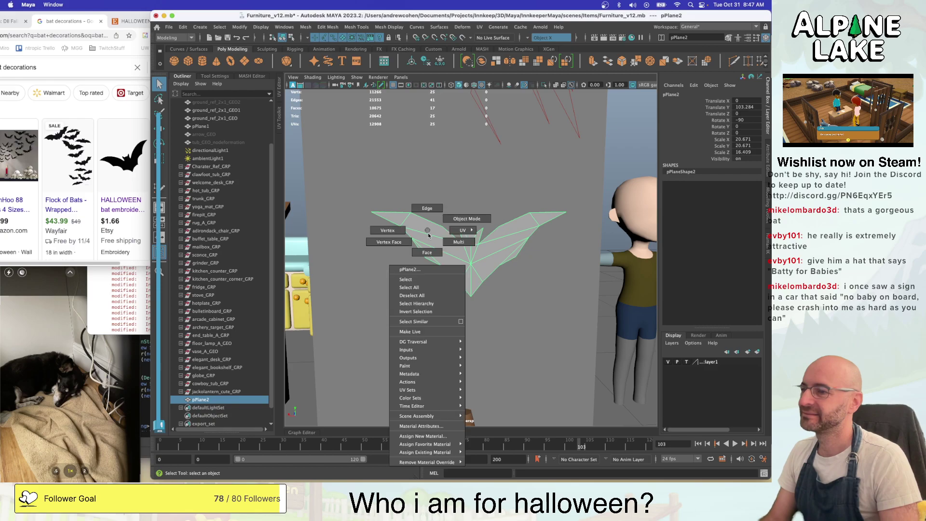
{"action": "right_click_drag", "start_coordinate": [427, 234], "coordinate": [427, 253]}
{"action": "left_click_drag", "start_coordinate": [348, 152], "coordinate": [503, 273]}
{"action": "key", "text": "w"}
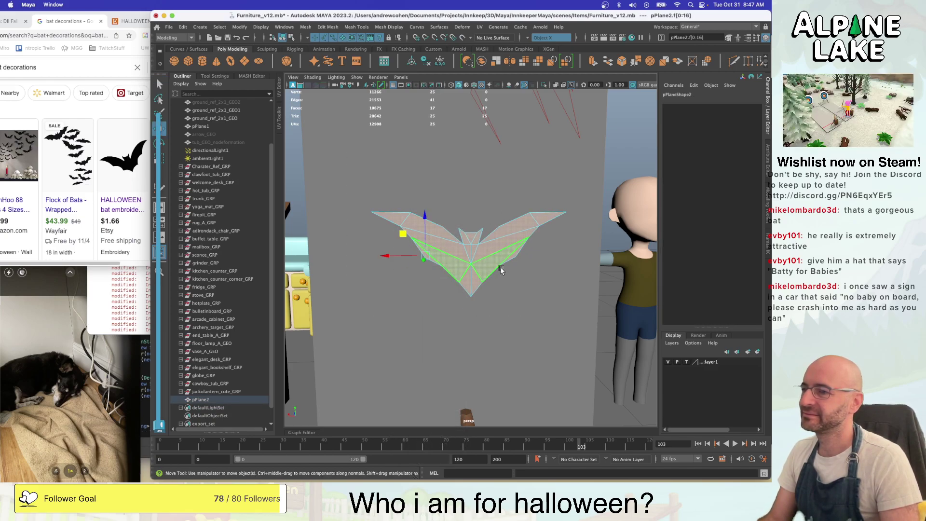
{"action": "key", "text": "f"}
{"action": "mouse_move", "coordinate": [436, 217]}
{"action": "left_mouse_down", "text": "alt"}
{"action": "mouse_move", "coordinate": [460, 256]}
{"action": "mouse_move", "coordinate": [504, 276]}
{"action": "mouse_move", "coordinate": [627, 299]}
{"action": "mouse_move", "coordinate": [436, 227]}
{"action": "left_mouse_up", "text": "alt"}
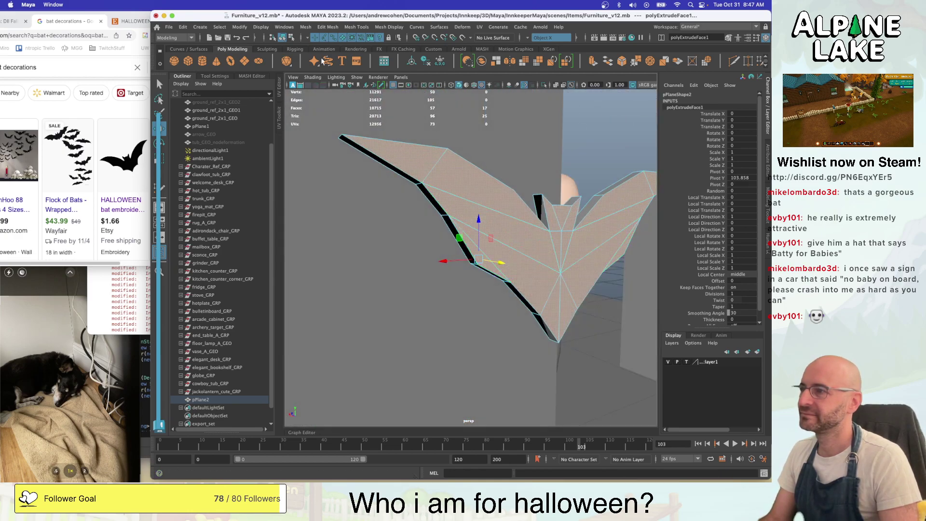
Return the extruded bat to object mode and delete its construction history
{"action": "left_click", "coordinate": [291, 38]}
{"action": "left_click", "coordinate": [283, 38]}
{"action": "key", "text": "q"}
{"action": "left_click", "coordinate": [464, 149]}
{"action": "left_click", "coordinate": [458, 191]}
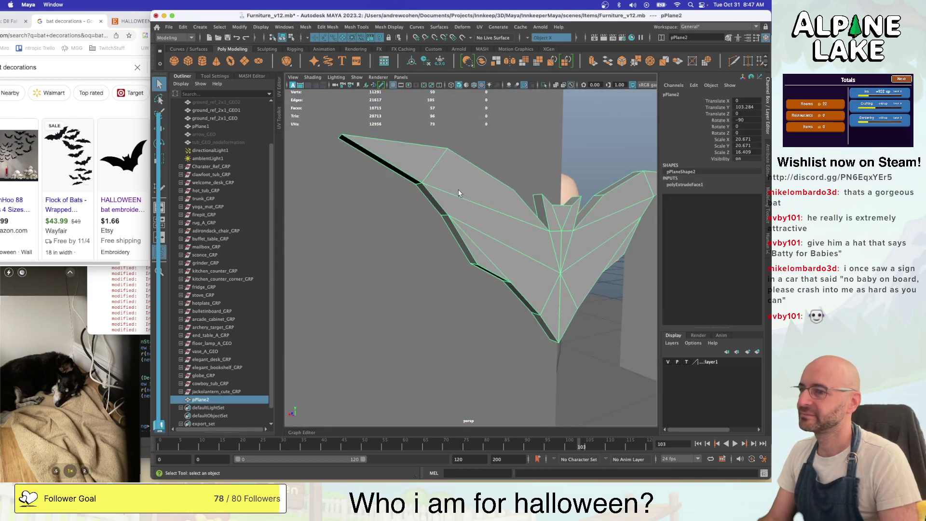
{"action": "key", "text": "alt+shift+d"}
{"action": "left_click", "coordinate": [567, 203]}
{"action": "scroll", "coordinate": [567, 208], "scroll_direction": "down", "scroll_amount": 5}
{"action": "left_click_drag", "start_coordinate": [506, 212], "coordinate": [427, 231], "text": "alt"}
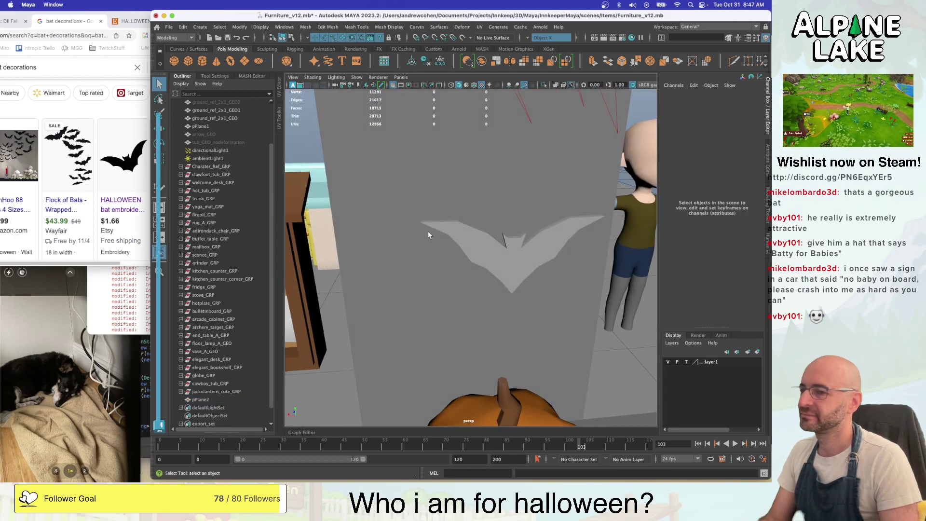
Apply Soften Edge to the whole bat and inspect its shading from the side
{"action": "left_click", "coordinate": [505, 256]}
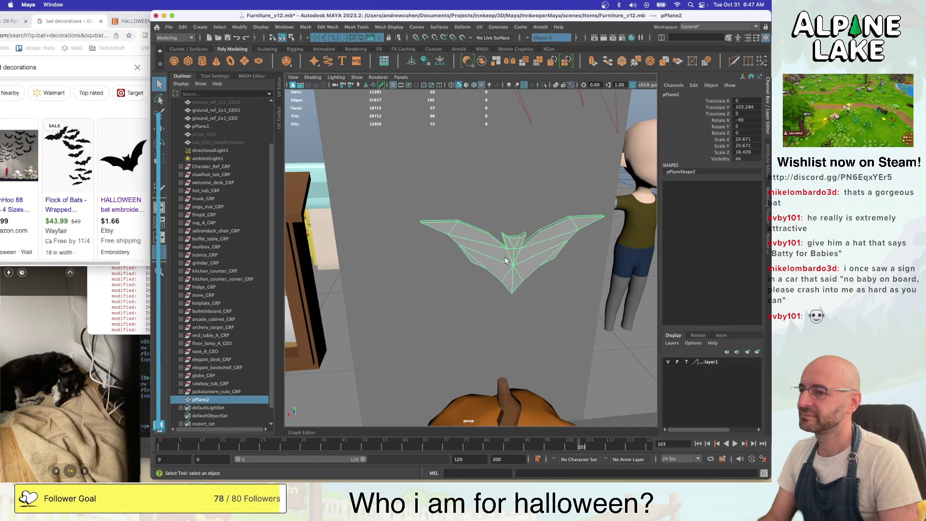
{"action": "left_click", "coordinate": [390, 27]}
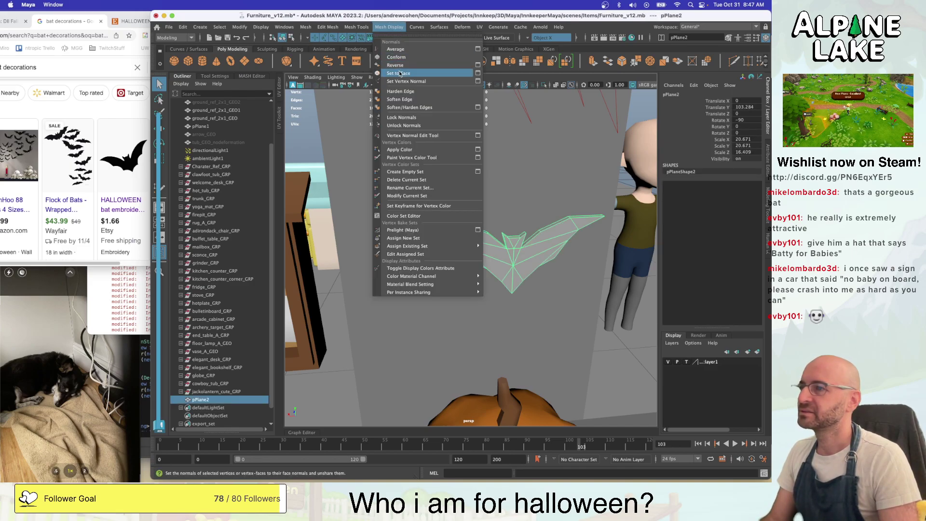
{"action": "left_click", "coordinate": [402, 98]}
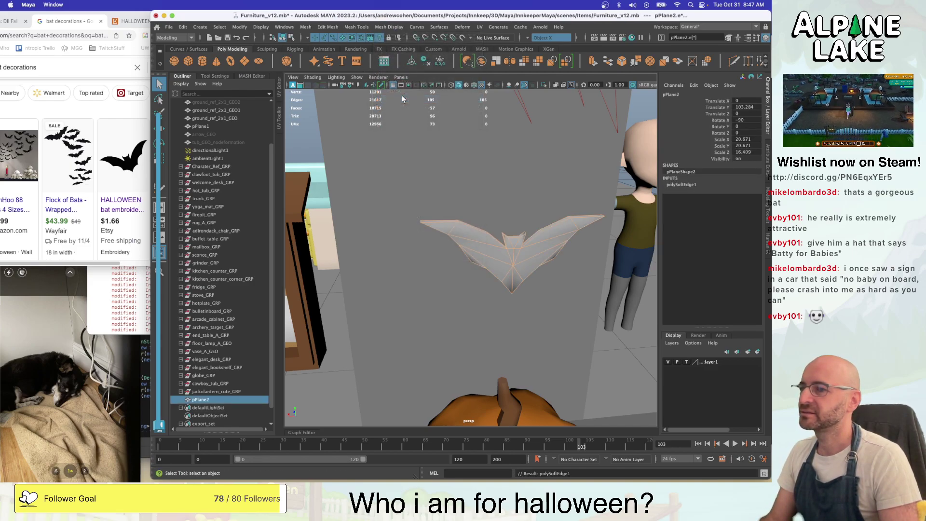
{"action": "left_click", "coordinate": [474, 254]}
{"action": "left_click_drag", "start_coordinate": [474, 254], "coordinate": [502, 238], "text": "alt"}
{"action": "scroll", "coordinate": [466, 217], "scroll_direction": "up", "scroll_amount": 6}
{"action": "left_click", "coordinate": [496, 240]}
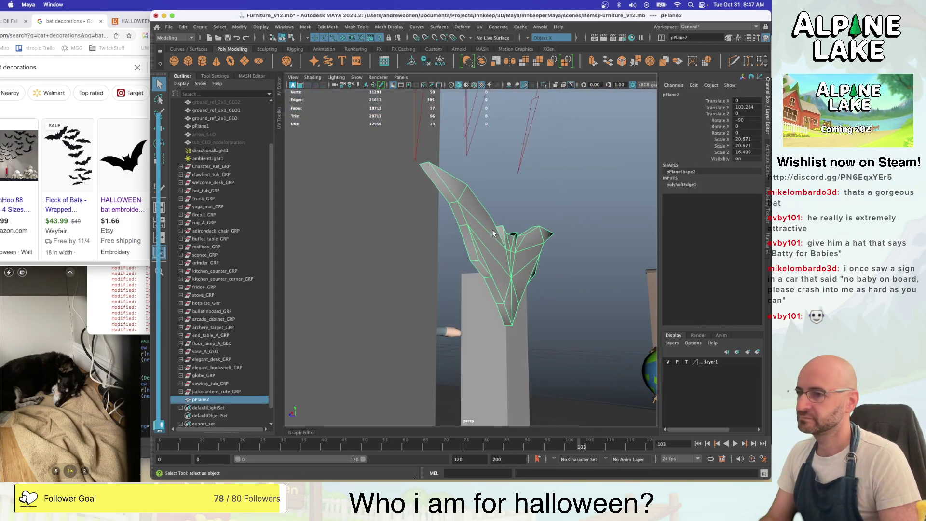
Use Multi-Cut to insert an edge loop around the bat's side faces, along the middle of its thickness
{"action": "right_click_drag", "start_coordinate": [493, 234], "coordinate": [540, 232], "text": "alt"}
{"action": "key", "text": "ctrl+shift+x"}
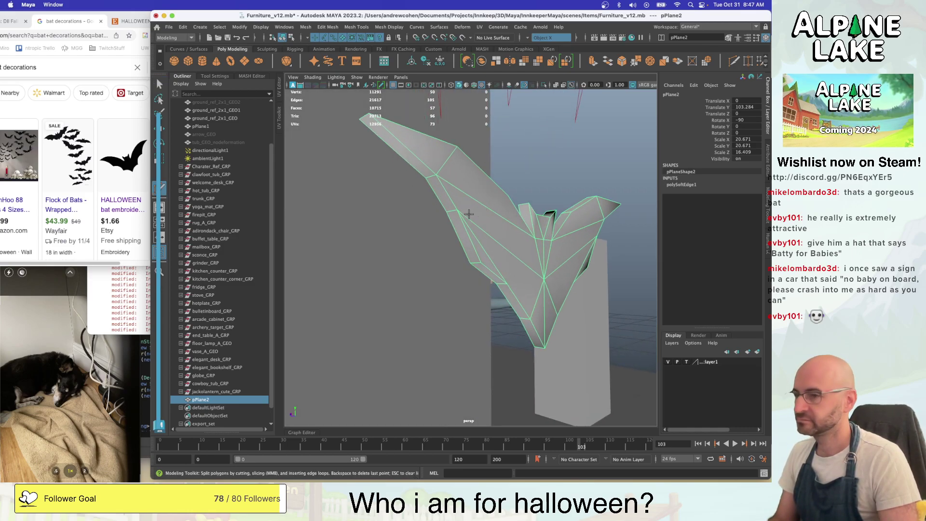
{"action": "middle_click", "coordinate": [452, 210], "text": "ctrl"}
{"action": "left_click", "coordinate": [452, 208], "text": "ctrl"}
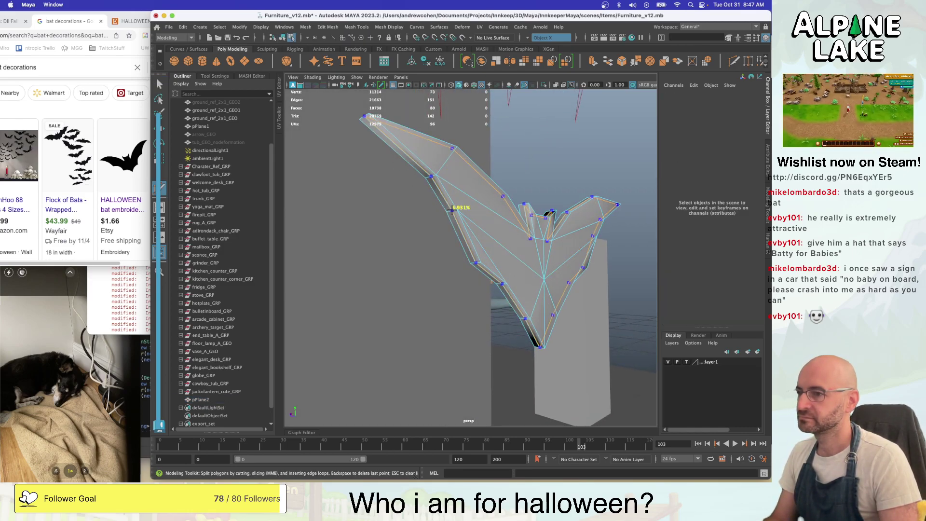
{"action": "key", "text": "q"}
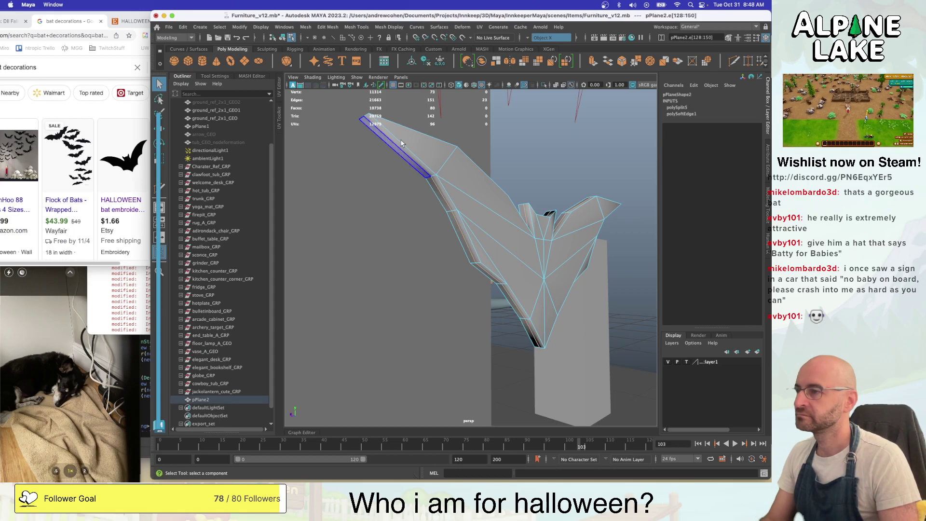
Use the Transform component operation to push the new edge loop outward by about 0.72 in local Z
{"action": "left_click", "coordinate": [246, 28]}
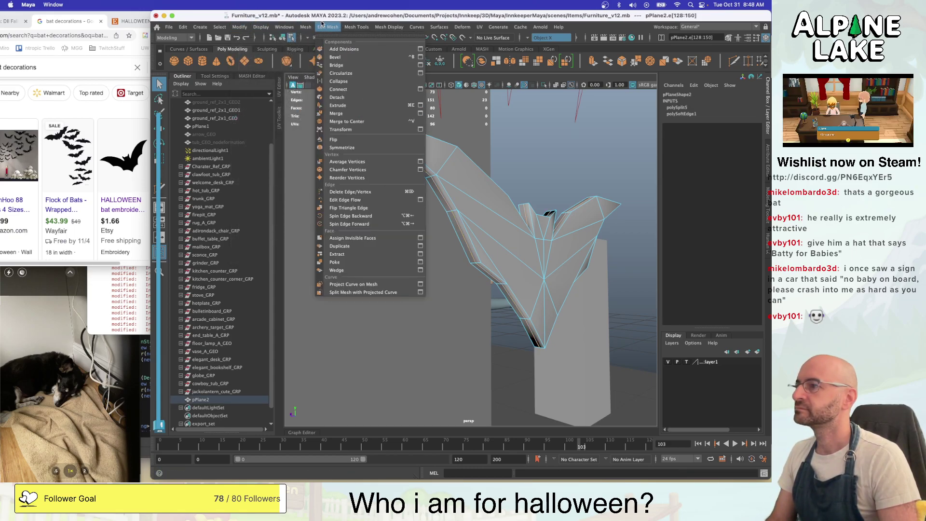
{"action": "mouse_move", "coordinate": [322, 25]}
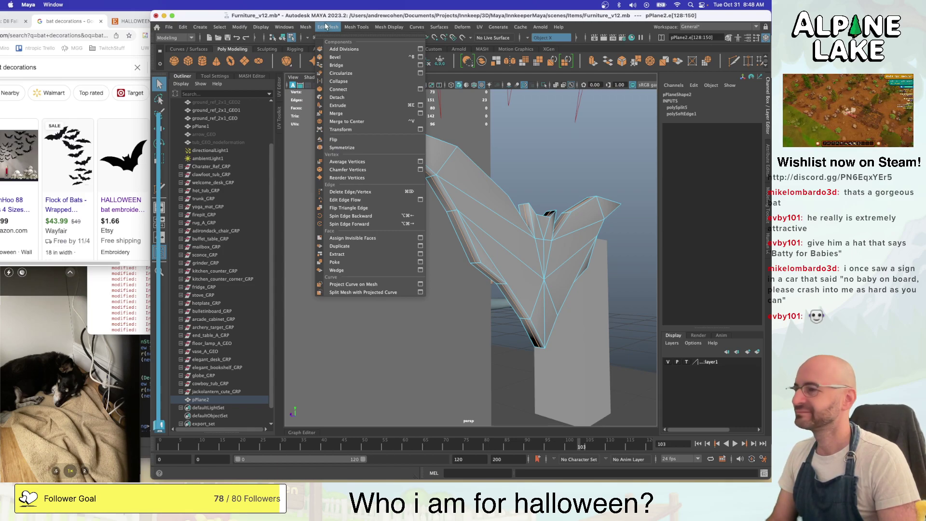
{"action": "left_click", "coordinate": [368, 25]}
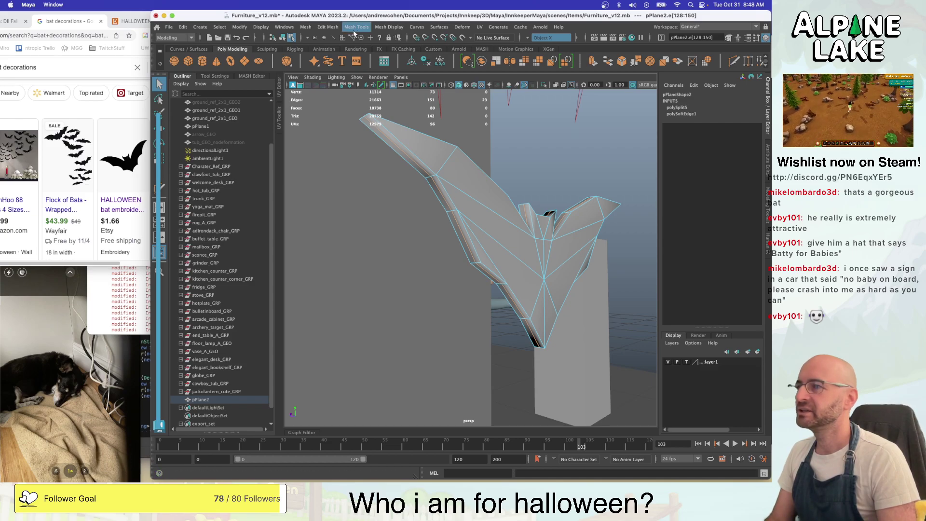
{"action": "left_click", "coordinate": [329, 27]}
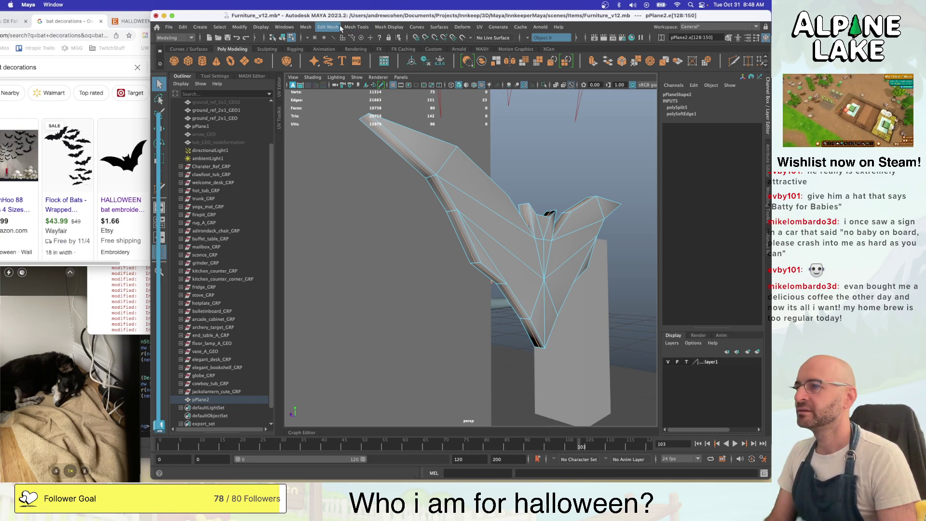
{"action": "scroll", "coordinate": [357, 28], "scroll_direction": "up", "scroll_amount": 1}
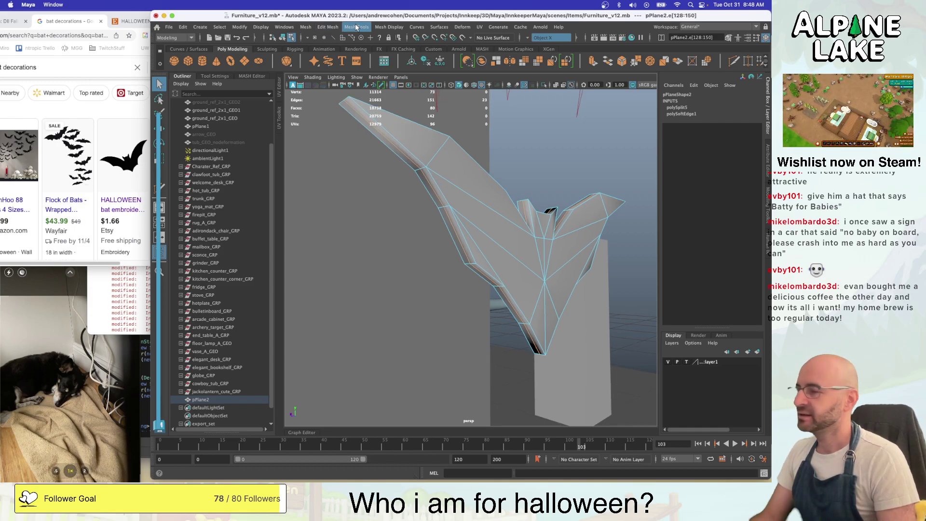
{"action": "left_click", "coordinate": [356, 27]}
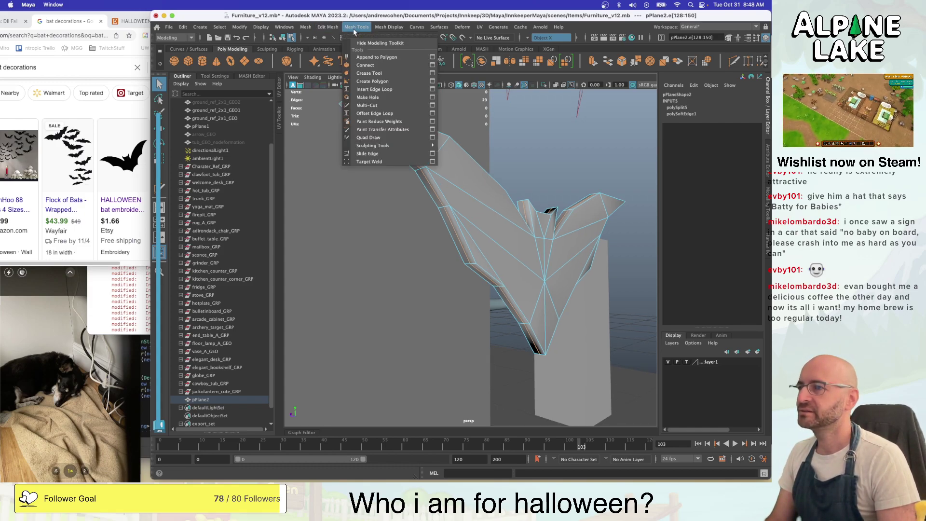
{"action": "mouse_move", "coordinate": [376, 28]}
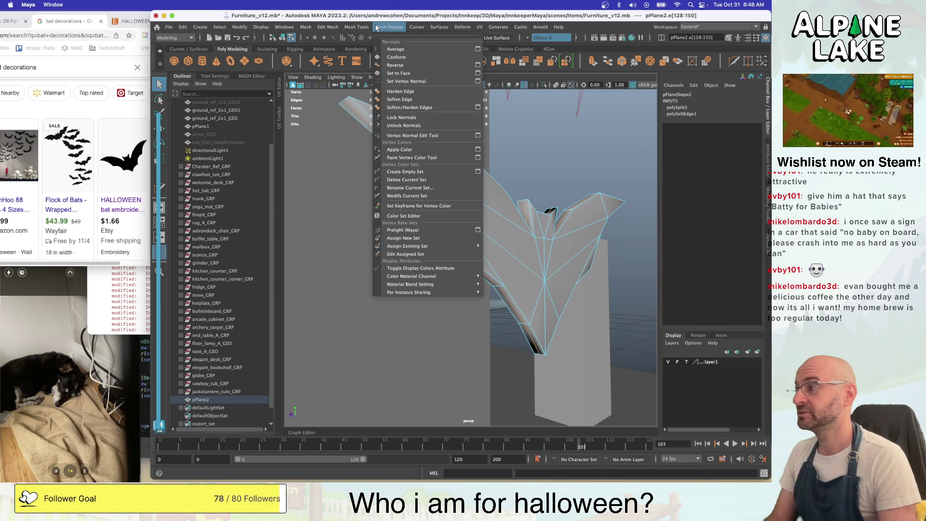
{"action": "mouse_move", "coordinate": [337, 28]}
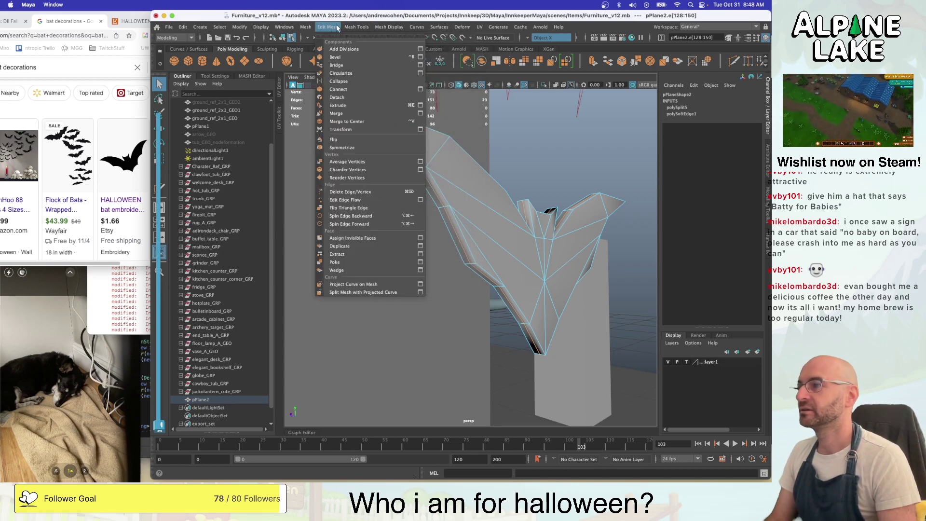
{"action": "mouse_move", "coordinate": [306, 28]}
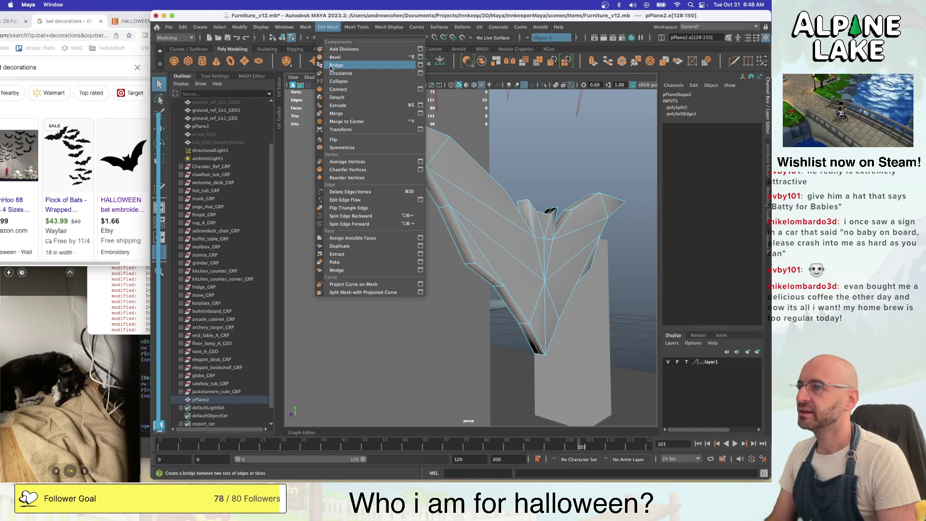
{"action": "left_click", "coordinate": [341, 128]}
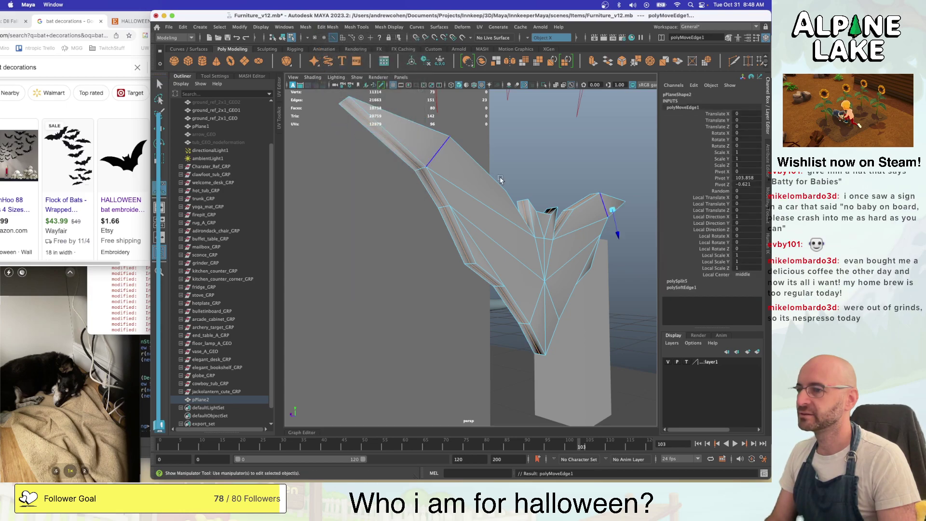
{"action": "left_click_drag", "start_coordinate": [611, 222], "coordinate": [620, 238]}
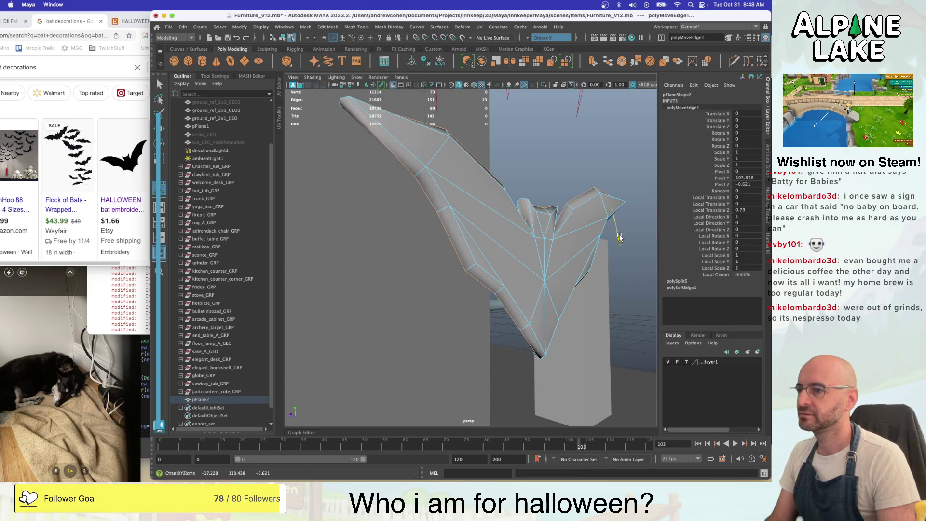
{"action": "left_click_drag", "start_coordinate": [535, 227], "coordinate": [474, 229], "text": "alt"}
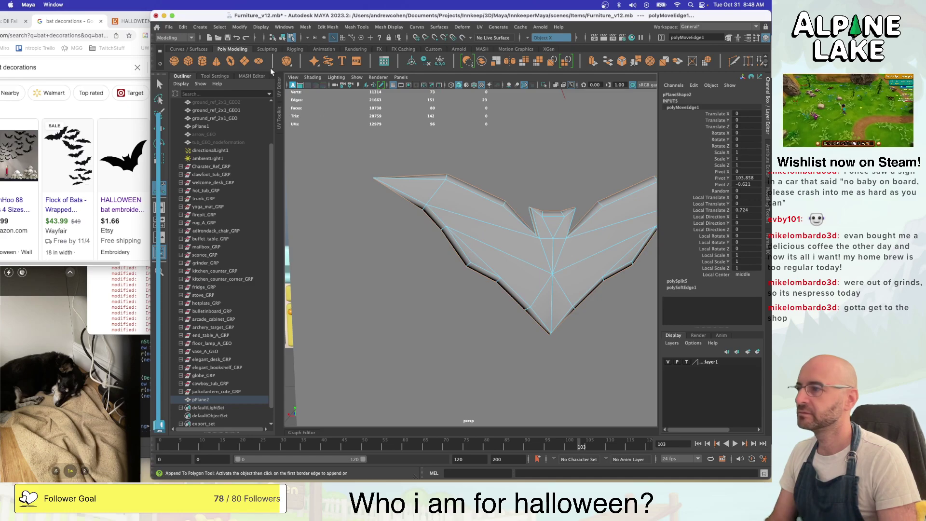
Switch to vertex mode and pull the middle rim vertices at the wing tips outward symmetrically
{"action": "left_click_drag", "start_coordinate": [461, 132], "coordinate": [361, 233], "text": "alt"}
{"action": "right_click_drag", "start_coordinate": [360, 232], "coordinate": [333, 243]}
{"action": "left_click_drag", "start_coordinate": [334, 250], "coordinate": [428, 181]}
{"action": "key", "text": "w"}
{"action": "key", "text": "f"}
{"action": "left_click_drag", "start_coordinate": [450, 237], "coordinate": [419, 231]}
Pull the middle rim vertices in the notches between the bat's head and wings outward, symmetrically on both sides
{"action": "right_click_drag", "start_coordinate": [541, 212], "coordinate": [468, 254], "text": "alt"}
{"action": "left_click_drag", "start_coordinate": [447, 236], "coordinate": [615, 278]}
{"action": "middle_click_drag", "start_coordinate": [615, 277], "coordinate": [517, 277], "text": "alt"}
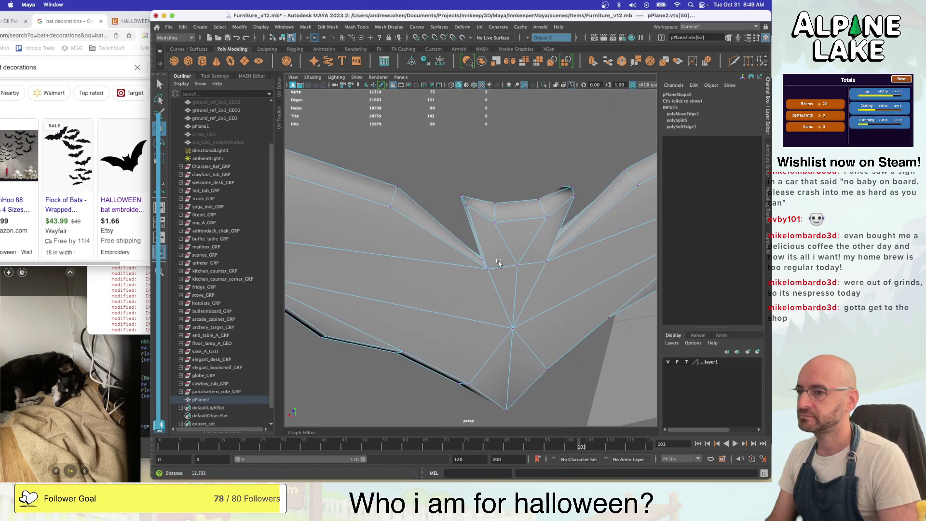
{"action": "right_click_drag", "start_coordinate": [454, 263], "coordinate": [486, 252], "text": "alt"}
{"action": "key", "text": "q"}
{"action": "left_click", "coordinate": [486, 261]}
{"action": "key", "text": "w"}
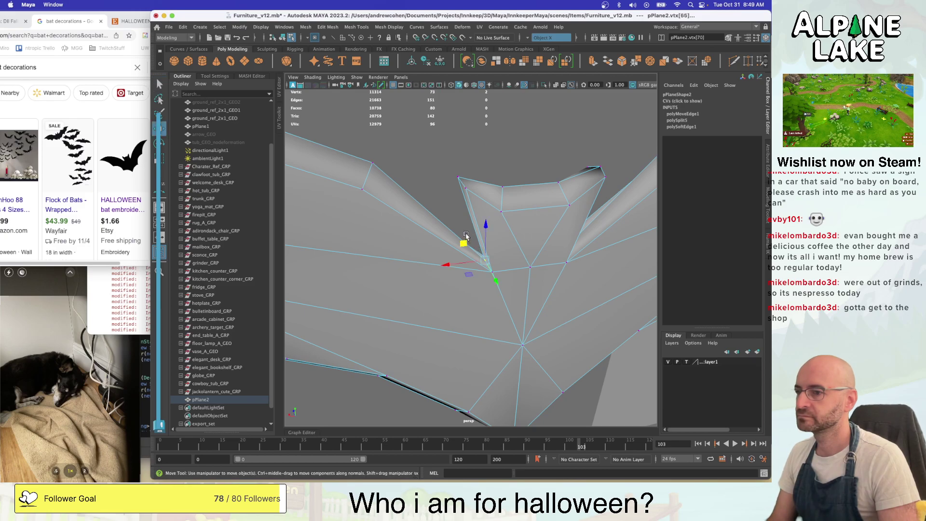
{"action": "left_click_drag", "start_coordinate": [466, 235], "coordinate": [454, 224]}
Push the middle rim vertices at the bat's ear tips up and outward symmetrically
{"action": "key", "text": "q"}
{"action": "left_click", "coordinate": [457, 177]}
{"action": "key", "text": "w"}
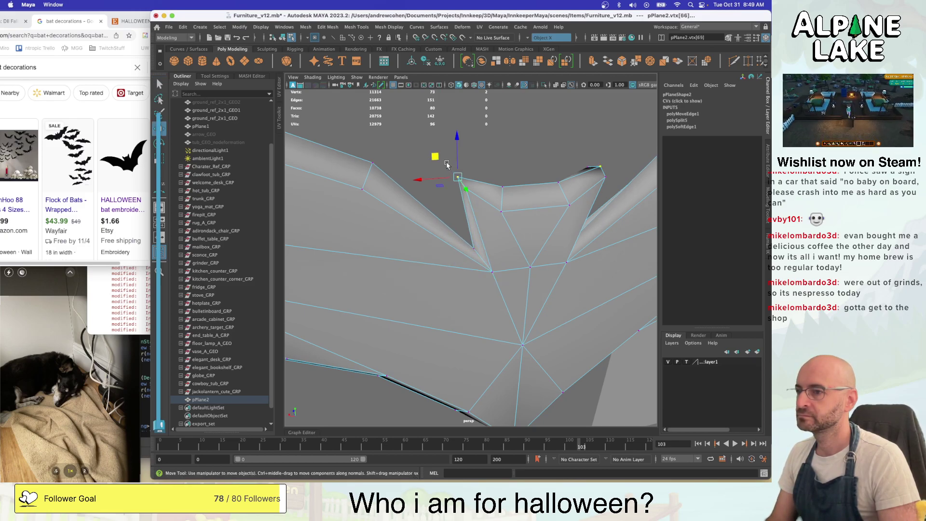
{"action": "left_click_drag", "start_coordinate": [435, 156], "coordinate": [418, 138]}
Lower the middle rim vertex at the bat's bottom point slightly to sharpen the tip
{"action": "right_click_drag", "start_coordinate": [405, 154], "coordinate": [353, 181], "text": "alt"}
{"action": "left_click_drag", "start_coordinate": [353, 181], "coordinate": [436, 159], "text": "alt"}
{"action": "key", "text": "q"}
{"action": "left_click", "coordinate": [465, 345]}
{"action": "key", "text": "w"}
{"action": "left_click_drag", "start_coordinate": [467, 314], "coordinate": [468, 332]}
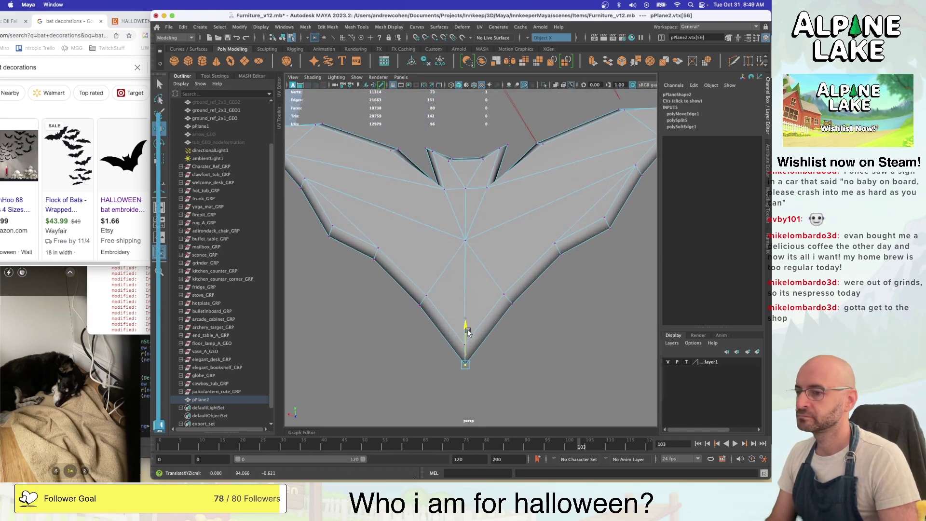
Return to object mode and delete the bat's construction history
{"action": "right_click_drag", "start_coordinate": [475, 315], "coordinate": [425, 226], "text": "alt"}
{"action": "left_click_drag", "start_coordinate": [424, 226], "coordinate": [439, 232], "text": "alt"}
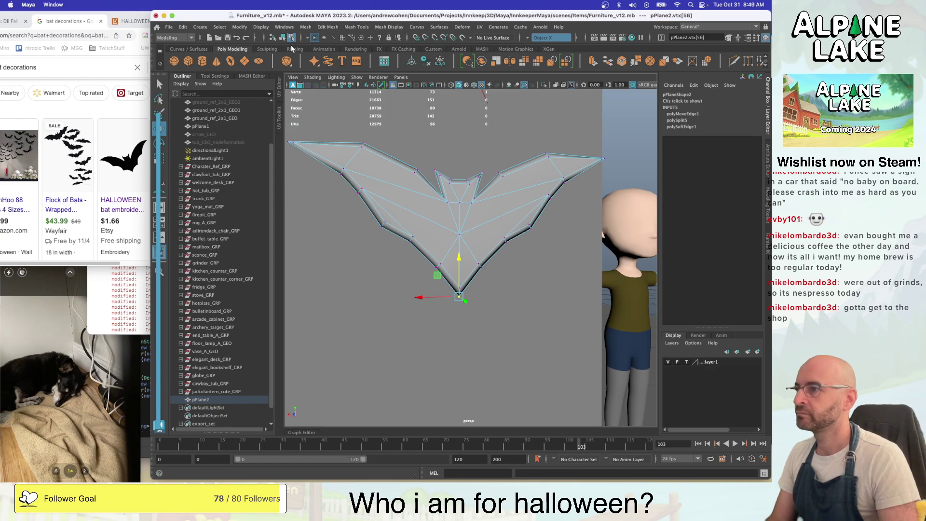
{"action": "left_click", "coordinate": [283, 38]}
{"action": "key", "text": "alt+shift+d"}
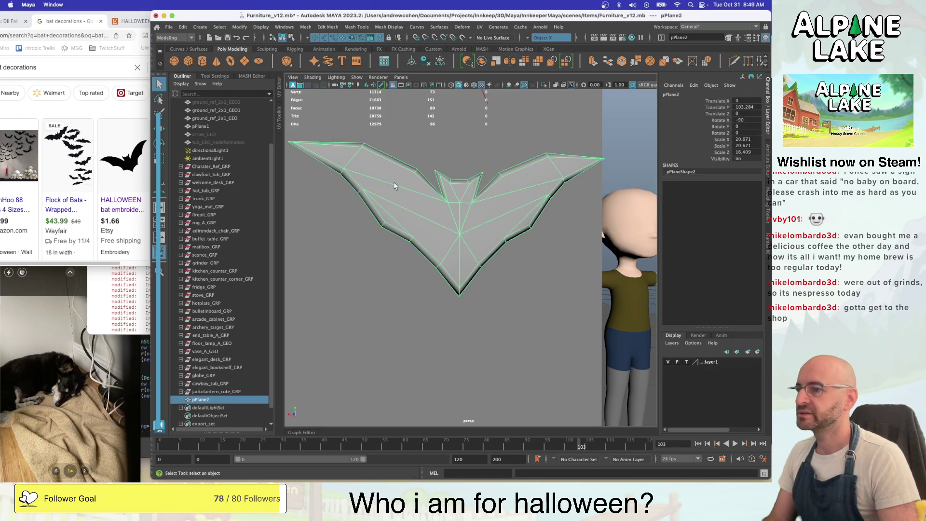
{"action": "key", "text": "alt+d"}
Freeze the bat's transformations so translation and rotation are zeroed and scale is 1
{"action": "left_click_drag", "start_coordinate": [560, 193], "coordinate": [487, 220], "text": "alt"}
{"action": "left_click", "coordinate": [475, 232]}
{"action": "right_click_drag", "start_coordinate": [487, 219], "coordinate": [393, 233], "text": "alt"}
{"action": "left_click_drag", "start_coordinate": [392, 235], "coordinate": [446, 234], "text": "alt"}
{"action": "key", "text": "w"}
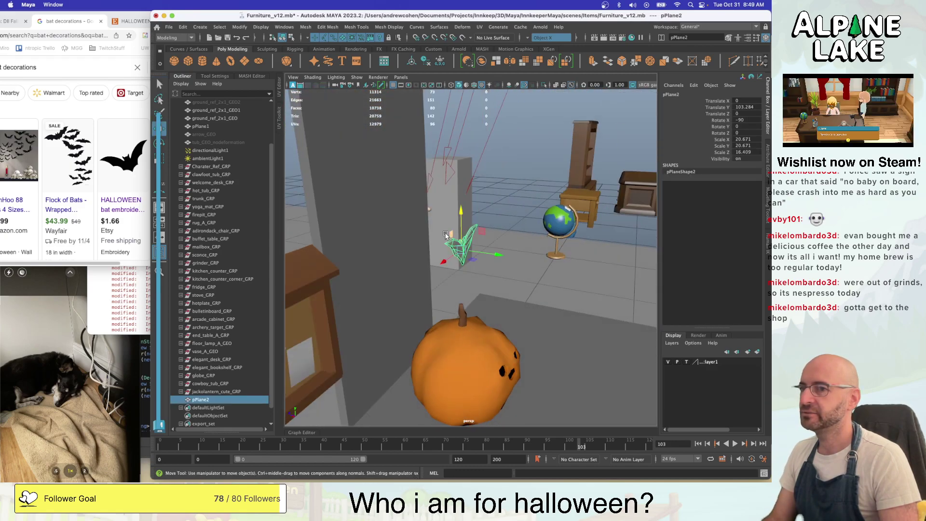
{"action": "key", "text": "alt+shift+f"}
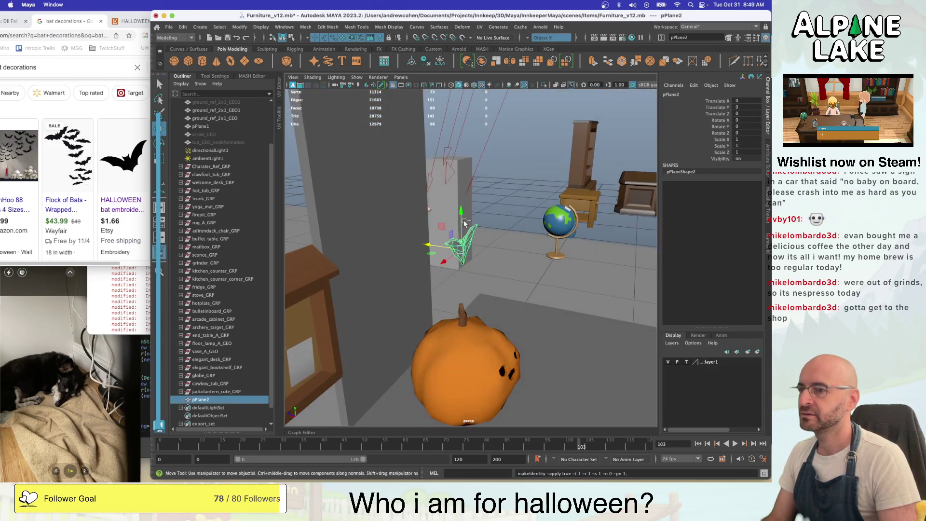
Move the bat along Z to about 49.76 so it sits against the face of the reference wall
{"action": "left_click_drag", "start_coordinate": [550, 226], "coordinate": [413, 234], "text": "alt"}
{"action": "left_click_drag", "start_coordinate": [349, 203], "coordinate": [387, 221]}
{"action": "key", "text": "f"}
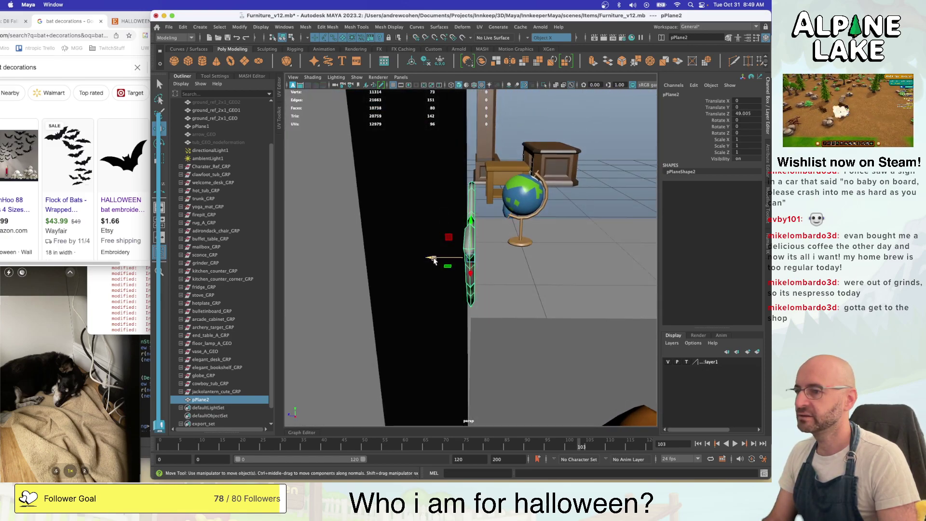
{"action": "left_click_drag", "start_coordinate": [434, 261], "coordinate": [315, 329]}
{"action": "scroll", "coordinate": [415, 244], "scroll_direction": "down", "scroll_amount": 5}
{"action": "scroll", "coordinate": [336, 325], "scroll_direction": "up", "scroll_amount": 5}
{"action": "key", "text": "e"}
{"action": "scroll", "coordinate": [523, 233], "scroll_direction": "down", "scroll_amount": 5}
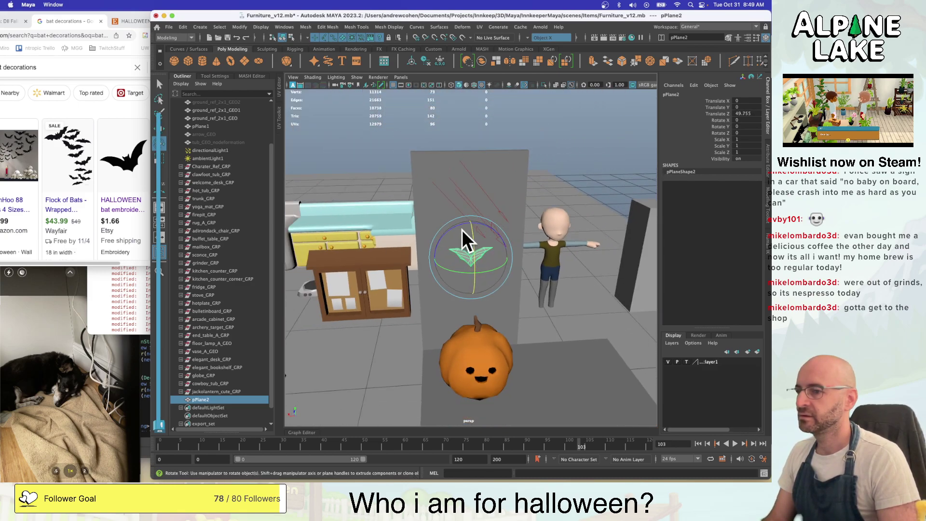
{"action": "mouse_move", "coordinate": [462, 230]}
{"action": "left_mouse_down", "text": "alt"}
{"action": "mouse_move", "coordinate": [455, 224]}
{"action": "mouse_move", "coordinate": [493, 248]}
{"action": "mouse_move", "coordinate": [456, 238]}
{"action": "left_mouse_up", "text": "alt"}
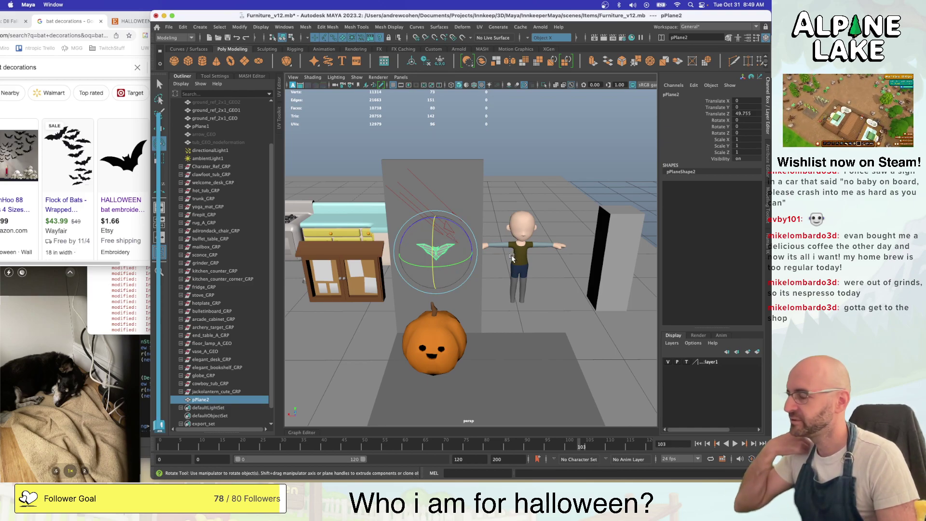
Duplicate the reference wall panel, slide the copy alongside the original, and reselect the bat
{"action": "left_click", "coordinate": [473, 217]}
{"action": "key", "text": "super+d"}
{"action": "key", "text": "w"}
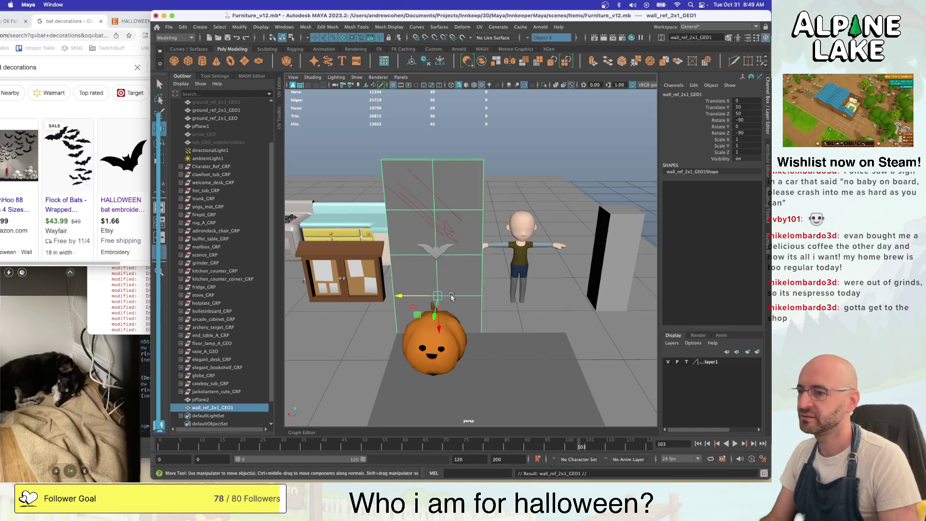
{"action": "left_click_drag", "start_coordinate": [409, 297], "coordinate": [511, 296]}
{"action": "left_click", "coordinate": [438, 248]}
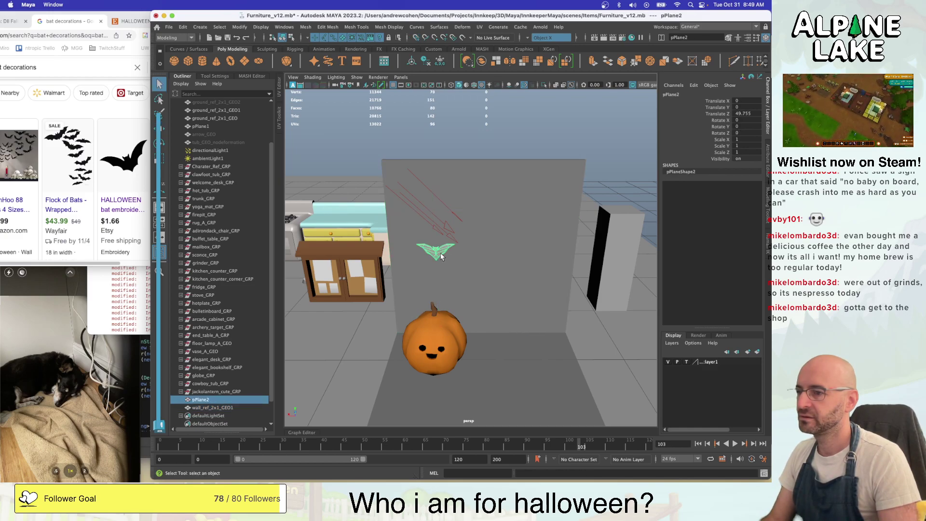
Try tilting the bat about 27.5 degrees around Z, and undo the rotation
{"action": "key", "text": "e"}
{"action": "left_click_drag", "start_coordinate": [439, 225], "coordinate": [467, 230]}
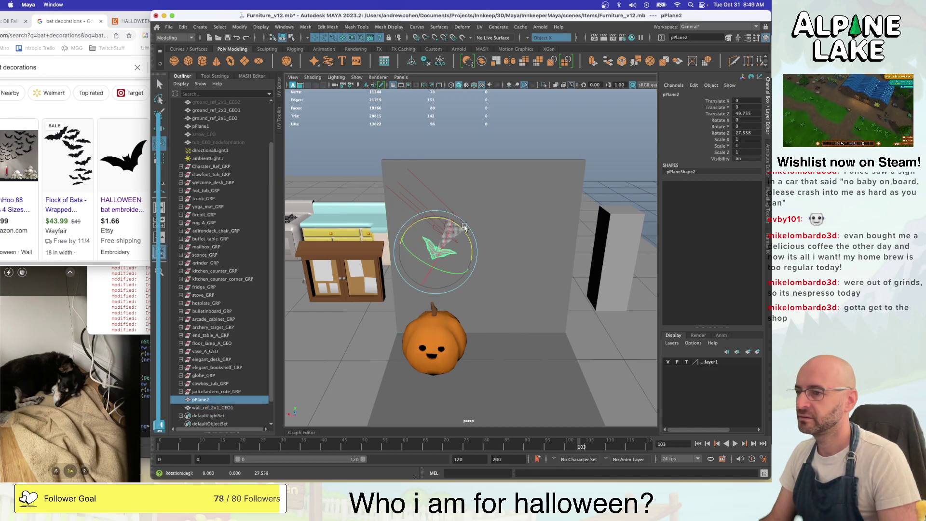
{"action": "key", "text": "super+z"}
Move the bat to about X -41.65 and Z 50, and place a duplicate of it at X 0
{"action": "key", "text": "w"}
{"action": "left_click_drag", "start_coordinate": [409, 253], "coordinate": [433, 258]}
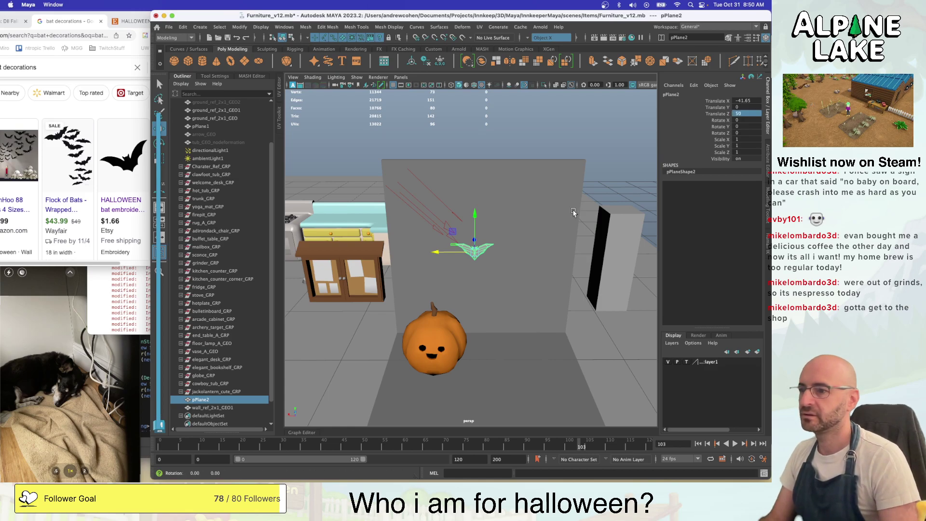
{"action": "mouse_move", "coordinate": [573, 207]}
{"action": "left_mouse_down", "text": "alt"}
{"action": "mouse_move", "coordinate": [573, 221]}
{"action": "mouse_move", "coordinate": [573, 211]}
{"action": "left_mouse_up", "text": "alt"}
{"action": "key", "text": "super+d"}
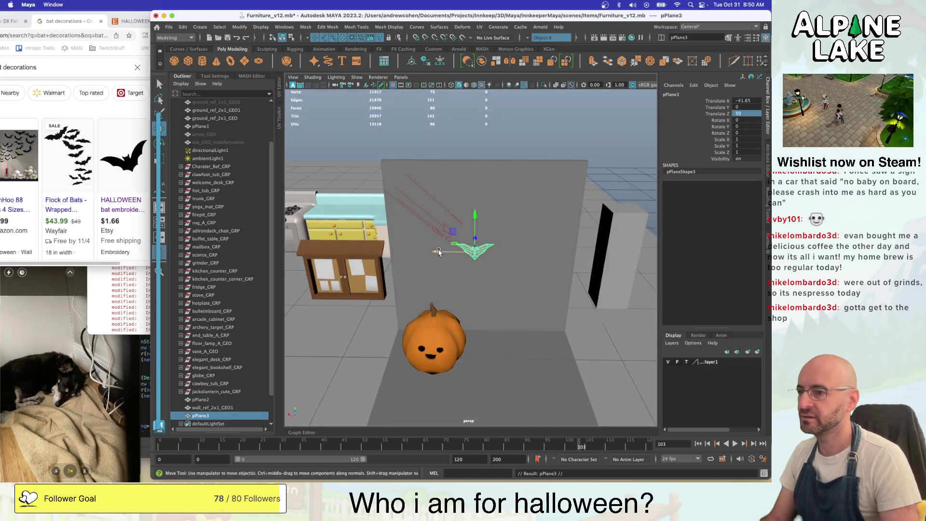
{"action": "left_click_drag", "start_coordinate": [437, 252], "coordinate": [399, 252]}
Try tilting the duplicated bat about 24.6 degrees around Z
{"action": "key", "text": "e"}
{"action": "left_click_drag", "start_coordinate": [445, 227], "coordinate": [453, 233]}
{"action": "key", "text": "w"}
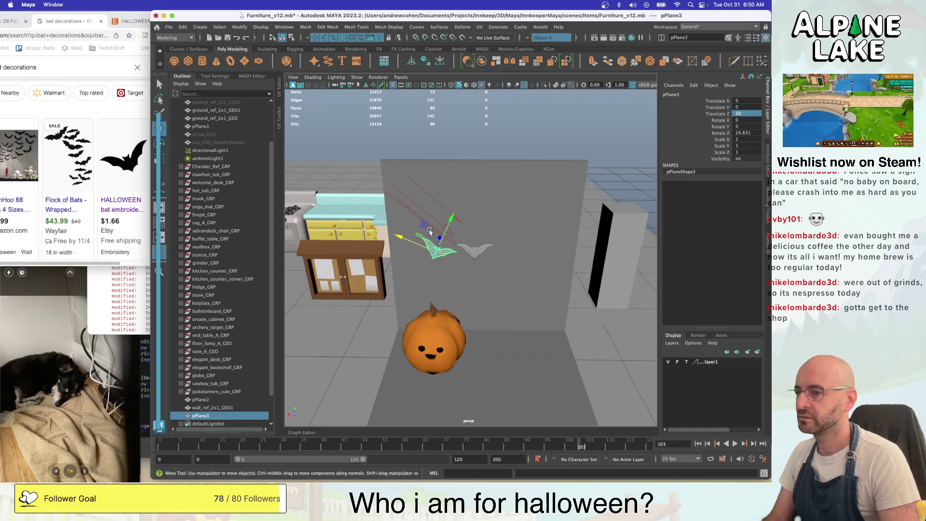
Duplicate the bat at X 0 and move the copy to about X 42.68, extending the row
{"action": "key", "text": "ctrl+d"}
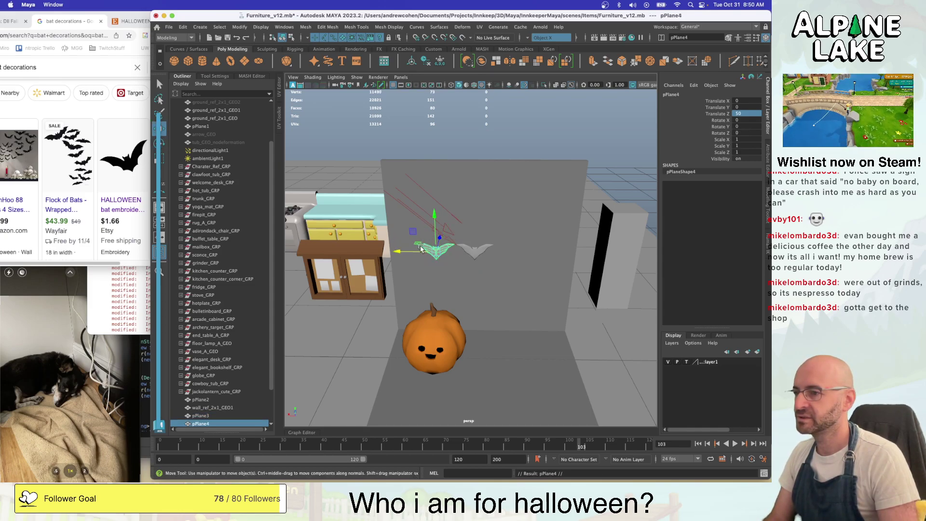
{"action": "left_click_drag", "start_coordinate": [414, 254], "coordinate": [363, 255]}
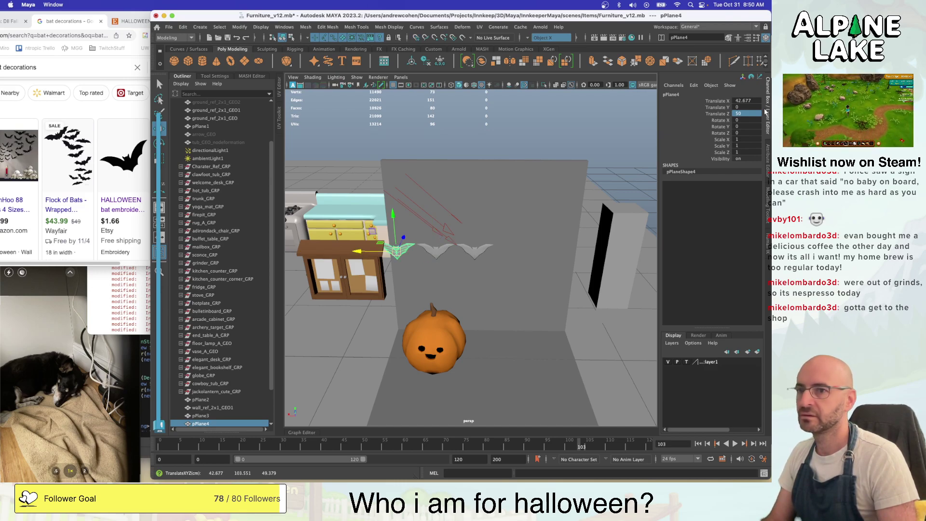
{"action": "key", "text": "q"}
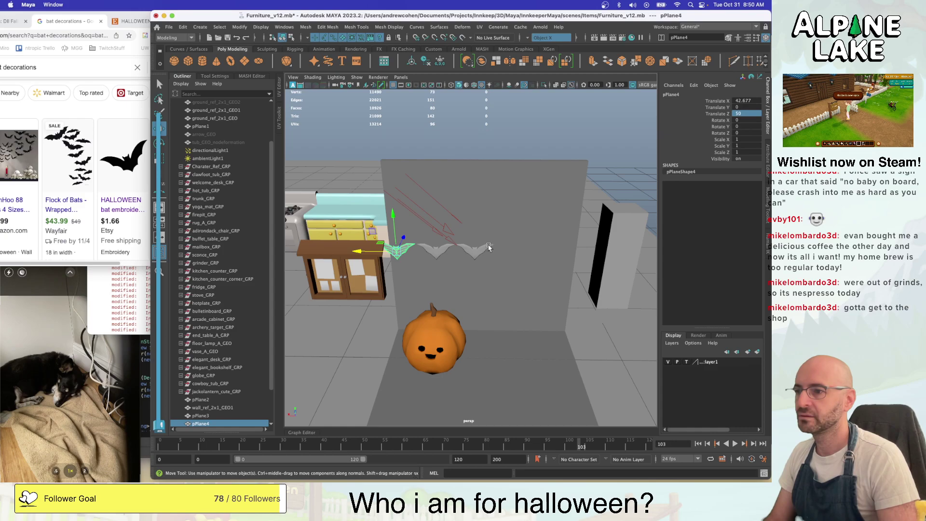
Use wireframe display and vertex snapping to align the original bat to X -50, and return to shaded display
{"action": "left_click", "coordinate": [484, 252]}
{"action": "left_click", "coordinate": [746, 101]}
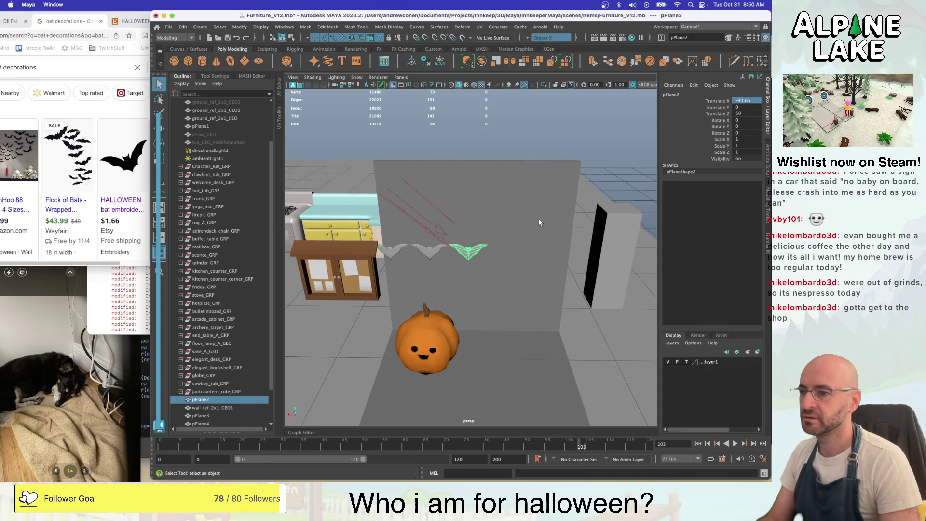
{"action": "key", "text": "4"}
{"action": "left_click_drag", "start_coordinate": [472, 244], "coordinate": [489, 230], "text": "alt"}
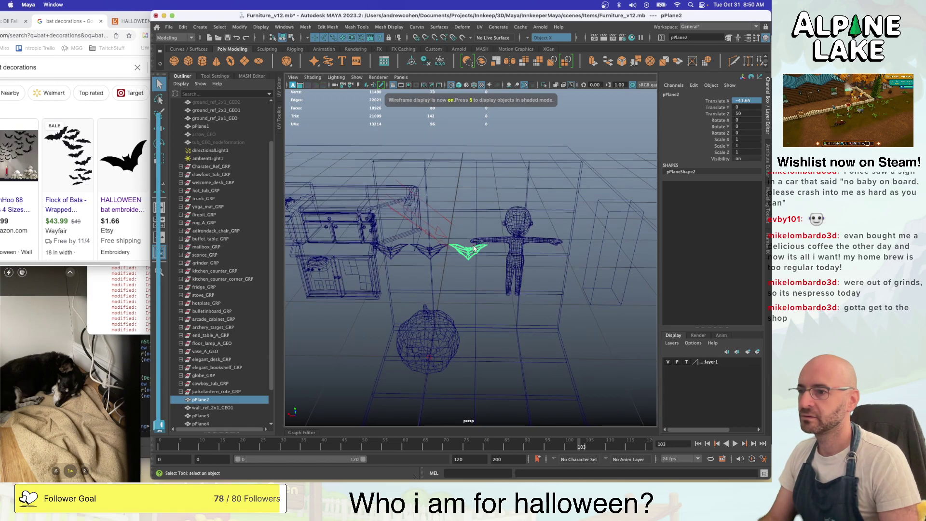
{"action": "key", "text": "w"}
{"action": "key", "text": "v"}
{"action": "left_click_drag", "start_coordinate": [428, 252], "coordinate": [431, 253]}
{"action": "left_click", "coordinate": [432, 253]}
{"action": "key", "text": "5"}
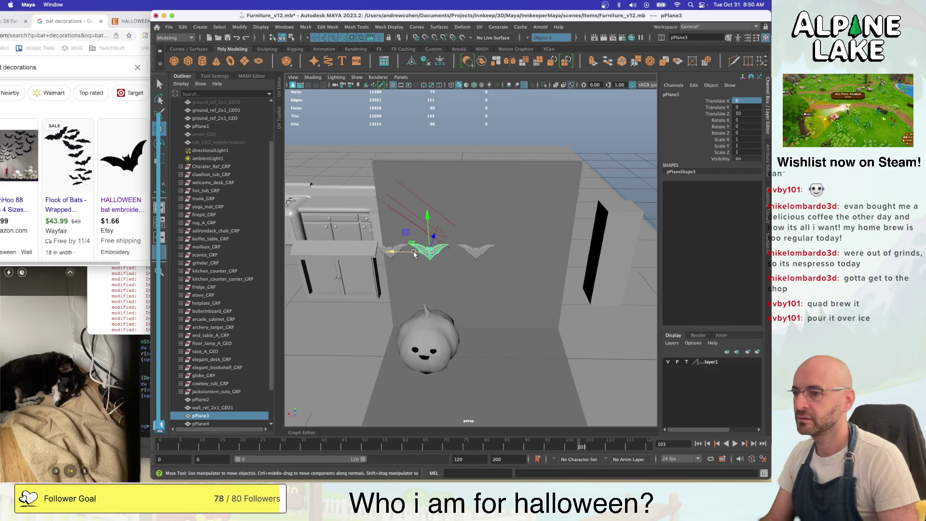
Snap the last duplicated bat to the outer edge of the original wall at X 50
{"action": "key", "text": "q"}
{"action": "left_click", "coordinate": [394, 251]}
{"action": "middle_click_drag", "start_coordinate": [394, 251], "coordinate": [422, 245], "text": "alt"}
{"action": "key", "text": "w"}
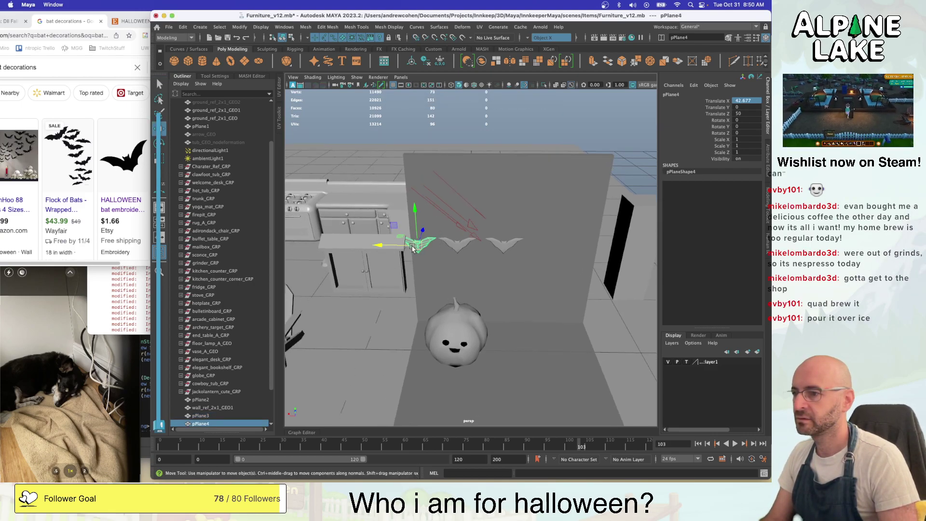
{"action": "left_click_drag", "start_coordinate": [408, 248], "coordinate": [409, 168]}
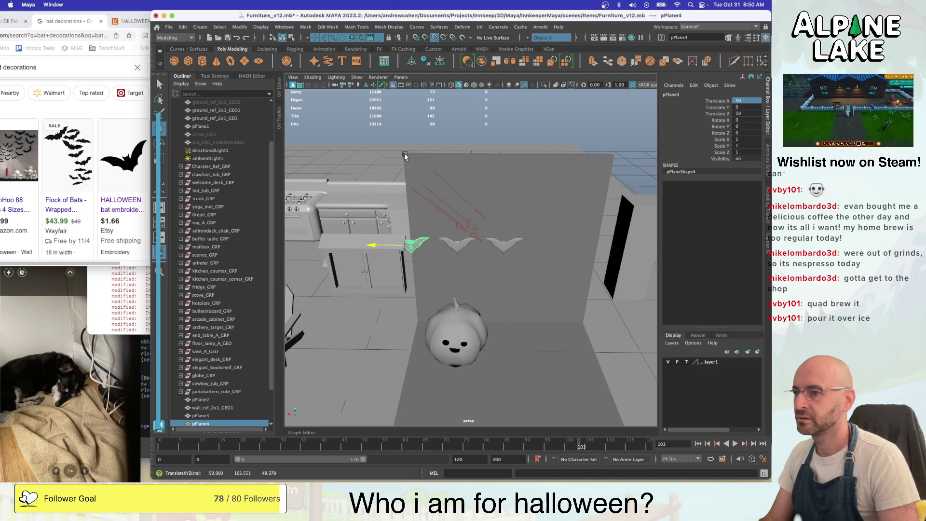
Duplicate the bat twice and snap the copies along the wall to continue the evenly spaced row, one at X -100
{"action": "key", "text": "super+d"}
{"action": "key", "text": "super+d"}
{"action": "left_click_drag", "start_coordinate": [386, 247], "coordinate": [549, 245]}
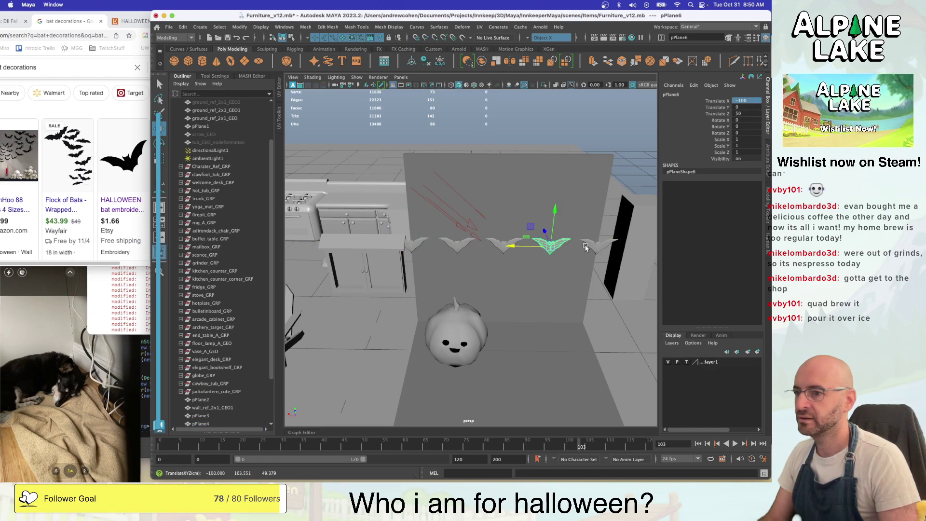
Select all five bats in the row and frame them to check their spacing
{"action": "key", "text": "q"}
{"action": "left_click", "coordinate": [590, 245], "text": "shift"}
{"action": "left_click", "coordinate": [509, 247]}
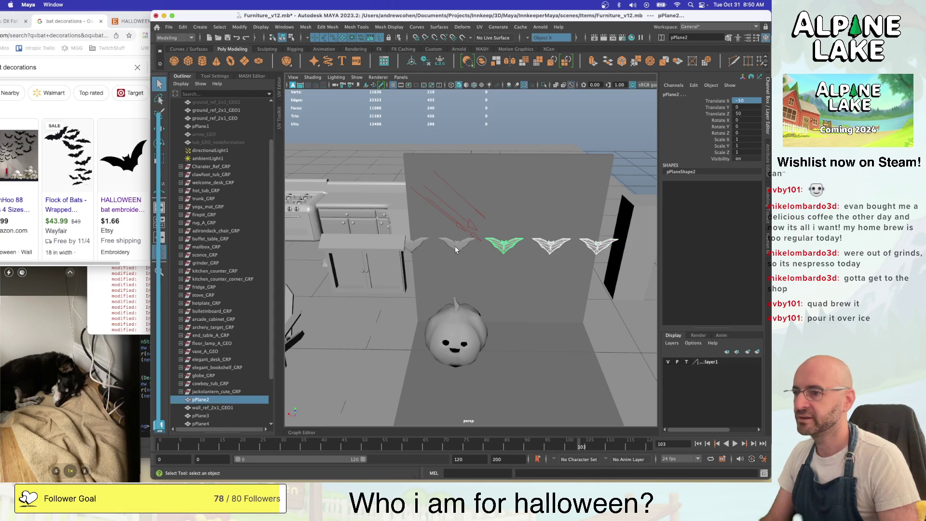
{"action": "left_click", "coordinate": [456, 246], "text": "shift"}
{"action": "left_click", "coordinate": [417, 245], "text": "shift"}
{"action": "key", "text": "f"}
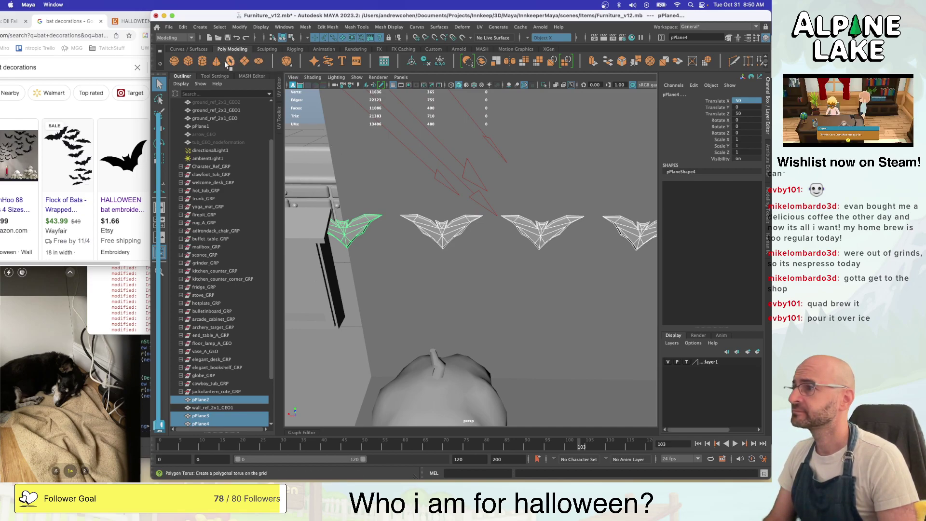
Create a polygon cube and move it up to about X 16.4, Y 135.7, near the row of bats
{"action": "left_click", "coordinate": [188, 61]}
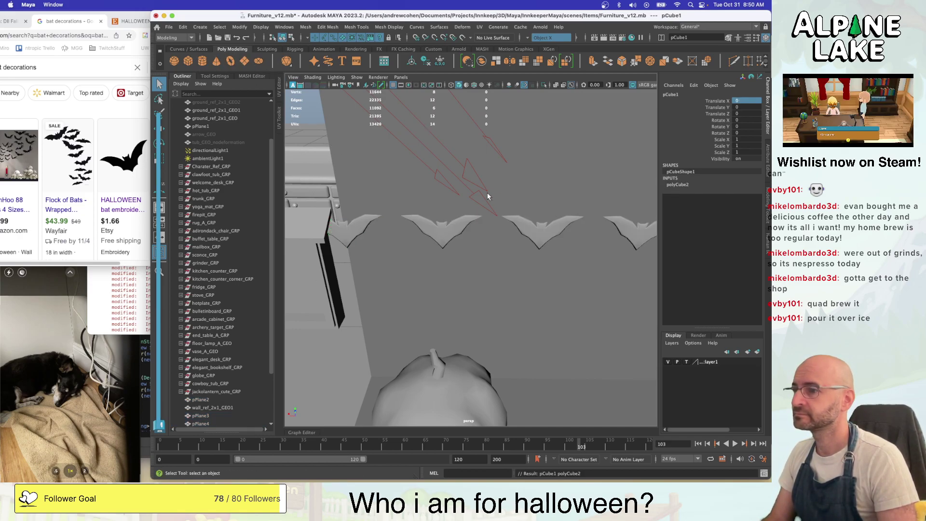
{"action": "key", "text": "["}
{"action": "key", "text": "w"}
{"action": "left_click_drag", "start_coordinate": [462, 305], "coordinate": [444, 200]}
{"action": "left_click_drag", "start_coordinate": [433, 240], "coordinate": [418, 242]}
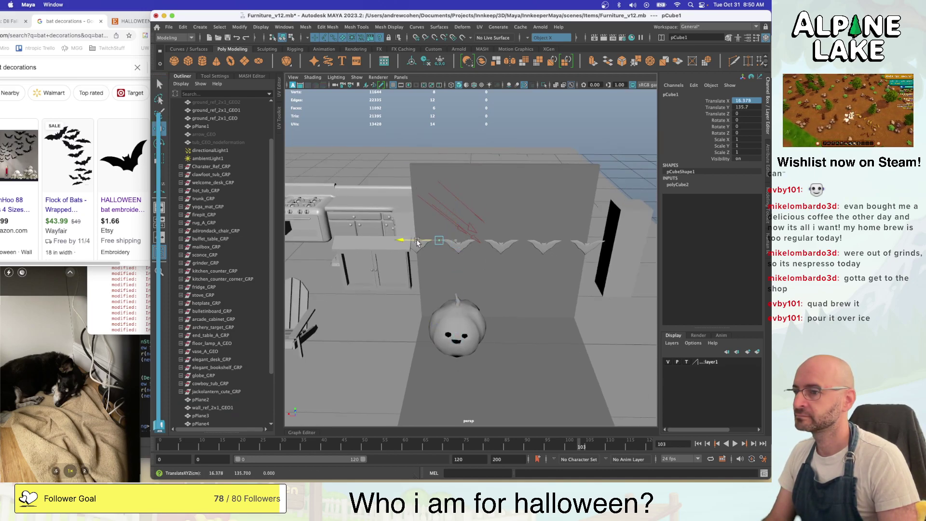
Snap the cube to the wing-tip vertex of the bat at X 0
{"action": "key", "text": "f"}
{"action": "right_click_drag", "start_coordinate": [525, 248], "coordinate": [399, 247], "text": "alt"}
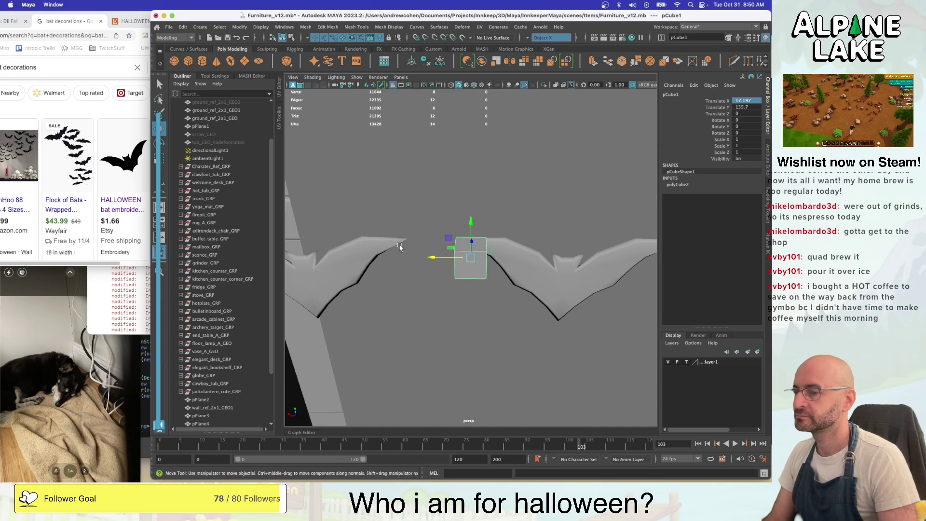
{"action": "left_click_drag", "start_coordinate": [399, 247], "coordinate": [347, 270], "text": "alt"}
{"action": "key", "text": "v"}
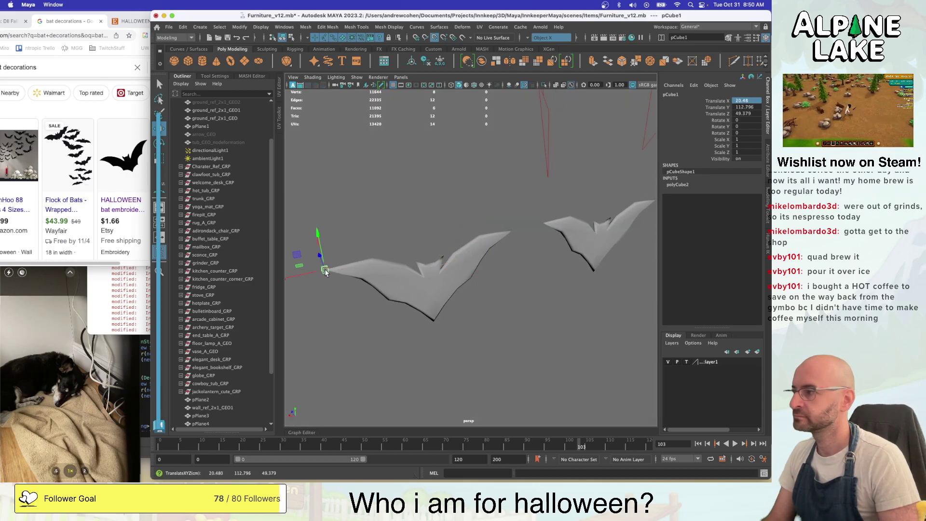
Center the cube in the gap between two wing tips at about X 25.2, Y 112.2, and scale it to about 6.16 in X
{"action": "left_click_drag", "start_coordinate": [388, 230], "coordinate": [465, 183], "text": "alt"}
{"action": "key", "text": "f"}
{"action": "right_click_drag", "start_coordinate": [598, 189], "coordinate": [376, 219], "text": "alt"}
{"action": "left_click_drag", "start_coordinate": [377, 219], "coordinate": [425, 226], "text": "alt"}
{"action": "middle_click_drag", "start_coordinate": [497, 231], "coordinate": [553, 198], "text": "alt"}
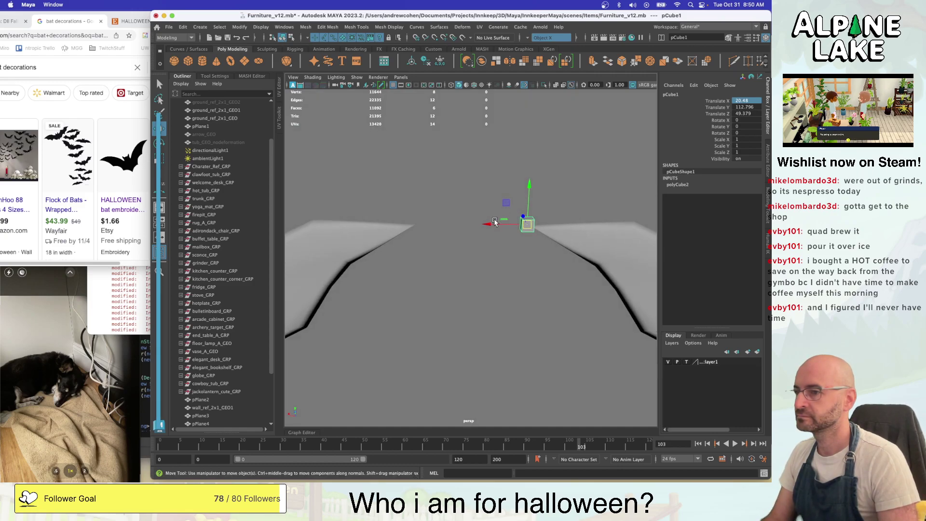
{"action": "left_click_drag", "start_coordinate": [494, 222], "coordinate": [471, 196]}
{"action": "key", "text": "r"}
{"action": "left_click_drag", "start_coordinate": [443, 233], "coordinate": [380, 238]}
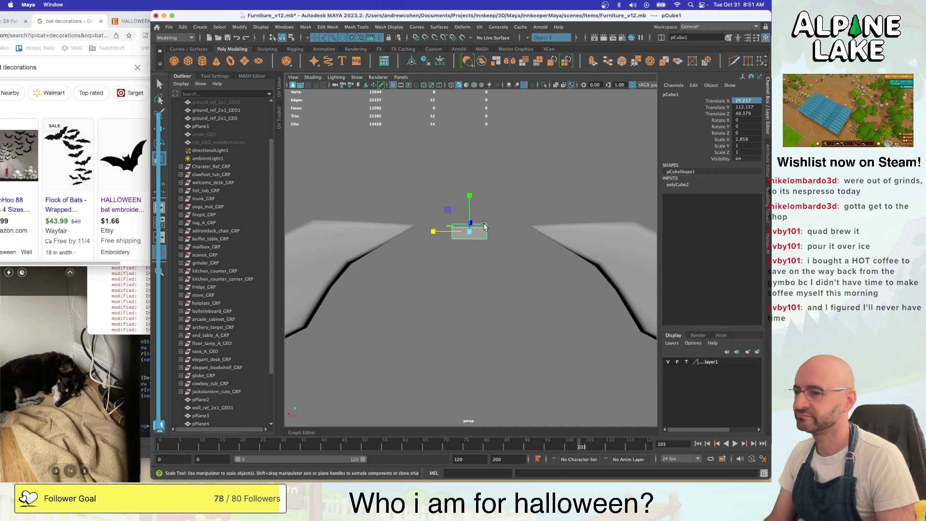
Delete both end faces of the stretched cube in the gap between the wing tips
{"action": "left_click_drag", "start_coordinate": [484, 226], "coordinate": [433, 240], "text": "alt"}
{"action": "key", "text": "q"}
{"action": "right_click", "coordinate": [433, 240]}
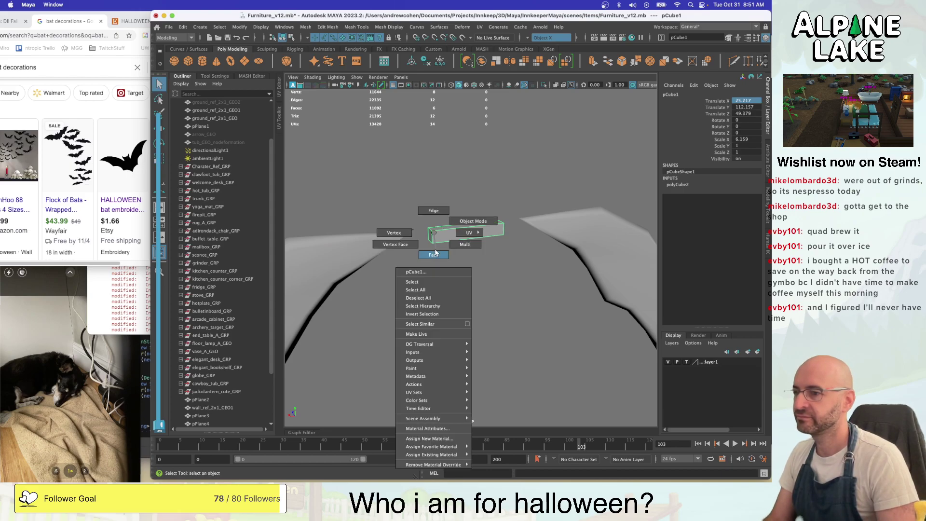
{"action": "left_click", "coordinate": [434, 254]}
{"action": "left_click", "coordinate": [462, 240]}
{"action": "key", "text": "Delete"}
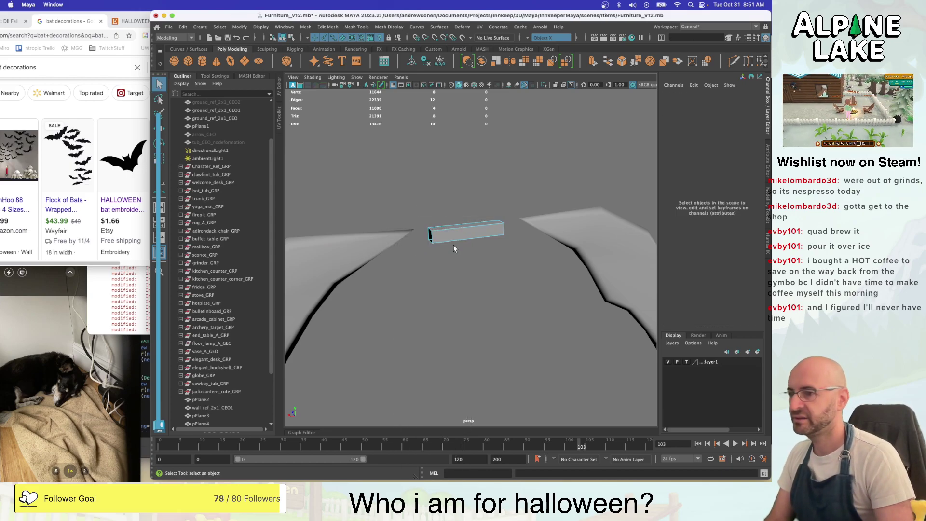
Extend both open ends of the cube into the neighbouring wing tips and scale the end edges to about 0.73 in Y and Z
{"action": "right_click_drag", "start_coordinate": [436, 232], "coordinate": [436, 212]}
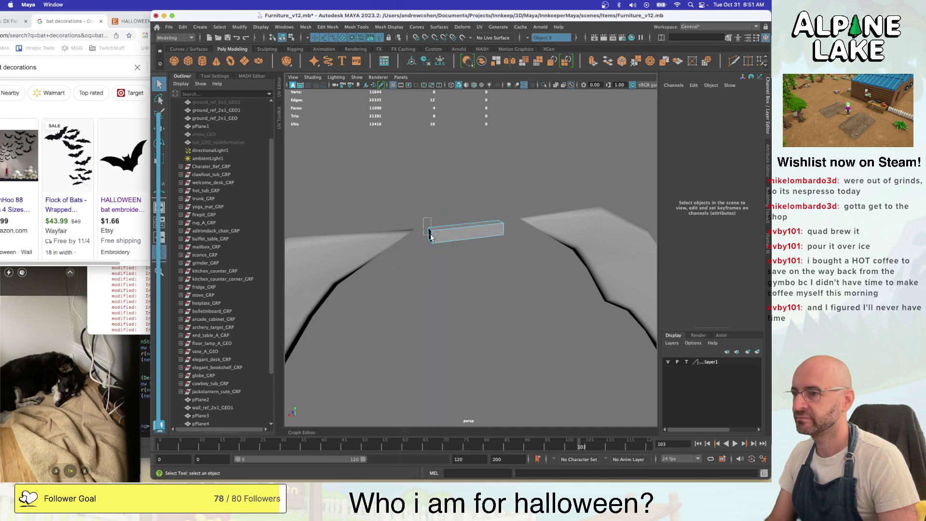
{"action": "left_click_drag", "start_coordinate": [421, 211], "coordinate": [512, 251]}
{"action": "key", "text": "w"}
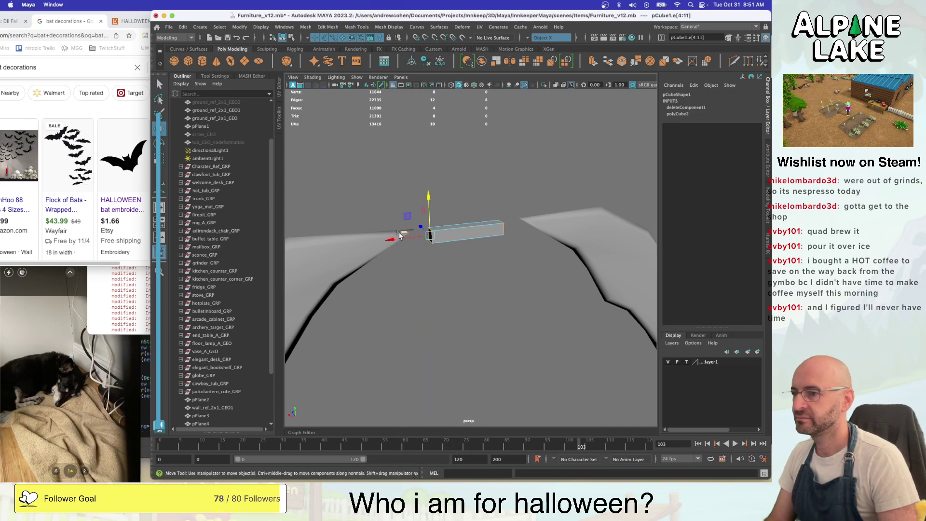
{"action": "left_click_drag", "start_coordinate": [393, 236], "coordinate": [347, 255]}
{"action": "key", "text": "r"}
{"action": "left_click_drag", "start_coordinate": [362, 222], "coordinate": [362, 227]}
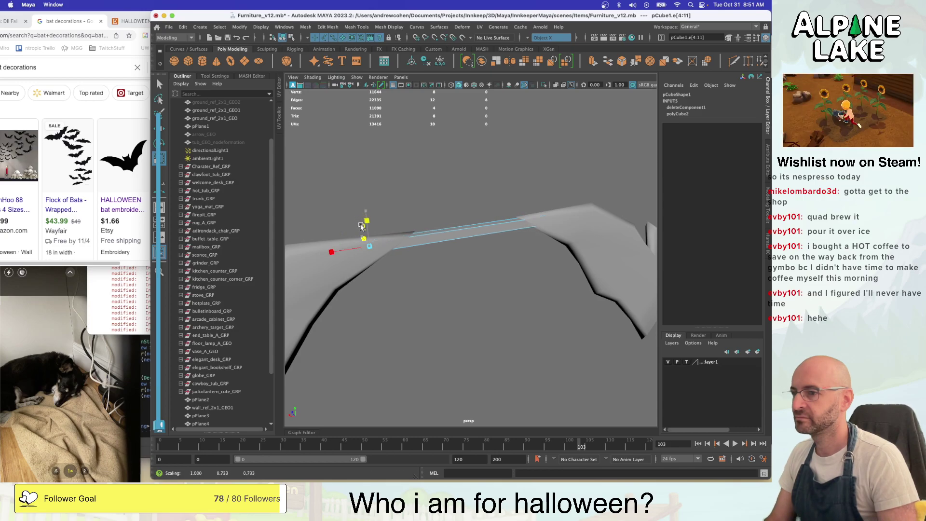
{"action": "key", "text": "F8"}
{"action": "key", "text": "q"}
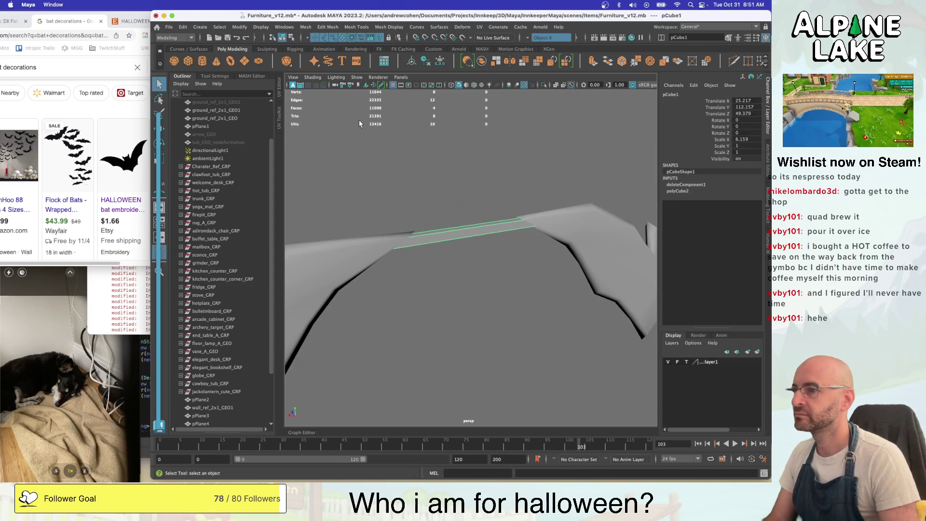
Delete the connector piece's construction history and soften its edges
{"action": "left_click", "coordinate": [441, 233]}
{"action": "left_click", "coordinate": [442, 235]}
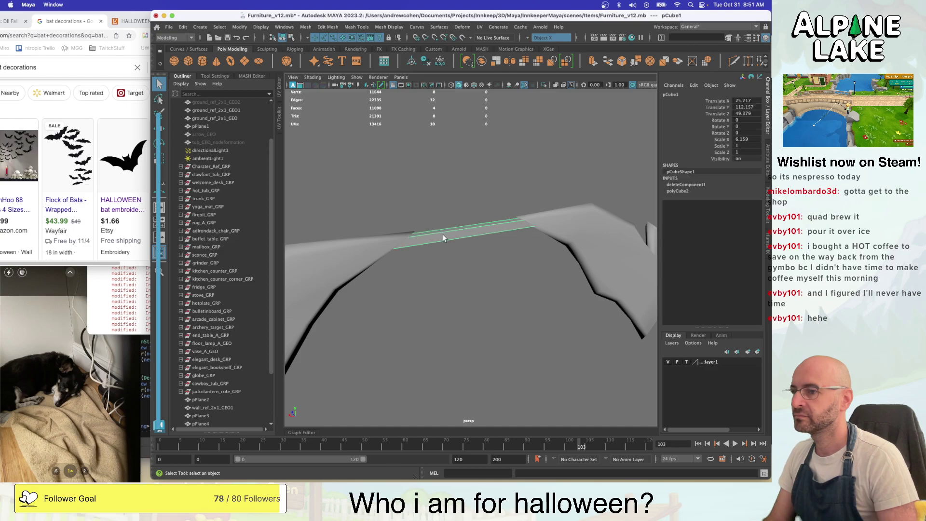
{"action": "key", "text": "alt+shift+d"}
{"action": "left_click", "coordinate": [389, 27]}
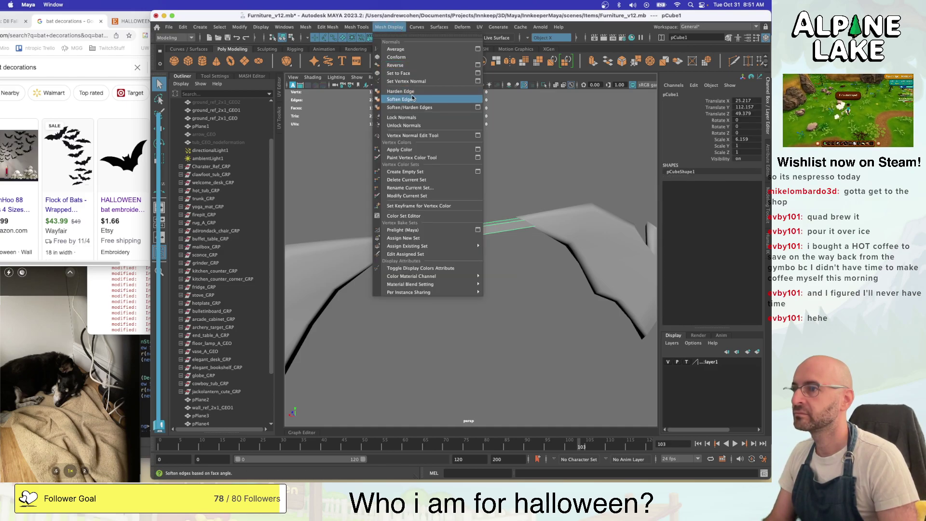
{"action": "left_click", "coordinate": [449, 174]}
{"action": "left_click", "coordinate": [466, 180]}
{"action": "scroll", "coordinate": [560, 219], "scroll_direction": "down", "scroll_amount": 5}
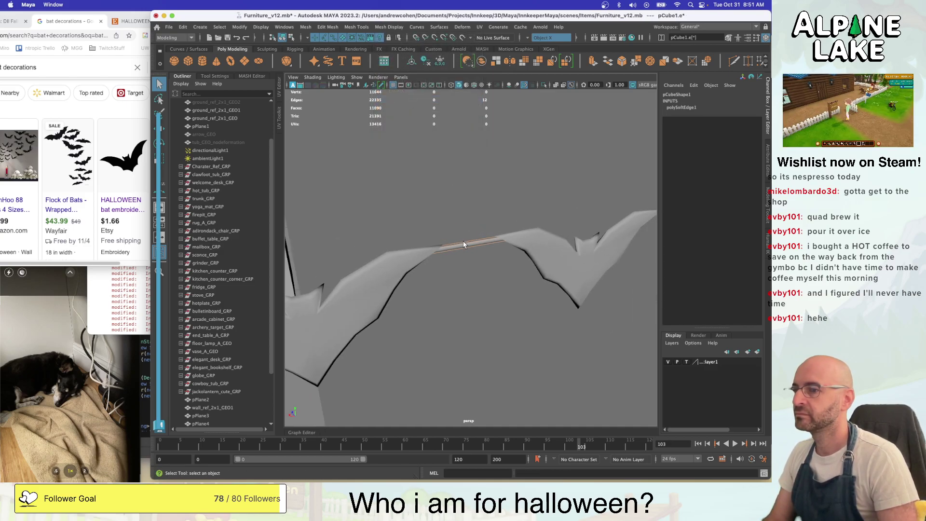
{"action": "left_click", "coordinate": [465, 246]}
{"action": "left_click", "coordinate": [541, 208]}
{"action": "left_click_drag", "start_coordinate": [550, 228], "coordinate": [558, 259], "text": "alt"}
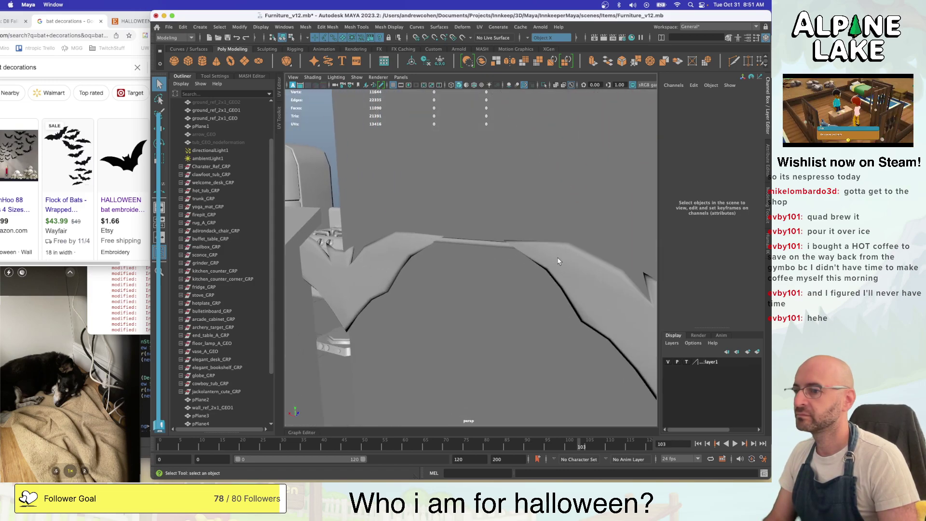
Insert an edge loop across the middle of the connector string and turn symmetry off
{"action": "left_click", "coordinate": [485, 242]}
{"action": "key", "text": "ctrl+shift+x"}
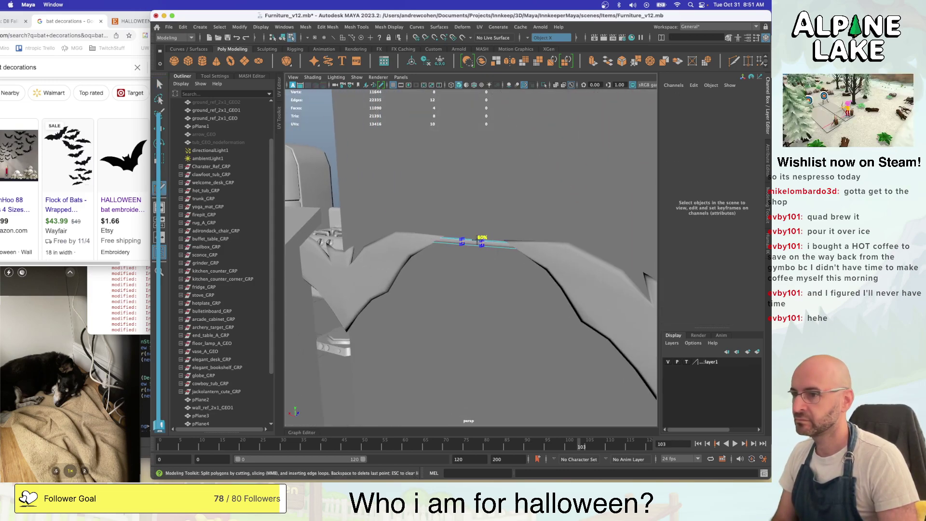
{"action": "left_click", "coordinate": [472, 242], "text": "ctrl"}
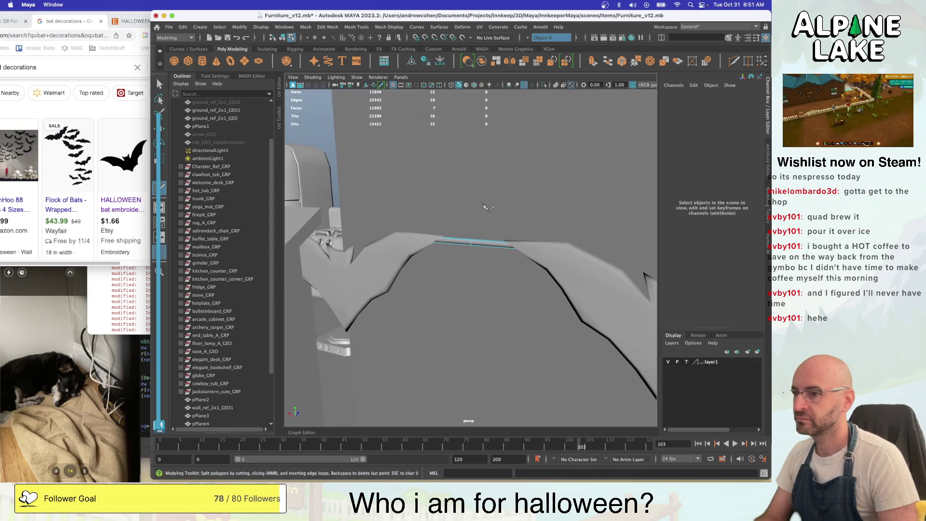
{"action": "key", "text": "q"}
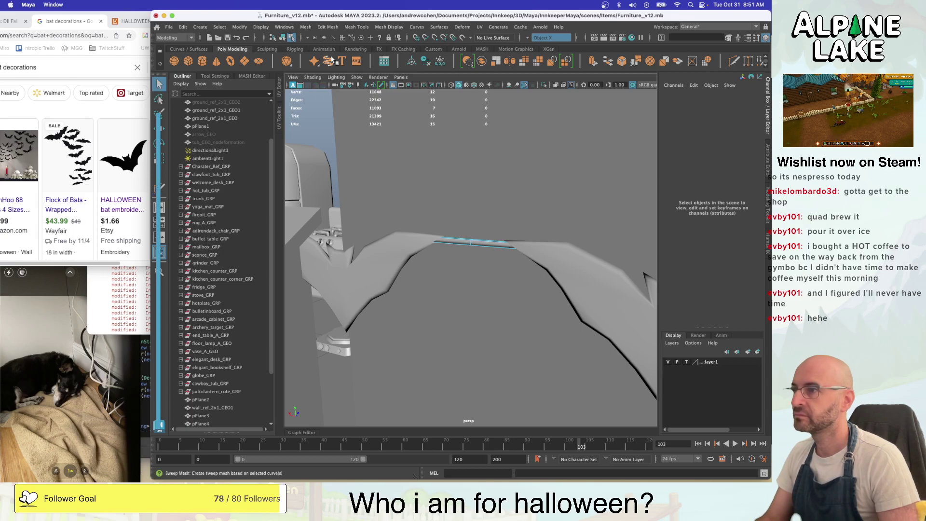
{"action": "left_click", "coordinate": [527, 38]}
{"action": "left_click", "coordinate": [543, 42]}
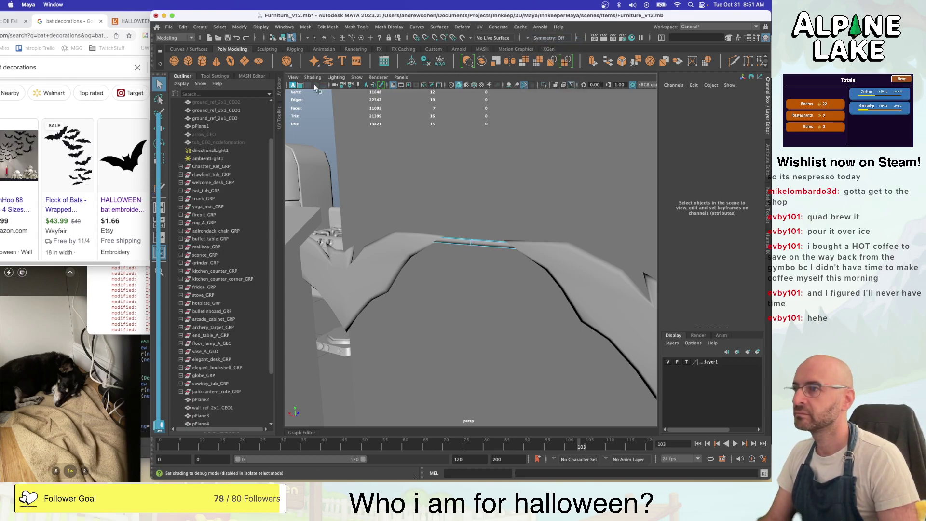
Clear the connector string's history, duplicate it, and move the copy along X to about -24.71 in the next wing-tip gap
{"action": "double_click", "coordinate": [467, 241]}
{"action": "key", "text": "w"}
{"action": "key", "text": "alt+shift+d"}
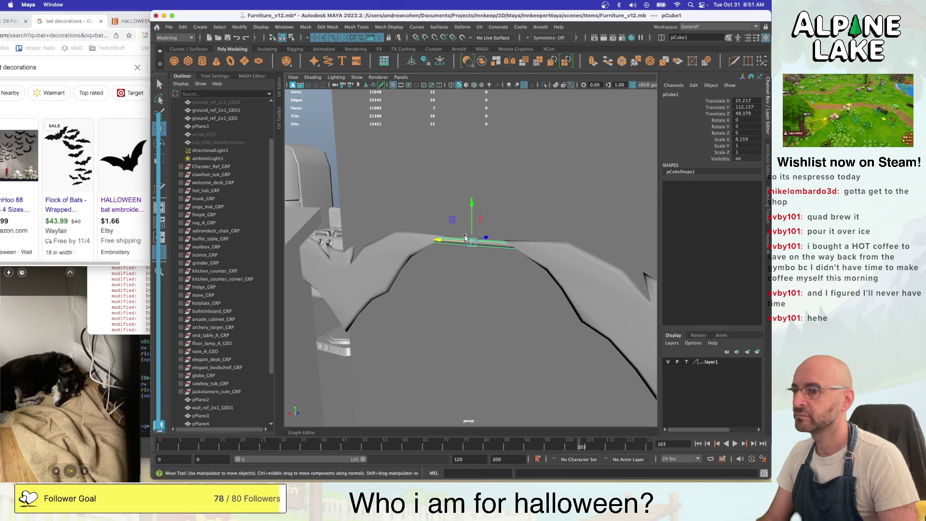
{"action": "right_click_drag", "start_coordinate": [541, 233], "coordinate": [313, 224], "text": "alt"}
{"action": "left_click_drag", "start_coordinate": [348, 203], "coordinate": [412, 212], "text": "alt"}
{"action": "scroll", "coordinate": [411, 212], "scroll_direction": "up", "scroll_amount": 3}
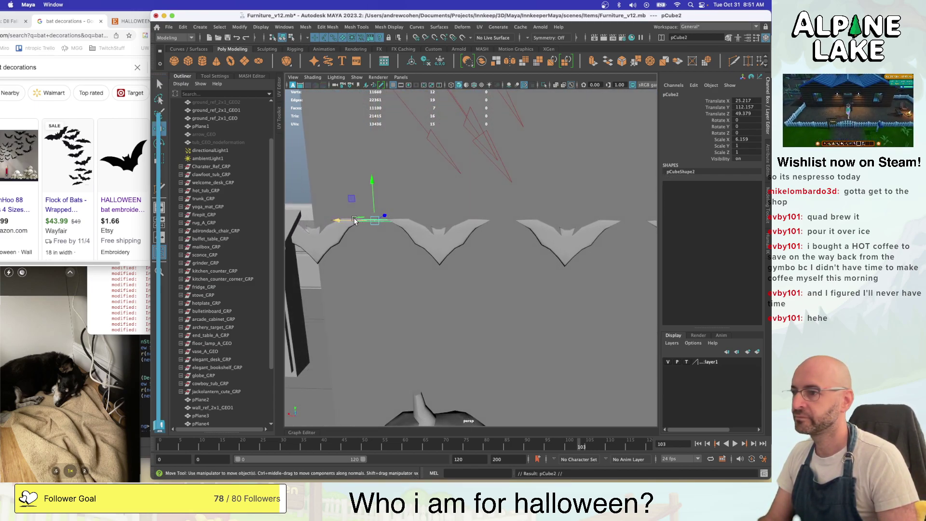
{"action": "left_click", "coordinate": [476, 233]}
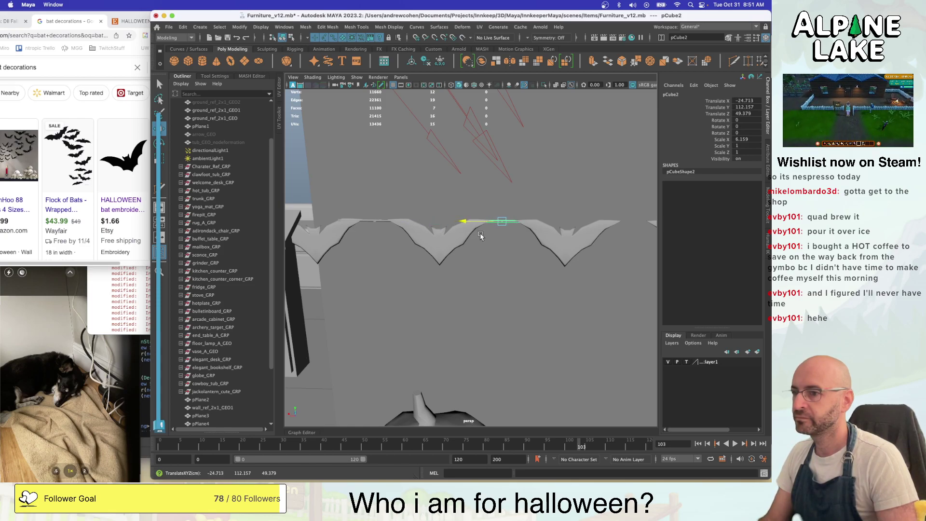
Repeat the duplicate with the same X offset twice to fill the two remaining gaps between bats
{"action": "key", "text": "shift+d"}
{"action": "middle_click_drag", "start_coordinate": [601, 229], "coordinate": [366, 199], "text": "alt"}
{"action": "key", "text": "shift+d"}
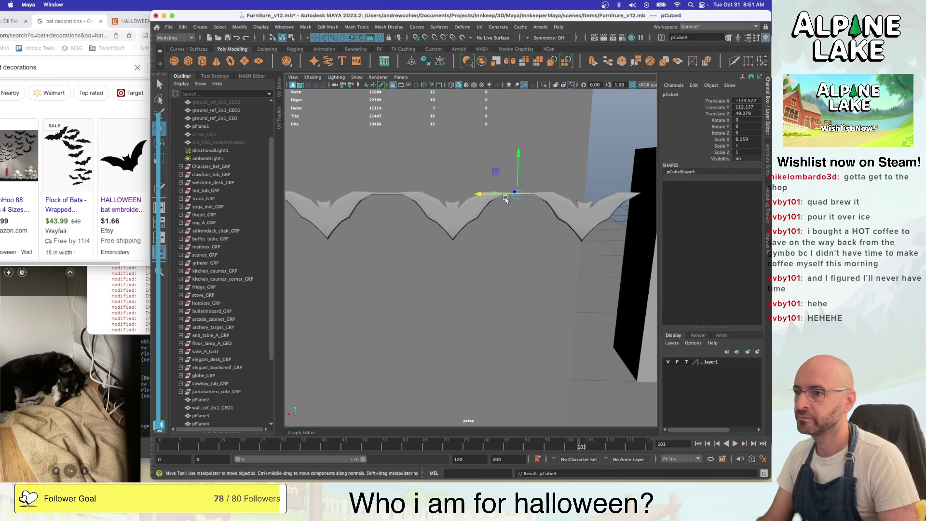
{"action": "right_click_drag", "start_coordinate": [506, 199], "coordinate": [427, 204], "text": "alt"}
{"action": "middle_click_drag", "start_coordinate": [427, 205], "coordinate": [501, 204], "text": "alt"}
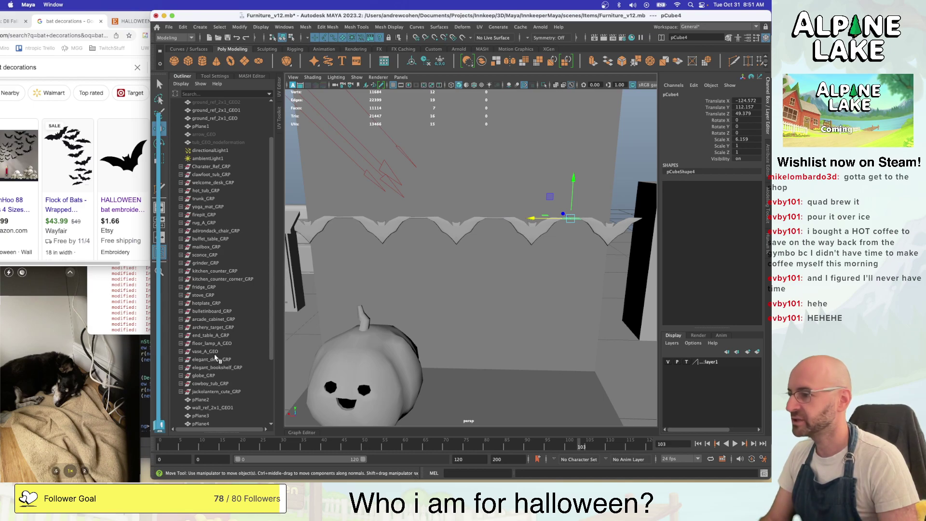
{"action": "right_click_drag", "start_coordinate": [345, 294], "coordinate": [268, 332], "text": "alt"}
Select all five bats and four connector strings, leaving out the reference wall, and combine them into one mesh
{"action": "scroll", "coordinate": [235, 351], "scroll_direction": "down", "scroll_amount": 4}
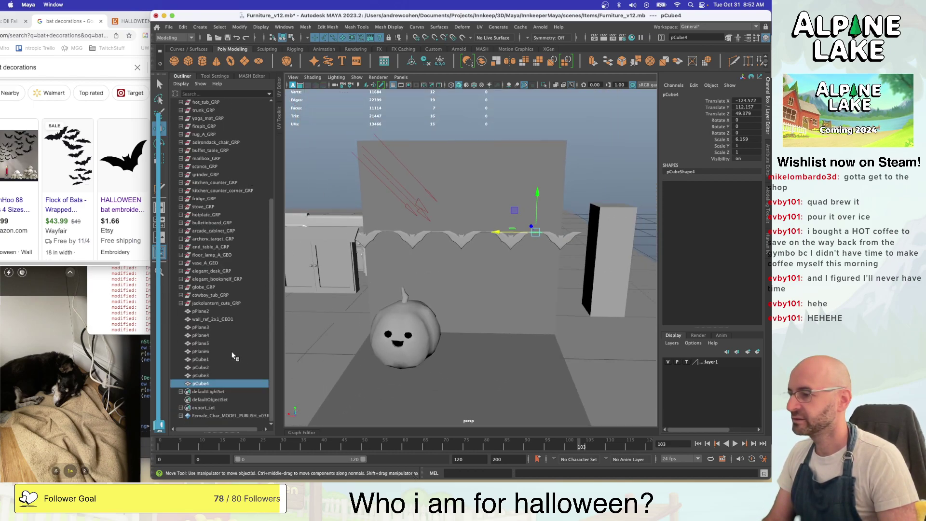
{"action": "left_click", "coordinate": [208, 327]}
{"action": "left_click", "coordinate": [208, 312]}
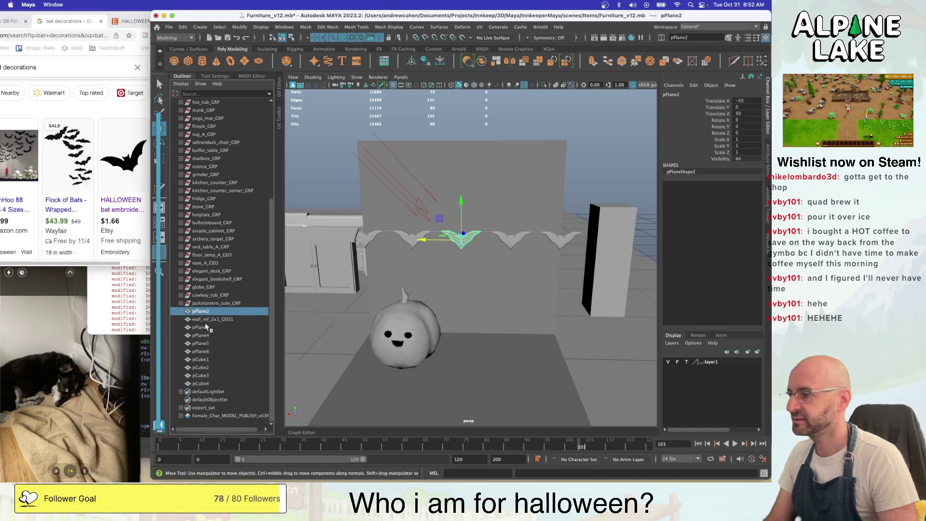
{"action": "left_click", "coordinate": [206, 327], "text": "ctrl"}
{"action": "left_click", "coordinate": [208, 384], "text": "shift"}
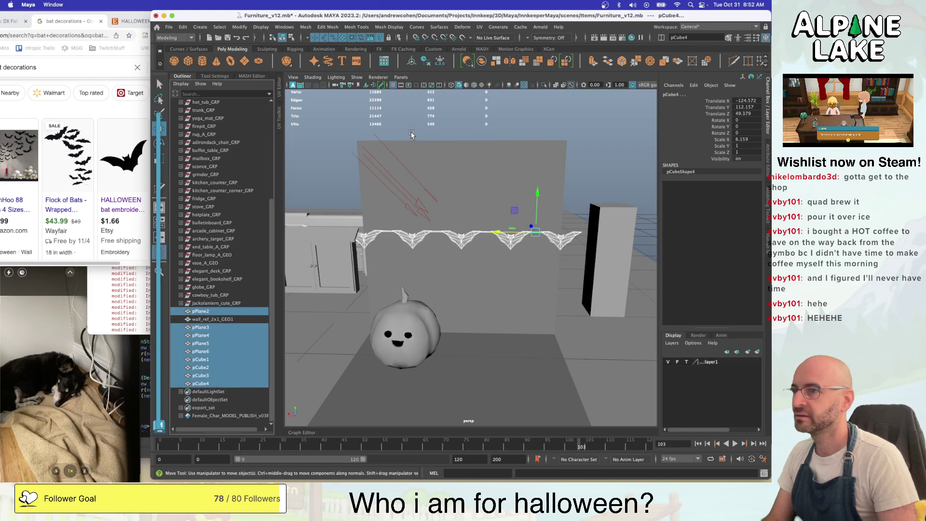
{"action": "left_click", "coordinate": [482, 62]}
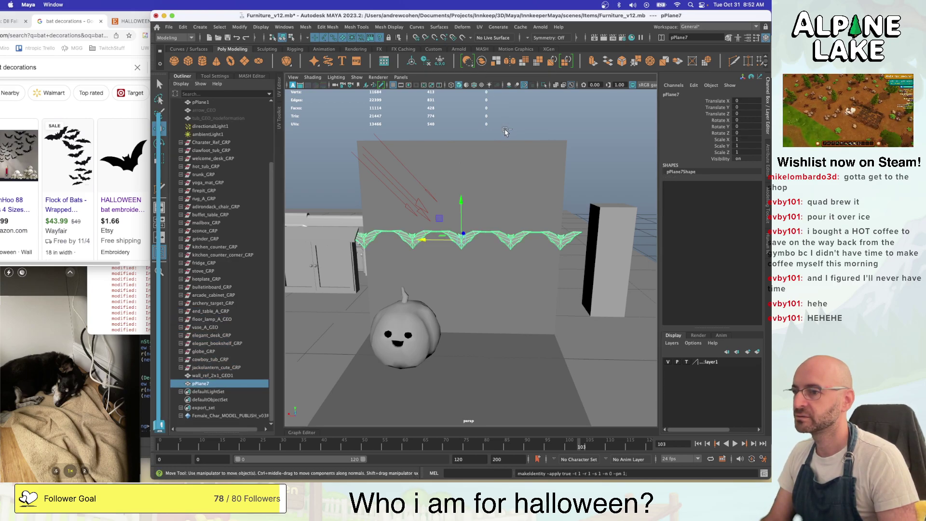
Add a nonlinear Bend deformer to the combined garland and set its curvature to about 50.42
{"action": "left_click_drag", "start_coordinate": [505, 132], "coordinate": [485, 195], "text": "alt"}
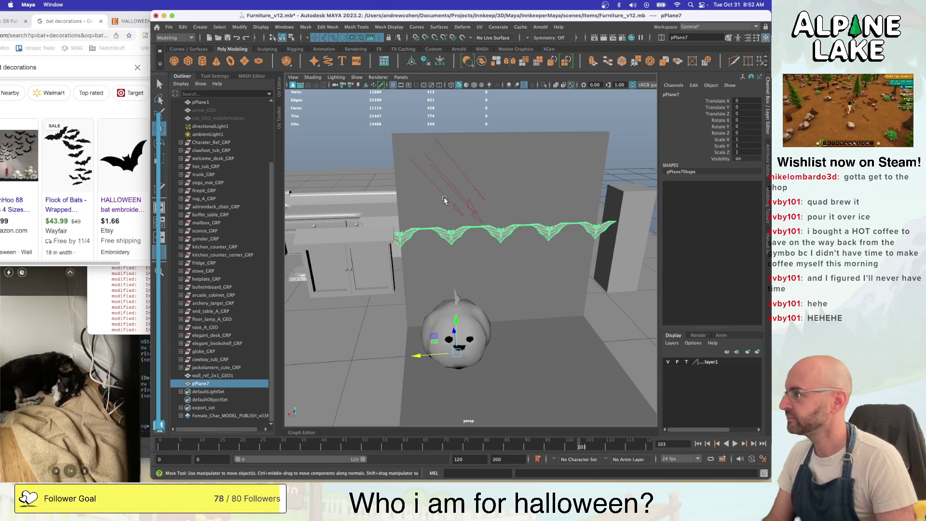
{"action": "key", "text": "q"}
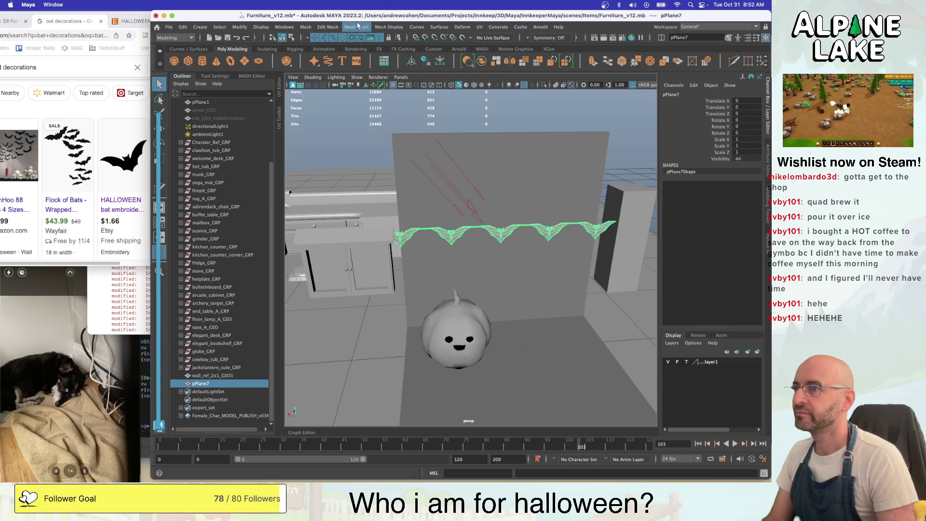
{"action": "left_click", "coordinate": [387, 27]}
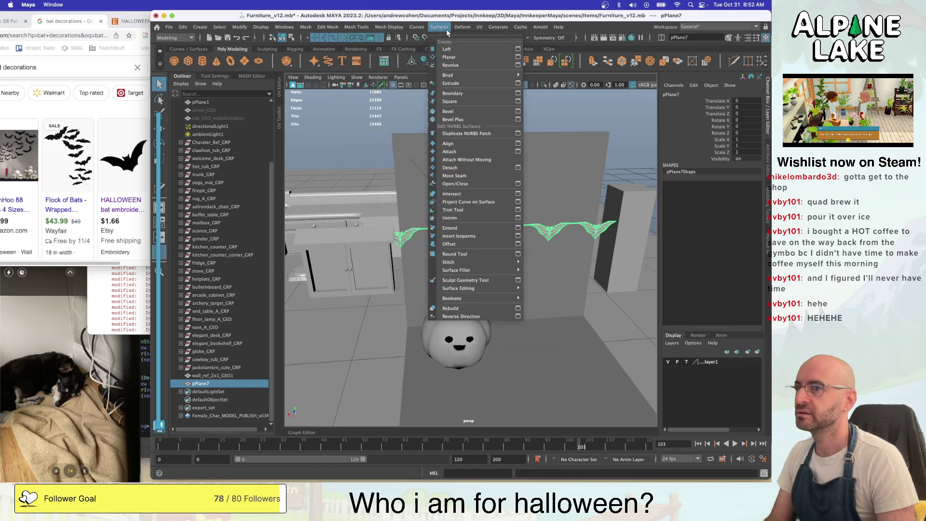
{"action": "mouse_move", "coordinate": [489, 176]}
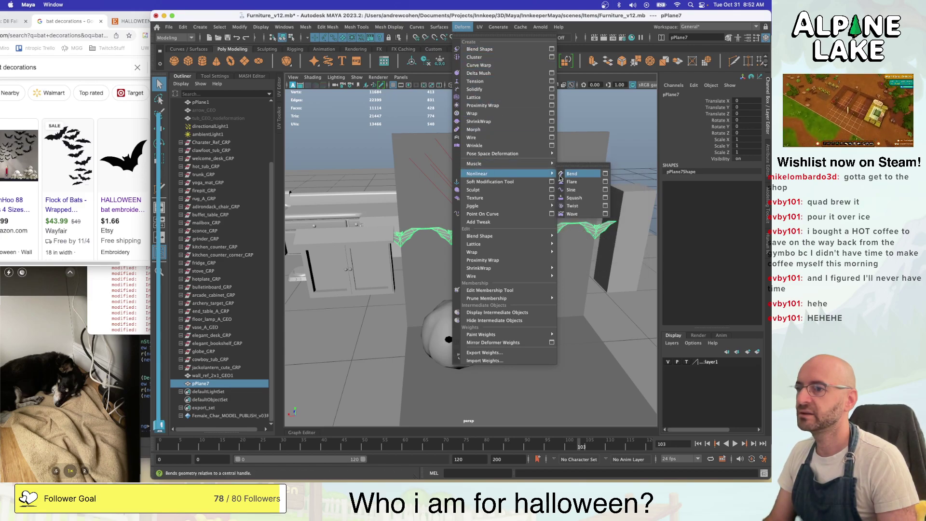
{"action": "left_click", "coordinate": [562, 174]}
{"action": "left_click", "coordinate": [720, 203]}
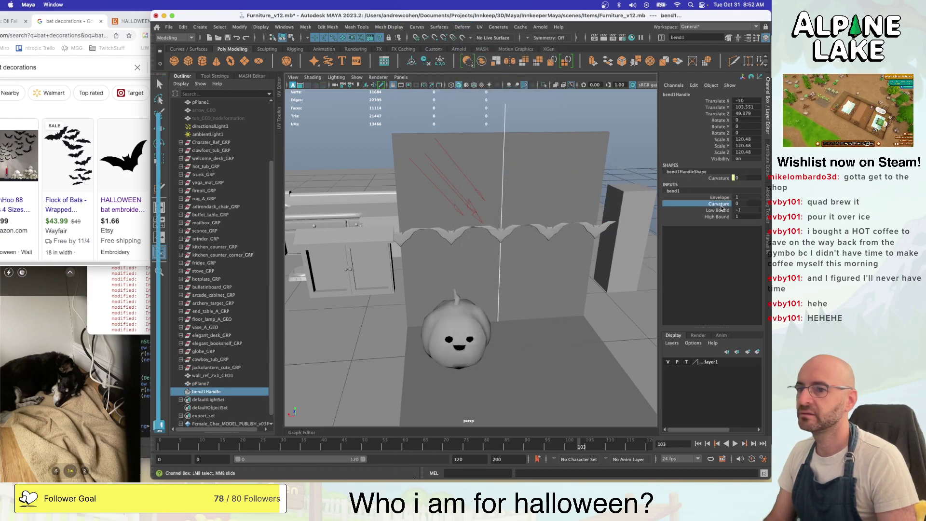
{"action": "middle_click_drag", "start_coordinate": [483, 208], "coordinate": [516, 152]}
Rotate the bend handle to 90 in Z and raise its curvature to about 55 so the garland sags across the wall
{"action": "key", "text": "e"}
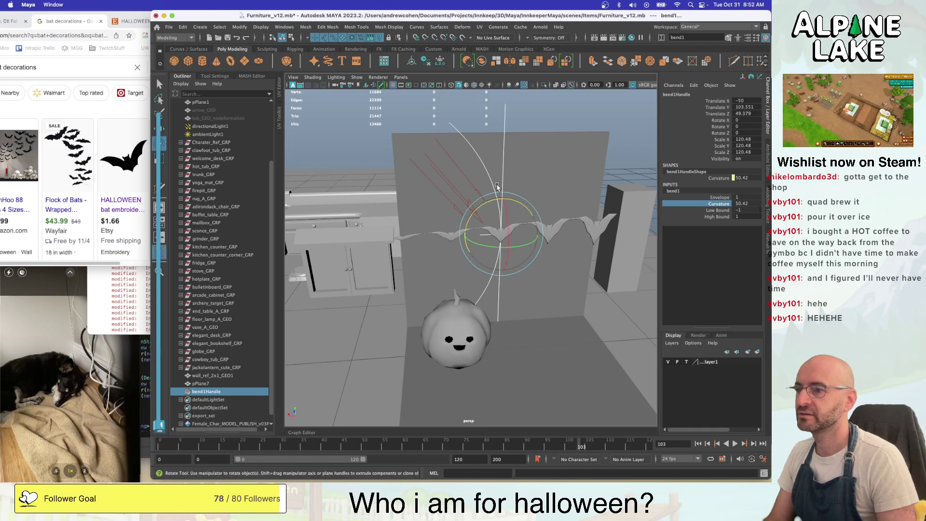
{"action": "mouse_move", "coordinate": [479, 208]}
{"action": "left_mouse_down"}
{"action": "mouse_move", "coordinate": [507, 198]}
{"action": "mouse_move", "coordinate": [528, 209]}
{"action": "mouse_move", "coordinate": [465, 205]}
{"action": "mouse_move", "coordinate": [487, 208]}
{"action": "mouse_move", "coordinate": [478, 208]}
{"action": "left_mouse_up"}
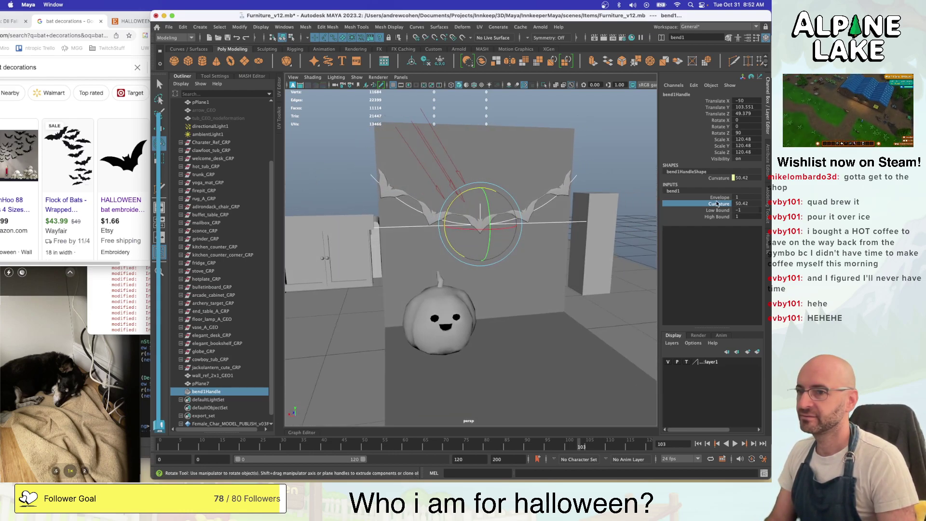
{"action": "middle_click_drag", "start_coordinate": [593, 199], "coordinate": [598, 200]}
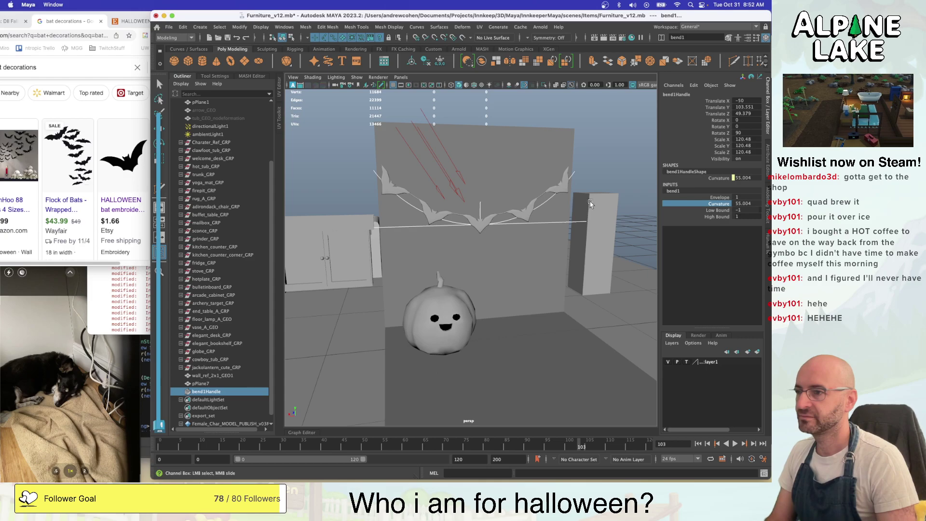
{"action": "left_click_drag", "start_coordinate": [599, 199], "coordinate": [539, 211], "text": "alt"}
{"action": "key", "text": "q"}
{"action": "left_click", "coordinate": [615, 162]}
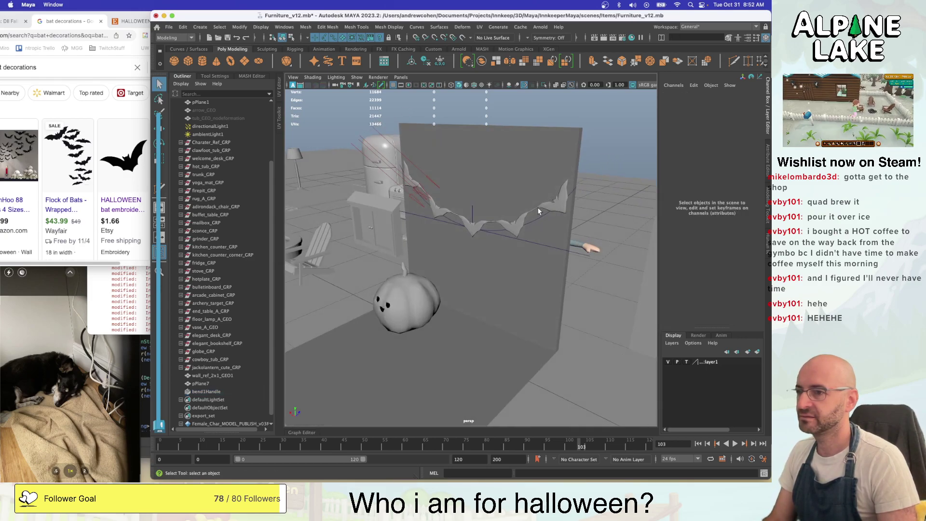
Hide the bend handle and check the curved garland against the wall
{"action": "left_click", "coordinate": [519, 229]}
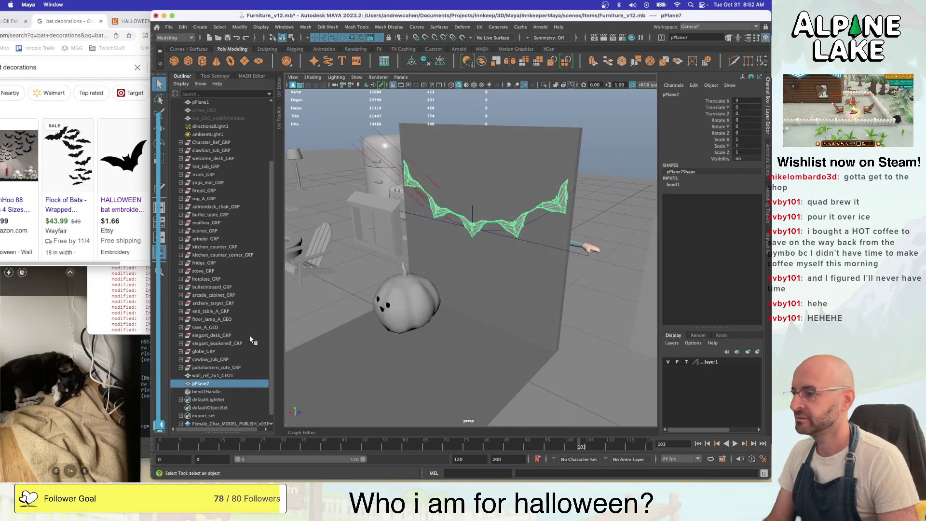
{"action": "key", "text": "ctrl+h"}
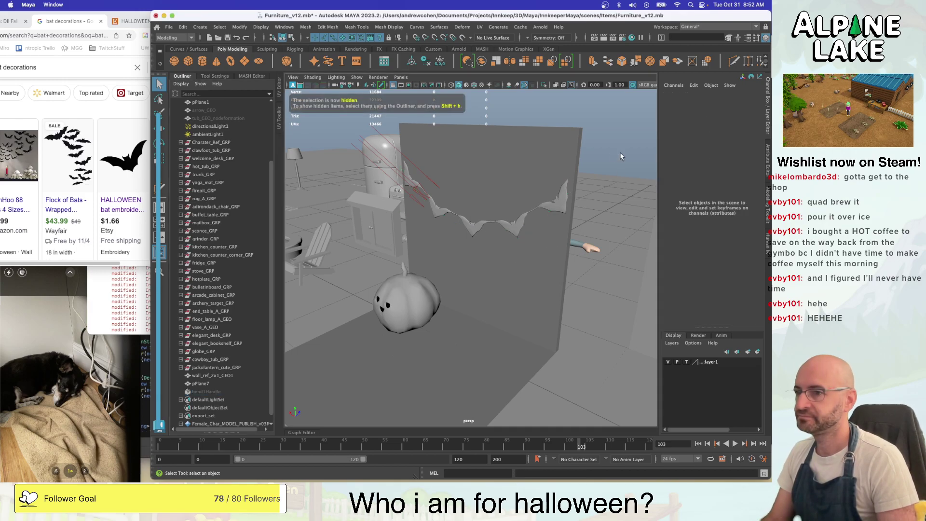
{"action": "left_click_drag", "start_coordinate": [619, 169], "coordinate": [622, 138], "text": "alt"}
{"action": "scroll", "coordinate": [622, 139], "scroll_direction": "up", "scroll_amount": 3}
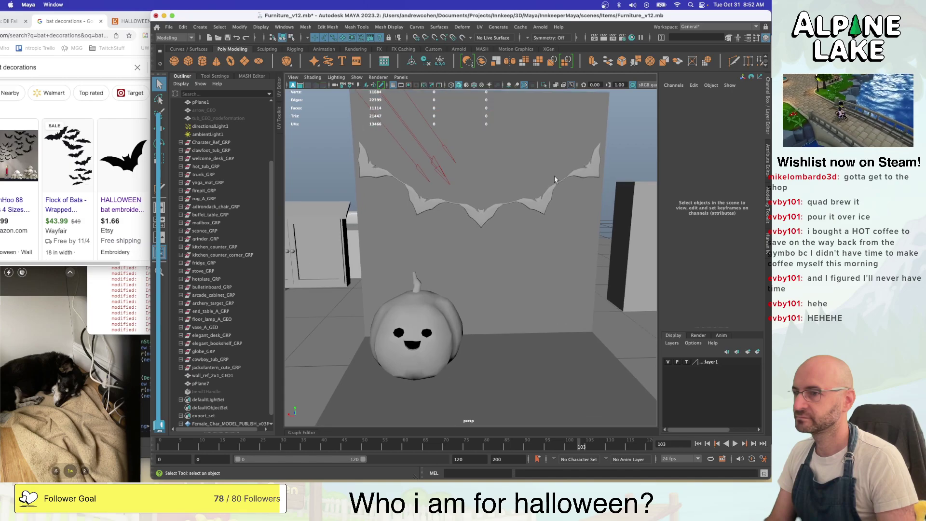
Move the sconce group along X to about -49.8, bringing it in front of the garland's reference wall for a size comparison
{"action": "left_click", "coordinate": [466, 226]}
{"action": "right_click_drag", "start_coordinate": [465, 225], "coordinate": [468, 200], "text": "alt"}
{"action": "mouse_move", "coordinate": [468, 199]}
{"action": "left_mouse_down", "text": "alt"}
{"action": "mouse_move", "coordinate": [712, 180]}
{"action": "mouse_move", "coordinate": [476, 196]}
{"action": "left_mouse_up", "text": "alt"}
{"action": "middle_click_drag", "start_coordinate": [476, 195], "coordinate": [568, 191], "text": "alt"}
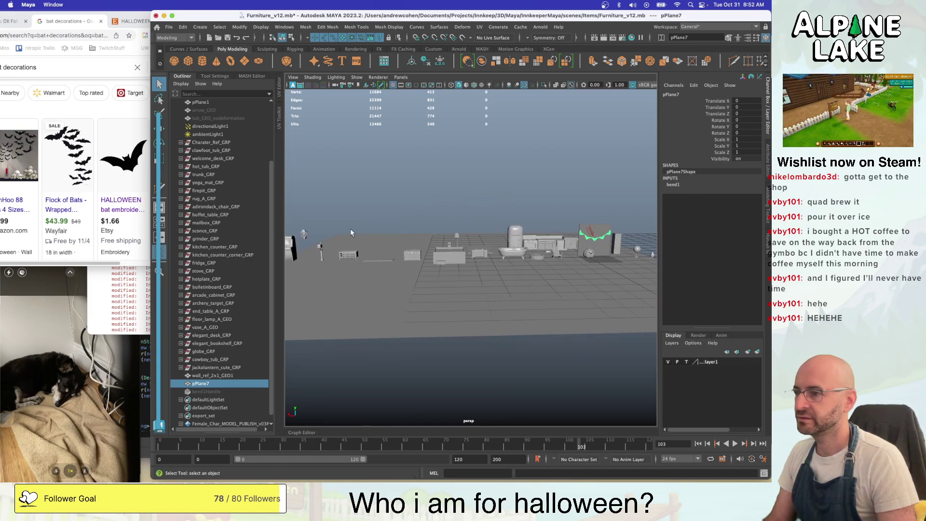
{"action": "left_click", "coordinate": [304, 238]}
{"action": "key", "text": "w"}
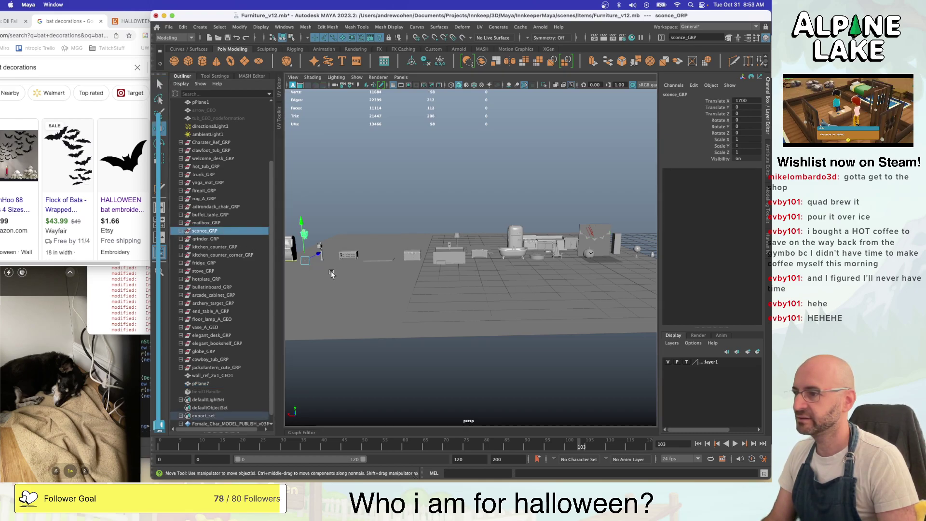
{"action": "left_click_drag", "start_coordinate": [300, 261], "coordinate": [585, 265]}
{"action": "key", "text": "f"}
{"action": "right_click_drag", "start_coordinate": [585, 265], "coordinate": [482, 263], "text": "alt"}
{"action": "mouse_move", "coordinate": [482, 263]}
{"action": "left_mouse_down", "text": "alt"}
{"action": "mouse_move", "coordinate": [482, 278]}
{"action": "mouse_move", "coordinate": [477, 262]}
{"action": "left_mouse_up", "text": "alt"}
{"action": "scroll", "coordinate": [447, 267], "scroll_direction": "down", "scroll_amount": 3}
{"action": "left_click_drag", "start_coordinate": [440, 374], "coordinate": [417, 376]}
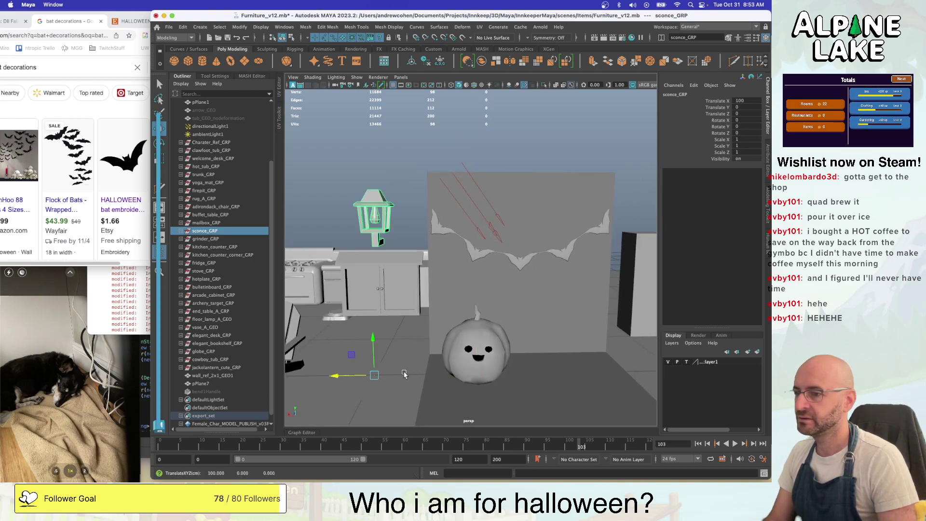
{"action": "left_click_drag", "start_coordinate": [339, 378], "coordinate": [393, 375]}
Compare the sconce with the garland, and undo the sconce's moves along X
{"action": "left_click_drag", "start_coordinate": [393, 375], "coordinate": [470, 339], "text": "alt"}
{"action": "key", "text": "super+z"}
{"action": "key", "text": "super+z"}
{"action": "key", "text": "a"}
{"action": "scroll", "coordinate": [452, 324], "scroll_direction": "up", "scroll_amount": 5}
{"action": "left_click_drag", "start_coordinate": [479, 300], "coordinate": [451, 275], "text": "alt"}
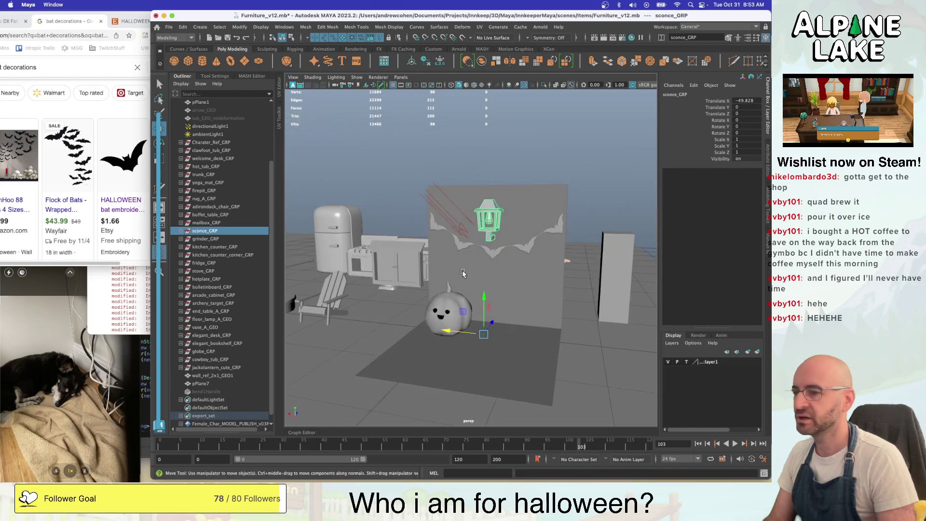
{"action": "key", "text": "ctrl+z"}
{"action": "key", "text": "ctrl+z"}
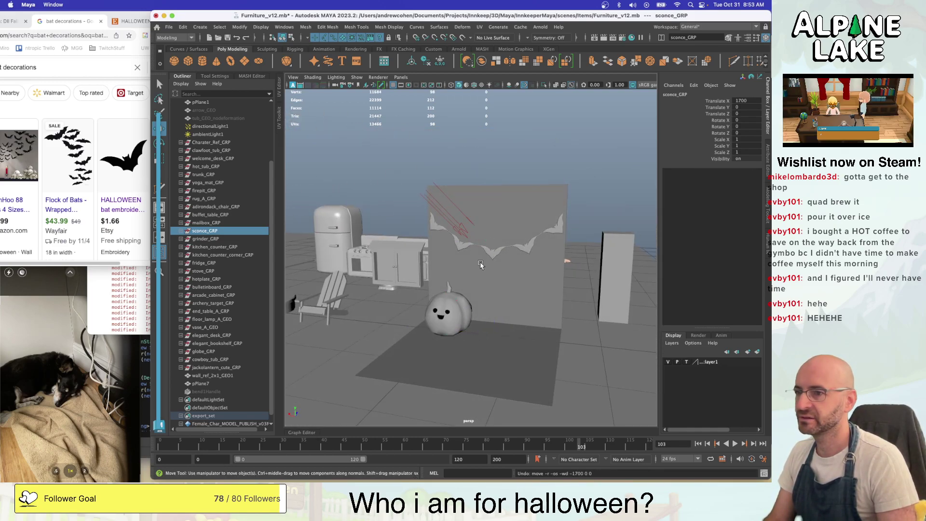
Select all faces of the five bats in the garland, leaving out the connector strings
{"action": "key", "text": "q"}
{"action": "left_click", "coordinate": [493, 254]}
{"action": "key", "text": "f"}
{"action": "left_click_drag", "start_coordinate": [493, 254], "coordinate": [523, 263], "text": "alt"}
{"action": "middle_click_drag", "start_coordinate": [522, 264], "coordinate": [554, 211], "text": "alt"}
{"action": "right_click_drag", "start_coordinate": [460, 225], "coordinate": [461, 237]}
{"action": "double_click", "coordinate": [461, 227]}
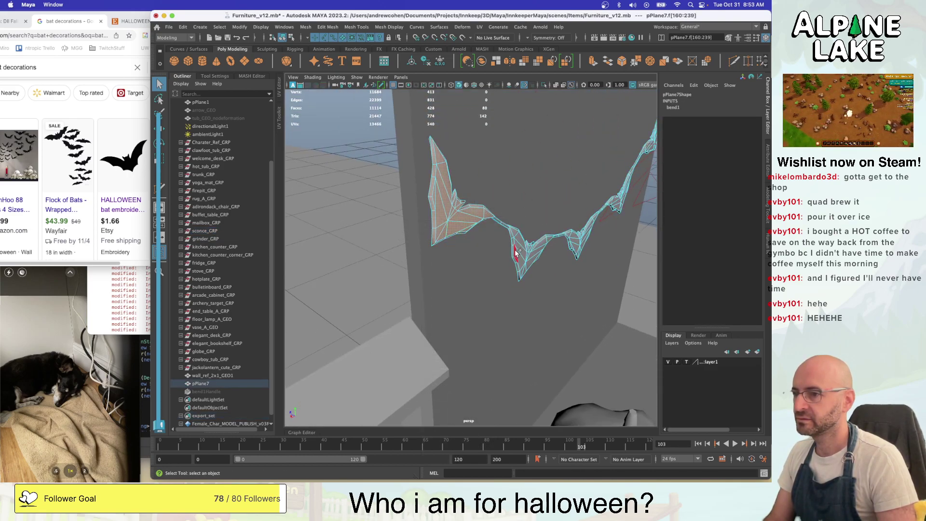
{"action": "double_click", "coordinate": [516, 251], "text": "shift"}
{"action": "double_click", "coordinate": [585, 241], "text": "shift"}
{"action": "double_click", "coordinate": [631, 201], "text": "shift"}
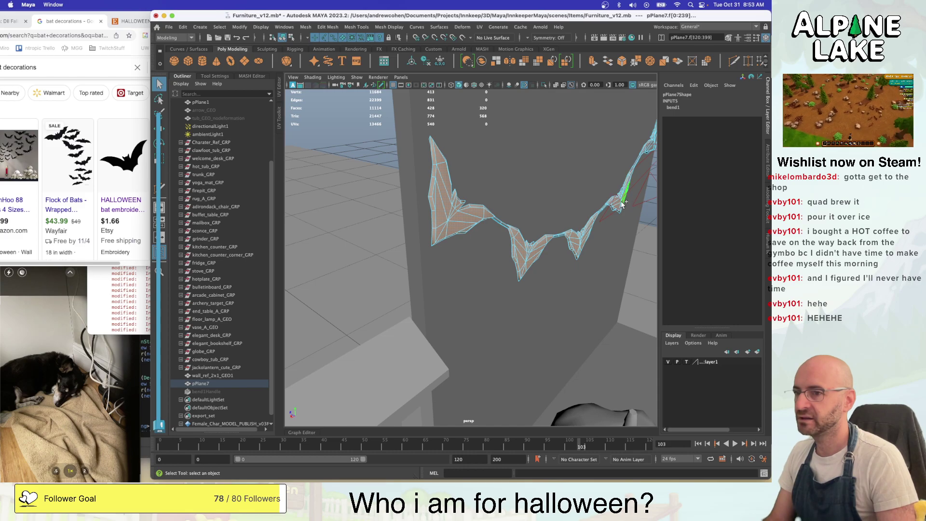
{"action": "left_click_drag", "start_coordinate": [632, 200], "coordinate": [482, 290], "text": "alt"}
{"action": "double_click", "coordinate": [546, 200], "text": "shift"}
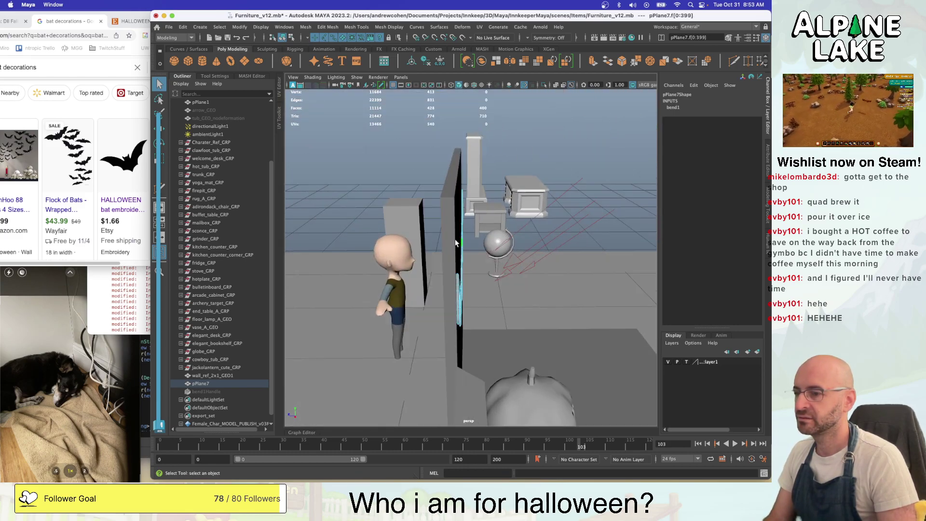
Scale the five bats thicker in depth and return to object selection
{"action": "key", "text": "r"}
{"action": "left_click_drag", "start_coordinate": [425, 261], "coordinate": [260, 227]}
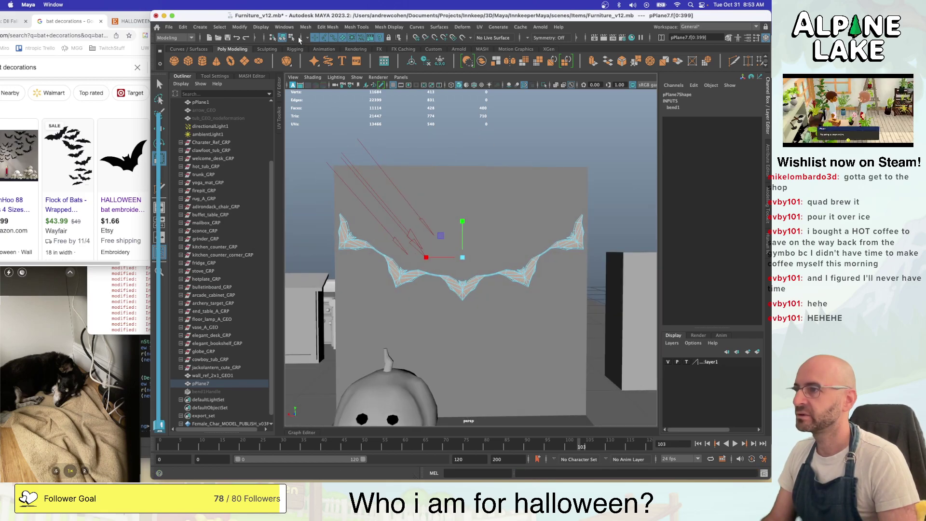
{"action": "left_click", "coordinate": [283, 38]}
{"action": "key", "text": "q"}
{"action": "left_click", "coordinate": [453, 133]}
{"action": "left_click_drag", "start_coordinate": [452, 133], "coordinate": [450, 149], "text": "alt"}
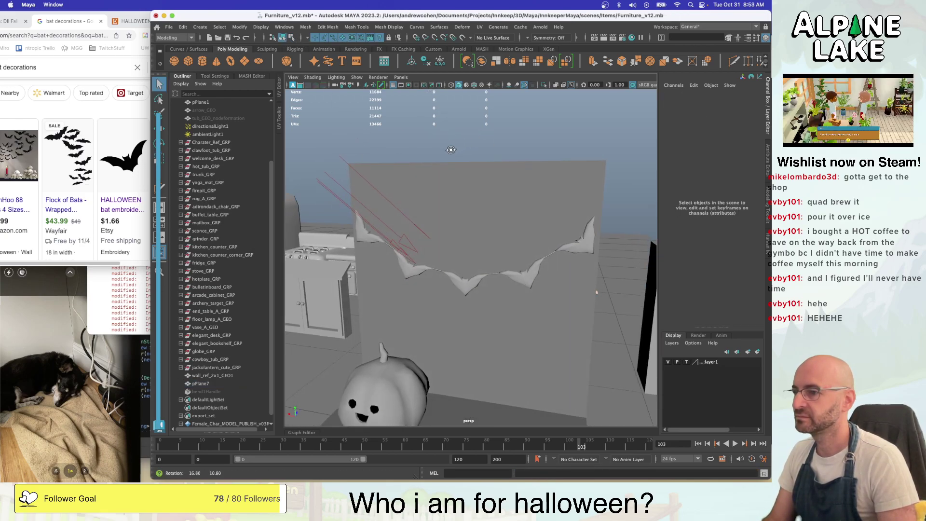
Delete the garland's construction history and move it about -2.81 in Z toward the reference wall
{"action": "scroll", "coordinate": [474, 224], "scroll_direction": "up", "scroll_amount": 3}
{"action": "left_click_drag", "start_coordinate": [474, 224], "coordinate": [531, 234], "text": "alt"}
{"action": "left_click", "coordinate": [453, 291]}
{"action": "key", "text": "w"}
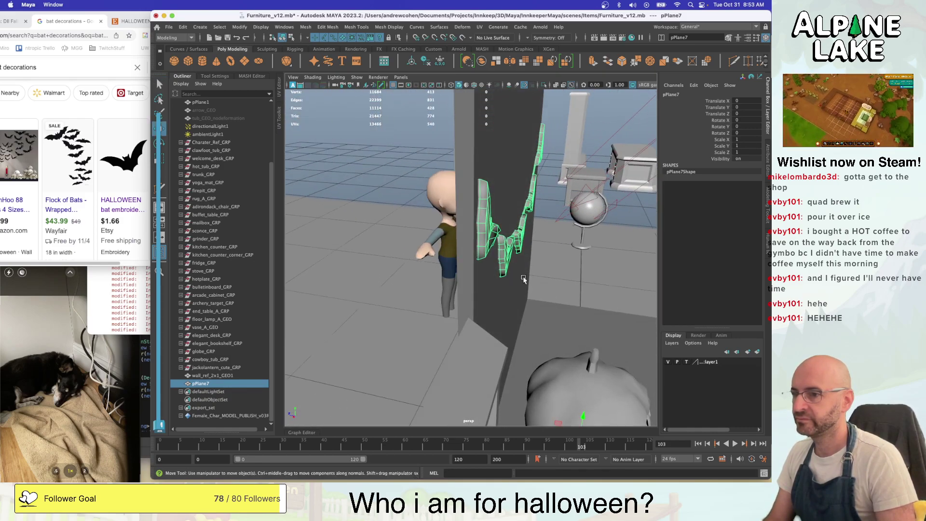
{"action": "left_click_drag", "start_coordinate": [529, 289], "coordinate": [507, 367], "text": "alt"}
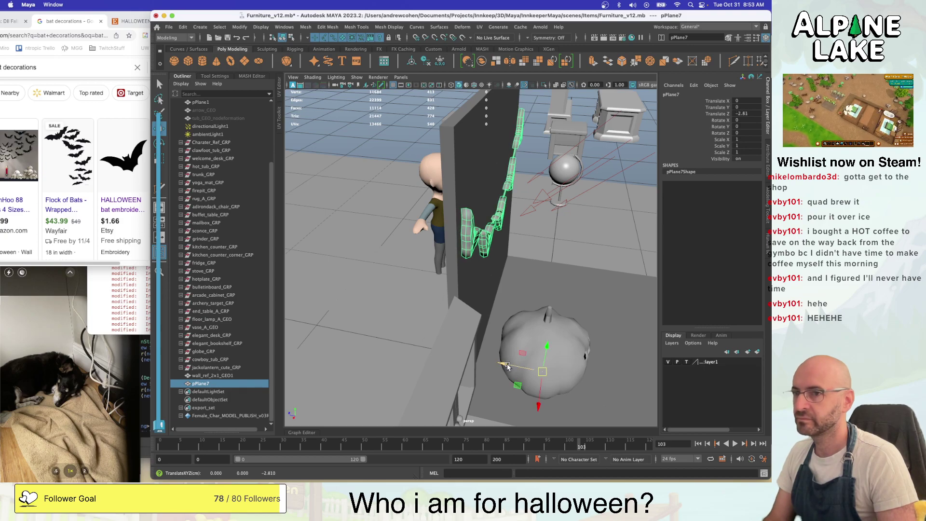
{"action": "key", "text": "q"}
{"action": "left_click", "coordinate": [396, 179]}
{"action": "left_click_drag", "start_coordinate": [399, 183], "coordinate": [427, 174], "text": "alt"}
{"action": "scroll", "coordinate": [460, 156], "scroll_direction": "down", "scroll_amount": 4}
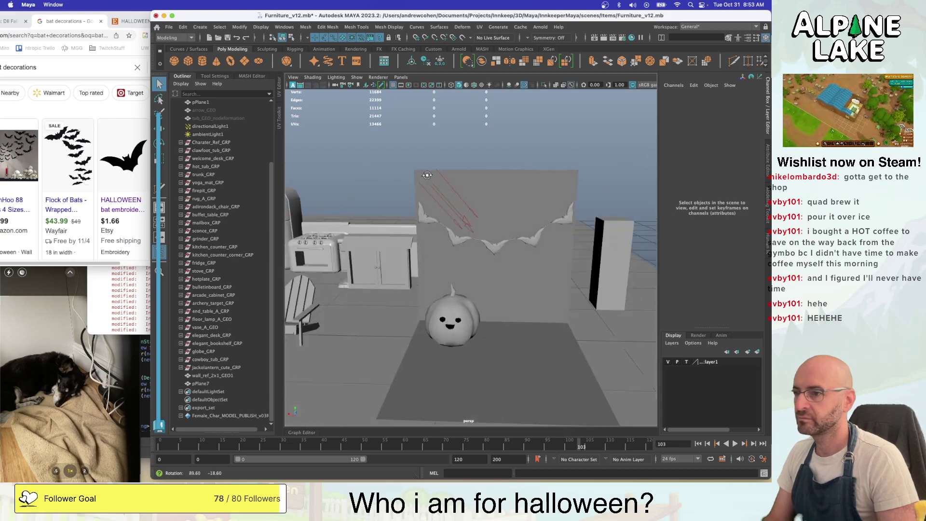
Turn on textured display and assign the existing color palette material to the garland
{"action": "scroll", "coordinate": [426, 174], "scroll_direction": "up", "scroll_amount": 6}
{"action": "left_click", "coordinate": [512, 234]}
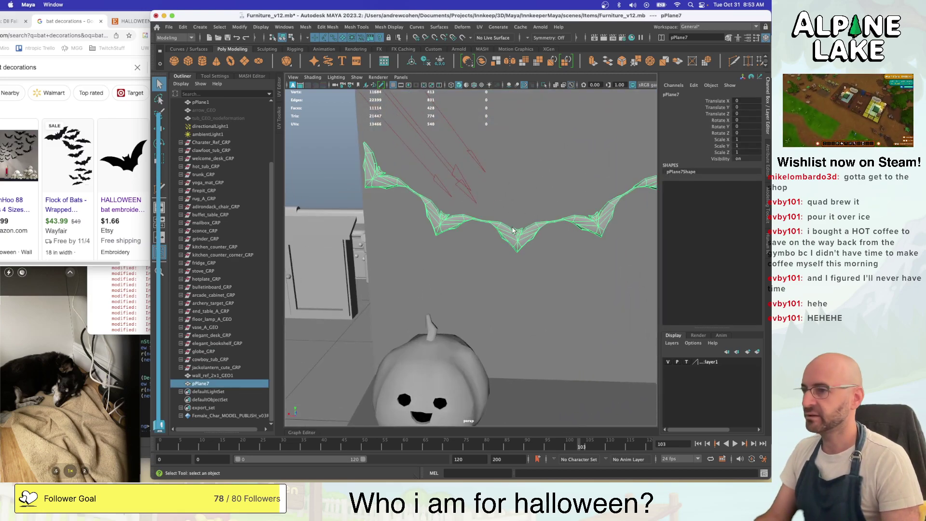
{"action": "left_click", "coordinate": [483, 85]}
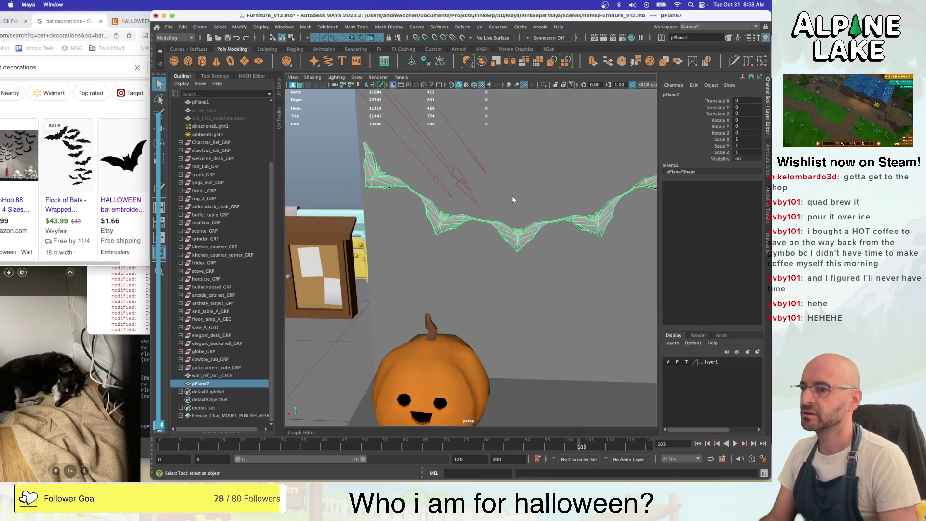
{"action": "right_click_drag", "start_coordinate": [522, 238], "coordinate": [580, 431]}
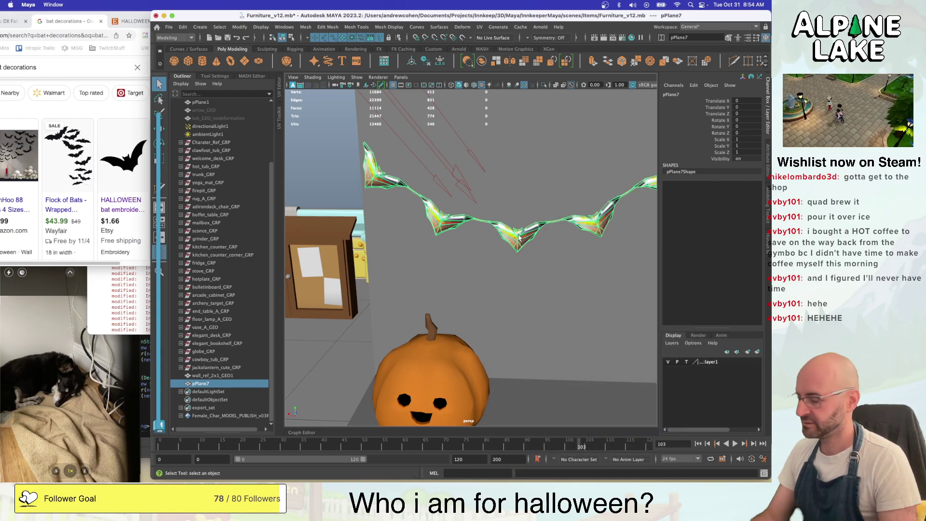
Open the UV Editor, select all of the garland's UV shells and scale them down to a small cluster
{"action": "left_click", "coordinate": [279, 87]}
{"action": "scroll", "coordinate": [436, 227], "scroll_direction": "down", "scroll_amount": 10}
{"action": "scroll", "coordinate": [436, 227], "scroll_direction": "down", "scroll_amount": 3}
{"action": "right_click_drag", "start_coordinate": [369, 220], "coordinate": [333, 209]}
{"action": "left_click_drag", "start_coordinate": [317, 168], "coordinate": [490, 329]}
{"action": "key", "text": "r"}
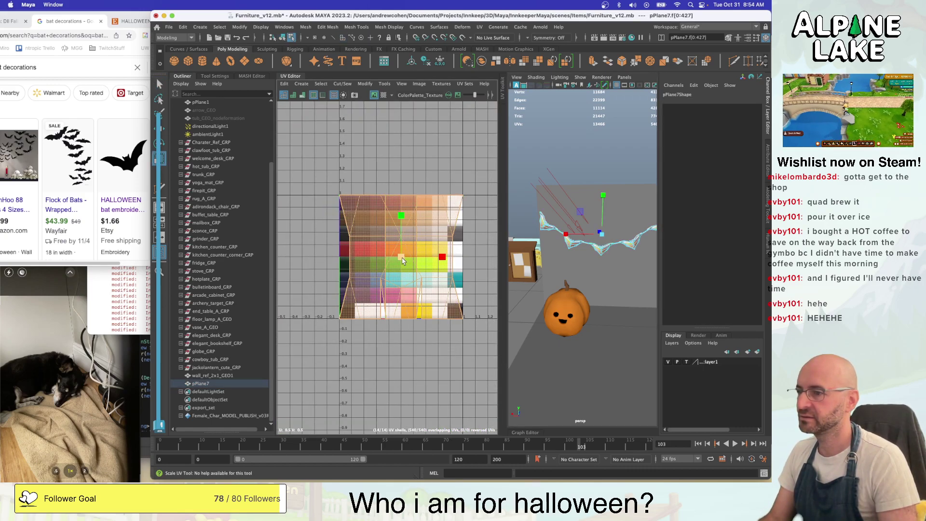
{"action": "left_click_drag", "start_coordinate": [409, 272], "coordinate": [366, 285]}
Move the garland's UVs onto the dark grey palette swatch, shrink them to fit inside it, and return to object selection
{"action": "key", "text": "w"}
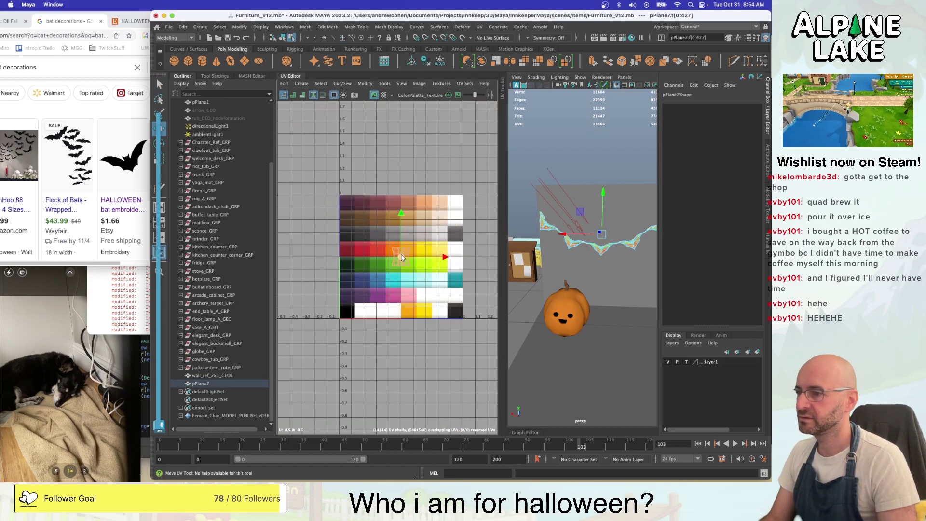
{"action": "left_click_drag", "start_coordinate": [401, 258], "coordinate": [349, 234]}
{"action": "key", "text": "r"}
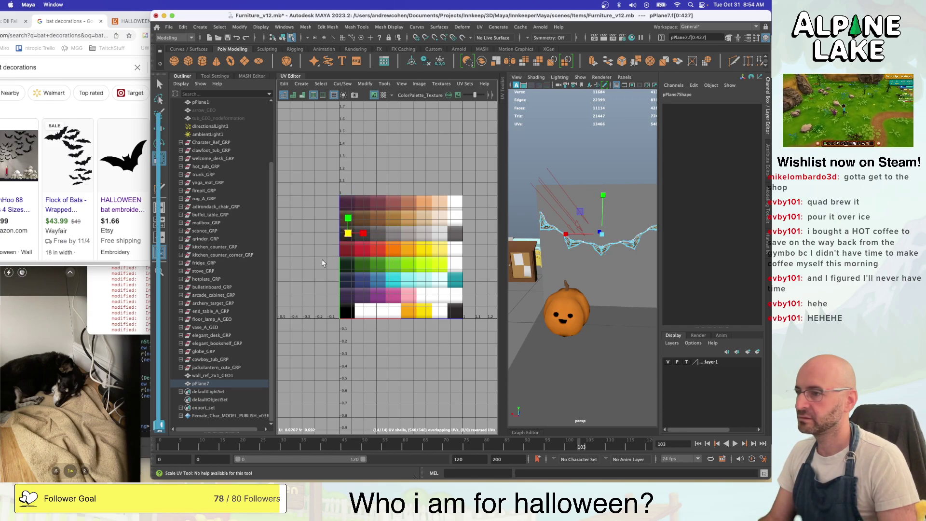
{"action": "left_click_drag", "start_coordinate": [322, 263], "coordinate": [320, 261]}
{"action": "left_click", "coordinate": [283, 38]}
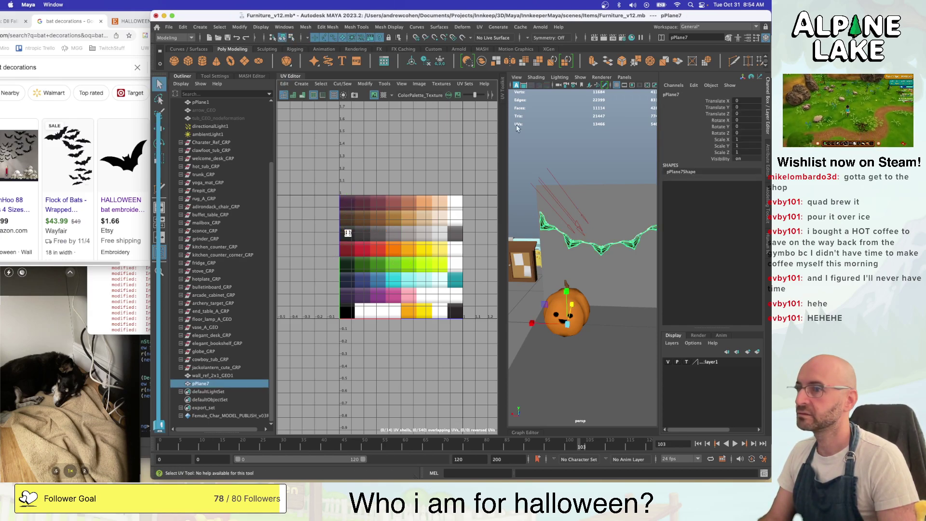
Examine the dark-colored garland on the wall beside the pumpkin in the full perspective view
{"action": "key", "text": "q"}
{"action": "left_click", "coordinate": [602, 163]}
{"action": "scroll", "coordinate": [601, 163], "scroll_direction": "down", "scroll_amount": 3}
{"action": "left_click_drag", "start_coordinate": [602, 163], "coordinate": [593, 165], "text": "alt"}
{"action": "scroll", "coordinate": [620, 176], "scroll_direction": "up", "scroll_amount": 3}
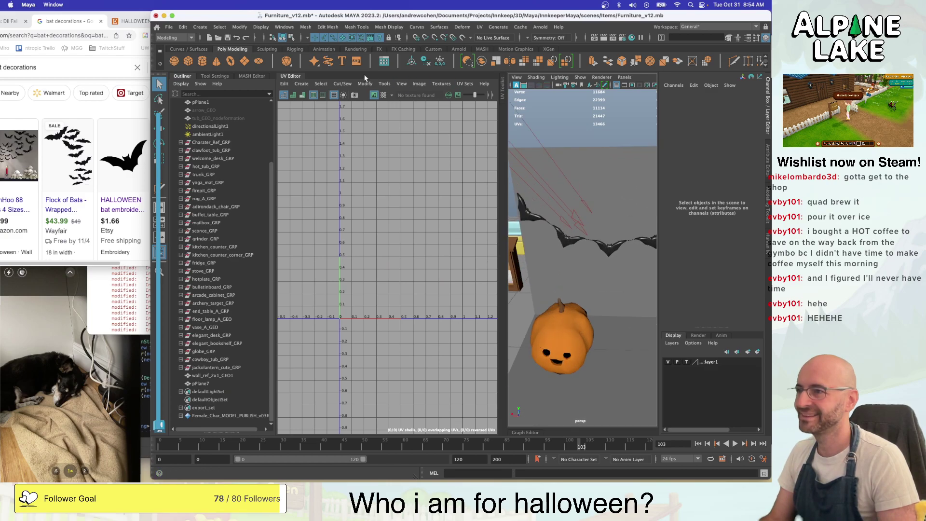
{"action": "key", "text": "space"}
{"action": "scroll", "coordinate": [467, 218], "scroll_direction": "down", "scroll_amount": 4}
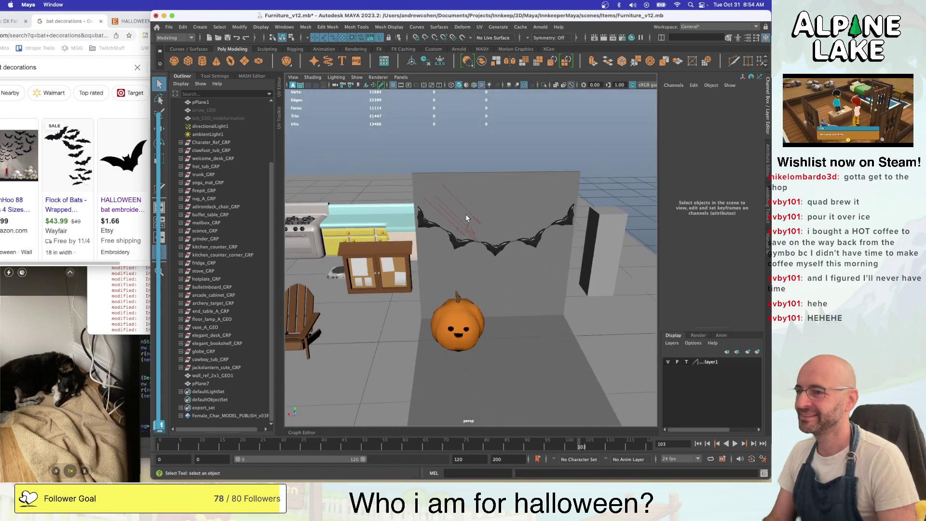
Freeze the garland's transformations and rename its mesh bat_garland_GEO
{"action": "scroll", "coordinate": [466, 218], "scroll_direction": "up", "scroll_amount": 3}
{"action": "left_click", "coordinate": [496, 234]}
{"action": "key", "text": "w"}
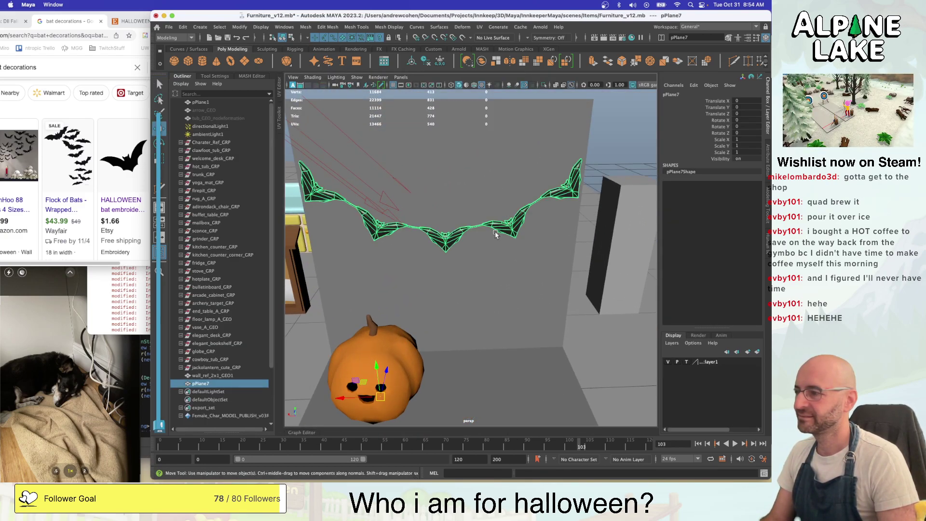
{"action": "key", "text": "g"}
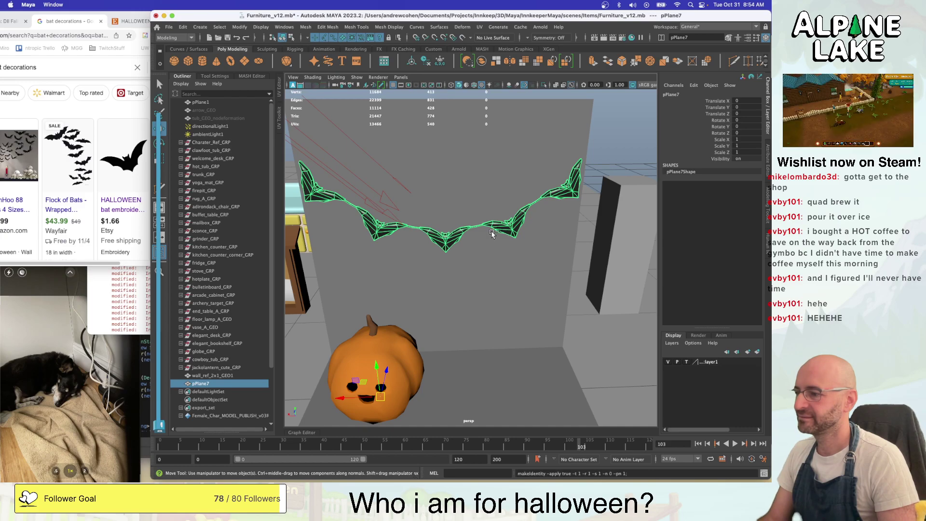
{"action": "double_click", "coordinate": [199, 383]}
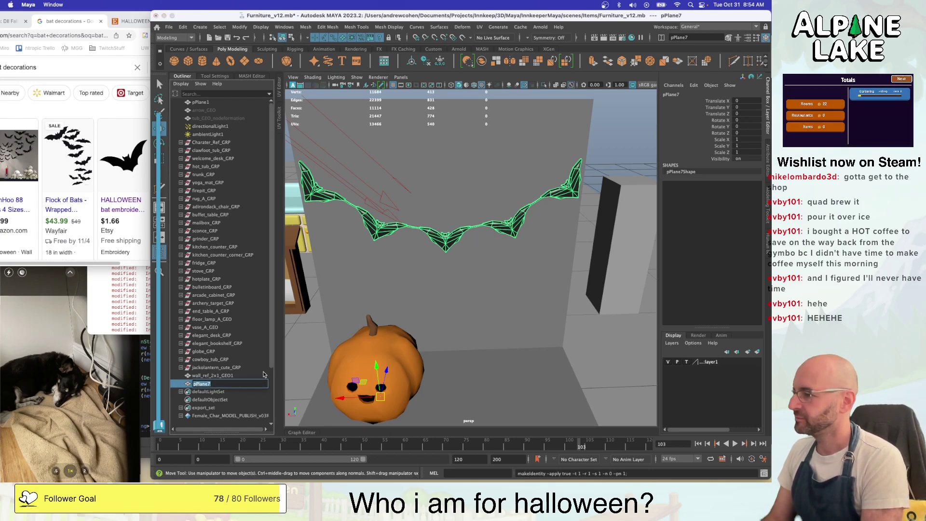
{"action": "type", "text": "bat_garland_GEO"}
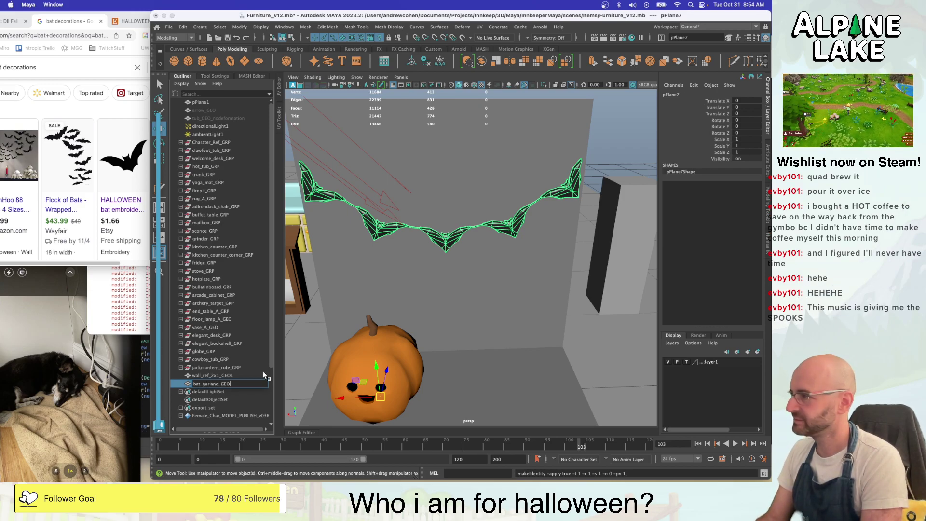
{"action": "key", "text": "Return"}
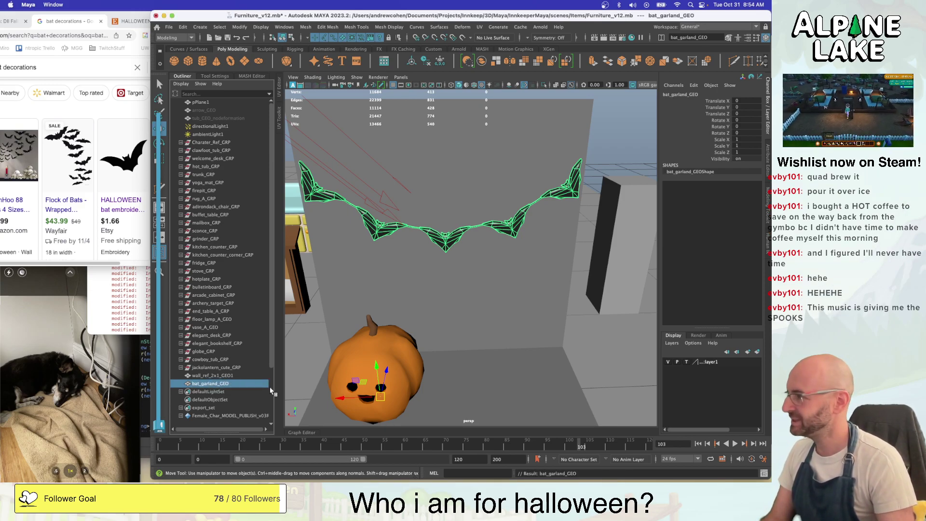
Group the garland mesh and name the group bat_garland_GRP
{"action": "key", "text": "ctrl+g"}
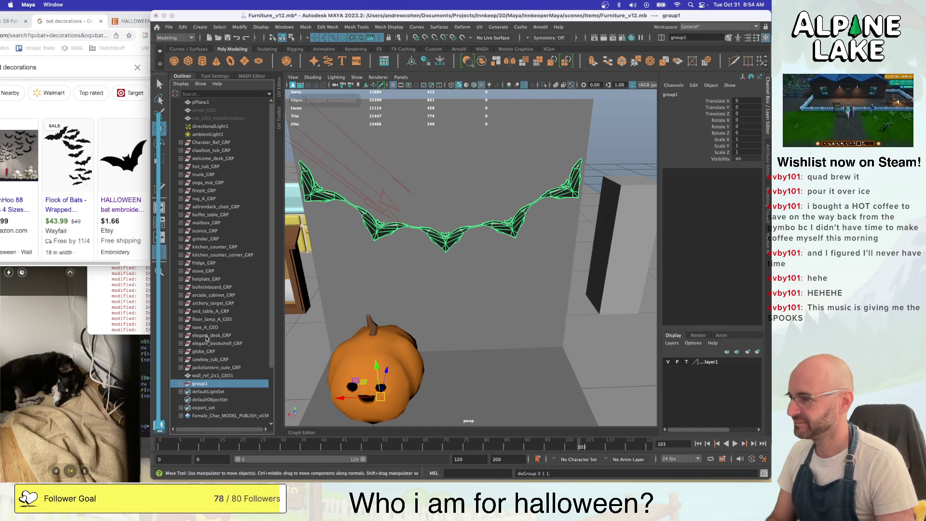
{"action": "double_click", "coordinate": [208, 382]}
{"action": "type", "text": "bat_"}
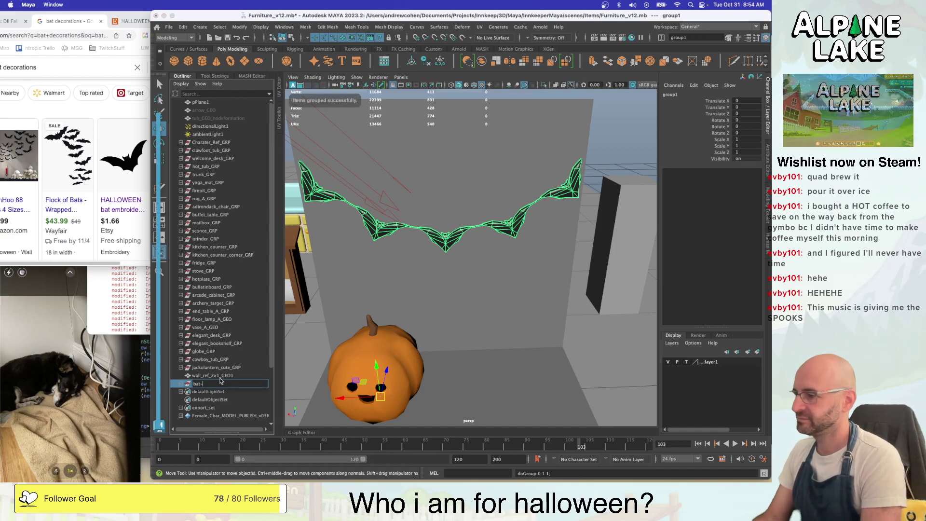
{"action": "type", "text": "garland_GRP"}
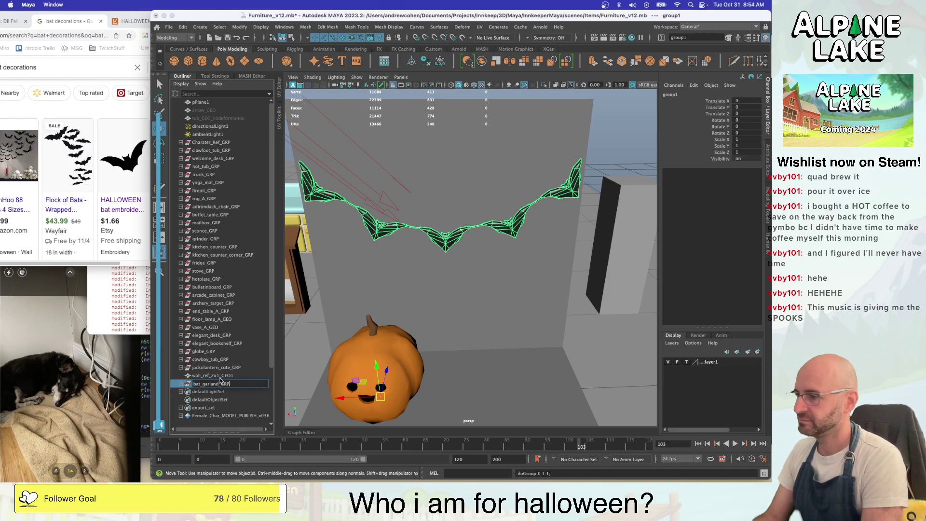
{"action": "key", "text": "Return"}
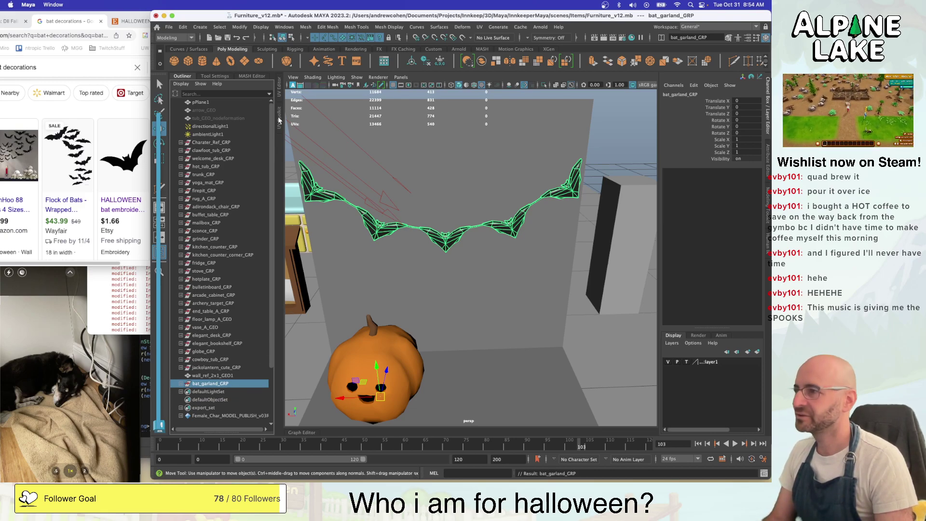
Switch to Chrome and show the full bat-and-pumpkin garland photo on the Amazon listing for comparison with the model
{"action": "left_click", "coordinate": [130, 16]}
{"action": "left_click_drag", "start_coordinate": [199, 17], "coordinate": [297, 16]}
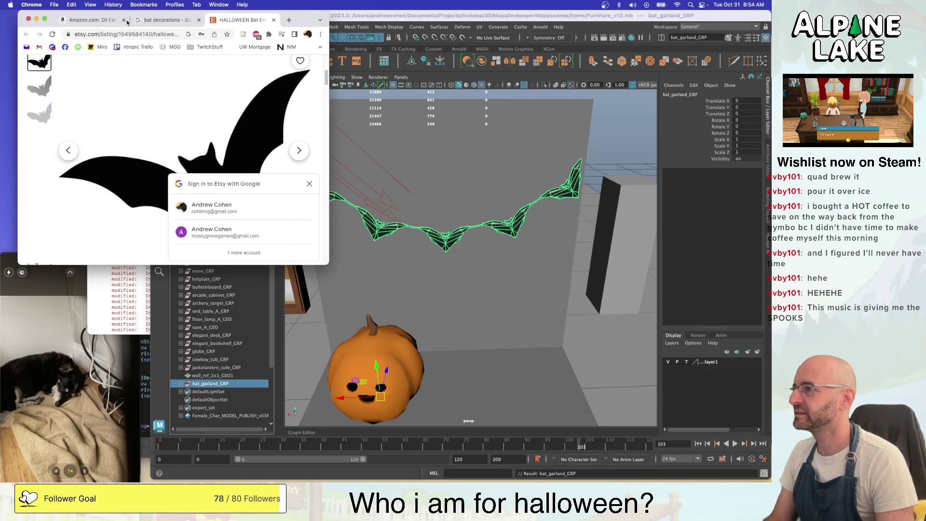
{"action": "left_click", "coordinate": [105, 25]}
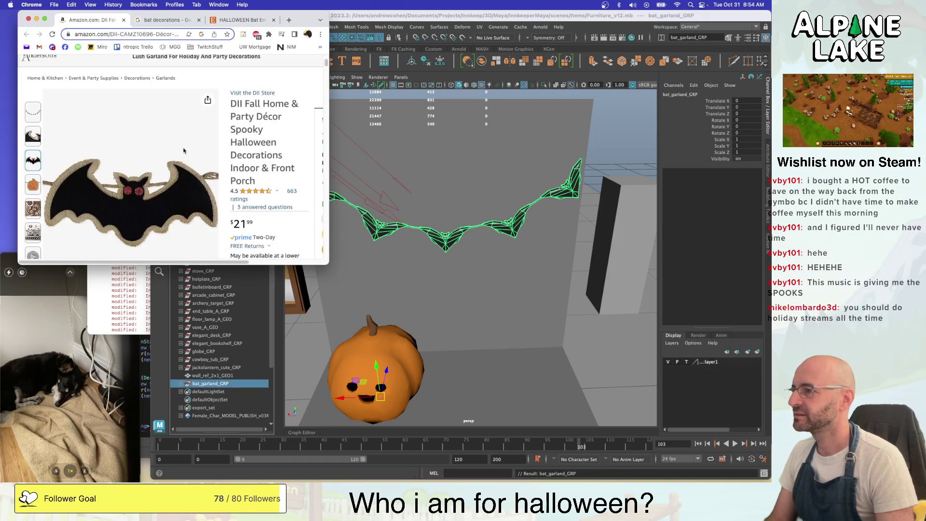
{"action": "mouse_move", "coordinate": [34, 117]}
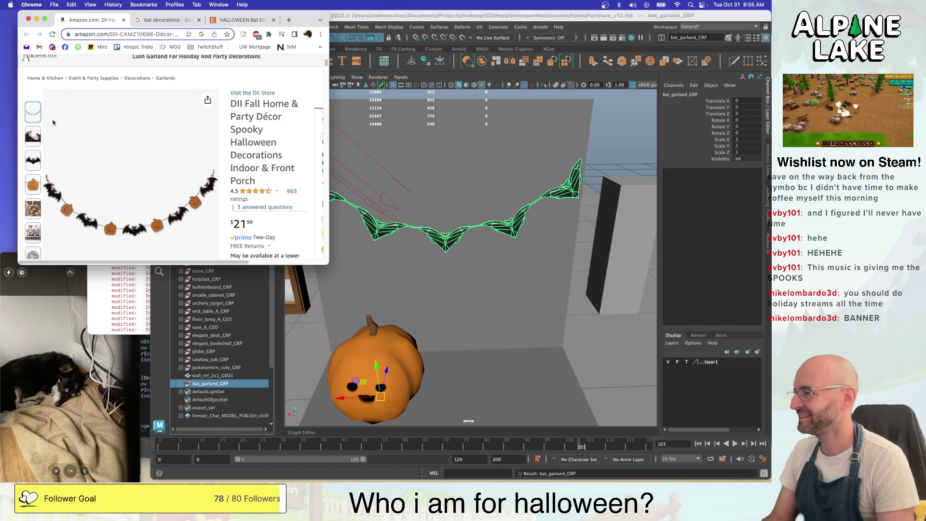
{"action": "left_click_drag", "start_coordinate": [290, 25], "coordinate": [277, 17]}
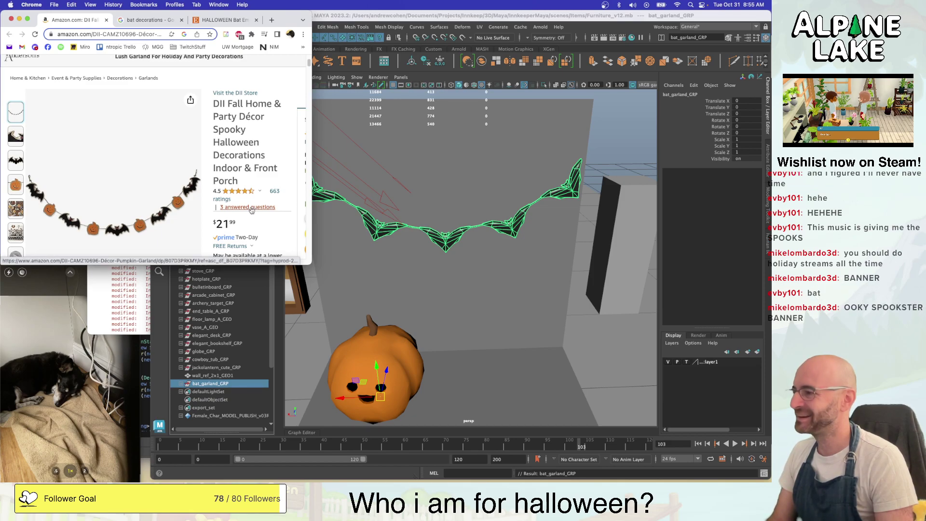
Search Google for "bat banner" in place of the Amazon garland listing
{"action": "scroll", "coordinate": [47, 206], "scroll_direction": "down", "scroll_amount": 1}
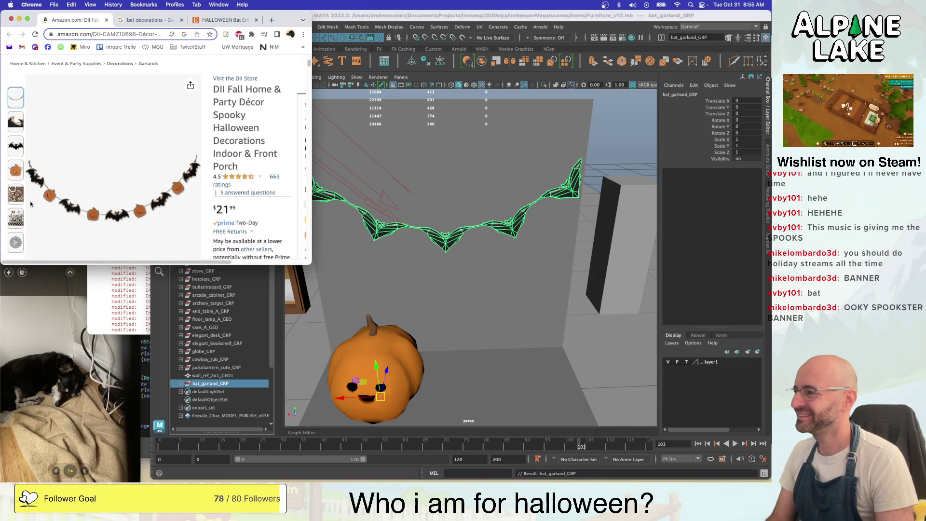
{"action": "scroll", "coordinate": [30, 204], "scroll_direction": "up", "scroll_amount": 5}
{"action": "left_click", "coordinate": [144, 37]}
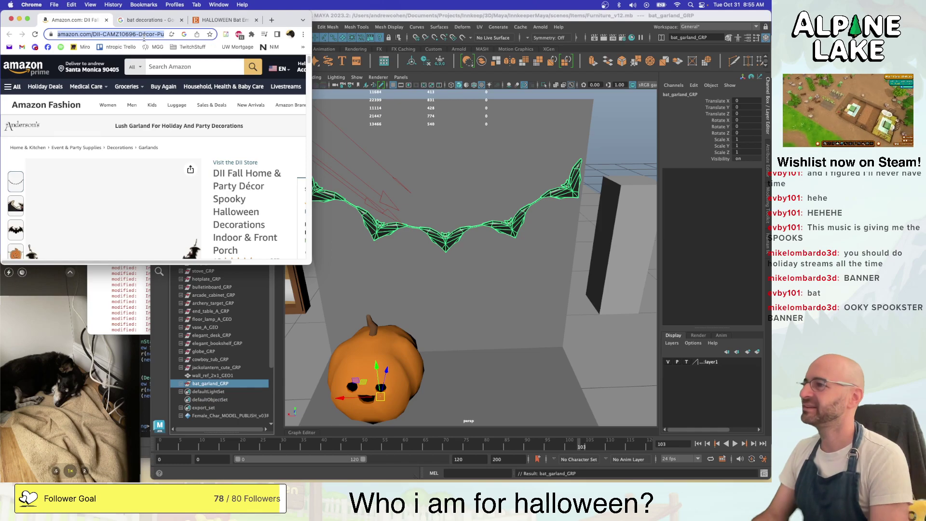
{"action": "type", "text": "bat banner"}
{"action": "key", "text": "Return"}
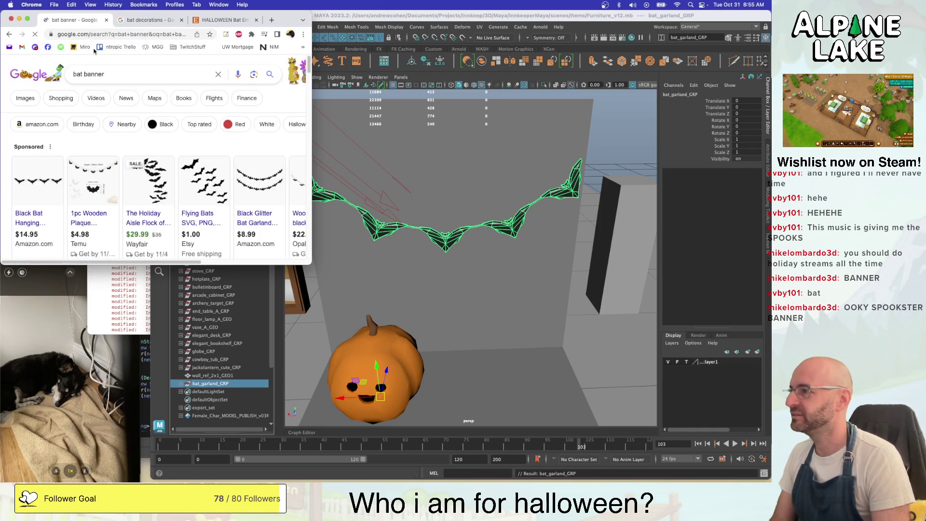
Search Google for "bat garland" instead, decline the AI search offer, and look over the product results
{"action": "left_click", "coordinate": [100, 71]}
{"action": "key", "text": "BackSpace"}
{"action": "key", "text": "BackSpace"}
{"action": "key", "text": "BackSpace"}
{"action": "key", "text": "BackSpace"}
{"action": "key", "text": "BackSpace"}
{"action": "key", "text": "BackSpace"}
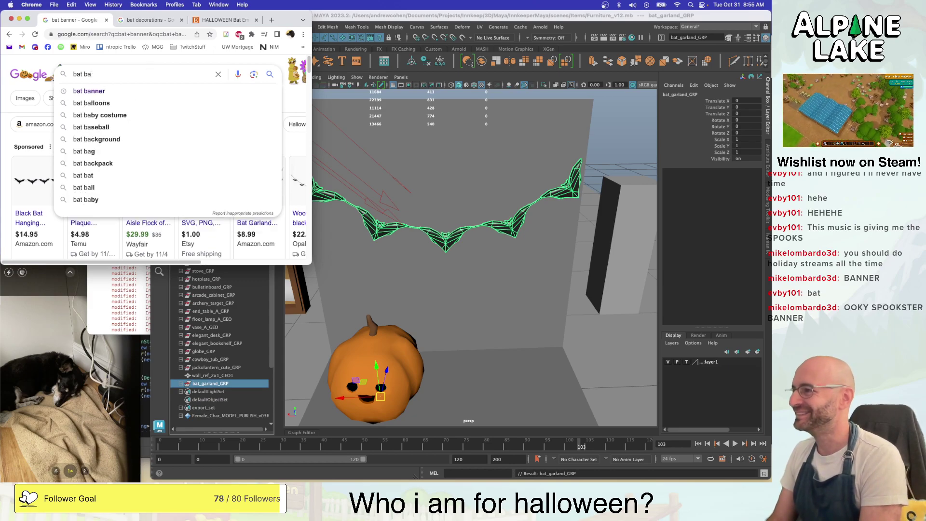
{"action": "type", "text": "garland"}
{"action": "key", "text": "Return"}
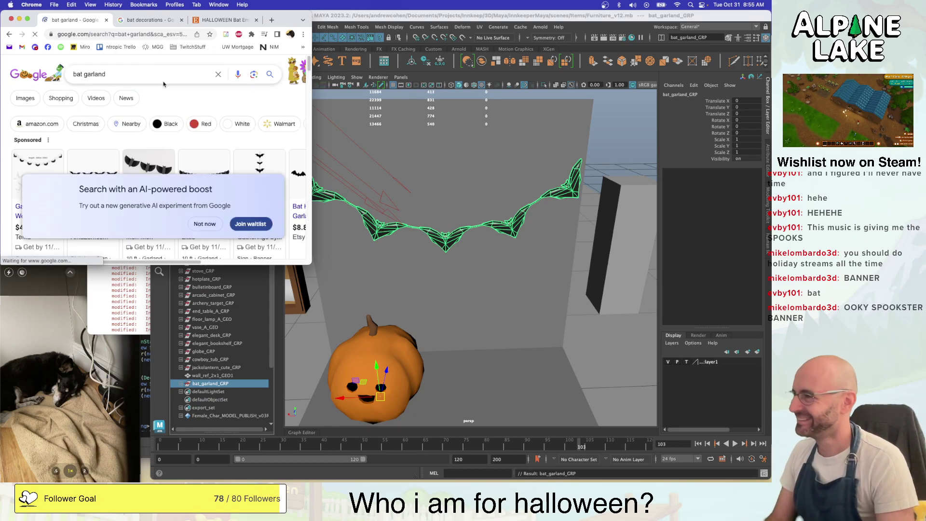
{"action": "left_click", "coordinate": [204, 223]}
{"action": "scroll", "coordinate": [210, 204], "scroll_direction": "down", "scroll_amount": 2}
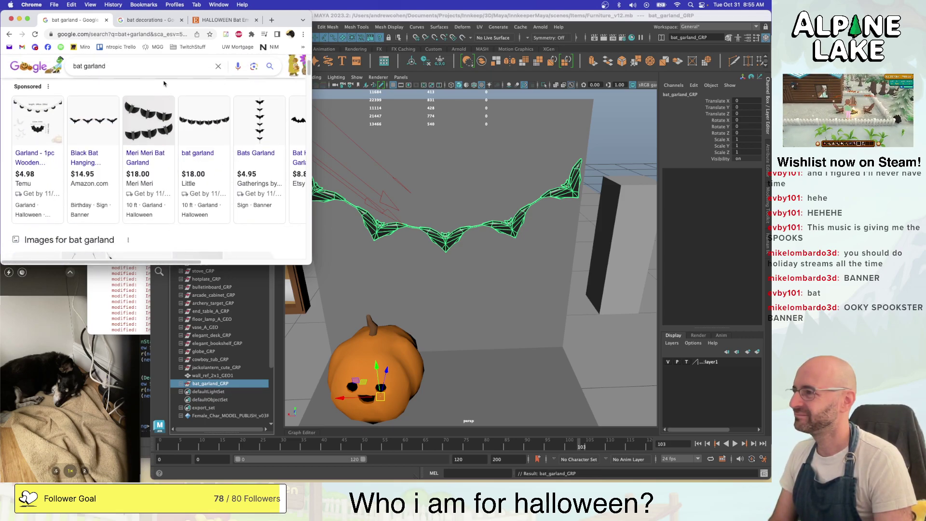
Switch to Maya and rename the garland group bat_banner_GRP and its mesh bat_banner_GEO
{"action": "double_click", "coordinate": [208, 384]}
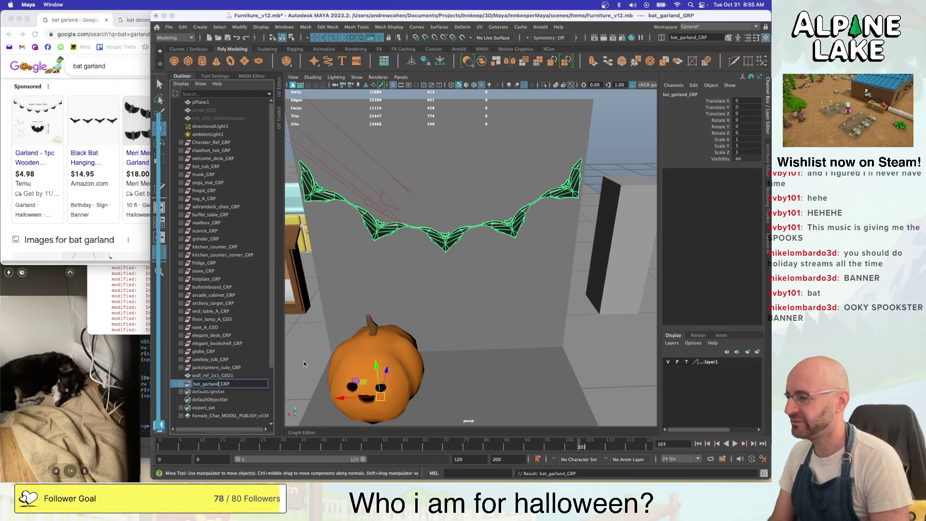
{"action": "type", "text": "banner"}
{"action": "key", "text": "Return"}
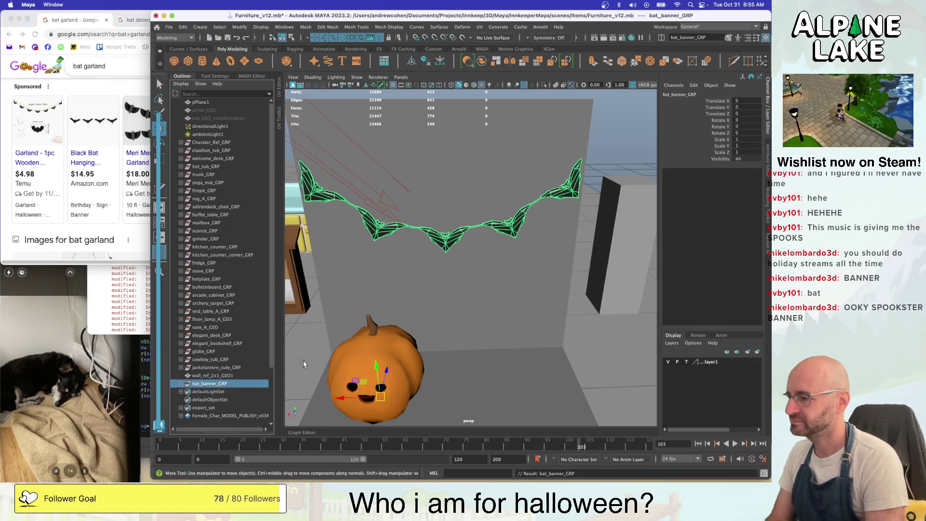
{"action": "left_click", "coordinate": [180, 383]}
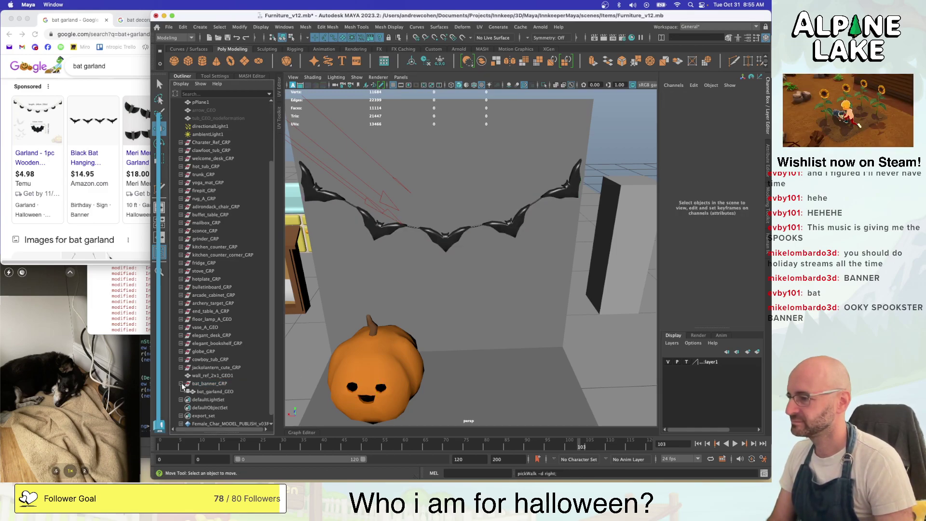
{"action": "left_click", "coordinate": [207, 391]}
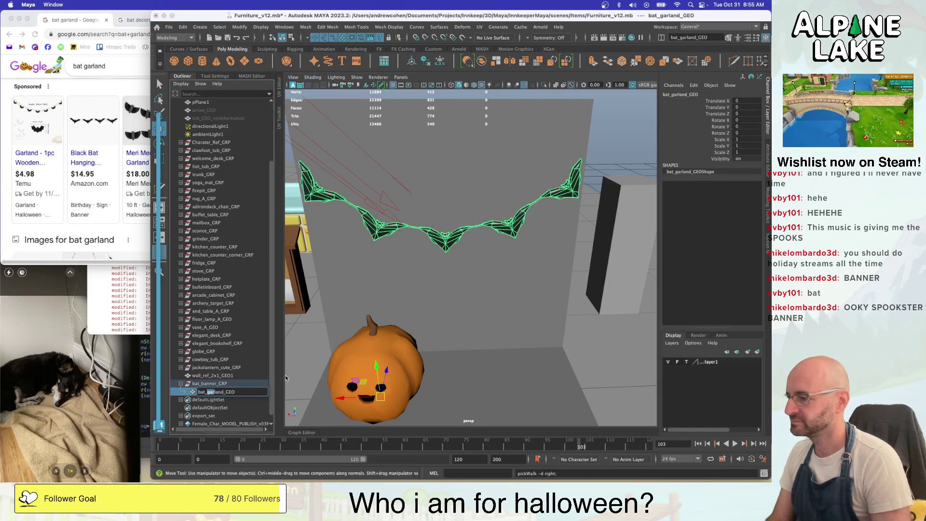
{"action": "type", "text": "banner"}
{"action": "key", "text": "Return"}
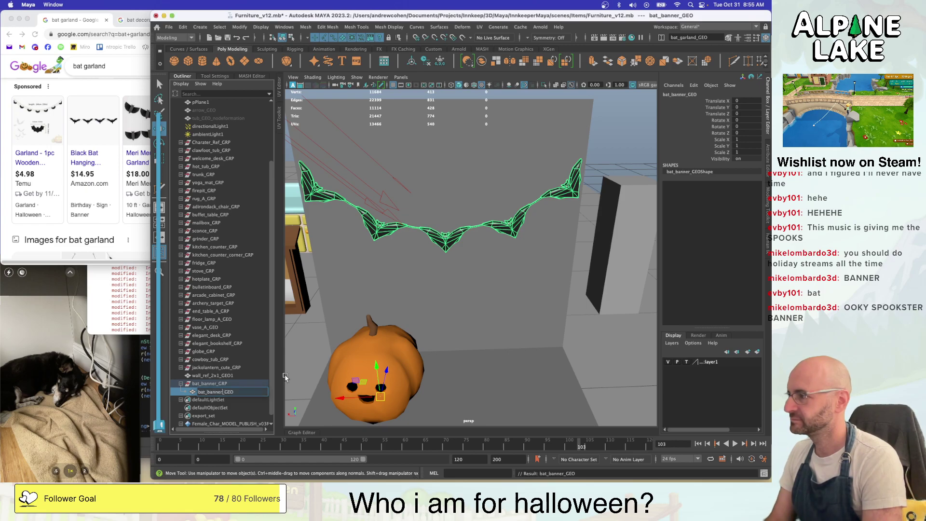
Rename the garland mesh inside the group bat_string_GEO
{"action": "double_click", "coordinate": [224, 391]}
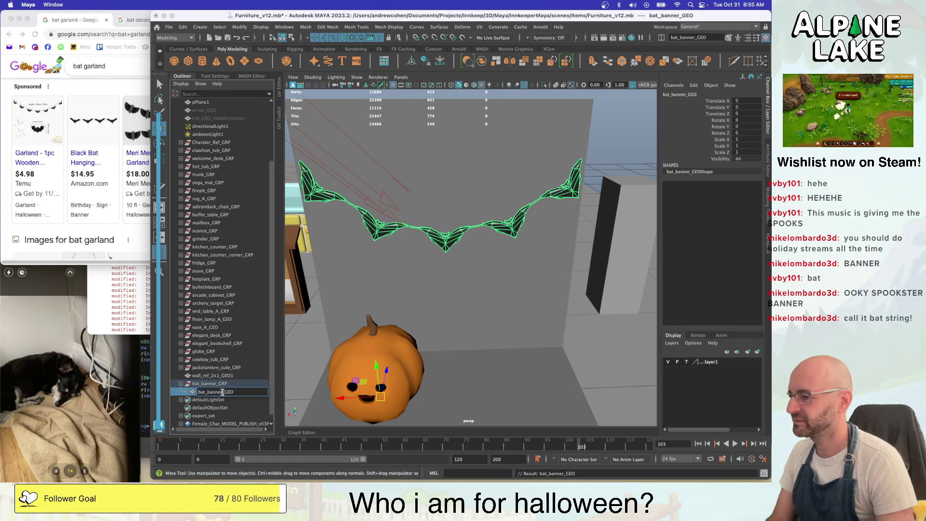
{"action": "key", "text": "BackSpace"}
{"action": "key", "text": "BackSpace"}
{"action": "key", "text": "BackSpace"}
{"action": "key", "text": "BackSpace"}
{"action": "key", "text": "BackSpace"}
{"action": "key", "text": "BackSpace"}
{"action": "type", "text": "string"}
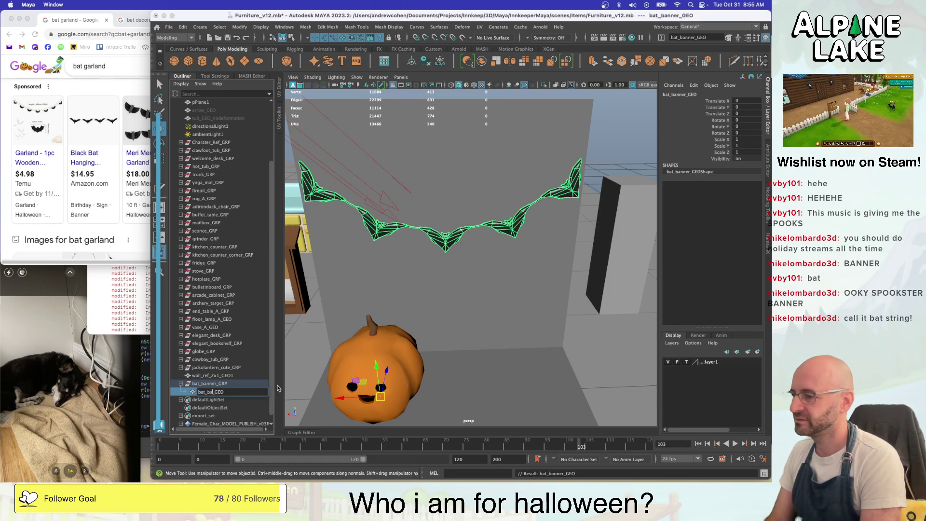
{"action": "key", "text": "Return"}
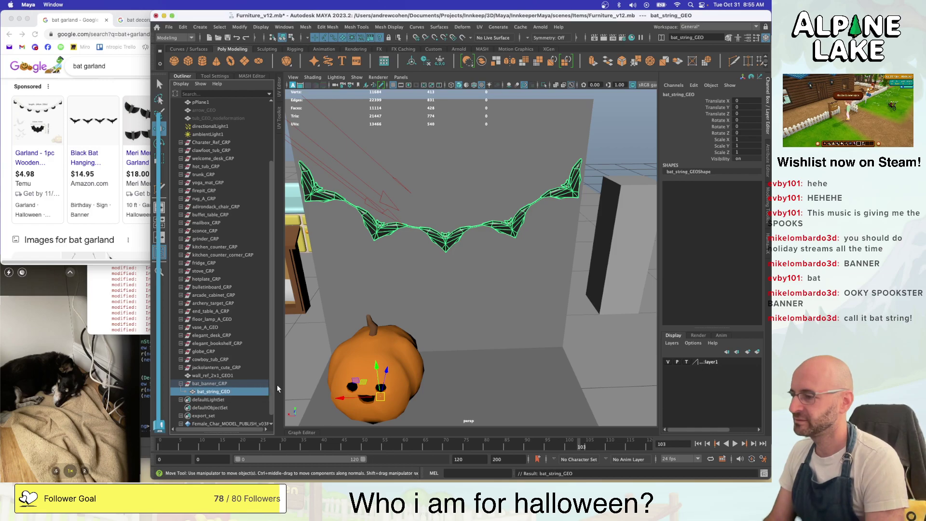
Rename the garland's parent group bat_string_GRP
{"action": "double_click", "coordinate": [213, 384]}
{"action": "key", "text": "BackSpace"}
{"action": "key", "text": "BackSpace"}
{"action": "key", "text": "BackSpace"}
{"action": "key", "text": "BackSpace"}
{"action": "key", "text": "BackSpace"}
{"action": "key", "text": "BackSpace"}
{"action": "type", "text": "string"}
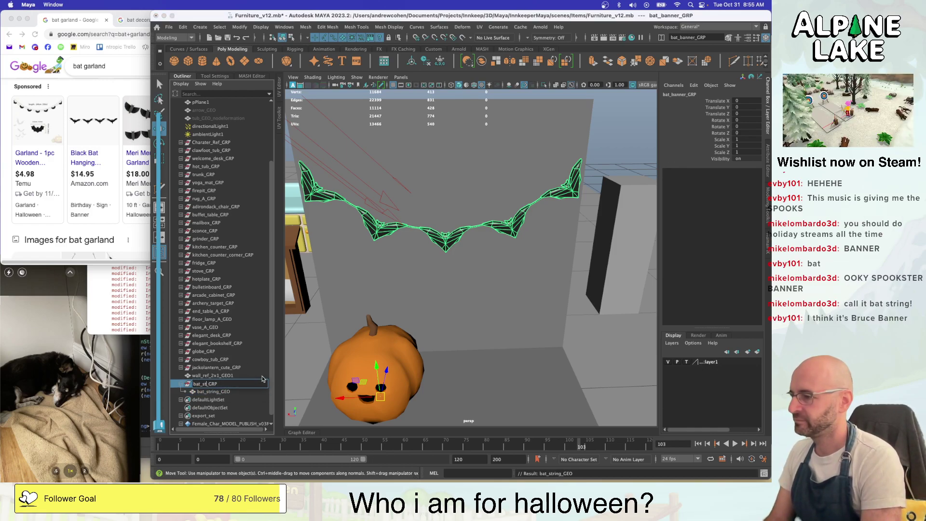
{"action": "key", "text": "Return"}
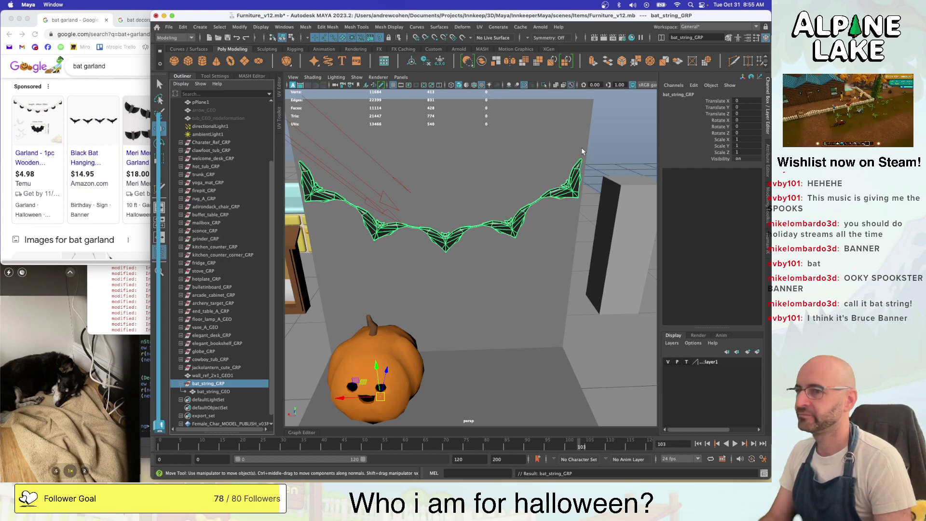
Inspect the bat string on the reference wall from a wider, angled view, both selected and deselected
{"action": "key", "text": "q"}
{"action": "left_click", "coordinate": [617, 136]}
{"action": "left_click", "coordinate": [515, 237]}
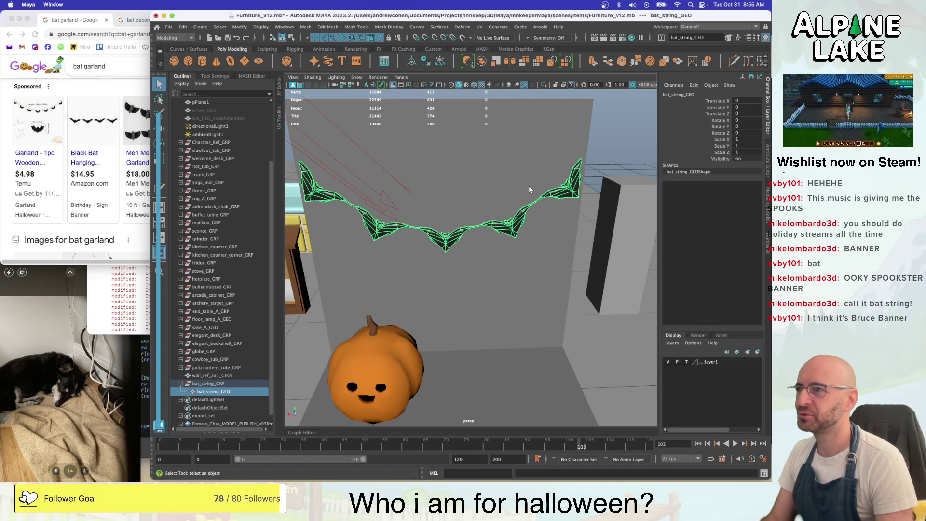
{"action": "right_click_drag", "start_coordinate": [529, 187], "coordinate": [458, 206], "text": "alt"}
{"action": "left_click", "coordinate": [468, 154]}
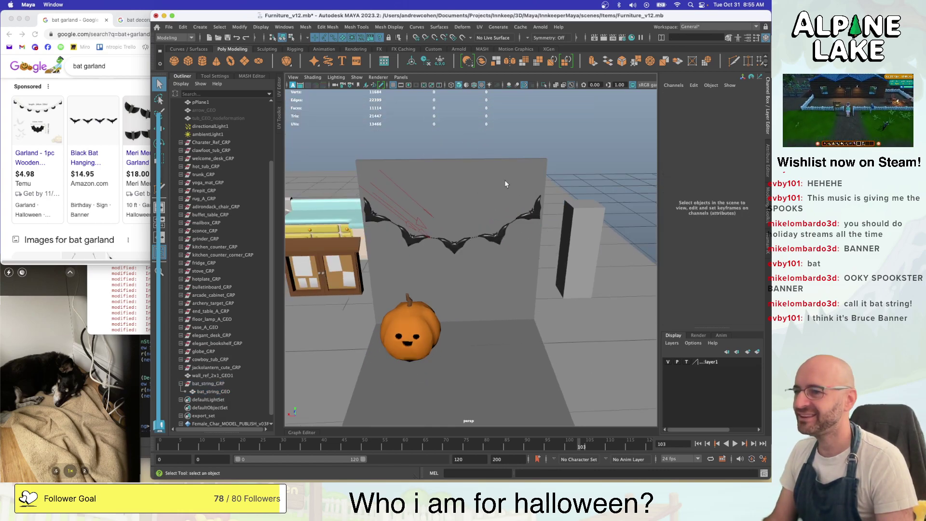
{"action": "left_click", "coordinate": [533, 213]}
{"action": "left_click_drag", "start_coordinate": [533, 214], "coordinate": [512, 209], "text": "alt"}
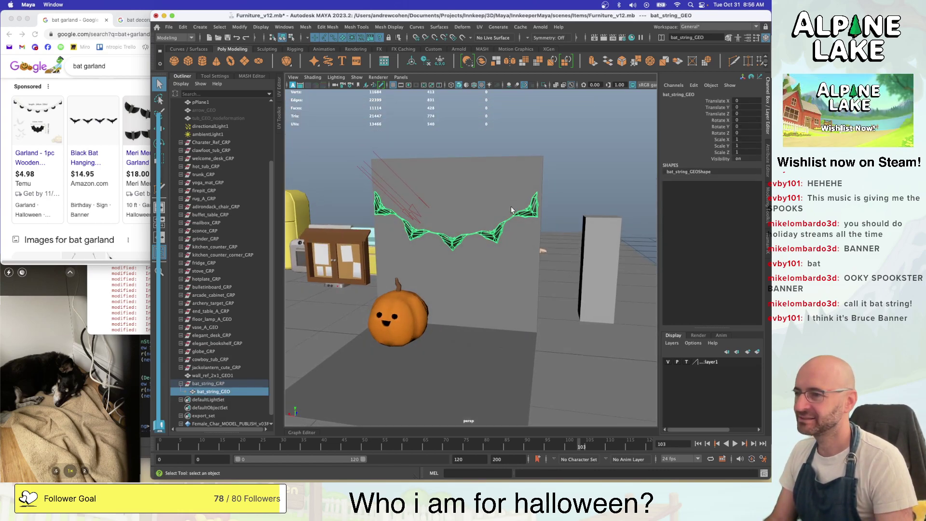
Add the bat_string_GRP group to export_set in the Outliner
{"action": "left_click", "coordinate": [236, 376]}
{"action": "left_click", "coordinate": [217, 383]}
{"action": "scroll", "coordinate": [214, 382], "scroll_direction": "down", "scroll_amount": 1}
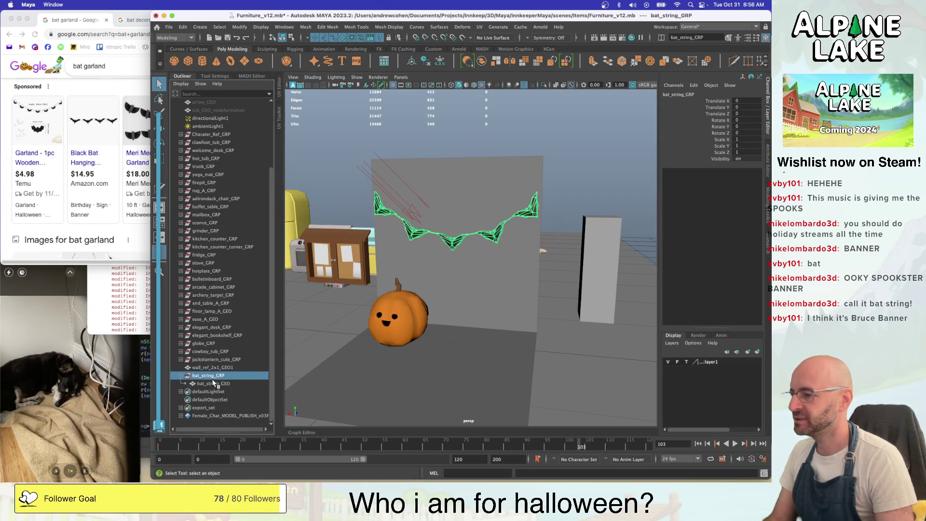
{"action": "middle_click_drag", "start_coordinate": [213, 377], "coordinate": [203, 408]}
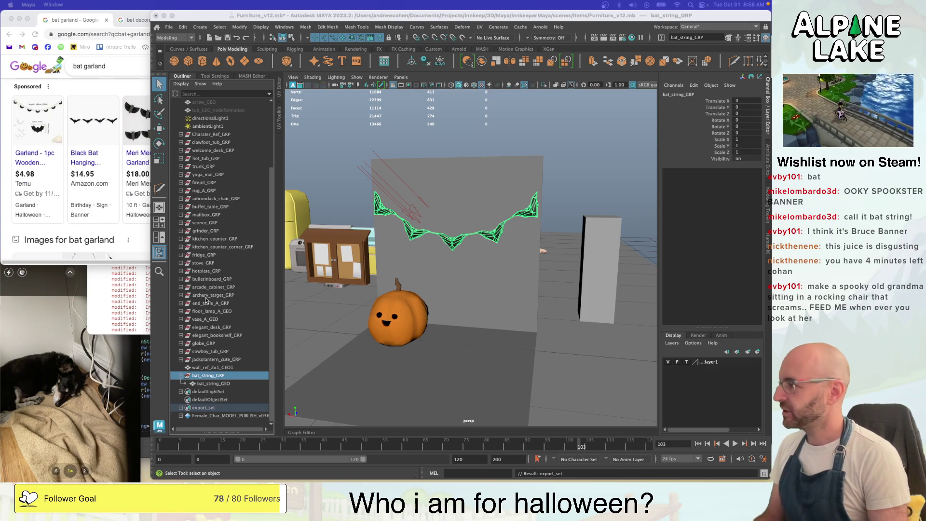
Switch to Terminal and review the git status listing of modified Unity project files
{"action": "left_click", "coordinate": [133, 307]}
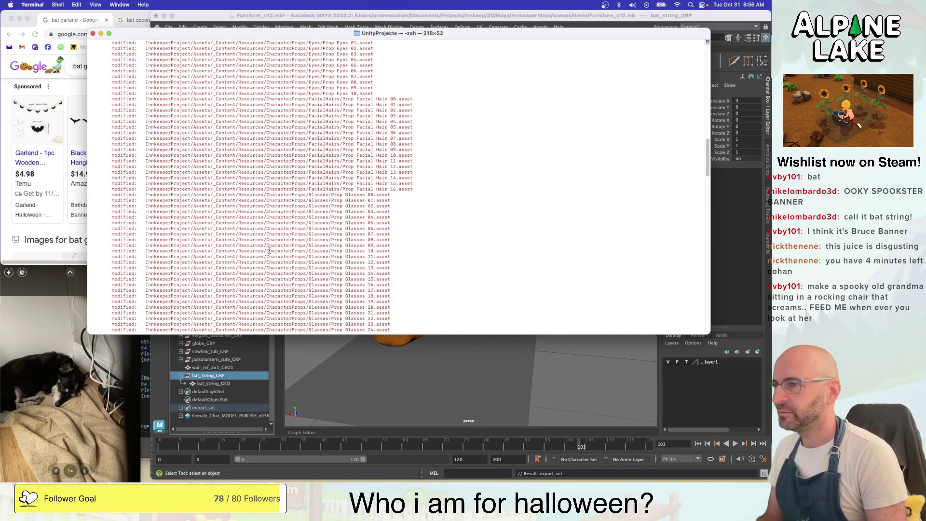
{"action": "scroll", "coordinate": [269, 250], "scroll_direction": "up", "scroll_amount": 15}
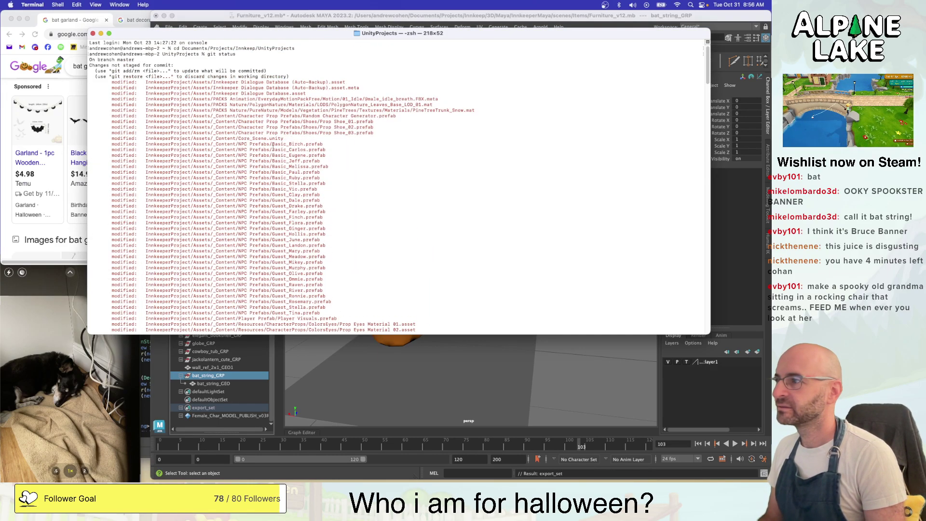
{"action": "scroll", "coordinate": [273, 146], "scroll_direction": "down", "scroll_amount": 15}
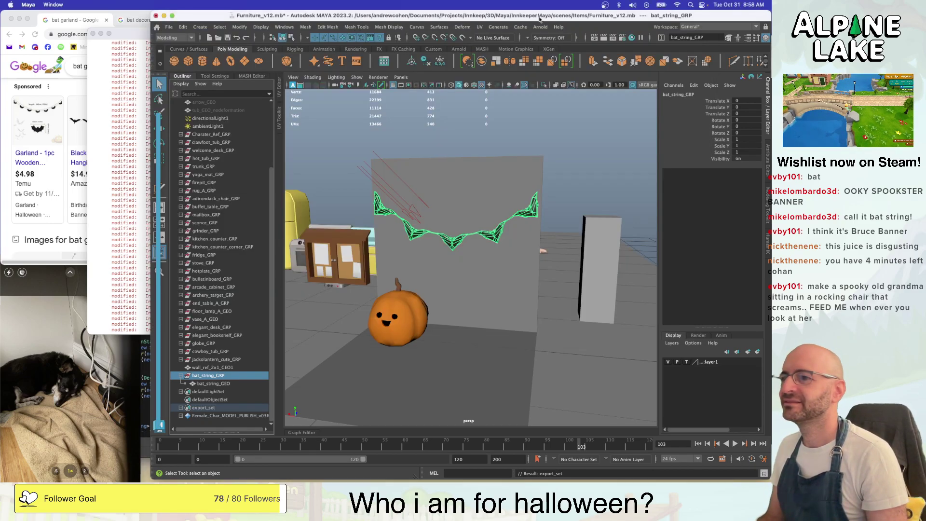
Switch back to Maya, deselect the bat string group, and examine the garland on the wall above the pumpkin
{"action": "left_click", "coordinate": [541, 21]}
{"action": "left_click", "coordinate": [509, 111]}
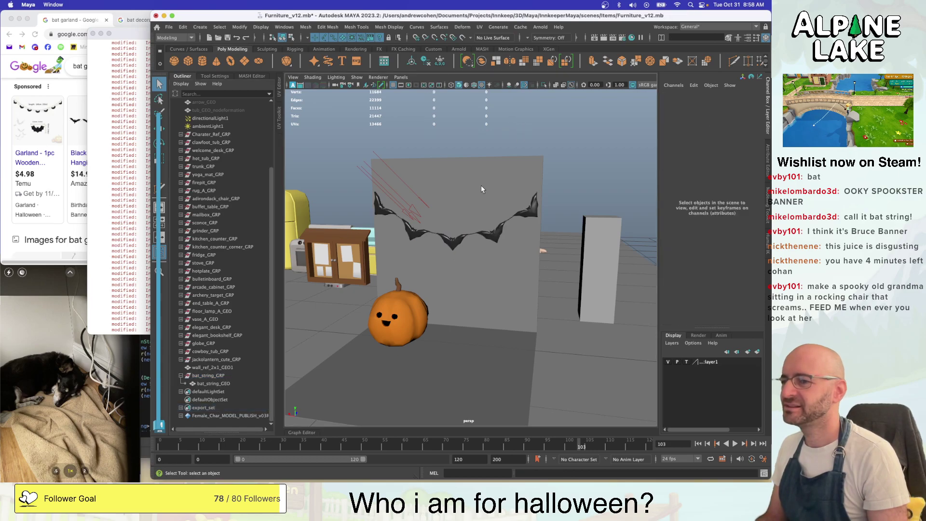
{"action": "scroll", "coordinate": [481, 185], "scroll_direction": "up", "scroll_amount": 5}
{"action": "scroll", "coordinate": [500, 193], "scroll_direction": "down", "scroll_amount": 8}
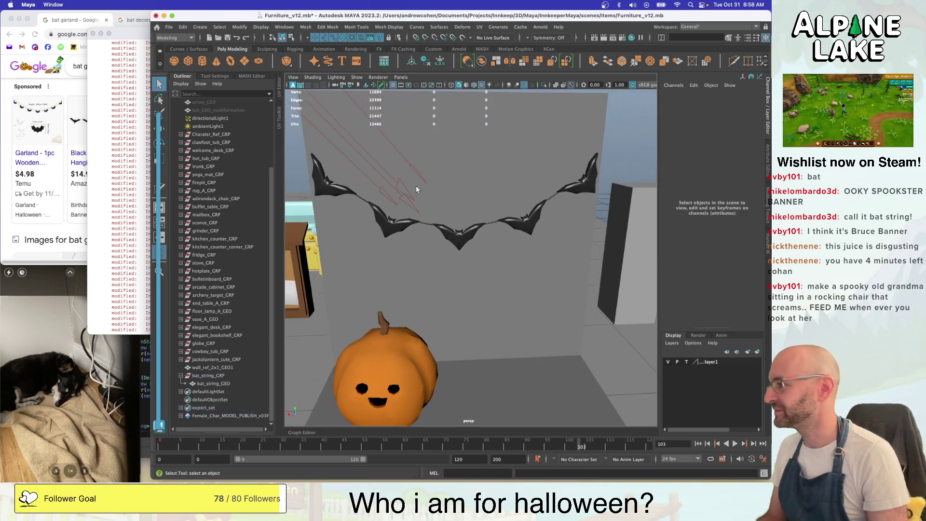
{"action": "scroll", "coordinate": [445, 198], "scroll_direction": "up", "scroll_amount": 2}
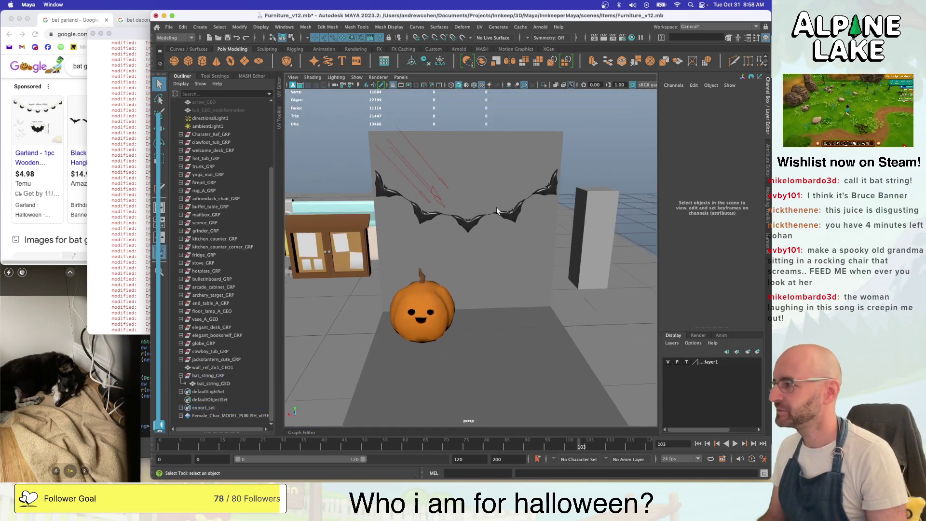
Switch to Chrome and search Google for "ghost banner" in a new tab
{"action": "left_click", "coordinate": [66, 20]}
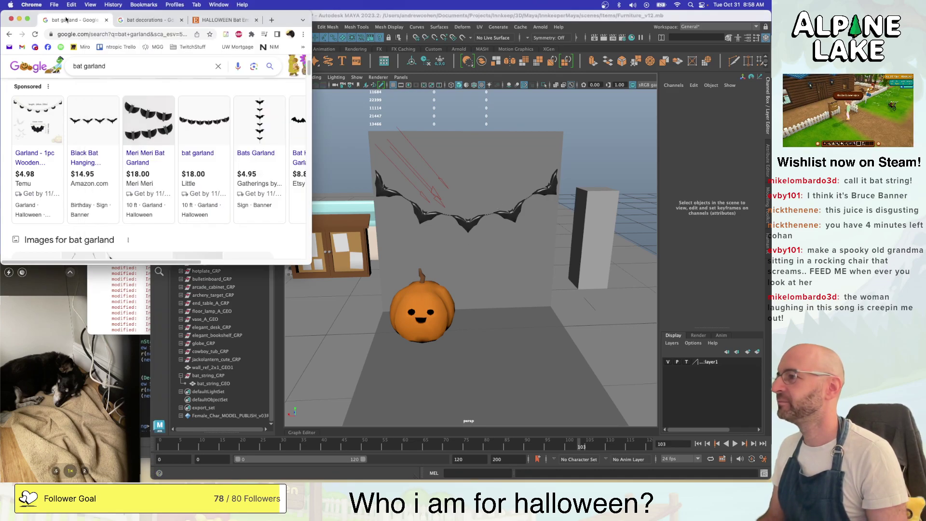
{"action": "left_click", "coordinate": [130, 70]}
{"action": "key", "text": "super+t"}
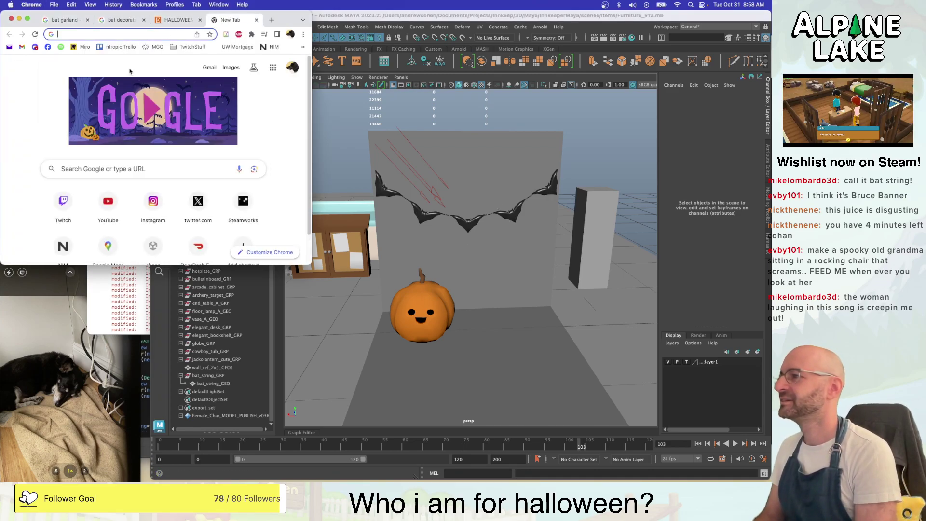
{"action": "type", "text": "ghost banner"}
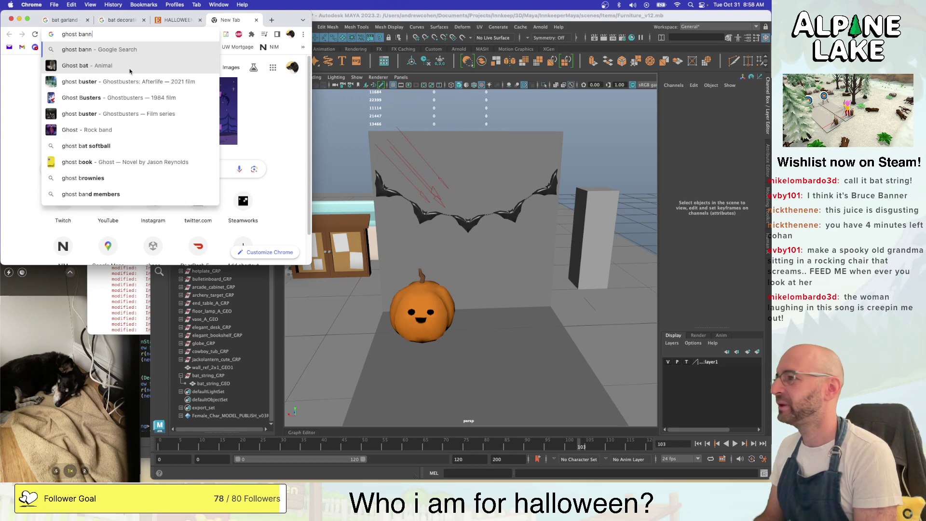
{"action": "key", "text": "Return"}
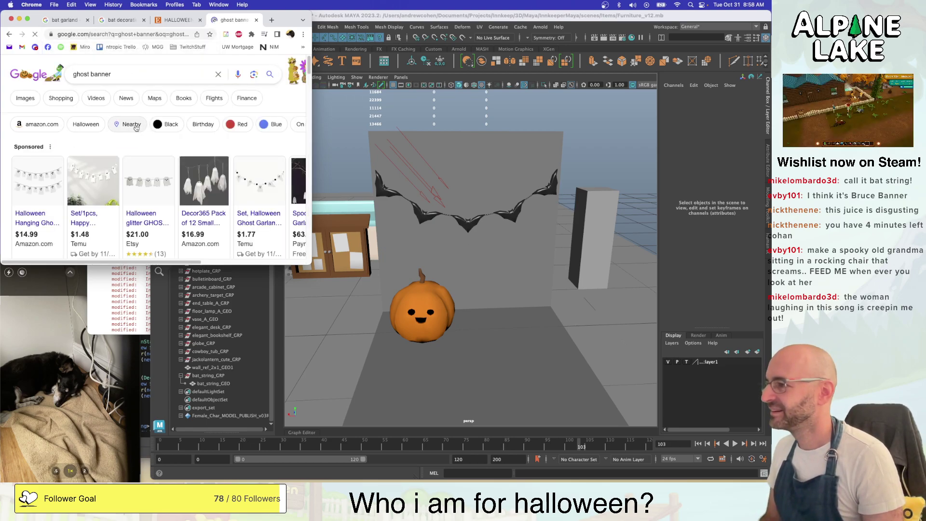
Open the Etsy listing for the Halloween glitter ghost banner and dismiss its Google sign-in prompt
{"action": "left_click", "coordinate": [148, 182]}
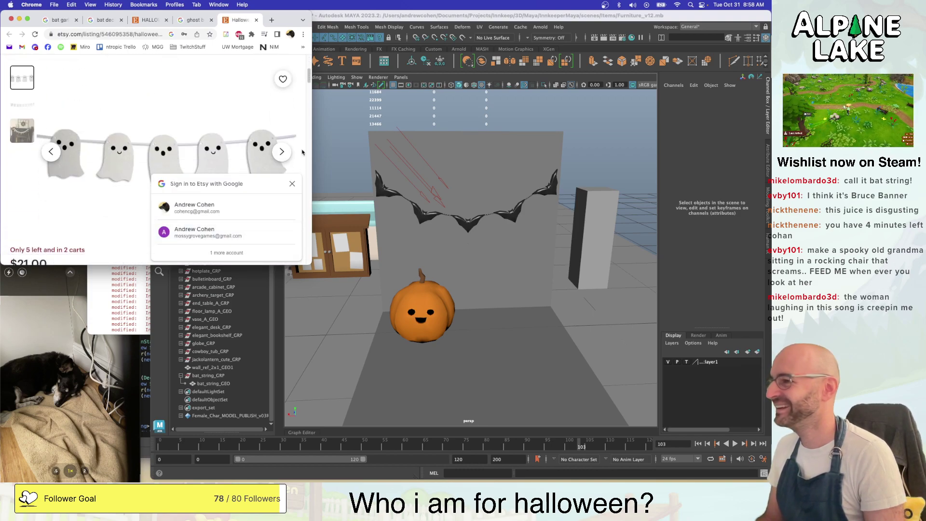
{"action": "left_click", "coordinate": [292, 184]}
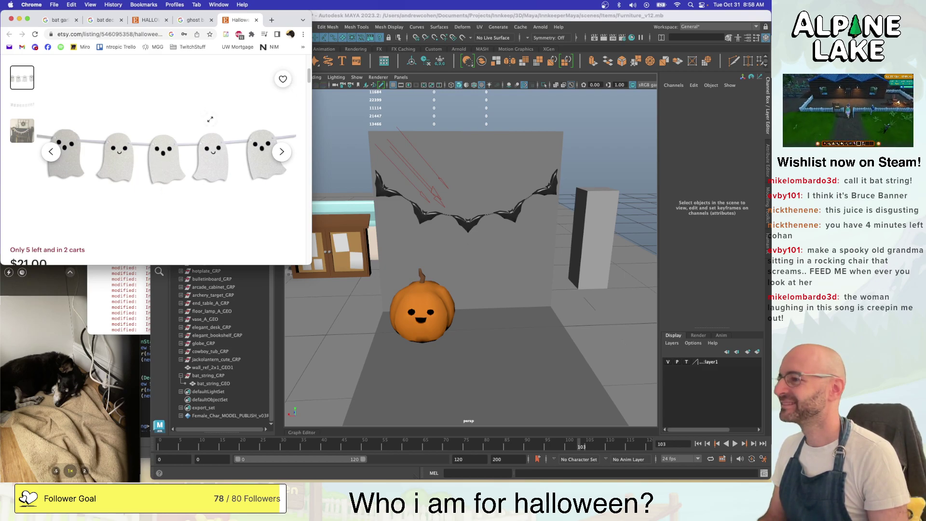
{"action": "scroll", "coordinate": [201, 99], "scroll_direction": "down", "scroll_amount": 1}
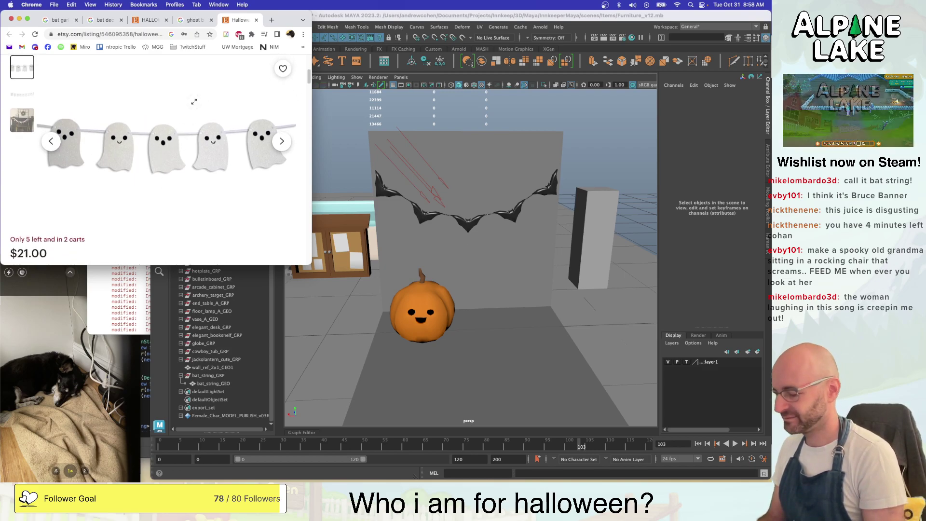
Reduce the Etsy listing's page zoom to 50% to show the ghost garland photo beside the item details
{"action": "key", "text": "super+minus"}
{"action": "key", "text": "super+minus"}
{"action": "key", "text": "super+minus"}
{"action": "key", "text": "super+minus"}
{"action": "key", "text": "super+minus"}
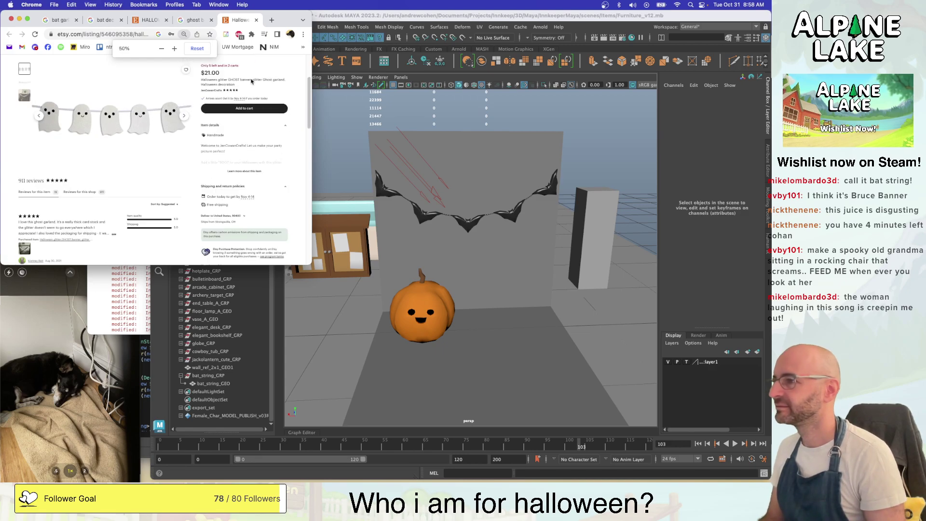
Shift the Chrome reference window aside so the ghost garland photo stays visible beside Maya, and switch to Maya
{"action": "left_click_drag", "start_coordinate": [290, 24], "coordinate": [251, 30]}
{"action": "left_click", "coordinate": [308, 16]}
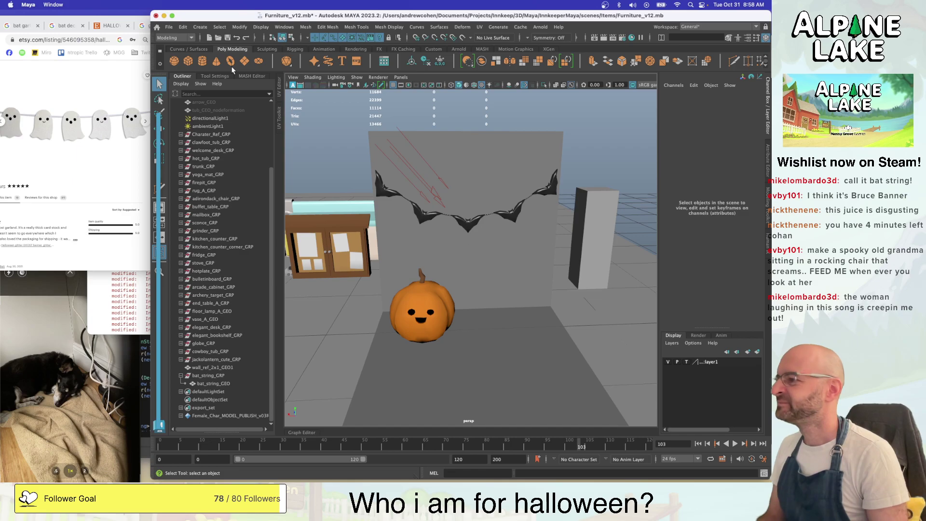
Create a polygon cube and move it to about 109.6 in Y and -41.7 in Z, near the bat garland
{"action": "left_click", "coordinate": [189, 63]}
{"action": "key", "text": "w"}
{"action": "left_click_drag", "start_coordinate": [422, 282], "coordinate": [481, 211]}
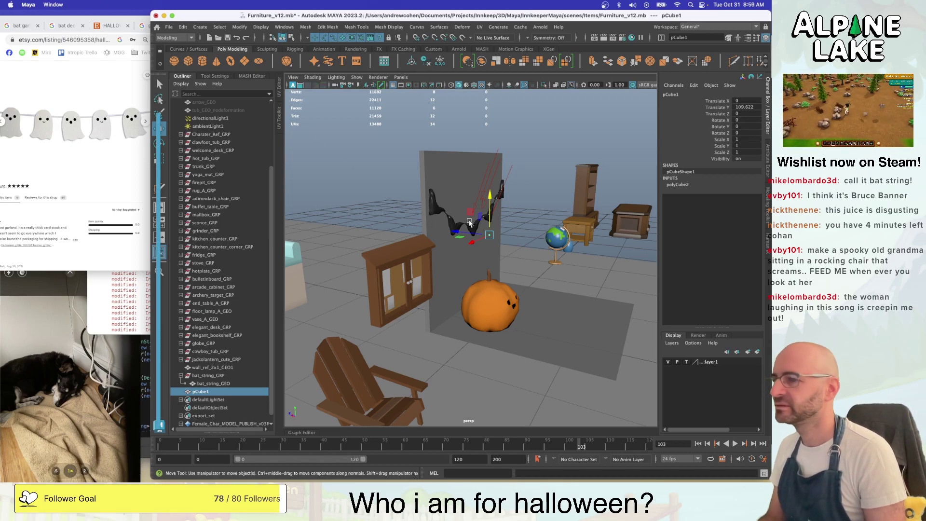
{"action": "left_click_drag", "start_coordinate": [464, 234], "coordinate": [488, 237]}
Scale the cube into a flat upright panel, about 9.3 in X and 12.4 in Y
{"action": "key", "text": "f"}
{"action": "right_click_drag", "start_coordinate": [491, 241], "coordinate": [443, 227], "text": "alt"}
{"action": "left_click_drag", "start_coordinate": [453, 223], "coordinate": [424, 211], "text": "alt"}
{"action": "key", "text": "r"}
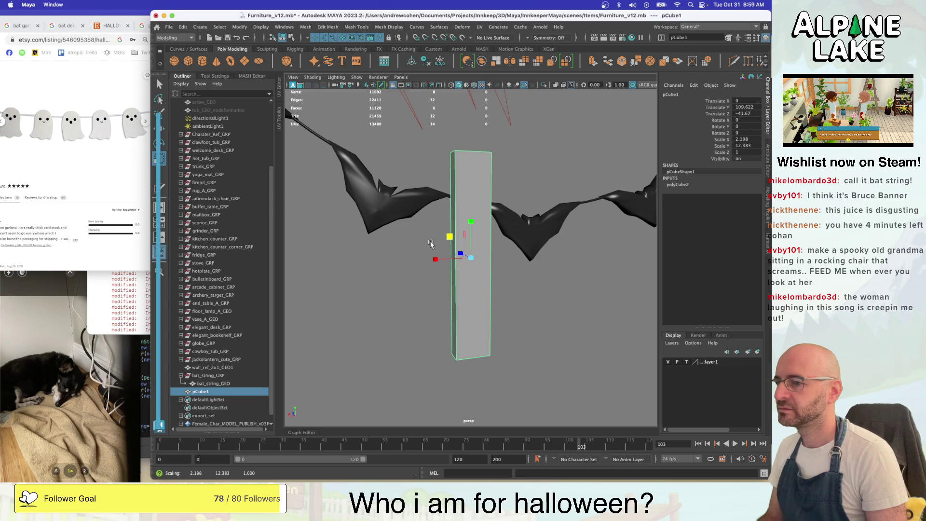
{"action": "left_click_drag", "start_coordinate": [434, 261], "coordinate": [407, 262]}
Try a vertical Multi-Cut edge loop on the front of the panel, and undo the off-centre cut
{"action": "key", "text": "ctrl+shift+x"}
{"action": "left_click", "coordinate": [449, 354], "text": "ctrl+shift"}
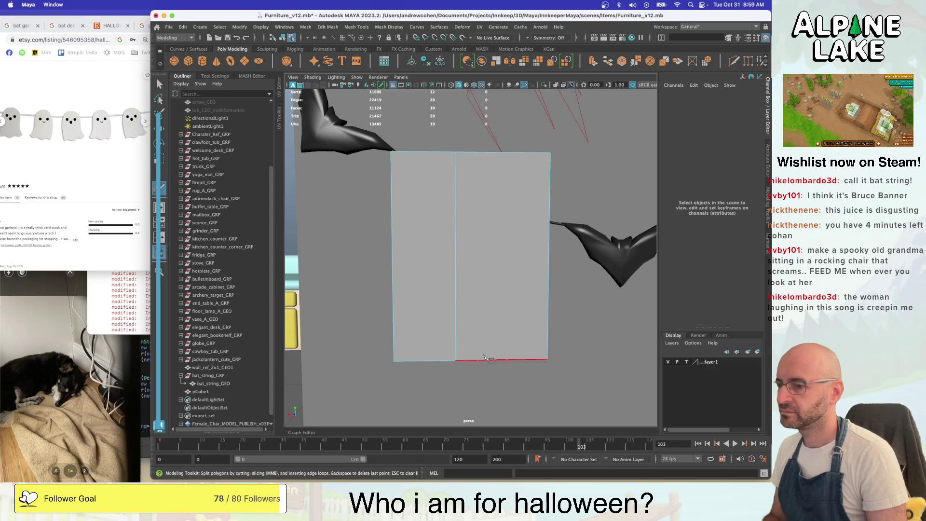
{"action": "right_click_drag", "start_coordinate": [509, 310], "coordinate": [486, 315], "text": "alt"}
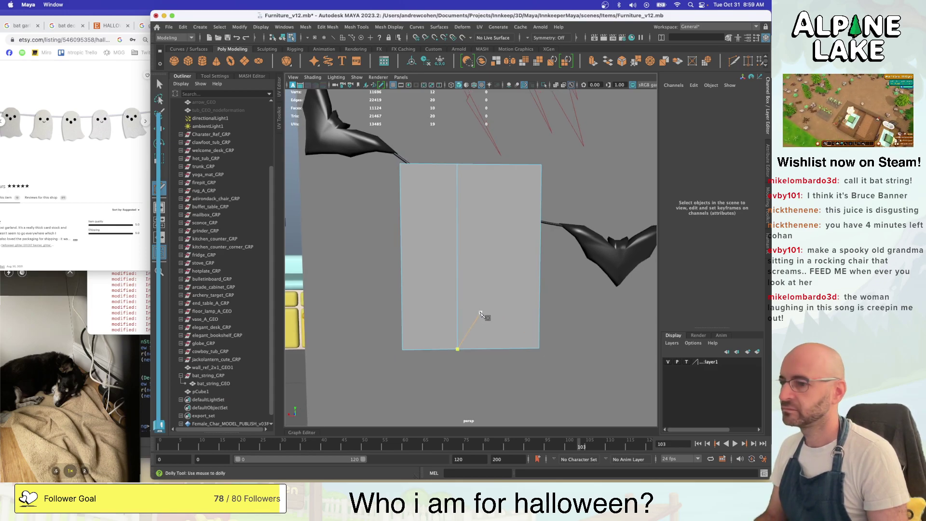
{"action": "key", "text": "super+z"}
Cut the panel into a grid with seven evenly spaced vertical edge loops and two horizontal ones
{"action": "left_click", "coordinate": [470, 341], "text": "ctrl"}
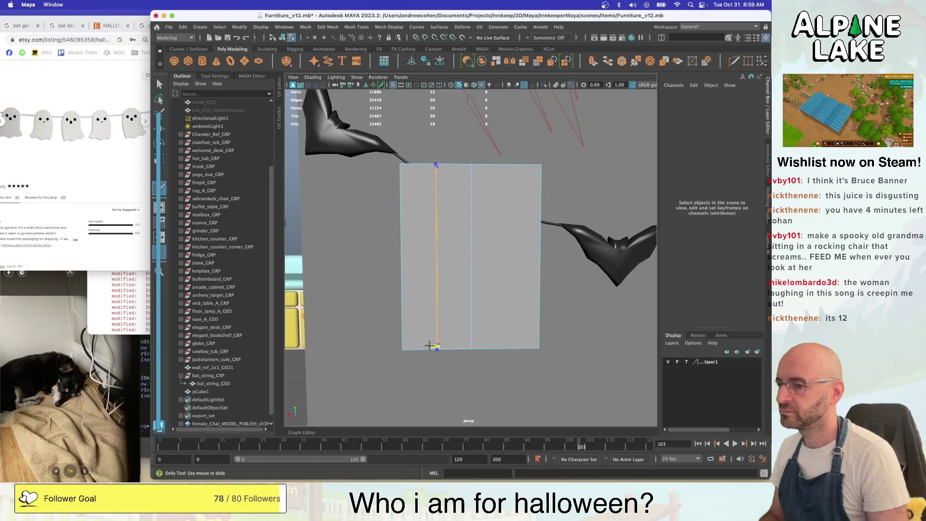
{"action": "left_click", "coordinate": [436, 343], "text": "ctrl"}
{"action": "left_click", "coordinate": [501, 343], "text": "ctrl"}
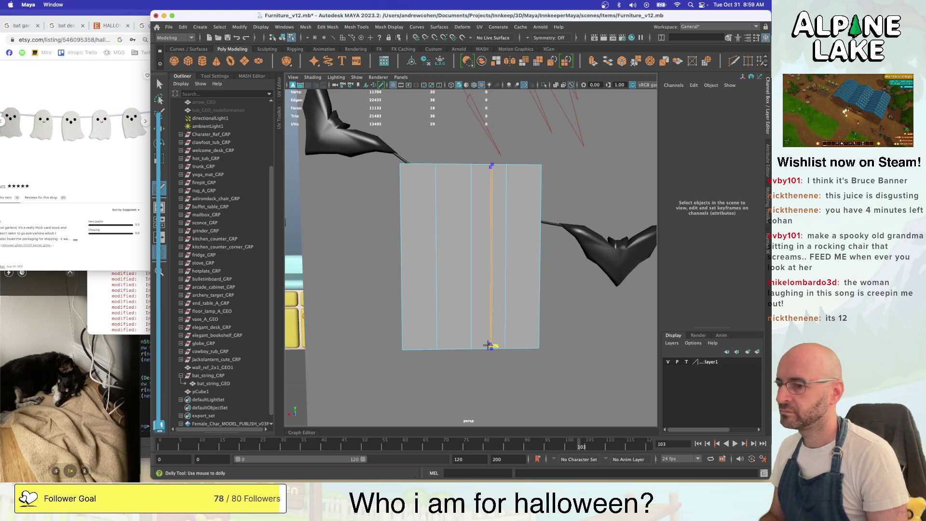
{"action": "left_click", "coordinate": [487, 343], "text": "ctrl"}
{"action": "left_click", "coordinate": [527, 345], "text": "ctrl"}
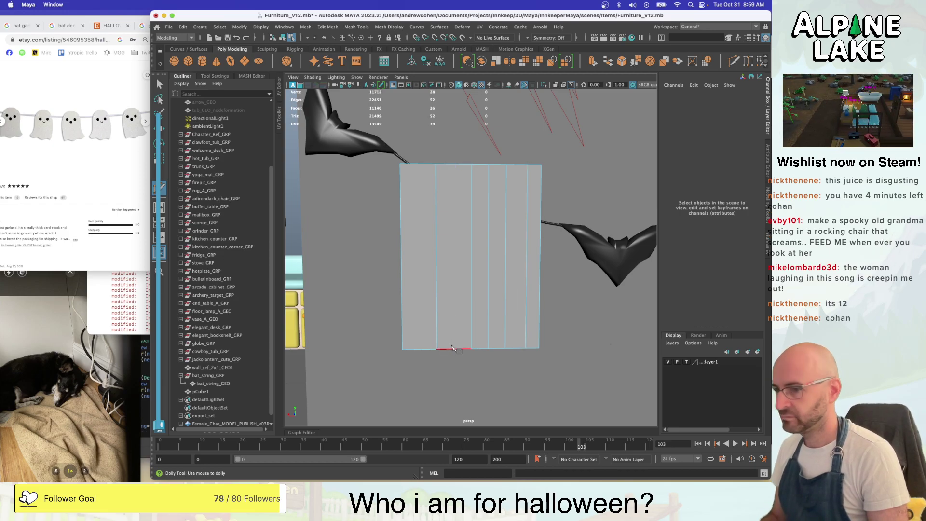
{"action": "key", "text": "ctrl+z"}
{"action": "left_click", "coordinate": [524, 347], "text": "ctrl"}
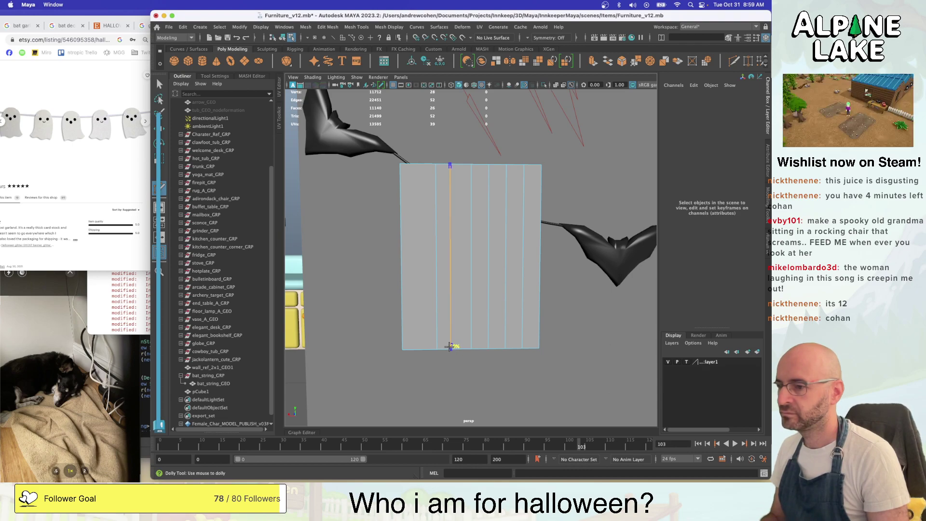
{"action": "left_click", "coordinate": [453, 346], "text": "ctrl"}
{"action": "left_click", "coordinate": [419, 348], "text": "ctrl"}
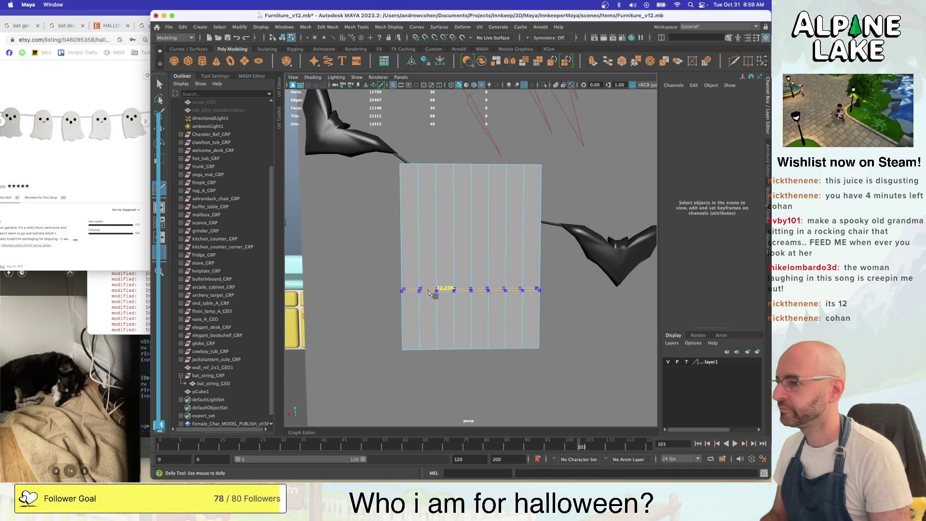
{"action": "left_click", "coordinate": [446, 313], "text": "ctrl"}
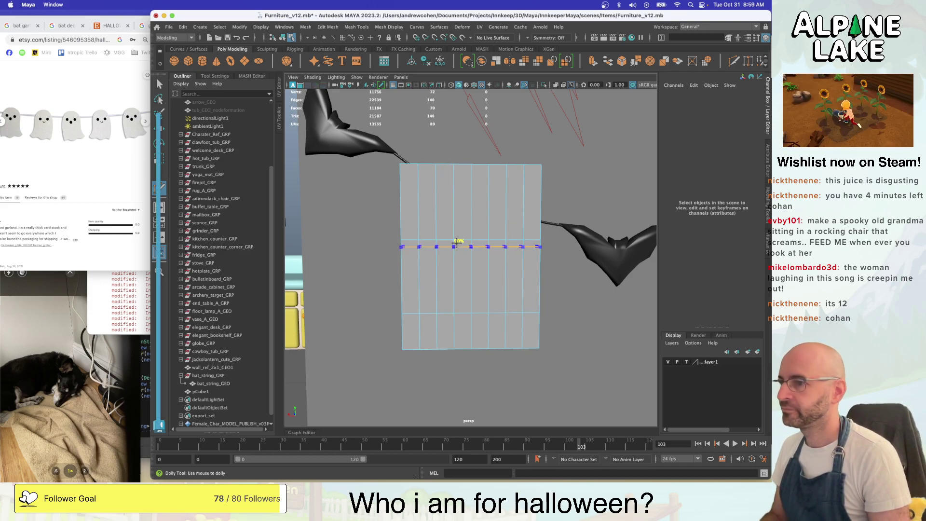
{"action": "left_click", "coordinate": [456, 240], "text": "ctrl"}
Leave the Multi-Cut tool and delete the subdivided cube panel
{"action": "scroll", "coordinate": [502, 209], "scroll_direction": "down", "scroll_amount": 2}
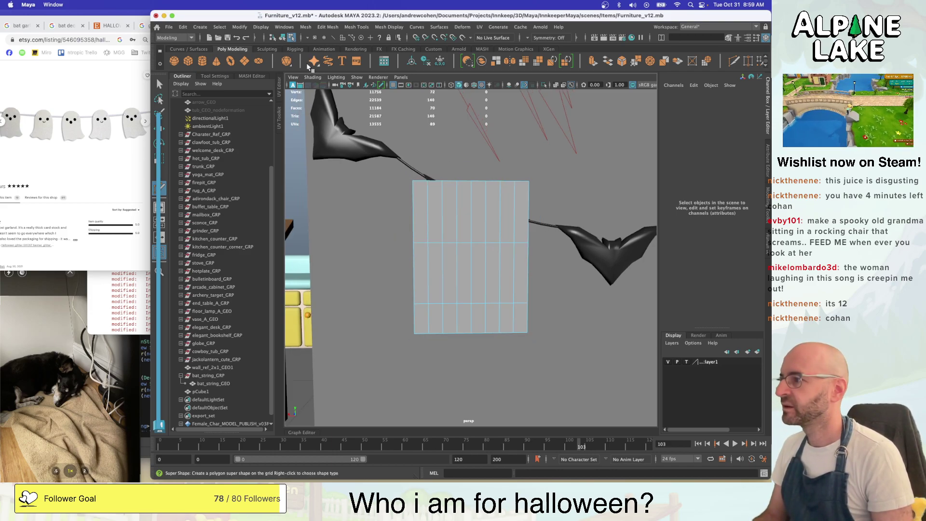
{"action": "left_click", "coordinate": [283, 38]}
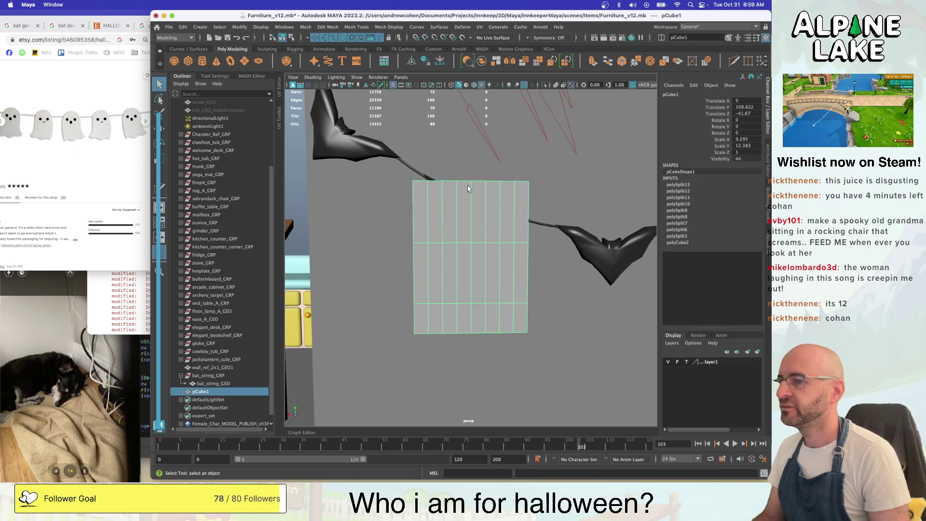
{"action": "key", "text": "Delete"}
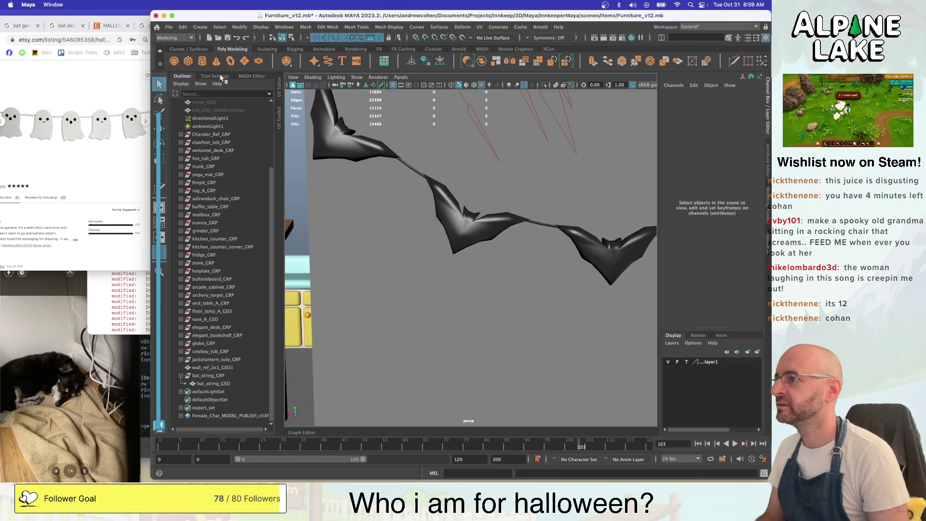
Create a polygon cylinder, raise it to about 99.8 in Y, rotate it -90 in X, and scale it to about 11 in X and Z
{"action": "left_click", "coordinate": [202, 60]}
{"action": "scroll", "coordinate": [474, 291], "scroll_direction": "down", "scroll_amount": 5}
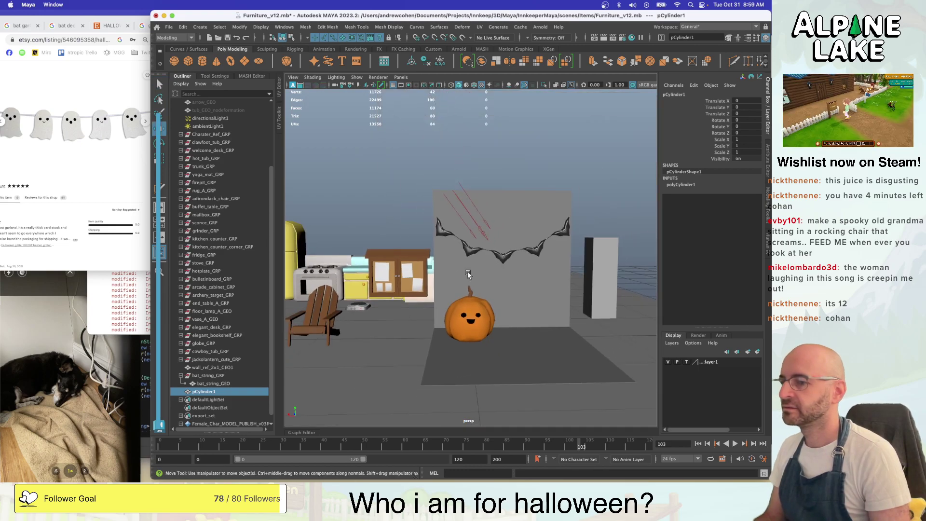
{"action": "left_click_drag", "start_coordinate": [475, 291], "coordinate": [336, 162]}
{"action": "key", "text": "e"}
{"action": "key", "text": "r"}
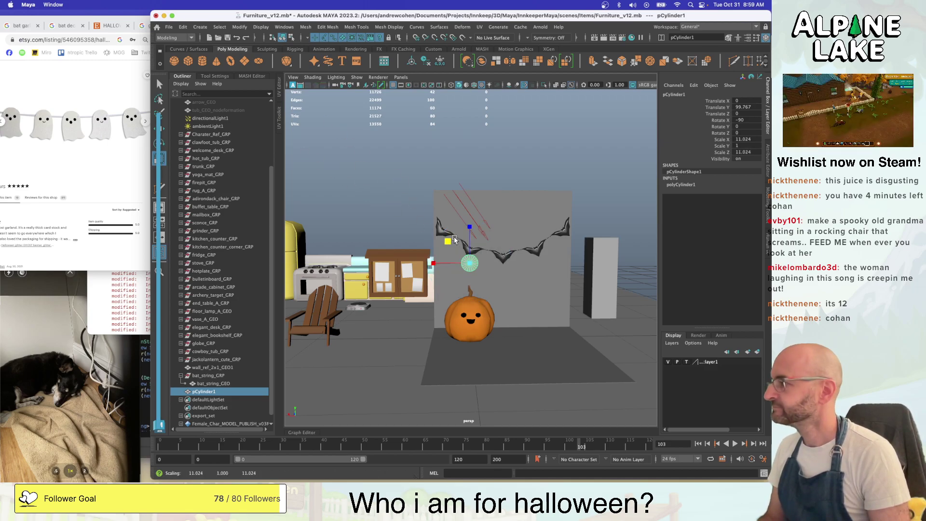